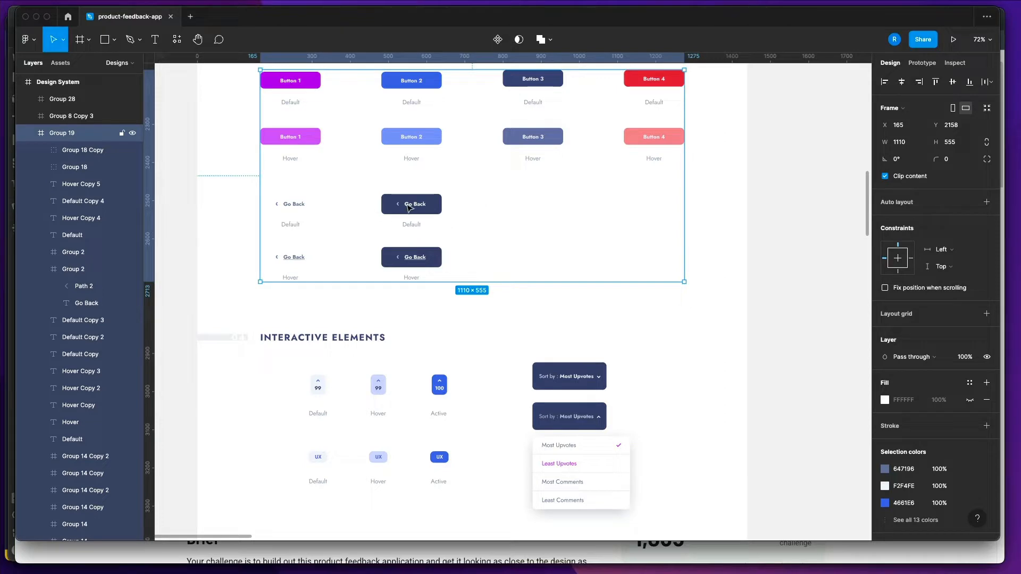
- Examine the interactive and form elements in the Design System frame of the product-feedback-app design
scroll(408, 208, down, 4)
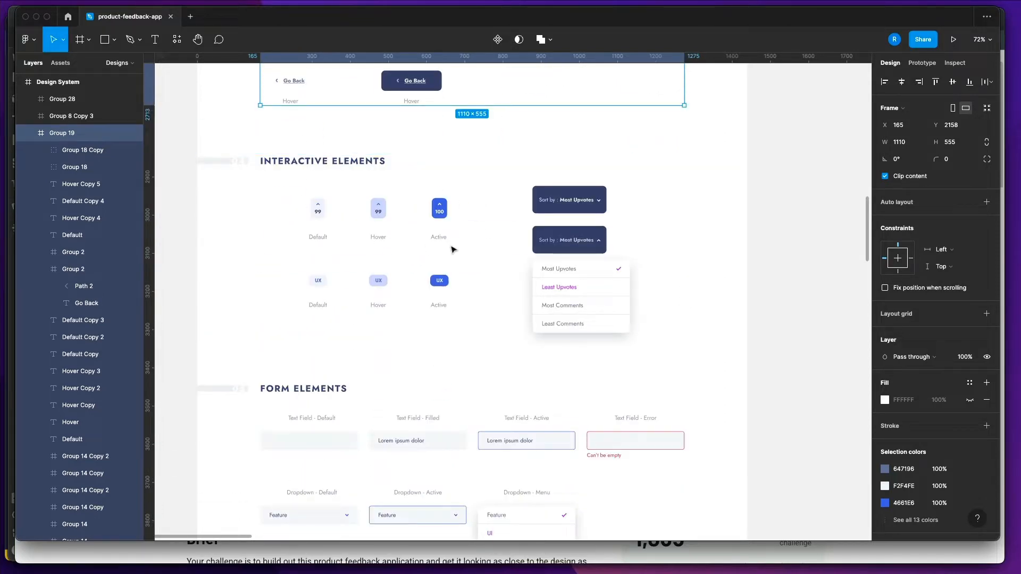
scroll(457, 255, down, 4)
scroll(433, 208, down, 4)
scroll(429, 208, up, 9)
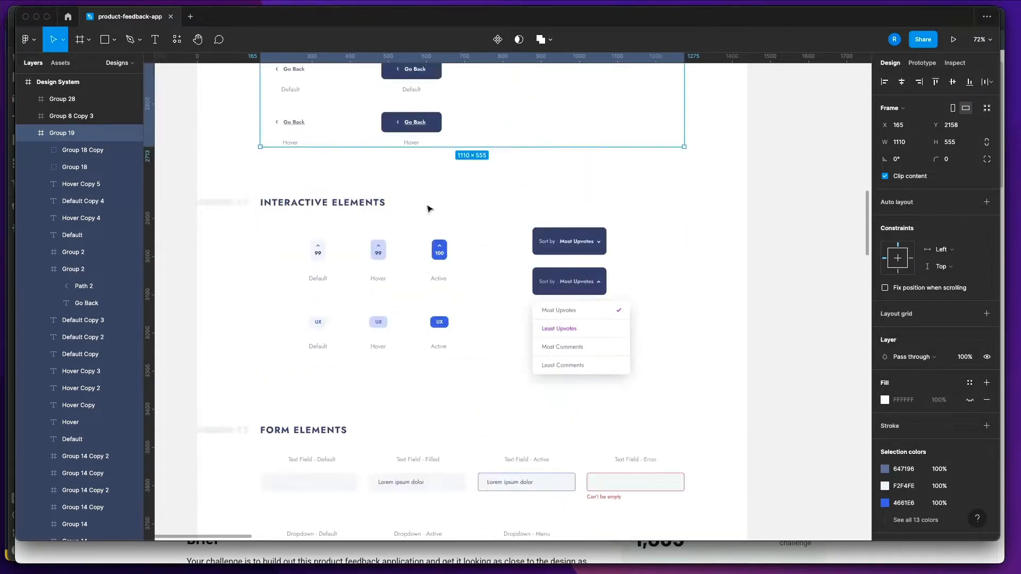
scroll(436, 209, up, 8)
scroll(446, 211, down, 10)
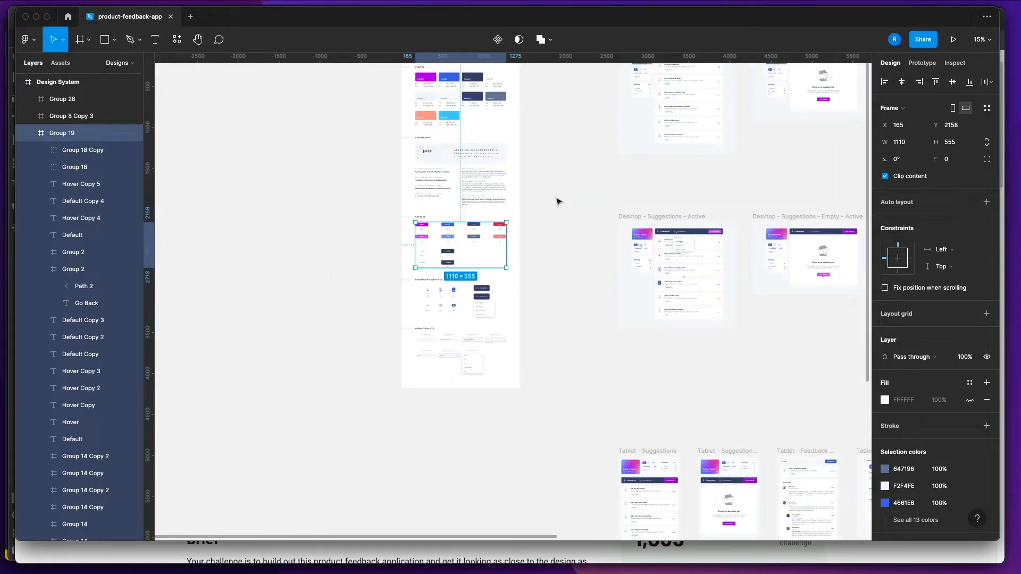
- Examine the Desktop - Suggestions and Desktop - Suggestions - Empty screens, including the Add Feedback button
scroll(556, 201, up, 3)
scroll(554, 201, right, 5)
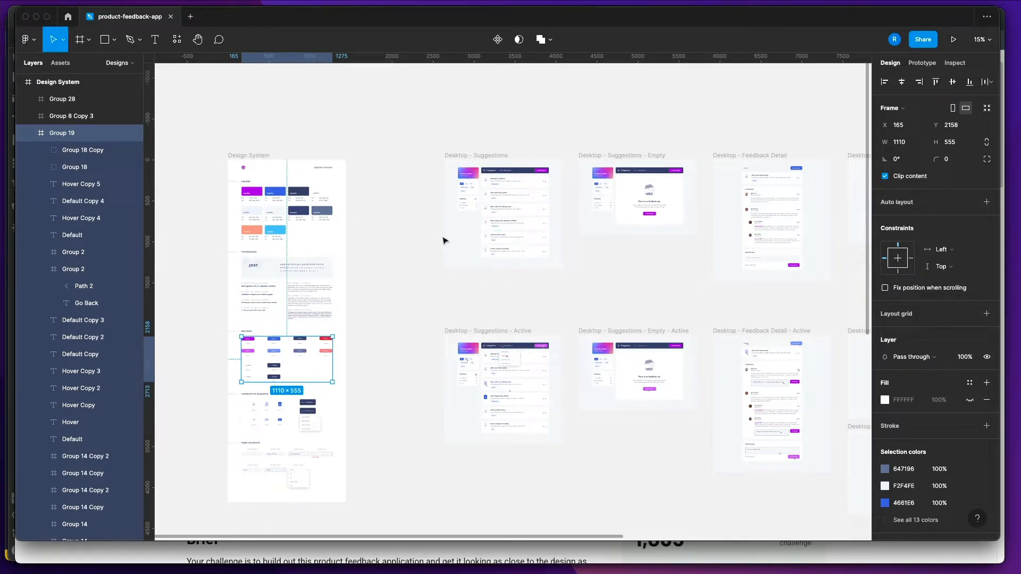
scroll(457, 181, up, 10)
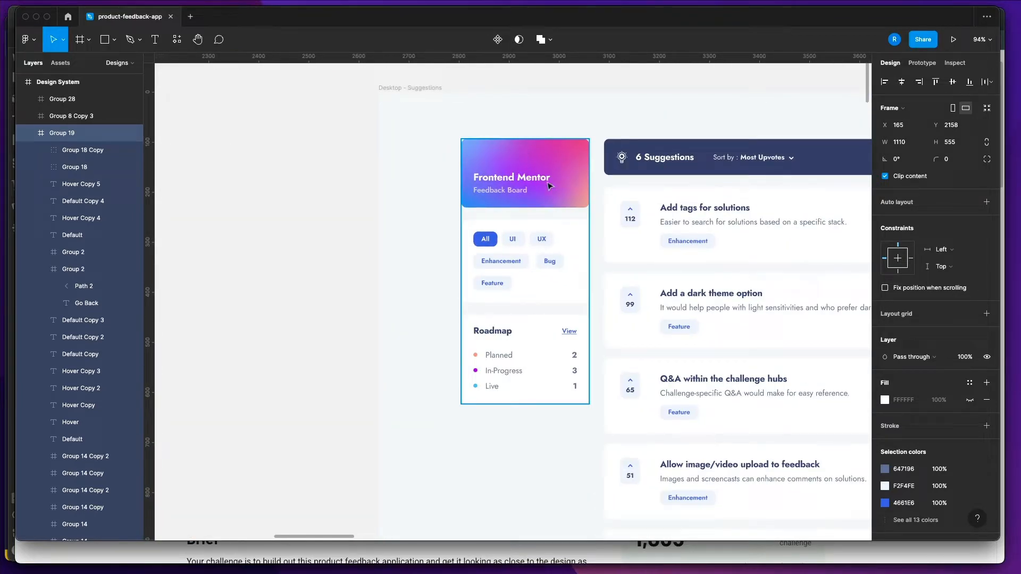
scroll(548, 185, down, 3)
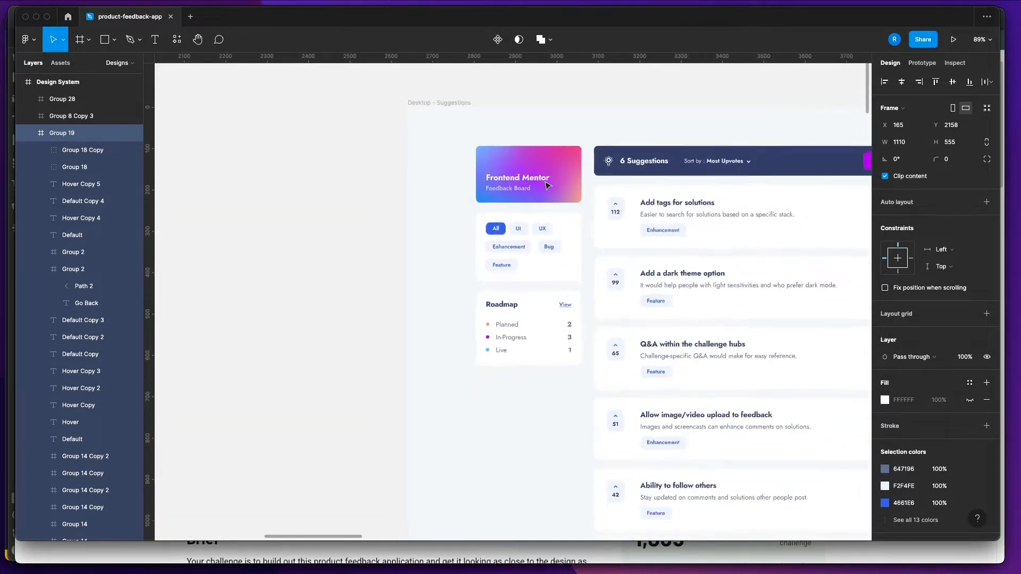
scroll(553, 202, down, 3)
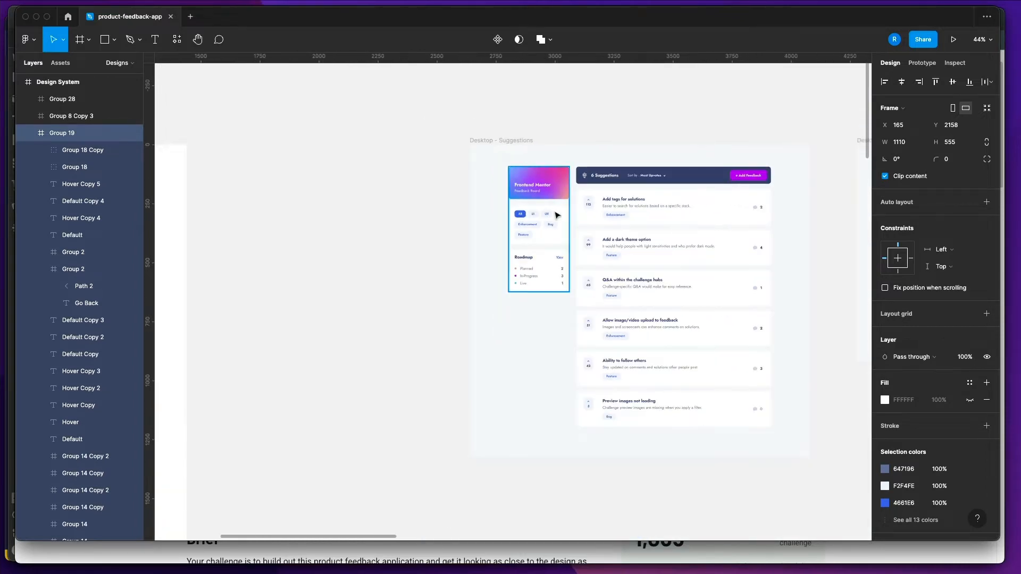
scroll(553, 226, right, 10)
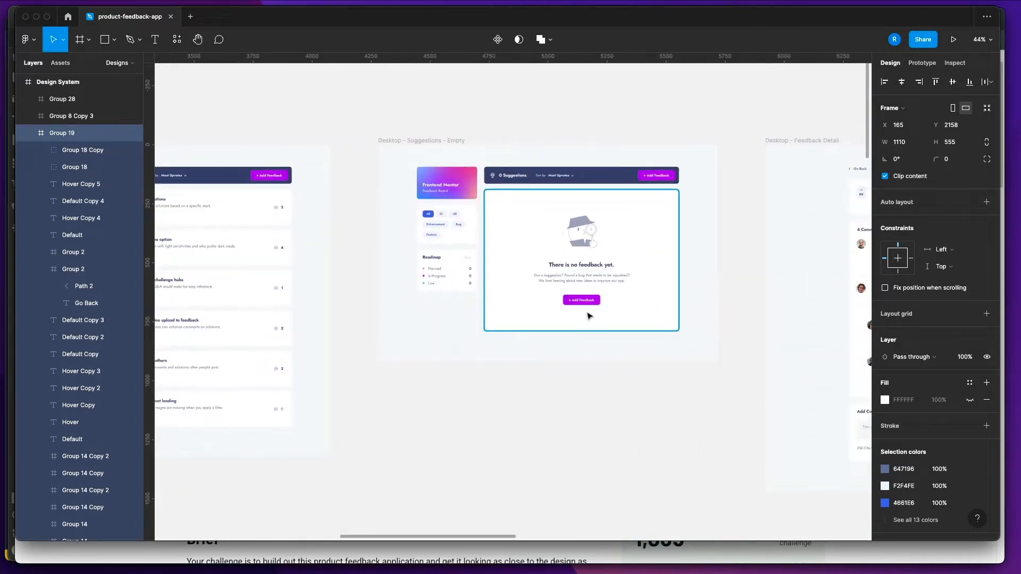
scroll(587, 313, up, 5)
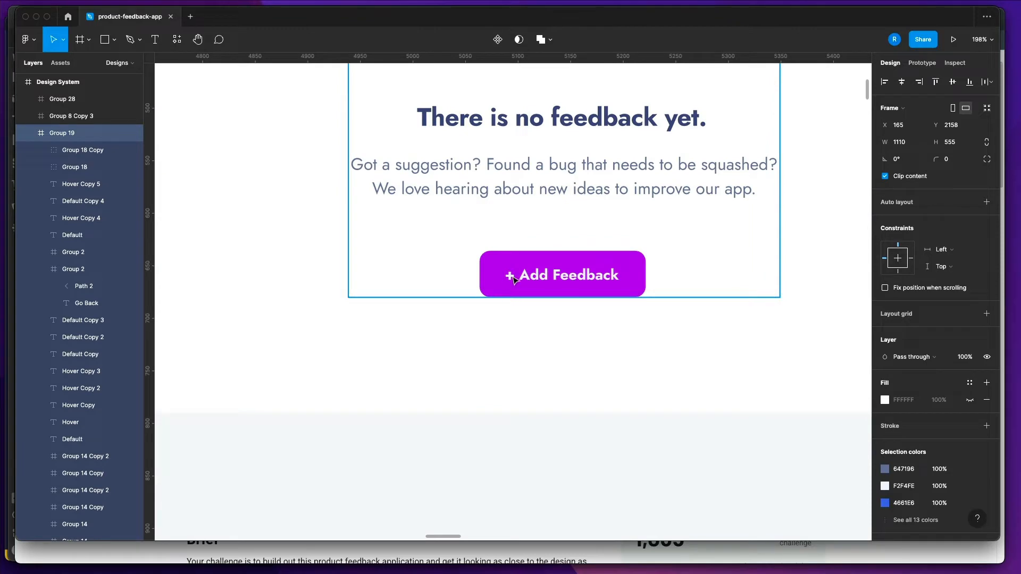
scroll(515, 278, down, 5)
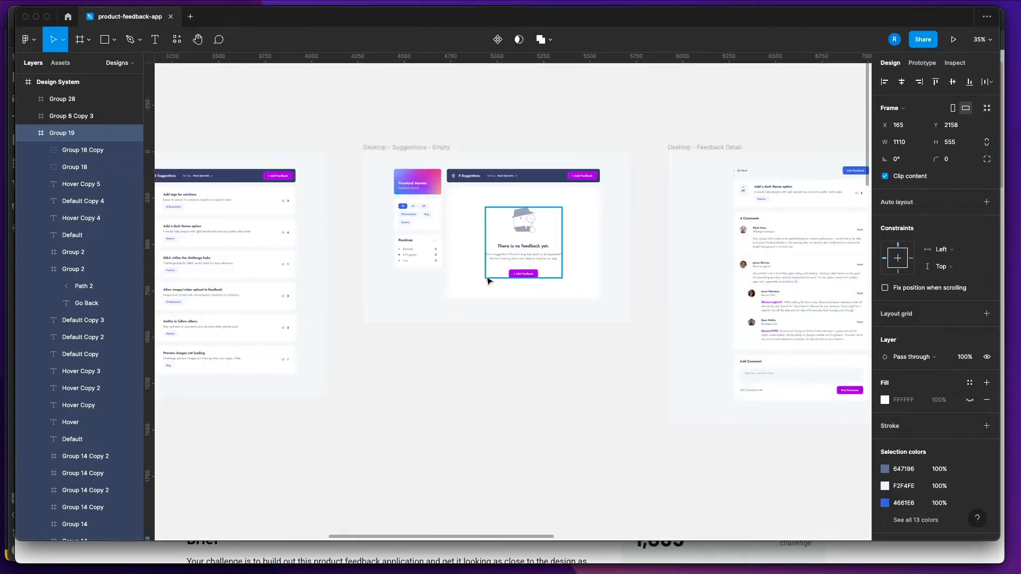
- Return to the Design System frame's Buttons section and inspect the hover state of Button 1
scroll(483, 280, left, 15)
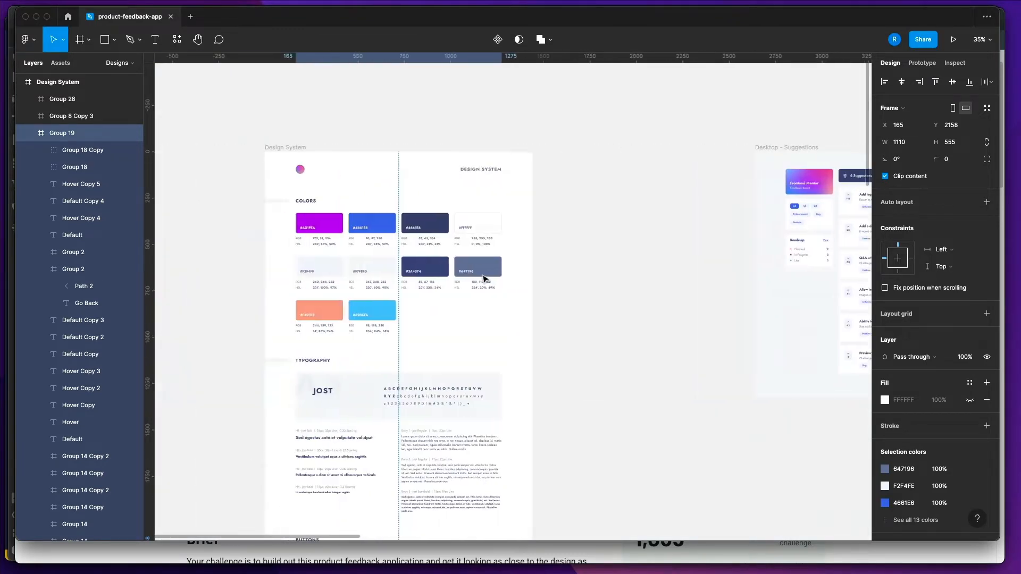
scroll(391, 312, down, 4)
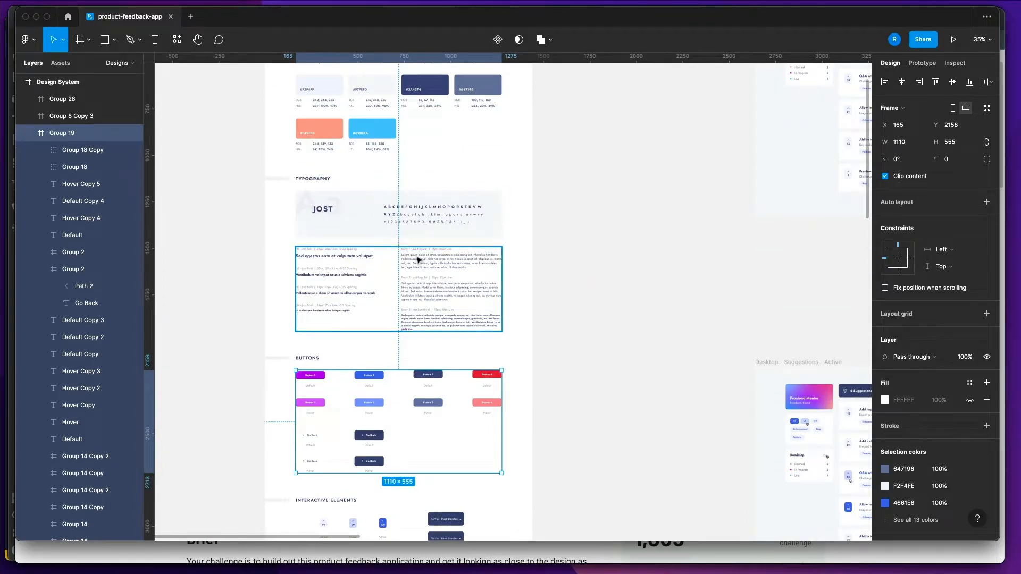
scroll(417, 259, down, 4)
scroll(343, 240, up, 5)
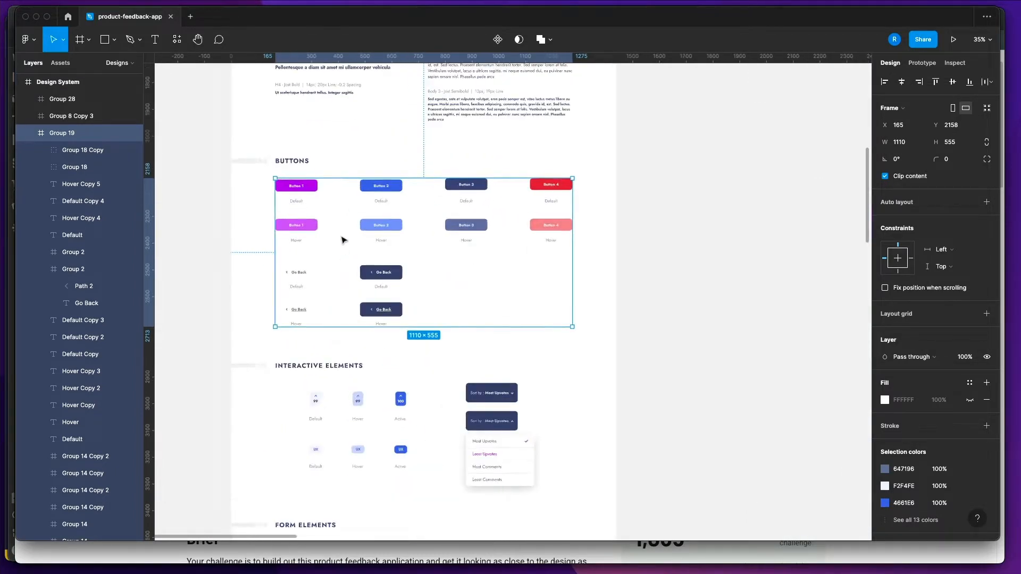
scroll(410, 241, left, 2)
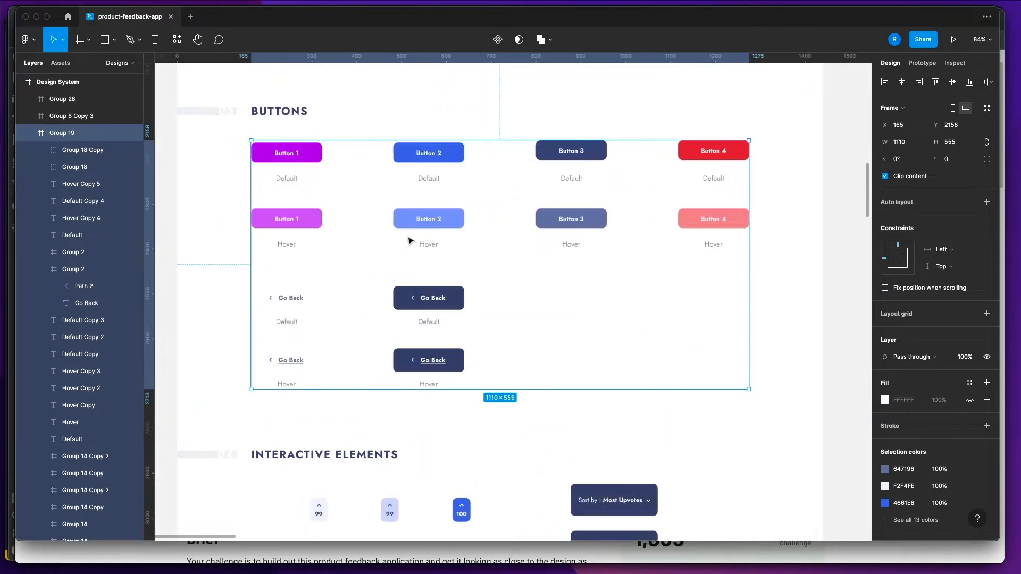
double_click(343, 219)
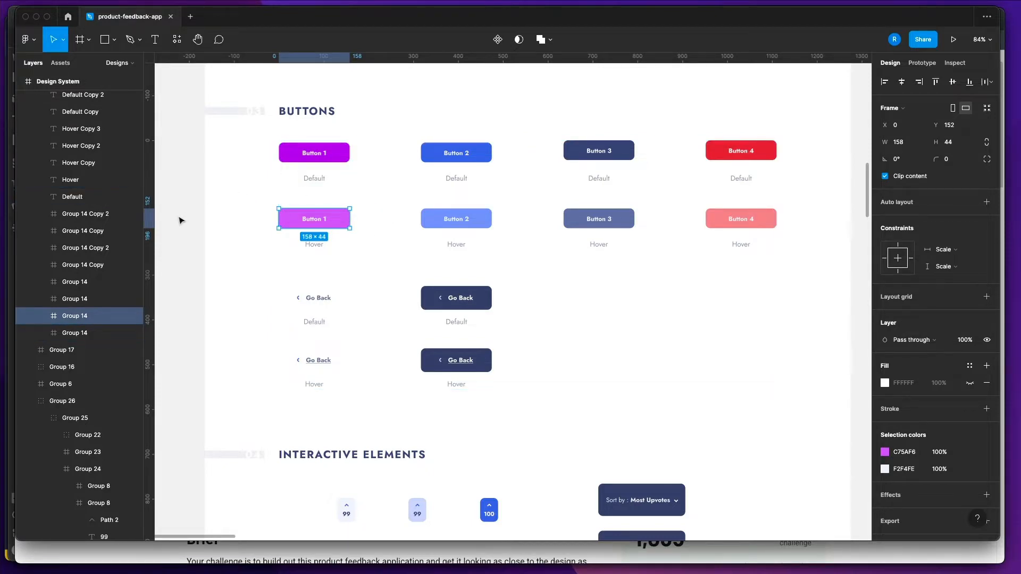
- Switch to the browser, close the inbox tab beside the Frontend Mentor challenge, and bring up the Webflow project window
key(super+Tab)
click(271, 267)
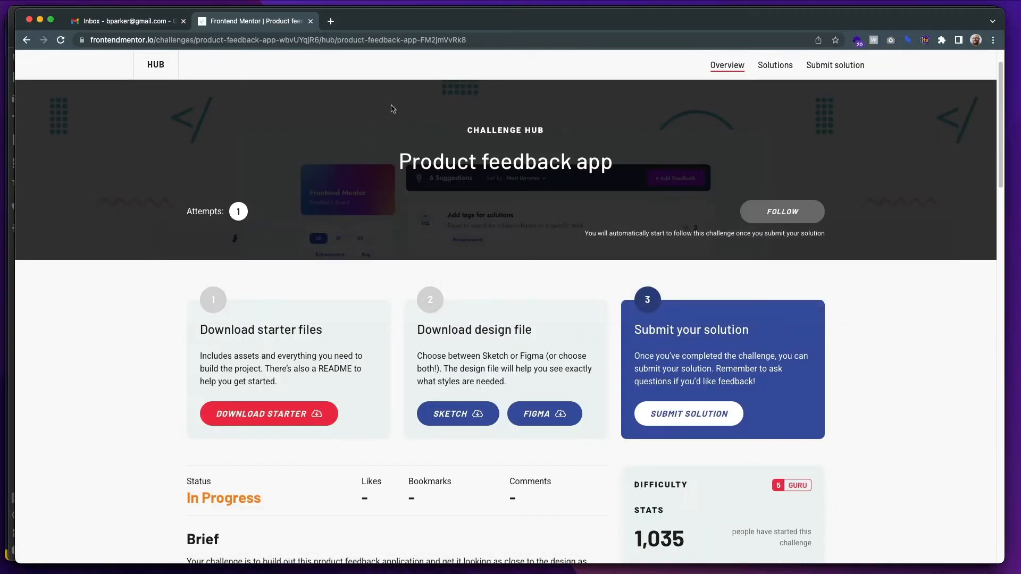
key(super+grave)
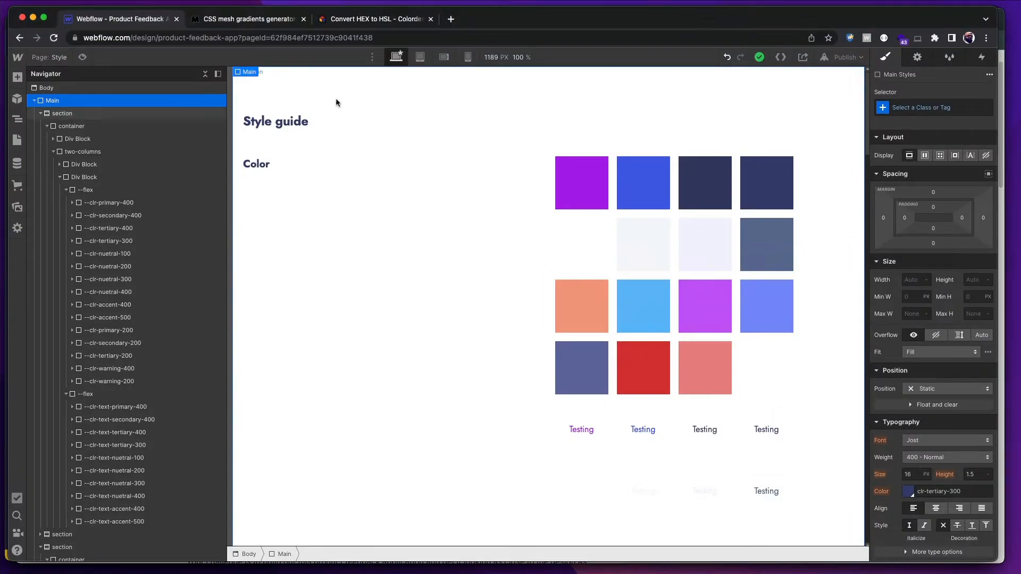
key(super+grave)
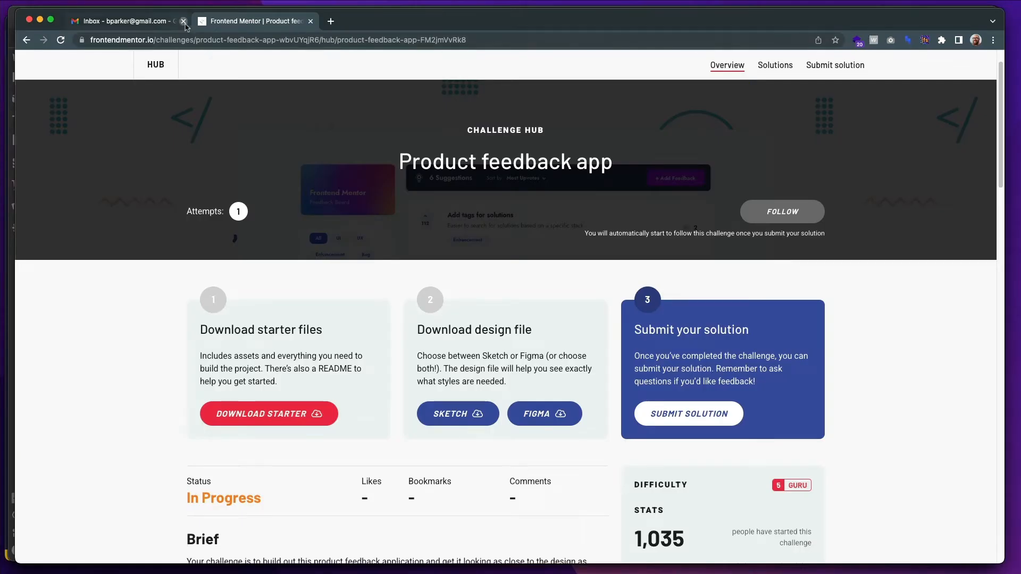
click(183, 22)
key(super+grave)
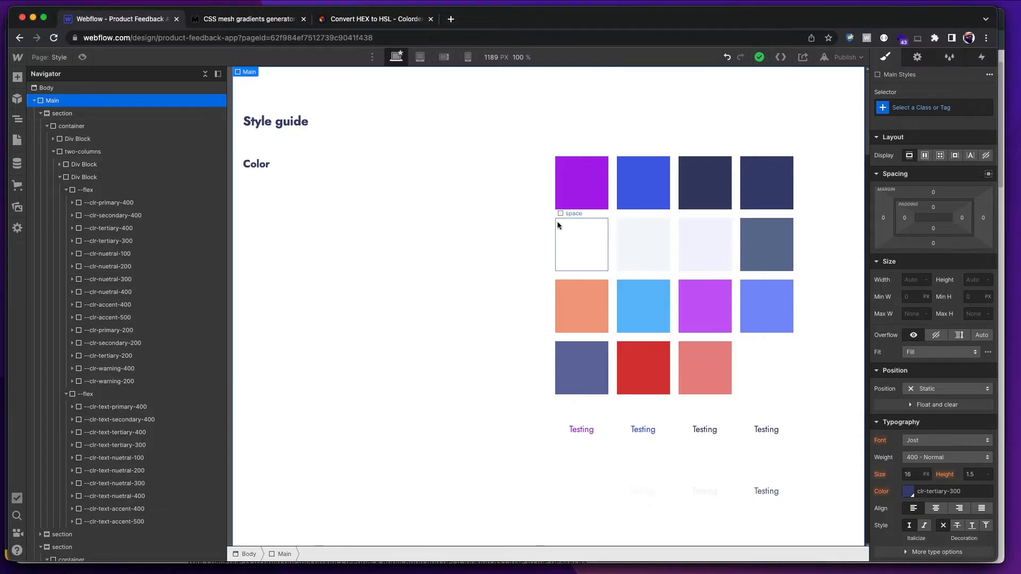
- Duplicate the --clr-primary-400 swatch in the style guide's colour grid and place the copy directly after the original
click(562, 192)
click(130, 203)
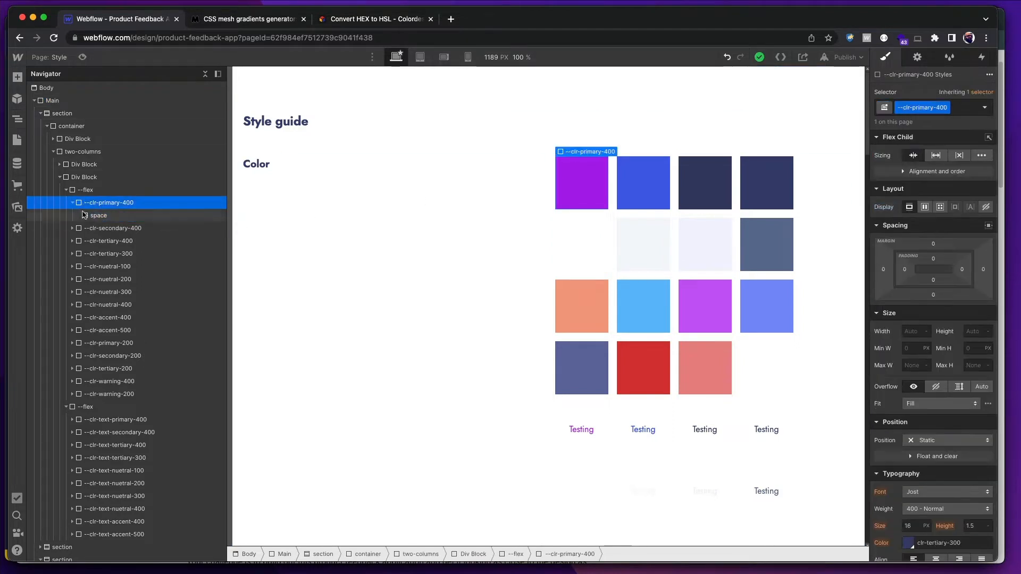
click(72, 202)
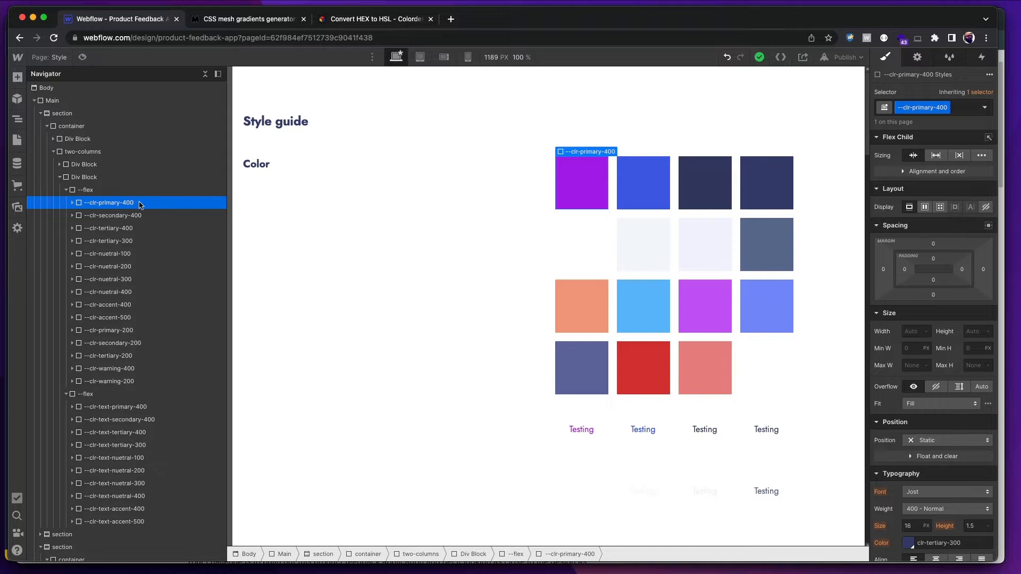
key(Up)
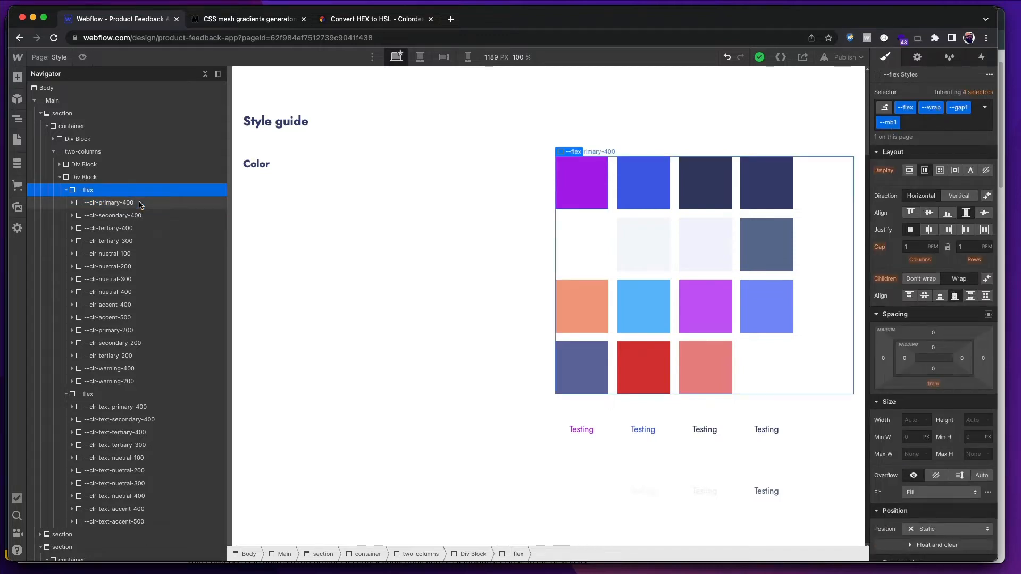
key(super+v)
drag(114, 396, 122, 217)
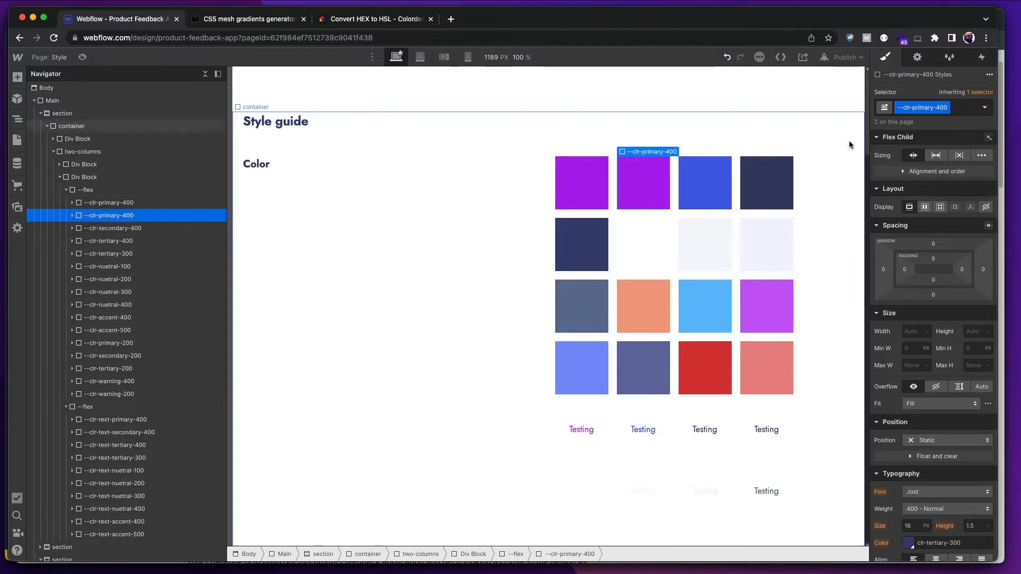
- Duplicate the copied swatch's class and name the new class --clr-primary-600
click(946, 107)
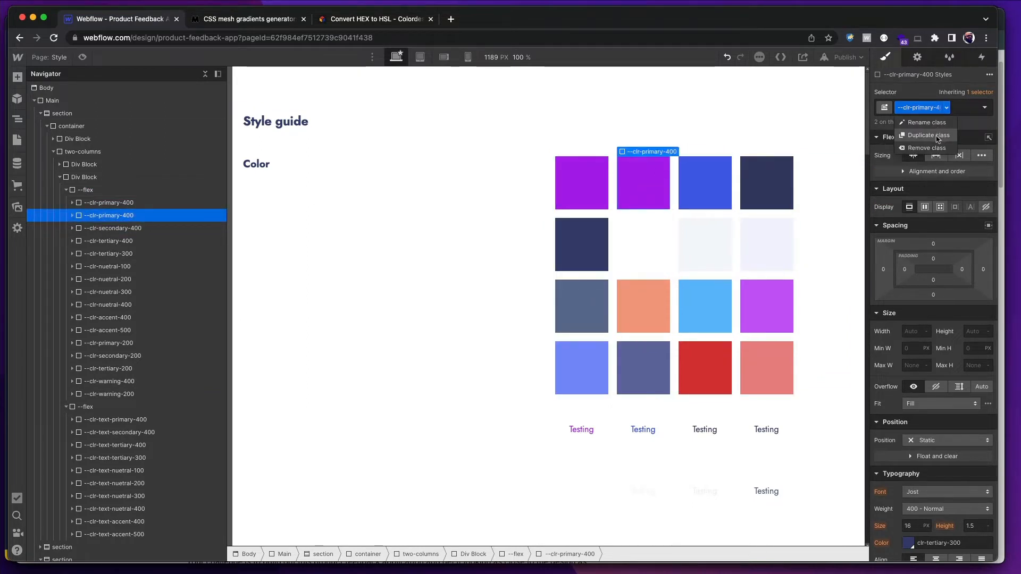
click(937, 136)
key(Right)
key(BackSpace)
key(BackSpace)
key(BackSpace)
key(BackSpace)
key(BackSpace)
key(BackSpace)
key(BackSpace)
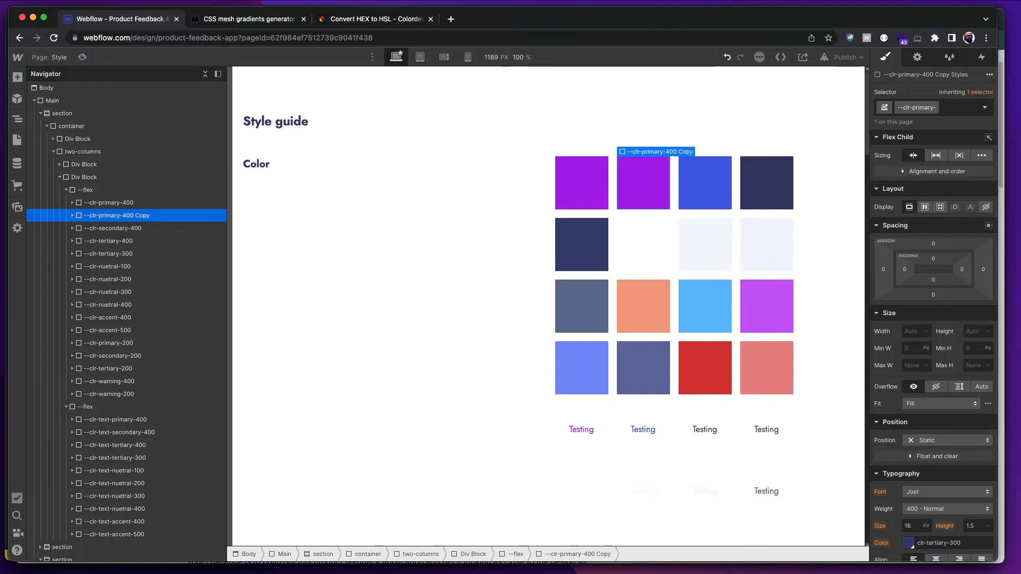
text(600)
key(Return)
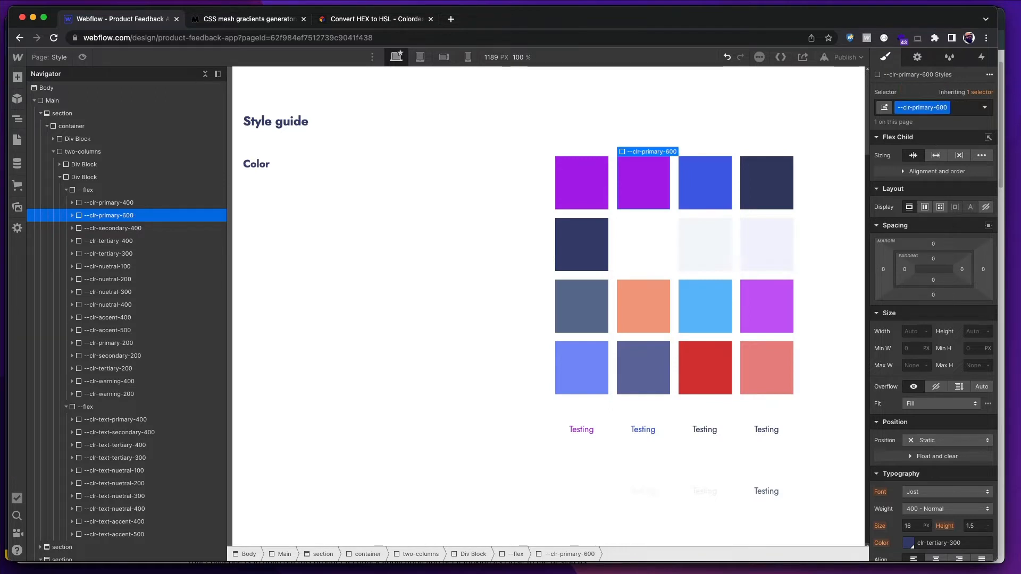
- Darken the --clr-primary-600 swatch by setting its background colour's brightness to 60
click(643, 179)
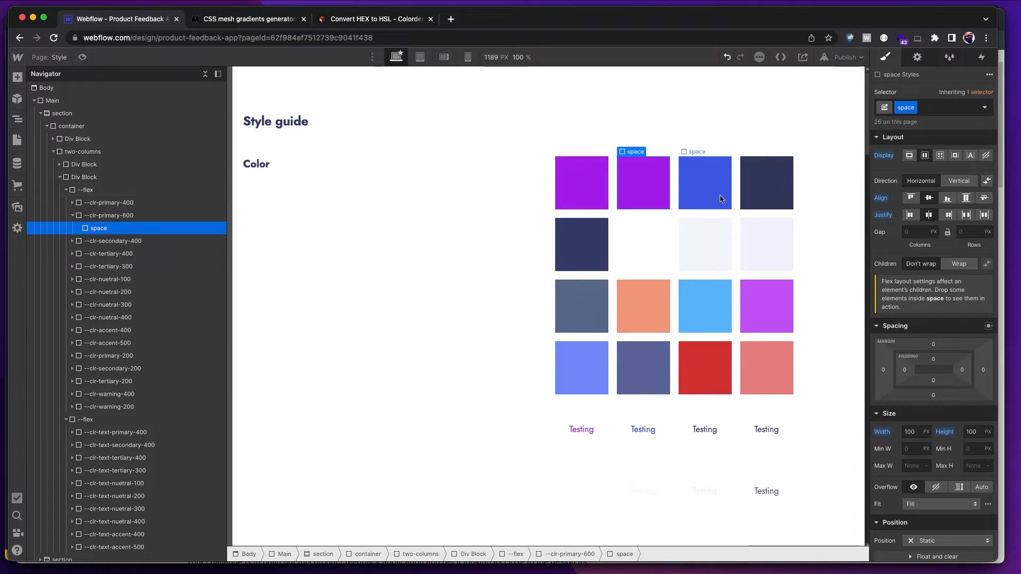
key(Escape)
scroll(925, 345, down, 10)
click(907, 364)
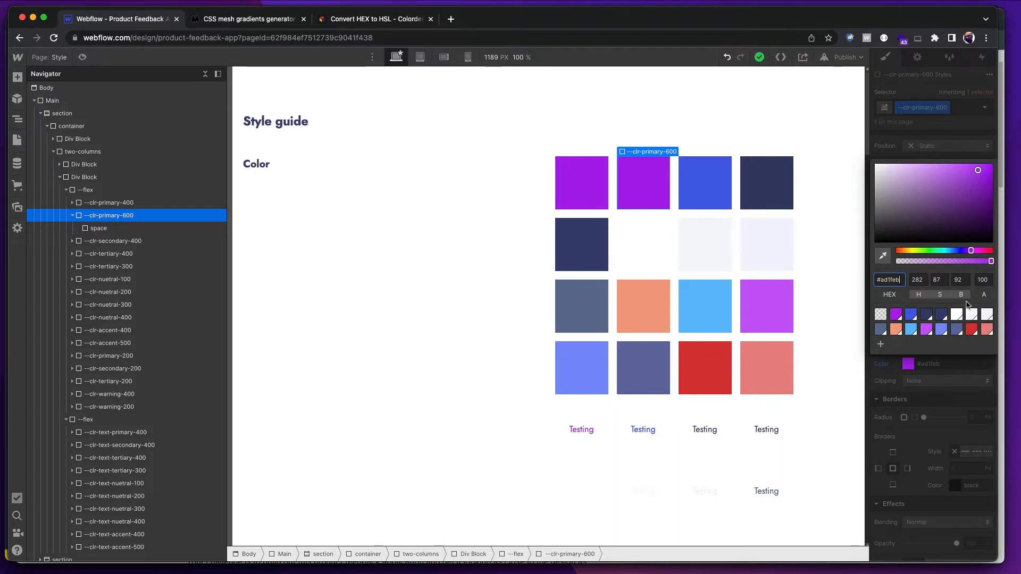
click(959, 280)
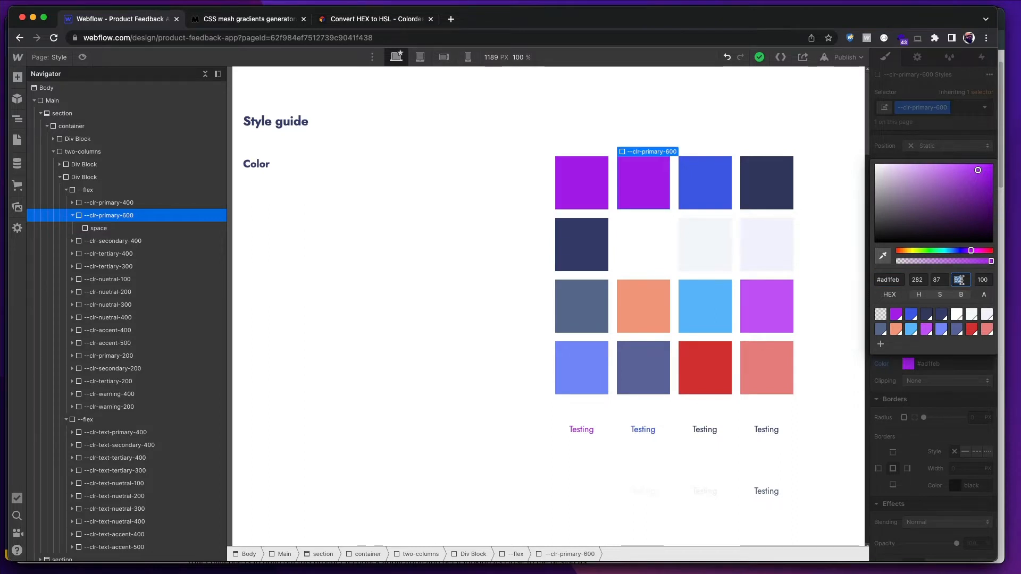
text(70)
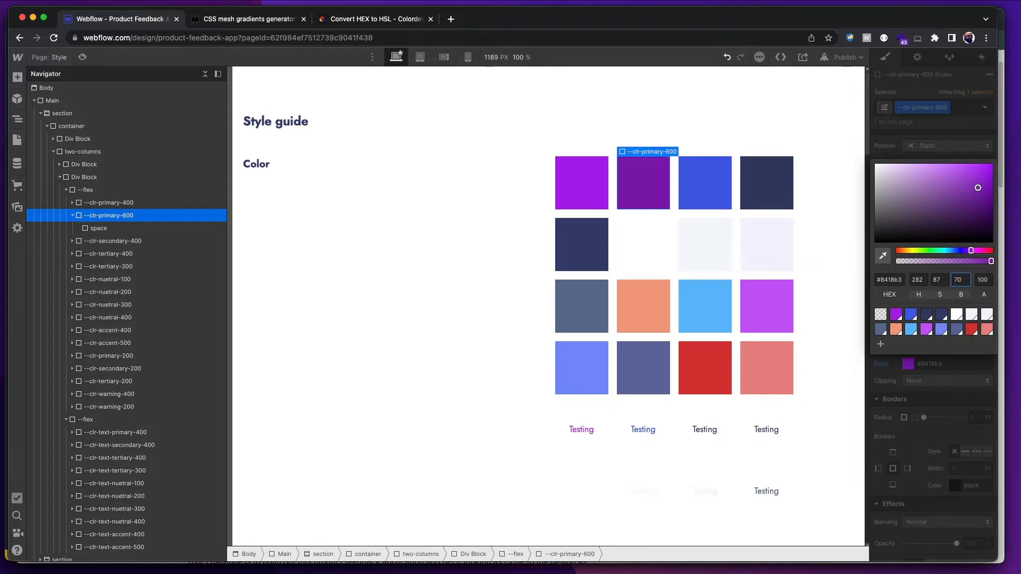
key(shift+Down)
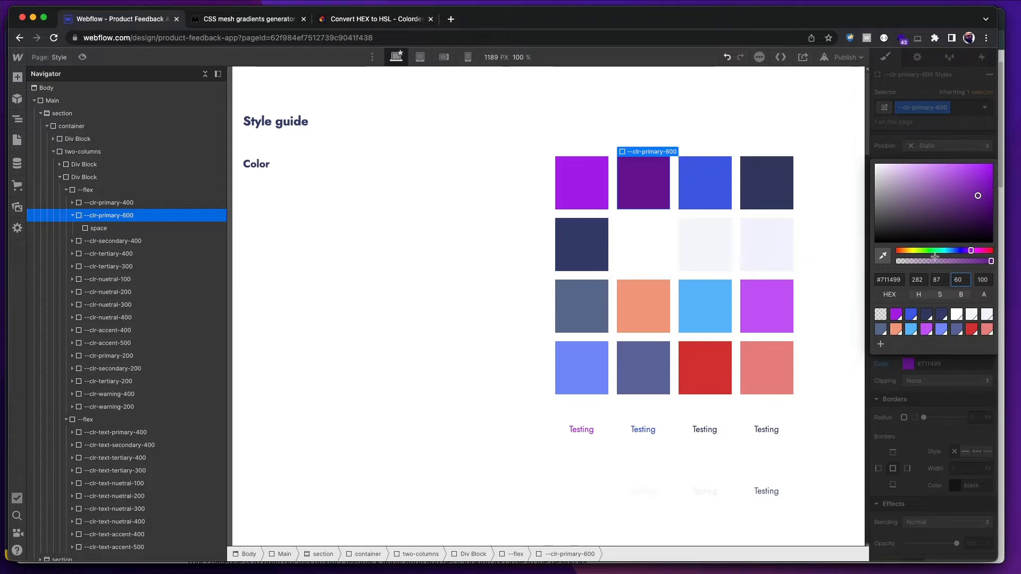
click(921, 139)
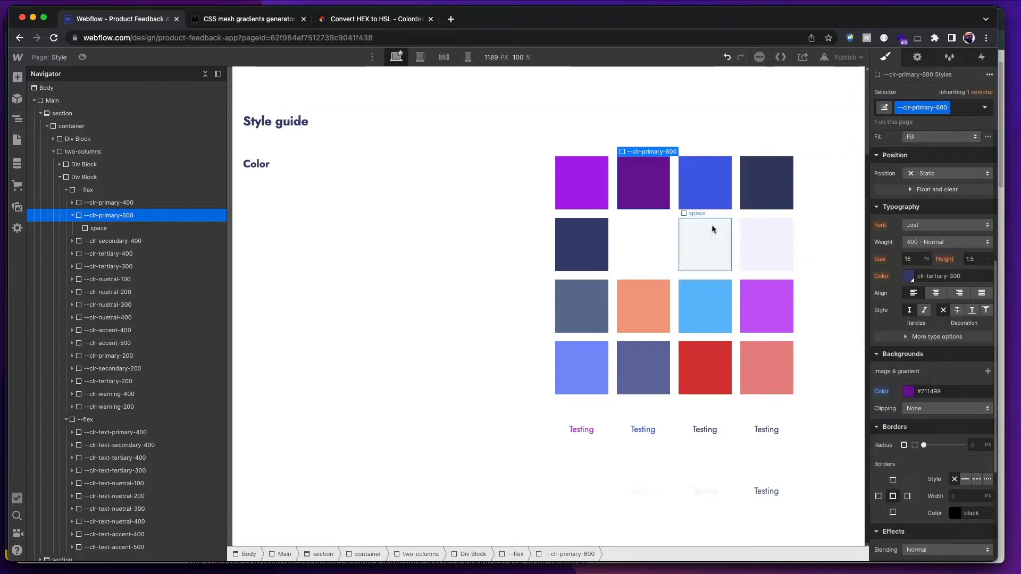
- Inspect the background colours of Button 3 and Button 2 in the Links & buttons section
scroll(709, 323, down, 3)
scroll(708, 324, down, 15)
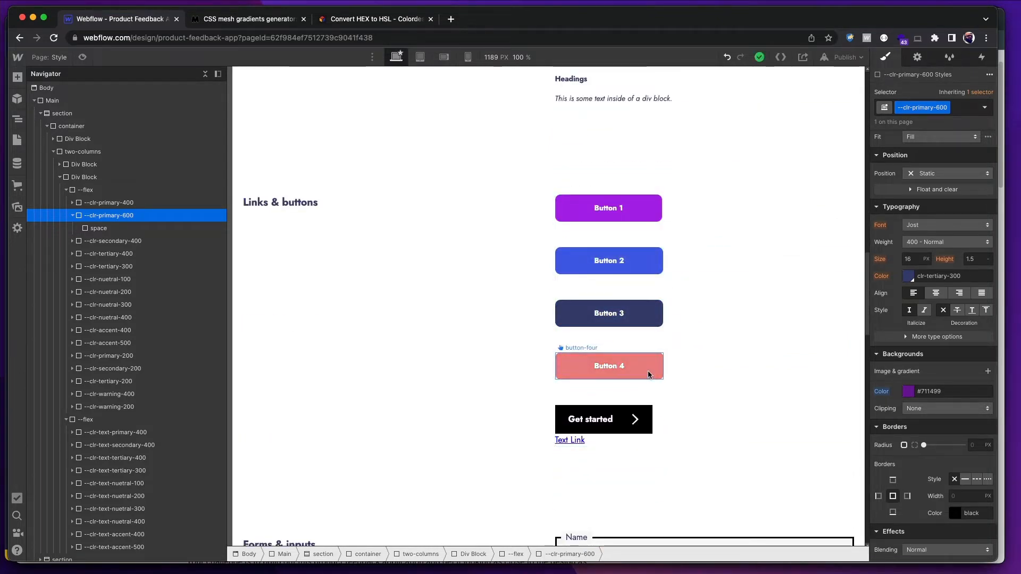
click(654, 306)
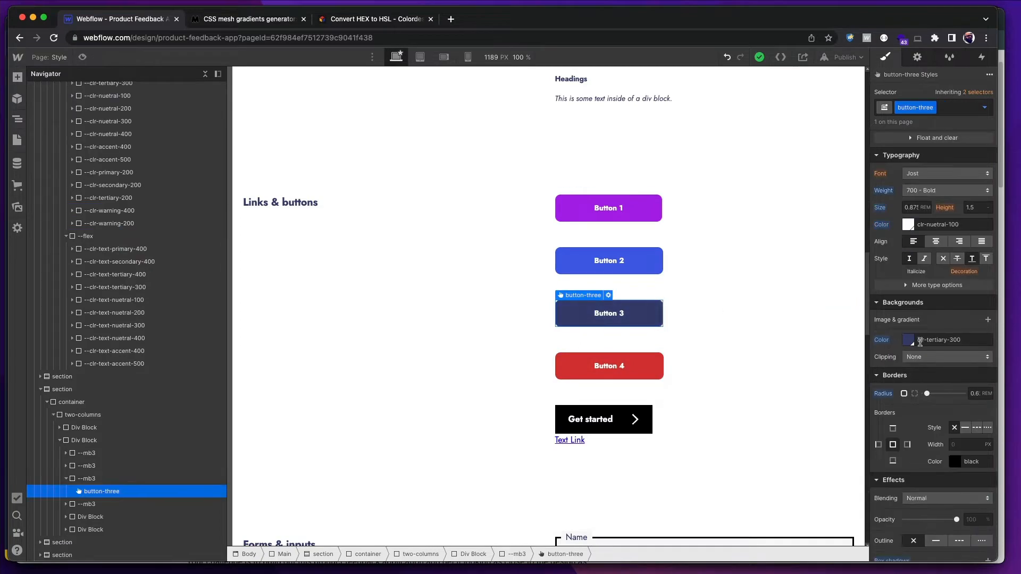
click(637, 262)
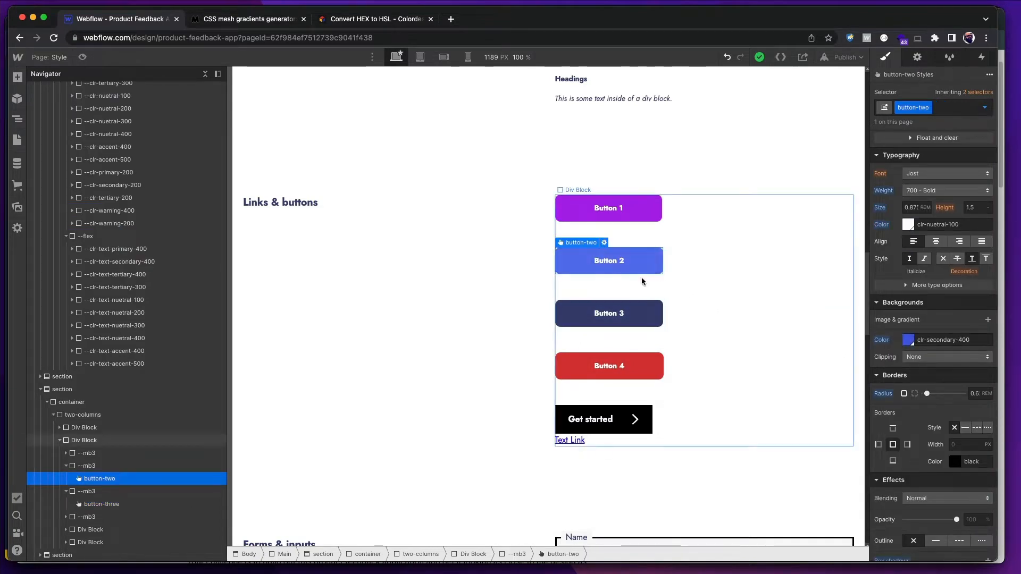
- Duplicate the --clr-secondary-400 swatch in the style guide's colour grid and place the copy directly after the original
scroll(685, 283, up, 15)
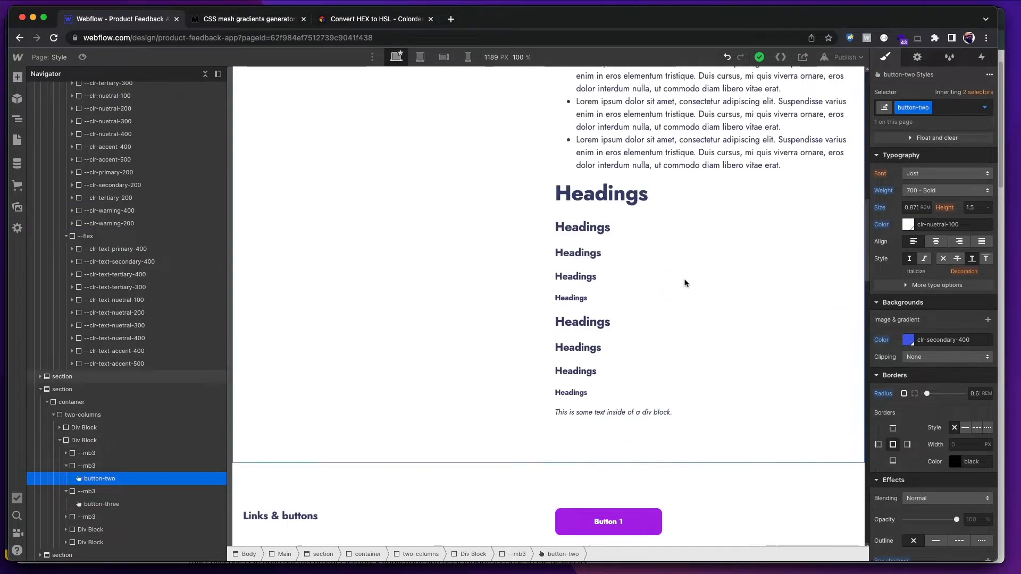
click(718, 192)
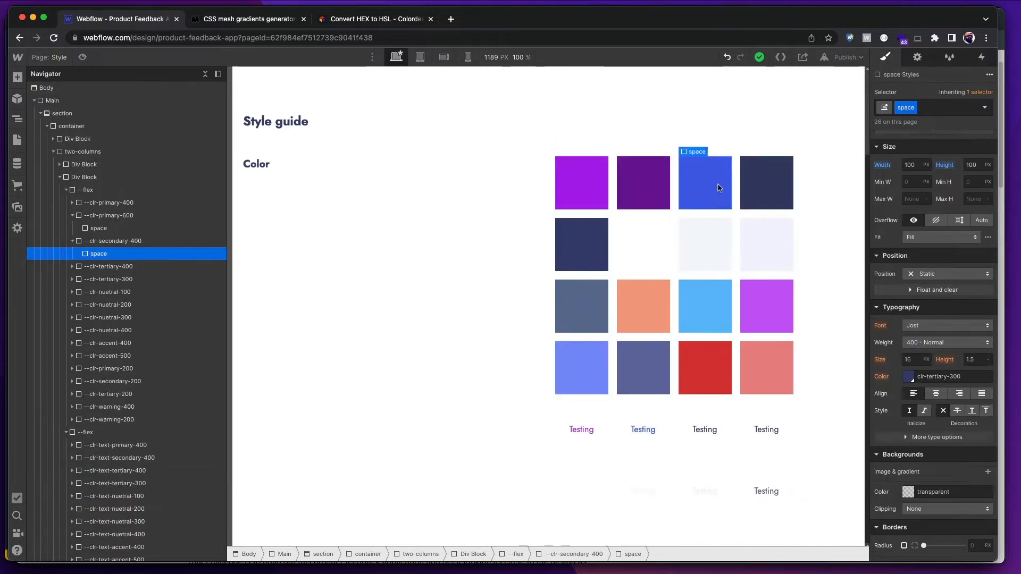
key(Up)
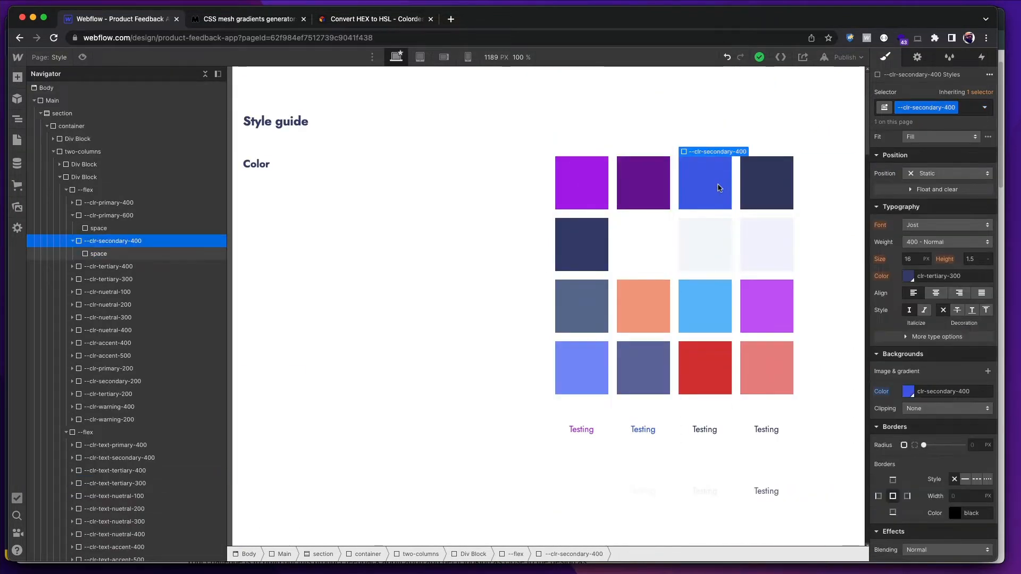
click(72, 240)
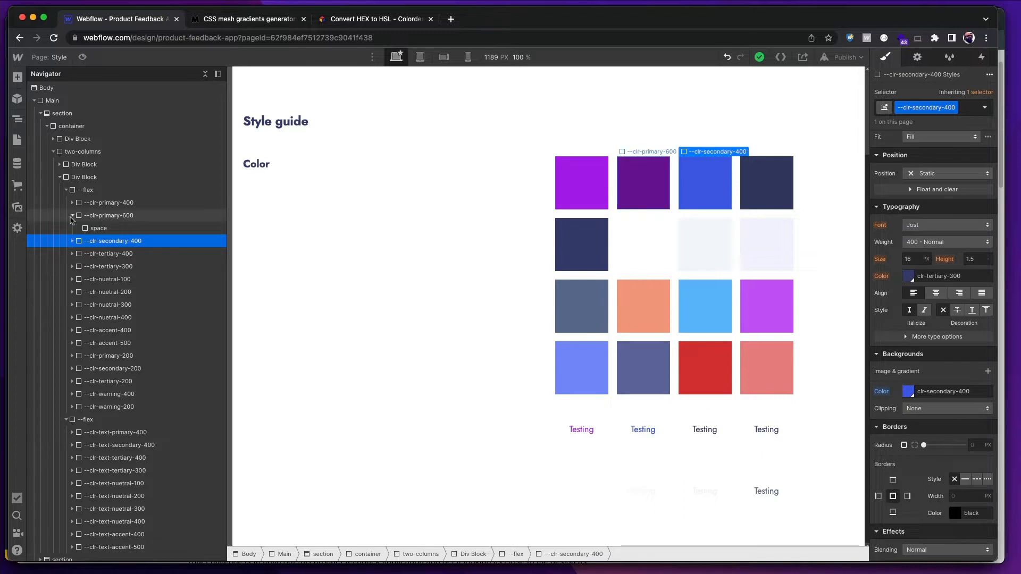
click(72, 216)
click(81, 192)
key(super+v)
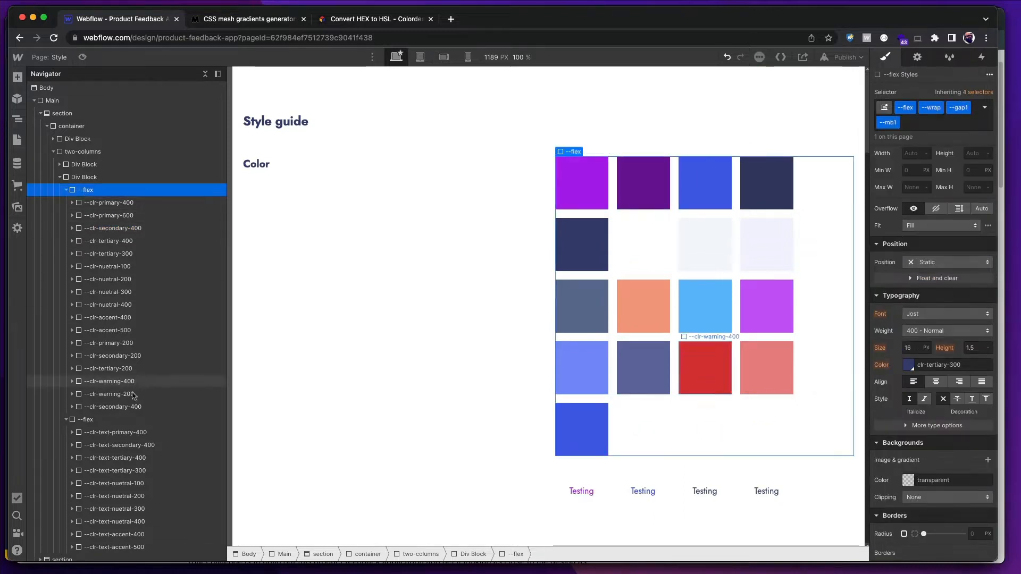
drag(126, 407, 126, 238)
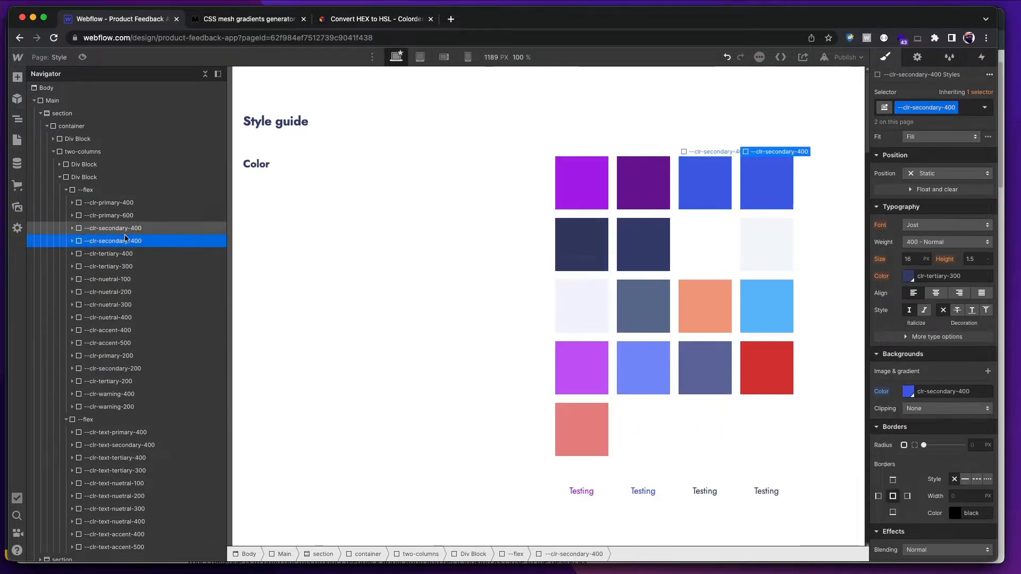
- Duplicate the class of the copied secondary swatch and name the new class --clr-secondary-600
click(954, 107)
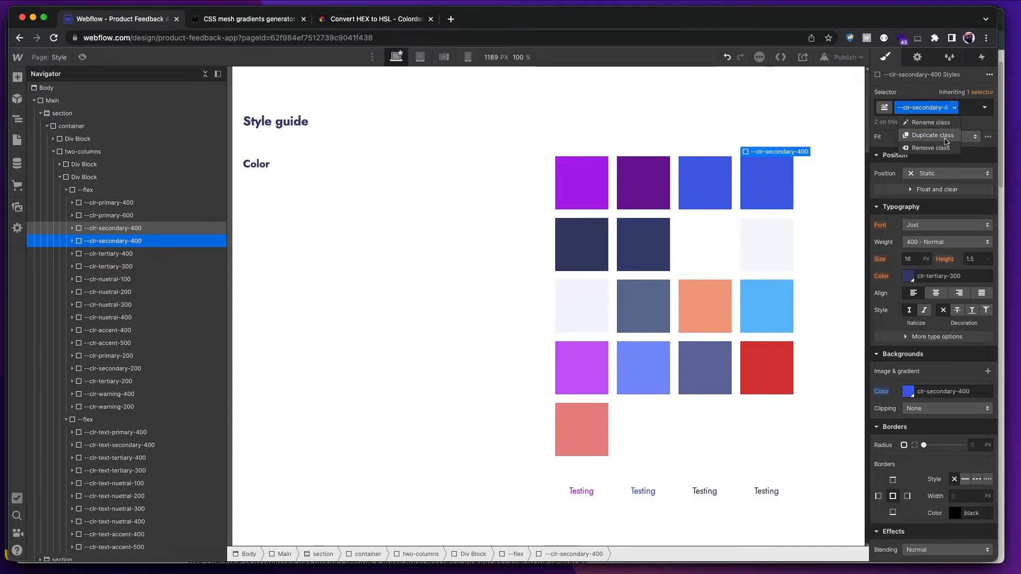
click(932, 135)
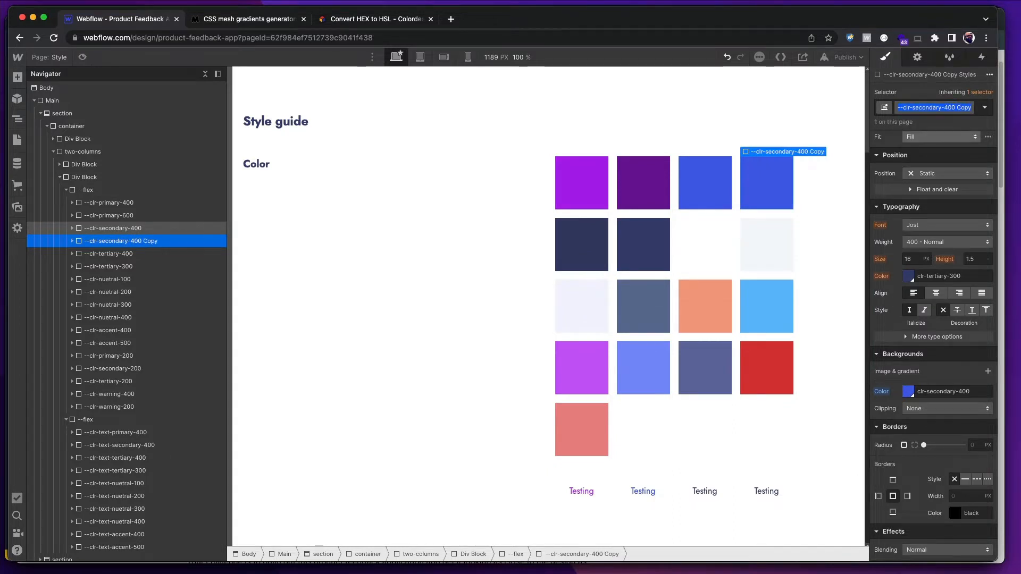
key(BackSpace)
key(BackSpace)
key(BackSpace)
key(BackSpace)
key(BackSpace)
key(BackSpace)
key(BackSpace)
key(BackSpace)
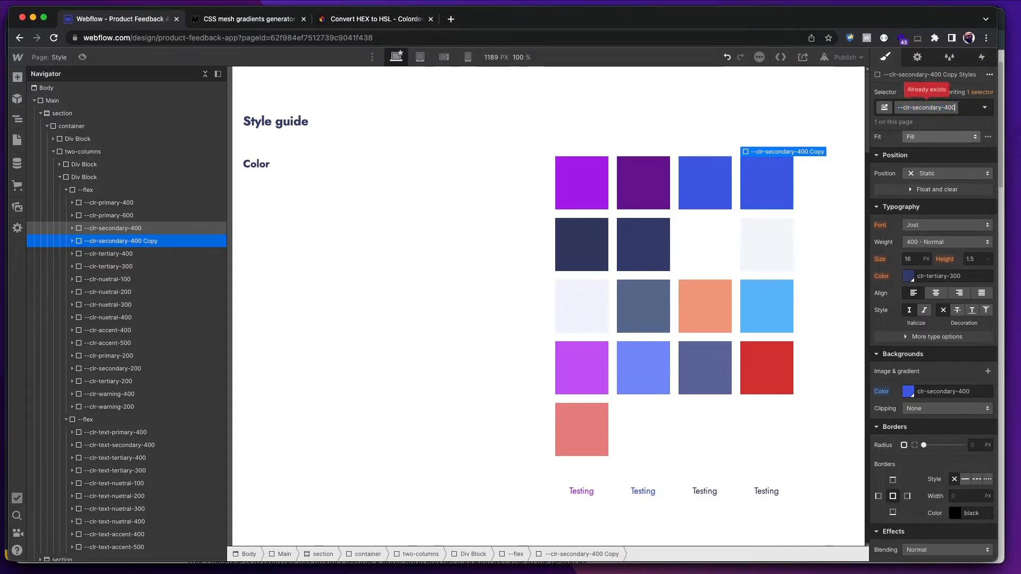
text(600)
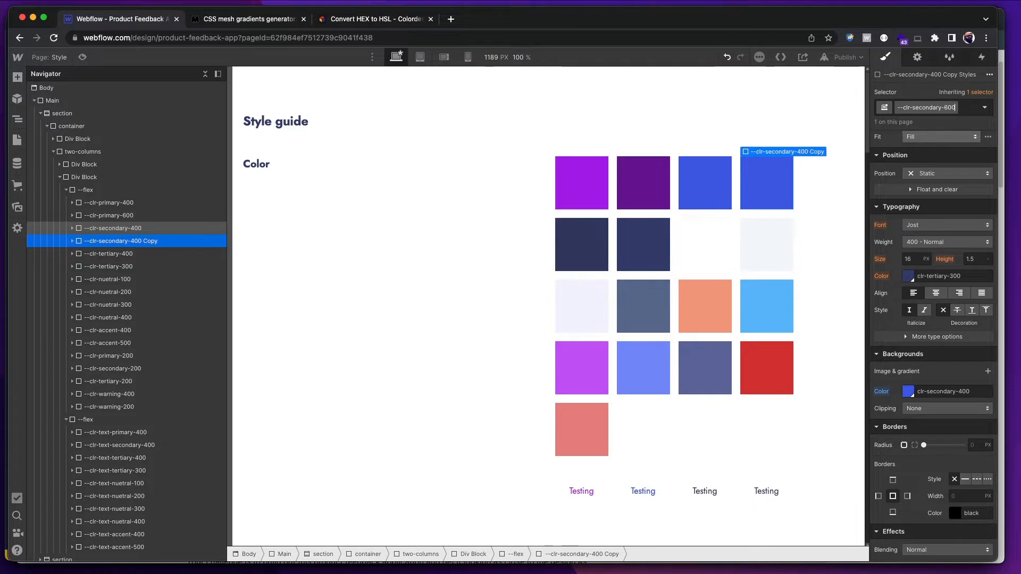
key(Return)
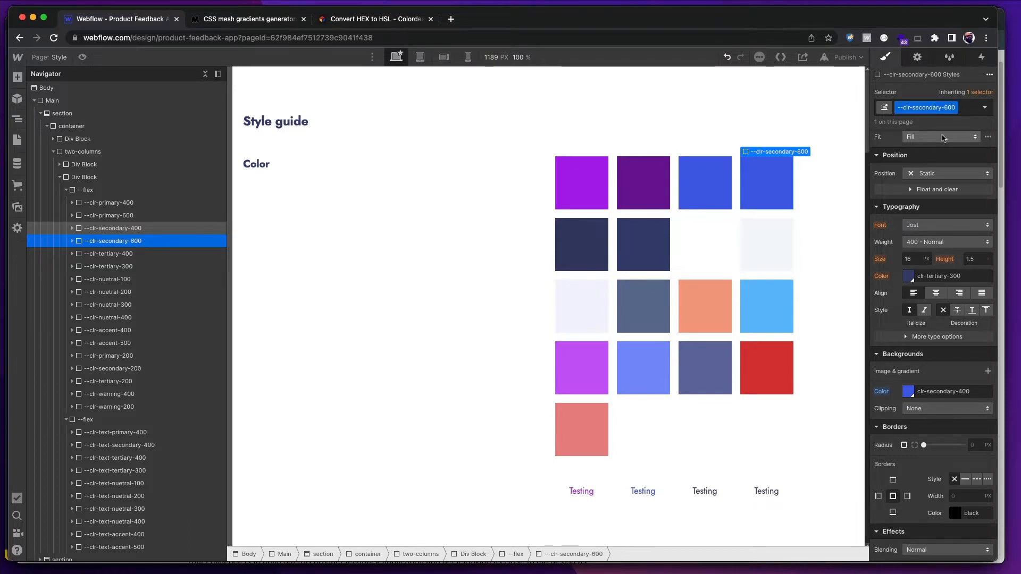
- Darken the --clr-secondary-600 swatch by setting its background colour's brightness to 60
click(908, 391)
click(959, 286)
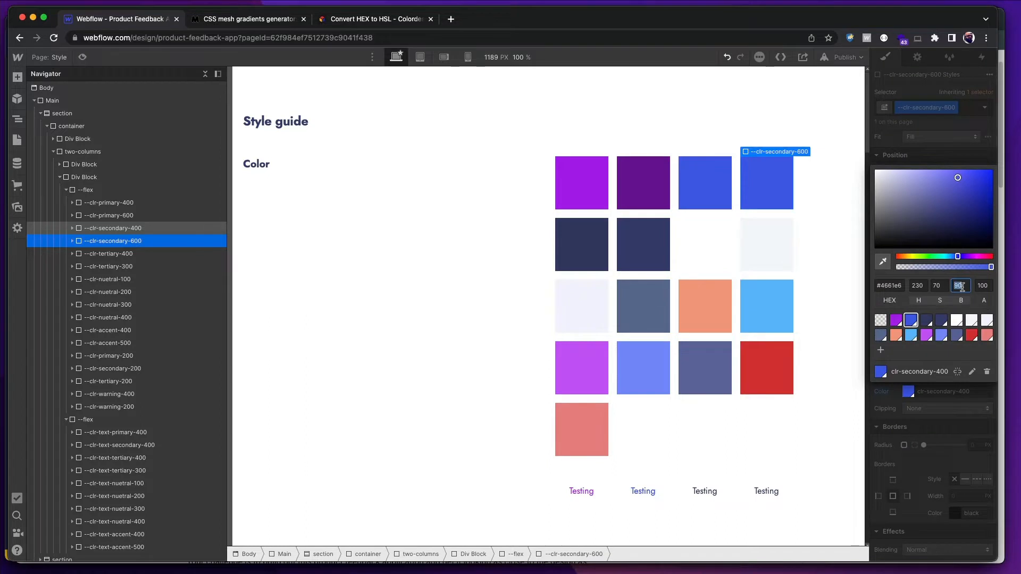
text(60)
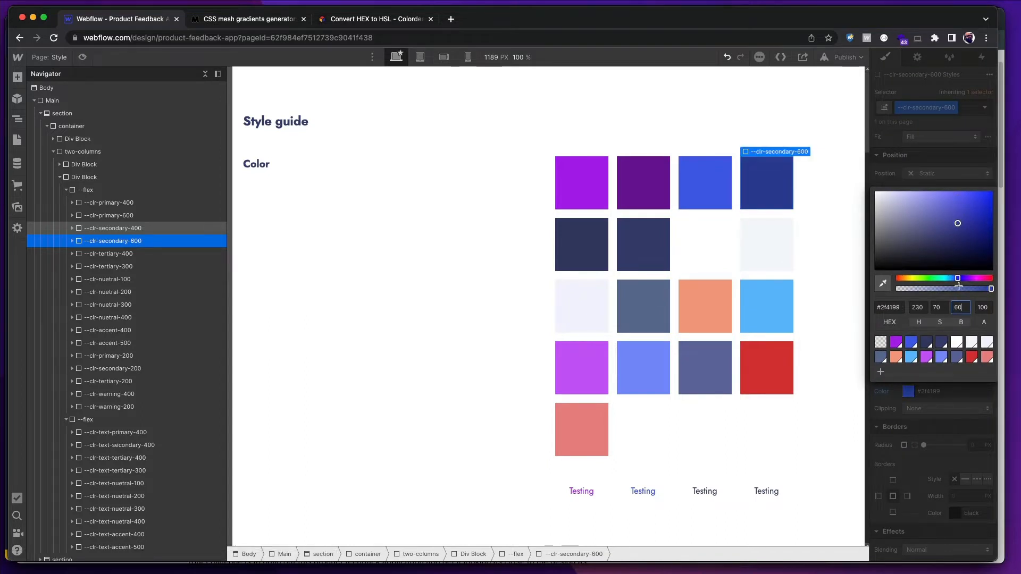
click(931, 177)
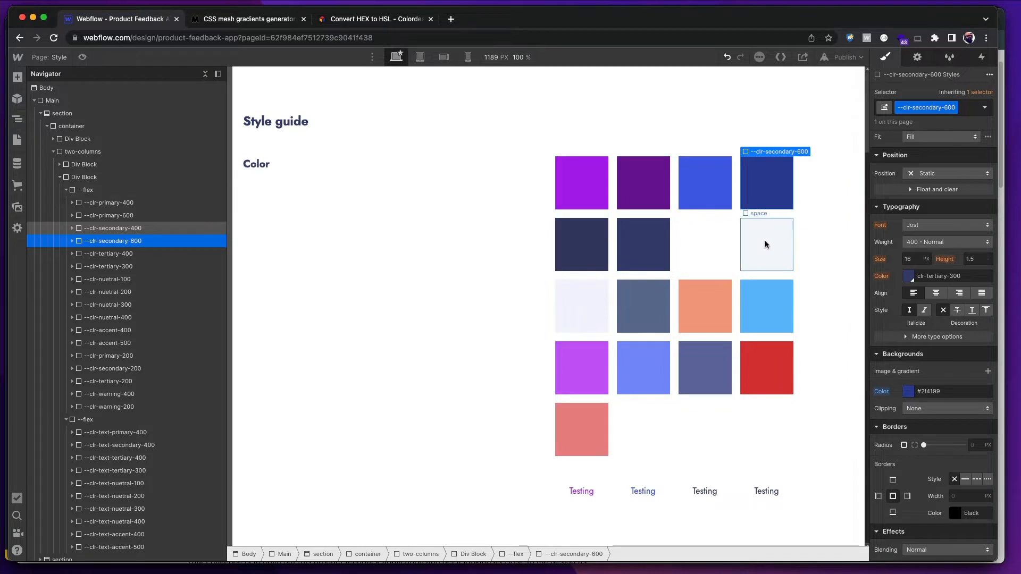
- Duplicate the --clr-tertiary-300 swatch in the colour grid and place the copy directly after the original
click(655, 247)
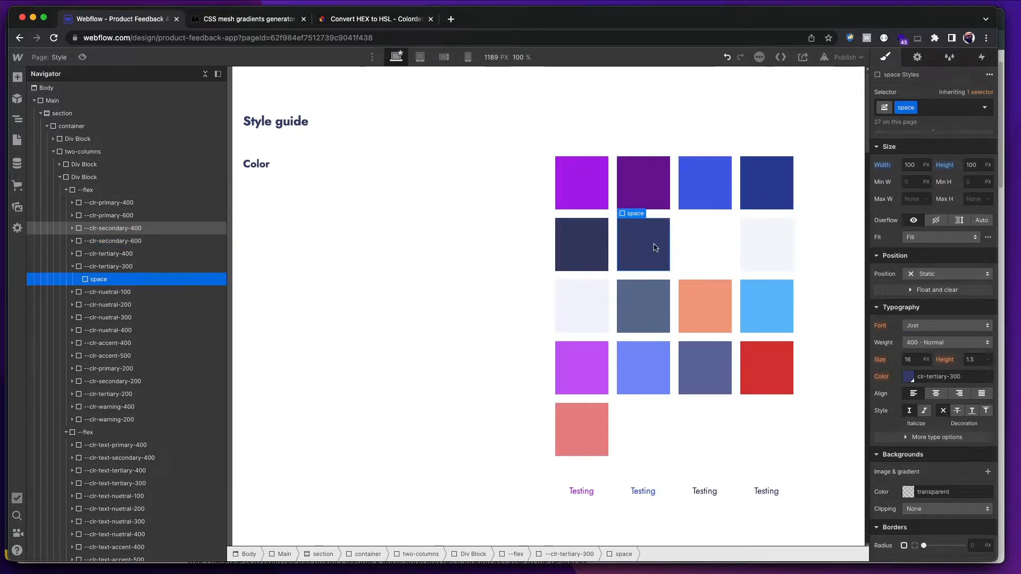
key(Up)
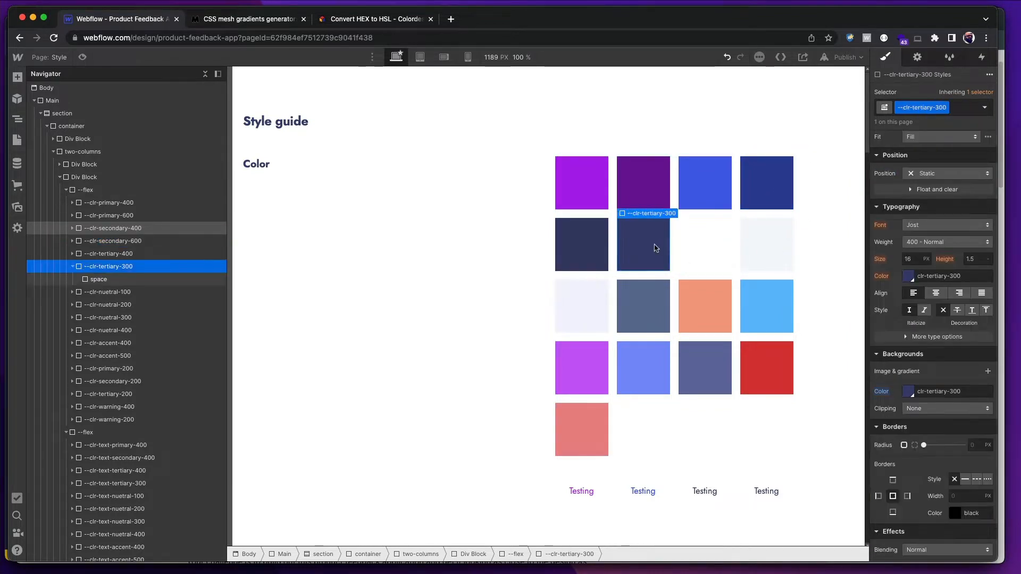
click(72, 266)
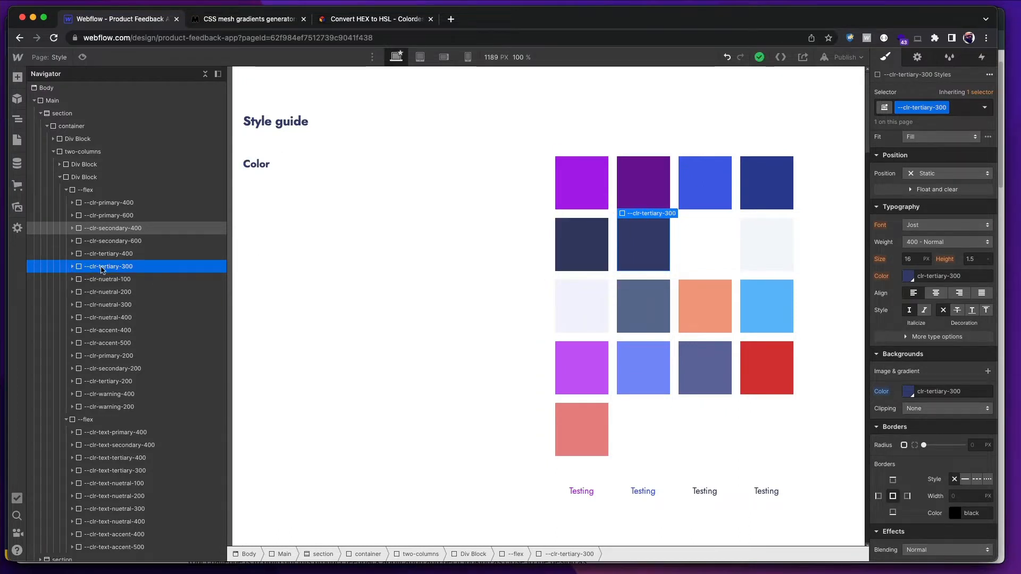
mouse_move(102, 271)
mouse_down()
mouse_move(111, 194)
mouse_move(113, 421)
mouse_move(118, 280)
mouse_up()
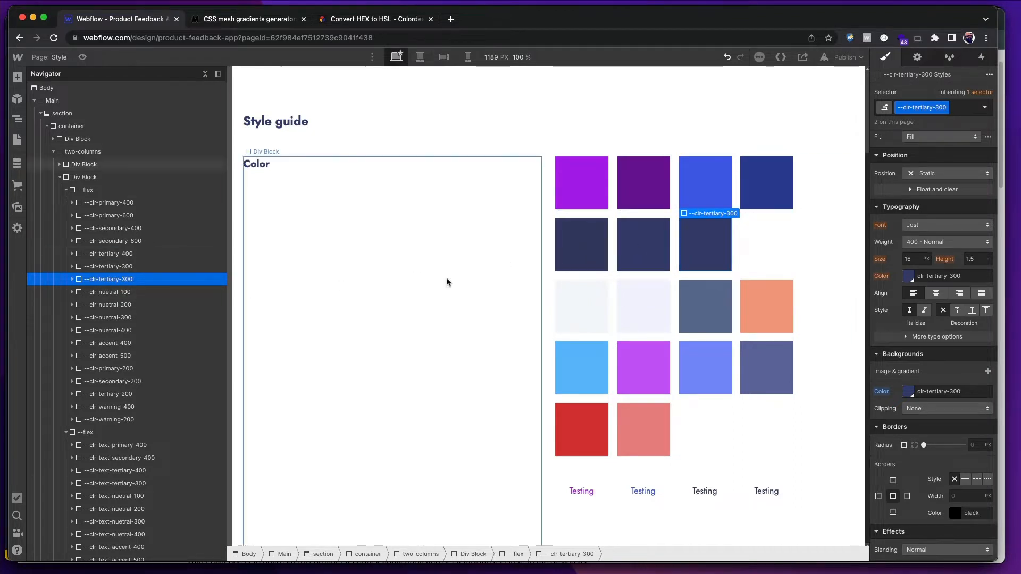
- Duplicate the class of the copied tertiary swatch and name the new class --clr-tertiary-600
click(945, 109)
click(942, 142)
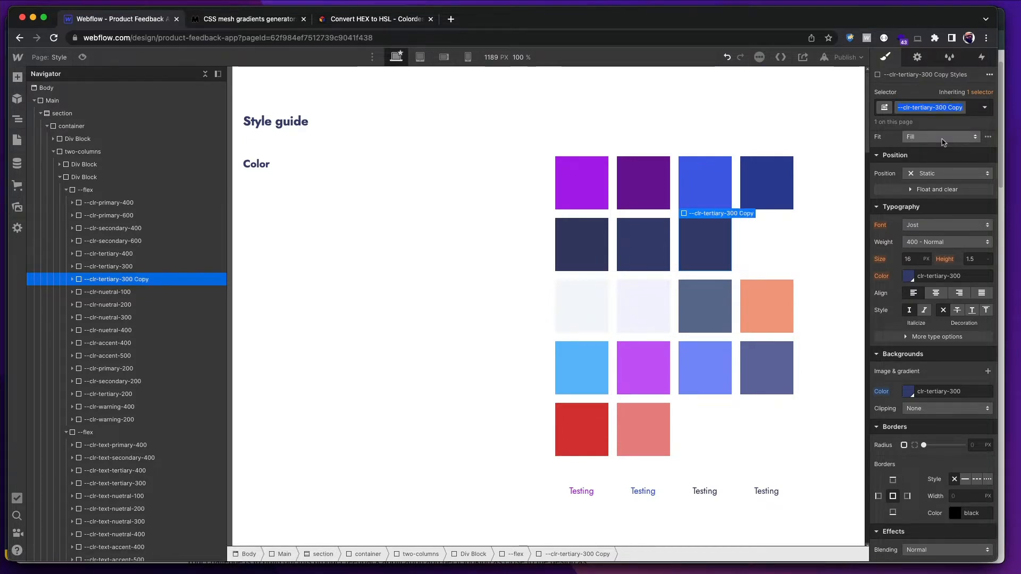
key(alt+shift+Left)
key(alt+shift+Left)
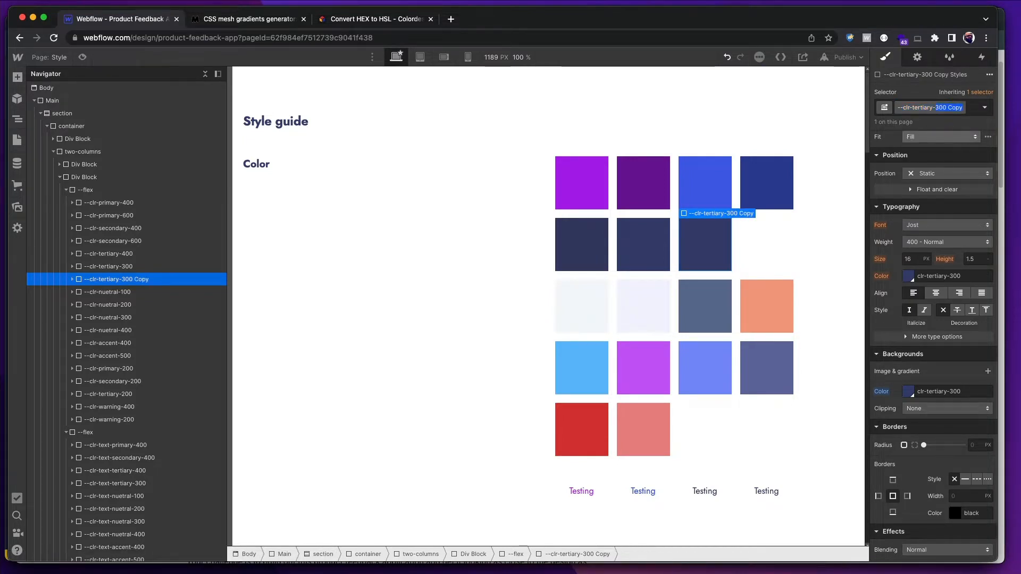
text(600)
key(Return)
- Darken the --clr-tertiary-600 swatch by setting its background colour's brightness to 25
scroll(907, 353, down, 3)
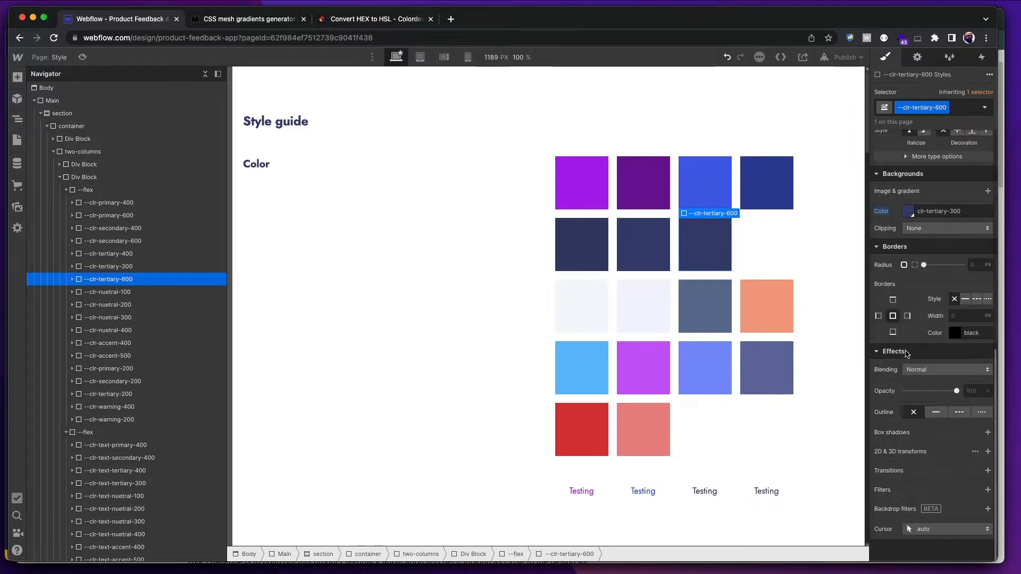
click(908, 211)
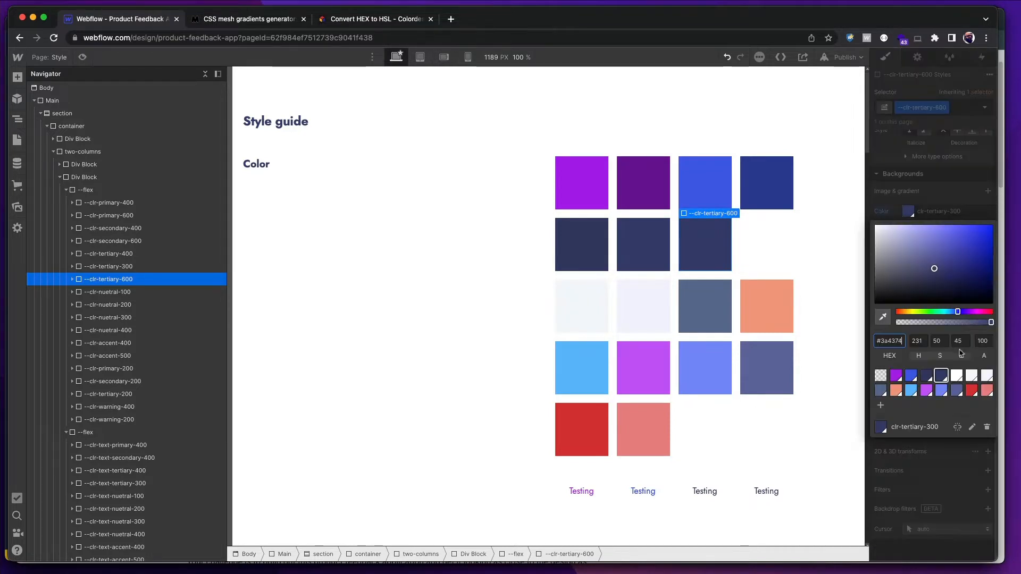
click(960, 342)
text(30)
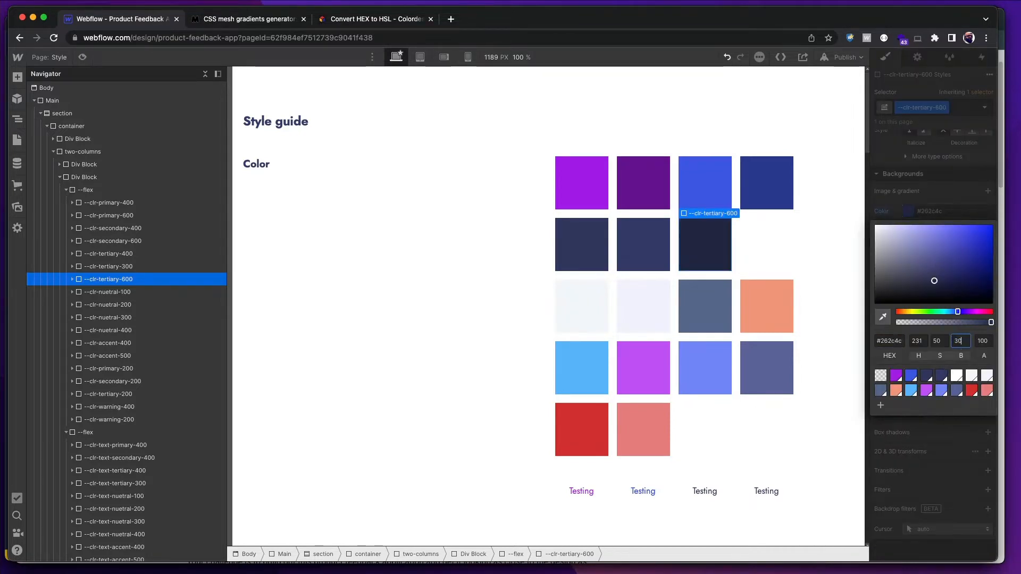
key(BackSpace)
key(BackSpace)
text(20)
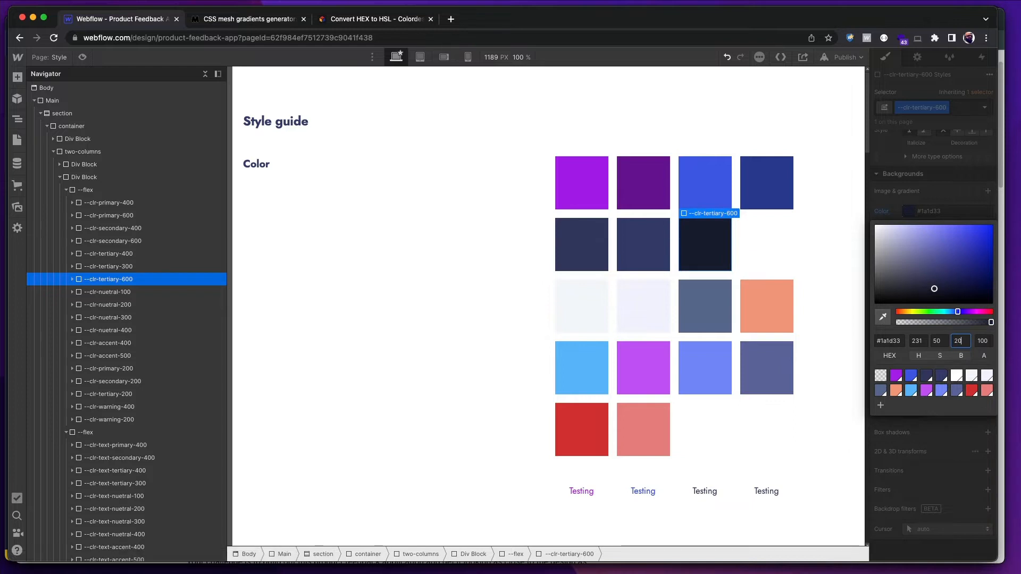
key(Up)
key(Up)
key(Up)
key(Up)
key(Up)
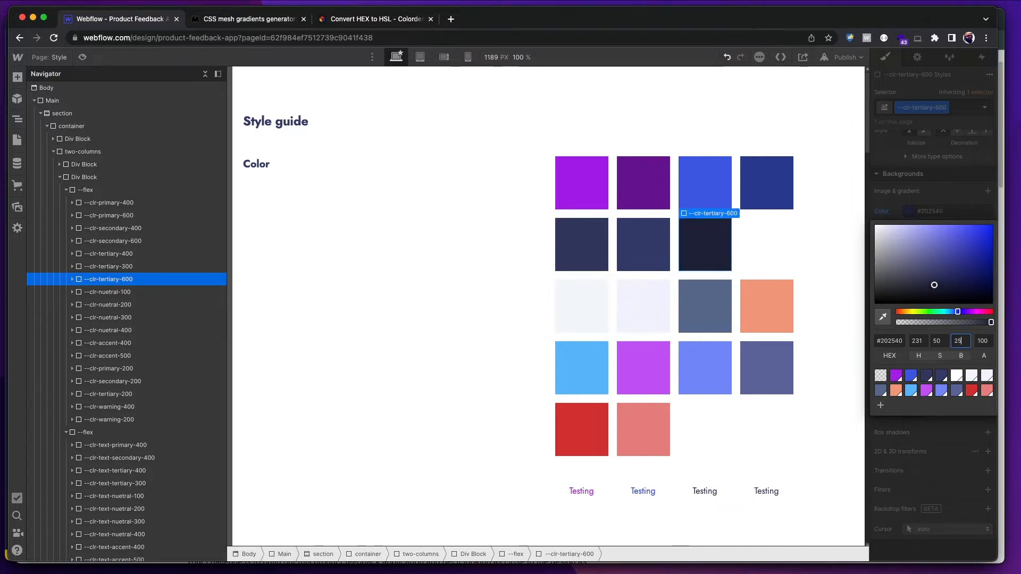
click(936, 211)
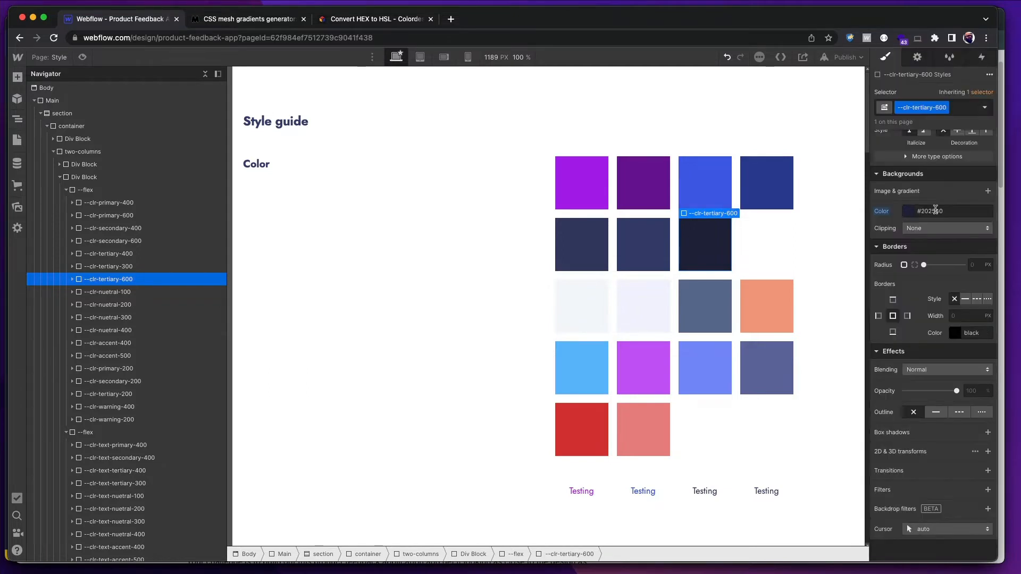
- Save the background colour of --clr-tertiary-600 as a reusable colour swatch, keeping the suggested name
click(904, 211)
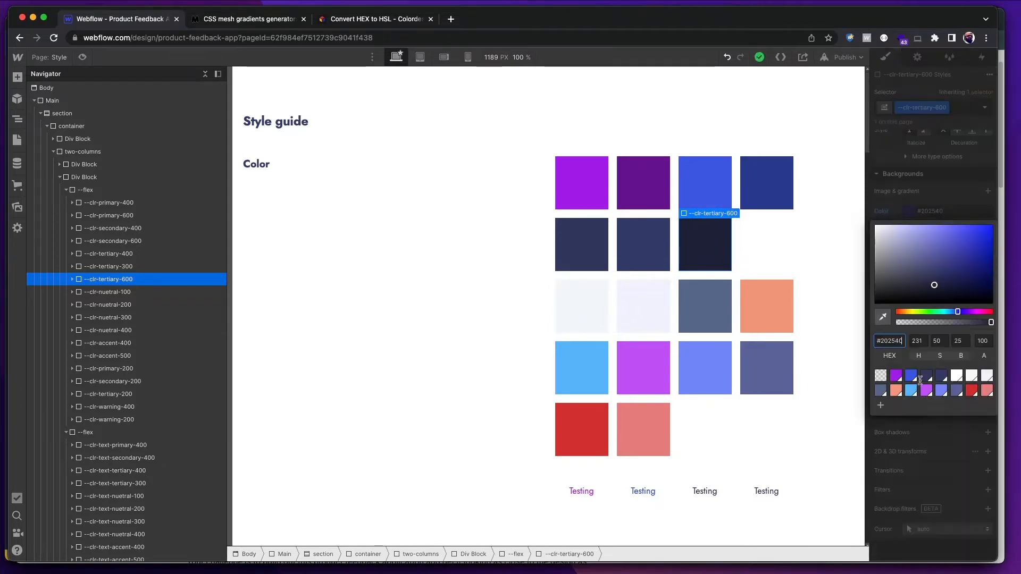
click(880, 405)
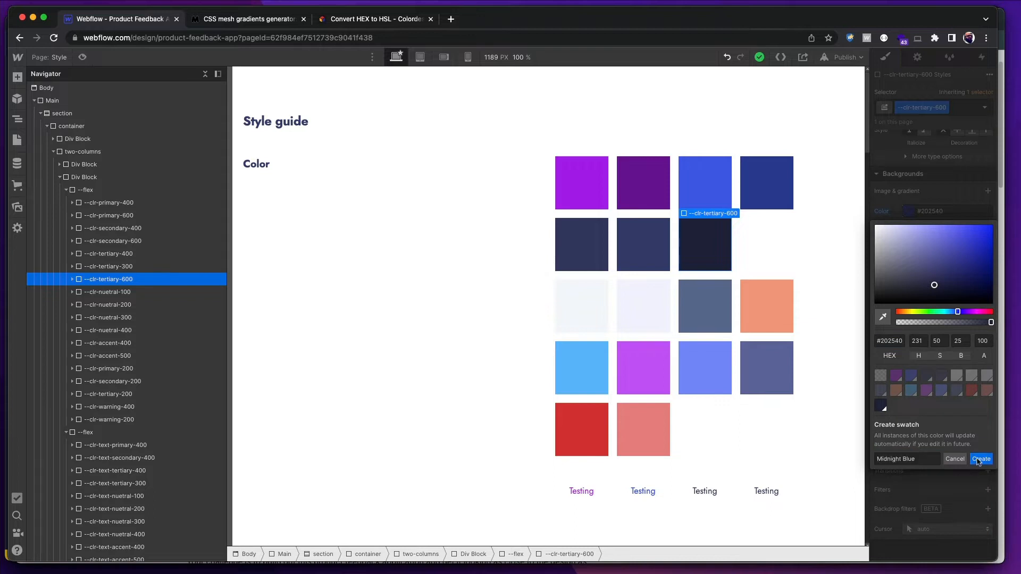
click(978, 459)
click(956, 203)
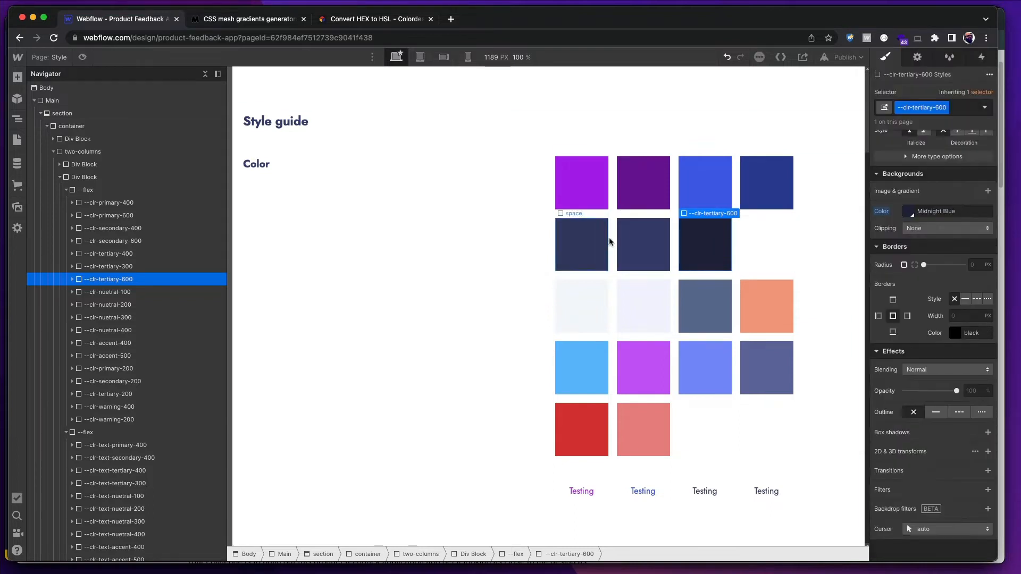
- Save the background colour of --clr-secondary-600 as a reusable colour swatch named --clr-secondary-600
click(768, 194)
click(769, 193)
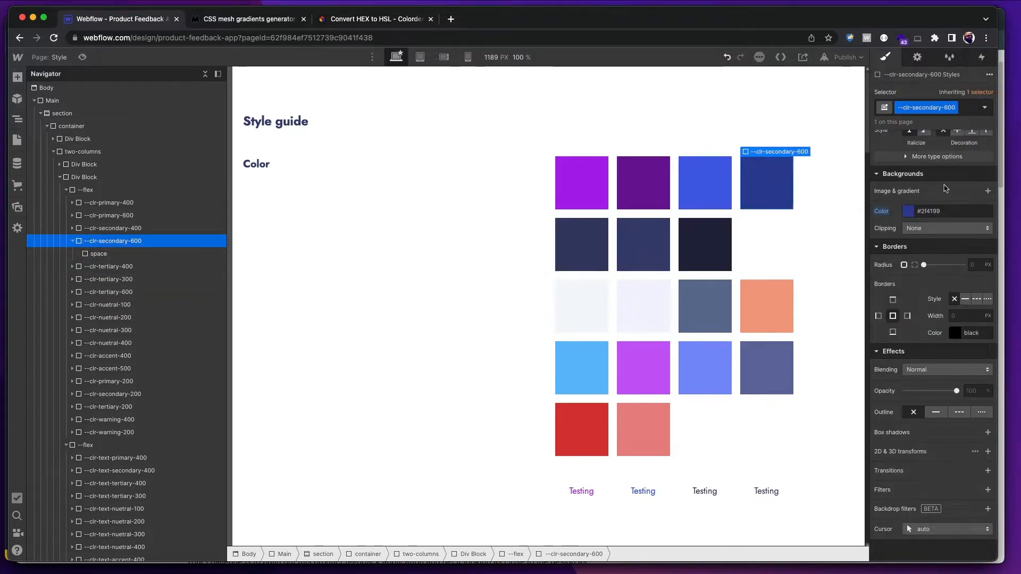
click(903, 213)
click(896, 407)
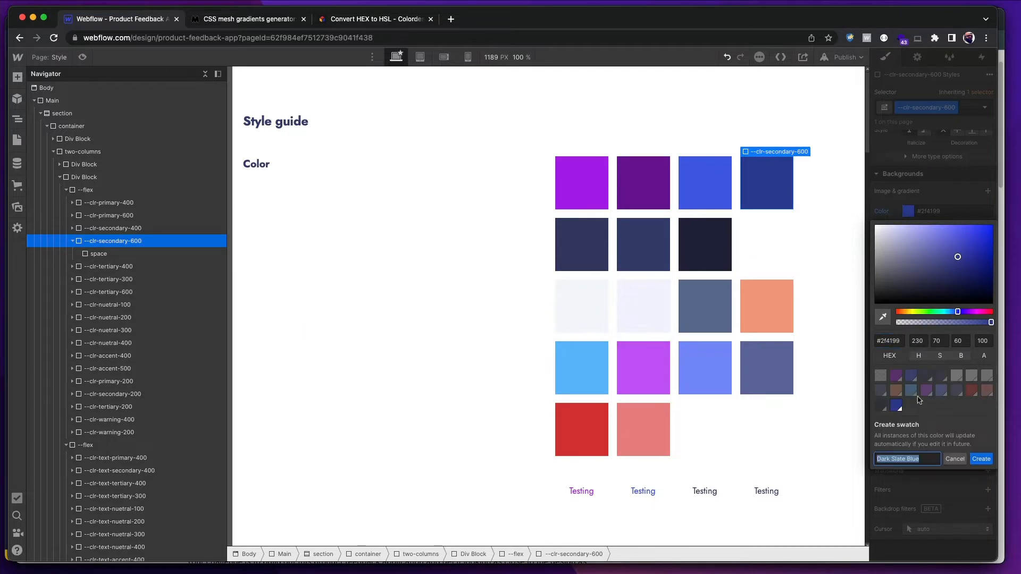
text(--clr-secondary-600)
key(Return)
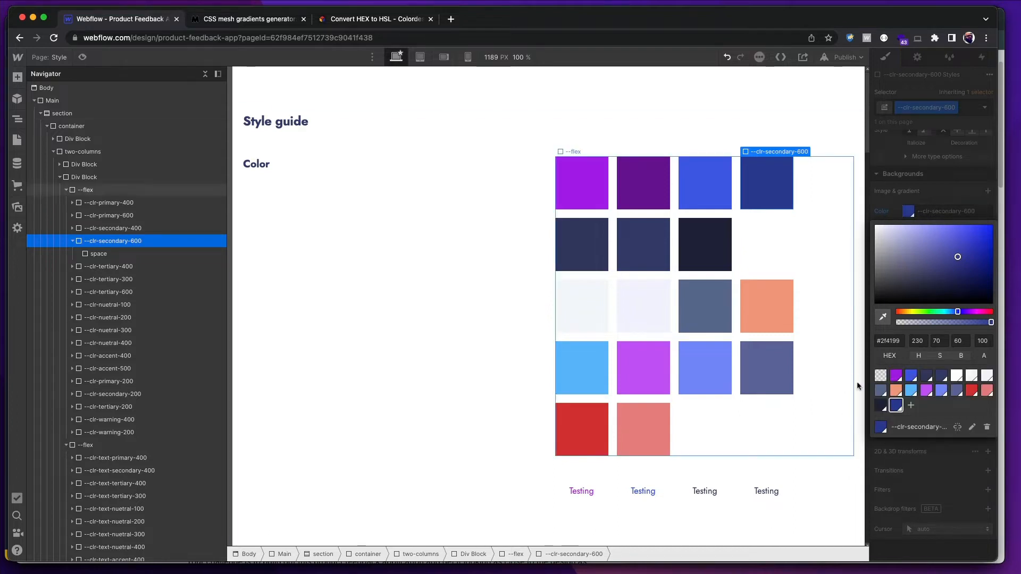
- Rename the saved Midnight Blue colour swatch used by the --clr-tertiary-600 block to clr-tertiary-600
click(702, 256)
click(703, 256)
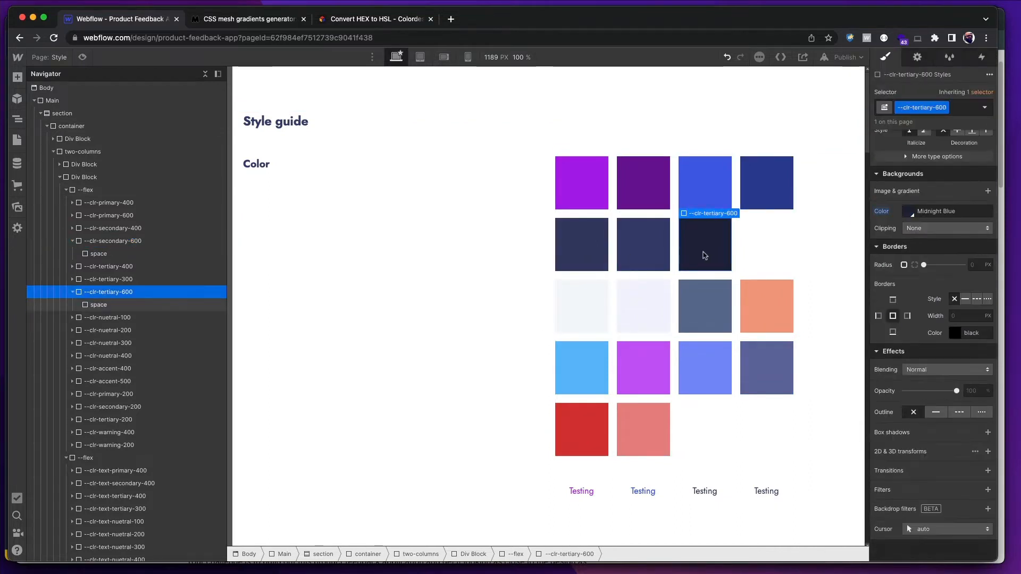
click(904, 212)
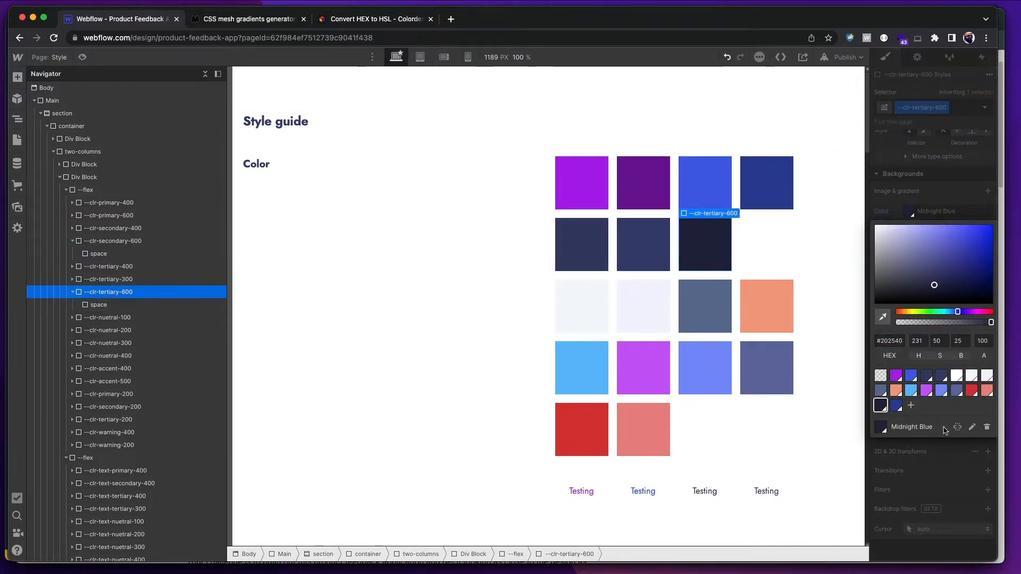
click(972, 427)
text(clr)
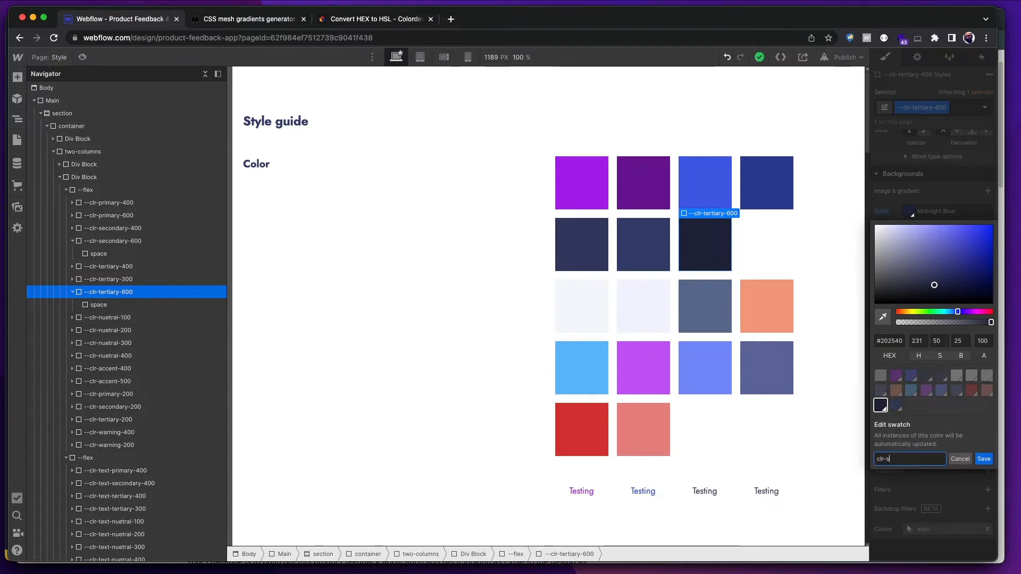
text(-s)
key(BackSpace)
text(tertiary-600)
key(Return)
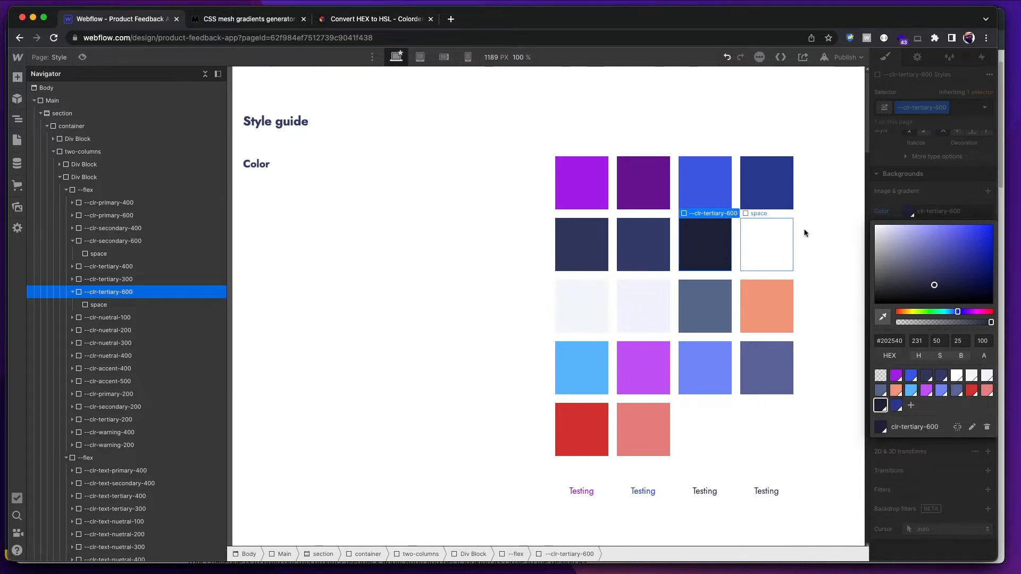
- Save the background colour of --clr-primary-600 as a reusable colour swatch named clr-primary-600
click(644, 184)
click(665, 185)
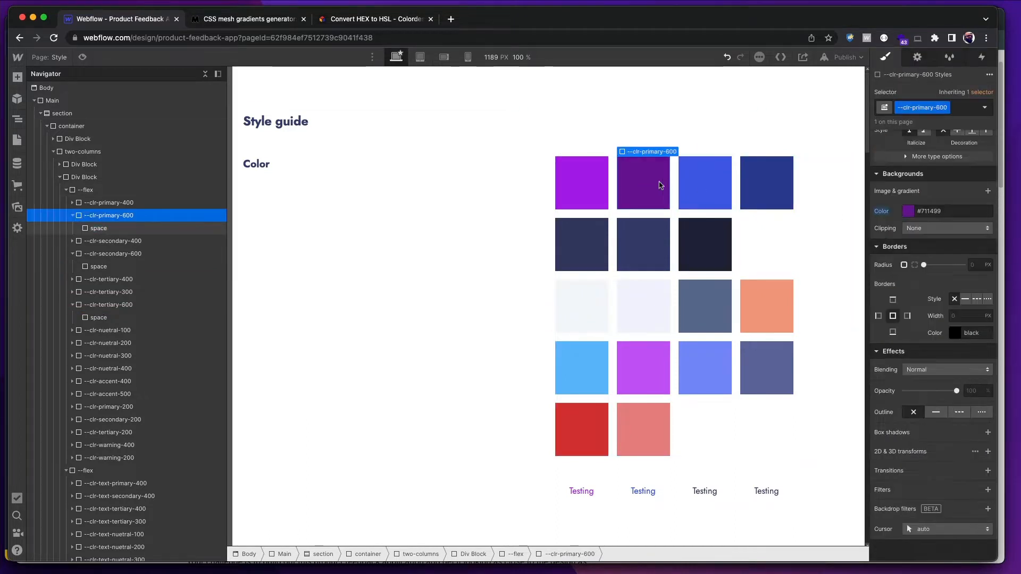
click(907, 211)
click(910, 407)
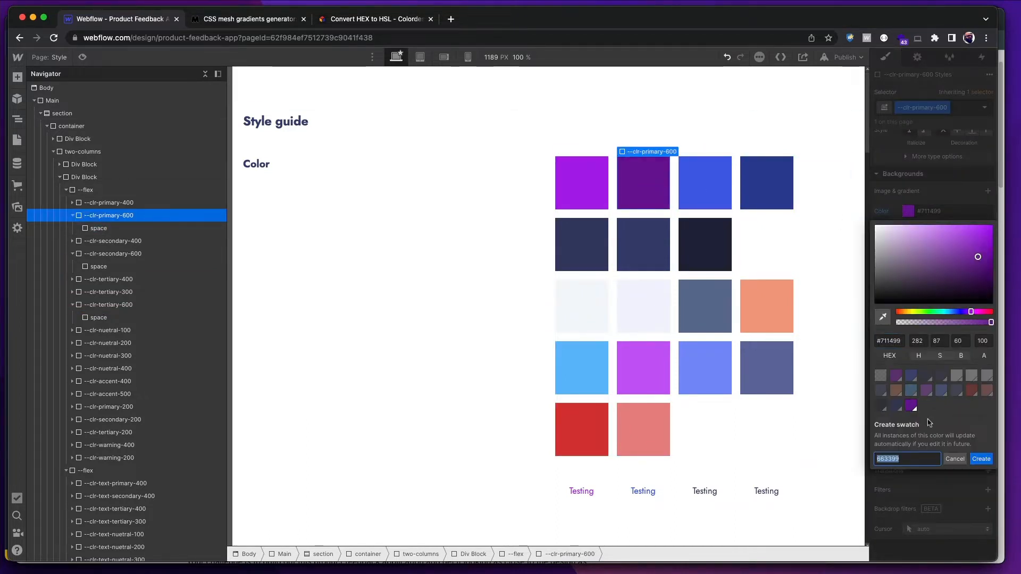
text(clr-primary-600)
key(Return)
key(Escape)
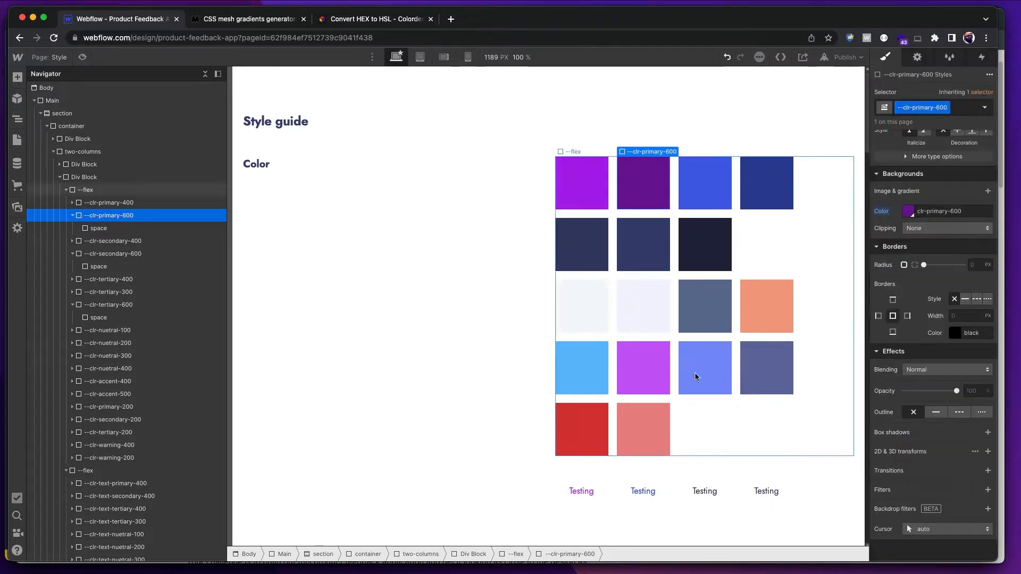
- Copy the red --clr-warning-400 block and paste it into the style guide's colour grid
scroll(695, 376, down, 10)
scroll(695, 392, down, 5)
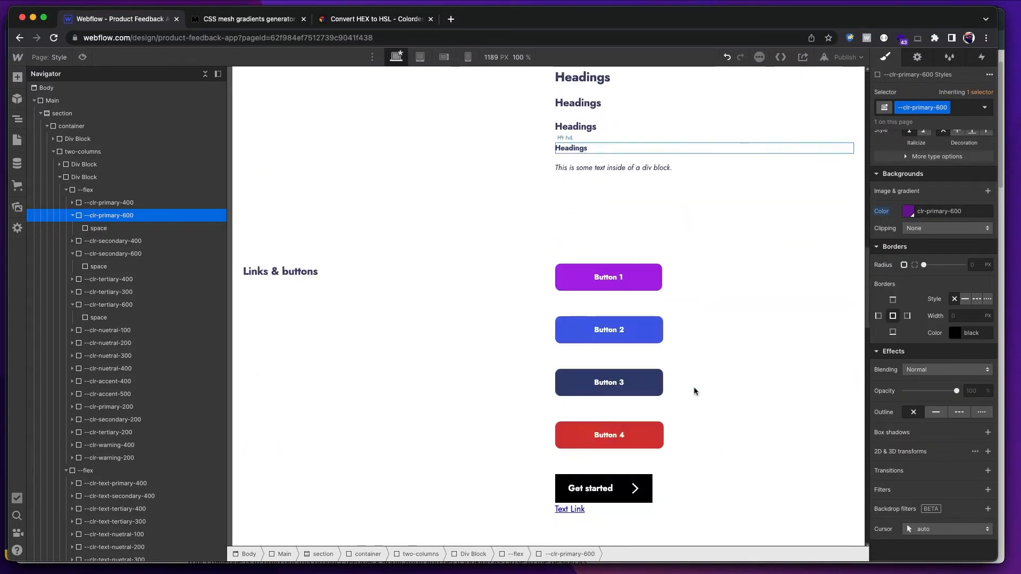
click(622, 426)
scroll(698, 391, up, 1)
scroll(698, 392, up, 15)
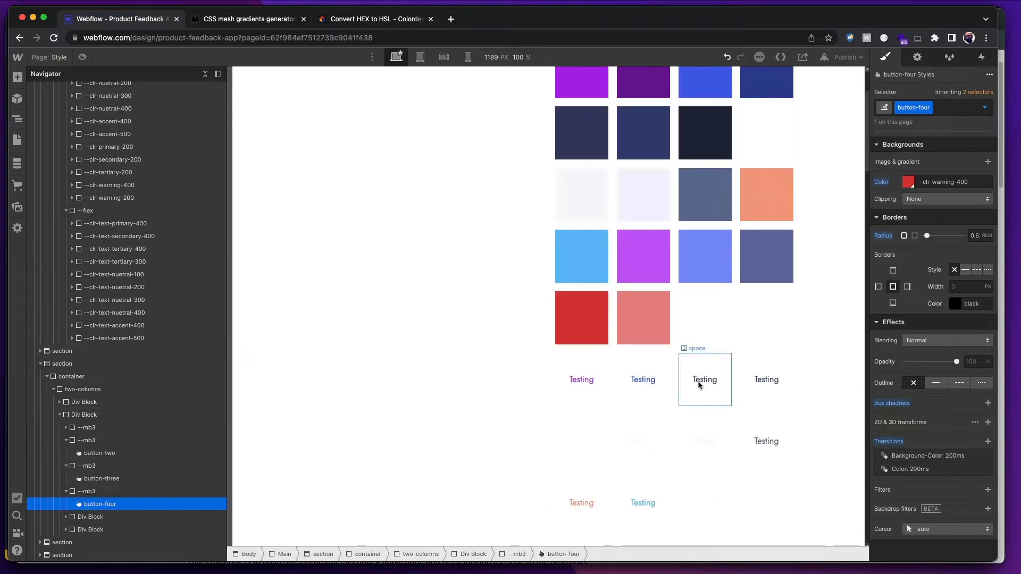
click(596, 336)
click(123, 185)
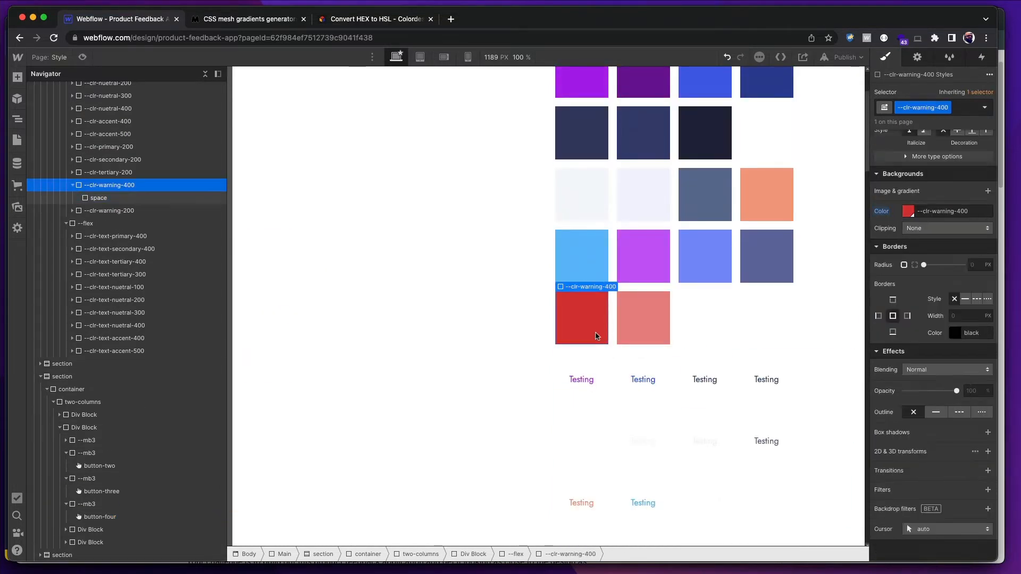
click(73, 186)
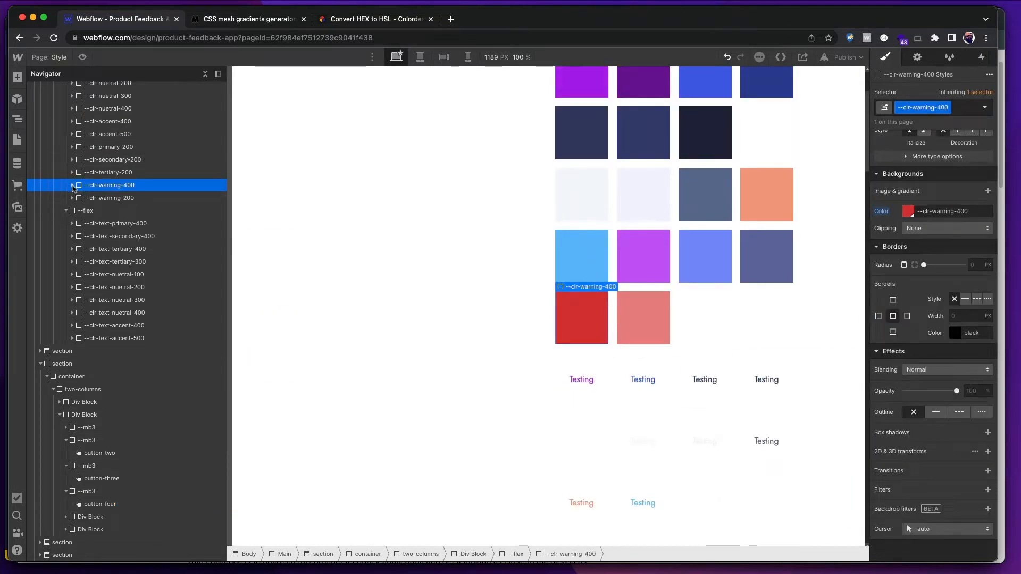
key(super+c)
key(super+v)
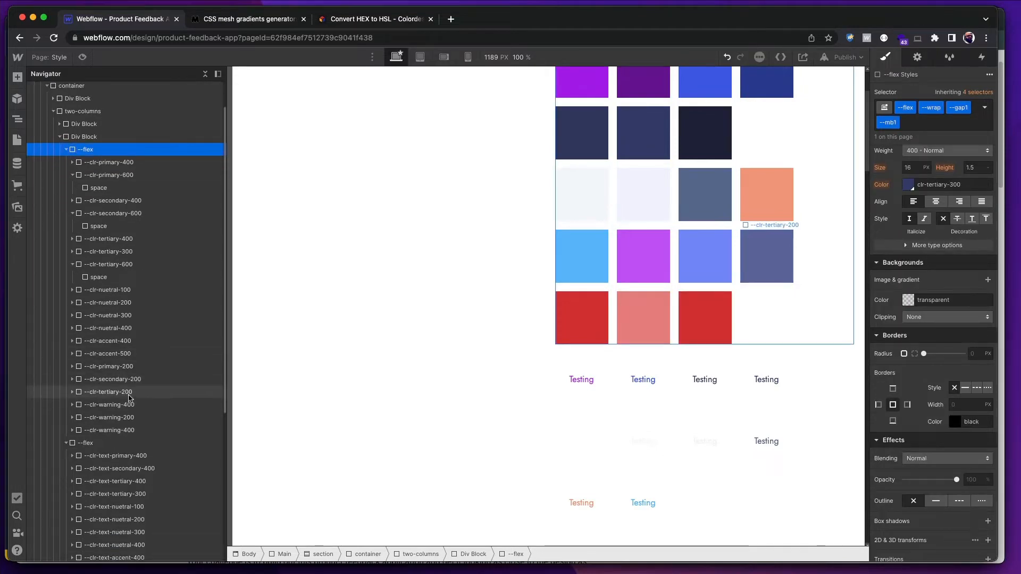
- Move the pasted --clr-warning-400 block between the original and --clr-warning-200
scroll(129, 398, down, 5)
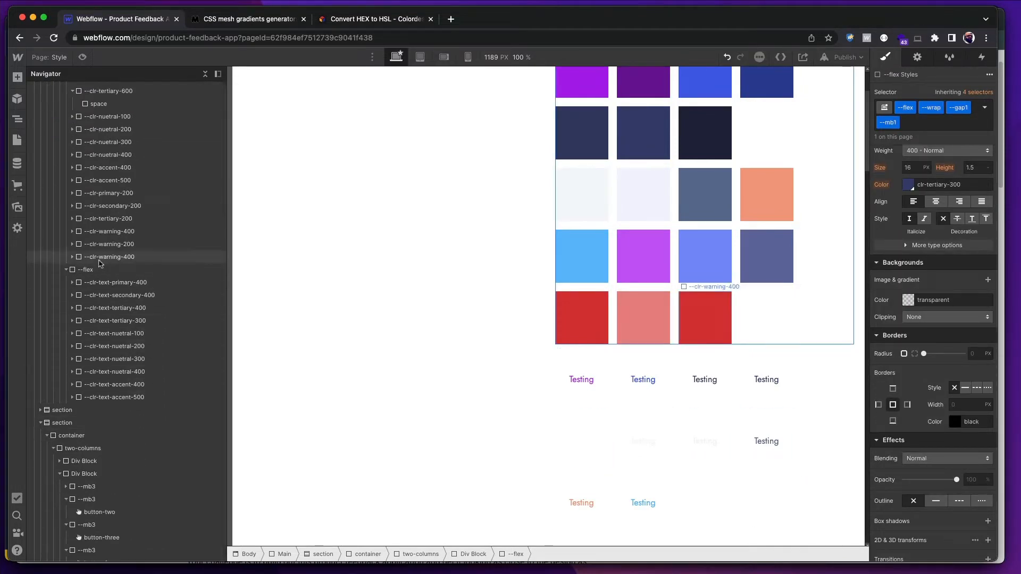
click(99, 260)
drag(99, 260, 101, 246)
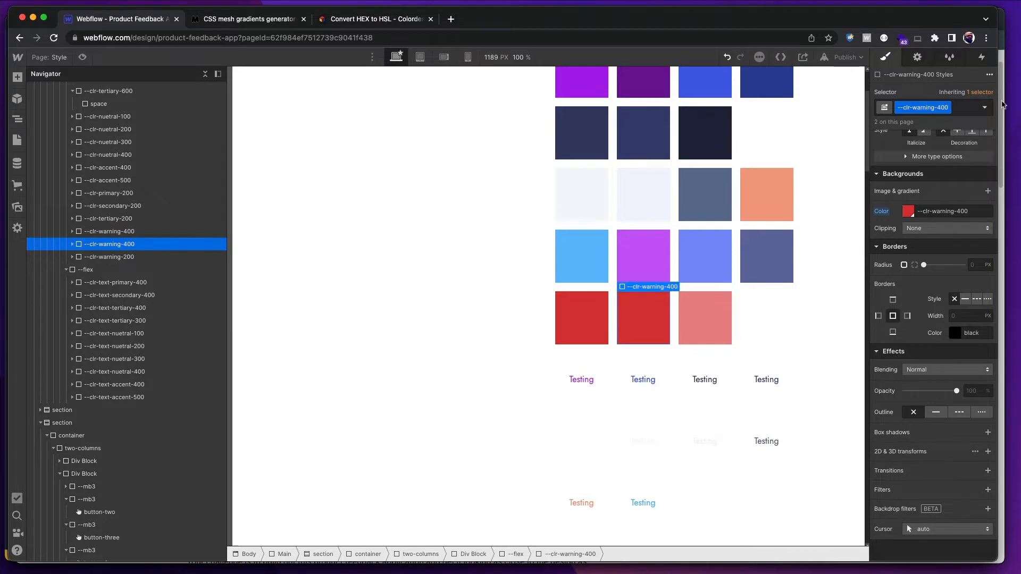
- Duplicate the class of the copied warning block and name the new class --clr-warning-600
click(949, 112)
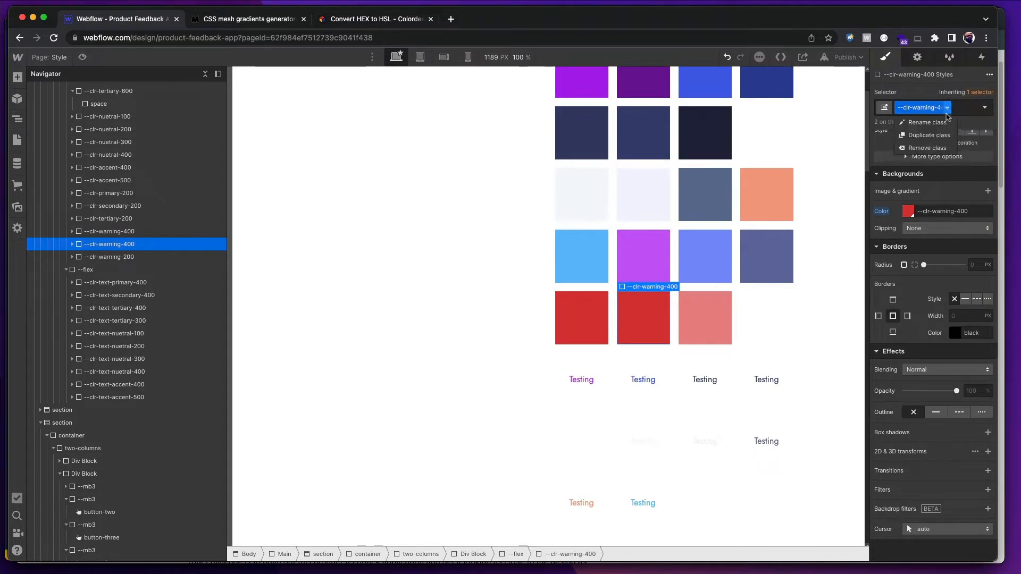
click(944, 137)
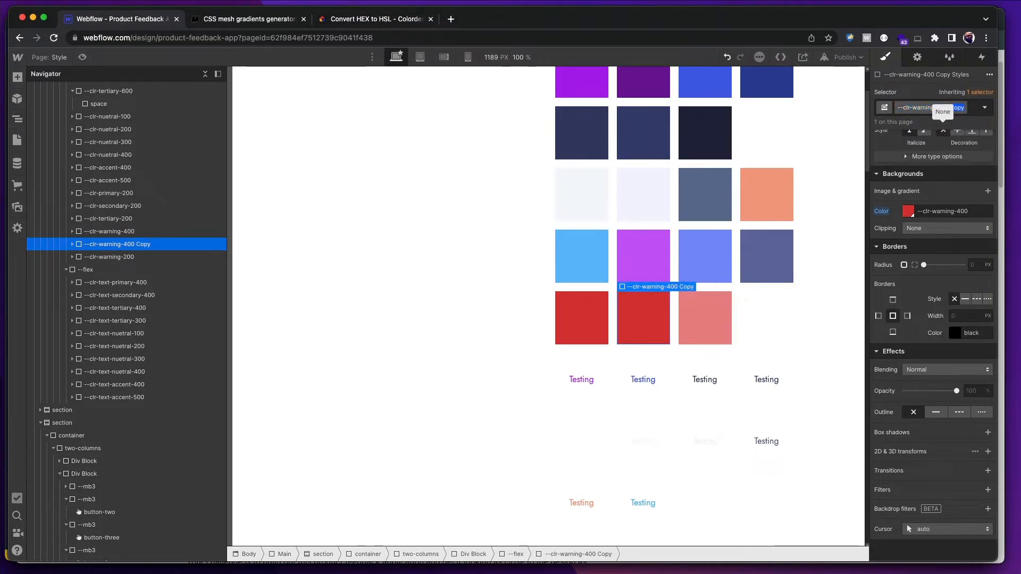
key(alt+shift+Left)
key(alt+shift+Left)
text(600)
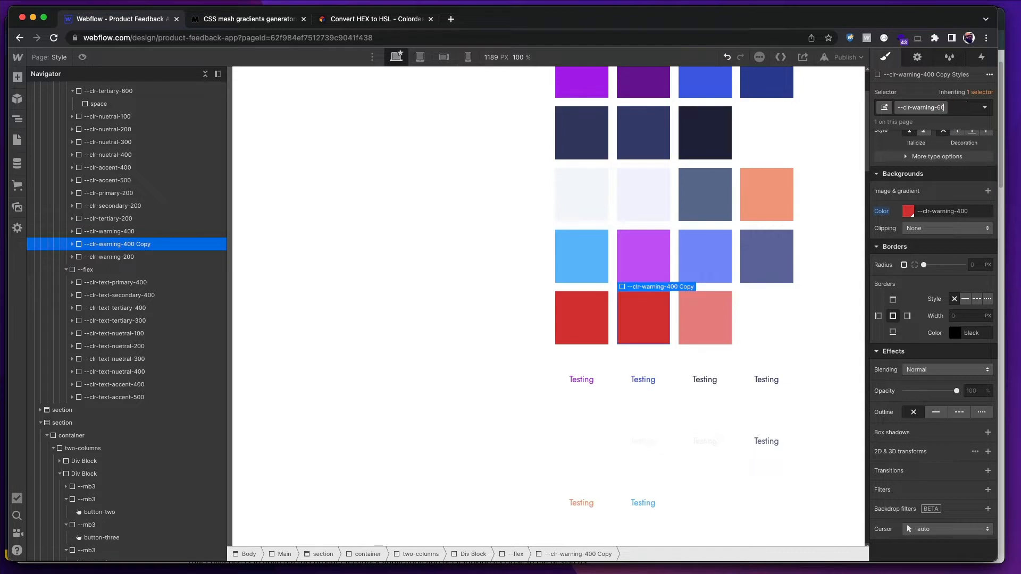
key(Return)
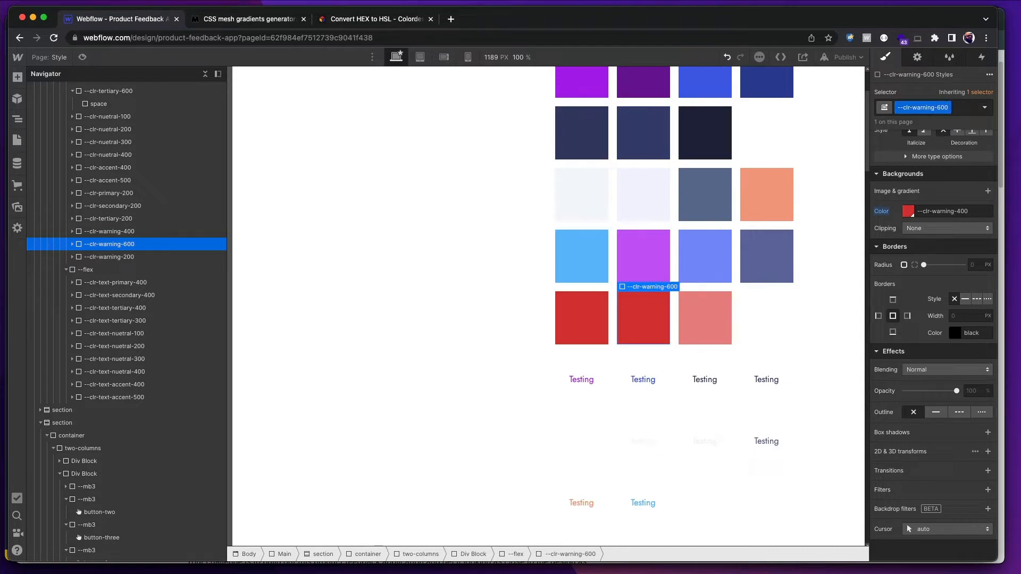
- Darken the --clr-warning-600 block by setting its background colour's brightness to 60
click(907, 213)
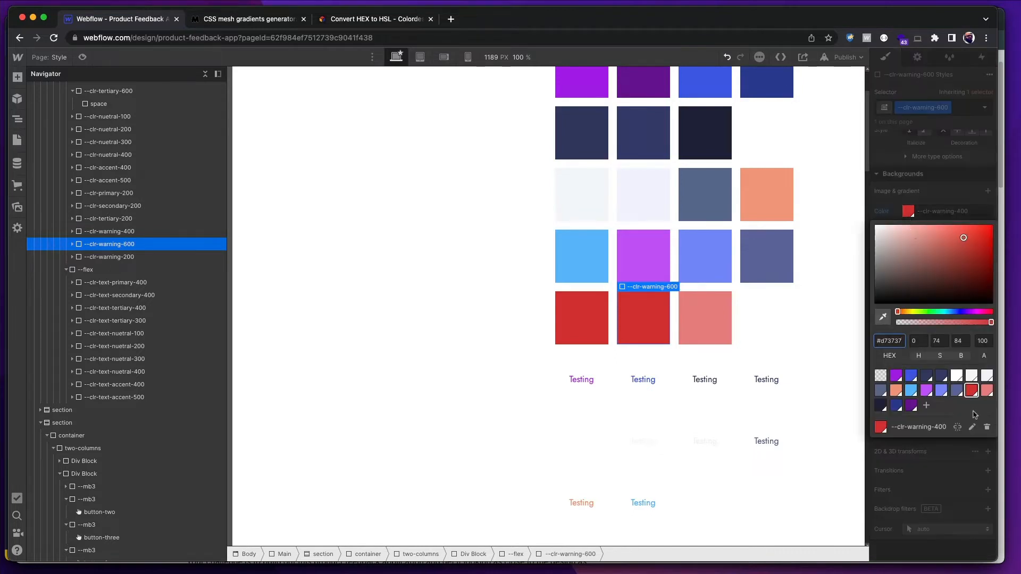
click(956, 341)
text(60)
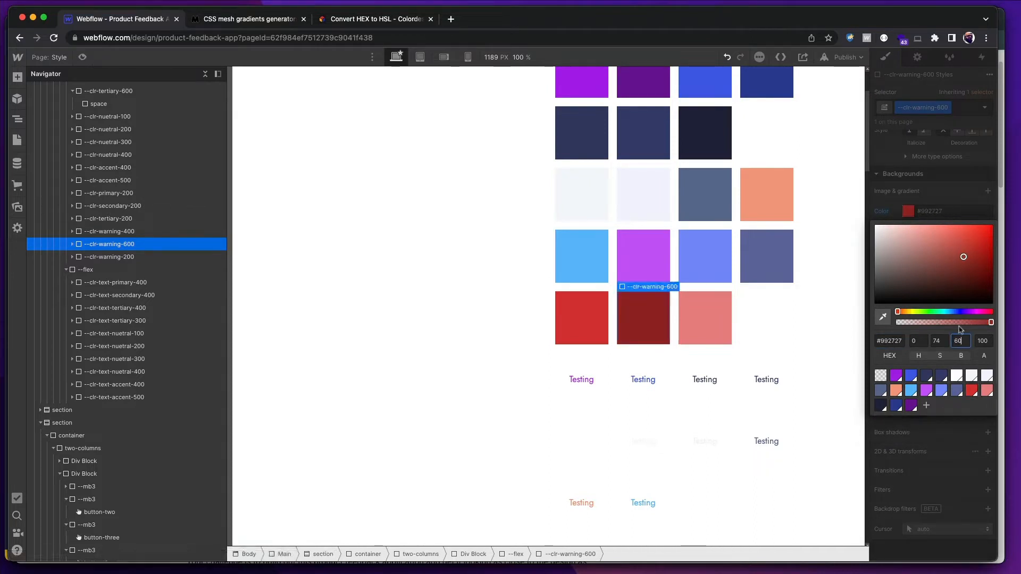
click(945, 201)
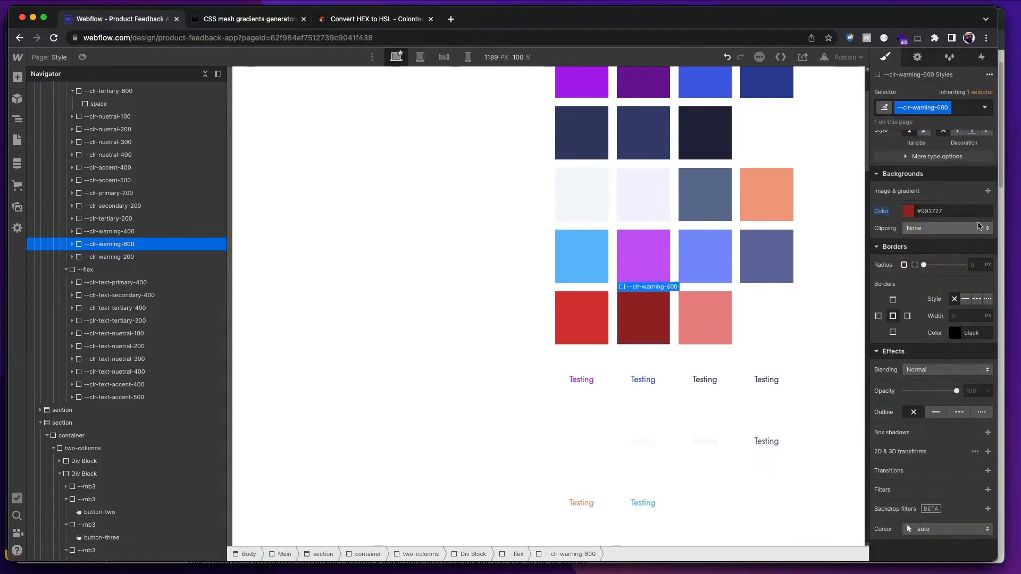
- Save the background colour of --clr-warning-600 as a reusable colour swatch named clr-warning-600
click(907, 212)
click(926, 405)
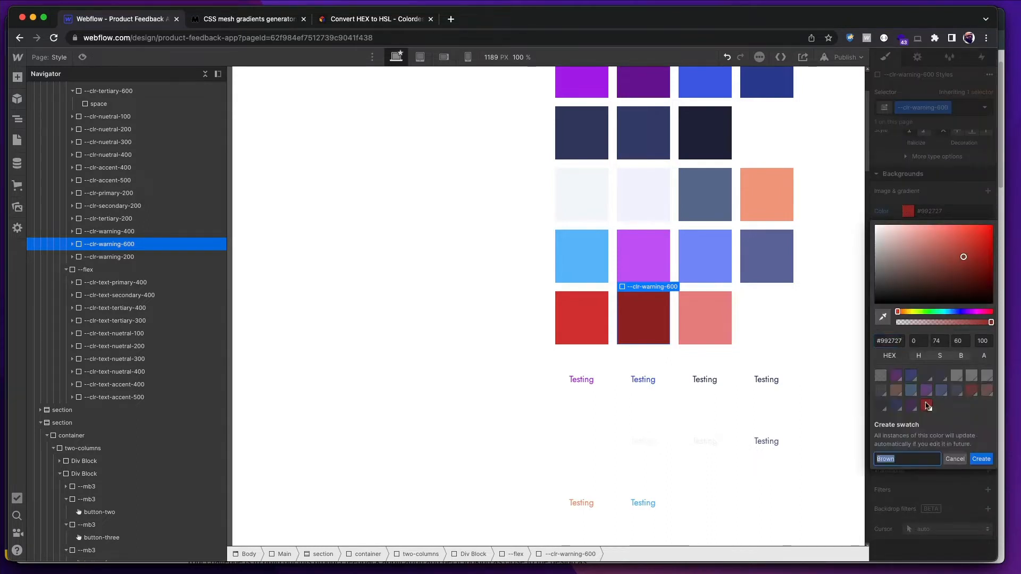
text(clr-warning-60)
key(Return)
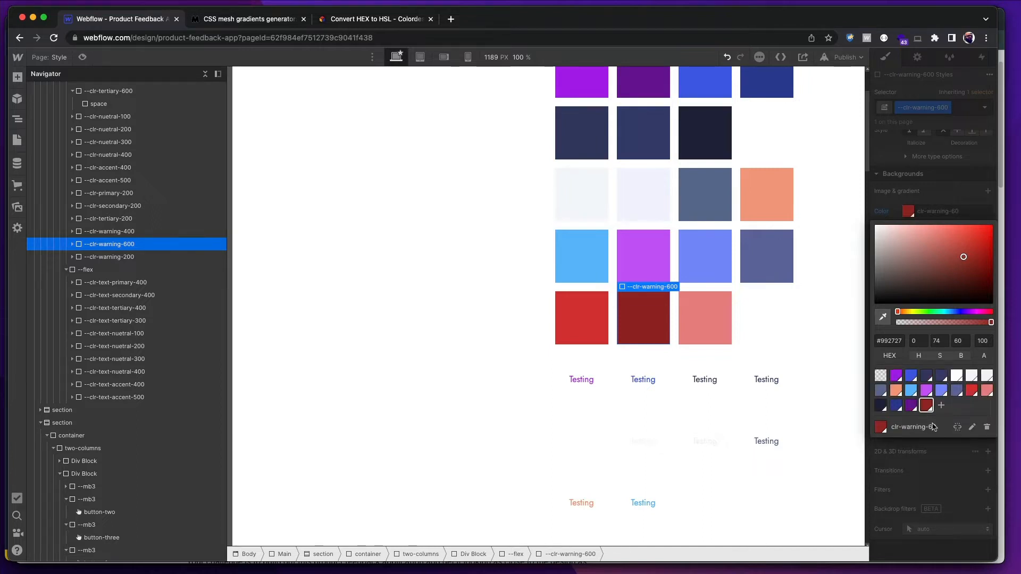
click(971, 428)
click(917, 459)
text(00)
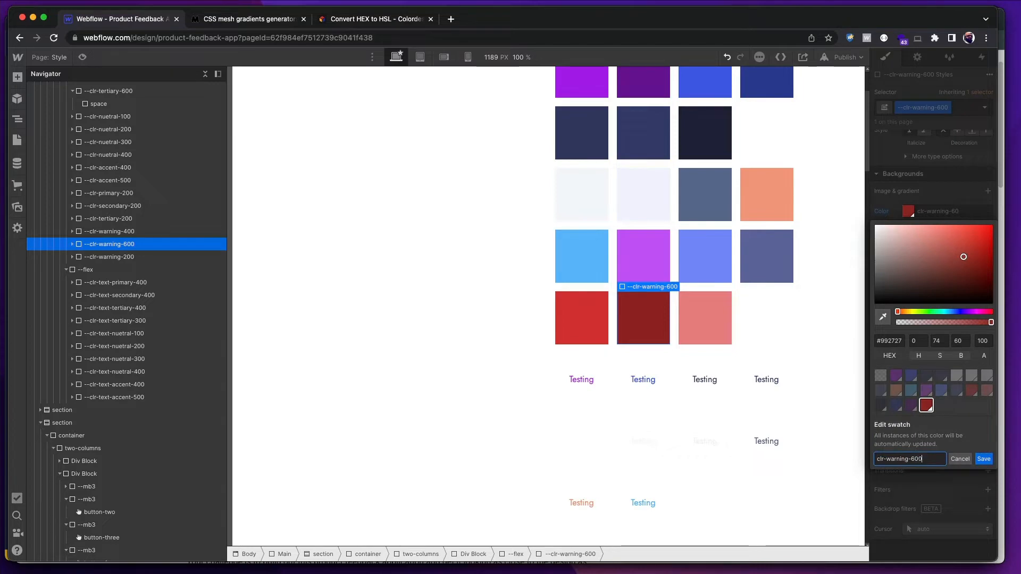
key(Return)
click(924, 185)
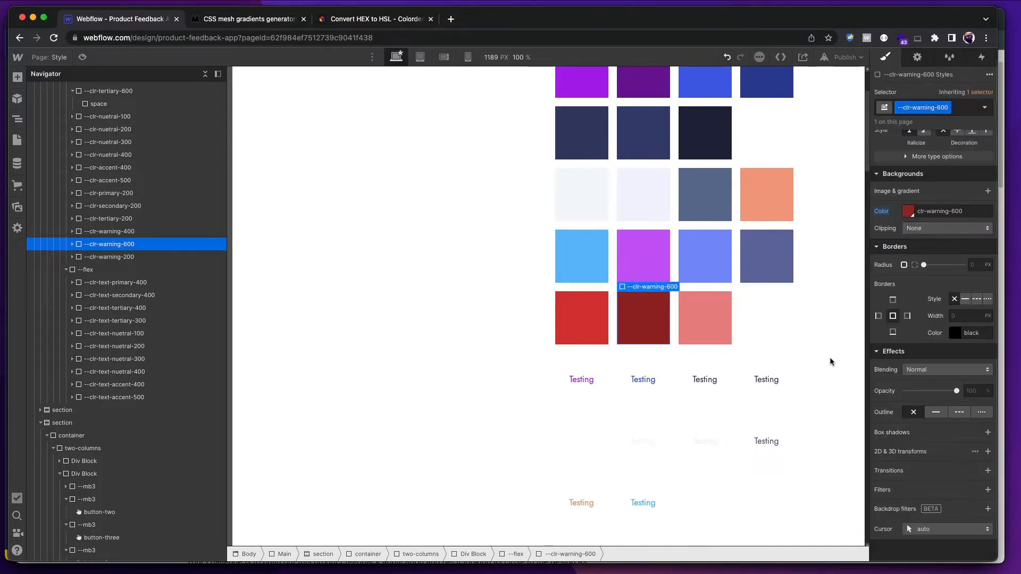
- Set the background colour of Button 1's Hover state to the clr-primary-600 swatch
scroll(761, 370, down, 17)
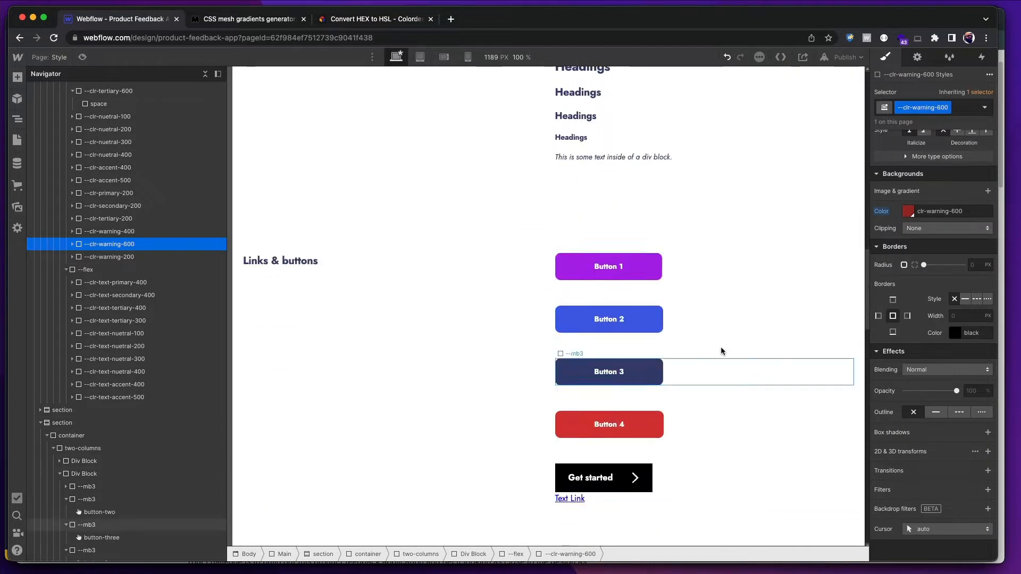
click(646, 267)
click(984, 107)
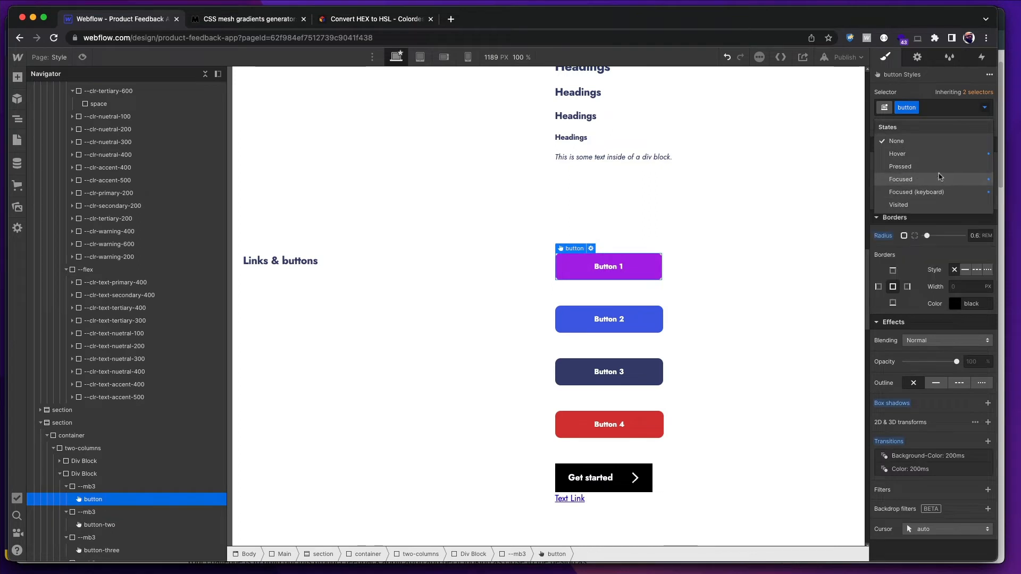
click(934, 154)
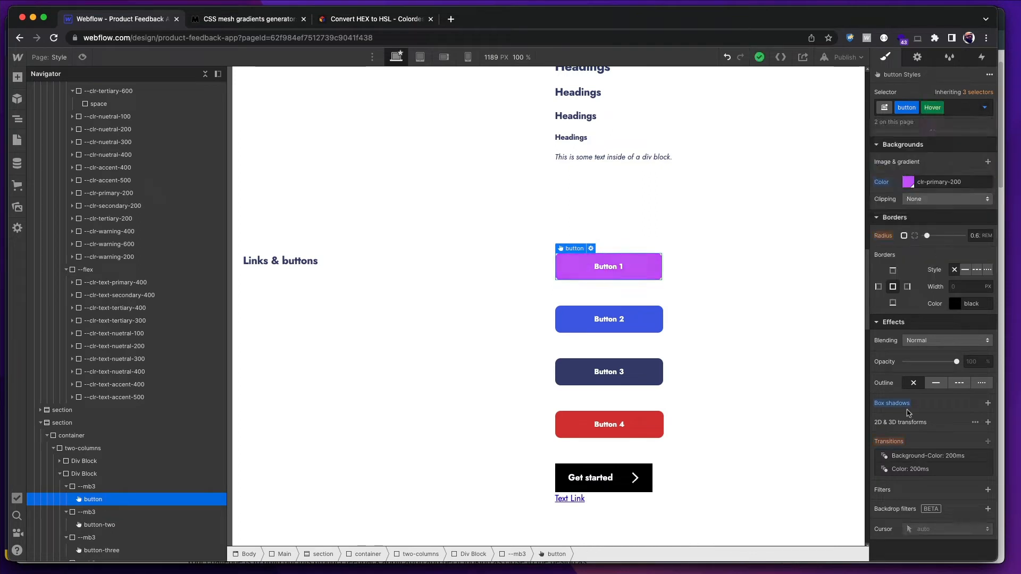
click(908, 184)
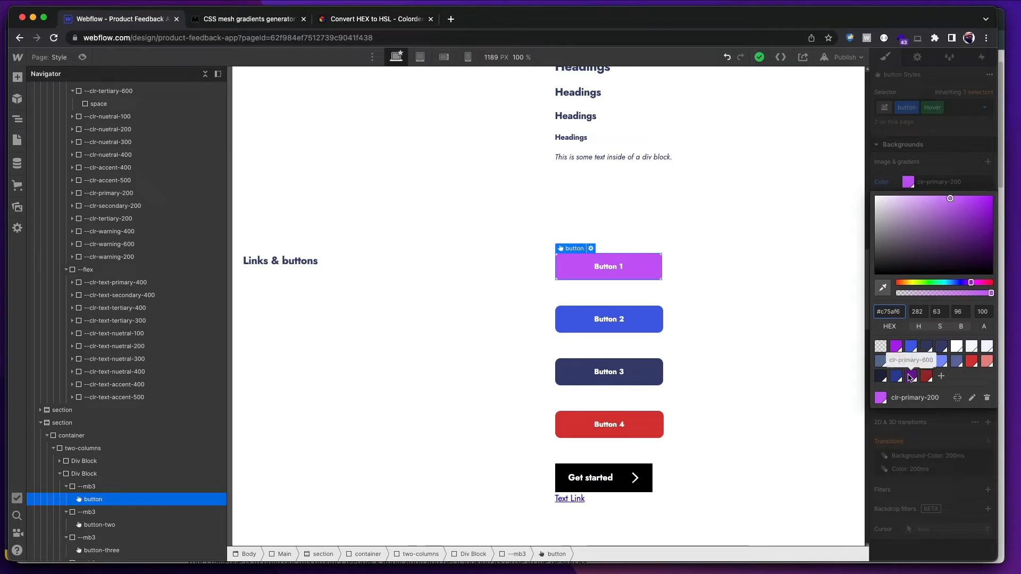
click(911, 376)
click(927, 430)
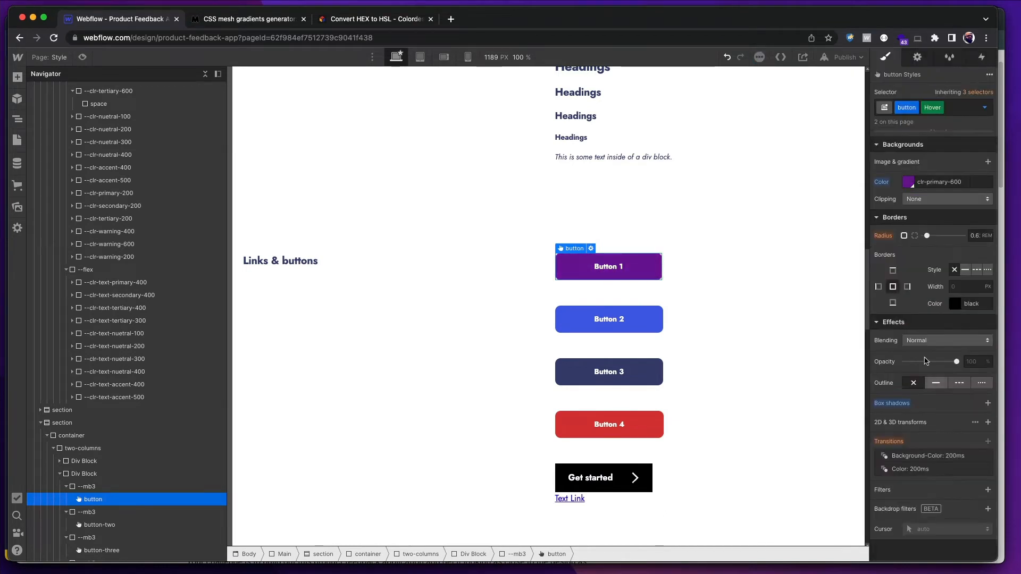
- Check Button 1's Hover text colour and the styling of its Focused and Focused (keyboard) states
scroll(930, 319, up, 5)
click(908, 259)
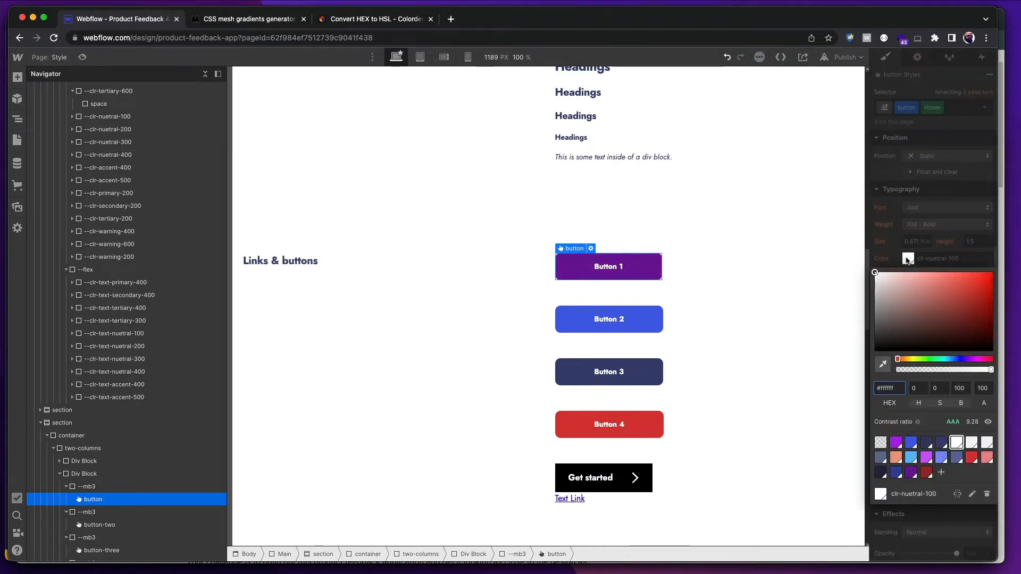
click(931, 241)
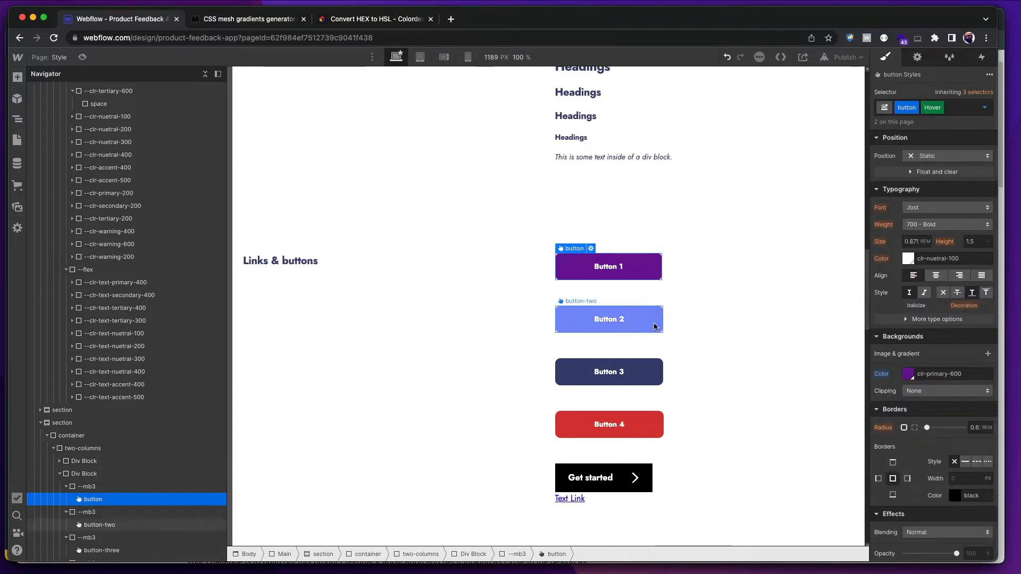
key(Escape)
click(983, 109)
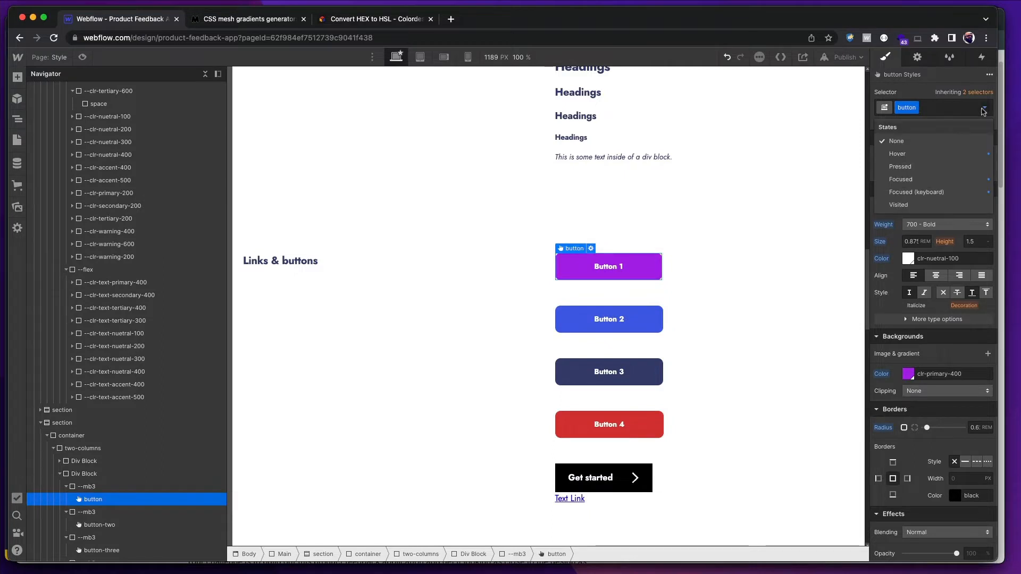
click(966, 181)
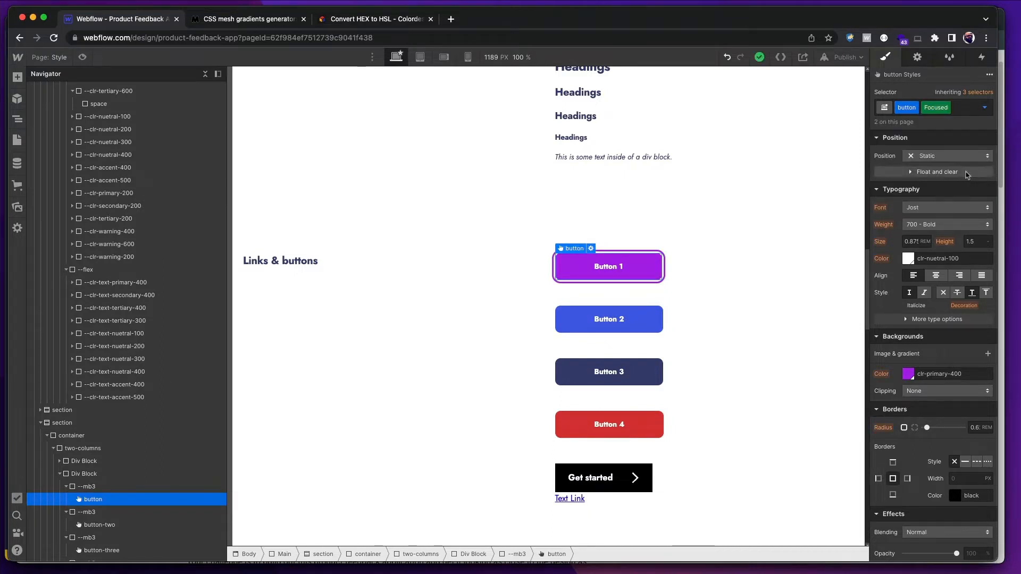
click(984, 108)
click(935, 192)
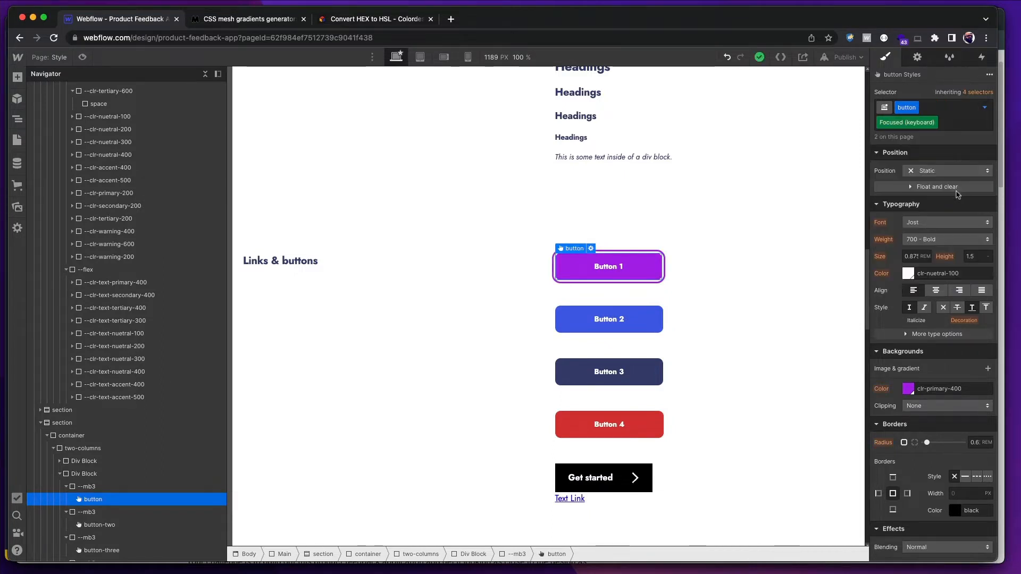
- Set the background colour of Button 2's Hover state to the --clr-secondary-600 swatch and check its text colour
click(612, 319)
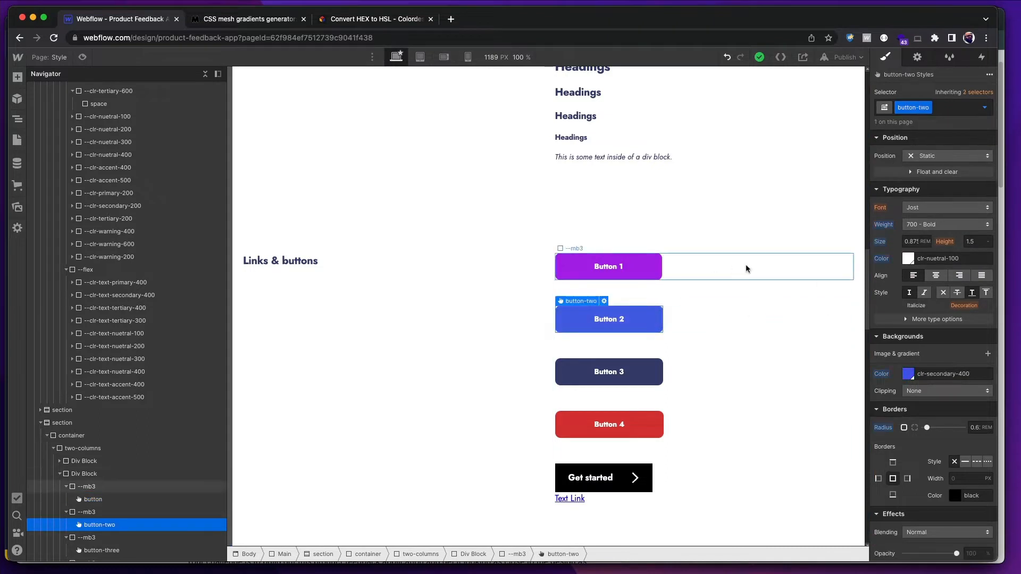
click(983, 109)
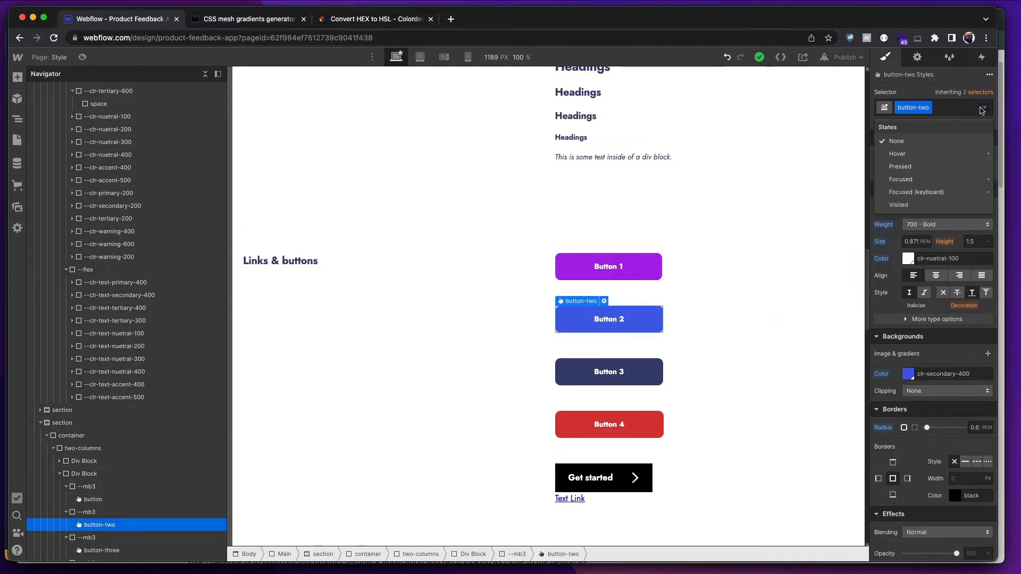
click(936, 154)
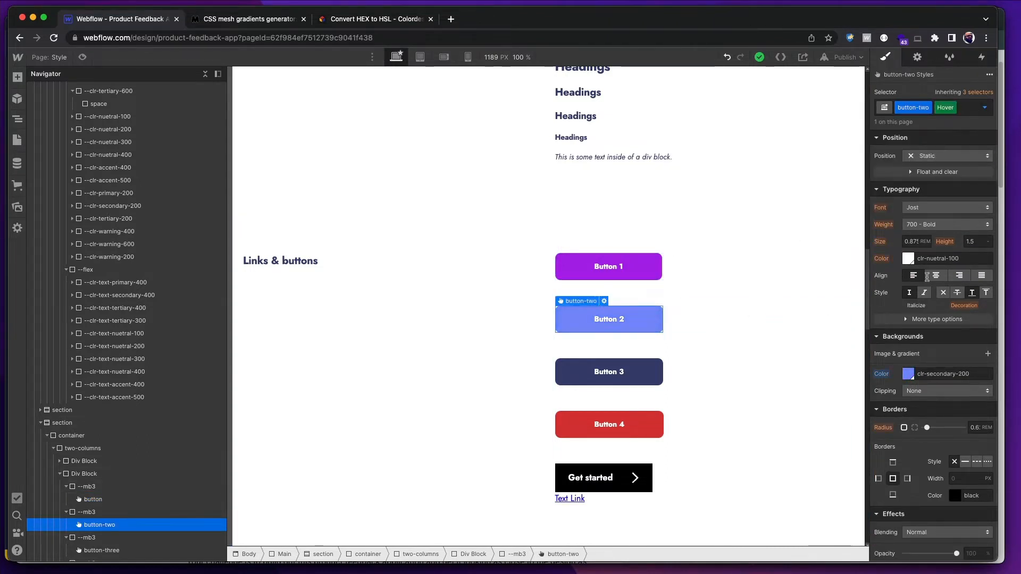
click(907, 374)
click(895, 333)
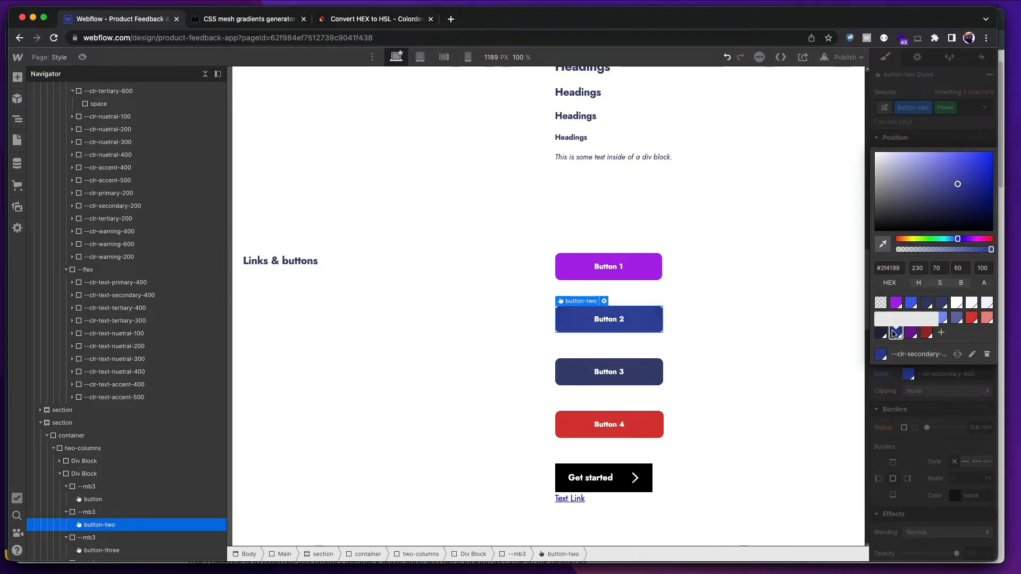
scroll(918, 378, up, 5)
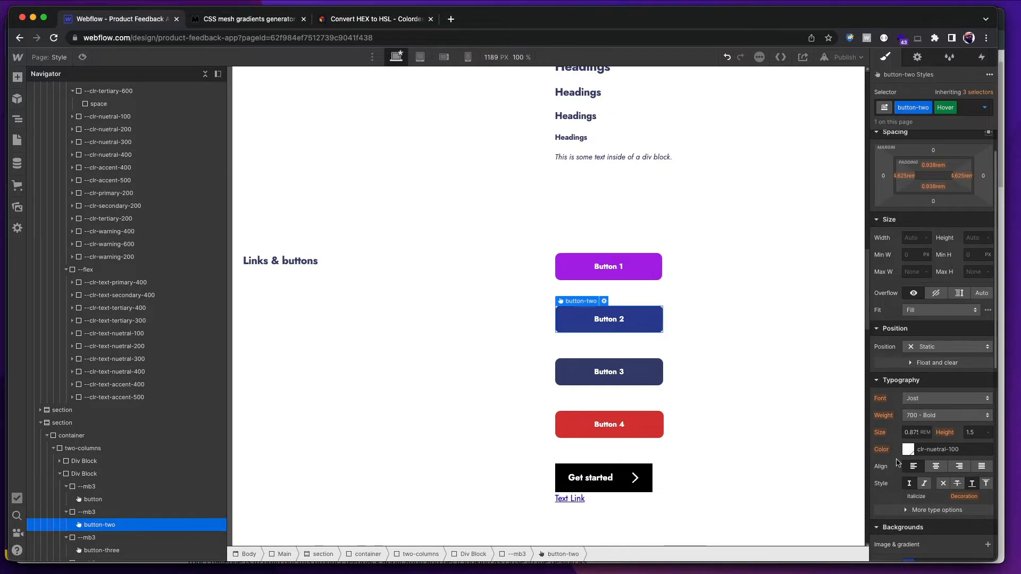
click(904, 450)
key(Escape)
- Set the background colour of Button 3's Hover state to the clr-tertiary-600 swatch, then return to its None state
click(659, 380)
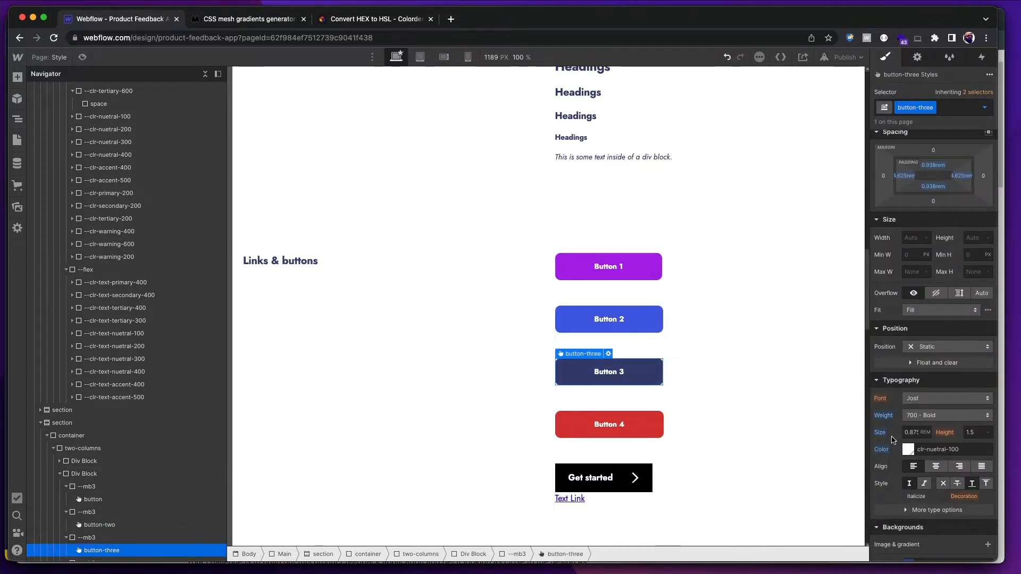
click(907, 450)
key(Escape)
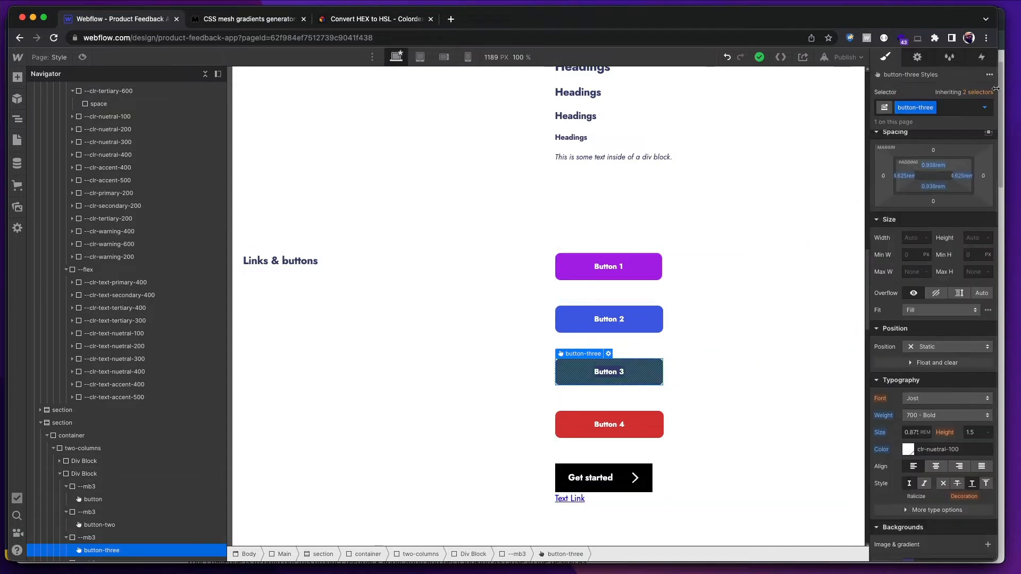
click(984, 108)
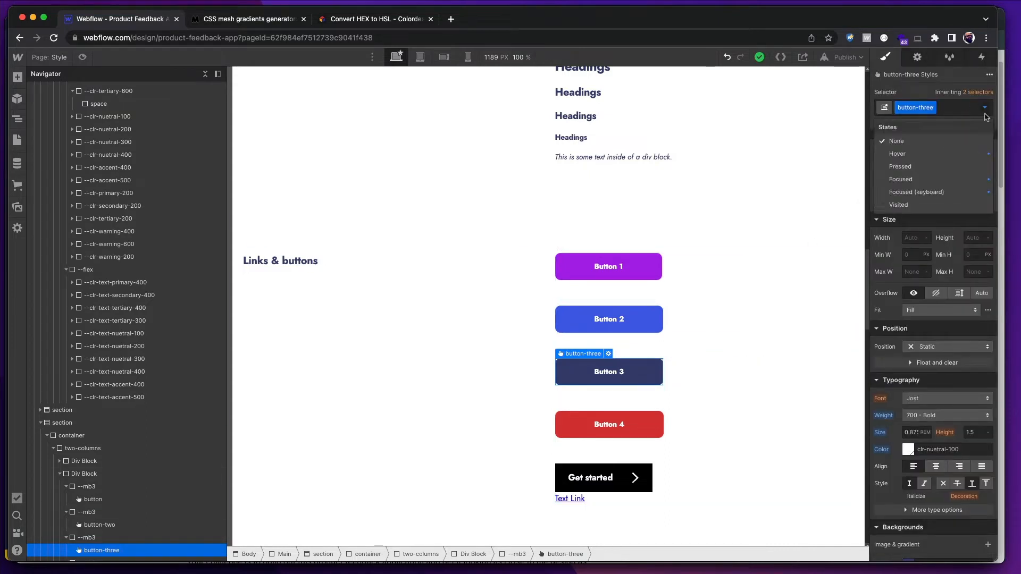
click(960, 160)
scroll(925, 436, down, 5)
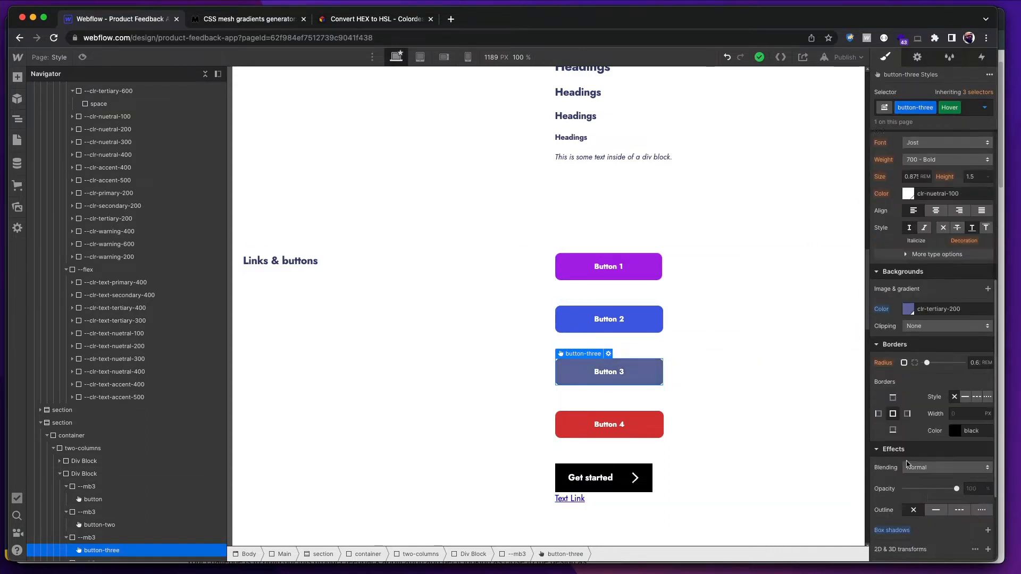
click(907, 310)
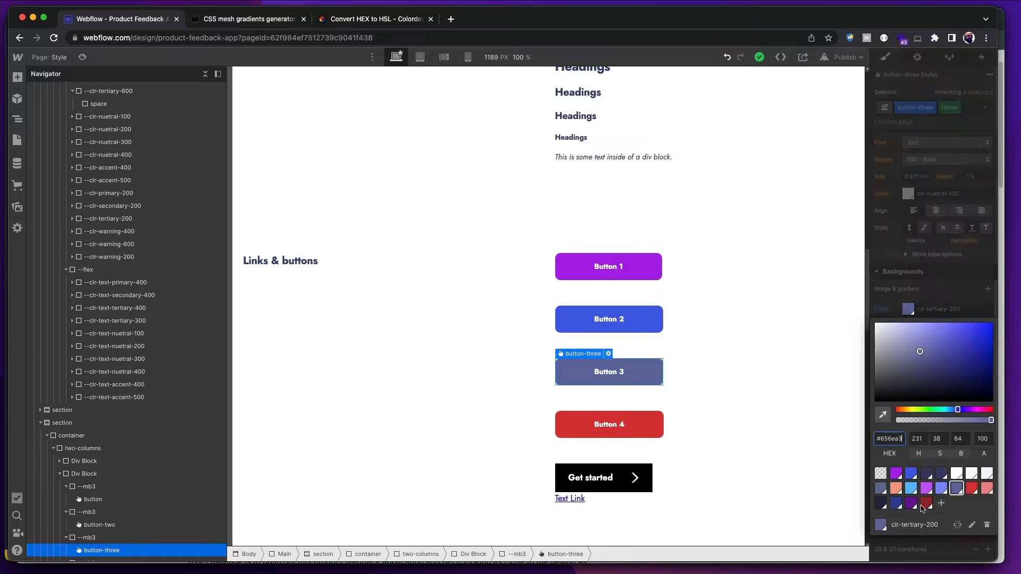
click(882, 504)
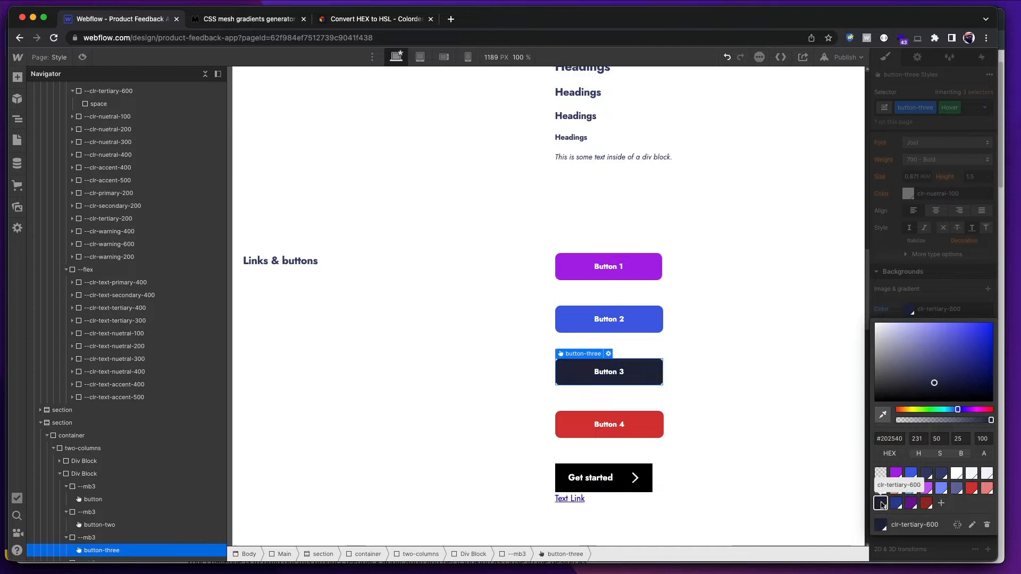
click(938, 261)
click(984, 107)
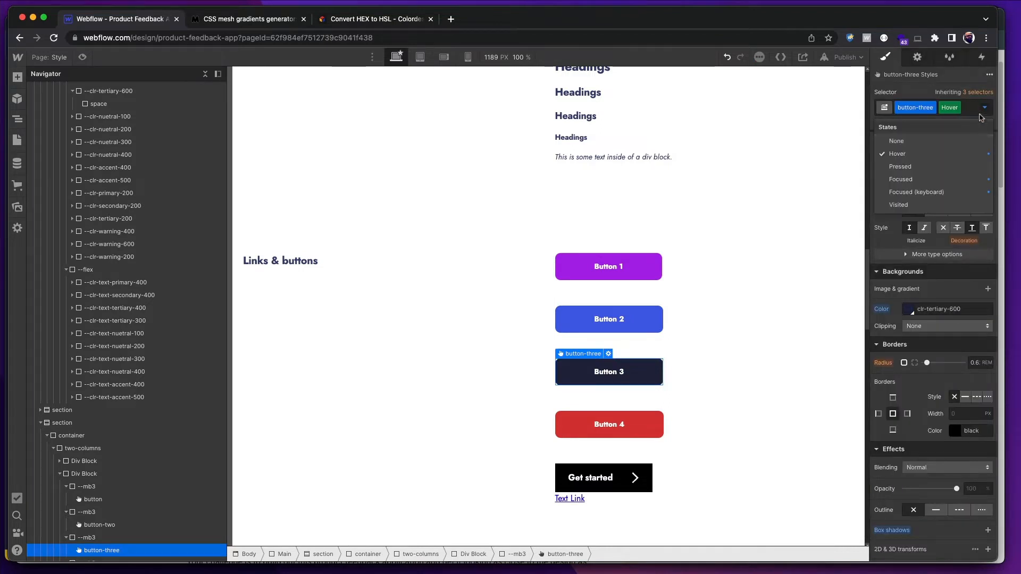
click(947, 143)
- Set the background colour of Button 4's Hover state to the clr-warning-600 swatch, check its text colour and return to the None state
click(645, 431)
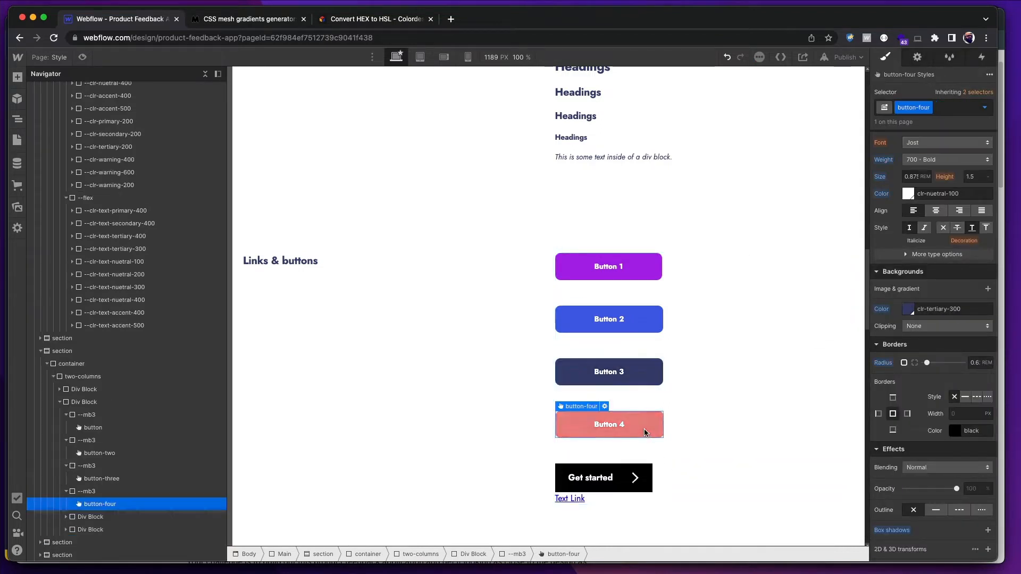
click(984, 108)
click(962, 156)
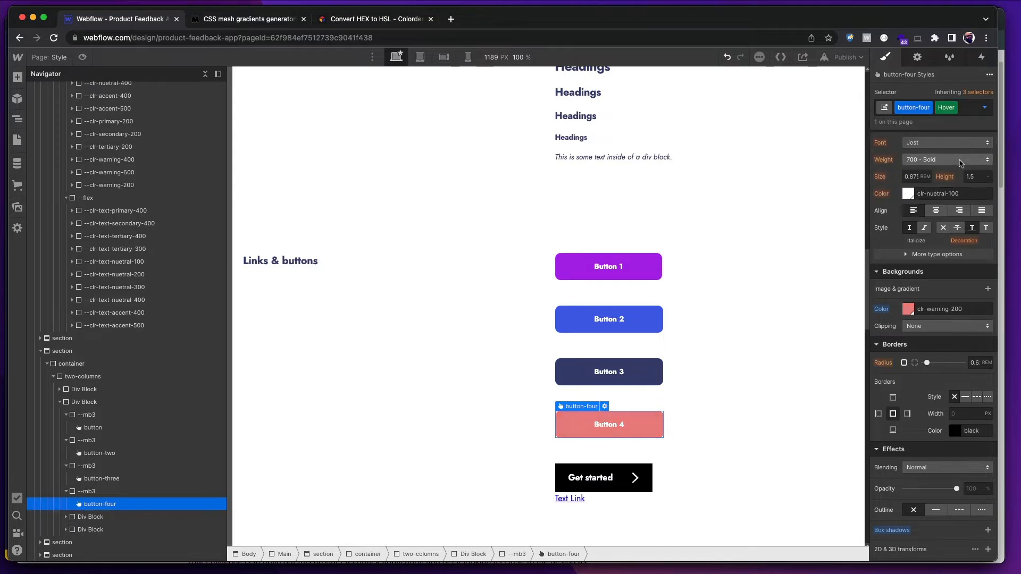
click(903, 311)
click(926, 503)
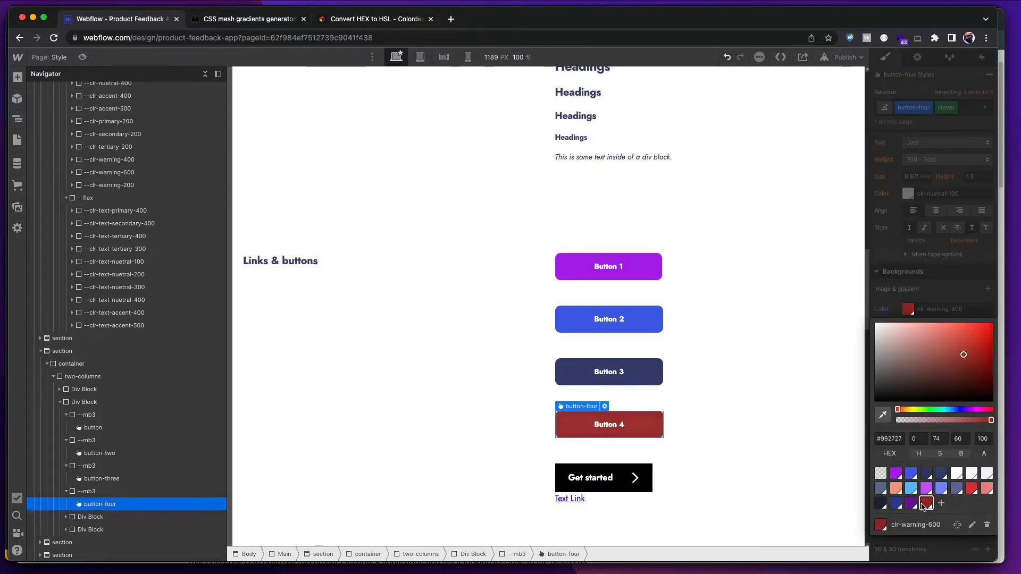
click(952, 244)
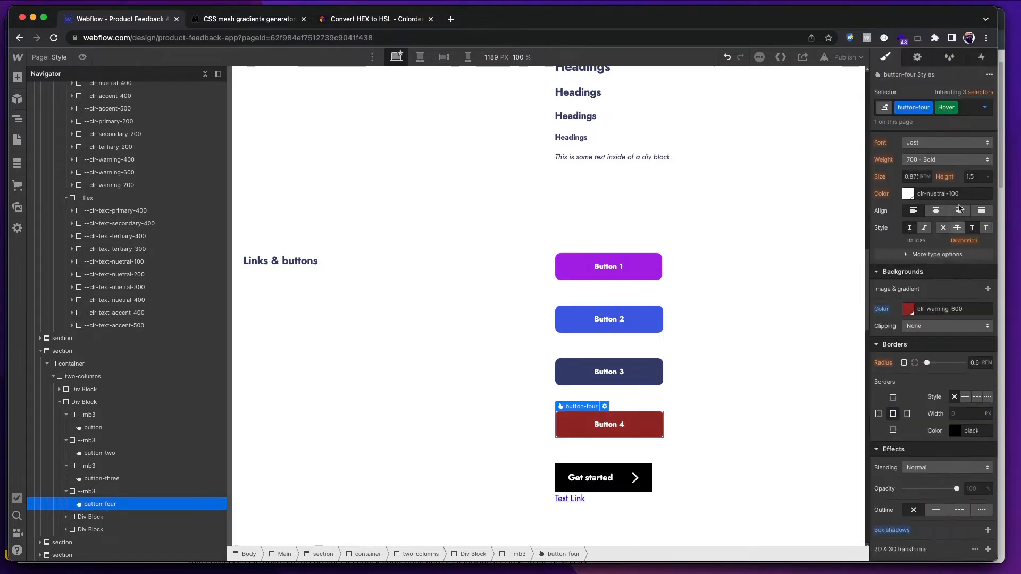
click(907, 194)
click(926, 200)
click(984, 107)
click(904, 140)
- Review the hover colours of the four buttons and the form's Submit button, and compare them with the colour blocks
click(781, 316)
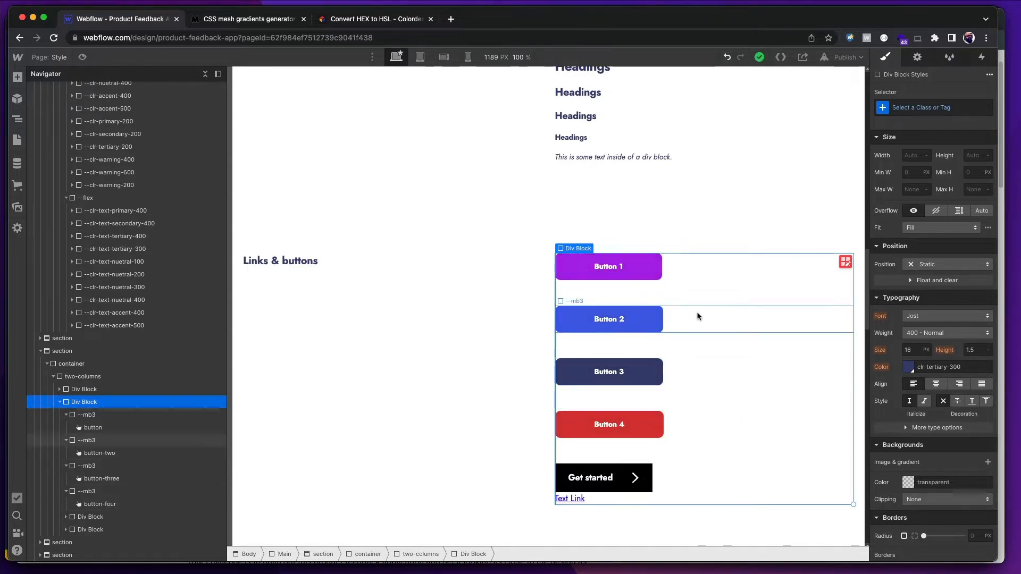
scroll(698, 314, up, 4)
scroll(697, 314, down, 4)
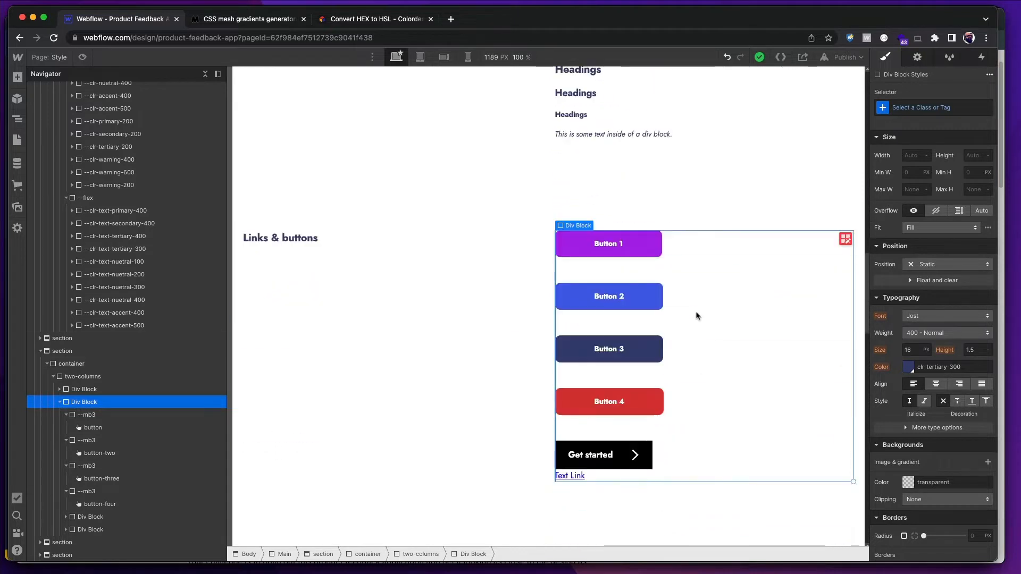
click(620, 250)
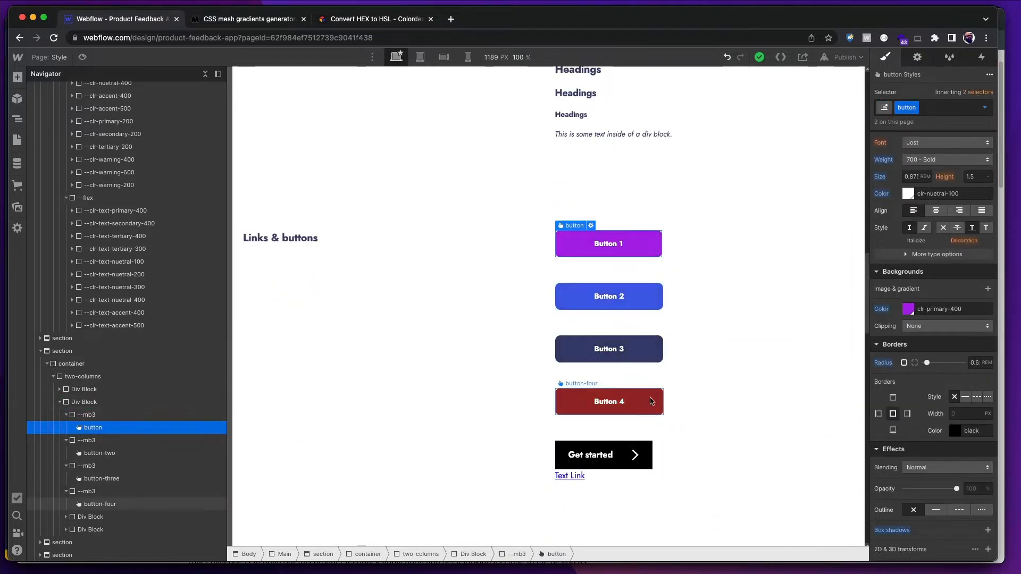
scroll(632, 383, down, 5)
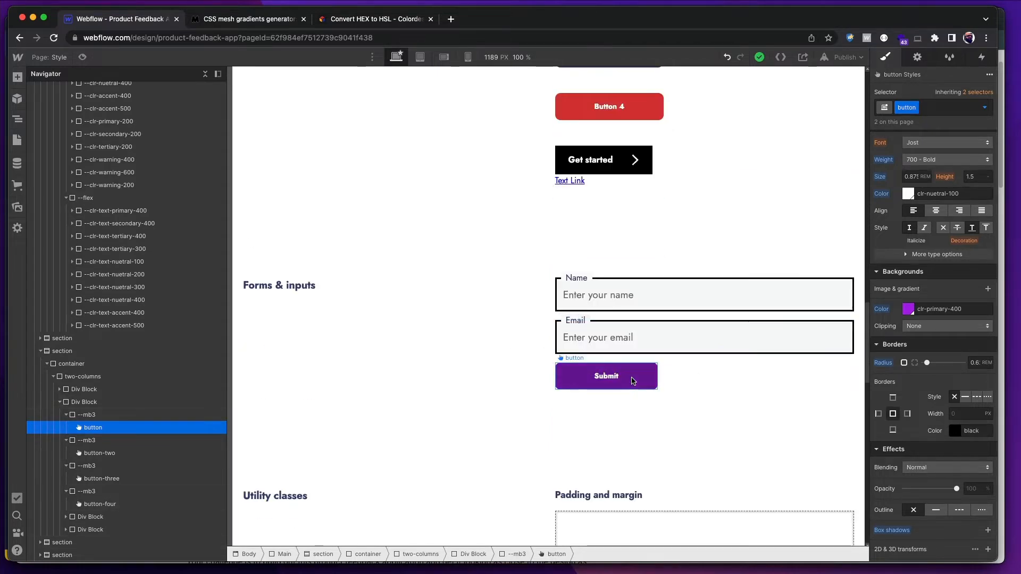
scroll(630, 372, up, 20)
scroll(630, 371, up, 3)
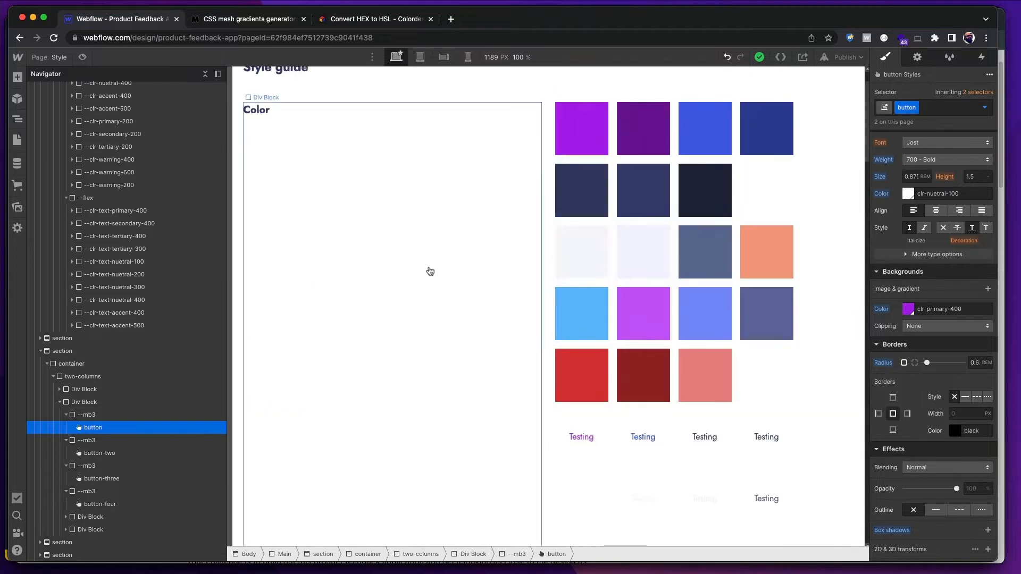
- Switch to the Figma design and review the default and hover buttons in the Buttons section
key(super+Tab)
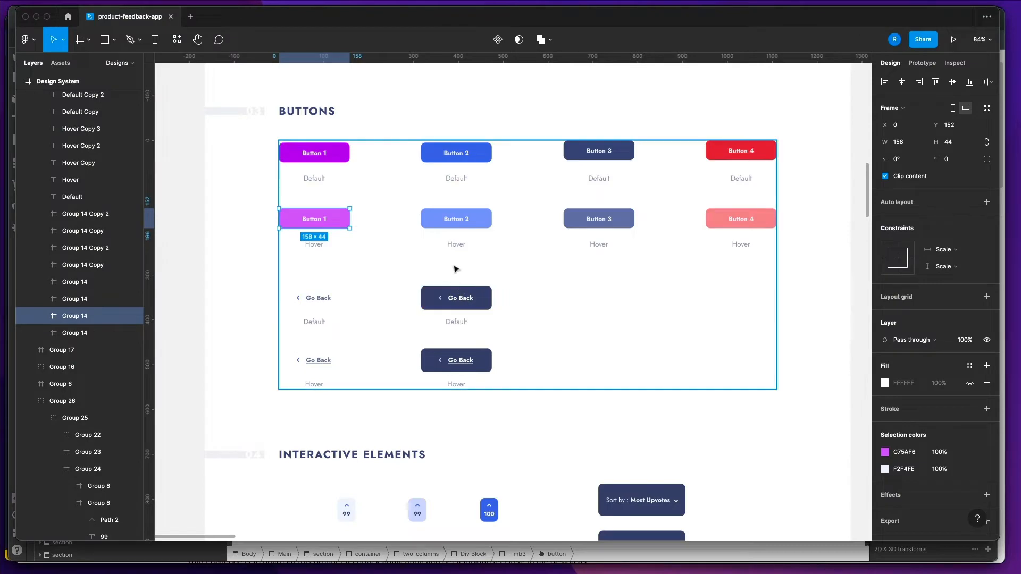
scroll(531, 222, up, 5)
scroll(522, 235, down, 5)
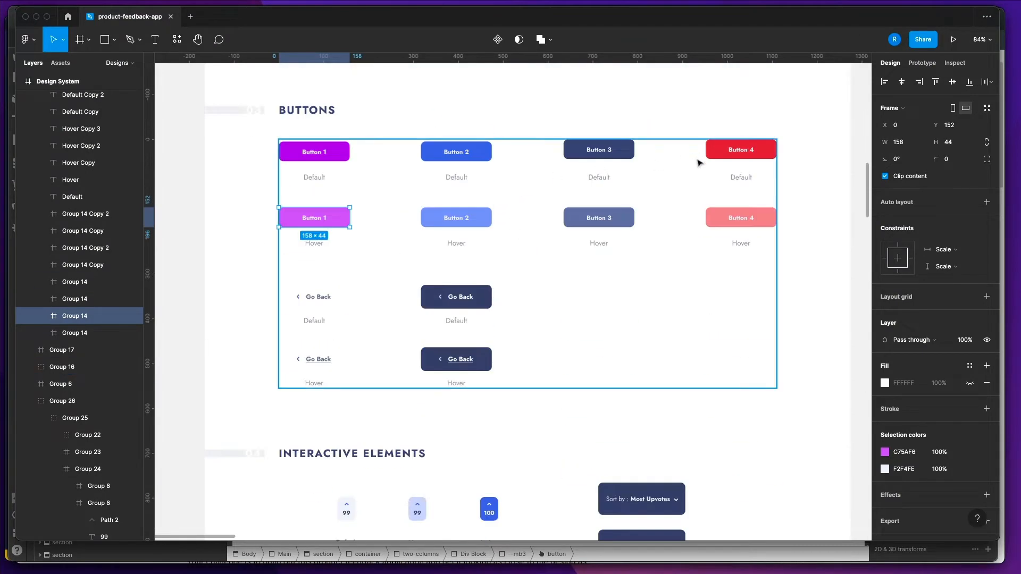
scroll(367, 287, down, 1)
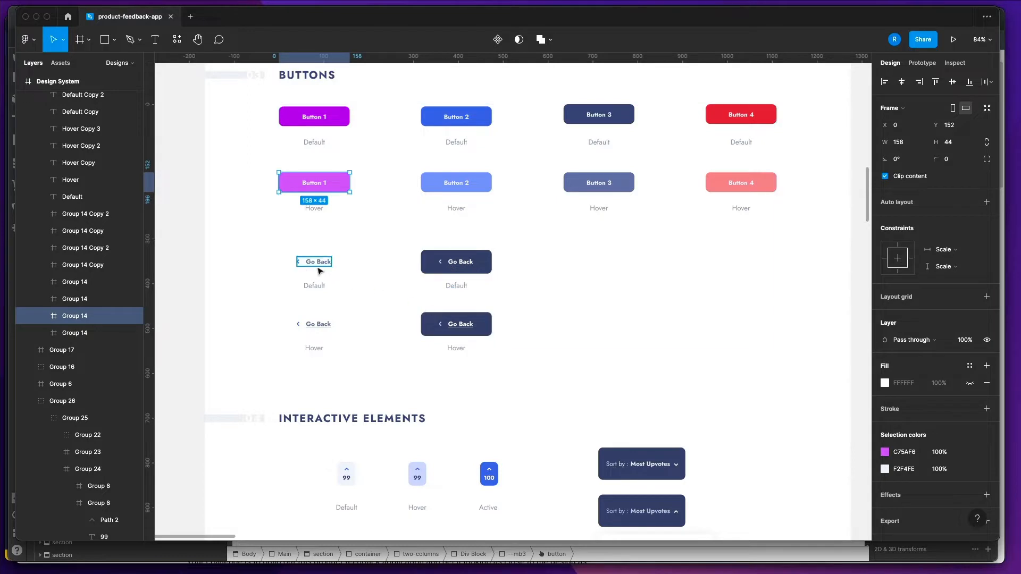
- Inspect the default Go Back link and the properties of its arrow path in the Buttons section
scroll(294, 269, up, 10)
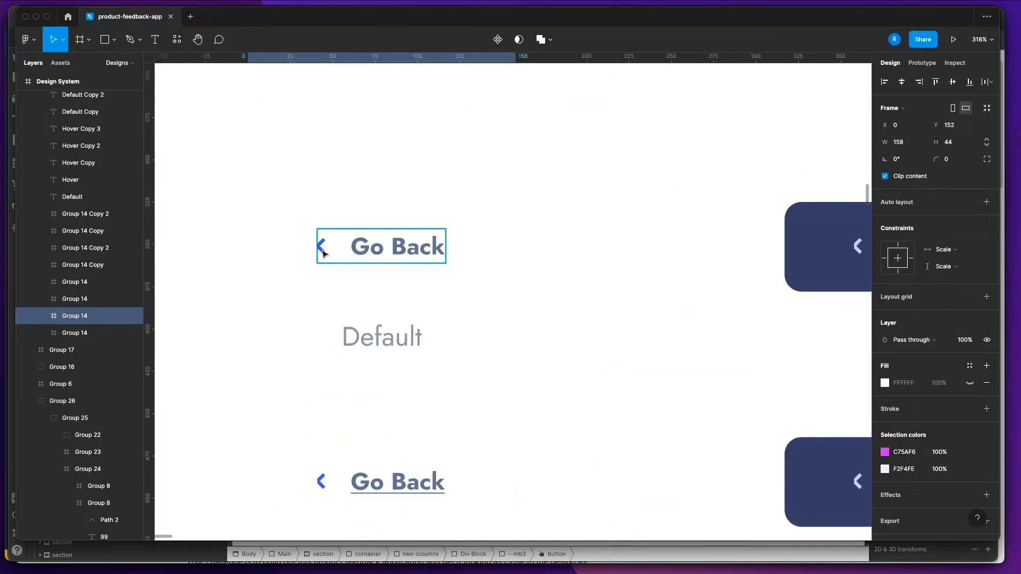
click(322, 253)
scroll(335, 274, down, 4)
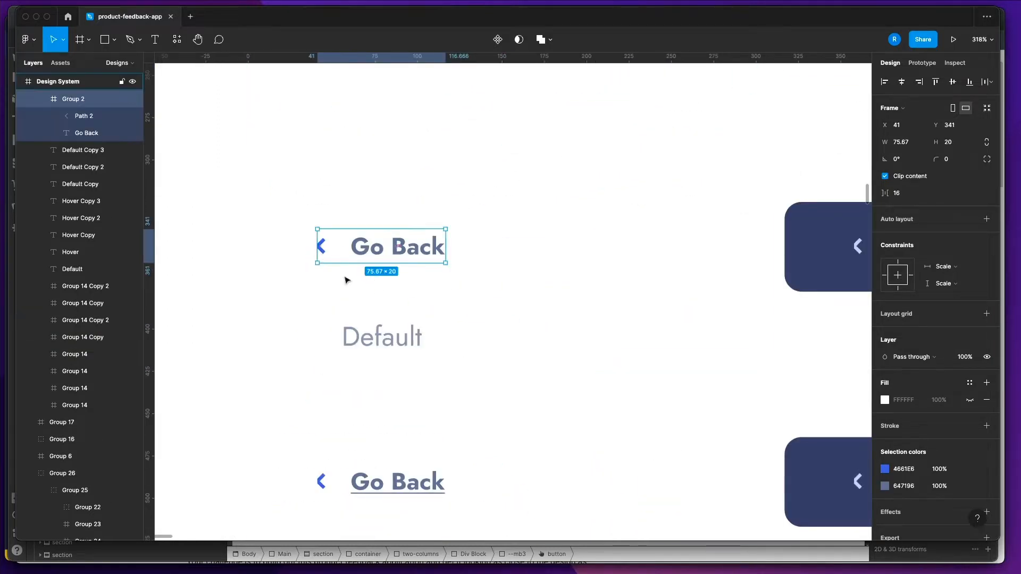
click(97, 122)
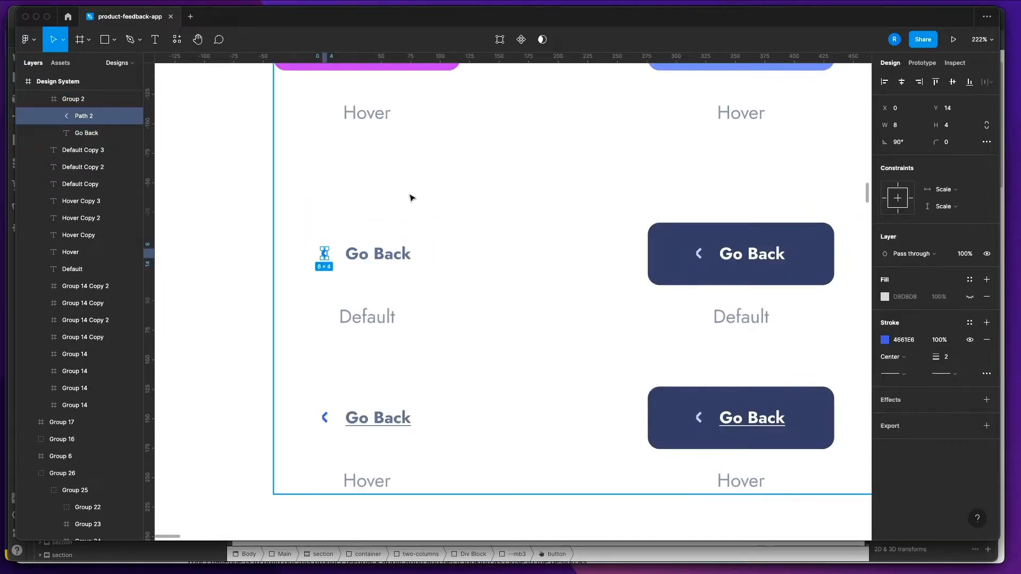
click(527, 246)
scroll(527, 245, down, 5)
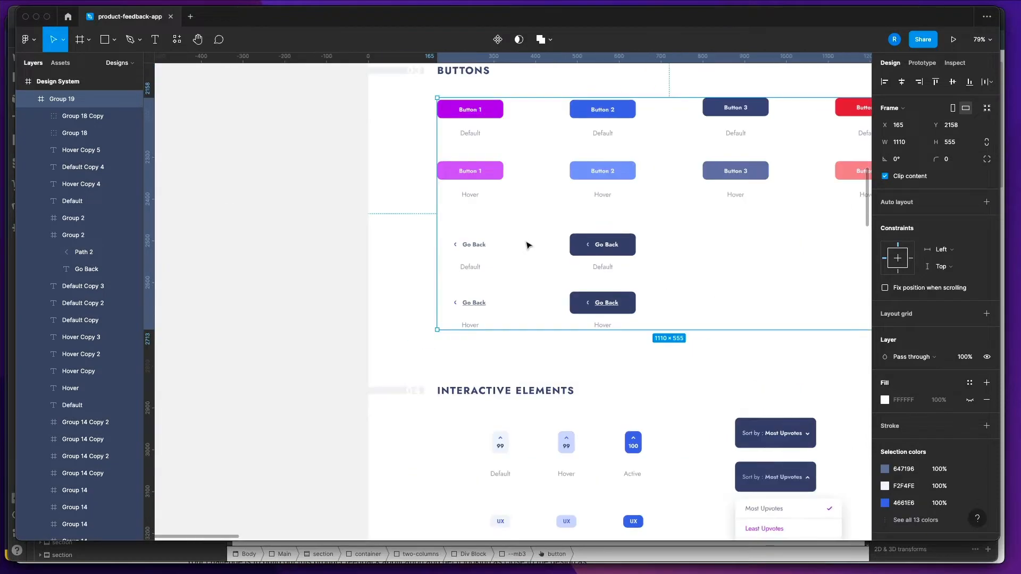
- Switch back to the browser and open the Icons page of fonts.google.com in a new tab
key(super+Tab)
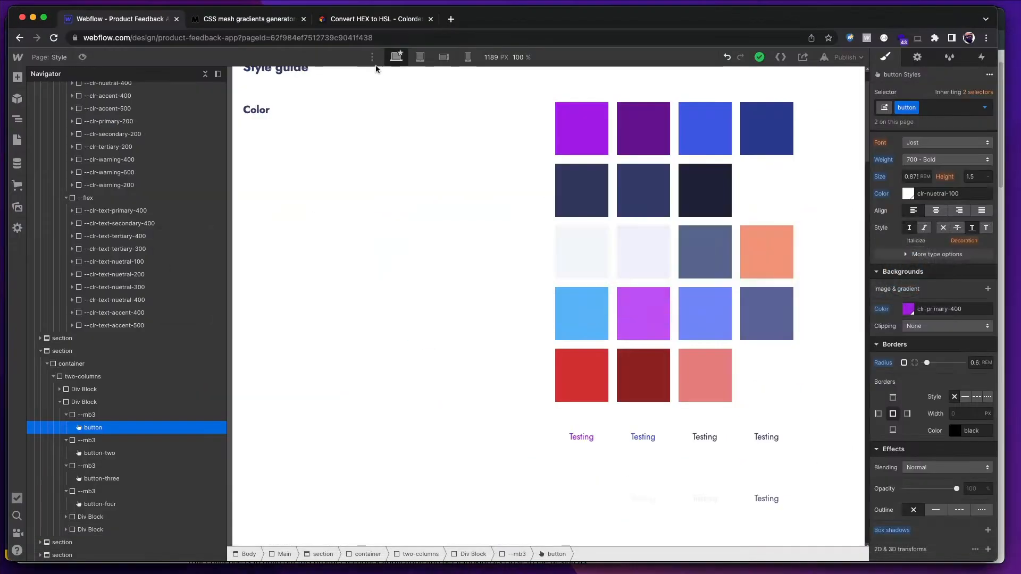
click(451, 20)
text(fonts.google.com)
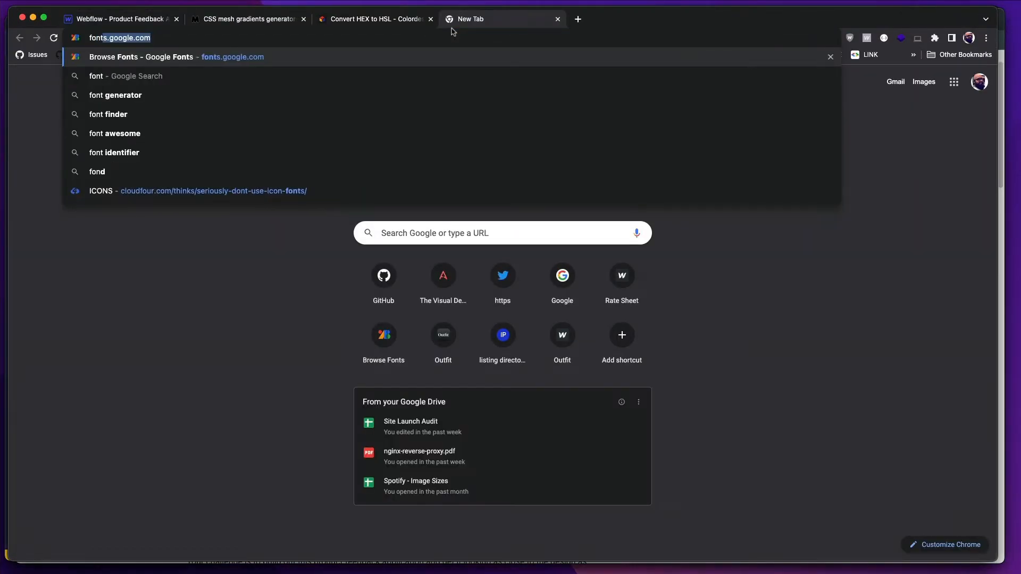
key(Return)
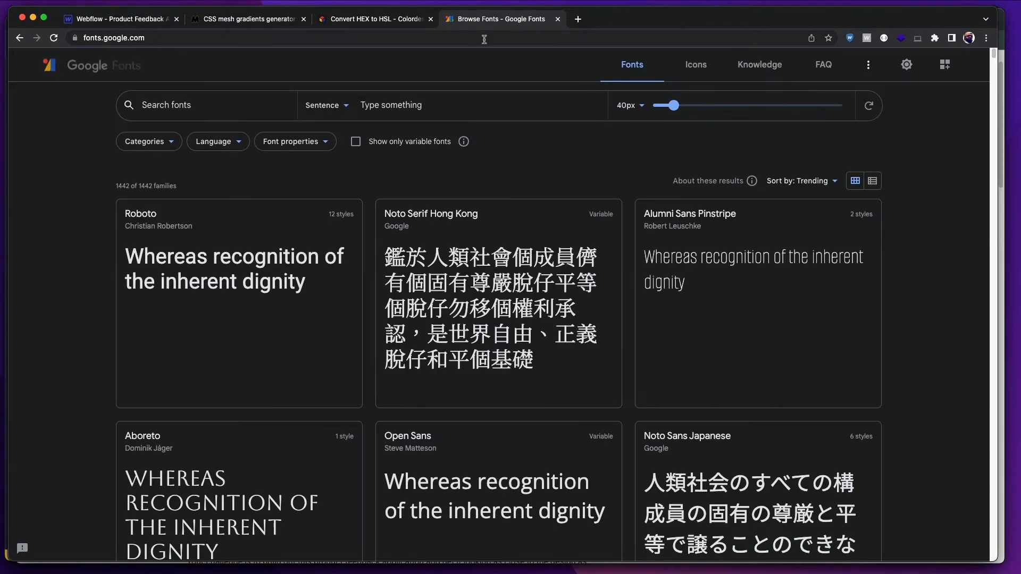
click(695, 64)
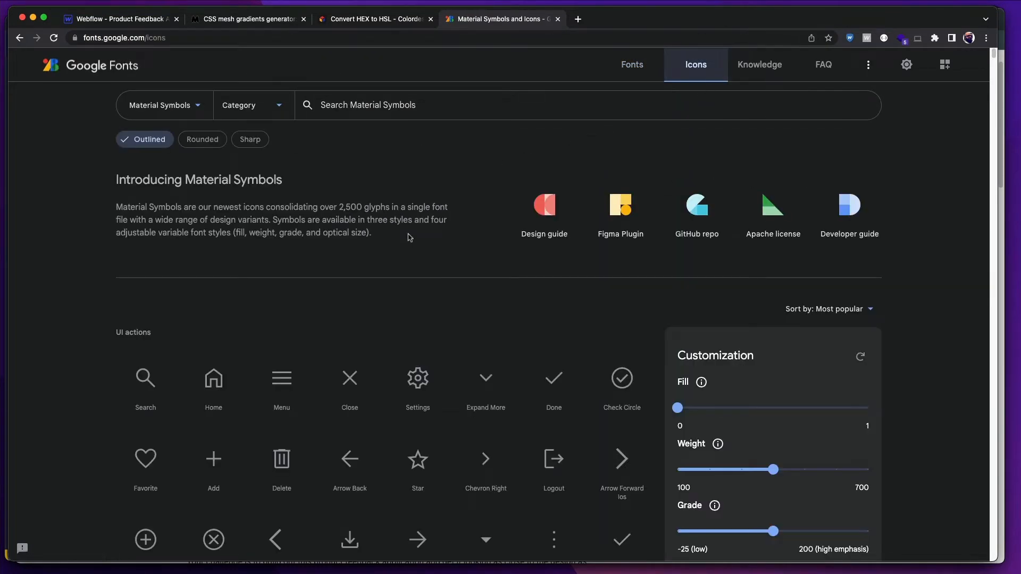
- Search Material Symbols for "arrow back" and download the Arrow Back Ios New icon as an SVG
scroll(409, 236, down, 5)
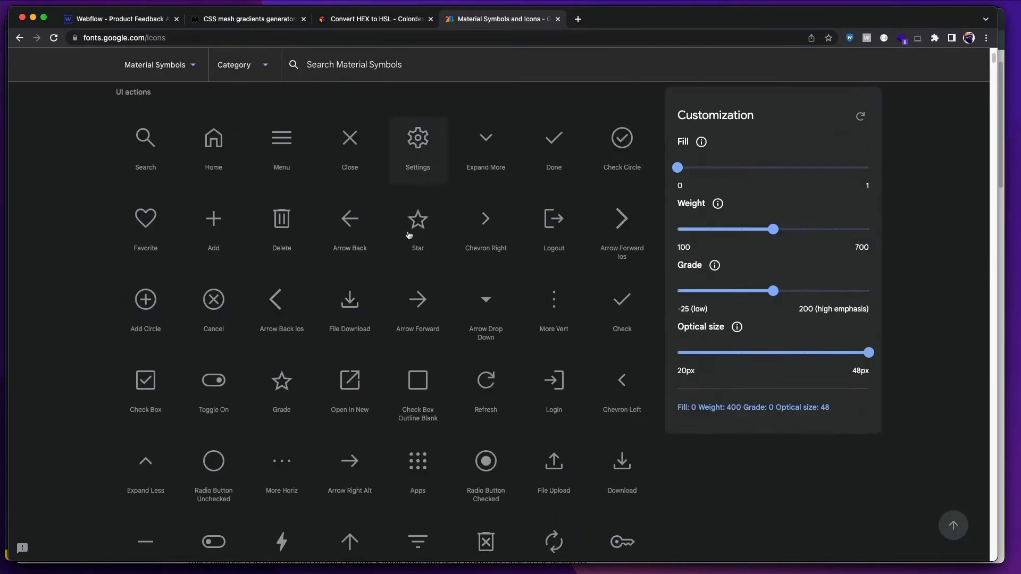
scroll(351, 209, up, 5)
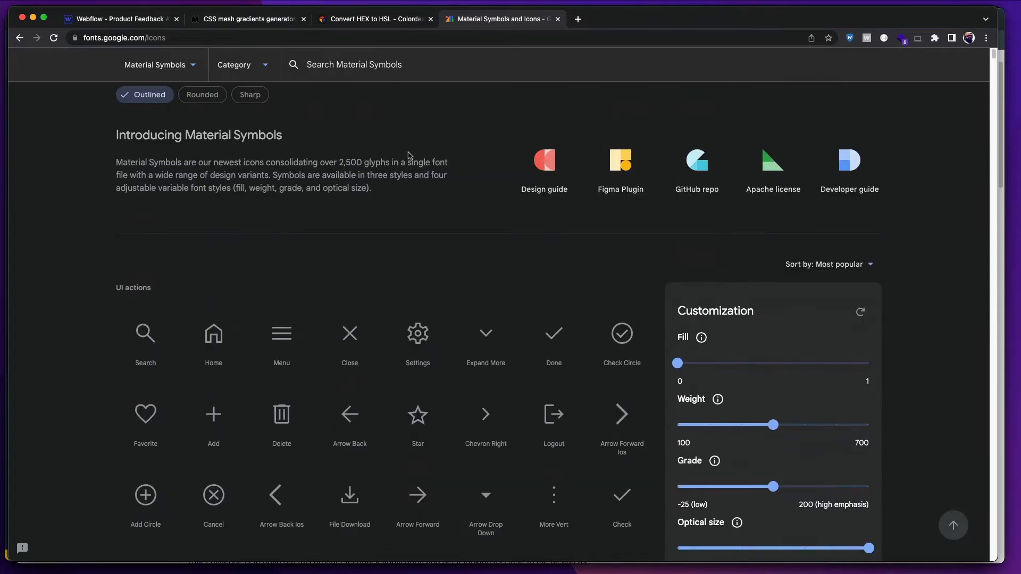
click(355, 118)
text(arrow back)
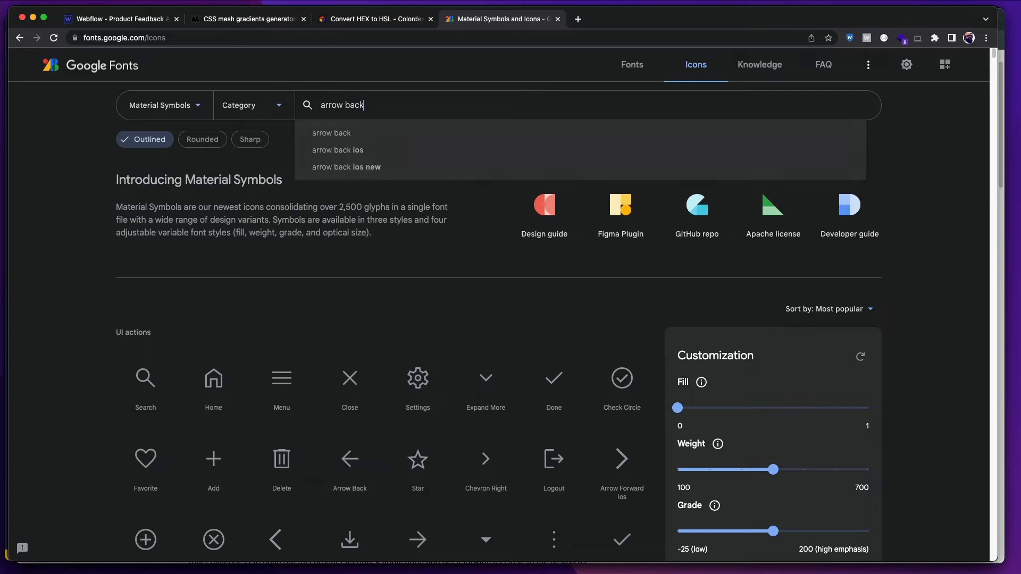
key(Return)
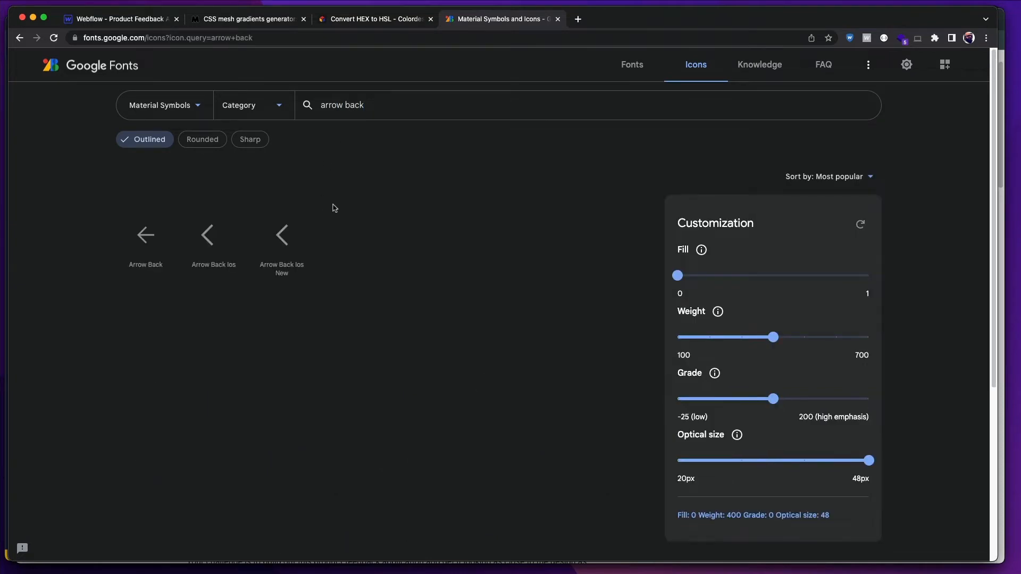
click(290, 244)
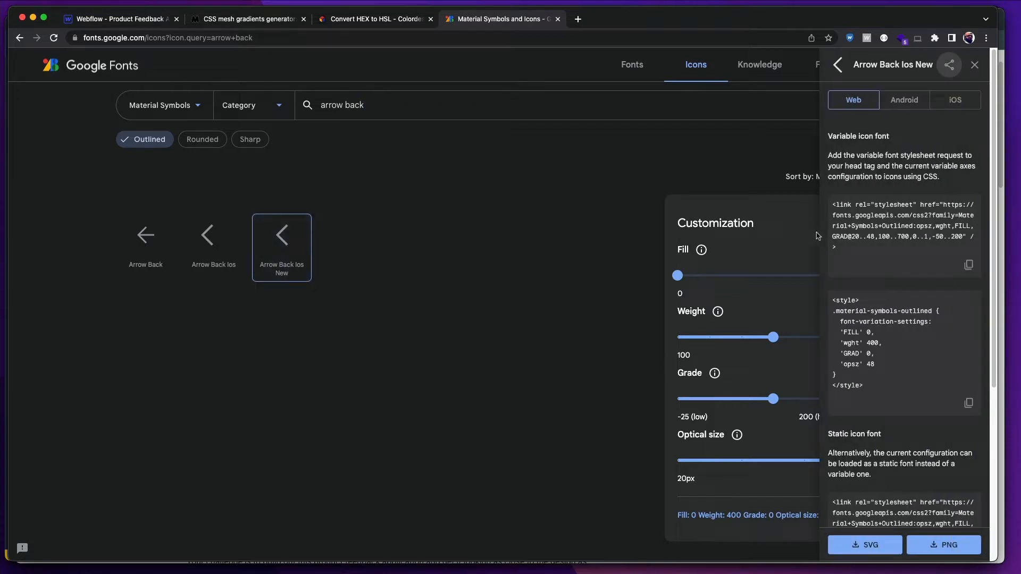
click(863, 545)
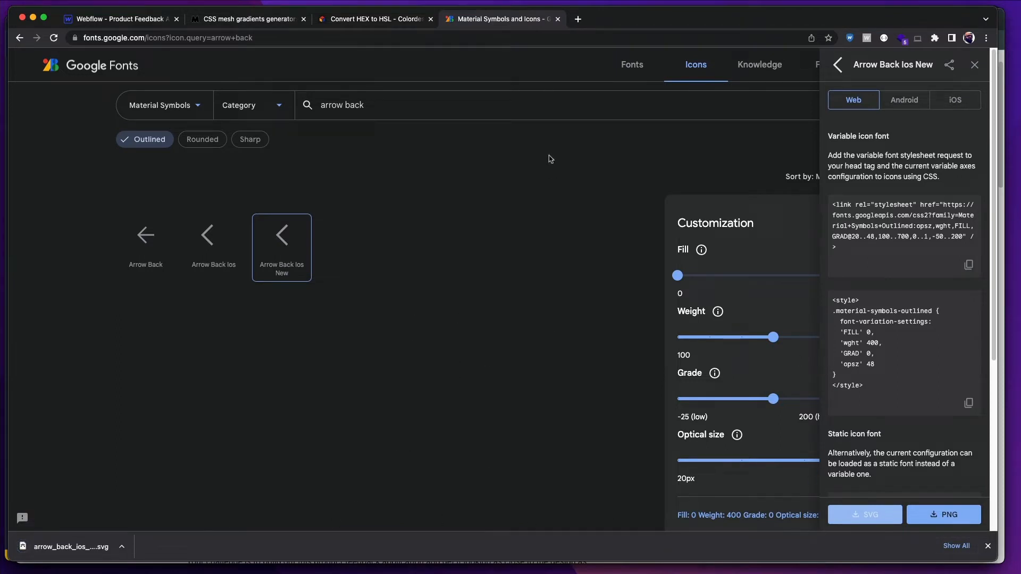
- Switch to Figma and create a new design file named product-feedback-working
key(super+Tab)
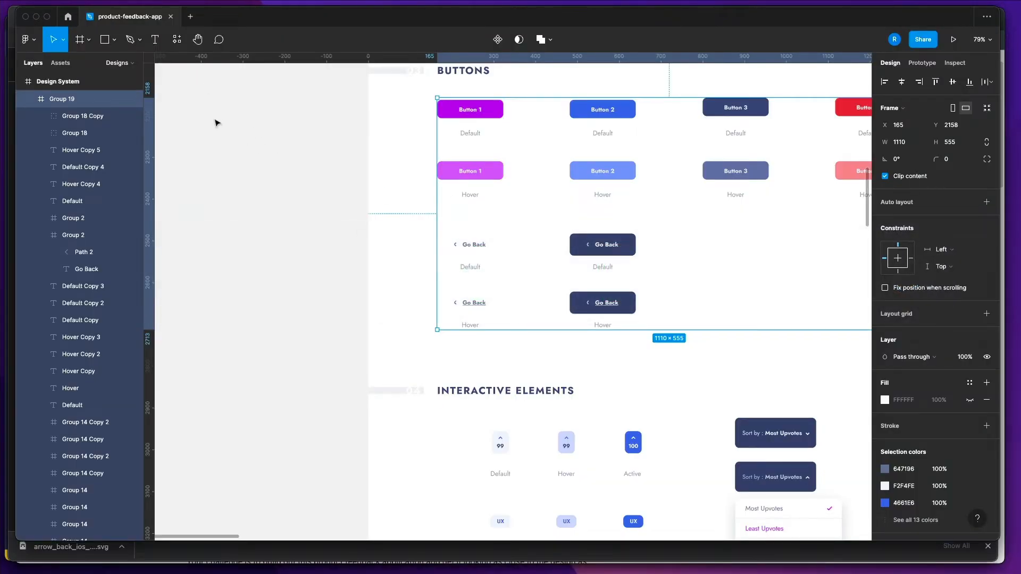
click(190, 17)
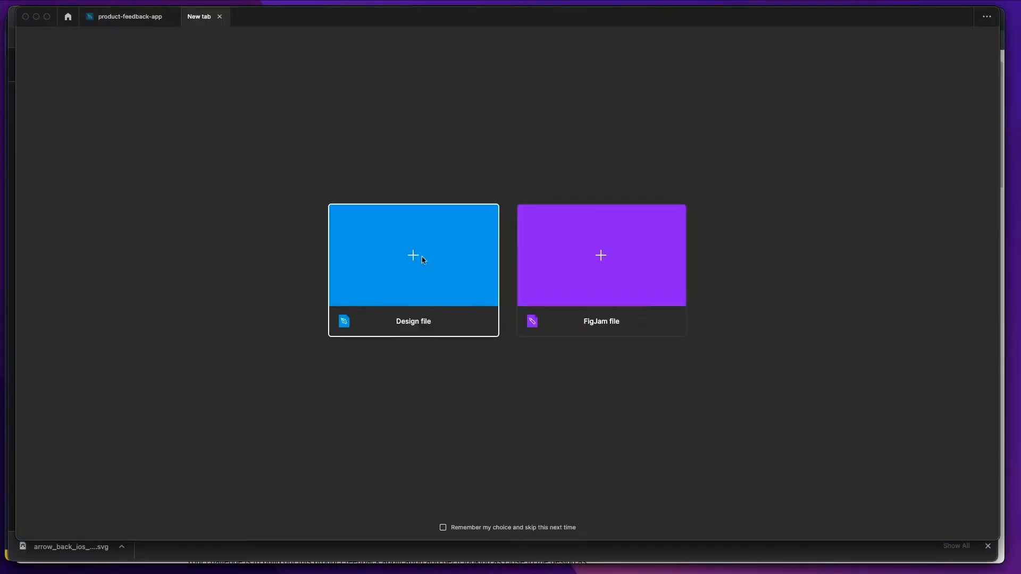
click(420, 258)
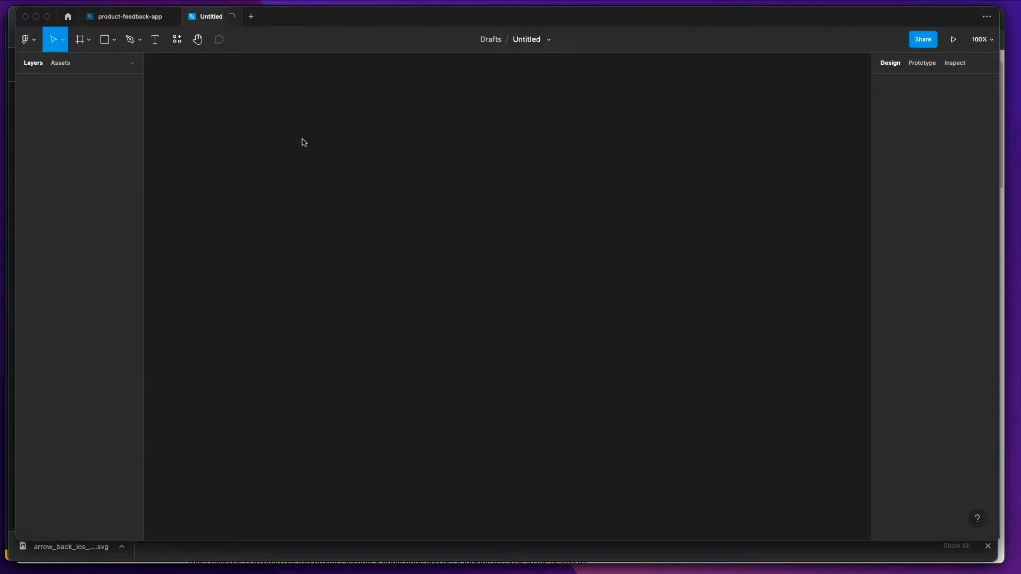
click(526, 39)
text(p)
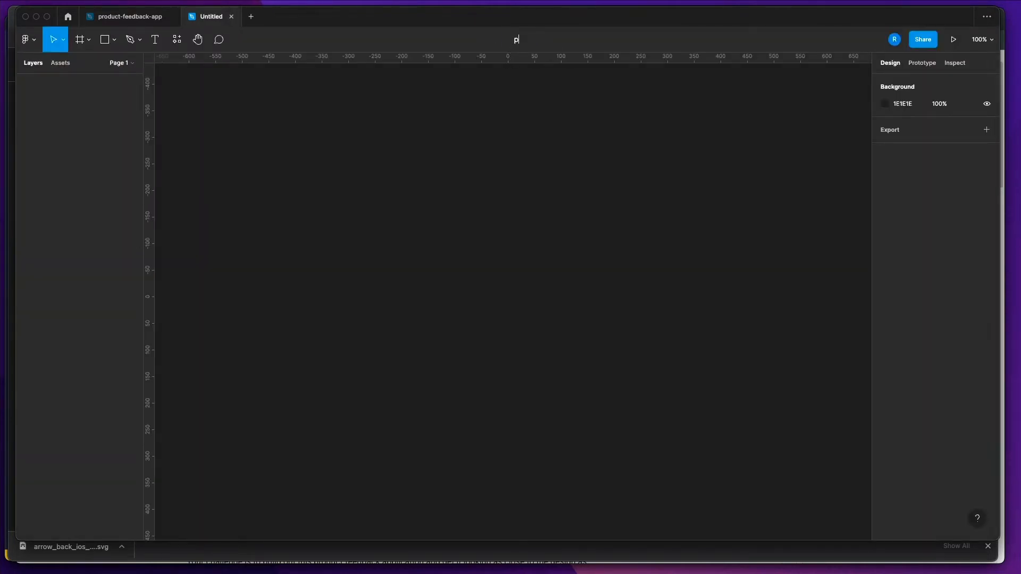
text(roduct-feedback-working)
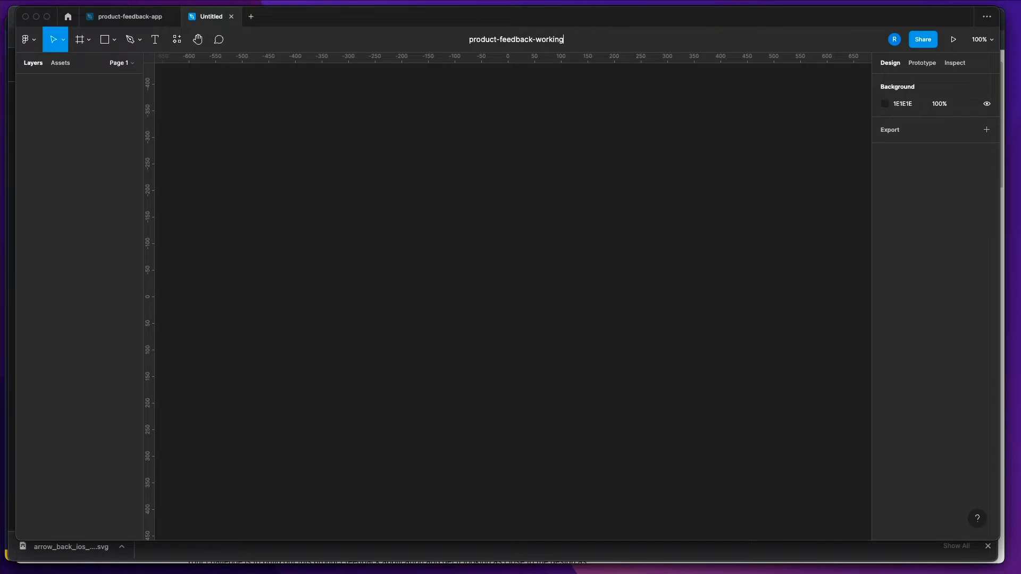
key(Return)
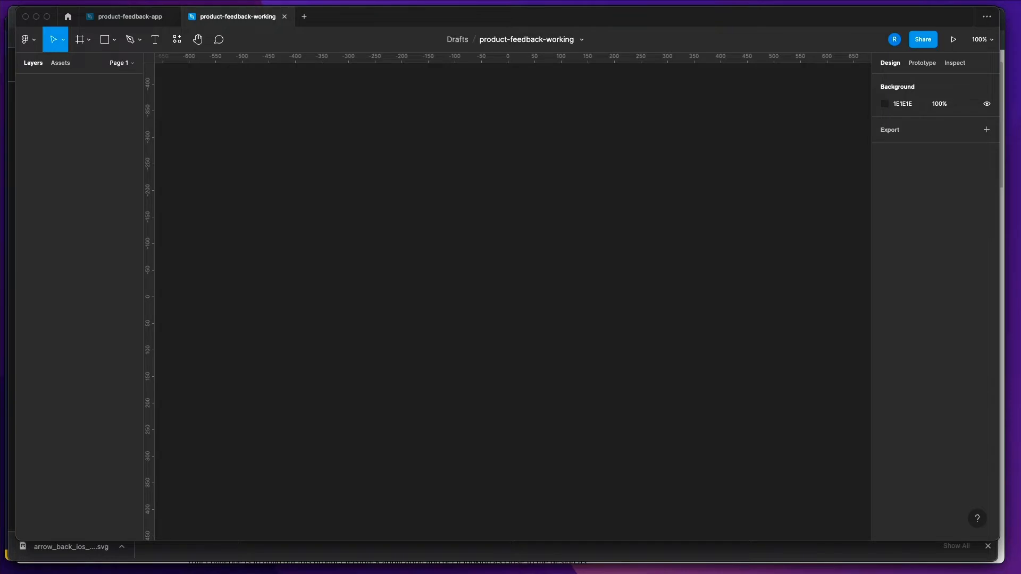
- View the downloaded arrow SVG in the browser and compare it with the Go Back buttons in Figma's product-feedback-app file
click(68, 548)
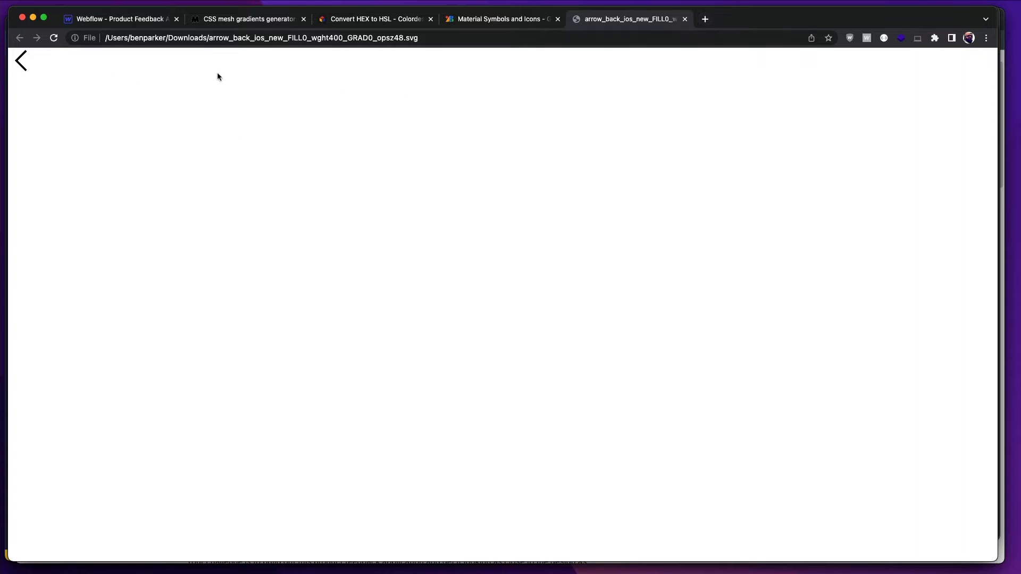
key(super+Tab)
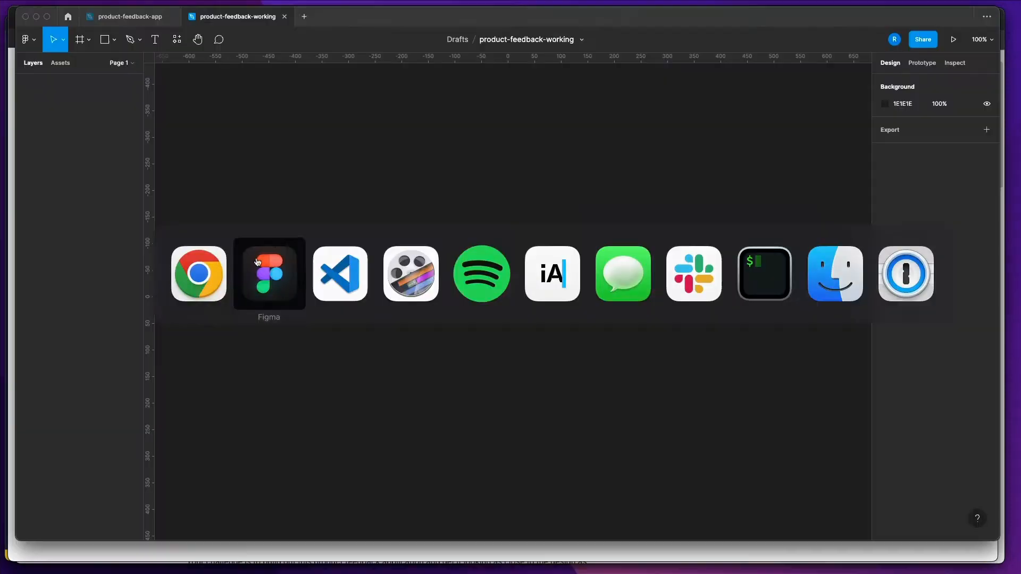
click(145, 24)
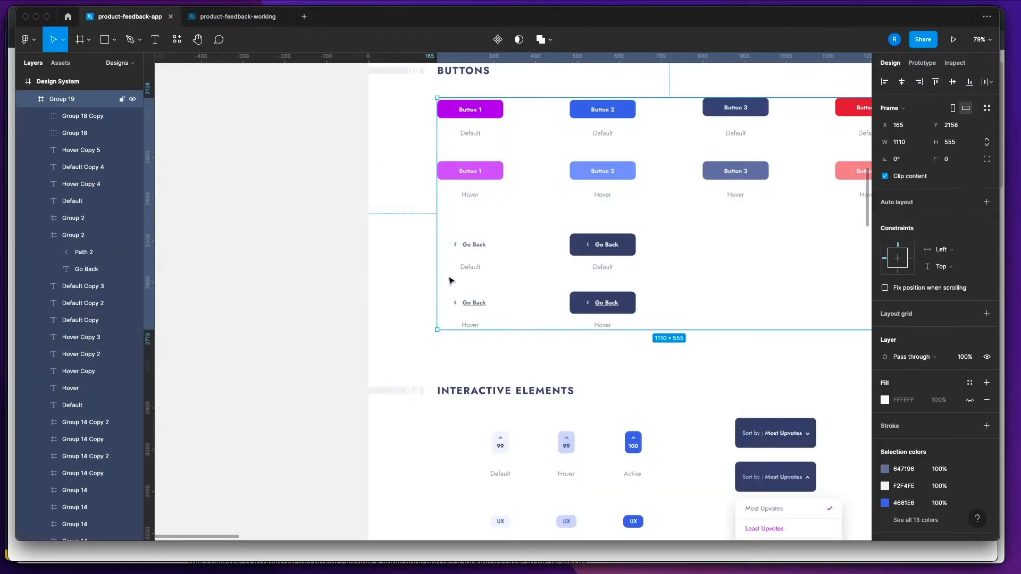
scroll(449, 280, up, 10)
scroll(485, 241, down, 5)
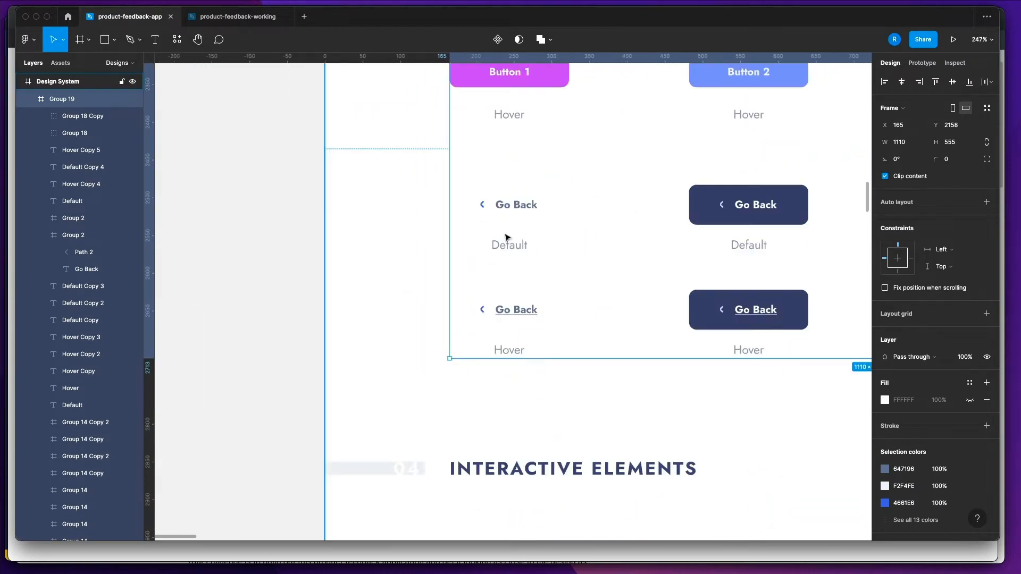
scroll(537, 221, down, 5)
scroll(551, 217, up, 4)
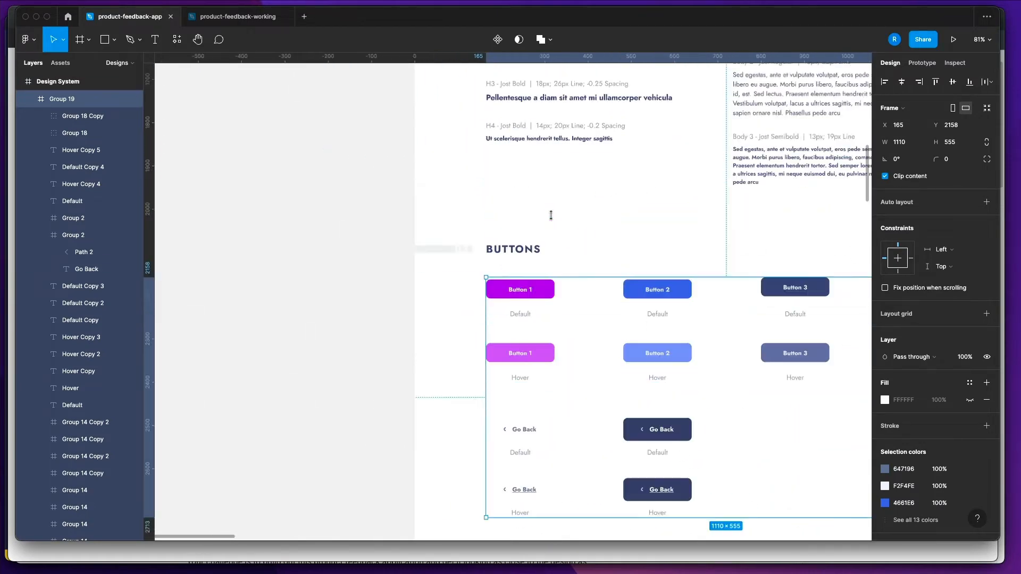
scroll(552, 219, down, 1)
scroll(551, 219, down, 2)
- Switch to the Webflow style guide in the browser and inspect the --clr-secondary-400 block and the text colour samples
key(super+Tab)
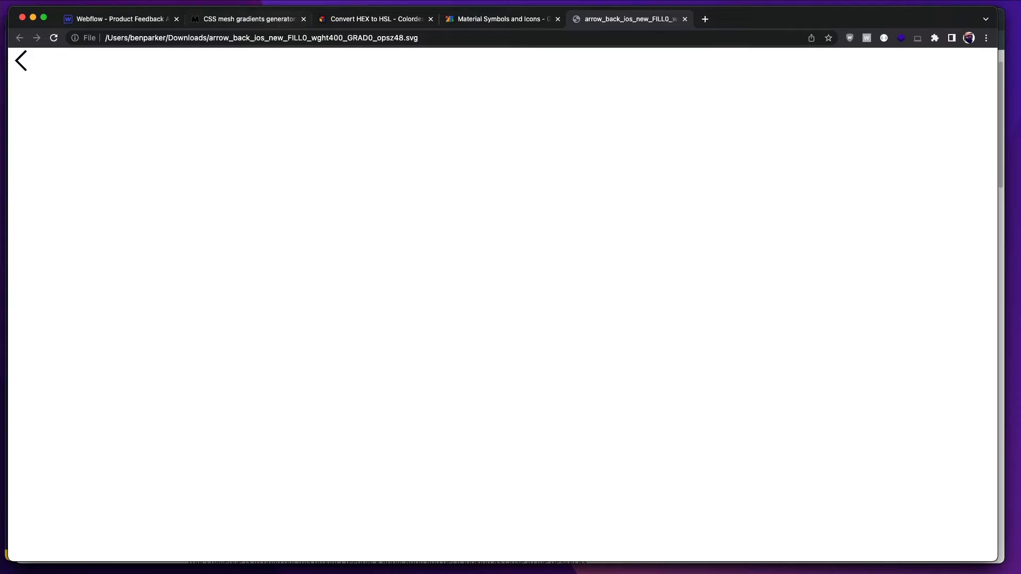
click(109, 19)
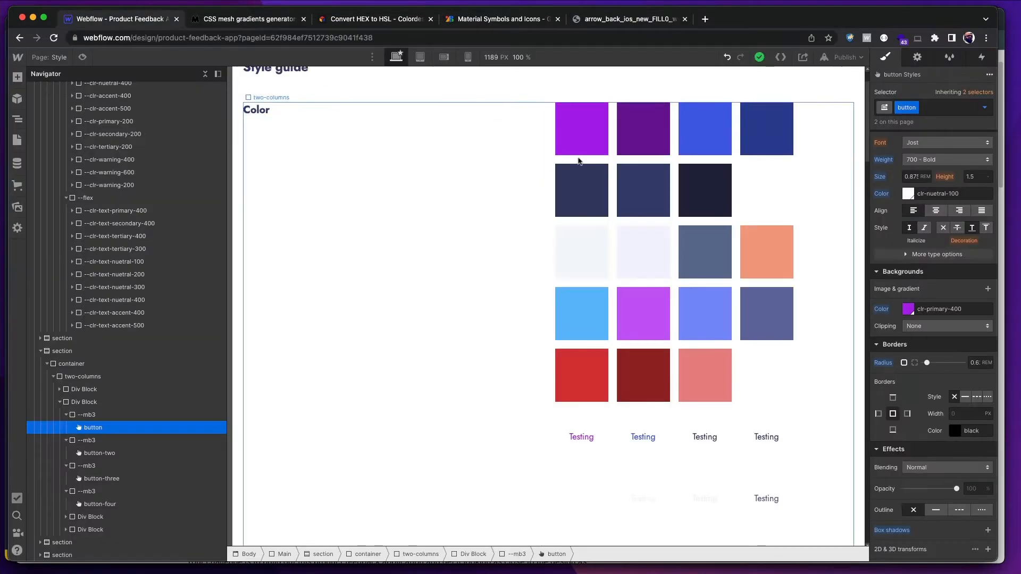
click(700, 139)
key(Up)
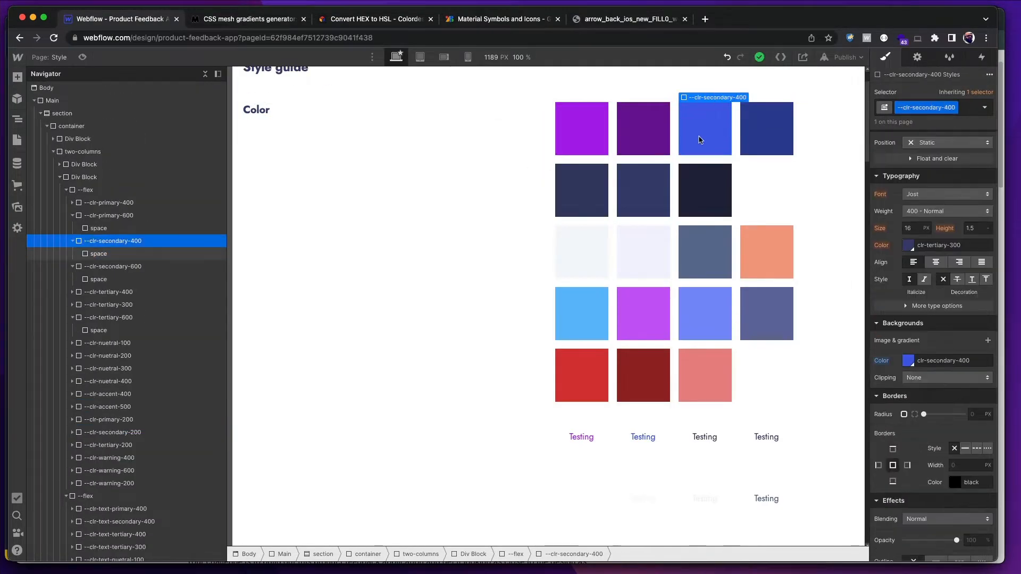
scroll(679, 212, down, 5)
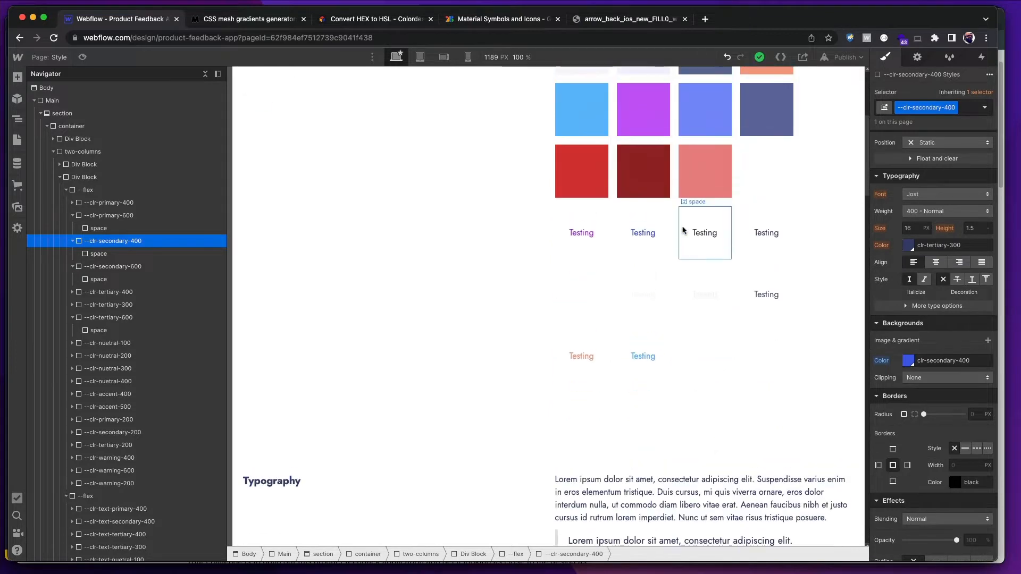
- Switch back to Figma and inspect the stroke of the arrow path in the dark default Go Back button
key(super+Tab)
key(super+Tab)
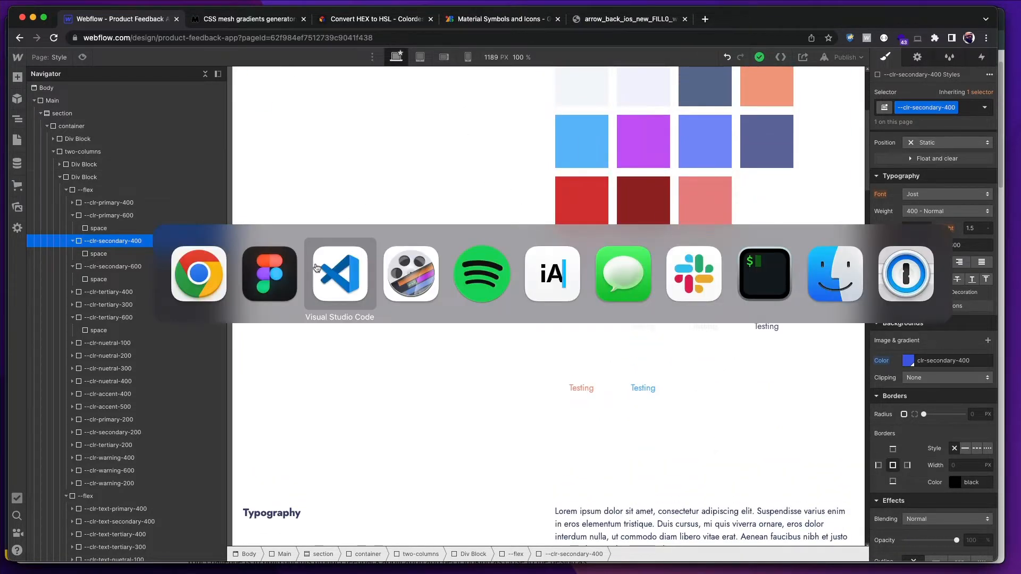
key(super+Tab)
key(super+Tab)
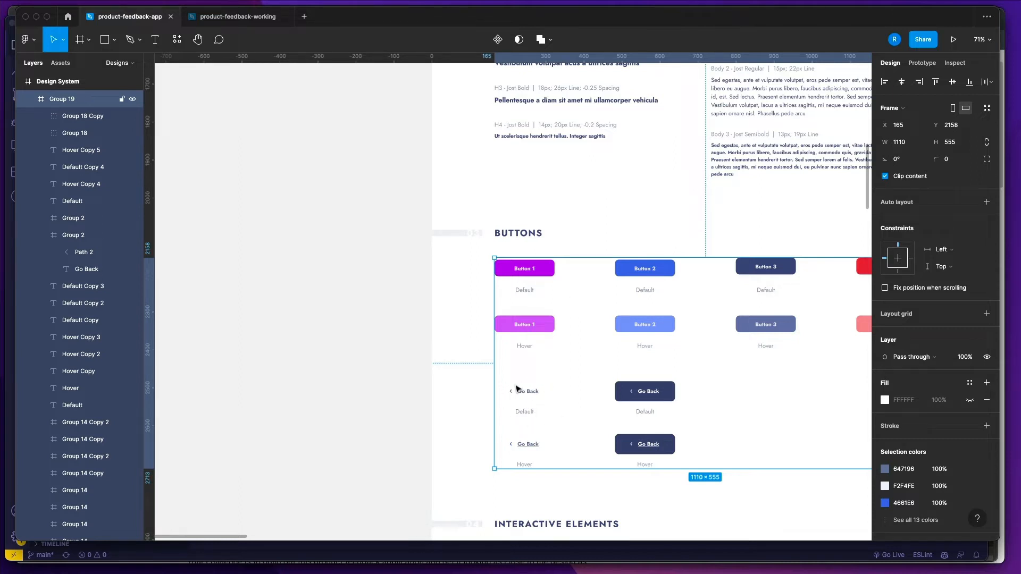
scroll(518, 396, up, 10)
scroll(526, 396, down, 3)
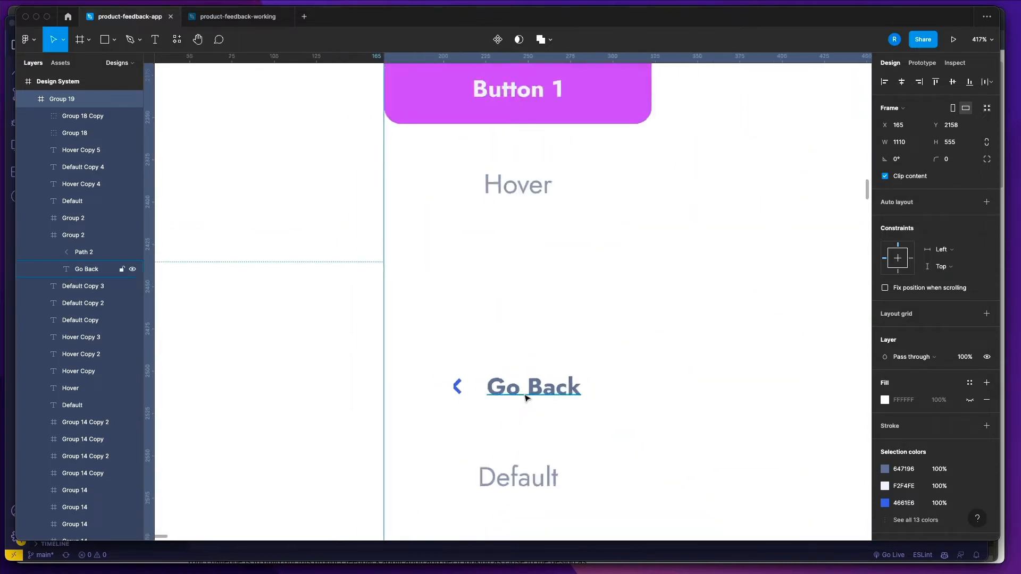
scroll(496, 387, down, 2)
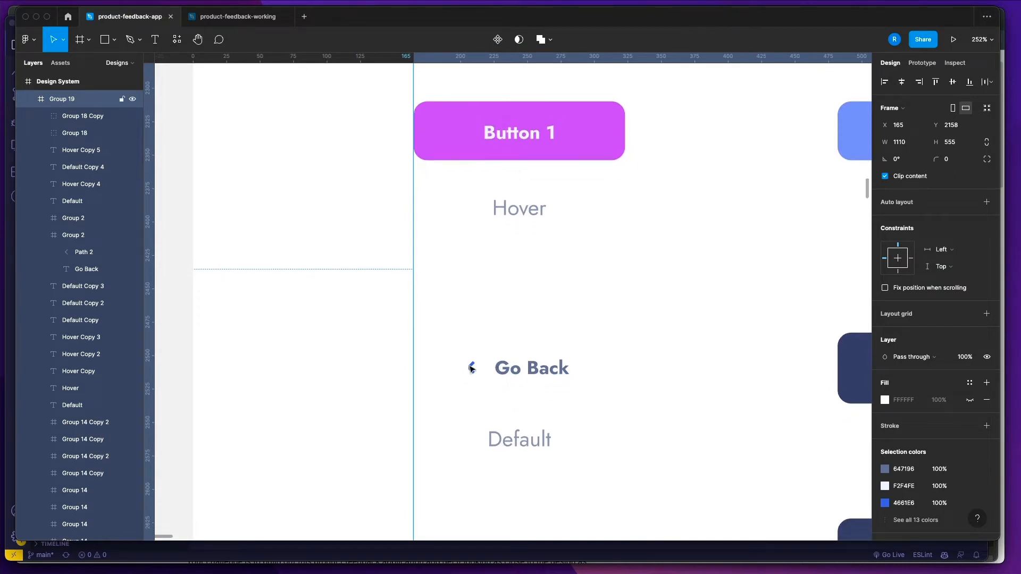
scroll(573, 374, right, 5)
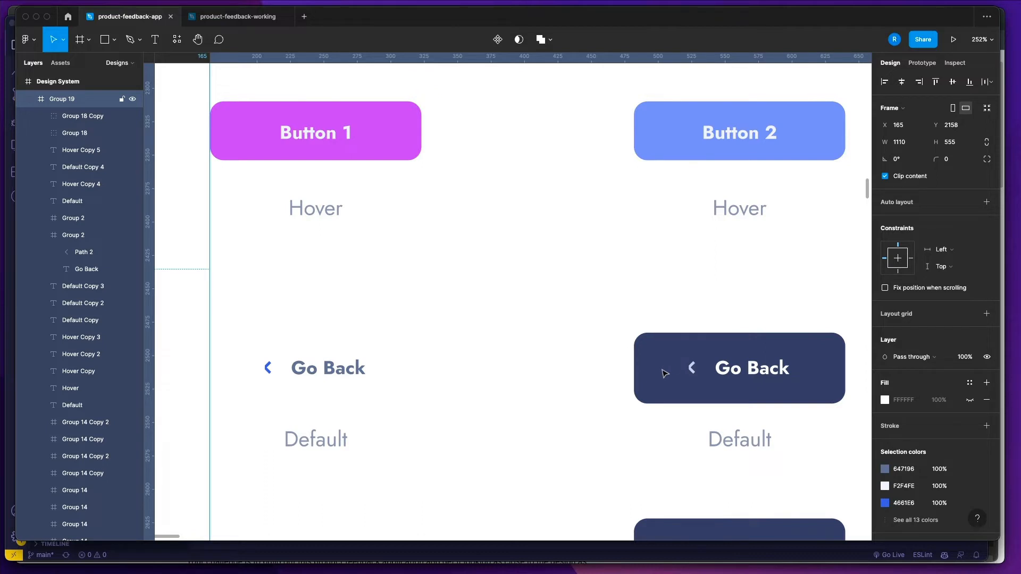
click(691, 372)
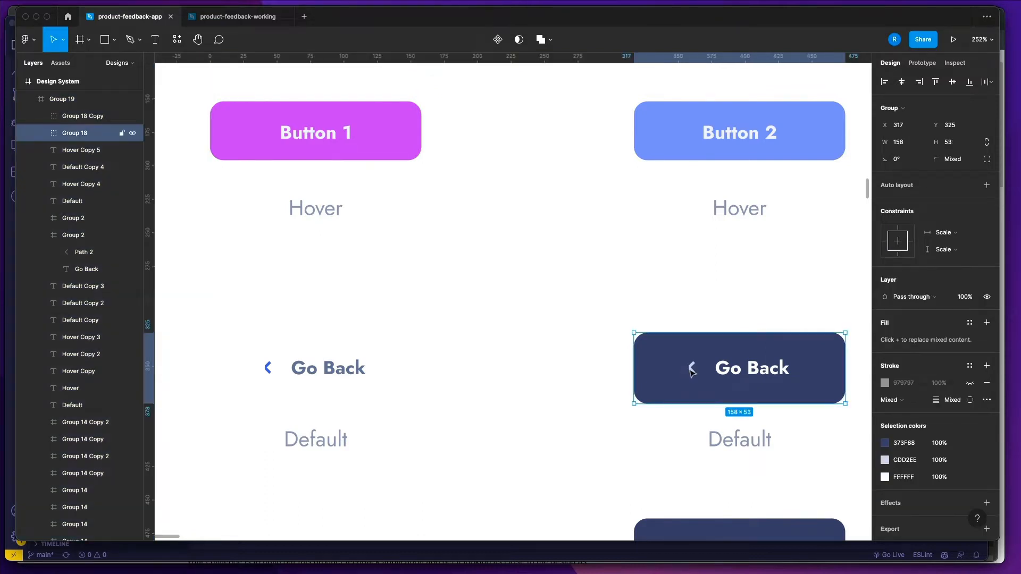
double_click(691, 373)
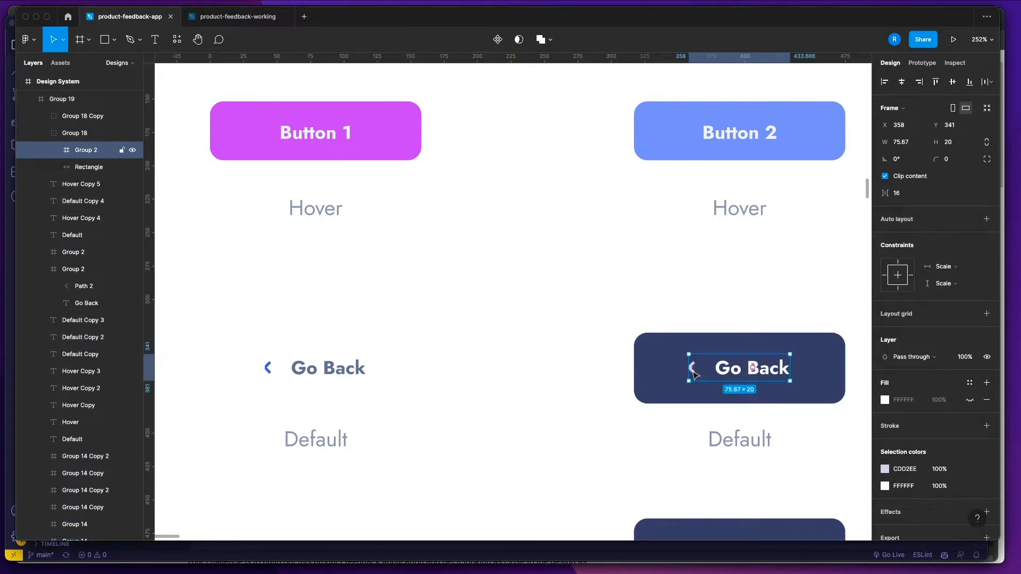
double_click(692, 370)
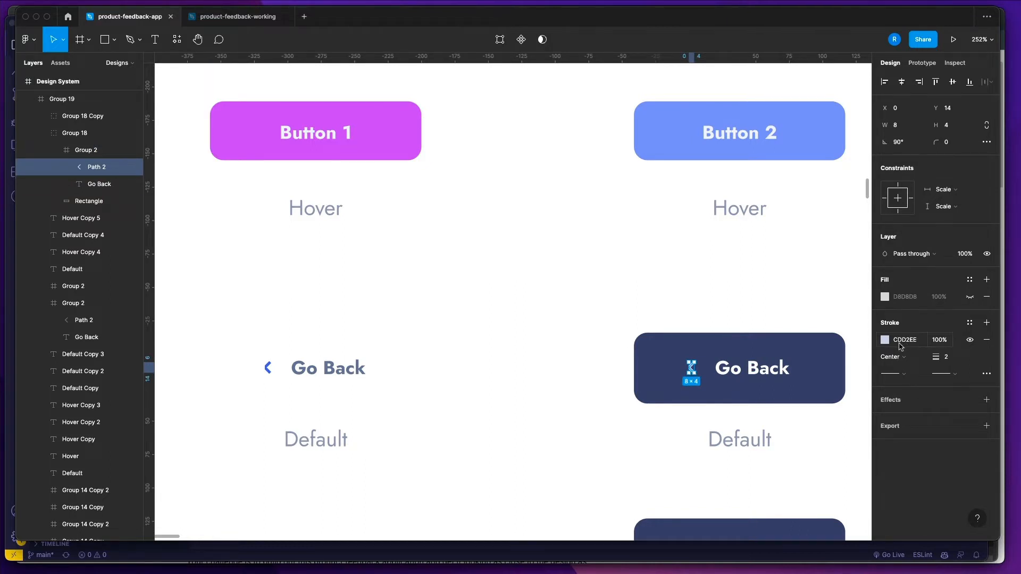
- Review the Colors section of the design system to compare its swatches with the arrow's stroke colour
scroll(787, 345, up, 10)
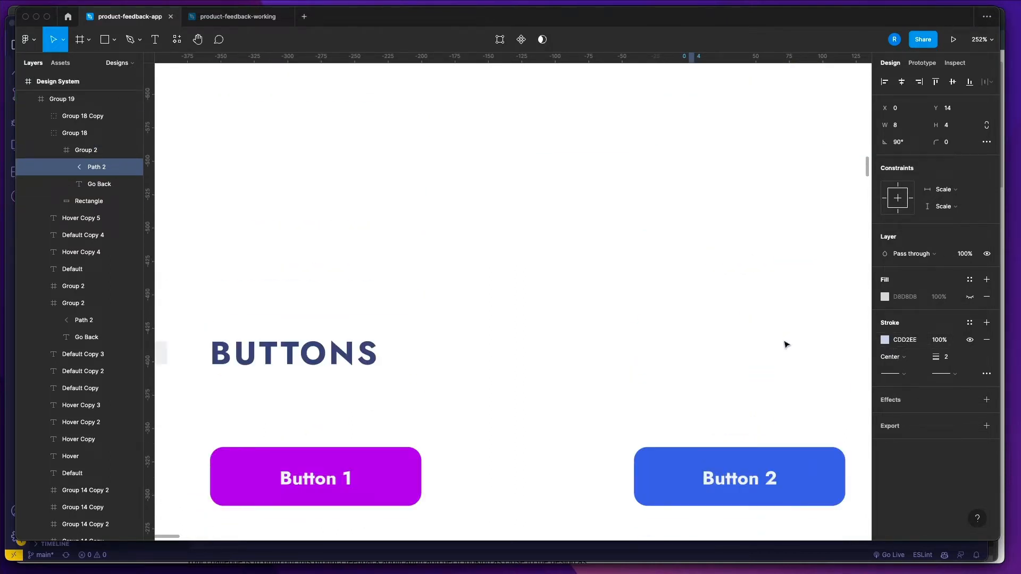
scroll(787, 345, down, 8)
scroll(788, 340, right, 4)
scroll(749, 337, up, 5)
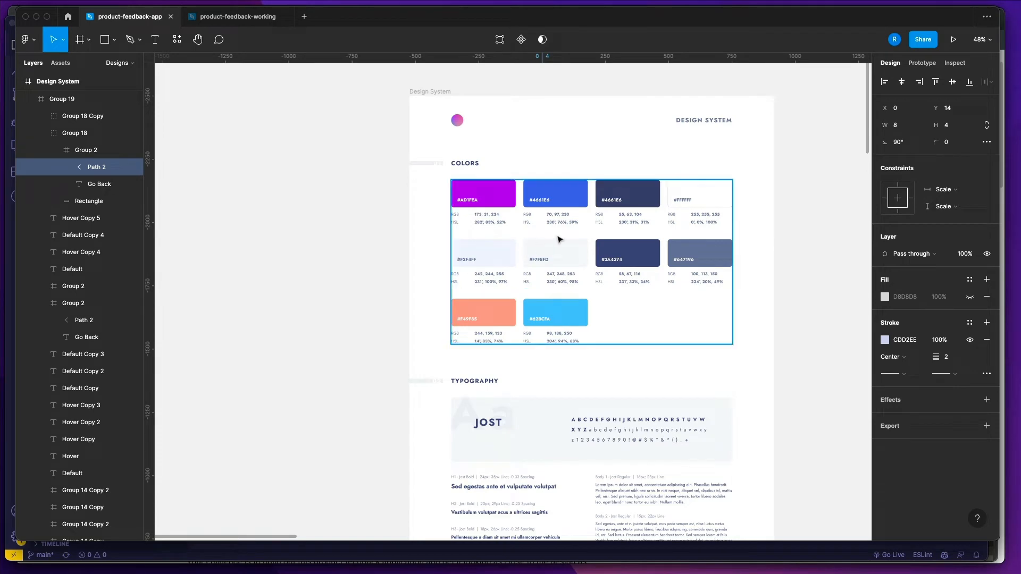
scroll(587, 336, down, 1)
scroll(588, 336, down, 10)
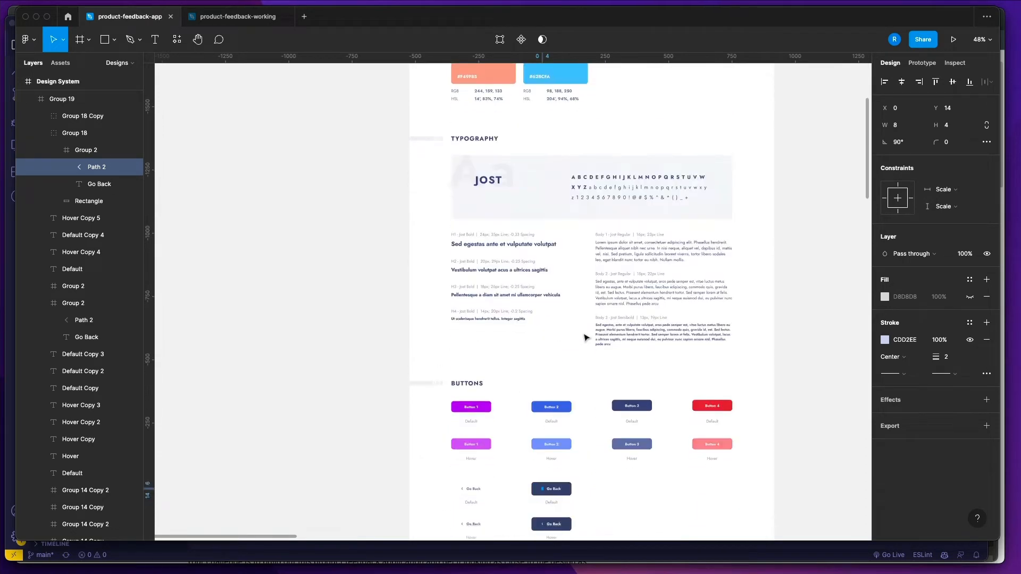
- Inspect the fill and corner radius of the dark default Go Back button's background rectangle
scroll(536, 394, up, 10)
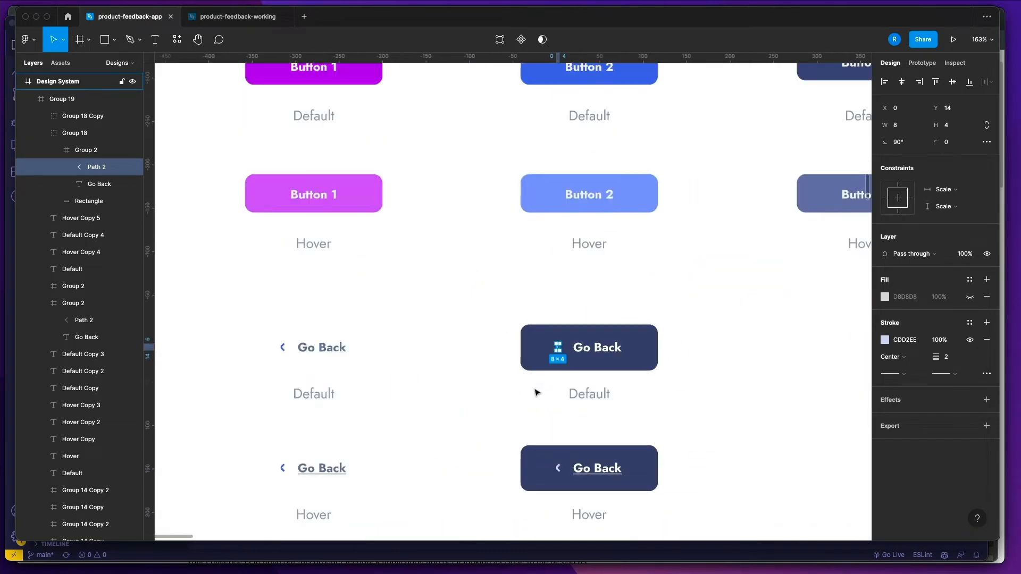
click(656, 337)
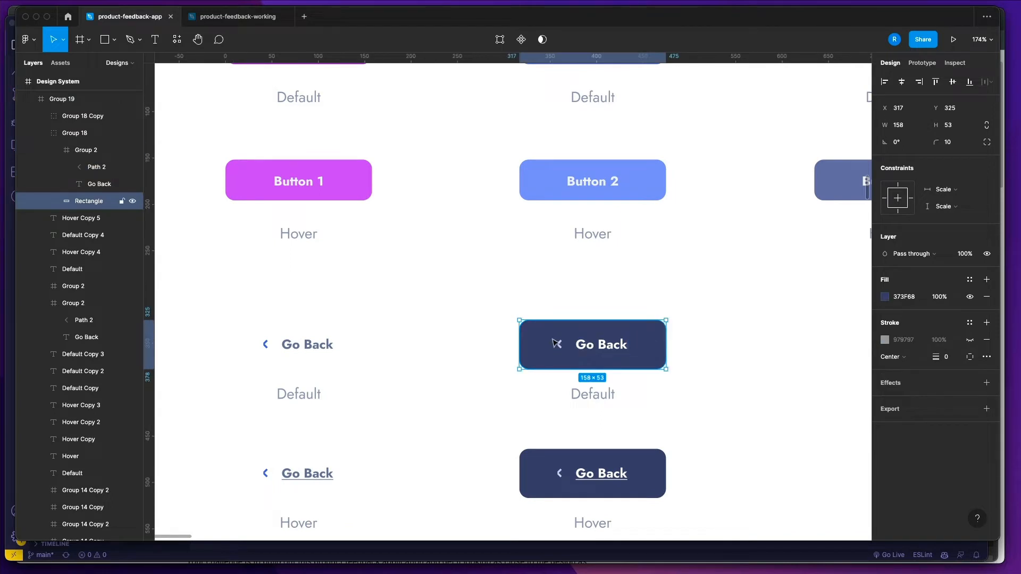
scroll(560, 345, down, 2)
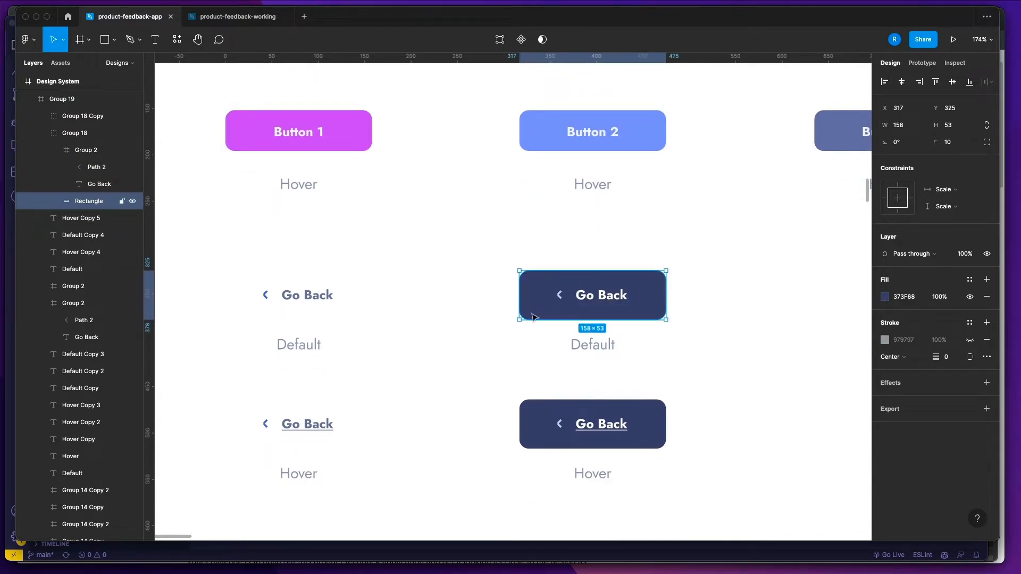
- Inspect the colours of the dark default and hover Go Back buttons, including the text-and-arrow group and background rectangle
click(559, 297)
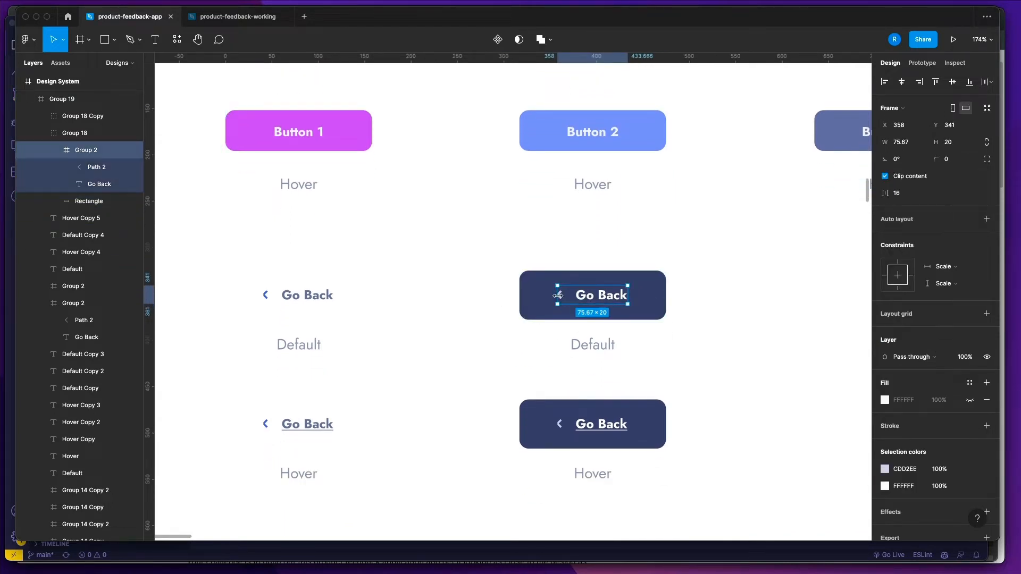
click(654, 298)
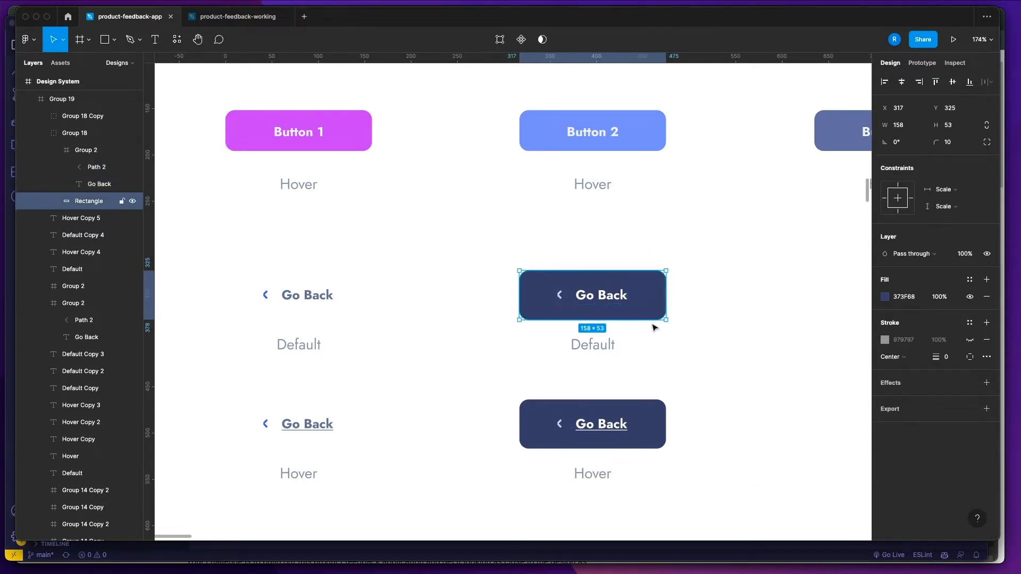
click(654, 410)
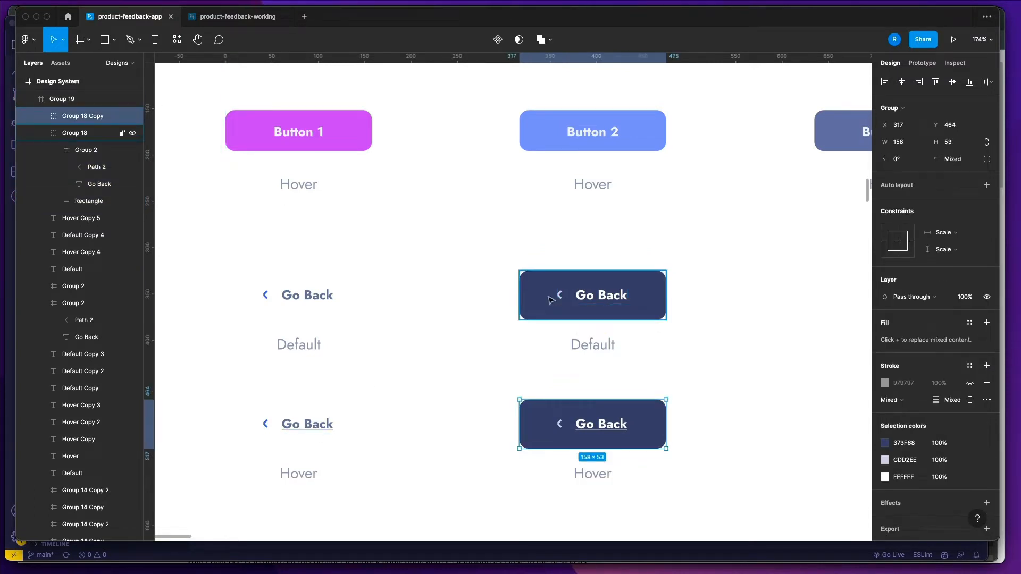
click(561, 300)
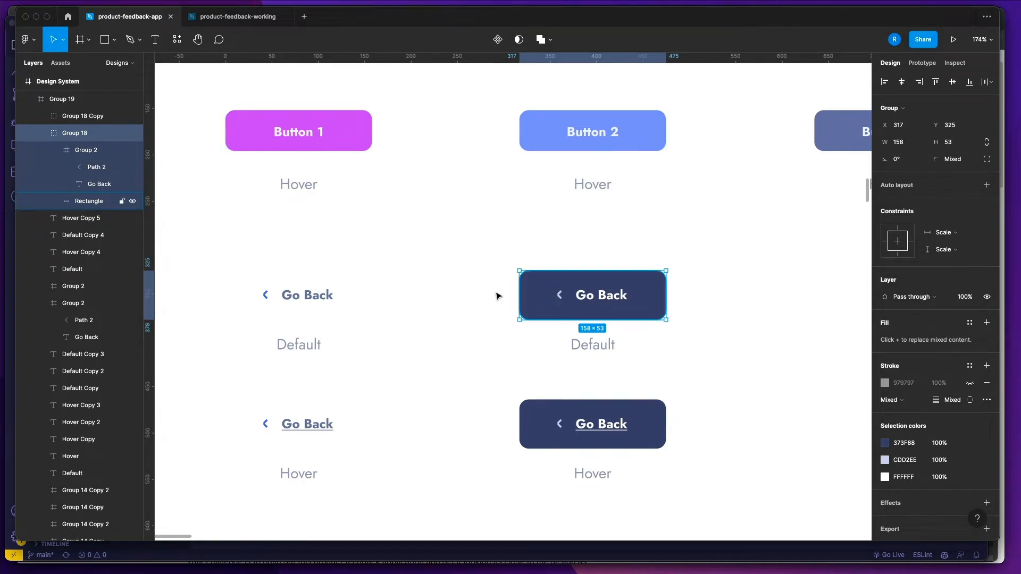
- Place the arrow_back_ios_new SVG from the Downloads folder onto the canvas of the product-feedback-working Figma file
key(super+Tab)
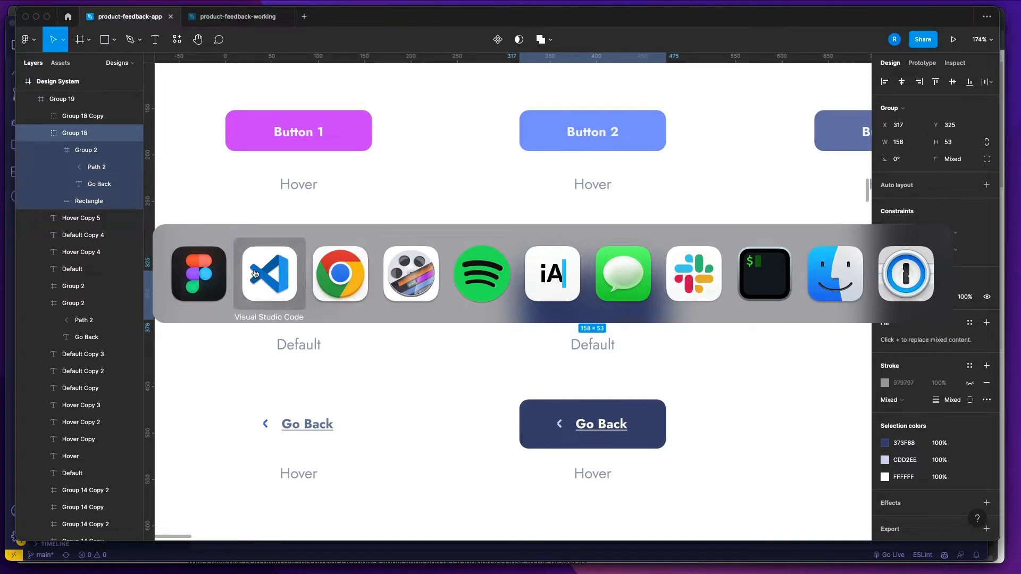
click(212, 276)
click(214, 18)
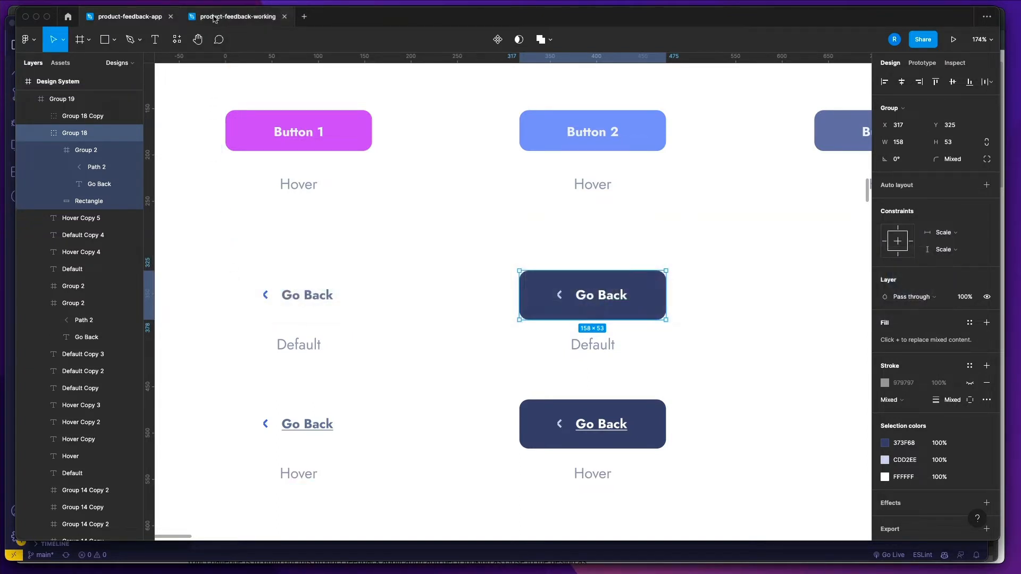
key(super+Tab)
key(super+Tab)
key(super+Tab)
key(super+Tab)
key(super+Tab)
key(super+Tab)
key(super+Tab)
key(super+Tab)
key(super+Tab)
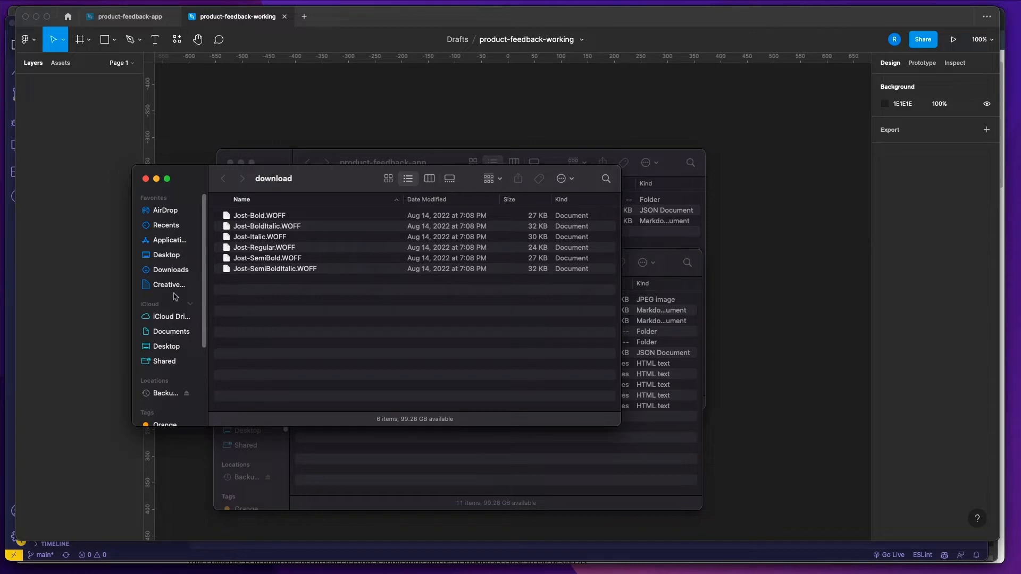
click(175, 270)
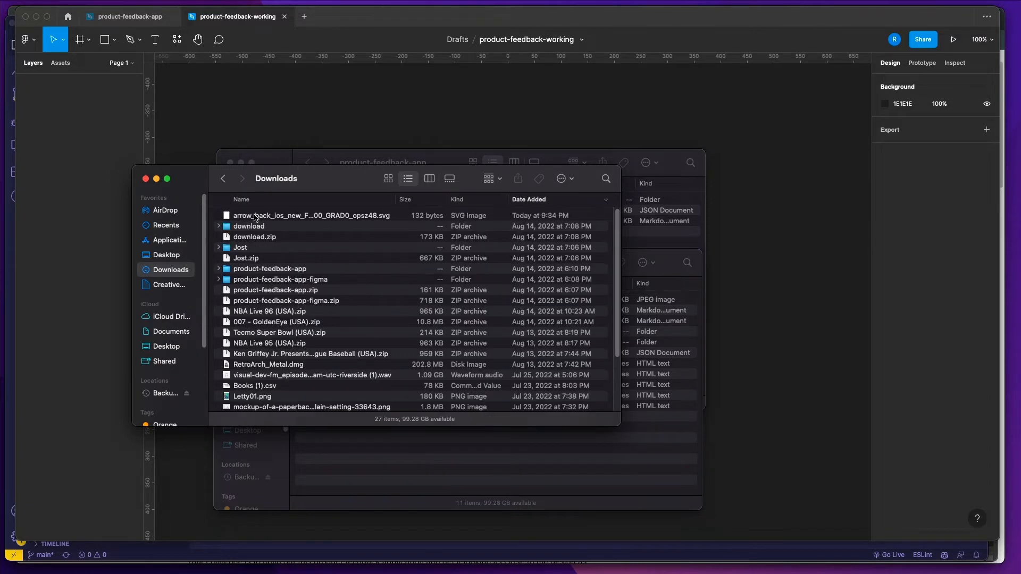
drag(305, 216, 307, 120)
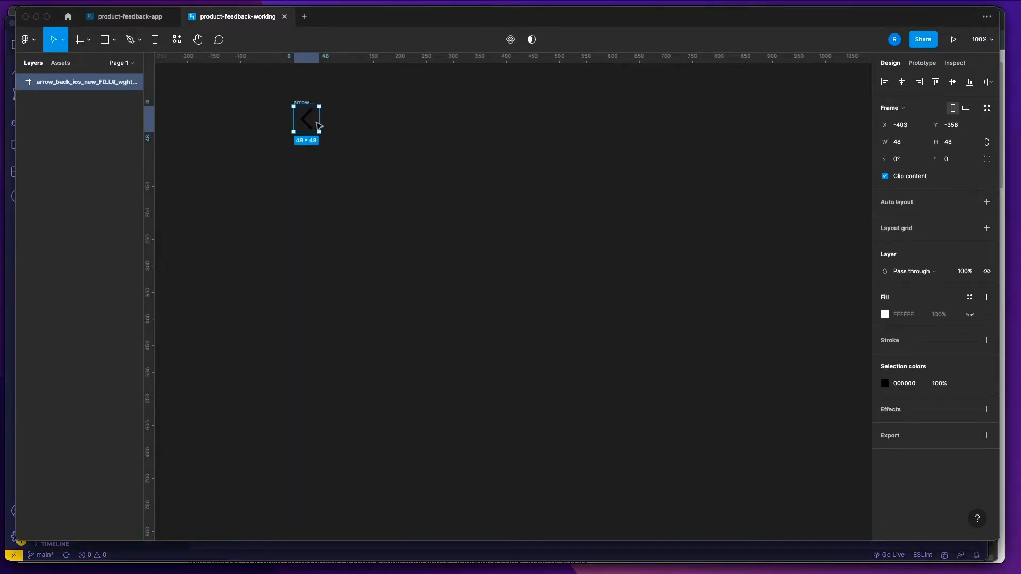
- Ungroup the imported arrow from its frame and place a duplicate of the vector beside it
key(shift+super+g)
click(346, 172)
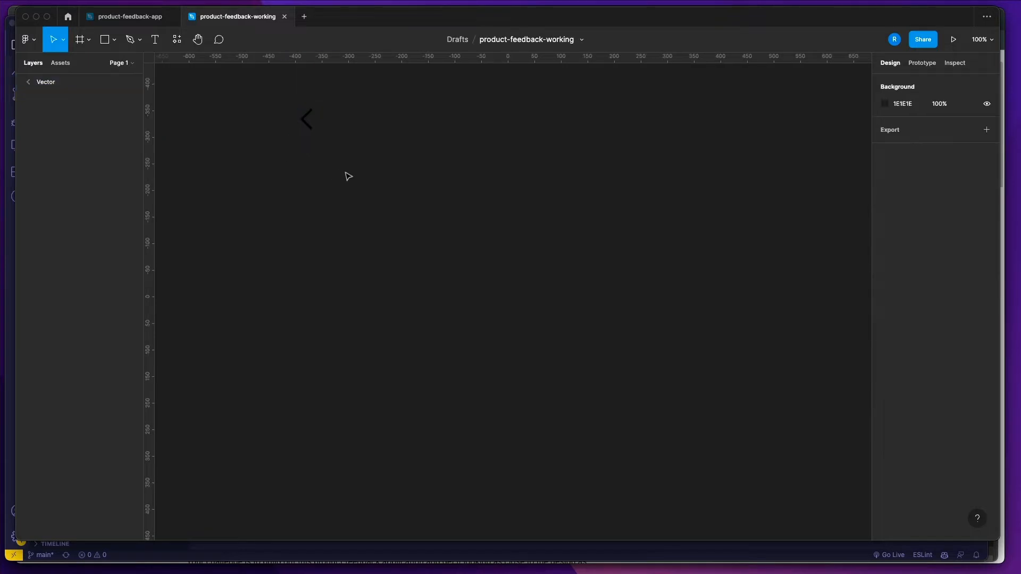
click(307, 128)
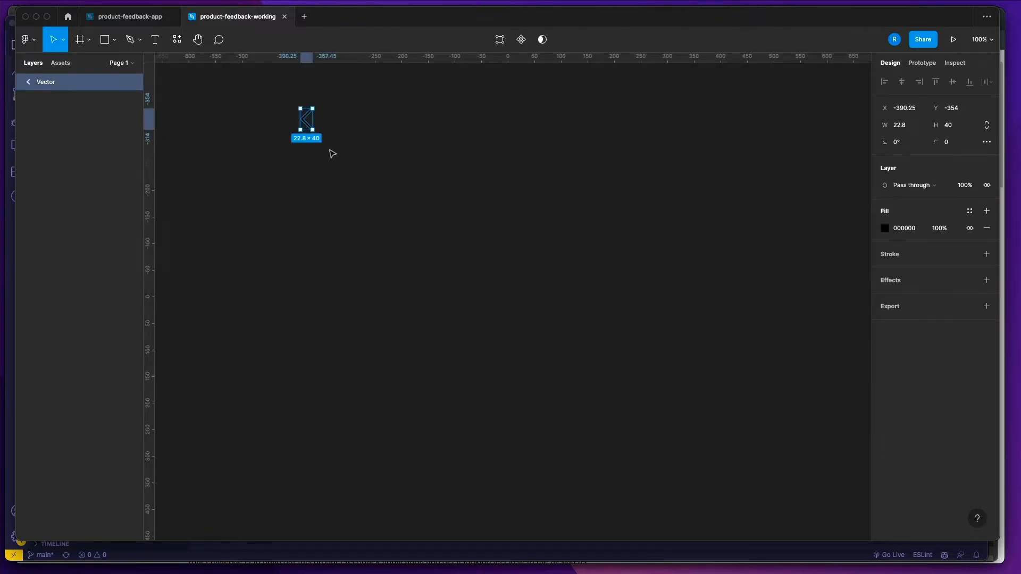
drag(310, 128, 383, 130)
click(438, 151)
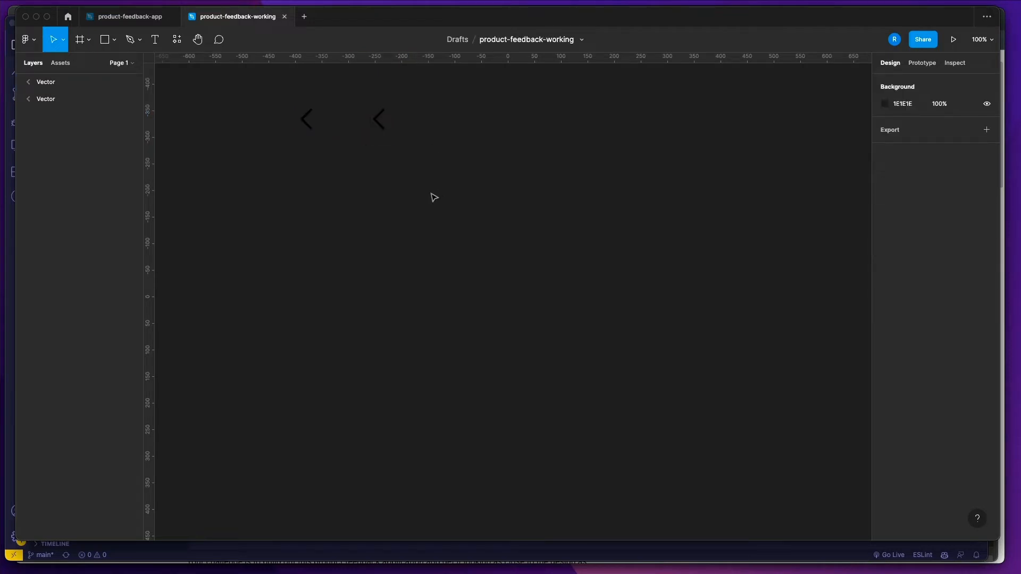
- Return to the product-feedback-app file and inspect the selection colours of the light default Go Back button
key(super+Tab)
key(super+Tab)
key(super+Tab)
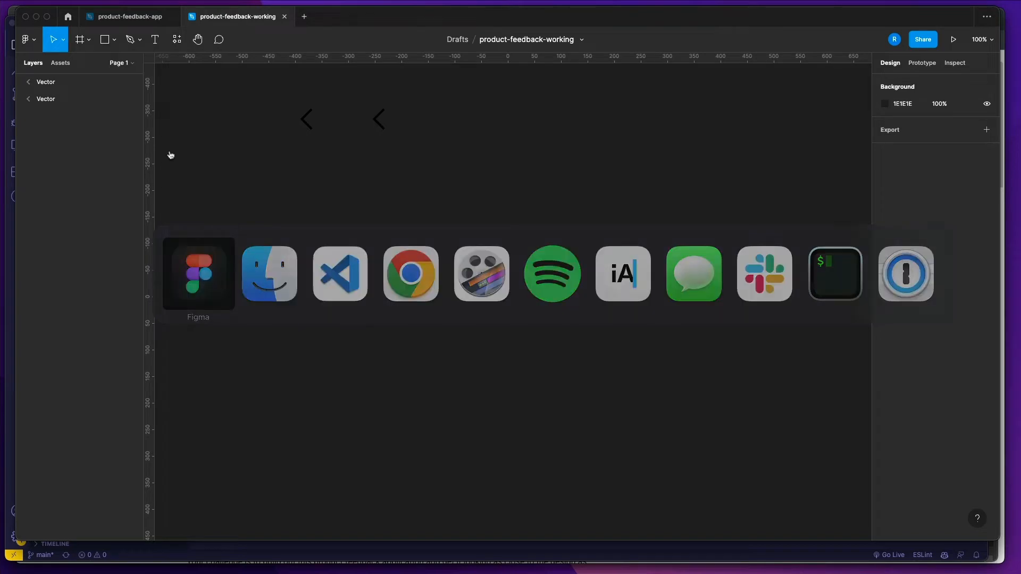
click(125, 18)
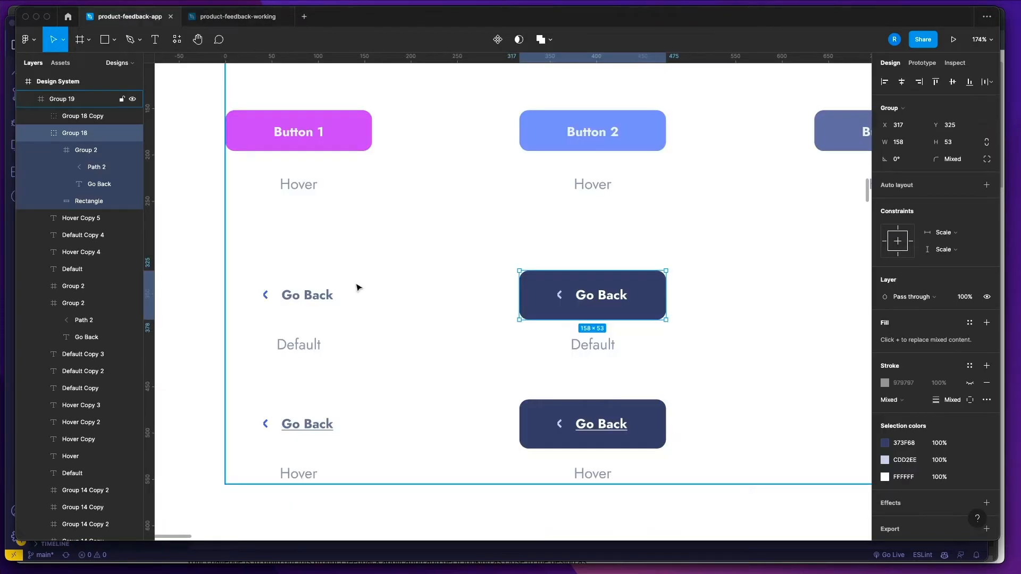
click(266, 293)
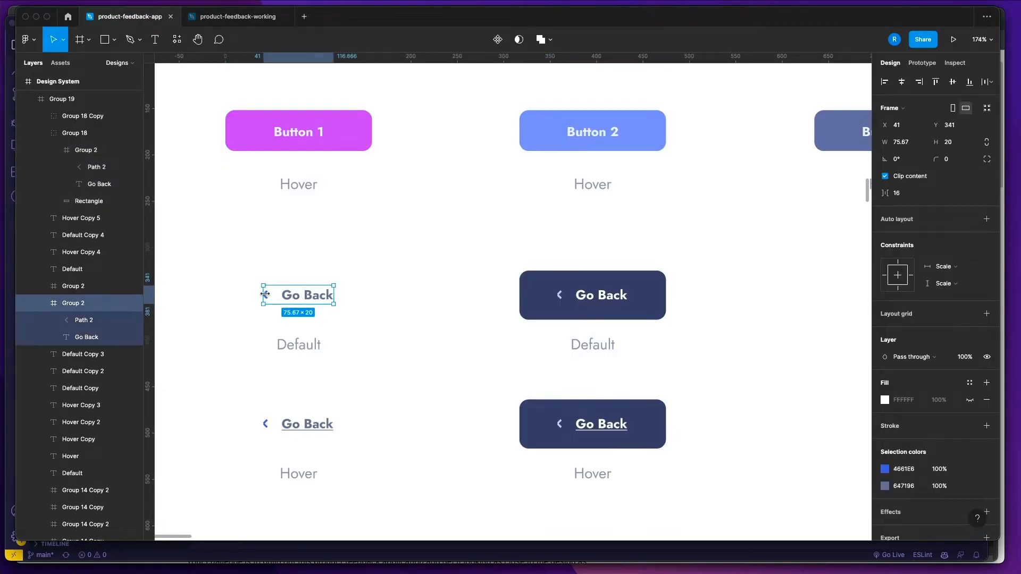
click(898, 469)
double_click(912, 471)
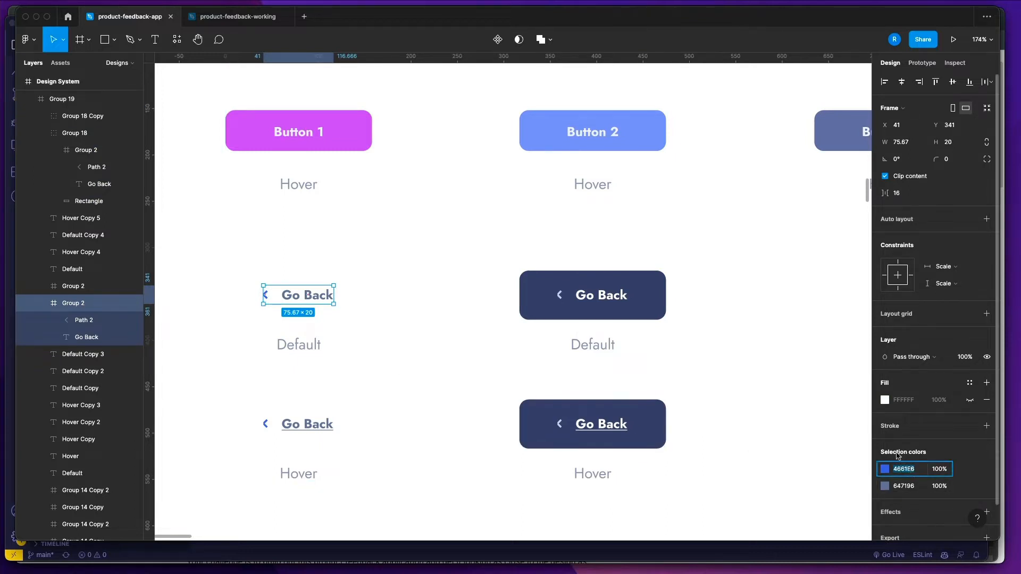
- Compare the button's colours with the Colors section swatches and inspect the #647196 swatch
scroll(776, 408, down, 3)
scroll(775, 408, up, 5)
scroll(775, 408, up, 15)
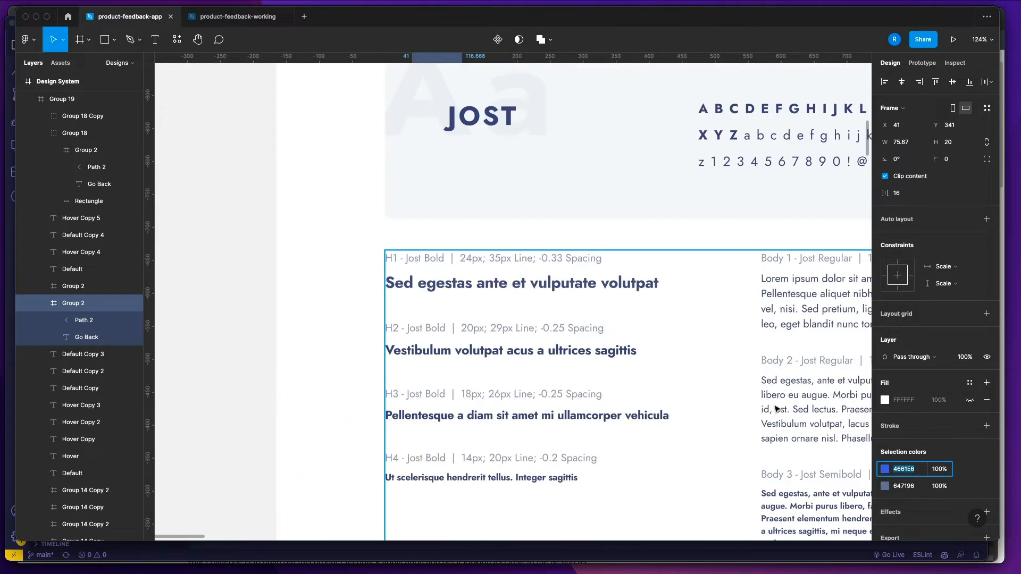
scroll(775, 408, right, 5)
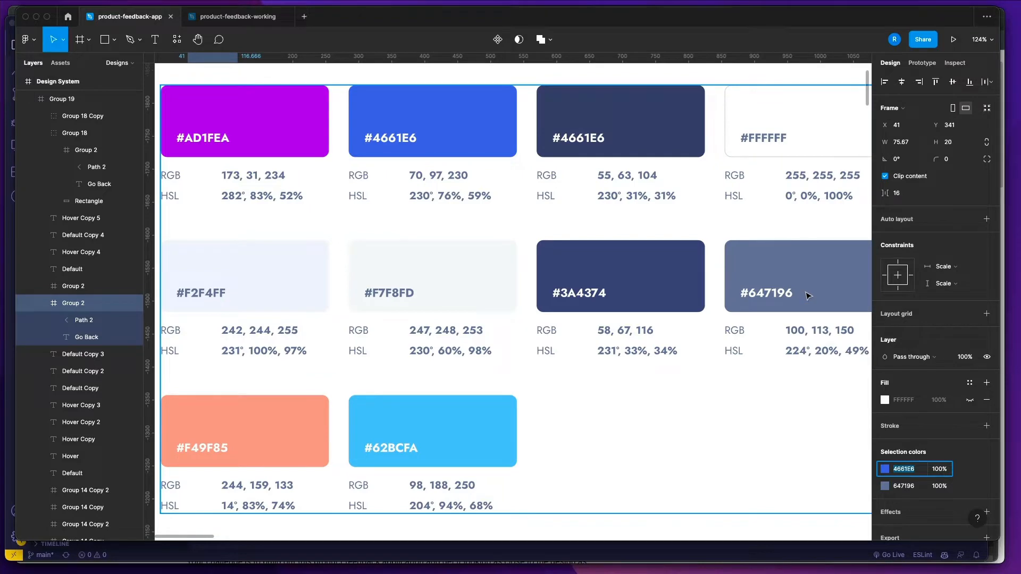
click(807, 296)
double_click(826, 266)
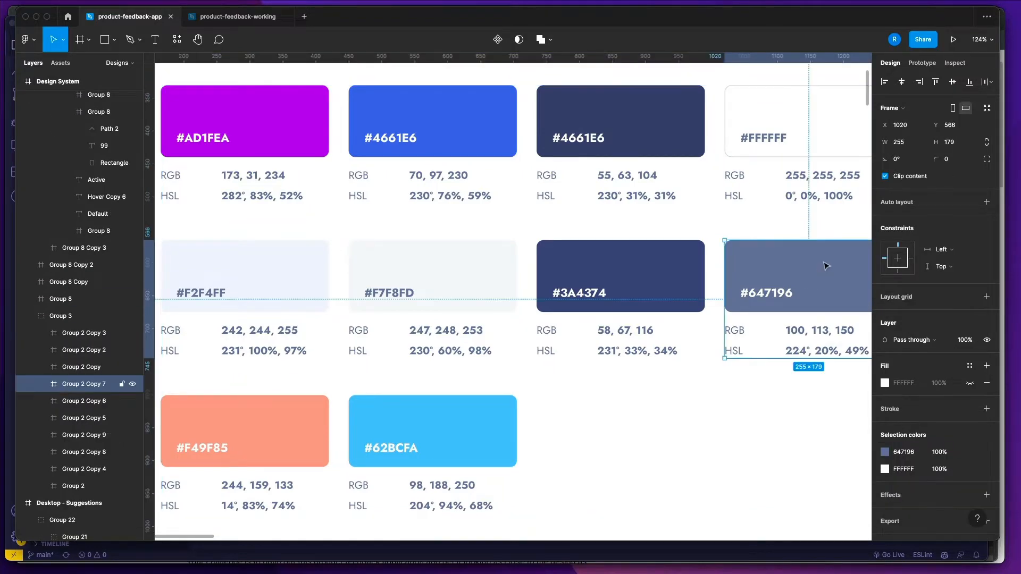
- Switch to the Webflow style guide in the browser and inspect the --clr-nuetral-400 block's background colour
key(super+Tab)
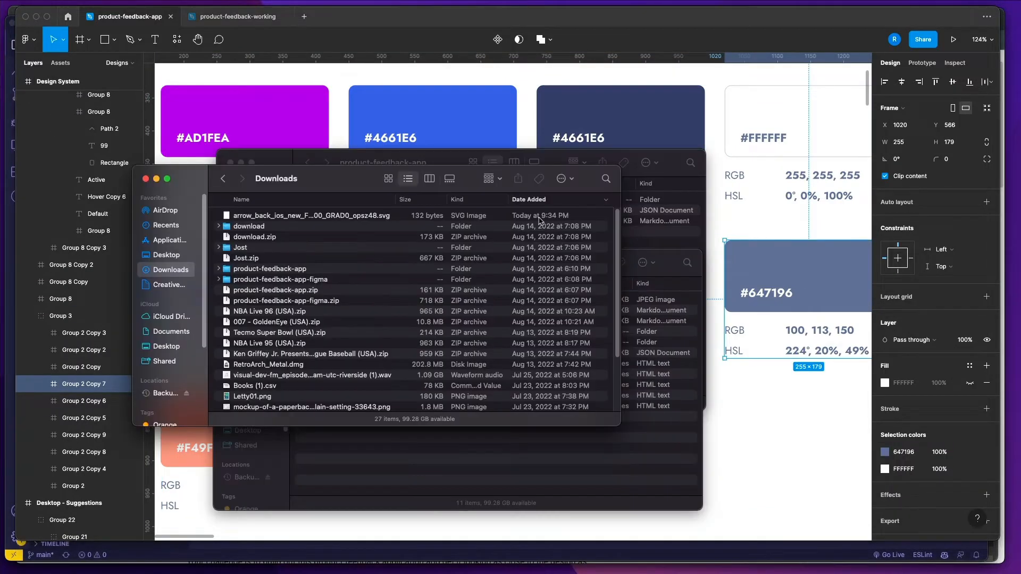
key(super+Tab)
click(405, 268)
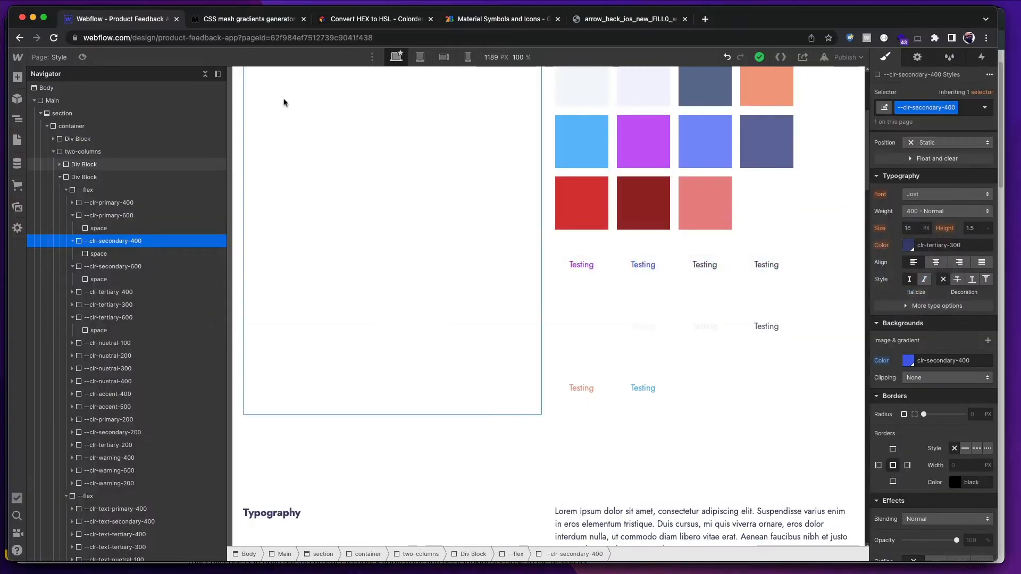
click(722, 321)
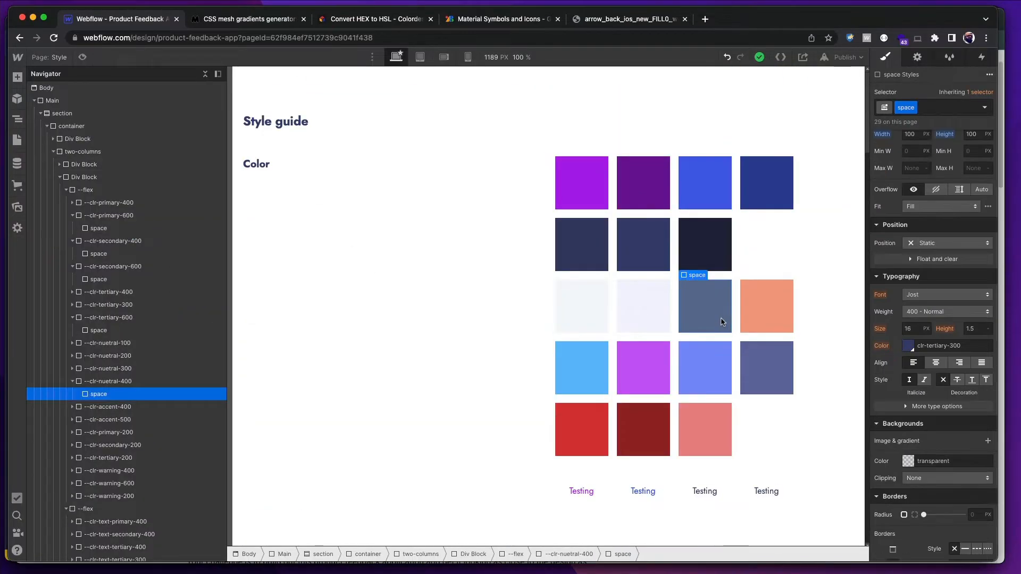
key(Up)
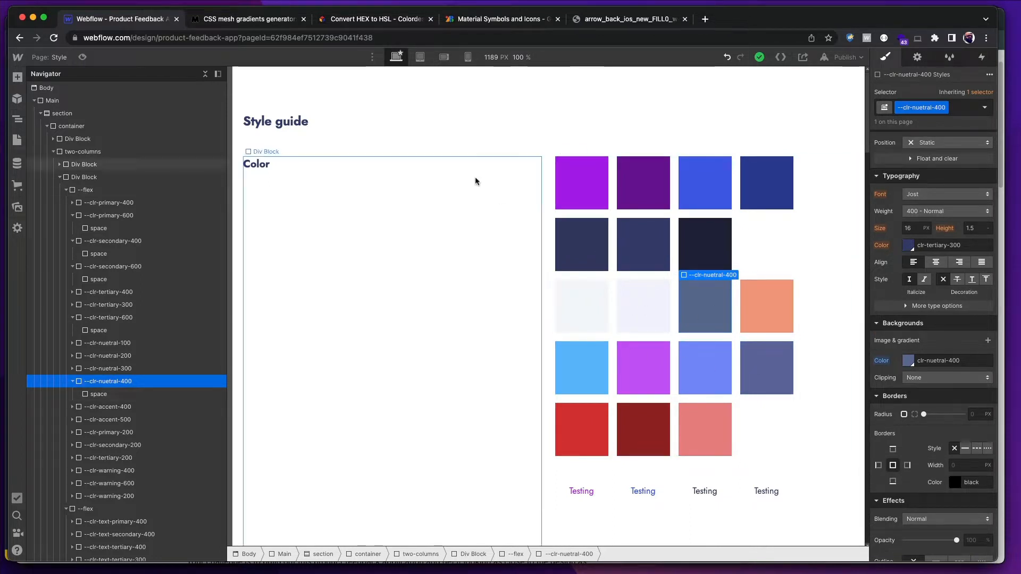
- Switch back to Figma and view the arrows in the product-feedback-working file
key(super+Tab)
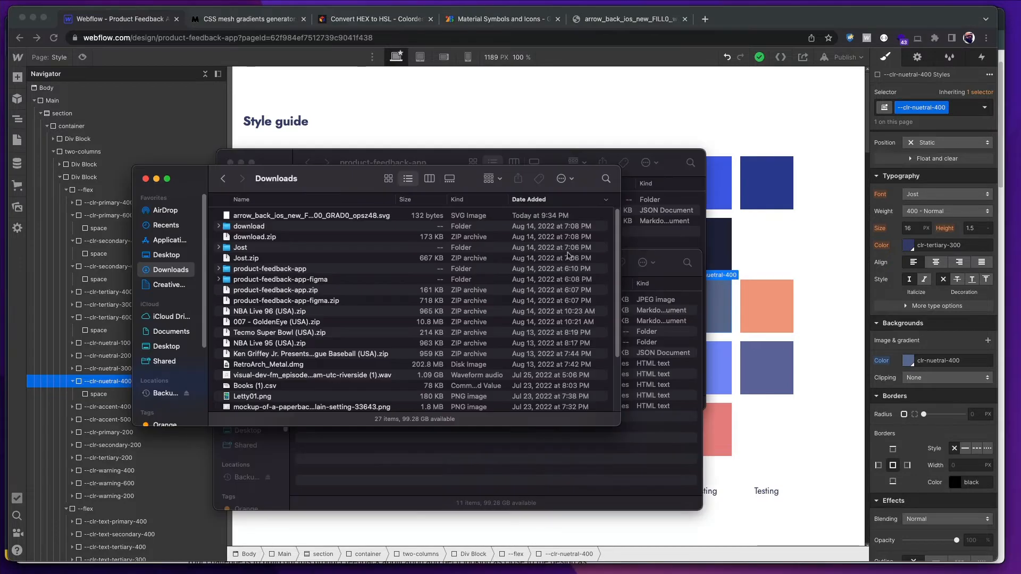
key(super+Tab)
key(super+Tab)
key(Tab)
key(Tab)
click(355, 281)
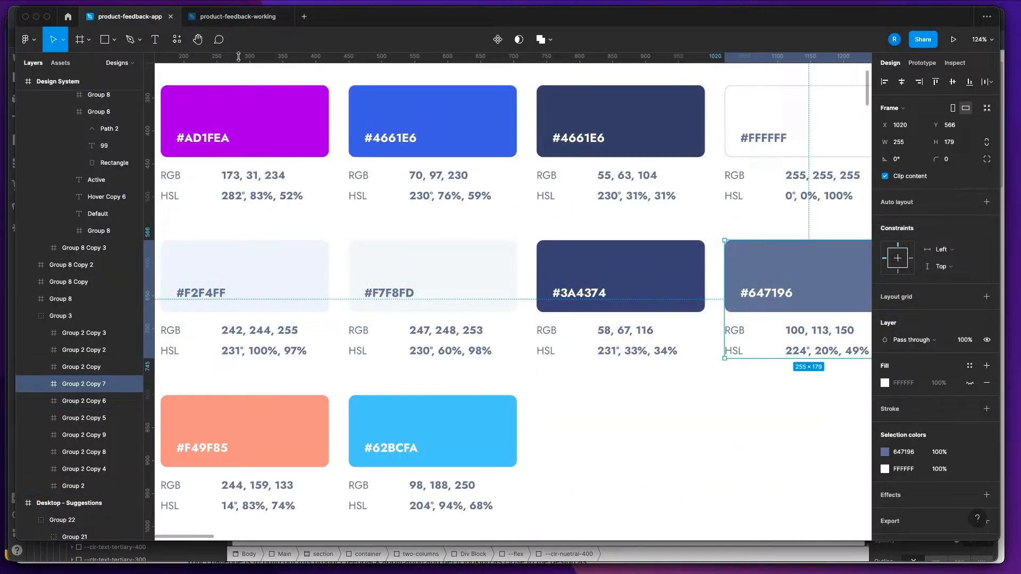
click(230, 20)
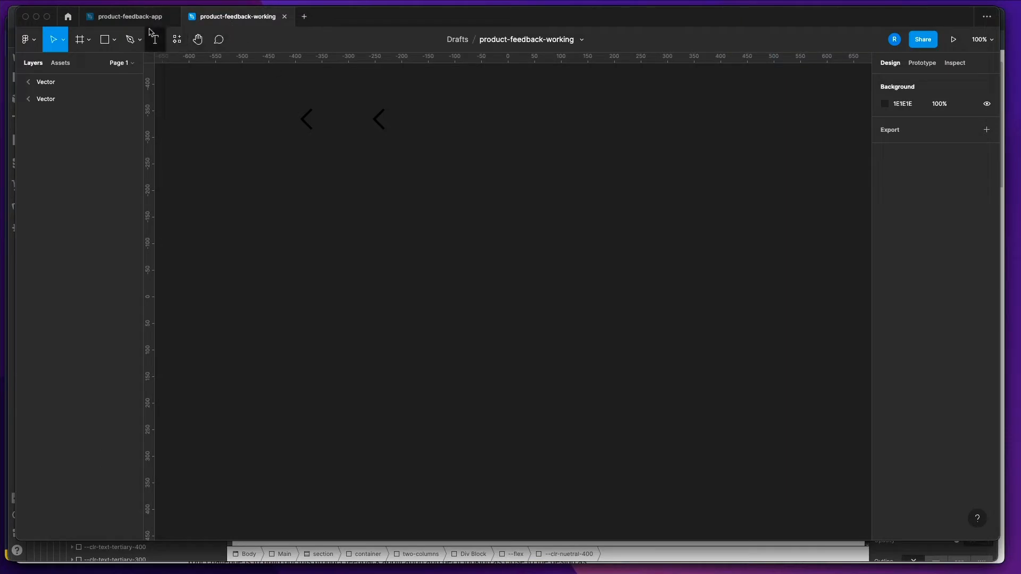
- Copy the stroke colour 4661E6 from the arrow of the light default Go Back button in the product-feedback-app file
click(129, 16)
scroll(361, 249, down, 5)
scroll(359, 247, down, 10)
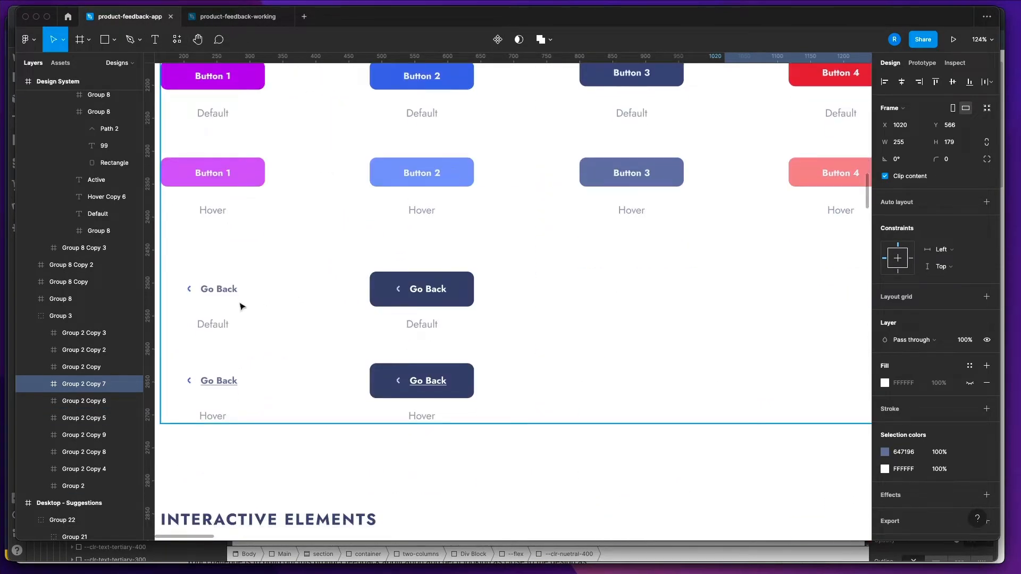
scroll(240, 306, left, 3)
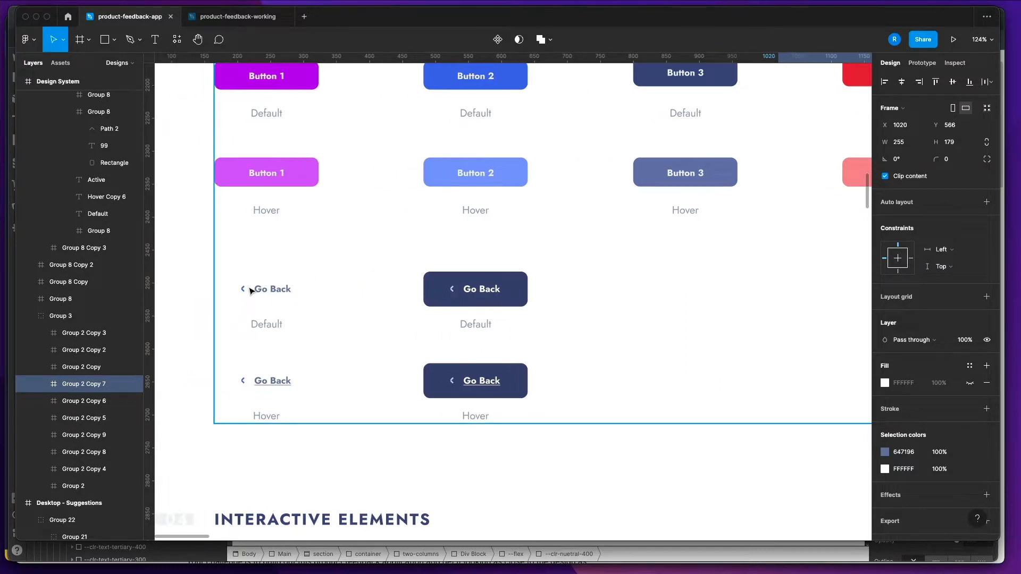
click(242, 293)
double_click(242, 291)
double_click(243, 290)
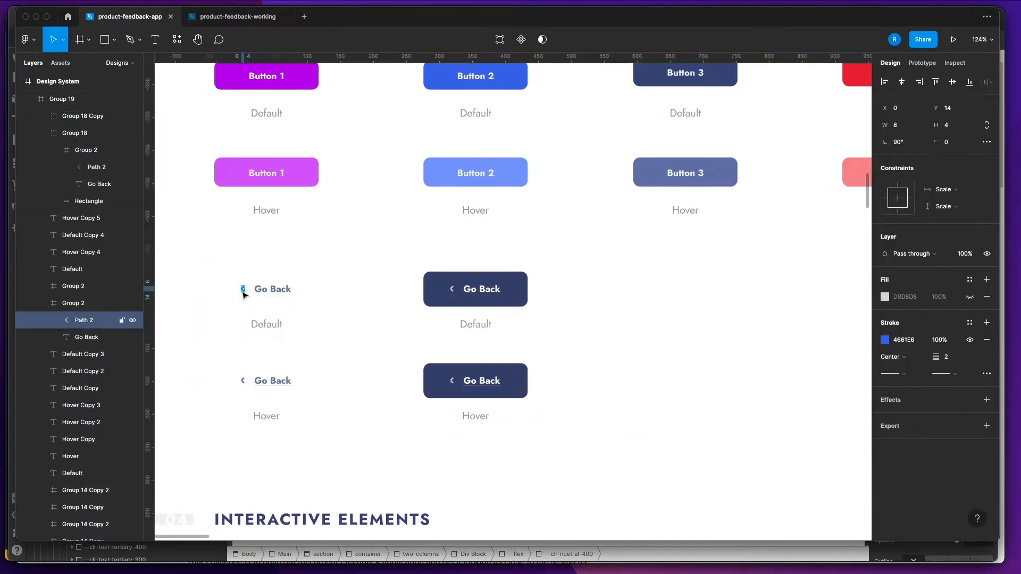
scroll(243, 290, up, 10)
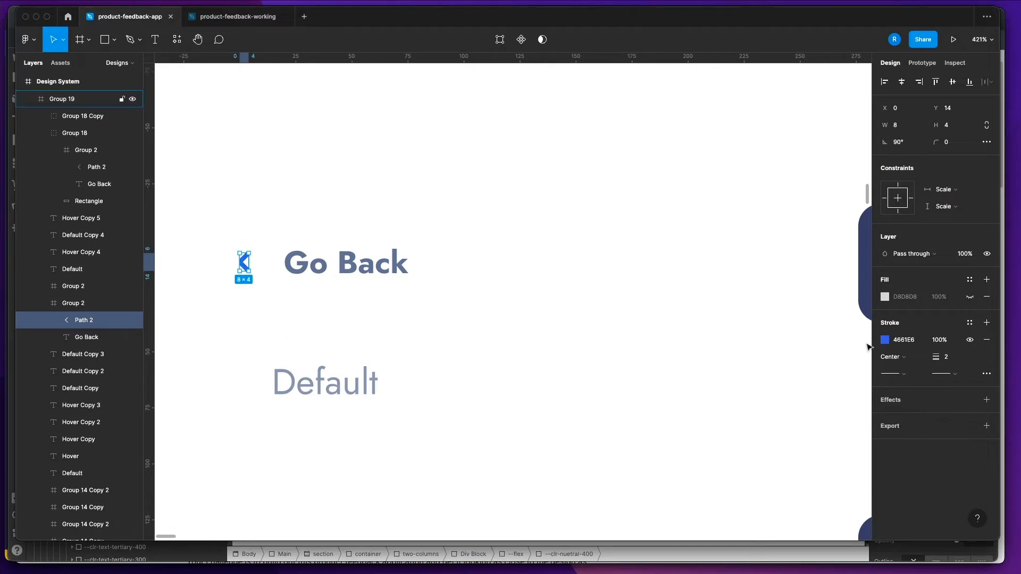
click(896, 342)
key(super+c)
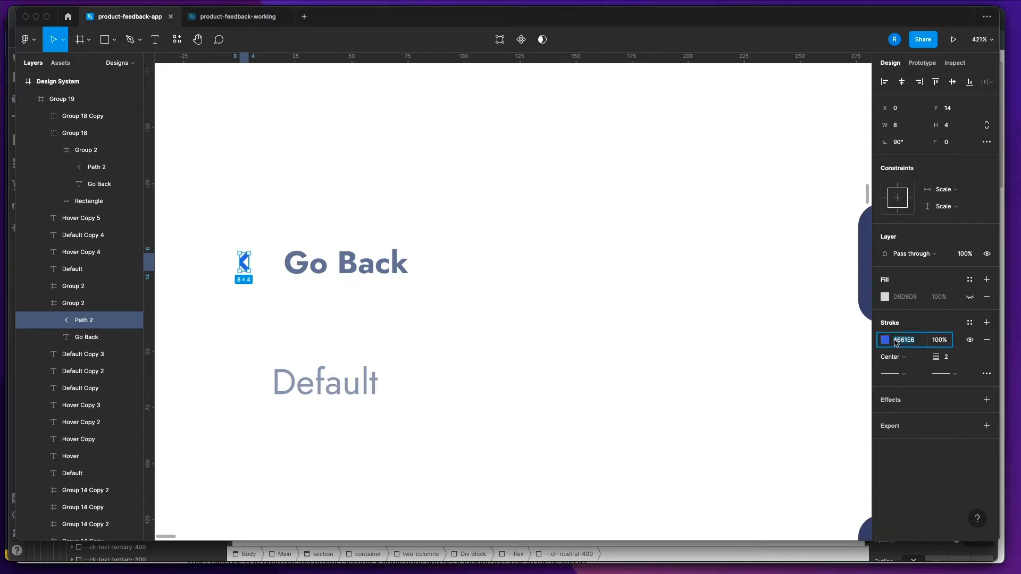
- Set the fill of the original arrow in the product-feedback-working file to 4661E6, leaving its duplicate alone
key(super+Tab)
key(super+Tab)
click(235, 23)
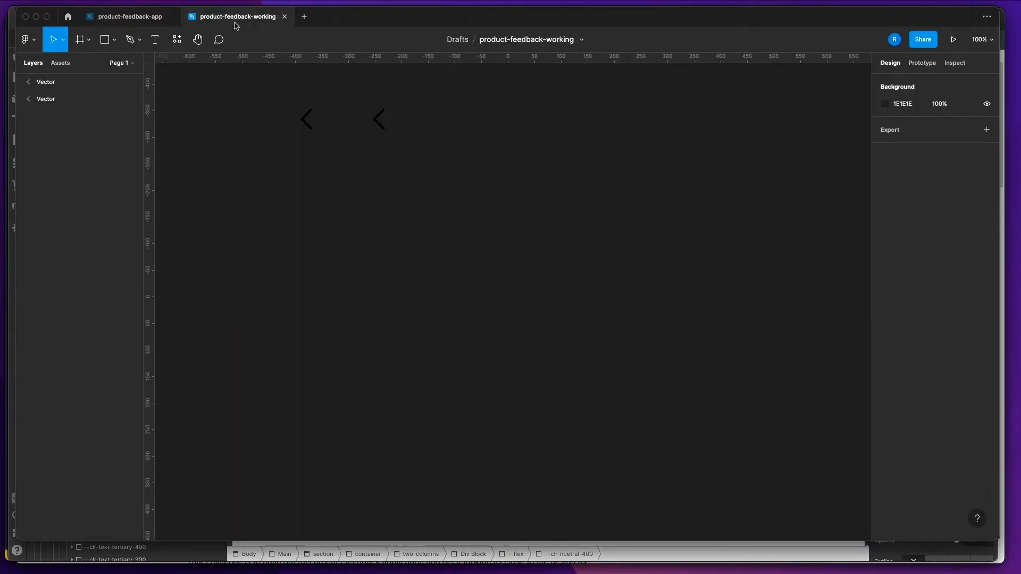
click(380, 125)
click(311, 126)
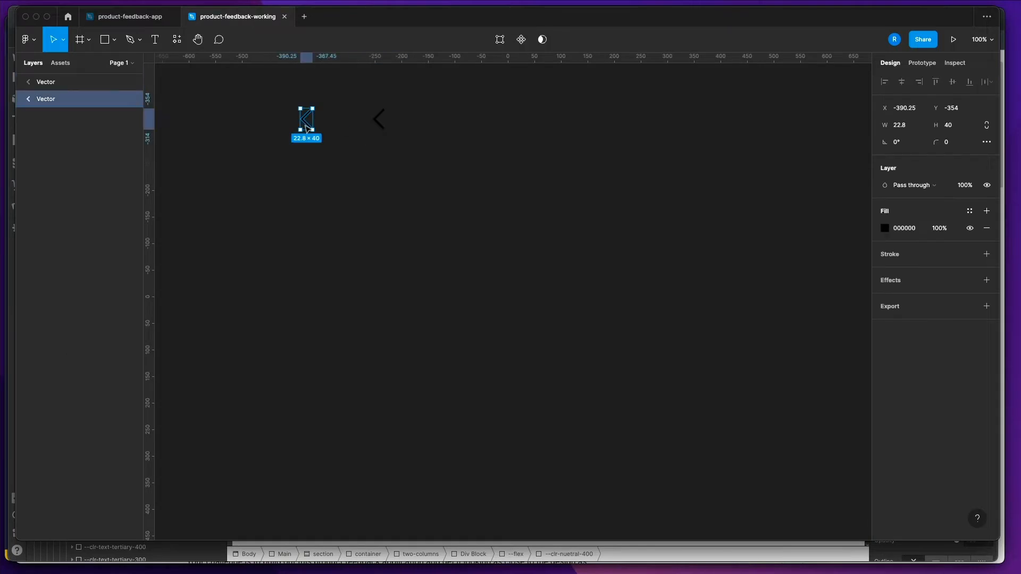
click(904, 228)
key(super+v)
key(Return)
click(578, 224)
- Review the Webflow style guide in the browser and return to the product-feedback-working file in Figma
key(super+Tab)
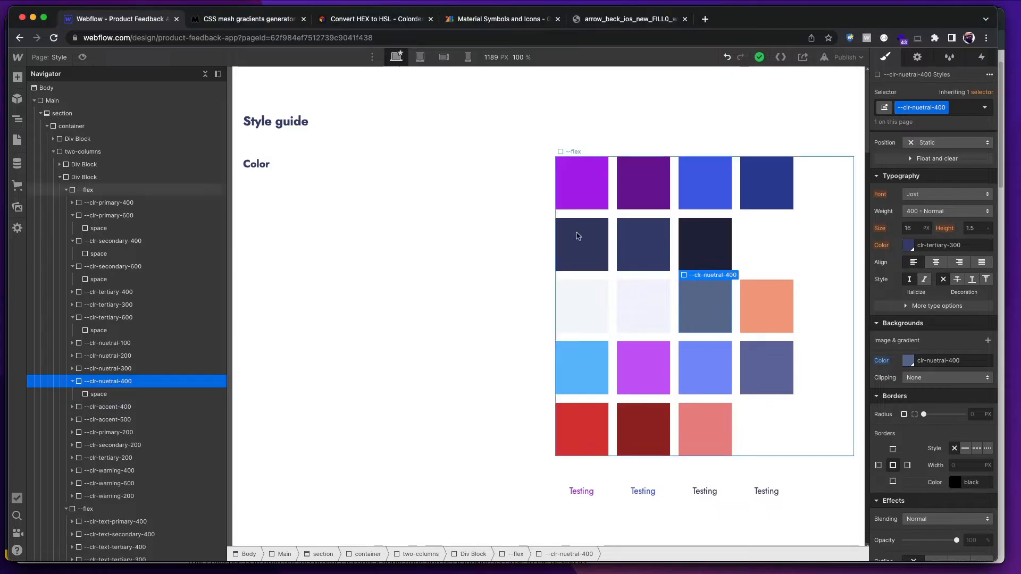
scroll(467, 319, down, 10)
key(super+Tab)
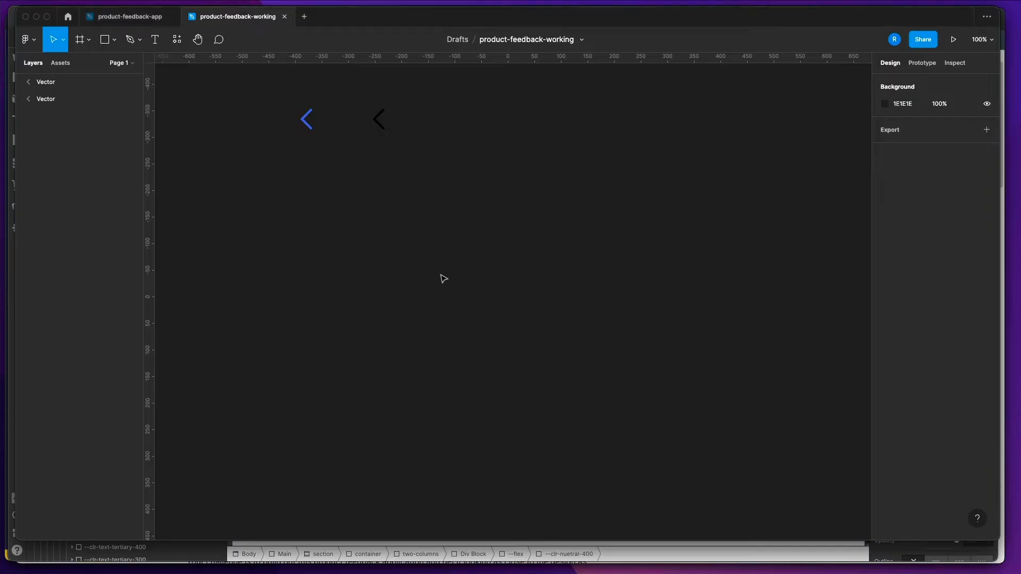
- Copy the stroke colour CDD2EE from the arrow of the dark default Go Back button in the product-feedback-app file
click(158, 19)
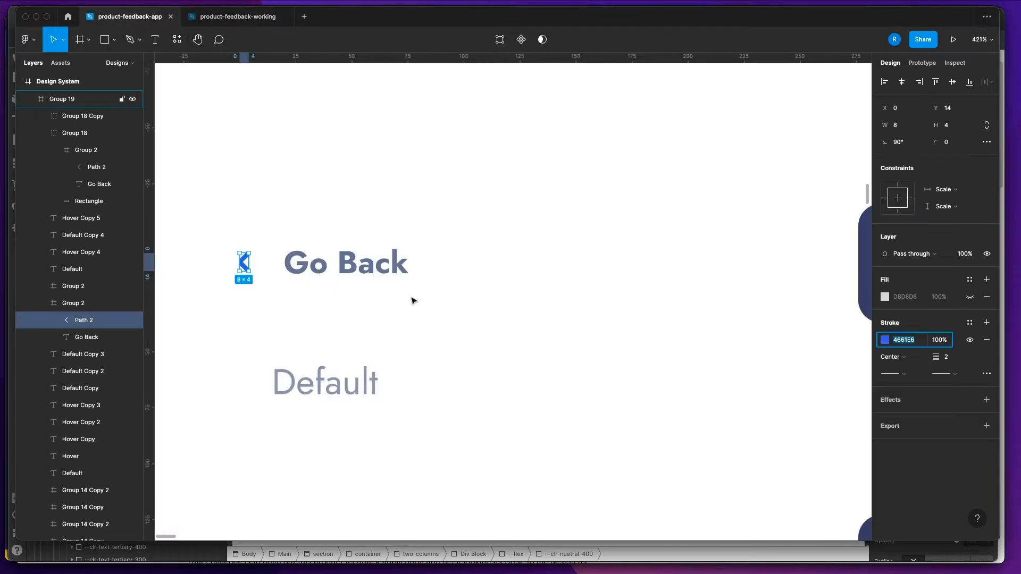
scroll(415, 297, up, 5)
scroll(415, 296, right, 5)
click(518, 273)
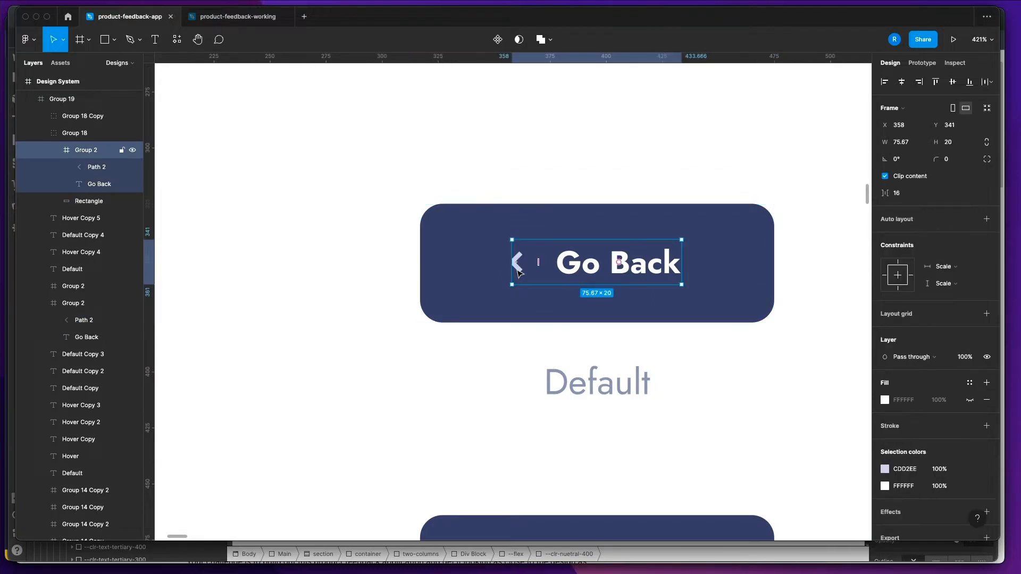
double_click(519, 273)
click(888, 292)
key(ctrl+c)
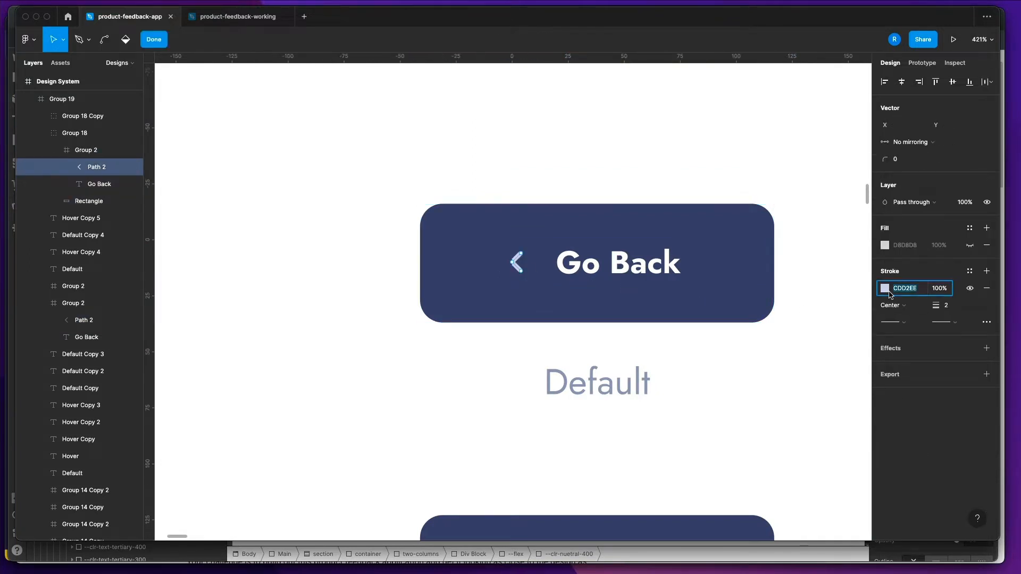
- Set the fill of the black duplicate arrow in the product-feedback-working file to CDD2EE
click(217, 15)
click(378, 122)
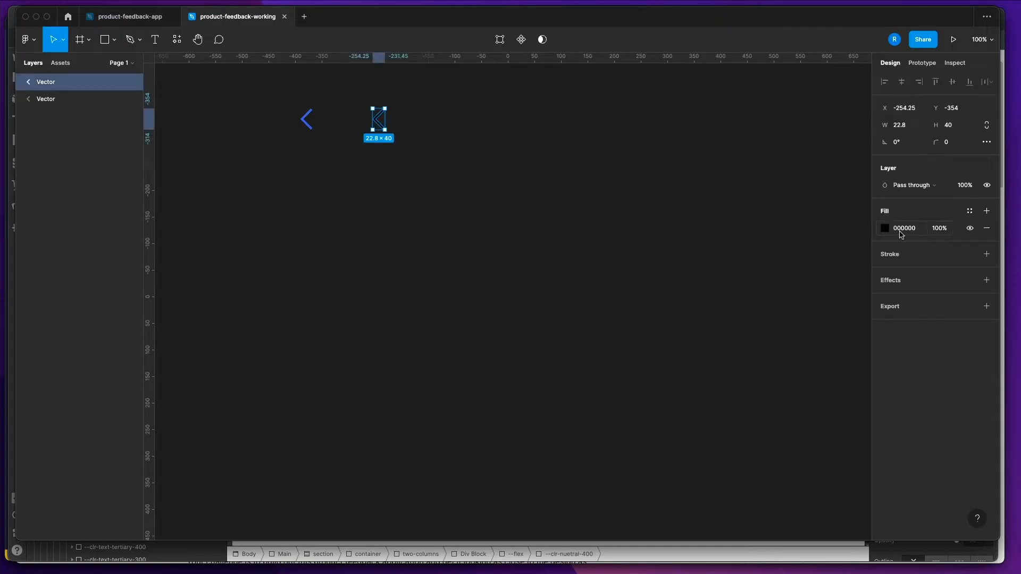
click(901, 232)
key(ctrl+v)
key(Return)
click(415, 146)
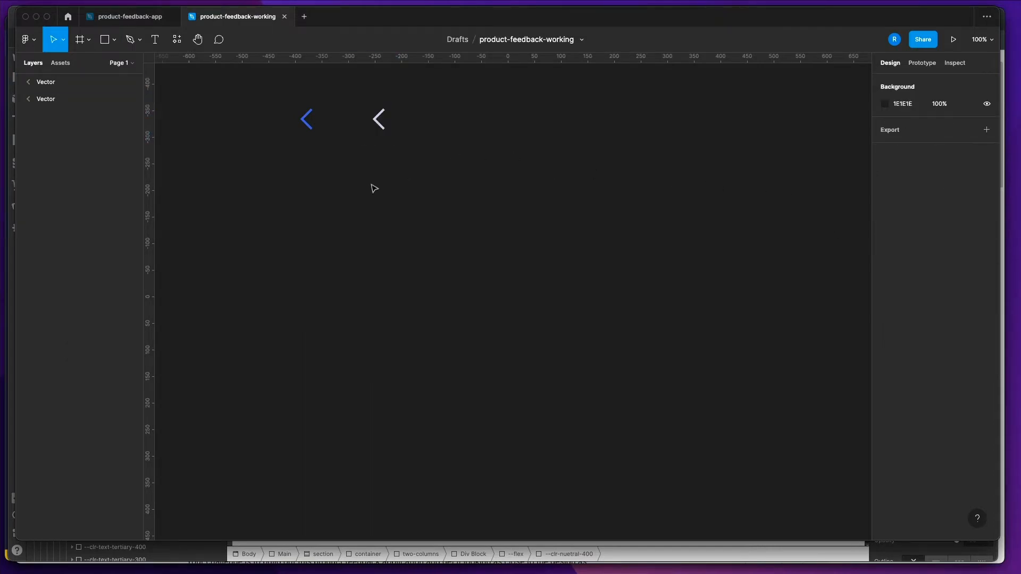
- Wrap the blue arrow vector in its own frame
scroll(318, 158, up, 5)
scroll(387, 198, up, 3)
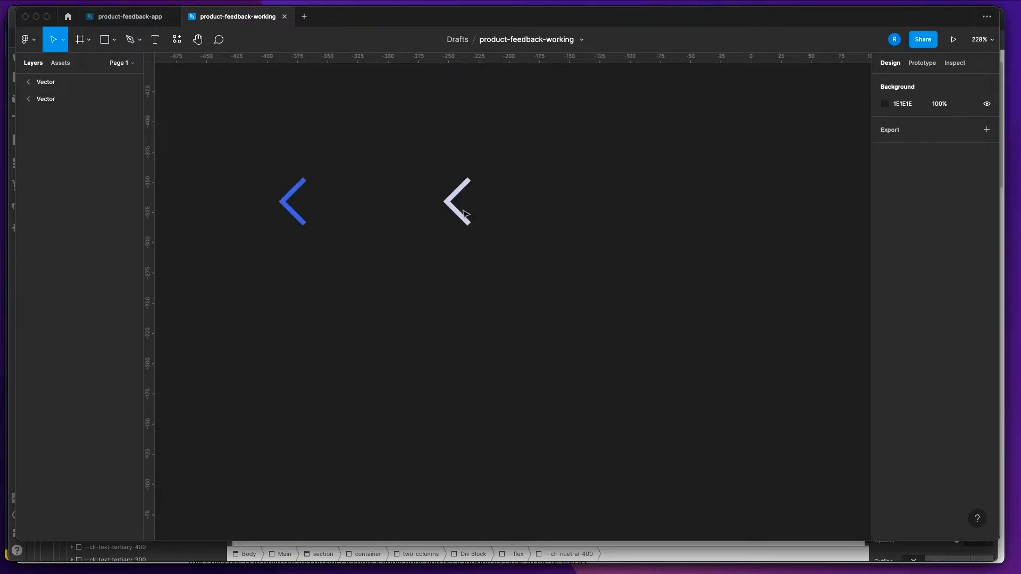
click(464, 220)
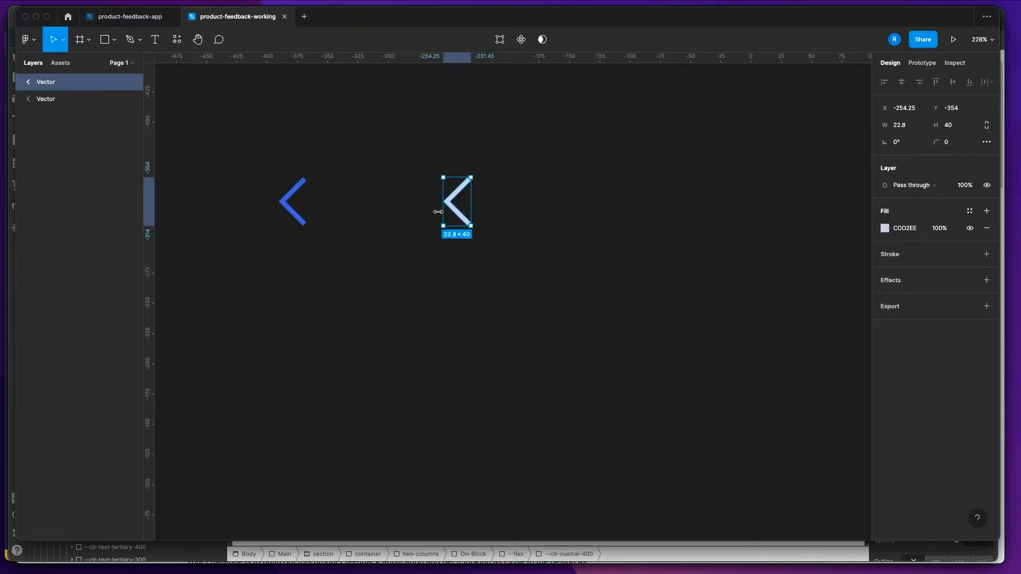
click(287, 215)
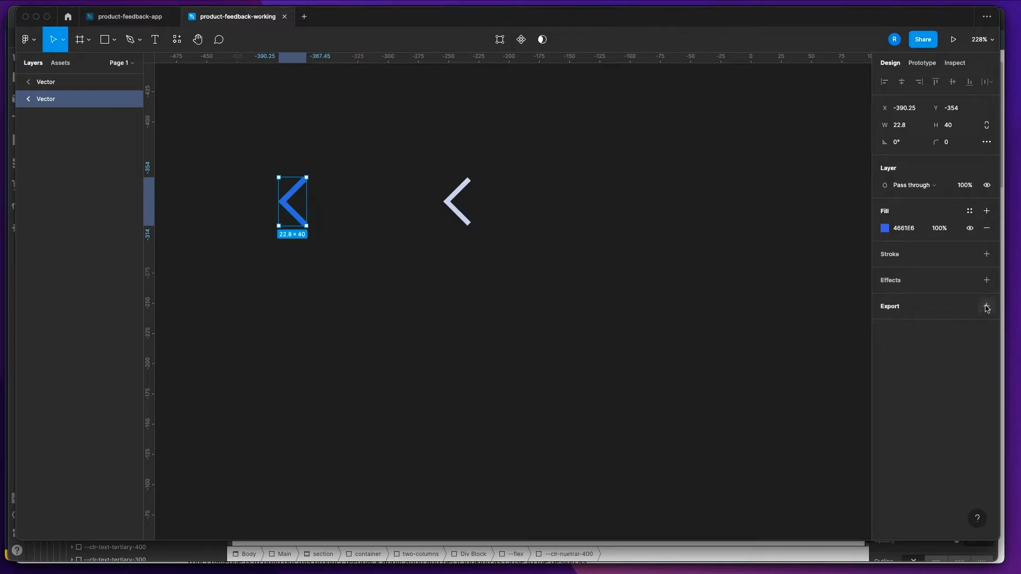
key(super+alt+g)
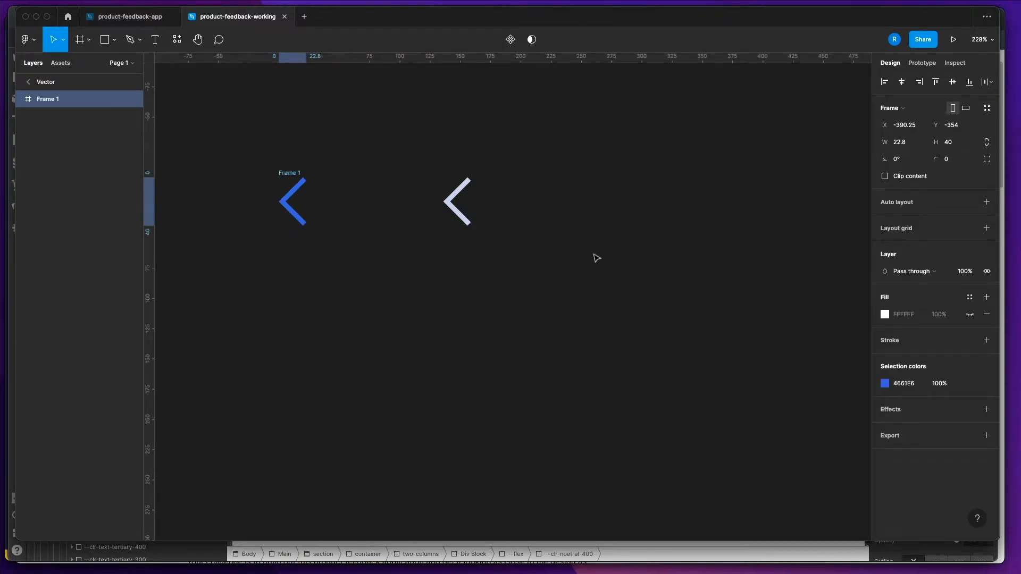
- Rename the blue arrow's frame to back-arrow-svg-secondary-400
double_click(44, 100)
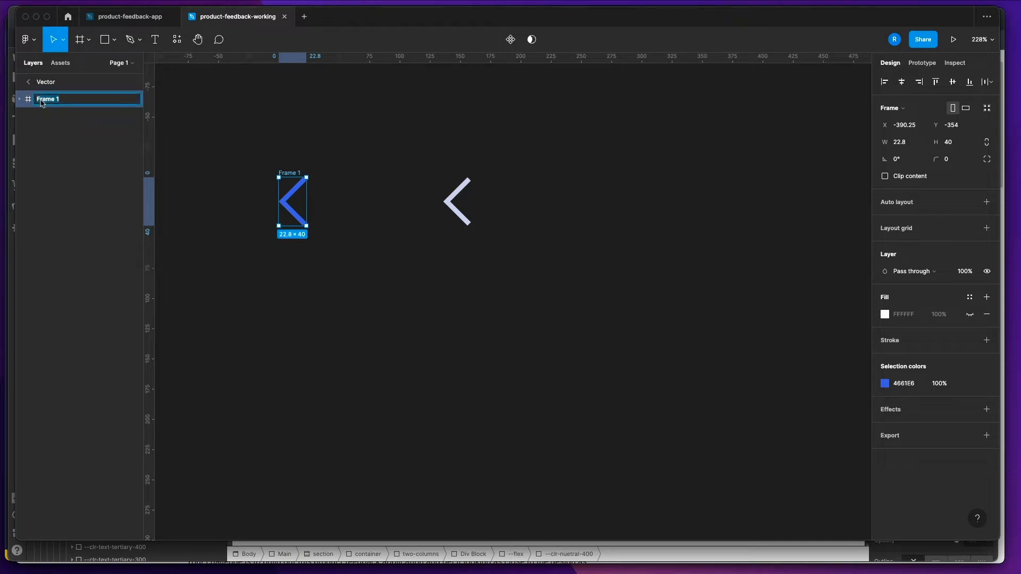
text(svg-secondary-400)
key(alt+shift+Left)
key(Left)
text(back-arrow-)
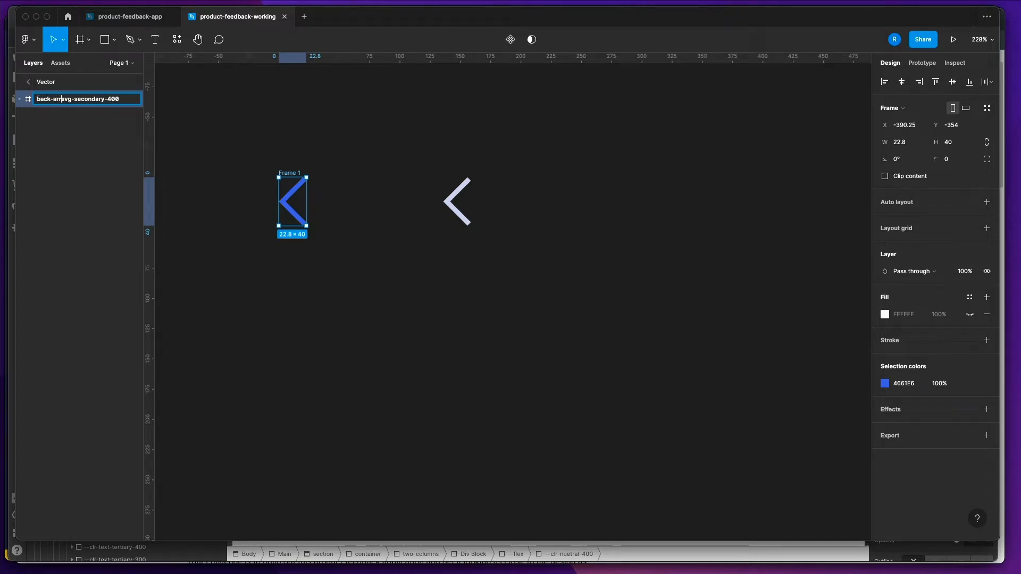
key(Return)
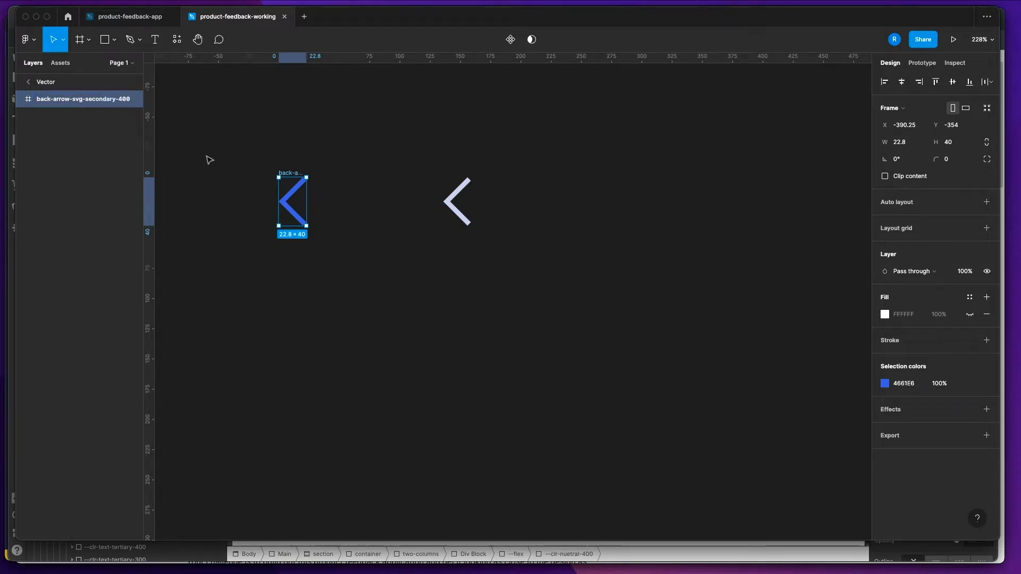
- Add an export setting in SVG format to the light CDD2EE arrow vector
click(453, 208)
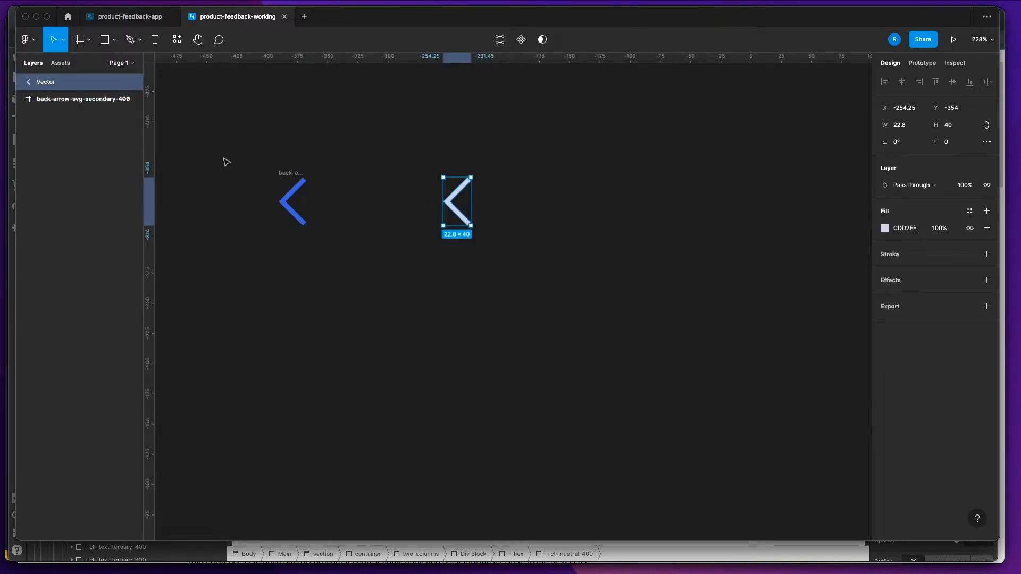
click(985, 307)
click(963, 328)
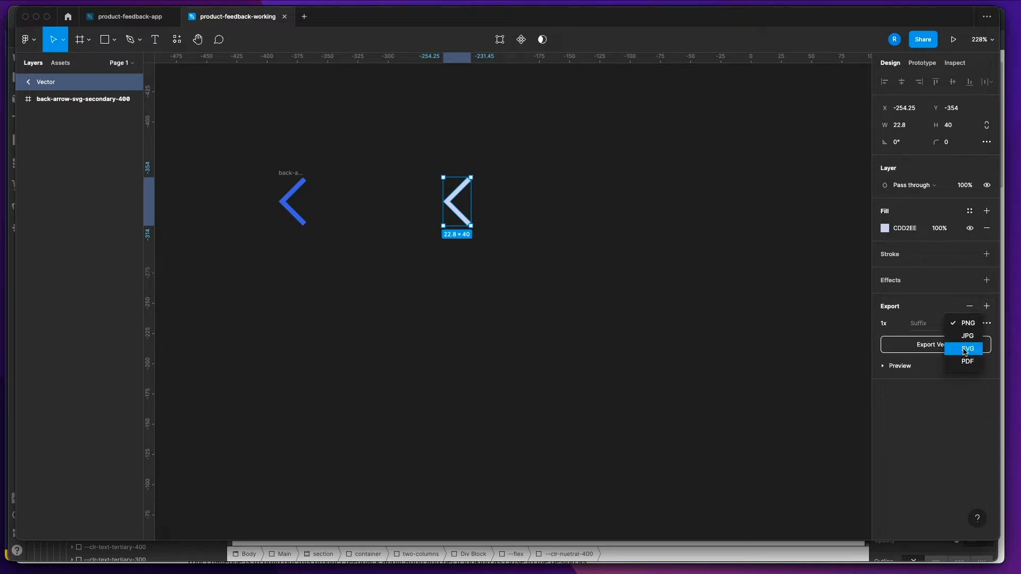
click(965, 348)
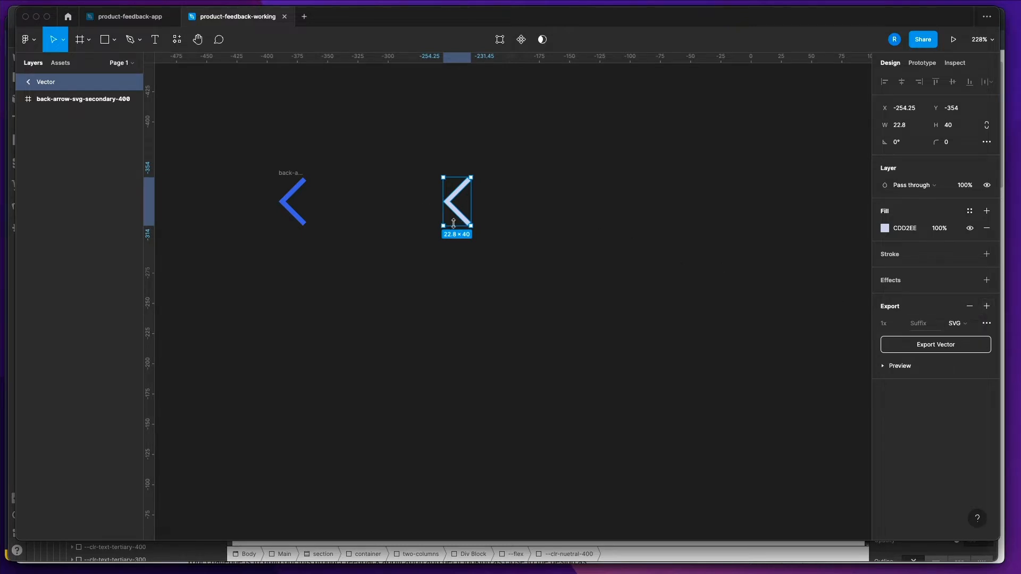
- Wrap the light arrow vector in a frame and name the frame back-arrow-svg-nuetral
key(super+alt+g)
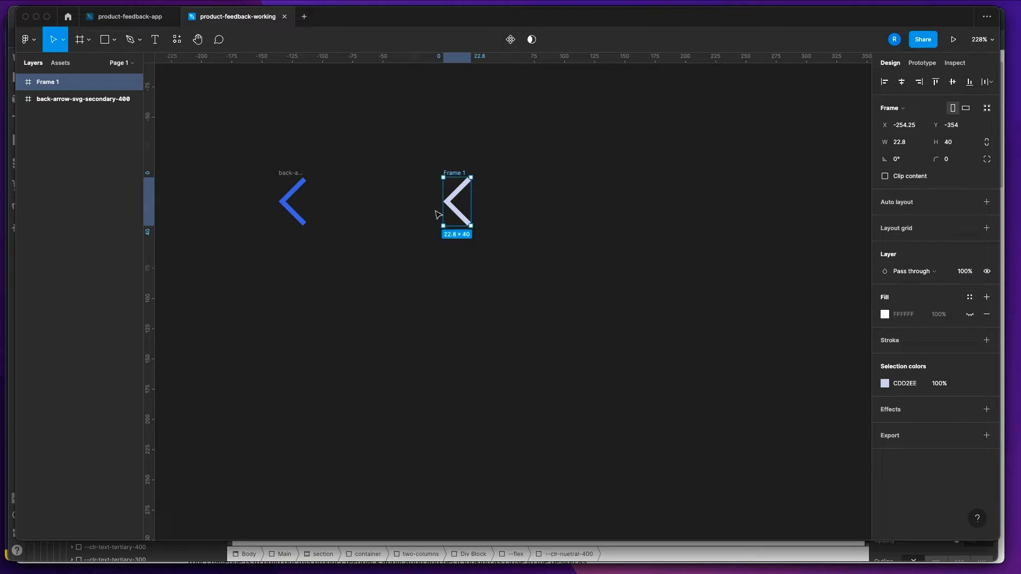
double_click(58, 84)
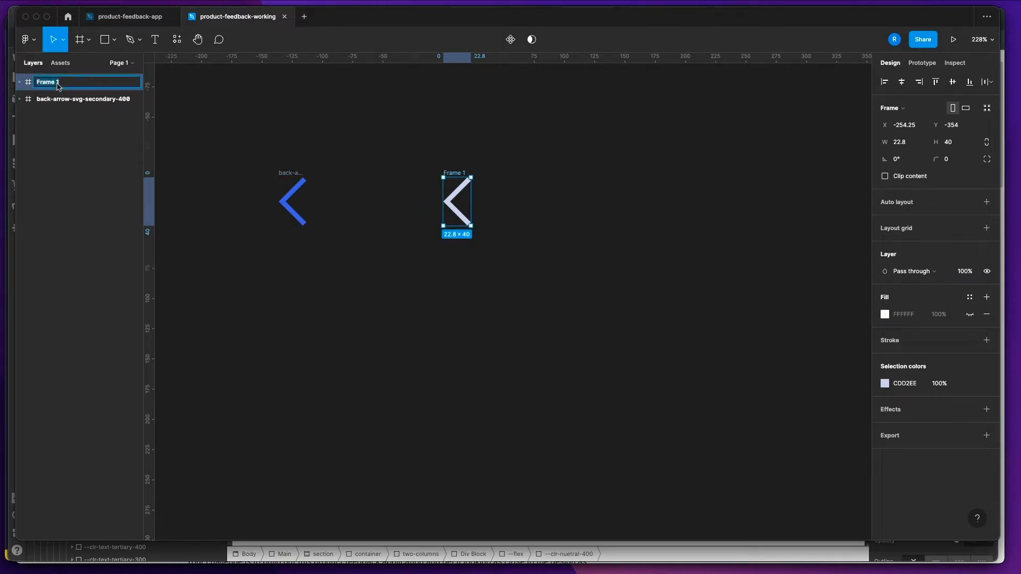
text(back-aw)
key(BackSpace)
text(rrow-svg-nuetral)
key(Return)
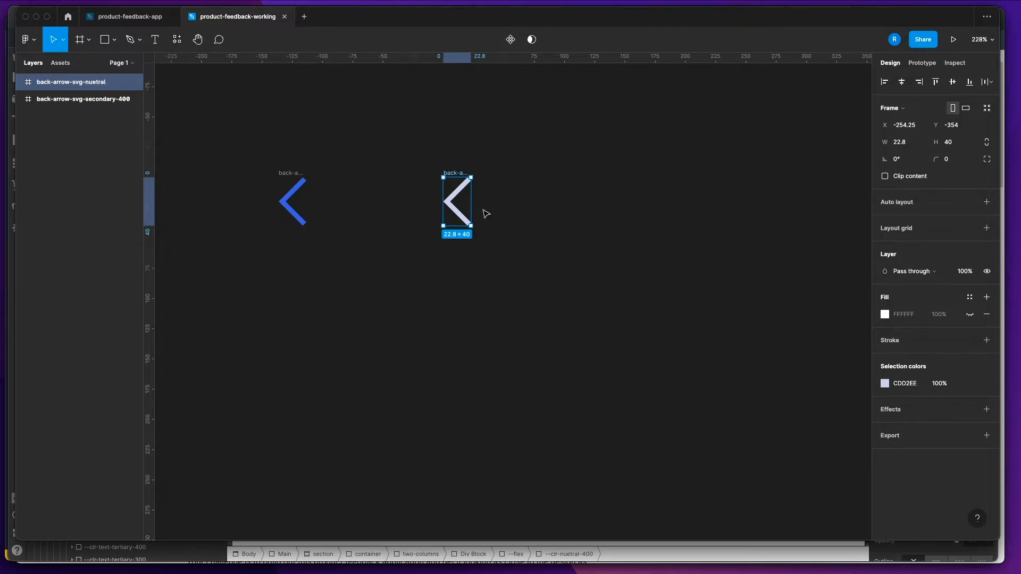
- Export the back-arrow-svg-nuetral frame as an SVG file to the iCloud Desktop folder
click(986, 436)
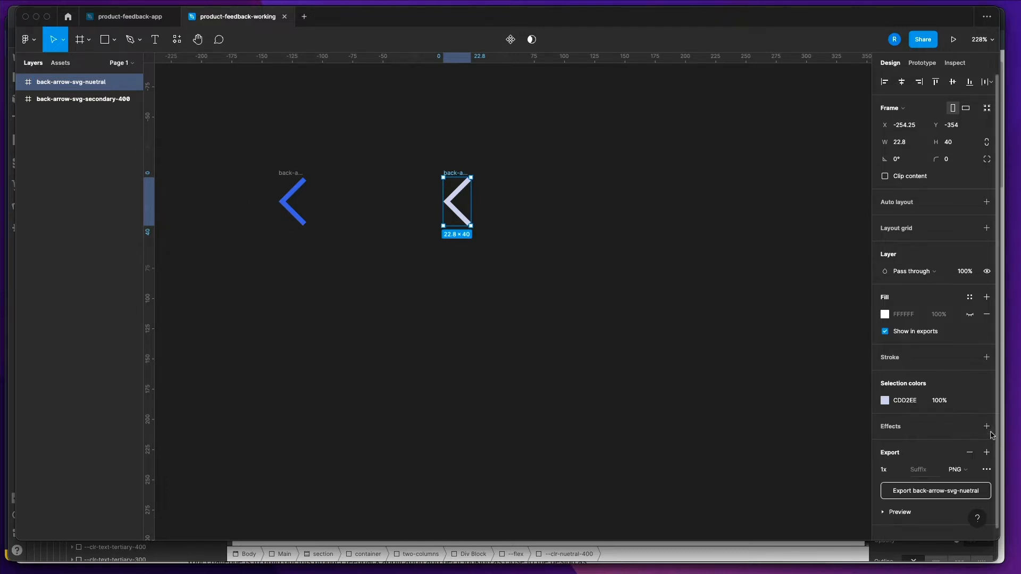
click(972, 469)
click(968, 491)
click(955, 493)
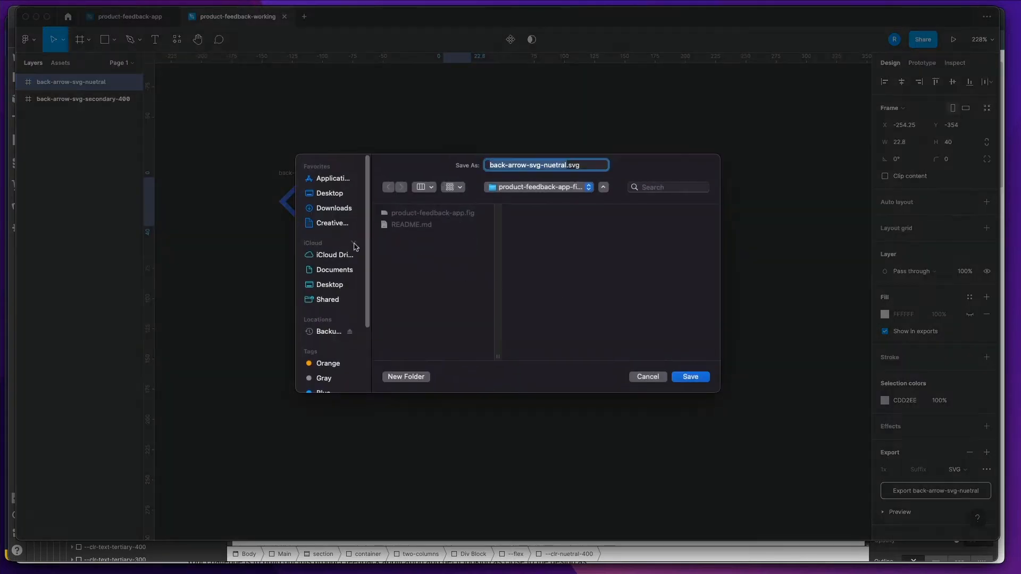
click(329, 284)
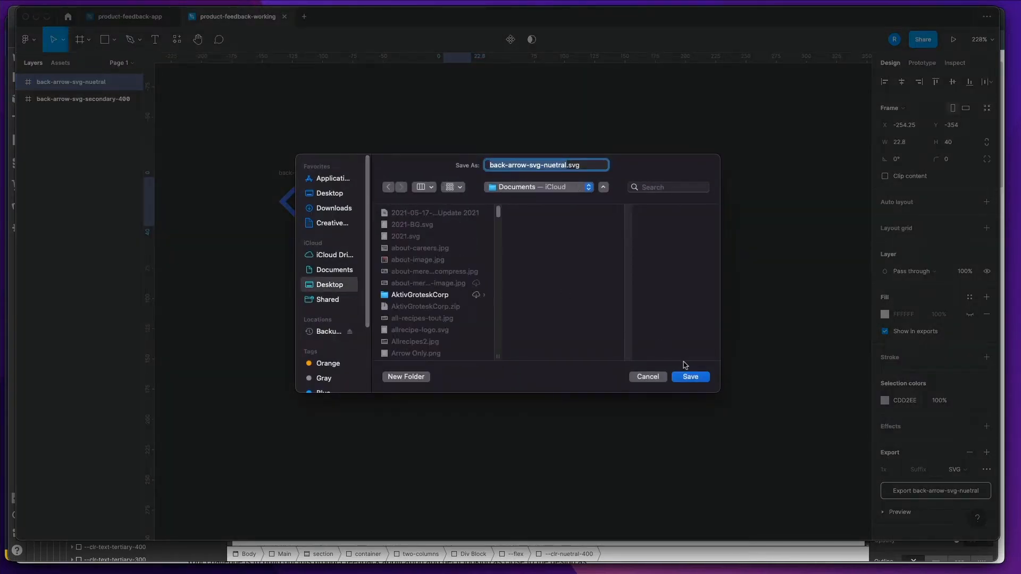
click(690, 376)
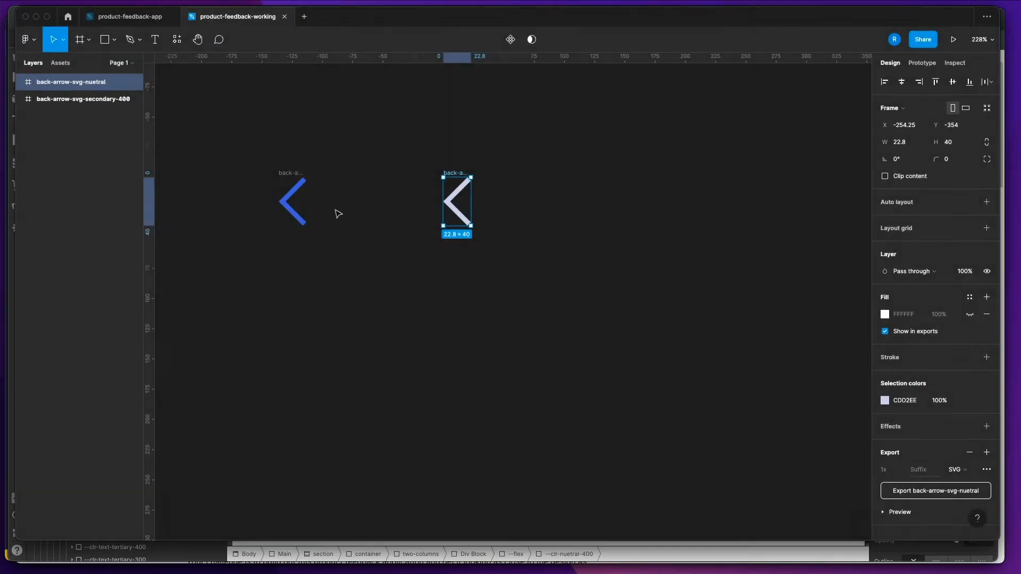
- Export the back-arrow-svg-secondary-400 frame as an SVG file to the same Desktop folder
click(104, 100)
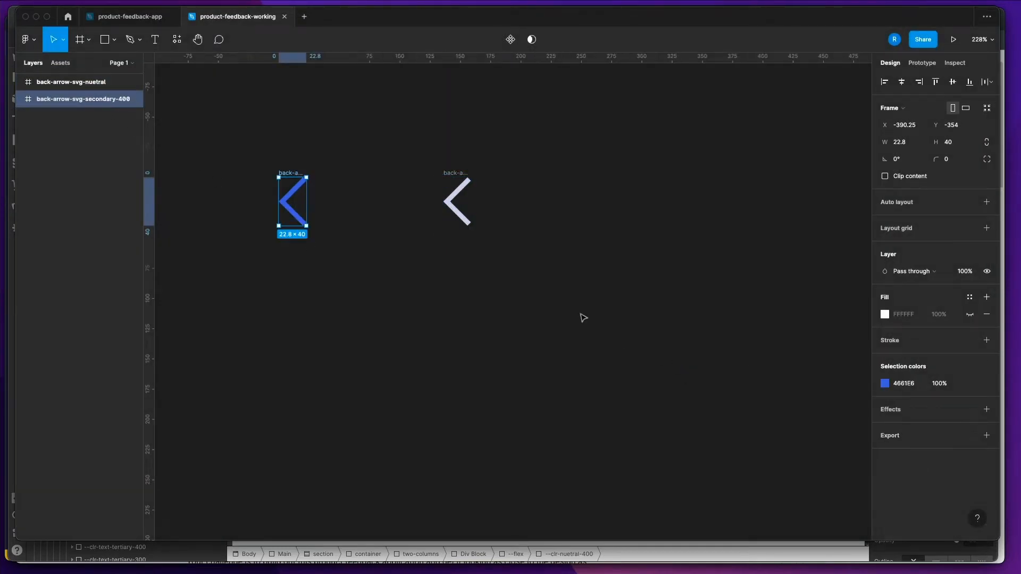
click(987, 436)
click(967, 469)
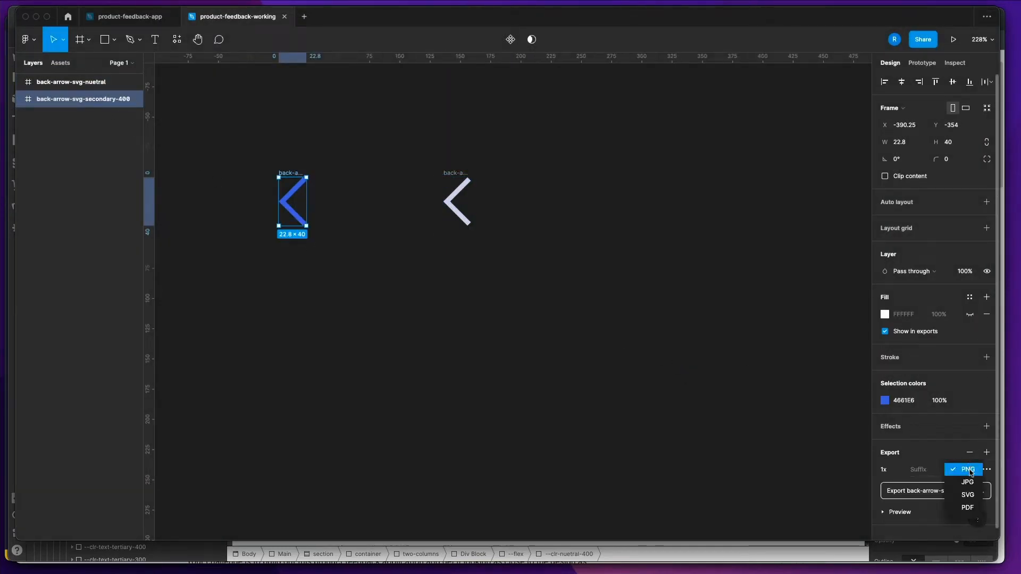
click(968, 495)
click(967, 492)
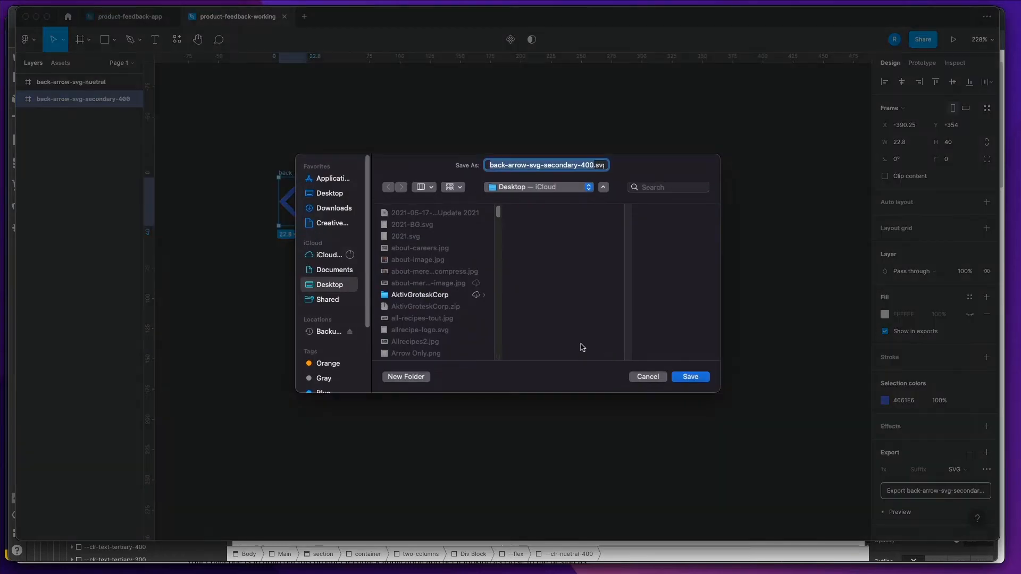
click(684, 378)
- Switch to Webflow in Chrome and upload back-arrow-svg-secondary-400.svg and back-arrow-svg-nuetral.svg from the Desktop in Finder to the project's assets
key(super+Tab)
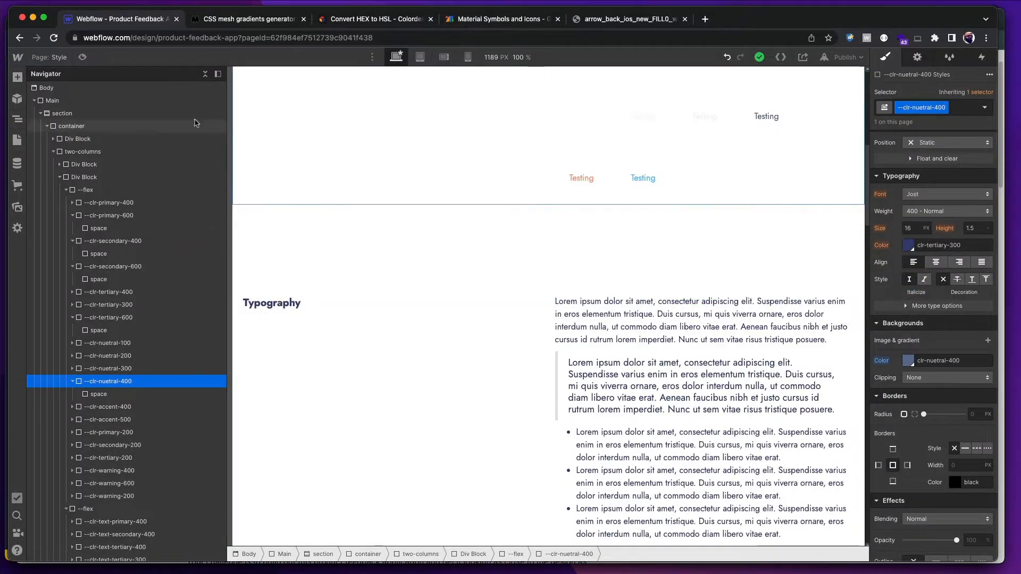
click(17, 207)
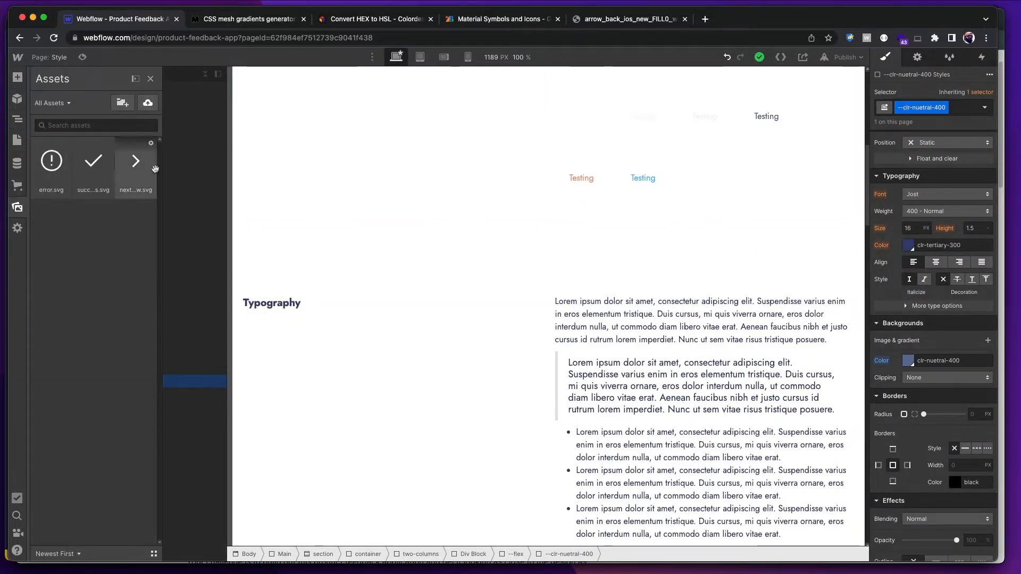
key(super+Tab)
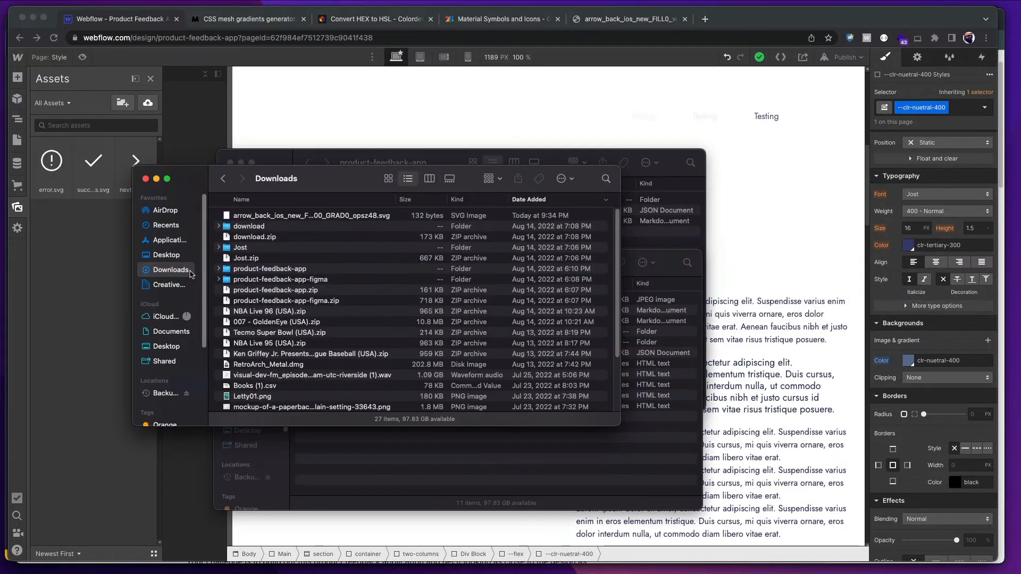
click(167, 256)
click(254, 230)
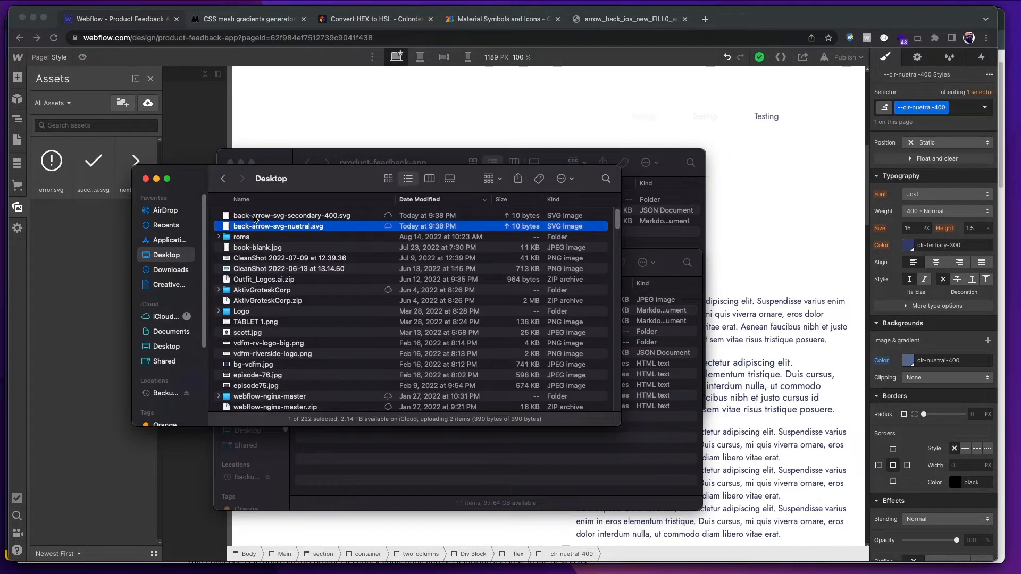
shift+click(258, 218)
drag(257, 218, 98, 253)
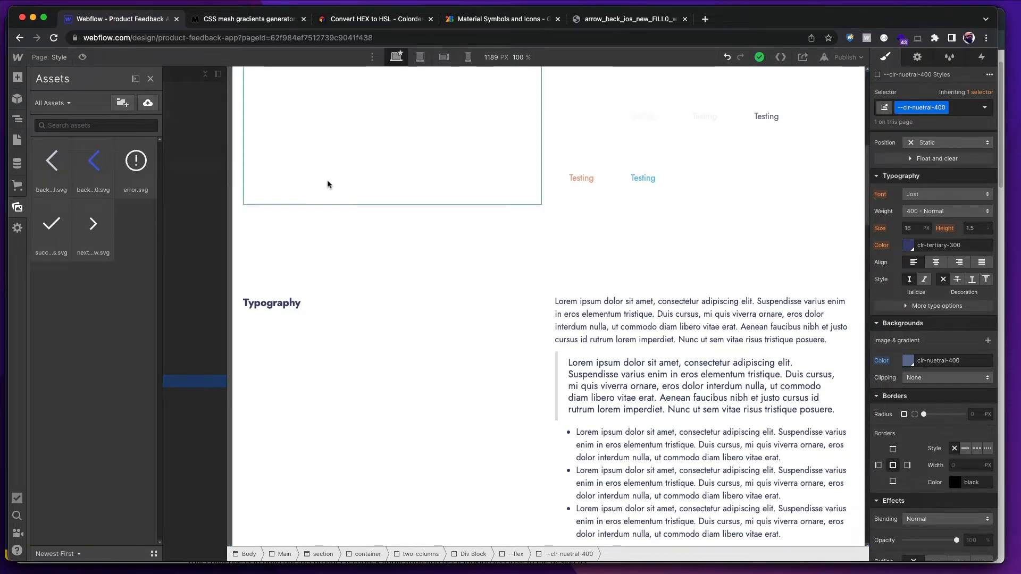
- Switch to Figma and examine the default and hover Go Back buttons in the product-feedback-app file
key(super+Tab)
key(super+Tab)
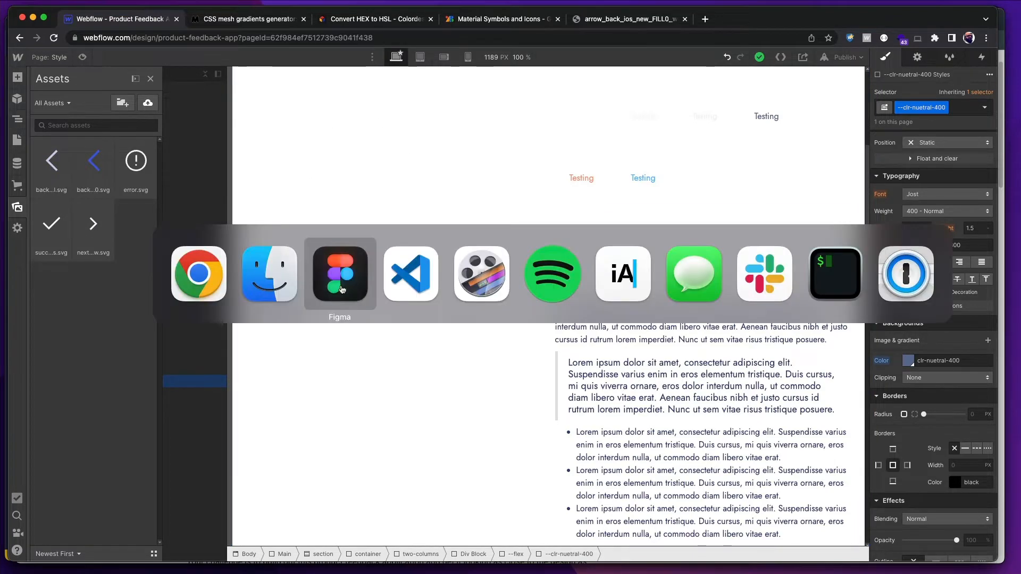
click(157, 20)
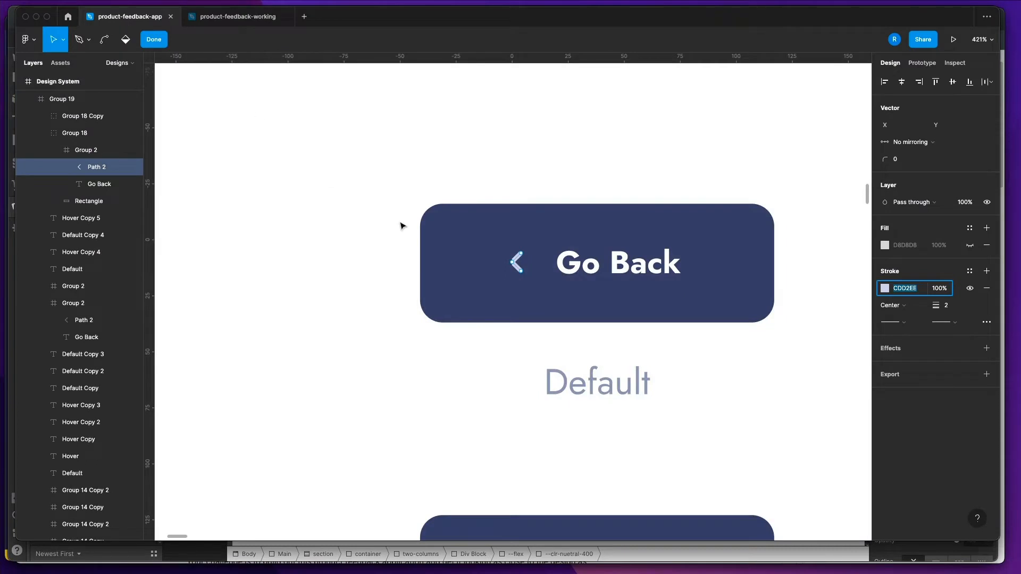
scroll(428, 254, down, 4)
scroll(428, 255, down, 2)
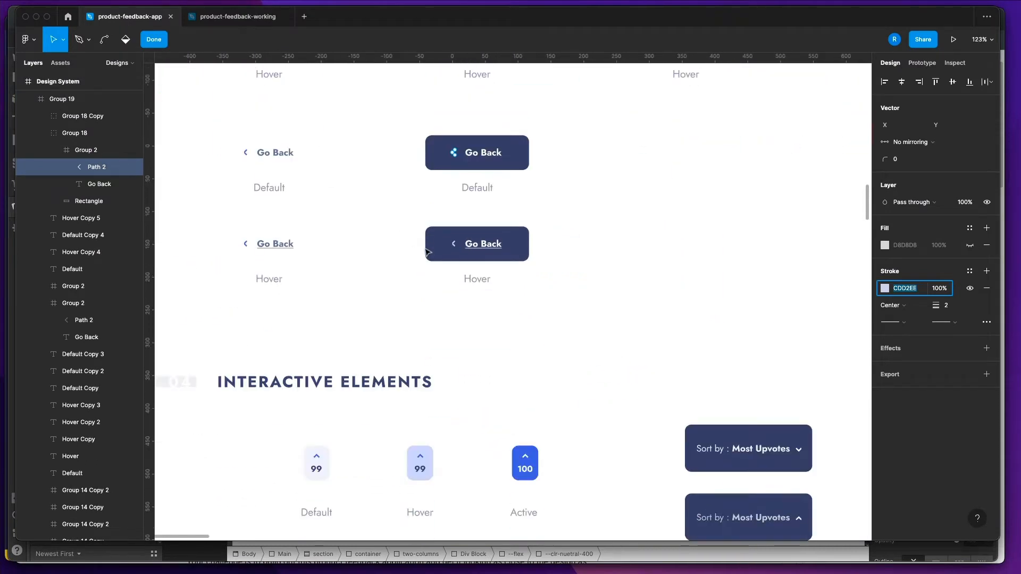
scroll(428, 254, up, 3)
scroll(420, 260, left, 2)
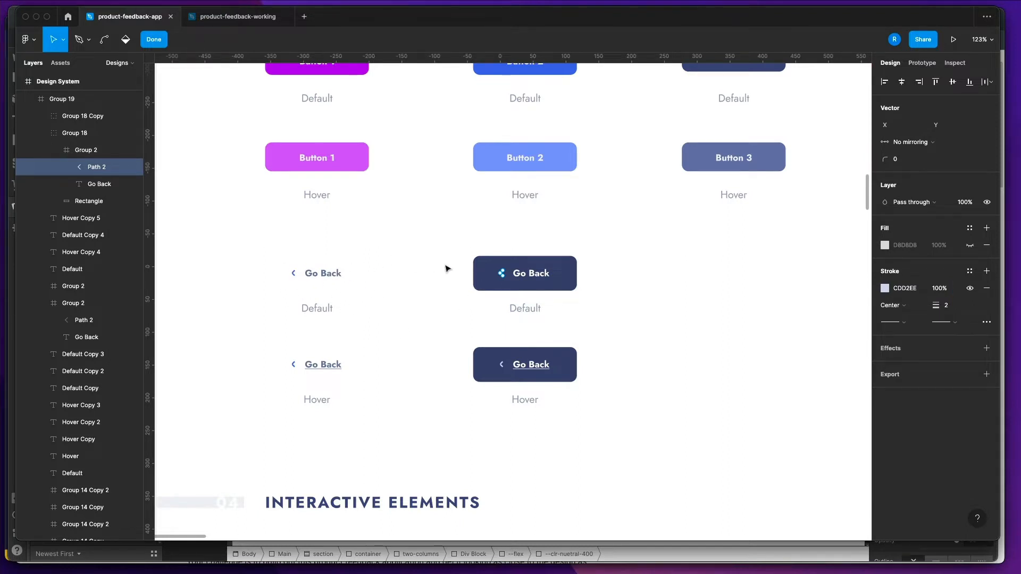
key(Escape)
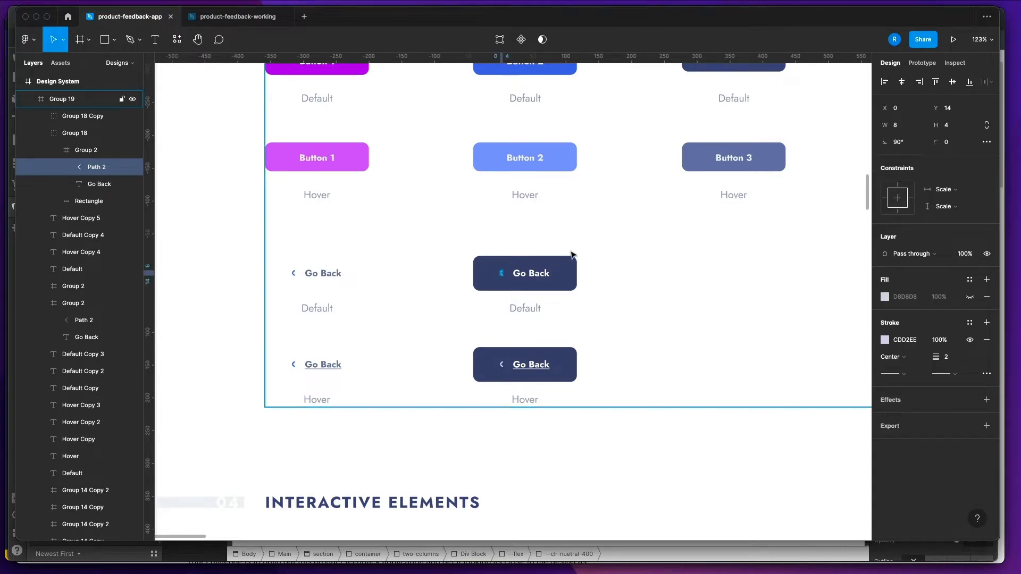
- Switch to Webflow and duplicate Button 4's --mb3 wrapper in the Links & buttons section, placing the copy directly below the original
click(596, 261)
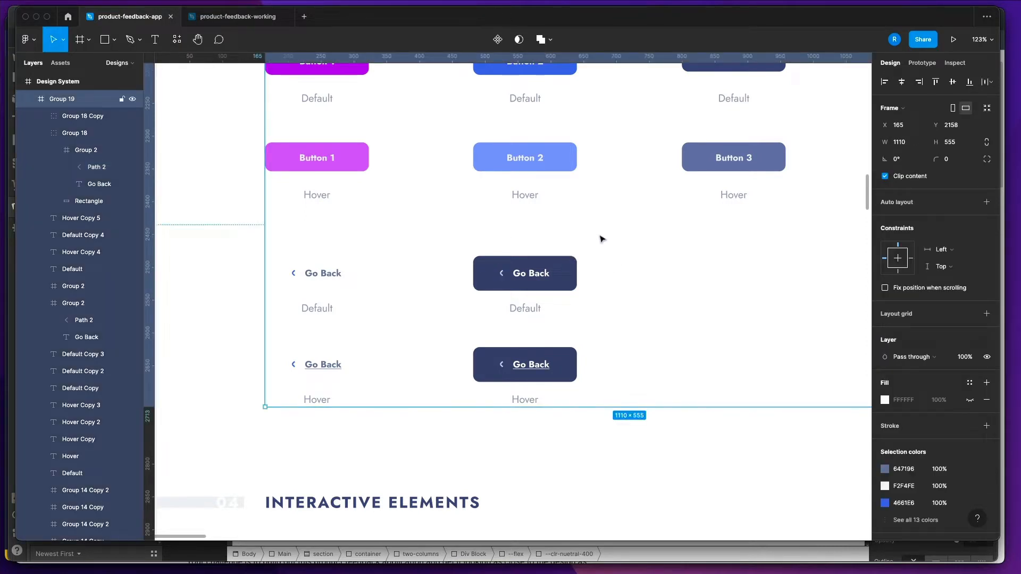
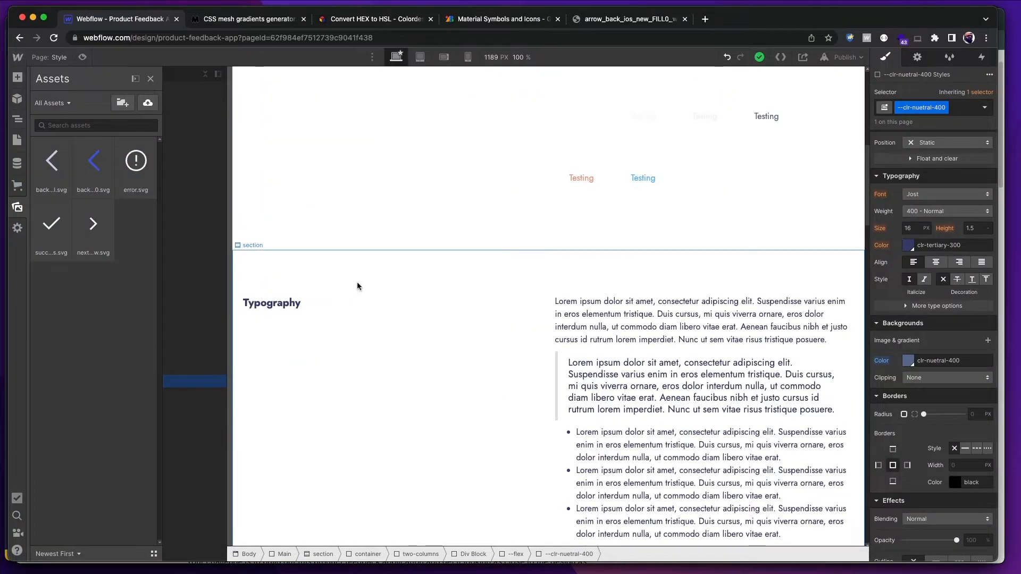
scroll(356, 282, up, 5)
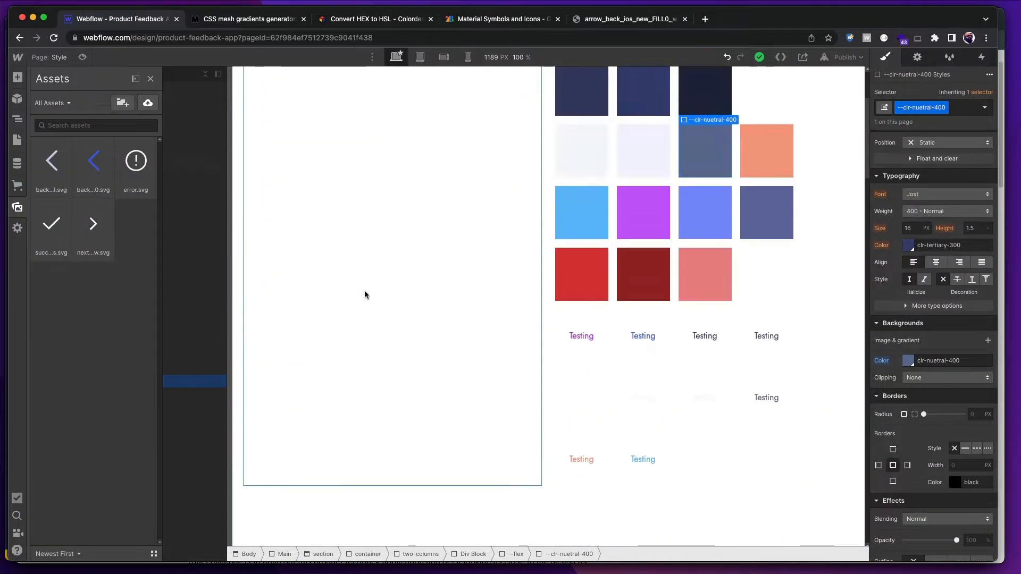
scroll(420, 279, down, 6)
scroll(532, 212, up, 2)
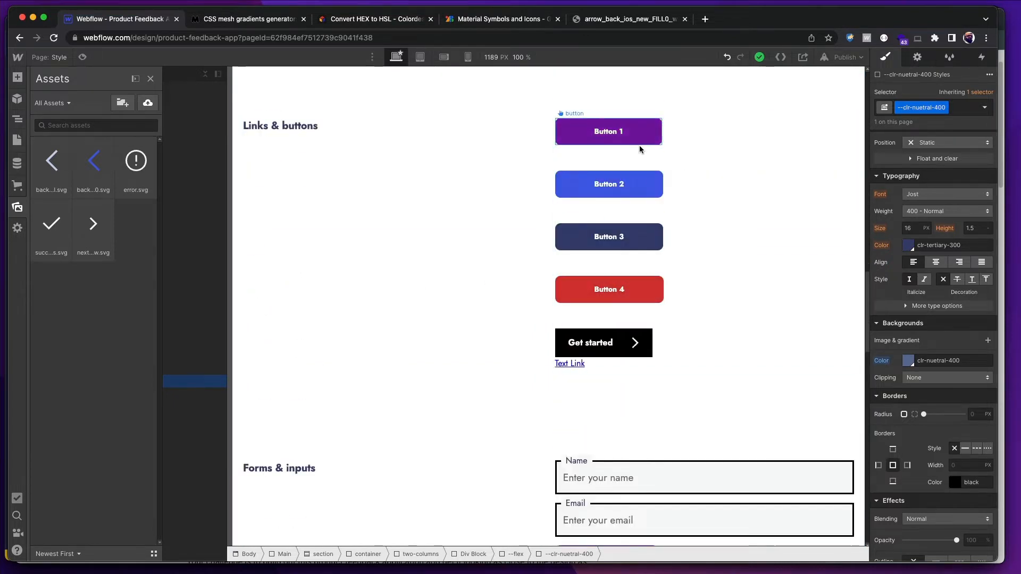
click(645, 285)
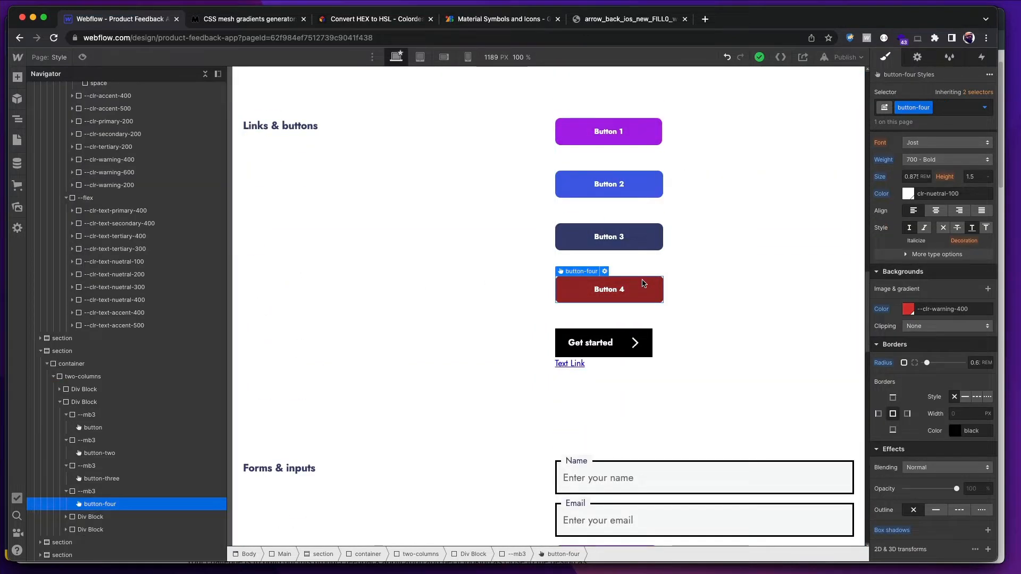
click(66, 492)
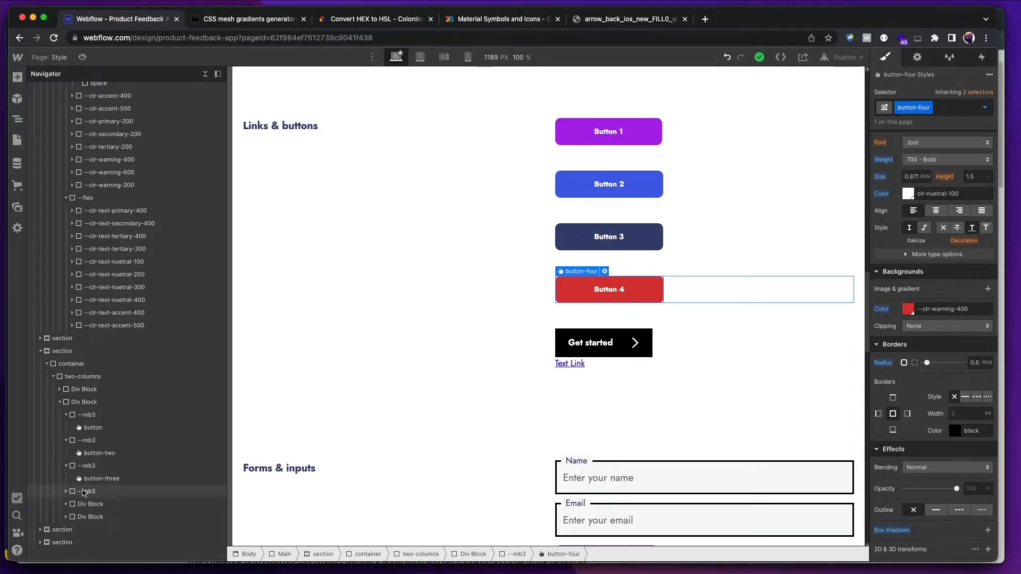
click(93, 491)
key(super+Up)
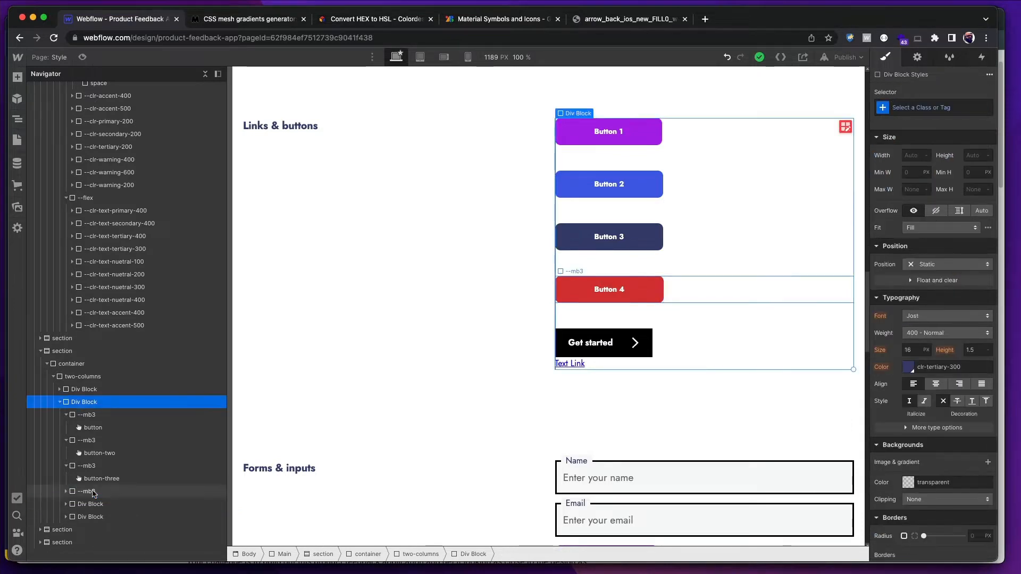
key(super+v)
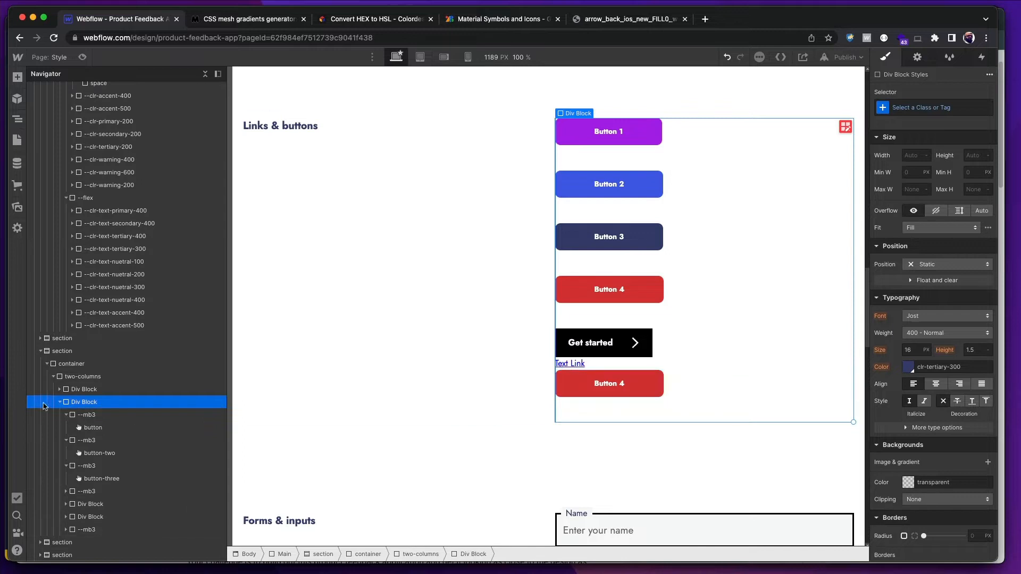
mouse_move(103, 530)
mouse_down()
mouse_move(103, 505)
mouse_move(102, 519)
mouse_up()
- Assign the existing --mb3 class to the div block that holds the Get started button
click(103, 518)
click(918, 112)
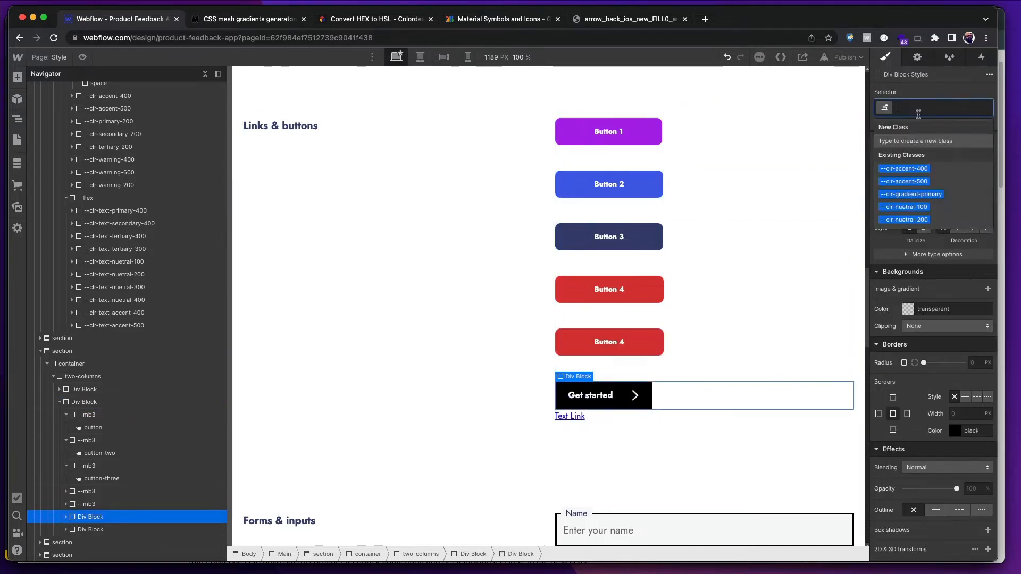
text(--mb)
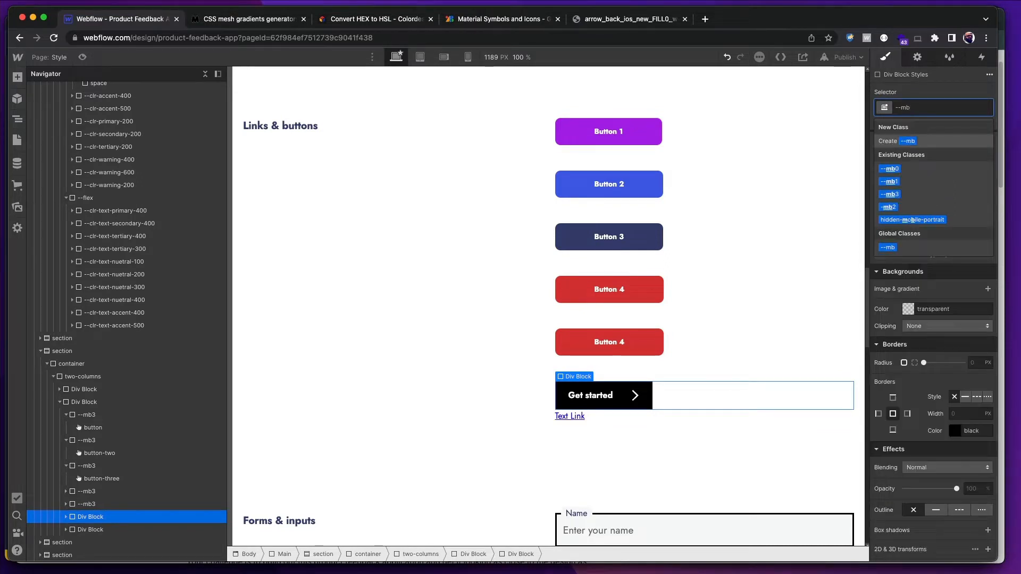
key(Down)
key(Down)
key(Down)
key(Return)
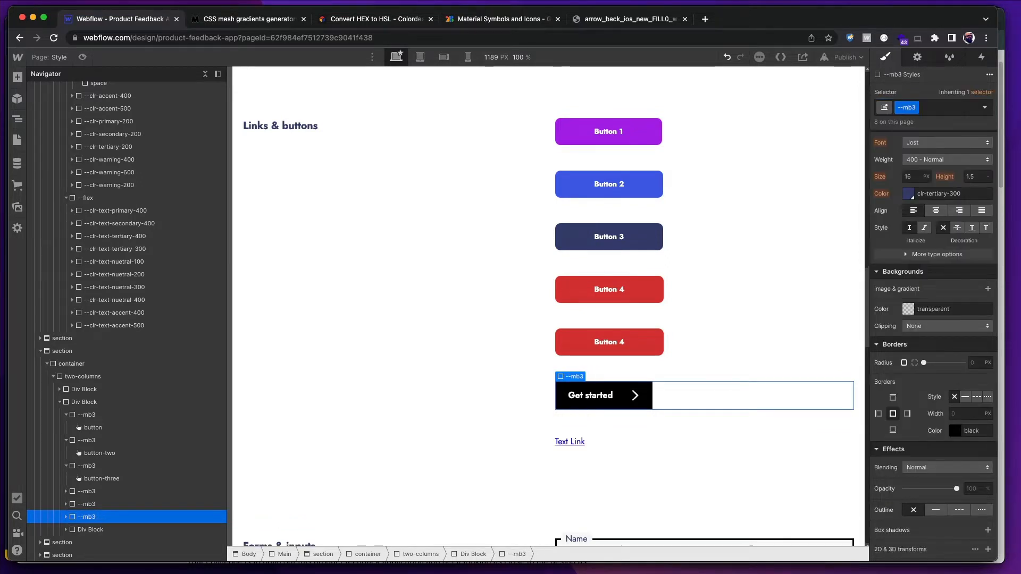
click(699, 344)
click(627, 343)
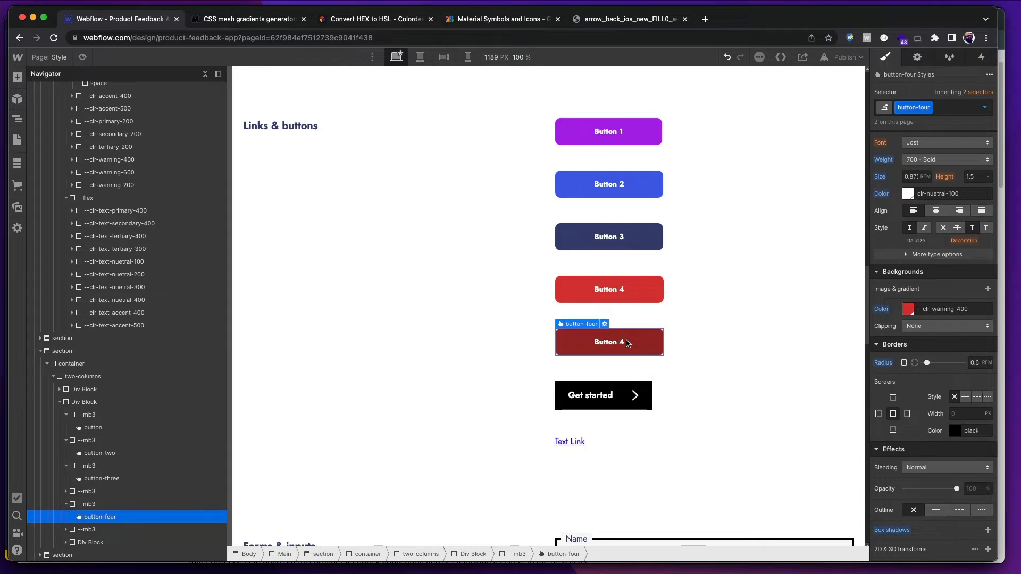
click(928, 108)
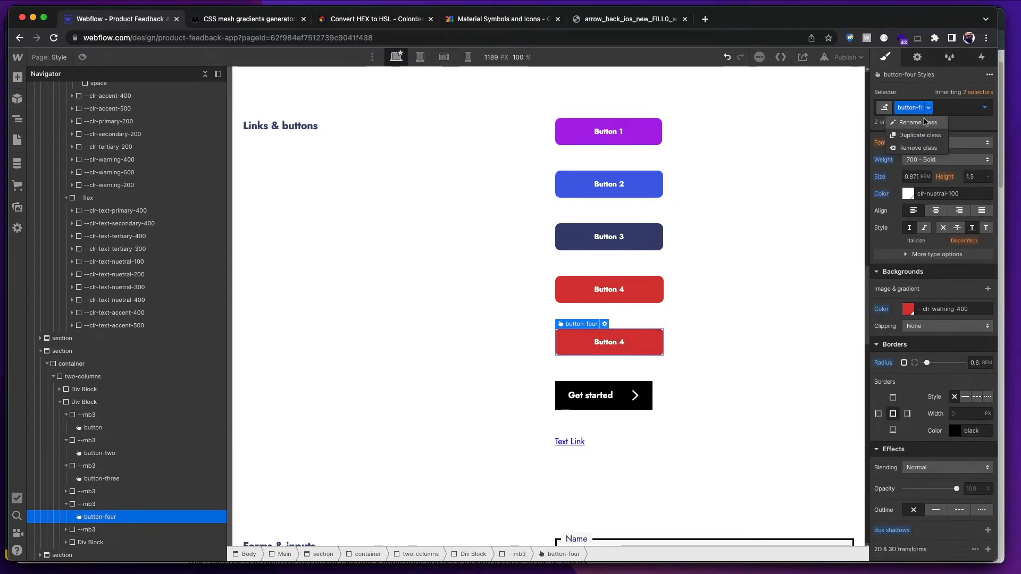
click(924, 122)
text(button-go)
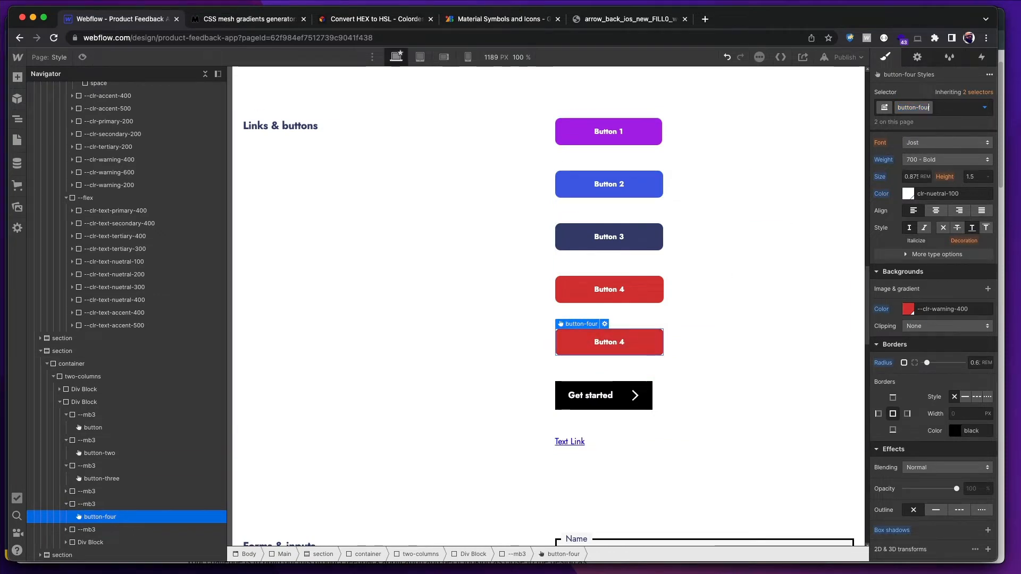
text(-back)
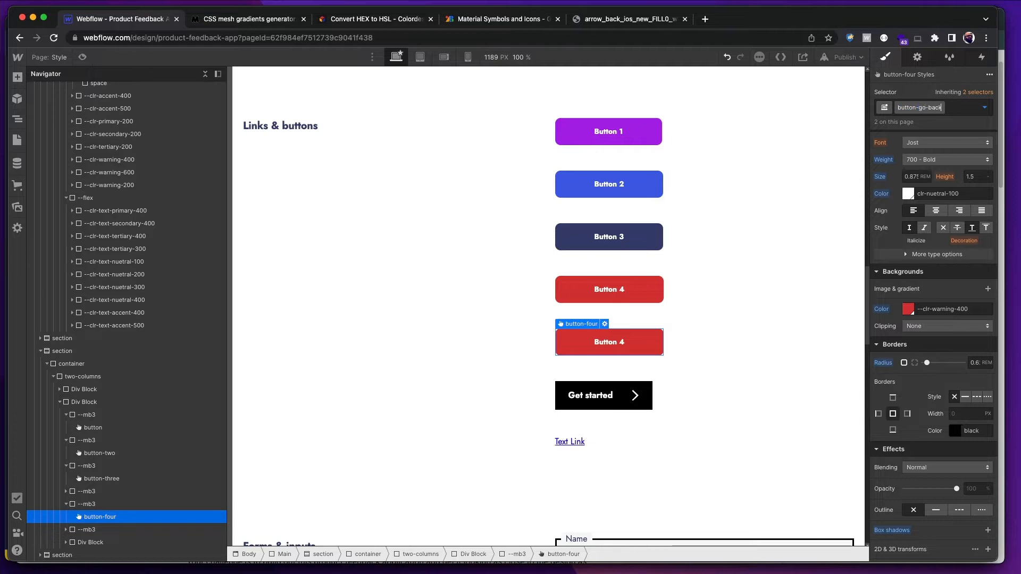
key(Return)
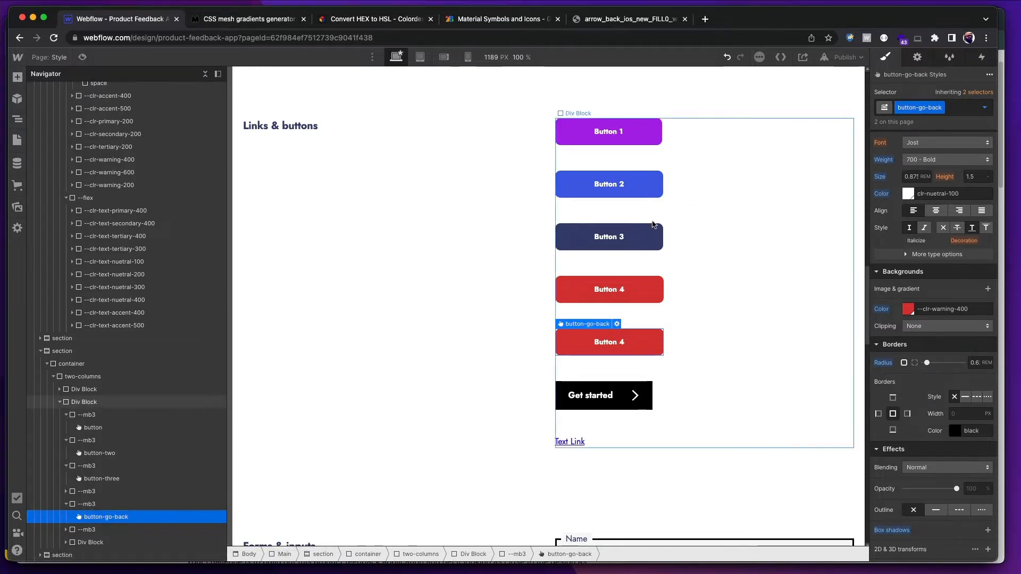
key(super+Tab)
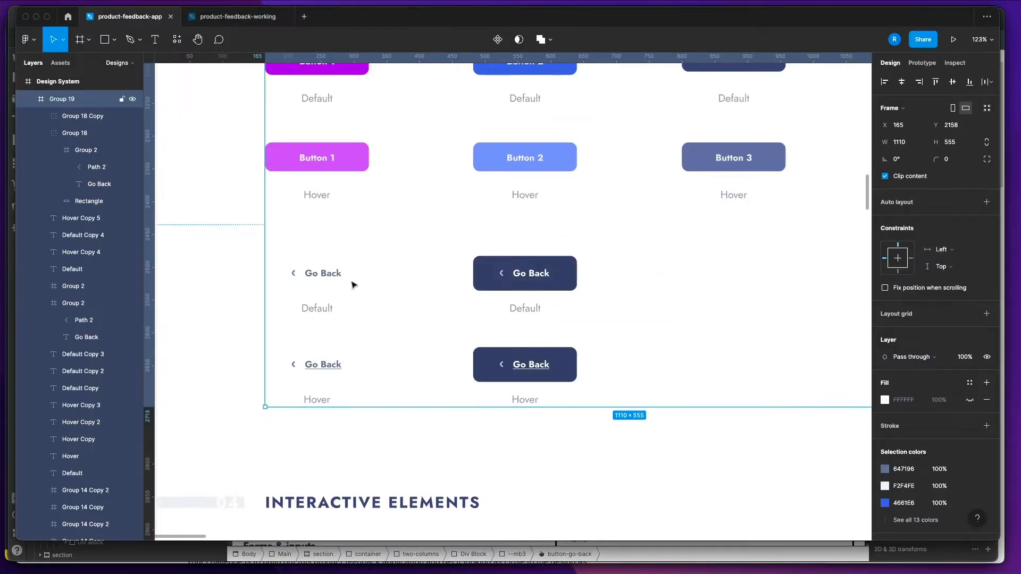
key(super+Tab)
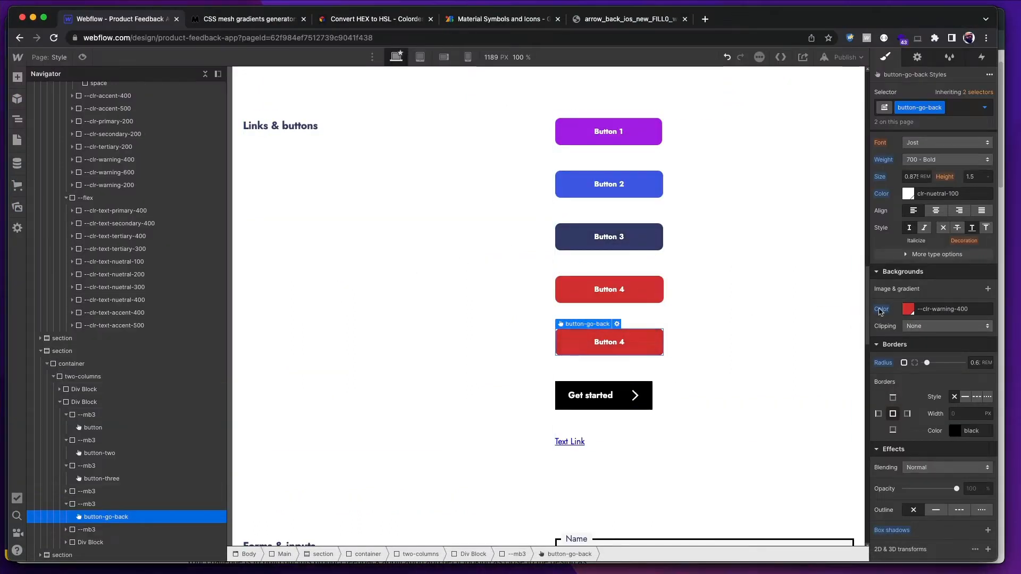
click(897, 309)
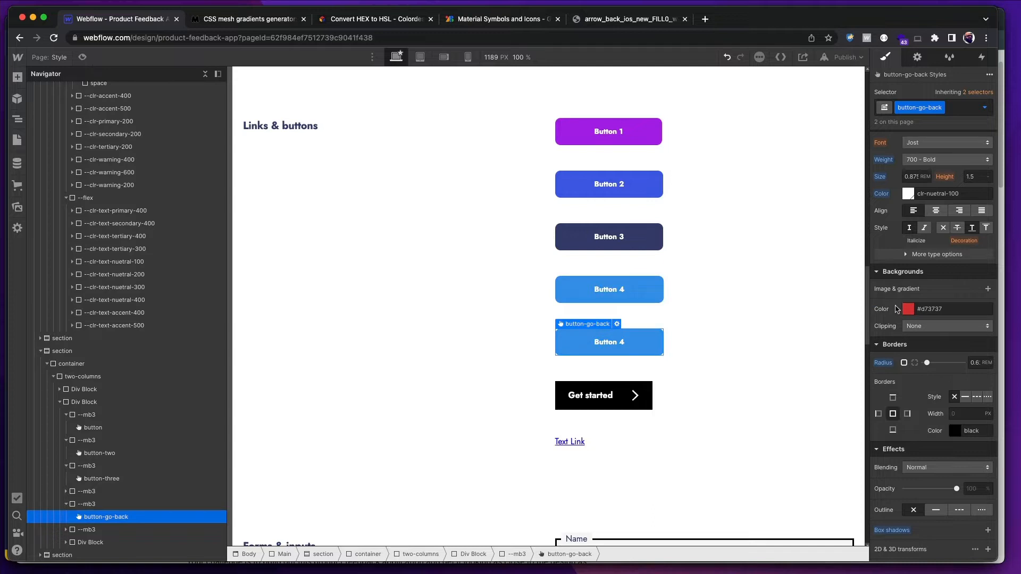
key(super+z)
key(super+z)
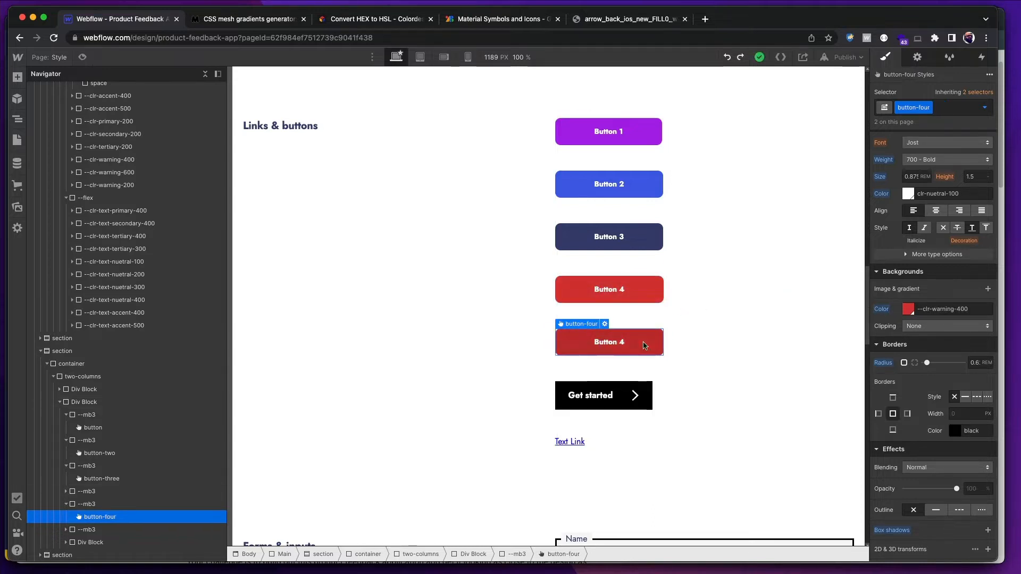
- Duplicate the button-four class on the second Button 4 and name the new class button-go-back
click(929, 107)
click(919, 135)
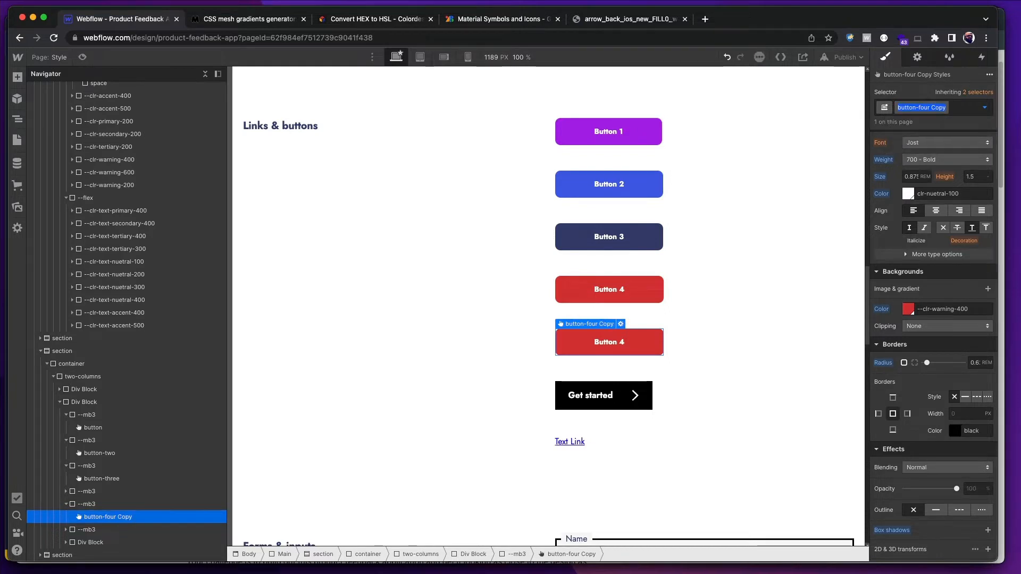
key(BackSpace)
key(BackSpace)
key(BackSpace)
key(BackSpace)
key(BackSpace)
key(BackSpace)
key(BackSpace)
key(BackSpace)
key(BackSpace)
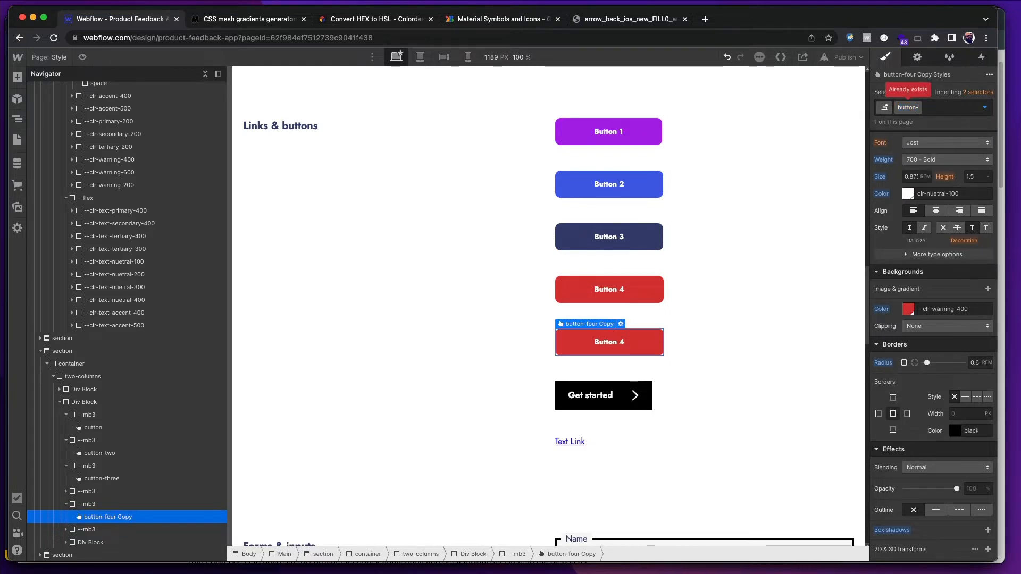
text(go-back)
key(Return)
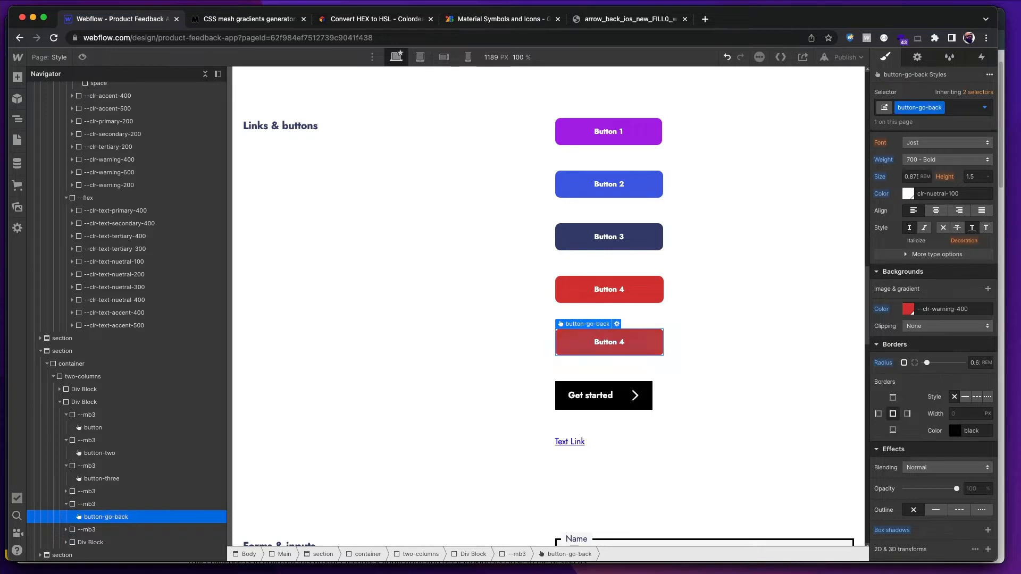
- Set the button-go-back class's background to transparent and its text colour to clr-nuetral-400
alt+click(885, 313)
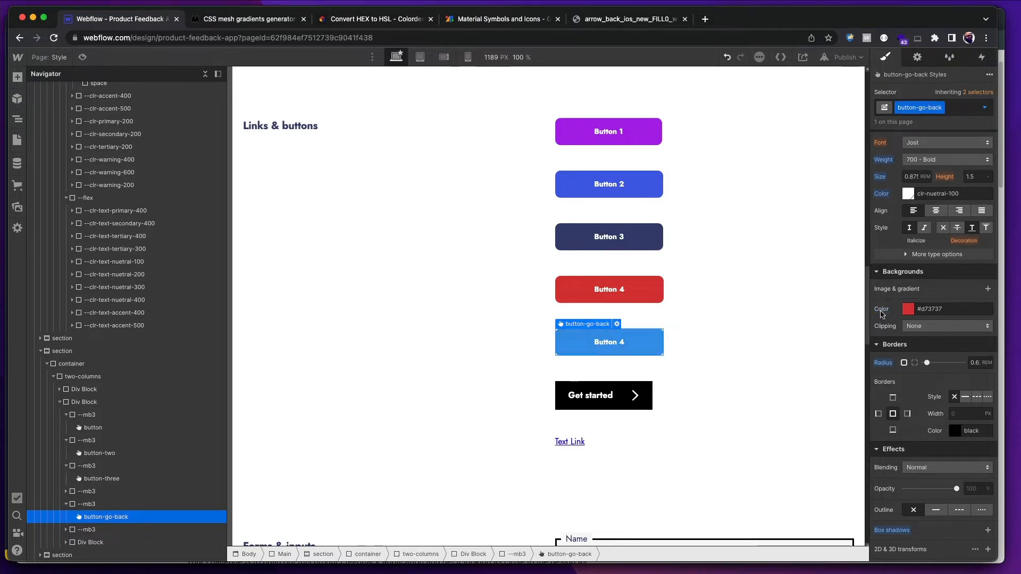
click(907, 309)
click(879, 473)
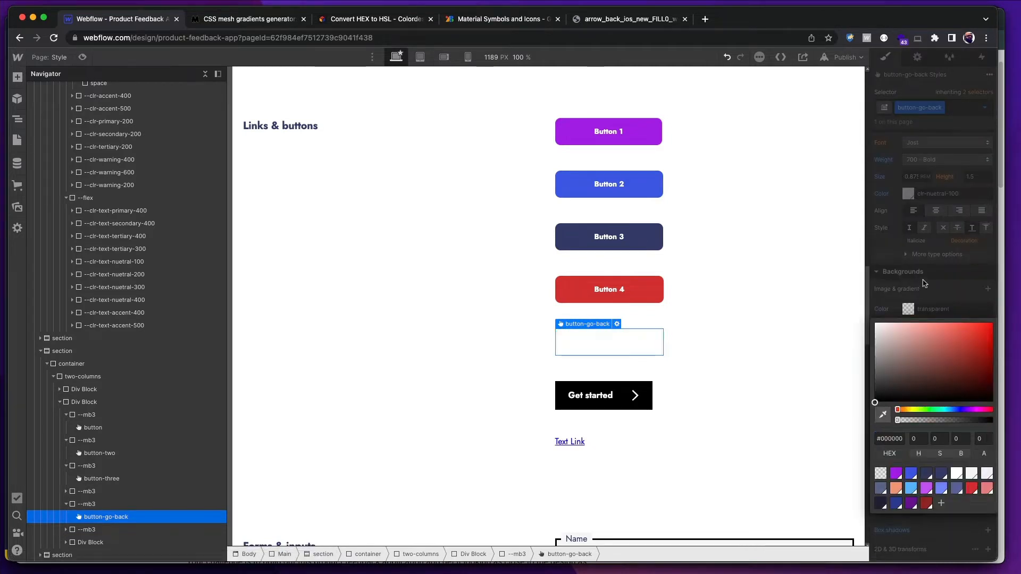
click(907, 195)
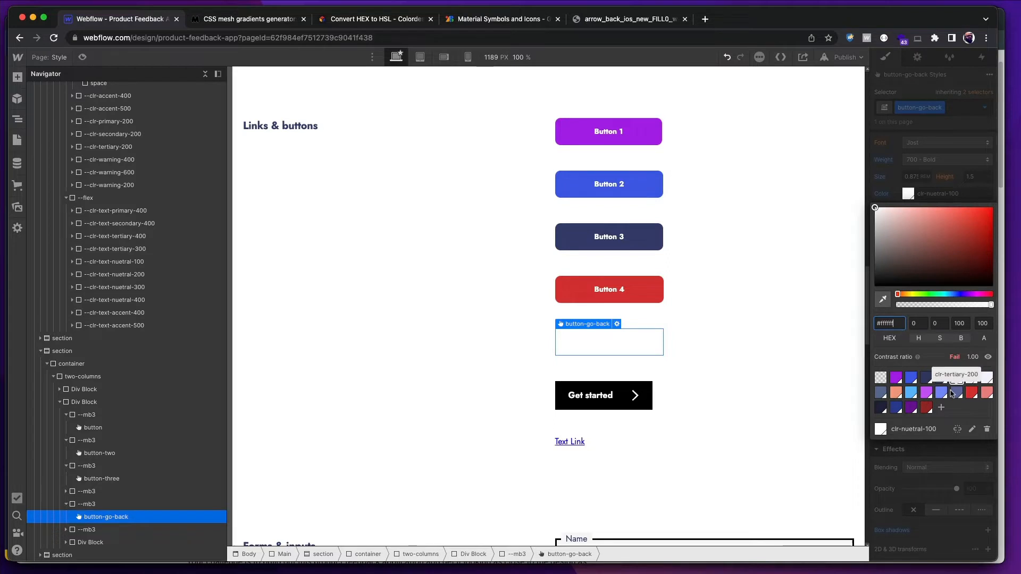
click(879, 393)
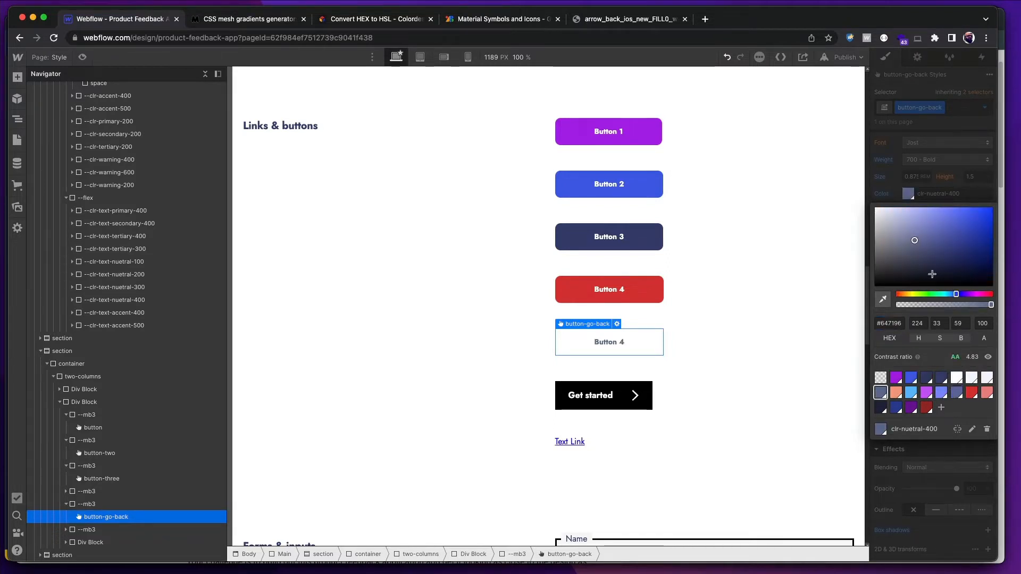
click(918, 191)
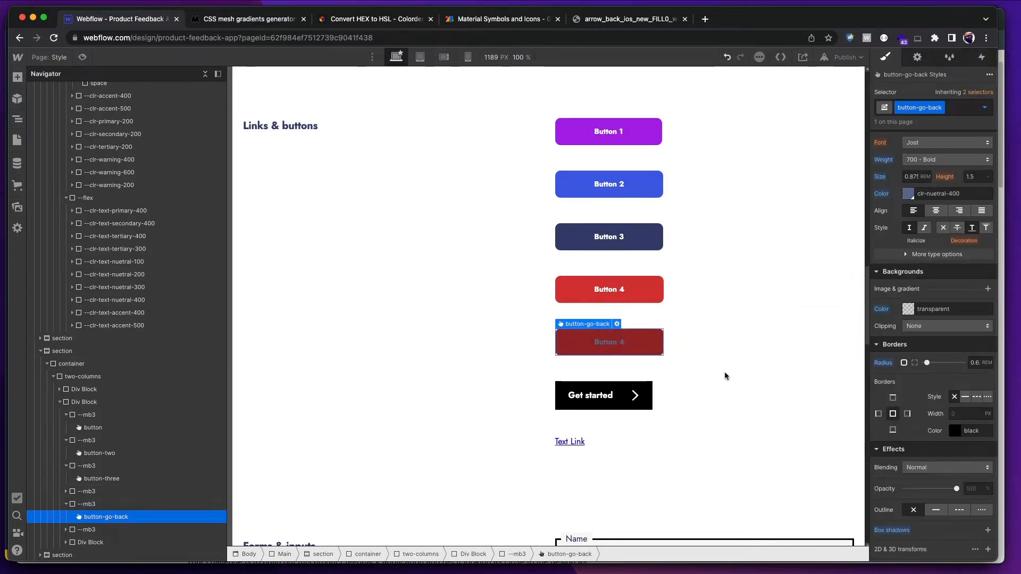
- Change the label of the button-go-back button to "Go Back"
double_click(617, 344)
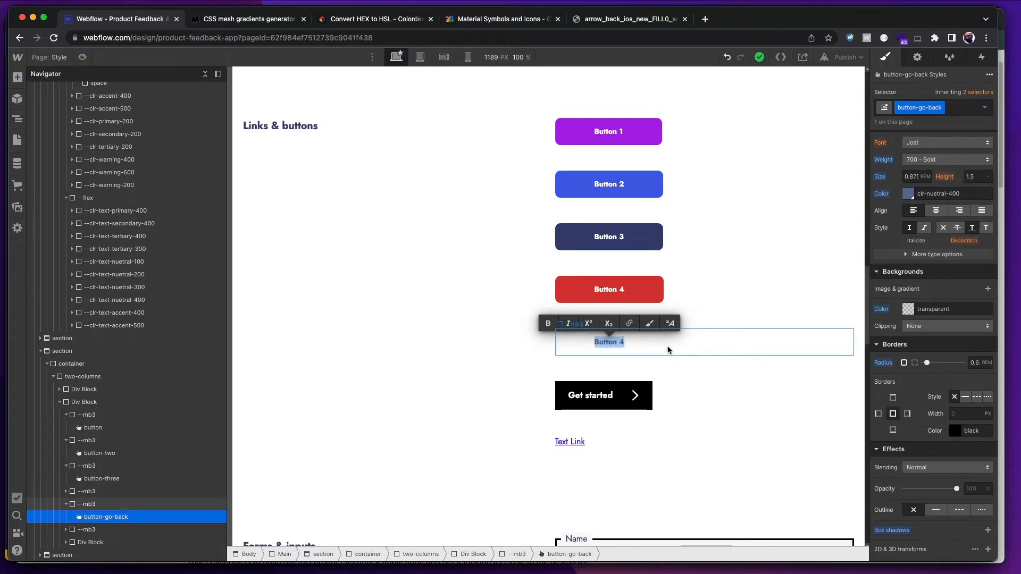
text(Go Back)
click(672, 352)
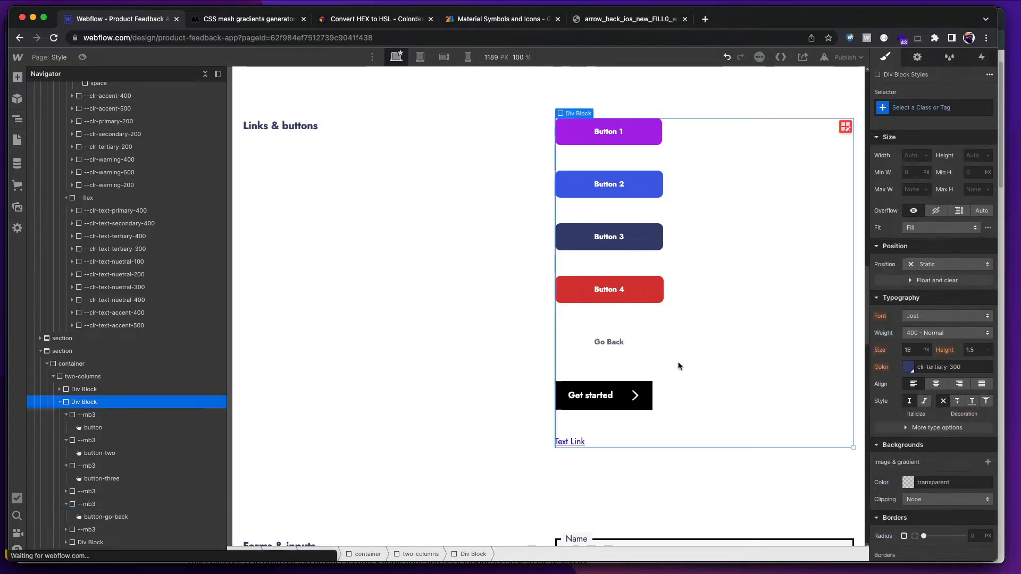
- Set the Go Back button's background to the clr-primary-400 swatch, and switch to Figma to compare the Go Back designs
click(655, 346)
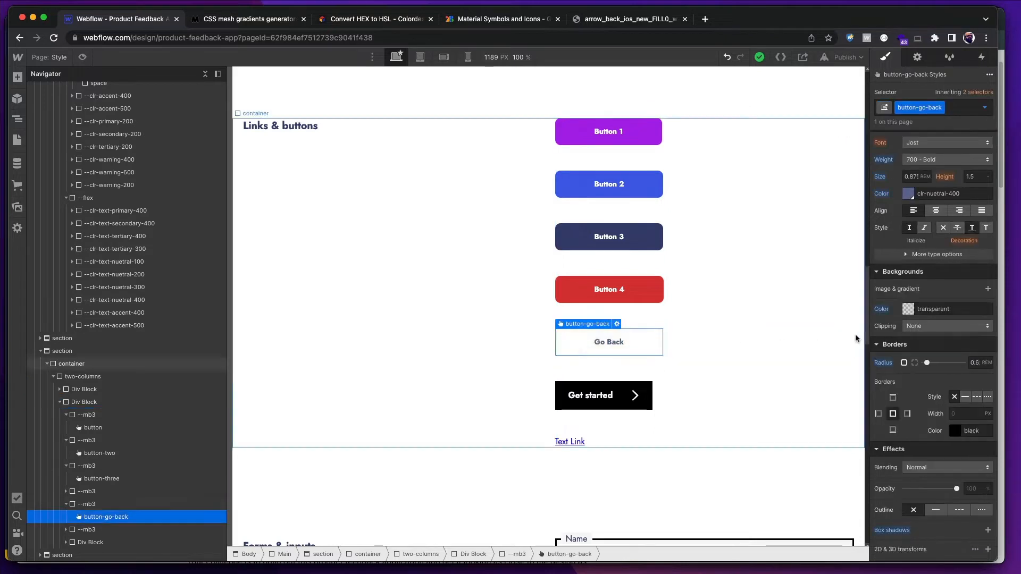
click(907, 310)
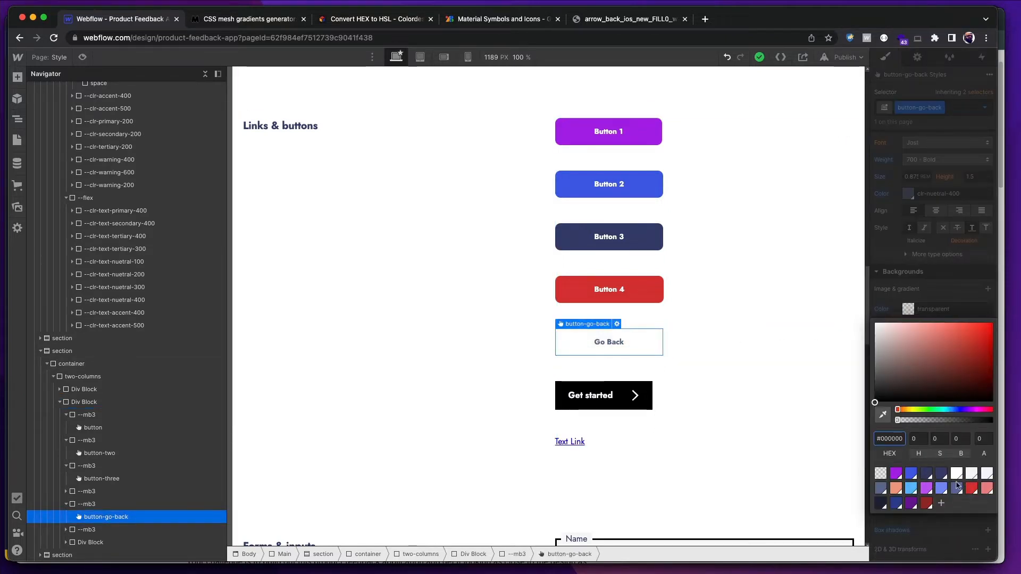
click(895, 474)
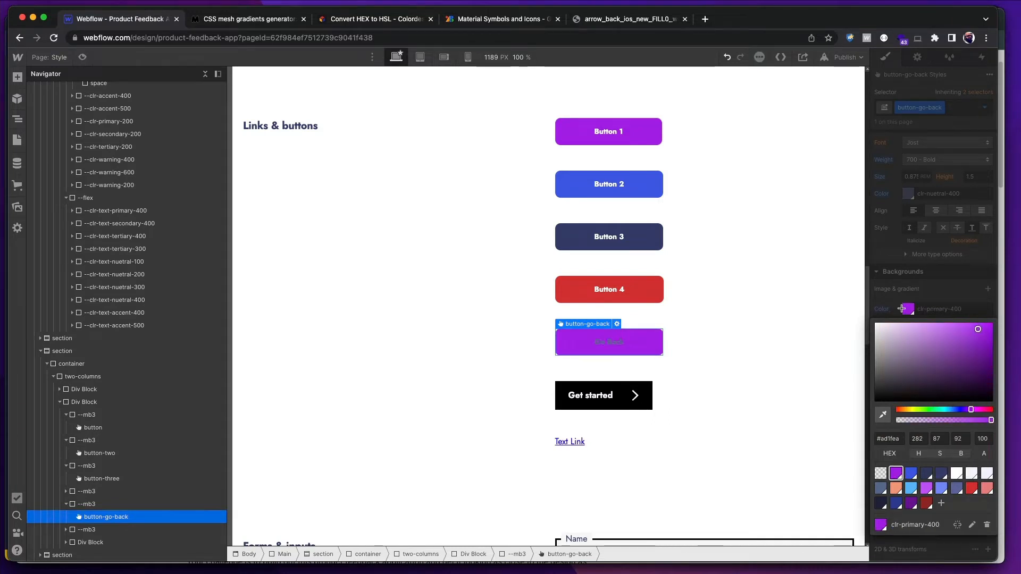
click(902, 279)
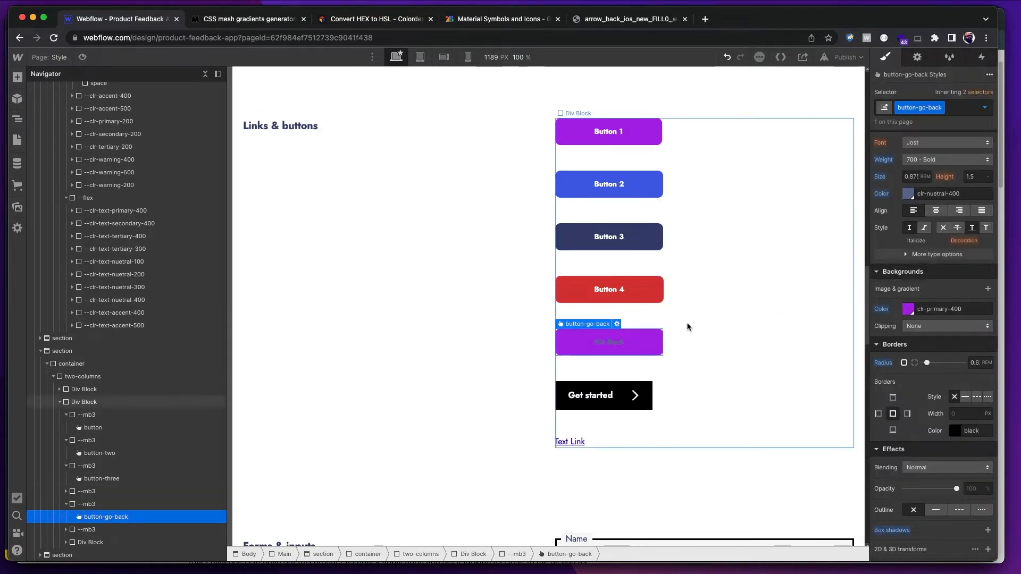
key(super+Tab)
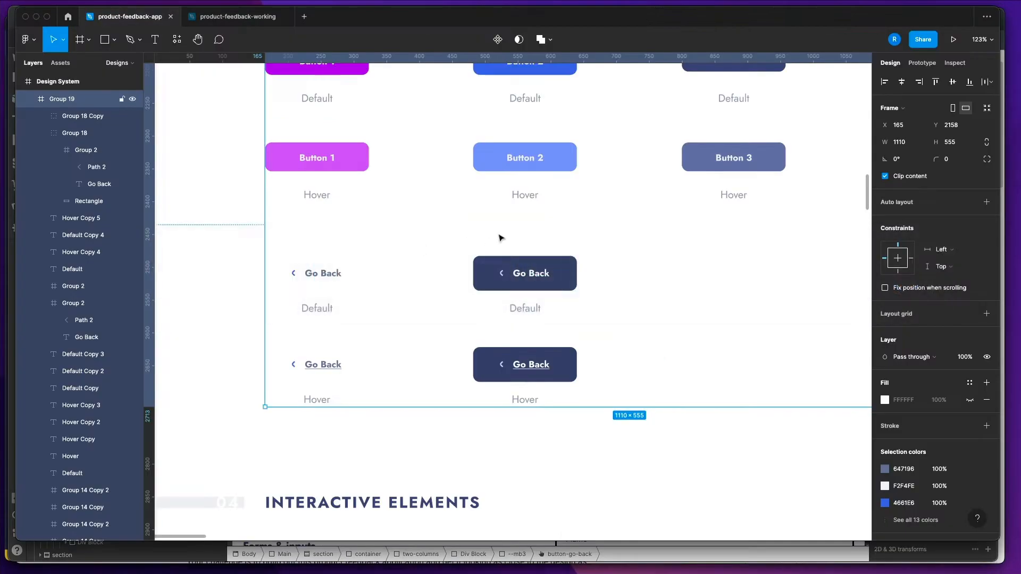
- In Webflow, set the button-go-back class's top and bottom padding to 1.238 rem, comparing the proportions with the Figma Go Back design
scroll(436, 253, down, 2)
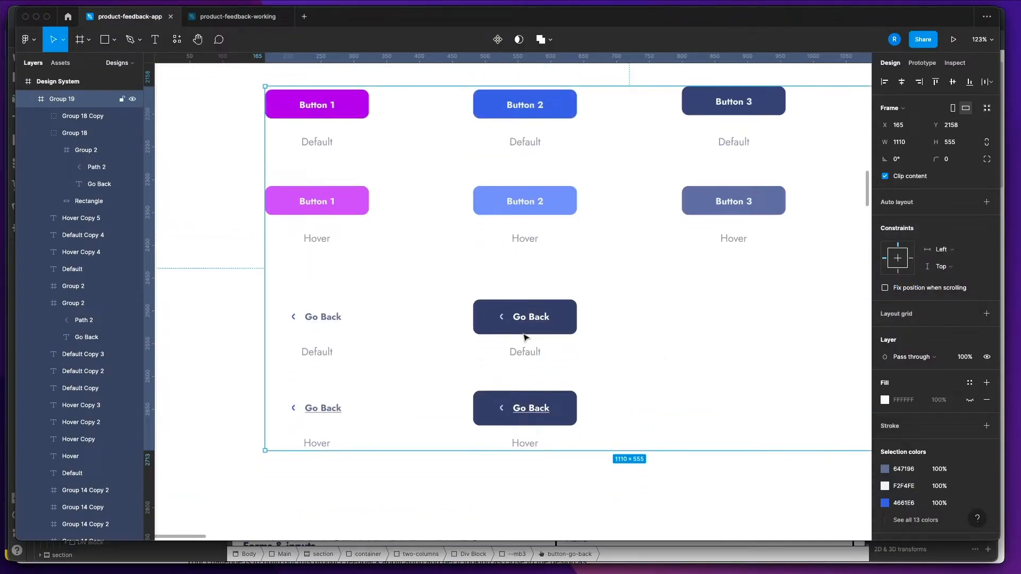
key(shift+0)
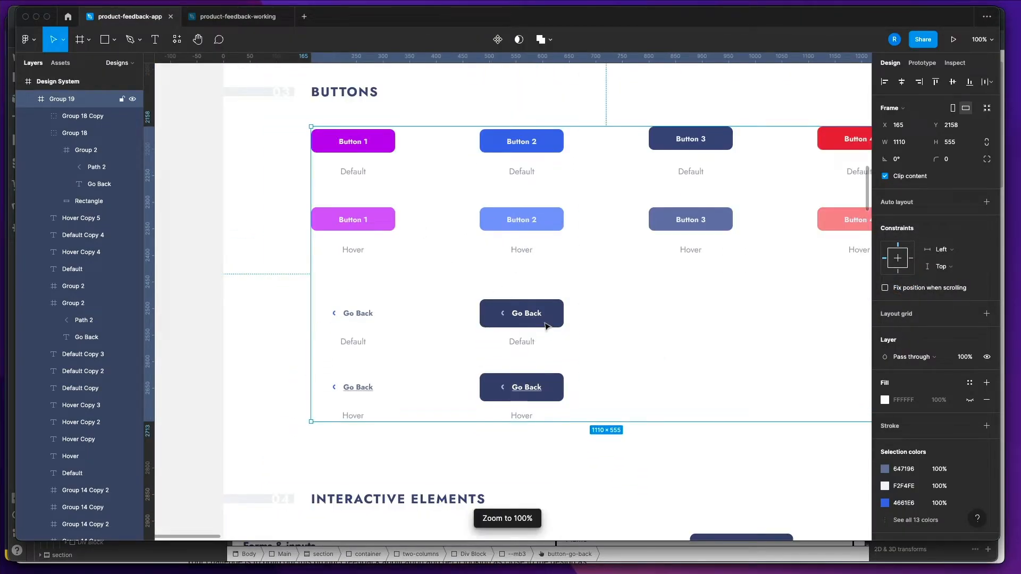
key(super+Tab)
scroll(933, 254, up, 5)
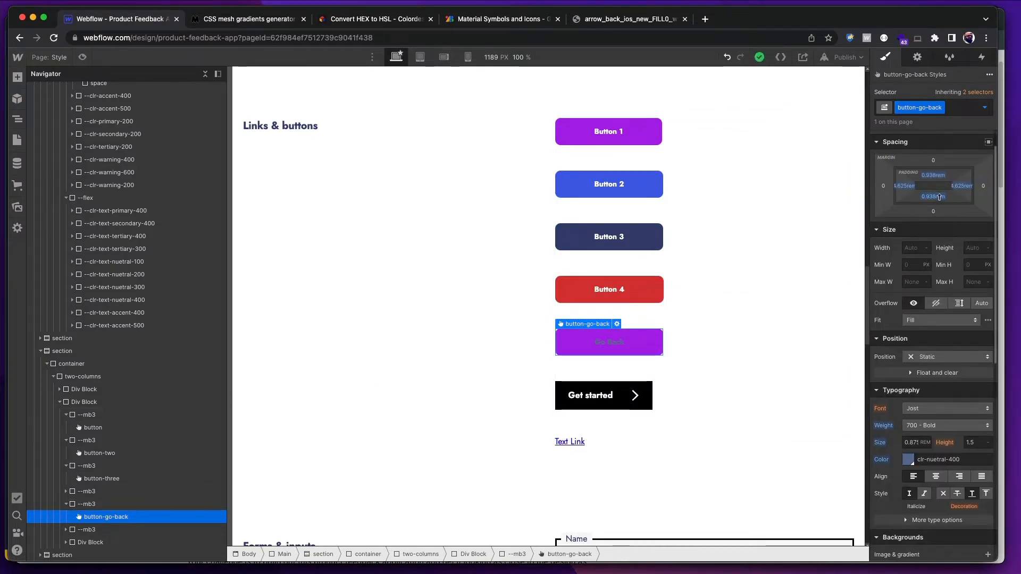
drag(939, 200, 939, 202)
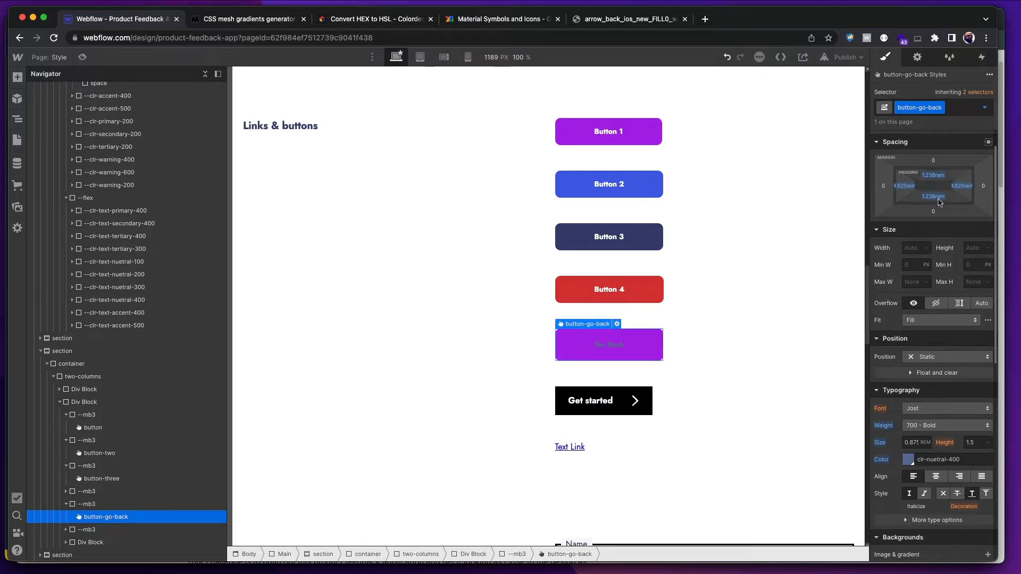
key(super+Tab)
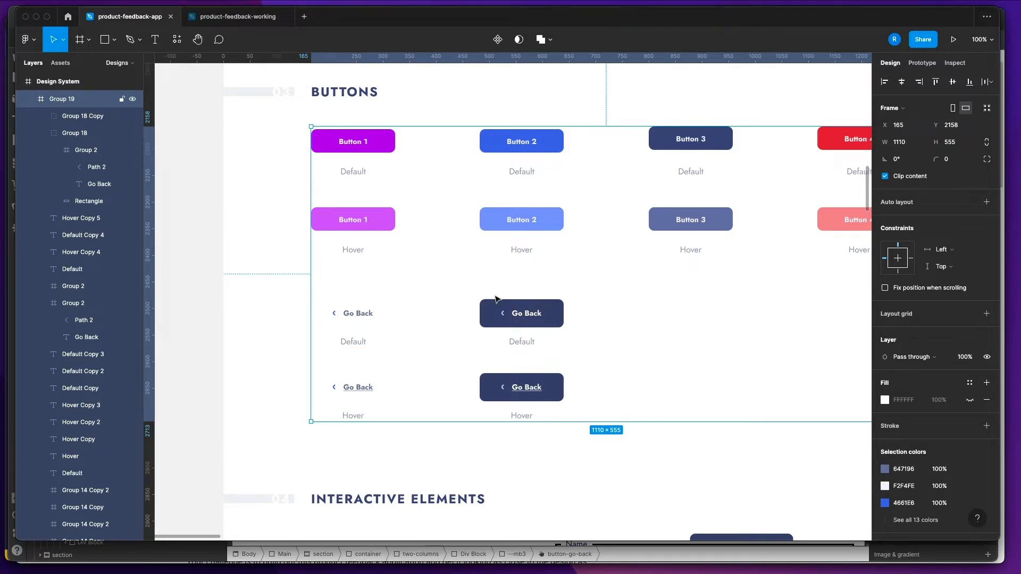
key(super+Tab)
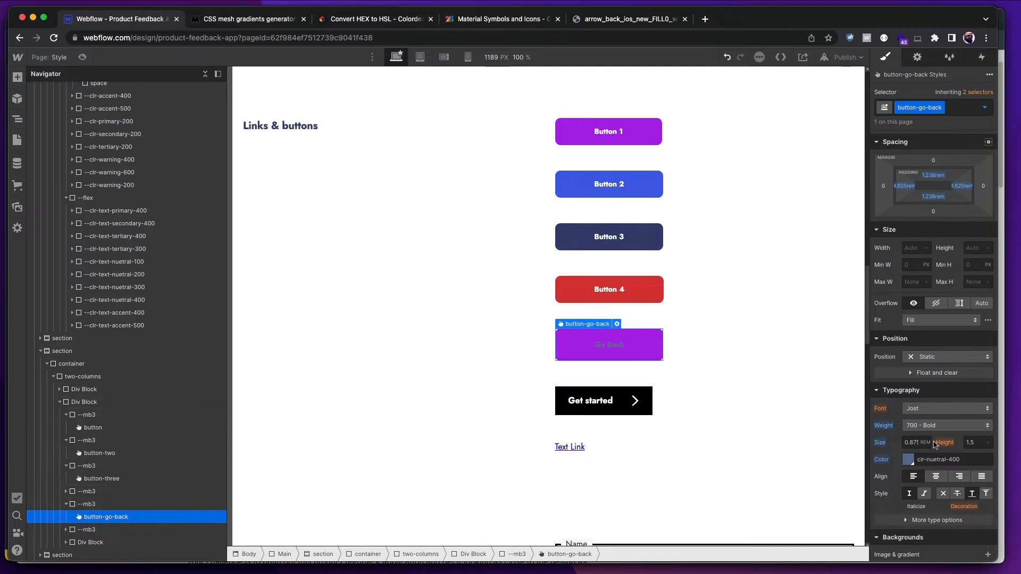
- Set the button-go-back class's background colour to transparent
scroll(935, 444, down, 3)
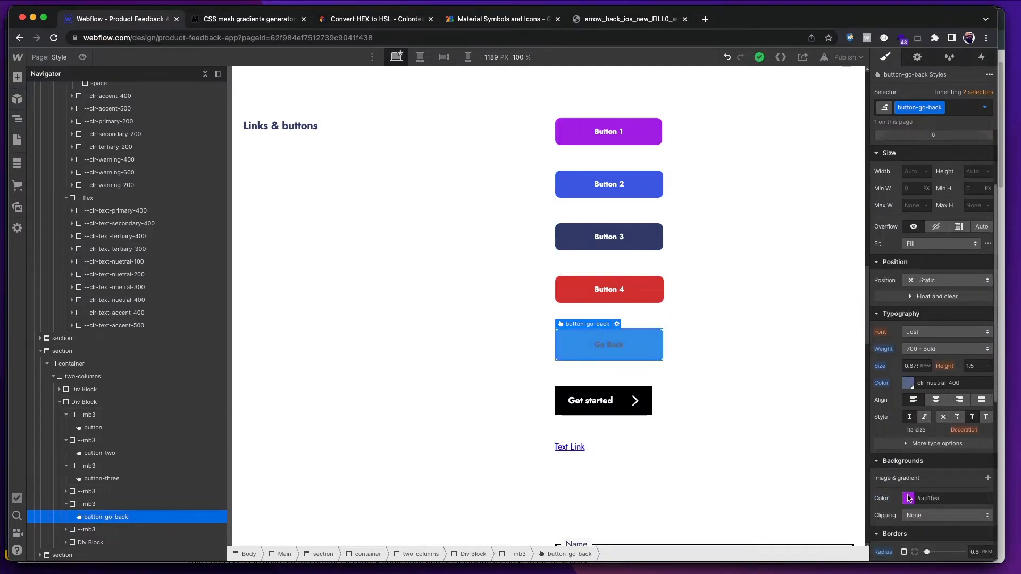
click(908, 497)
click(877, 447)
click(831, 336)
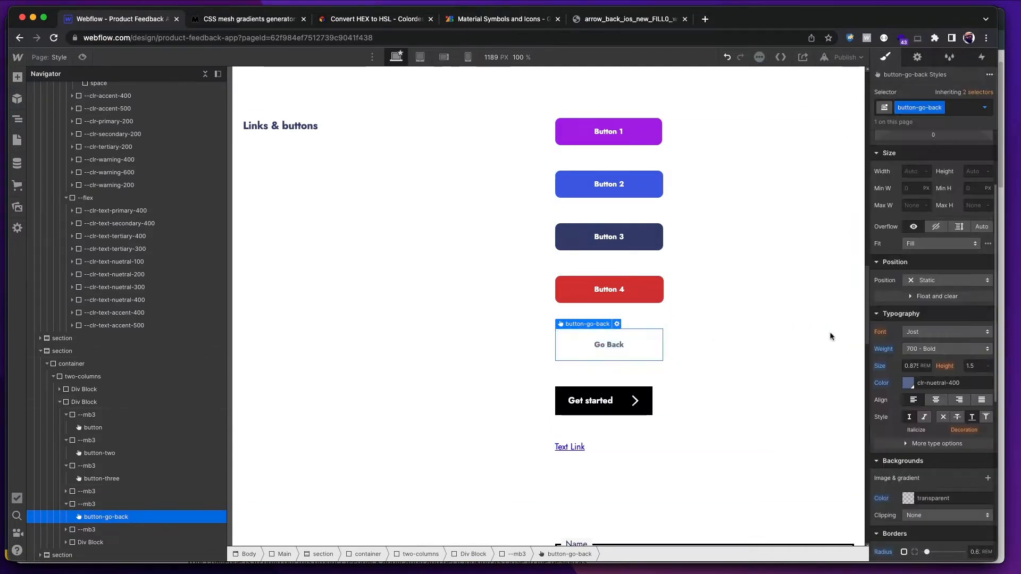
- Add the blue back-arrow-svg-secondary-400 image as the Go Back button's background, without tiling and positioned at 0% left and 50% top
scroll(967, 459, down, 1)
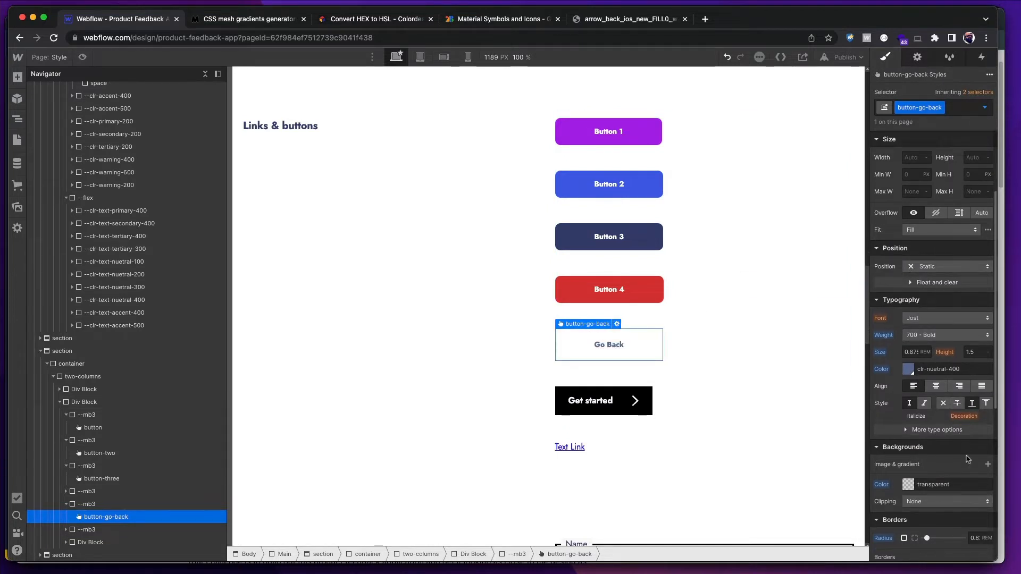
click(987, 464)
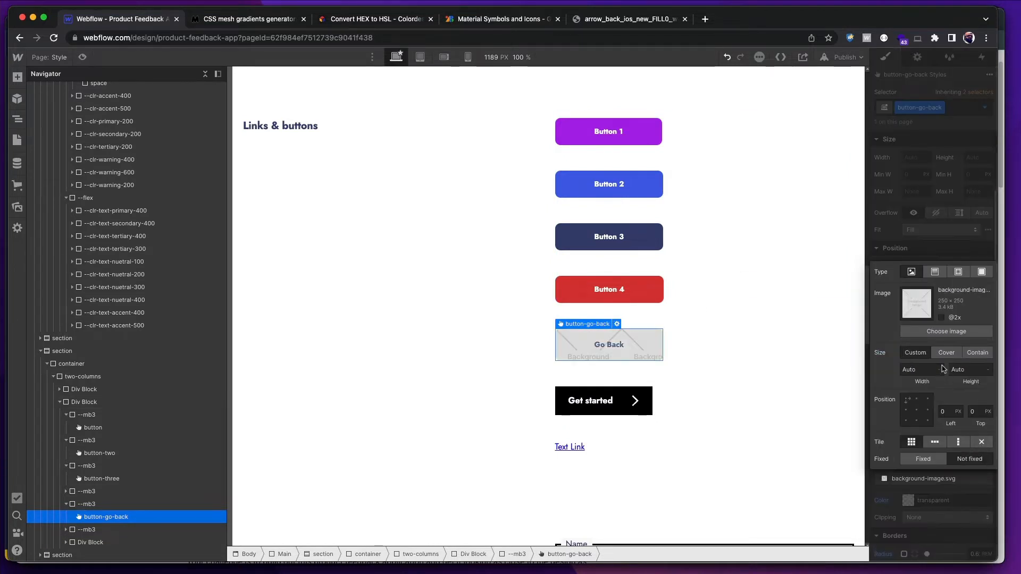
click(951, 331)
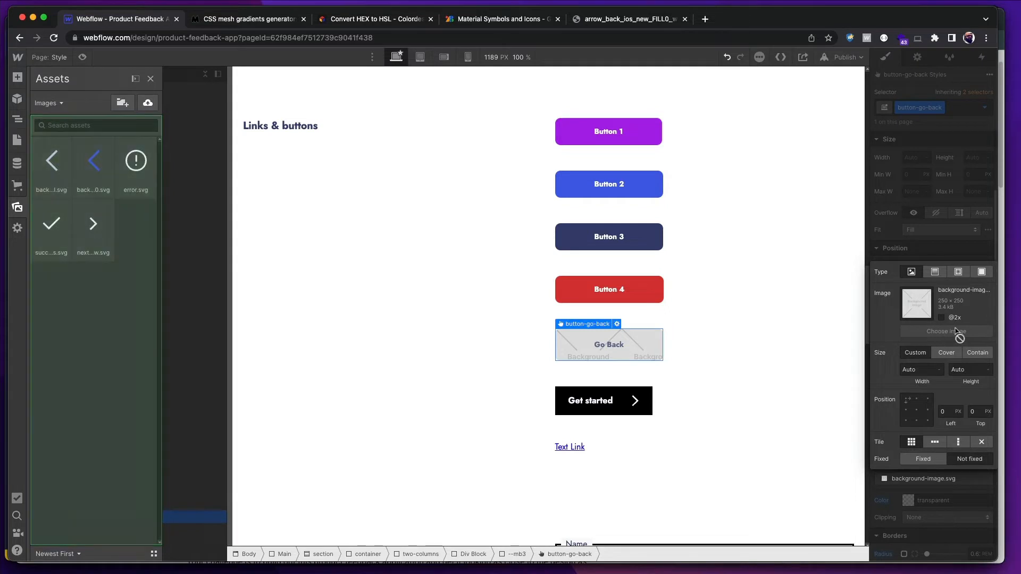
click(93, 162)
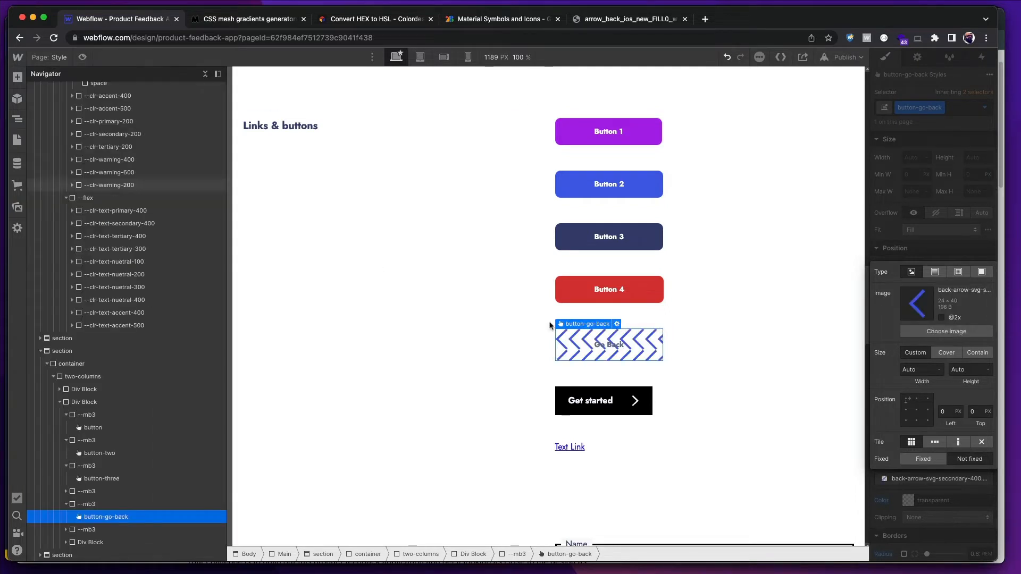
click(982, 442)
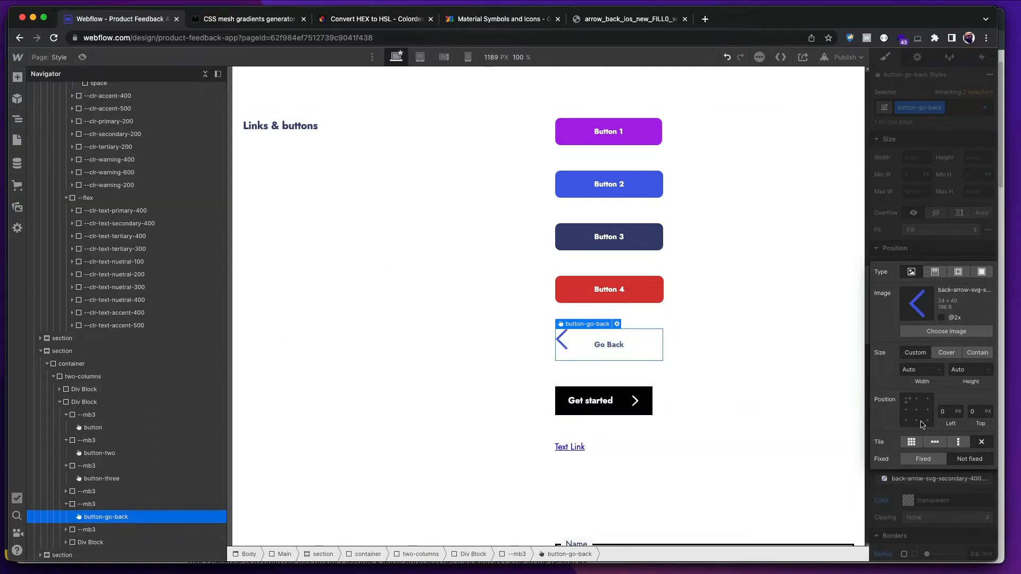
click(906, 411)
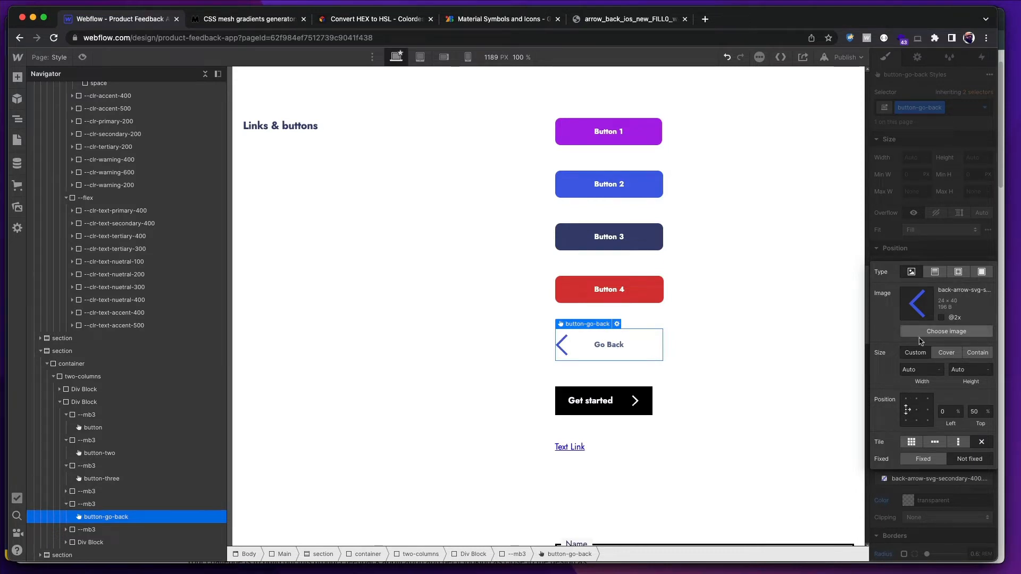
- Reduce the Go Back background arrow's width to 0.5 rem with automatic height, checking its size against the Figma design
click(923, 366)
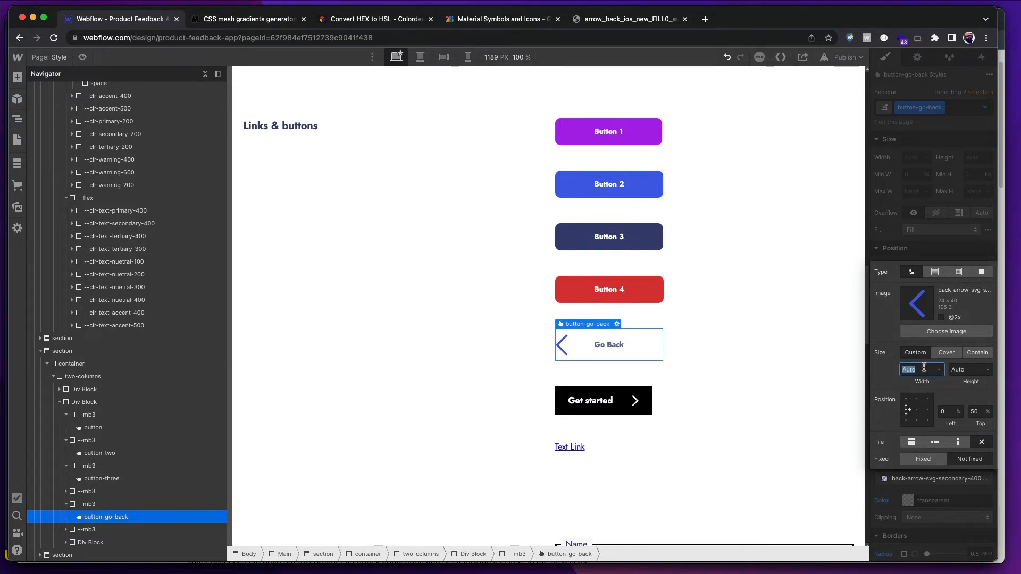
text(1re,)
key(Return)
key(alt+Down)
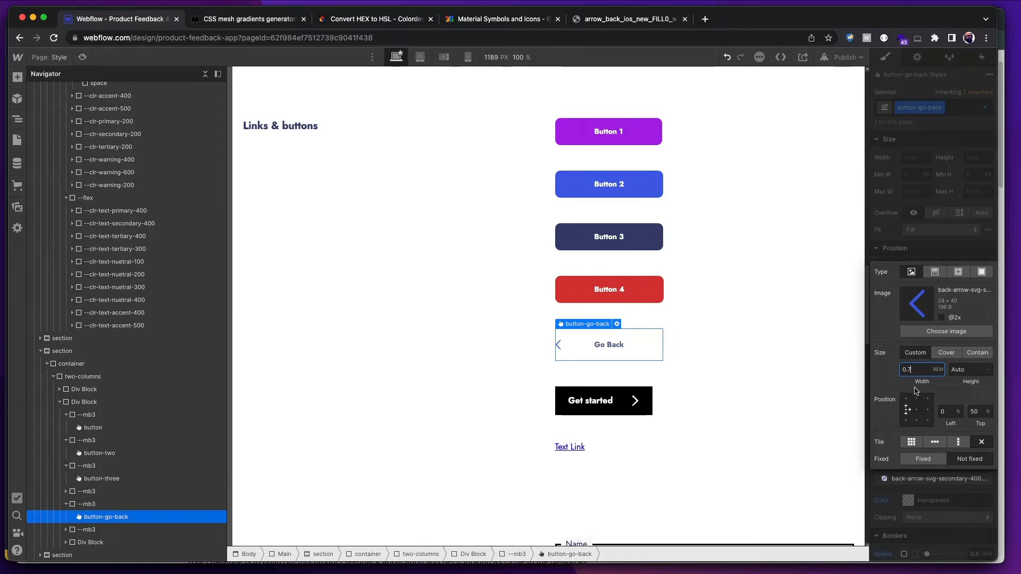
key(super+Tab)
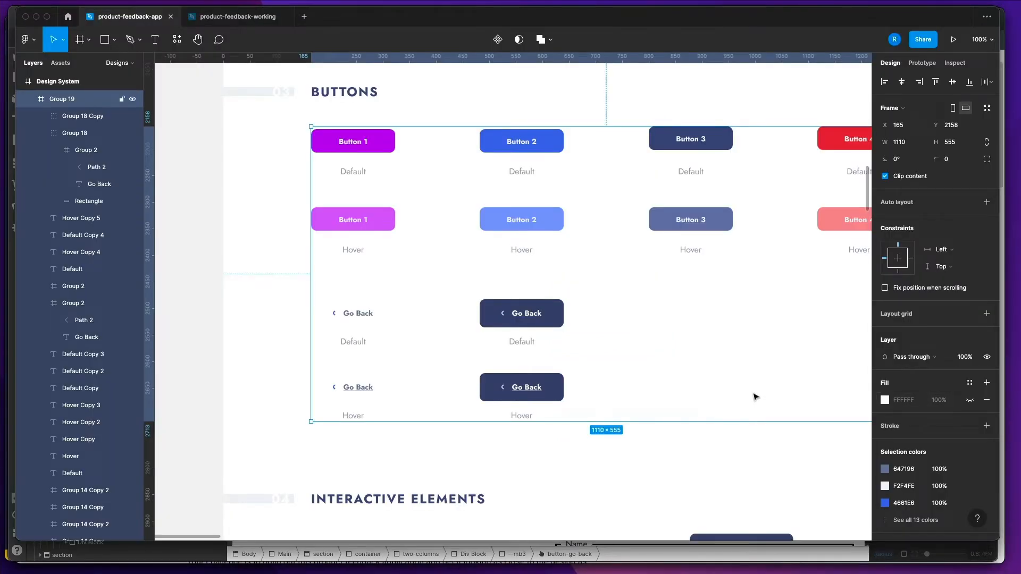
key(super+Tab)
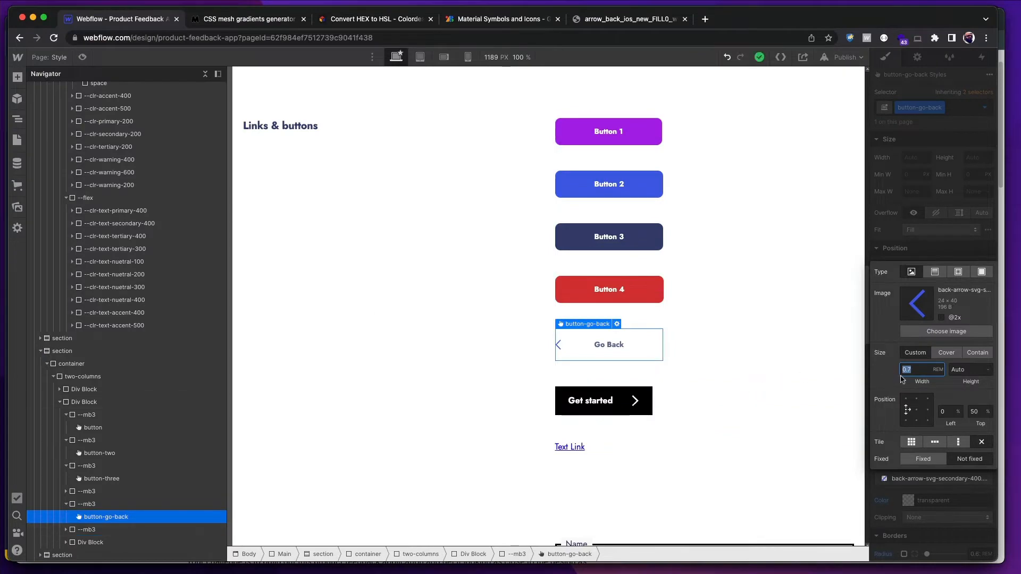
text(0.6)
- In Figma's product-feedback-working file, thicken the back-arrow-svg-secondary-400 vector by moving its three inner points about 8 px to the right
key(super+Tab)
key(super+Tab)
key(super+Tab)
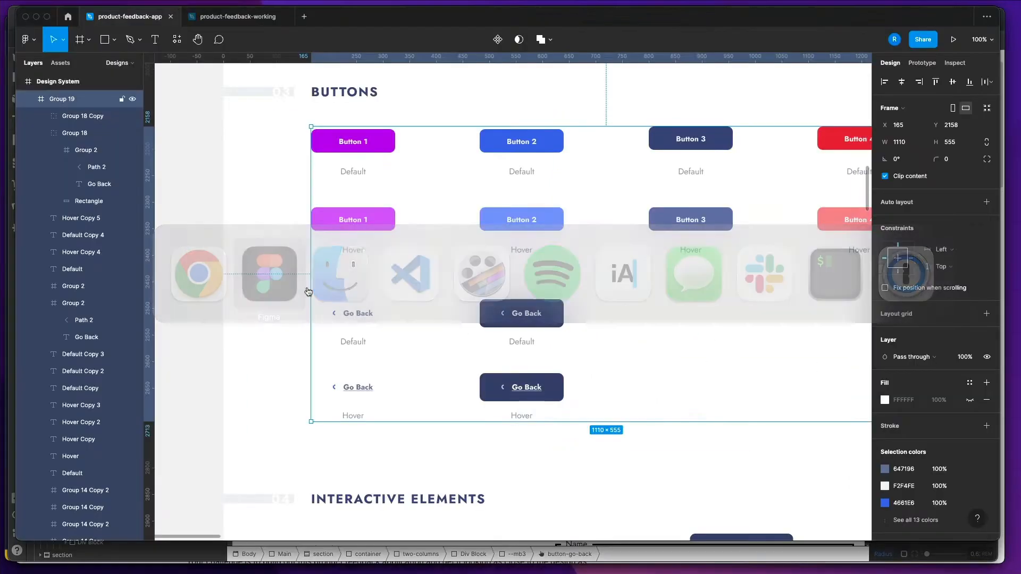
click(227, 21)
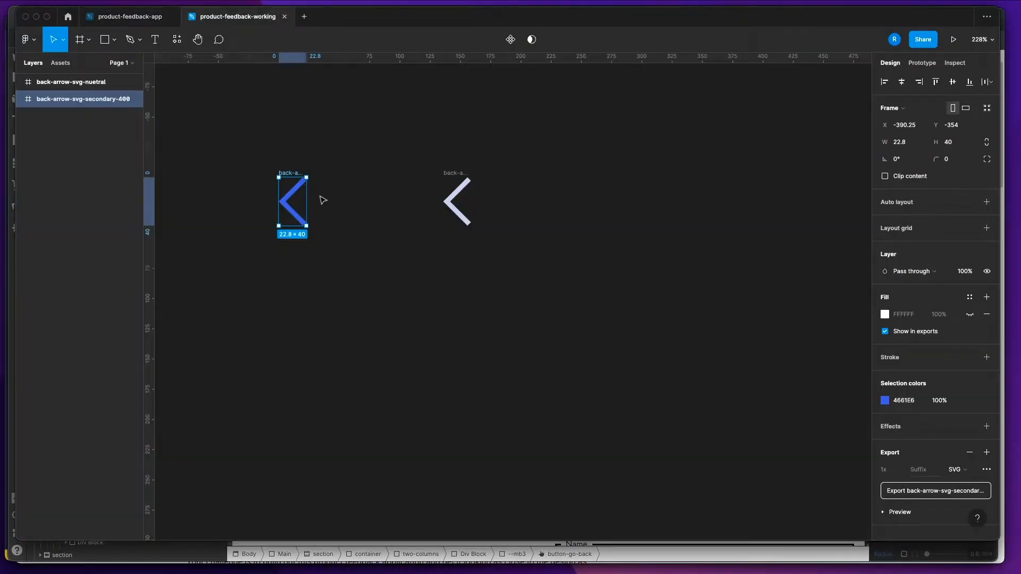
click(289, 203)
double_click(290, 204)
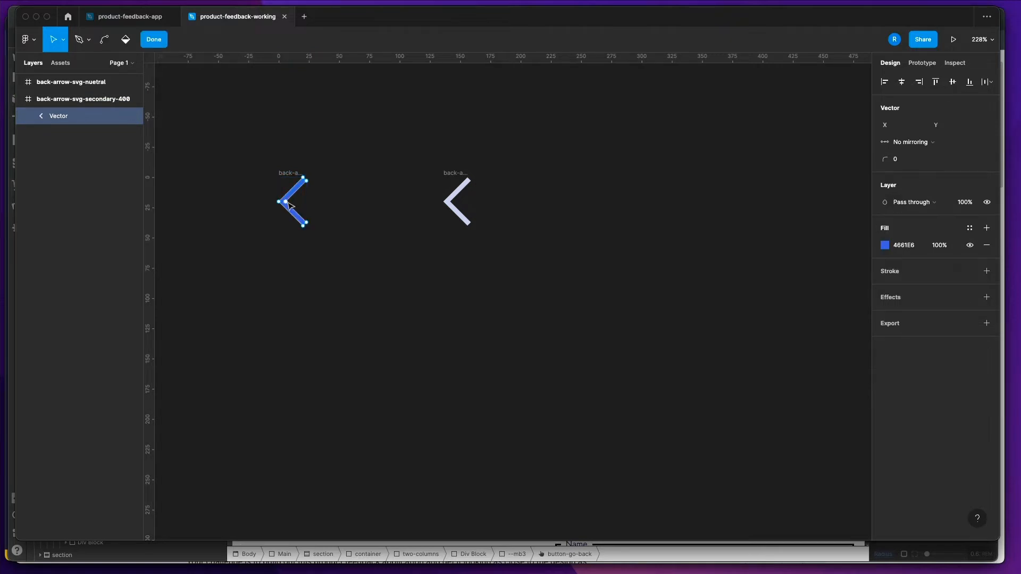
mouse_move(286, 202)
mouse_down()
mouse_move(299, 202)
mouse_move(285, 202)
mouse_up()
click(307, 182)
shift+click(285, 202)
shift+click(306, 223)
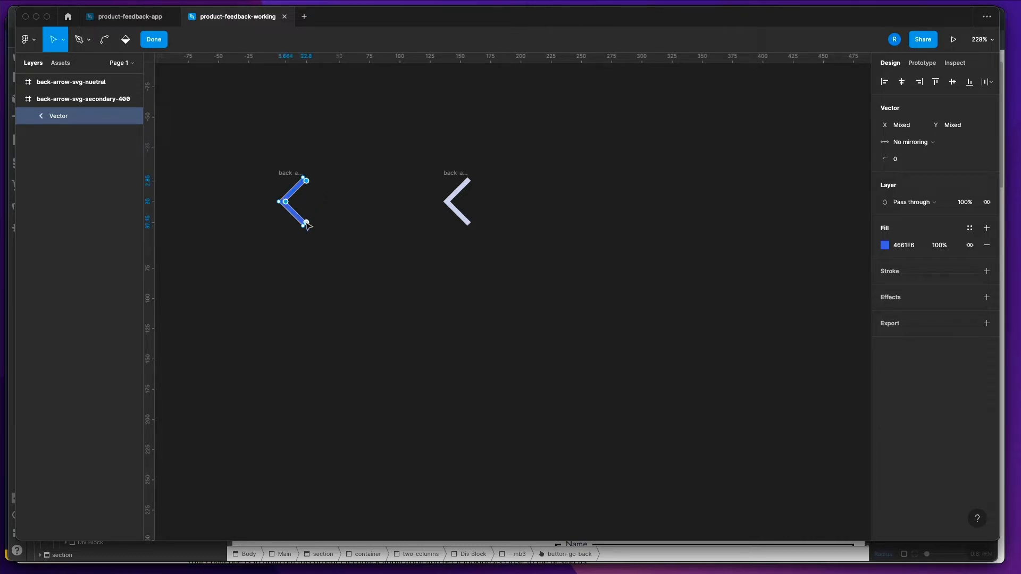
drag(286, 204, 296, 205)
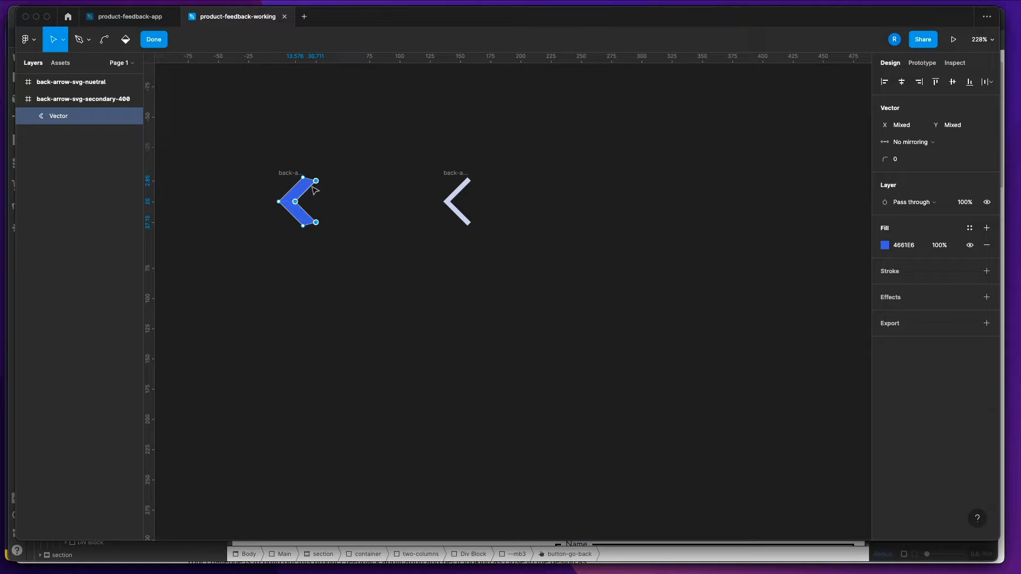
- Flatten the blue arrow's two ends by moving the upper inner end point to X 29.84, Y 0 and levelling the lower one with its outer corner
mouse_move(316, 182)
mouse_down()
mouse_move(321, 191)
mouse_move(315, 178)
mouse_up()
click(330, 199)
click(316, 181)
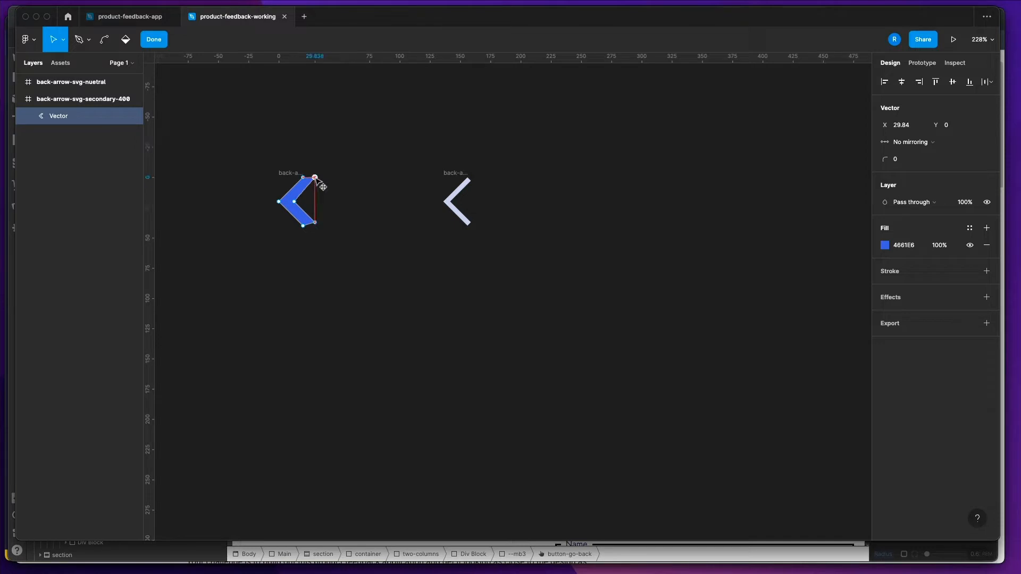
click(315, 225)
click(351, 229)
key(Escape)
key(Escape)
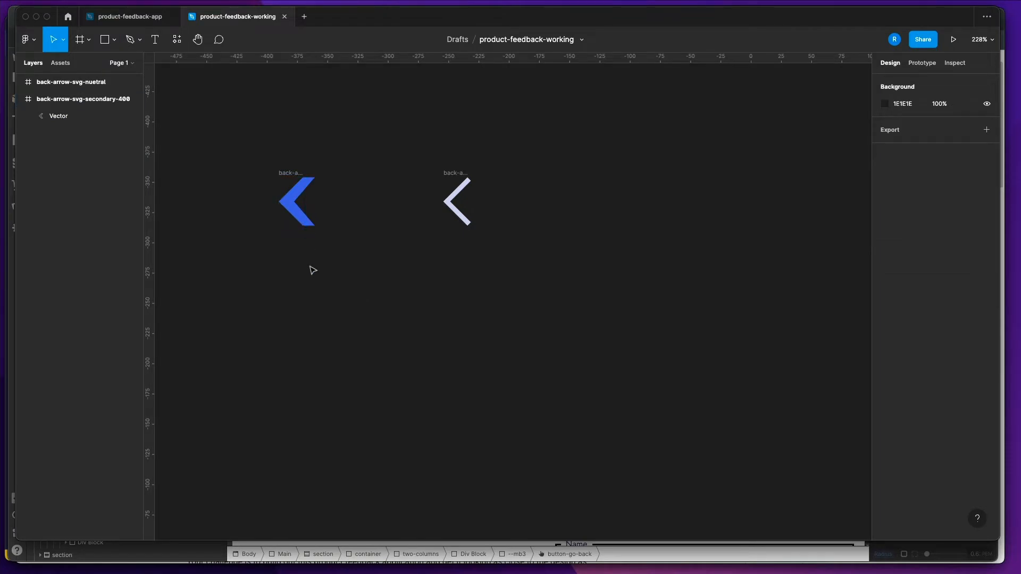
- Move the blue arrow's inner middle point slightly to the left so both strokes have an even thickness
scroll(295, 278, up, 5)
click(291, 278)
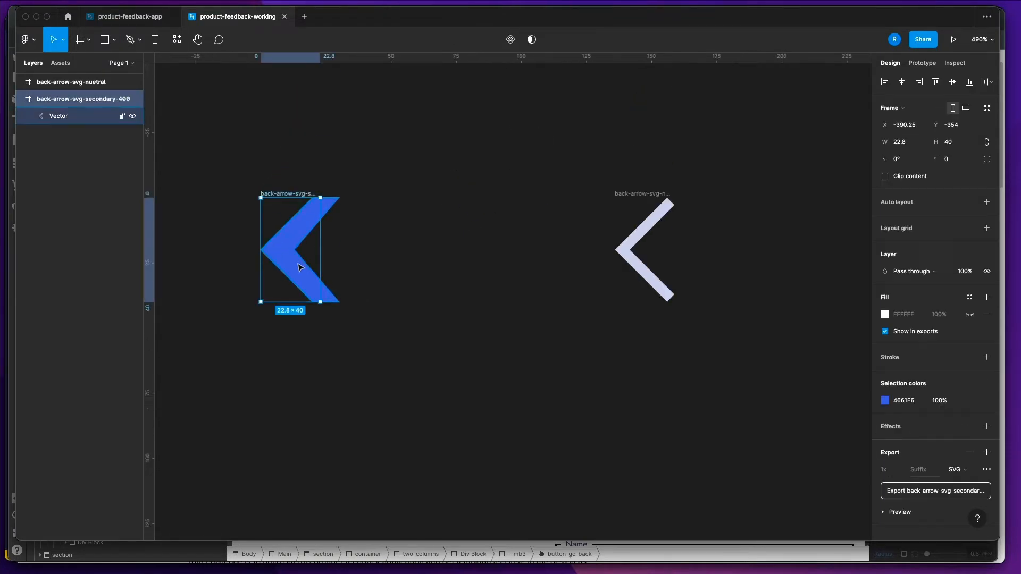
double_click(298, 266)
click(293, 250)
drag(293, 249, 287, 252)
key(Escape)
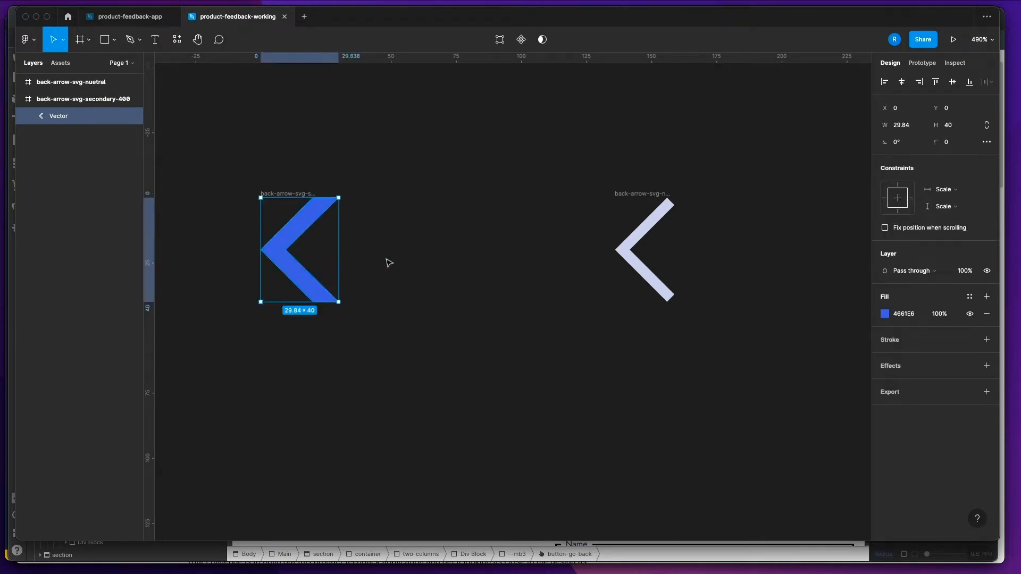
click(414, 254)
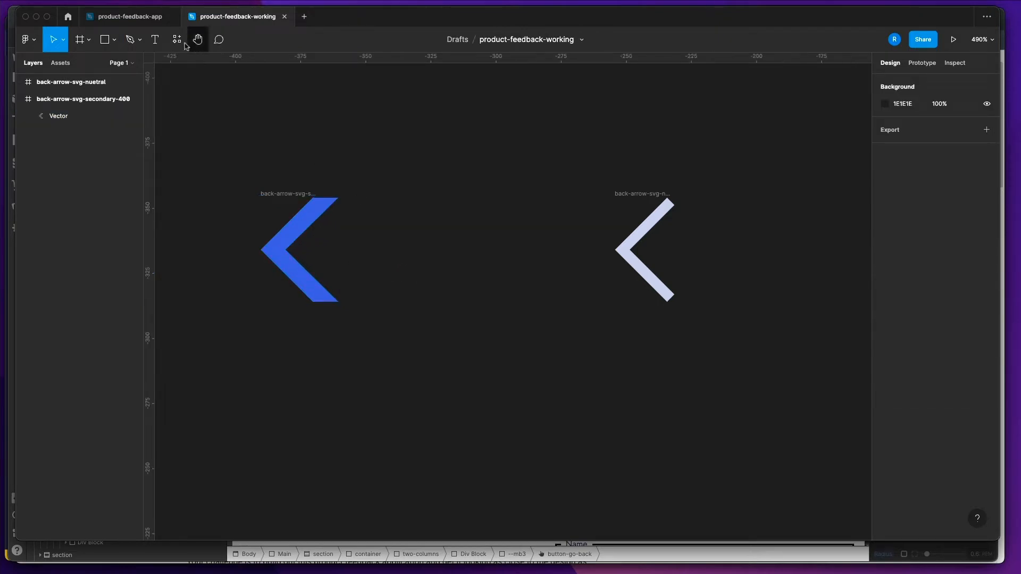
- Check the Arrow Back Ios New icon on Google Fonts and set the Go Back background arrow's width to 1 rem in Webflow
key(super+Tab)
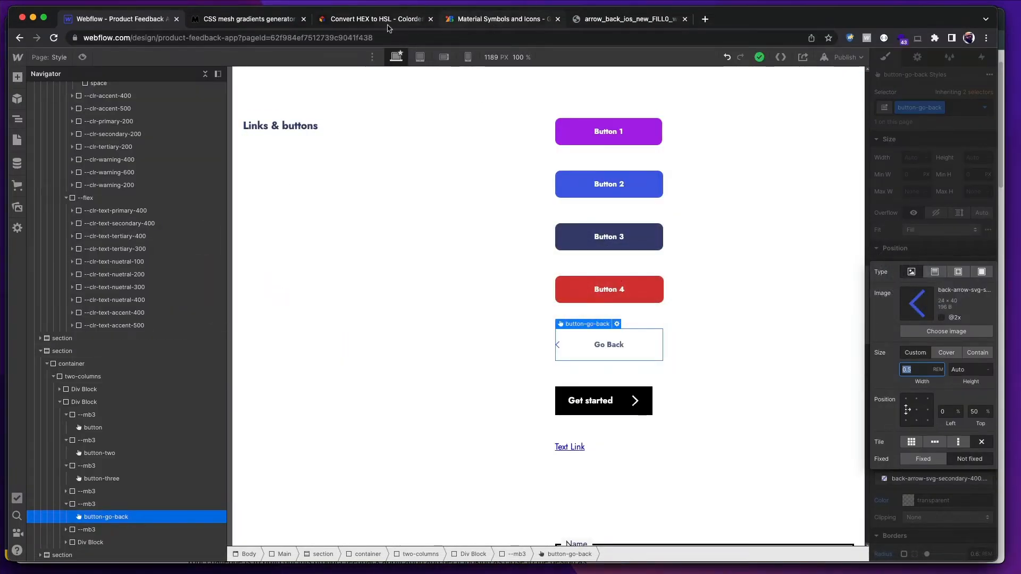
click(483, 20)
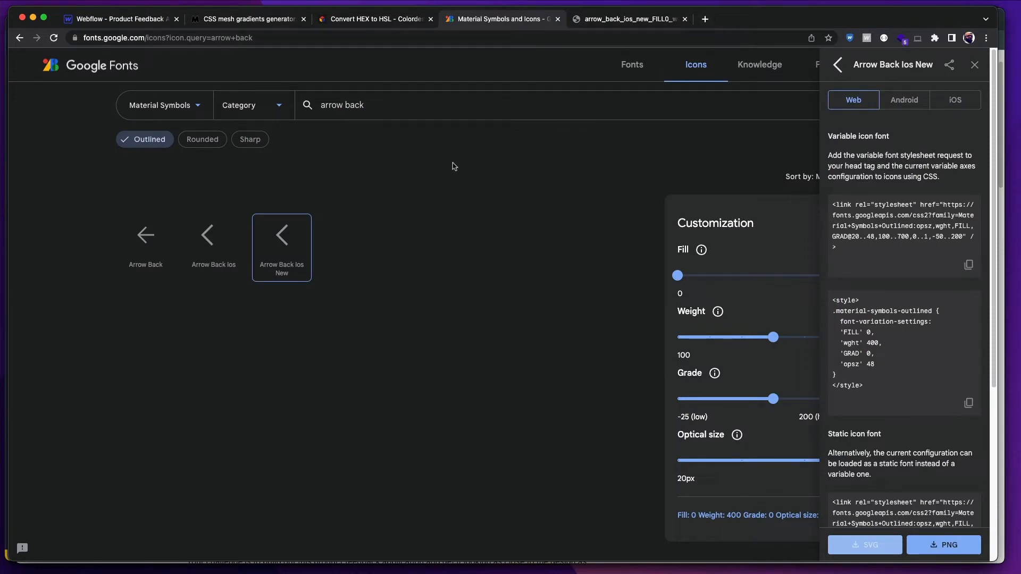
click(147, 19)
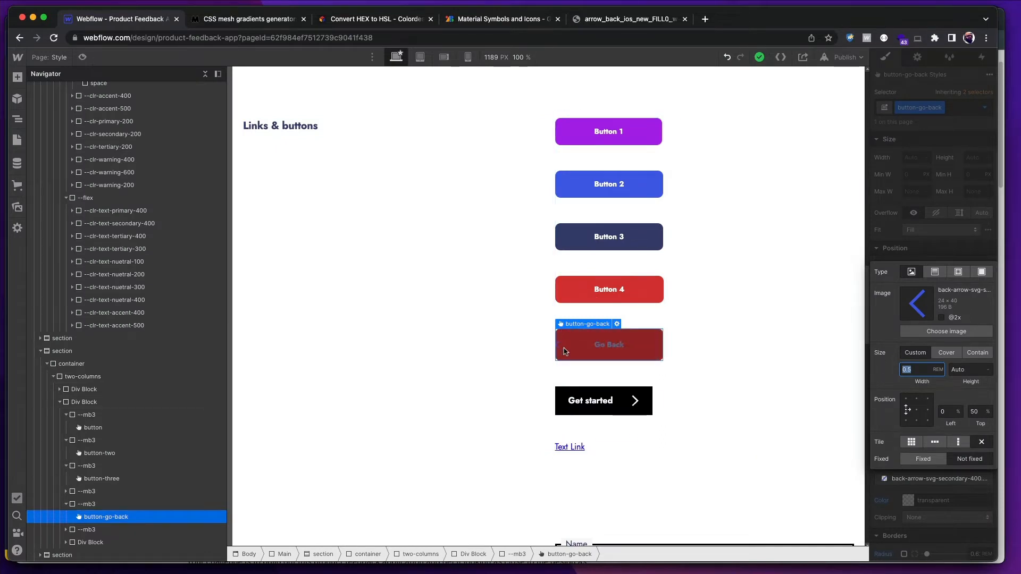
text(0.8)
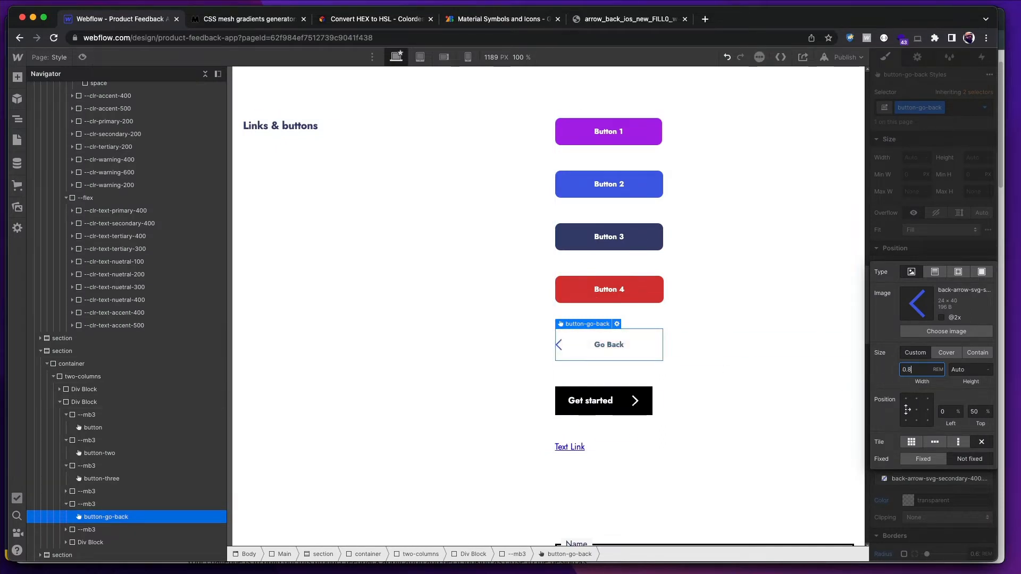
key(alt+Up)
- Set the Go Back background arrow's left position to 19%
click(941, 413)
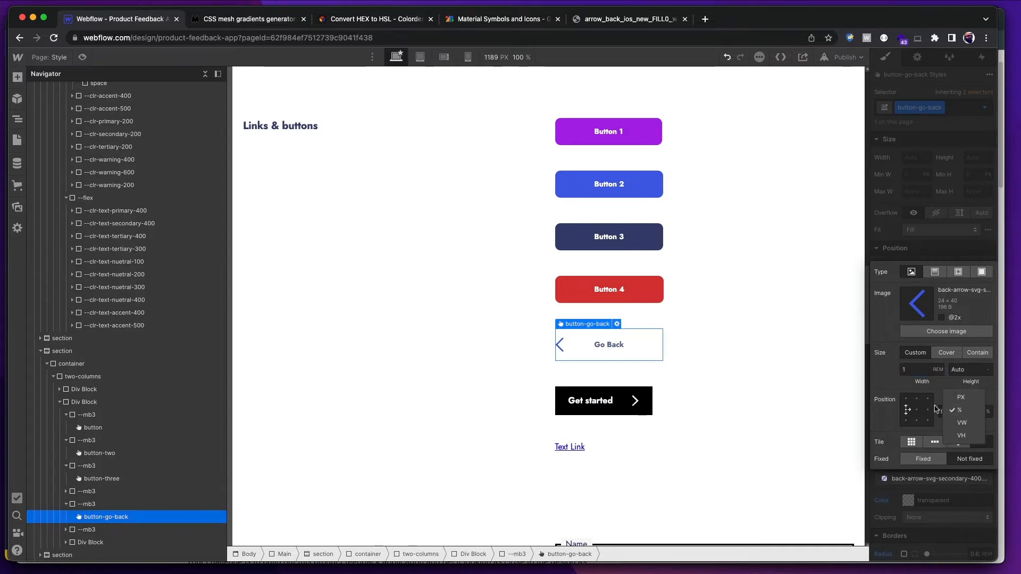
text(10)
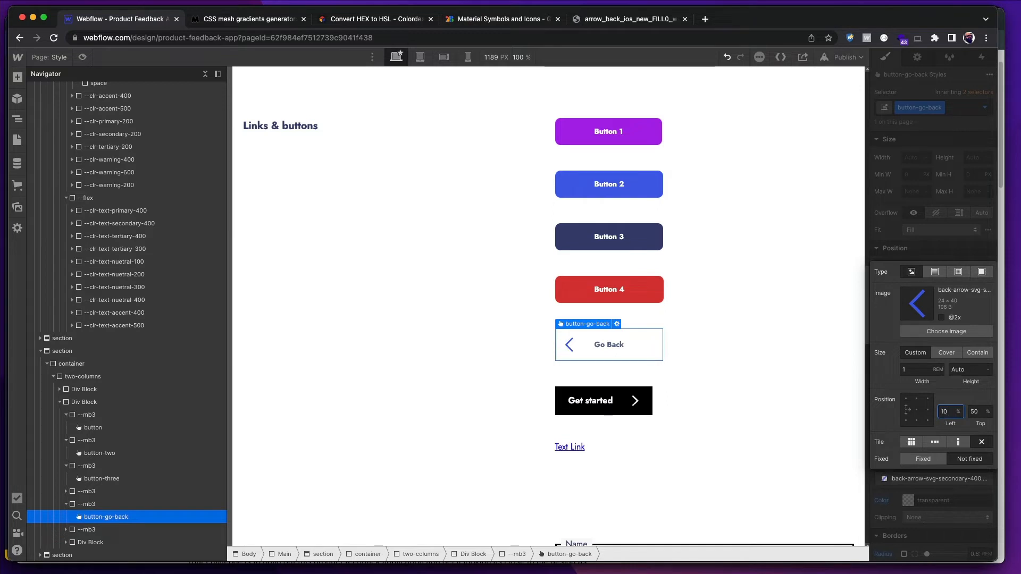
key(shift+Up)
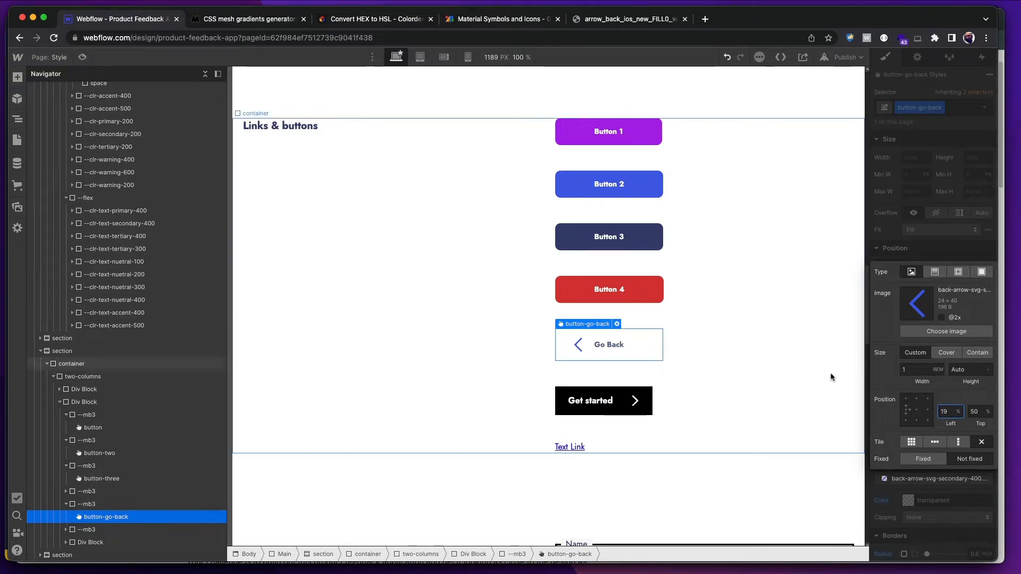
- Switch to Figma and undo the blue arrow's point edits, including both flattened ends and the moved inner middle point
click(777, 355)
click(796, 440)
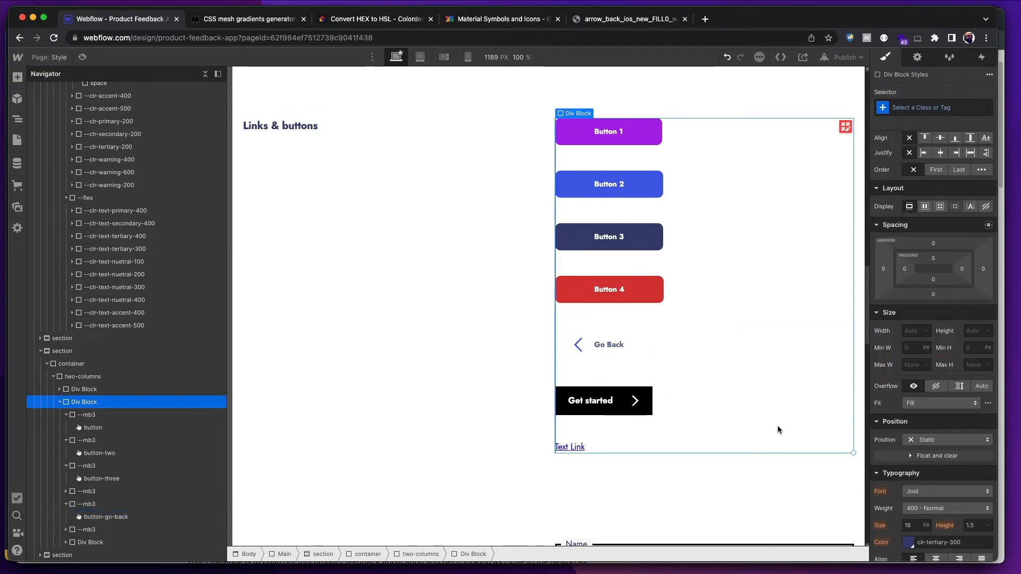
key(super+Tab)
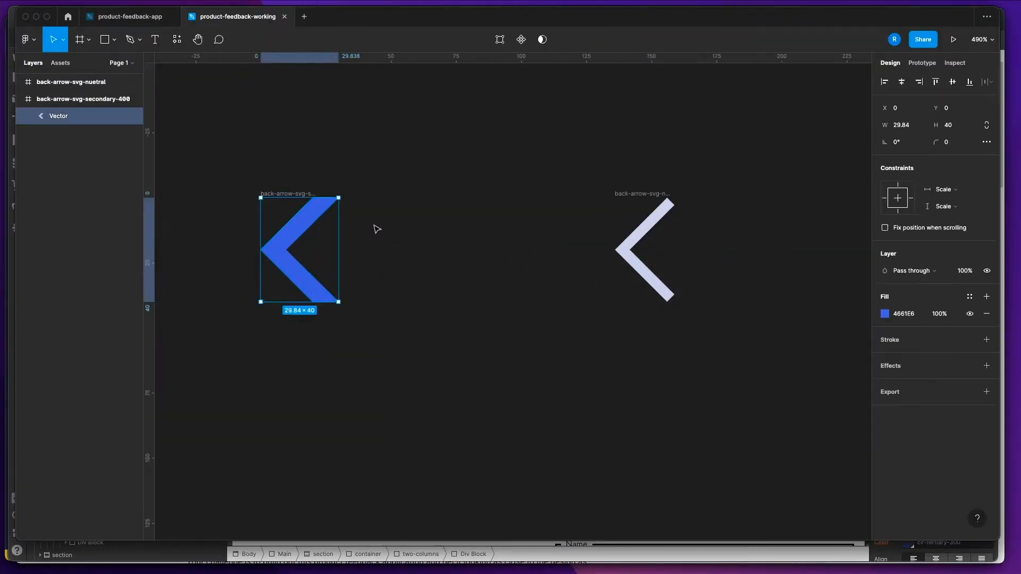
key(Return)
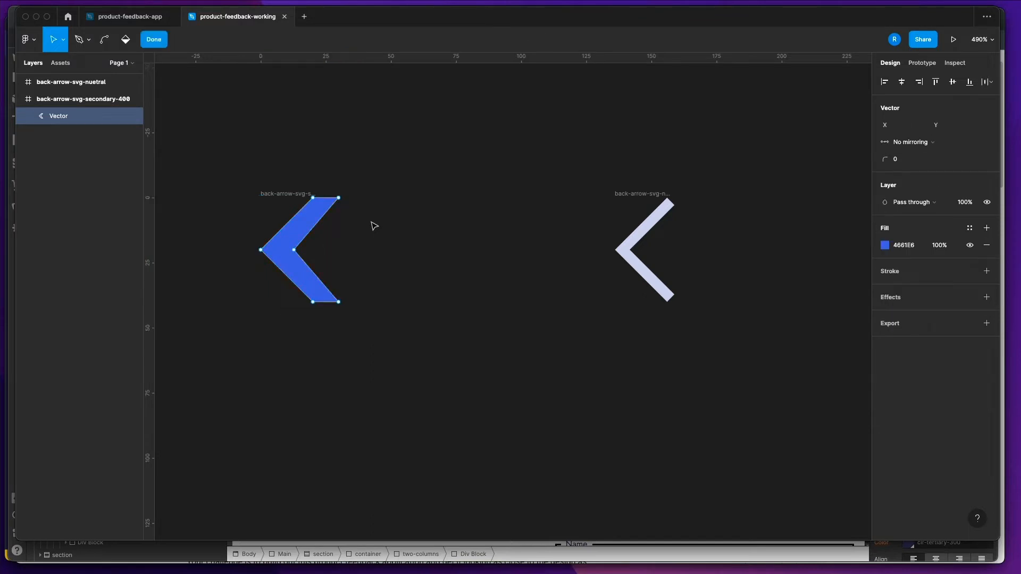
key(Left)
key(Left)
key(Left)
key(Left)
key(Left)
key(Left)
key(Left)
key(Left)
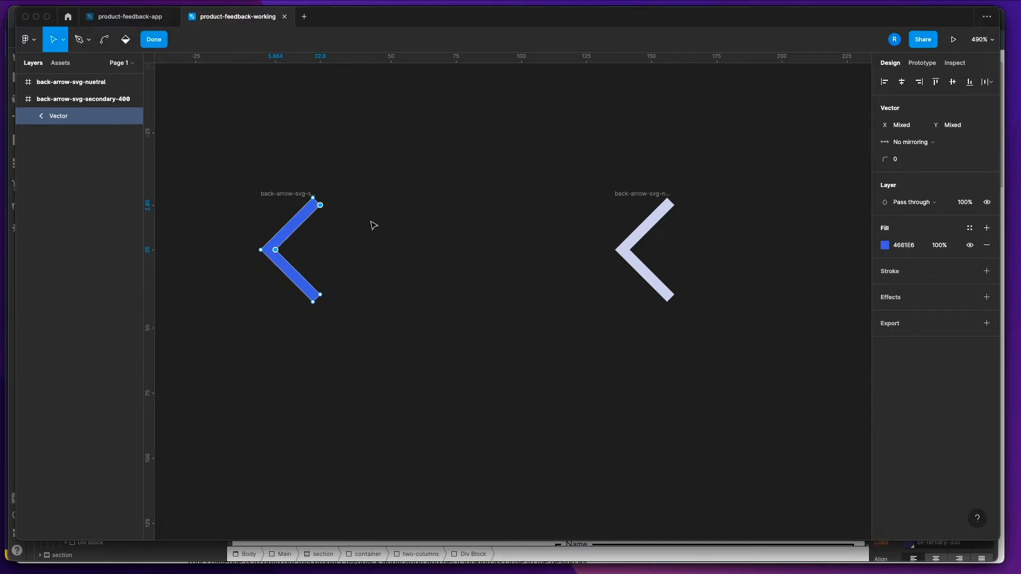
click(374, 230)
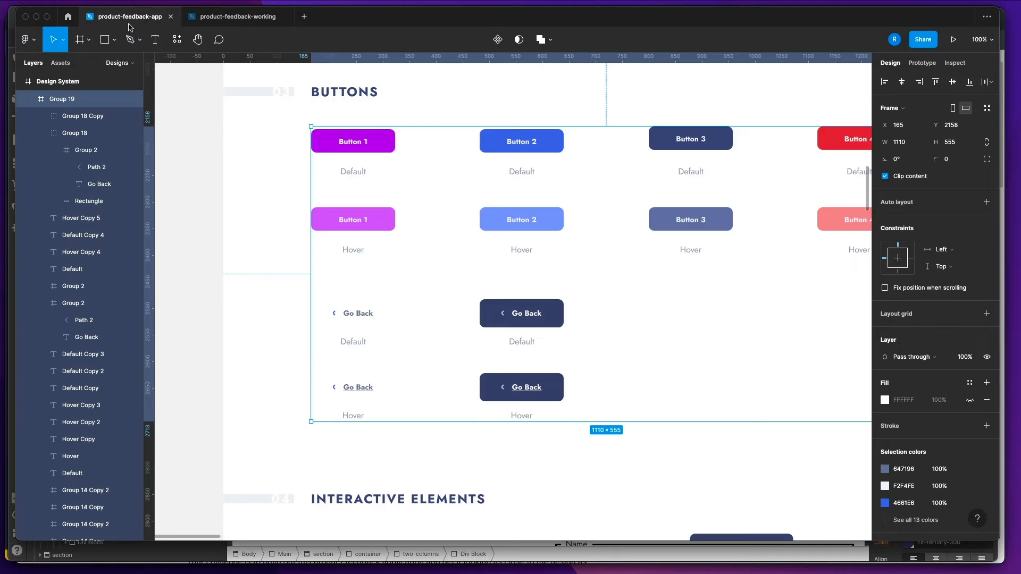
- Examine the default and hover states of the Go Back button in the product-feedback-app Figma file and compare them with the Webflow button
click(130, 17)
scroll(369, 326, up, 5)
scroll(370, 325, up, 2)
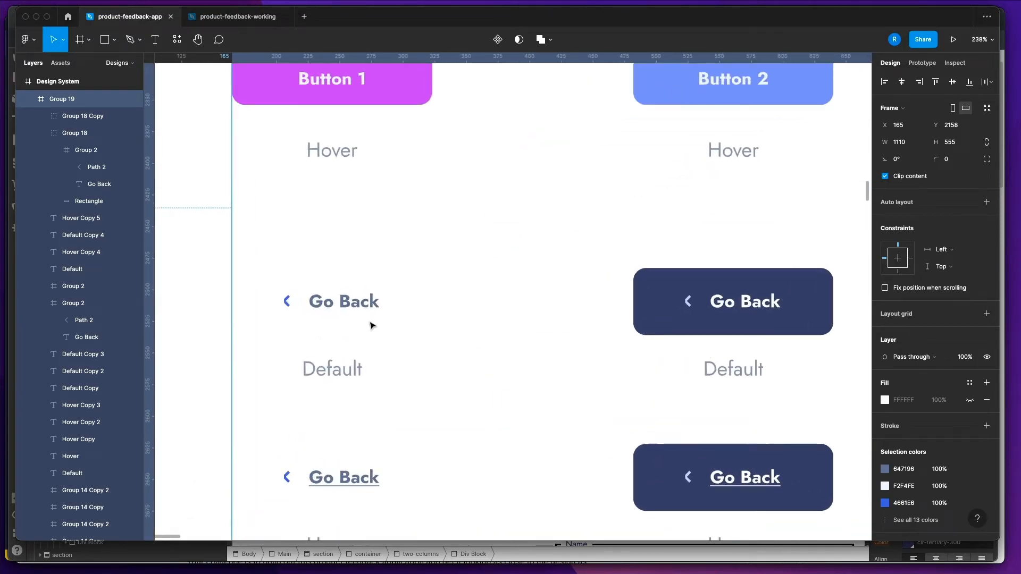
scroll(387, 318, left, 3)
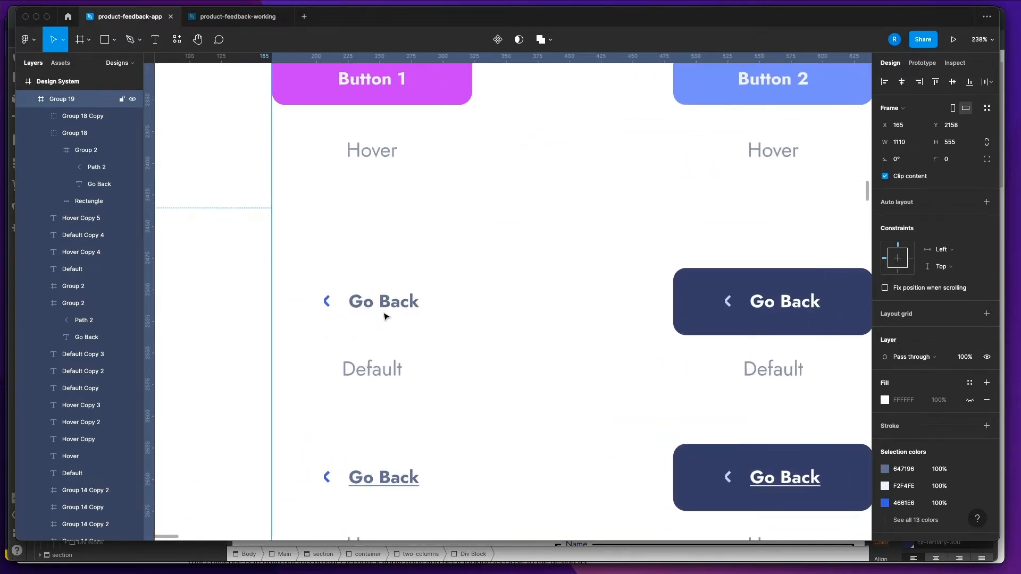
key(super+Tab)
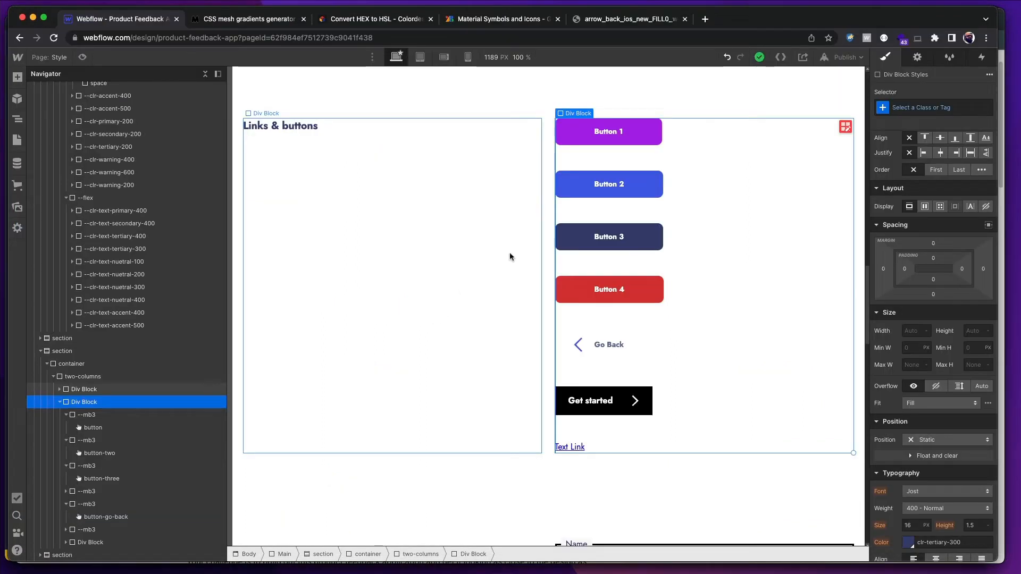
click(712, 354)
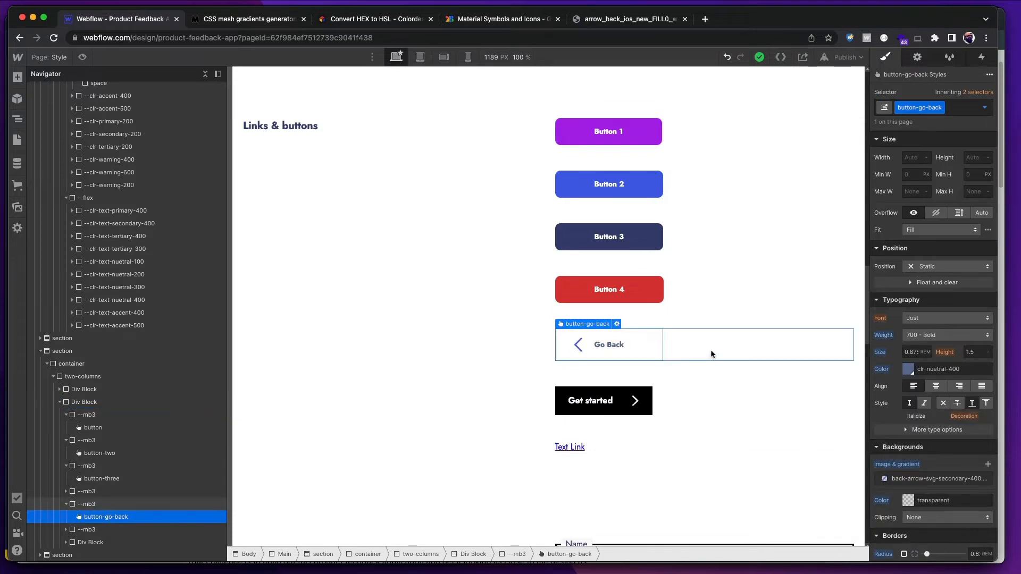
key(super+Tab)
scroll(380, 368, up, 5)
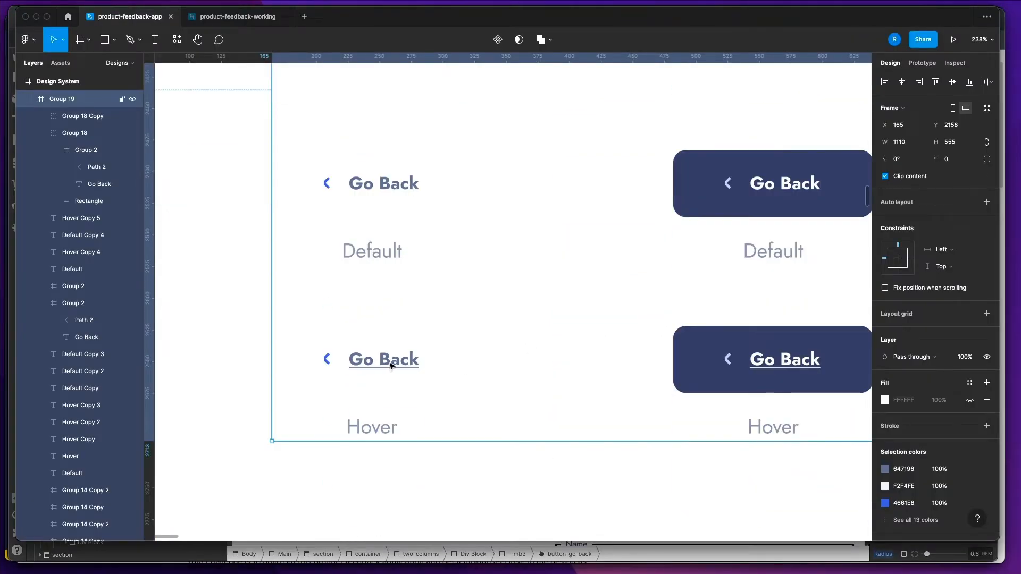
key(super+Tab)
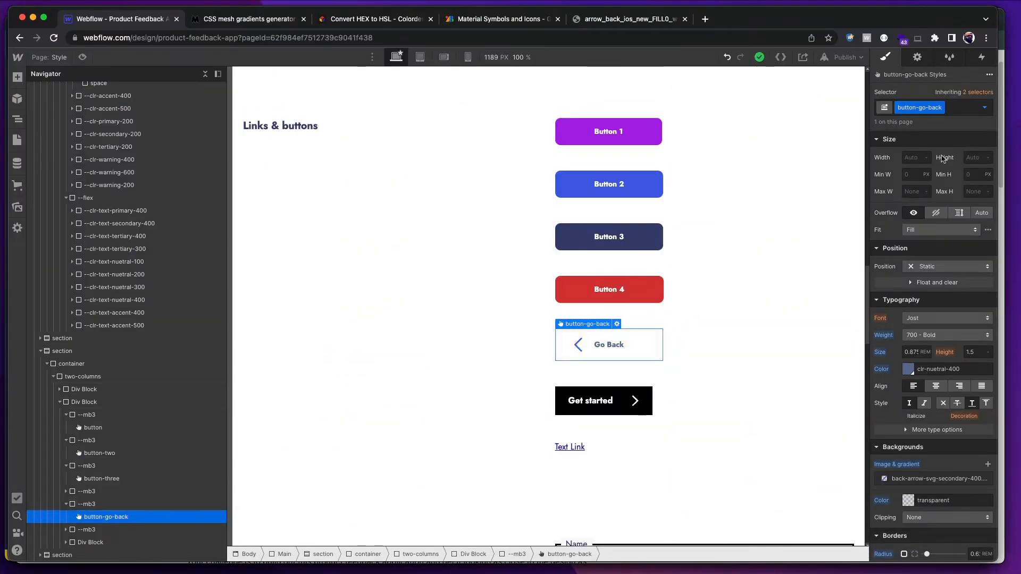
- In Webflow, set the background colour of the Go Back button's Hover state to transparent
click(983, 109)
click(944, 155)
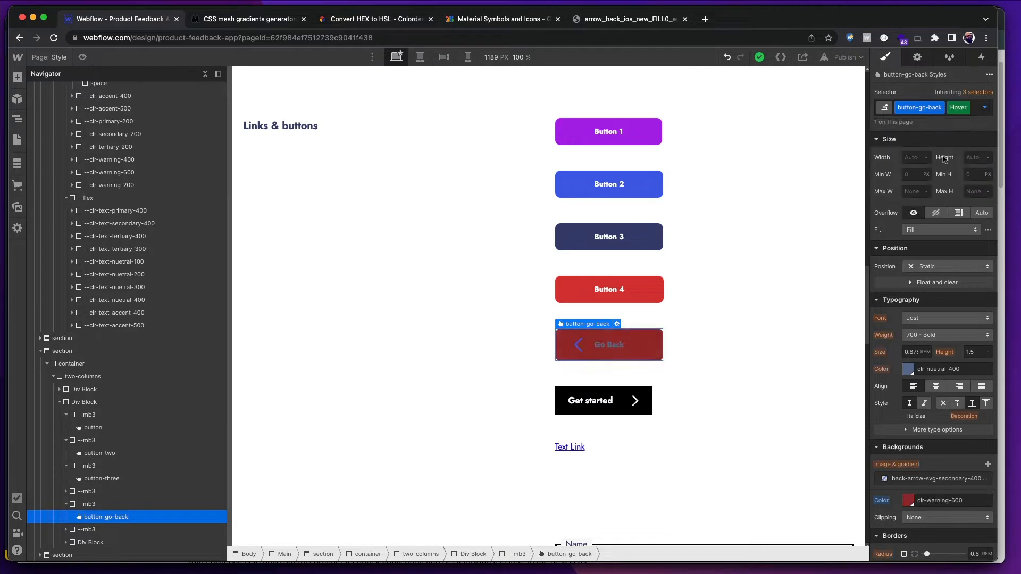
scroll(940, 311, down, 1)
scroll(940, 311, down, 1)
click(905, 453)
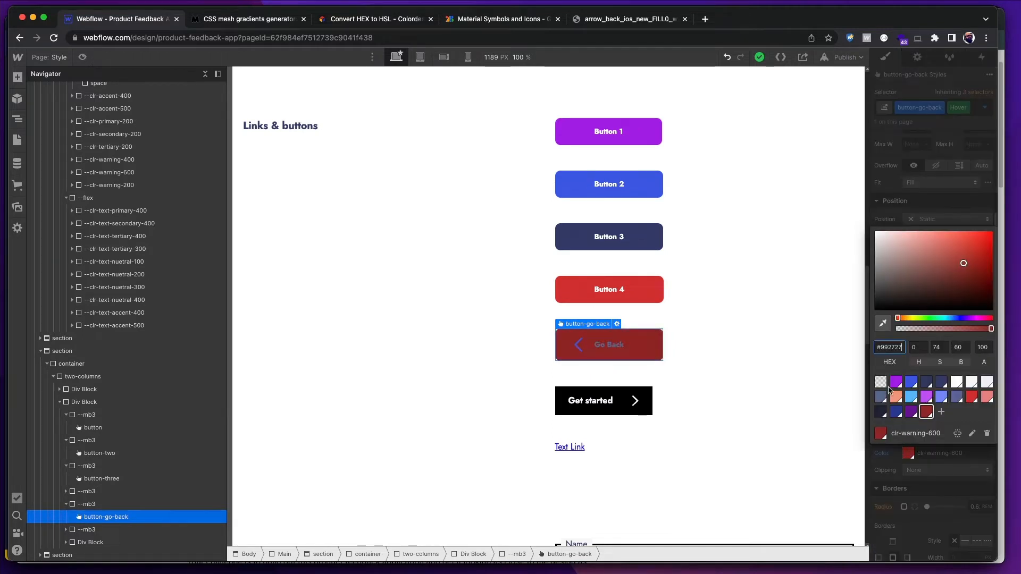
click(879, 383)
click(915, 504)
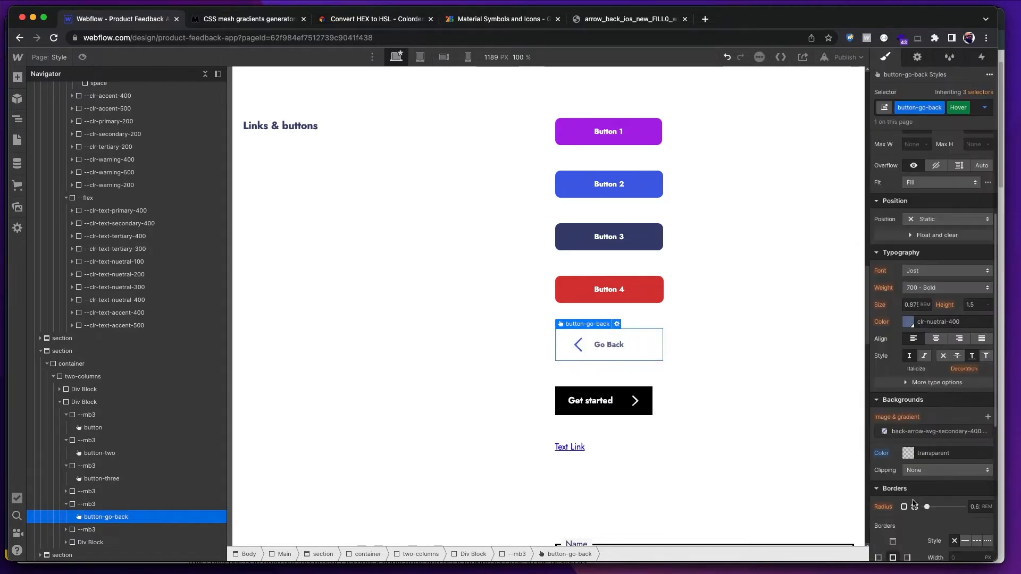
- Underline the Go Back text in its Hover state and check the effect in a page preview
click(935, 381)
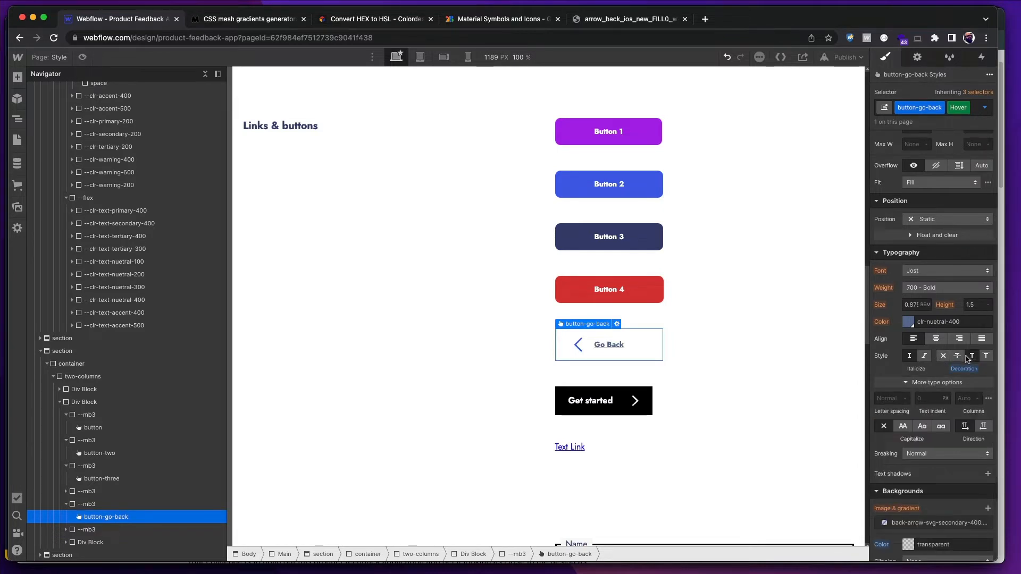
click(752, 374)
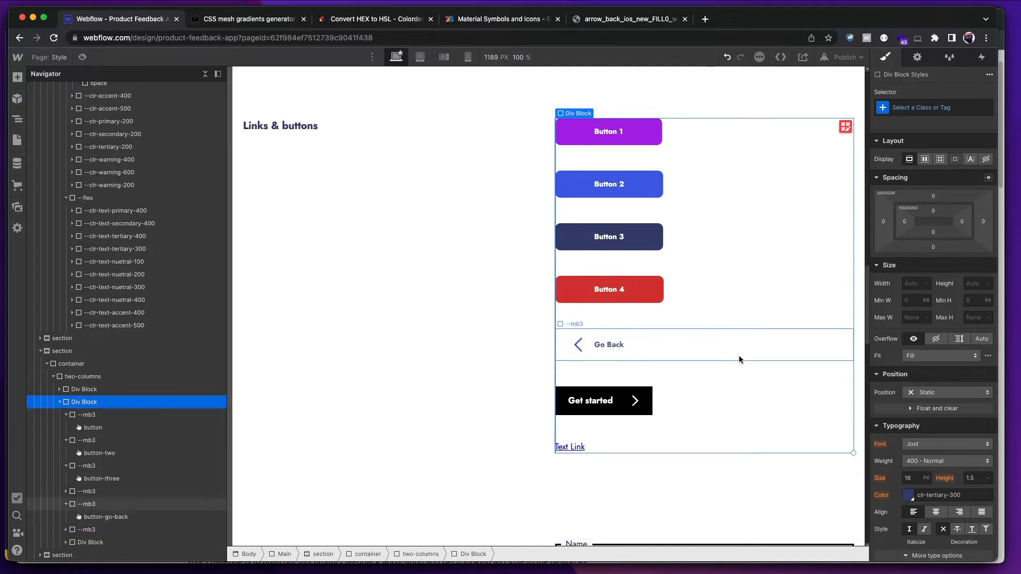
click(82, 57)
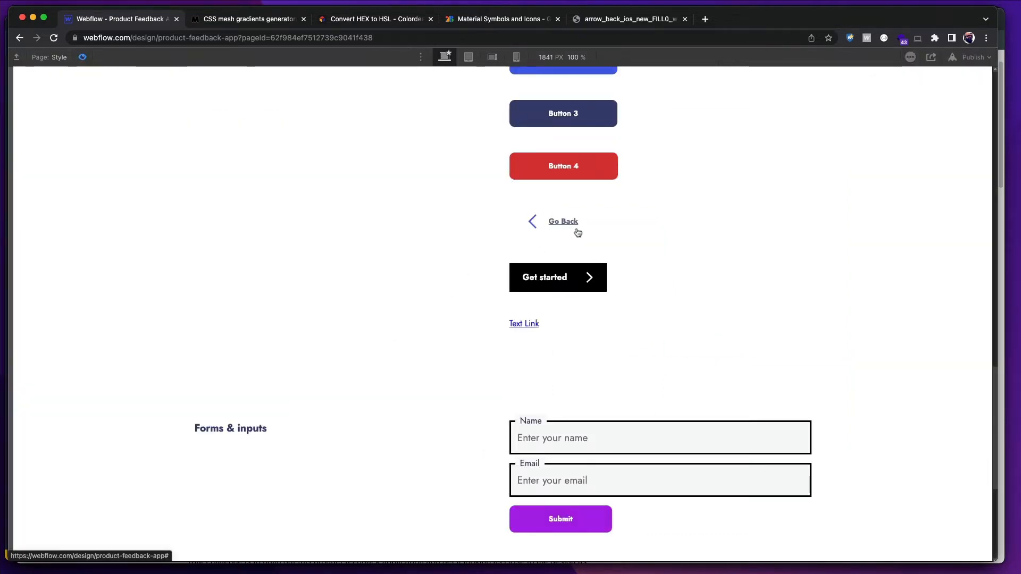
click(81, 60)
- Copy the --mb3 block containing the Go Back button and place the copy directly below the original
click(648, 345)
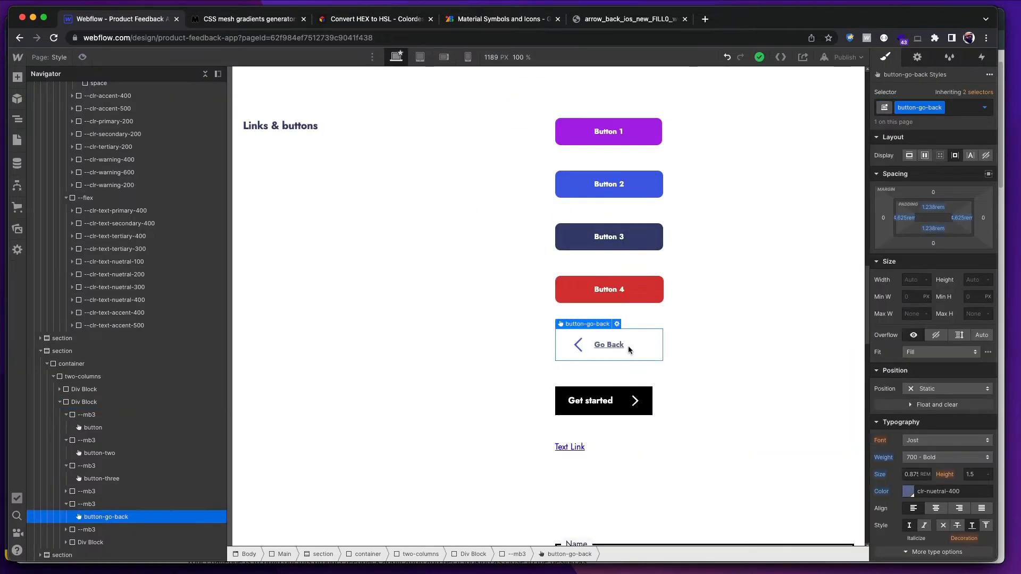
click(66, 504)
click(118, 502)
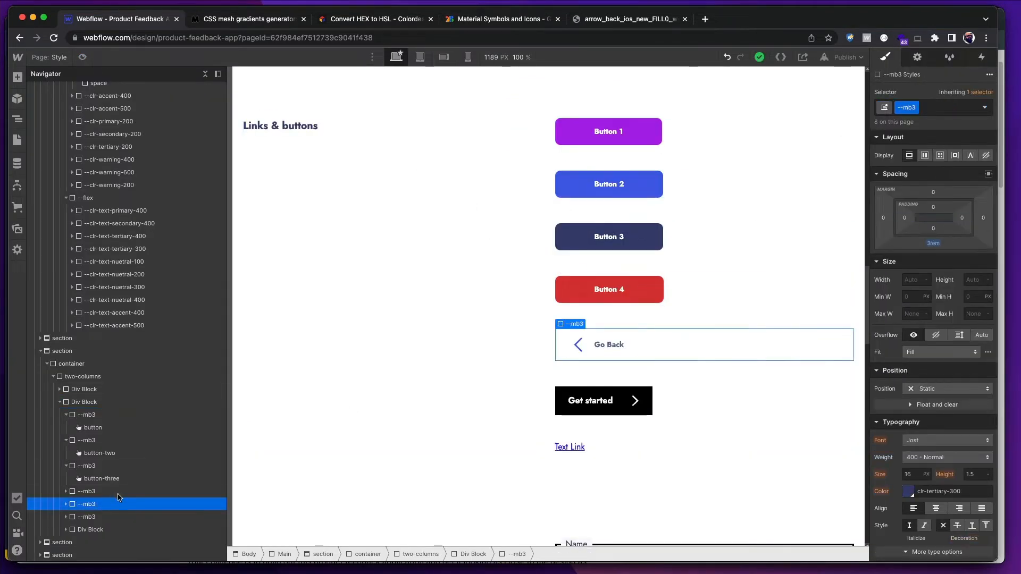
key(ctrl+v)
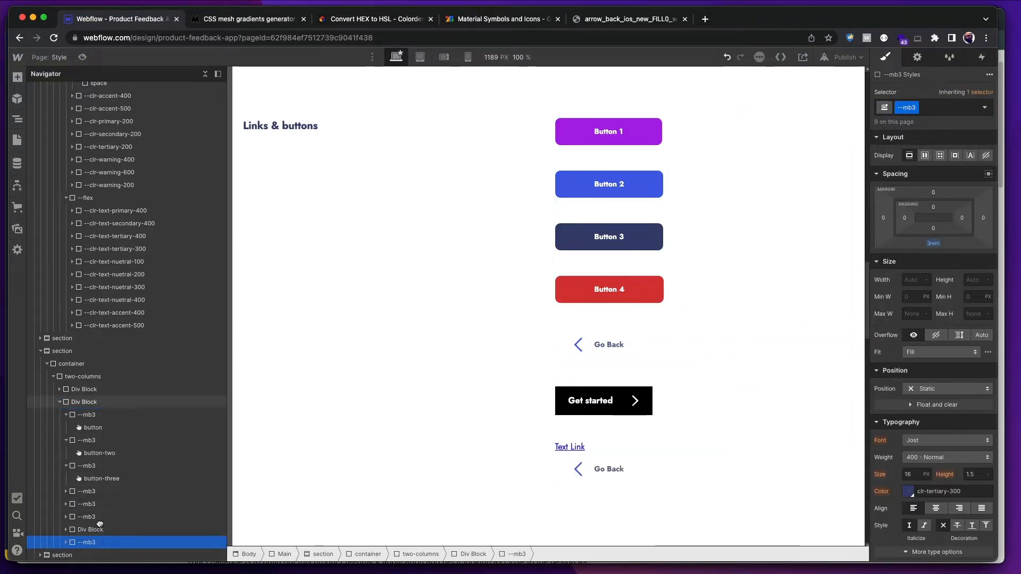
drag(99, 545, 104, 516)
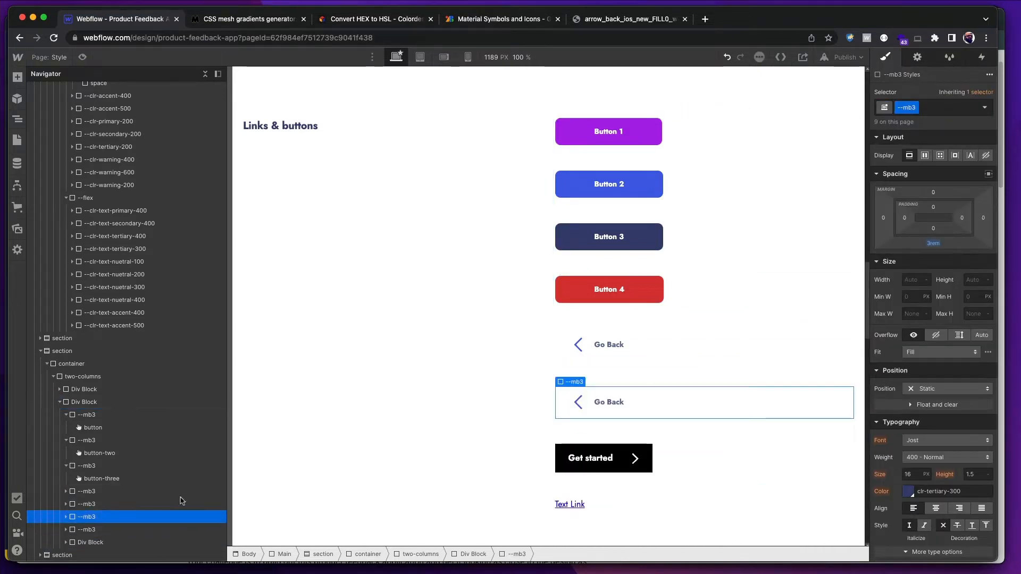
- Delete the --mb3 block holding the black Get started button and select the second Go Back button
click(682, 451)
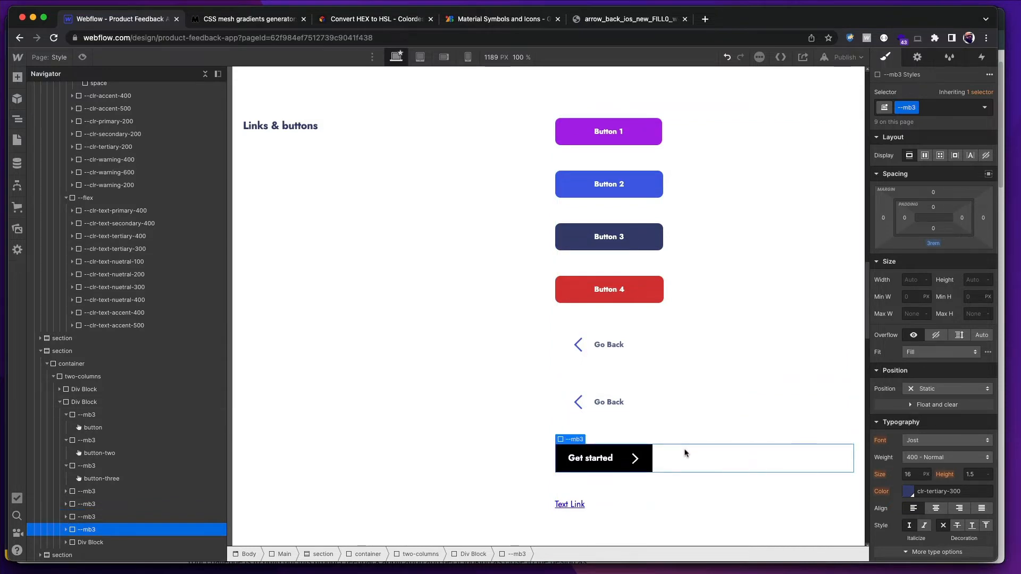
key(Delete)
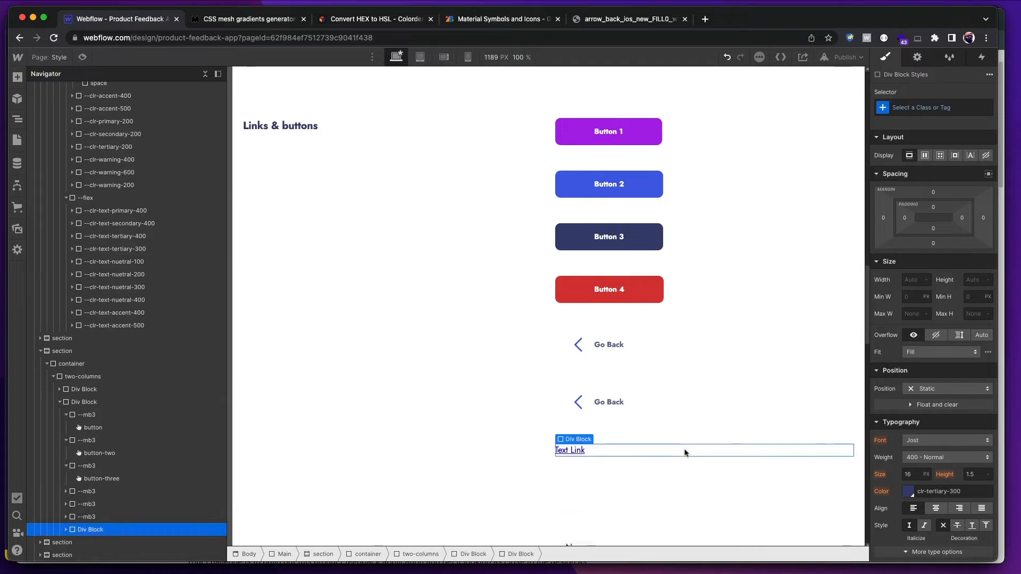
click(652, 407)
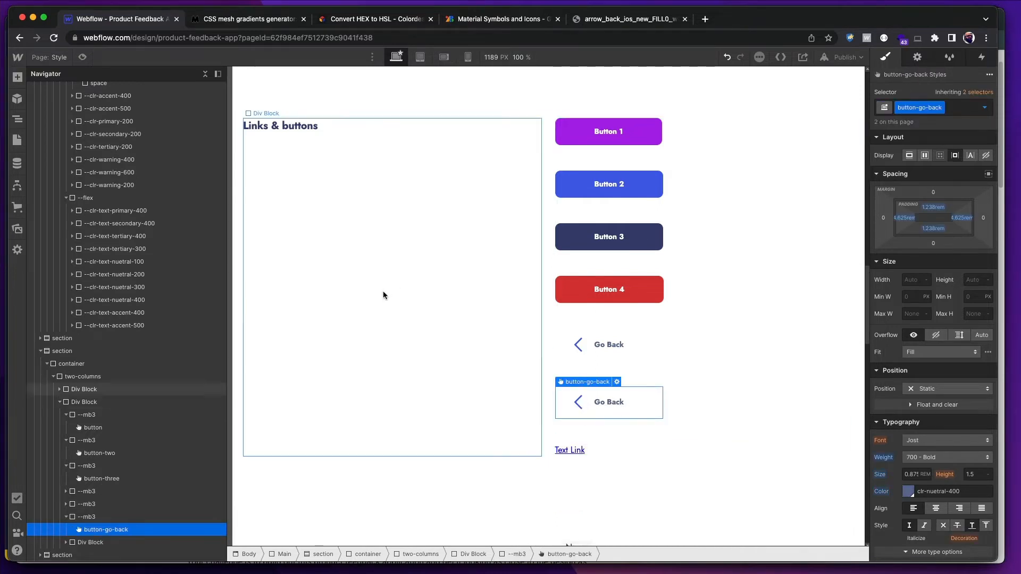
- Inspect the colours of the dark default Go Back button in the Figma design
key(super+Tab)
scroll(415, 319, down, 1)
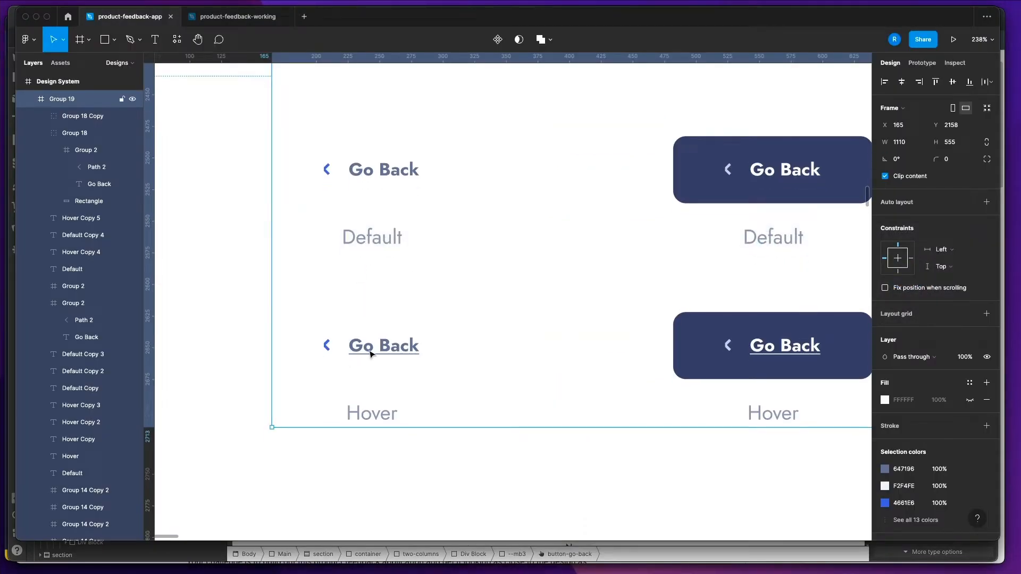
scroll(520, 324, right, 5)
click(684, 185)
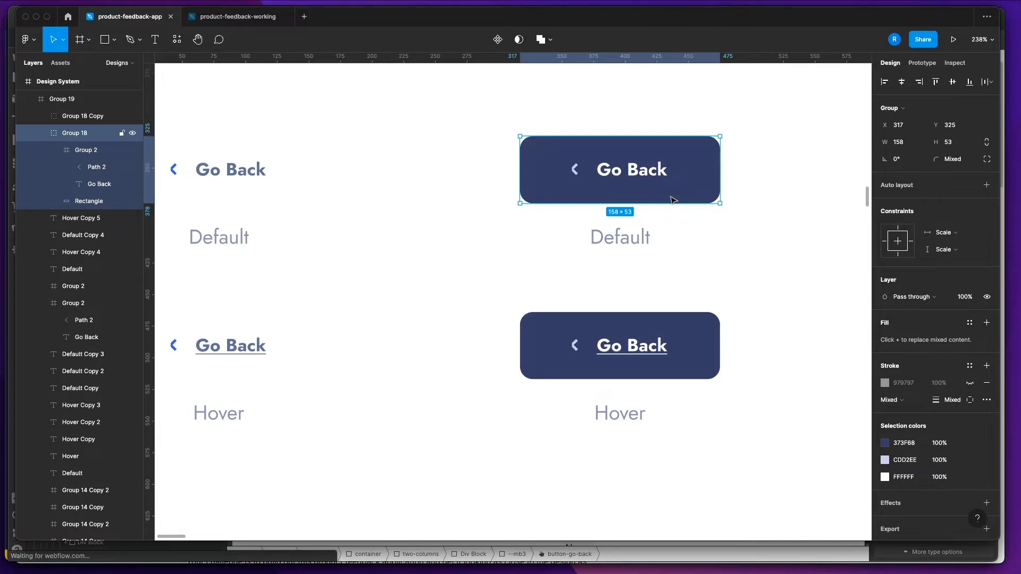
key(super+Tab)
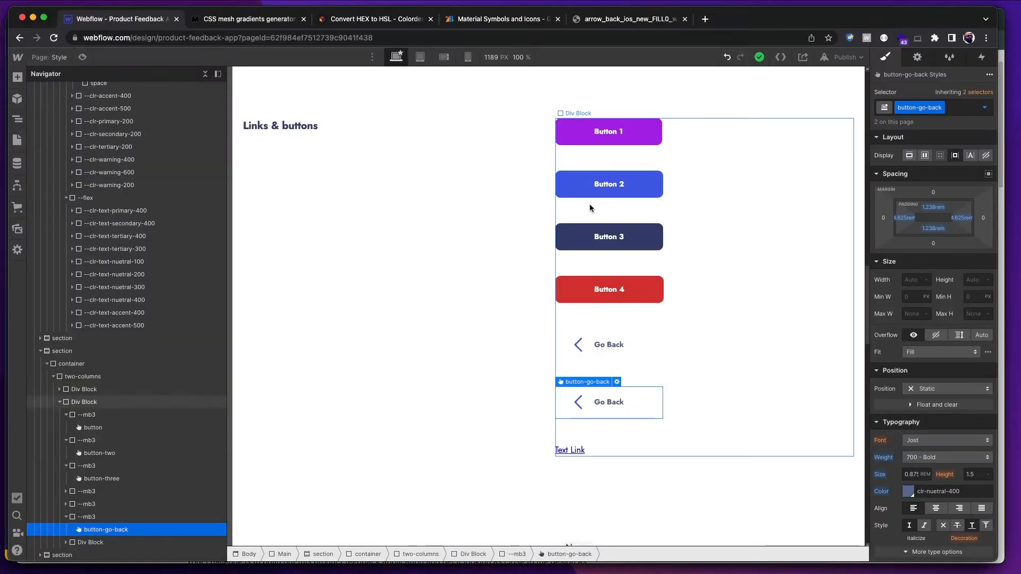
- Look up the hex value of clr-tertiary-300 in the Webflow style guide and compare it with the dark Go Back button in Figma
scroll(589, 208, up, 20)
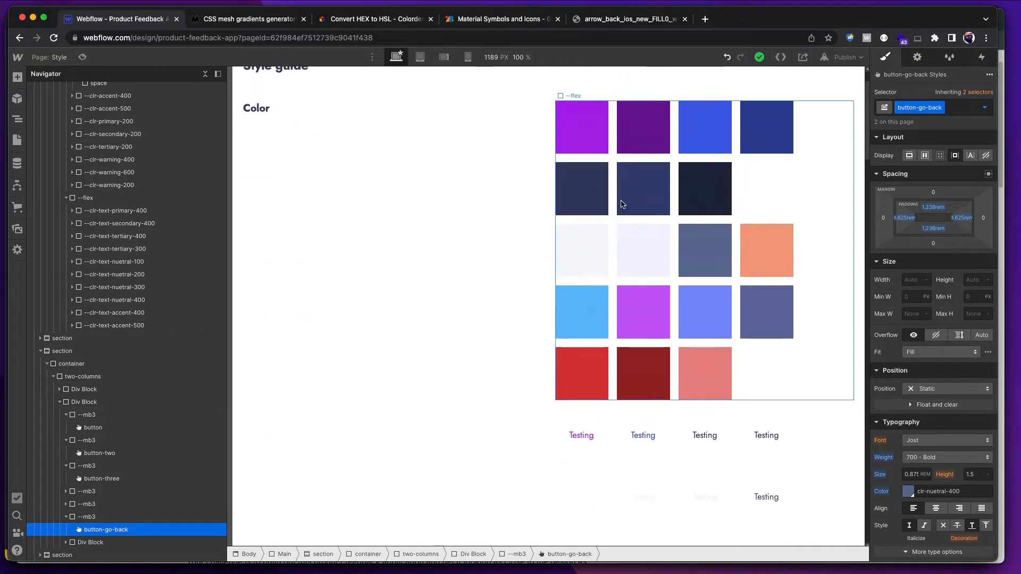
click(657, 194)
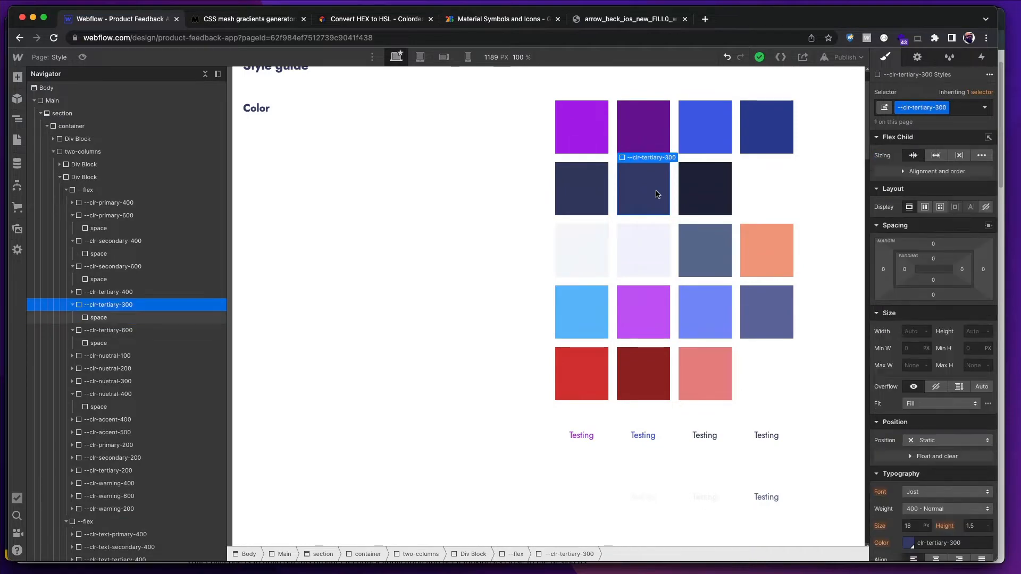
key(super+Tab)
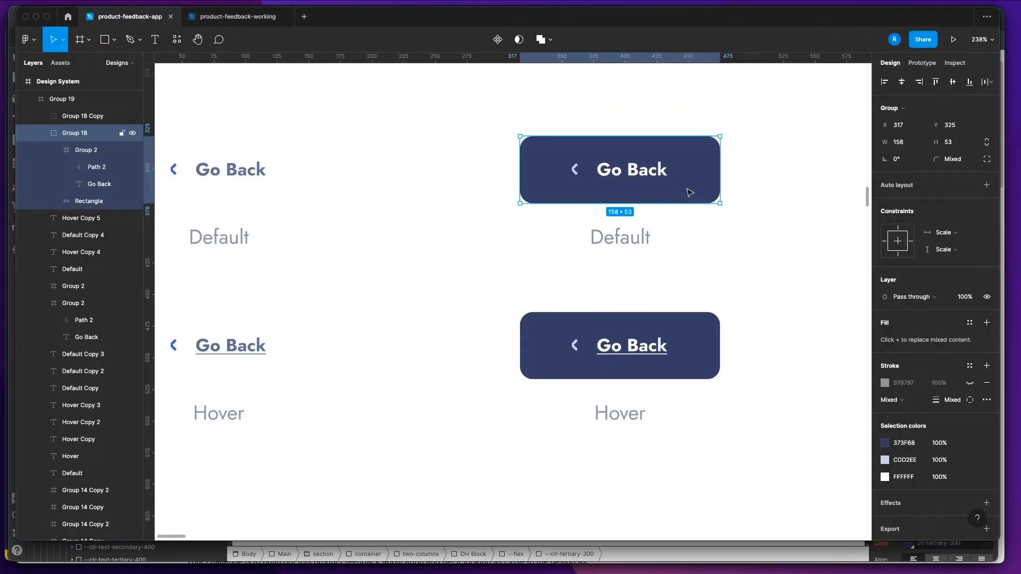
key(super+Tab)
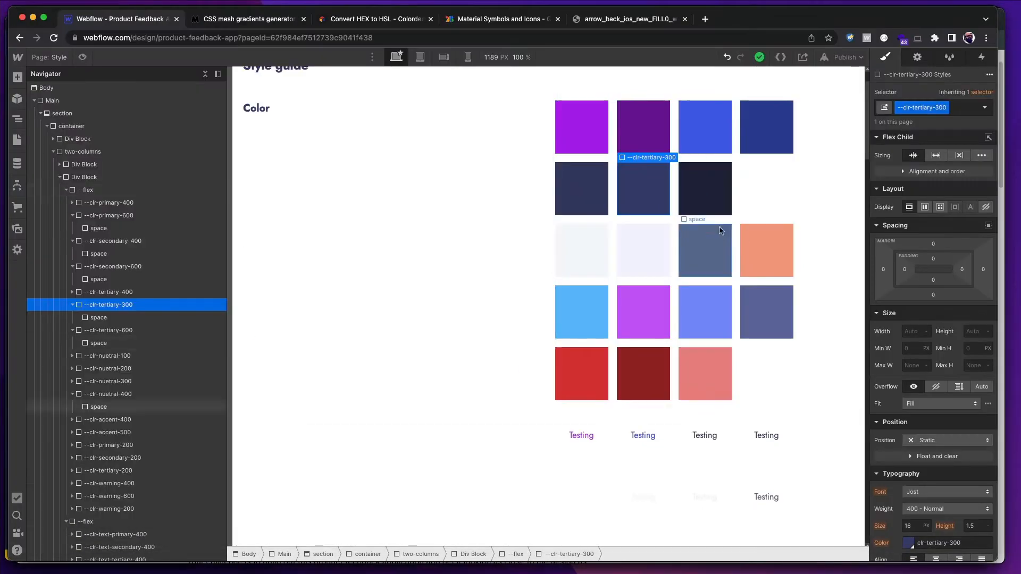
scroll(914, 400, down, 3)
click(908, 382)
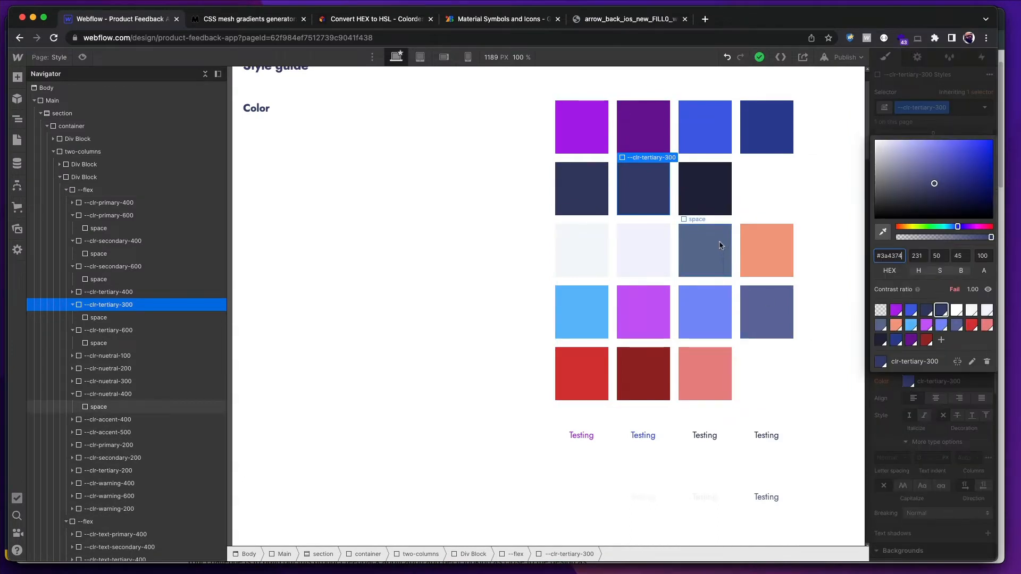
- Look up the hex value of the clr-nuetral-400 swatch in the style guide
click(712, 262)
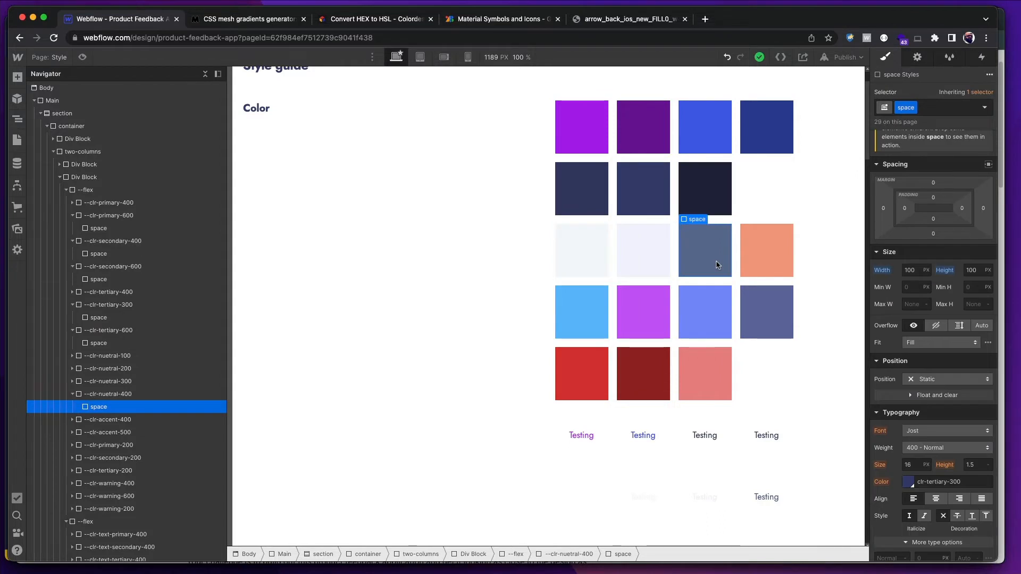
key(super+Up)
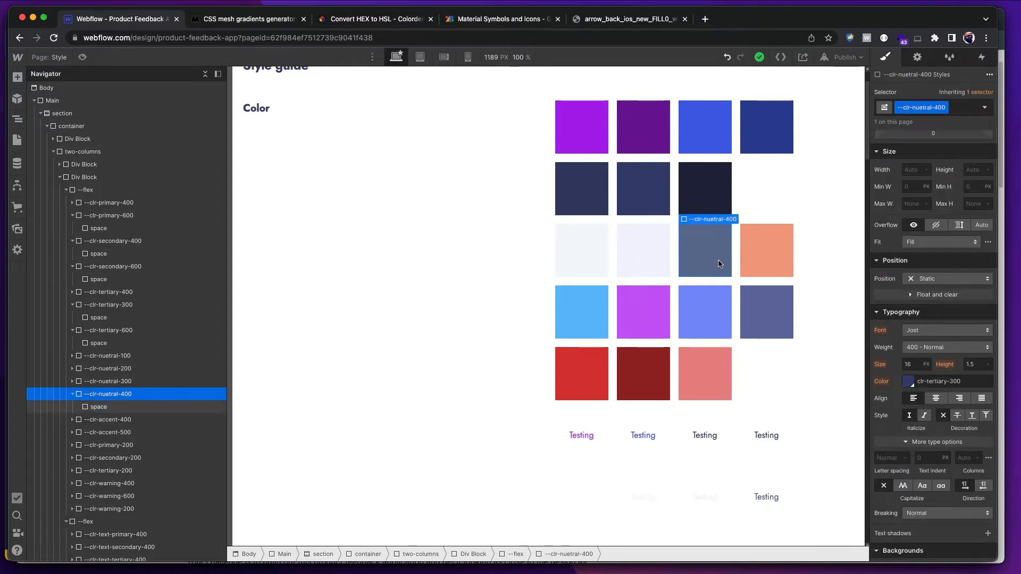
scroll(904, 414, down, 3)
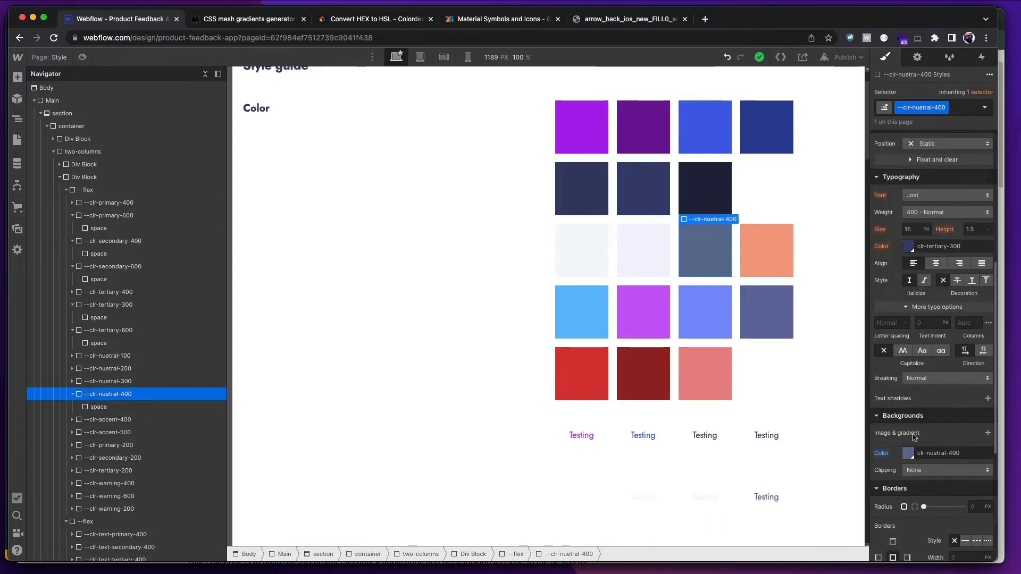
click(907, 452)
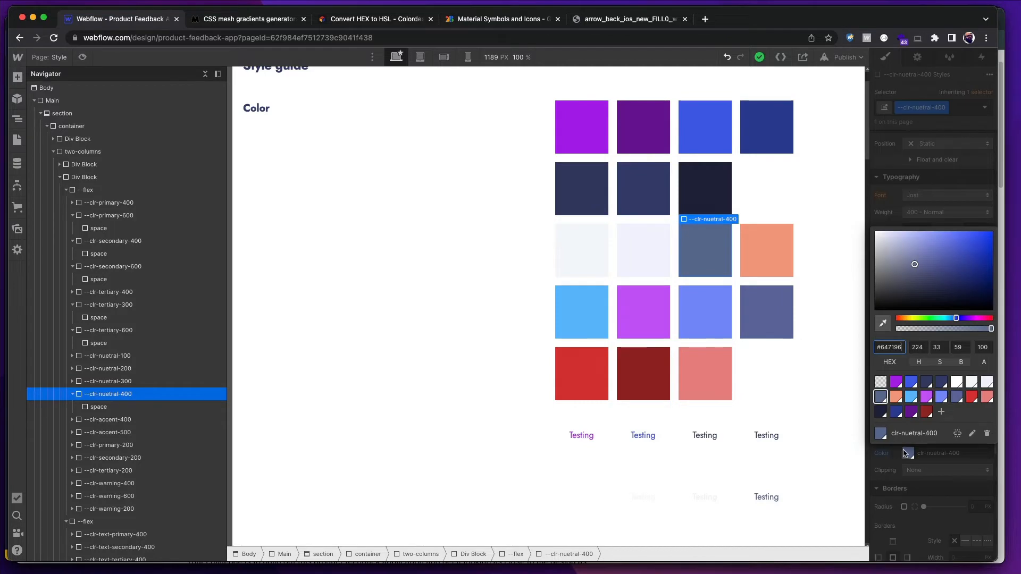
- Select the clr-tertiary-300 swatch and compare it again with the colours of the dark default Go Back button in Figma
click(649, 182)
key(super+Tab)
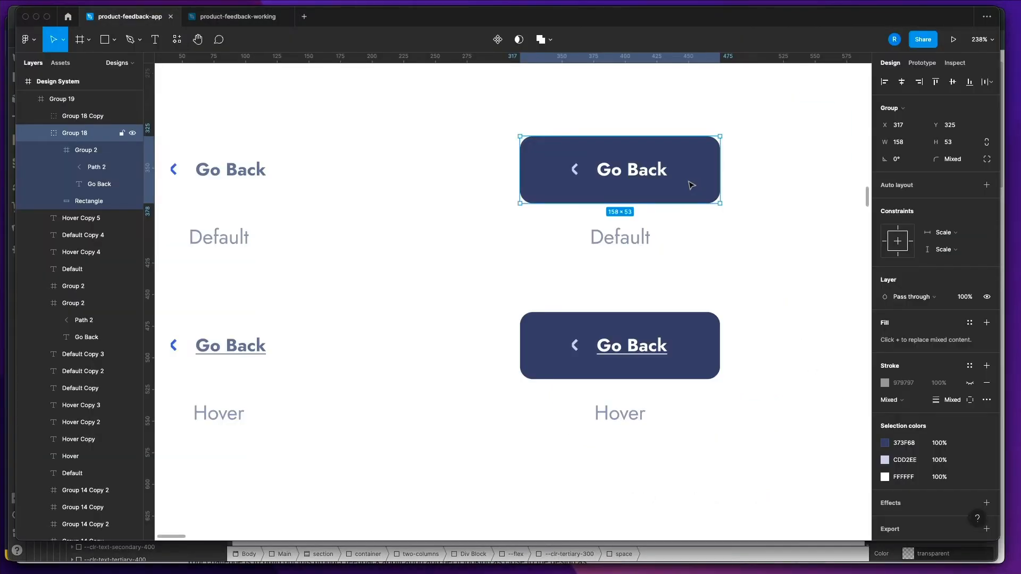
key(super+Tab)
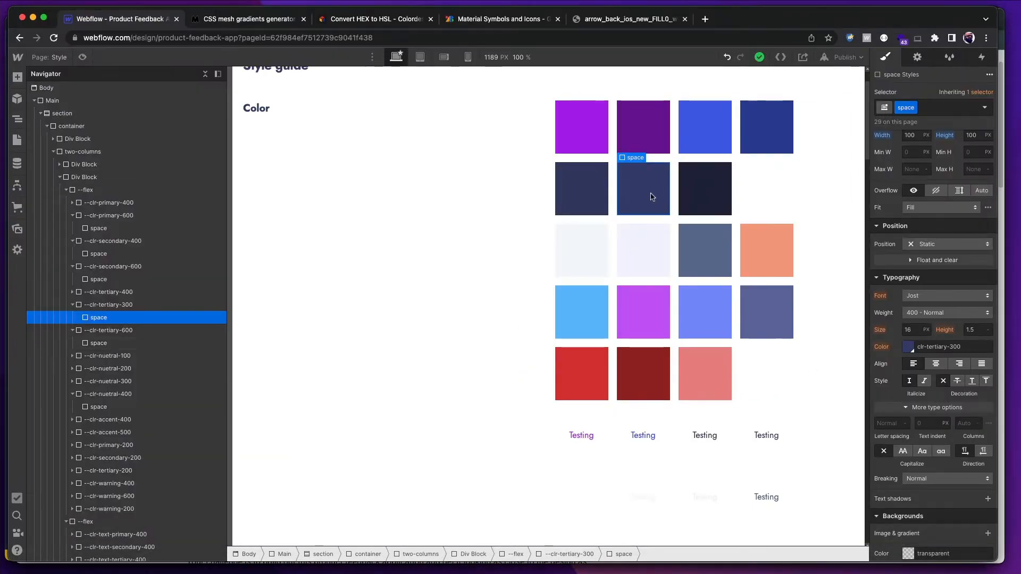
click(652, 196)
key(super+Tab)
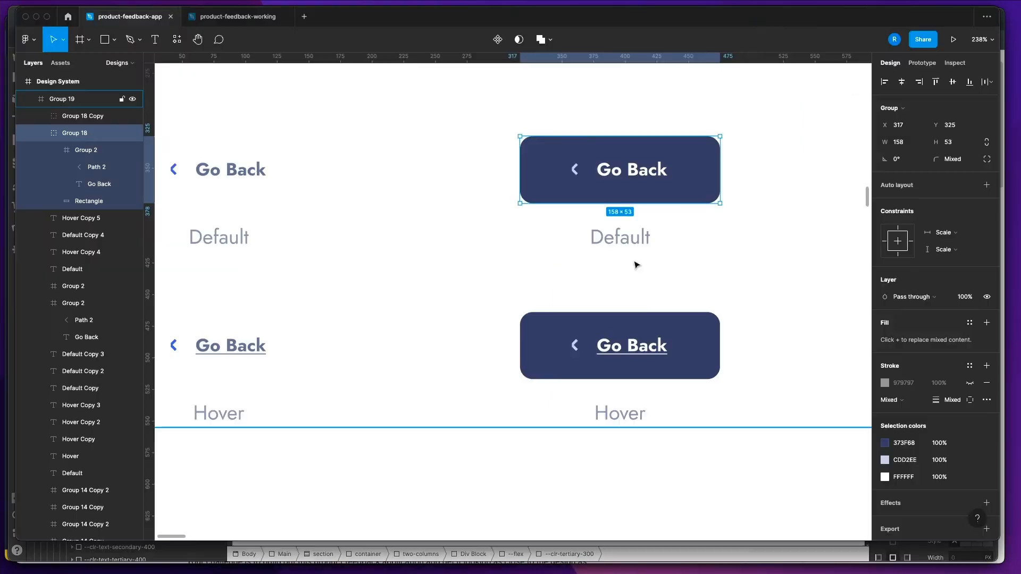
key(super+Tab)
- Look up the hex value of clr-tertiary-400 in the Webflow style guide and check it against the dark Go Back button's fill in Figma
click(593, 205)
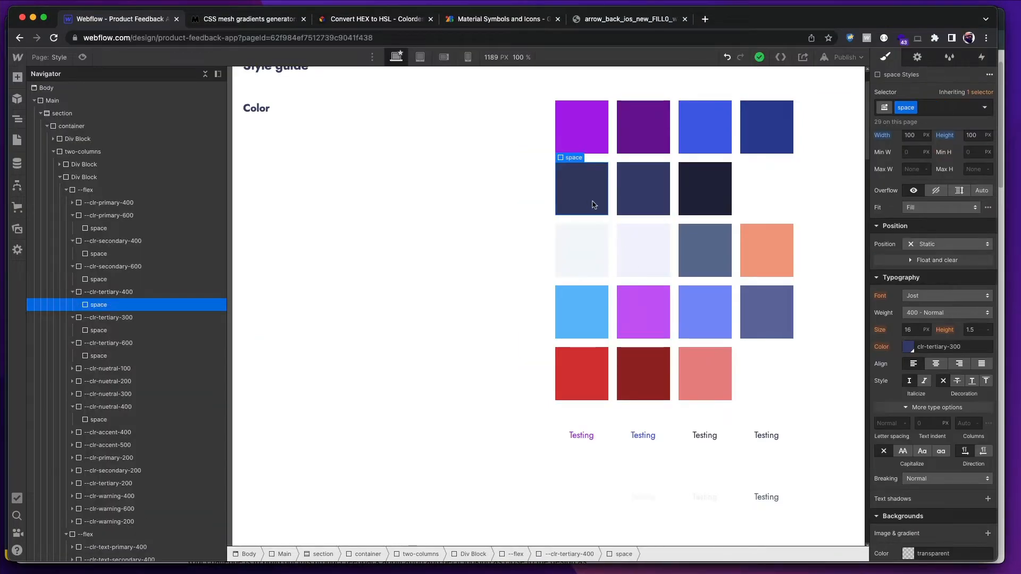
click(594, 205)
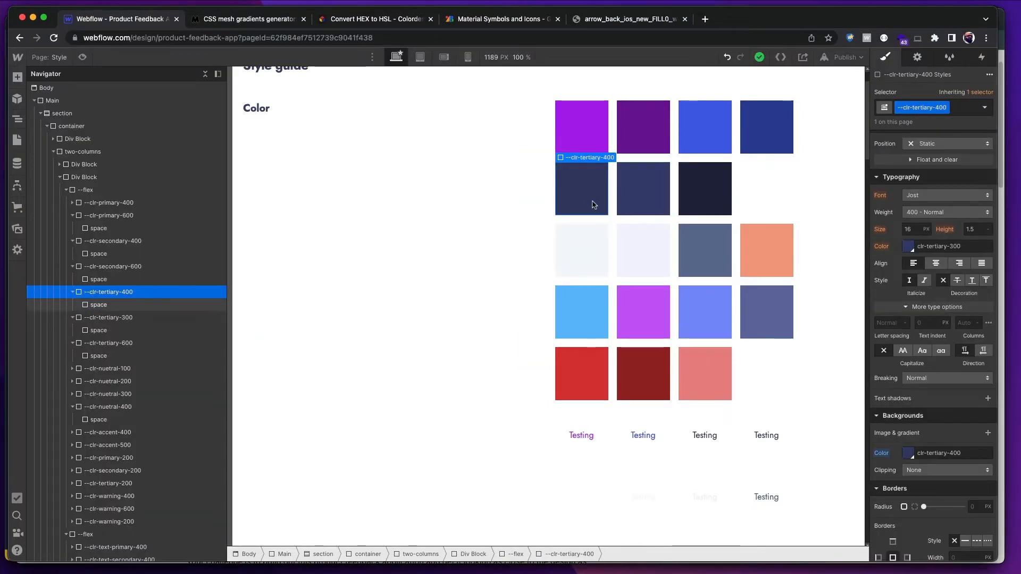
click(905, 452)
key(super+Tab)
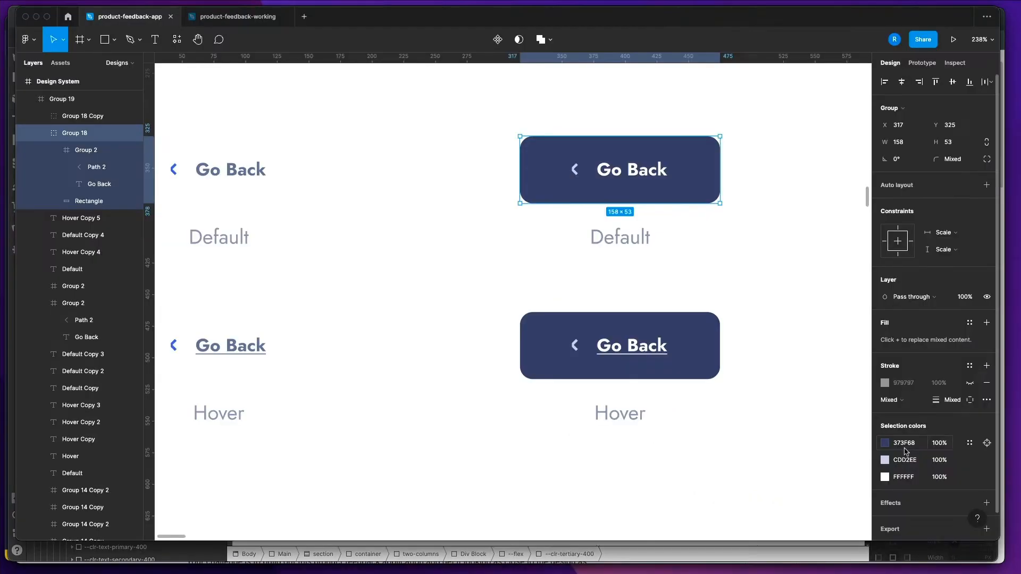
key(super+Tab)
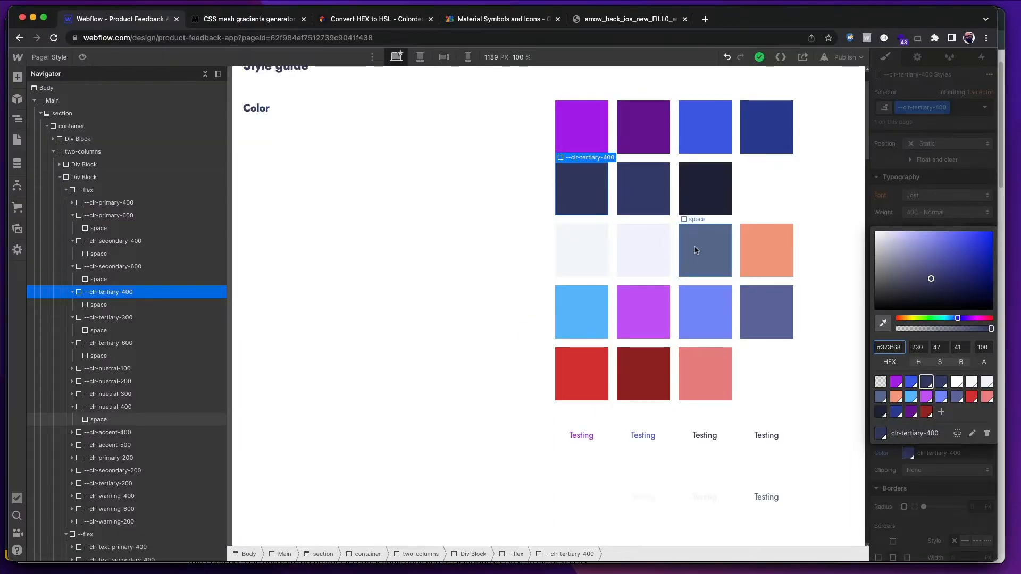
key(super+Tab)
key(super+Tab)
- Duplicate the button-go-back class on the second Go Back button and rename the duplicate class button-go-back-alt
scroll(659, 297, down, 10)
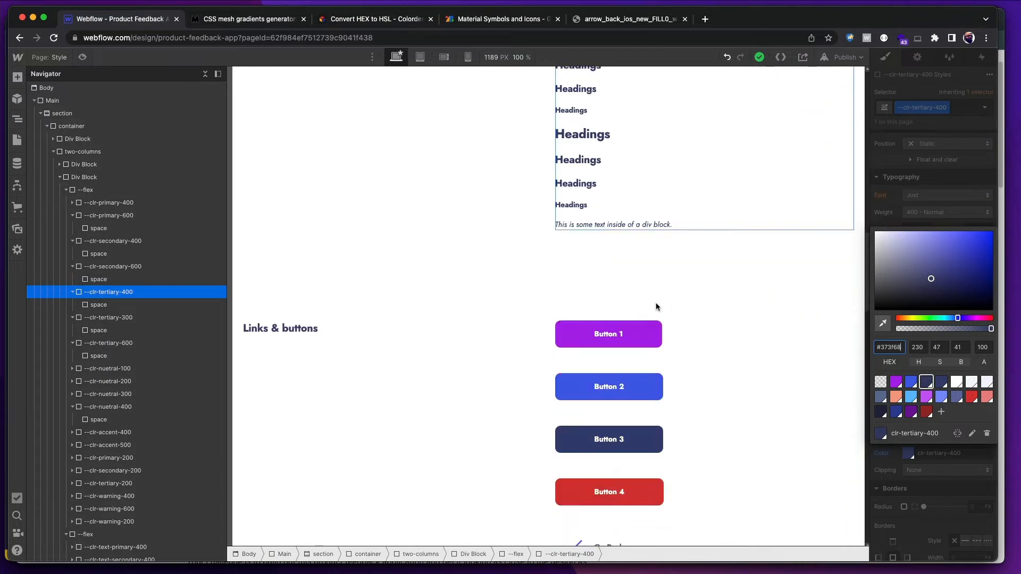
scroll(656, 307, down, 5)
click(645, 334)
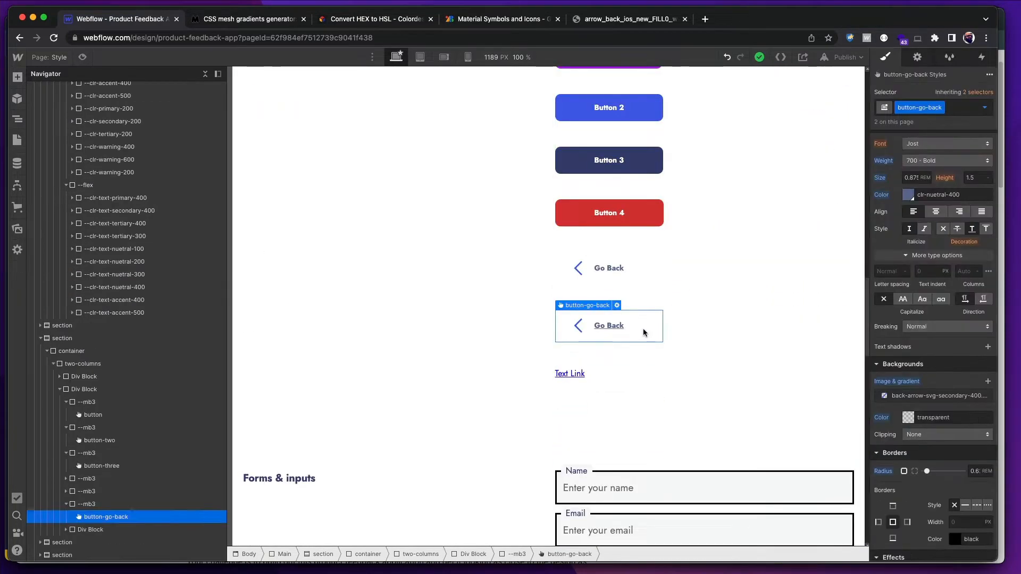
click(943, 109)
click(947, 137)
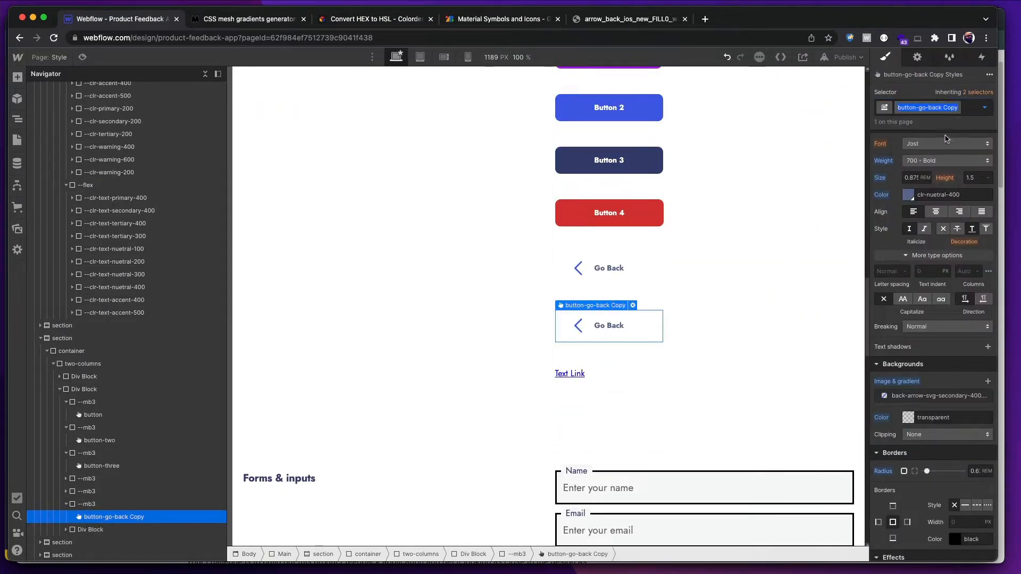
key(BackSpace)
key(BackSpace)
key(BackSpace)
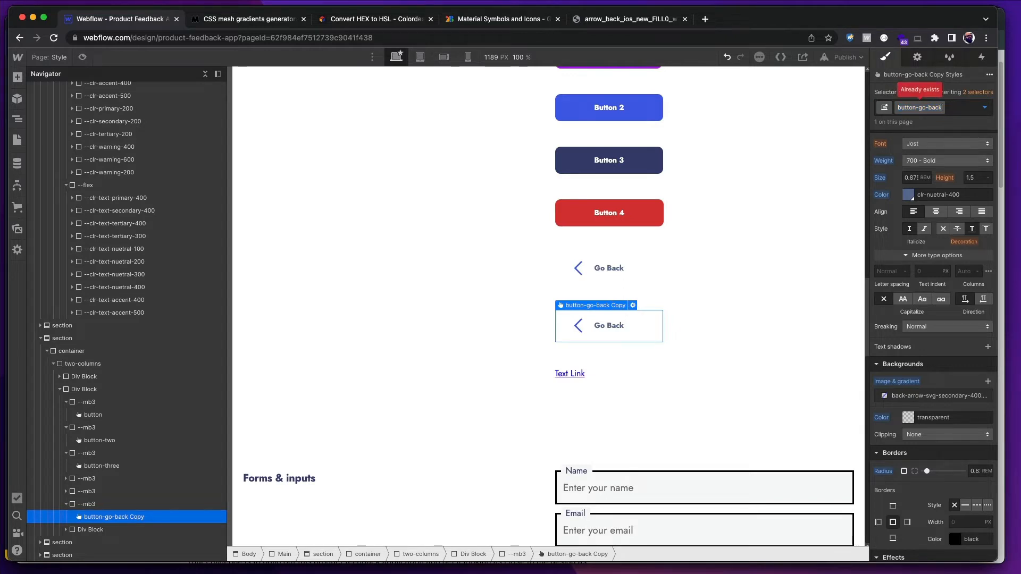
text(-alt)
key(Return)
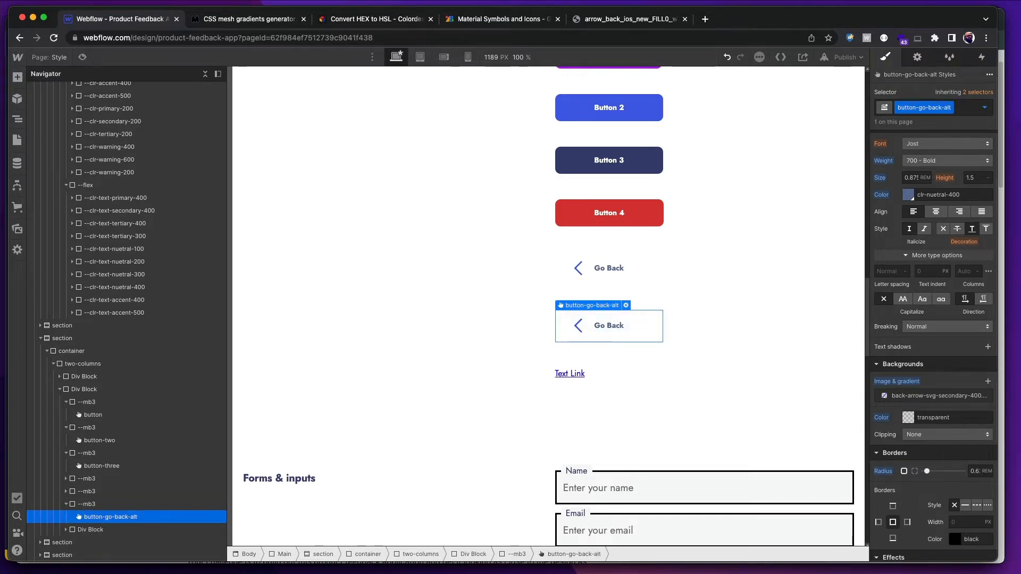
- Set the background color of the button-go-back-alt button to the clr-tertiary-400 swatch
scroll(906, 319, down, 5)
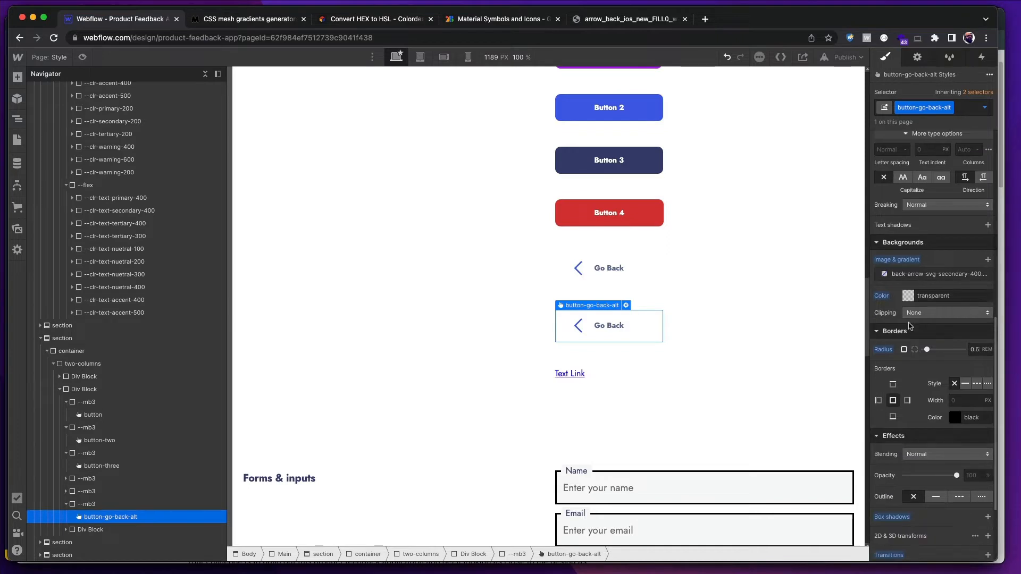
click(904, 296)
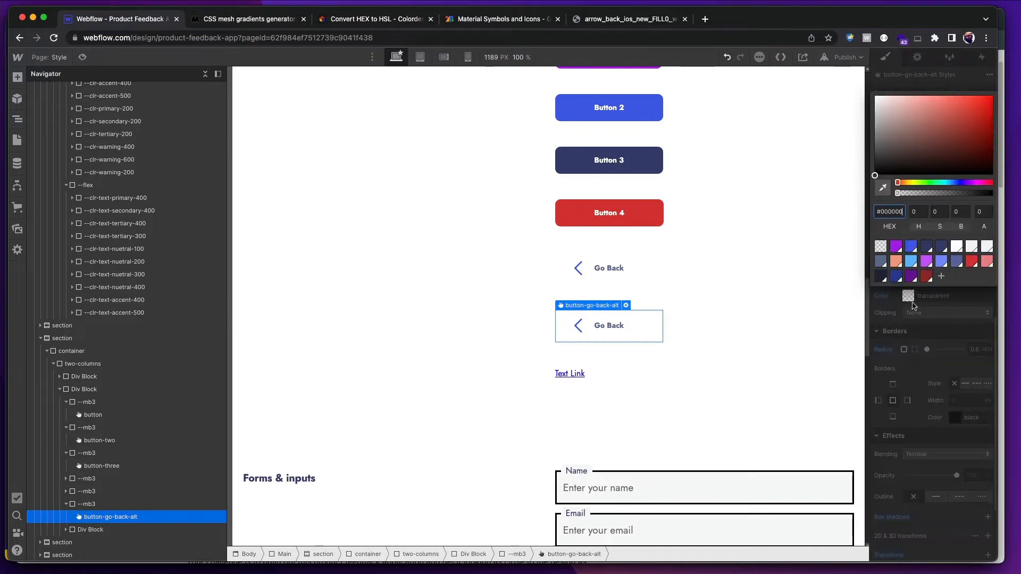
click(927, 247)
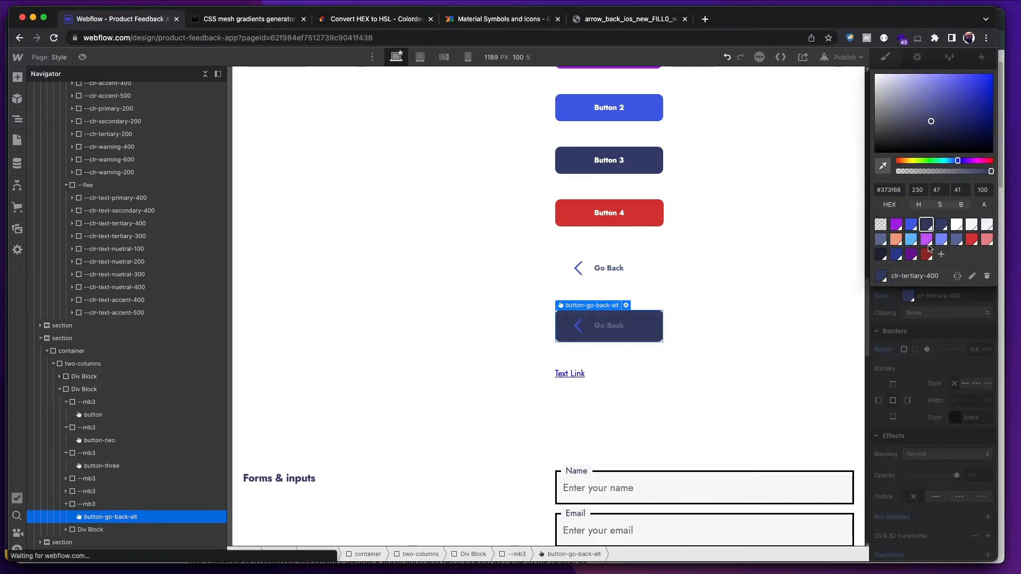
click(937, 354)
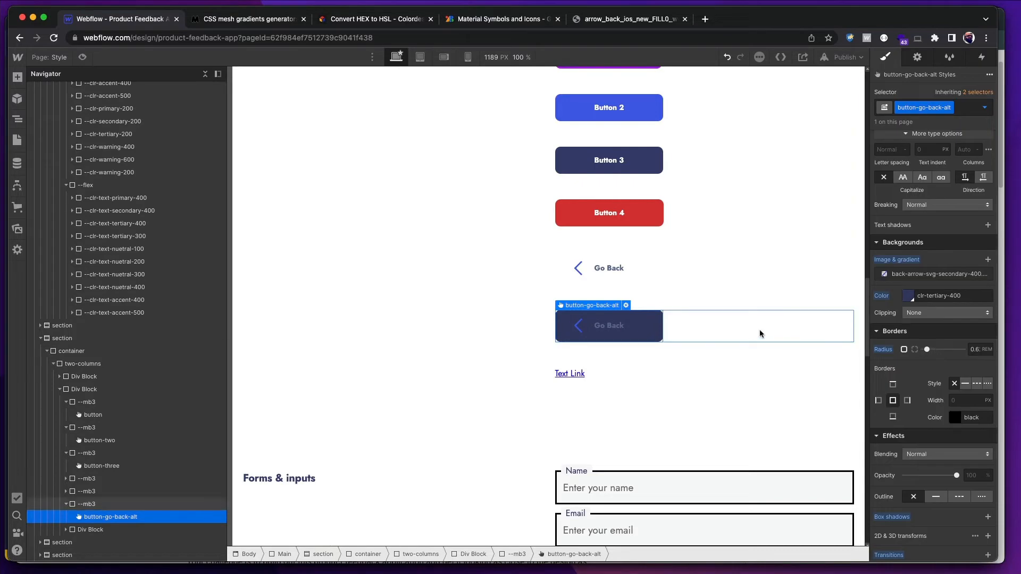
- Check the dark Go Back button's label color in the Figma design and set the Webflow button-go-back-alt text color to clr-nuetral-100
key(super+Tab)
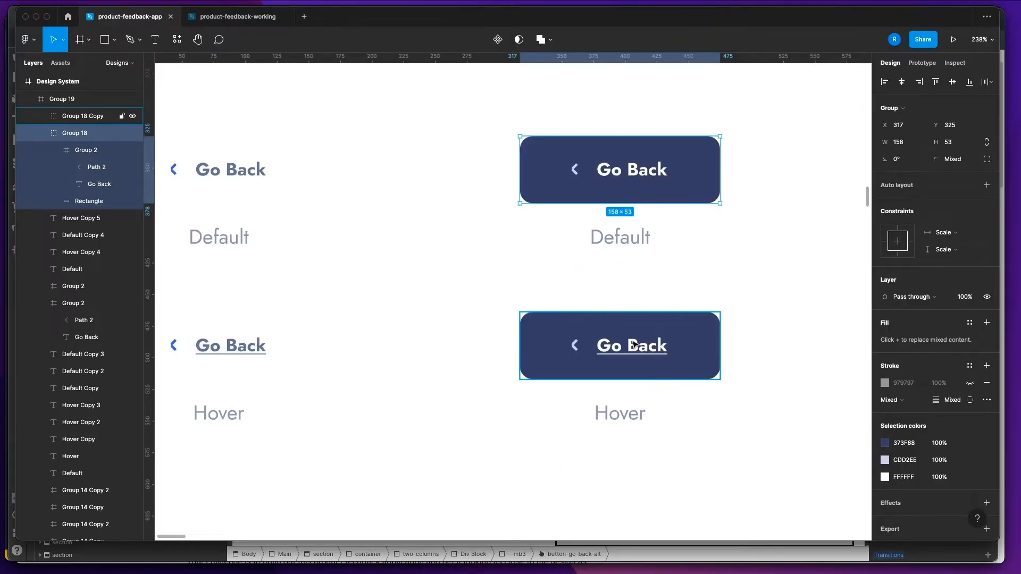
super+click(632, 344)
key(super+Tab)
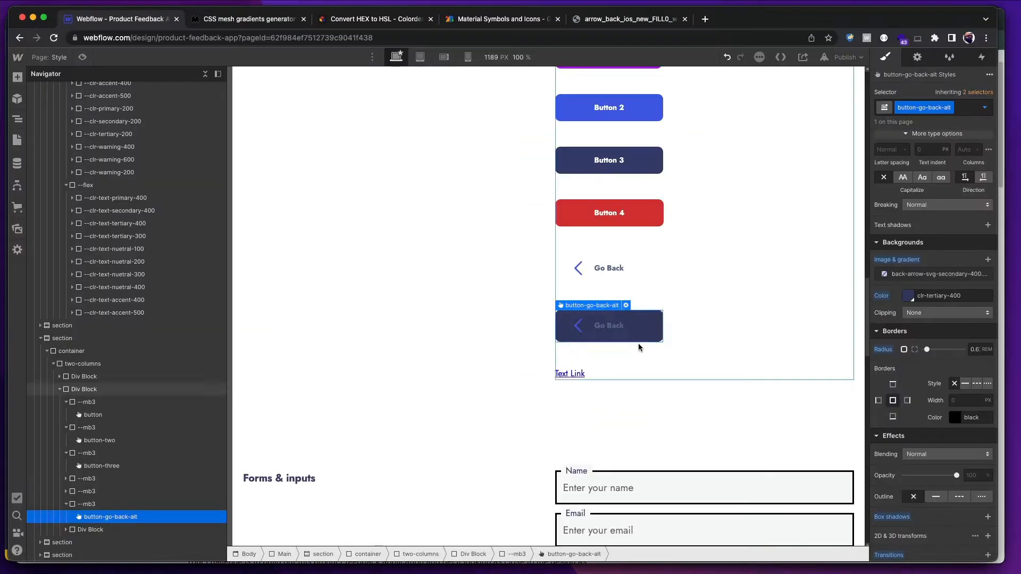
key(super+Tab)
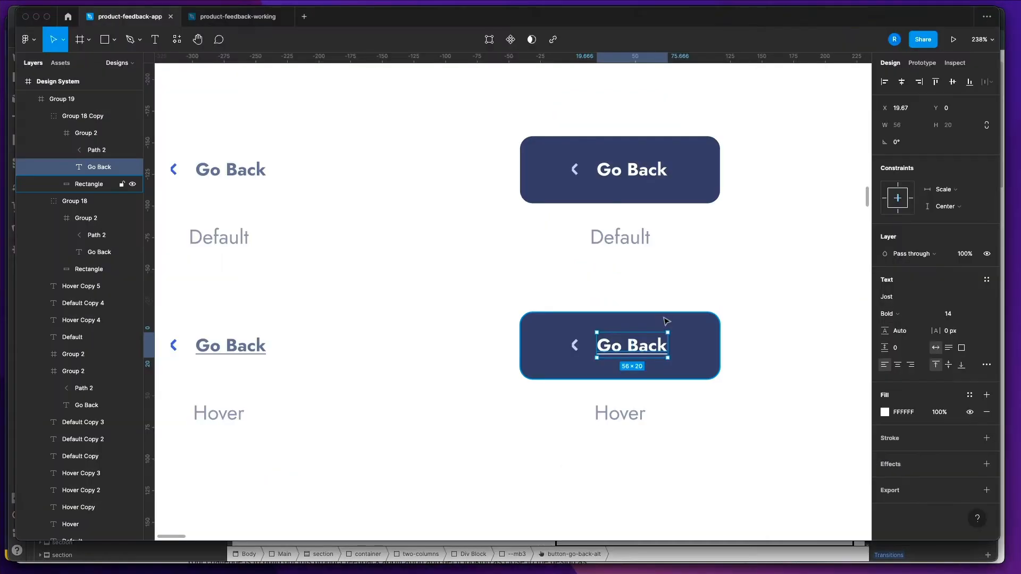
key(super+Tab)
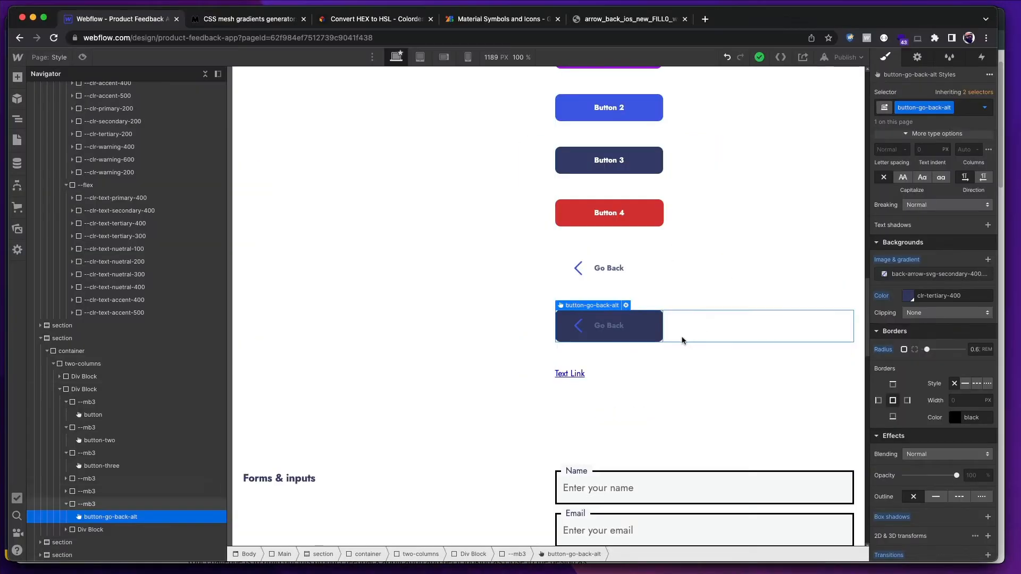
scroll(898, 298, up, 5)
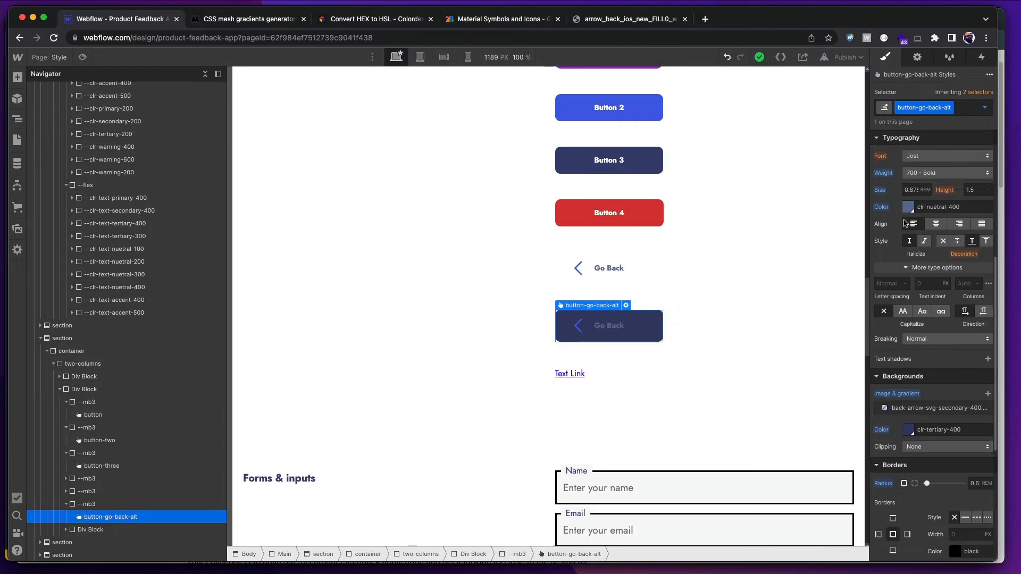
click(905, 216)
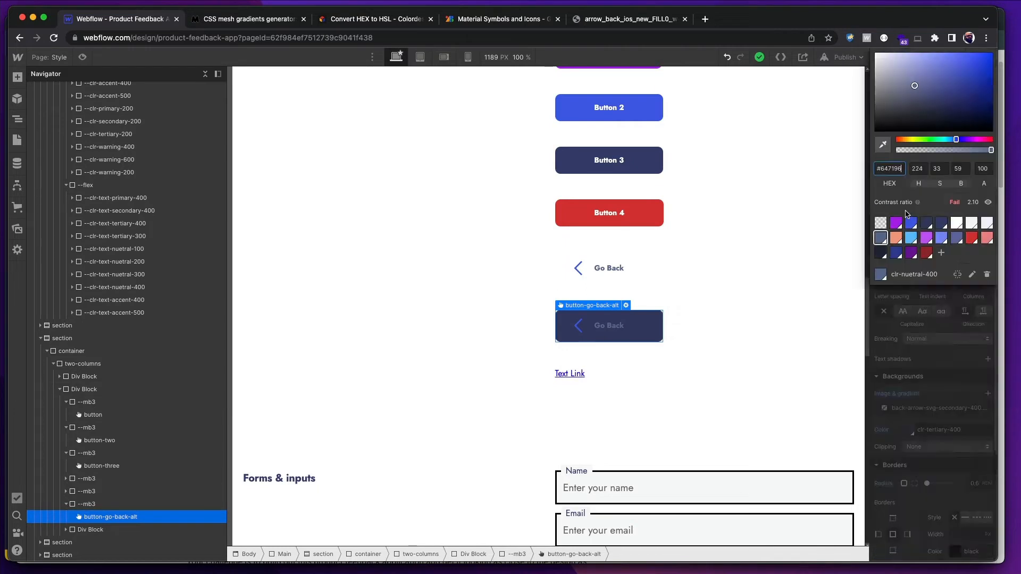
click(955, 226)
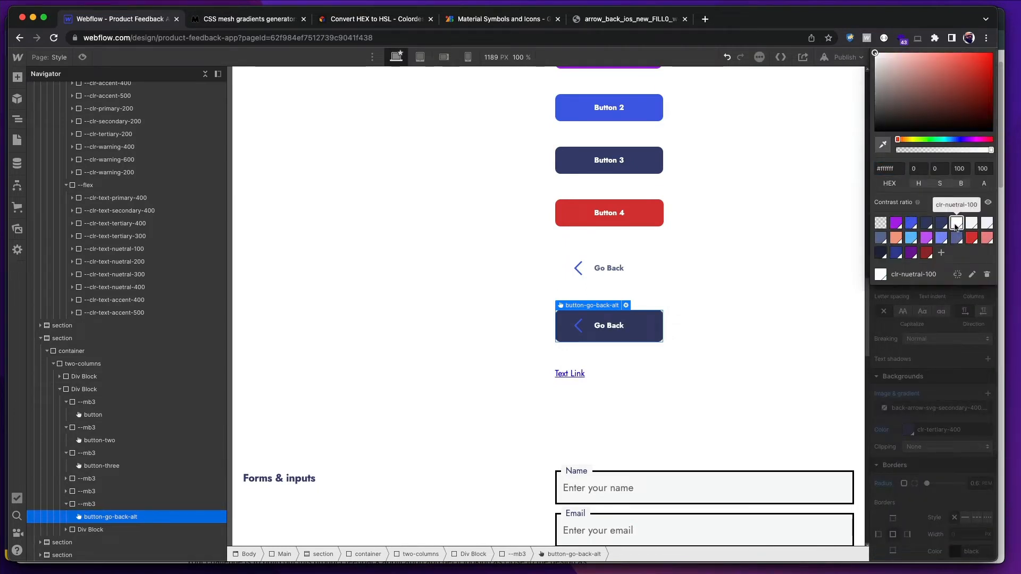
click(940, 359)
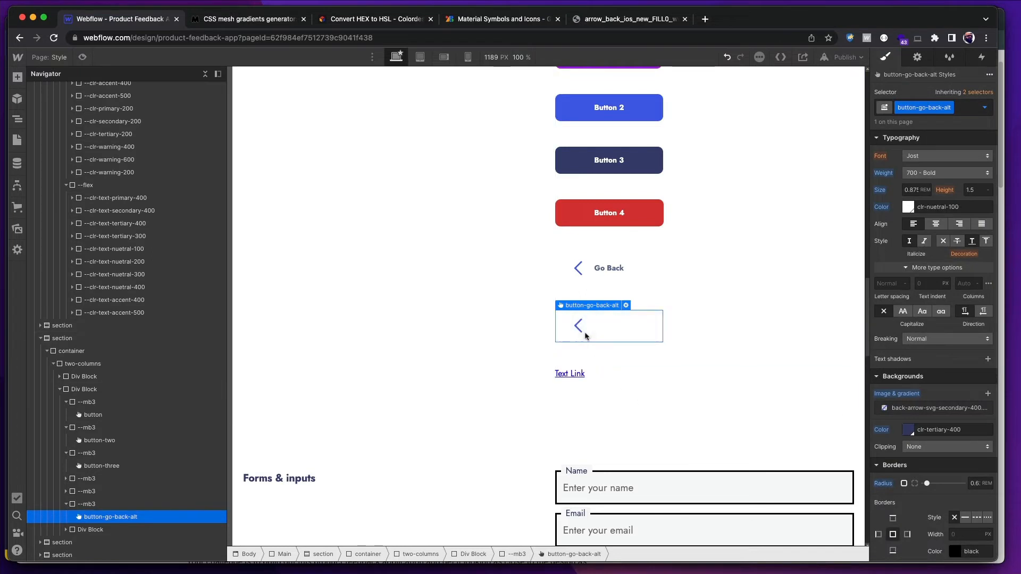
- Replace the background image of button-go-back-alt with back-arrow-svg-nuetral.svg
click(954, 408)
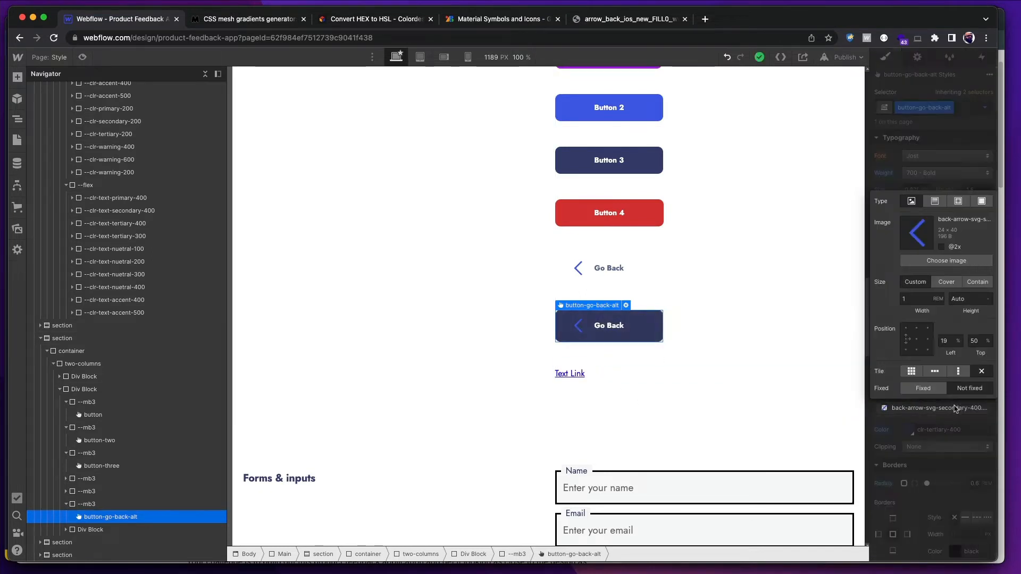
click(941, 261)
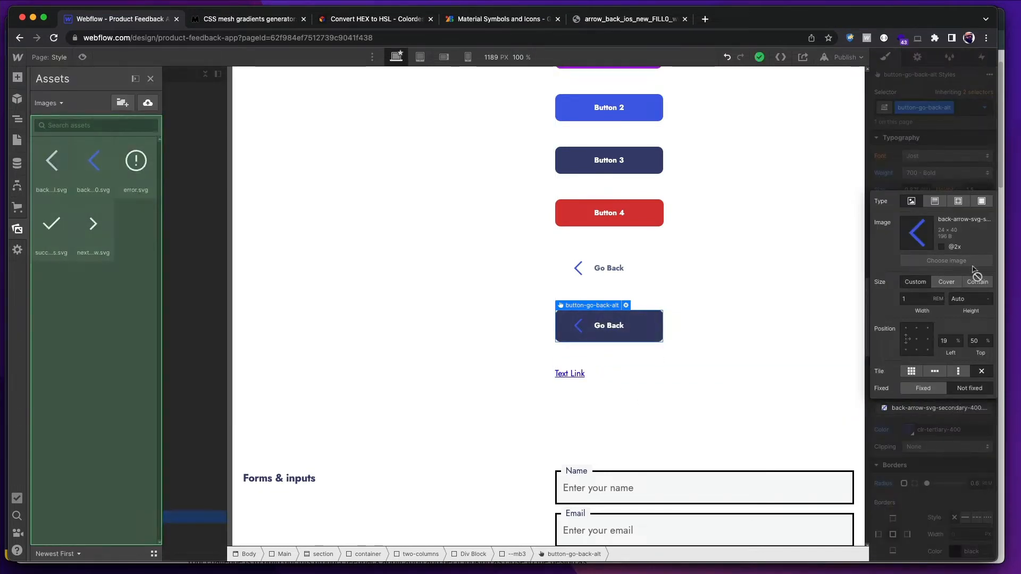
click(49, 172)
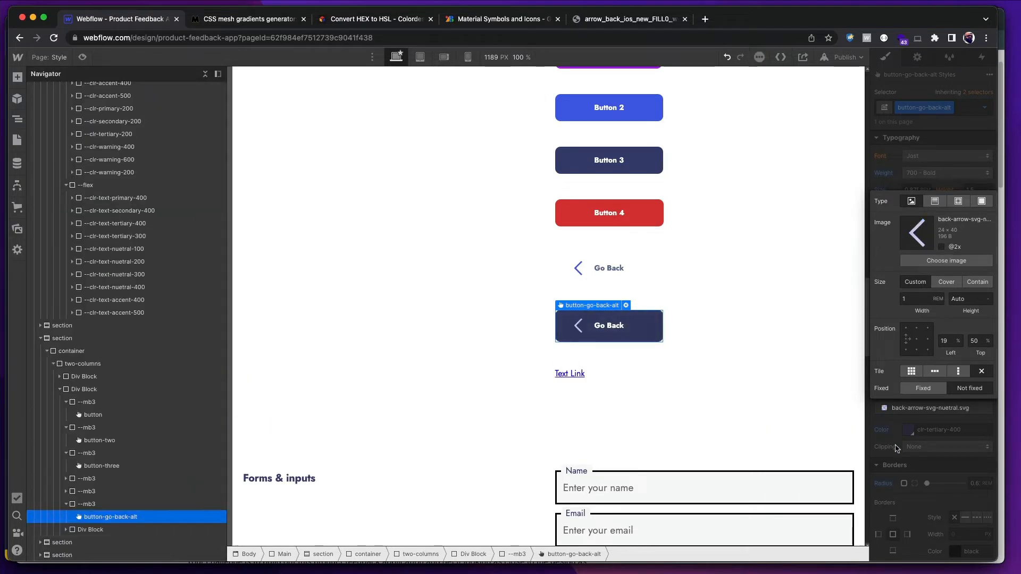
click(803, 417)
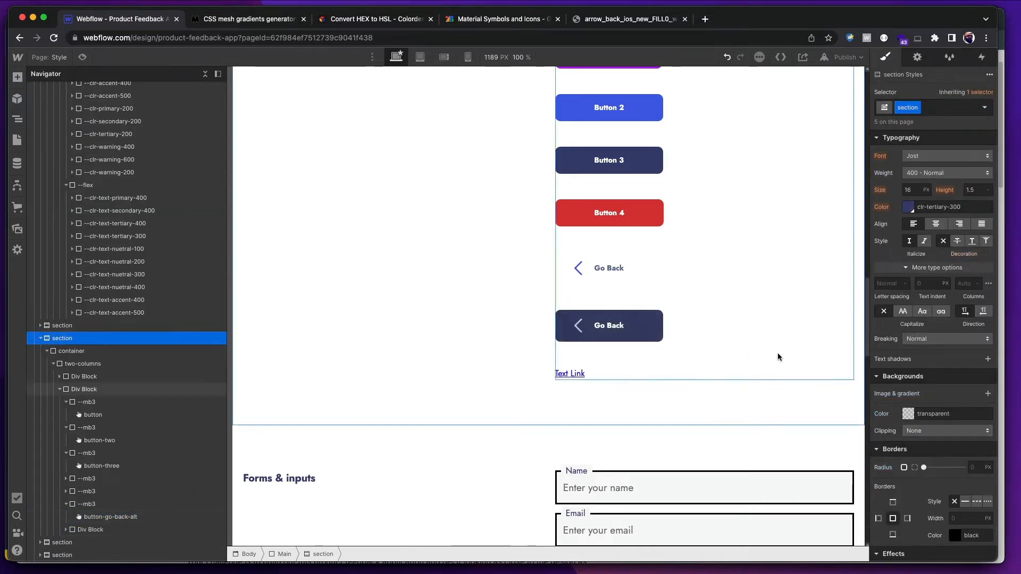
- Compare with the Figma hover design, then set the Hover state background color of button-go-back-alt in Webflow to clr-tertiary-400
key(super+Tab)
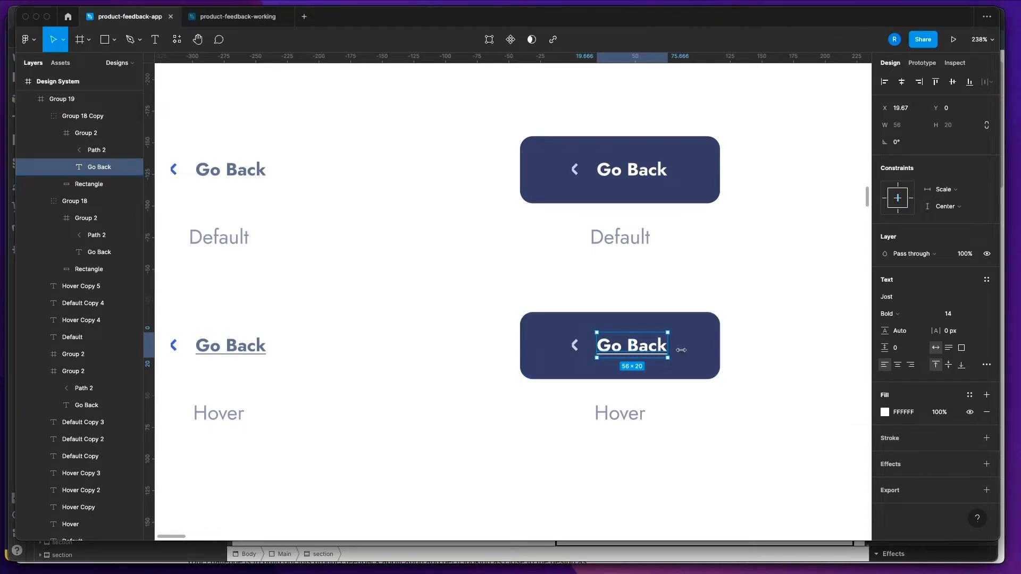
key(super+Tab)
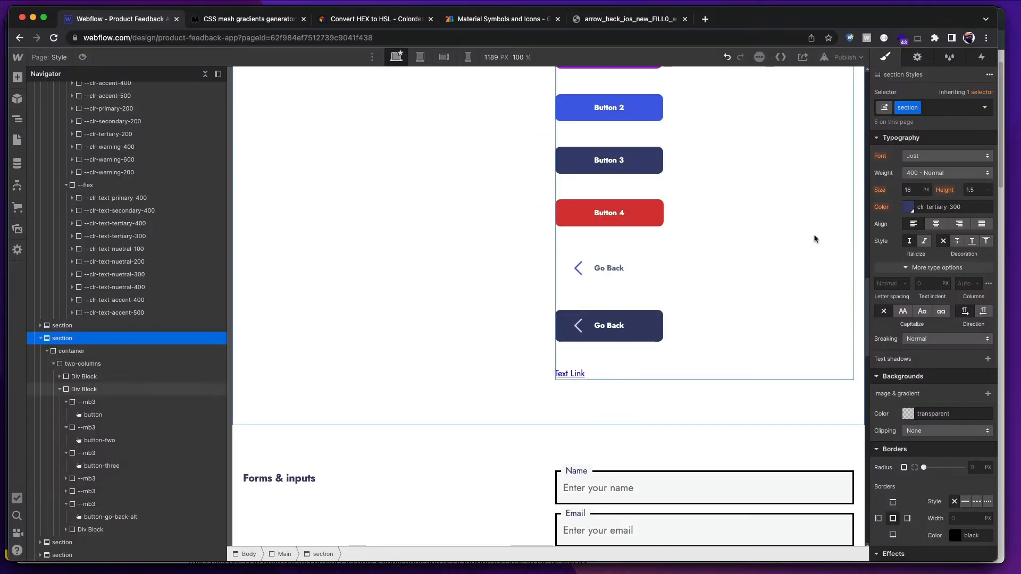
click(651, 321)
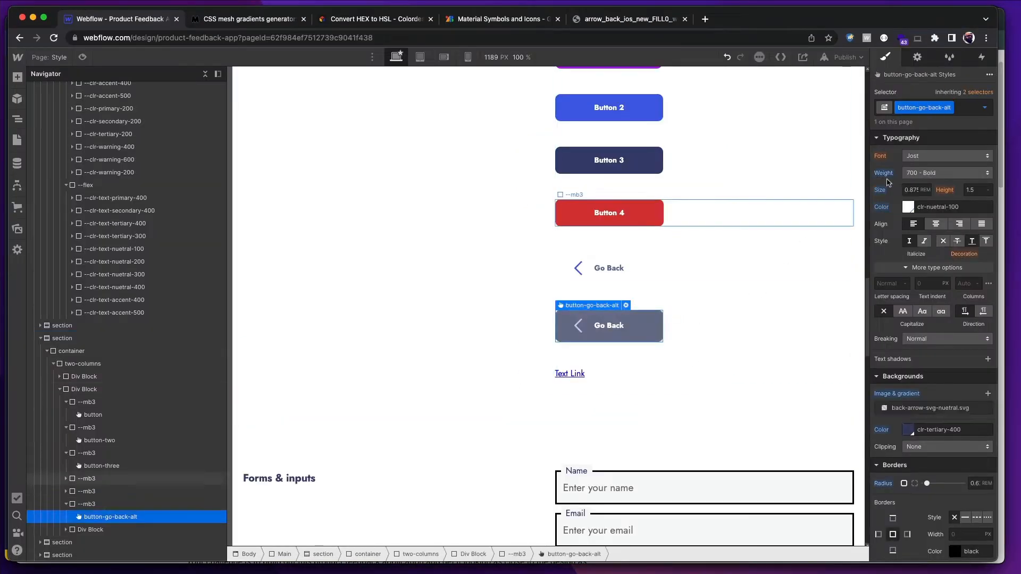
click(984, 108)
click(938, 154)
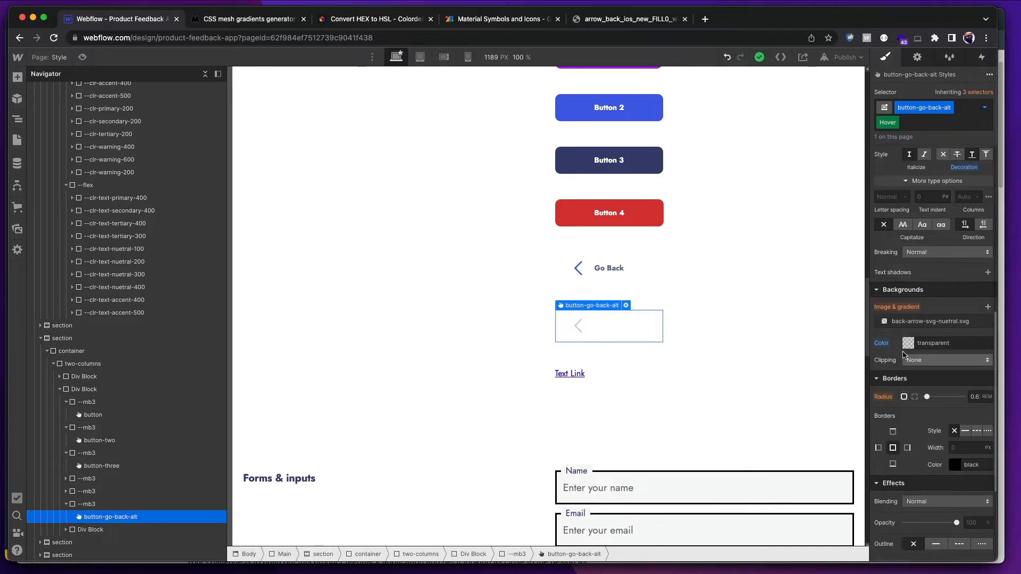
click(905, 343)
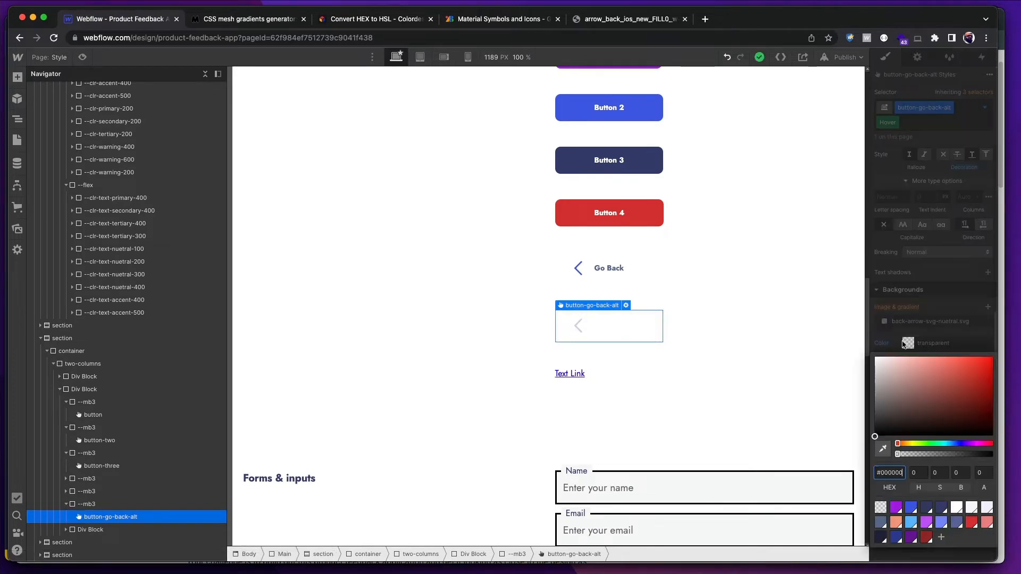
click(925, 508)
click(733, 309)
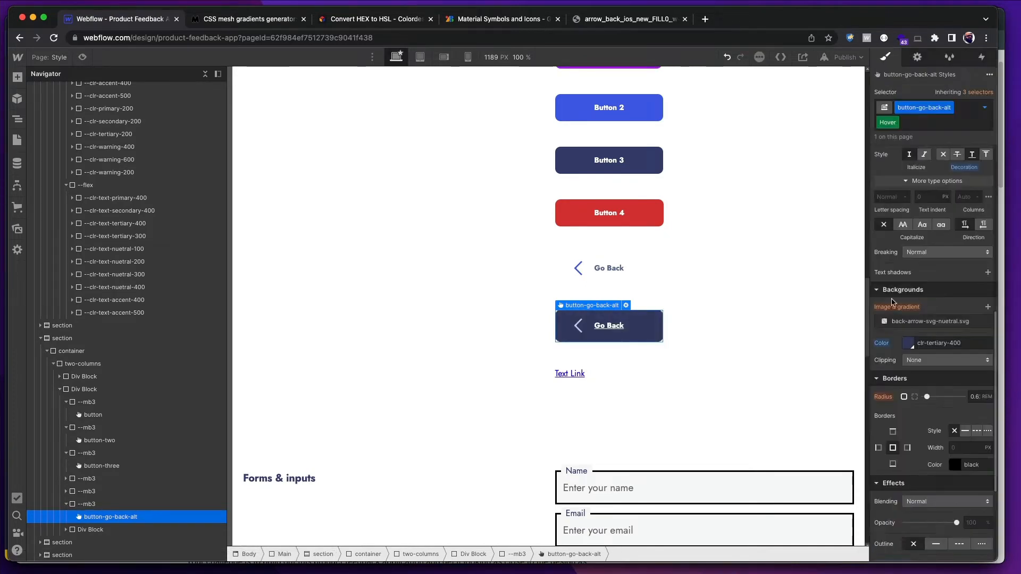
click(732, 308)
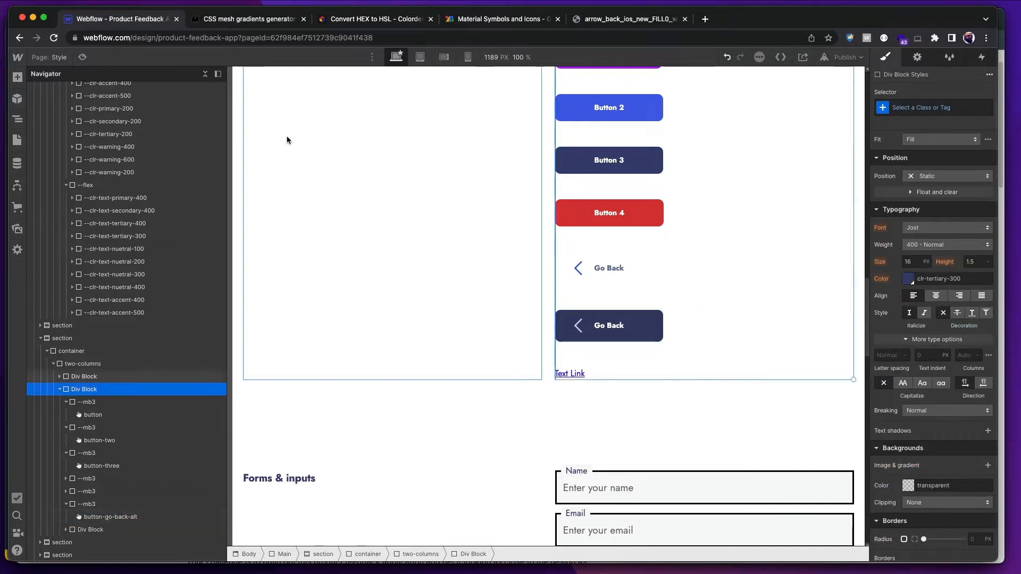
- Preview the page to check the Links & buttons section, then return to the editor and review the button list
click(84, 56)
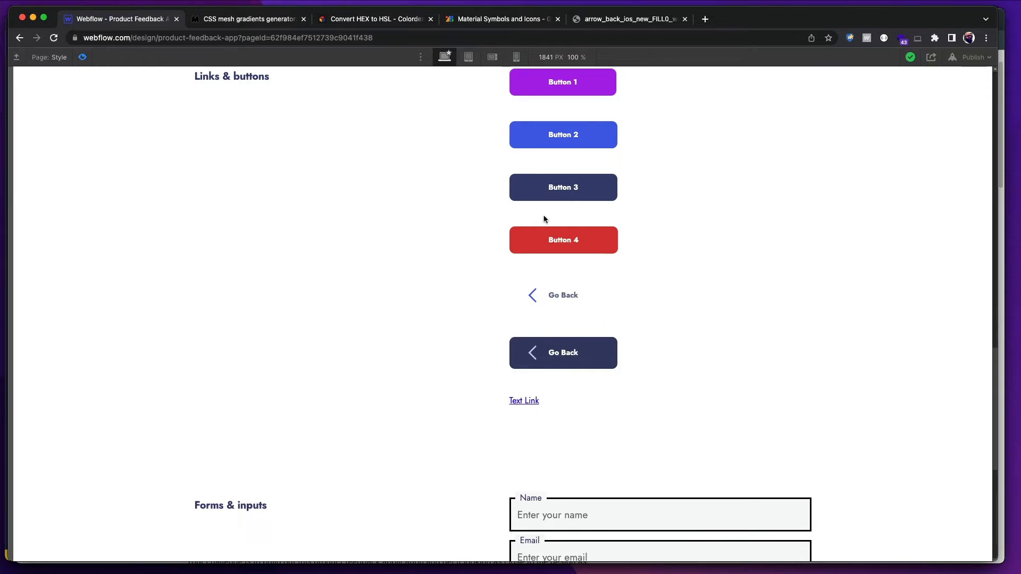
click(83, 57)
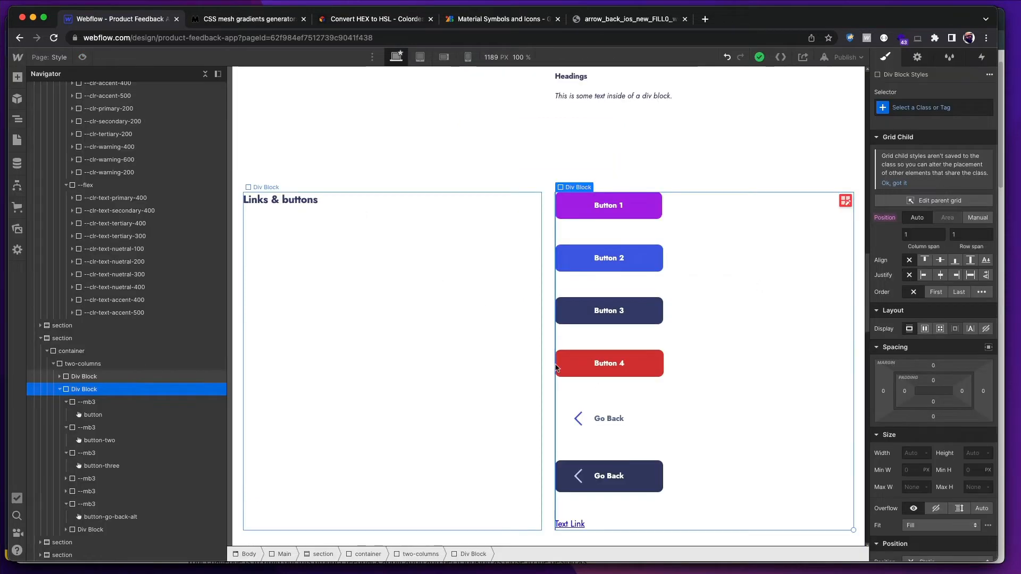
scroll(558, 369, down, 2)
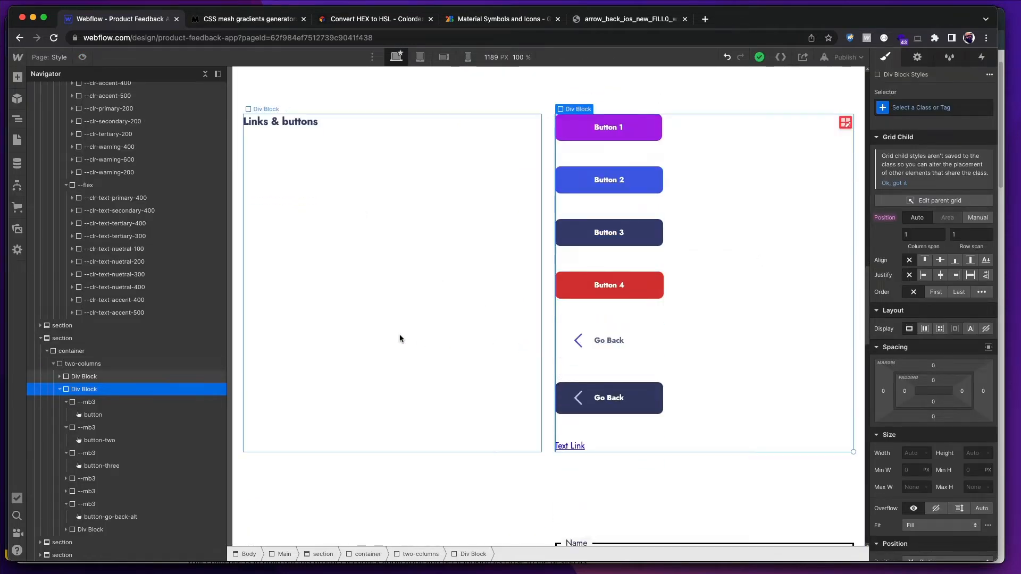
scroll(434, 300, down, 5)
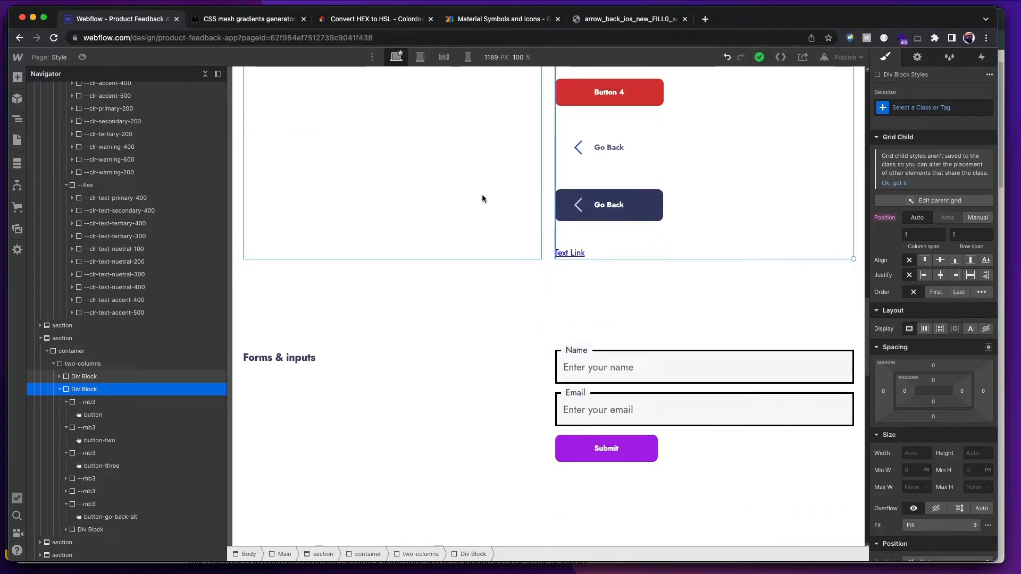
- Search Google Fonts icons for "plus" and download the Add icon as SVG
key(super+4)
double_click(370, 105)
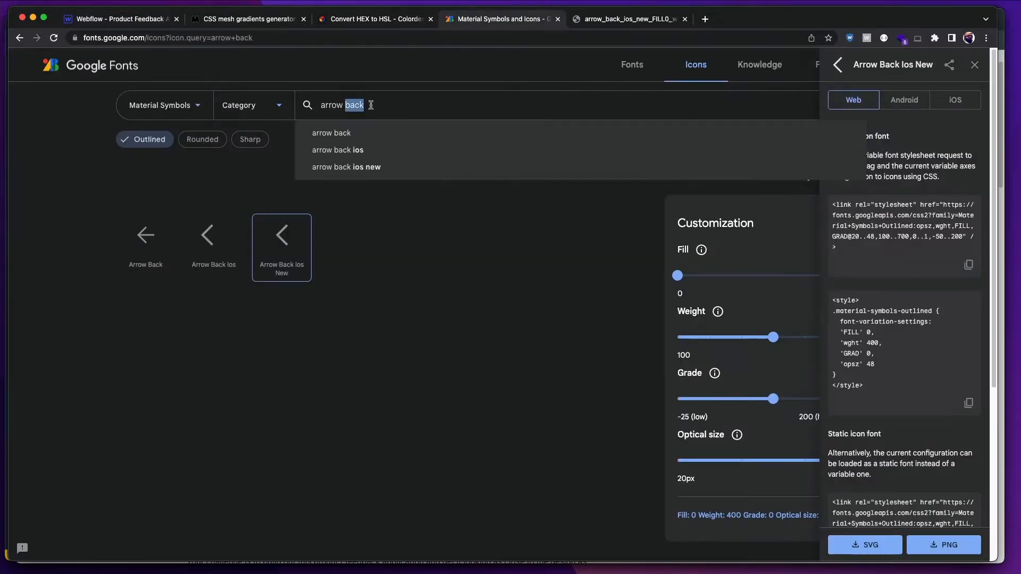
key(super+a)
text(plu)
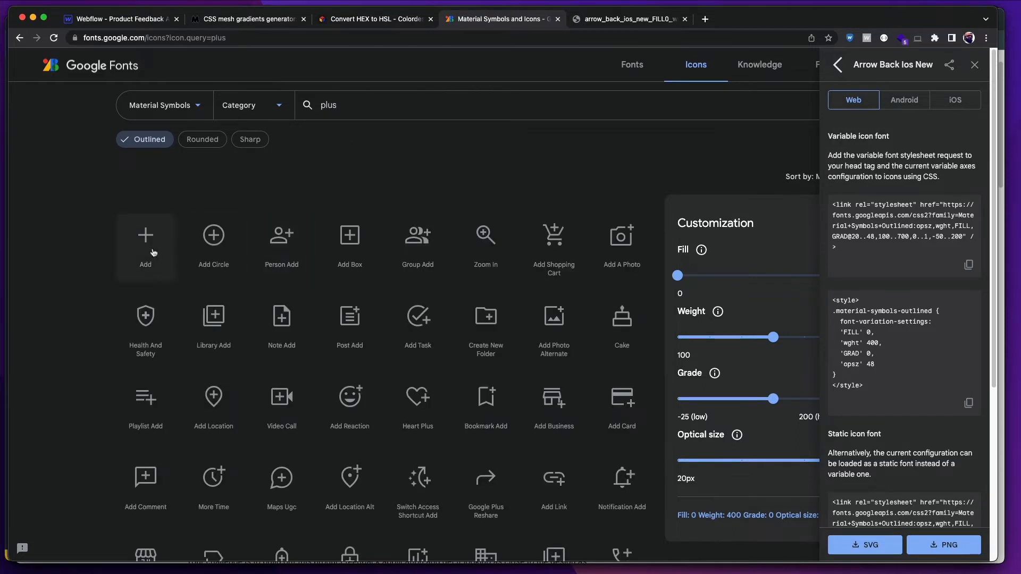
click(152, 251)
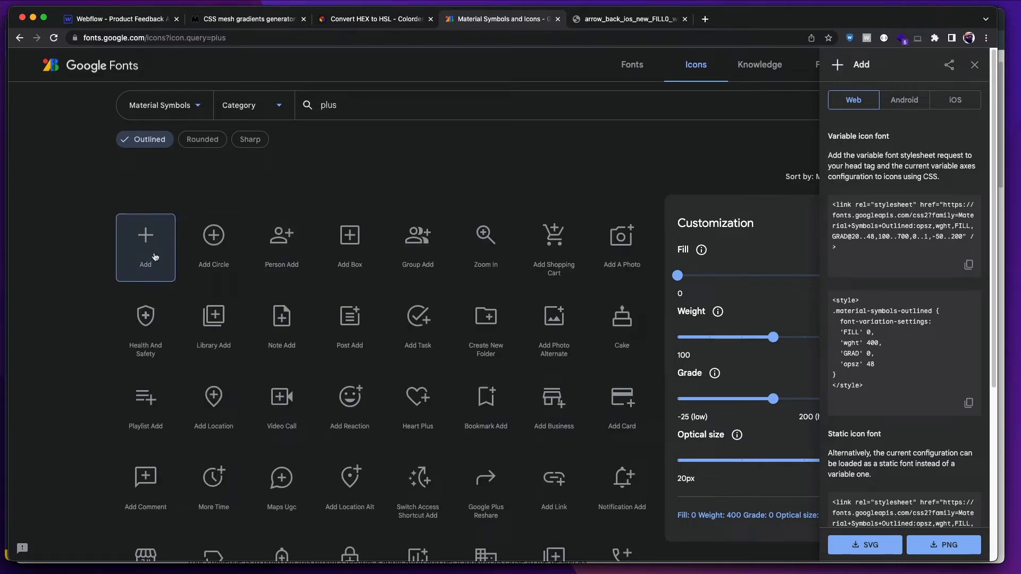
click(883, 537)
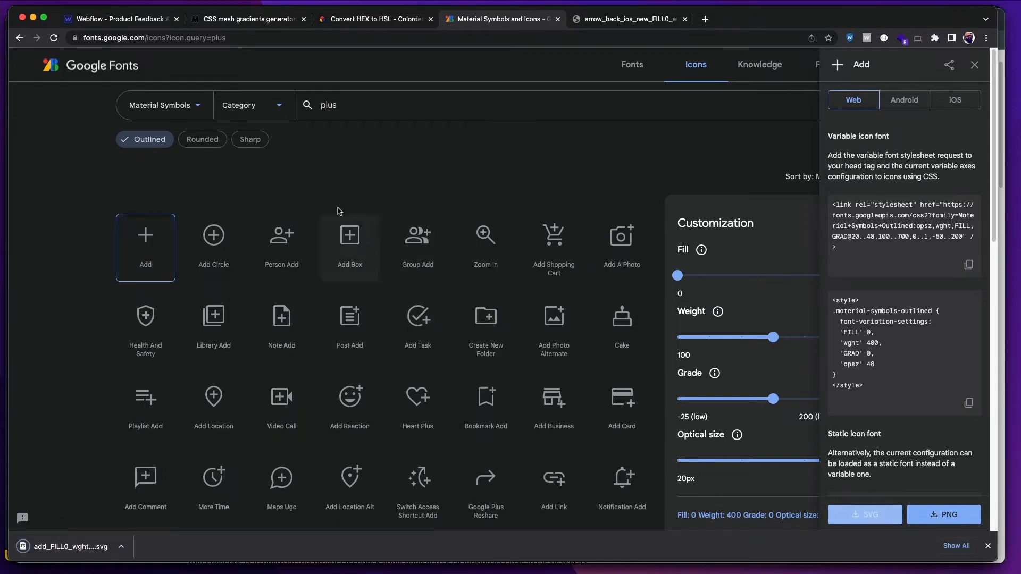
- Switch to Figma and examine the "+ Add Feedback" button in the desktop design up close
key(super+Tab)
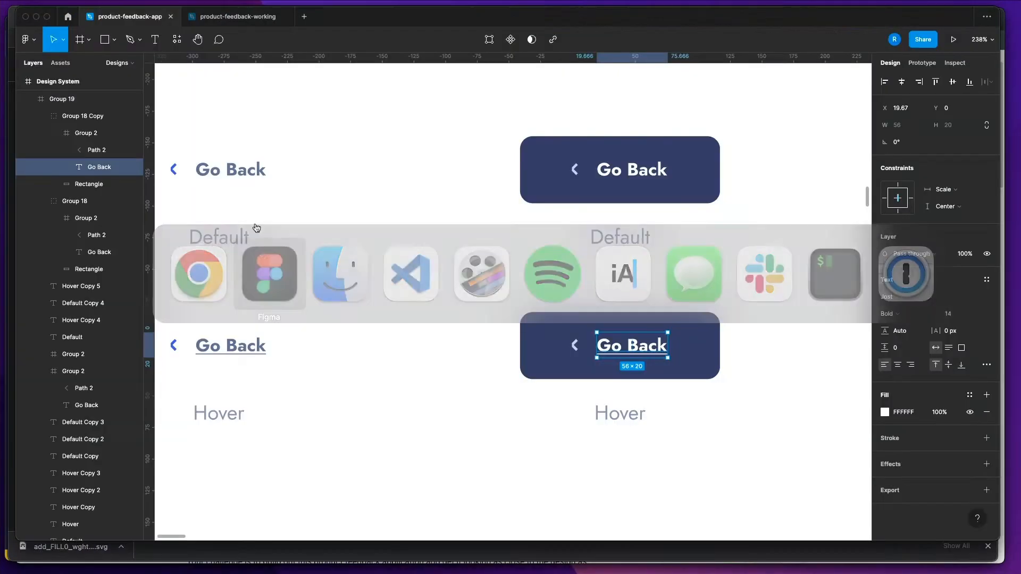
scroll(430, 192, down, 5)
scroll(432, 193, right, 6)
scroll(431, 193, right, 15)
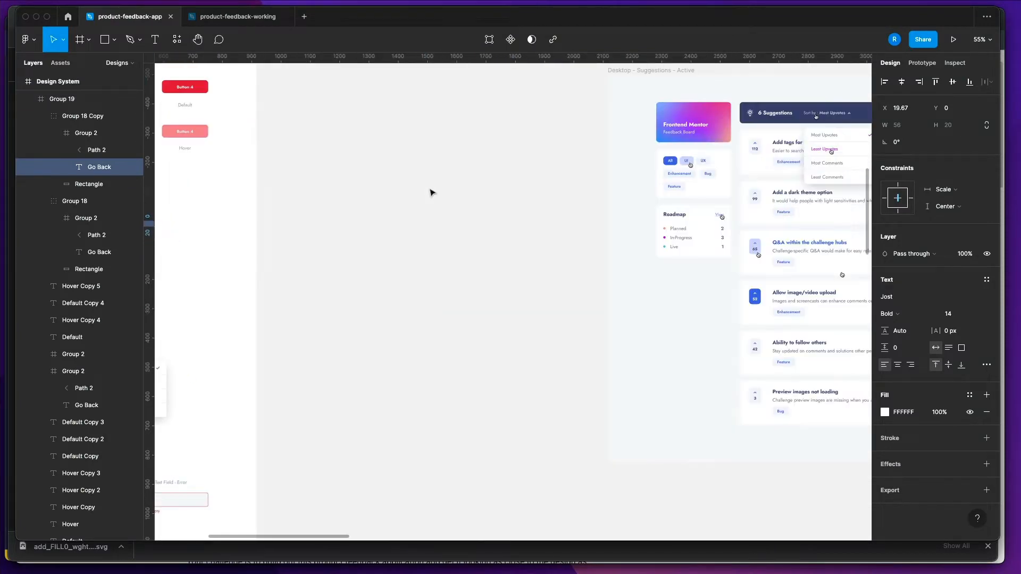
scroll(445, 282, up, 10)
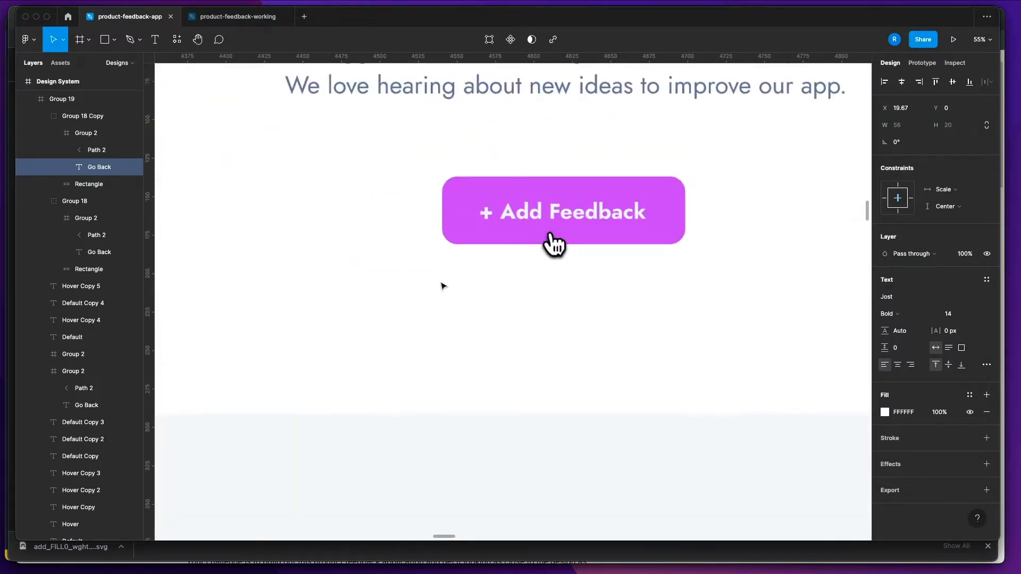
scroll(445, 282, right, 5)
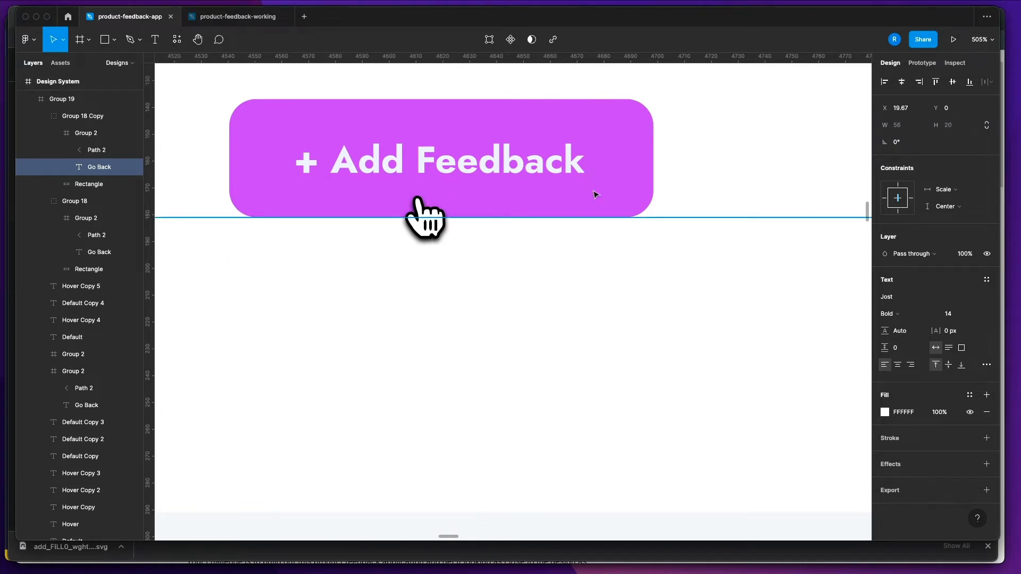
- Switch to the Webflow designer and duplicate the --mb3 block holding button-go-back-alt, placing the copy directly above the Text Link block
key(super+Tab)
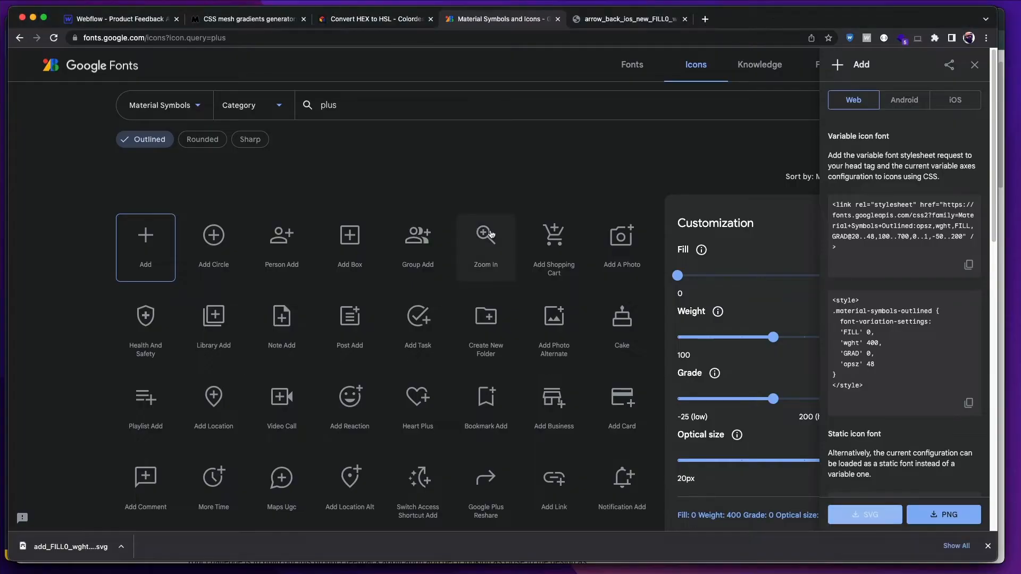
key(super+Tab)
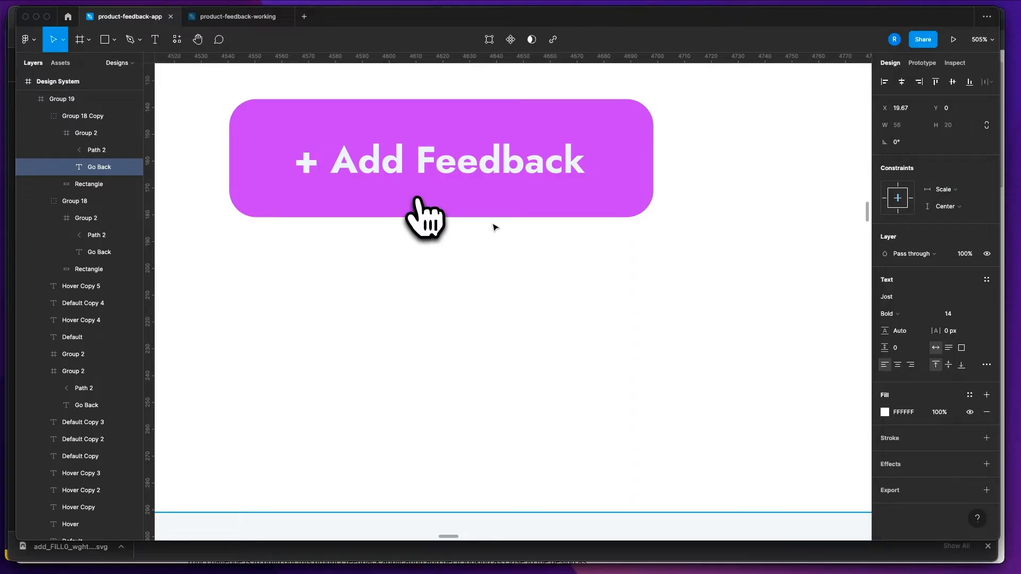
key(super+Tab)
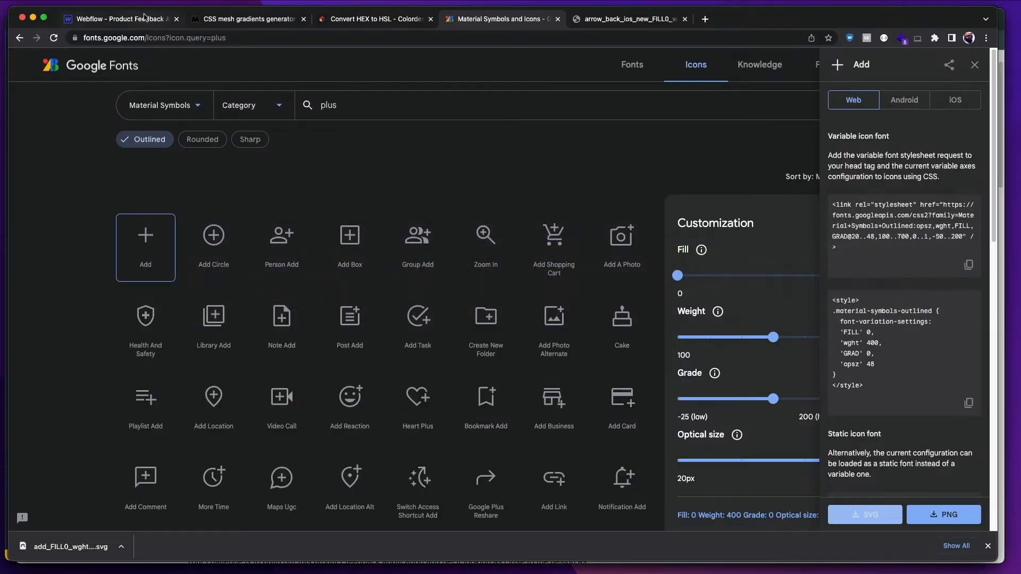
click(144, 20)
click(649, 208)
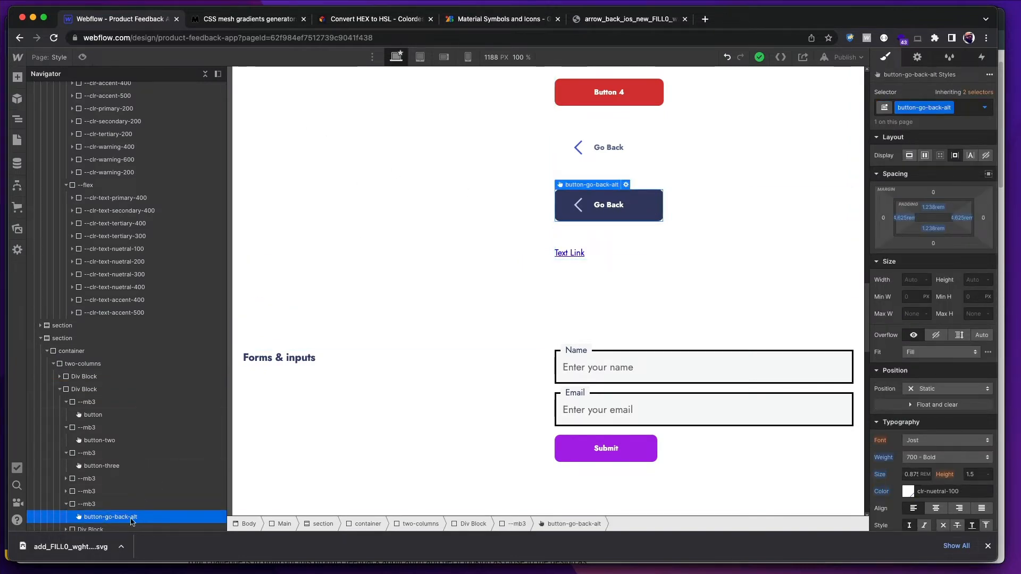
click(67, 505)
click(91, 502)
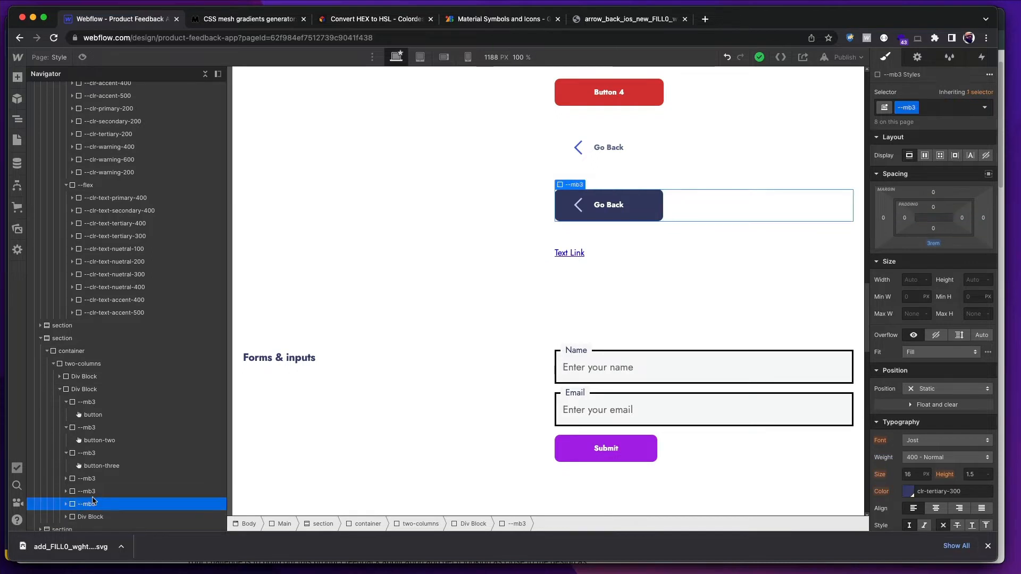
key(Left)
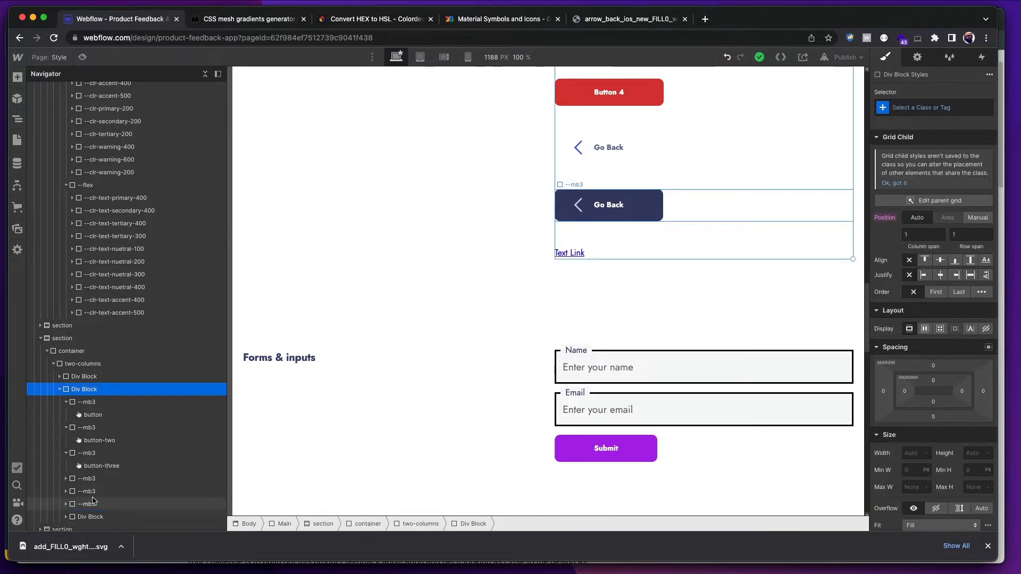
key(ctrl+v)
click(114, 492)
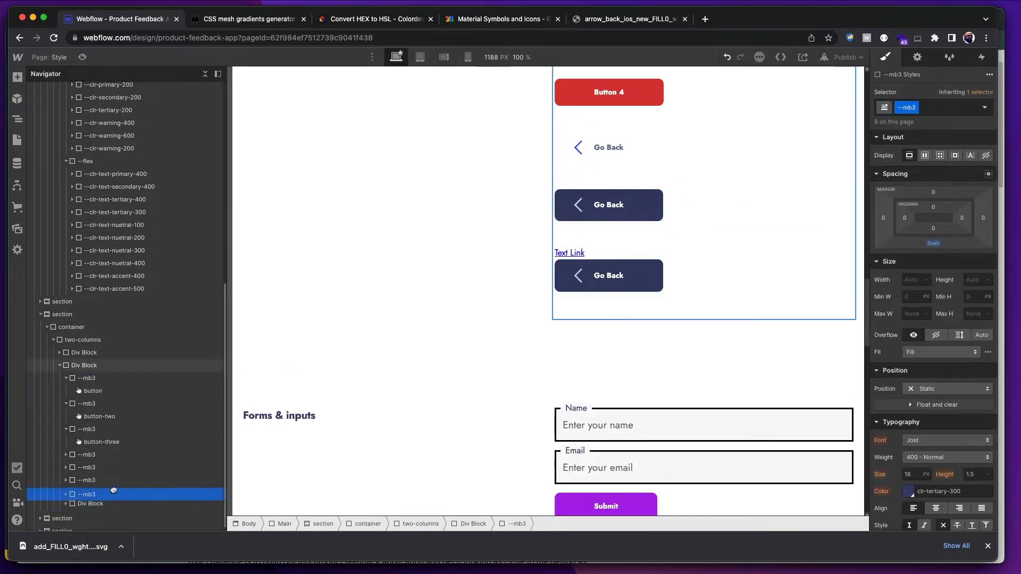
drag(113, 490, 153, 481)
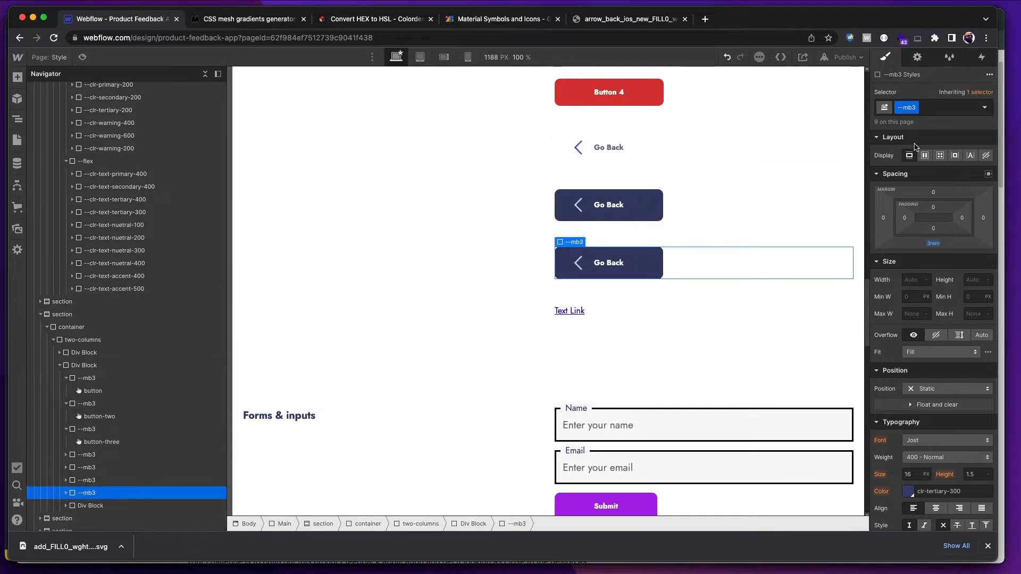
- Duplicate the class of the copied Go Back button and name the new class button-add
click(638, 263)
click(949, 108)
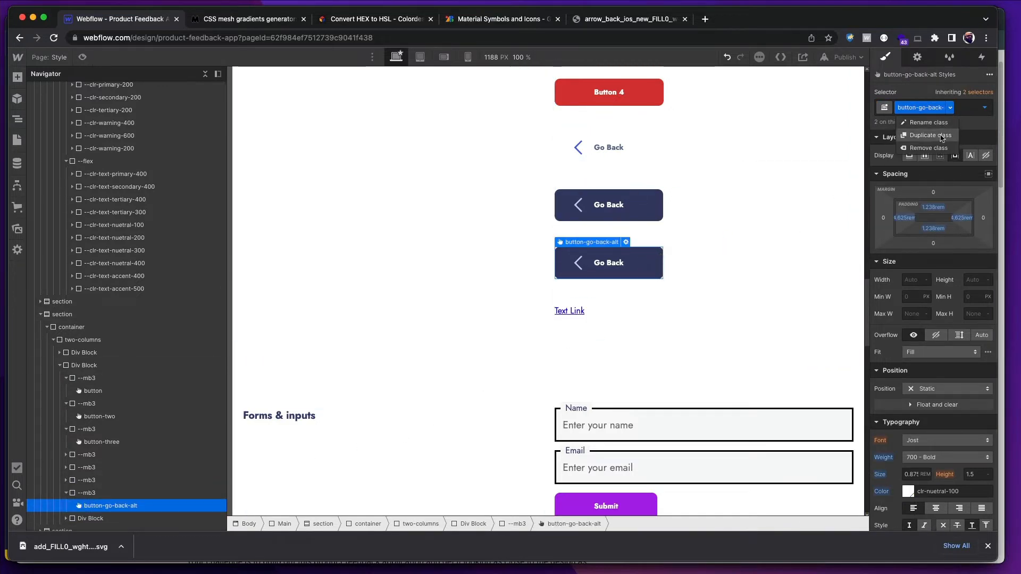
click(942, 135)
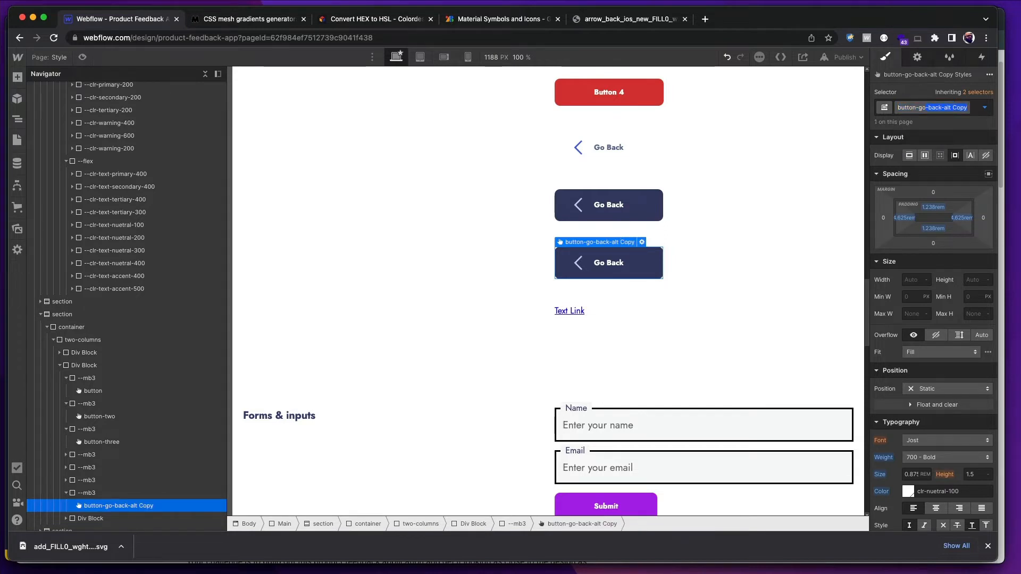
text(add)
key(Return)
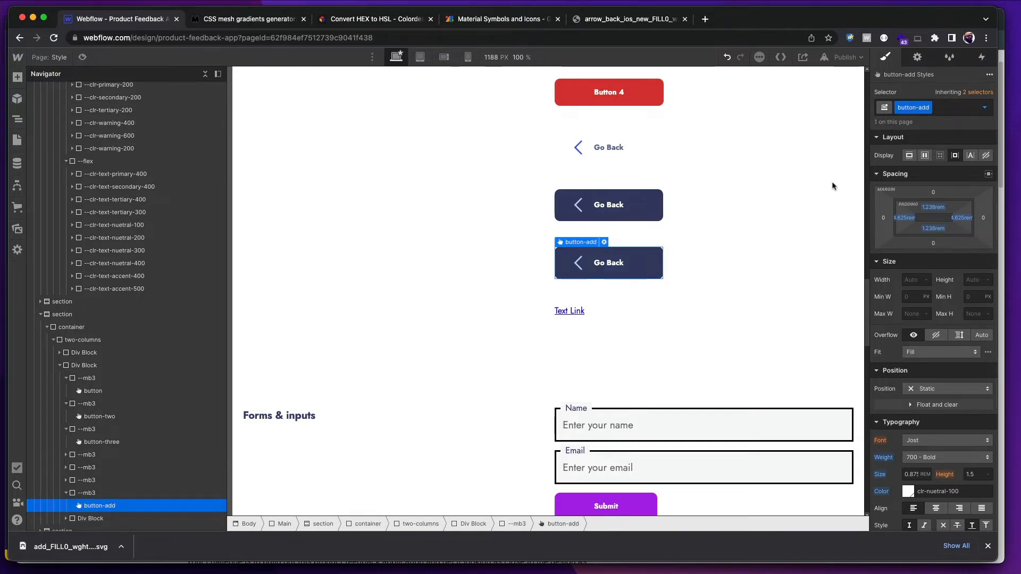
- Set the button-add background color to clr-primary-200 and check the contrast ratio of its text color
scroll(922, 281, down, 5)
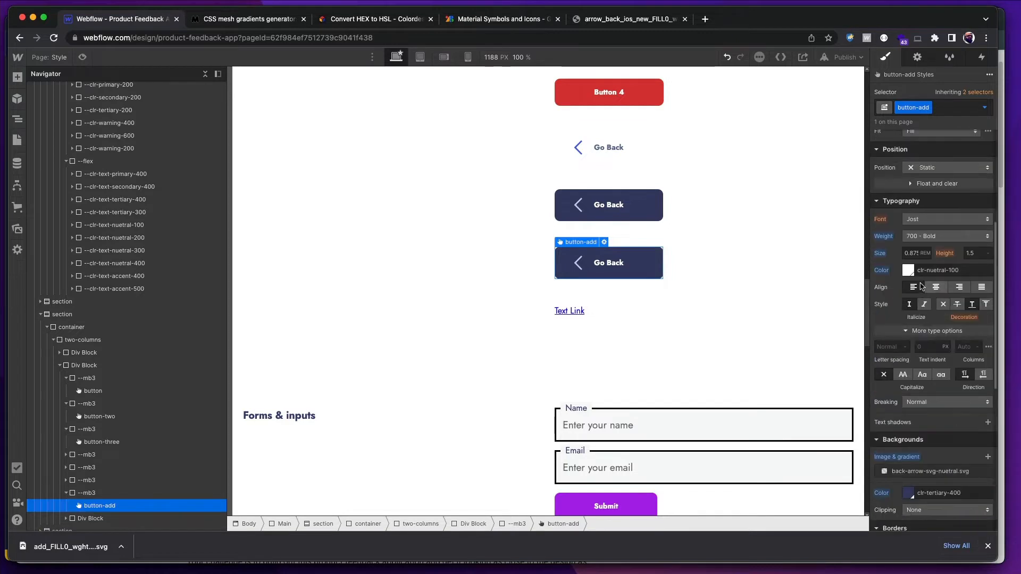
click(907, 493)
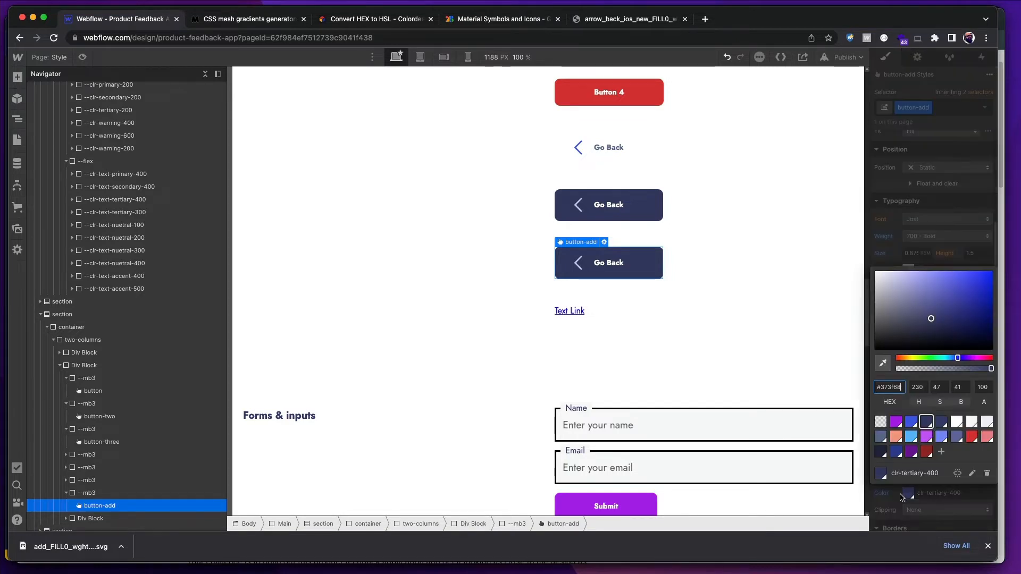
click(896, 422)
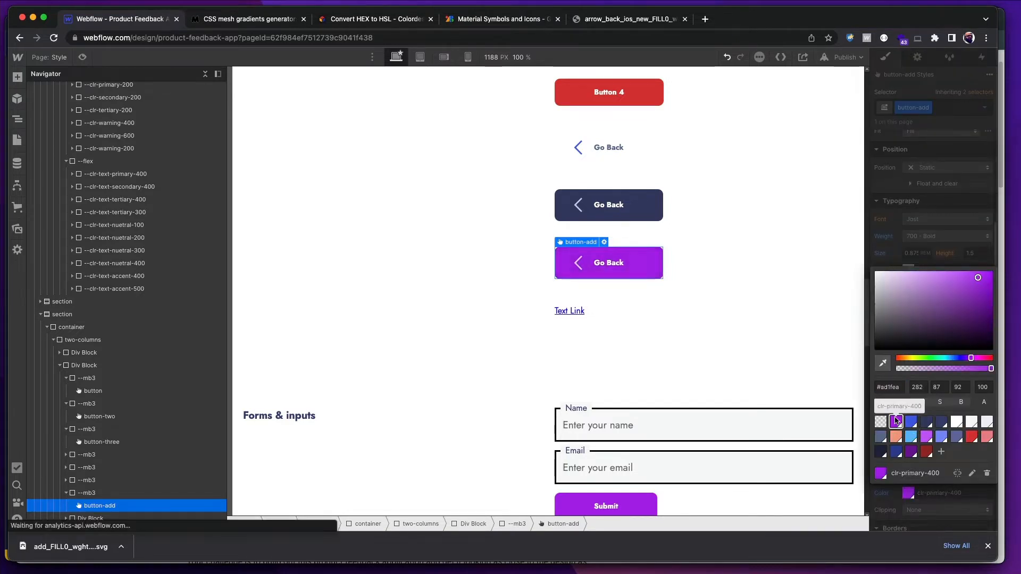
click(925, 436)
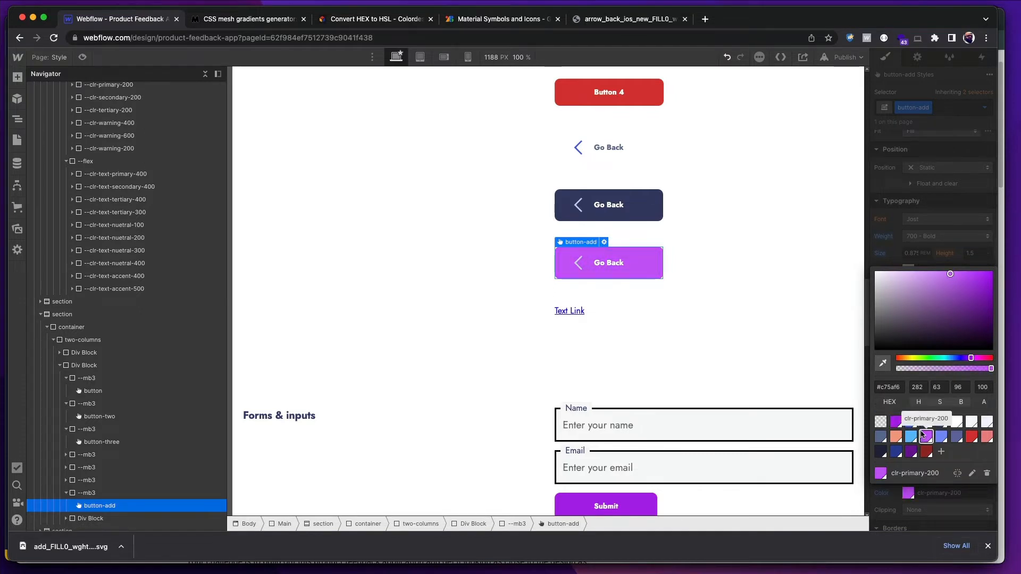
key(Escape)
scroll(924, 355, up, 2)
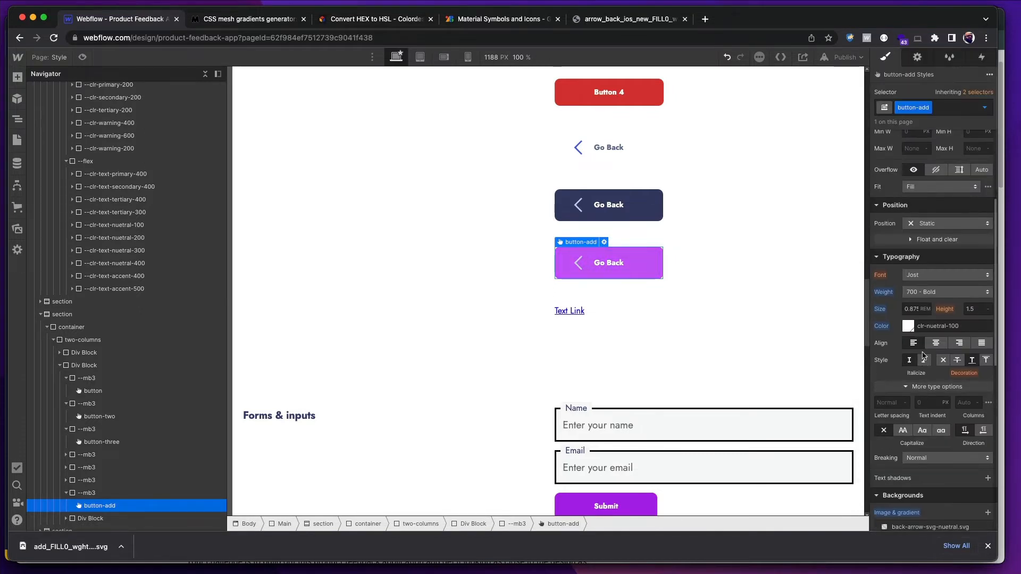
click(907, 326)
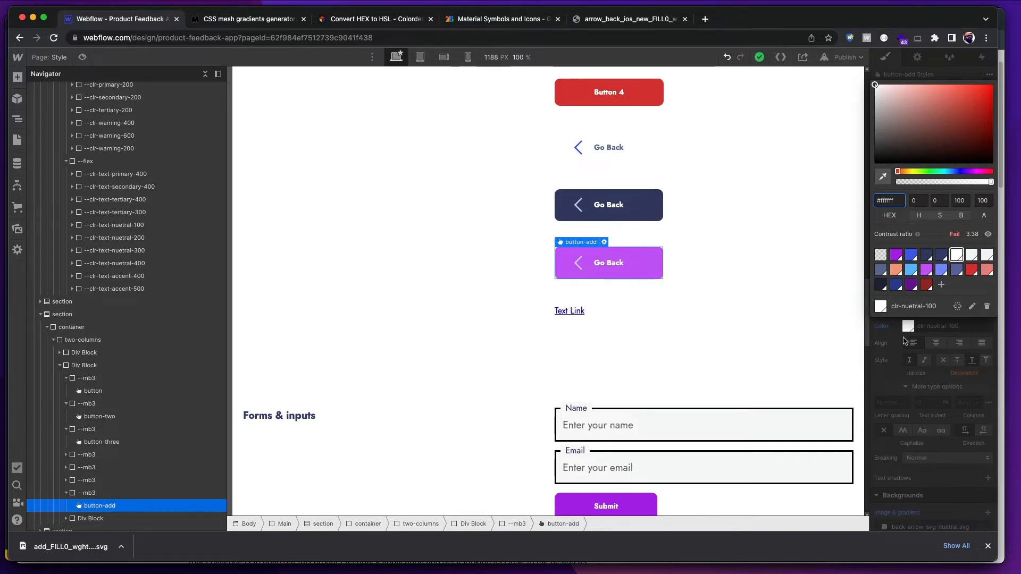
click(896, 357)
- Set the button-add background color to clr-primary-400 and check the contrast ratio of its text color
scroll(899, 340, down, 5)
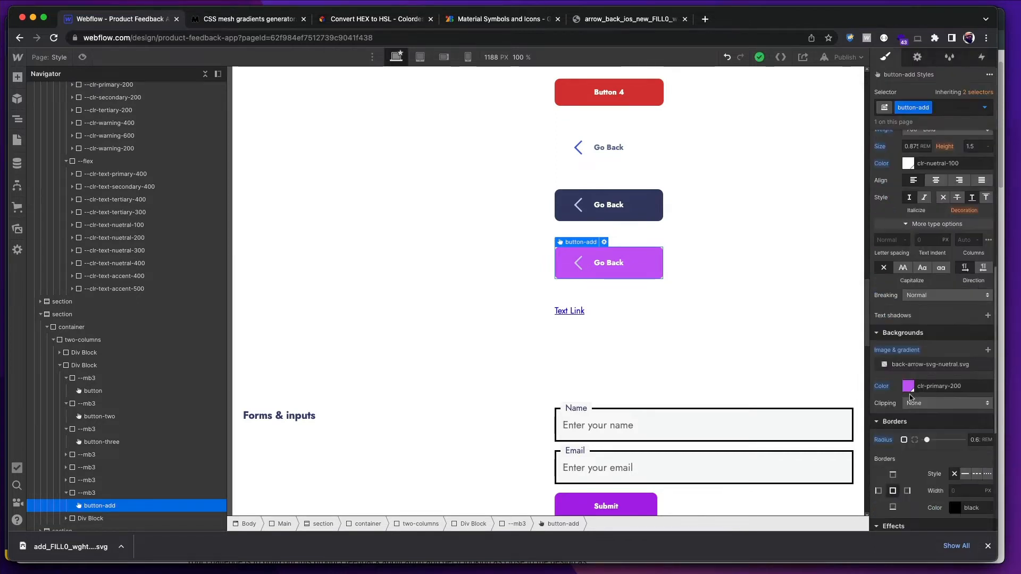
click(907, 328)
click(896, 256)
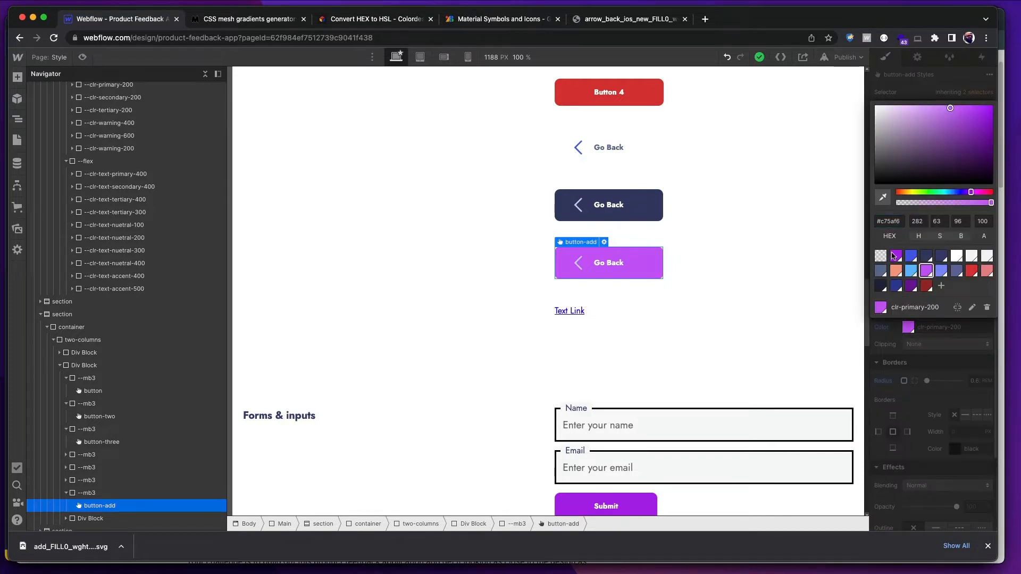
scroll(916, 310, up, 3)
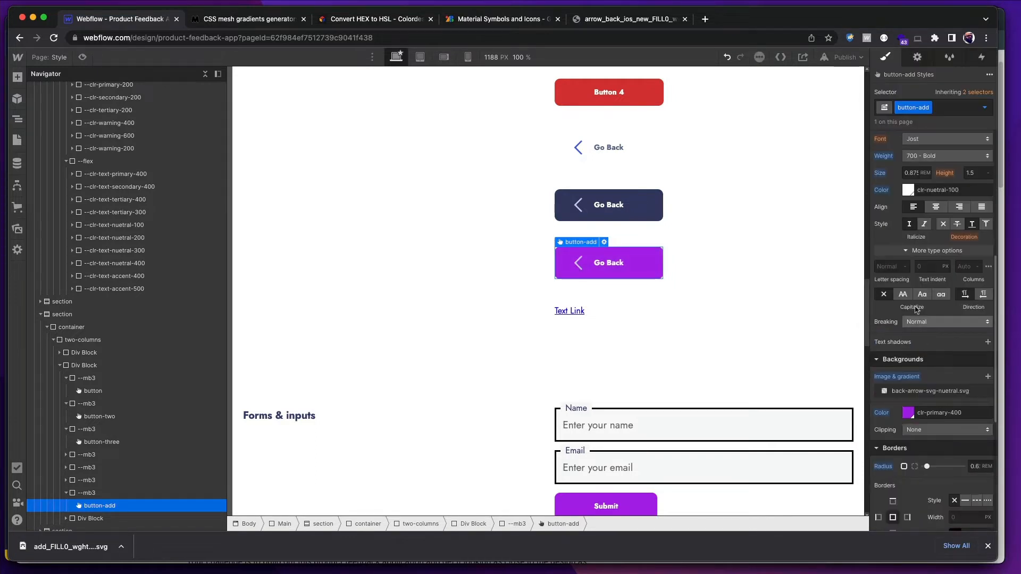
click(901, 192)
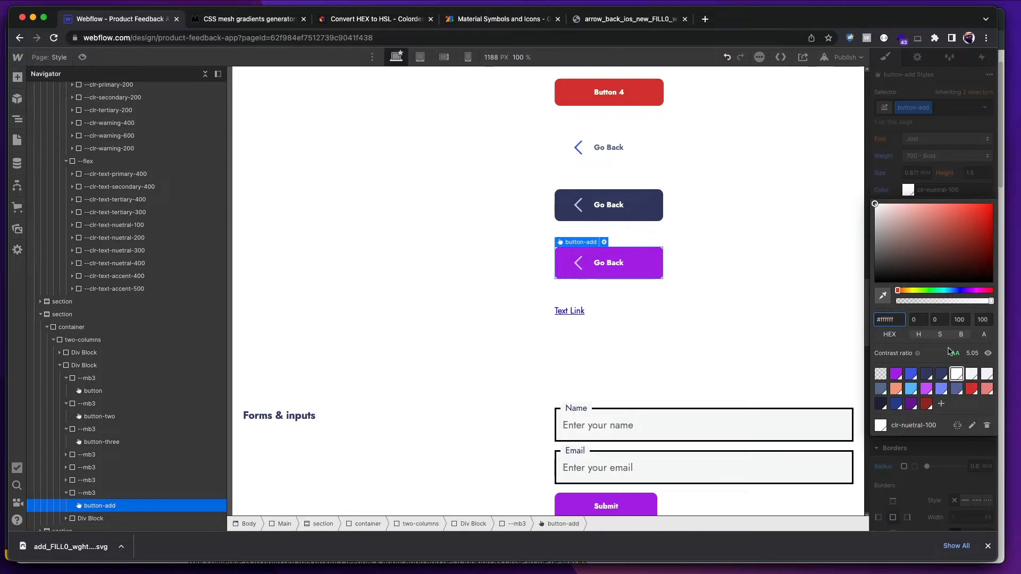
click(917, 187)
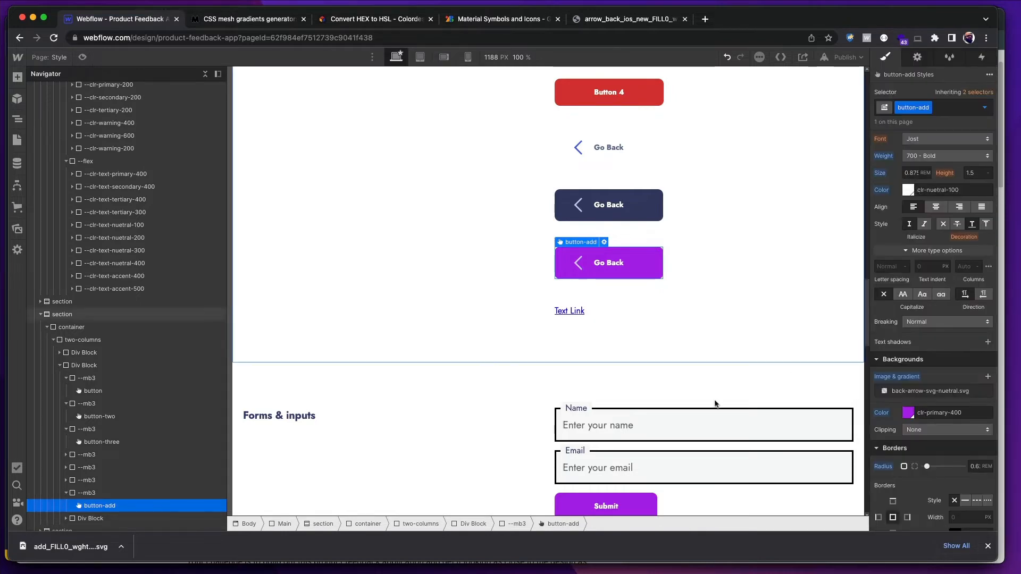
- Open the product-feedback-working file in Figma and look for the downloaded plus icon in Finder's Desktop folder
key(super+Tab)
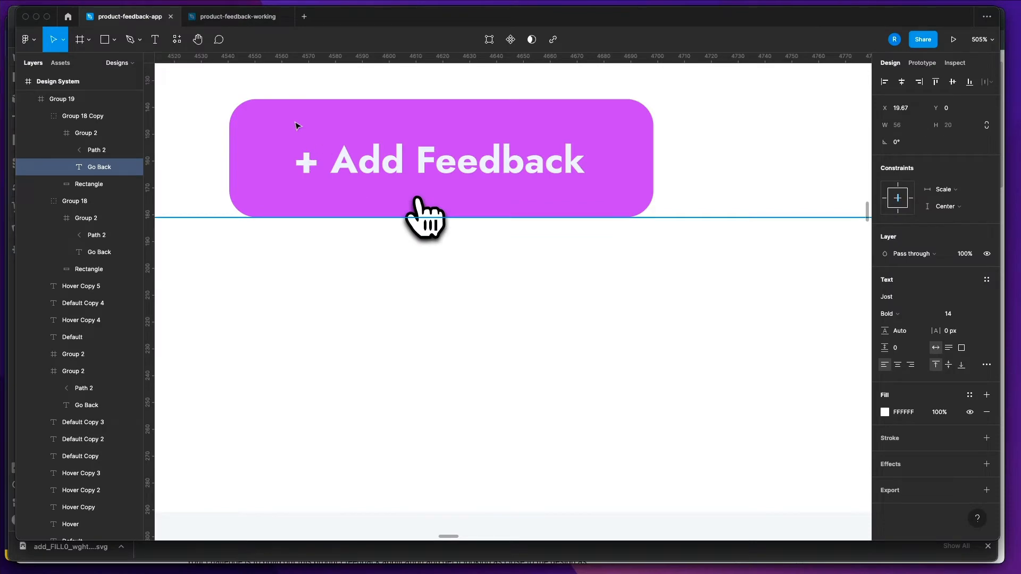
key(ctrl+Tab)
key(super+Tab)
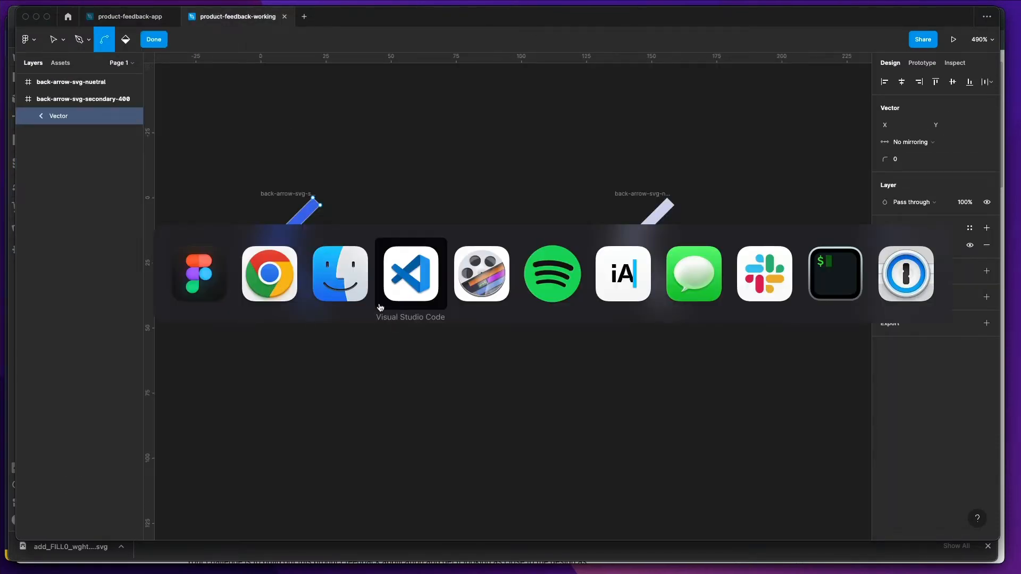
click(340, 277)
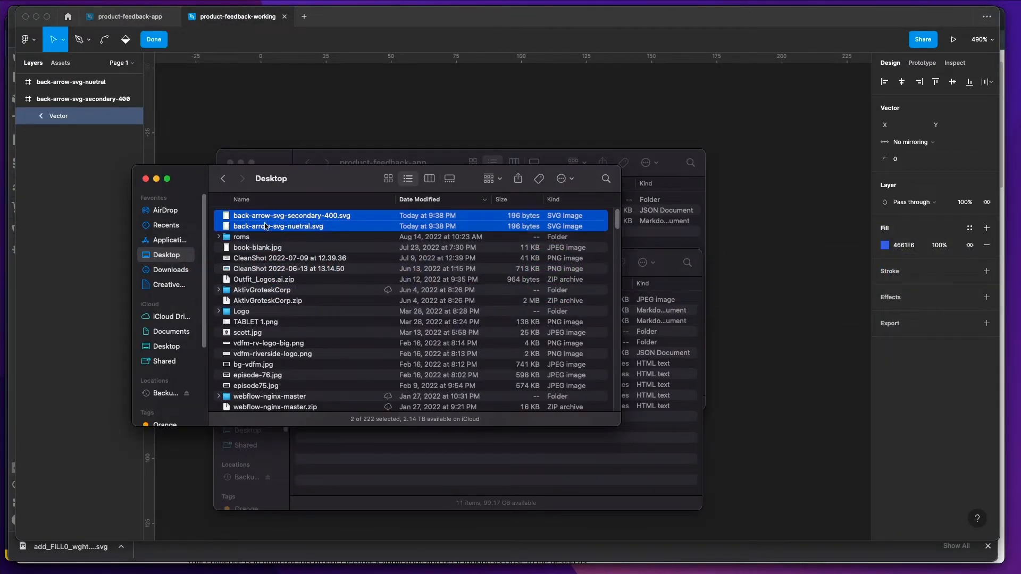
key(super+Tab)
key(super+Tab)
key(Tab)
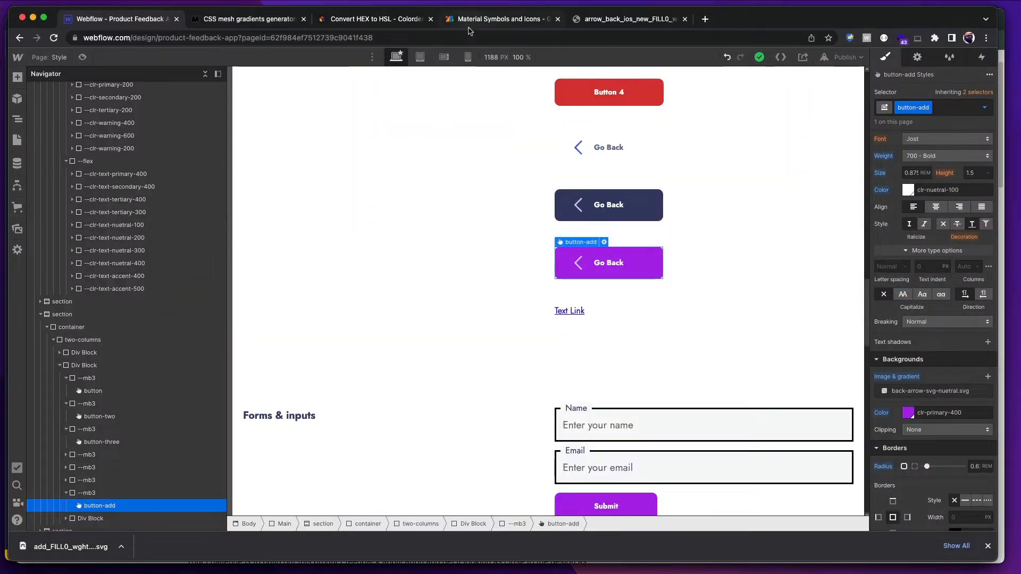
- Reveal the downloaded Add icon SVG in Finder and import it into the product-feedback-working file in Figma
click(122, 547)
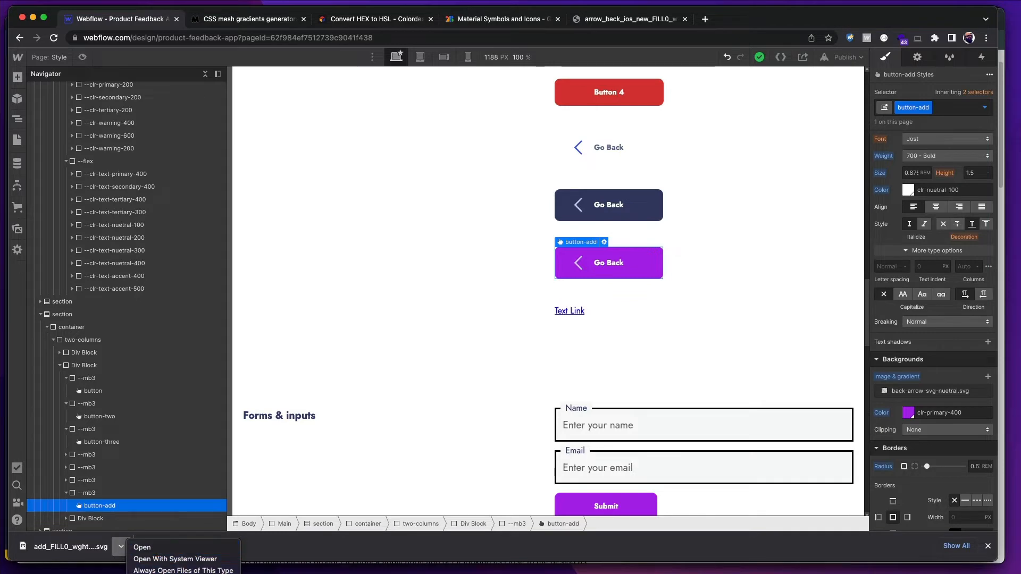
click(154, 573)
key(super+Tab)
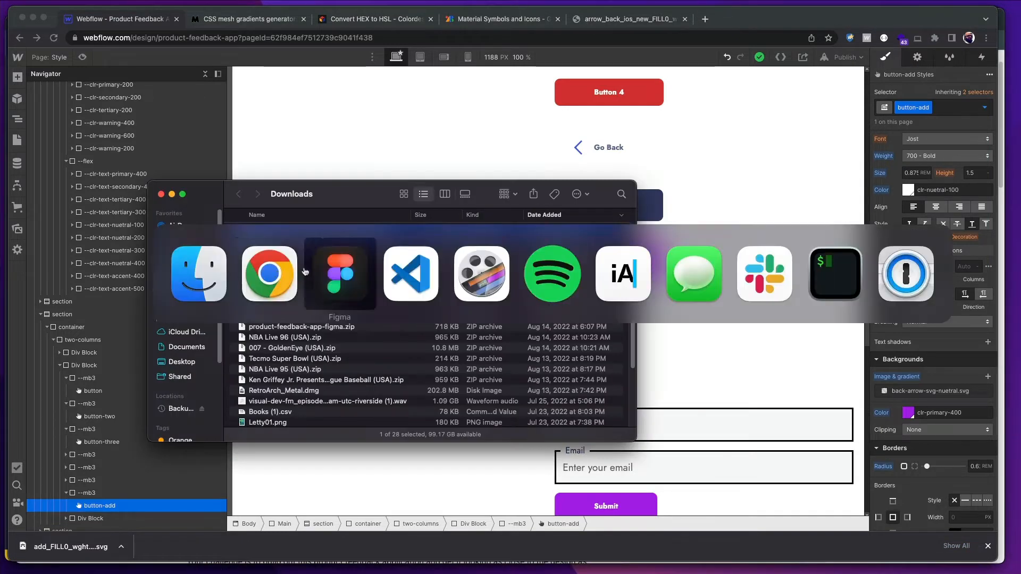
key(super+Tab)
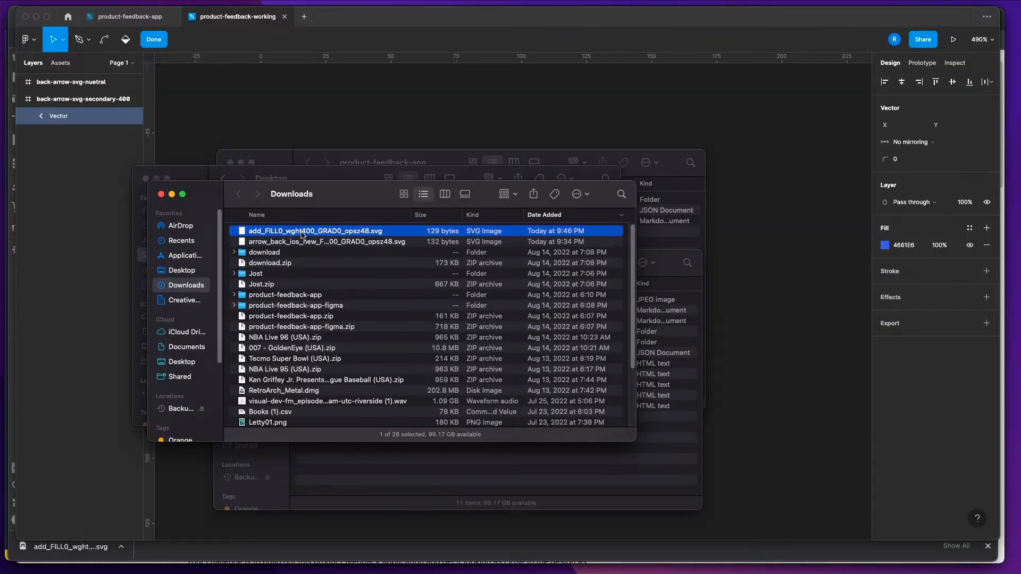
drag(302, 234, 439, 117)
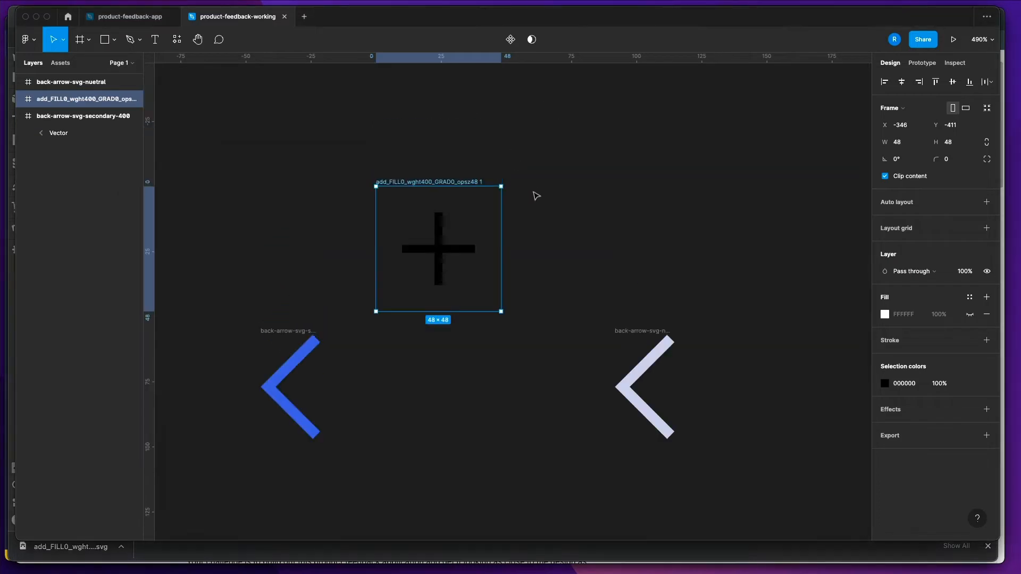
- Move the imported plus icon higher above the two back arrows and ungroup its frame to leave only the vector
drag(442, 263, 484, 200)
key(super+shift+g)
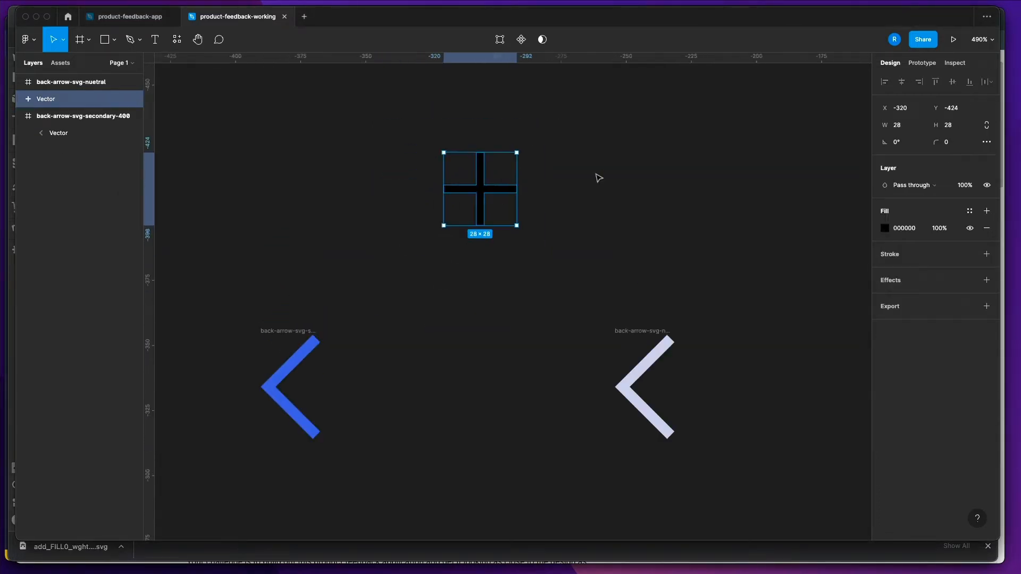
click(598, 178)
- Set the plus vector's fill to FFFFFF and wrap the vector in its own frame
click(487, 195)
click(883, 228)
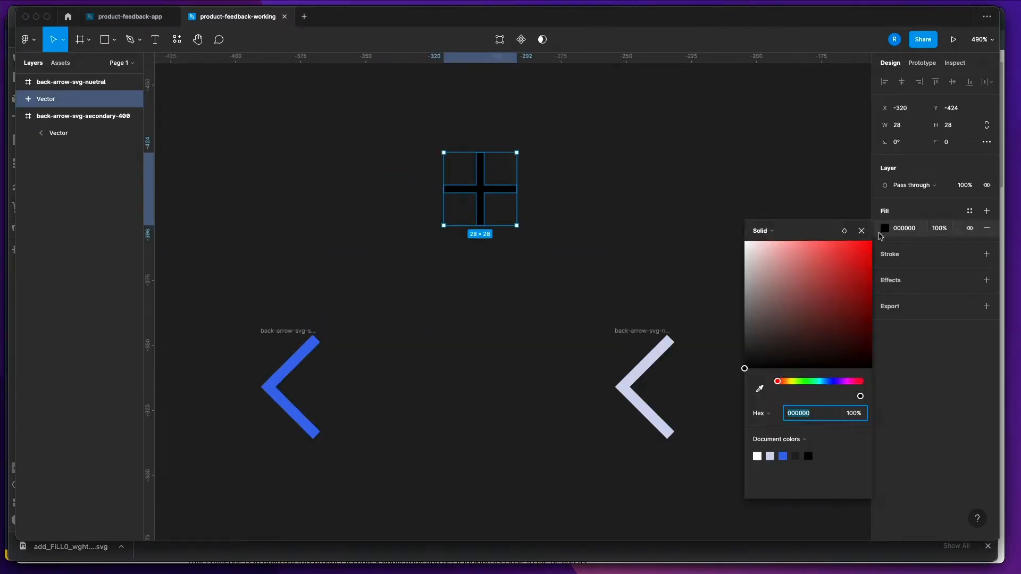
text(ffffff)
key(Return)
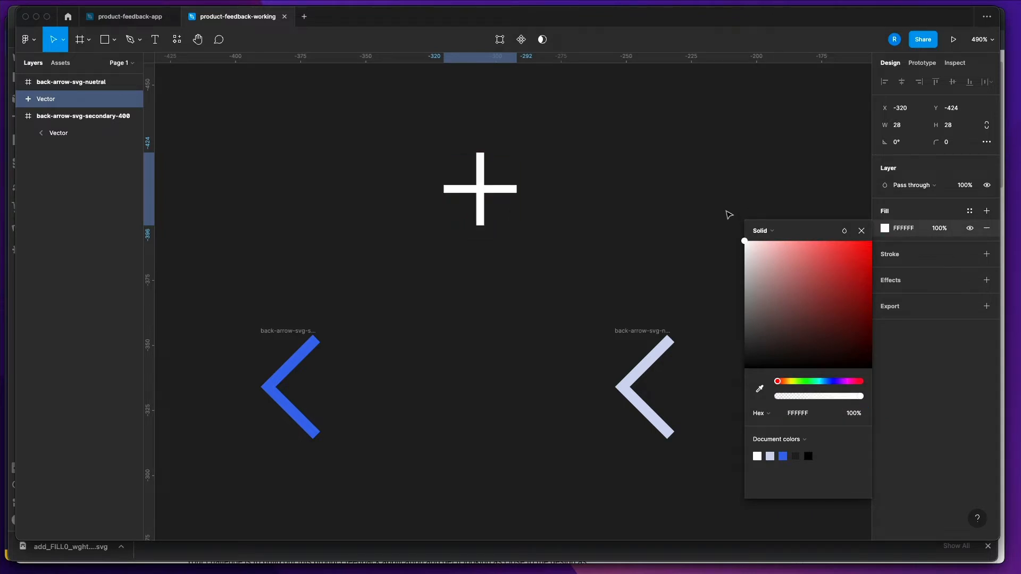
click(774, 187)
click(499, 192)
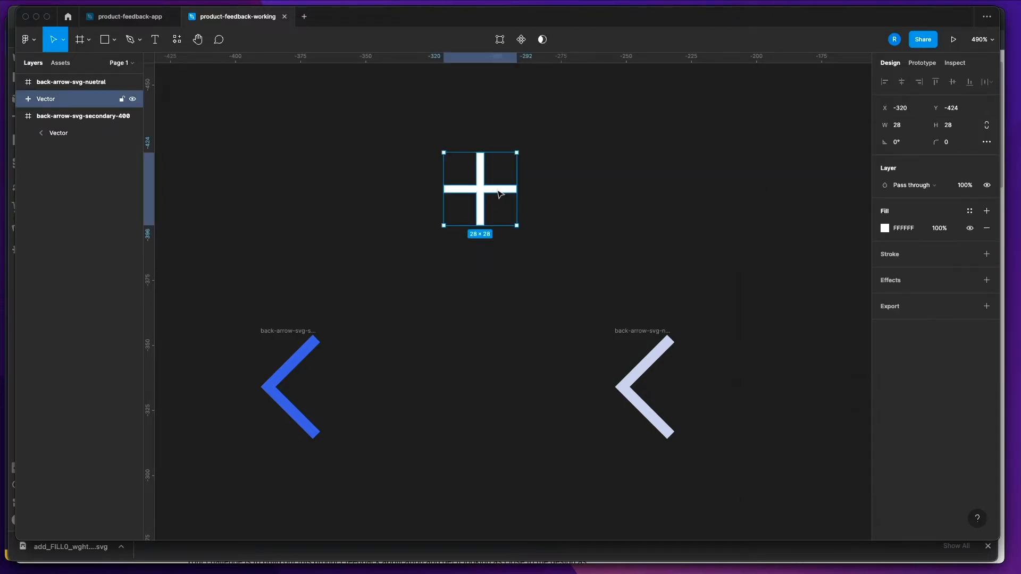
key(super+alt+g)
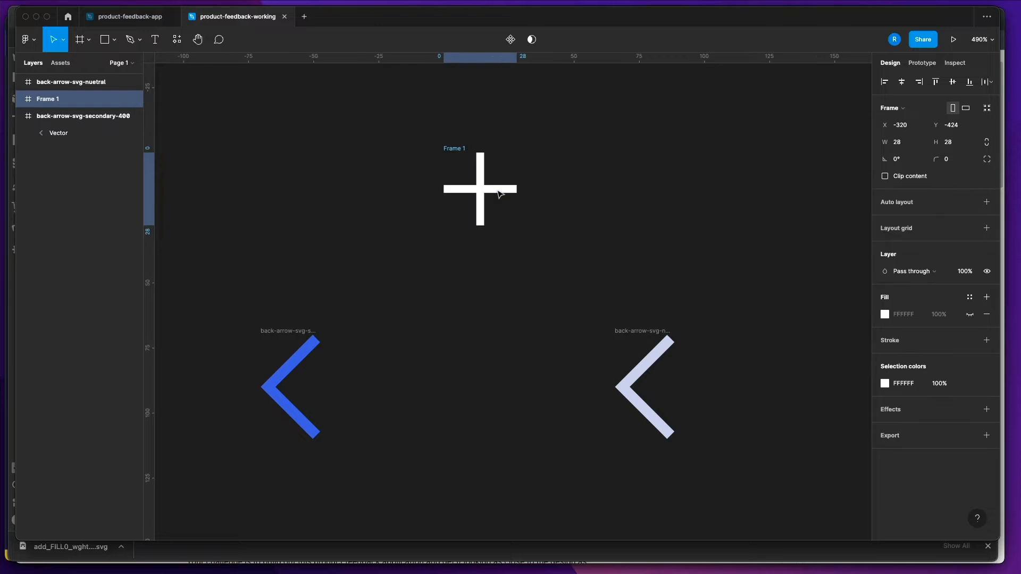
- Rename the plus icon's frame to add-symbol-svg-nuetral-100
click(77, 104)
double_click(54, 101)
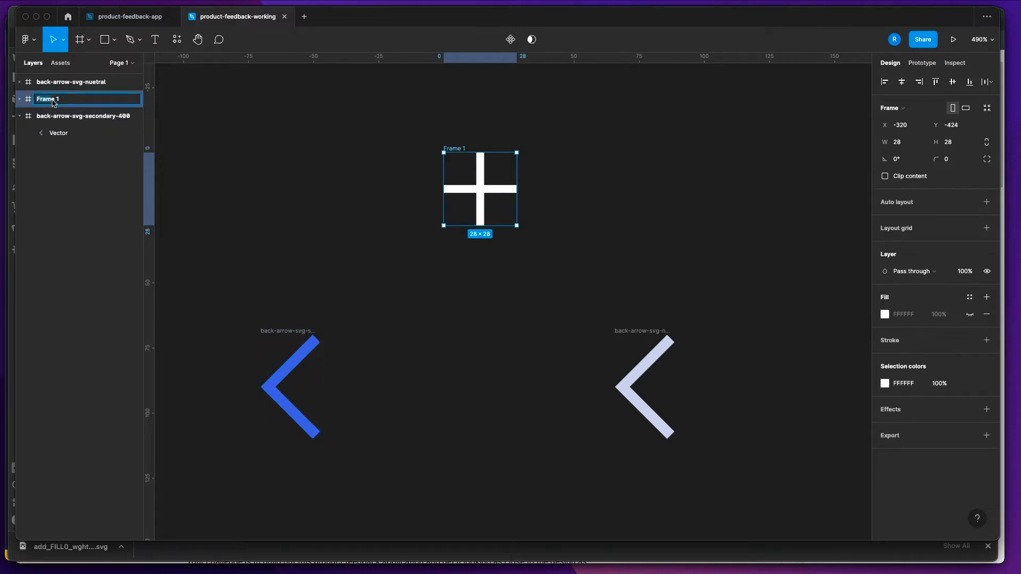
key(BackSpace)
key(Return)
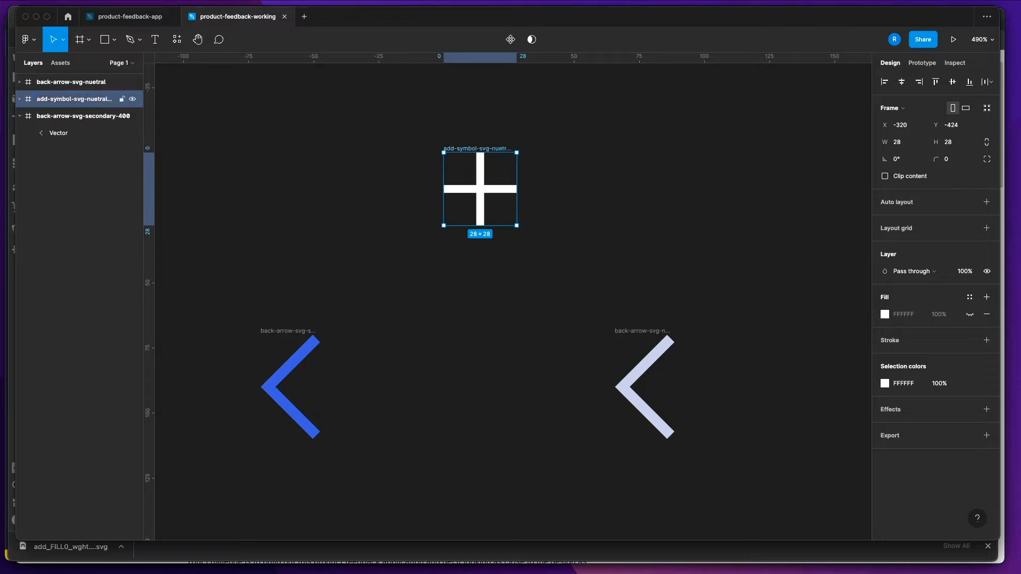
- Export the add-symbol-svg-nuetral-100 frame as an SVG file to the Desktop folder
click(986, 435)
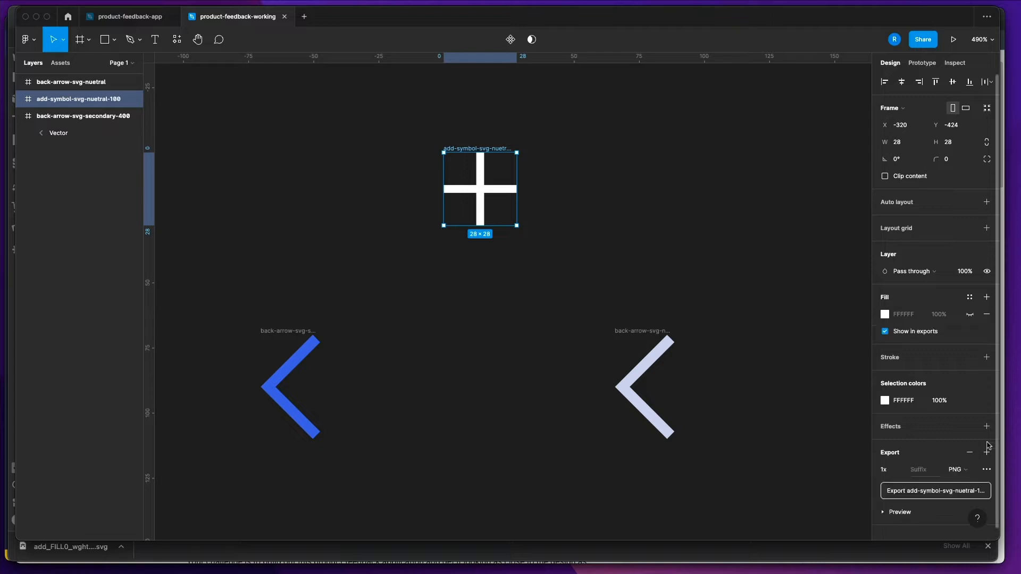
click(965, 470)
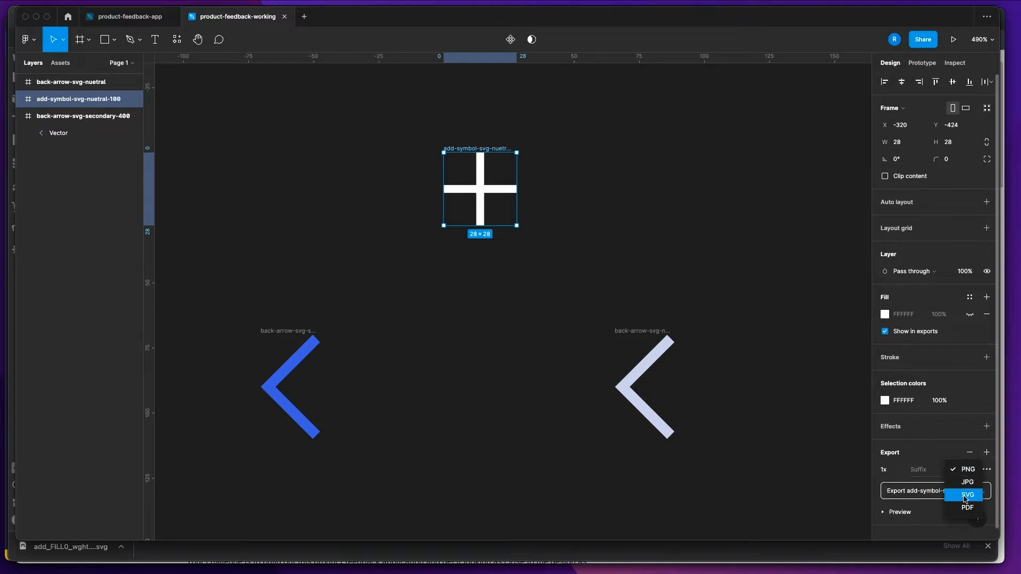
click(965, 495)
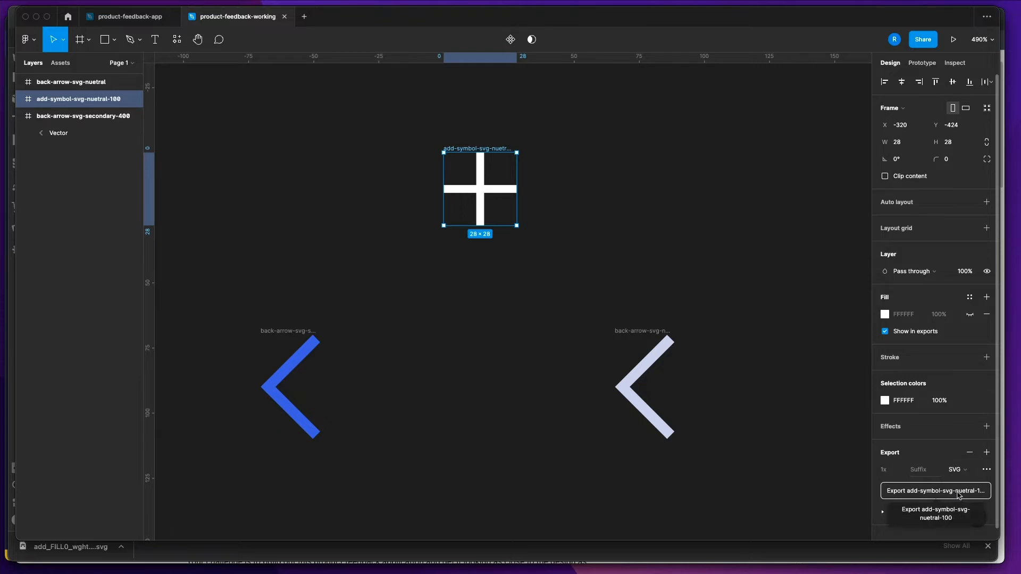
click(958, 493)
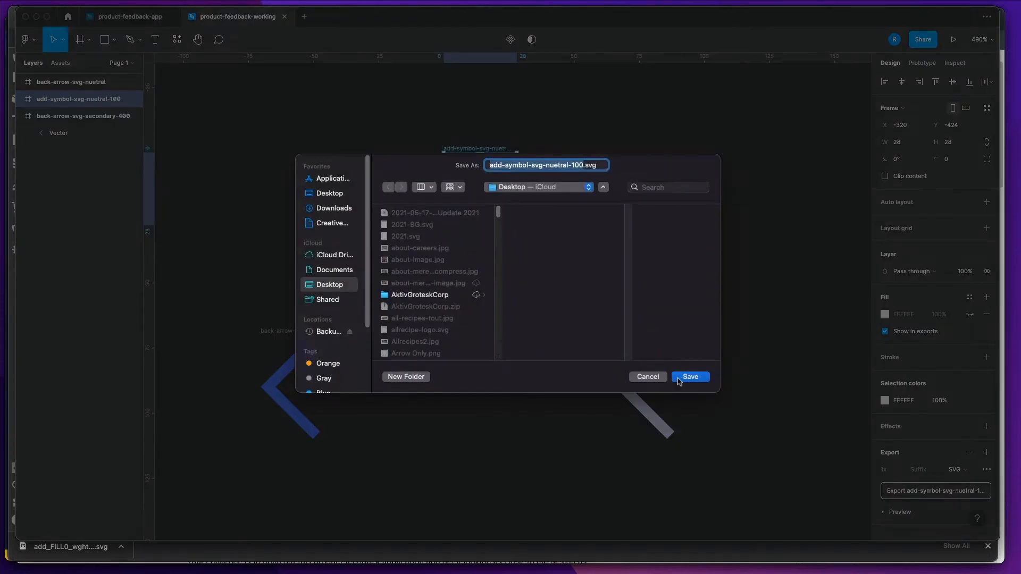
click(677, 379)
- Switch to Webflow and upload add-symbol-svg-nuetral-100.svg from Finder's Desktop folder into the site's image assets
key(super+Tab)
key(super+Tab)
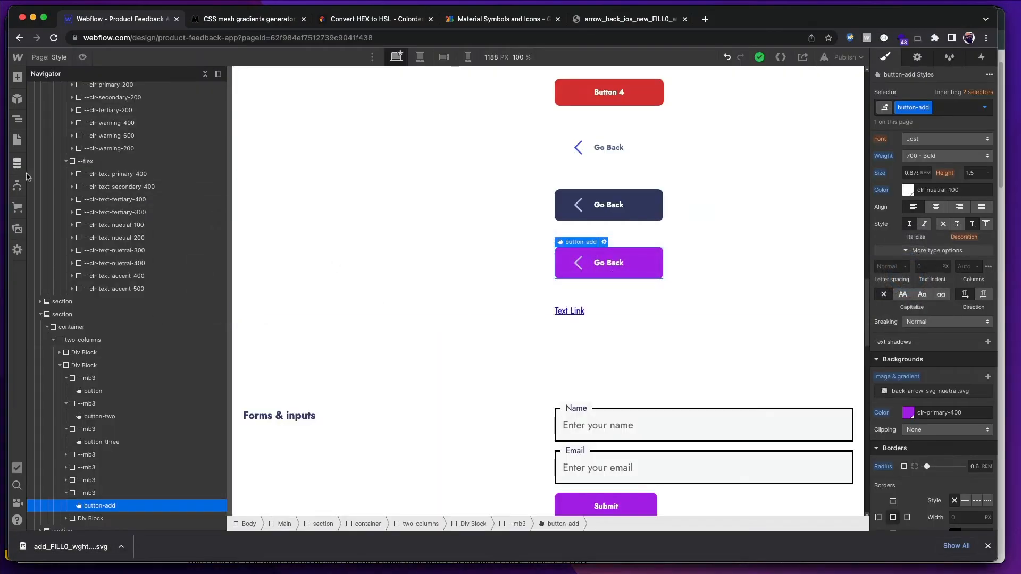
click(17, 228)
key(super+Tab)
click(348, 264)
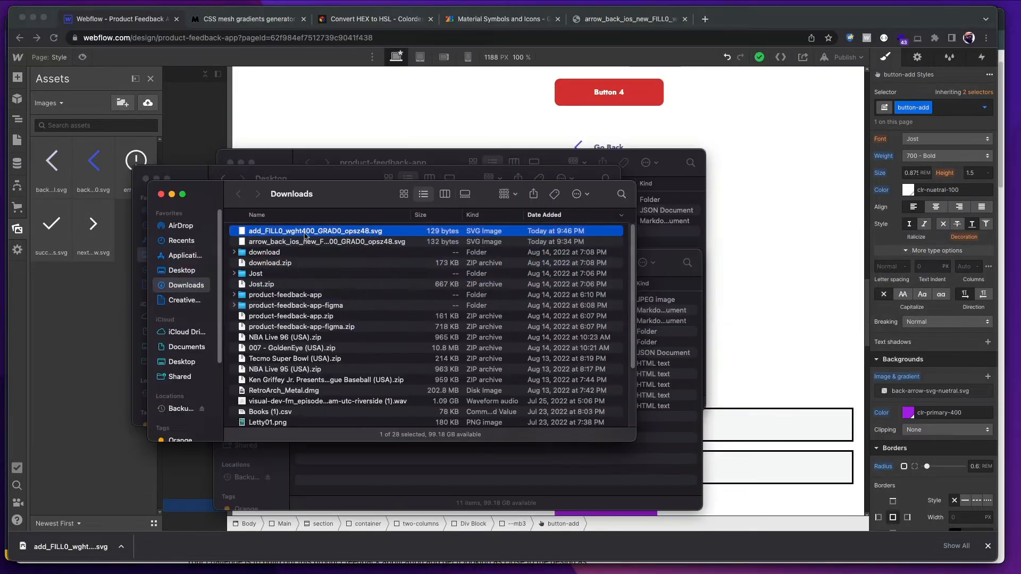
drag(343, 194, 368, 233)
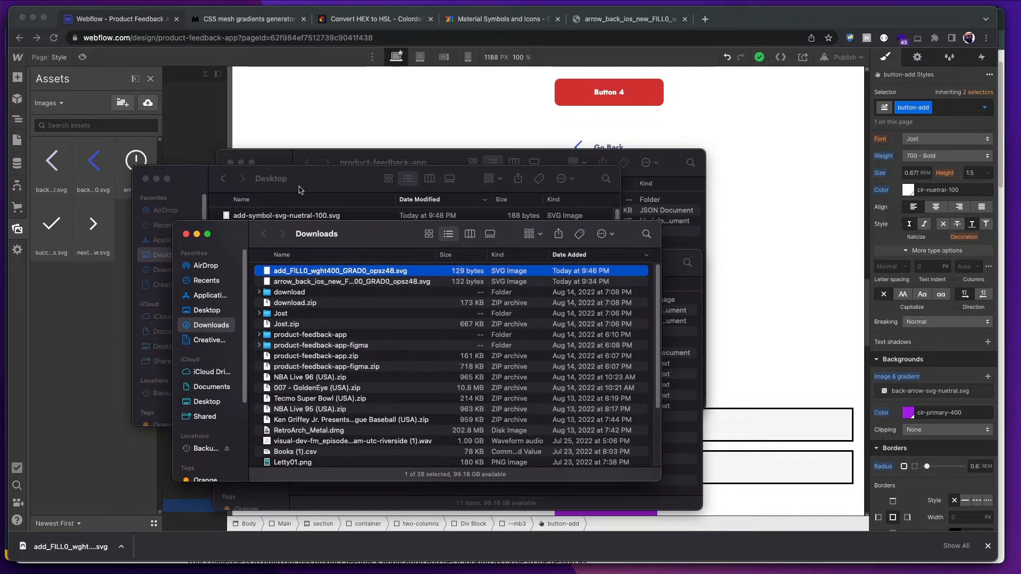
click(301, 191)
click(296, 218)
drag(287, 218, 63, 308)
key(z)
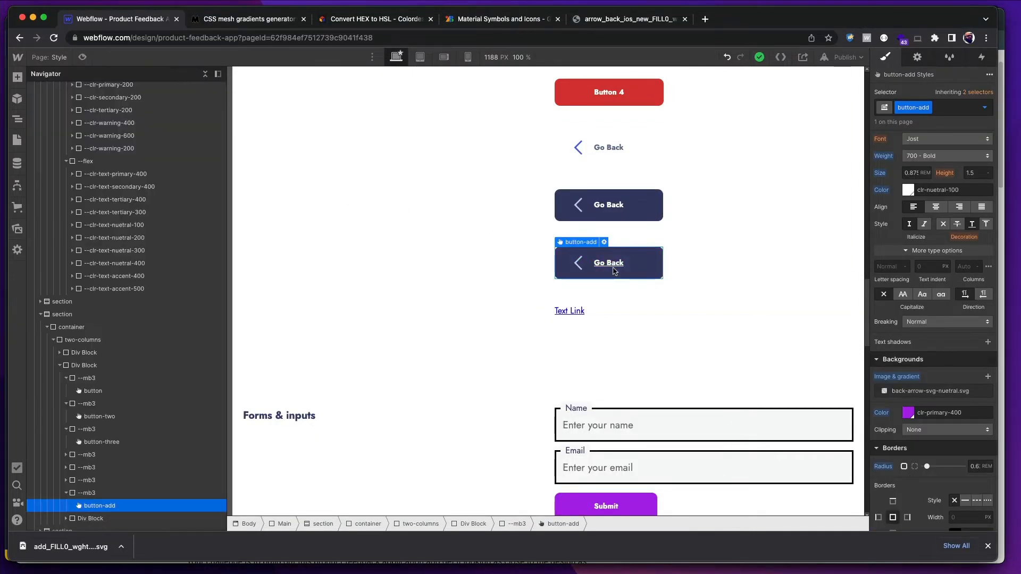
- Replace the button-add background image with the uploaded add-symbol-svg-nuetral-100.svg
scroll(609, 264, down, 4)
scroll(618, 301, up, 3)
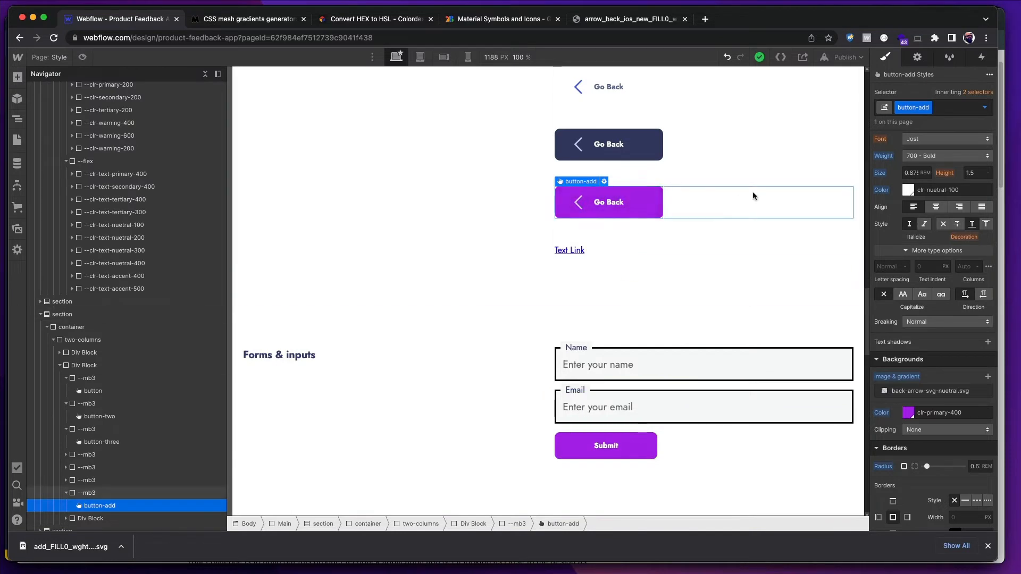
click(946, 391)
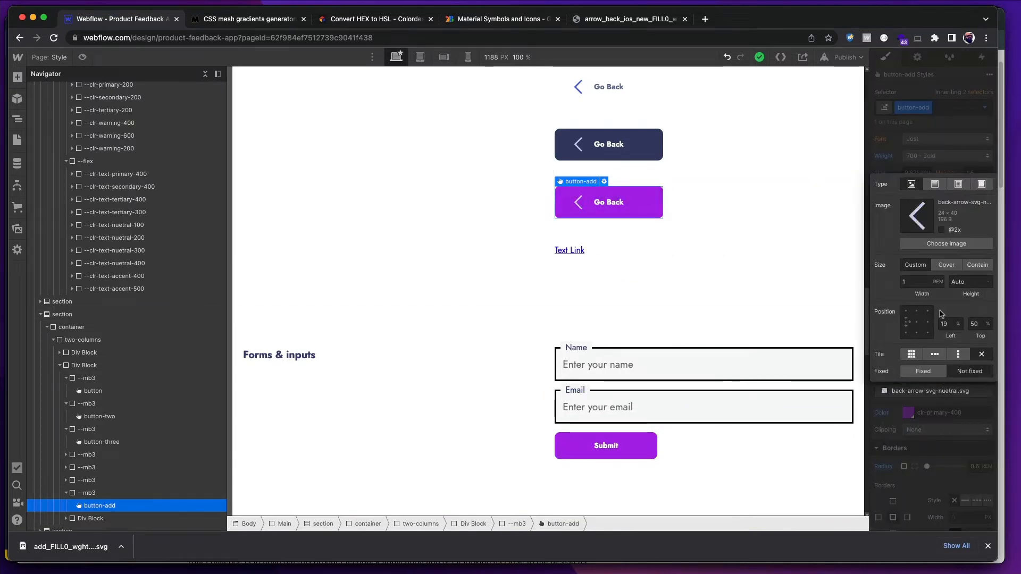
click(946, 243)
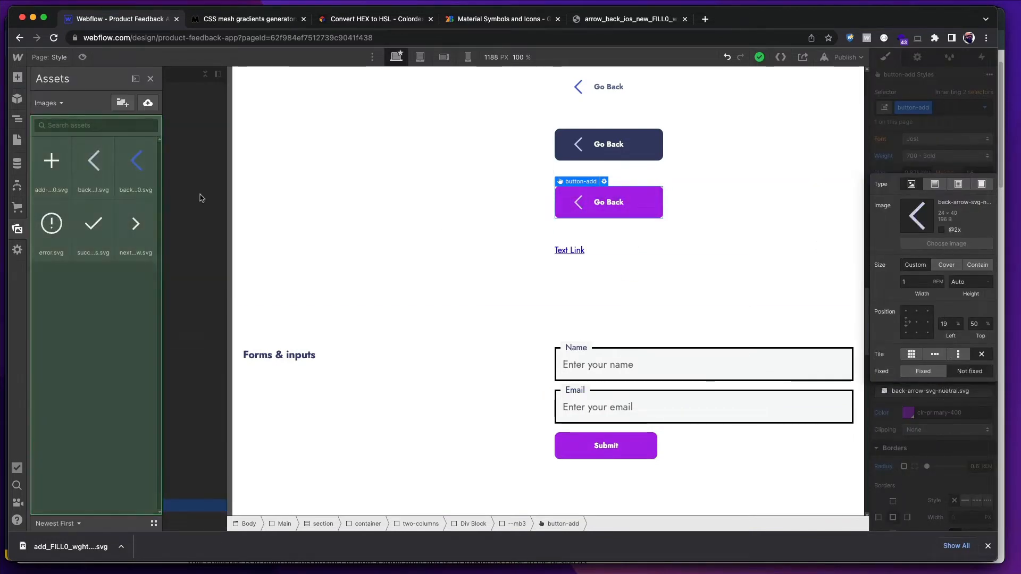
click(51, 161)
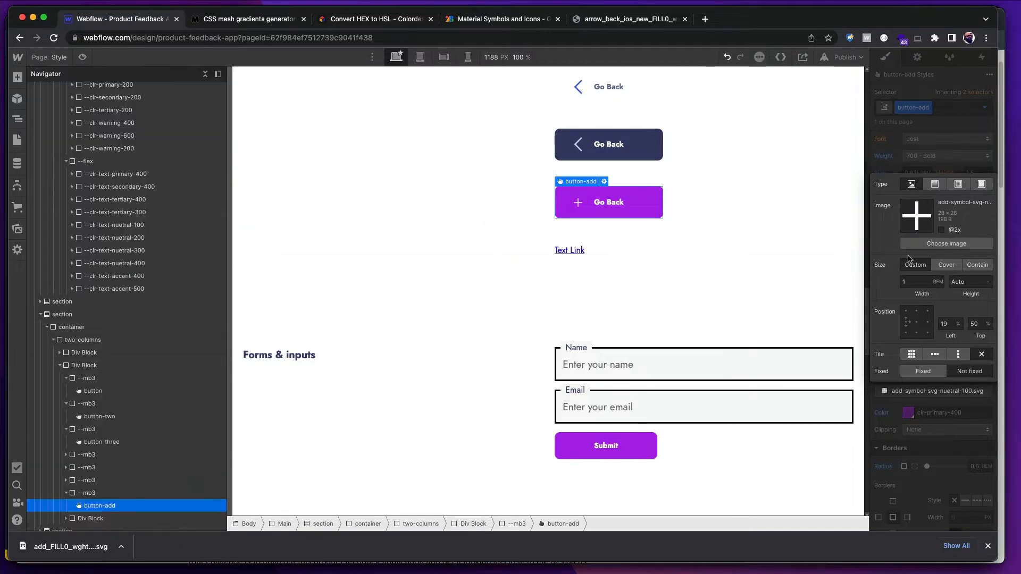
click(934, 424)
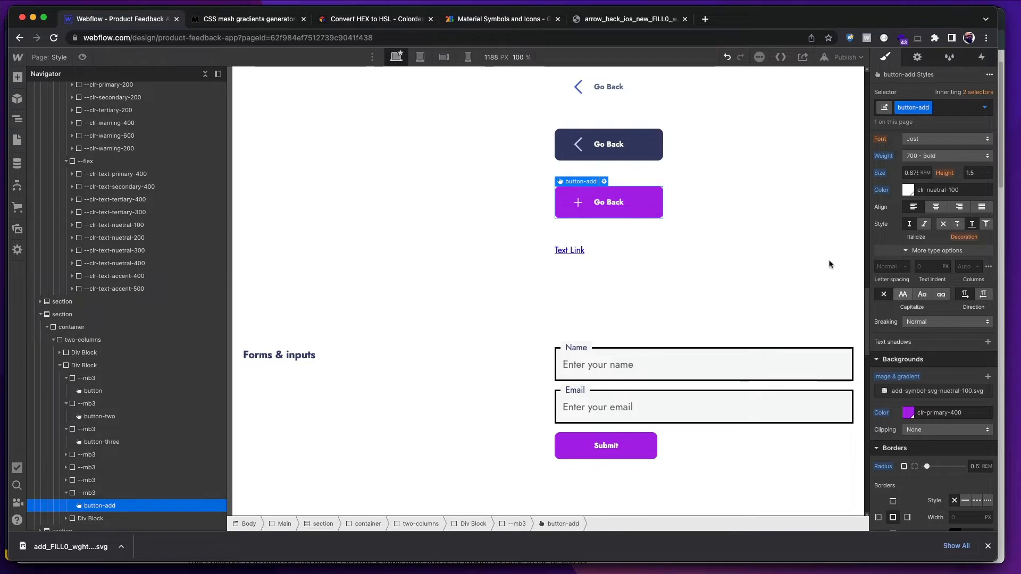
- Set the plus background image's custom width to 1.2 rem on button-add
click(936, 390)
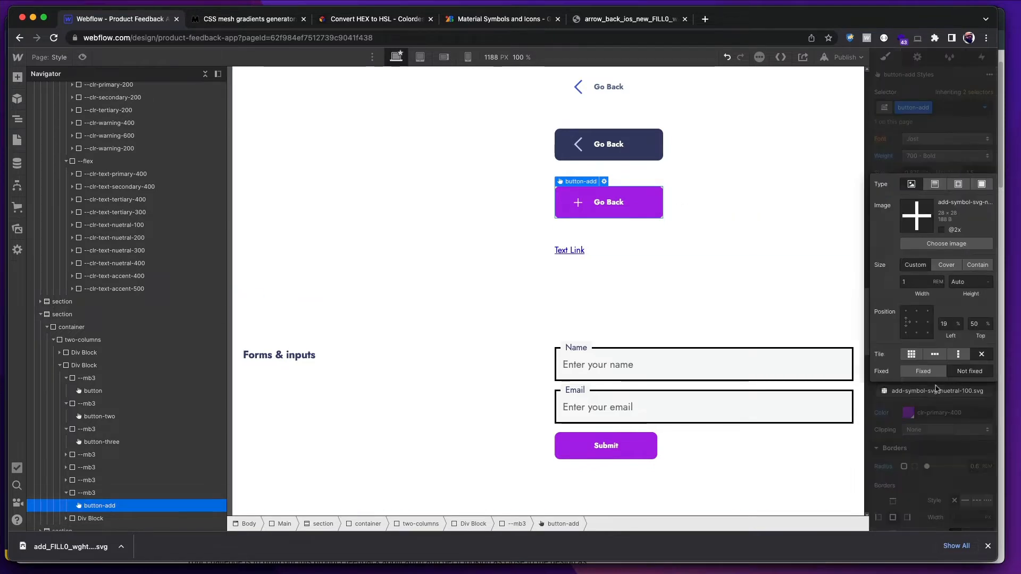
click(917, 283)
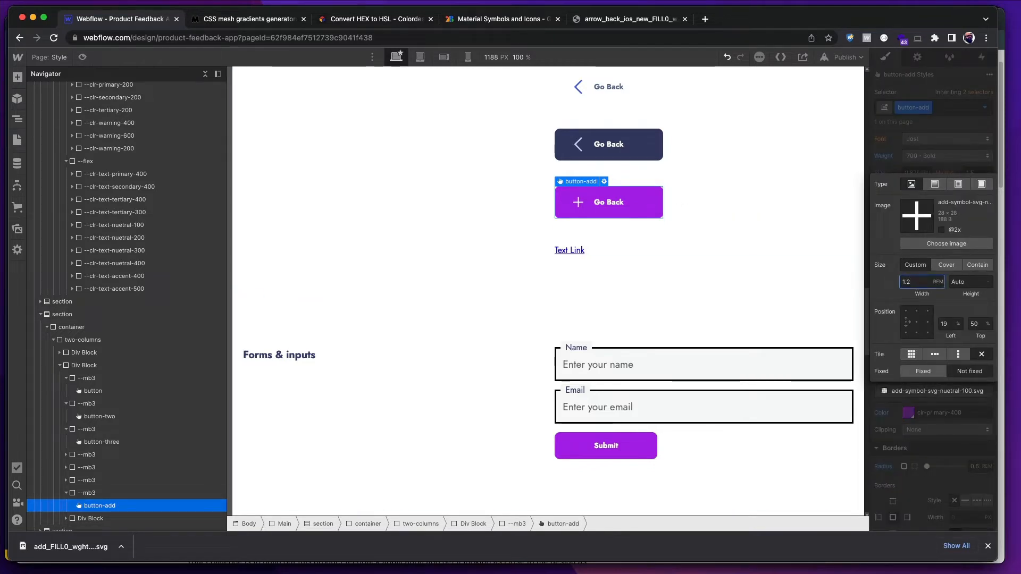
click(950, 404)
- Reduce the custom width of the back arrow background image on button-go-back
scroll(733, 267, up, 3)
click(642, 241)
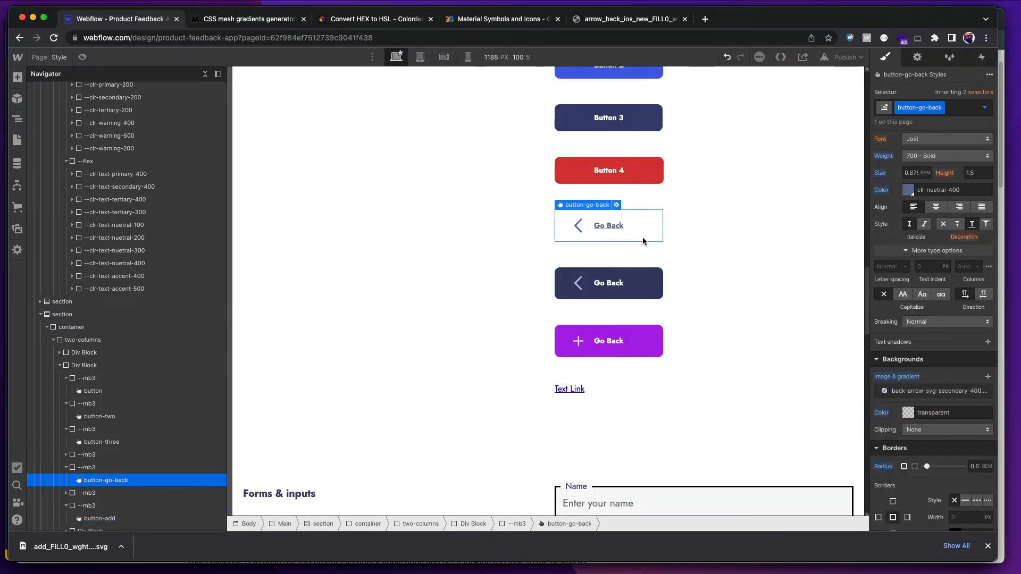
click(932, 391)
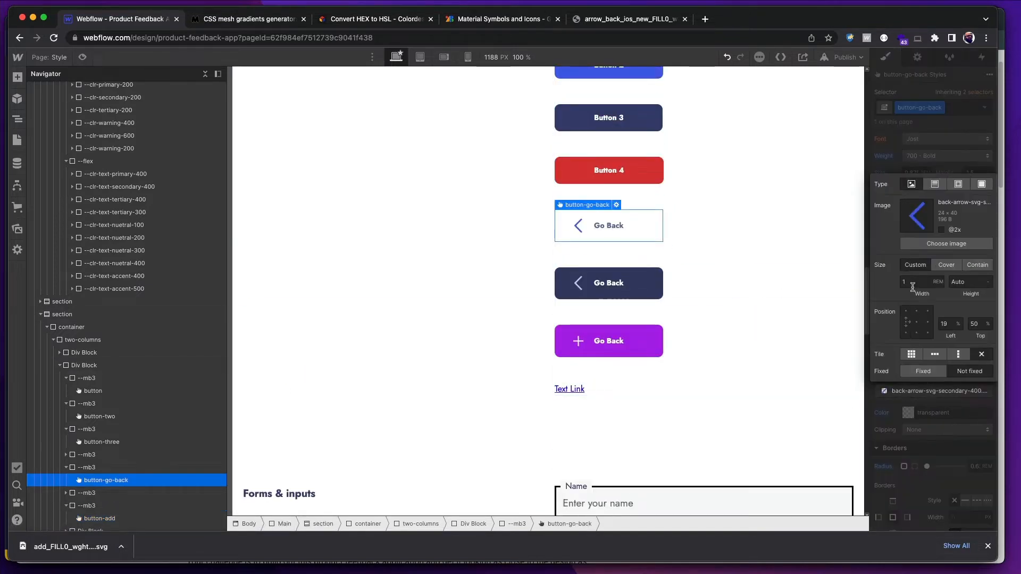
click(912, 285)
- Set the back arrow background image's custom width to 0.8 rem on button-go-back-alt
click(638, 287)
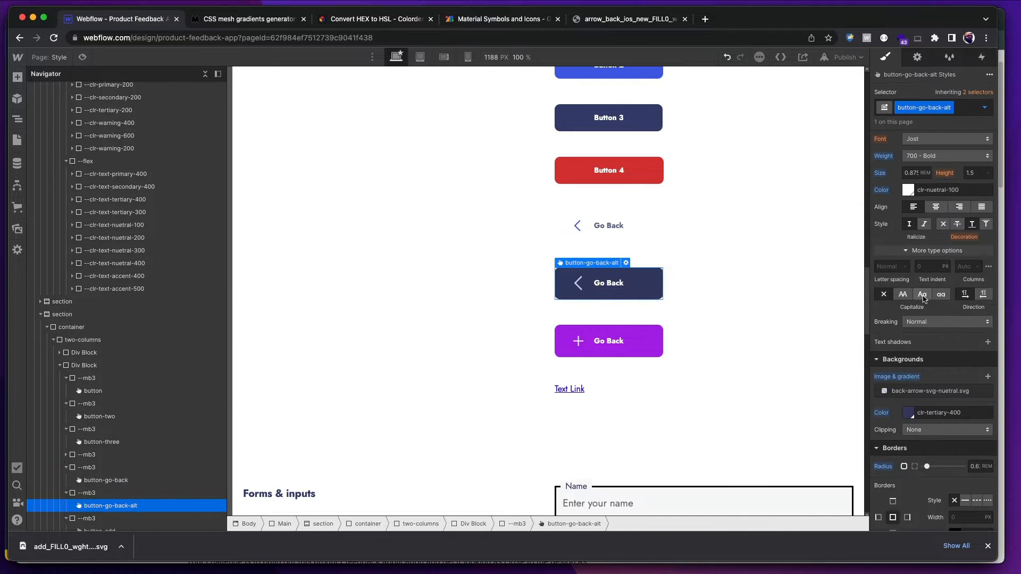
click(923, 392)
click(924, 283)
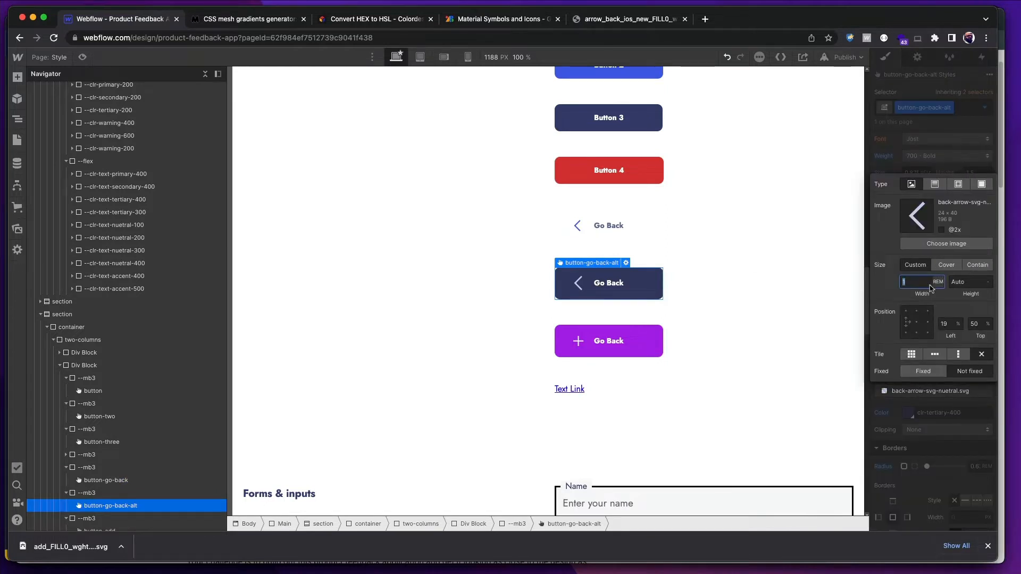
text(0.8)
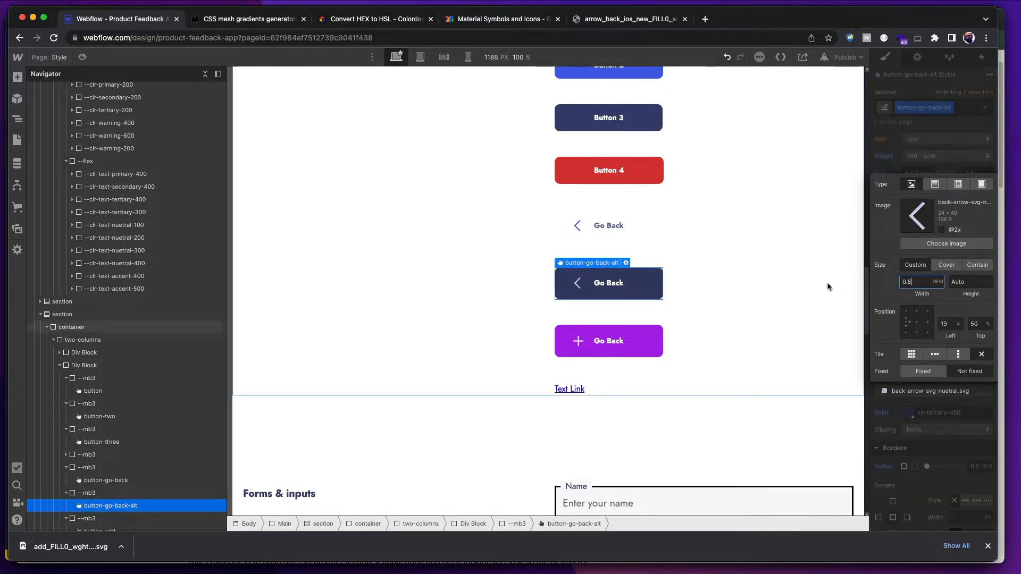
click(757, 278)
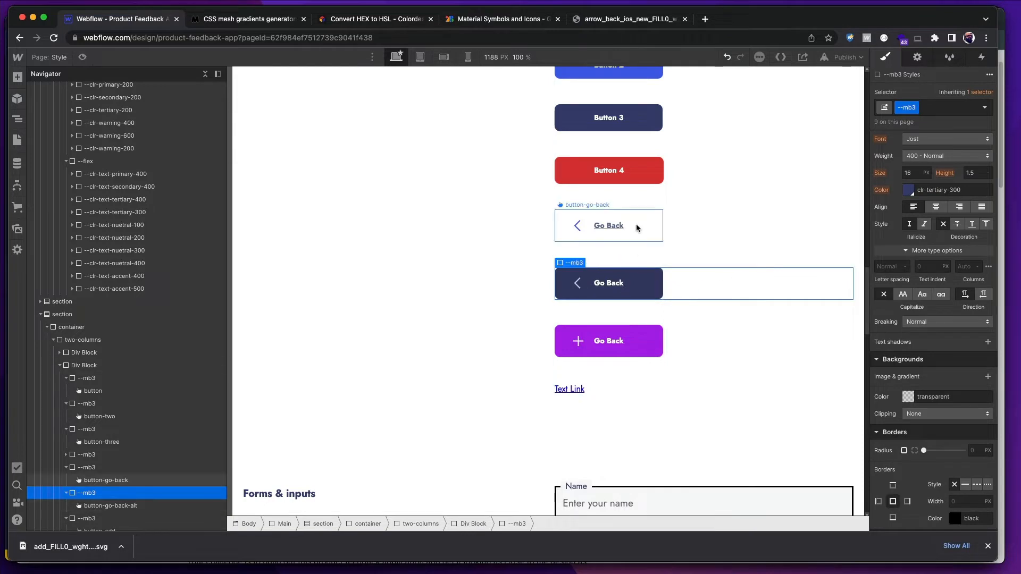
- Change the background color of button-add's Hover state to the dark purple swatch
click(649, 340)
click(984, 107)
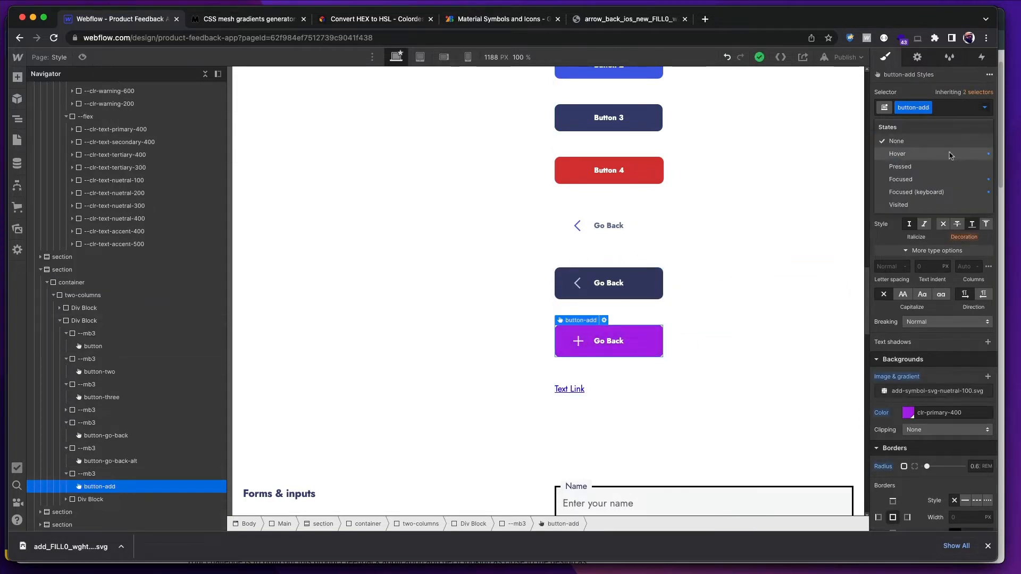
click(947, 155)
click(908, 412)
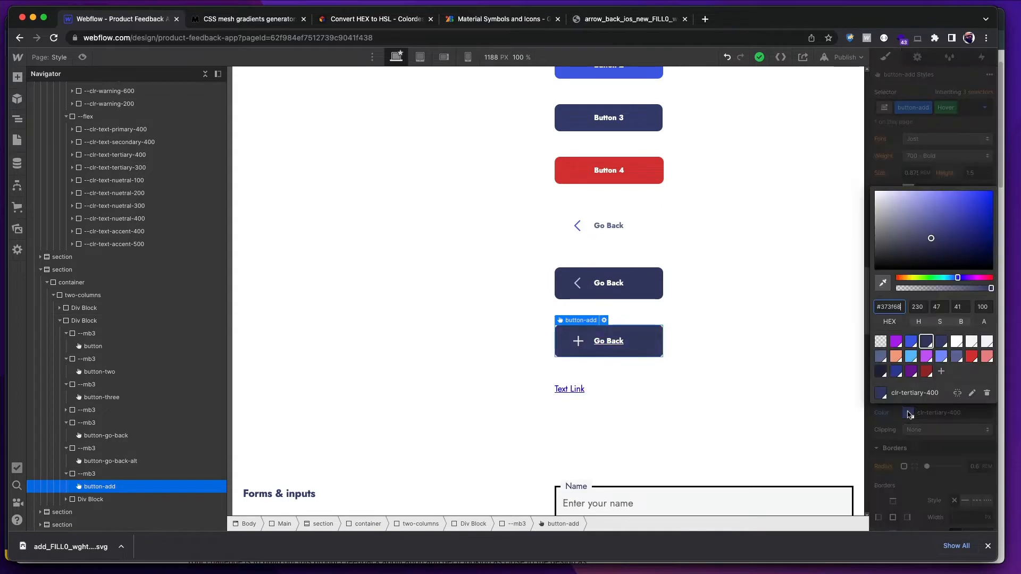
click(911, 371)
click(937, 452)
click(768, 393)
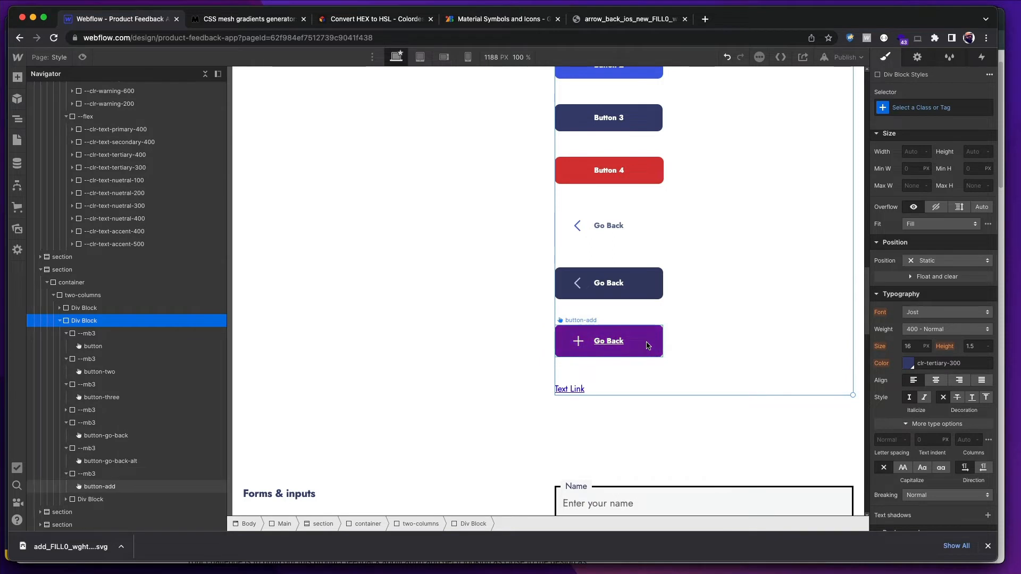
- Replace the purple plus button's label with "Add Feedback"
double_click(615, 346)
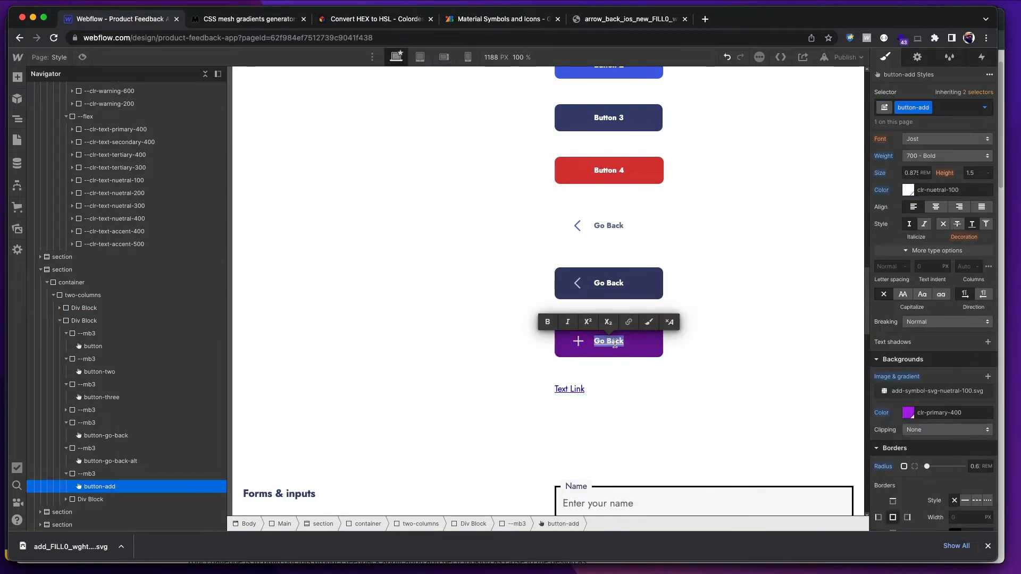
text(Add F)
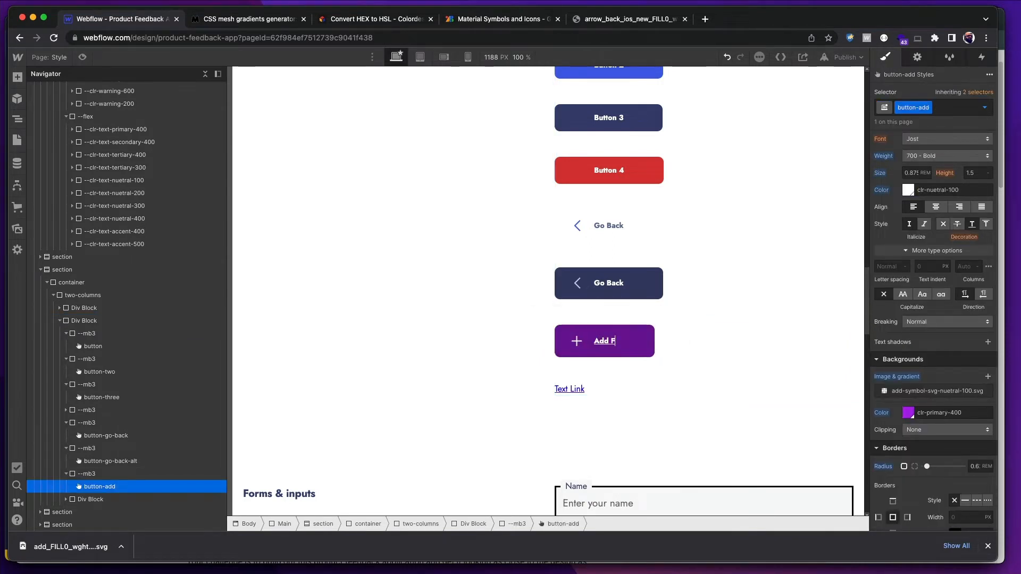
text(eedback)
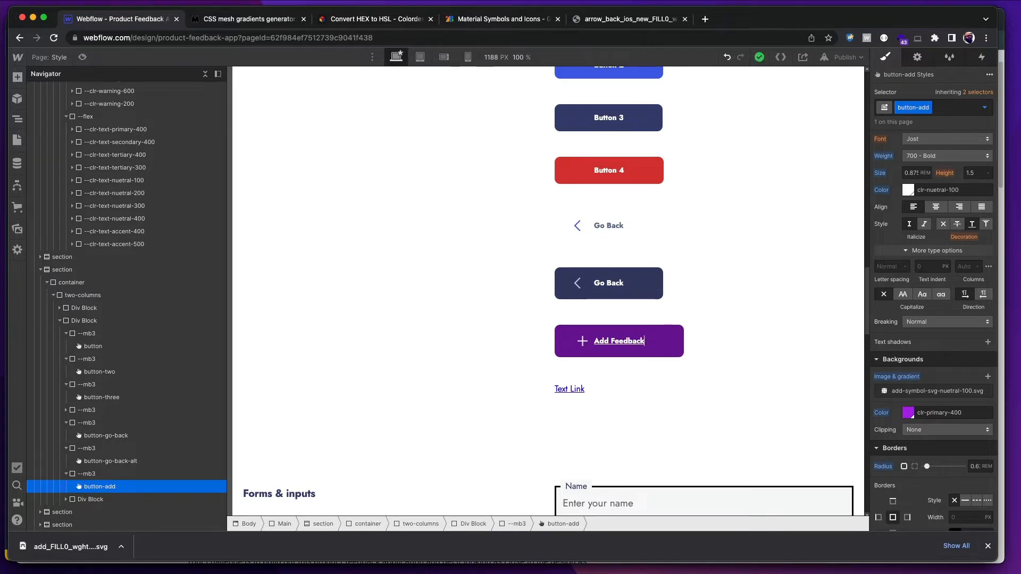
click(681, 378)
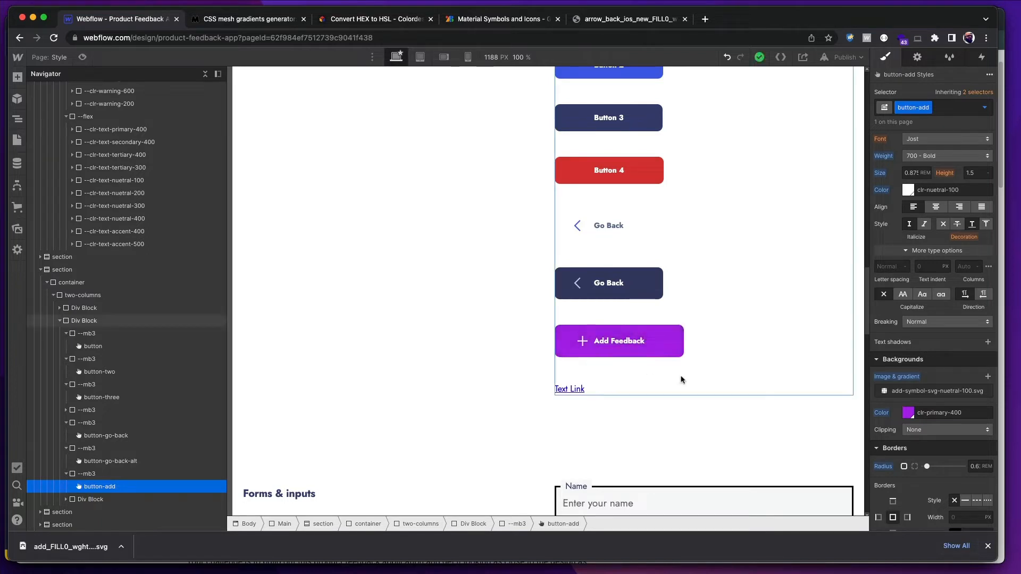
- Increase the left padding of button-add to 5.825 rem to separate the label from the plus icon
click(671, 349)
key(Escape)
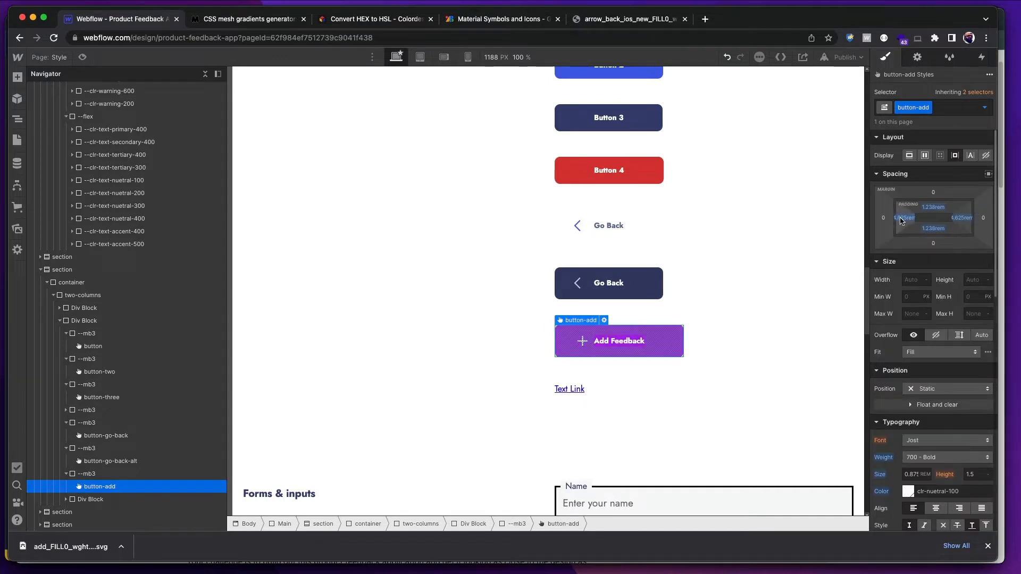
drag(900, 220, 905, 218)
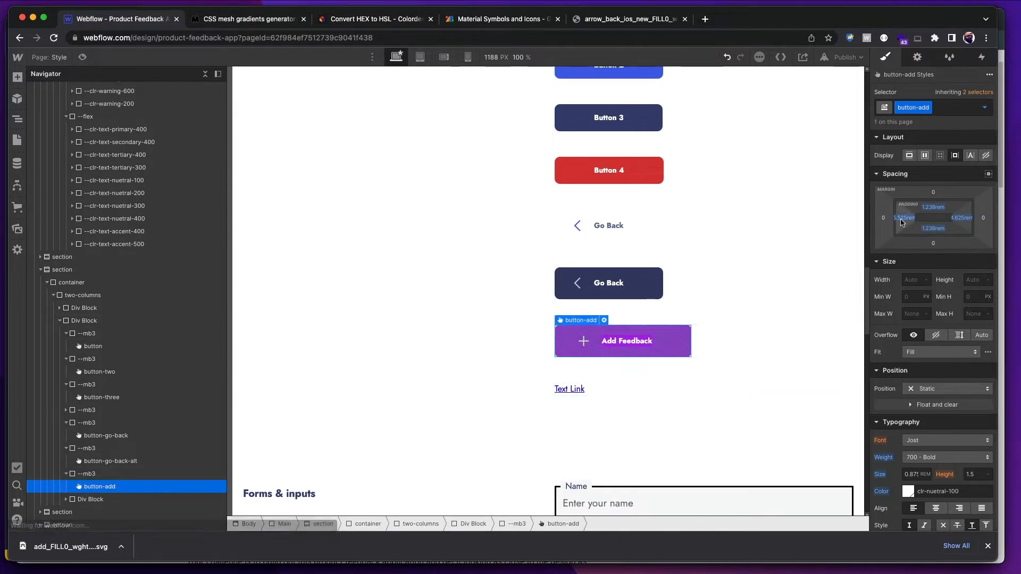
drag(902, 220, 906, 220)
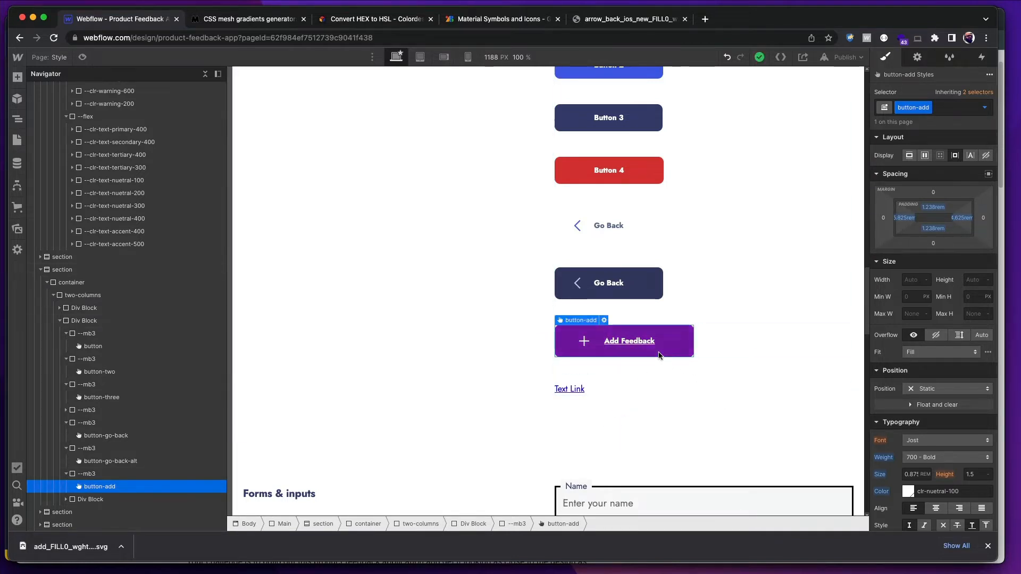
- Remove the text underline from button-add's Hover state
click(984, 108)
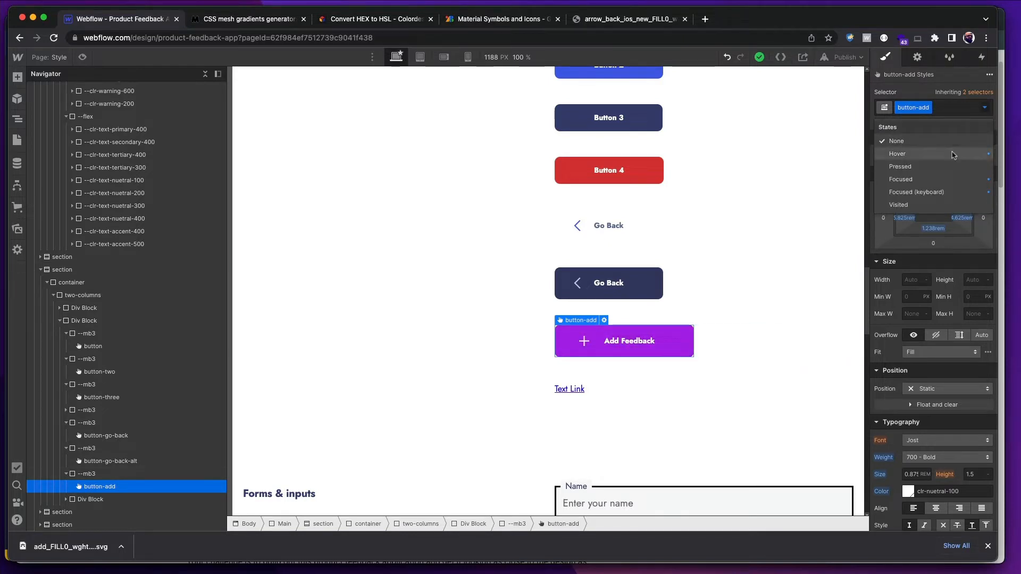
click(914, 154)
scroll(950, 303, down, 3)
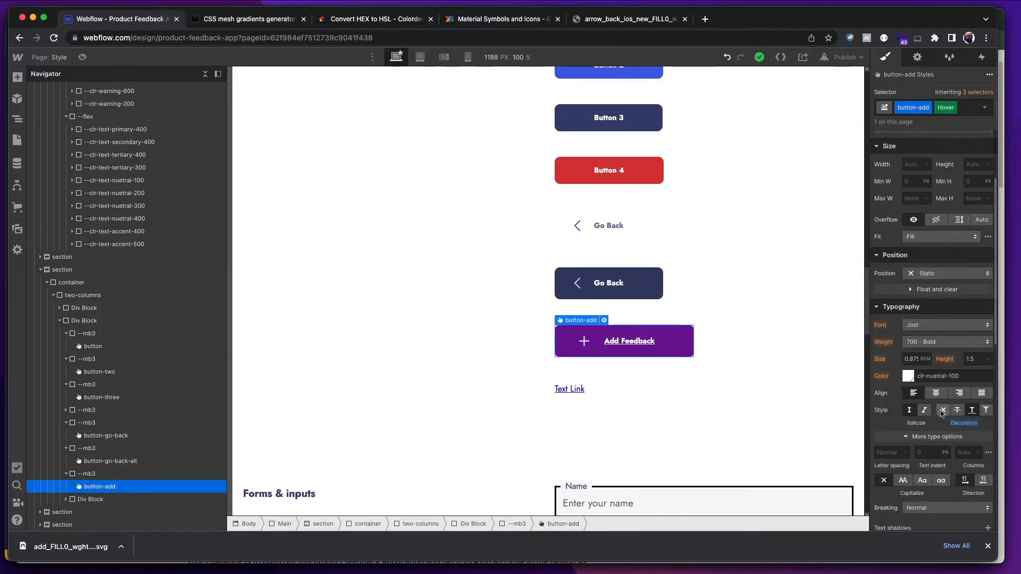
click(752, 353)
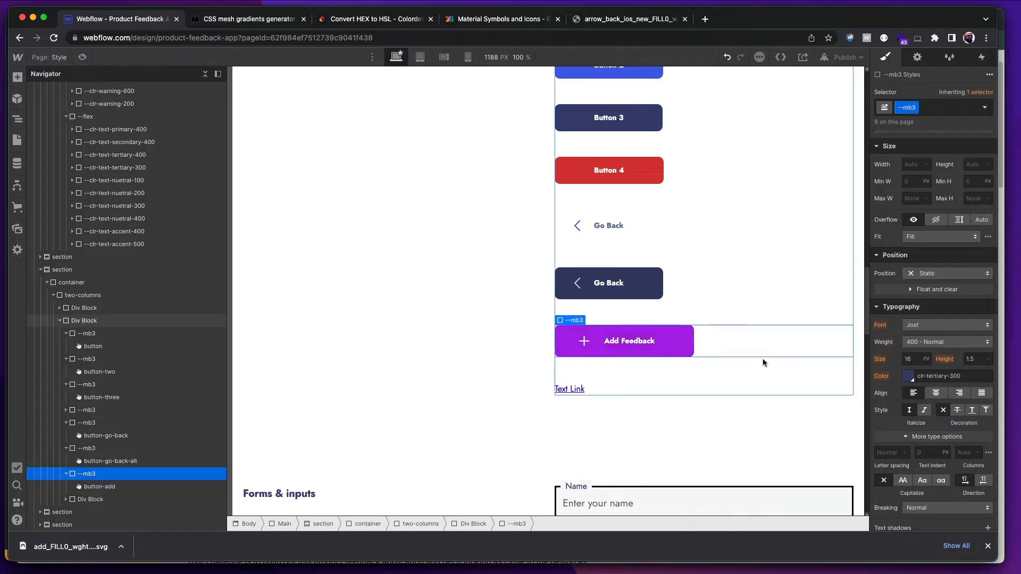
- Review the styled buttons in the Links & buttons section and close the browser's downloads bar
scroll(698, 349, up, 1)
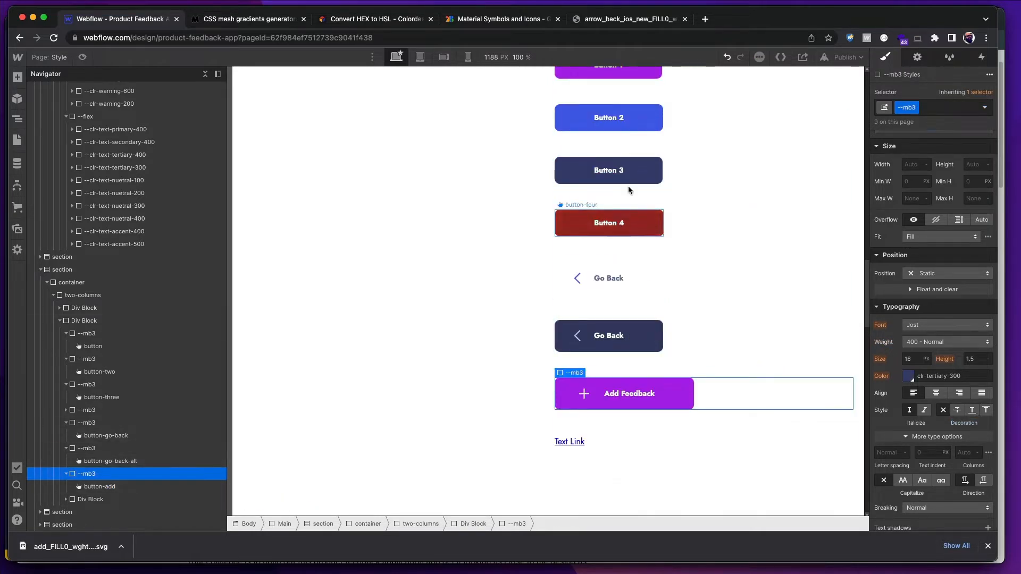
click(752, 348)
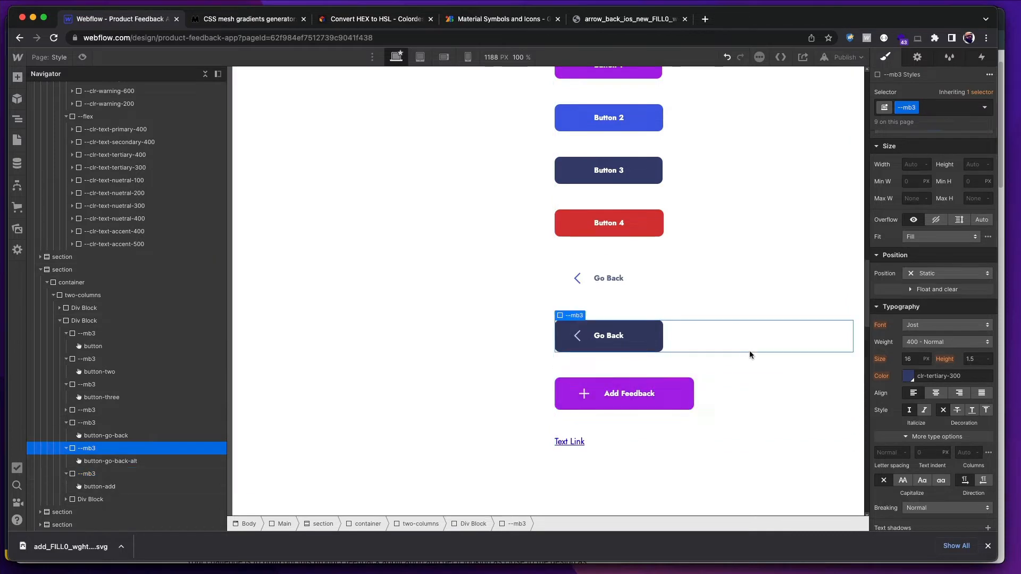
scroll(734, 401, down, 1)
scroll(735, 401, up, 10)
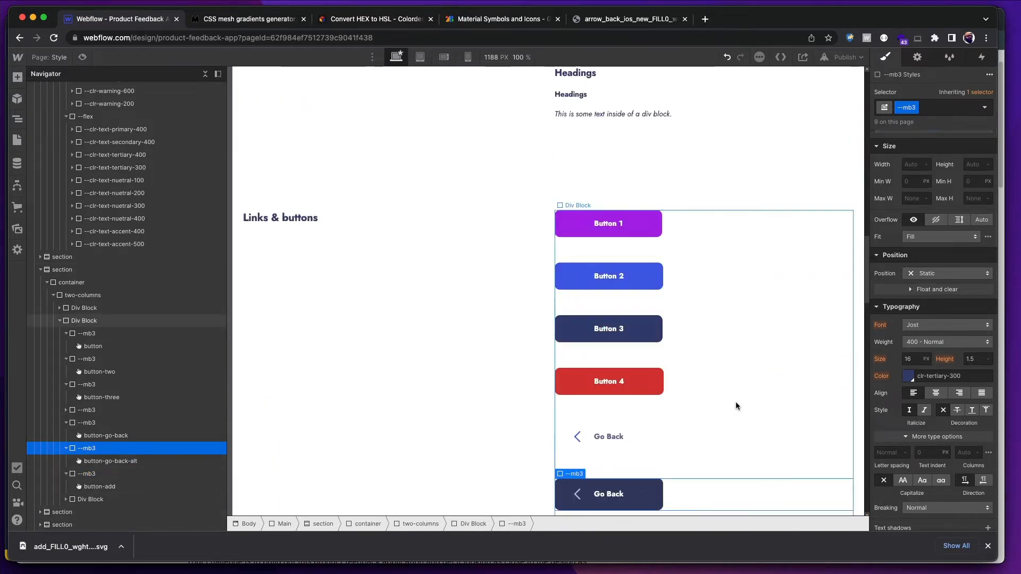
scroll(728, 414, up, 5)
scroll(720, 426, down, 13)
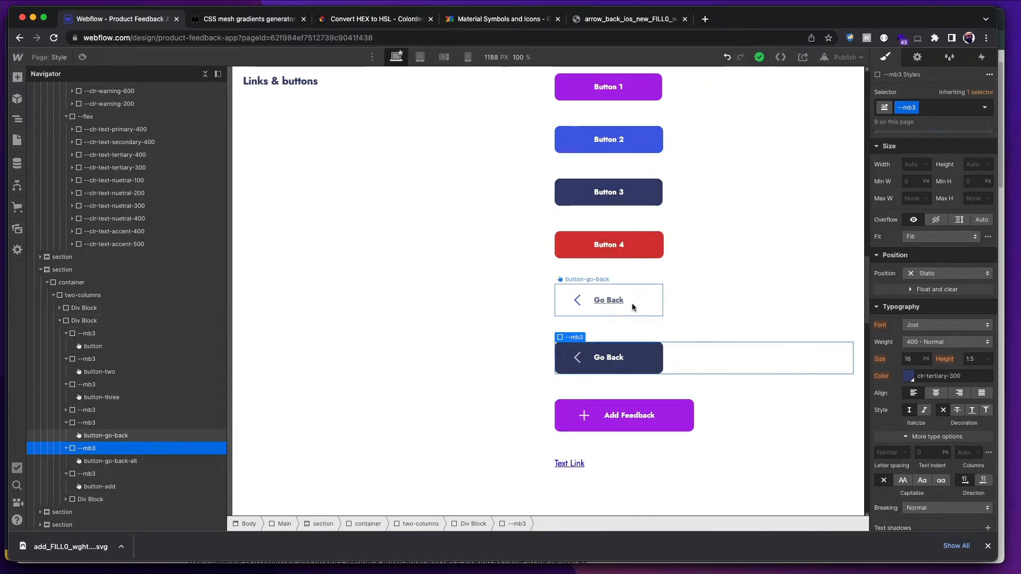
scroll(669, 363, down, 4)
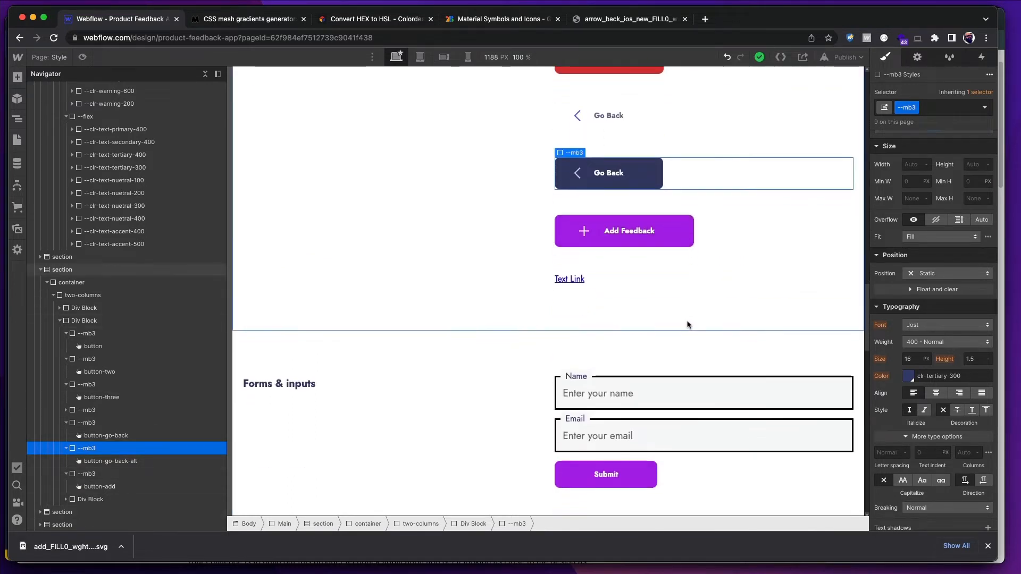
click(987, 548)
- Switch to Figma and examine the design system's buttons, interactive elements and form elements in the product-feedback-app file
key(super+Tab)
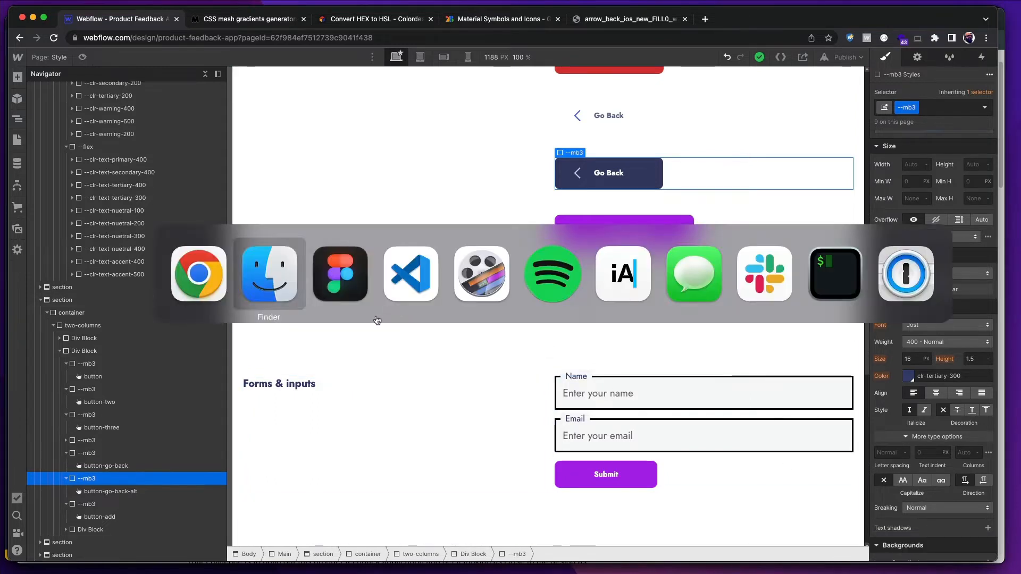
click(341, 274)
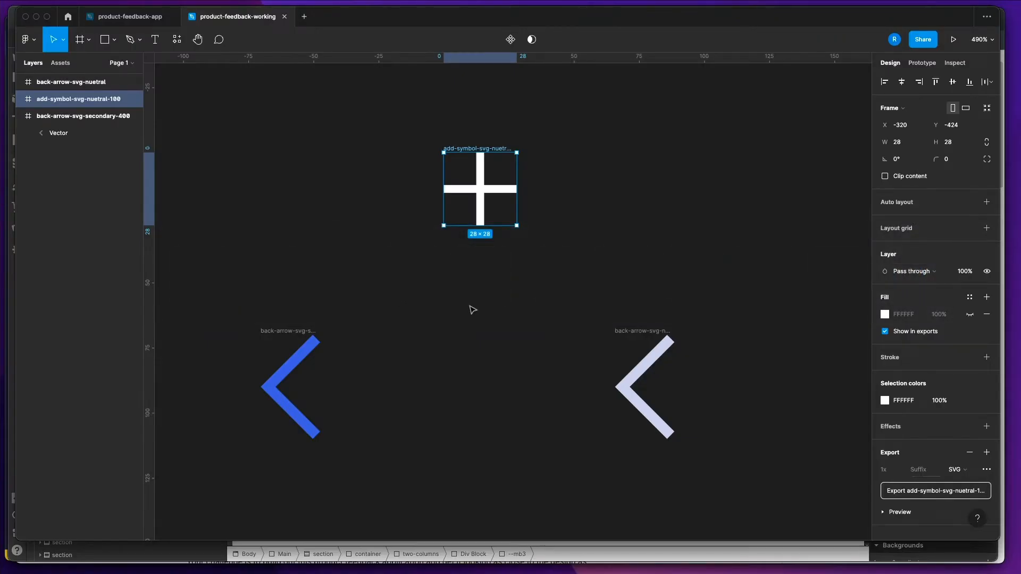
click(130, 16)
scroll(489, 251, down, 10)
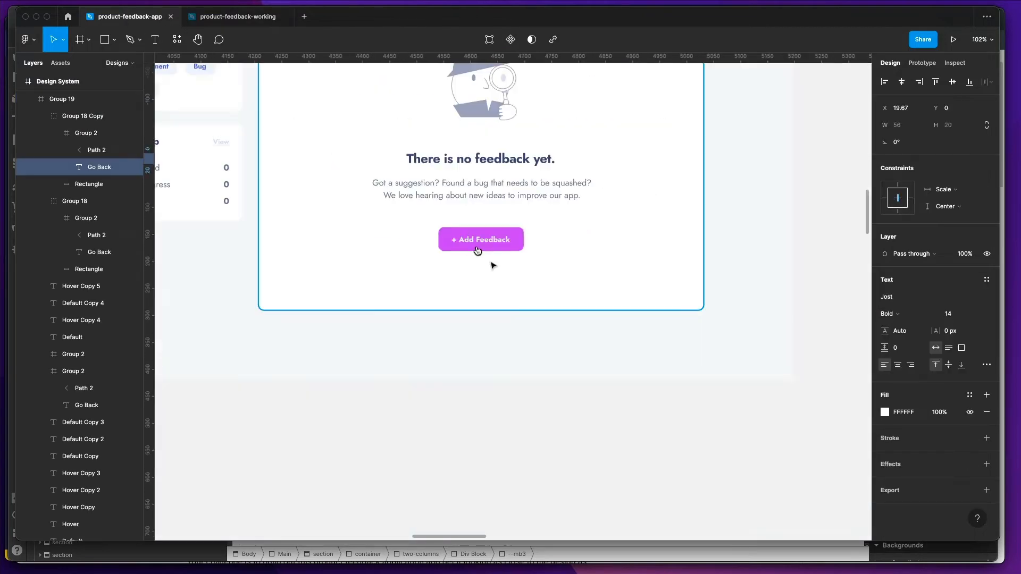
scroll(341, 298, left, 15)
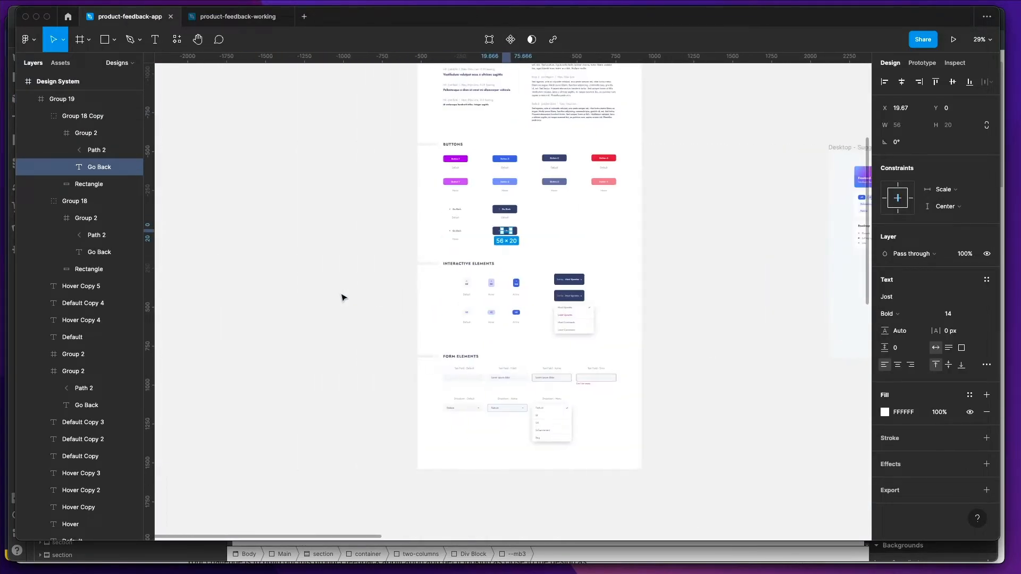
click(672, 244)
scroll(601, 286, down, 3)
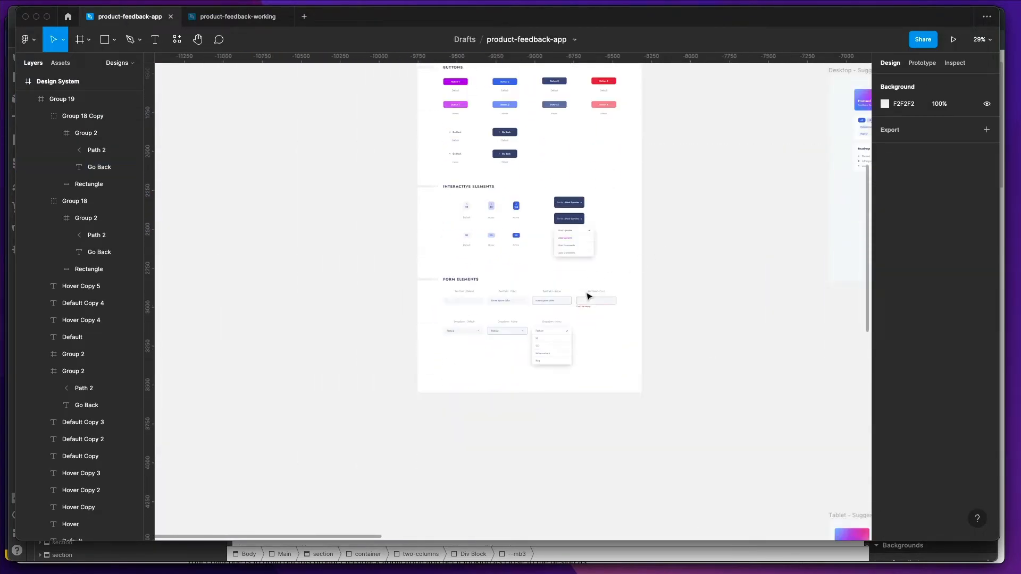
scroll(588, 292, up, 5)
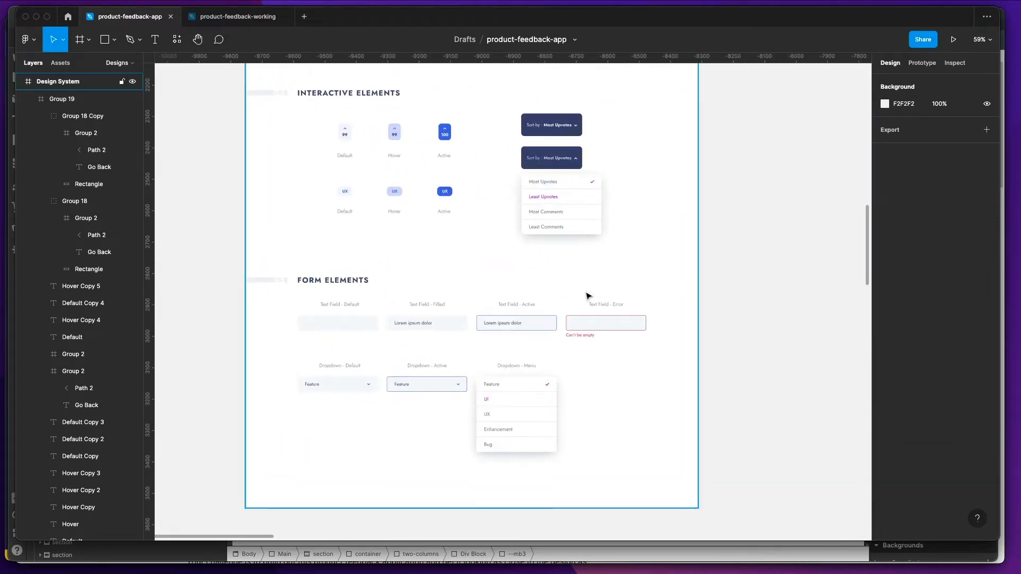
scroll(587, 295, down, 10)
scroll(659, 276, right, 5)
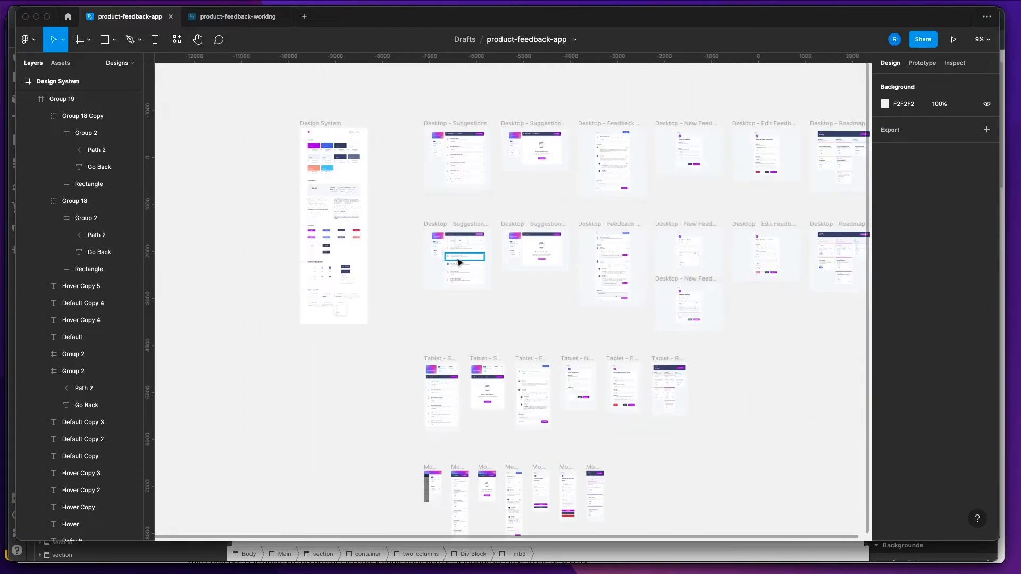
- Examine the gradient Frontend Mentor card in the Desktop - Suggestions frame up close
scroll(455, 262, left, 3)
scroll(453, 266, right, 4)
scroll(431, 269, up, 5)
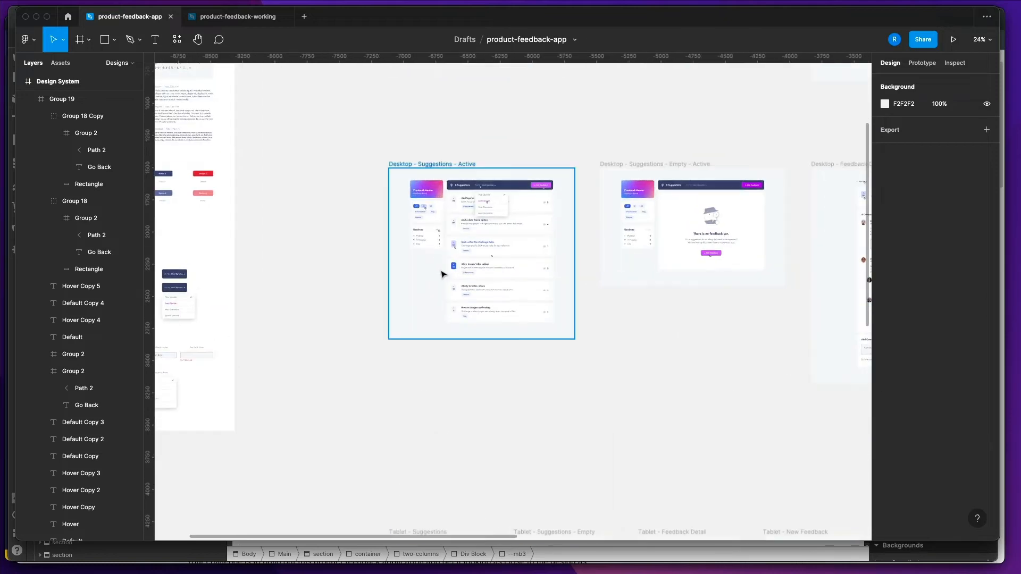
scroll(441, 274, up, 6)
scroll(467, 275, up, 10)
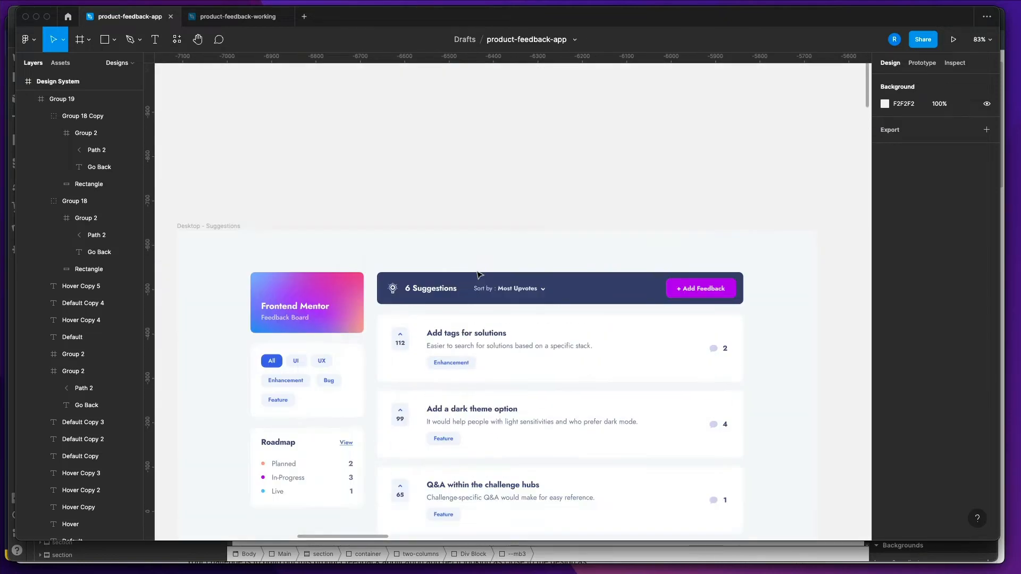
scroll(338, 303, left, 3)
scroll(404, 306, up, 5)
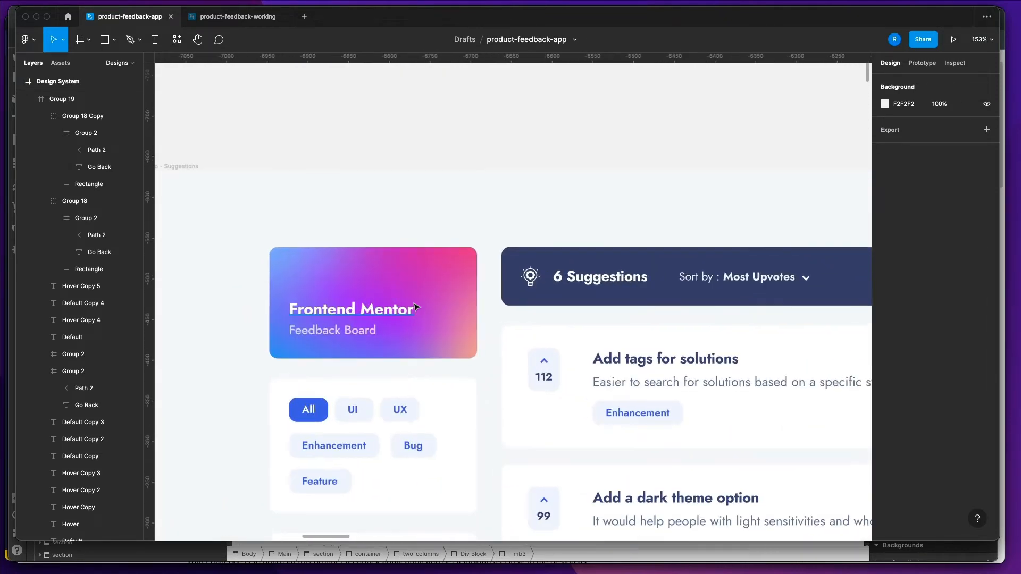
scroll(452, 306, left, 5)
scroll(540, 303, up, 5)
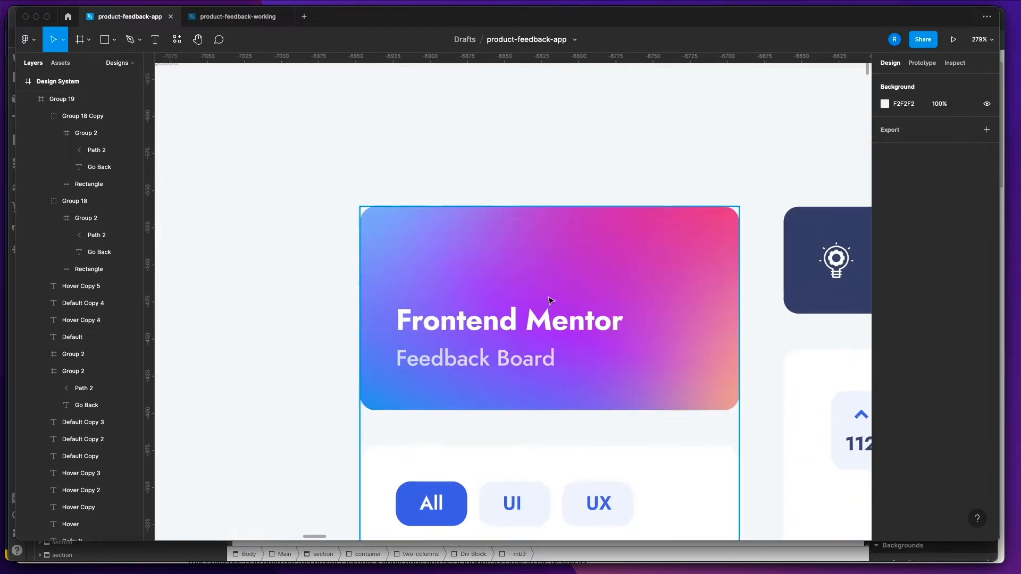
scroll(550, 301, right, 3)
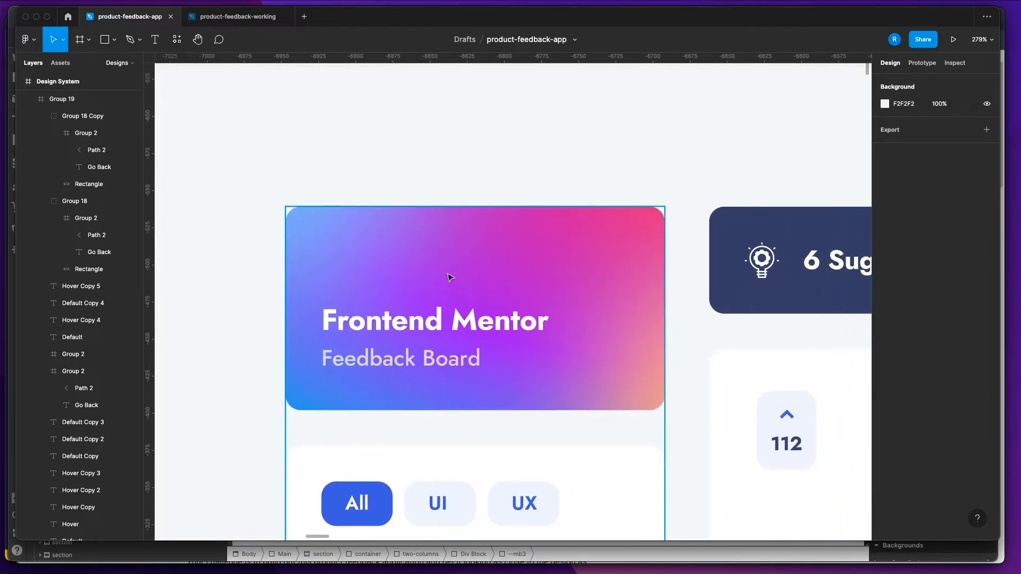
- Switch to the browser and look over the Mesher gradient generator and the HEX to HSL converter
key(super+Tab)
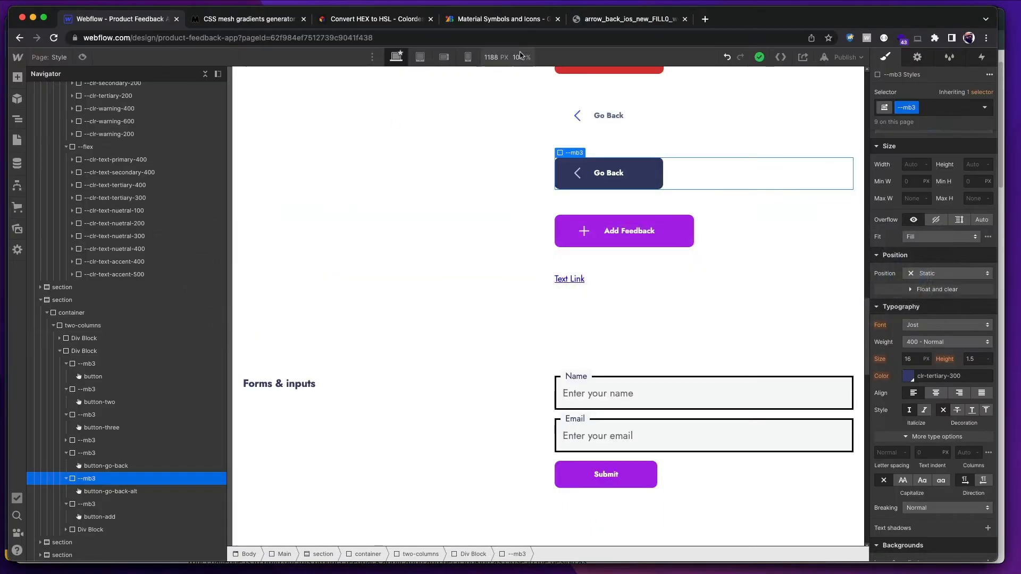
click(263, 21)
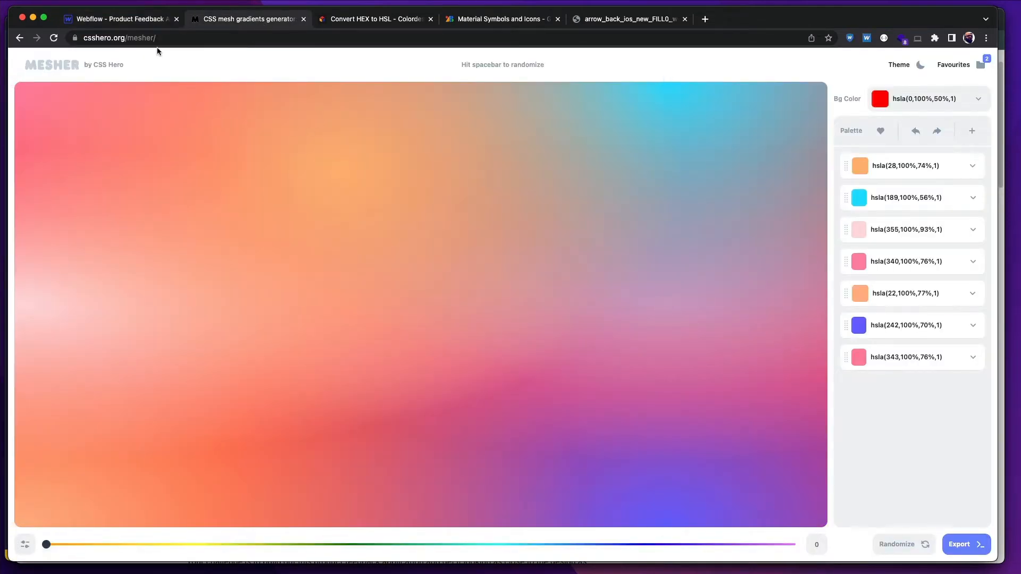
click(366, 21)
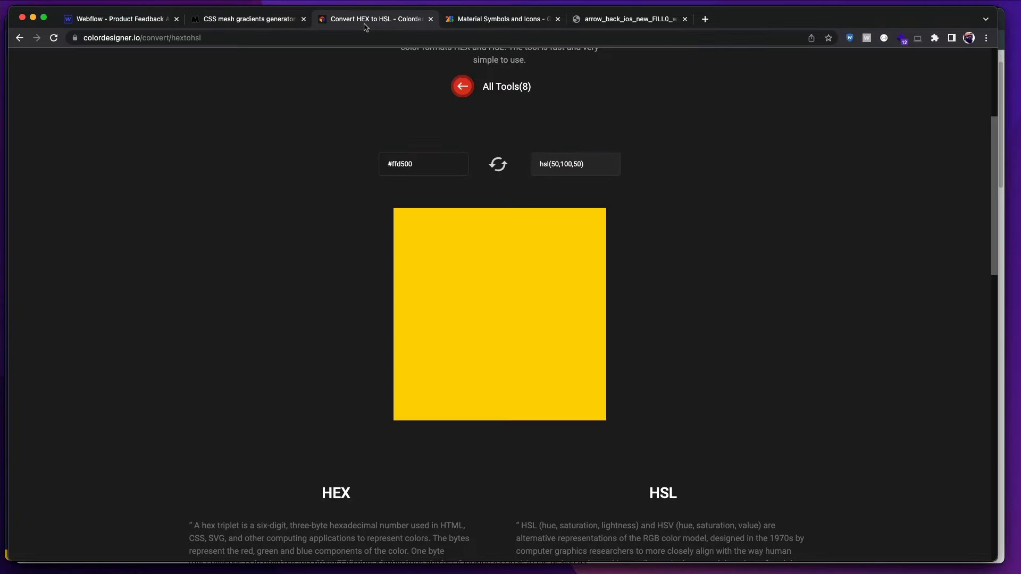
click(272, 24)
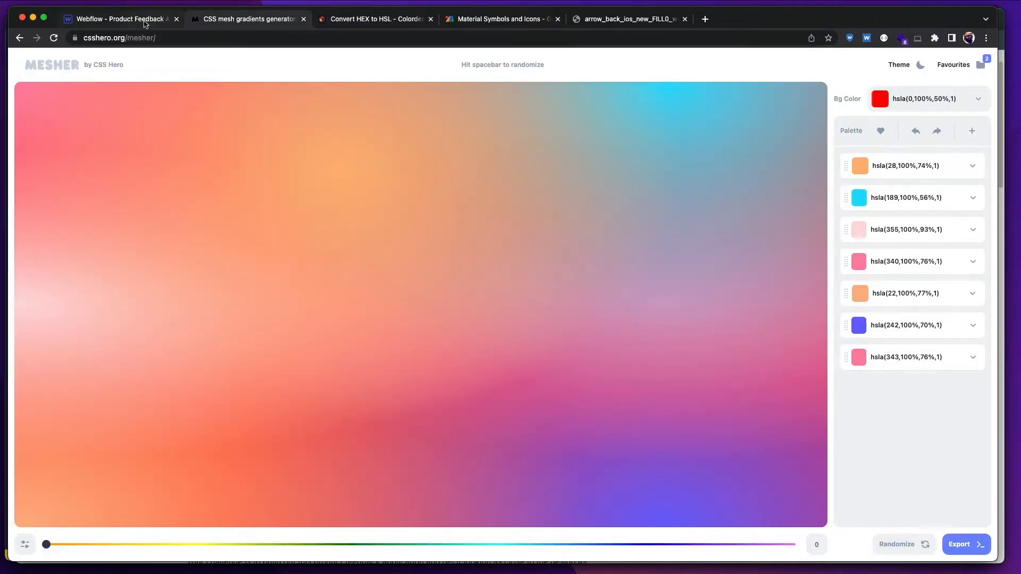
- Switch to Figma and copy the hex code A337F6 from the middle stop of the Frontend Mentor card's radial gradient
key(super+Tab)
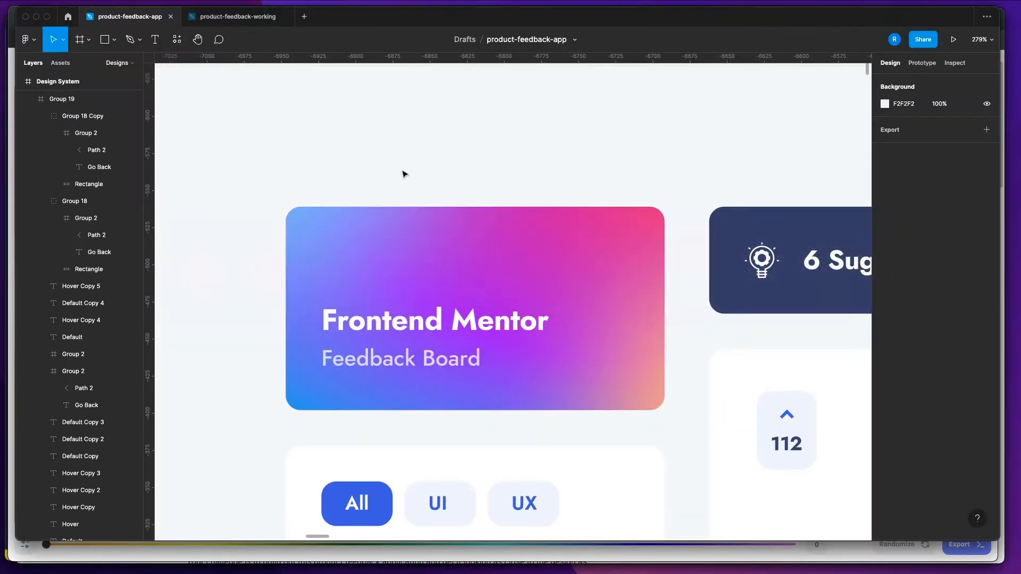
click(456, 245)
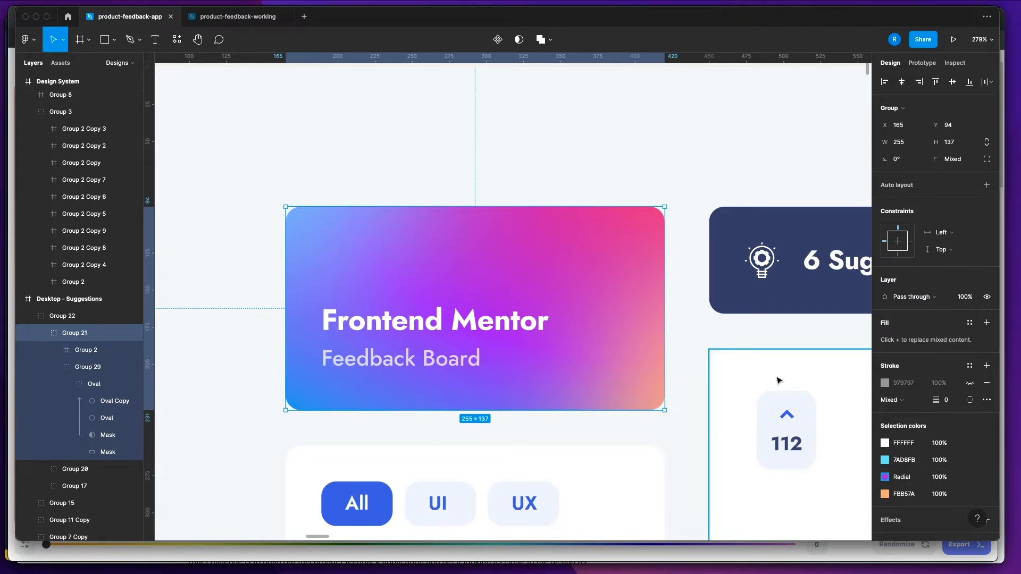
click(902, 479)
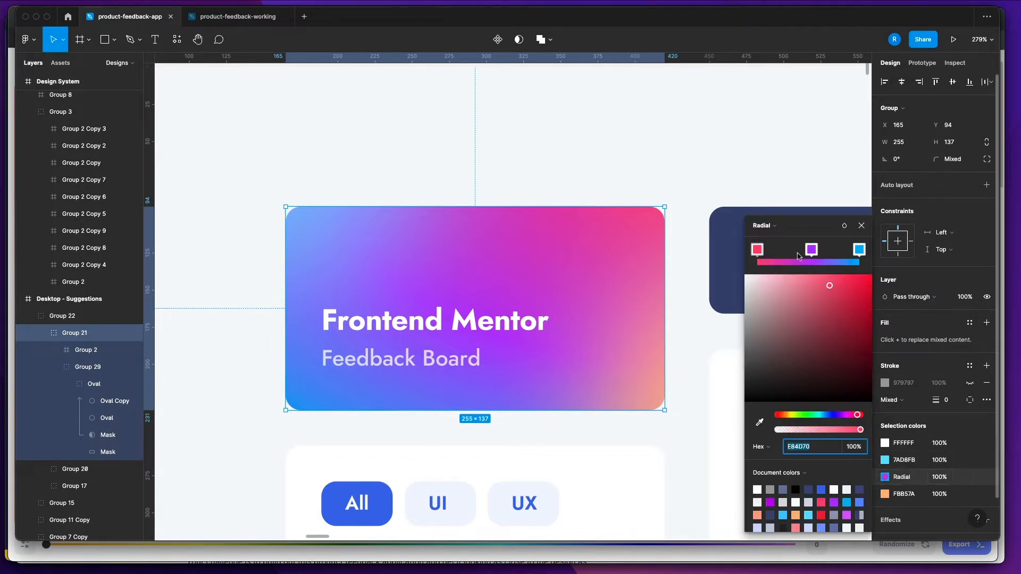
click(811, 250)
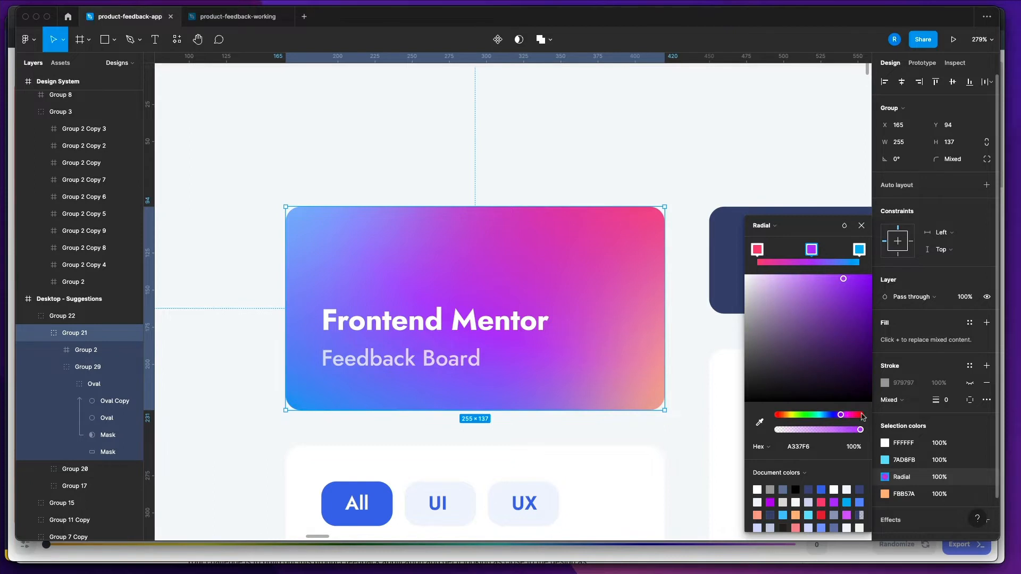
click(798, 448)
key(super+c)
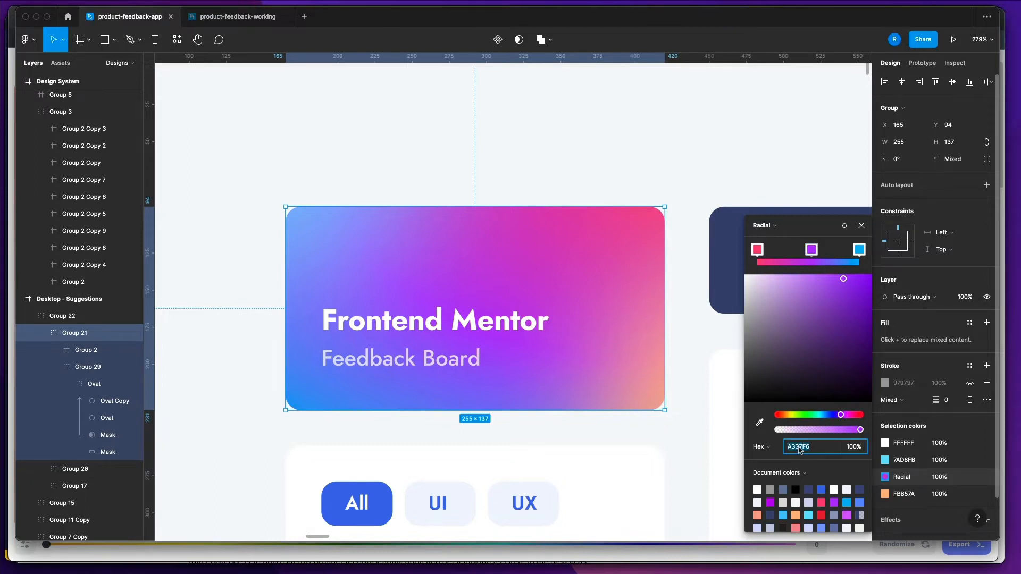
- Switch to the browser's HEX to HSL converter, convert #A337F6 and copy the HSL value
key(super+Tab)
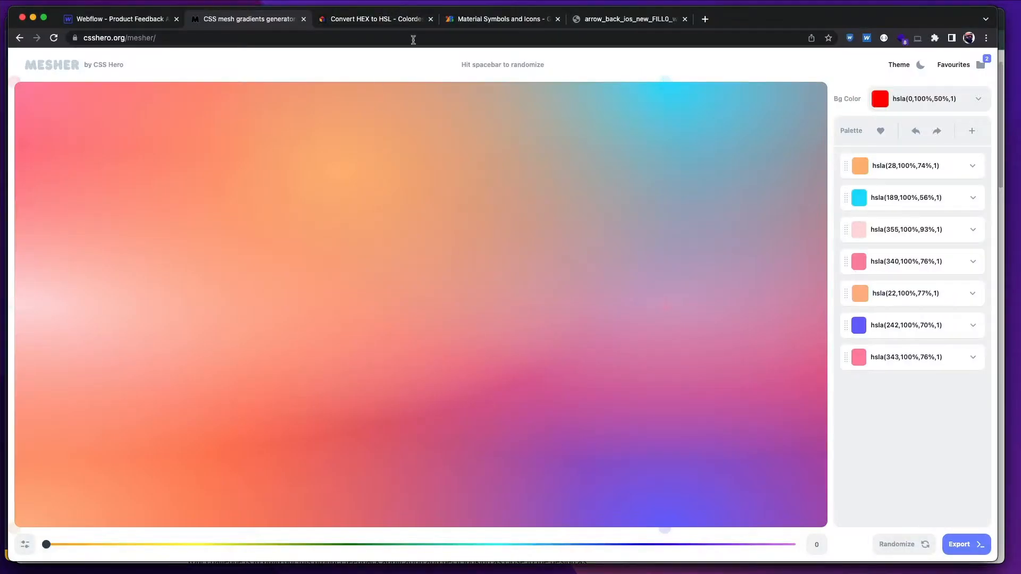
click(397, 26)
double_click(418, 166)
key(super+v)
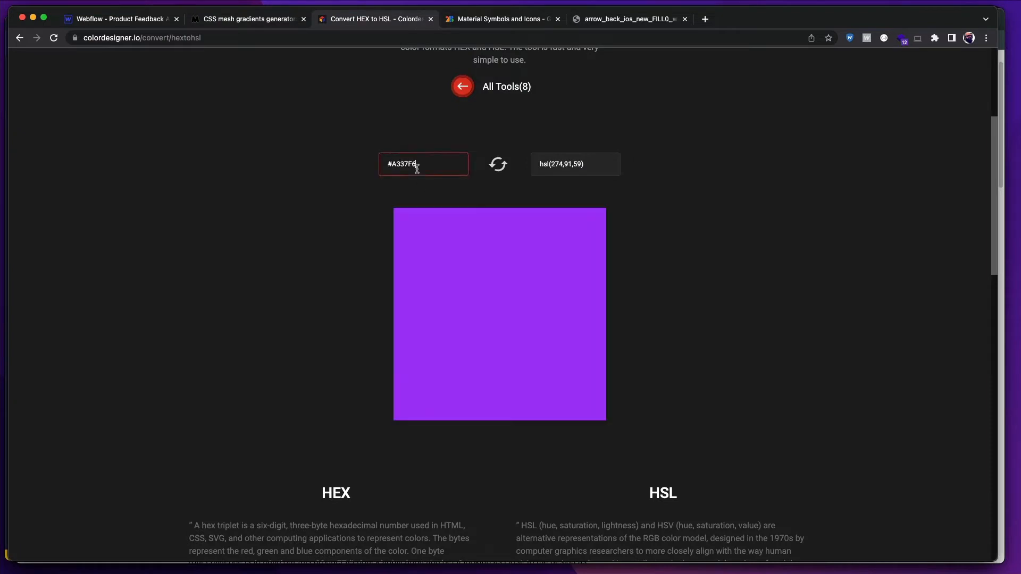
drag(583, 164, 537, 164)
key(ctrl+c)
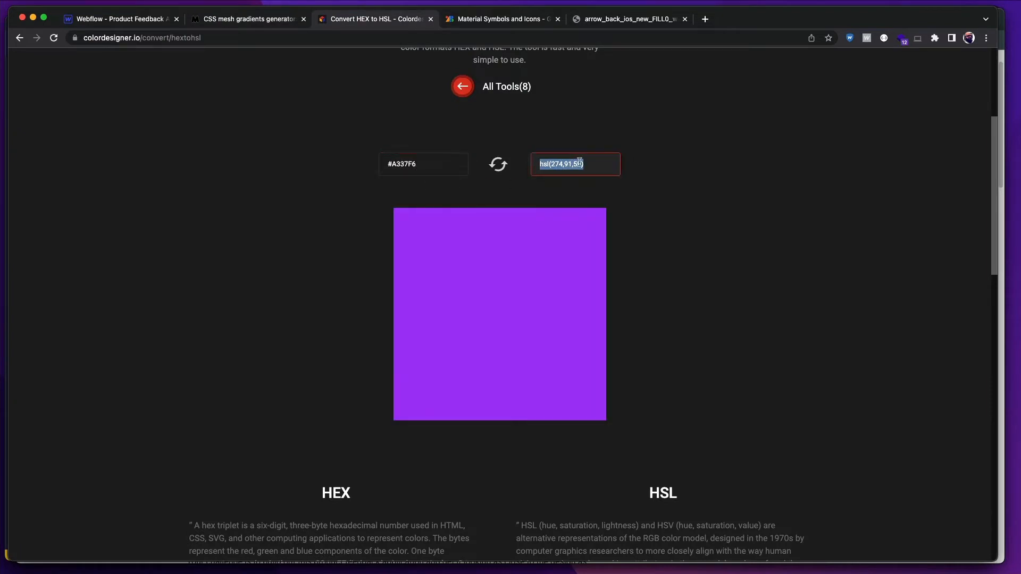
- Set the mesh gradient's background color in Mesher to the copied purple, hsl(274,91,59)
click(262, 23)
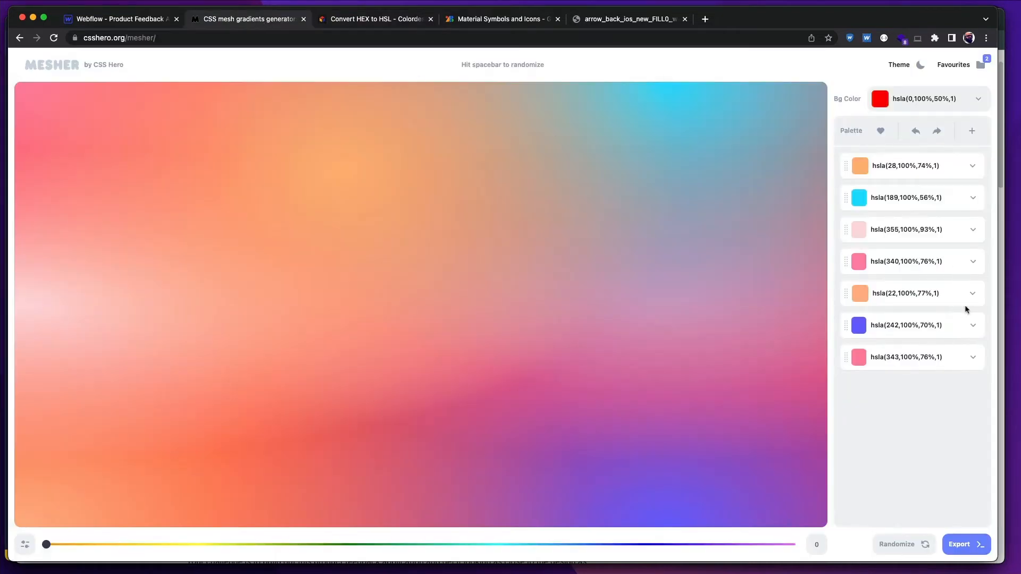
click(971, 104)
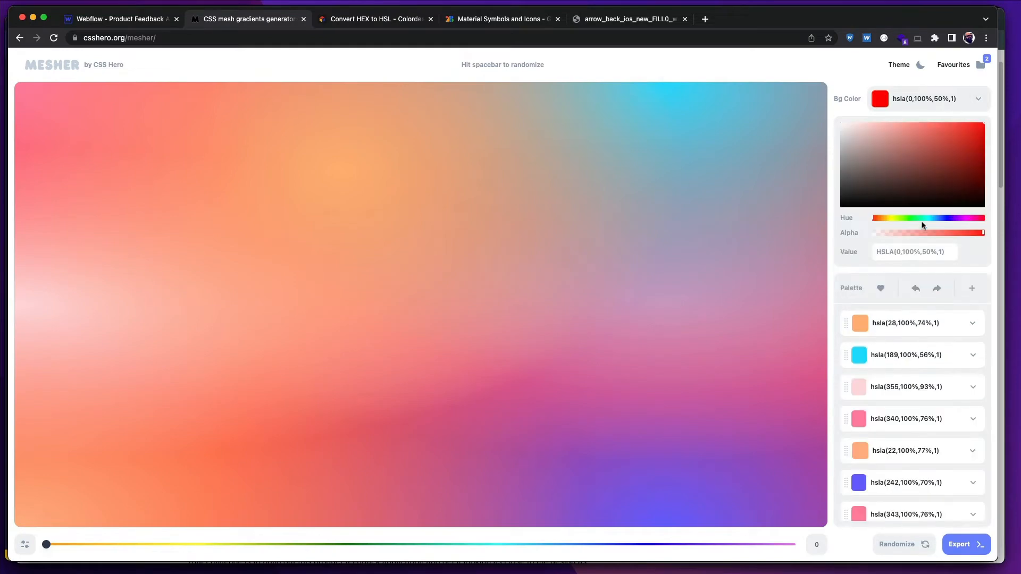
triple_click(903, 255)
key(ctrl+v)
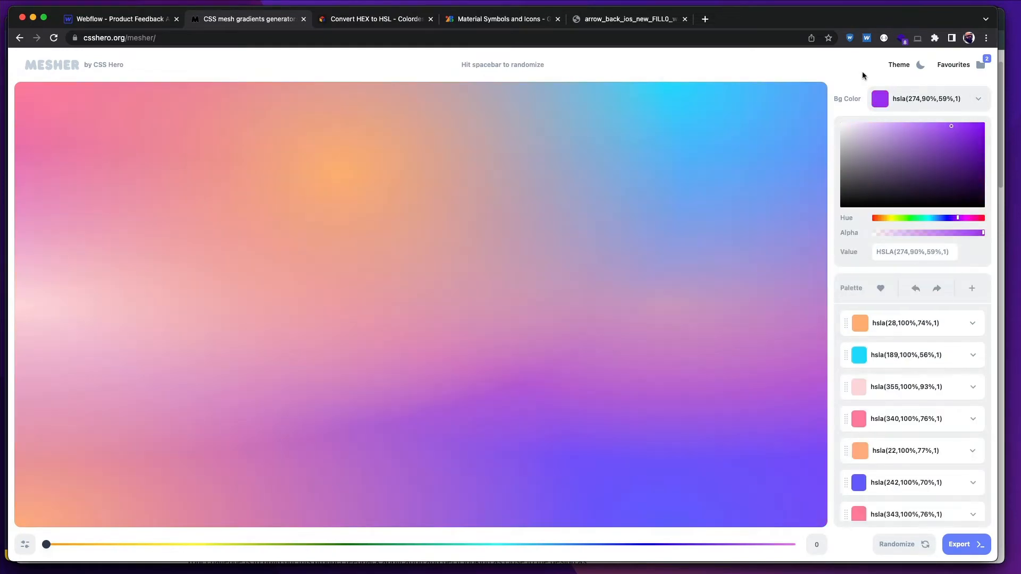
- Remove five colors from the Mesher palette, keeping only the orange hsla(28,100%,74%,1) and the cyan hsla(189,100%,56%,1)
click(976, 102)
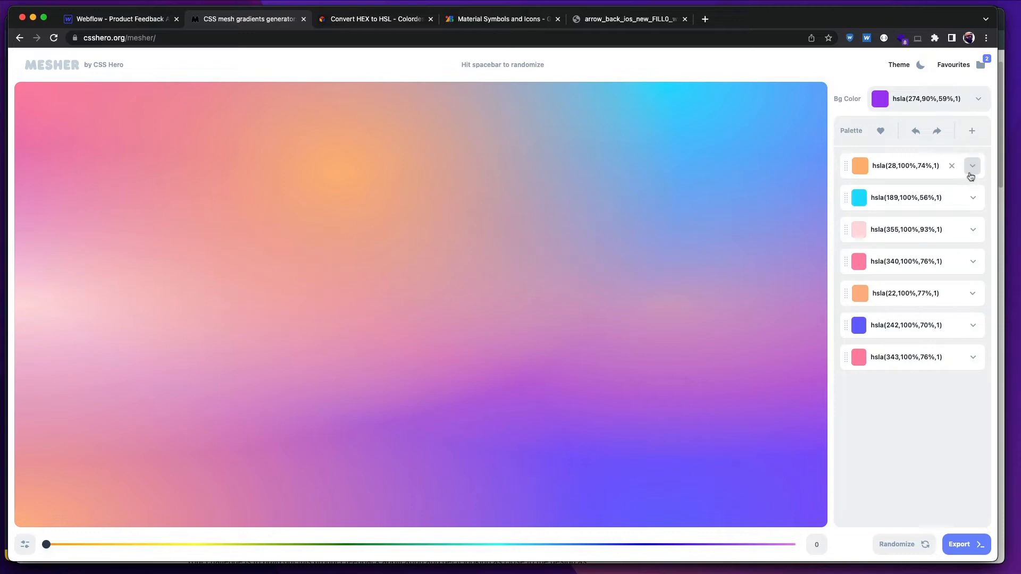
click(953, 230)
click(953, 229)
click(952, 230)
click(953, 230)
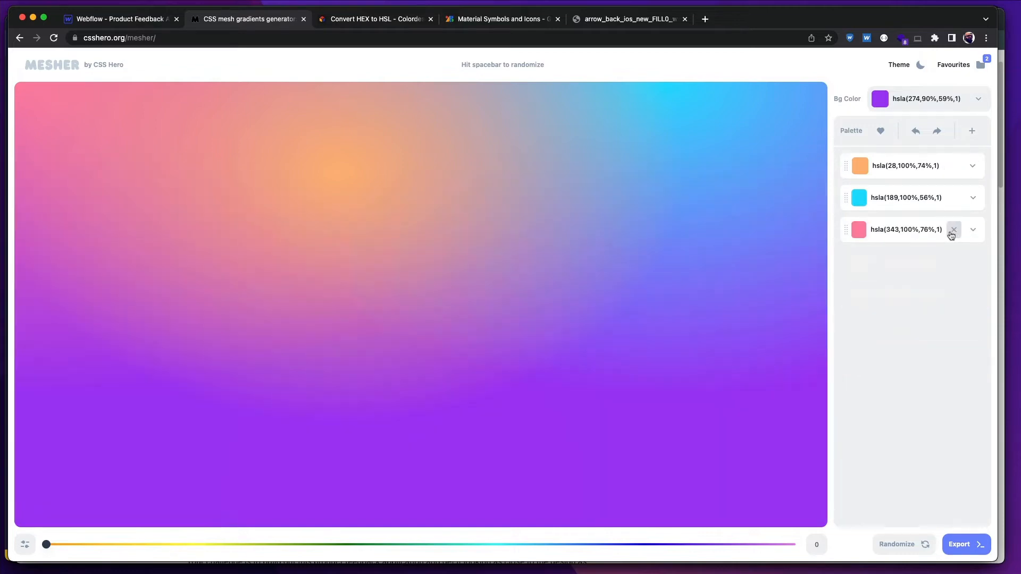
click(951, 230)
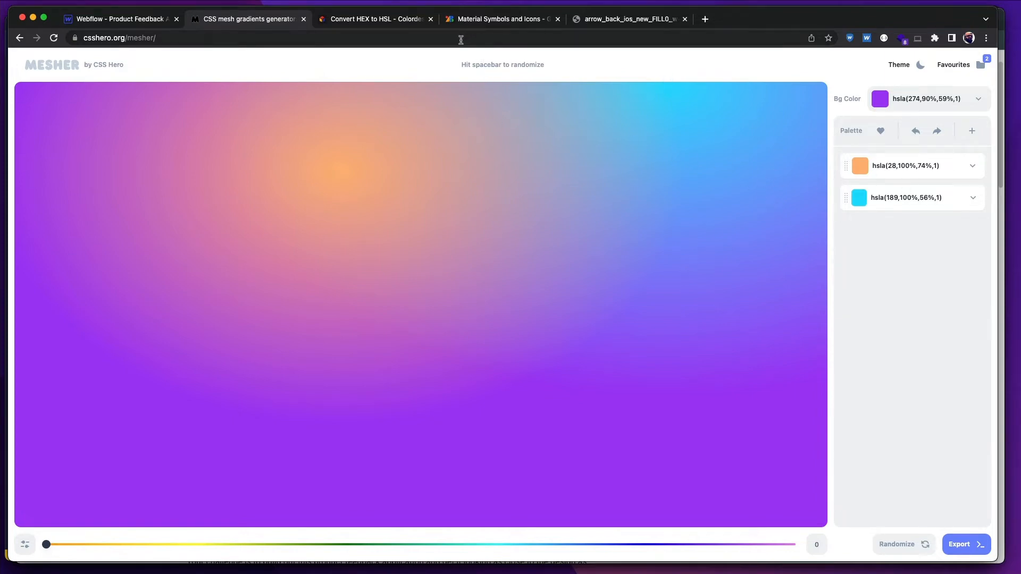
- Switch to Figma and inspect the Oval, Oval Copy and Mask layers behind the Frontend Mentor card
key(super+Tab)
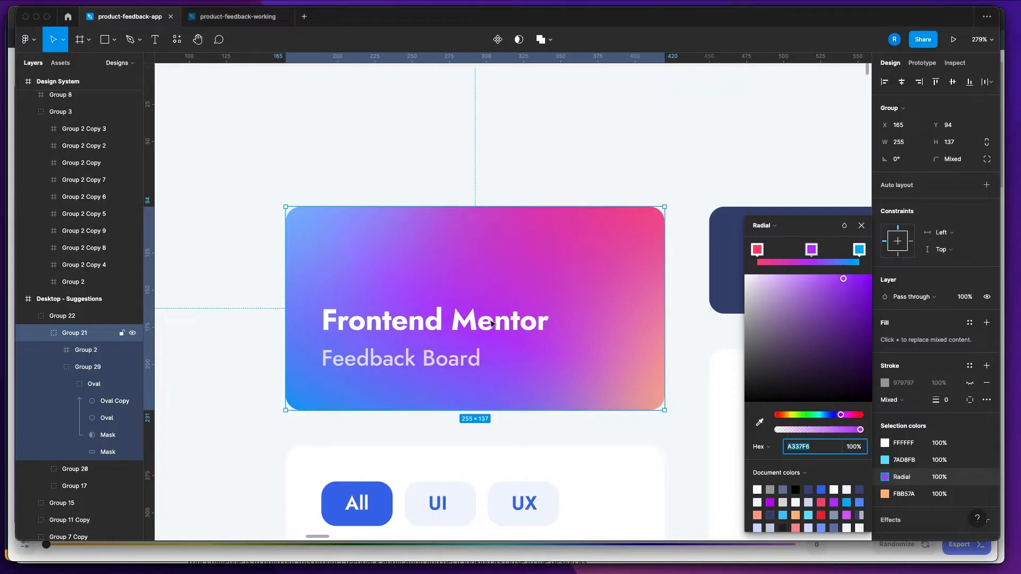
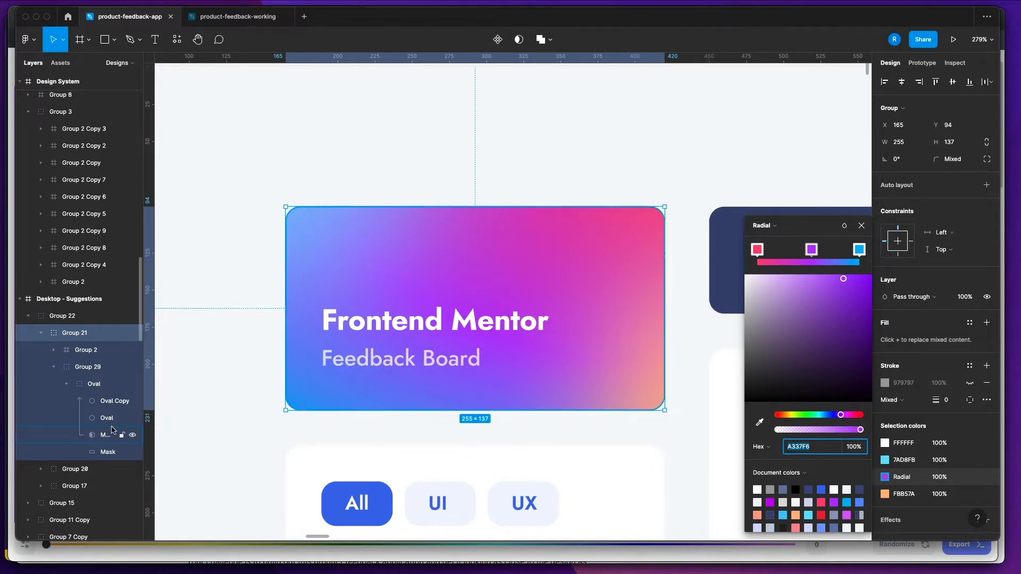
click(112, 418)
click(112, 403)
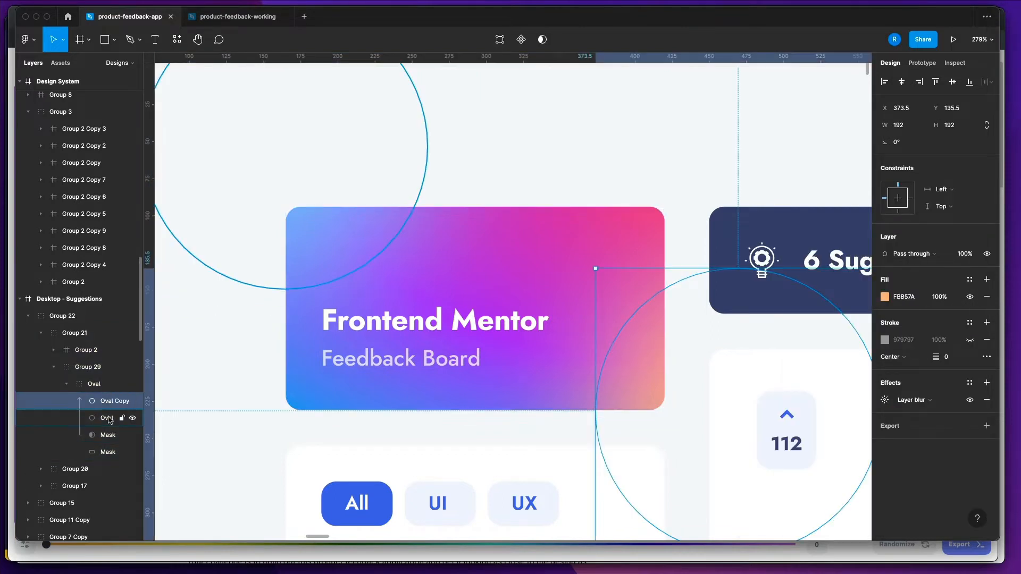
click(103, 453)
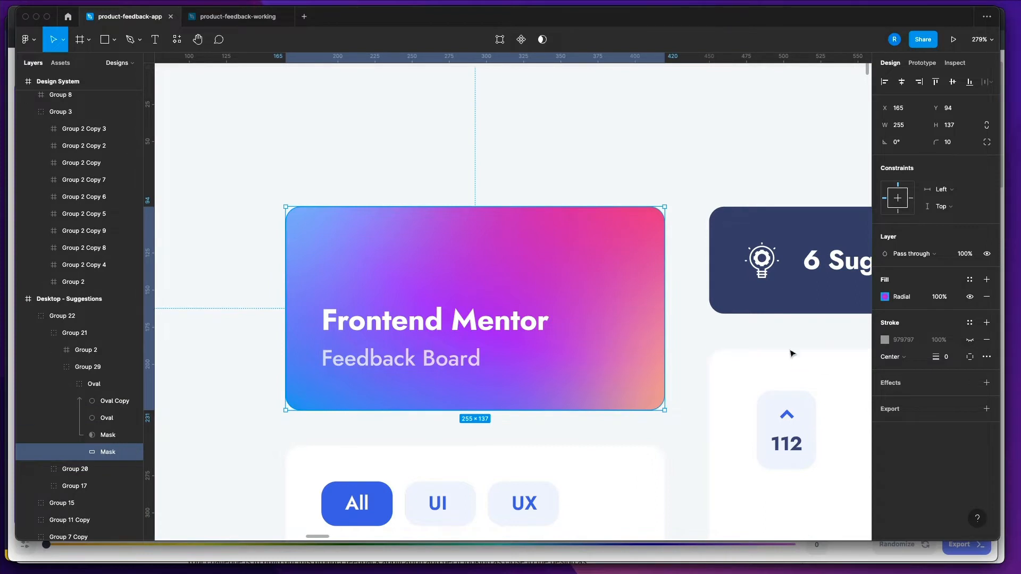
click(105, 389)
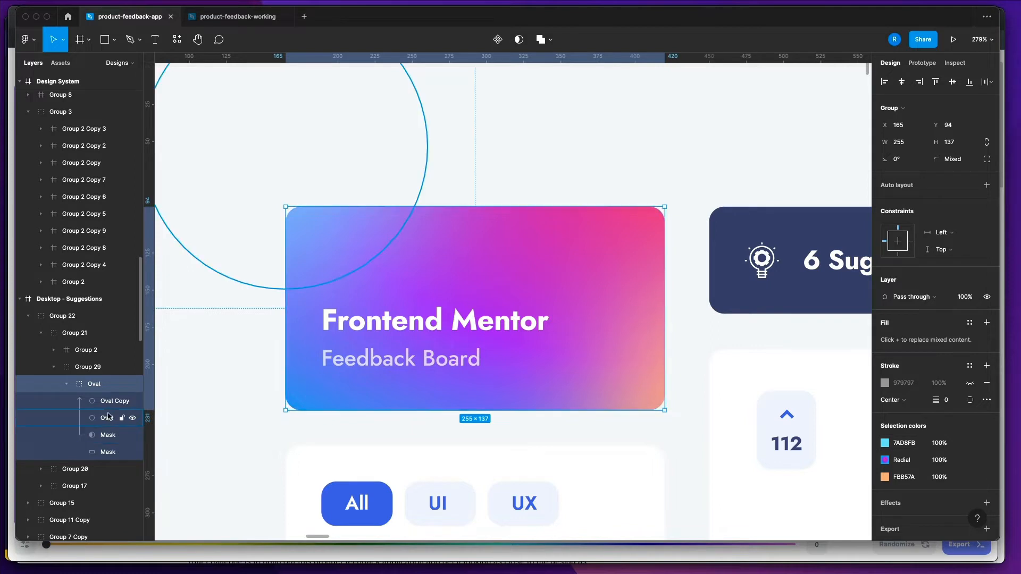
- Copy the hex code E84D70 from the first stop of the card's bottom Mask layer's radial fill
click(108, 452)
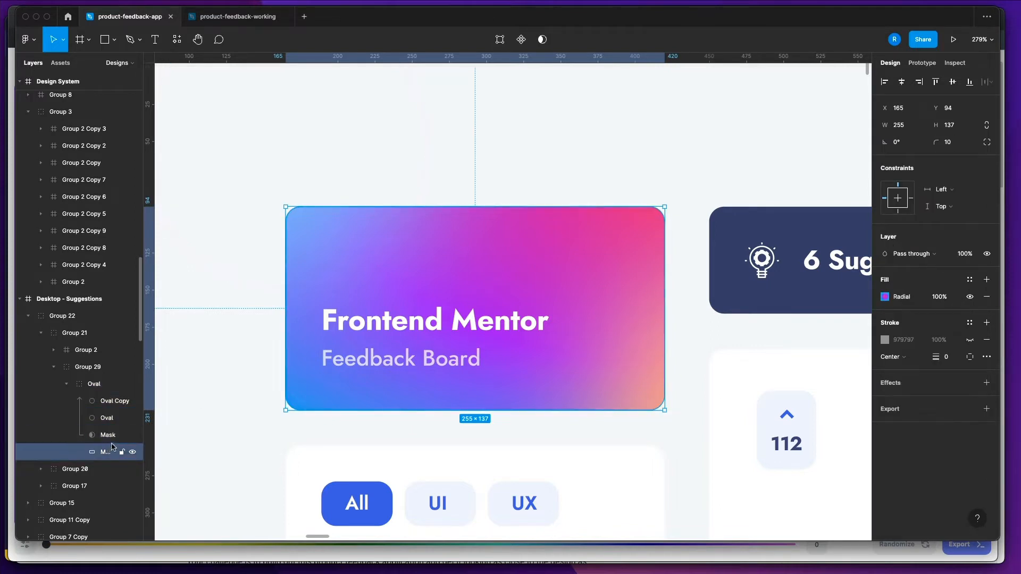
click(904, 298)
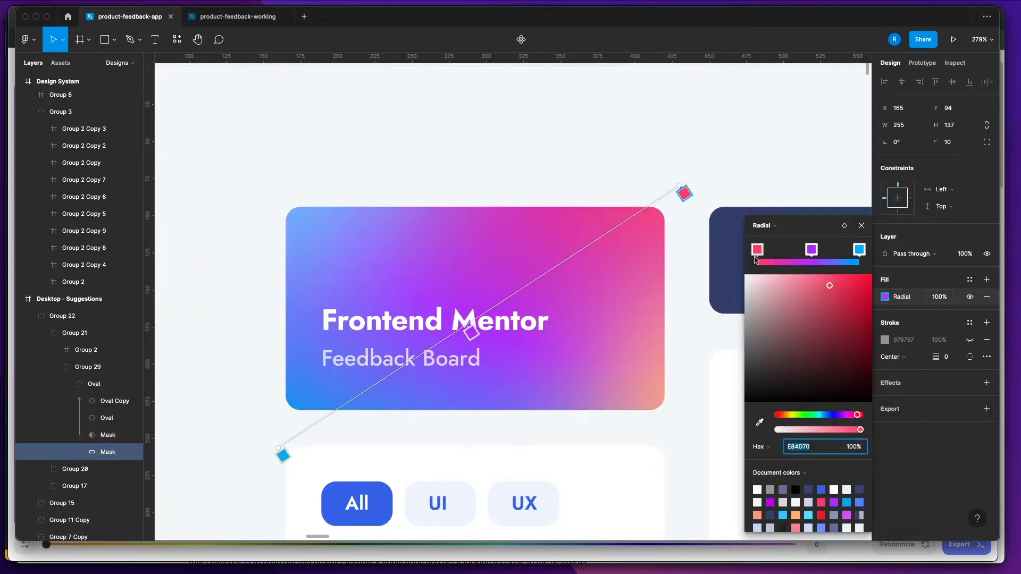
click(756, 253)
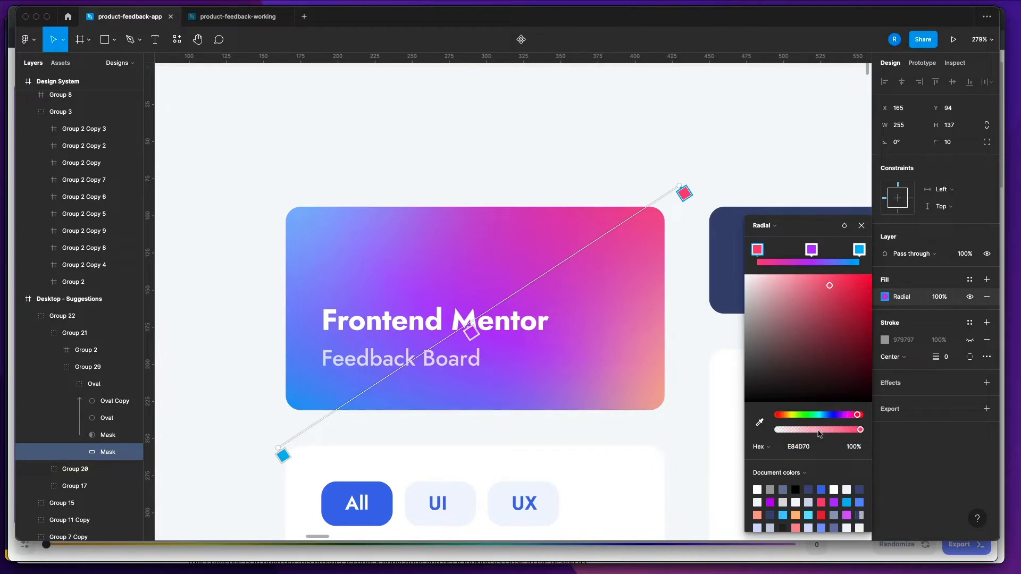
click(794, 452)
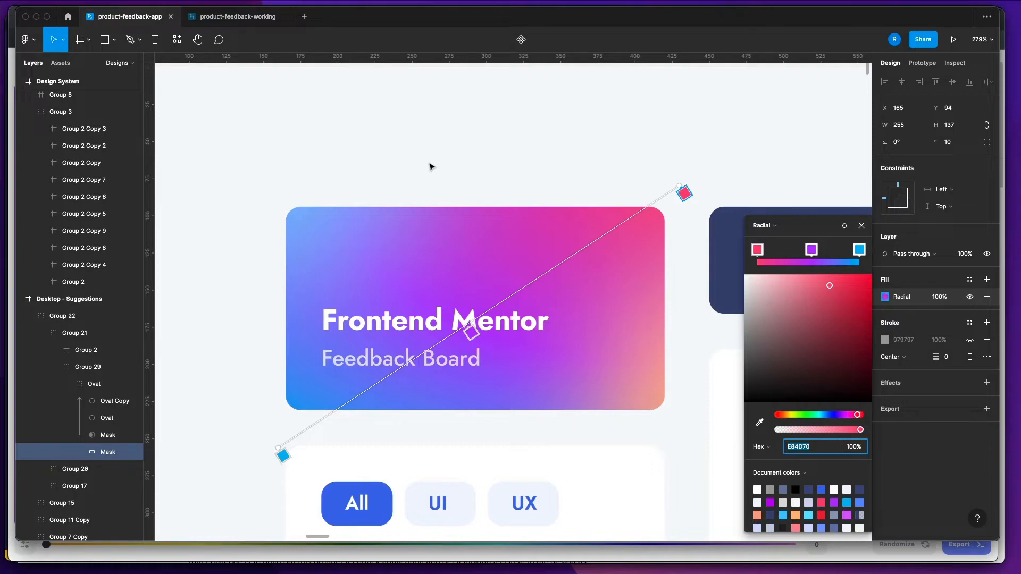
- Switch to the browser's HEX to HSL converter, convert #E84D70 and copy the HSL value
key(super+Tab)
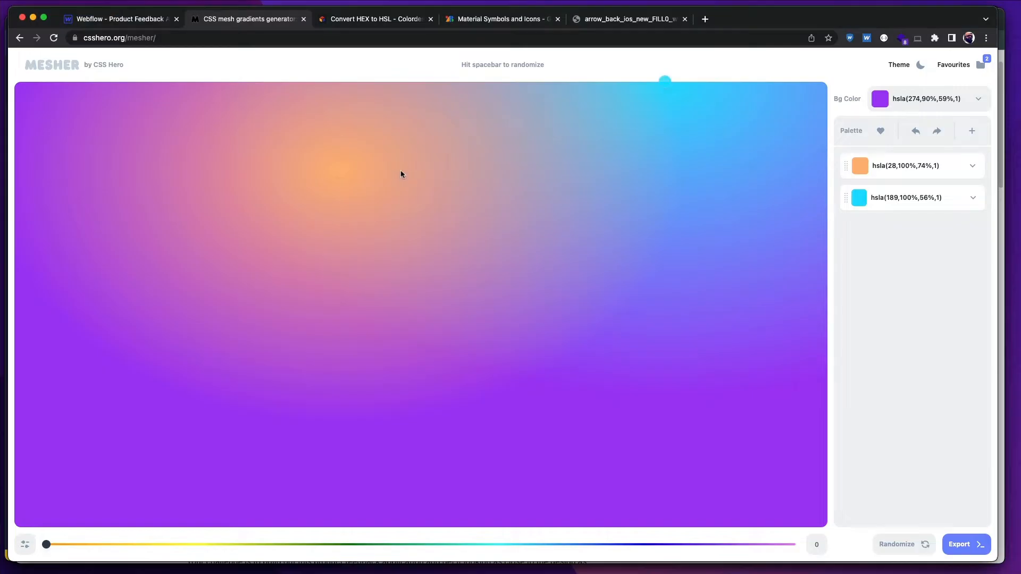
click(405, 20)
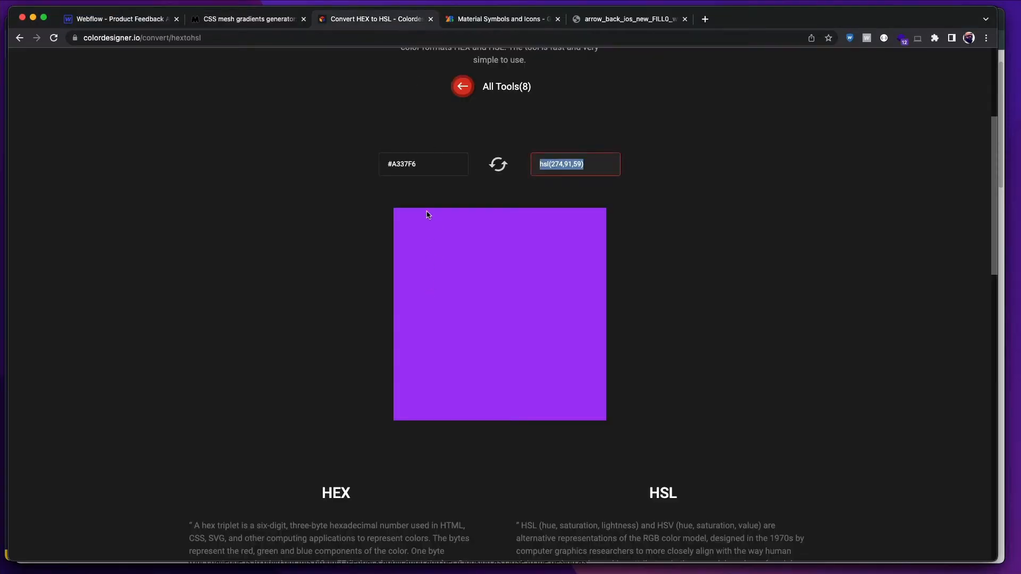
click(416, 169)
text(#E84D70)
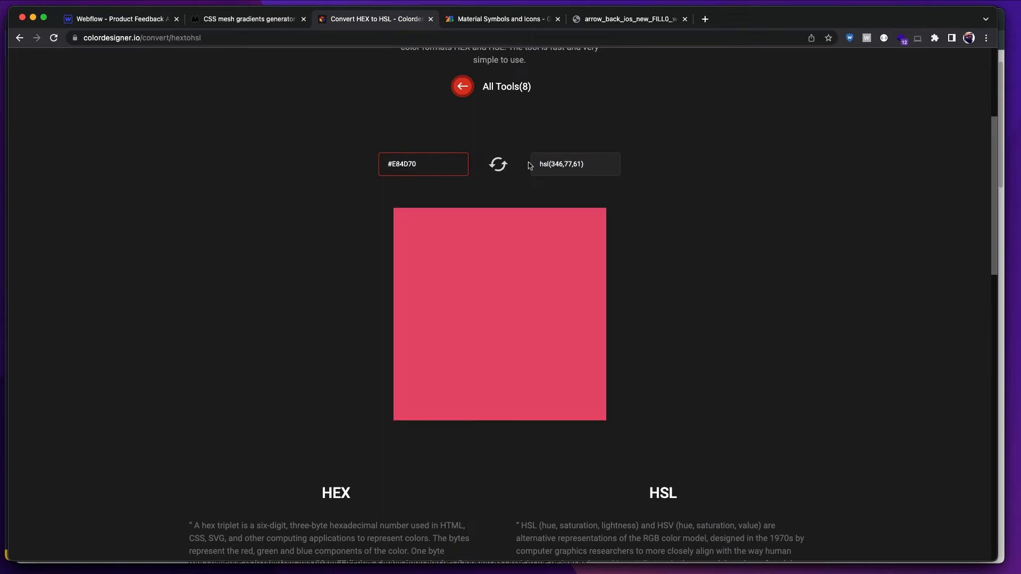
click(565, 166)
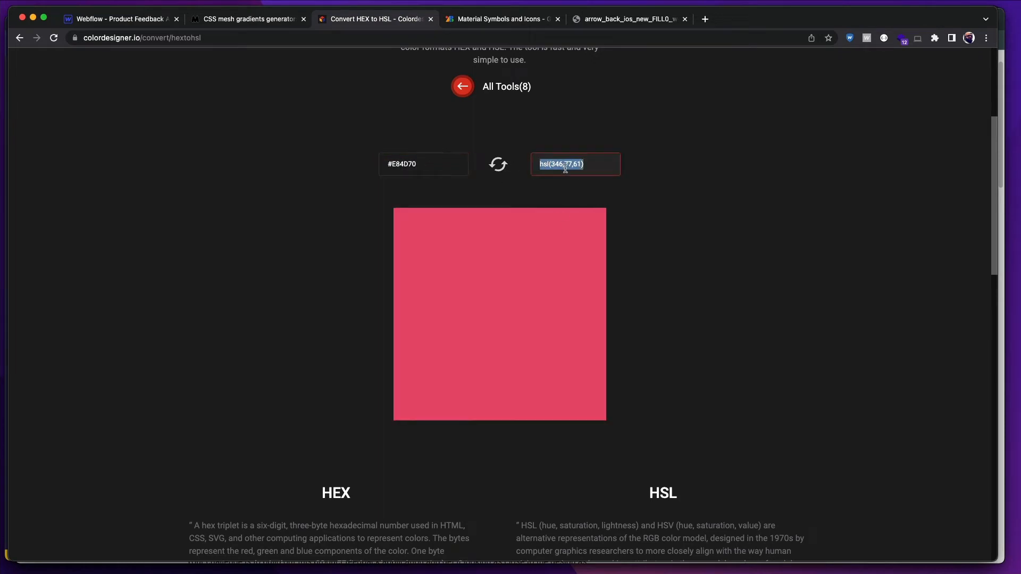
key(super+Tab)
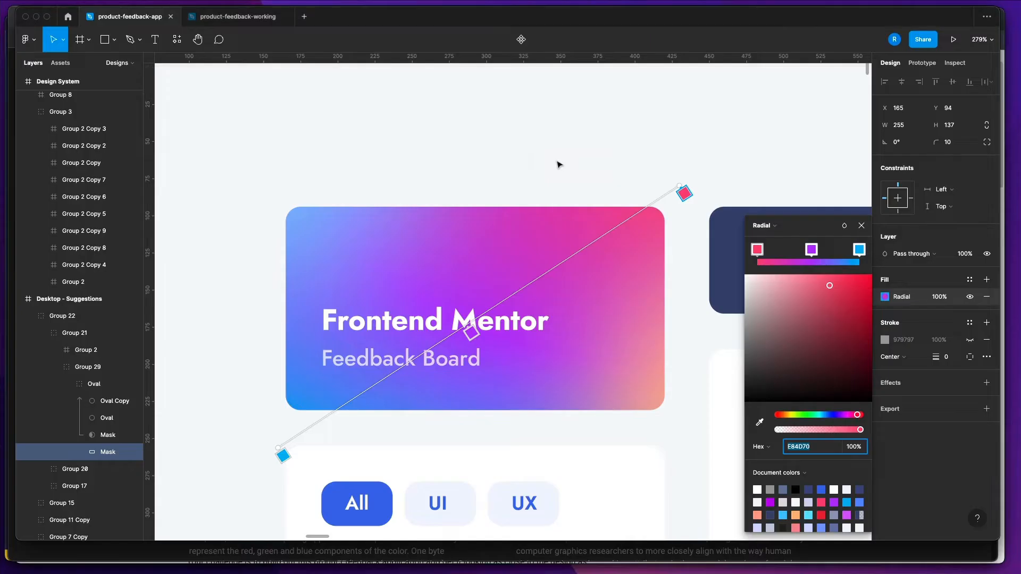
key(super+Tab)
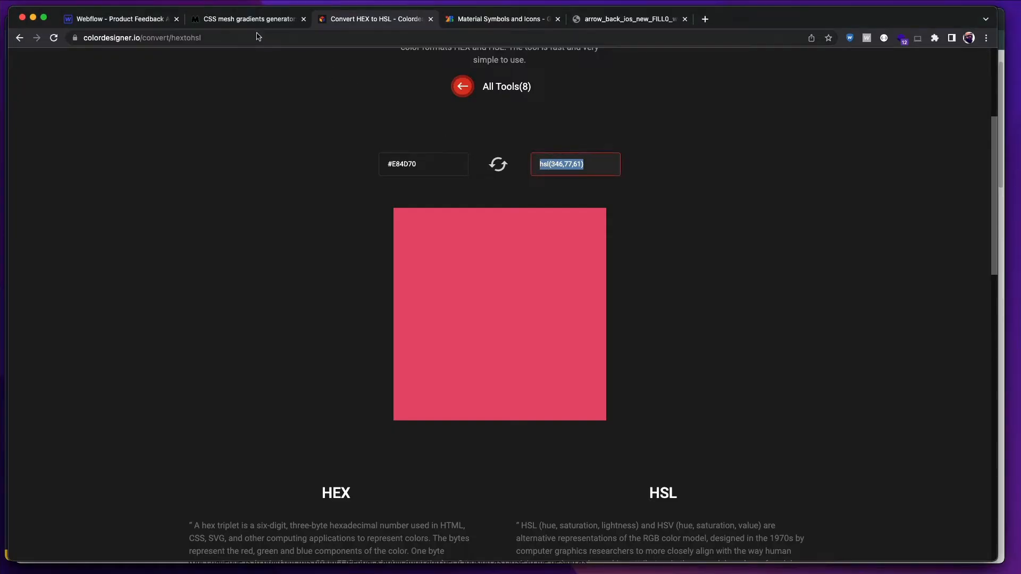
- Change the orange palette color in Mesher to the copied pink, hsl(346,77,61)
click(255, 20)
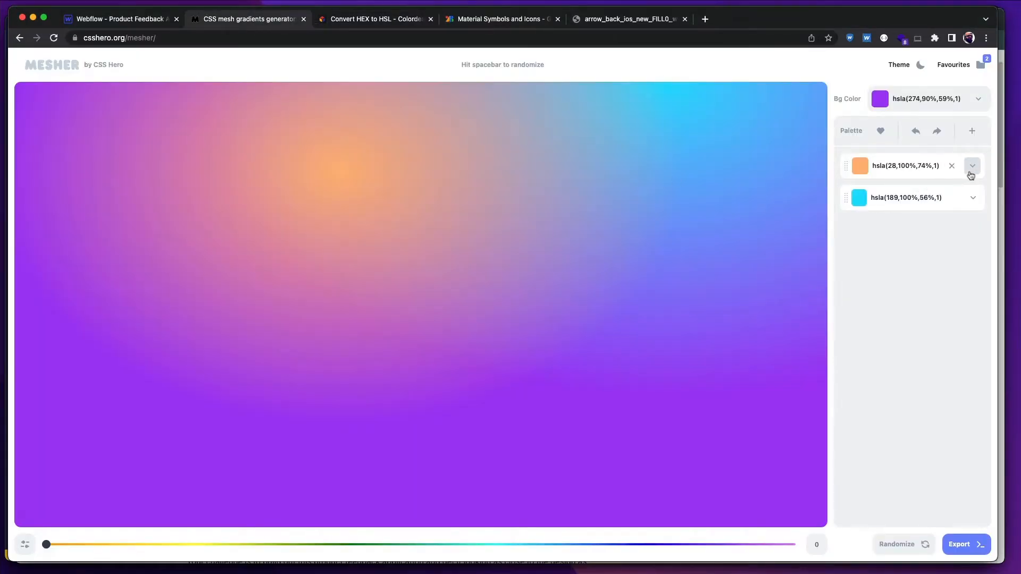
click(971, 166)
click(896, 316)
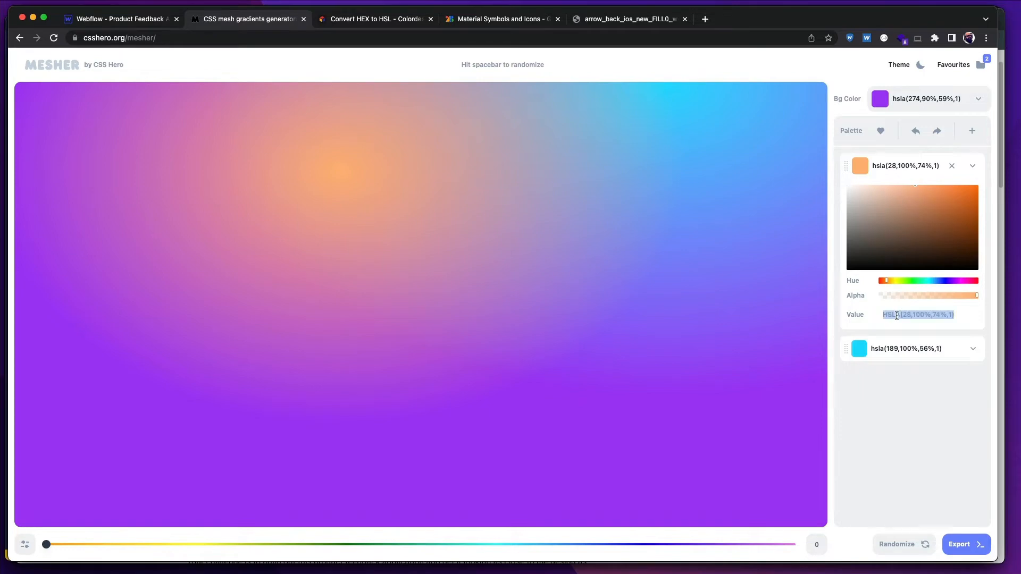
text(HSLA(346,76%,61%,1))
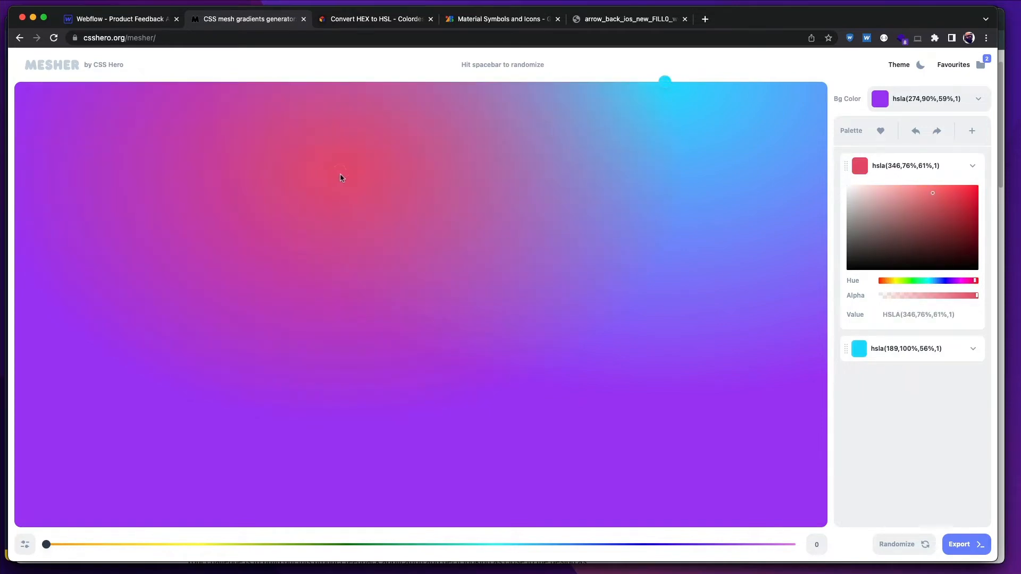
- Move the pink color point to the upper-right corner of the mesh gradient, matching the Figma card
drag(341, 177, 45, 504)
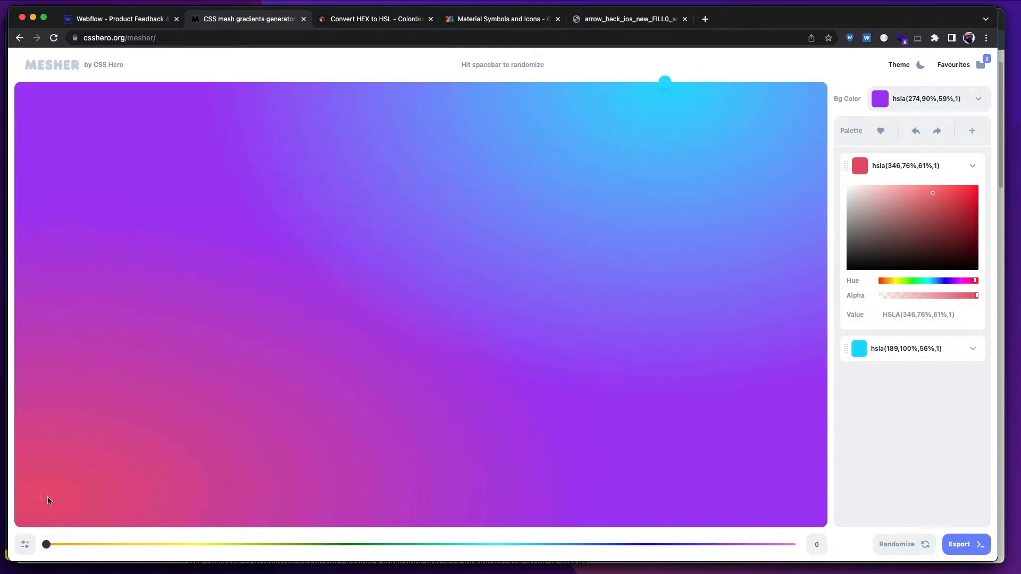
key(super+Tab)
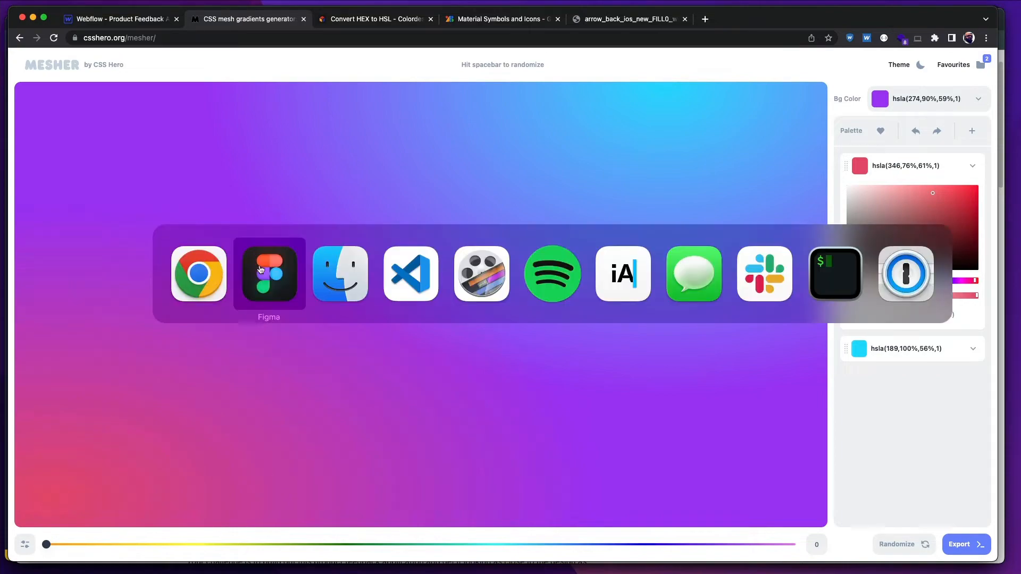
key(super+Tab)
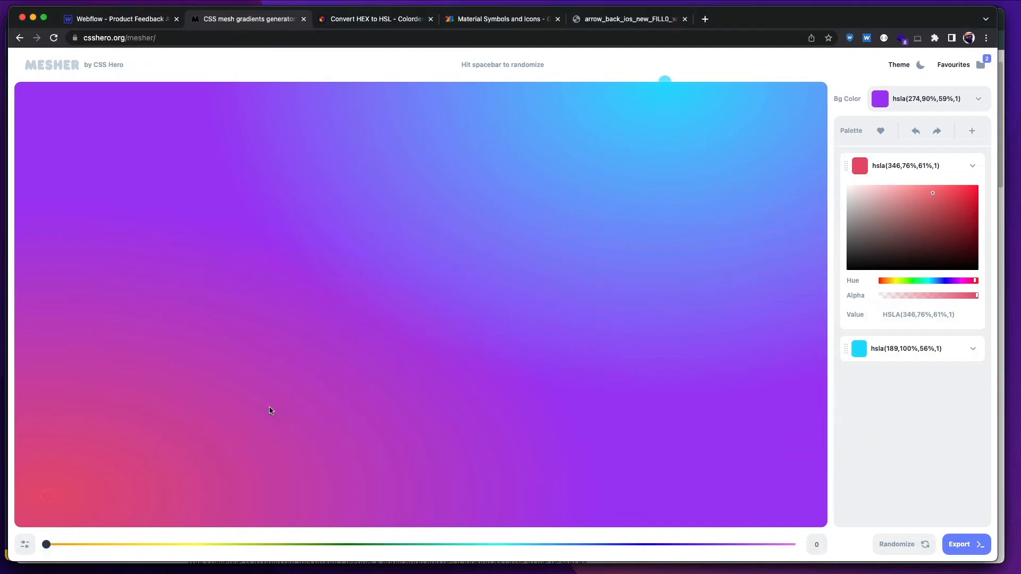
drag(61, 498, 809, 108)
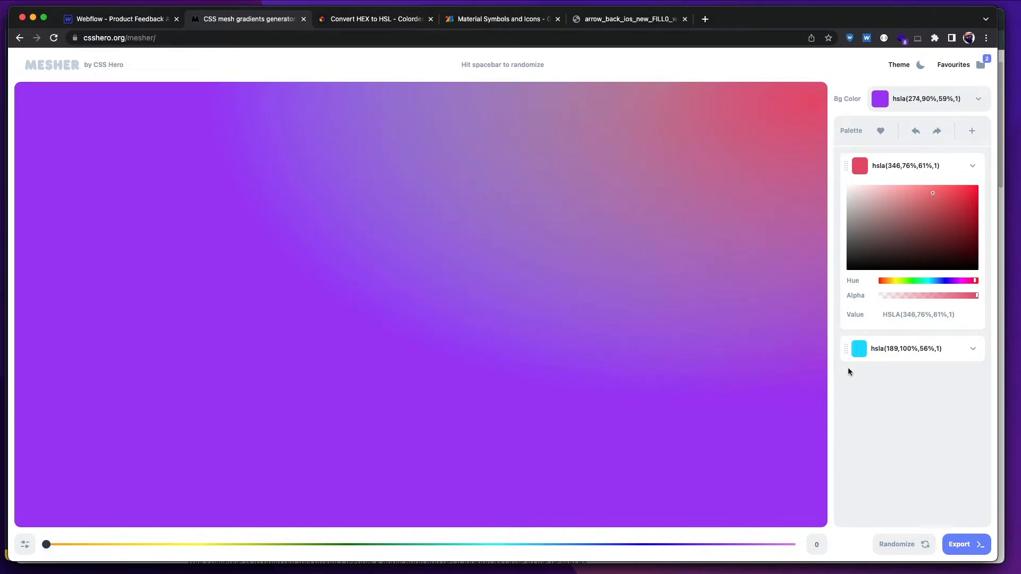
- Switch to Figma and copy the hex code 28A7ED from the last stop of the card's radial gradient
key(super+Tab)
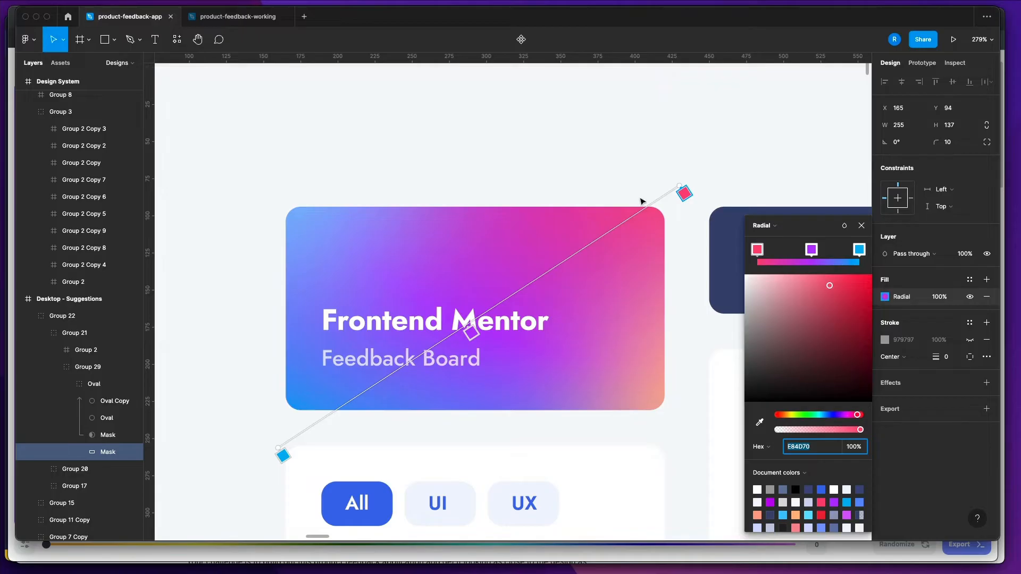
click(859, 252)
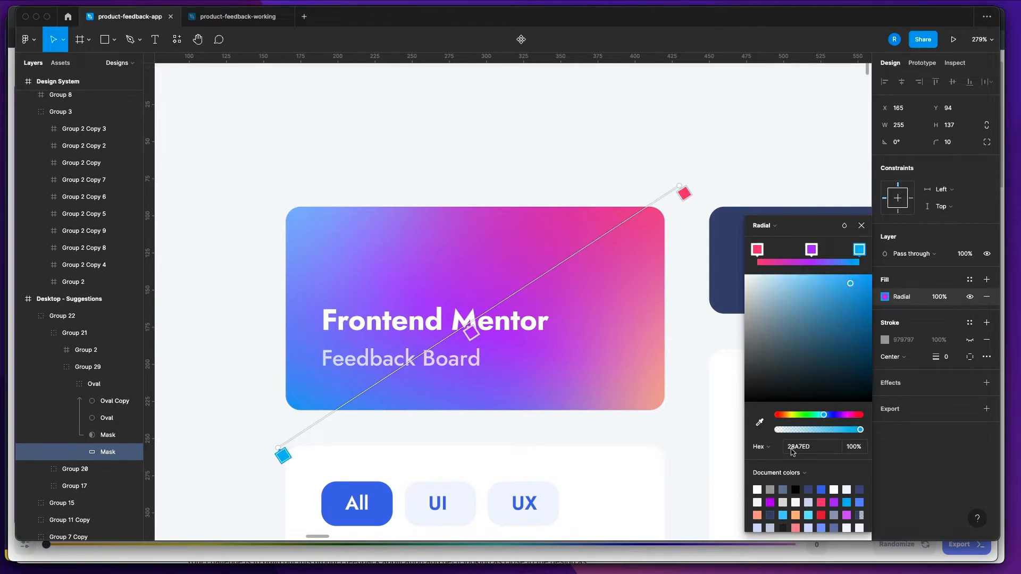
click(793, 447)
double_click(794, 447)
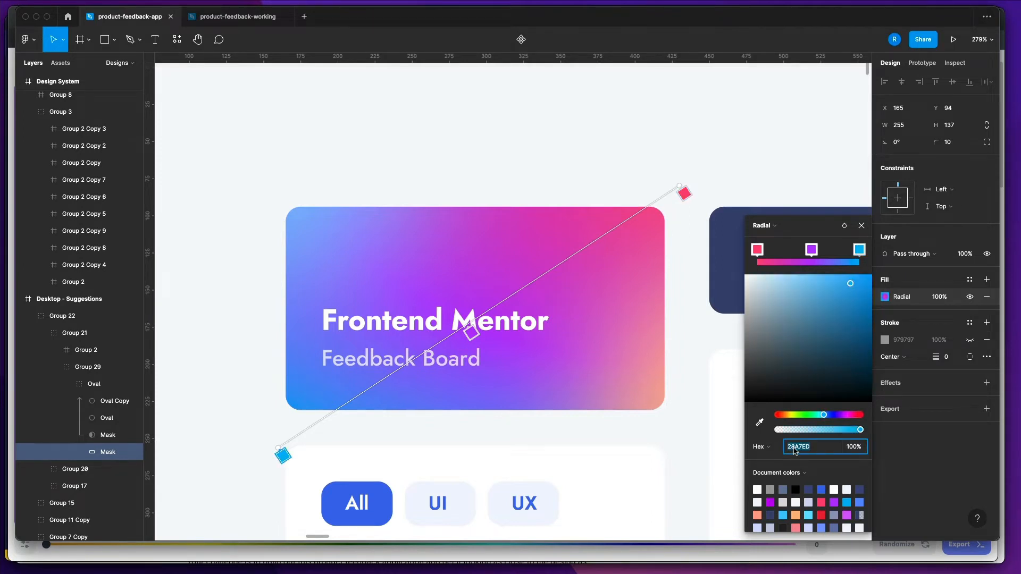
- Switch to the browser's HEX to HSL converter, convert #28A7ED and copy the HSL value
key(super+Tab)
click(375, 20)
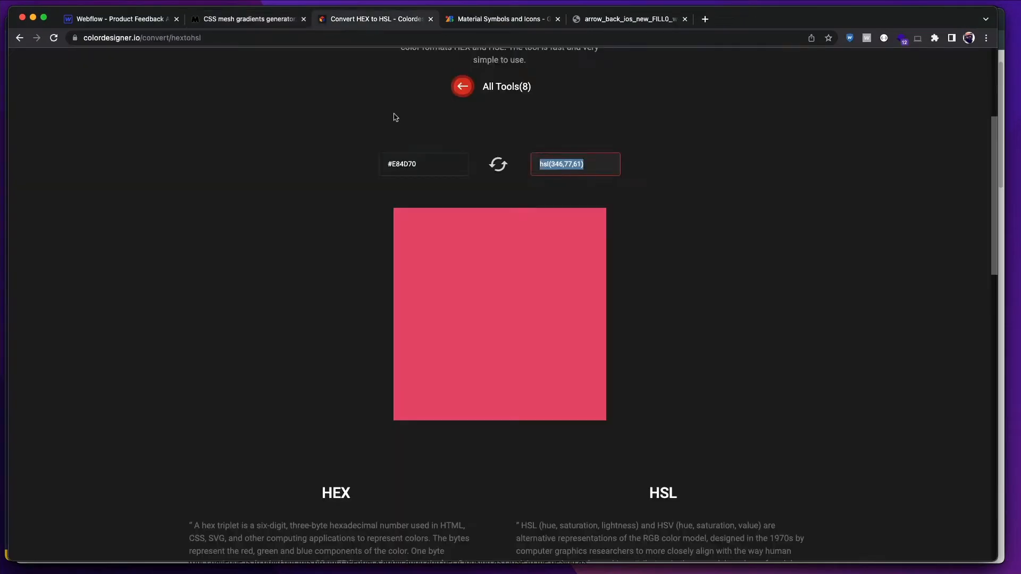
click(405, 165)
key(super+a)
text(#28A7ED)
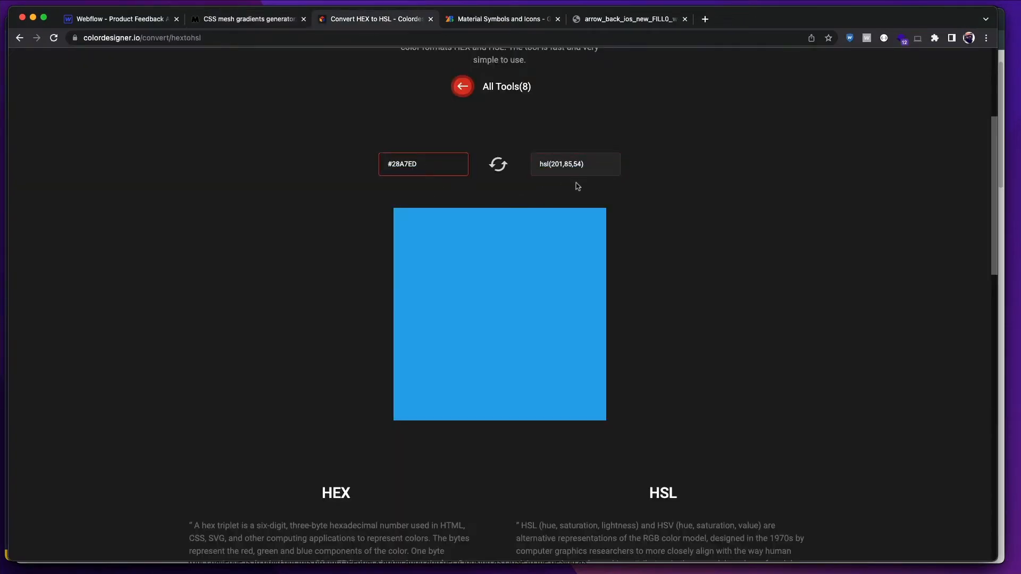
triple_click(570, 167)
key(ctrl+c)
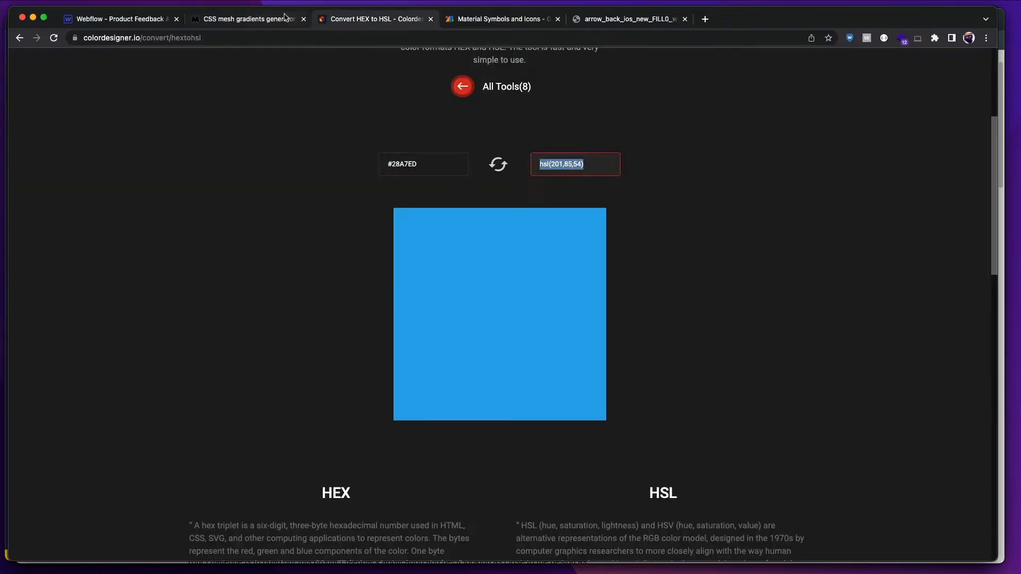
- Change the cyan palette color in Mesher to the copied blue, hsl(201,85,54), and collapse its color settings
click(218, 23)
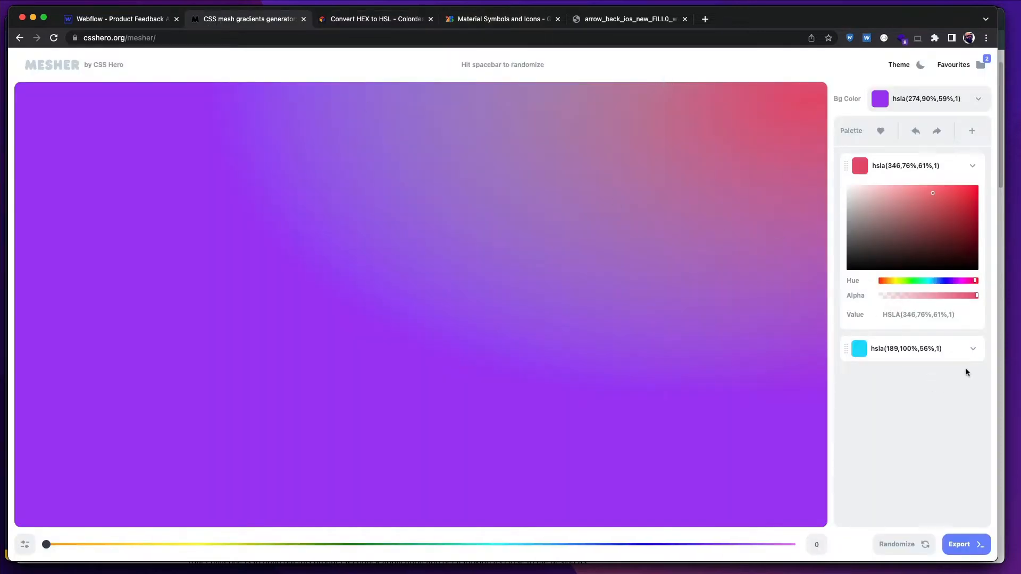
click(972, 349)
triple_click(896, 500)
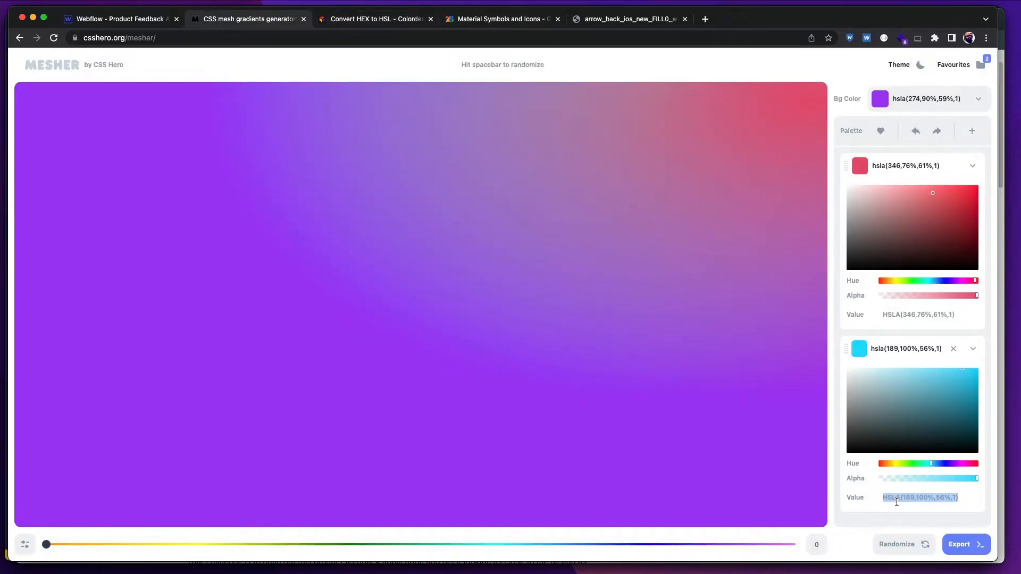
key(ctrl+v)
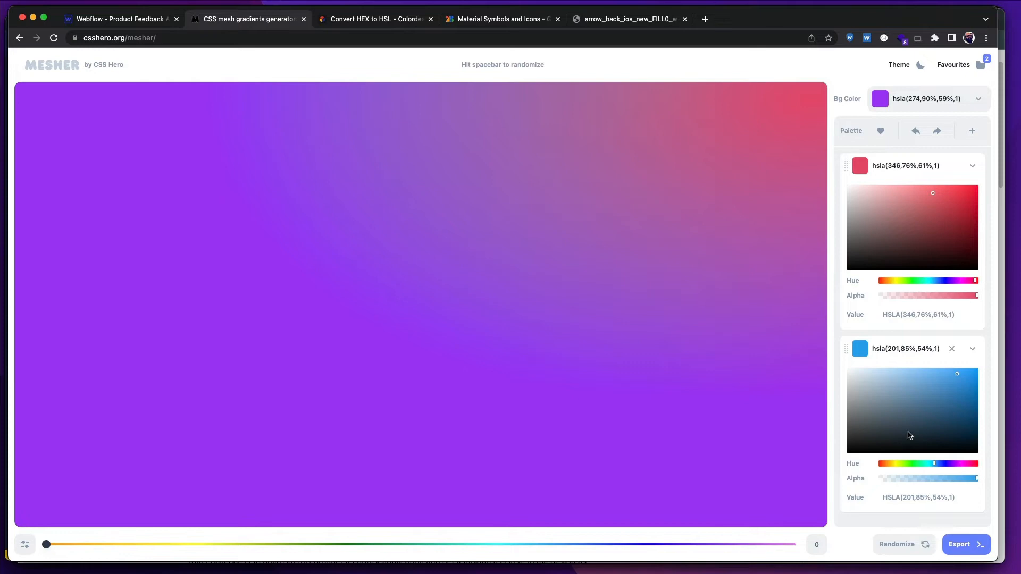
click(972, 349)
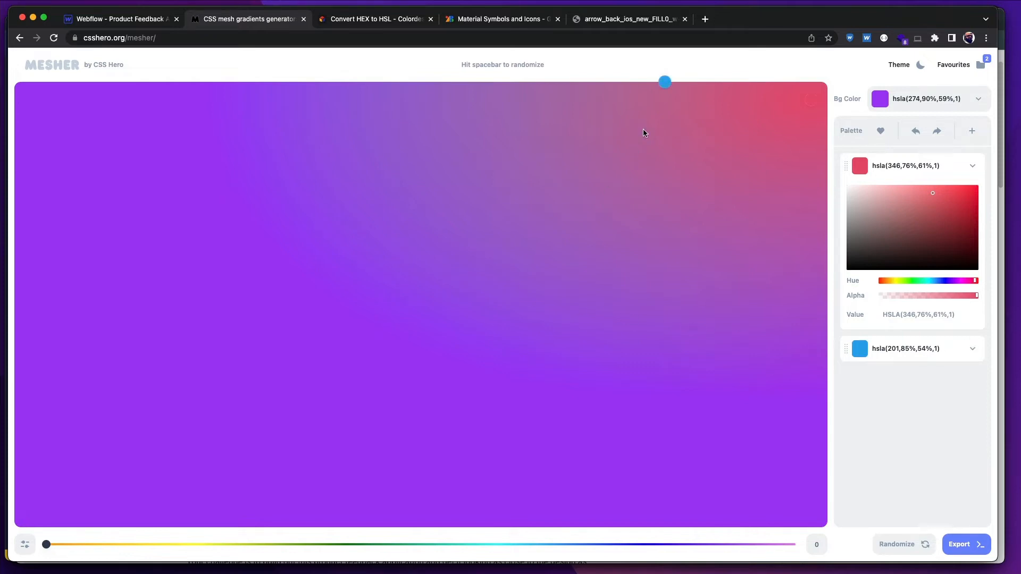
- Move the blue color point to the gradient's lower-left corner, and copy the Oval Copy layer's fill hex code FBB57A in Figma
drag(661, 89, 81, 481)
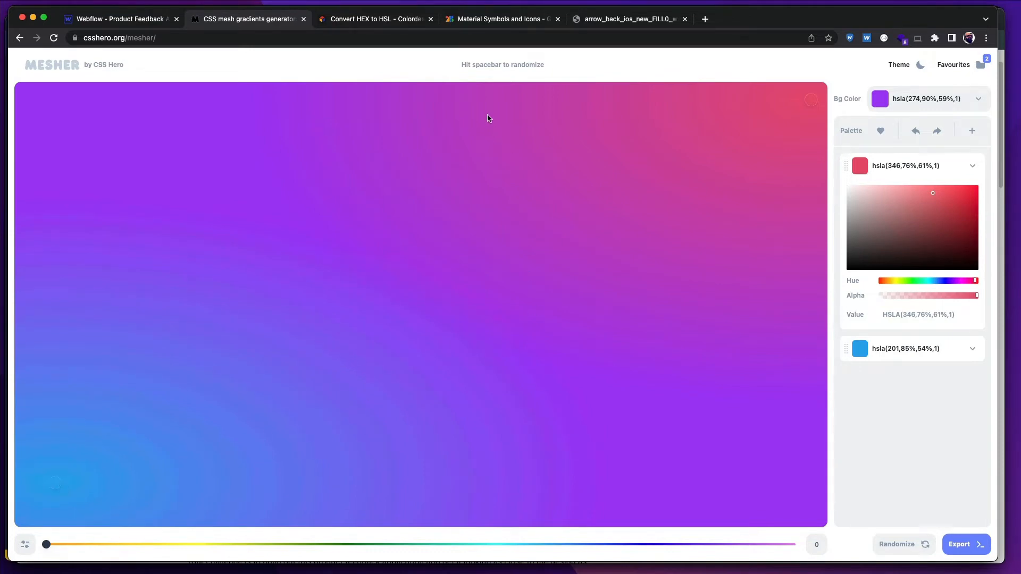
key(super+Tab)
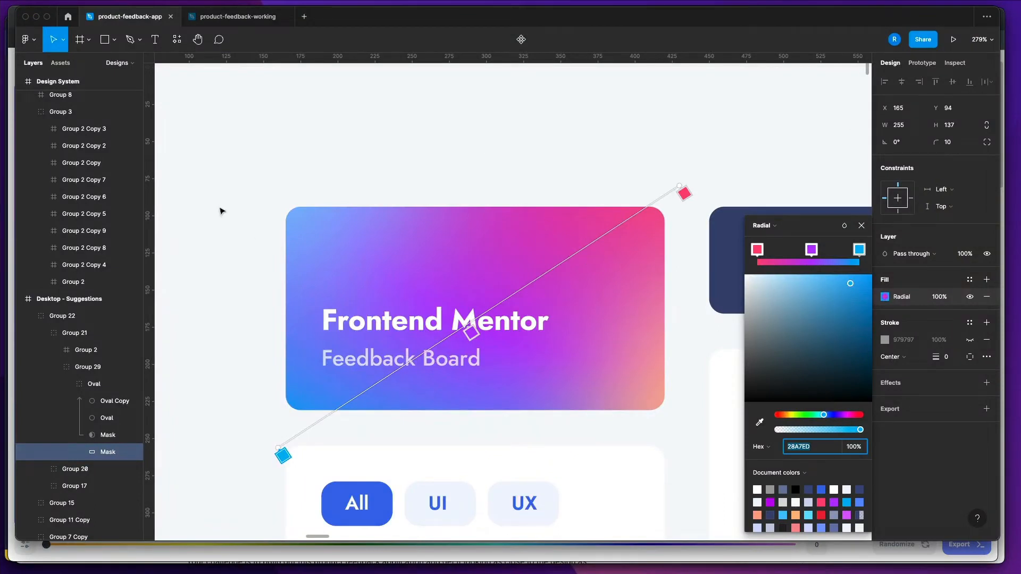
click(100, 399)
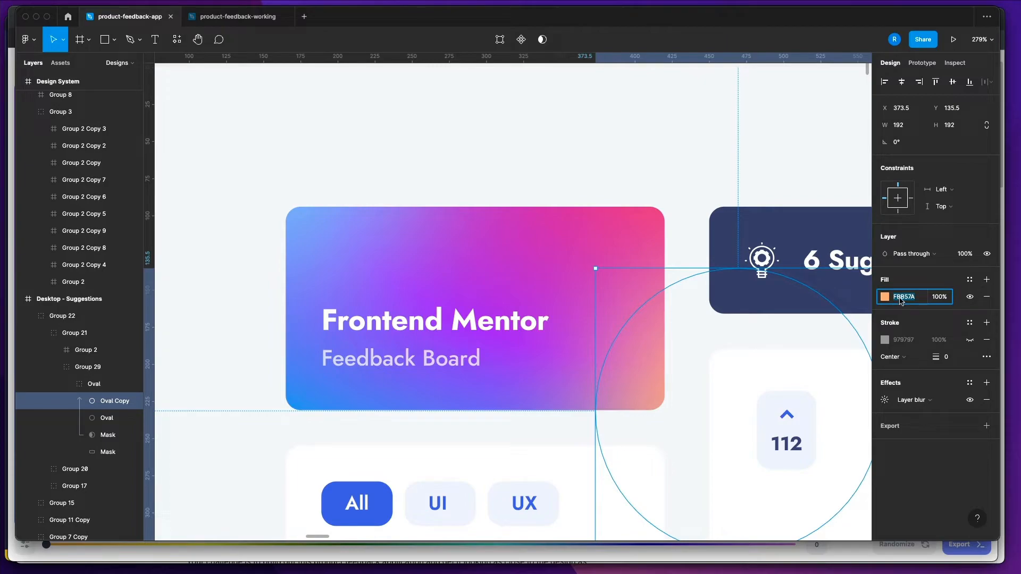
- Switch to Mesher, add a palette color set to the orange hsla(27,94%,73%,1) and move its point to the gradient's lower-right corner
key(super+Tab)
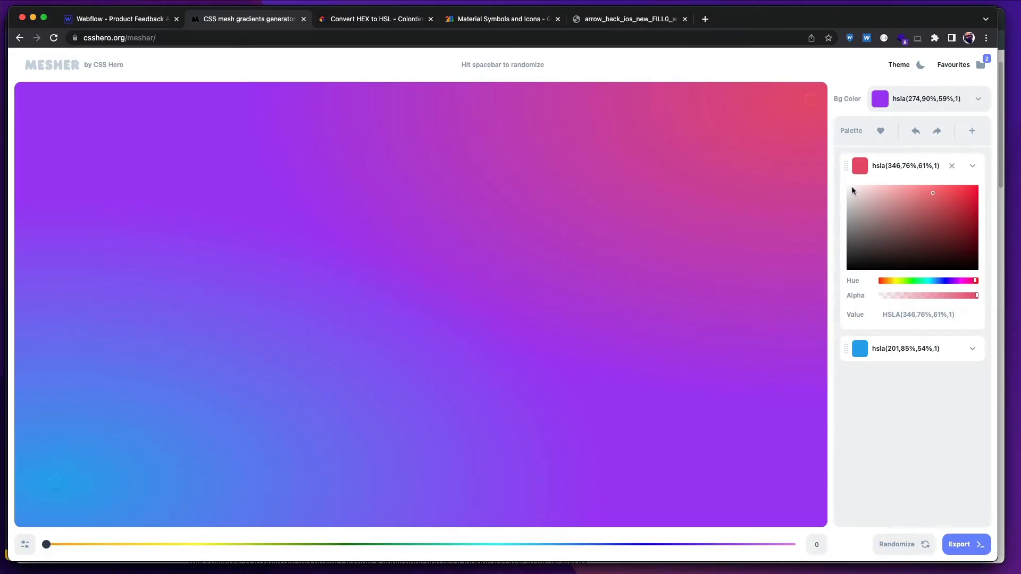
click(972, 168)
click(971, 130)
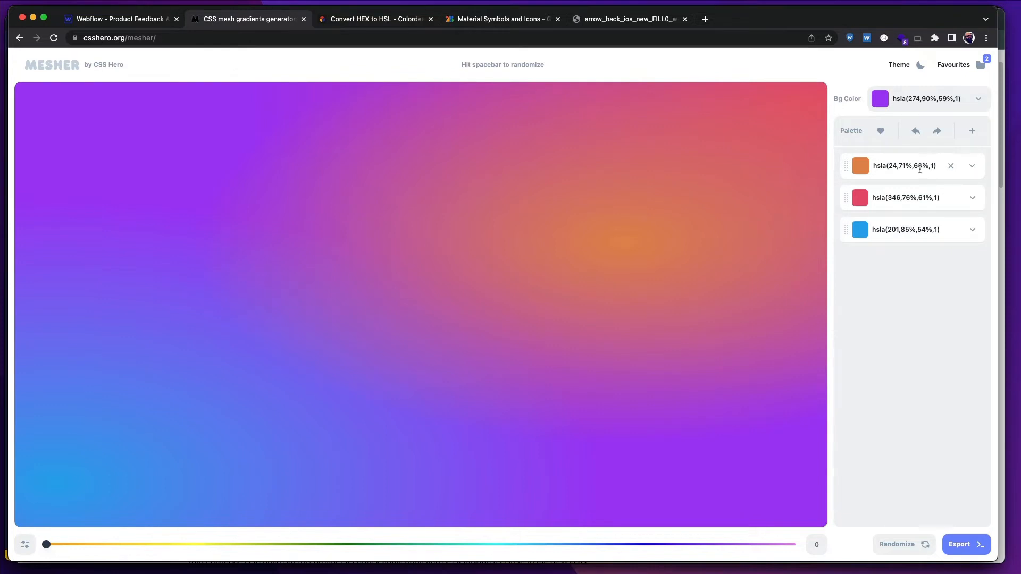
click(971, 167)
click(895, 315)
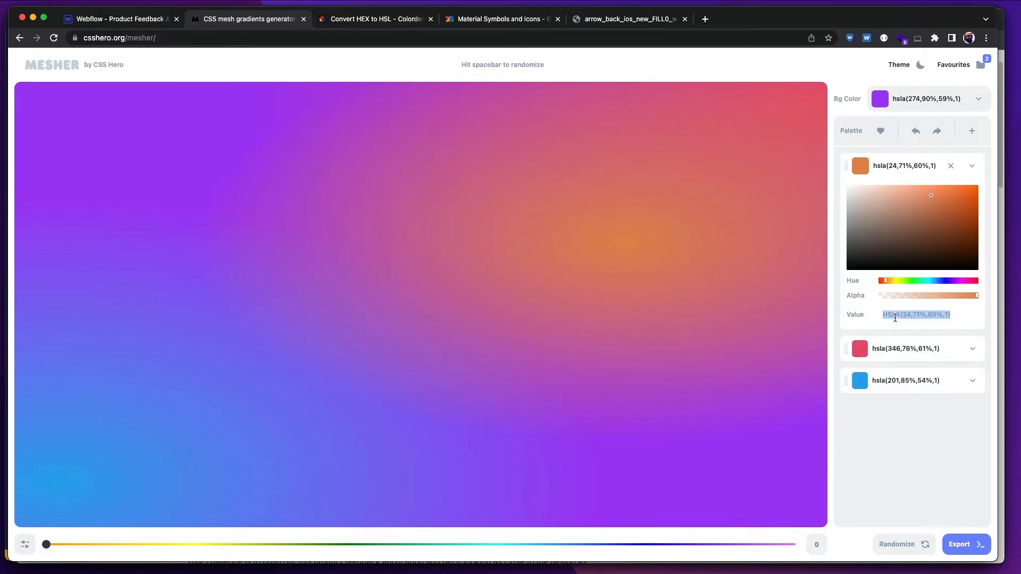
key(super+v)
click(972, 166)
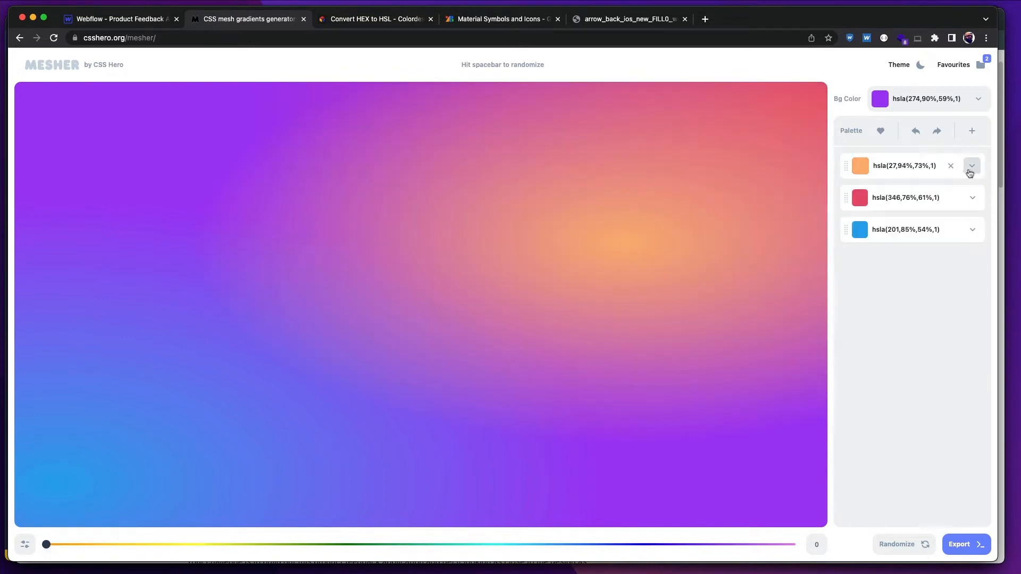
drag(621, 242, 796, 504)
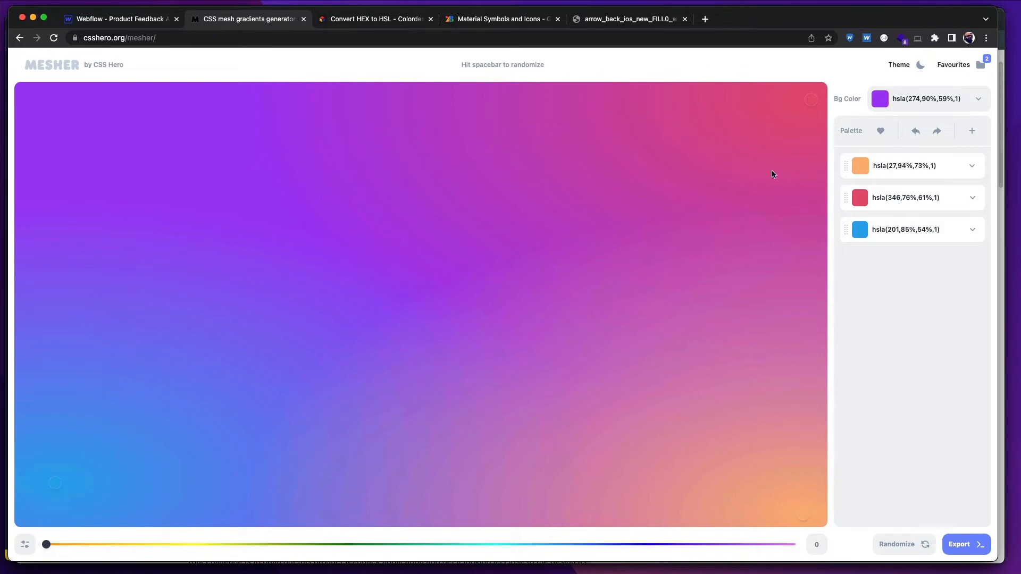
- Add another palette color and move its point to the gradient's upper-left corner
click(971, 130)
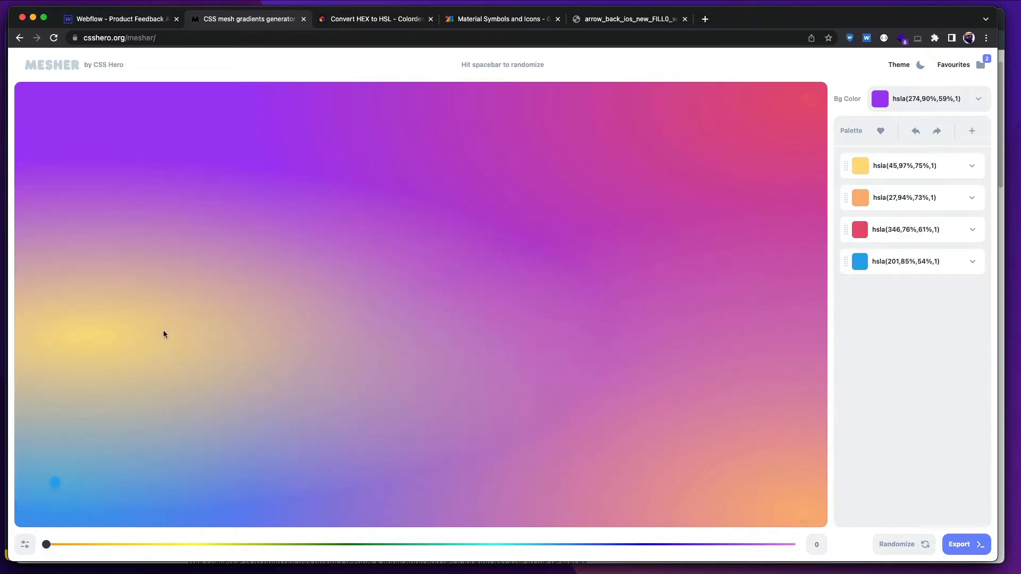
drag(88, 333, 28, 97)
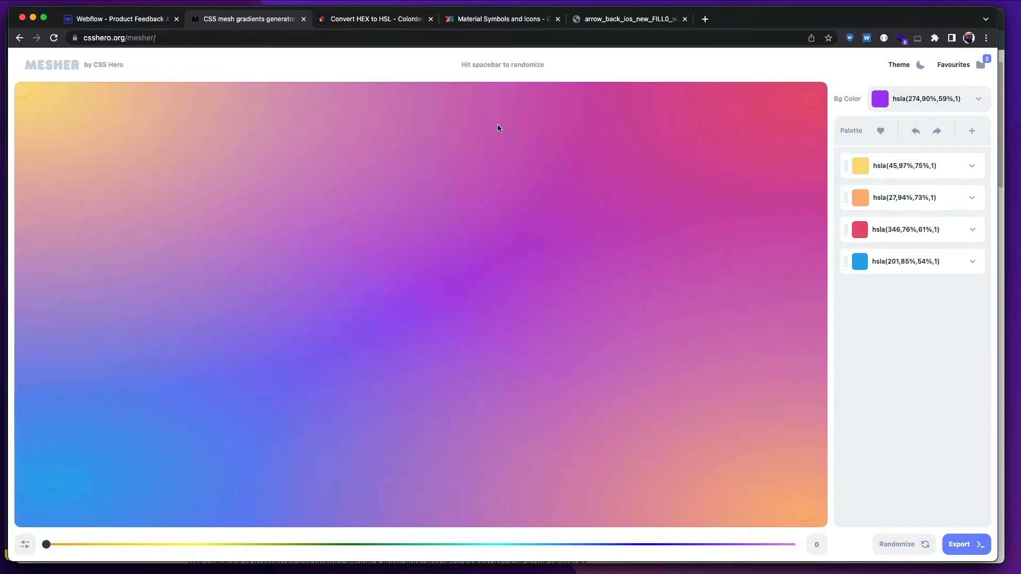
- Switch to Figma and copy the fill hex code 7AD8FB of the oval over the card's upper-left corner
key(super+Tab)
click(302, 232)
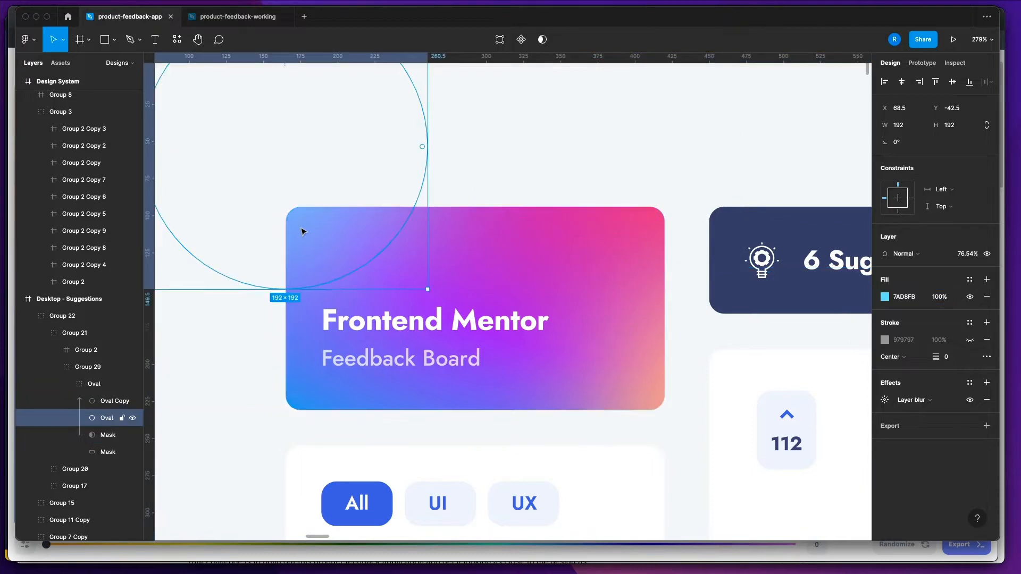
click(900, 298)
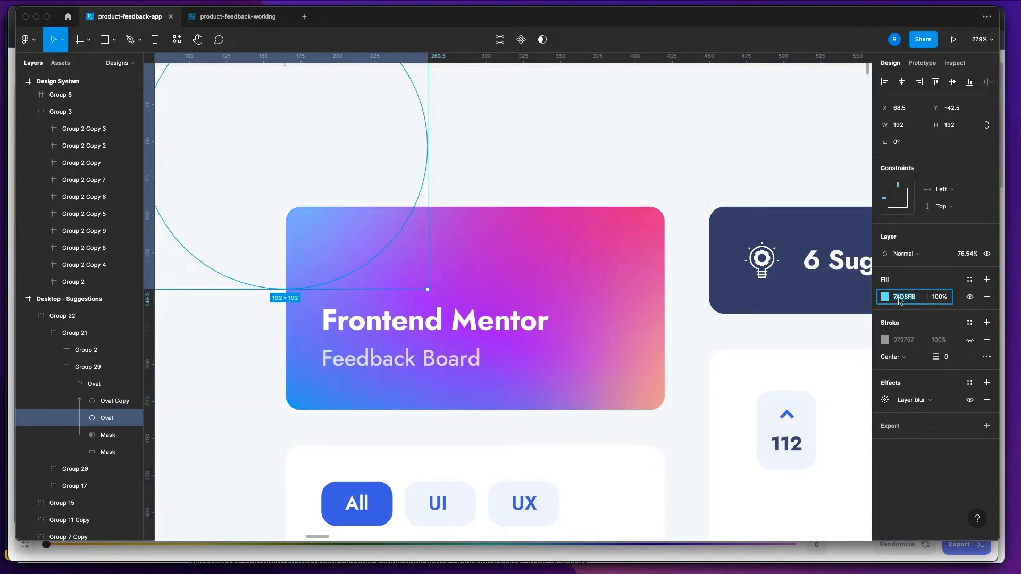
- Switch to the browser's HEX to HSL converter, convert #7AD8FB and copy the HSL value
key(super+Tab)
key(ctrl+Tab)
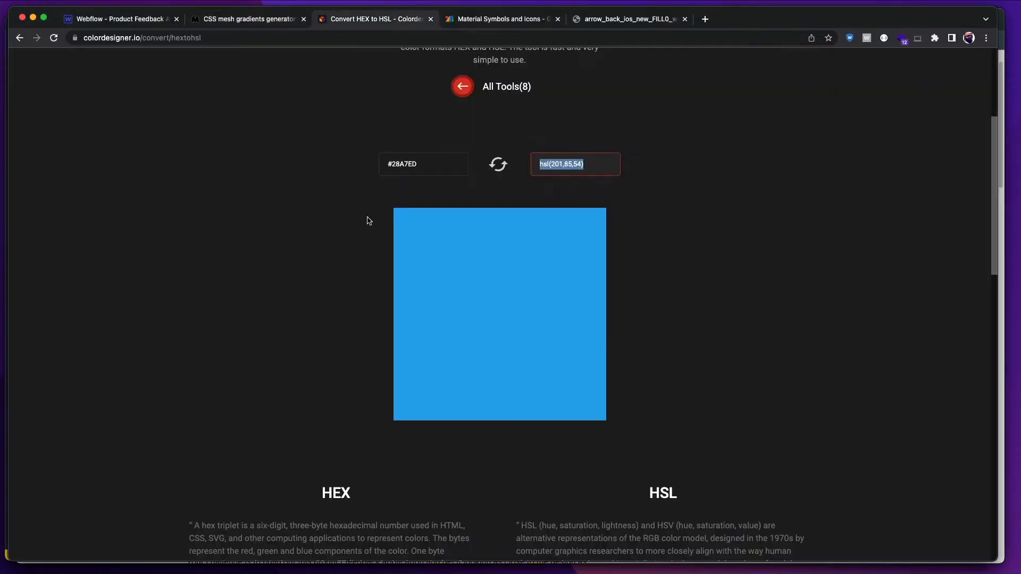
click(420, 161)
text(#7AD8FB)
click(585, 168)
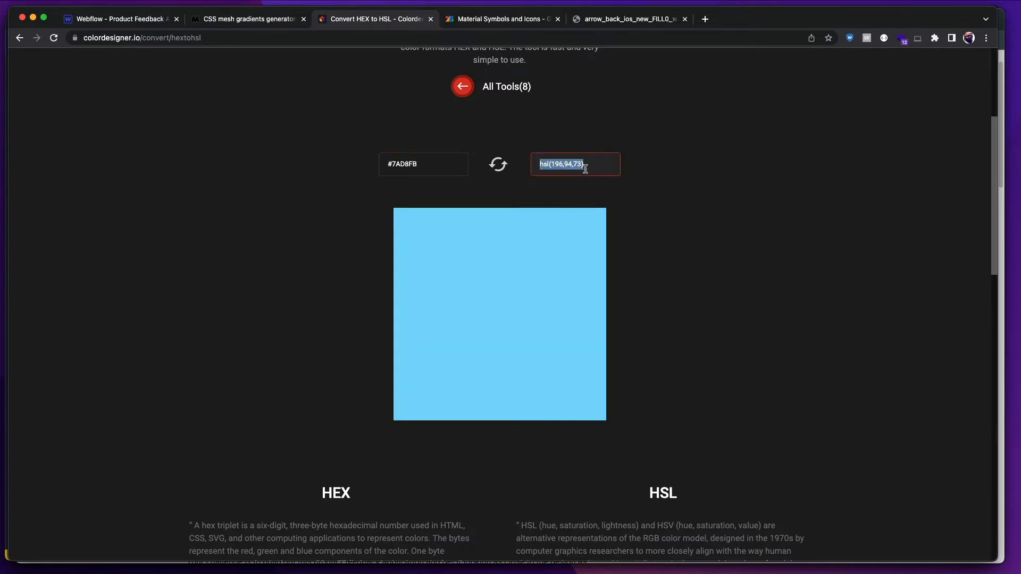
- Change the yellow palette color in Mesher to the copied light blue, hsl(196,94,73), and collapse its color settings
click(262, 28)
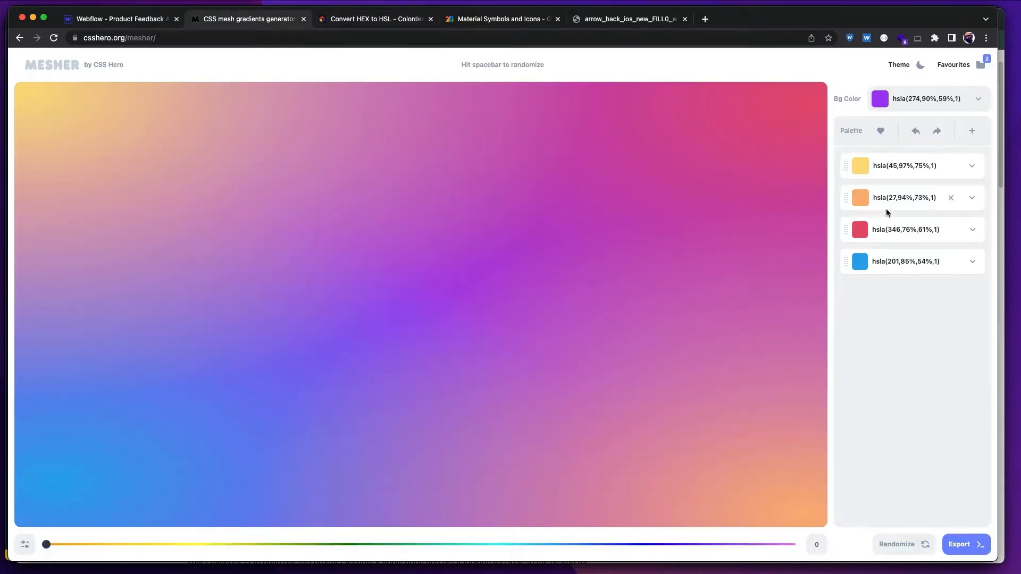
click(971, 166)
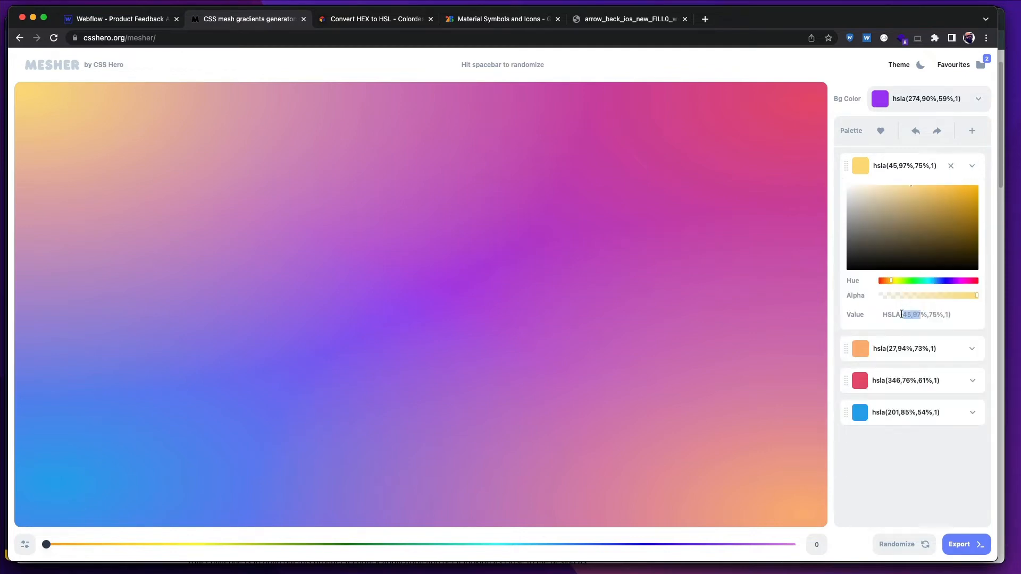
triple_click(904, 314)
text(hsl(196,94,73))
click(972, 166)
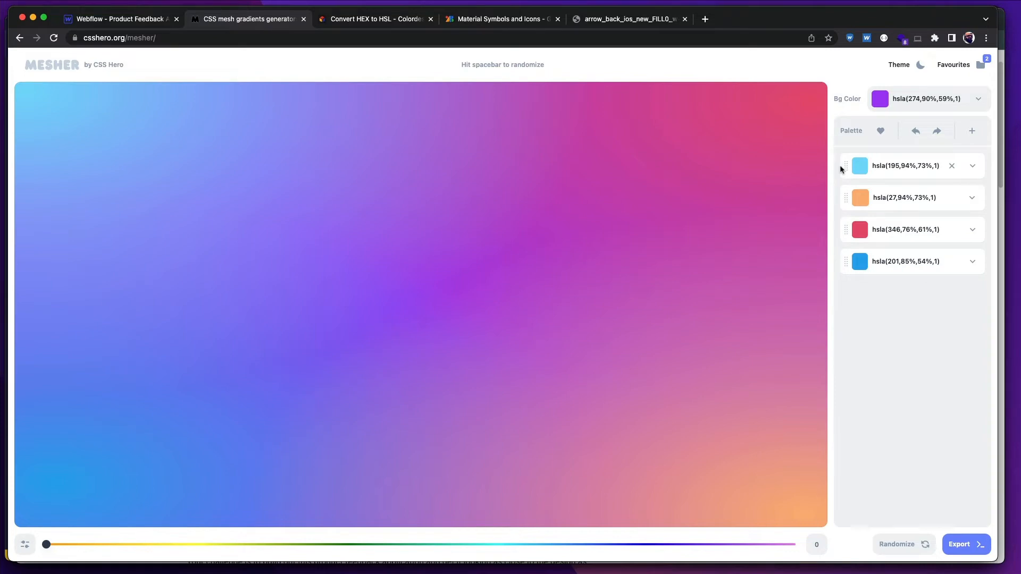
- Reorder the Mesher palette so that pink comes first, followed by light blue, orange and the darker blue
drag(840, 166, 840, 206)
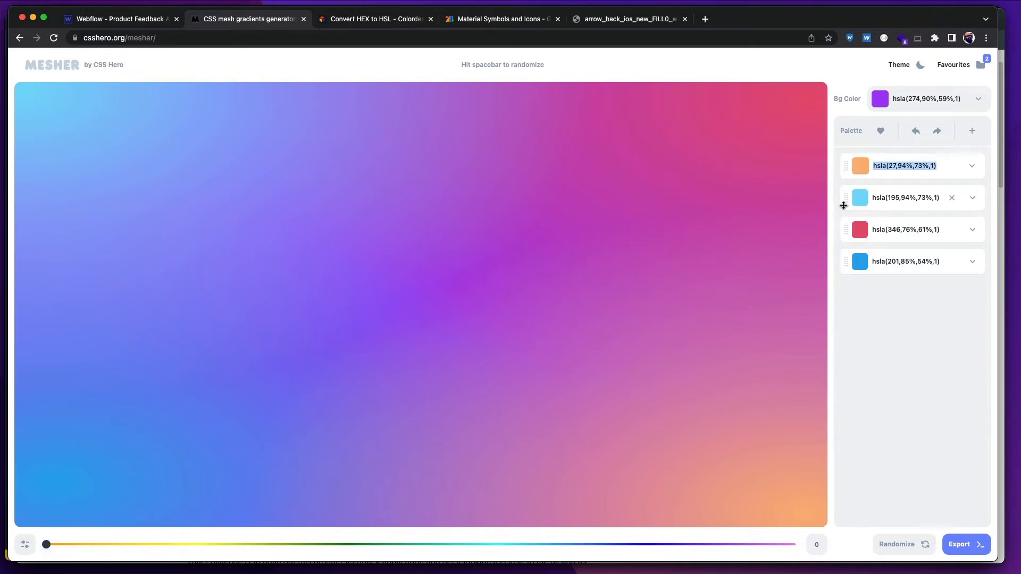
mouse_move(840, 168)
mouse_down()
mouse_move(844, 210)
mouse_move(845, 165)
mouse_up()
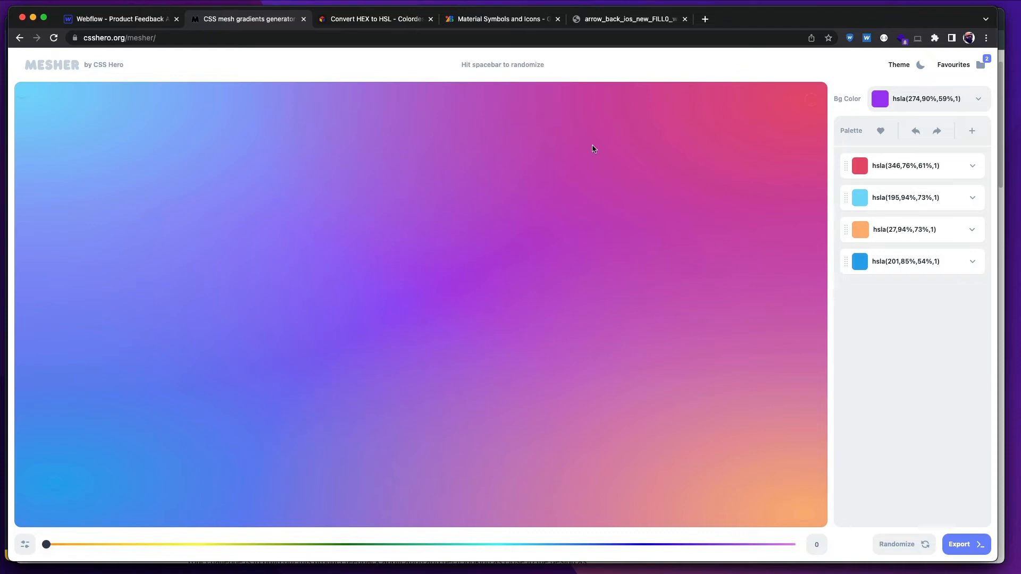
- Compare the Mesher gradient with the Figma card by switching back and forth between the two apps
key(super+Tab)
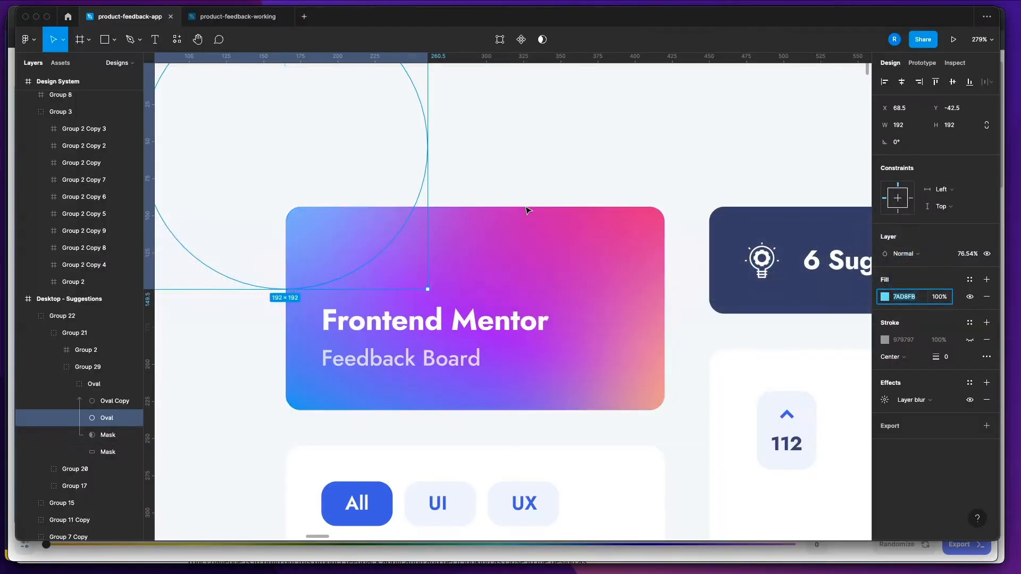
key(super+Tab)
key(super+Tab)
key(super+Tab)
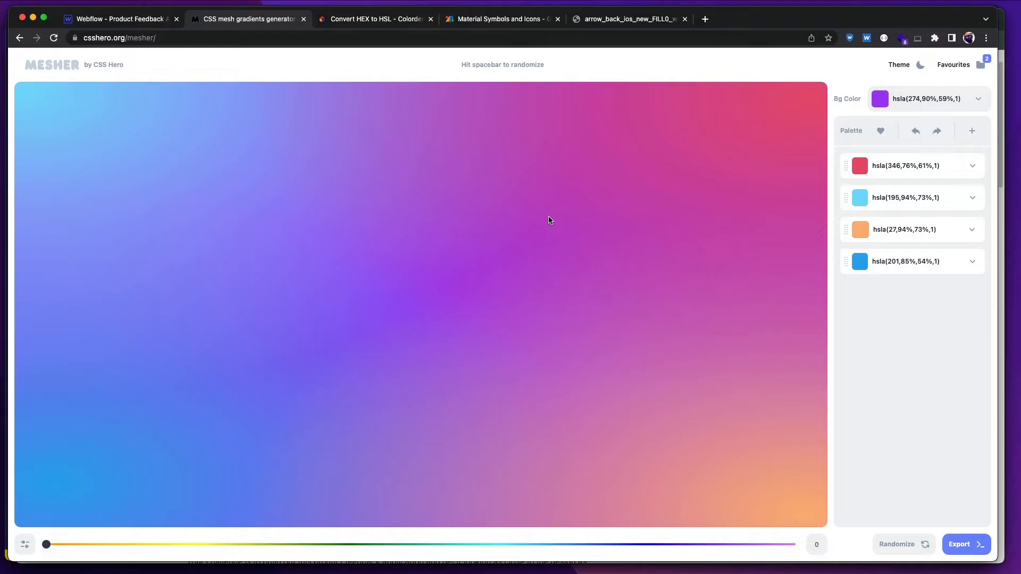
key(super+Tab)
key(super+Tab)
key(super+Tab)
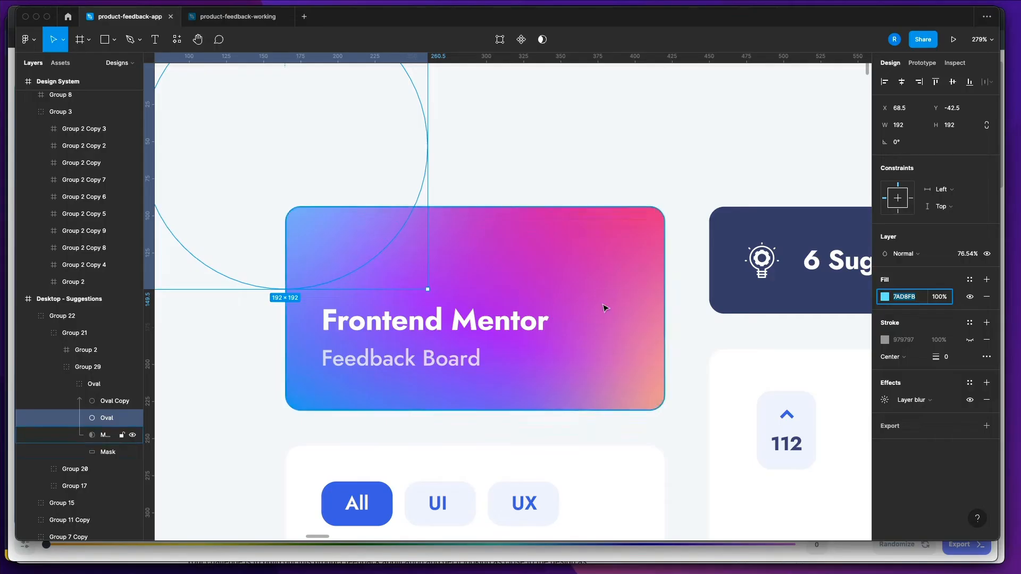
- Select the card's mask in Figma and copy the hex code A337F6 from the middle stop of its radial gradient
click(524, 267)
click(885, 340)
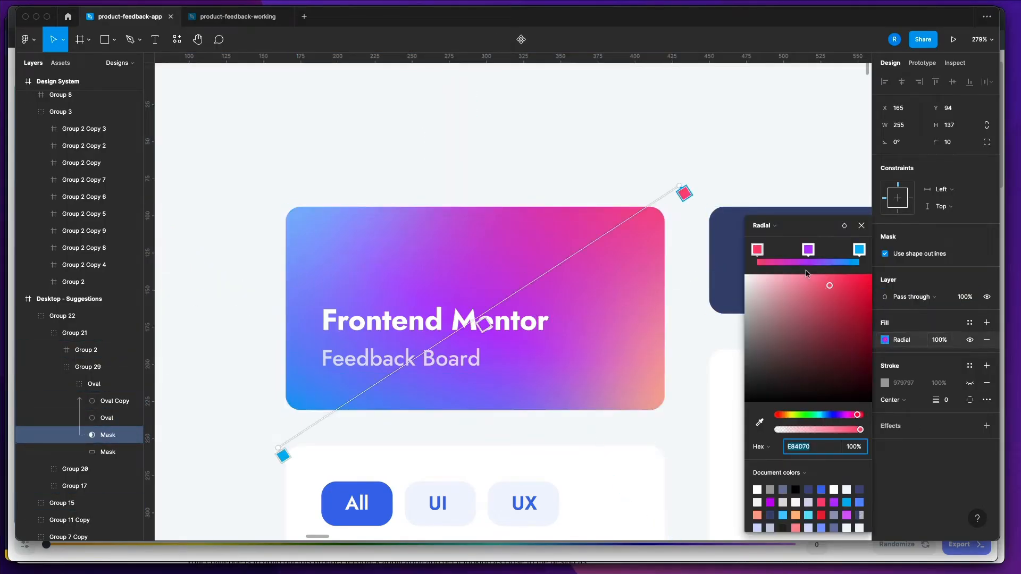
click(807, 249)
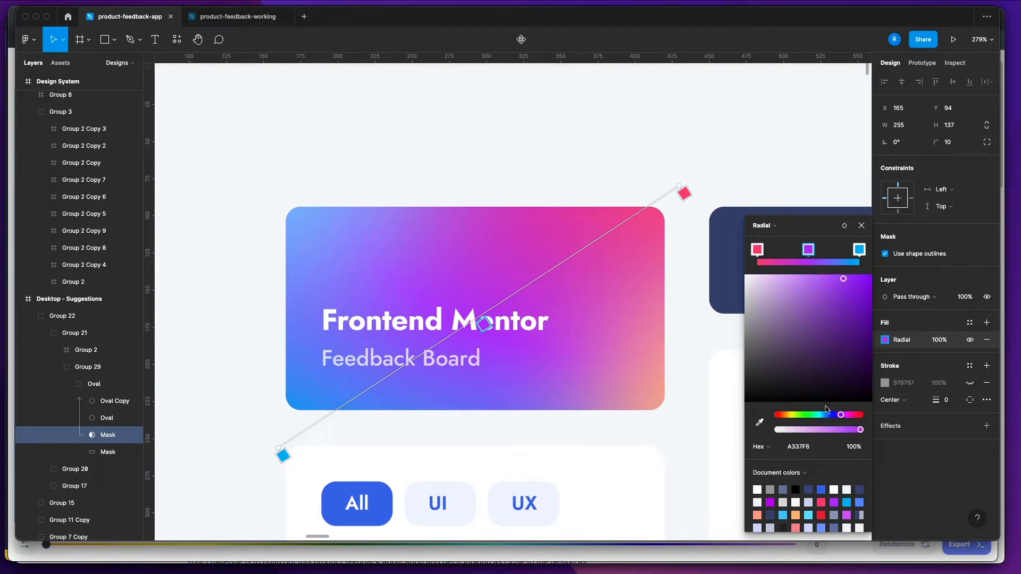
click(796, 449)
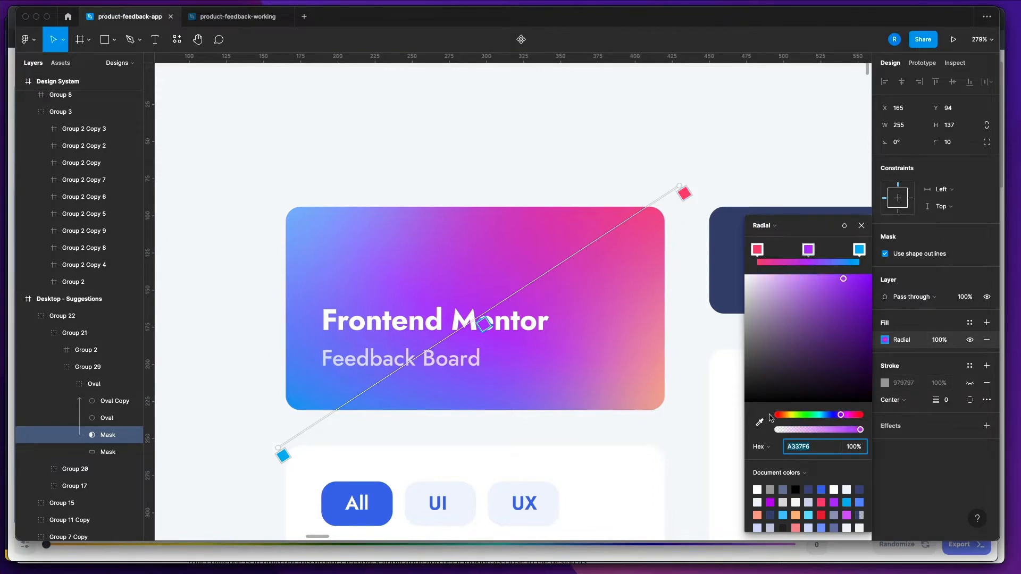
- Switch to Mesher, add a palette color set to purple hsla(273,91%,59%,1) and place its point slightly right of the gradient's center
key(super+Tab)
click(972, 131)
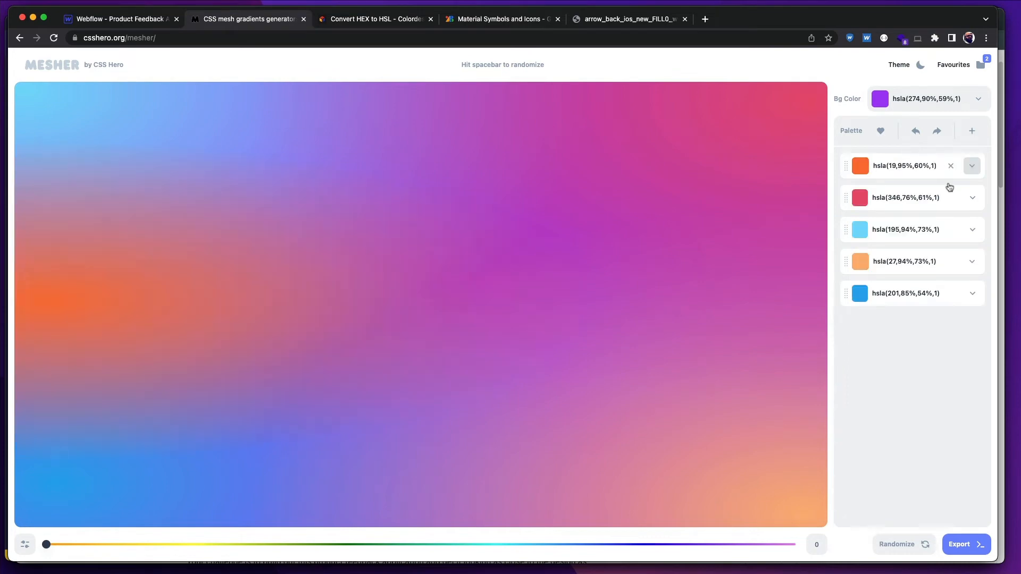
click(965, 165)
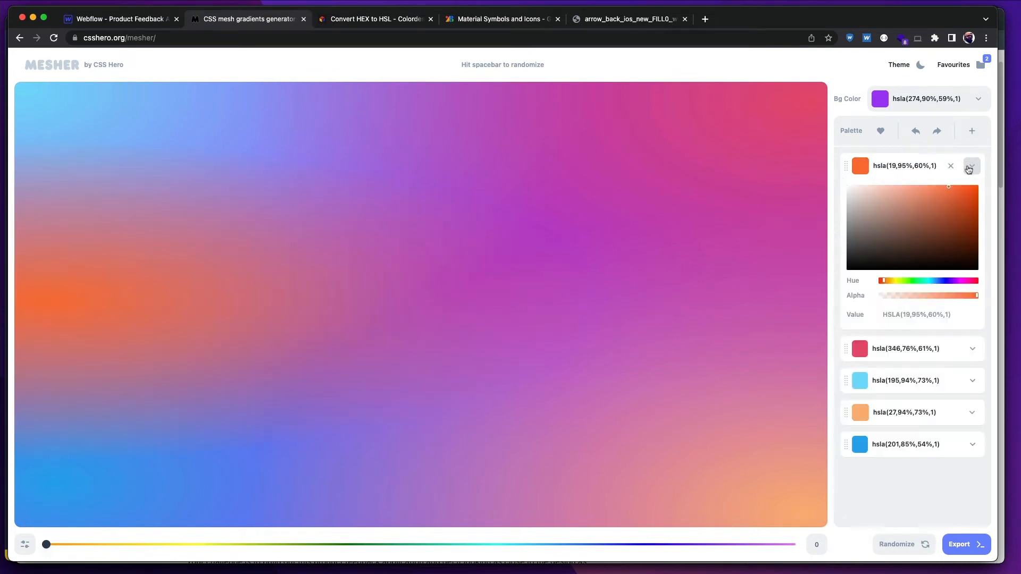
triple_click(896, 317)
text(HSLA(273,91%,59%,1))
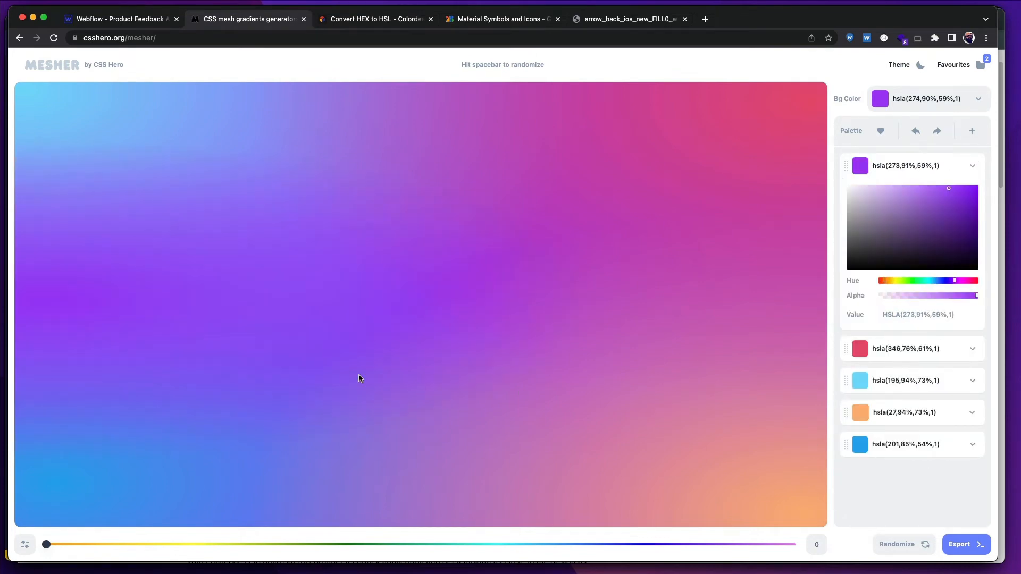
drag(50, 303, 404, 310)
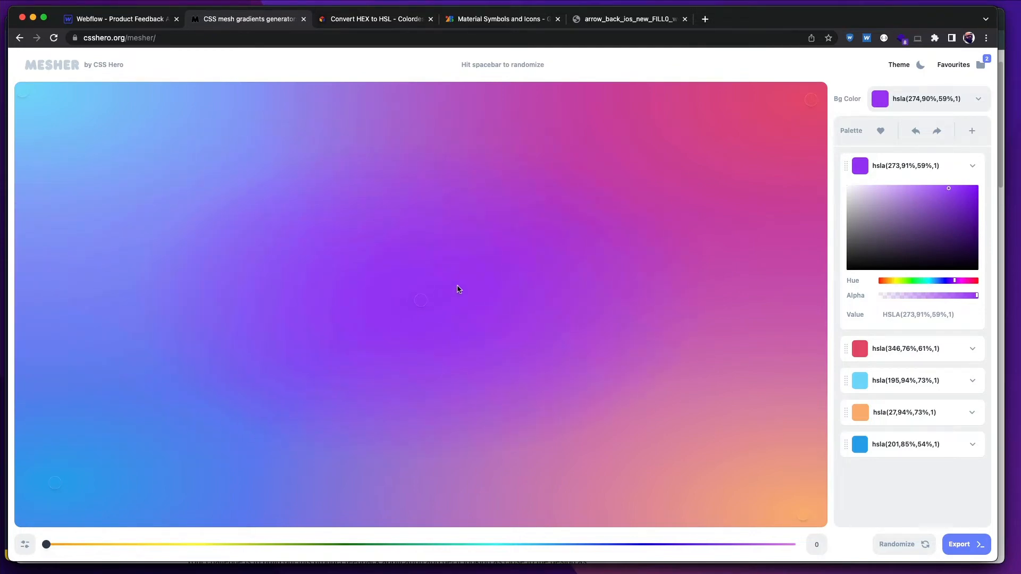
click(972, 165)
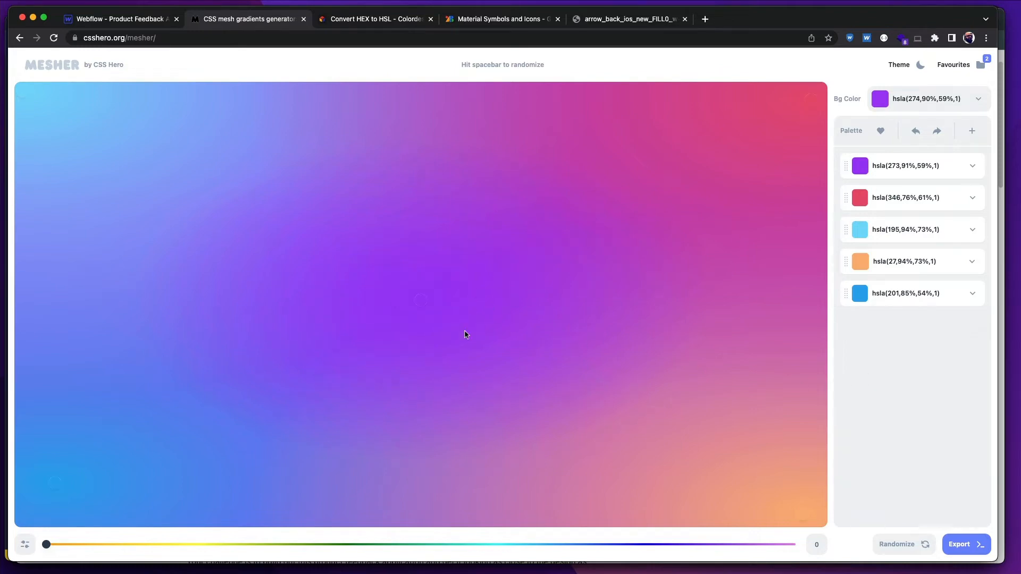
drag(420, 314, 504, 298)
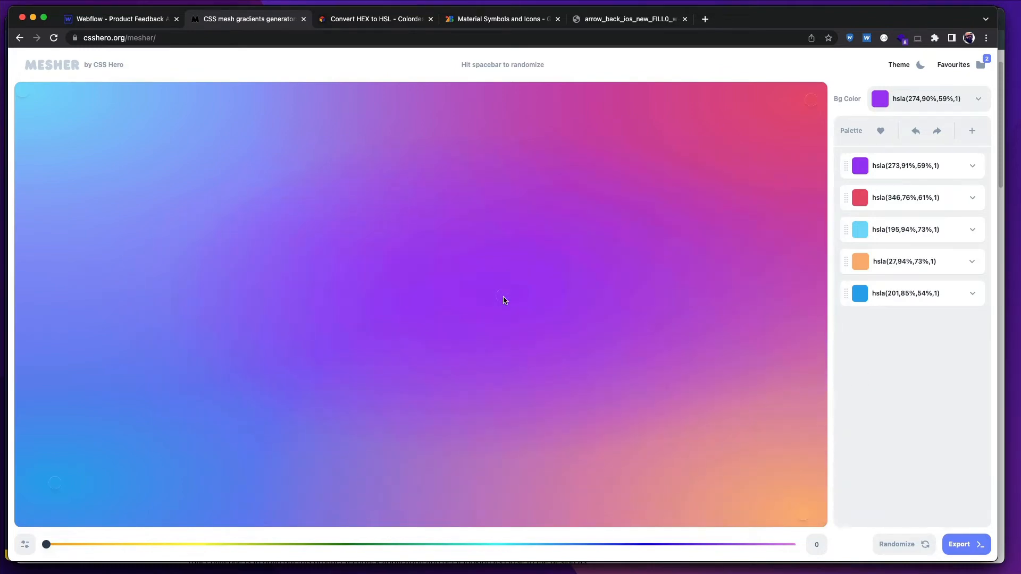
- Remove the purple hsla(273,91%,59%,1) color from the Mesher palette
click(971, 166)
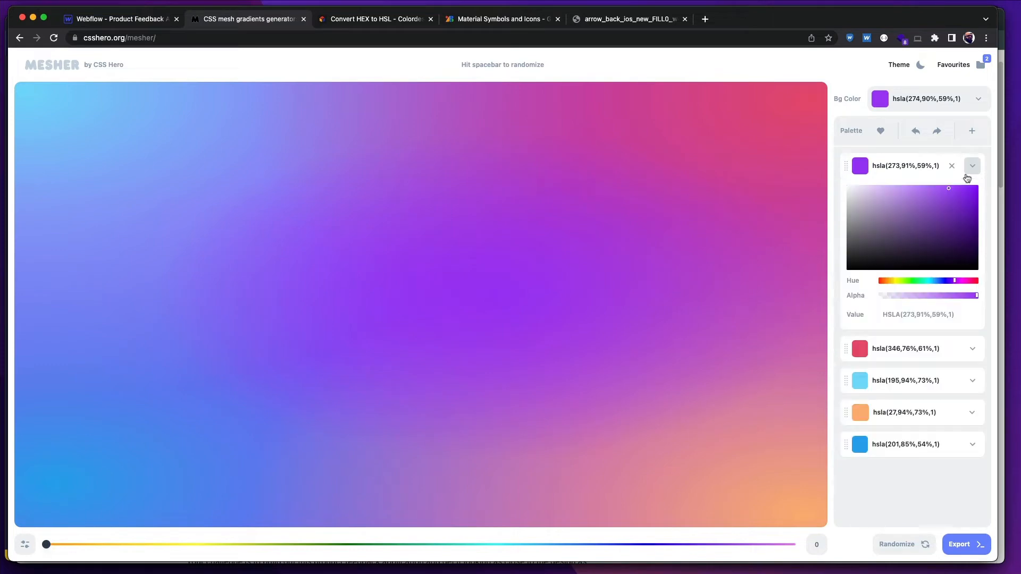
click(971, 166)
click(951, 165)
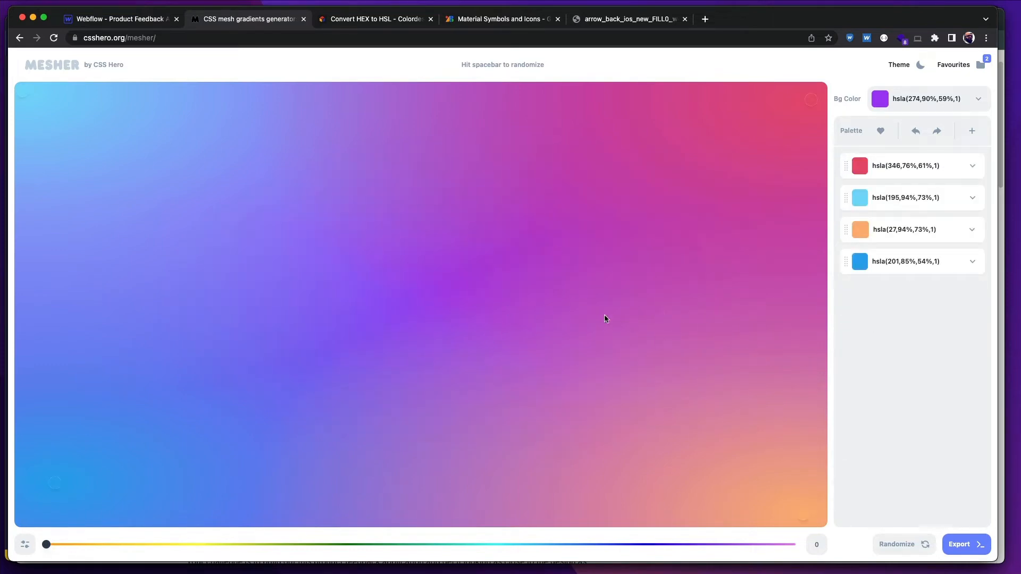
- Check the four-color Mesher gradient against the card in Figma, looking at the purple area in the middle
key(super+Tab)
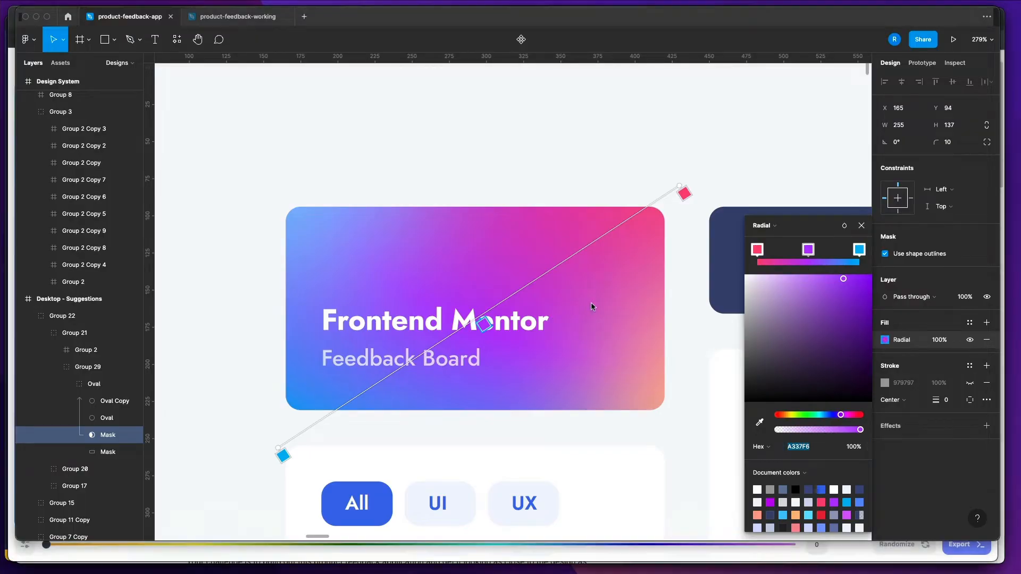
key(super+Tab)
key(super+Tab)
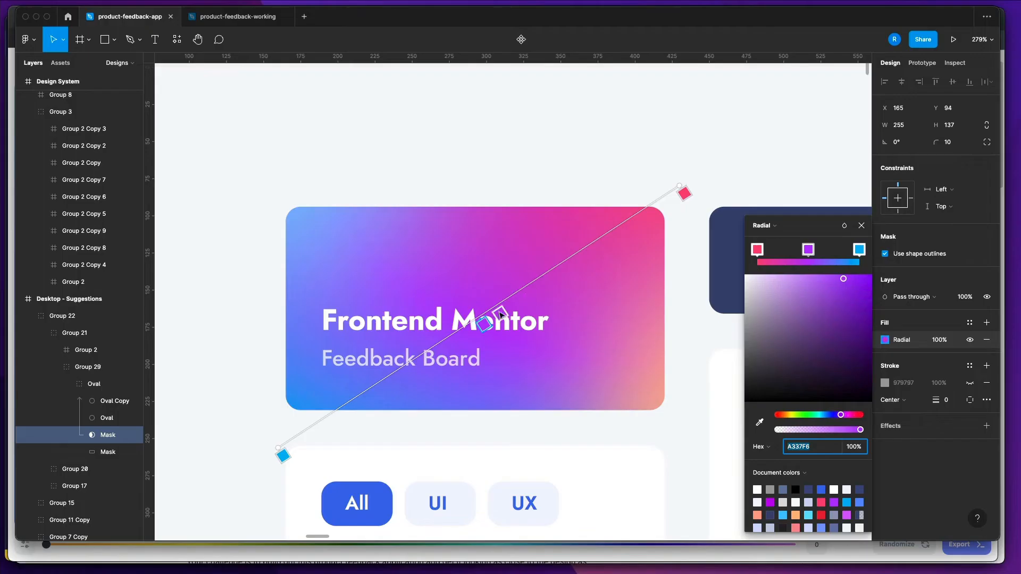
- Switch to Mesher and open the CSS export of the four-color gradient
key(super+Tab)
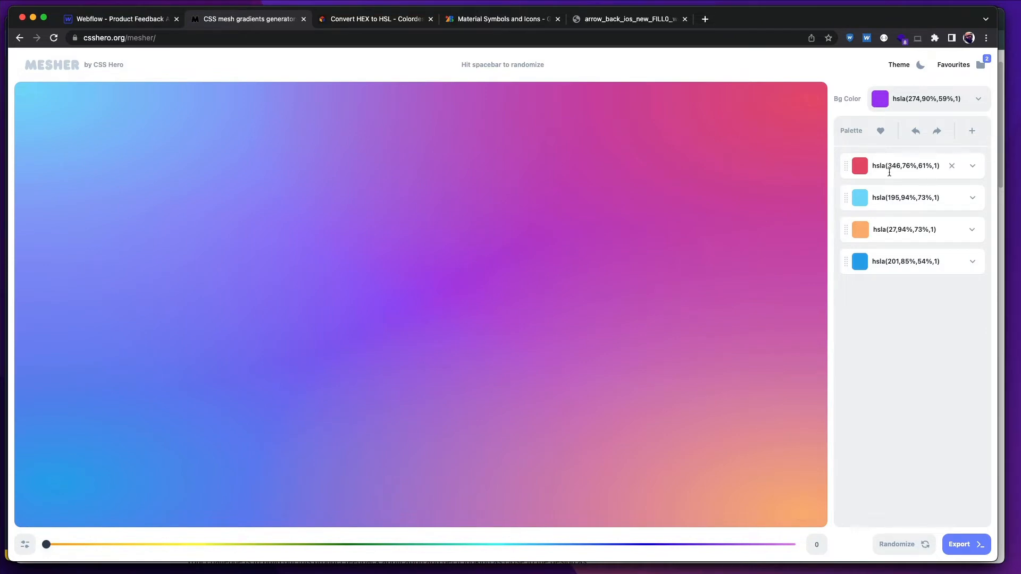
click(968, 543)
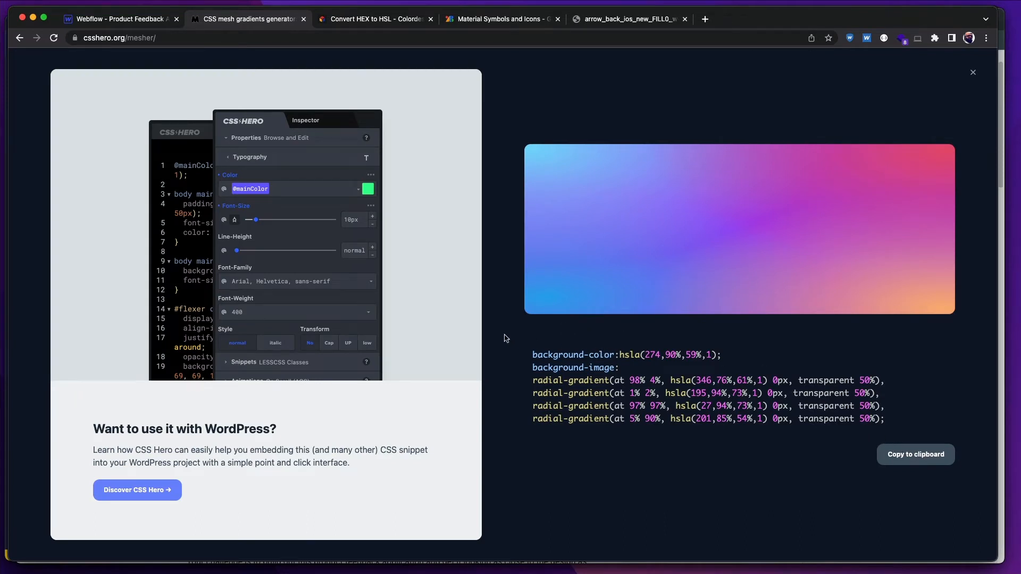
- Switch to VS Code and create a file named style.css in the product-feedback-app folder
key(super+Tab)
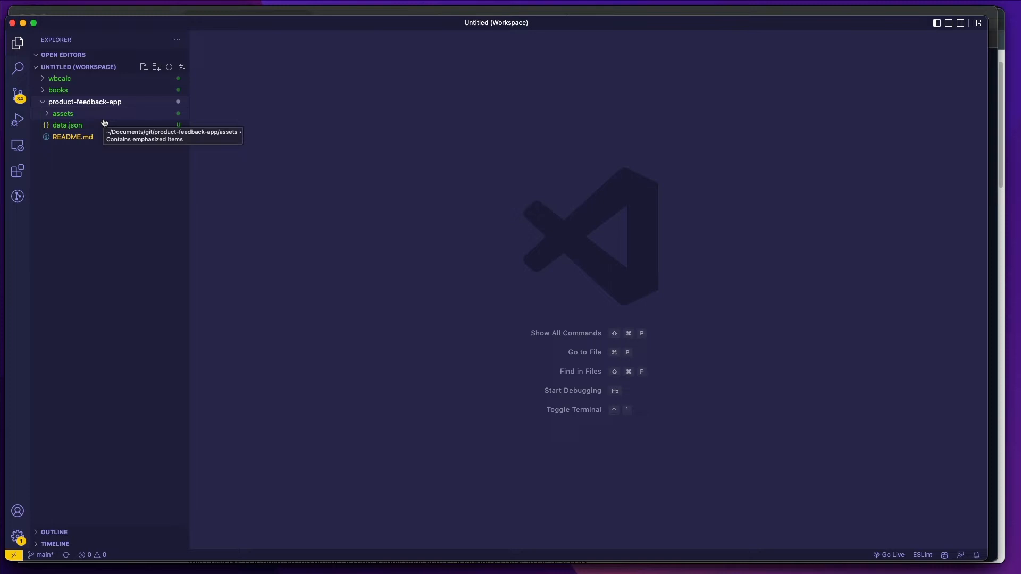
click(144, 68)
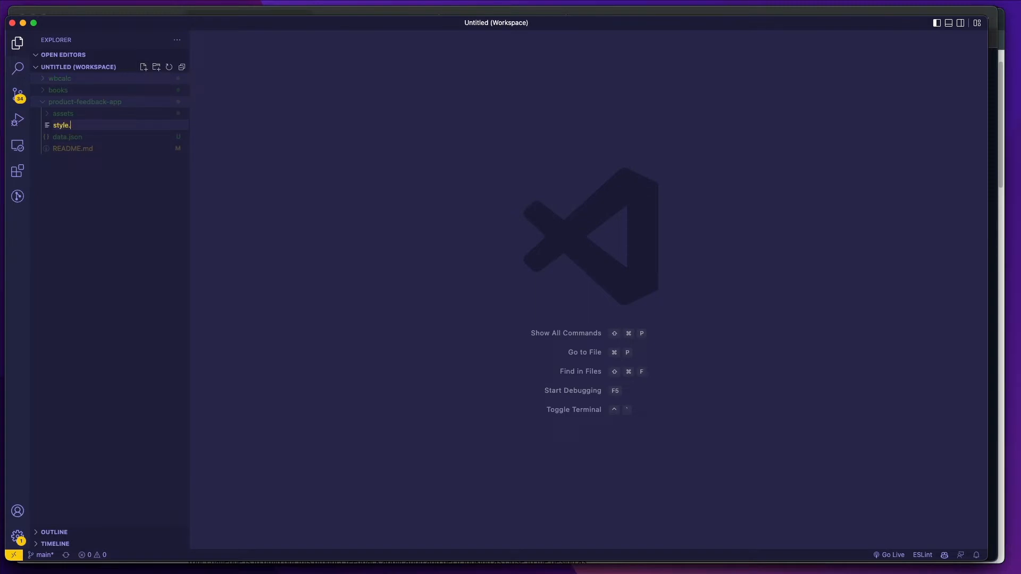
text(style.css)
key(Return)
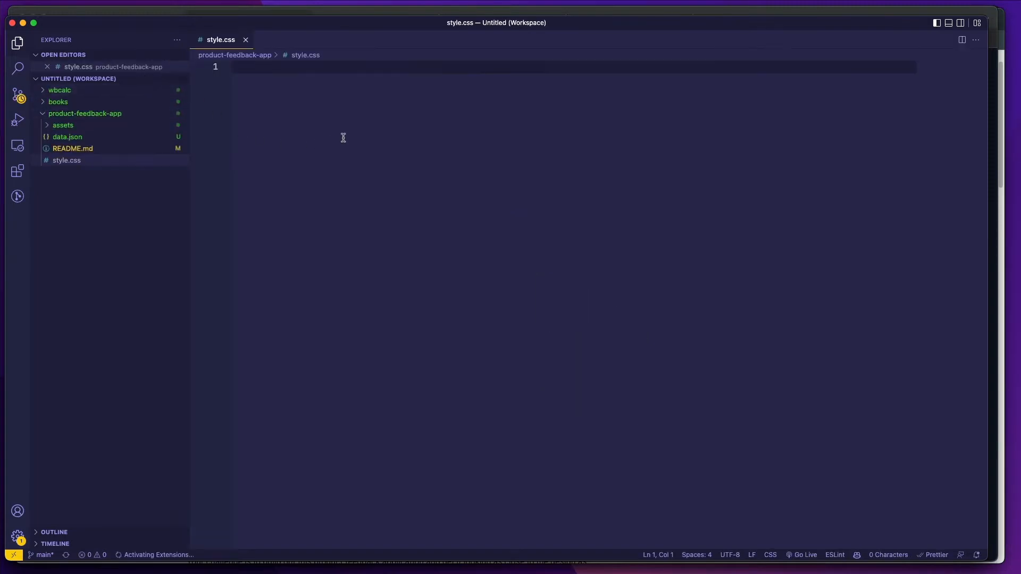
- Switch to Webflow, select the color swatches' --flex container in the Color section and collapse its element tree
key(super+Tab)
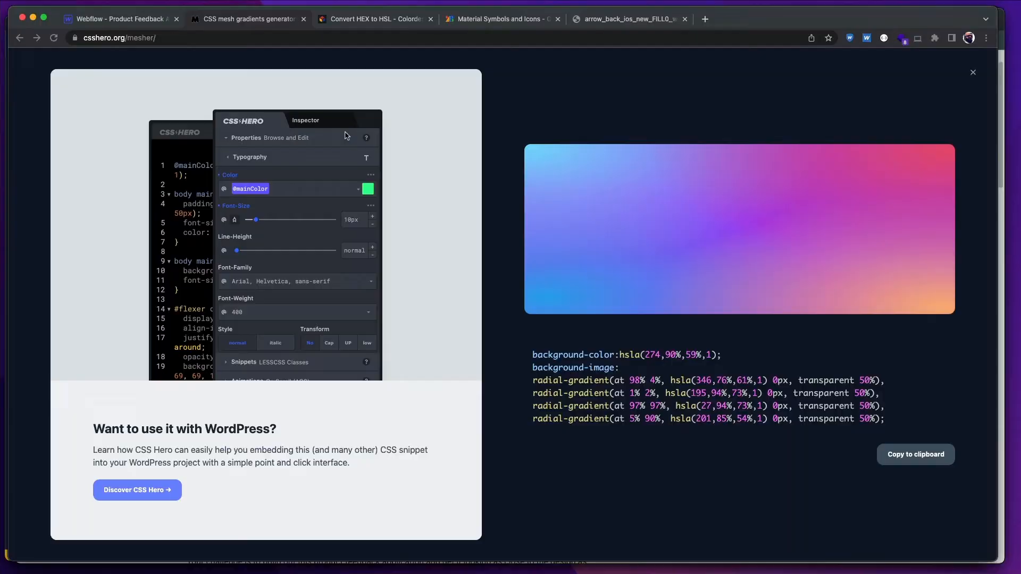
click(140, 25)
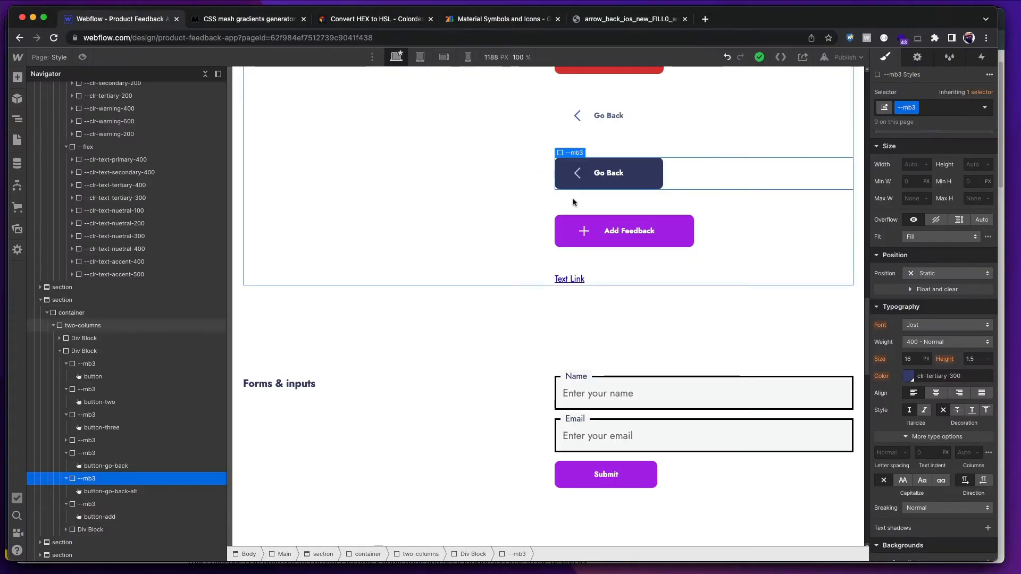
scroll(574, 200, up, 10)
scroll(586, 217, up, 8)
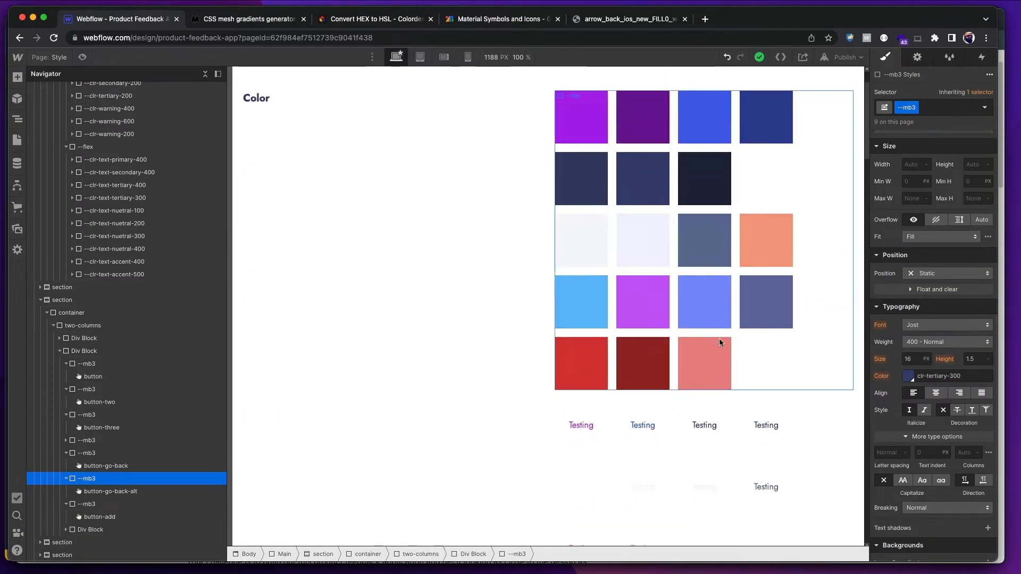
click(748, 375)
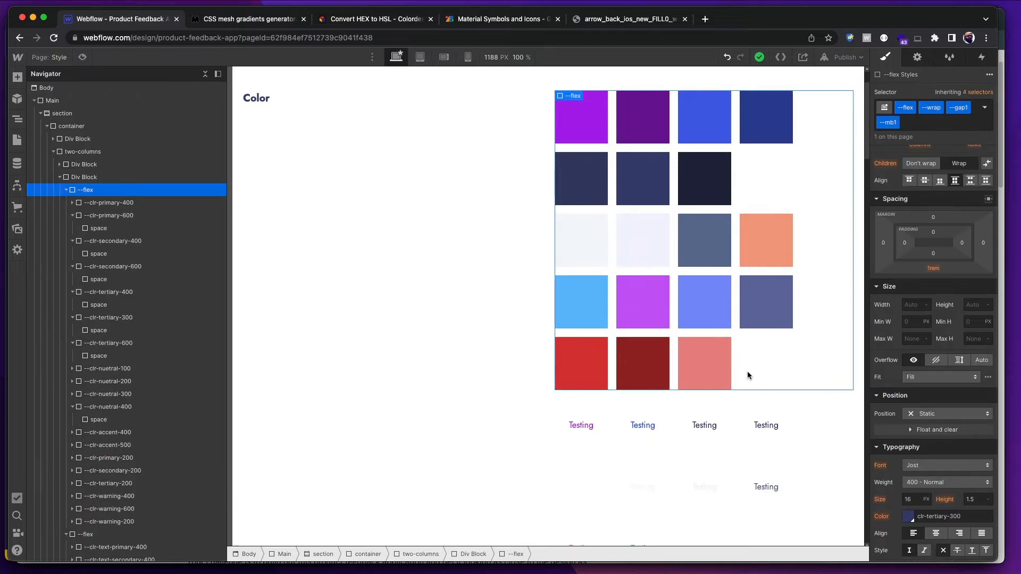
click(67, 191)
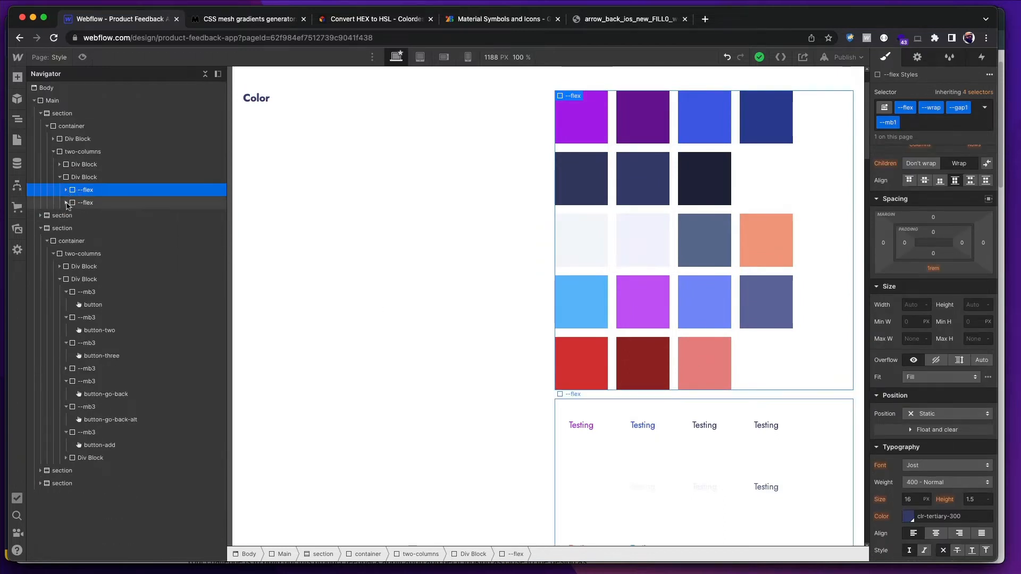
- Add a Div Block to the Color section's second column and place it between the two --flex containers
click(86, 177)
key(super+e)
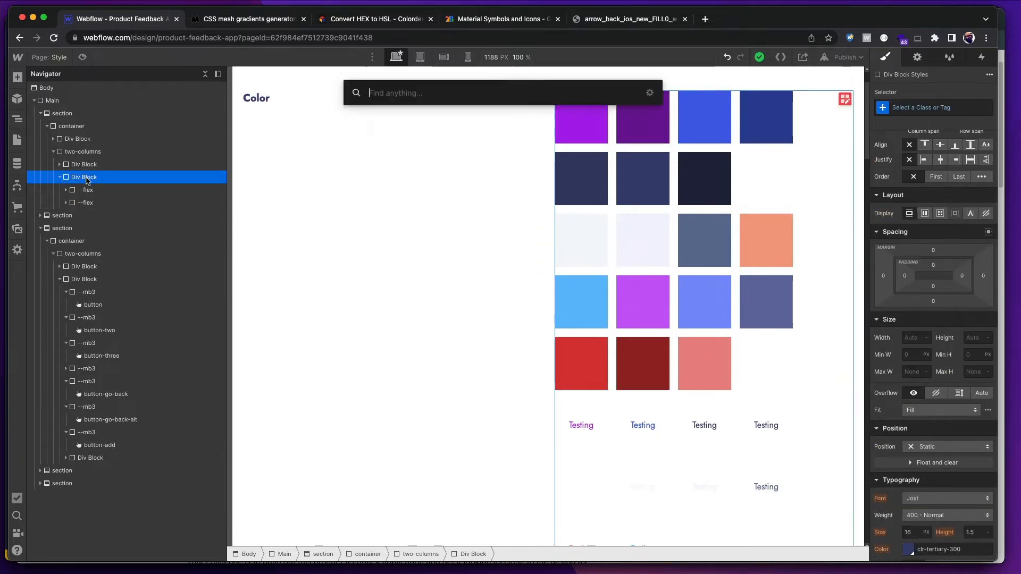
text(div)
key(Return)
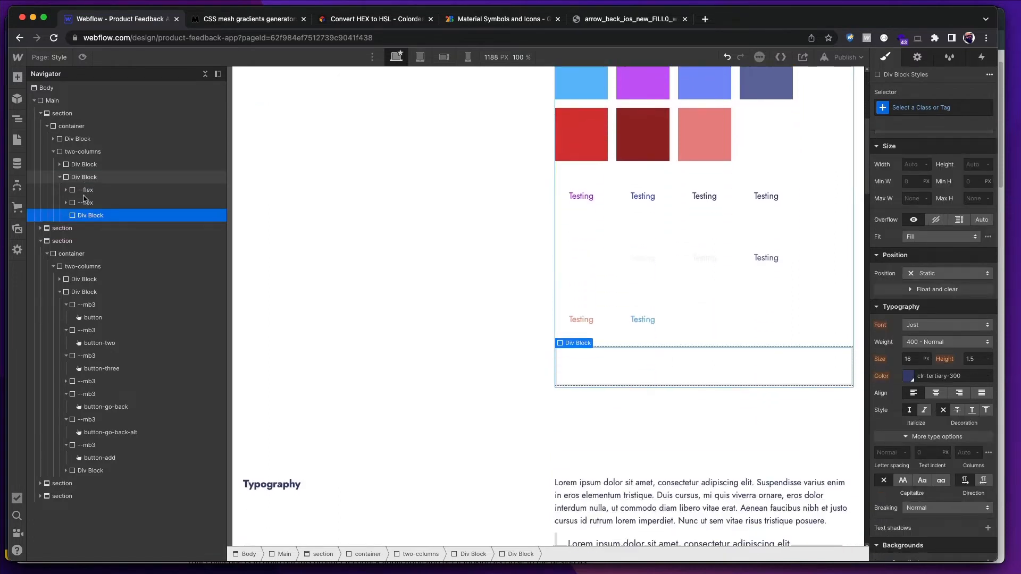
drag(87, 202, 86, 200)
click(86, 190)
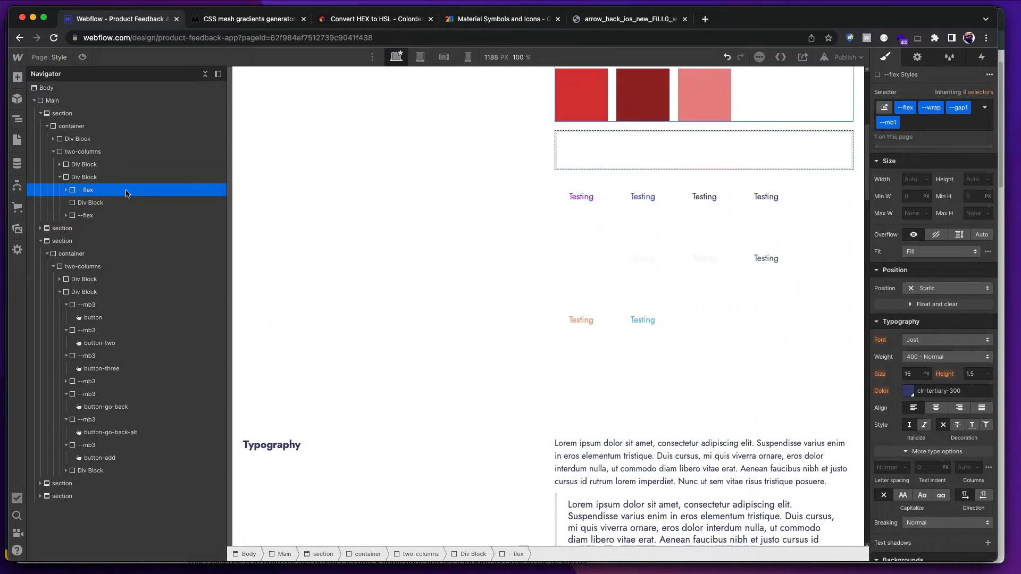
- Try to insert another Div Block from the empty block below the color swatches
scroll(752, 237, up, 5)
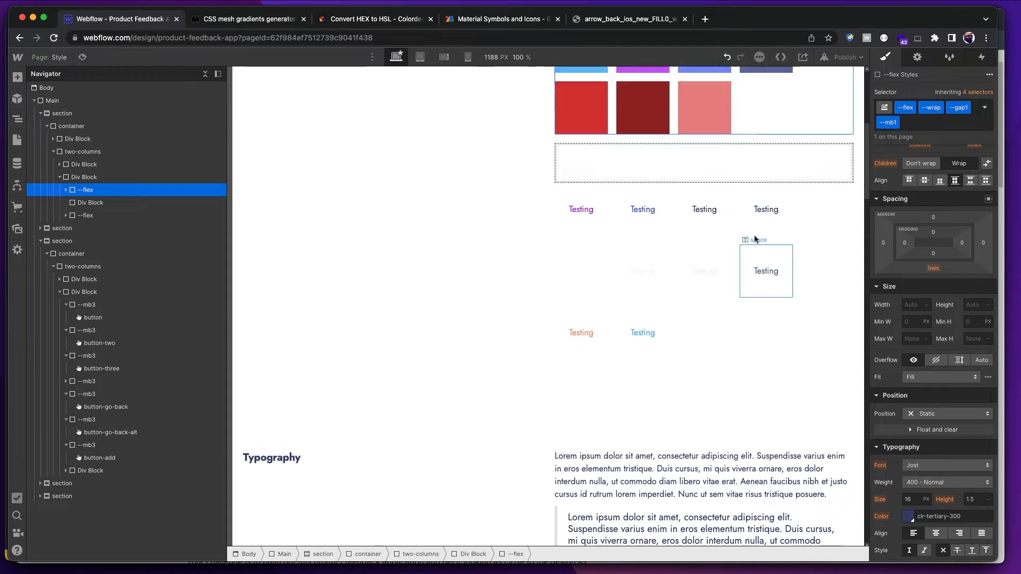
click(715, 344)
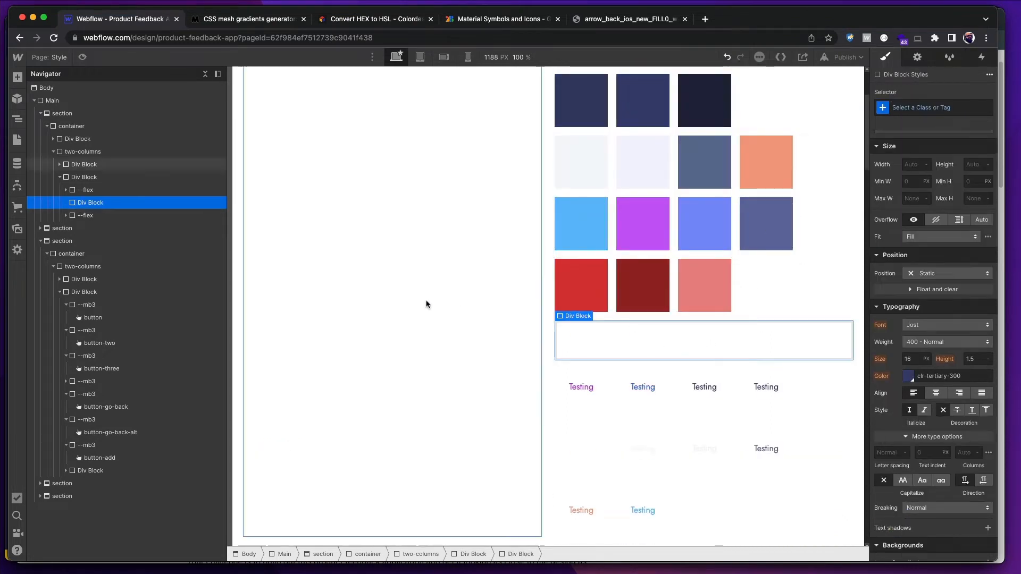
key(super+e)
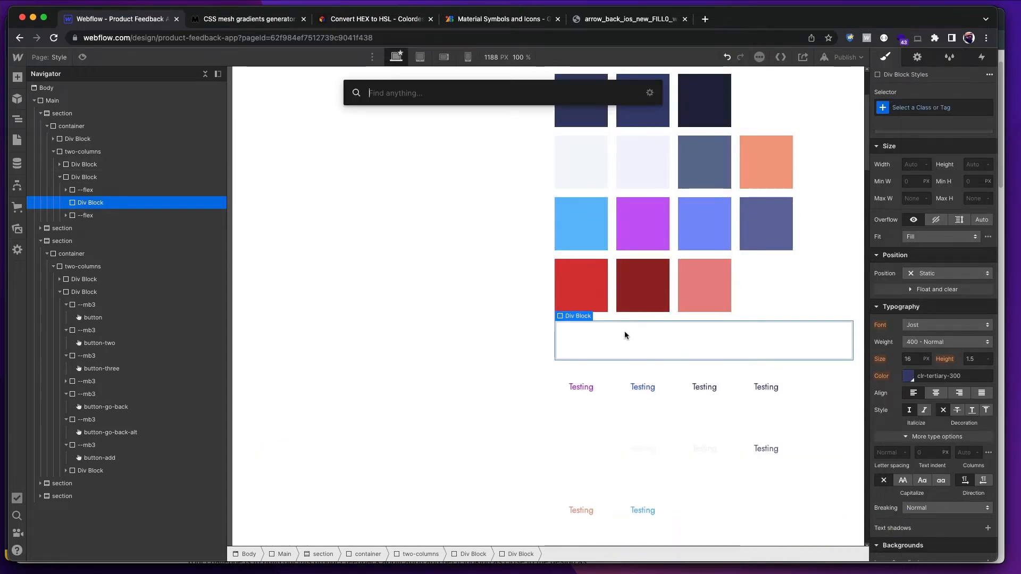
text(divc)
key(BackSpace)
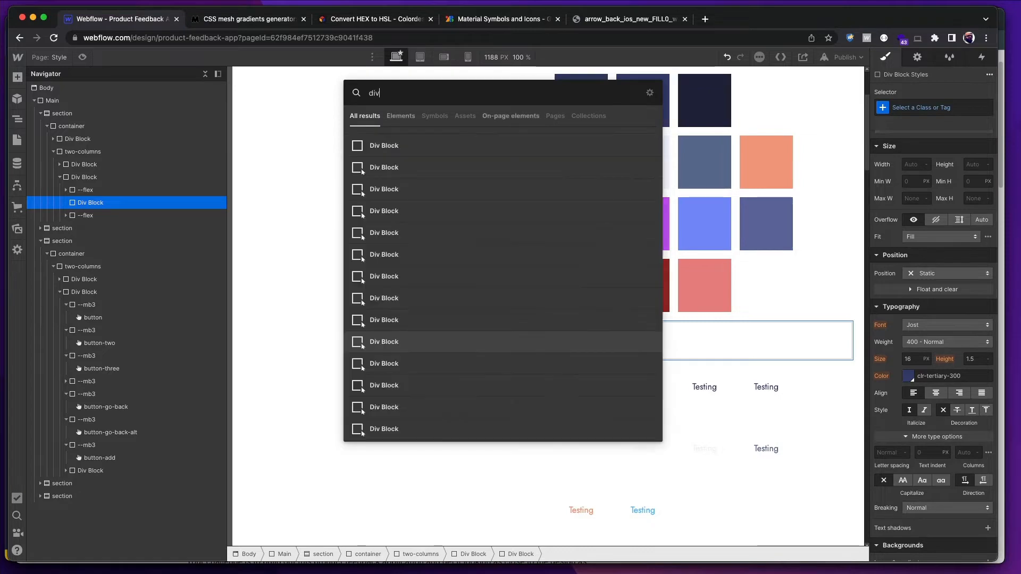
key(Return)
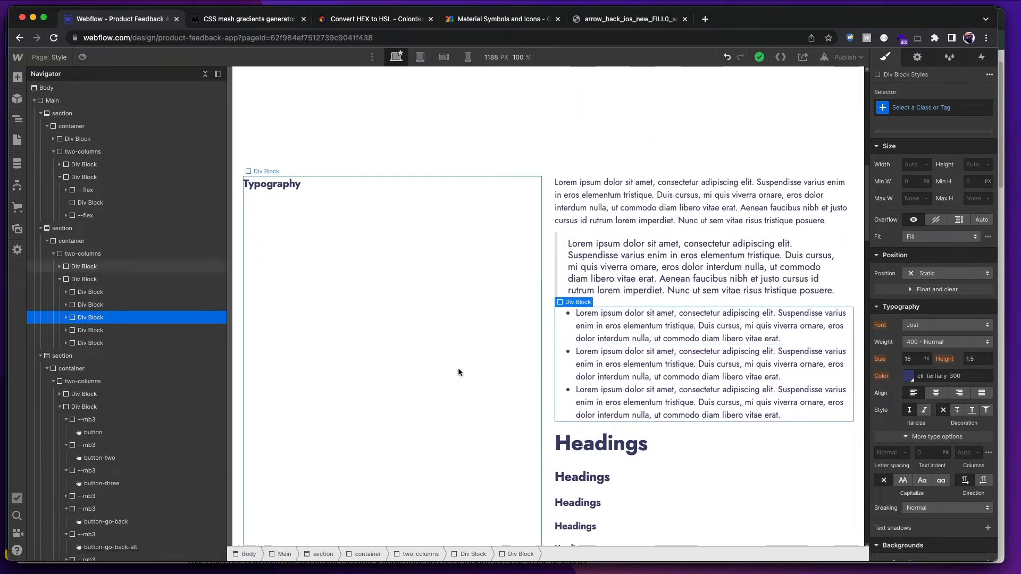
- Add a Div Block next to the empty block below the color swatches and nest it inside that block
scroll(647, 292, up, 8)
click(632, 360)
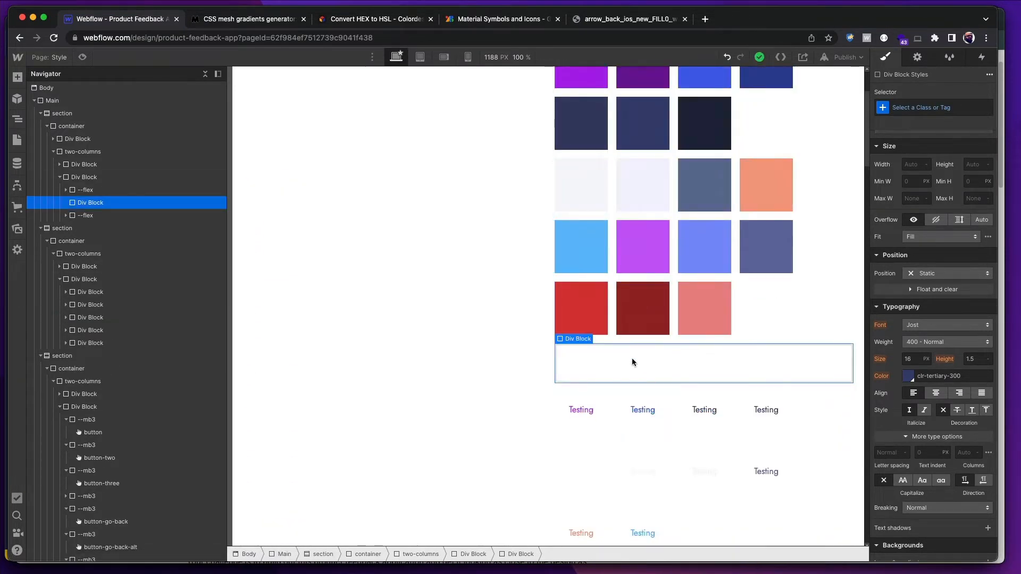
key(super+e)
text(div)
key(Return)
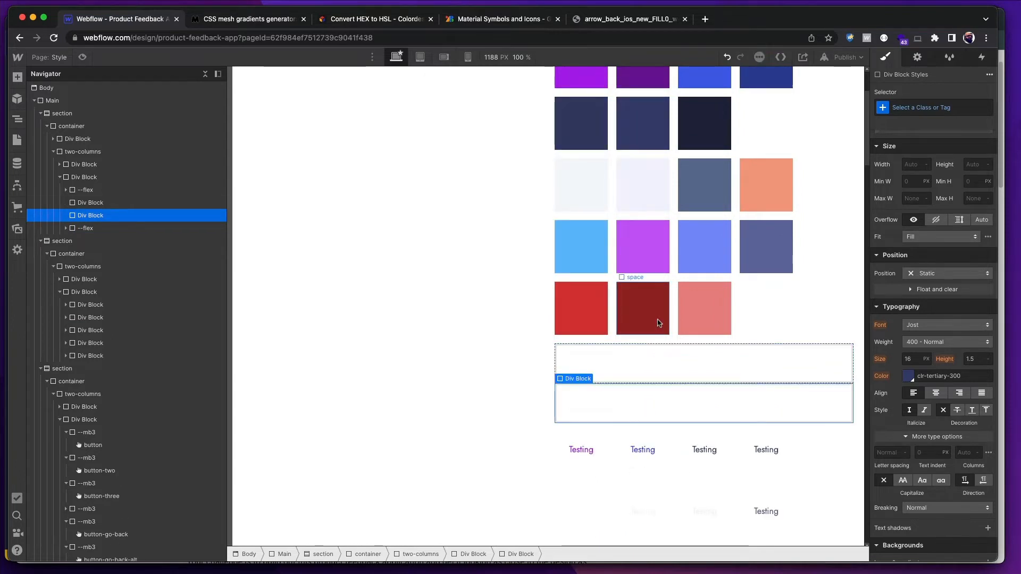
drag(93, 214, 97, 206)
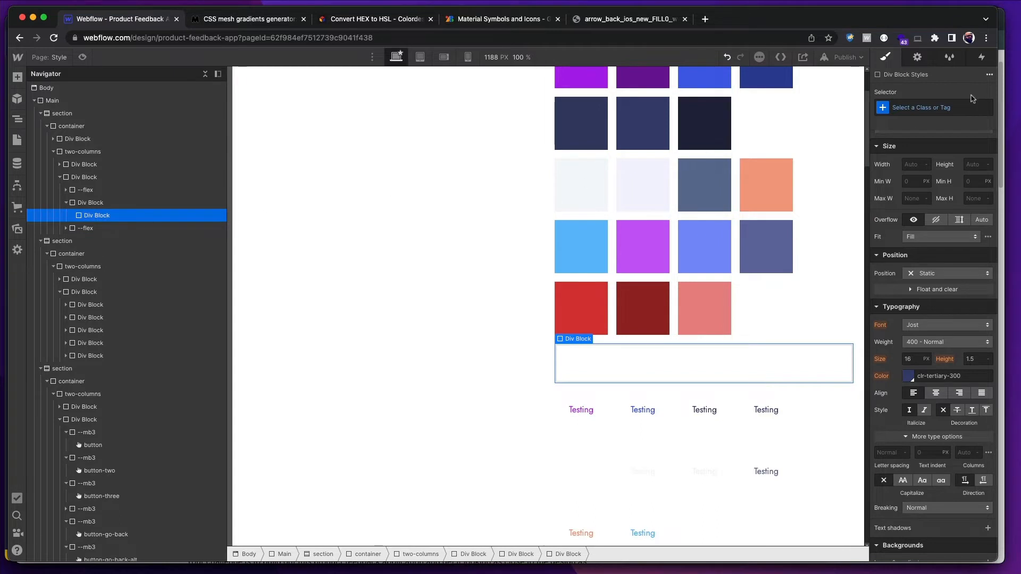
- Give the nested Div Block a new class named gradient-spacer
click(928, 107)
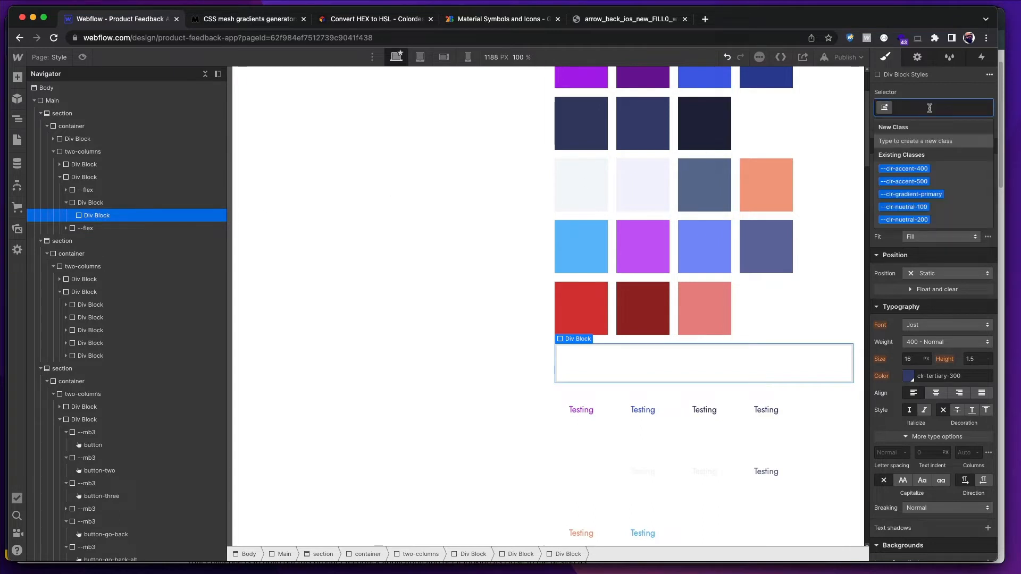
text(gradien)
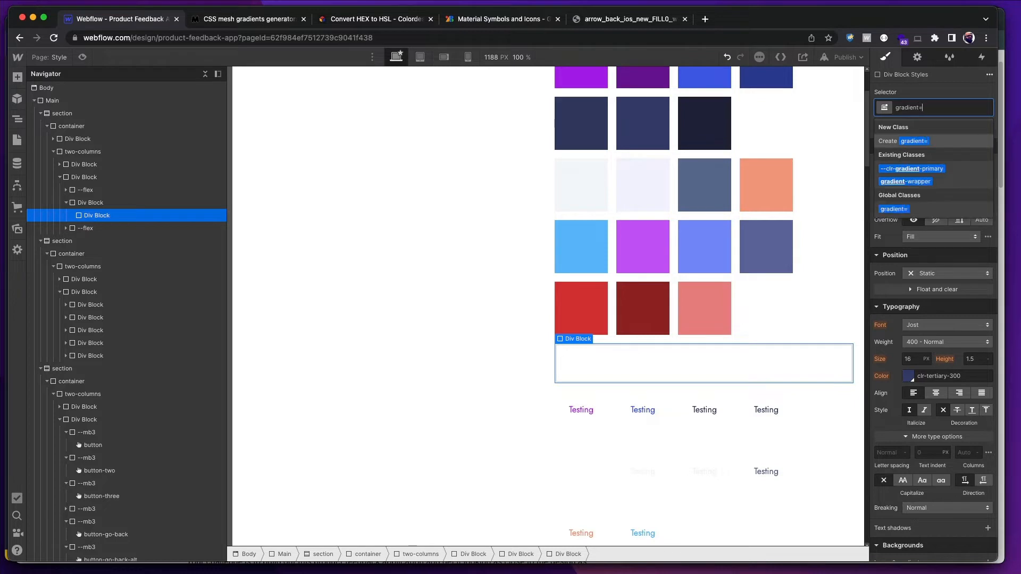
text(t-spacer)
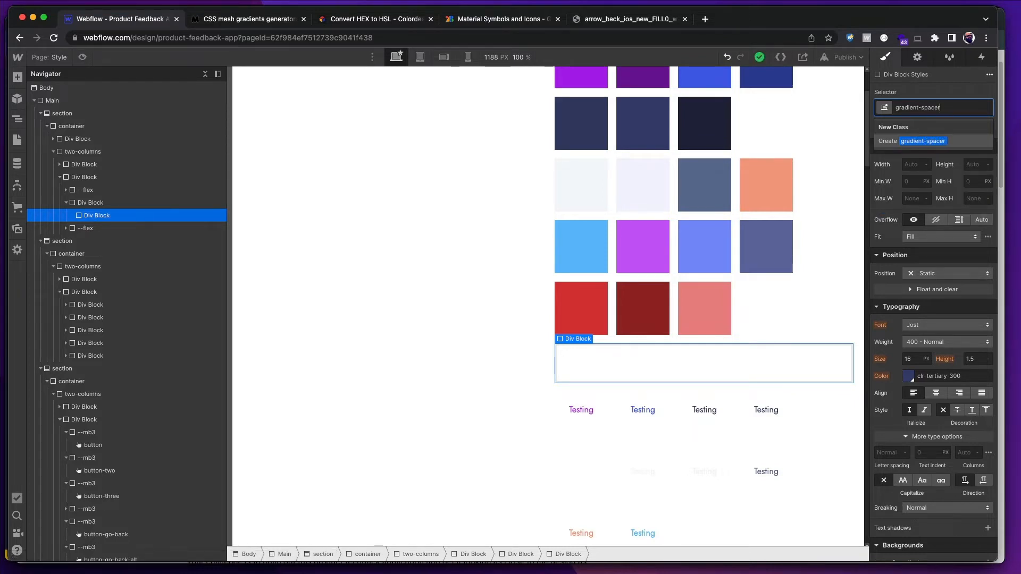
key(Return)
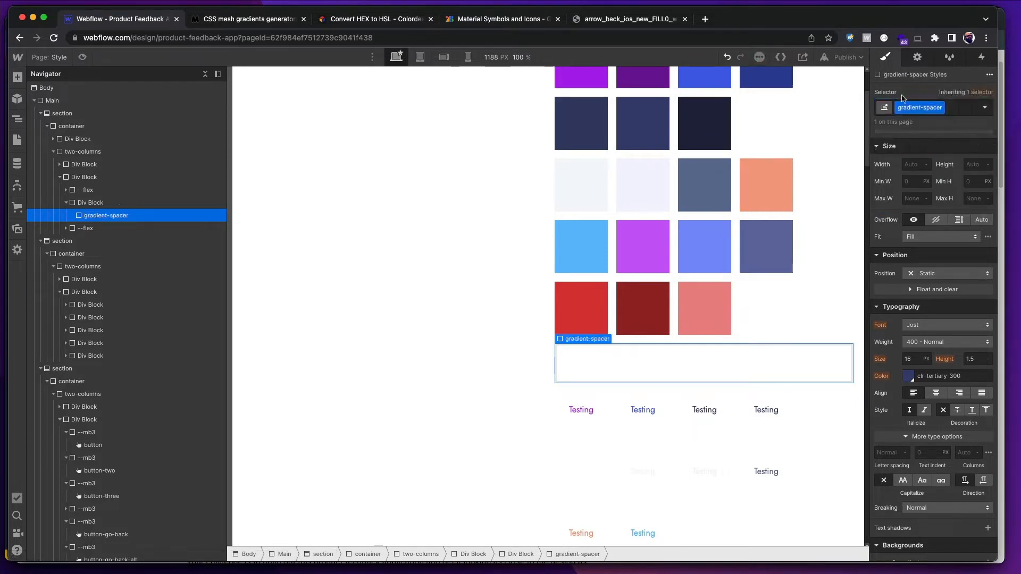
- Set the gradient-spacer's width to 255 px and its height to 180 px
click(910, 165)
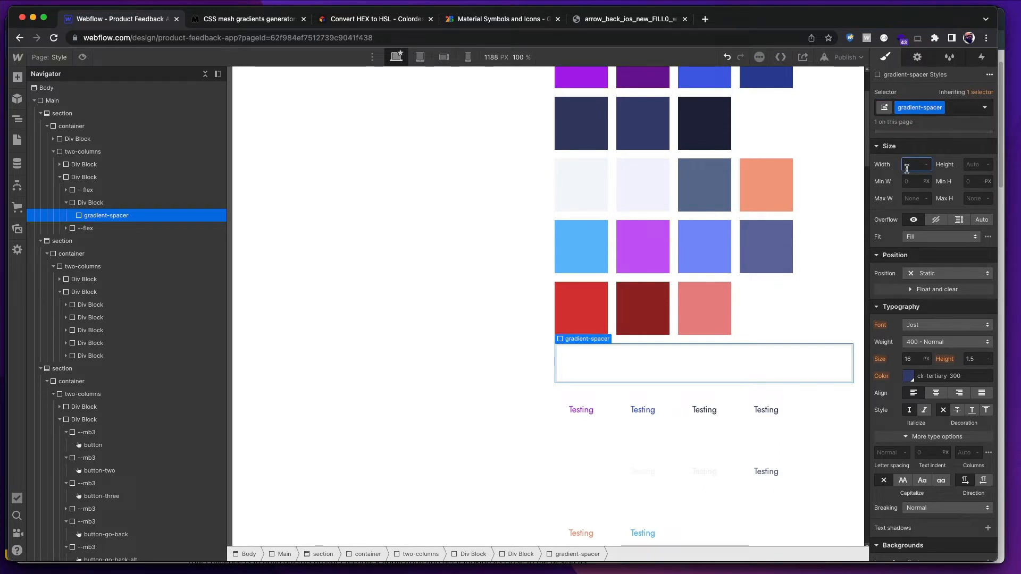
text(255)
key(Return)
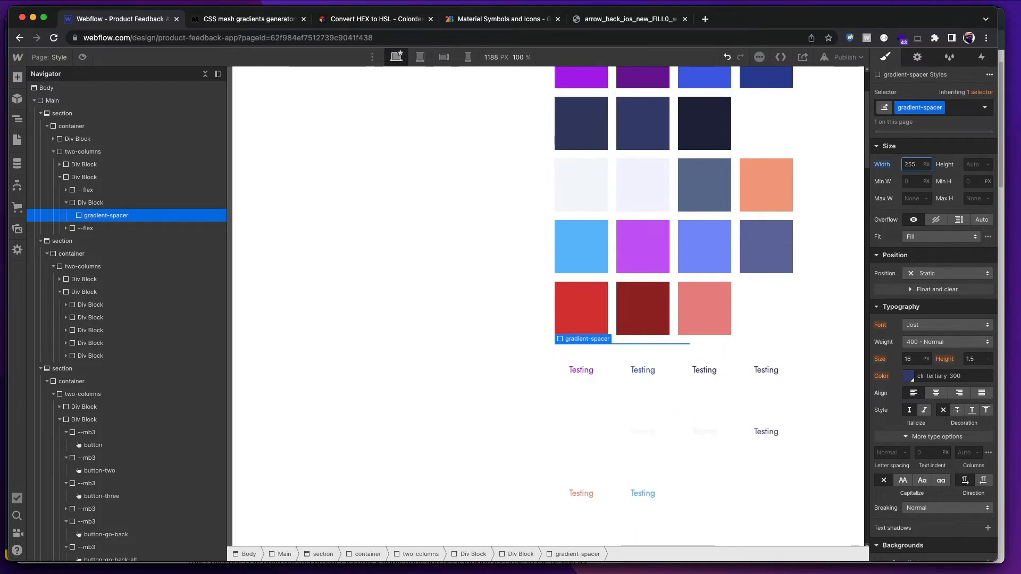
key(Tab)
key(Tab)
text(180)
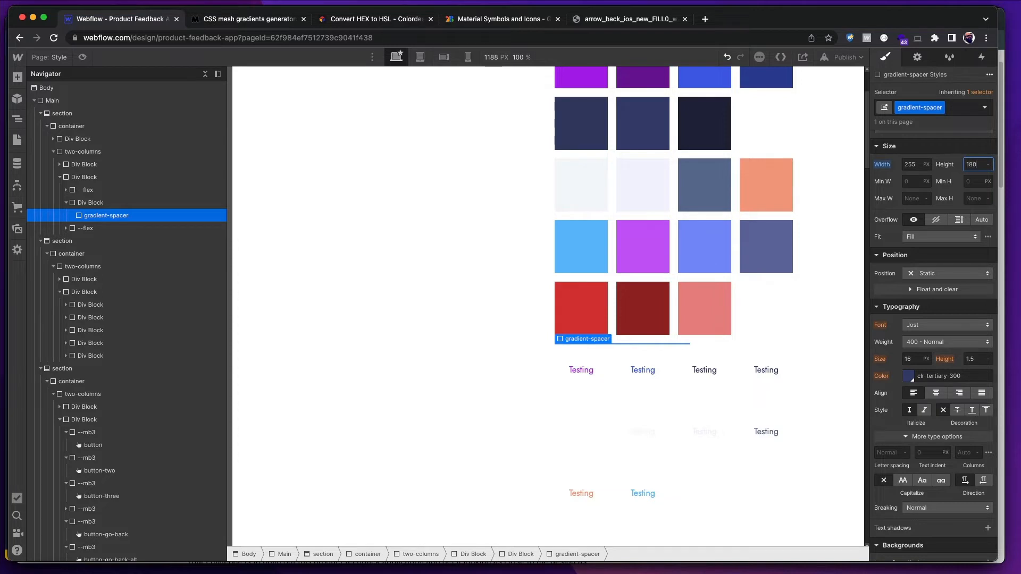
key(Tab)
key(Tab)
- Reduce the gradient-spacer's height to 150 px
key(shift+Tab)
key(shift+Tab)
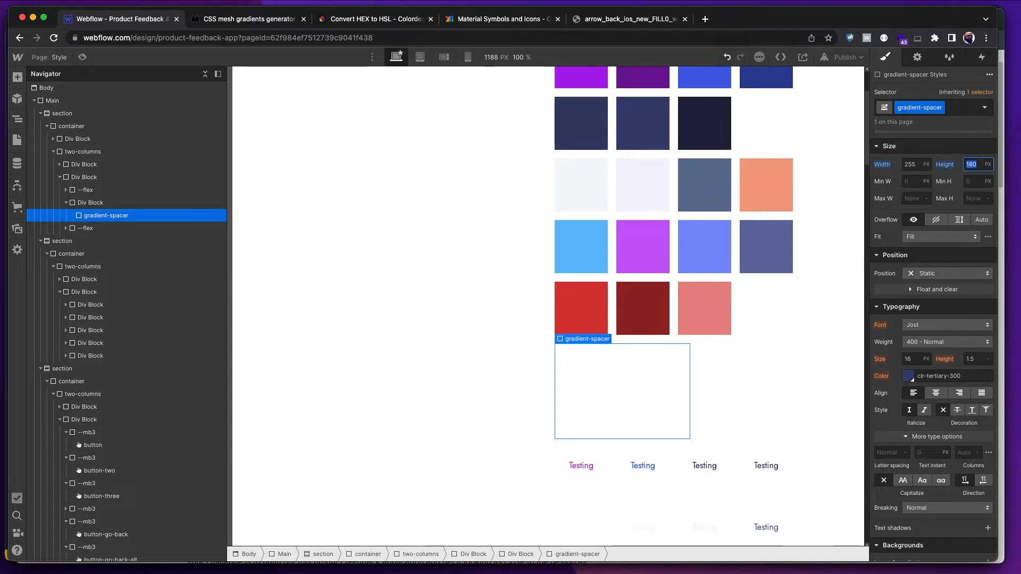
key(shift+Down)
key(shift+Down)
key(shift+Down)
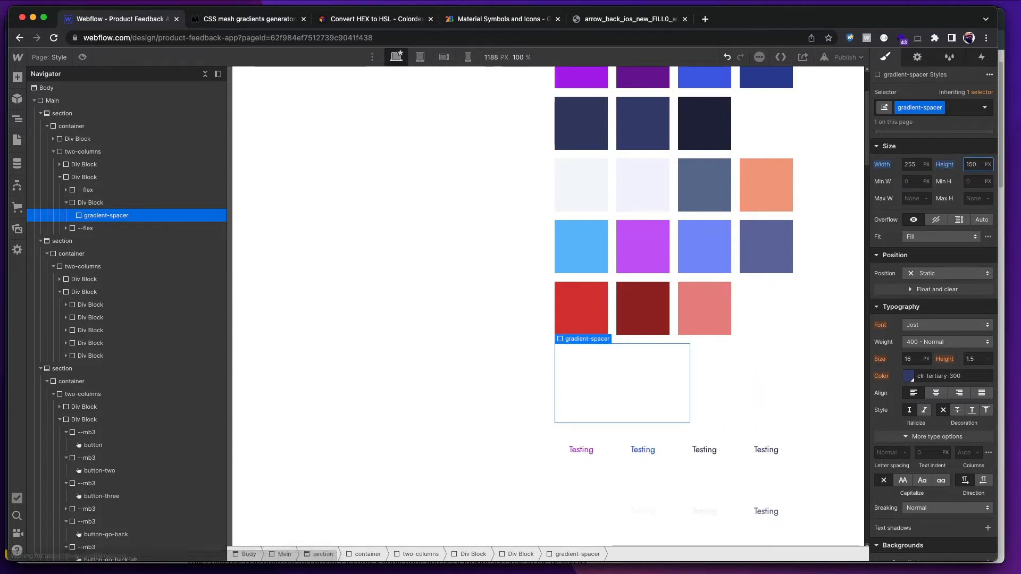
- Add a Div Block inside the block holding gradient-spacer and nest gradient-spacer within the new one
click(625, 378)
click(89, 207)
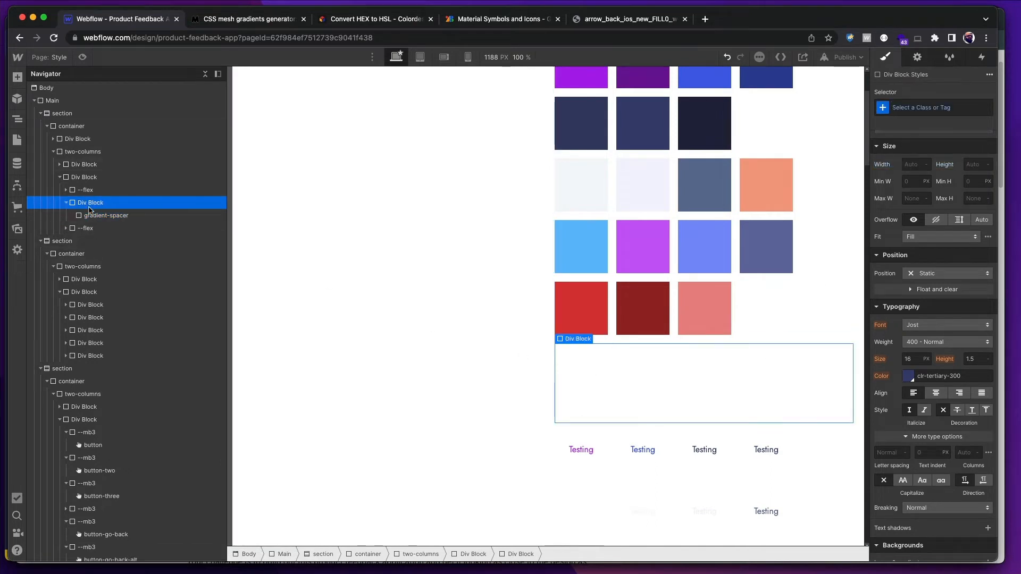
key(super+e)
text(div)
key(Return)
mouse_move(89, 213)
mouse_down()
mouse_move(106, 234)
mouse_move(104, 217)
mouse_up()
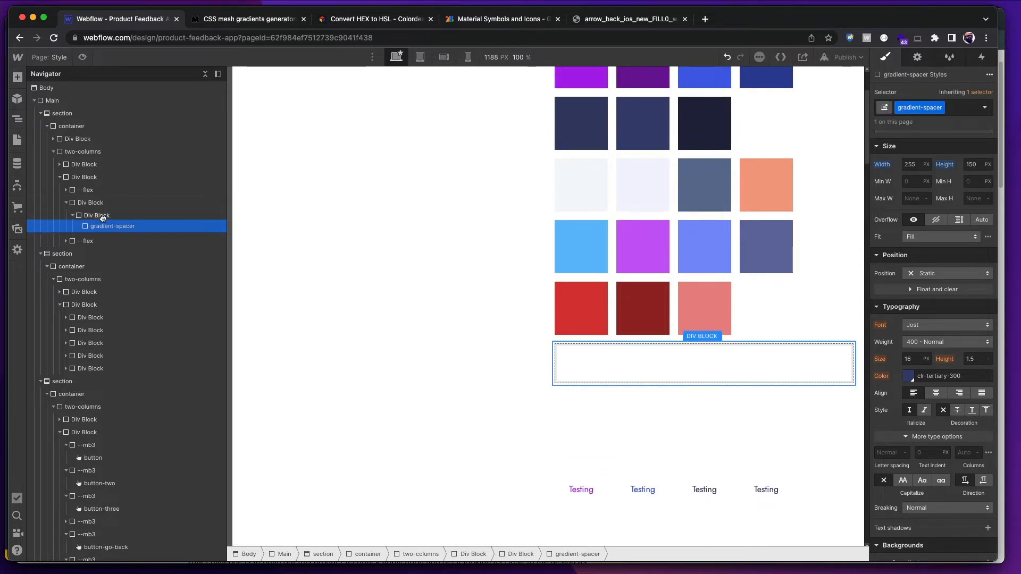
- Assign the existing class --clr-gradient-primary to the Div Block that wraps gradient-spacer
click(107, 215)
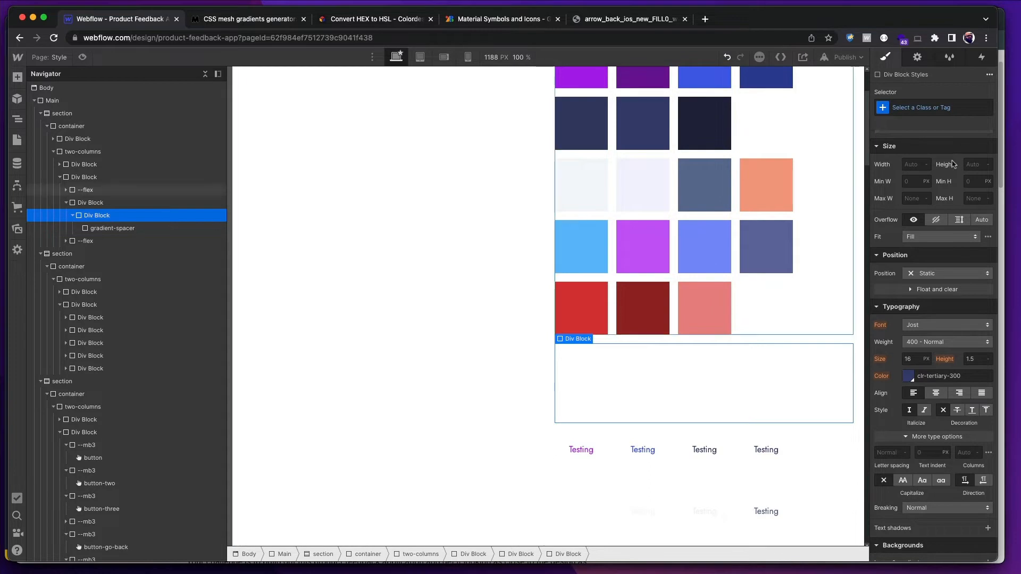
click(910, 108)
text(--clr)
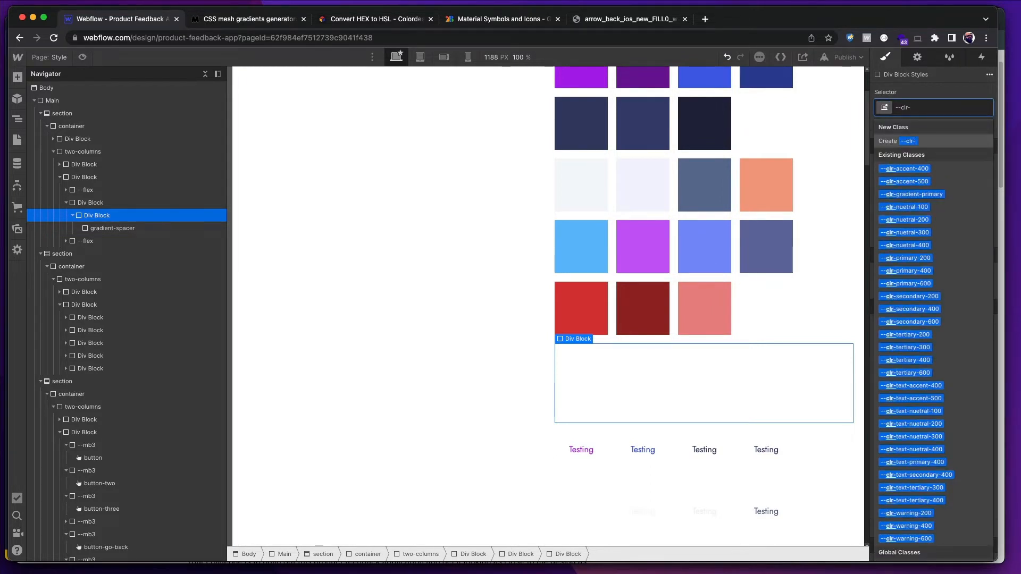
text(-gradi)
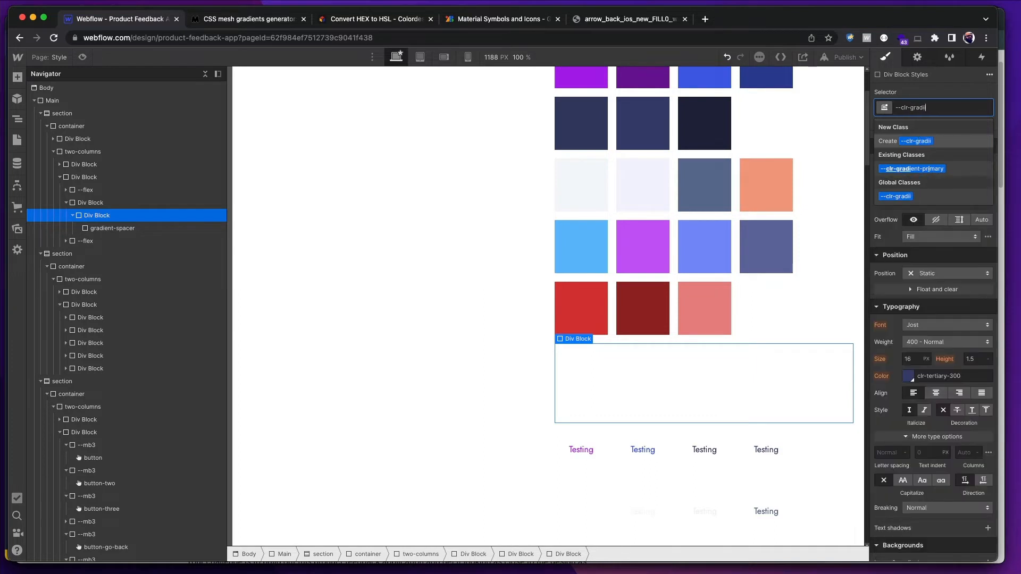
text(ent-)
key(Down)
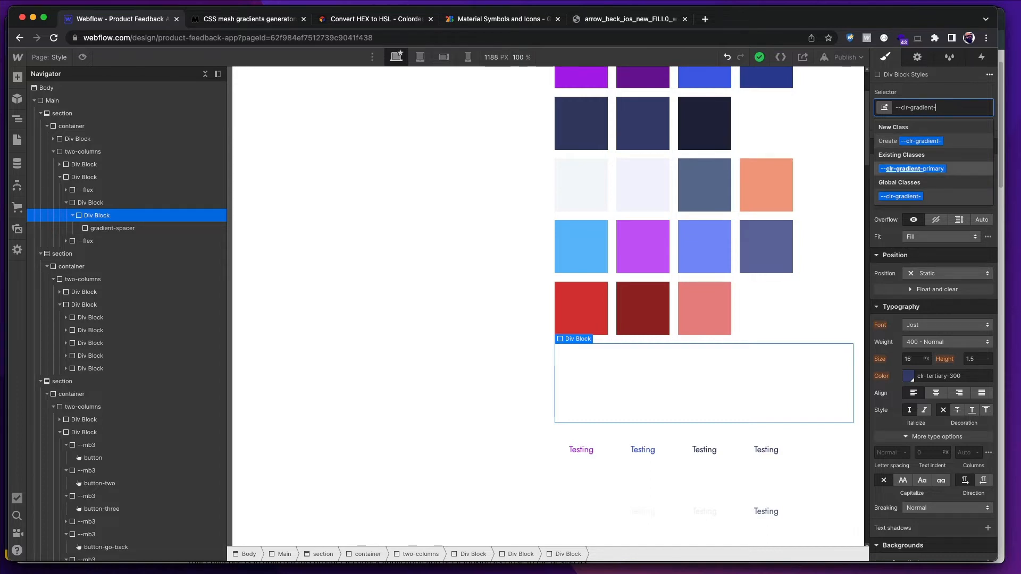
key(Return)
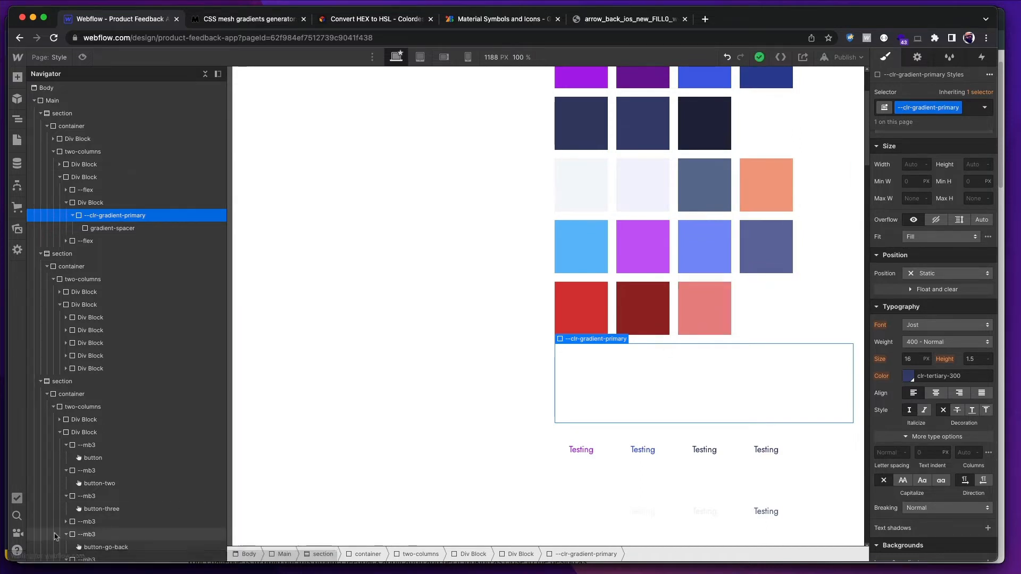
- Open the CSS preview of the --clr-gradient-primary class to check its selector name
click(17, 550)
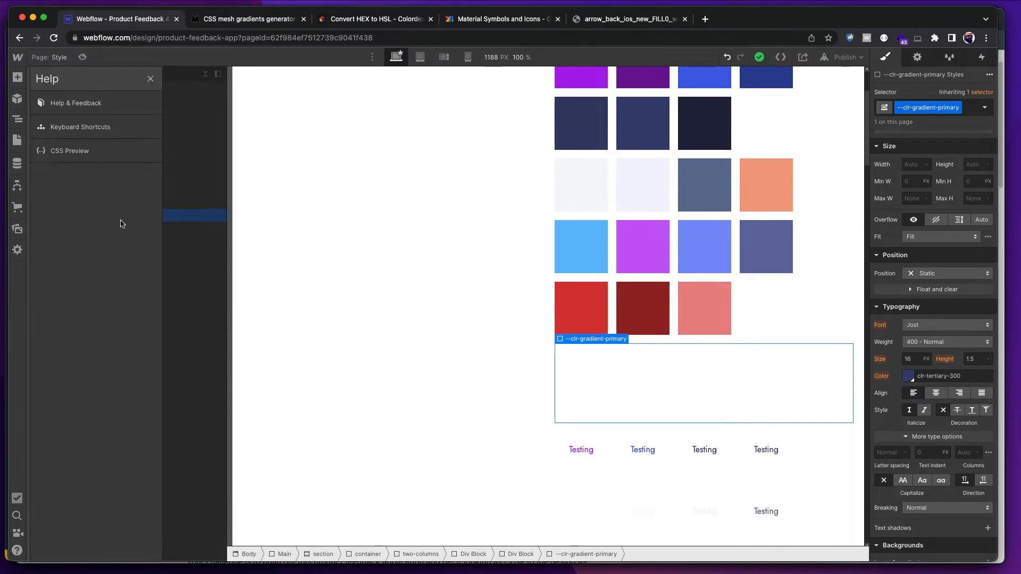
click(92, 152)
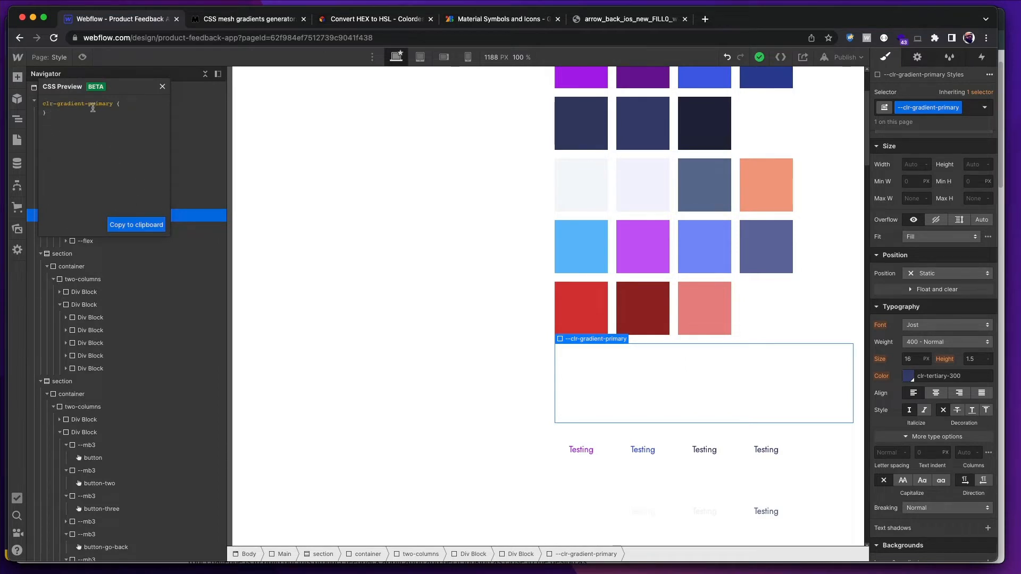
drag(109, 105, 53, 105)
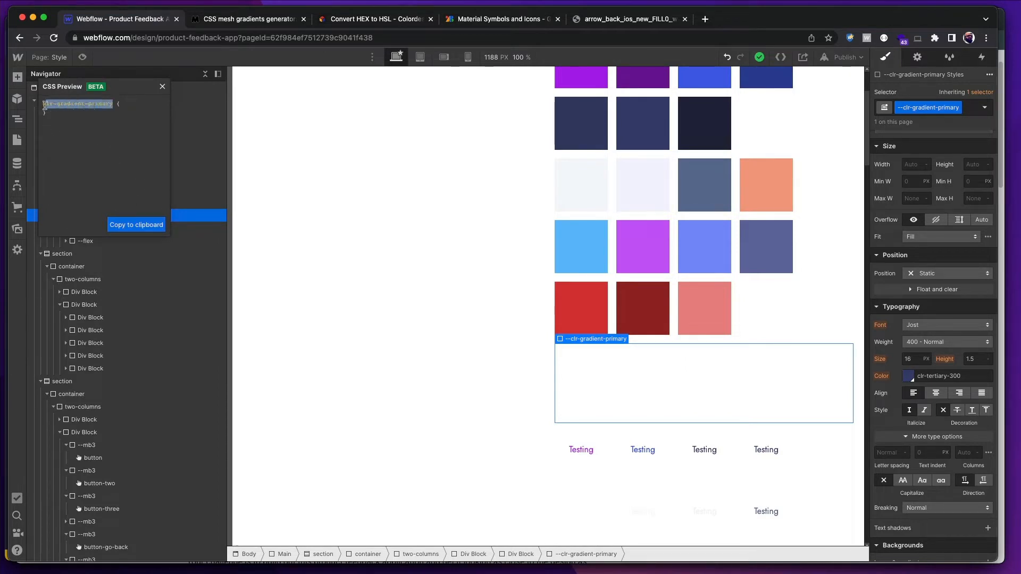
key(super+Tab)
click(341, 270)
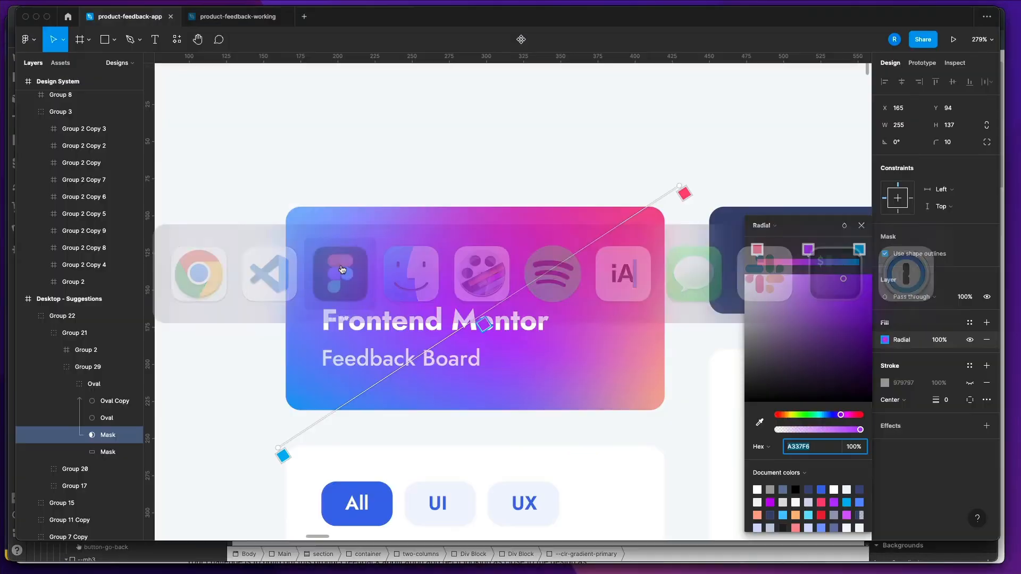
key(super+Tab)
click(342, 269)
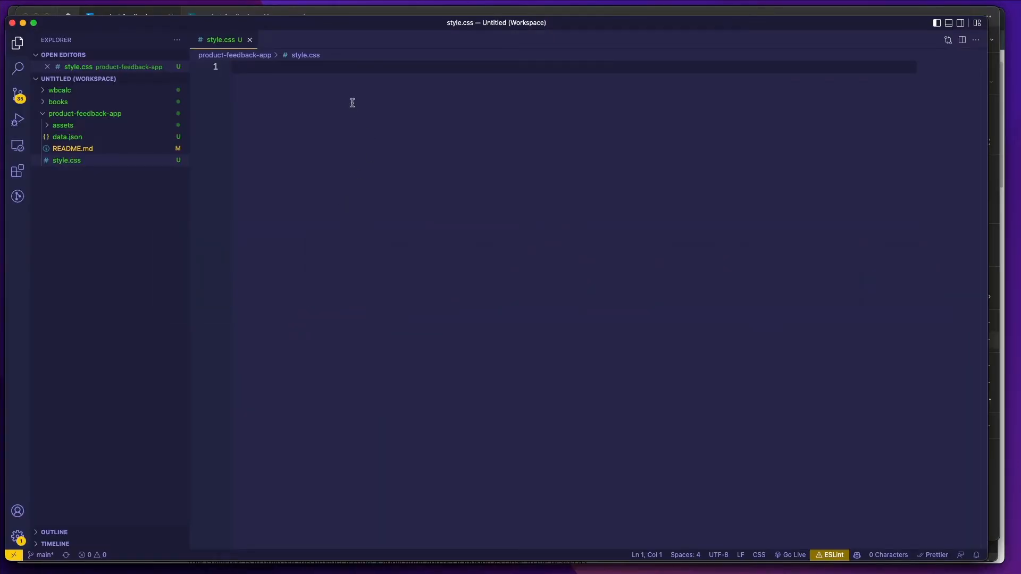
key(super+Tab)
key(super+Tab)
key(super+Tab)
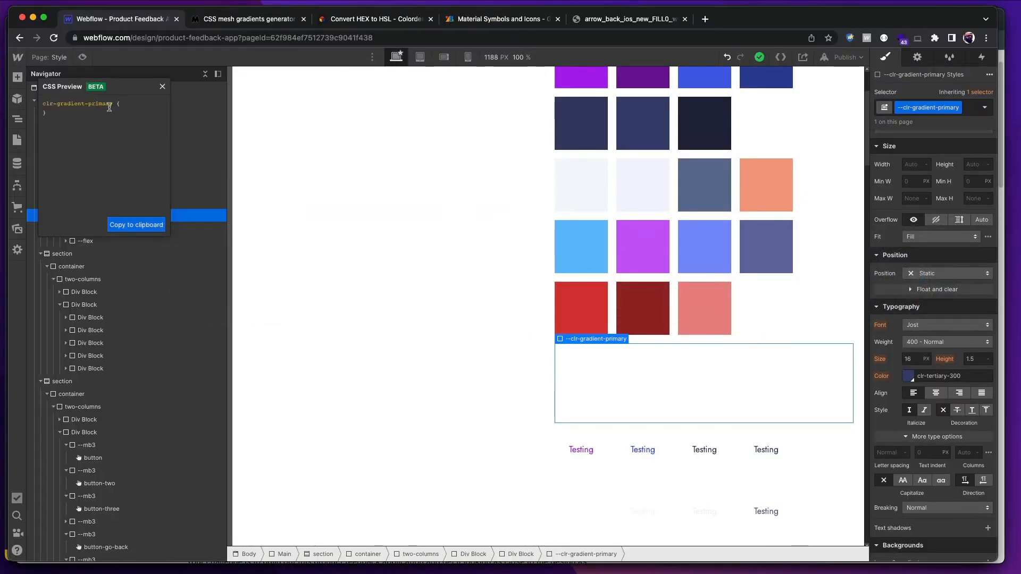
- Copy the selector name clr-gradient-primary from the CSS preview
drag(113, 105, 42, 110)
right_click(44, 106)
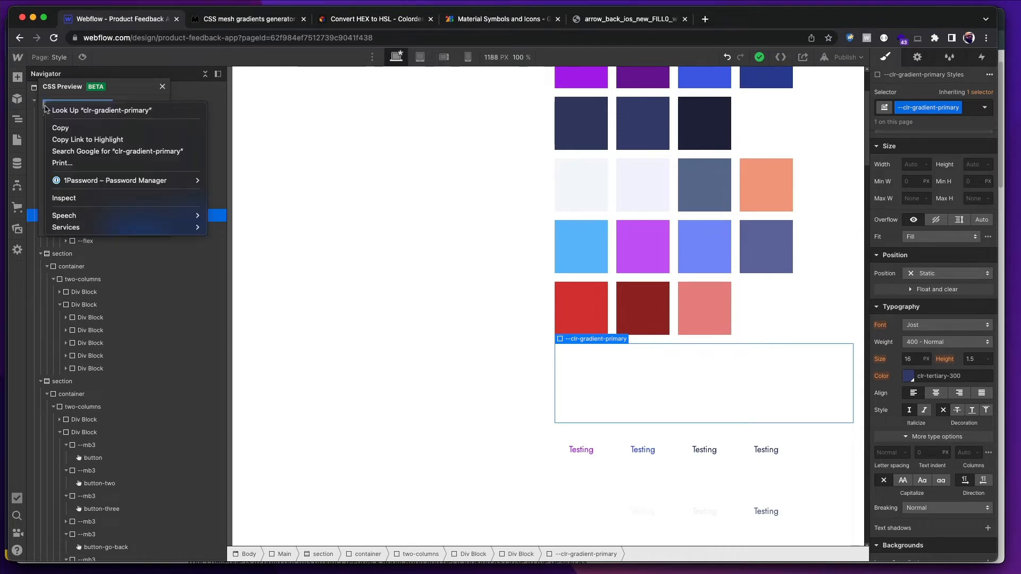
click(56, 128)
key(super+Tab)
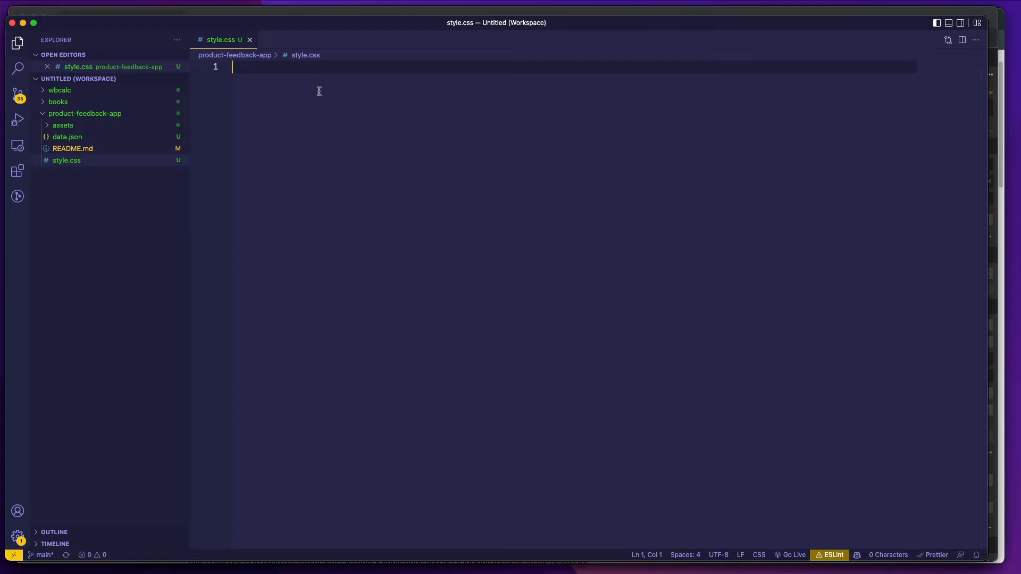
key(super+Tab)
click(118, 125)
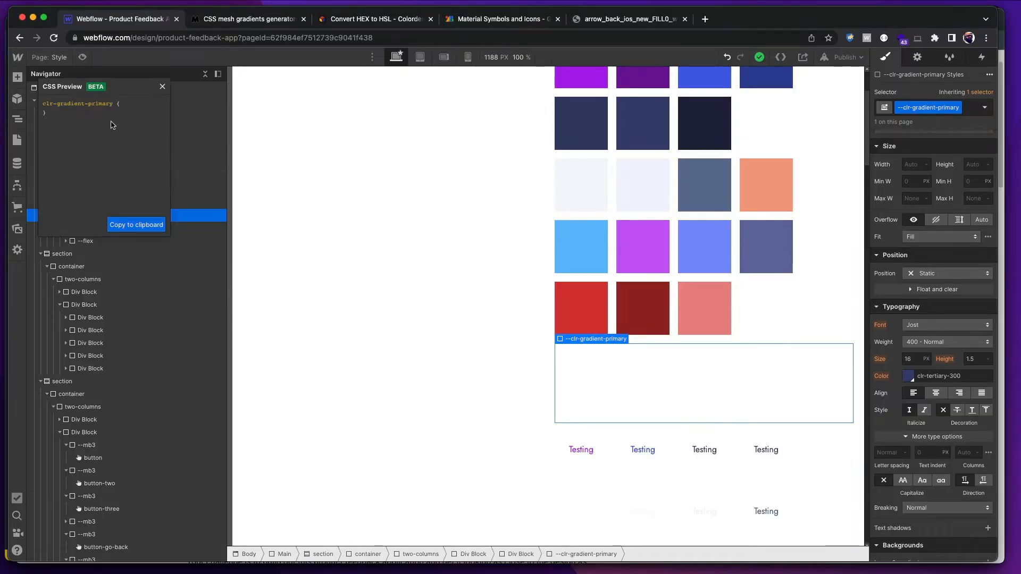
- Switch to VS Code and create an empty .clr-gradient-primary rule in style.css
key(super+Tab)
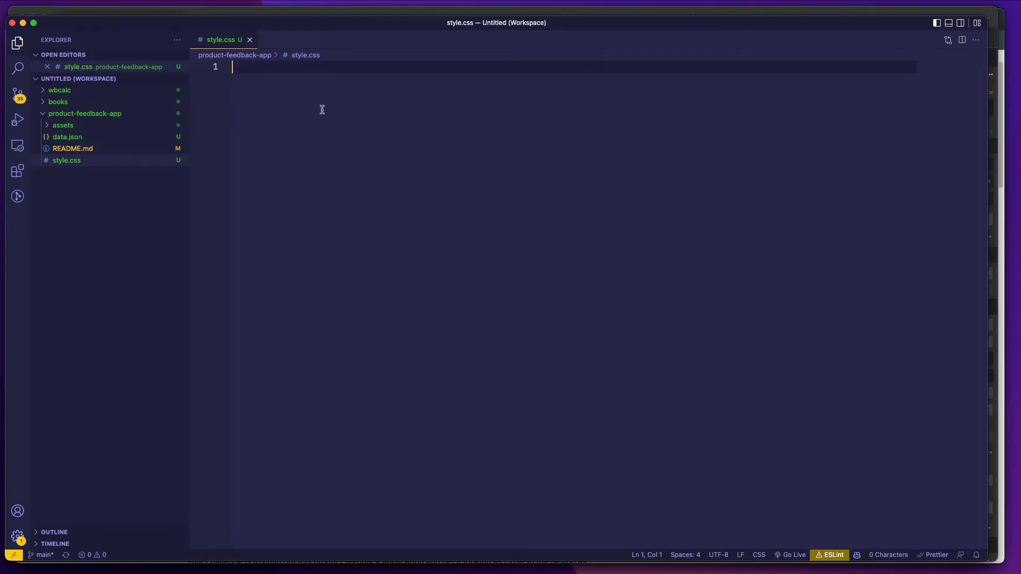
text(.clr-)
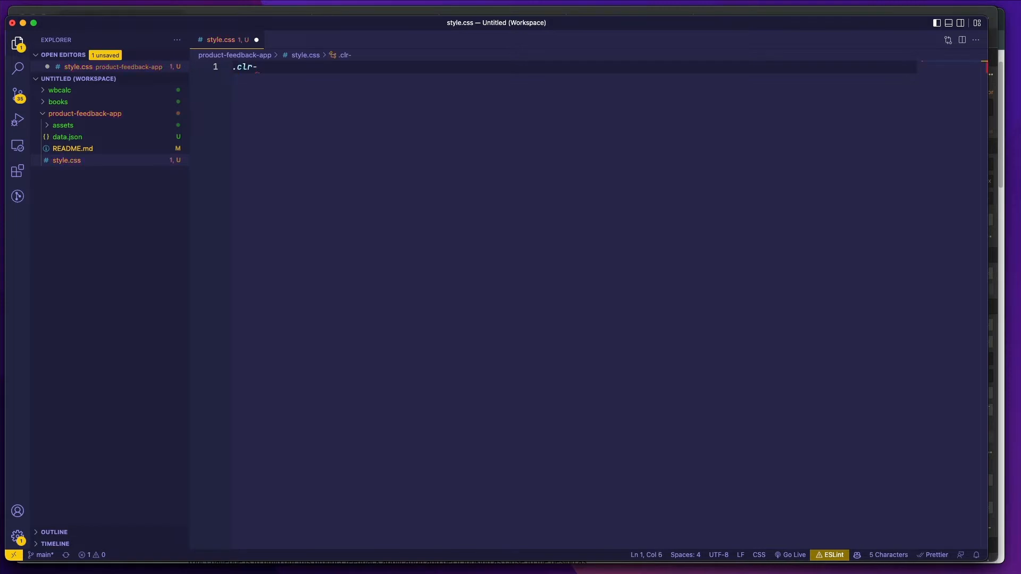
text(gradient-p)
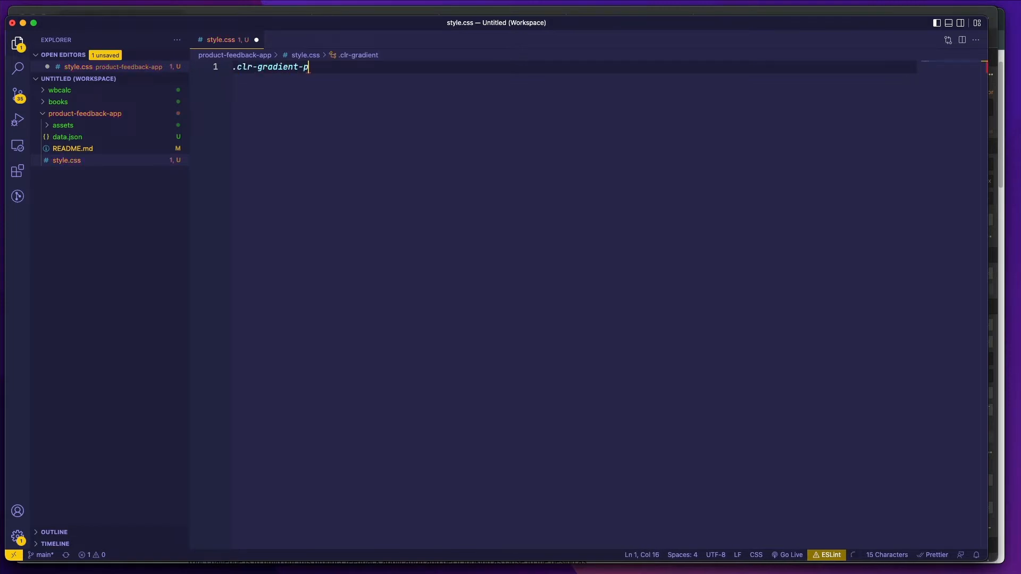
text(rimary {)
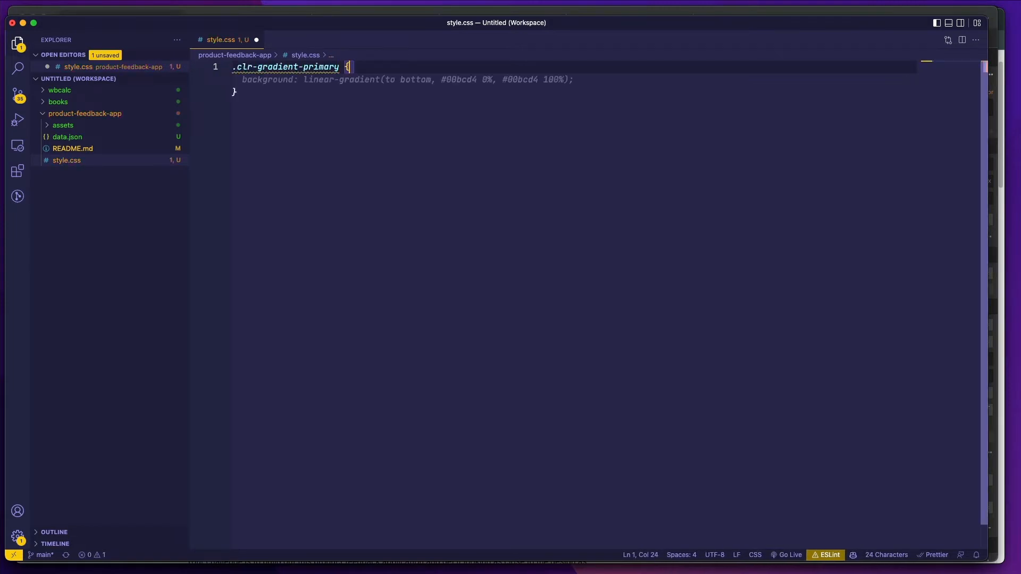
text(})
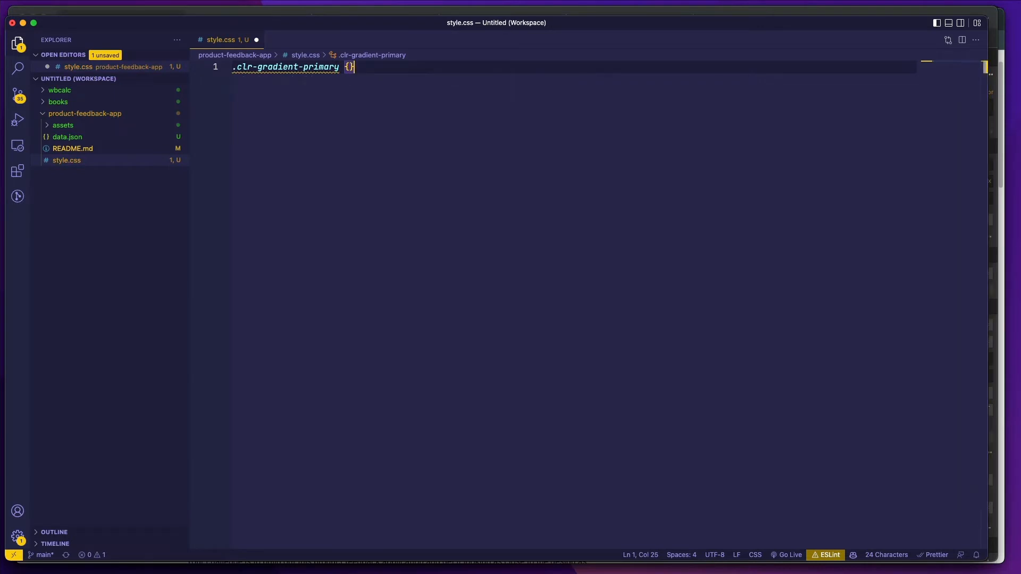
key(Return)
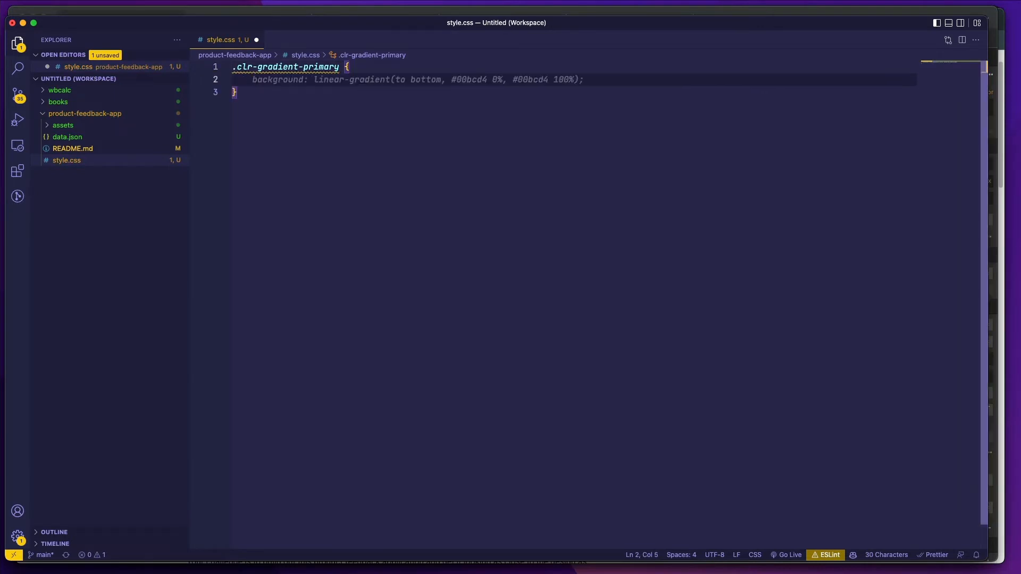
- Paste the mesh gradient's background-color and background-image CSS from the clipboard history into the .clr-gradient-primary rule and save style.css
key(shift+super+v)
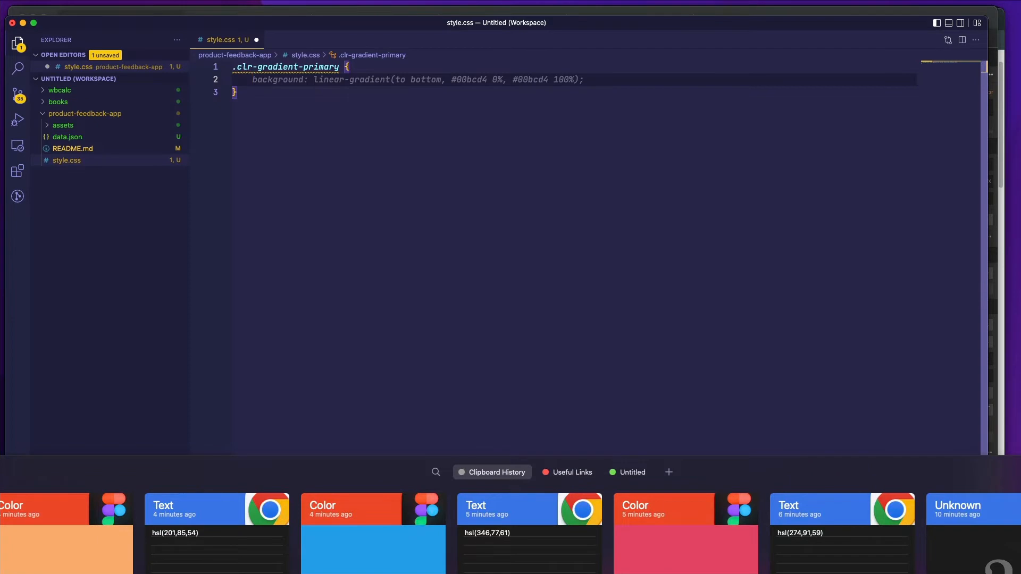
key(Return)
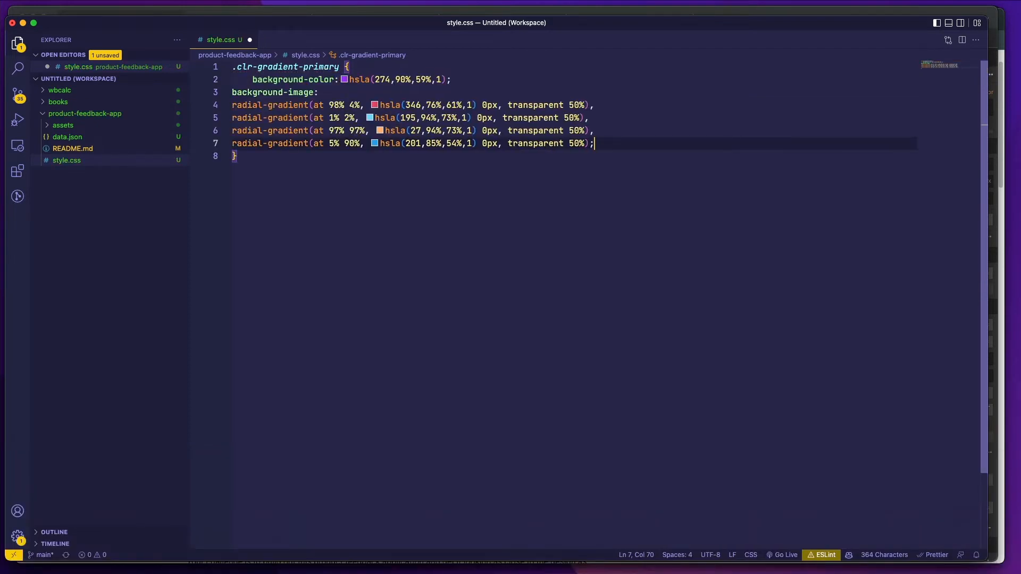
key(super+s)
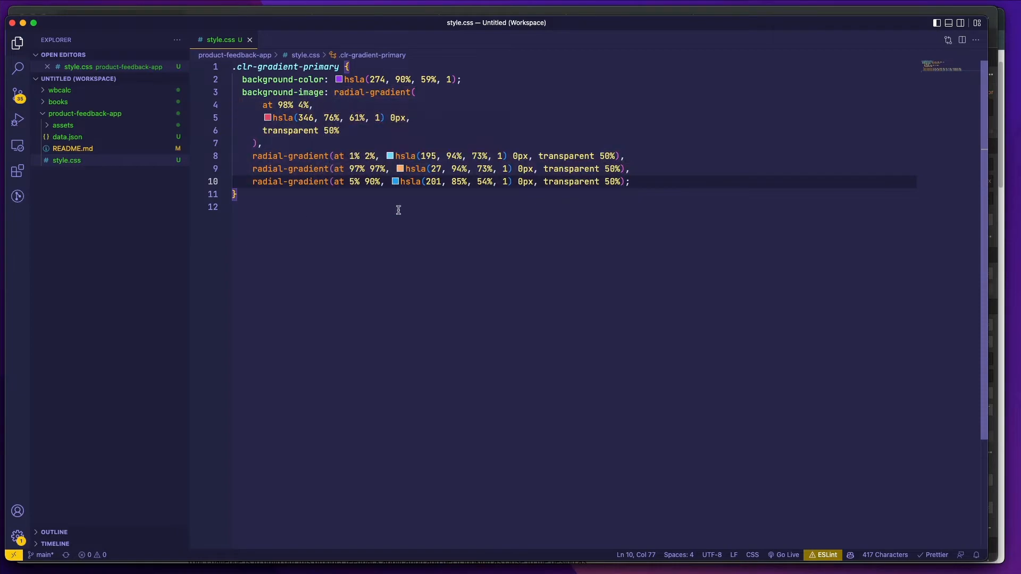
- Switch to Webflow, close the CSS preview, and stage the draft Style page for publishing
key(super+Tab)
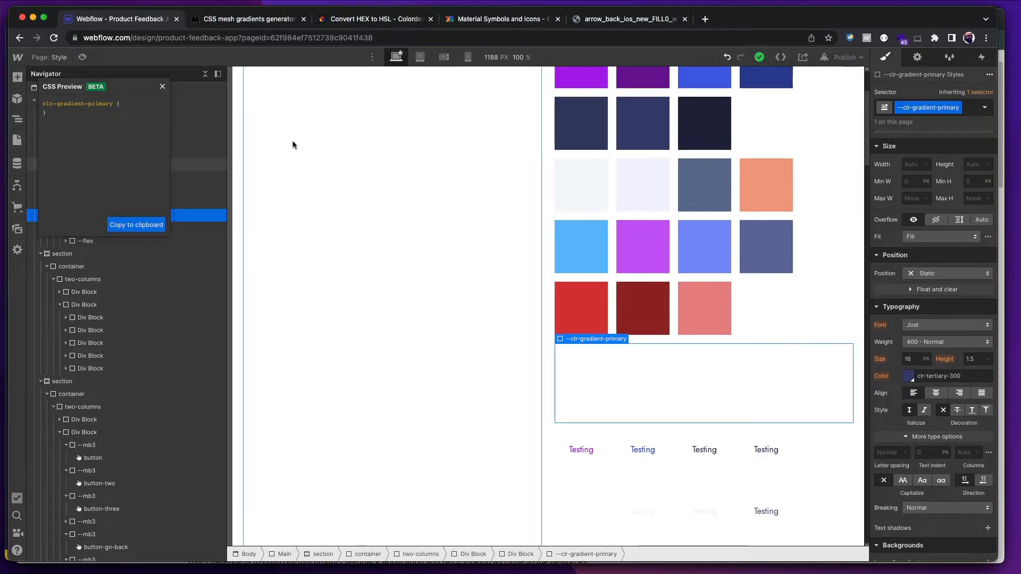
click(162, 86)
click(18, 140)
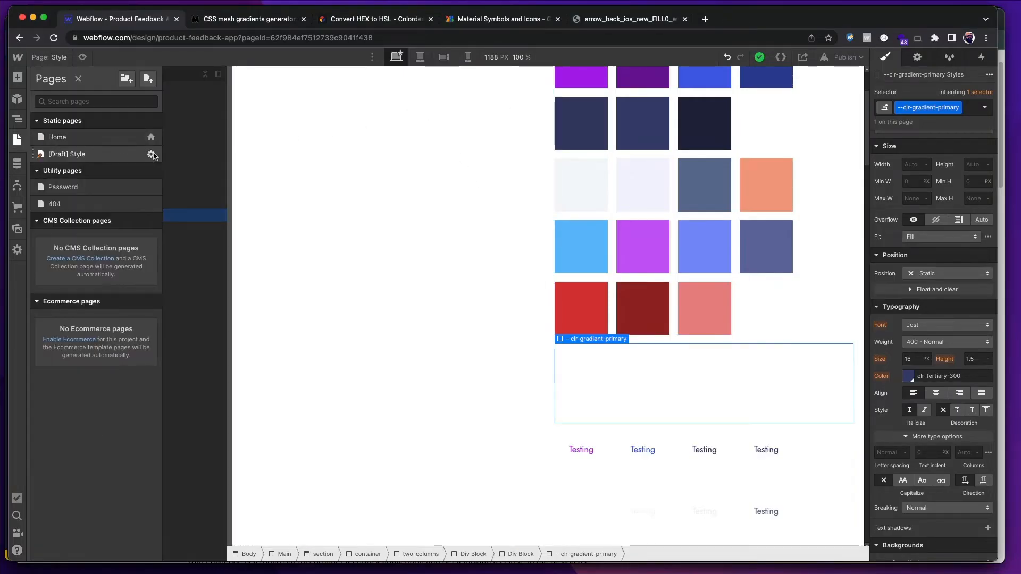
click(150, 155)
click(494, 84)
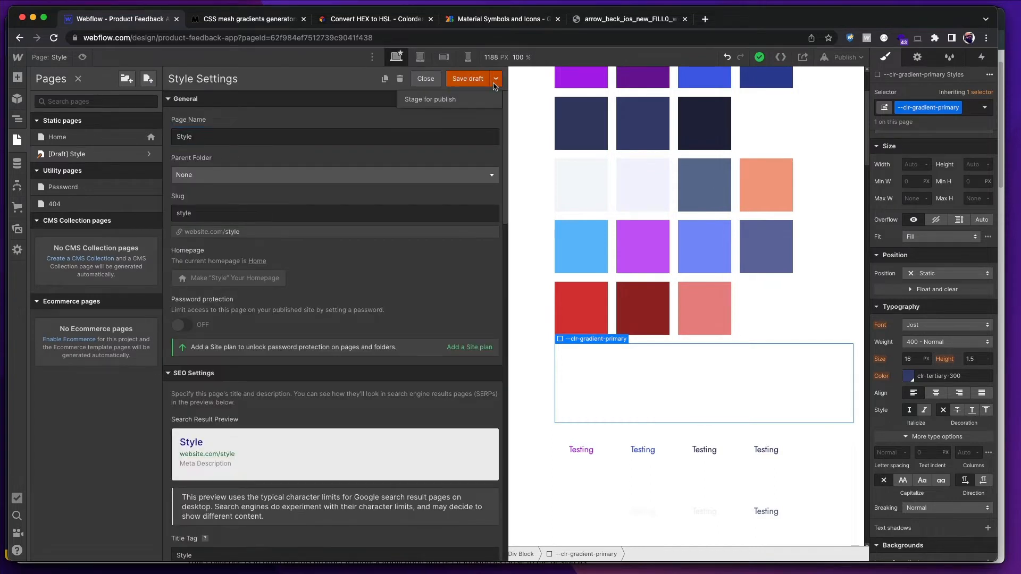
click(449, 99)
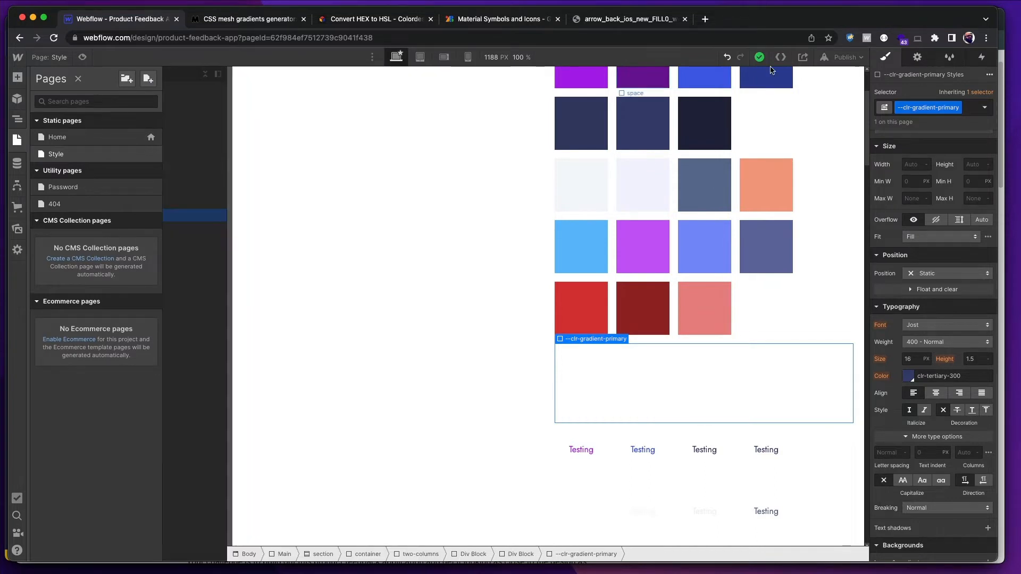
click(845, 57)
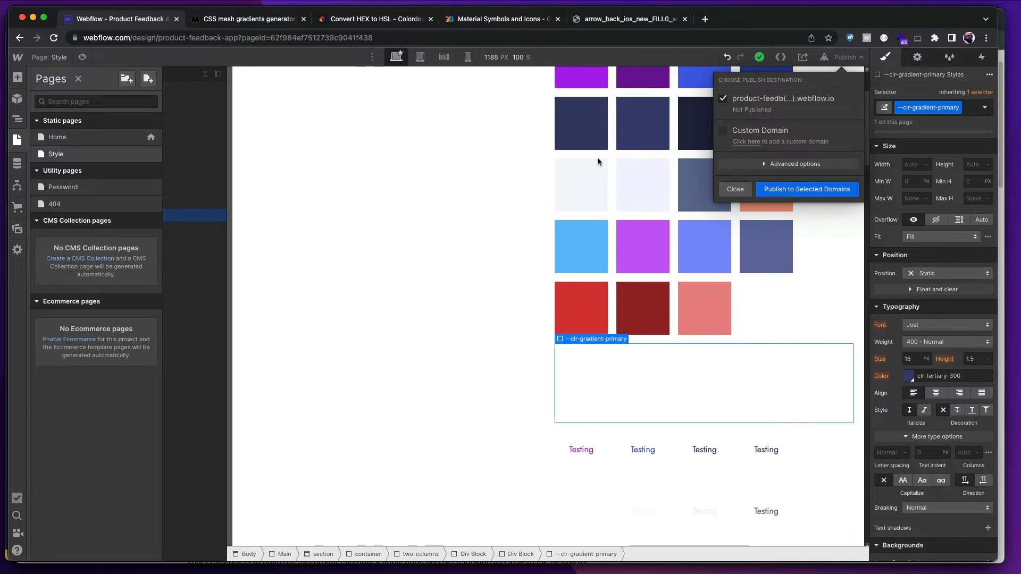
key(Escape)
- Switch to VS Code and set product-feedback-app as the Live Server workspace
key(super+Tab)
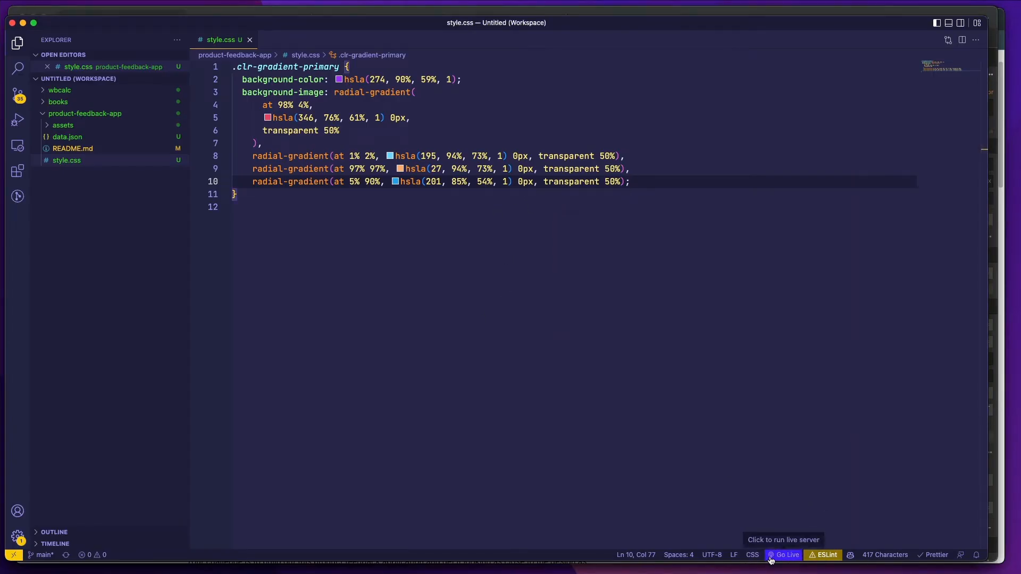
key(super+shift+p)
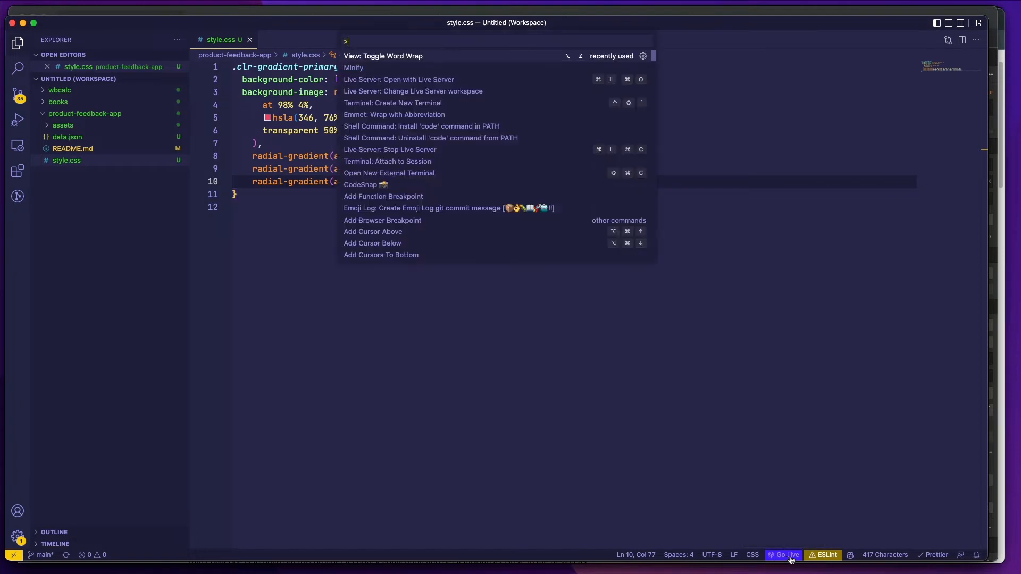
text(li)
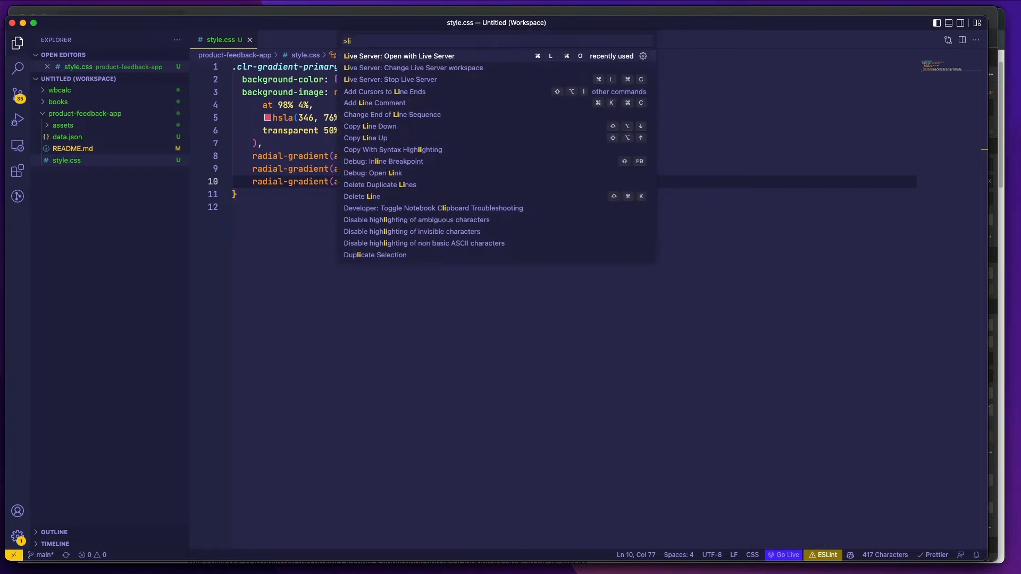
key(Down)
key(Return)
key(Down)
key(Down)
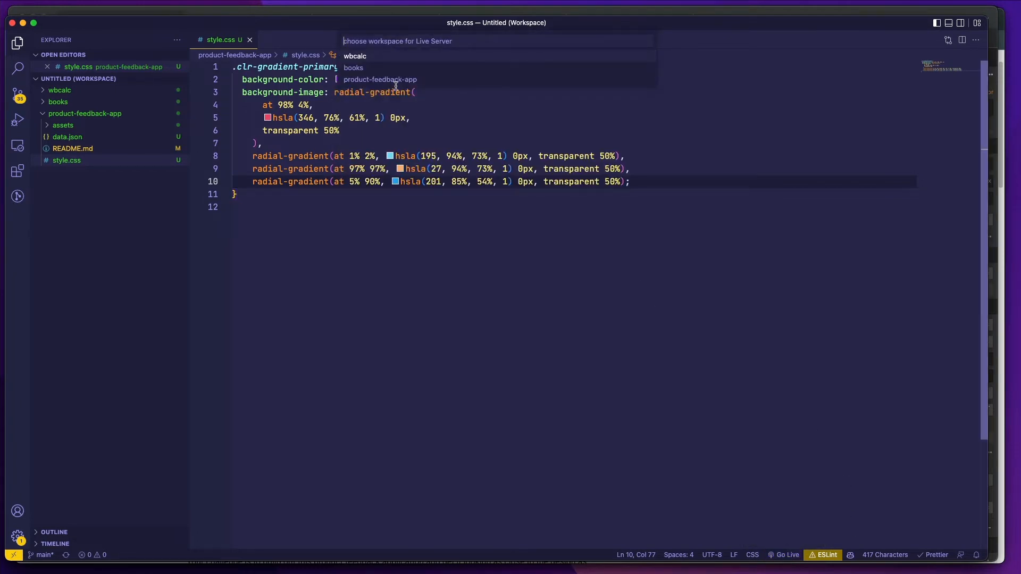
key(Return)
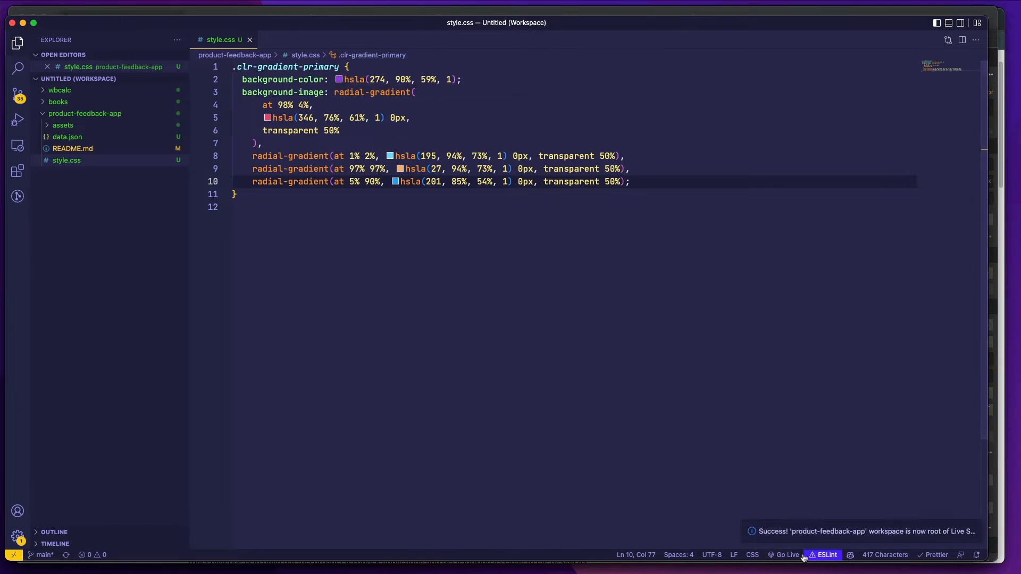
- Start Live Server and open the served style.css in the browser
click(779, 553)
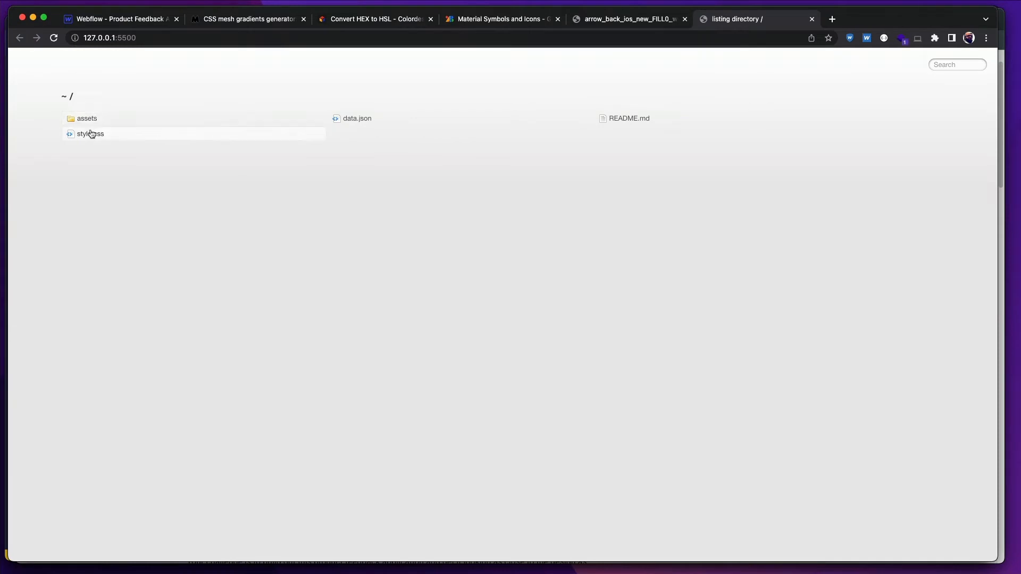
click(90, 134)
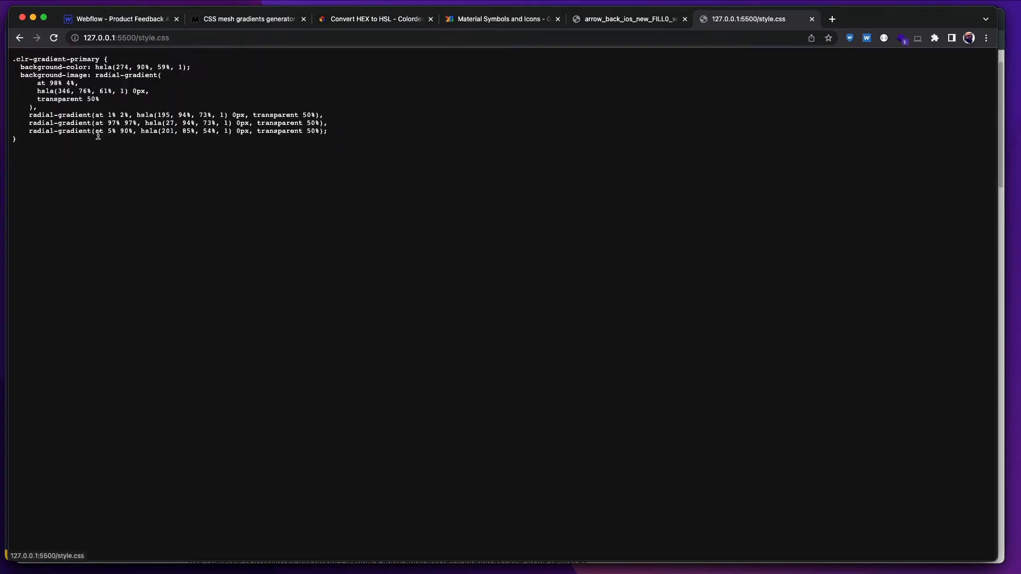
- Copy the address of the served style.css, 127.0.0.1:5500/style.css, from the browser
click(137, 36)
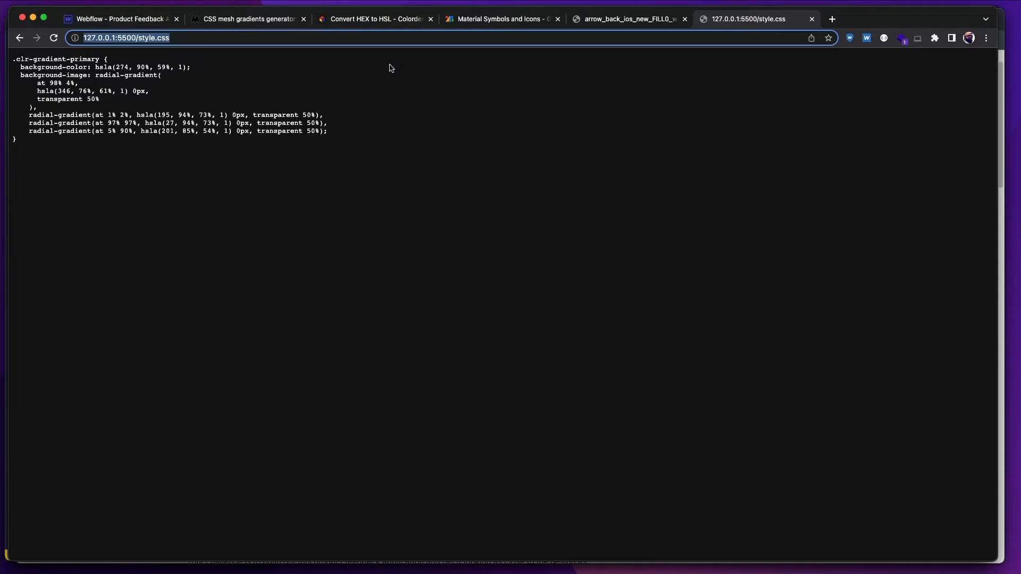
key(super+Tab)
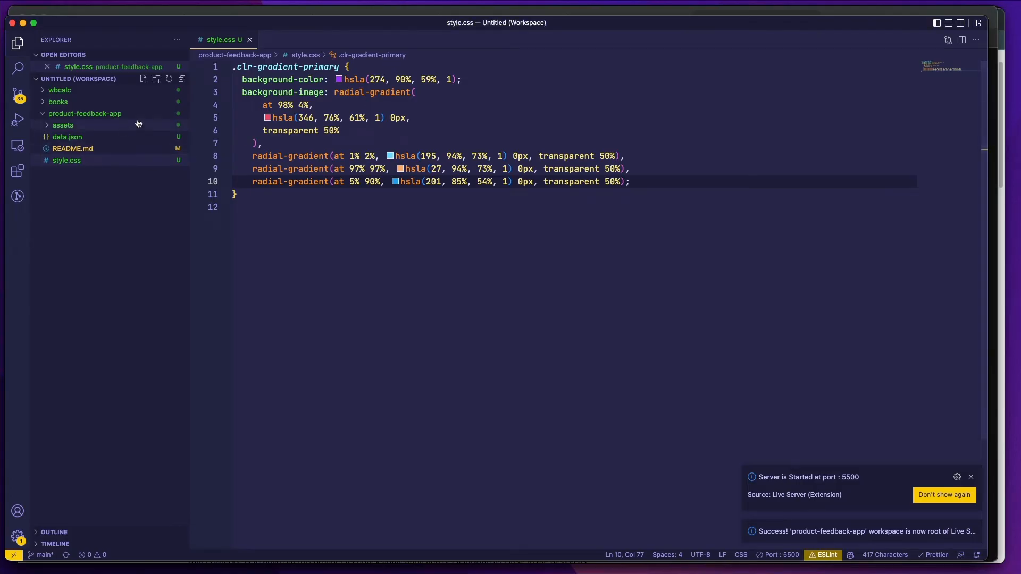
key(super+Tab)
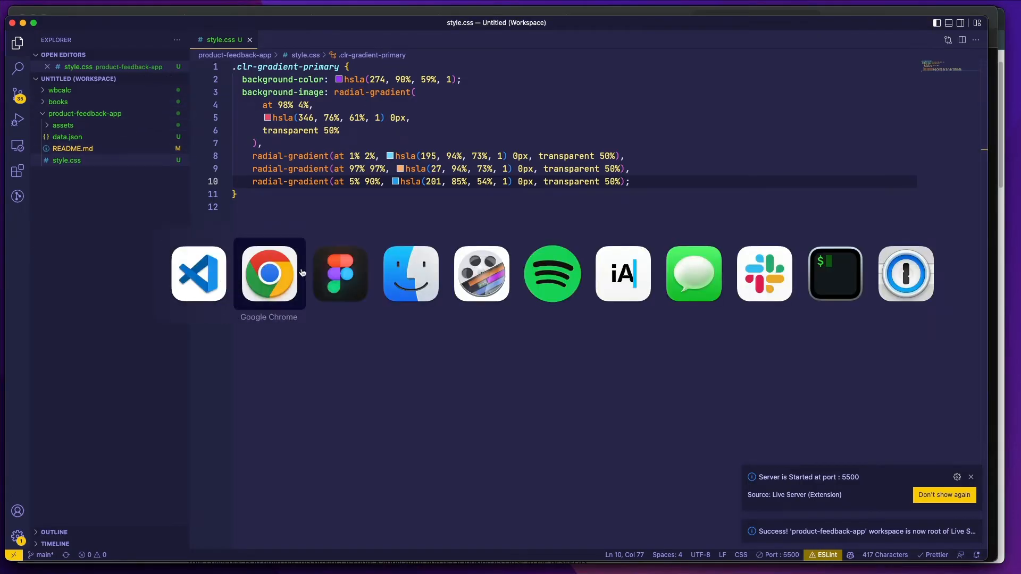
click(249, 269)
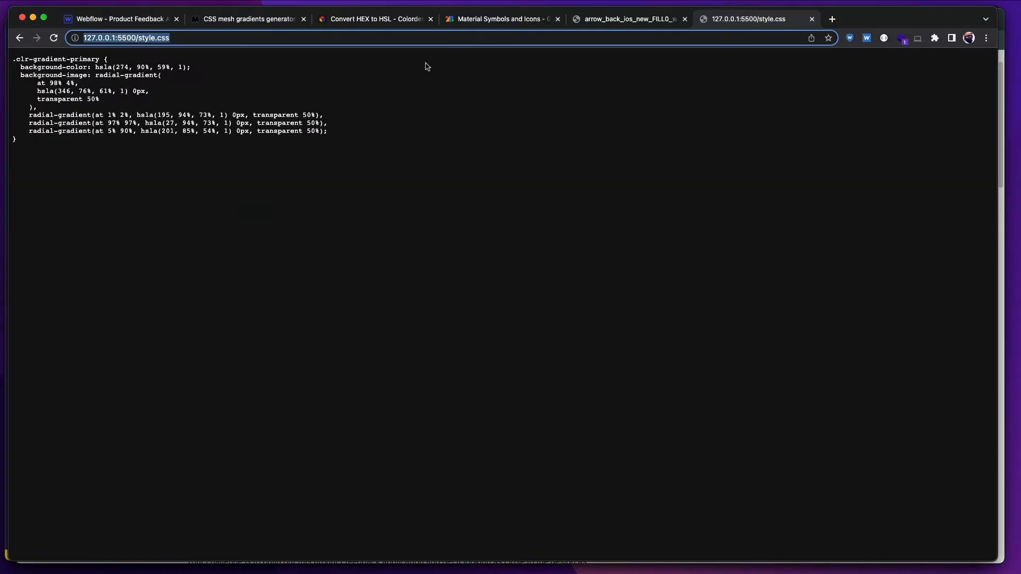
- Switch to Webflow and open the Style page's settings at the custom code for inside the <head> tag
click(154, 21)
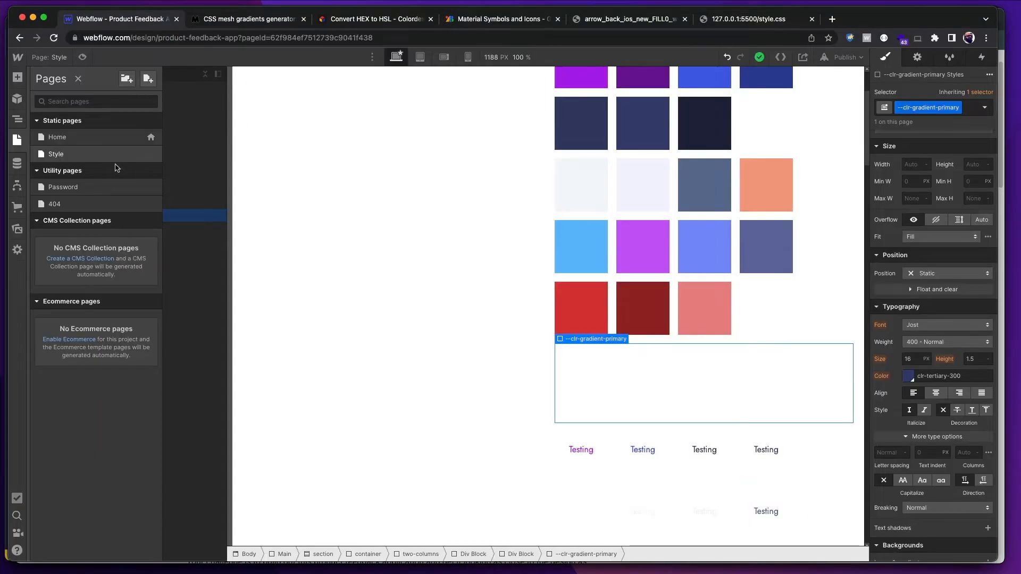
click(16, 61)
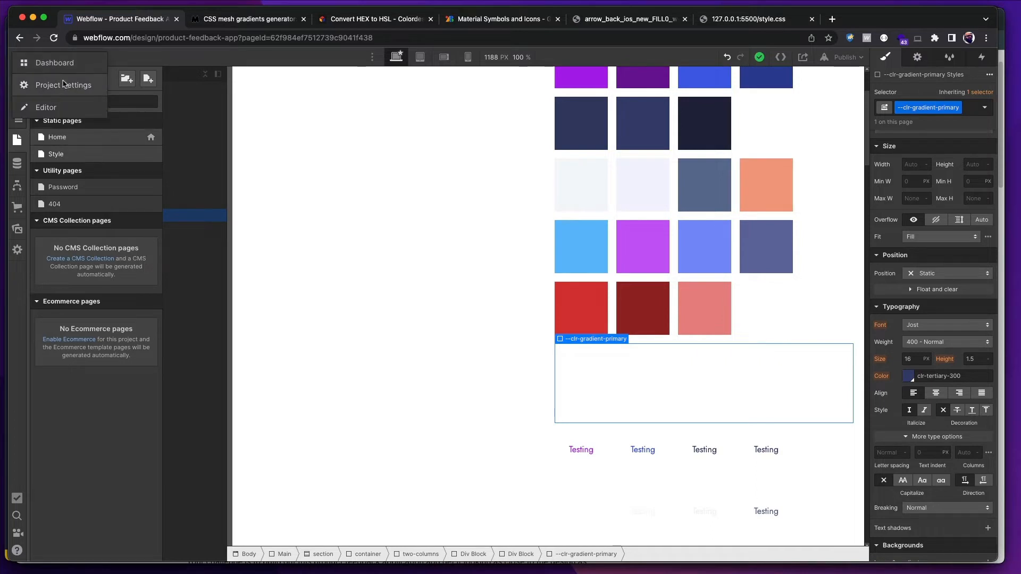
click(326, 160)
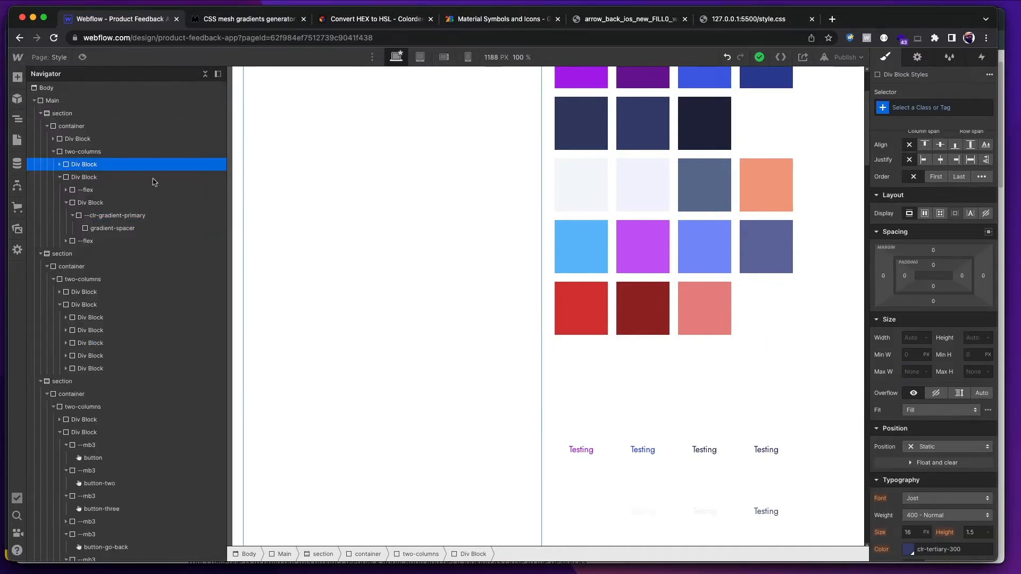
click(16, 140)
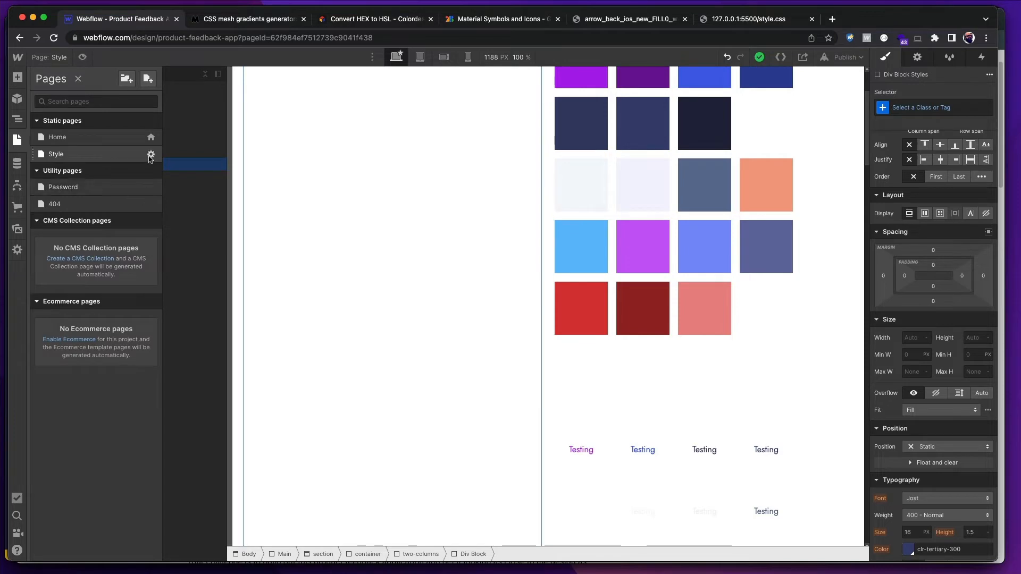
click(150, 155)
scroll(261, 200, down, 10)
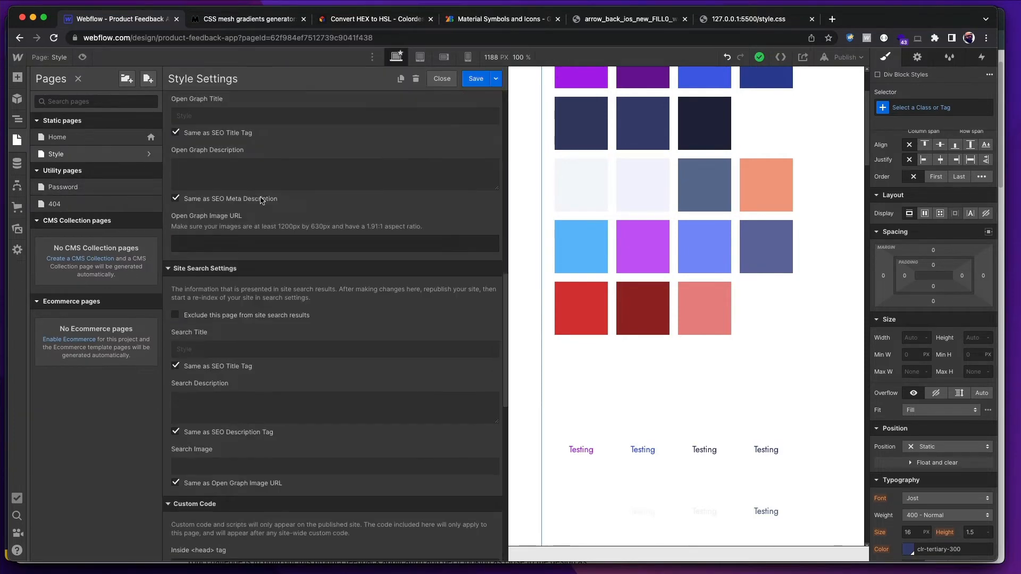
scroll(261, 200, down, 8)
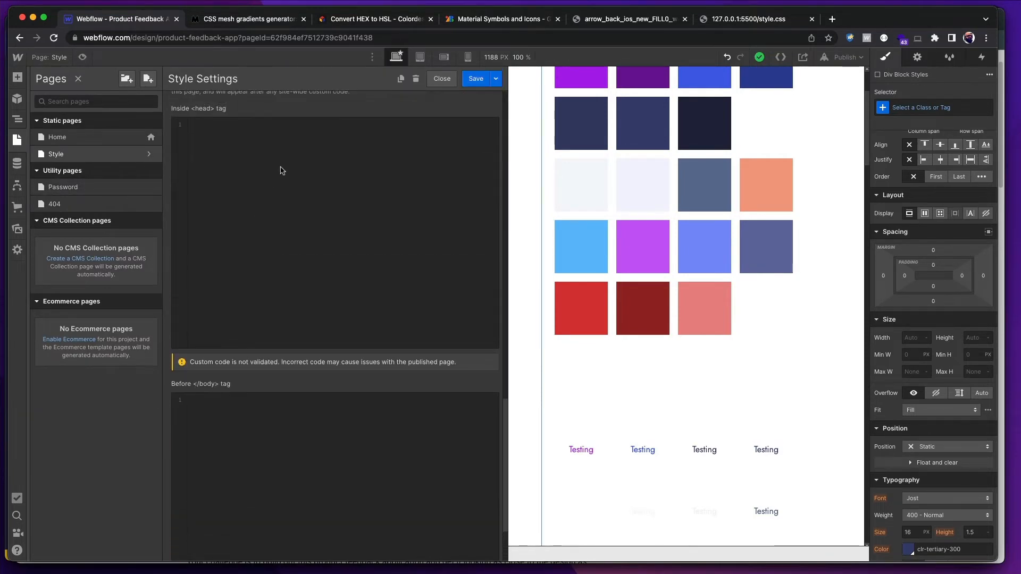
click(282, 154)
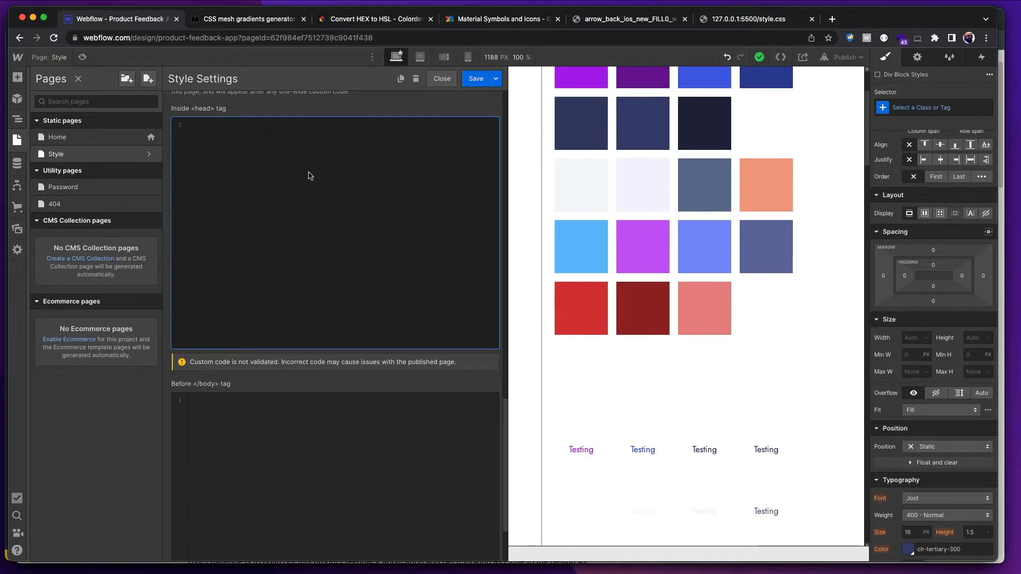
- Switch to VS Code and create a file named test.html in the product-feedback-app folder
key(super+Tab)
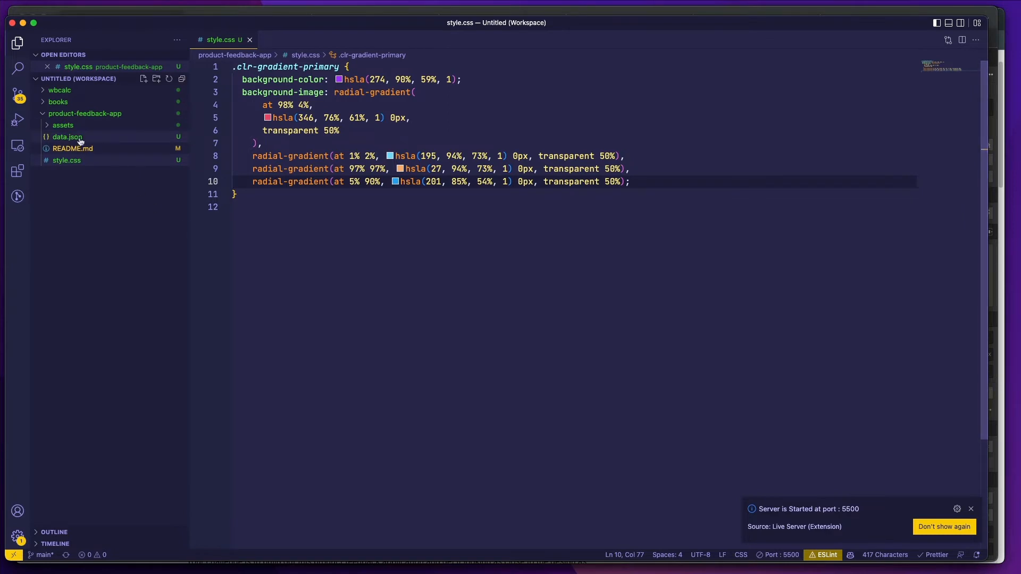
click(145, 83)
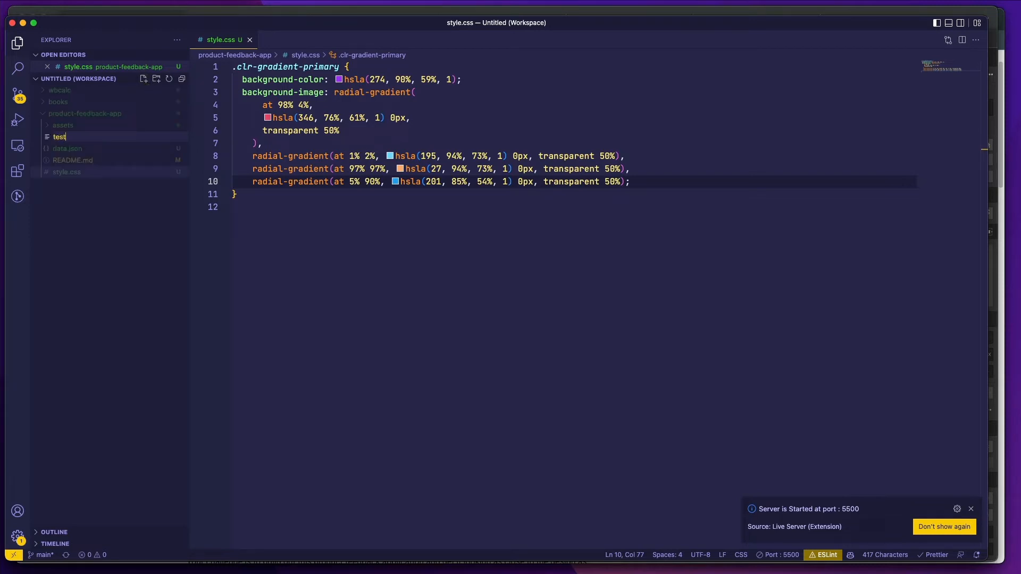
text(test.html)
key(Return)
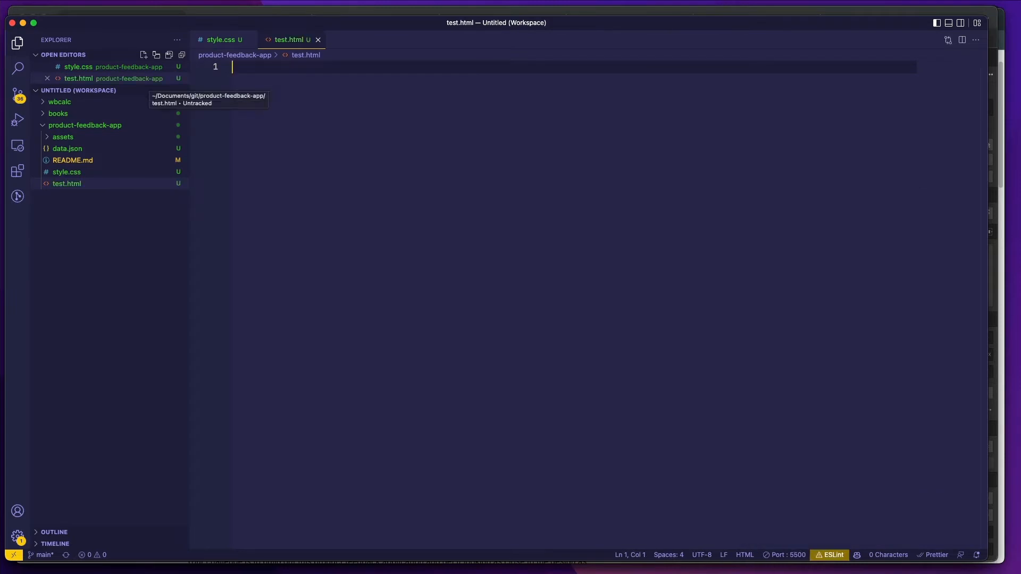
- Insert the html:5 boilerplate in test.html and add an empty line below the viewport meta tag
text(html)
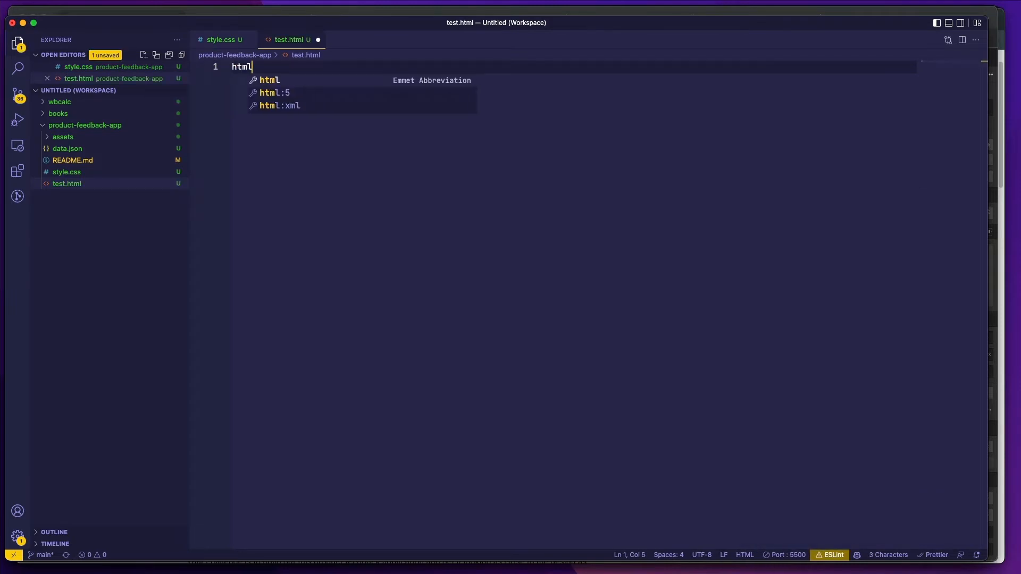
key(Down)
key(Return)
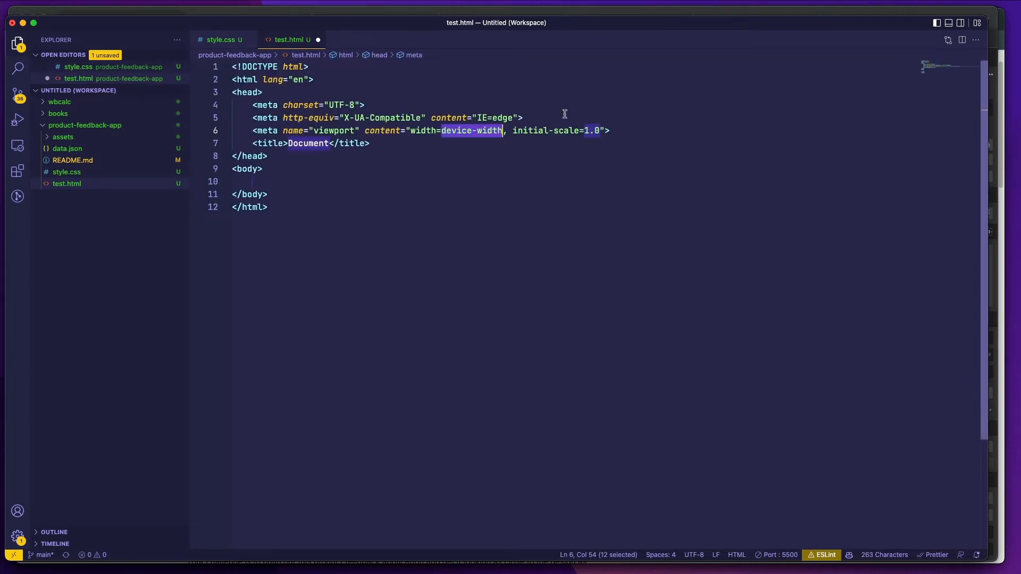
click(620, 136)
key(Return)
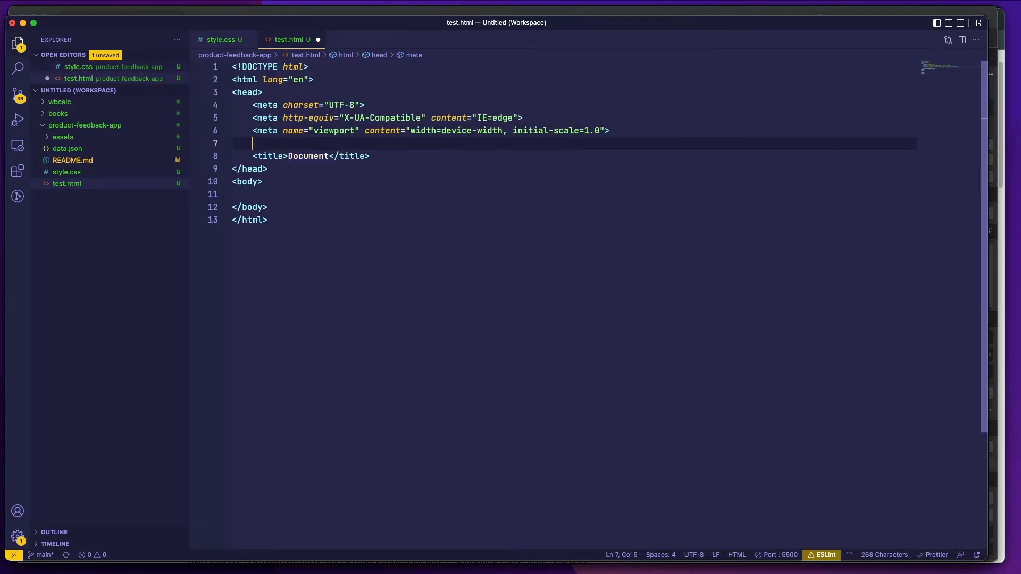
- Try to add a stylesheet link to css/style.css below the viewport meta tag and delete the text again
text(css)
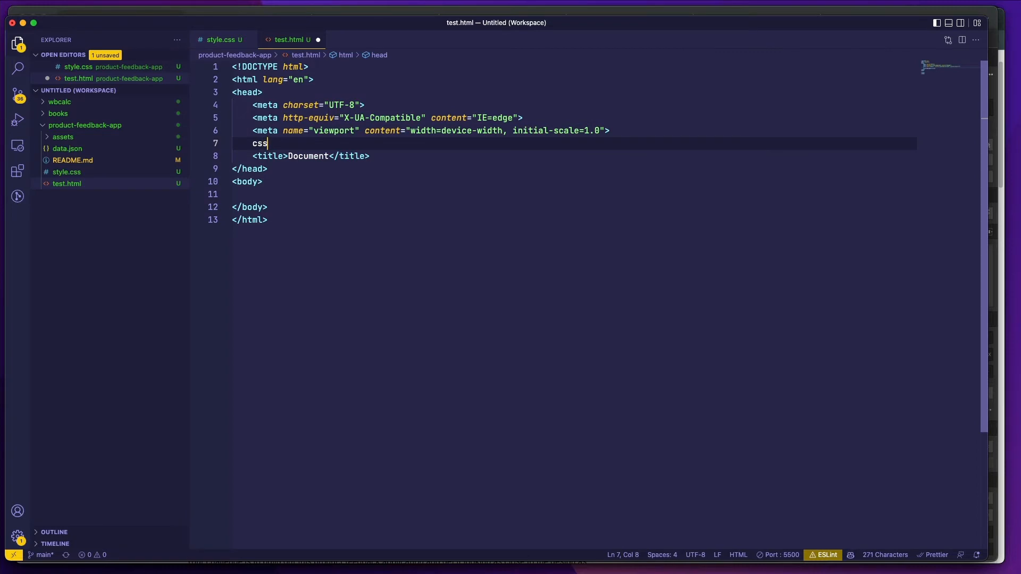
key(BackSpace)
key(BackSpace)
key(BackSpace)
text(lik)
key(BackSpace)
text(n)
key(Tab)
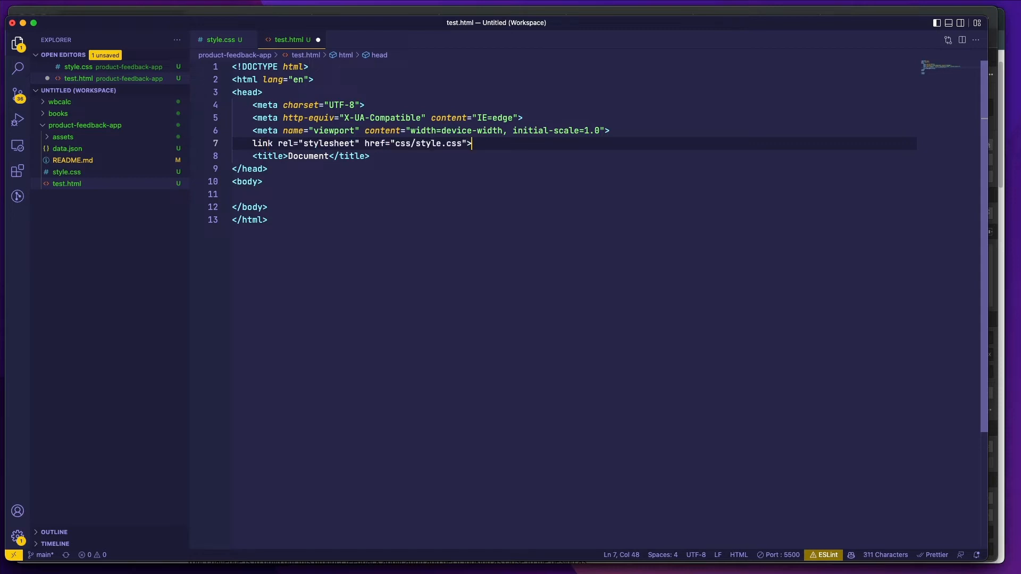
key(super+shift+Left)
key(BackSpace)
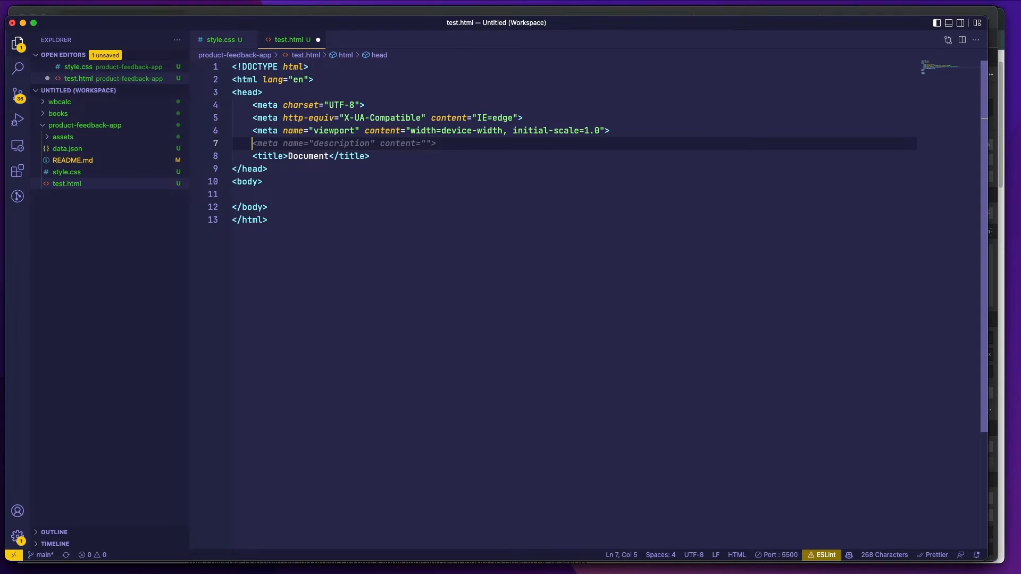
key(super+shift+p)
text(emm)
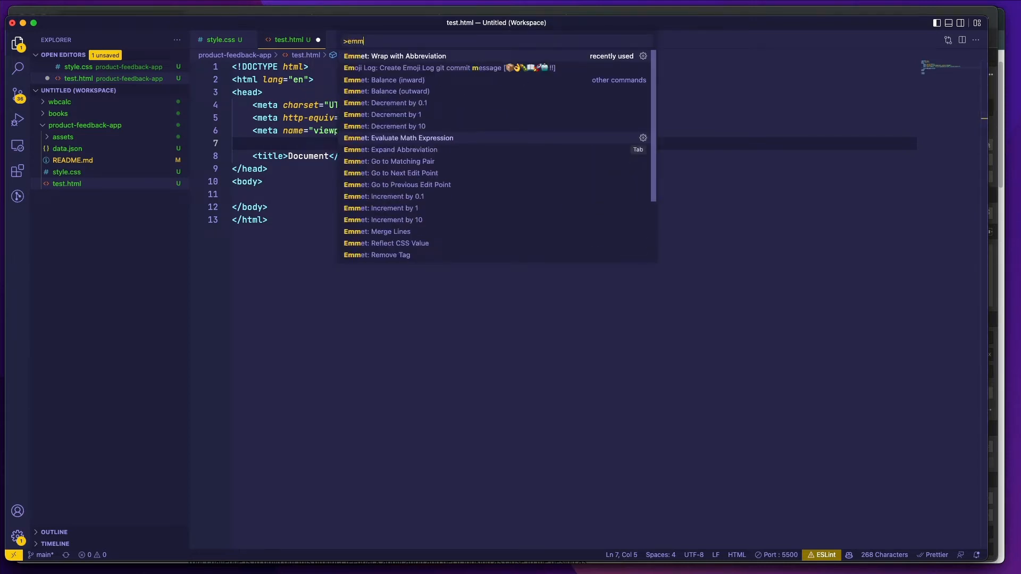
text(et)
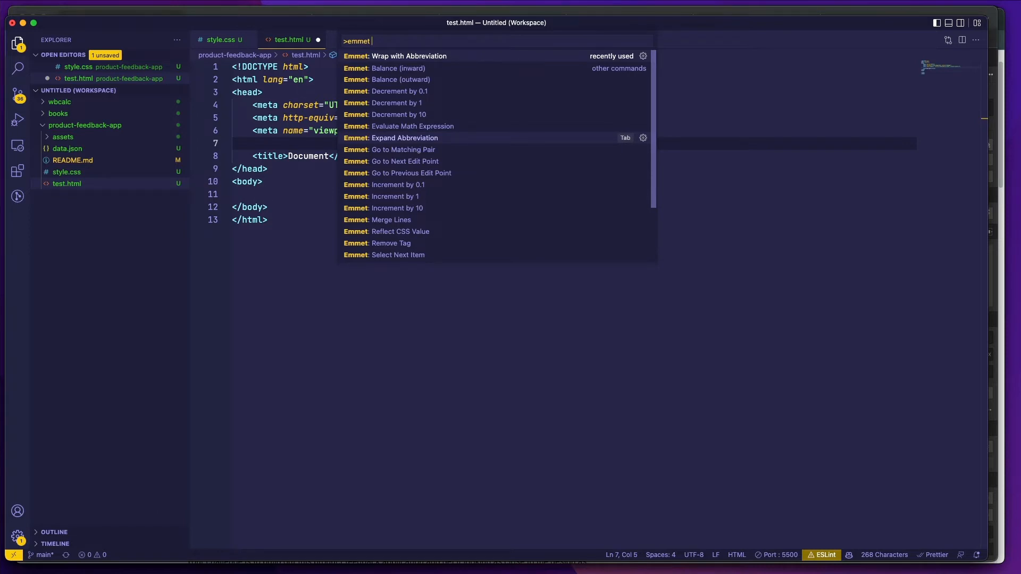
text( sc)
key(BackSpace)
key(BackSpace)
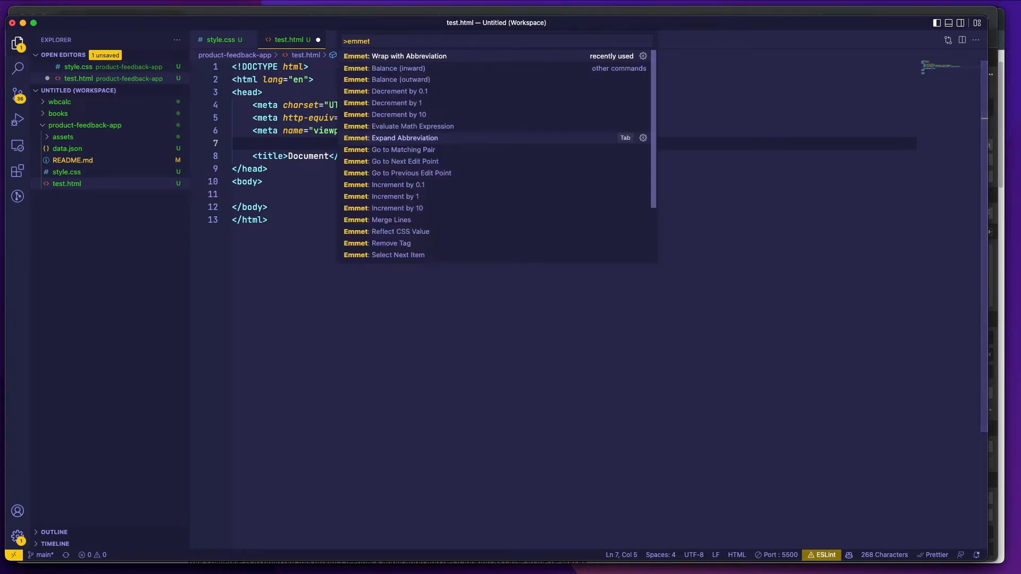
text(css)
key(super+a)
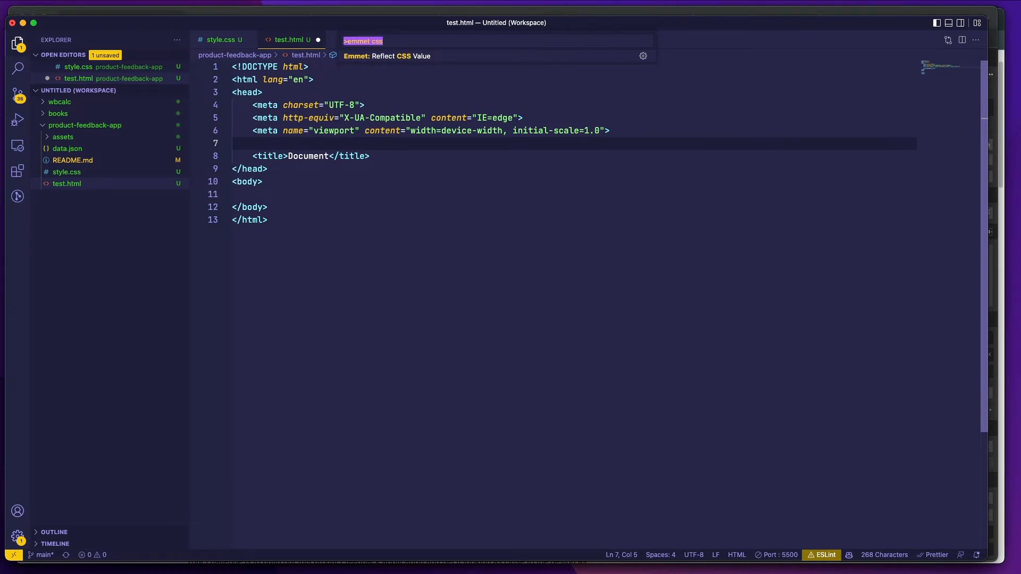
key(BackSpace)
key(Escape)
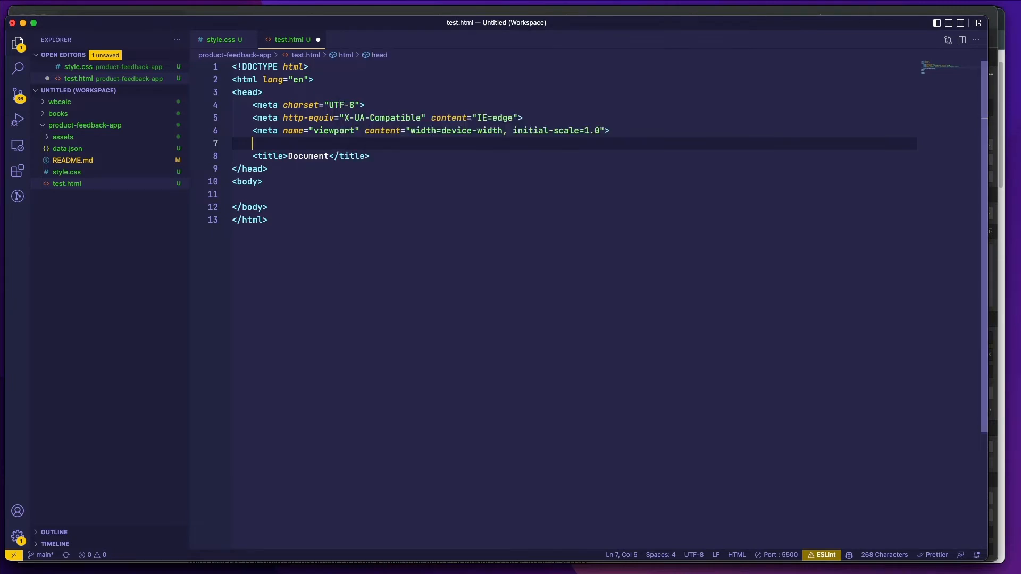
text(css)
key(BackSpace)
key(BackSpace)
key(BackSpace)
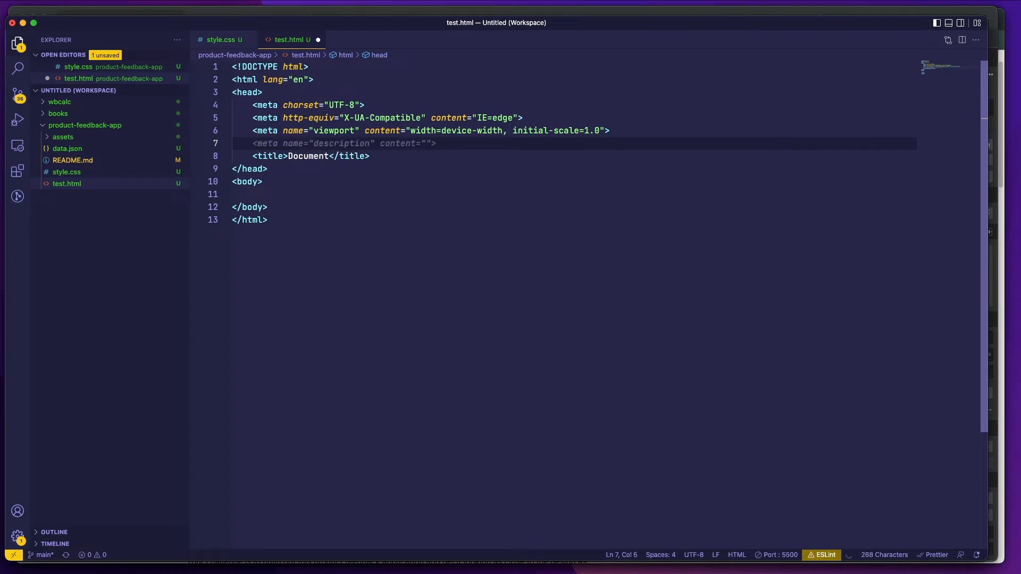
text(lin)
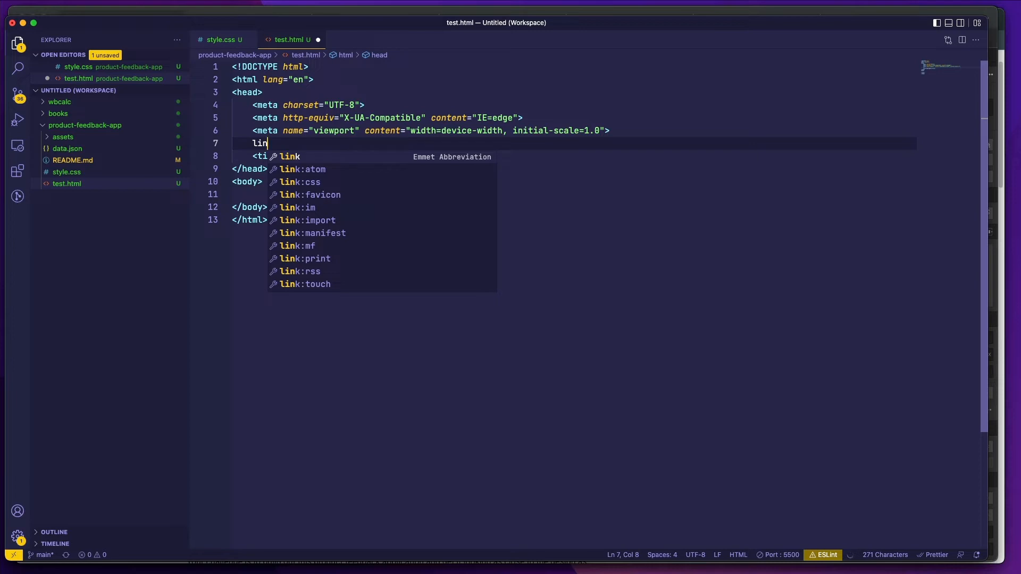
text(k)
key(Down)
key(Down)
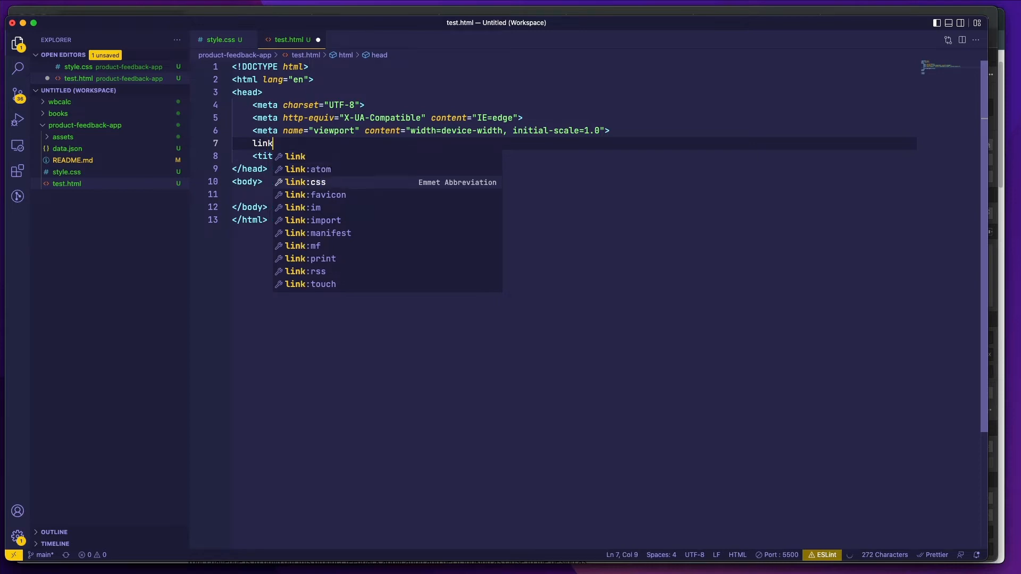
key(Return)
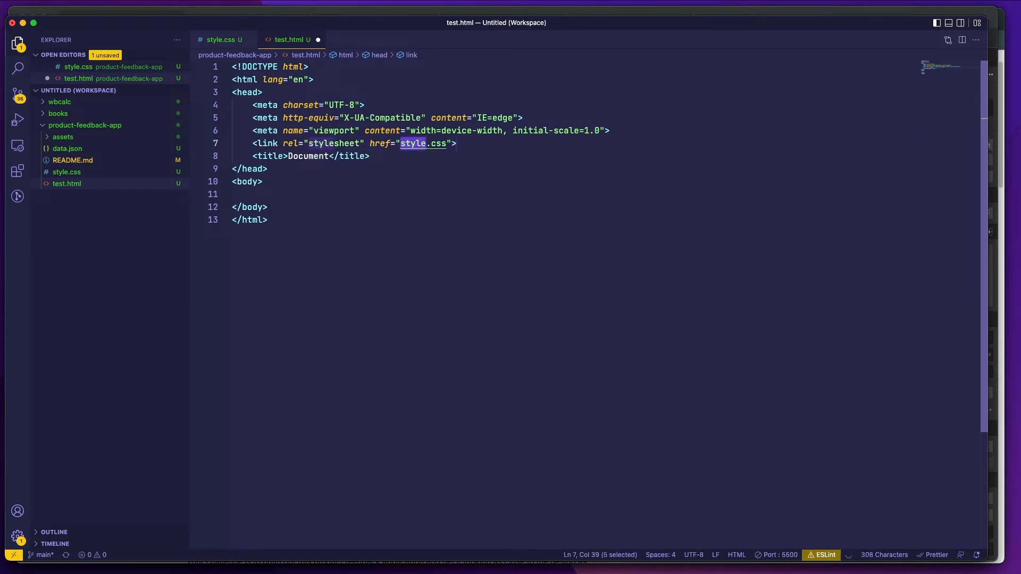
click(362, 140)
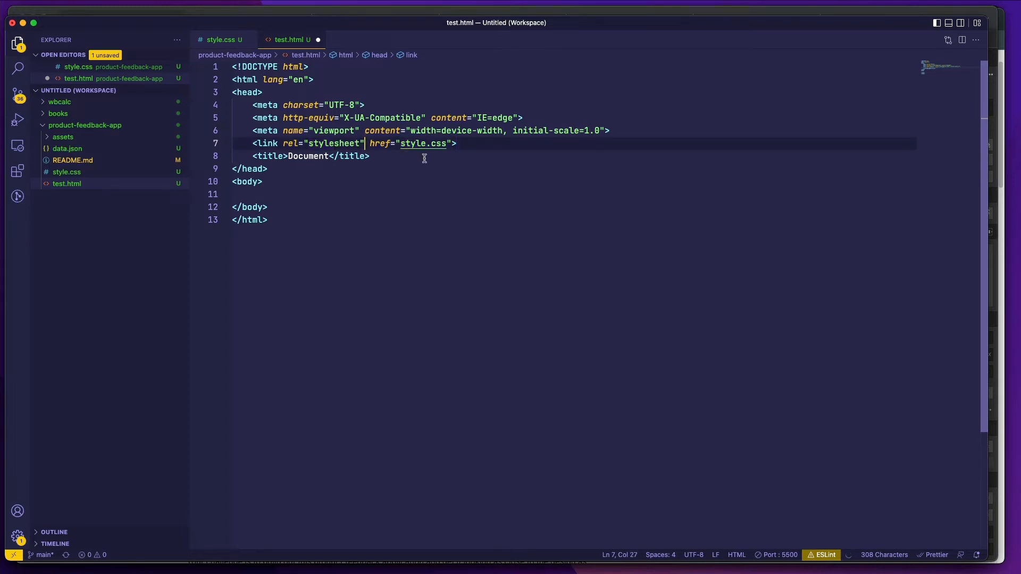
drag(447, 143, 400, 143)
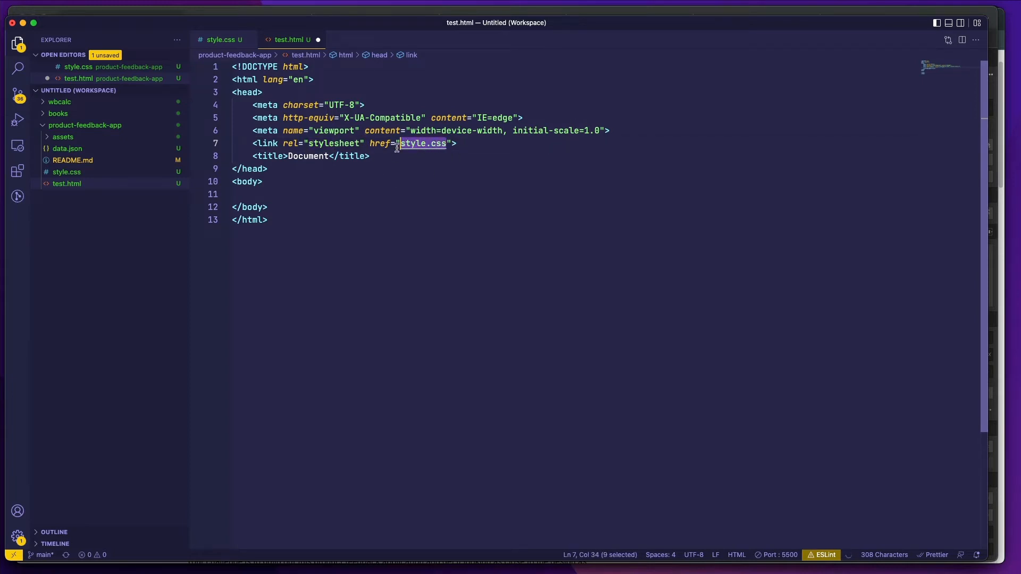
text(http://127.0.0.1:5500/style.css)
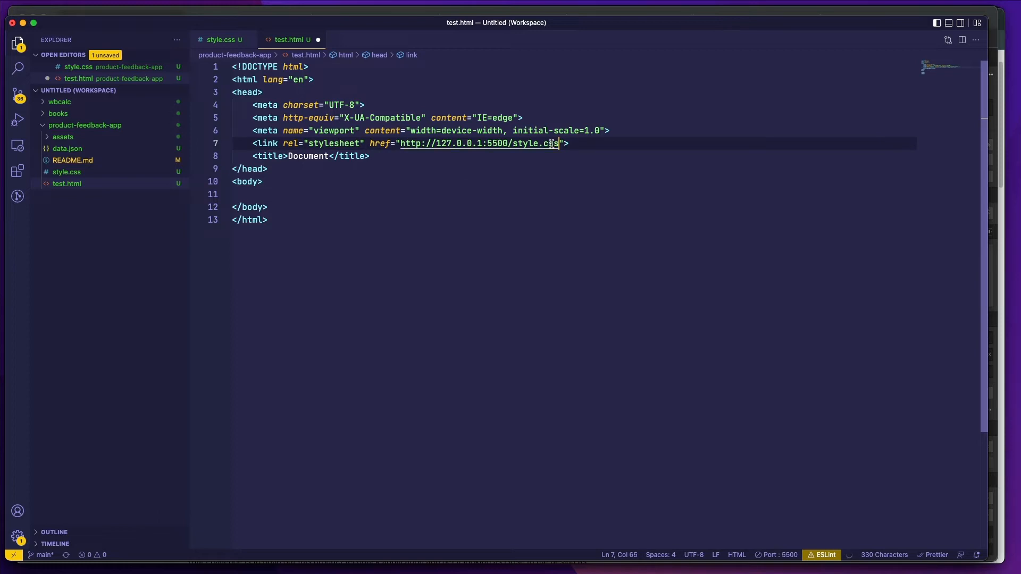
- Copy the finished stylesheet link tag into the Style page's inside-<head> custom code in Webflow and save the page settings
drag(570, 144, 252, 144)
key(super+c)
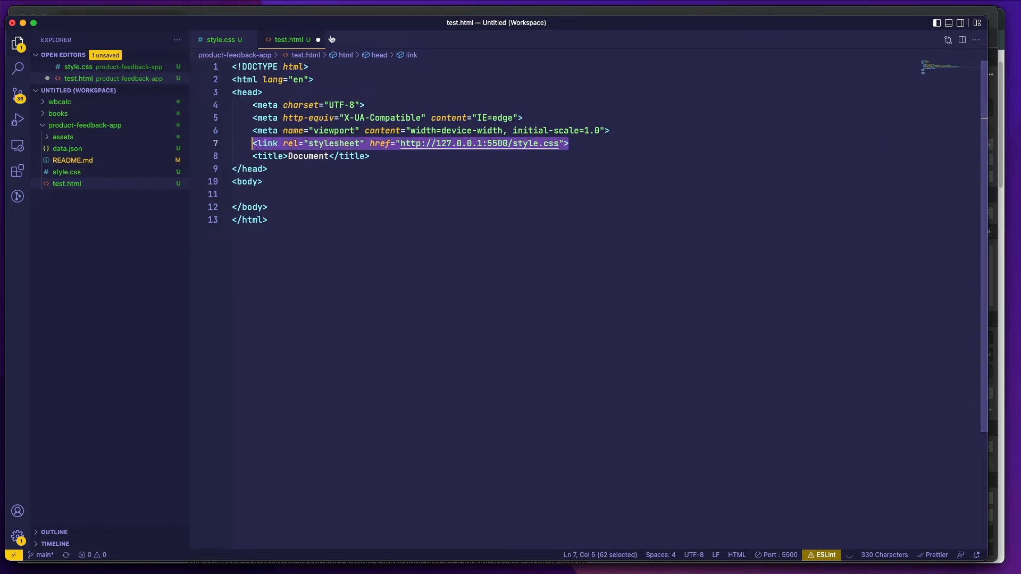
key(super+Tab)
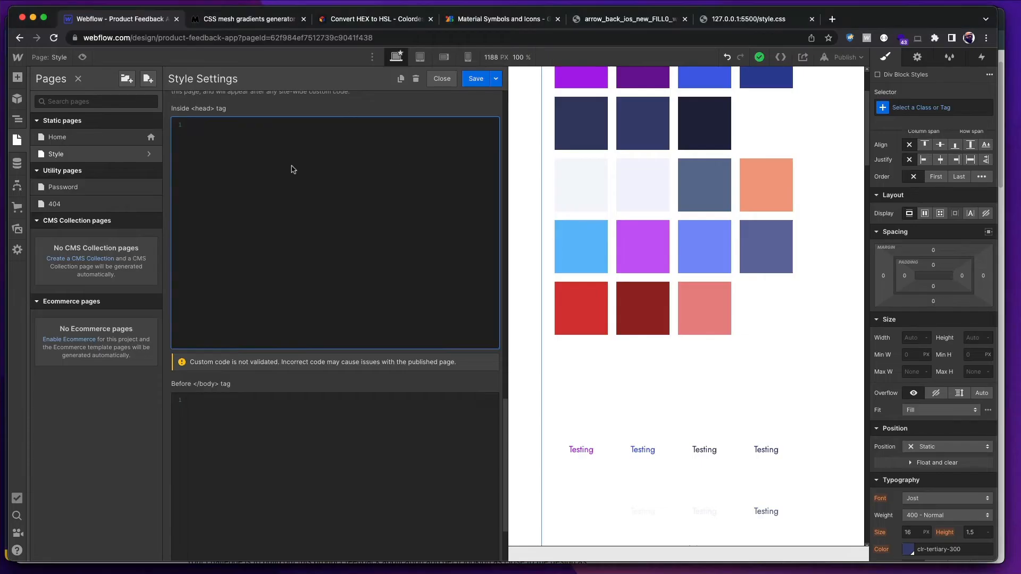
key(super+v)
click(482, 81)
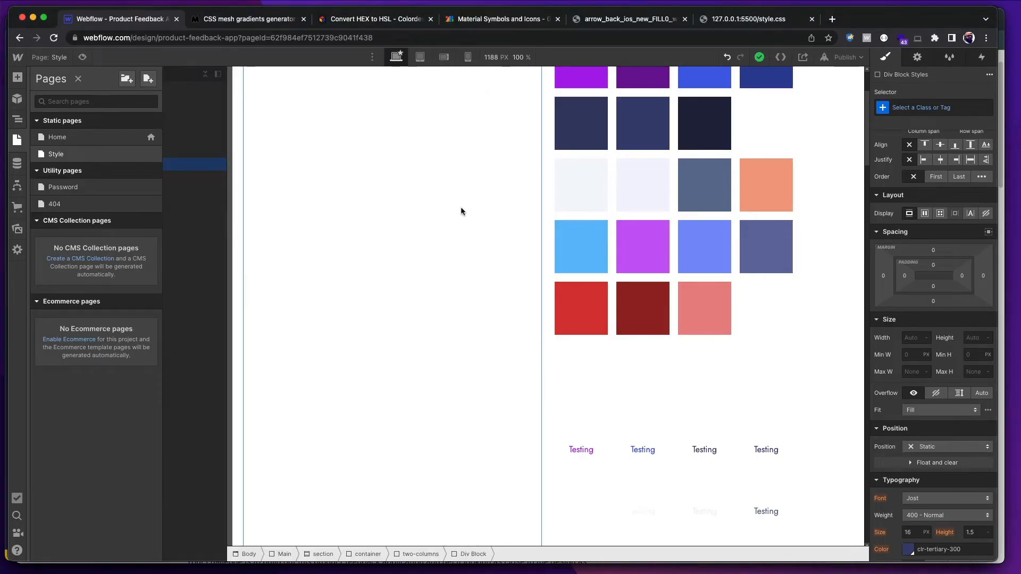
- Publish the site to its webflow.io domain and open the published Style page at the Color section
click(844, 57)
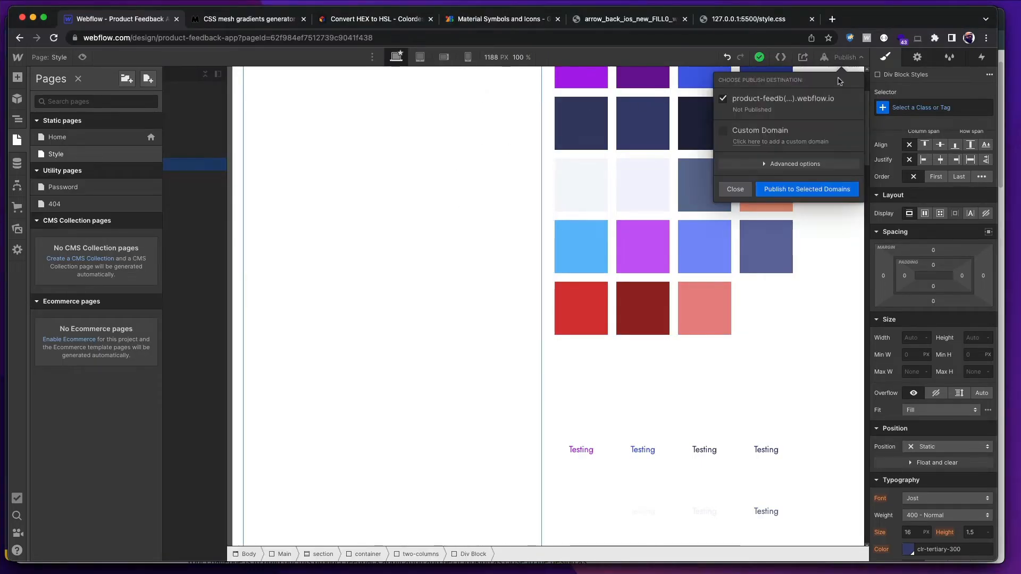
click(804, 193)
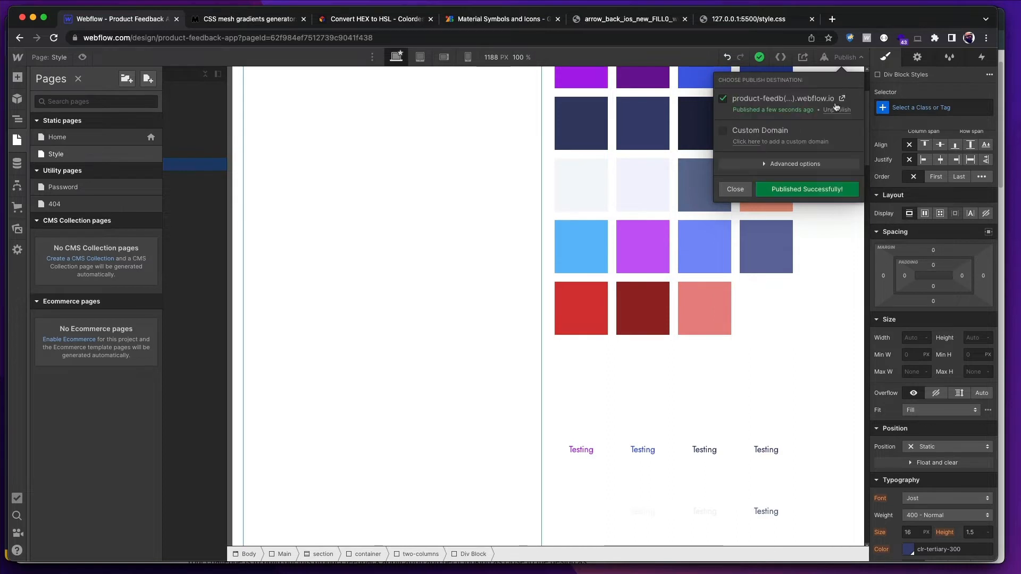
click(837, 102)
scroll(747, 365, down, 2)
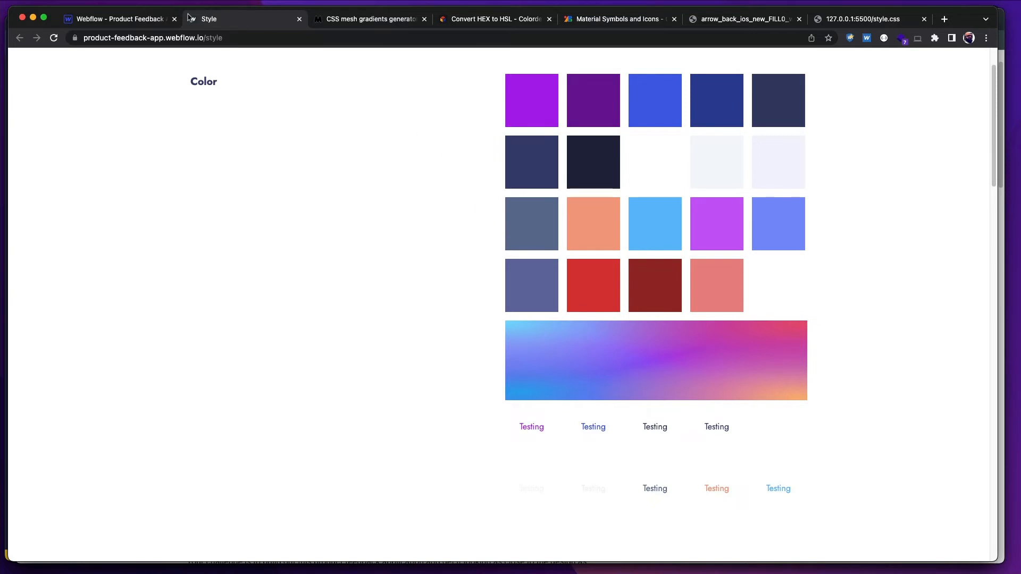
- Back in the Webflow Designer, set the width of the --clr-gradient-primary block to 255 px
click(146, 18)
click(699, 382)
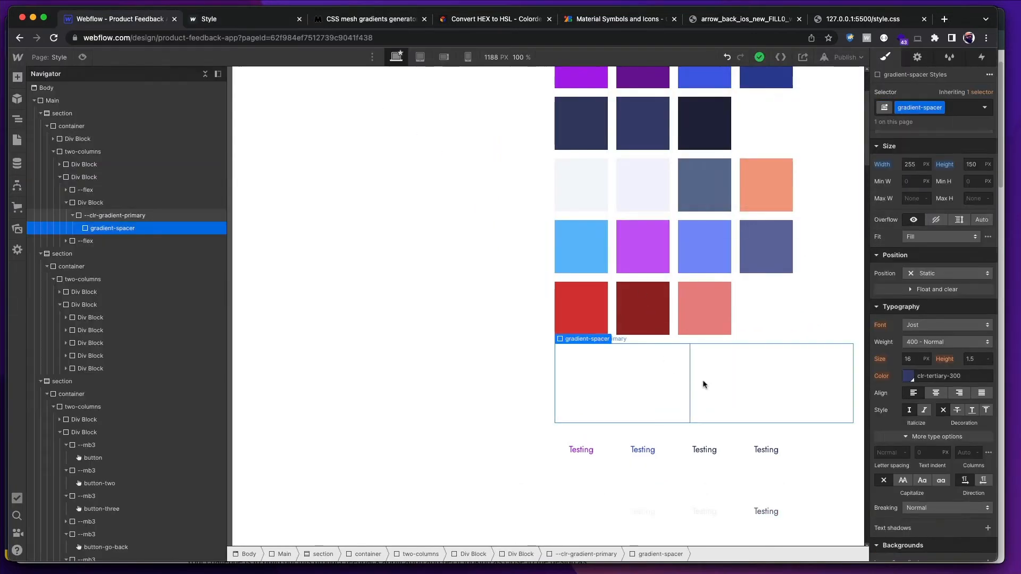
click(916, 166)
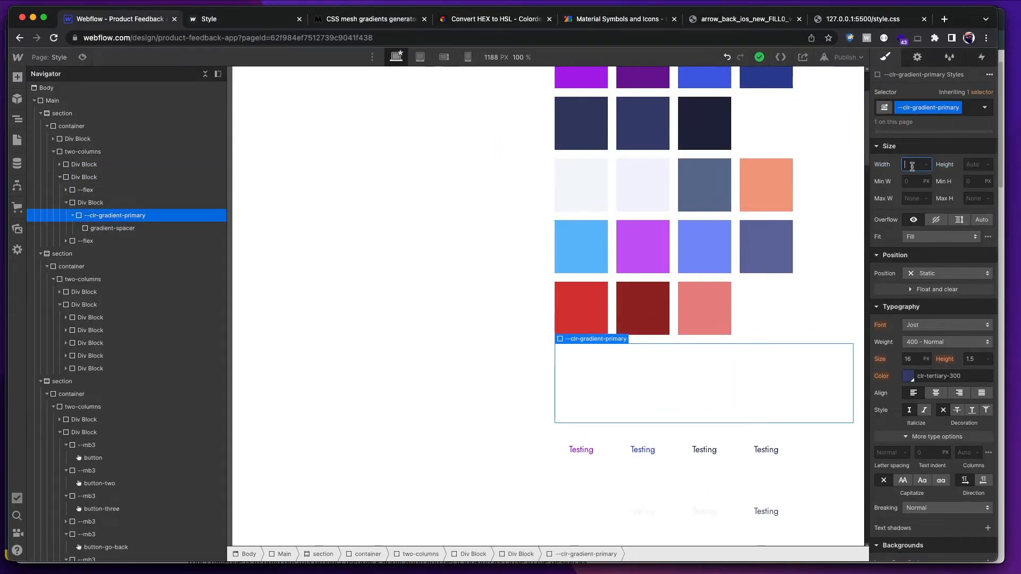
text(255)
key(Return)
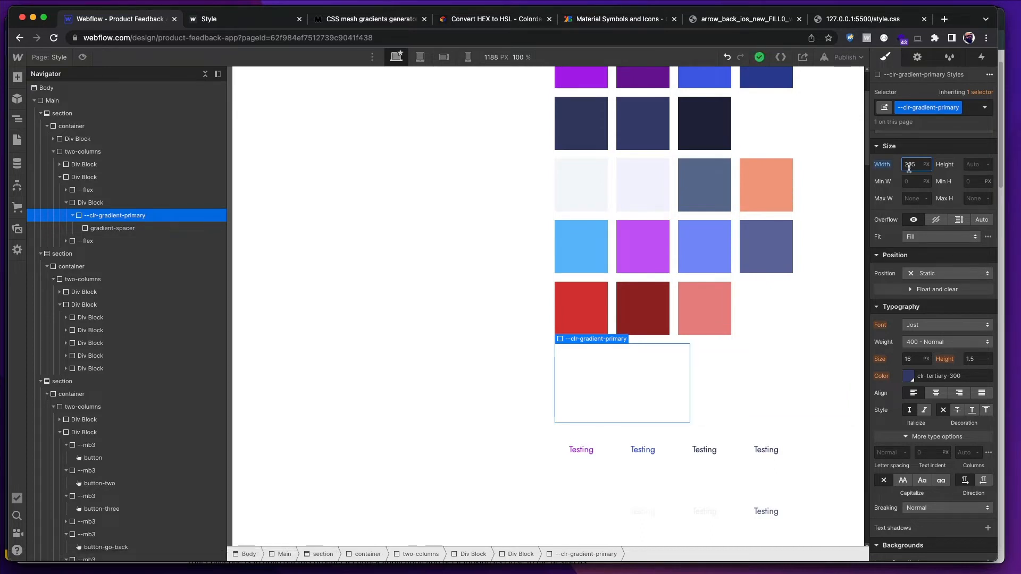
key(BackSpace)
click(762, 255)
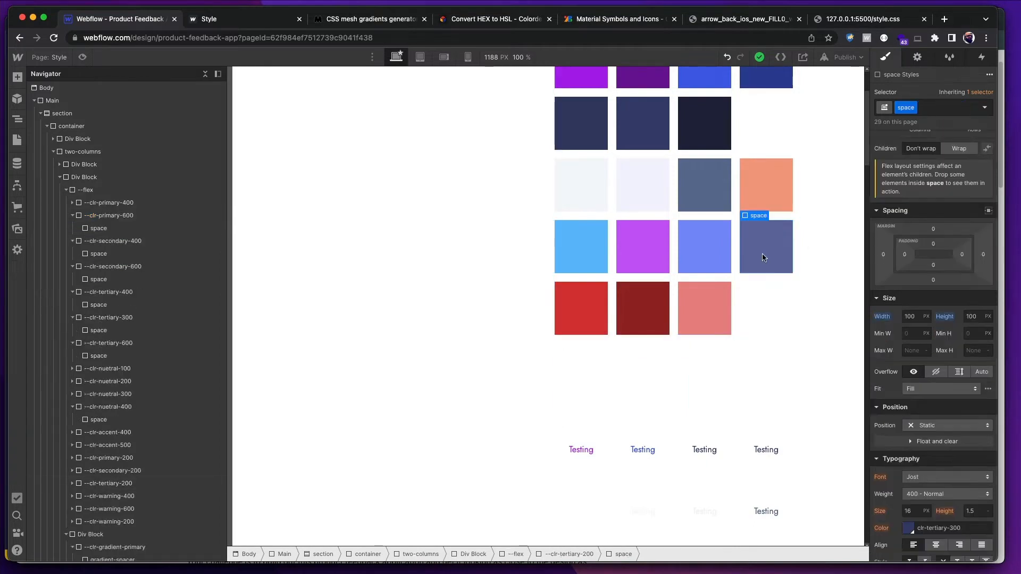
- Publish the site to the selected domain again and reload the live Style page
key(shift+p)
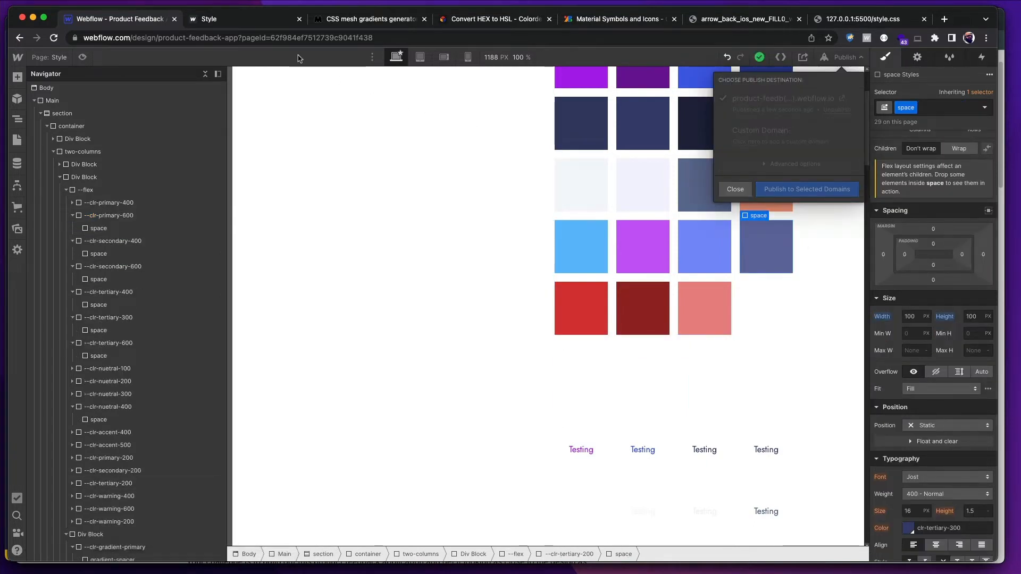
click(256, 28)
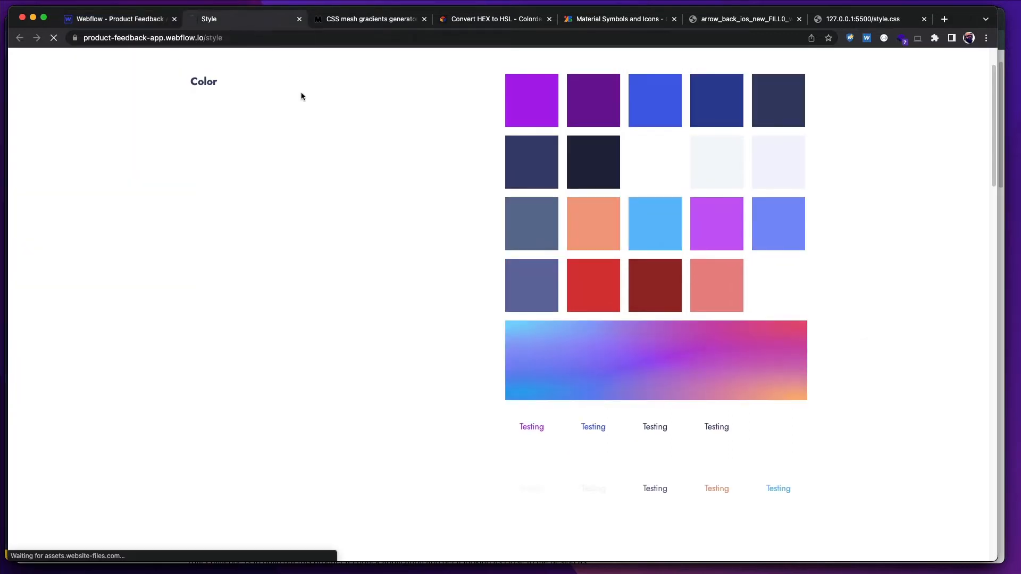
key(super+r)
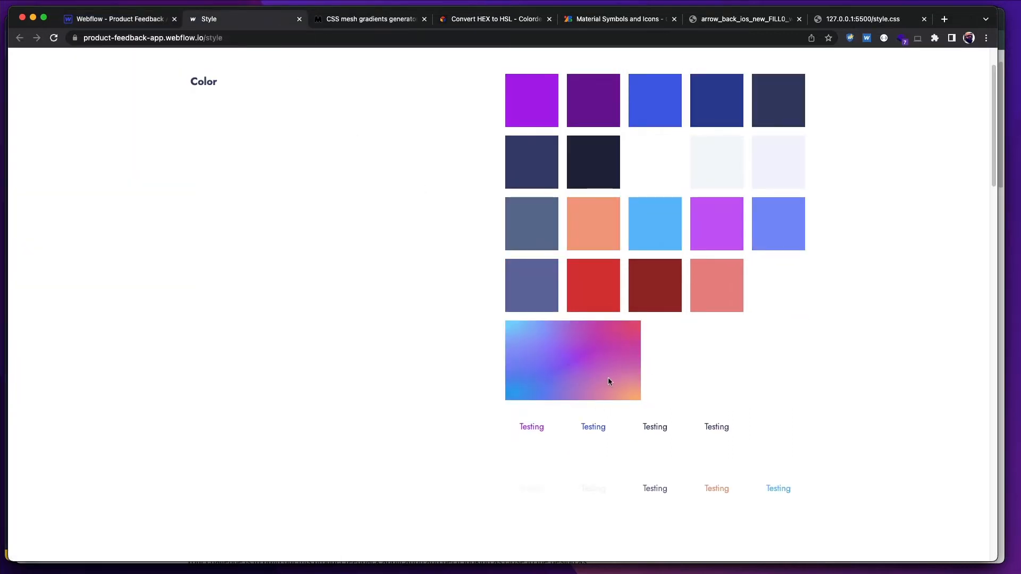
- Compare the live gradient swatch with the Frontend Mentor Feedback Board card in the Figma design
key(super+Tab)
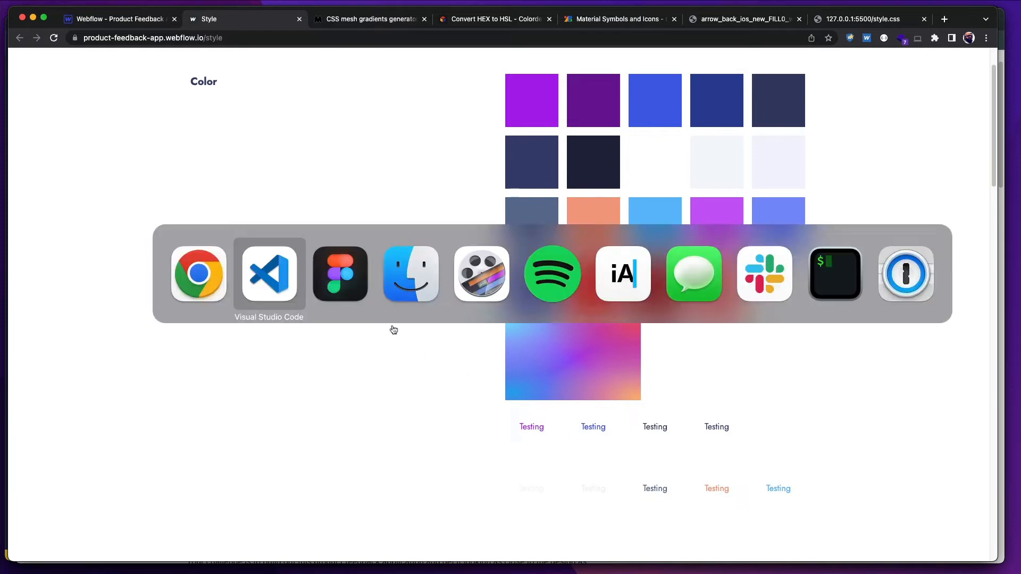
click(336, 289)
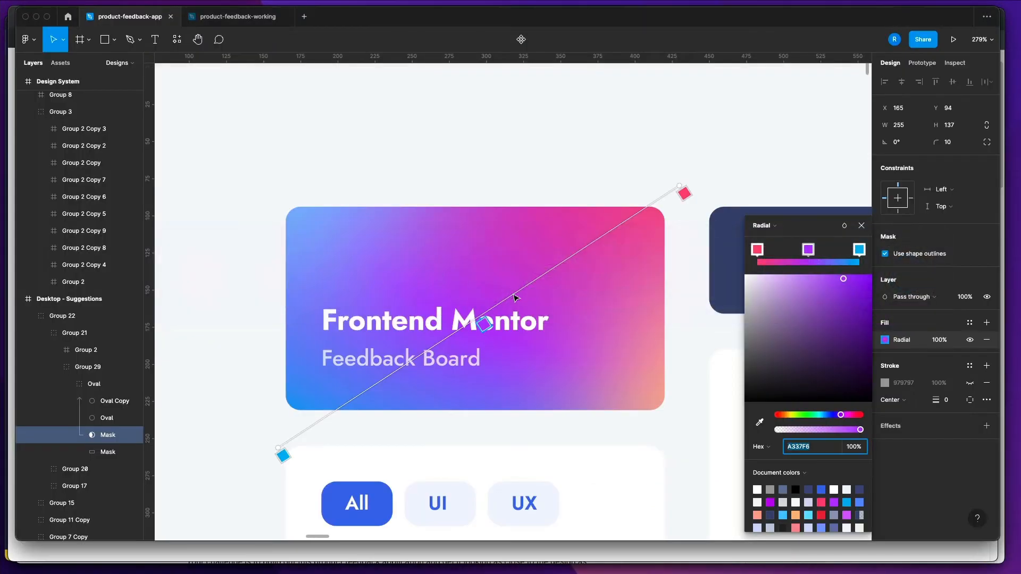
key(Escape)
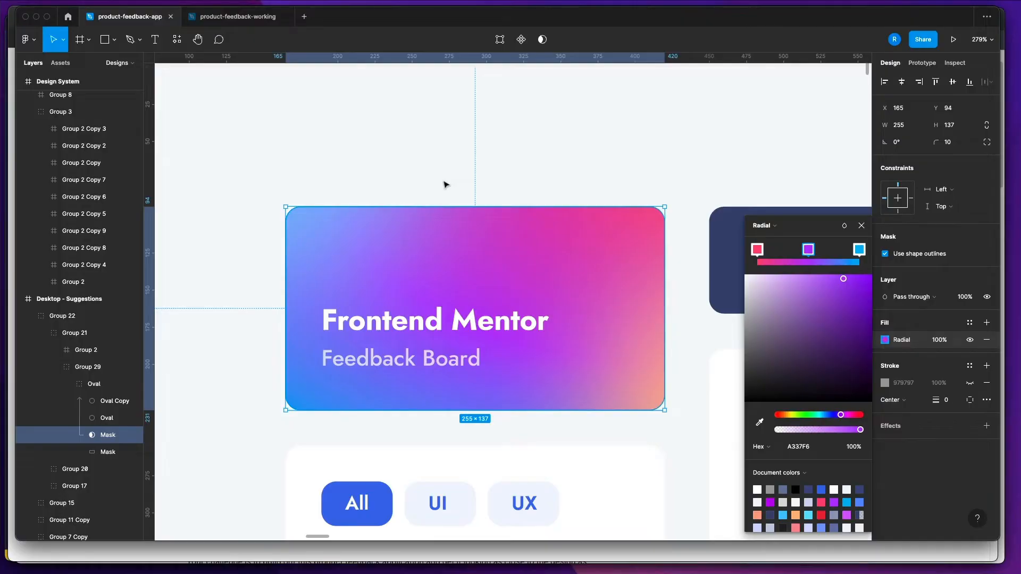
key(super+Tab)
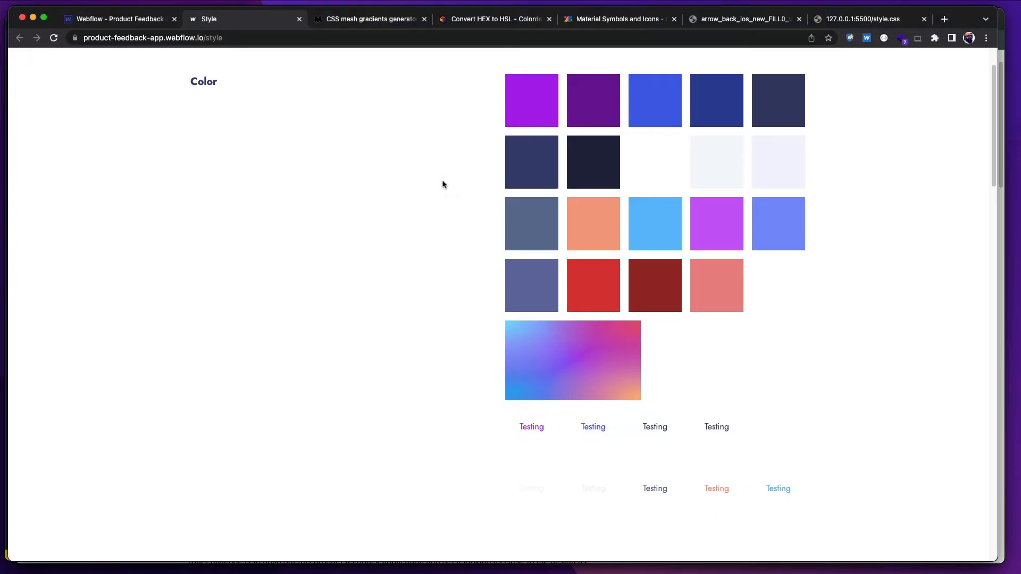
key(super+Tab)
key(super+Tab)
scroll(630, 348, down, 3)
scroll(631, 349, up, 5)
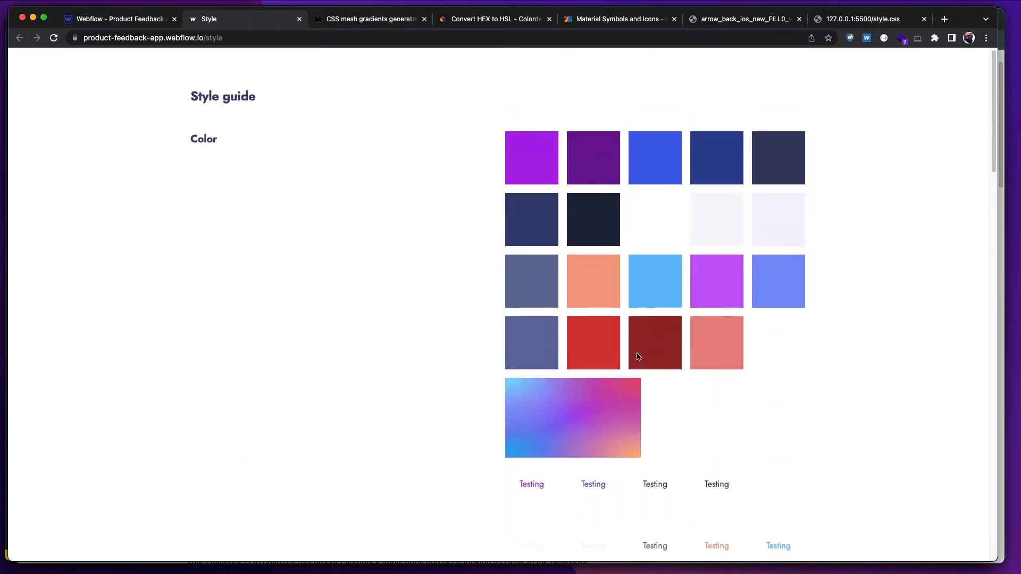
scroll(639, 357, down, 2)
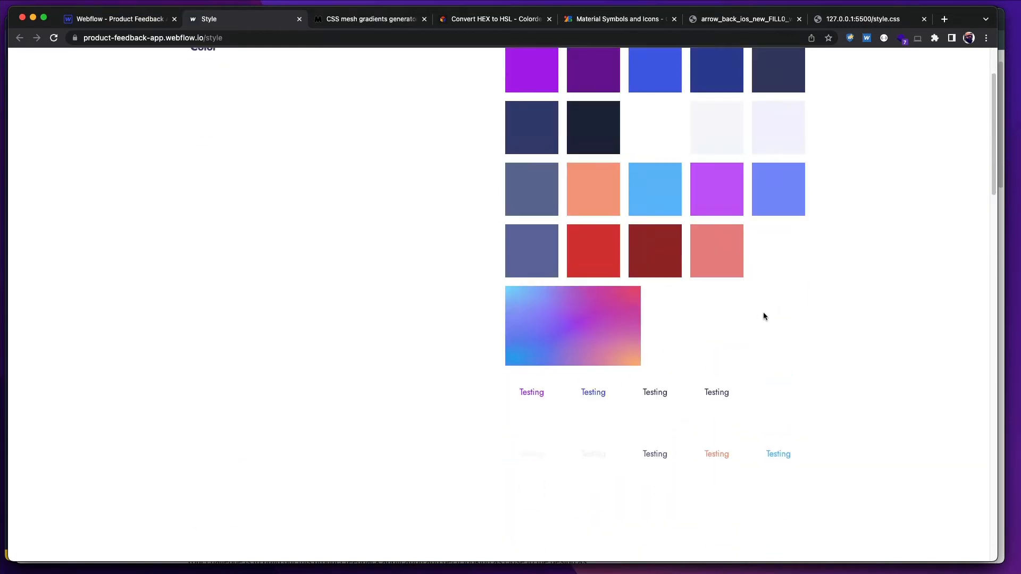
- Switch to Visual Studio Code and close test.html without saving its changes
key(super+Tab)
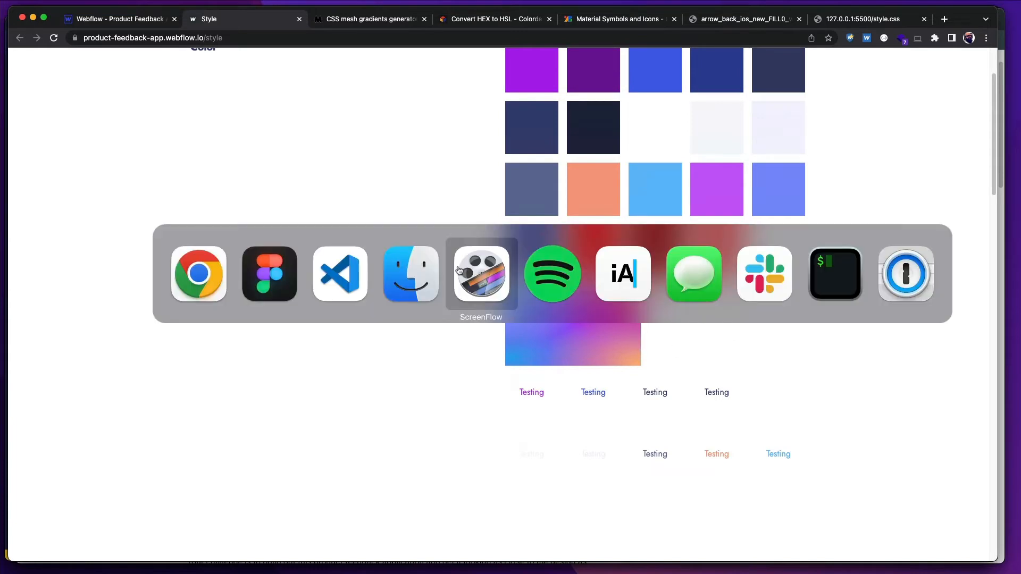
click(341, 290)
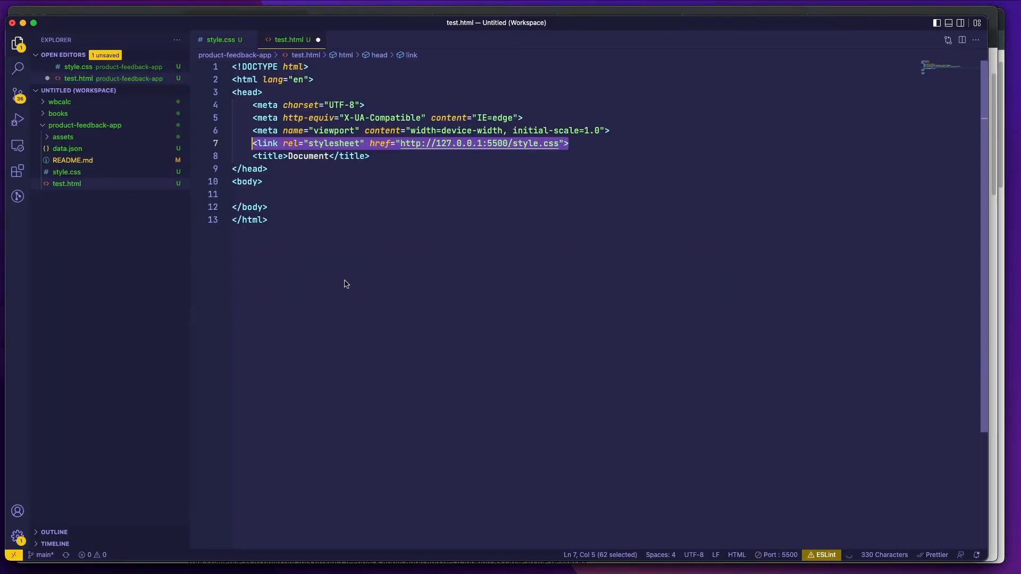
click(318, 40)
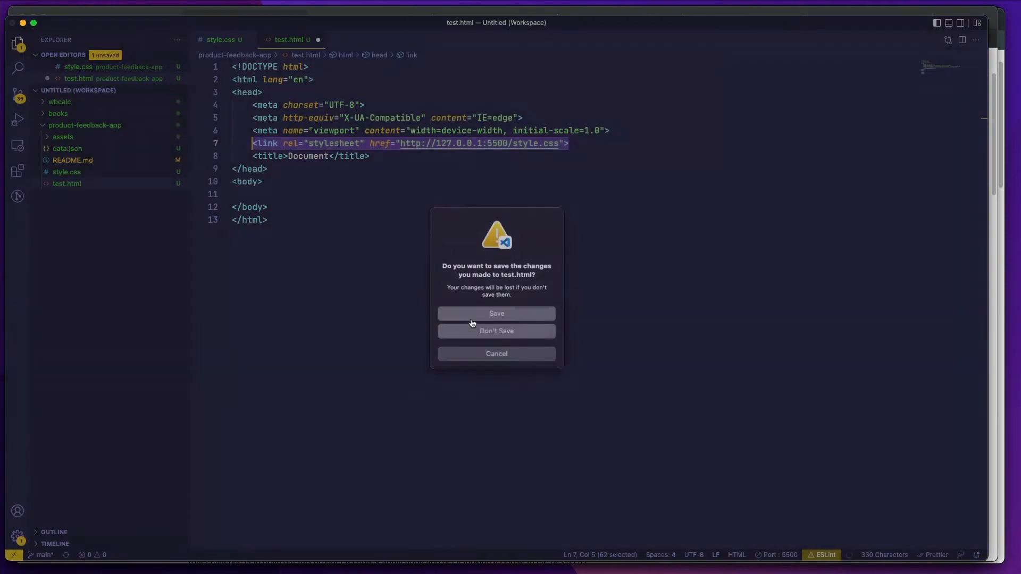
click(504, 333)
- Delete test.html from the product-feedback-app folder
click(87, 175)
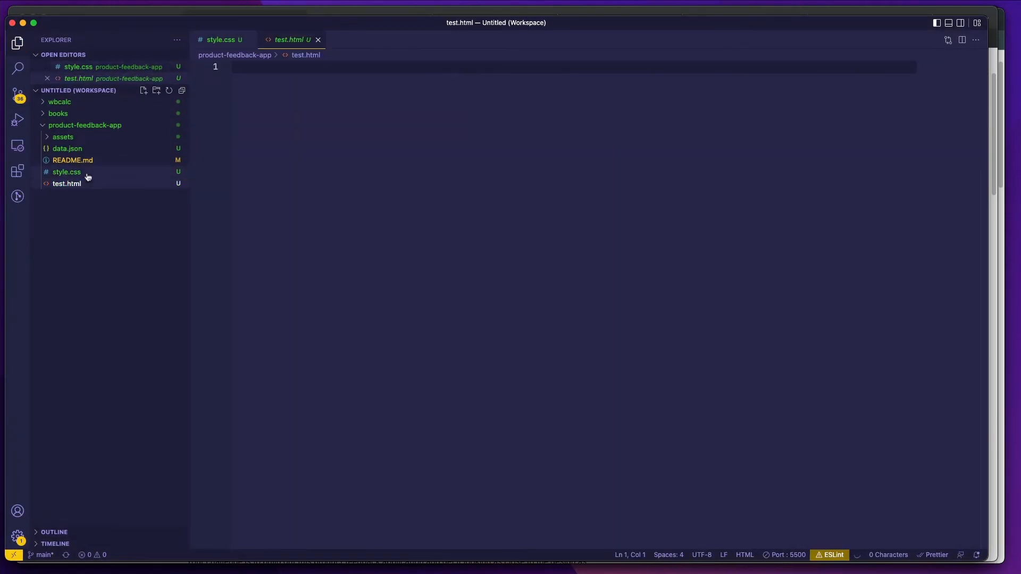
right_click(89, 177)
click(63, 189)
right_click(62, 189)
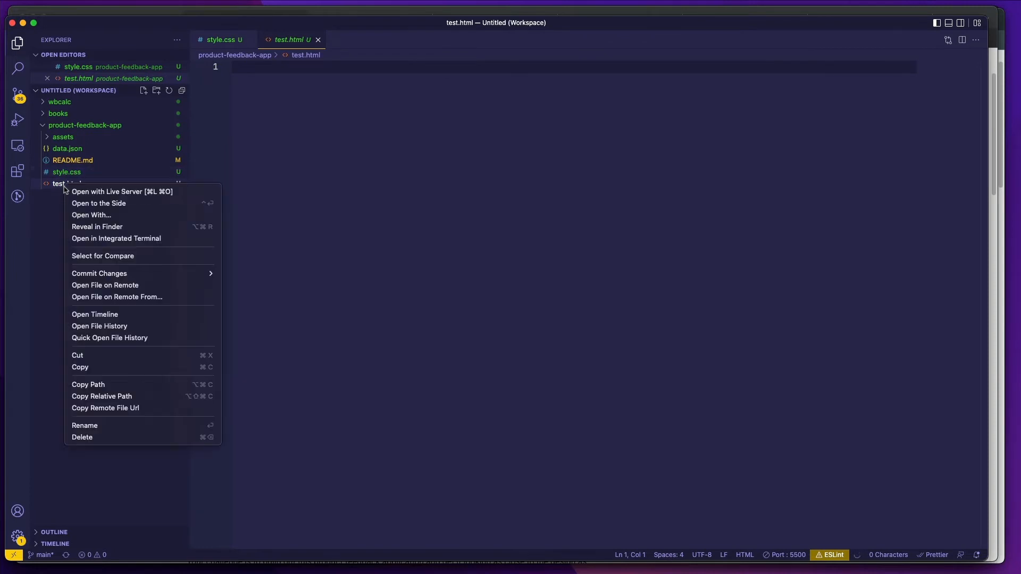
click(119, 432)
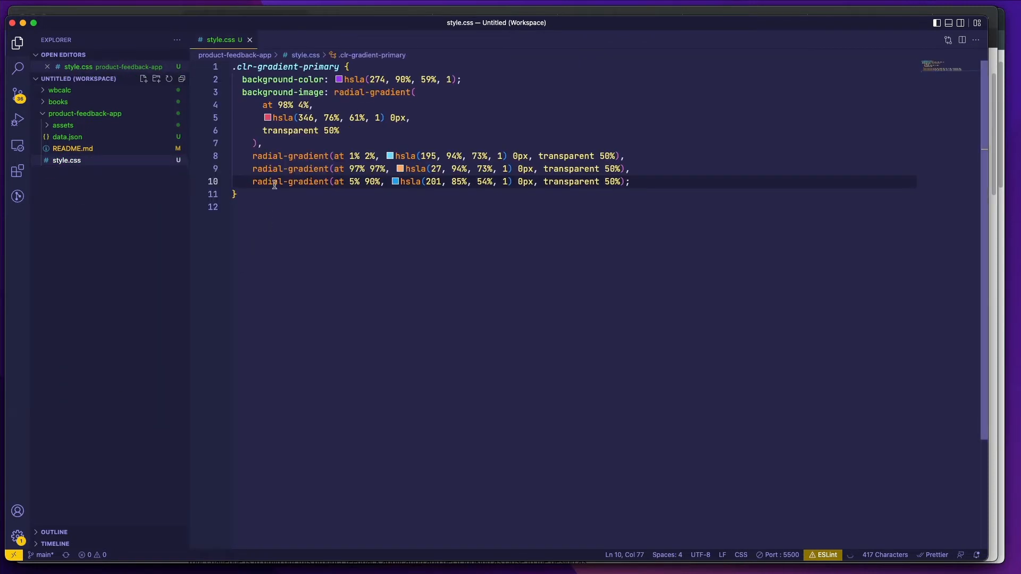
- Add an h1 rule with border: 1px red solid below the .clr-gradient-primary rule in style.css and save the file
click(297, 118)
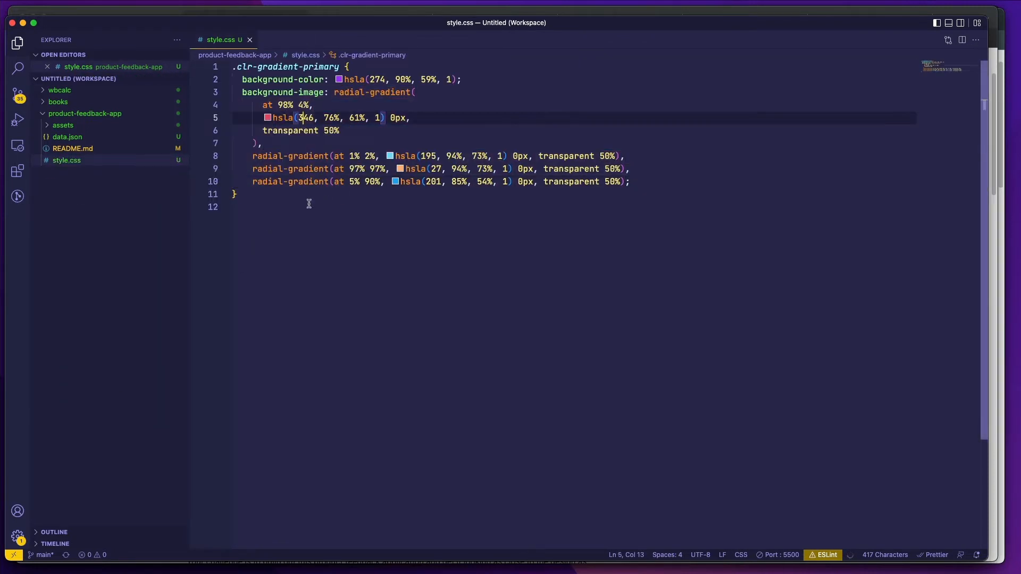
click(310, 204)
key(Return)
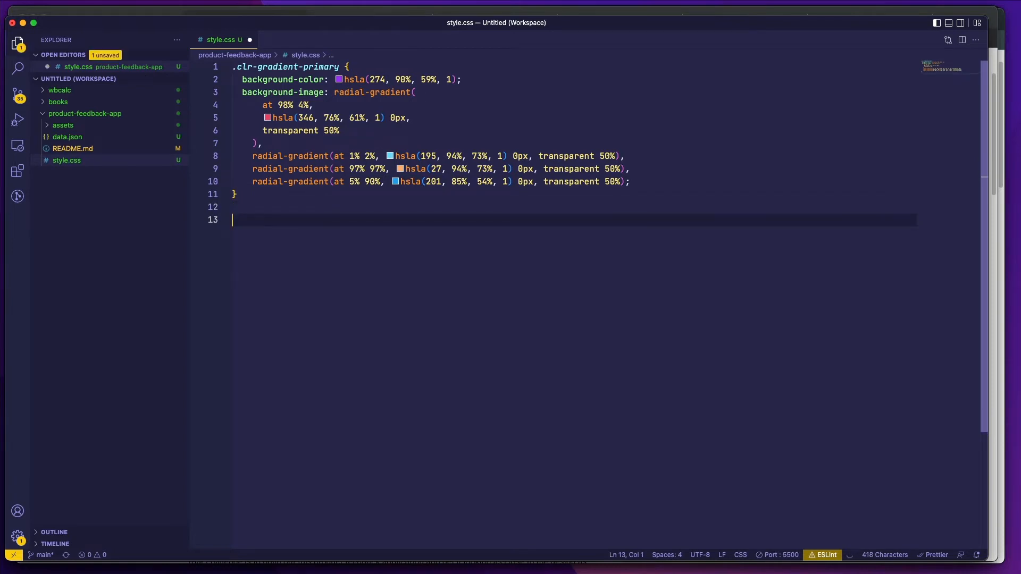
text(h1 {)
key(Return)
text(border)
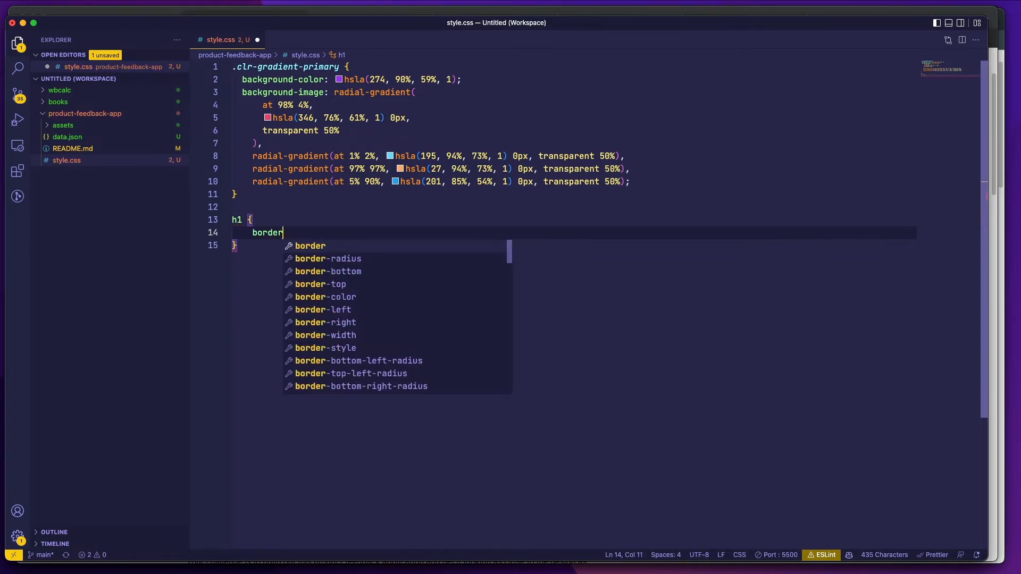
key(Return)
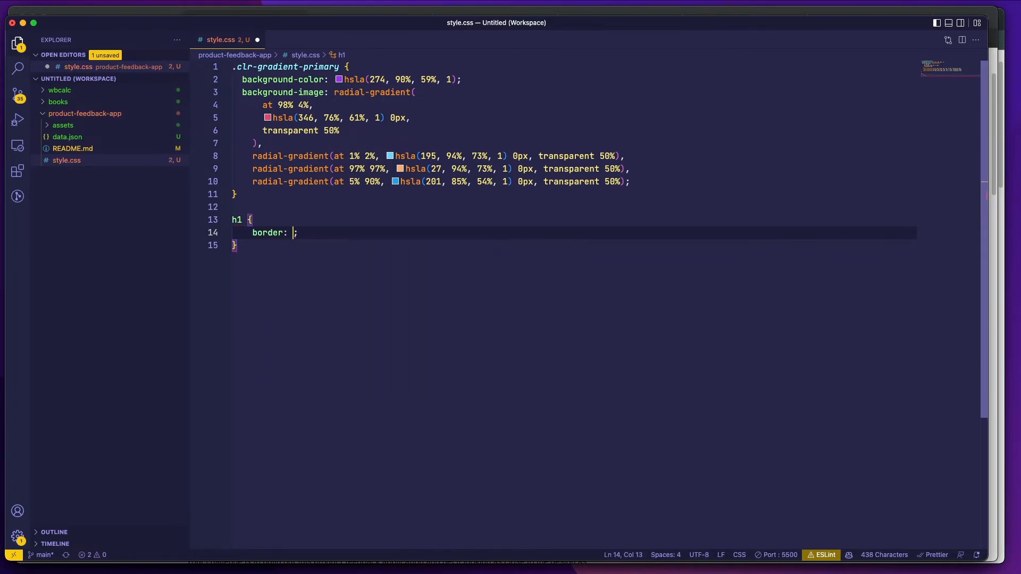
text(1px)
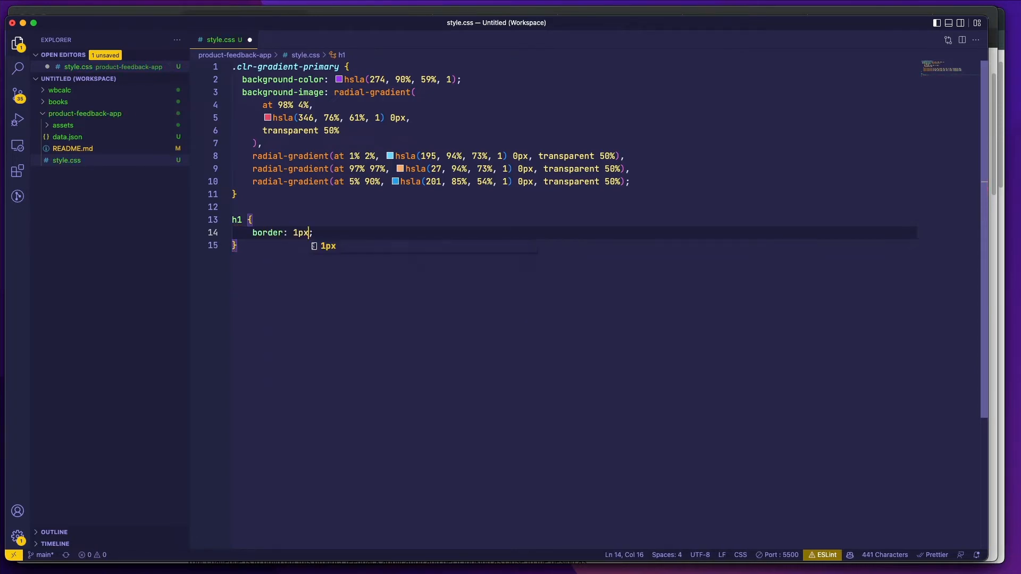
text( red)
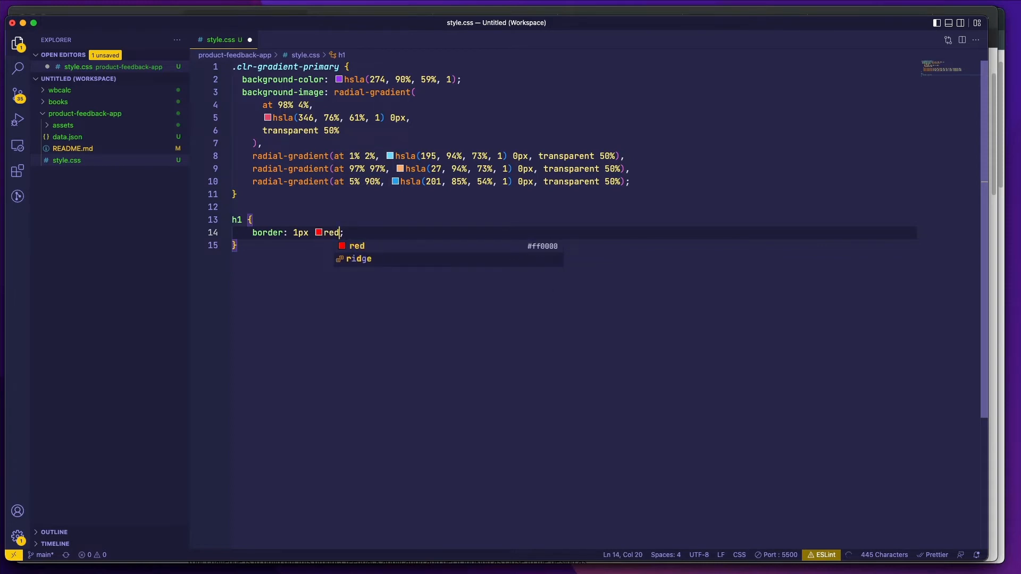
text( solid)
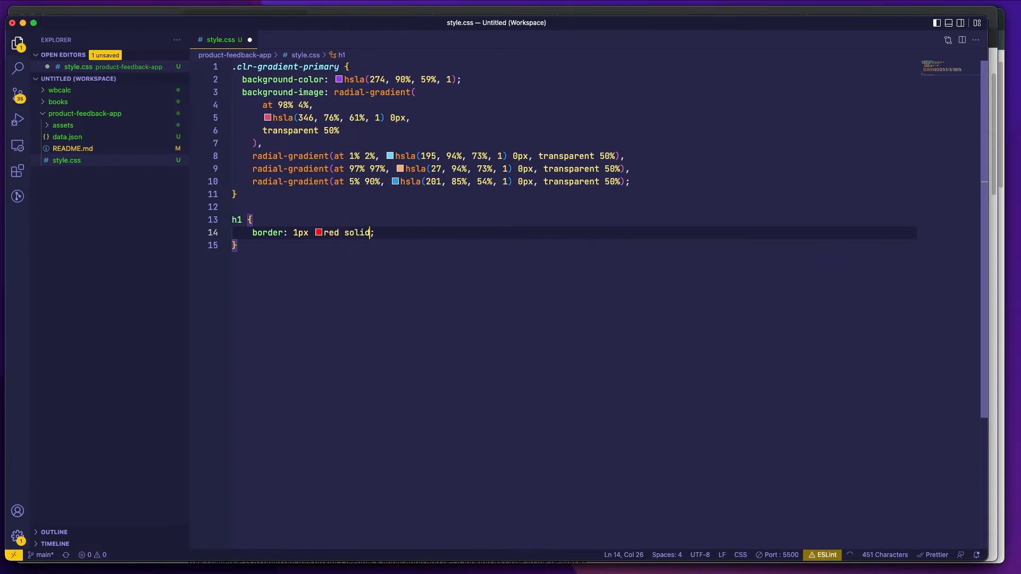
key(super+s)
- Switch to Chrome and examine the h1 borders across the live Style page, including the Typography headings
key(super+Tab)
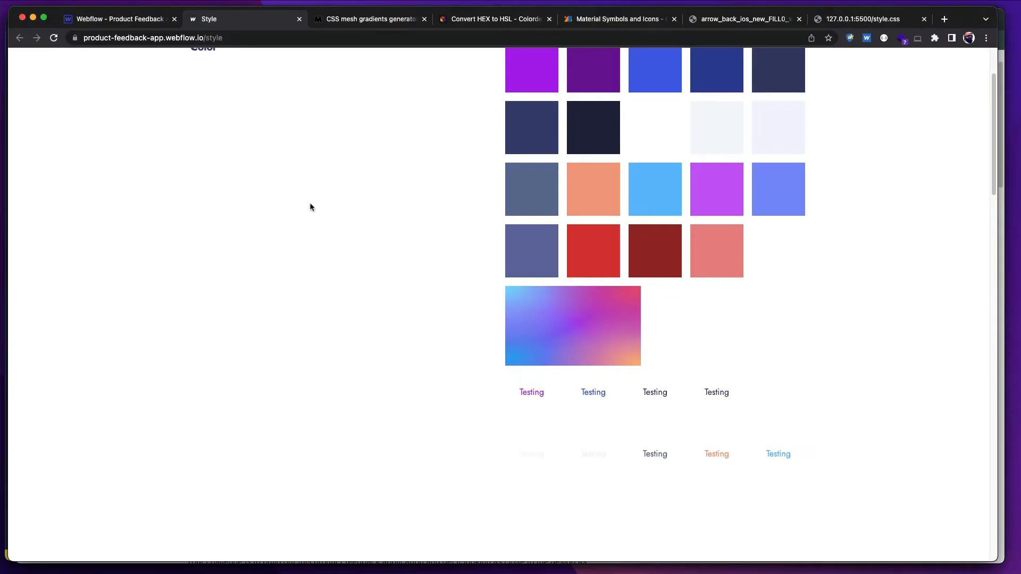
scroll(338, 172, up, 3)
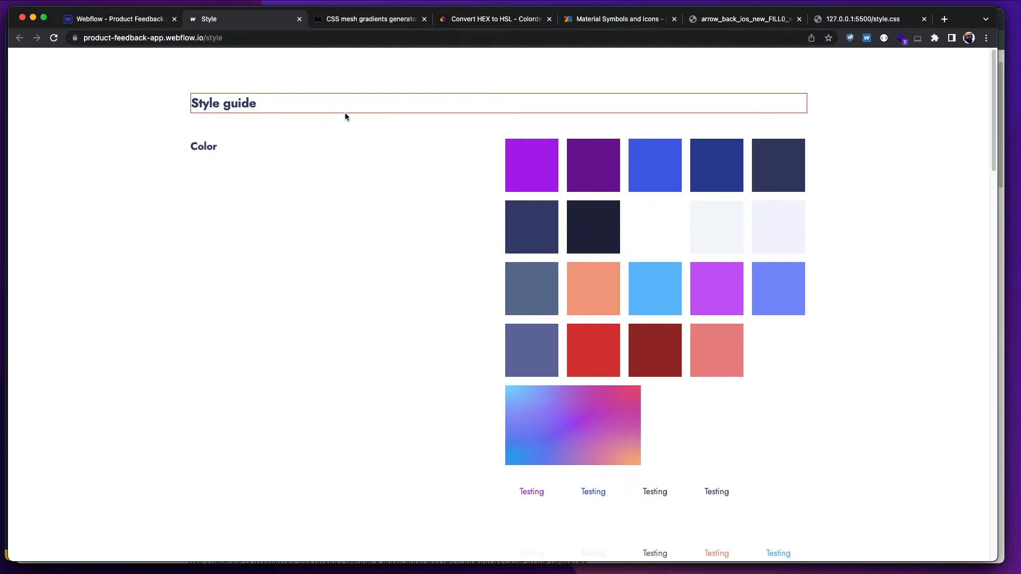
scroll(472, 209, down, 20)
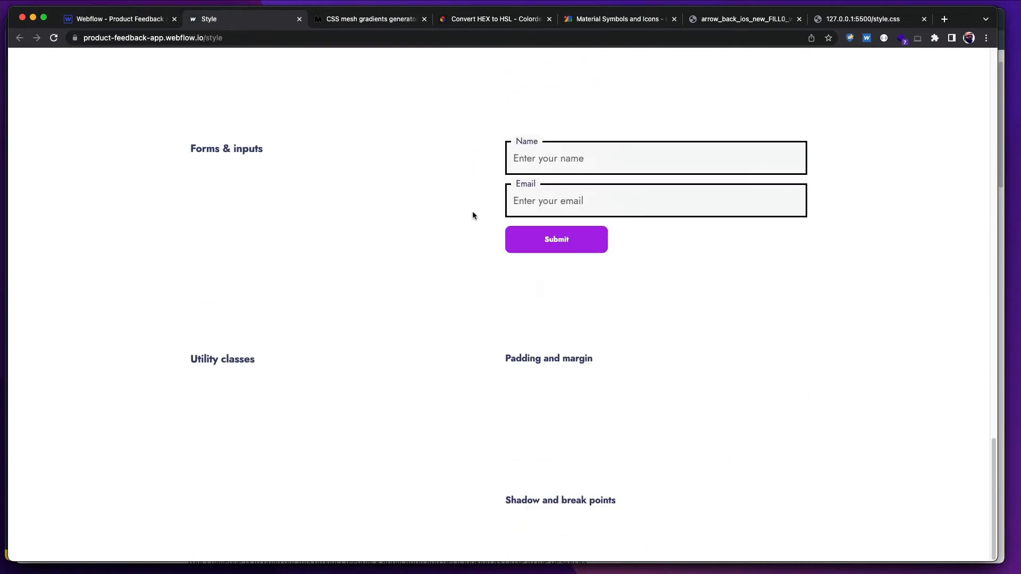
scroll(468, 204, up, 15)
scroll(468, 204, down, 5)
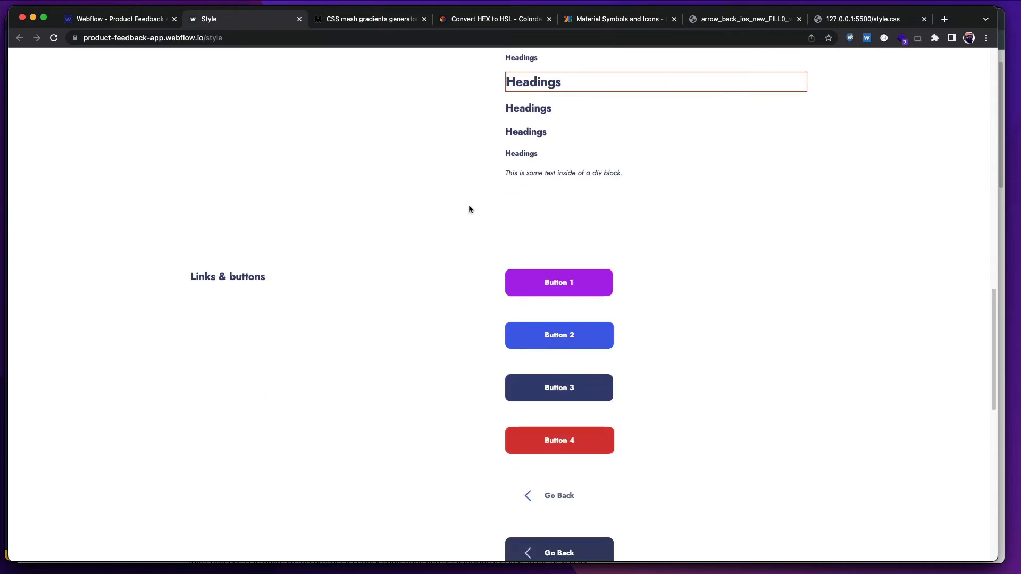
scroll(468, 207, up, 5)
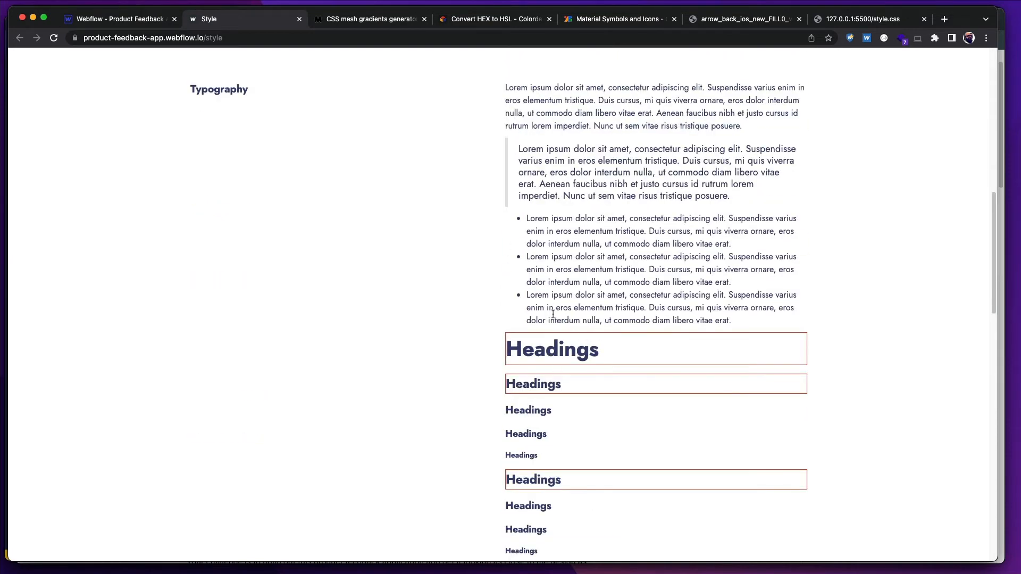
drag(606, 351, 536, 348)
click(524, 336)
scroll(522, 325, down, 5)
scroll(526, 260, up, 5)
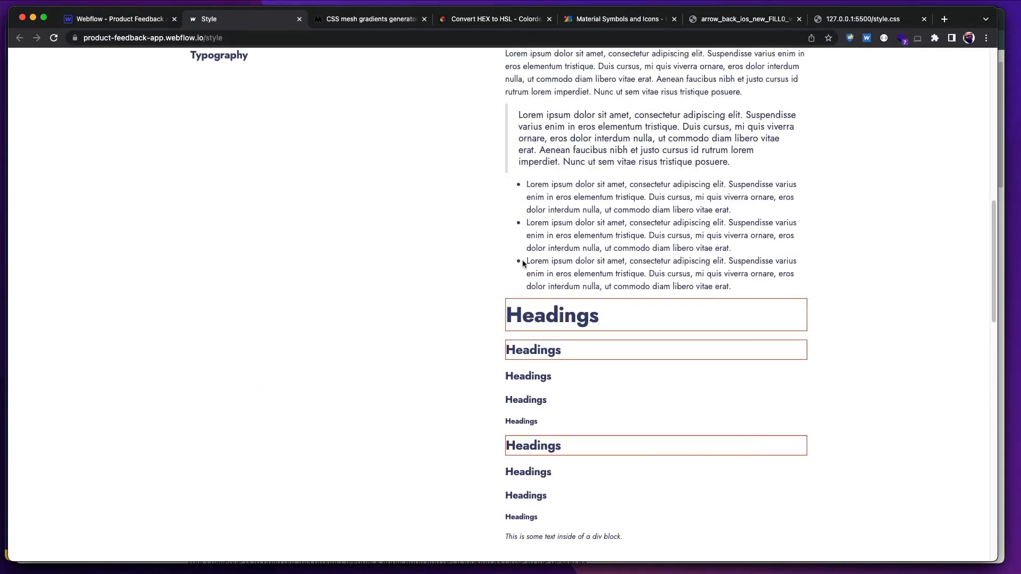
- Switch to the Webflow Designer tab and return to the Style page's color swatches
key(ctrl+shift+Tab)
key(Escape)
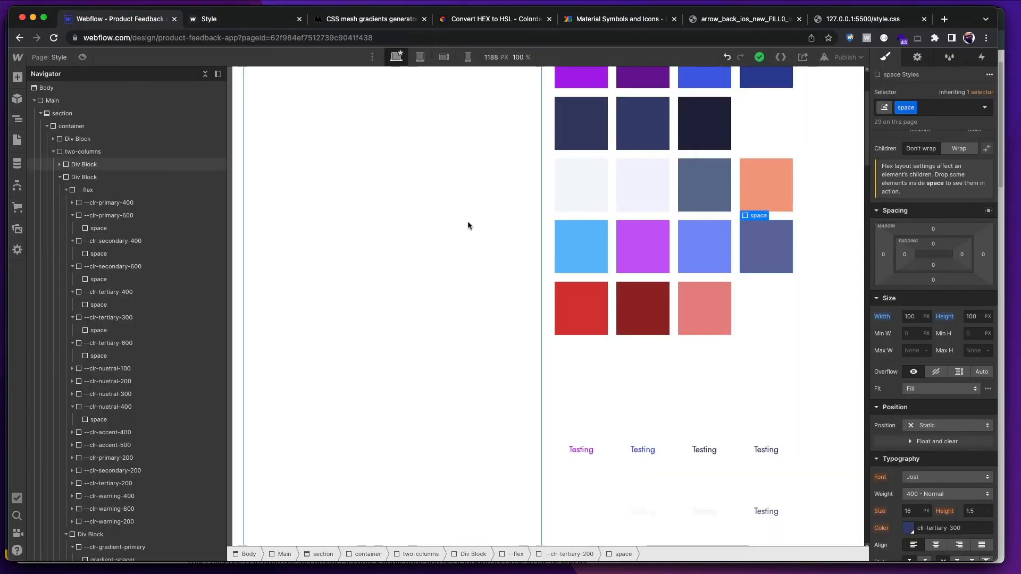
scroll(525, 193, up, 3)
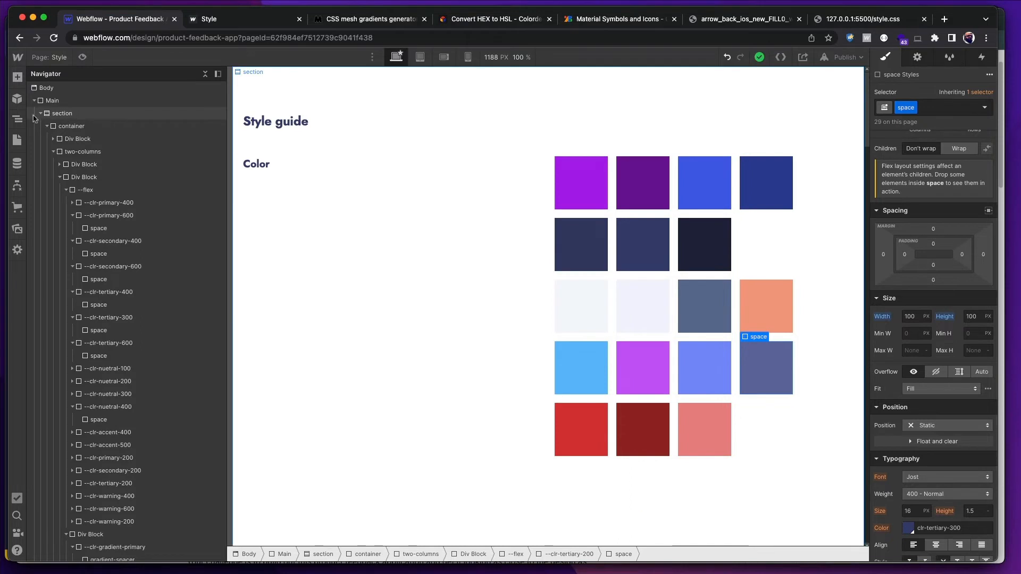
- Try adding an empty HTML Embed directly inside Body above the Main element, and delete it again
click(50, 91)
key(super+l)
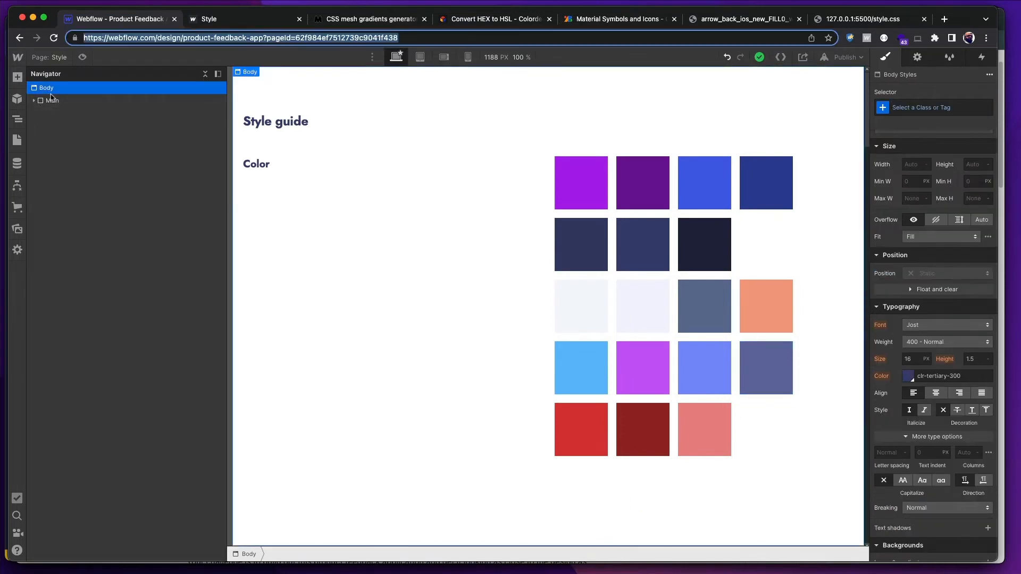
click(433, 78)
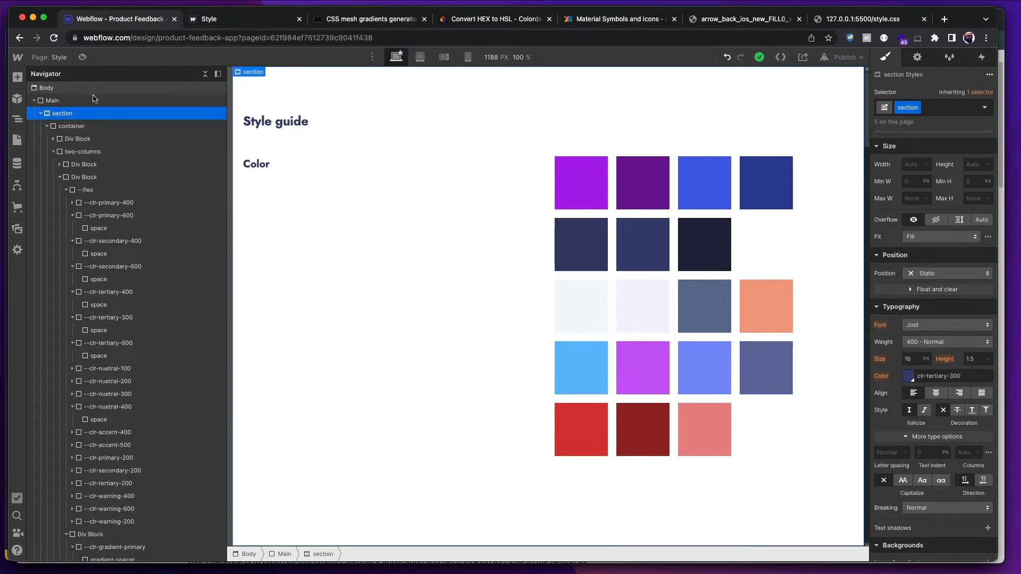
click(65, 90)
click(34, 101)
key(super+e)
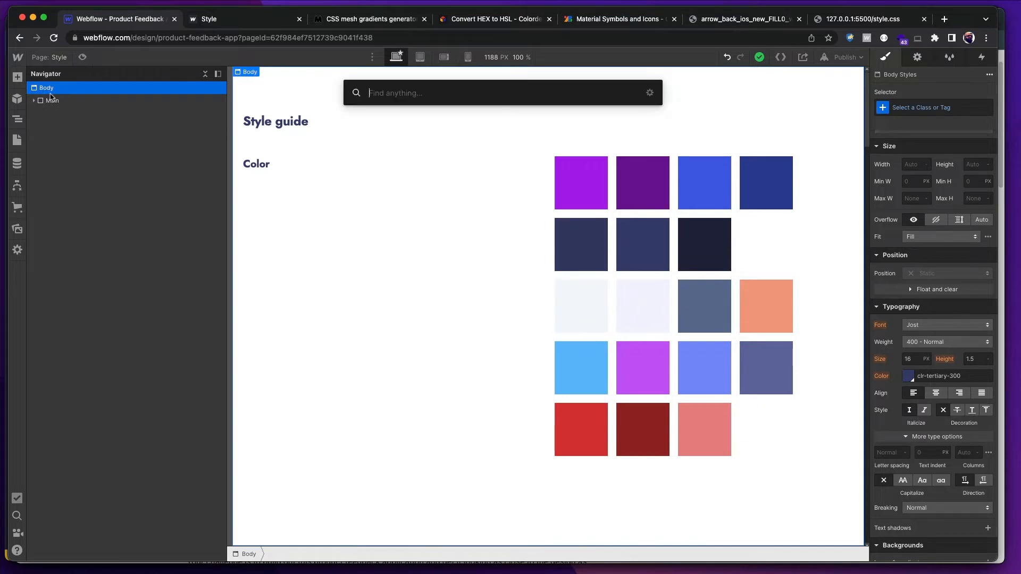
text(embe)
key(Return)
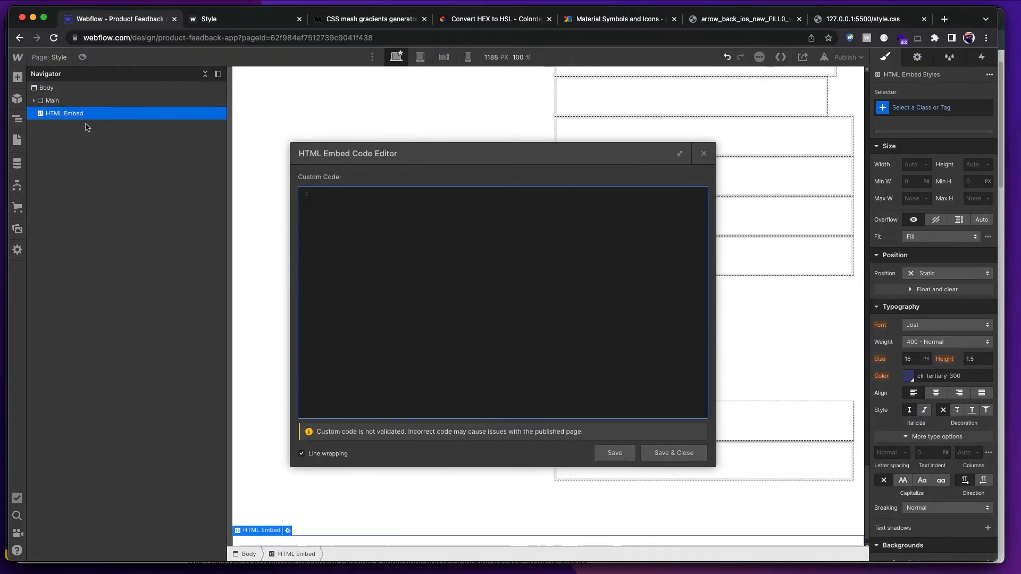
key(Escape)
drag(110, 113, 110, 96)
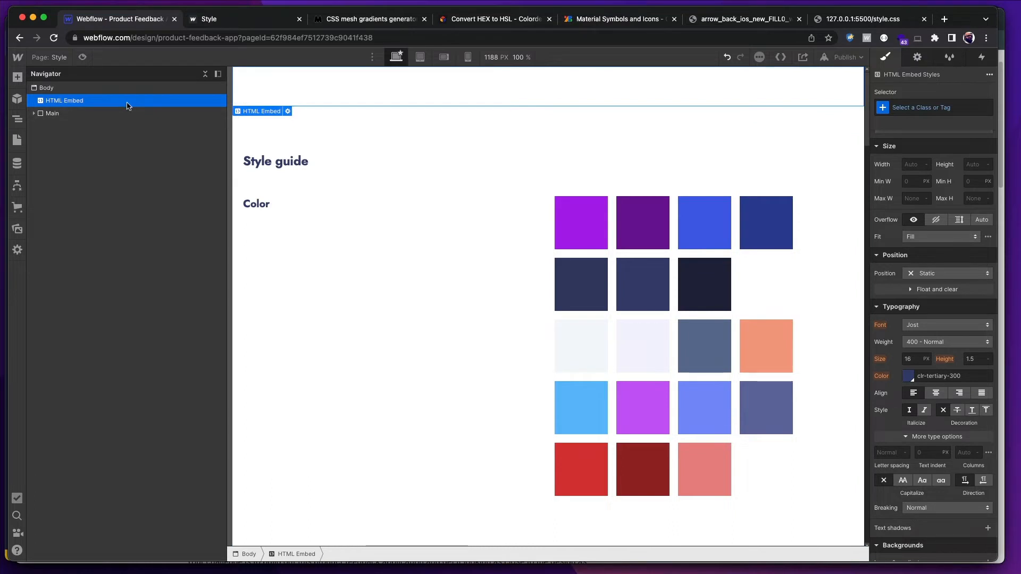
key(Delete)
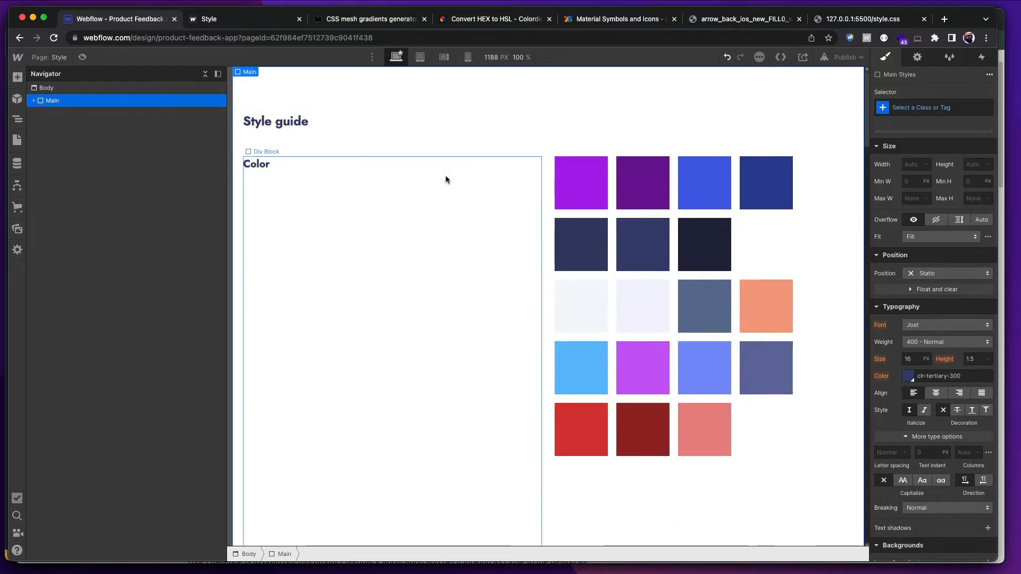
- Reset the width set on the --clr-gradient-primary block that wraps gradient-spacer below the color swatches
scroll(447, 178, down, 5)
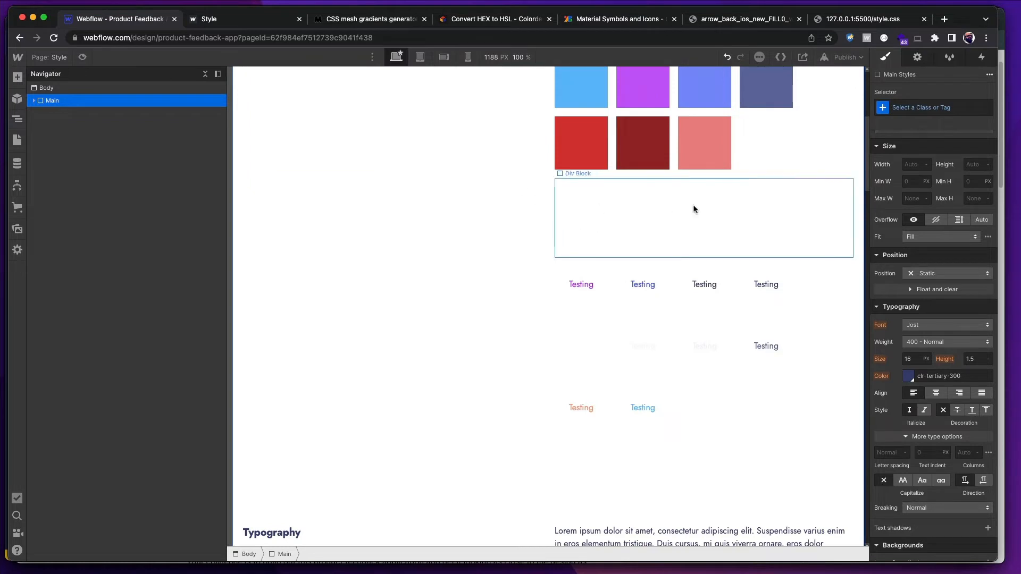
click(658, 215)
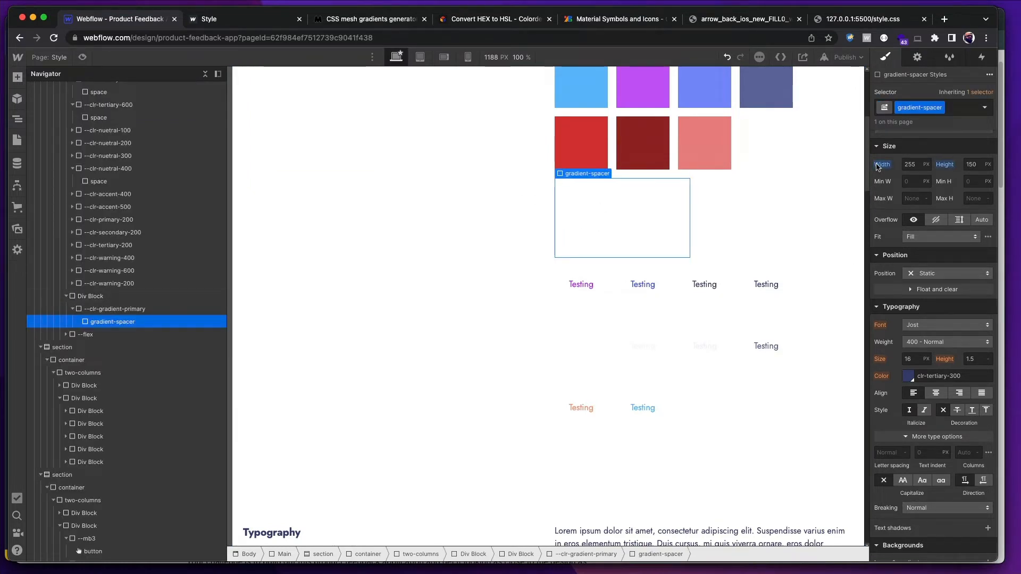
key(Up)
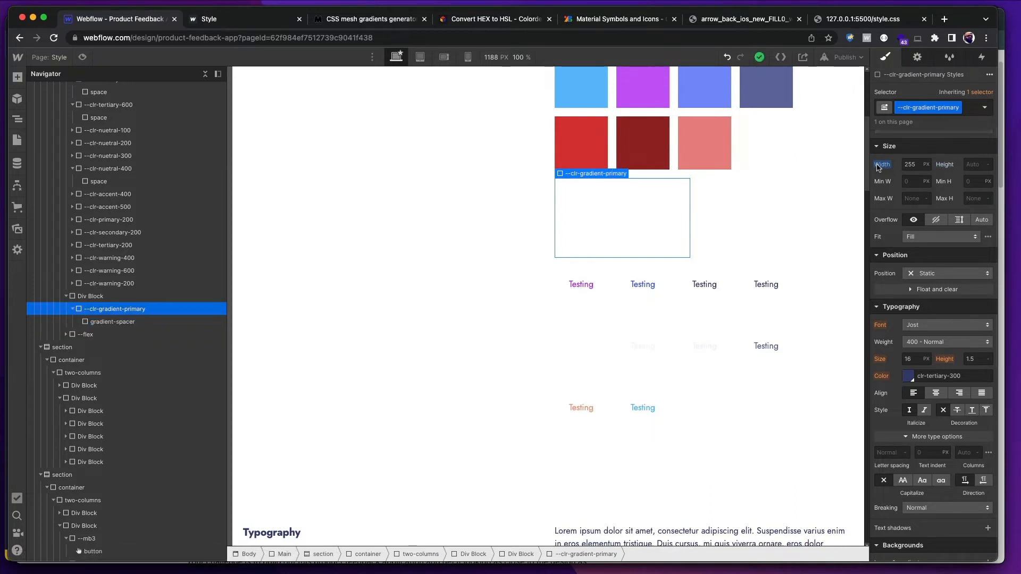
alt+click(879, 164)
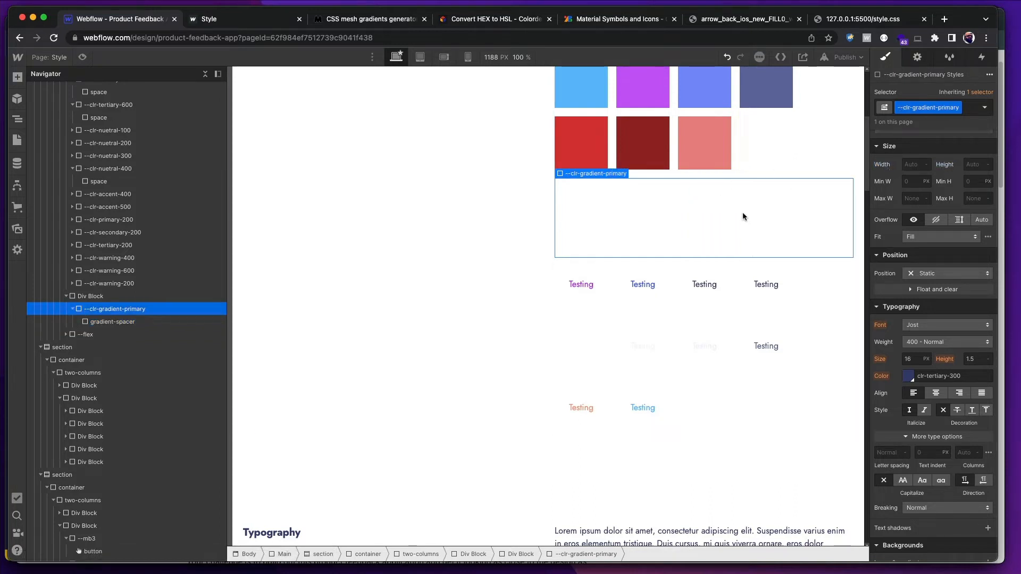
- Check the published Style page for the outlined headings and the gradient swatch
click(209, 19)
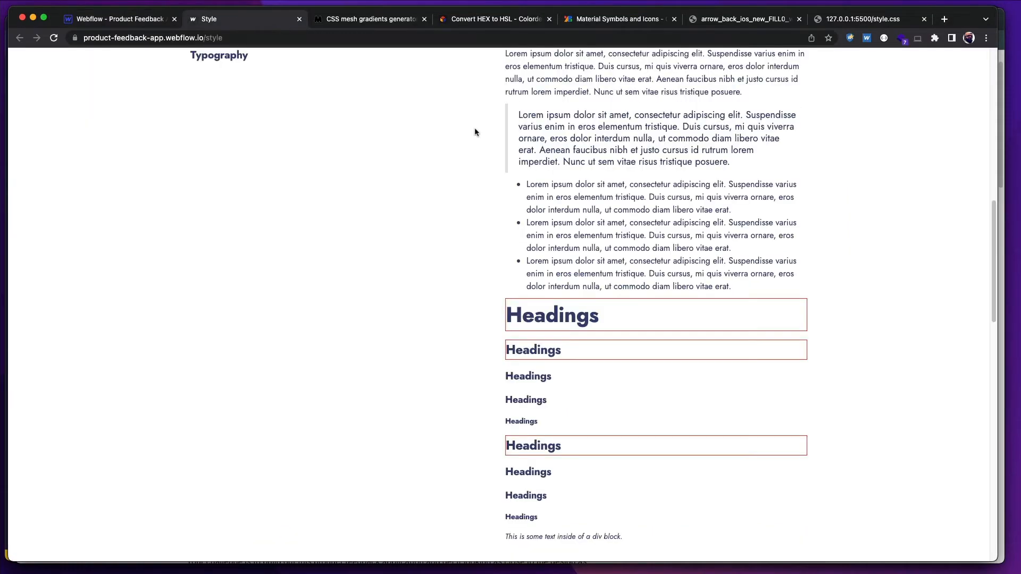
scroll(474, 132, up, 8)
scroll(608, 242, down, 8)
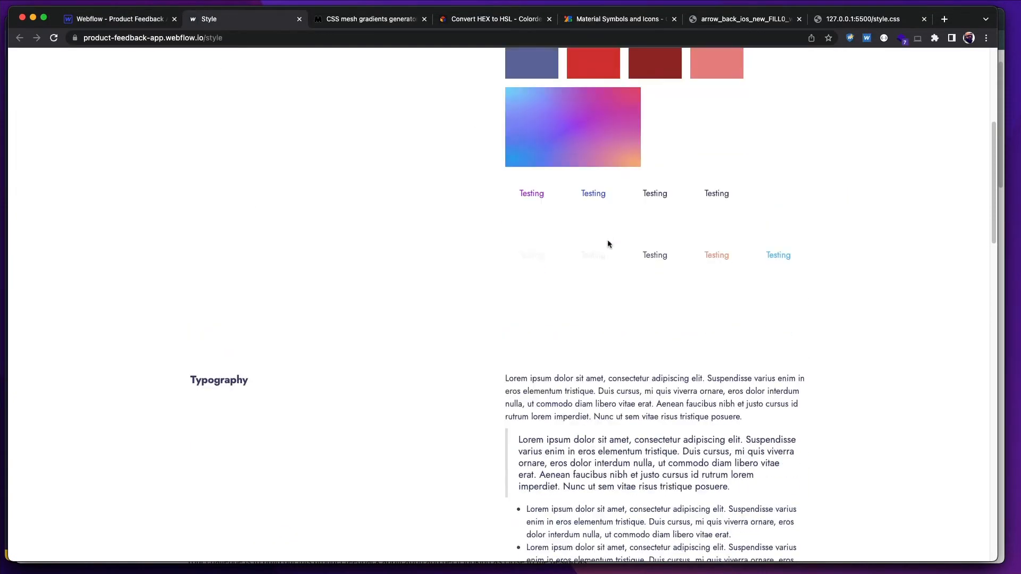
- Switch to VS Code, delete the h1 rule with the 1px red solid border from style.css, and save the file
key(super+Tab)
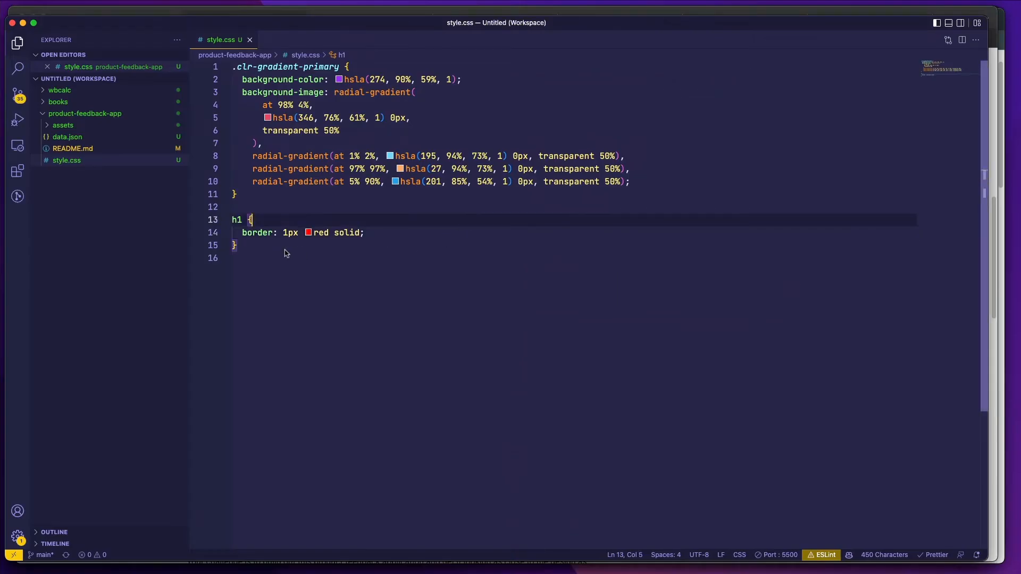
drag(285, 249, 226, 213)
key(BackSpace)
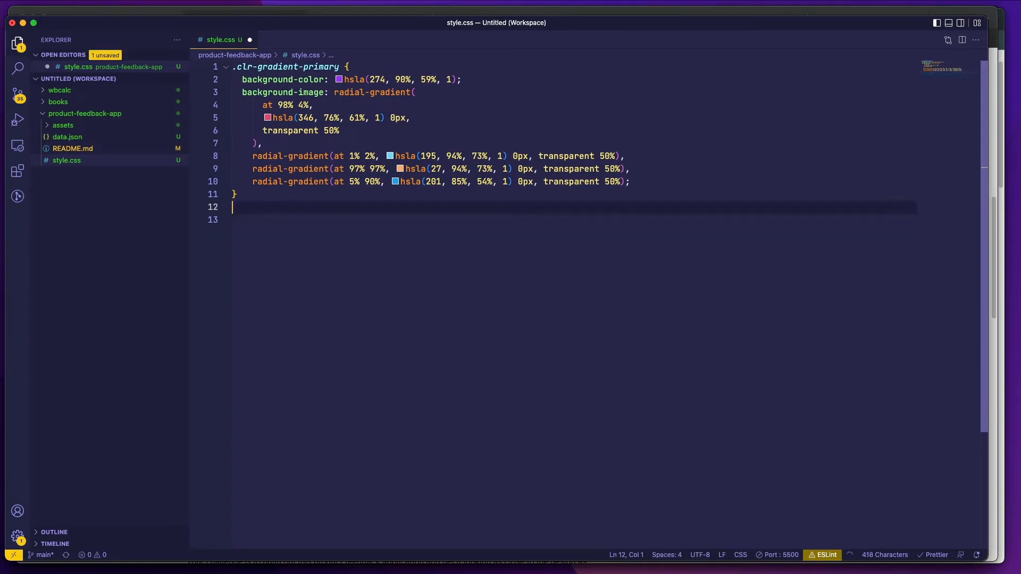
key(ctrl+s)
key(super+Tab)
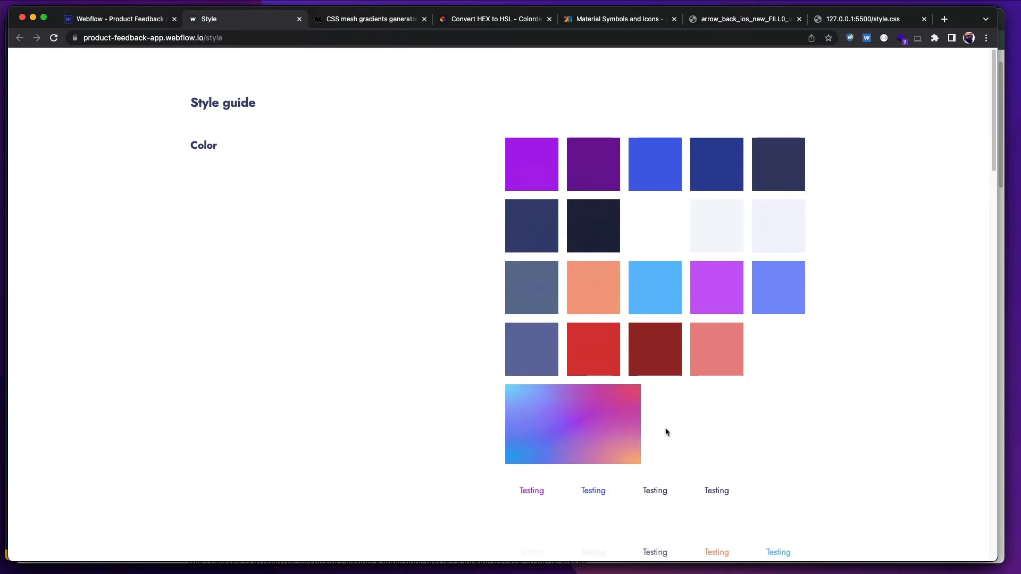
- Review the published style guide from the color swatches down to the links and buttons, including the headings
scroll(679, 406, down, 6)
scroll(667, 413, down, 1)
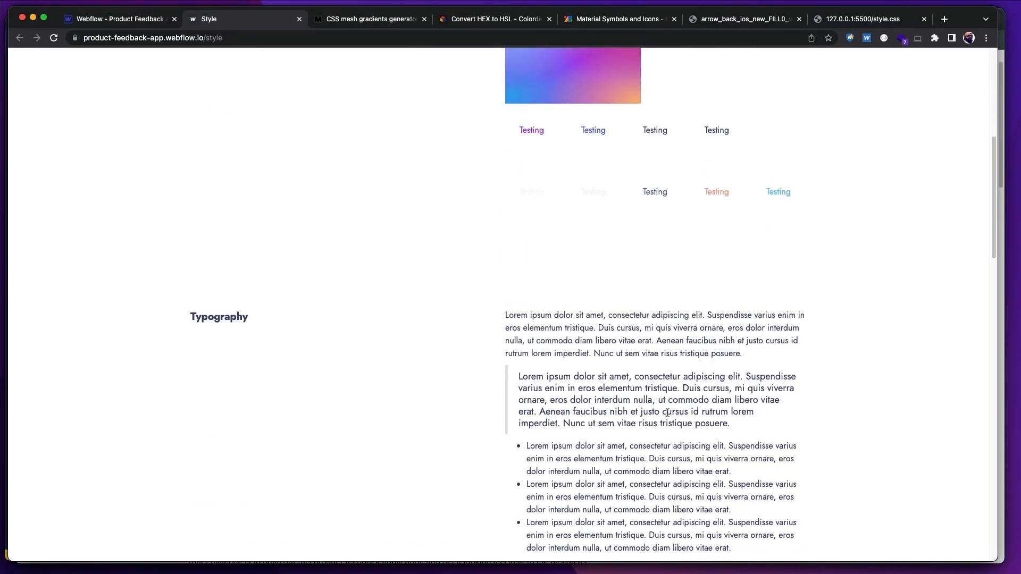
scroll(685, 443, down, 20)
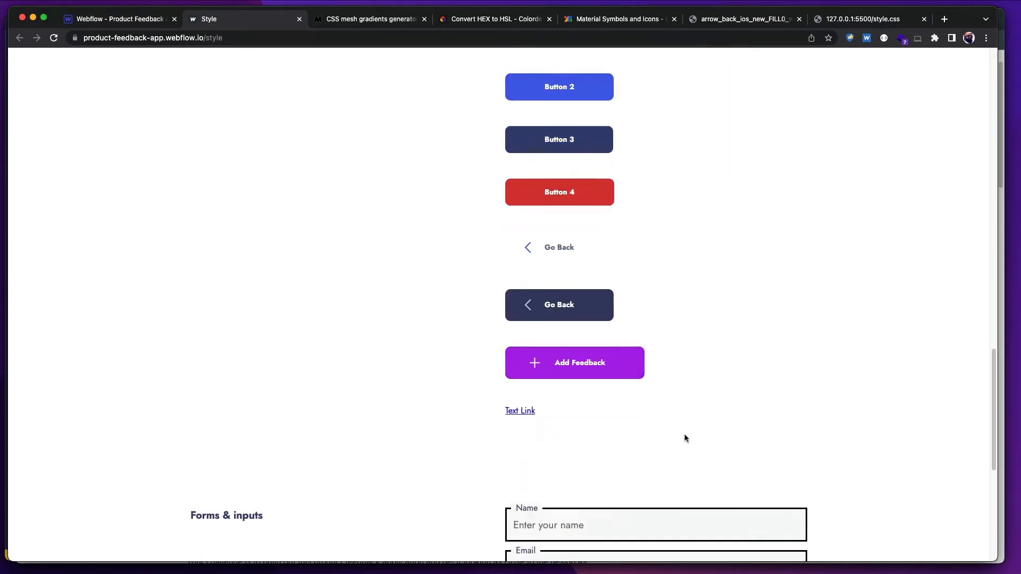
scroll(686, 439, up, 15)
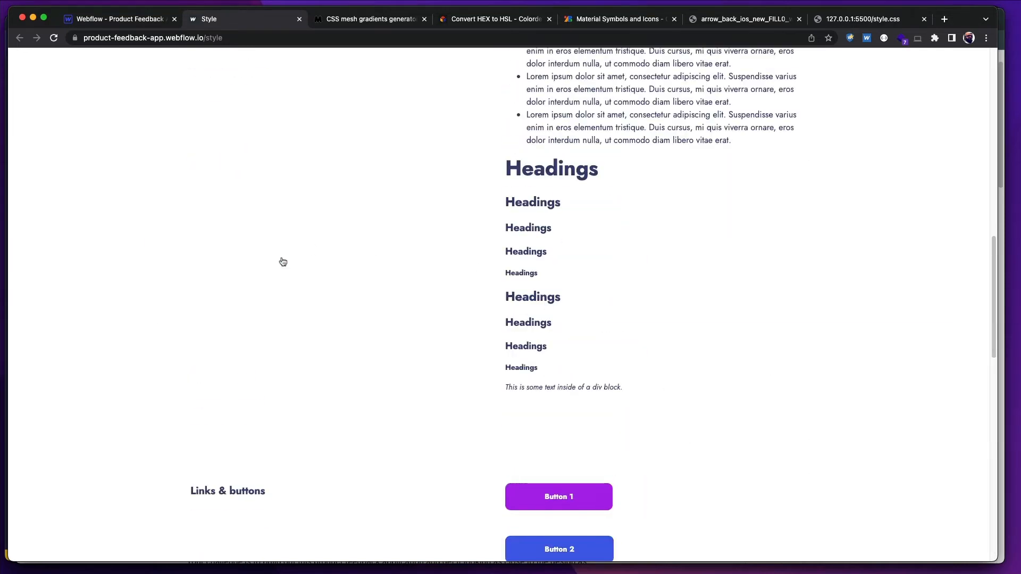
- Switch to Figma, go to the Design System frame's Typography section, and close the radial fill color settings
key(super+Tab)
key(super+Tab)
scroll(365, 239, down, 10)
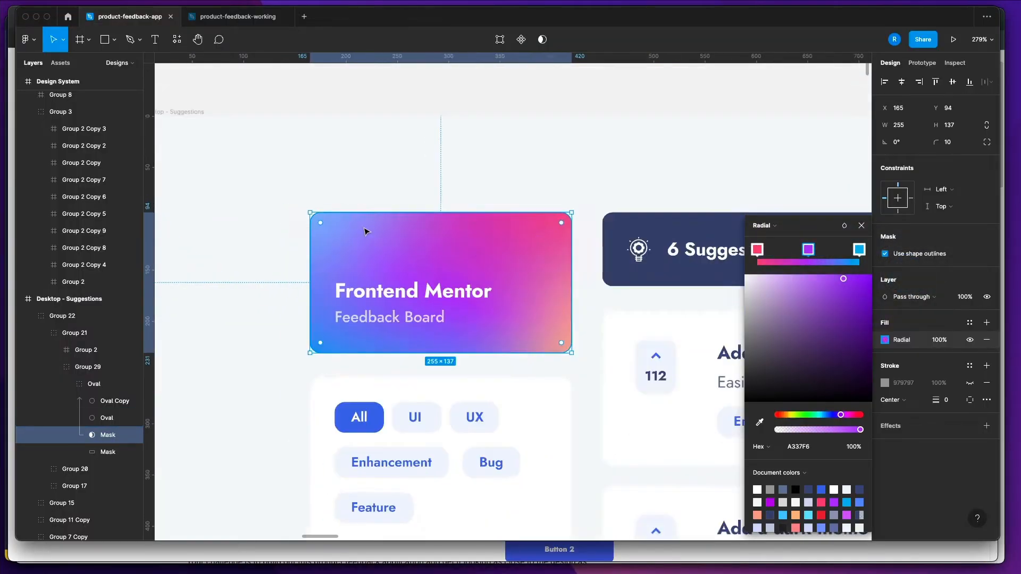
scroll(370, 236, left, 5)
scroll(412, 276, down, 5)
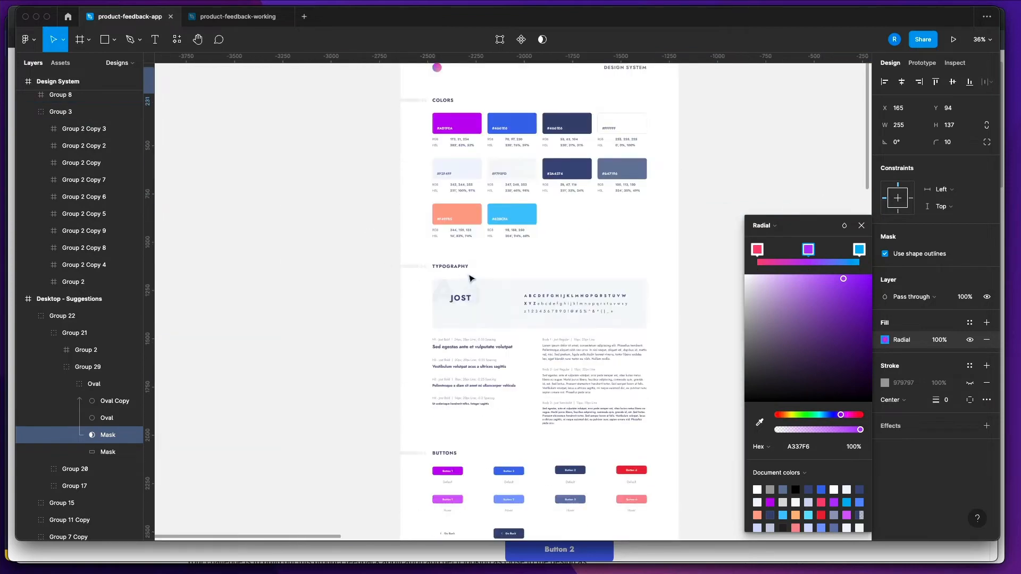
scroll(480, 282, up, 5)
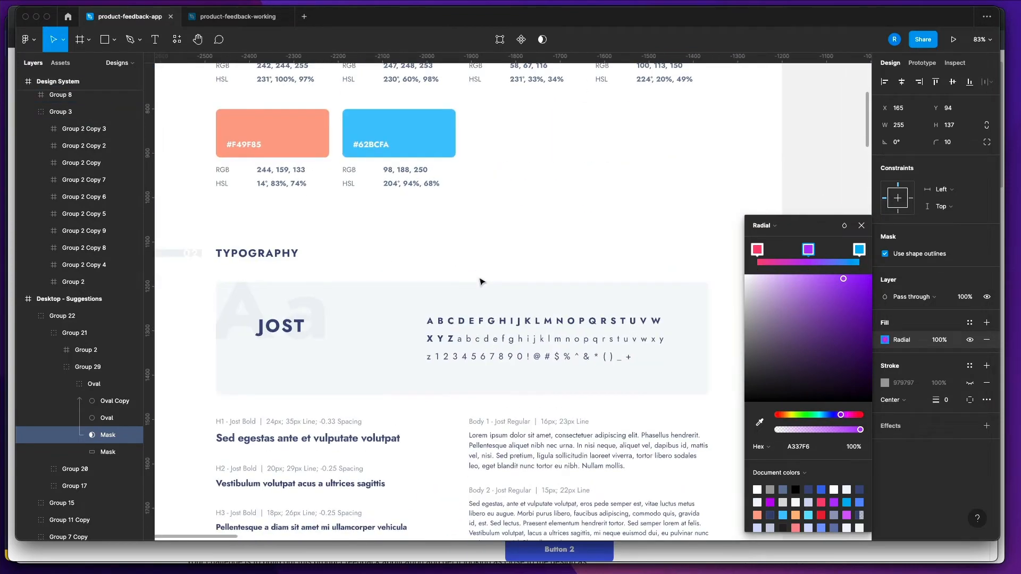
click(861, 226)
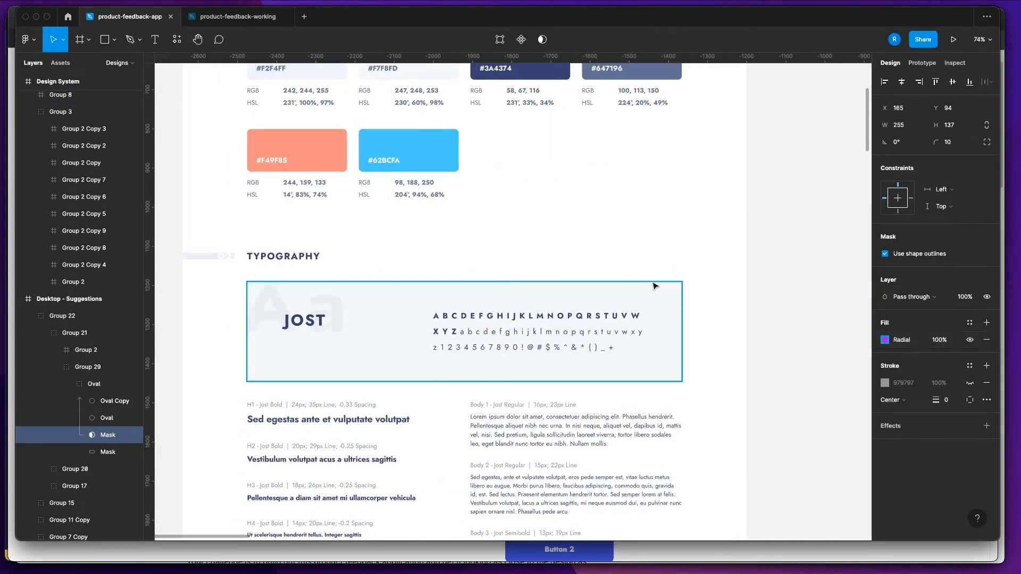
- Examine the default, hover and active states of the upvote and UX tag components under Interactive Elements
scroll(654, 287, left, 3)
scroll(654, 286, down, 5)
scroll(654, 285, down, 8)
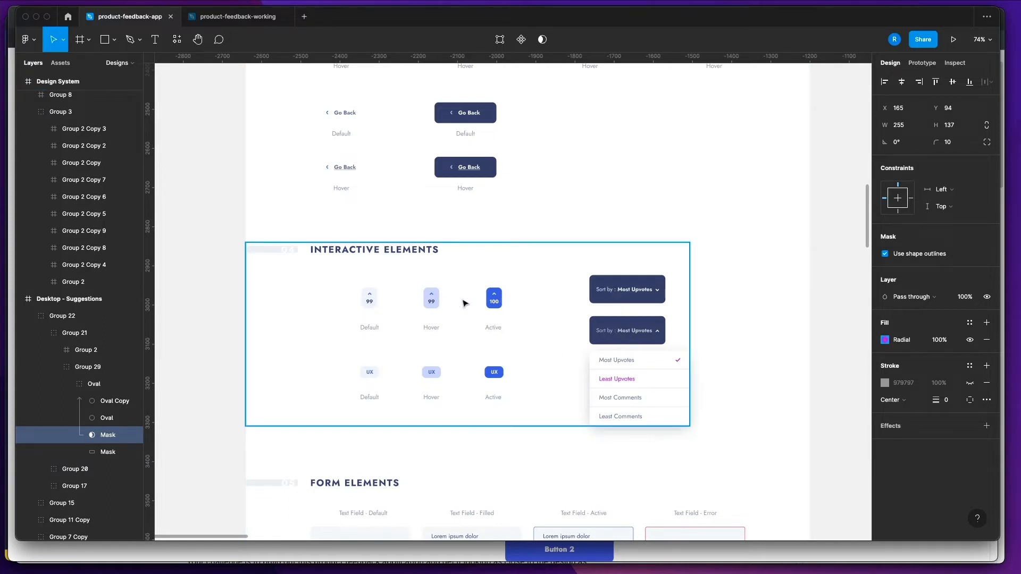
scroll(394, 334, up, 8)
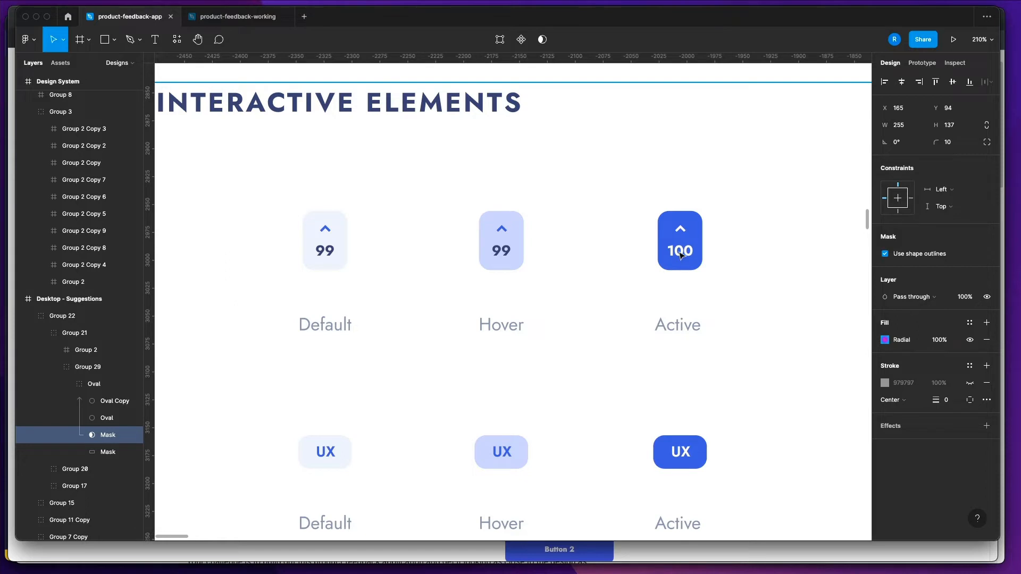
scroll(679, 255, down, 5)
scroll(679, 255, down, 5)
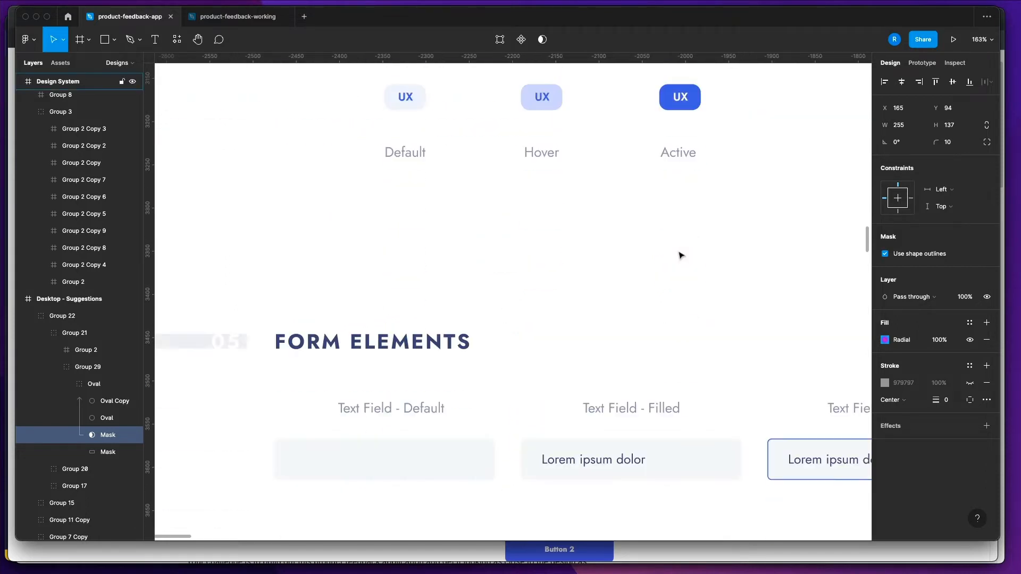
- Examine the text field and dropdown states under Form Elements and review the whole Design System frame
scroll(680, 255, down, 2)
scroll(679, 255, down, 6)
scroll(679, 255, right, 3)
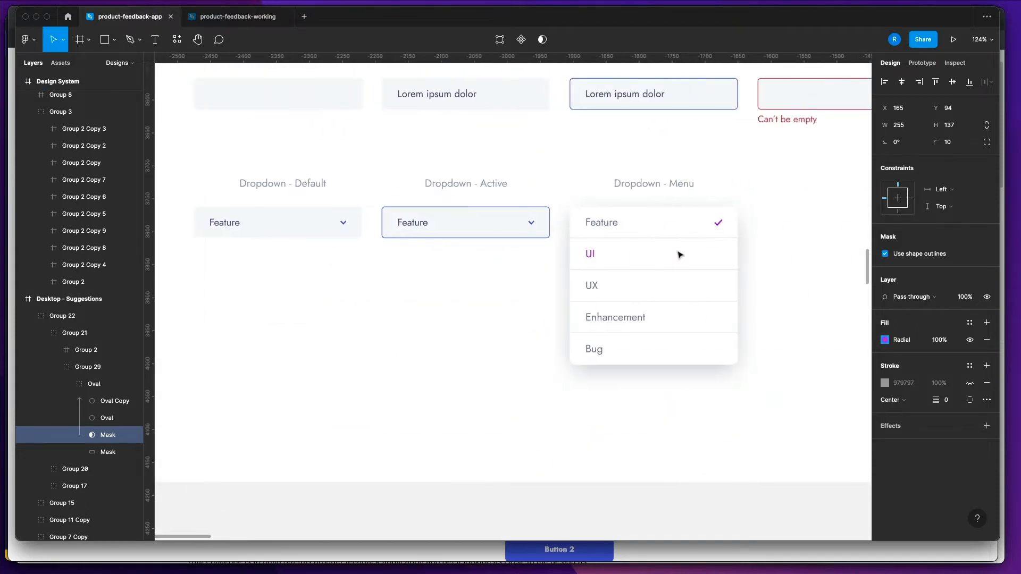
scroll(679, 256, up, 5)
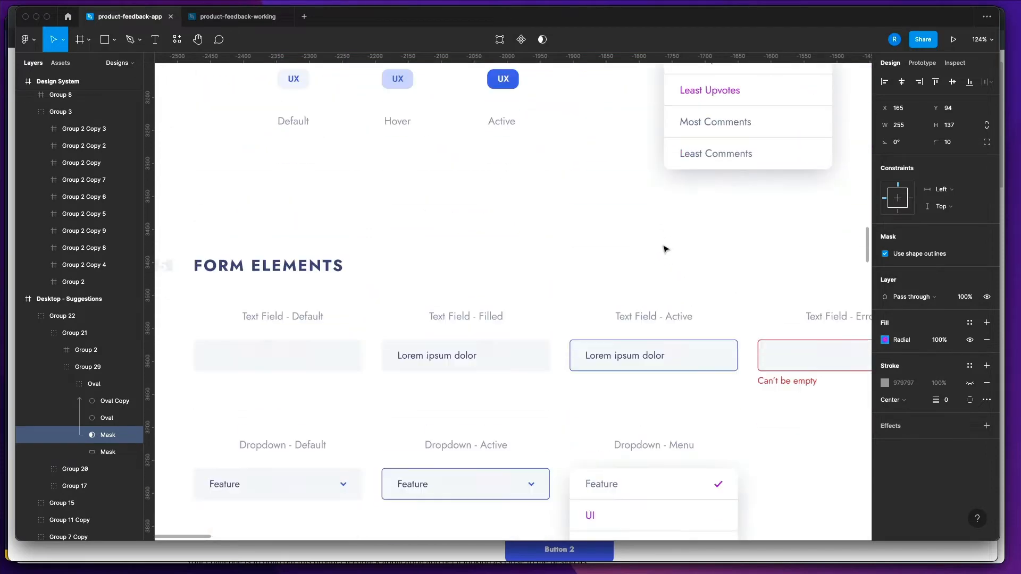
scroll(755, 228, down, 2)
scroll(658, 249, down, 2)
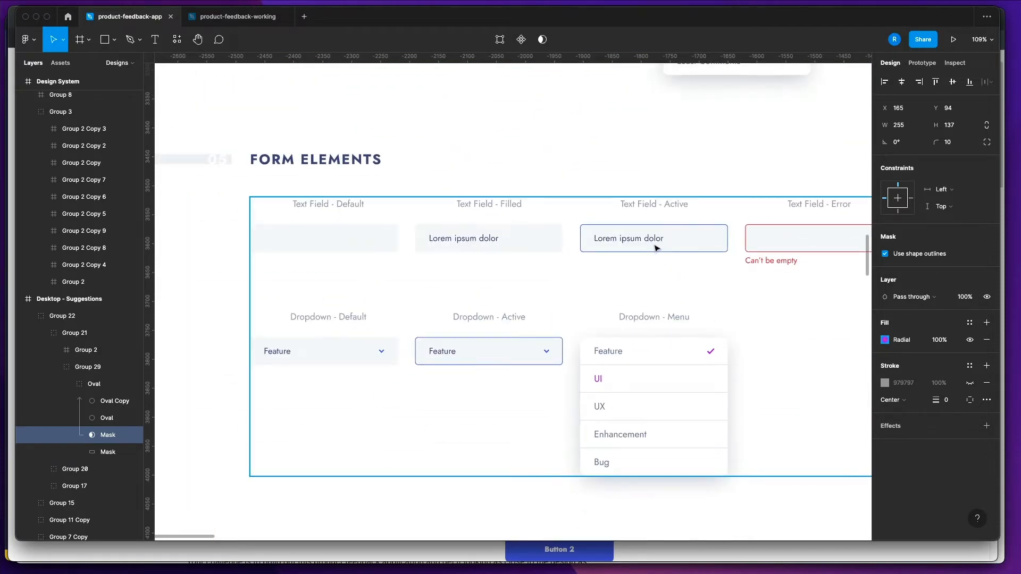
scroll(655, 246, down, 3)
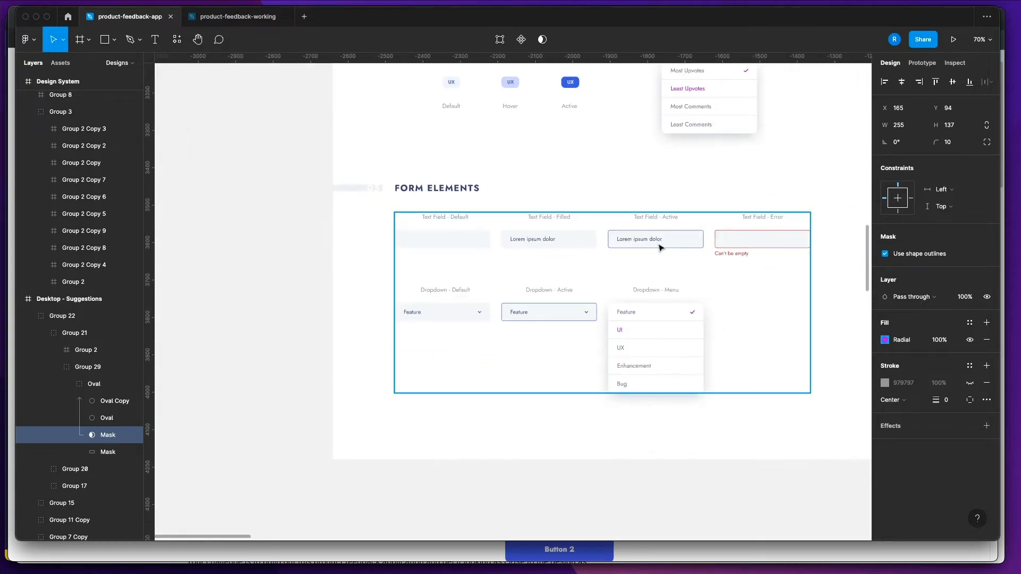
scroll(658, 248, up, 10)
scroll(658, 247, up, 10)
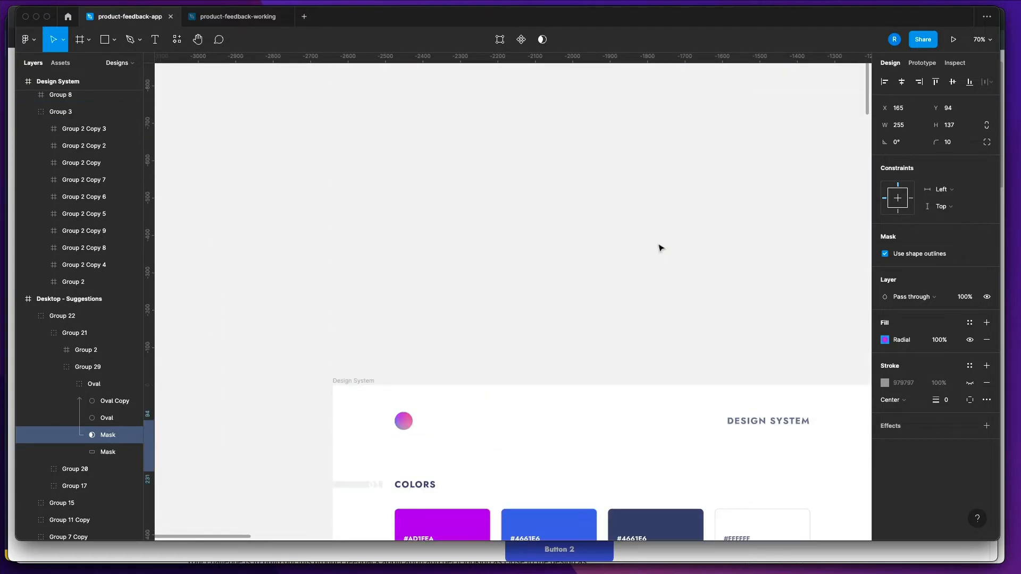
scroll(658, 247, down, 8)
scroll(659, 247, down, 15)
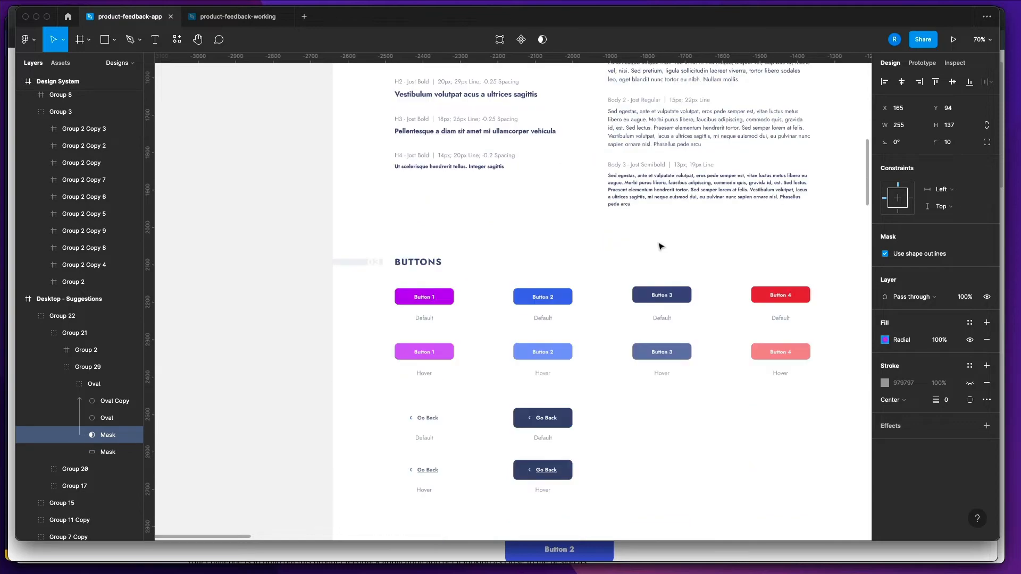
scroll(658, 262, down, 5)
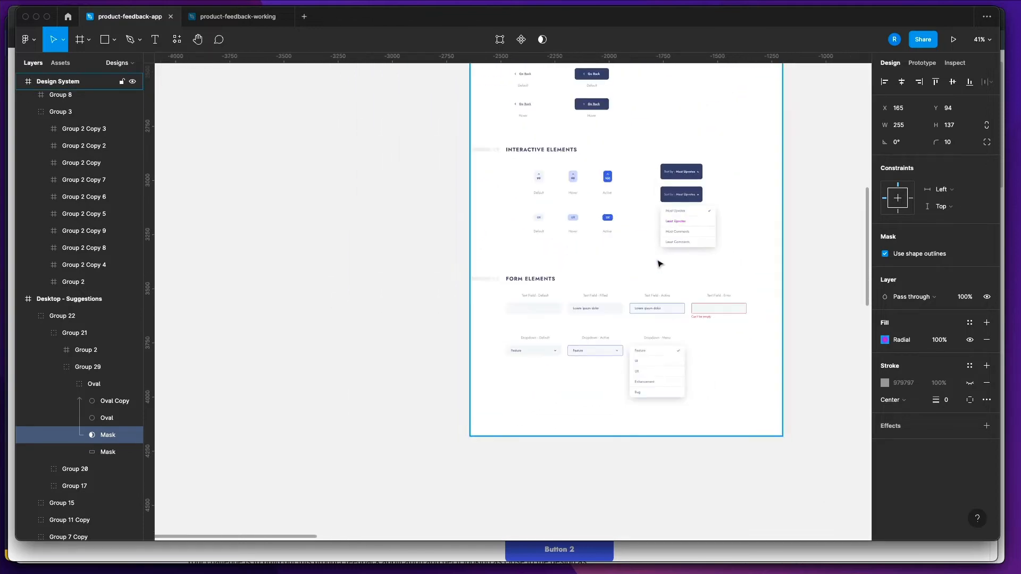
- Examine the Desktop - Suggestions layout, with its sidebar cards, header bar and suggestion list, alongside the neighboring Active and Empty frames
scroll(658, 255, right, 10)
scroll(658, 252, up, 5)
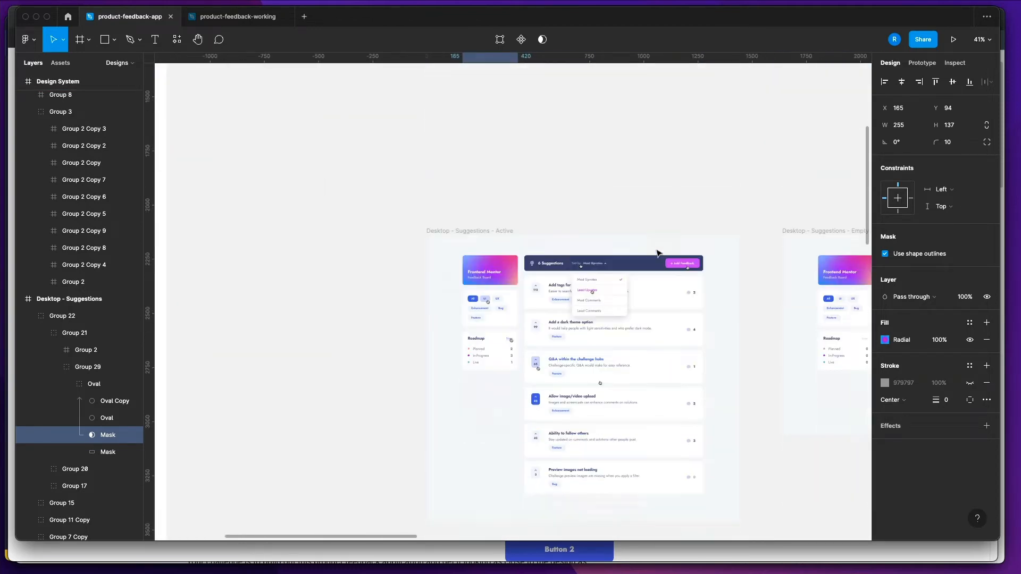
scroll(658, 251, down, 3)
scroll(659, 252, up, 2)
scroll(658, 251, down, 3)
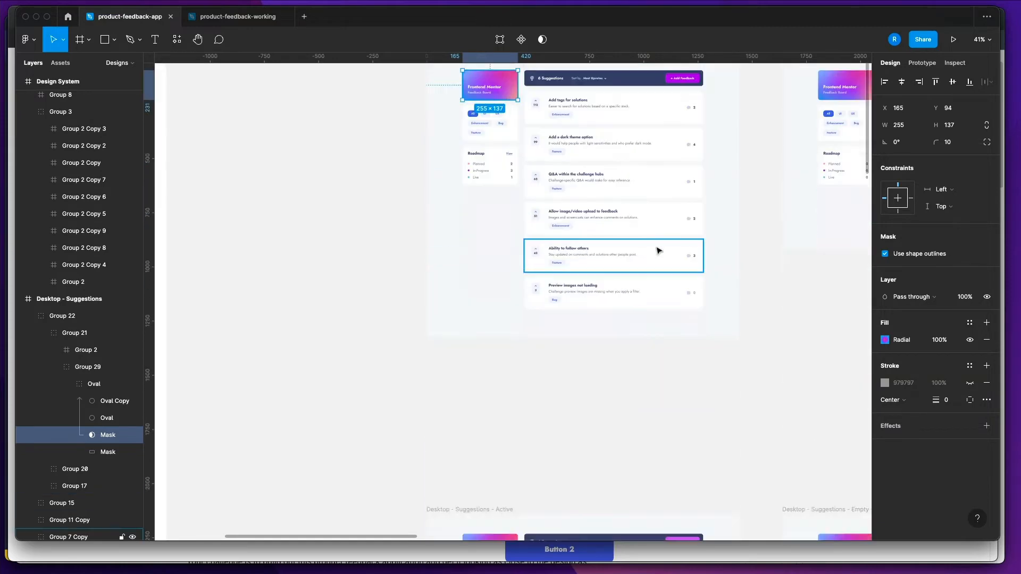
scroll(658, 251, up, 3)
scroll(658, 250, up, 5)
scroll(658, 251, down, 3)
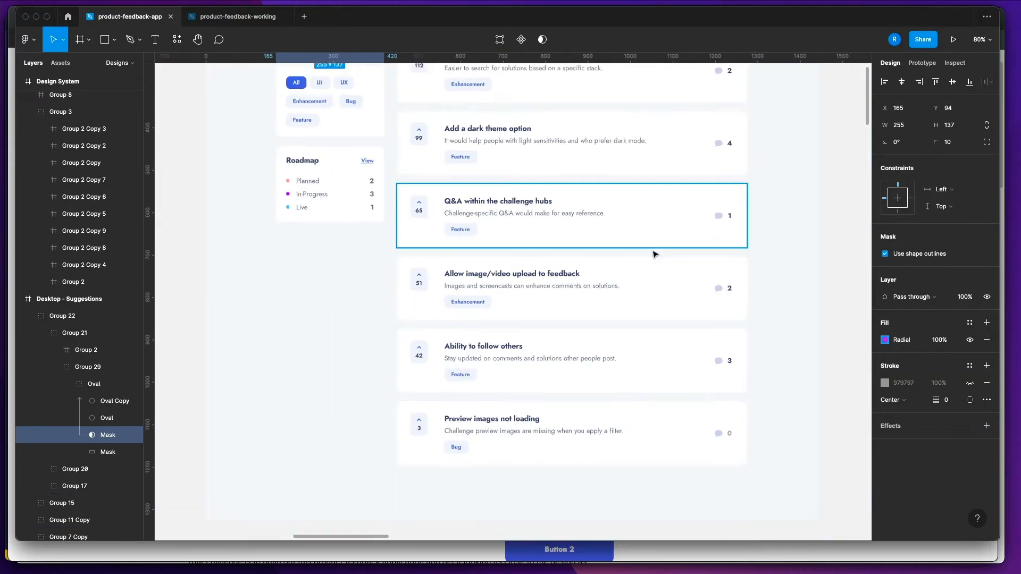
scroll(675, 232, up, 5)
scroll(675, 233, down, 2)
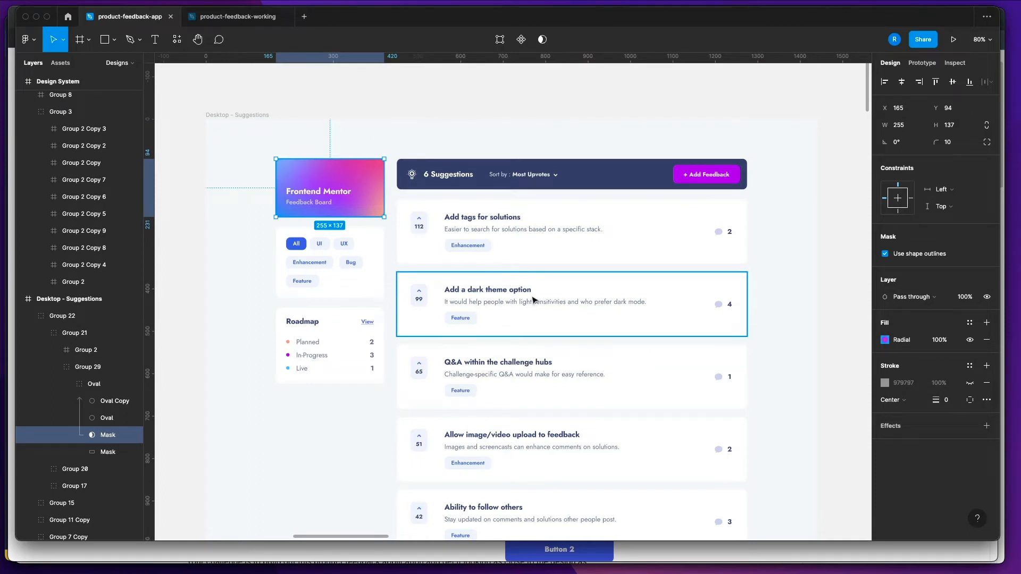
scroll(536, 293, right, 8)
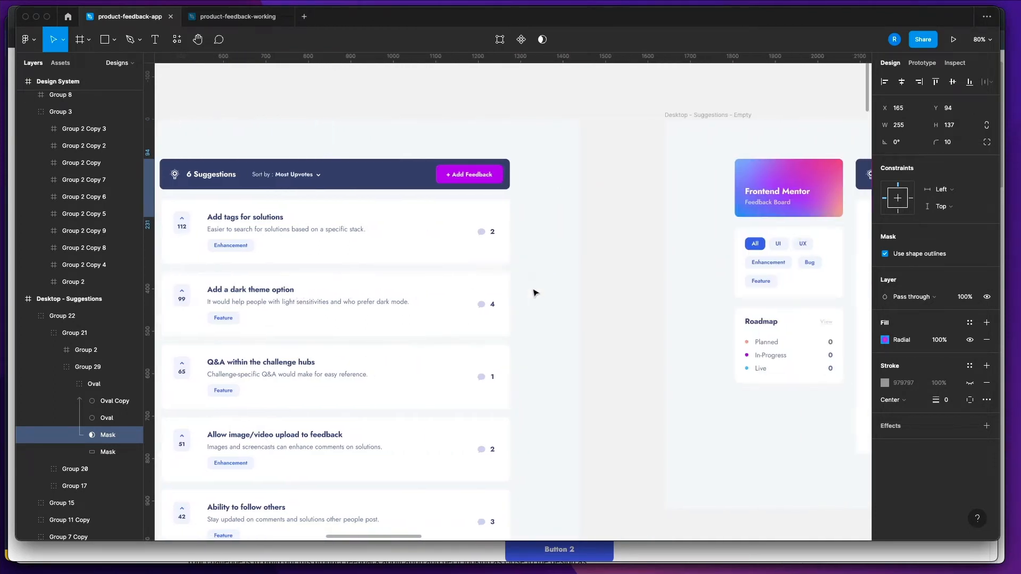
scroll(535, 292, left, 6)
scroll(535, 292, left, 20)
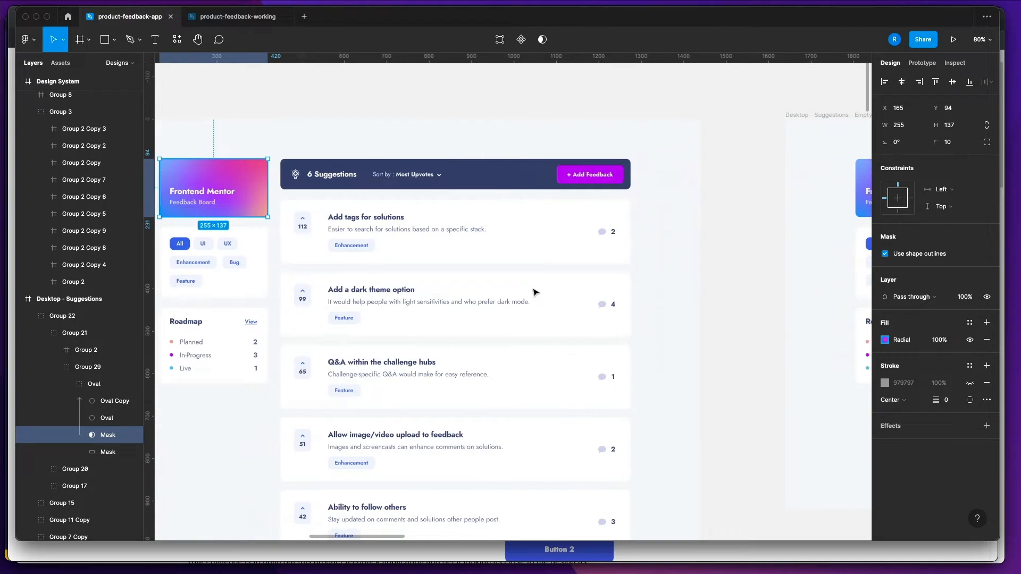
- Return to the Design System frame and select the group of components under Interactive Elements
scroll(536, 291, left, 10)
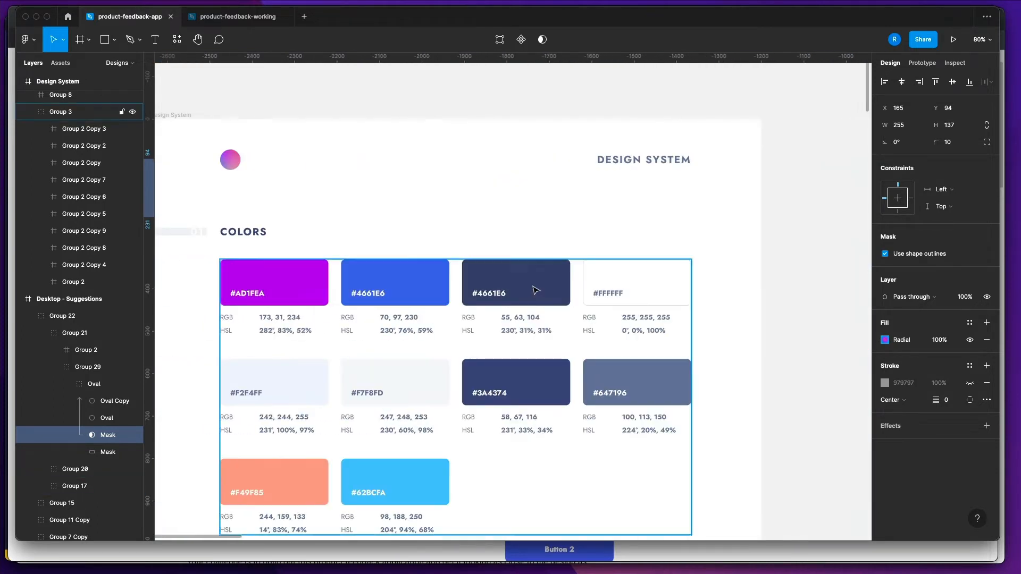
scroll(536, 291, right, 2)
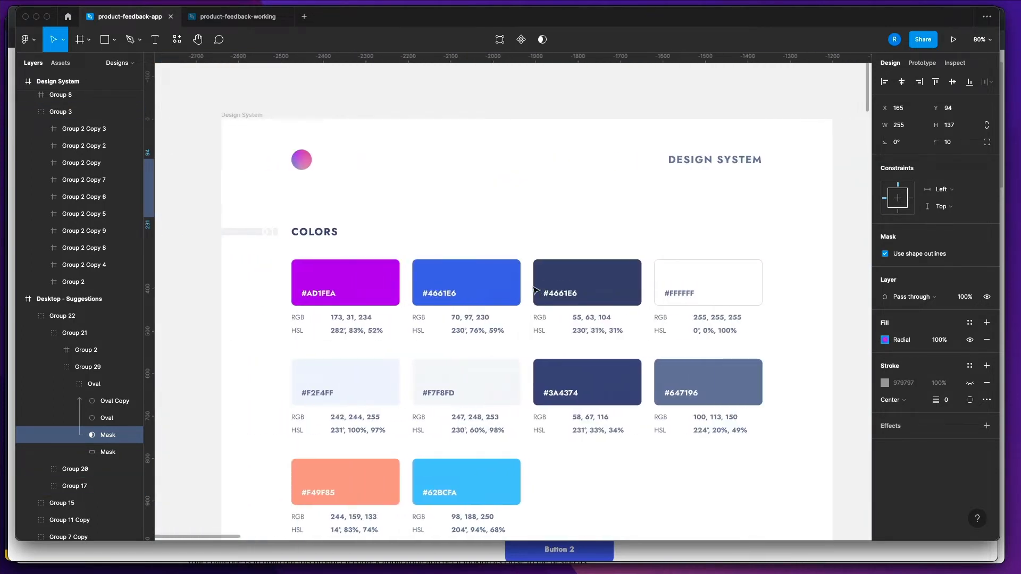
scroll(533, 289, up, 2)
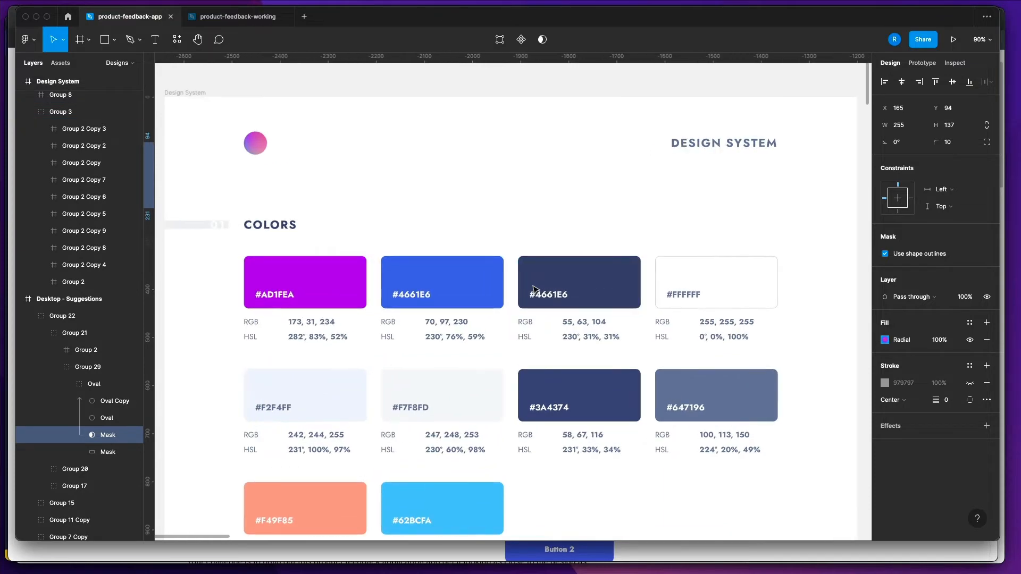
scroll(534, 290, down, 15)
scroll(533, 287, down, 15)
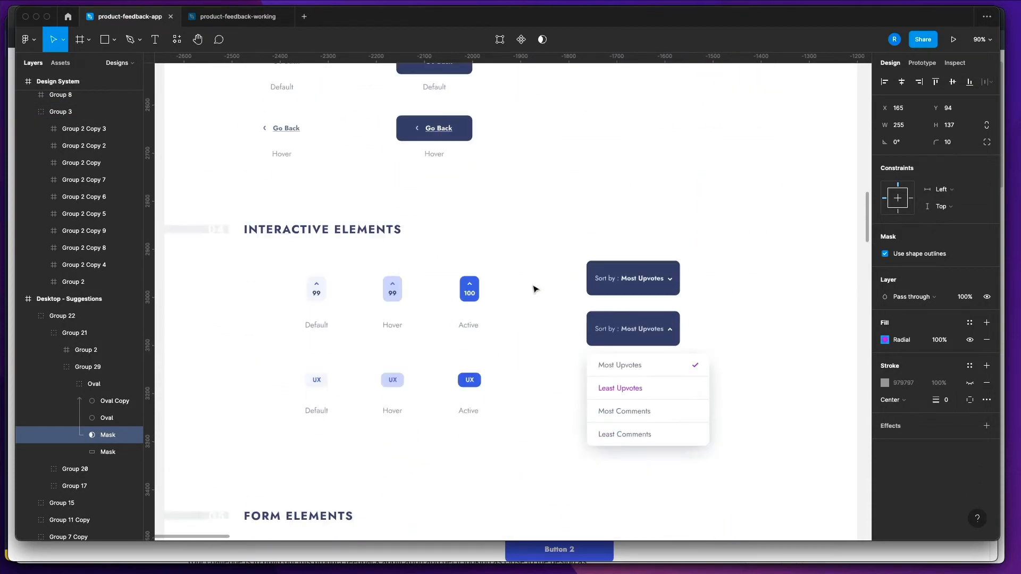
click(318, 239)
click(322, 236)
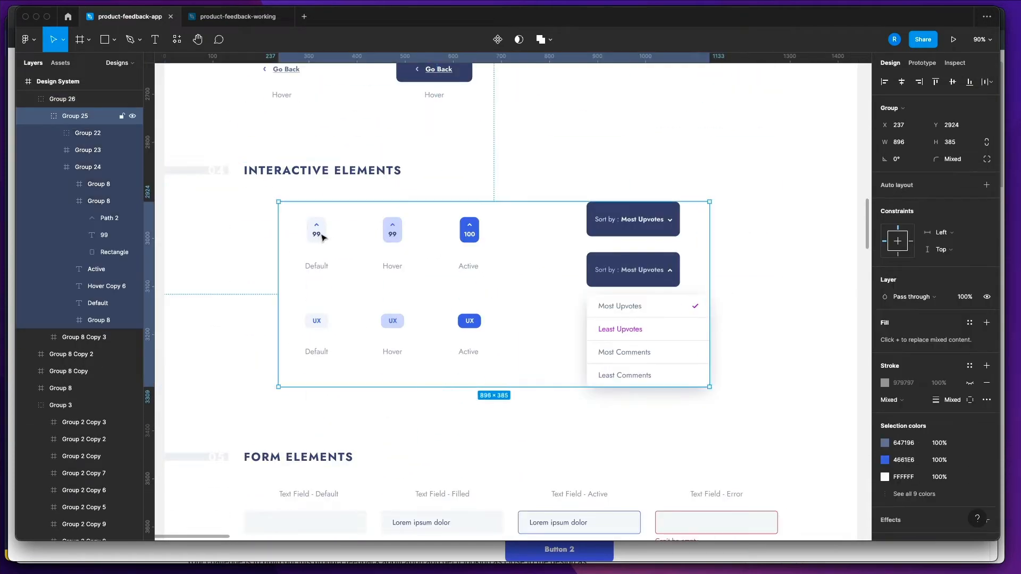
- Examine the upvote button states on the suggestion cards in the Desktop - Suggestions - Active frame
scroll(395, 237, down, 10)
scroll(499, 222, right, 5)
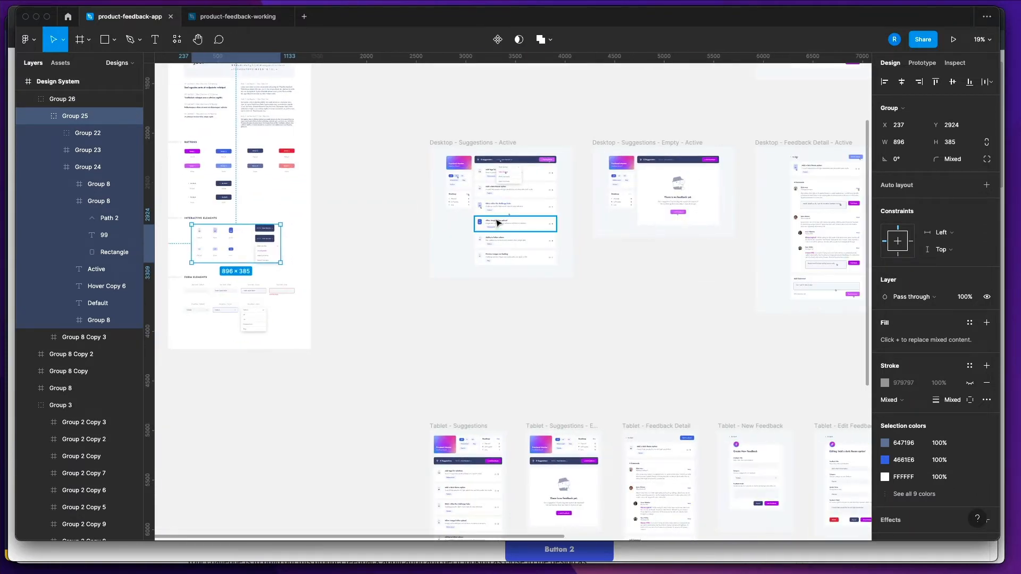
scroll(498, 222, up, 10)
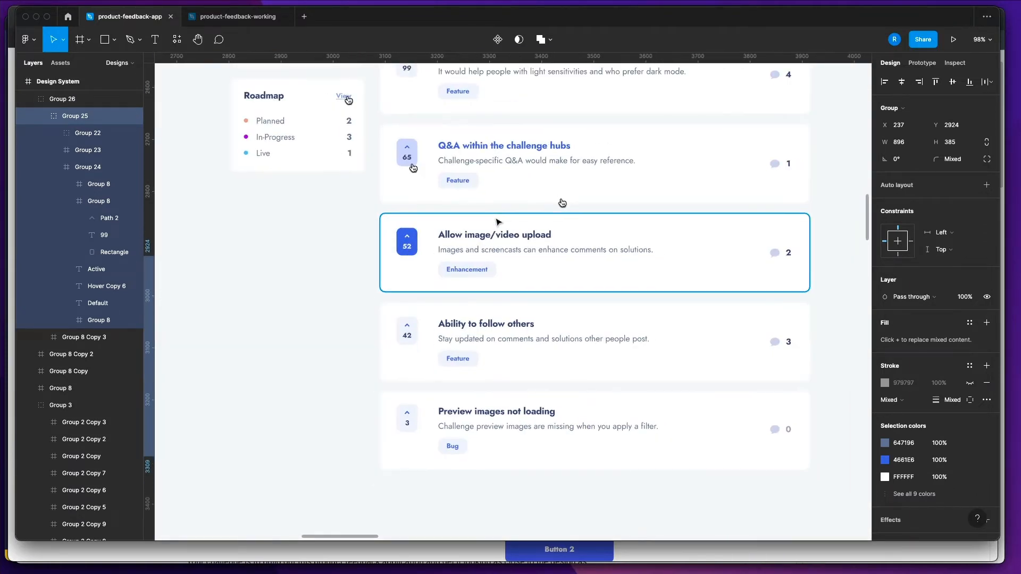
- Return to the Design System frame and examine the upvote, tag and sort dropdown states along with the Form Elements
scroll(567, 198, down, 3)
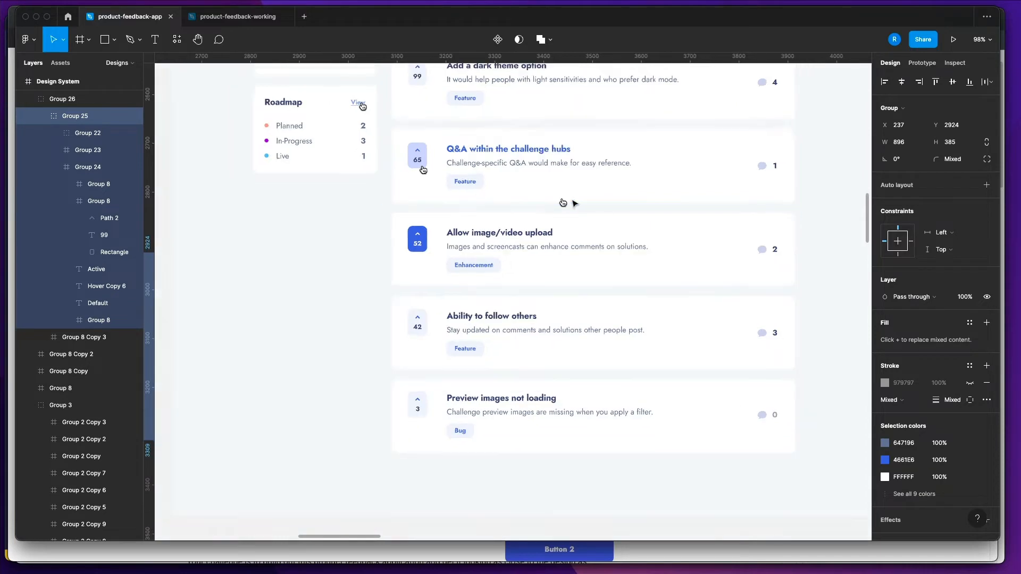
scroll(492, 256, left, 15)
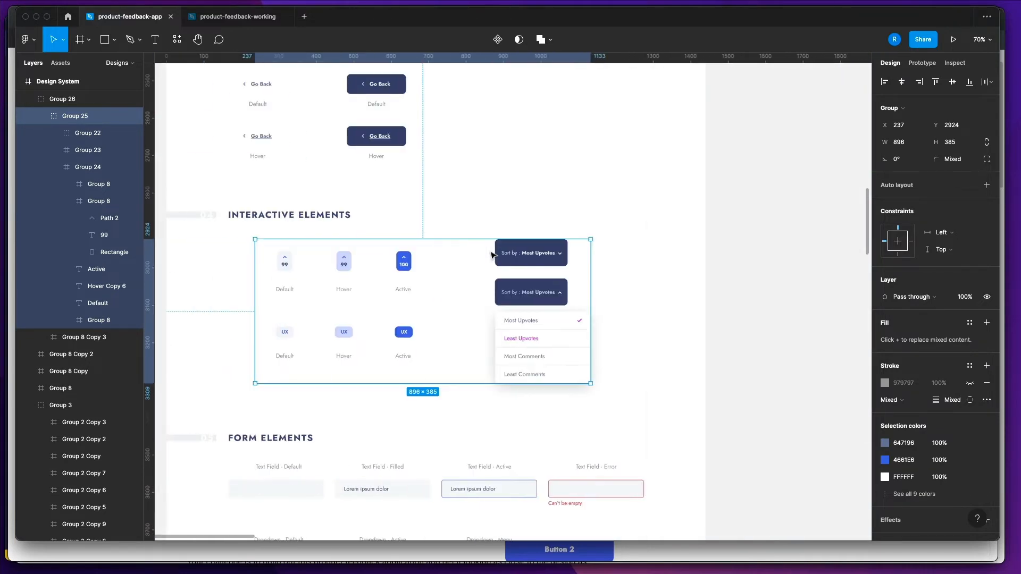
scroll(486, 262, up, 5)
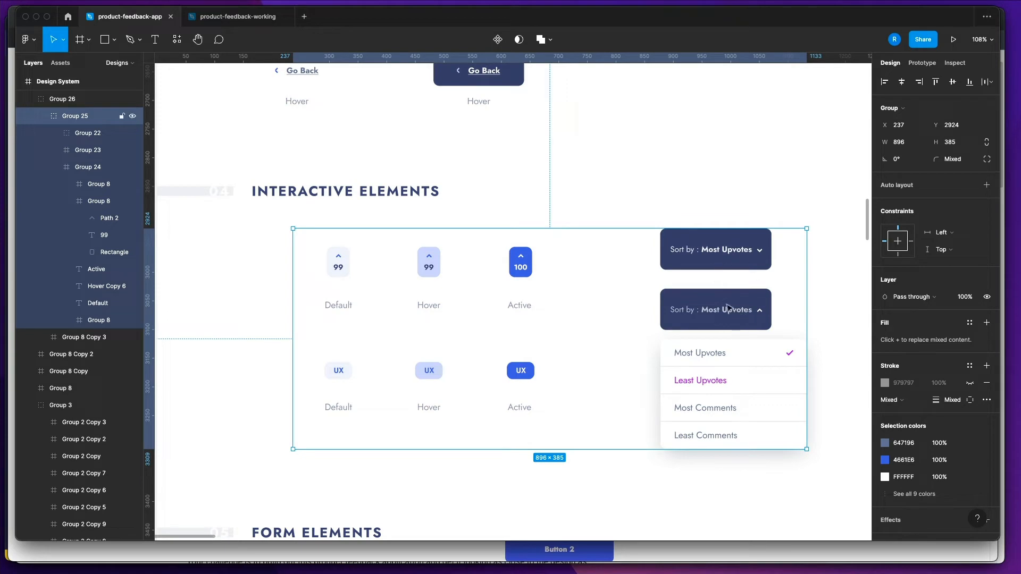
scroll(619, 321, down, 1)
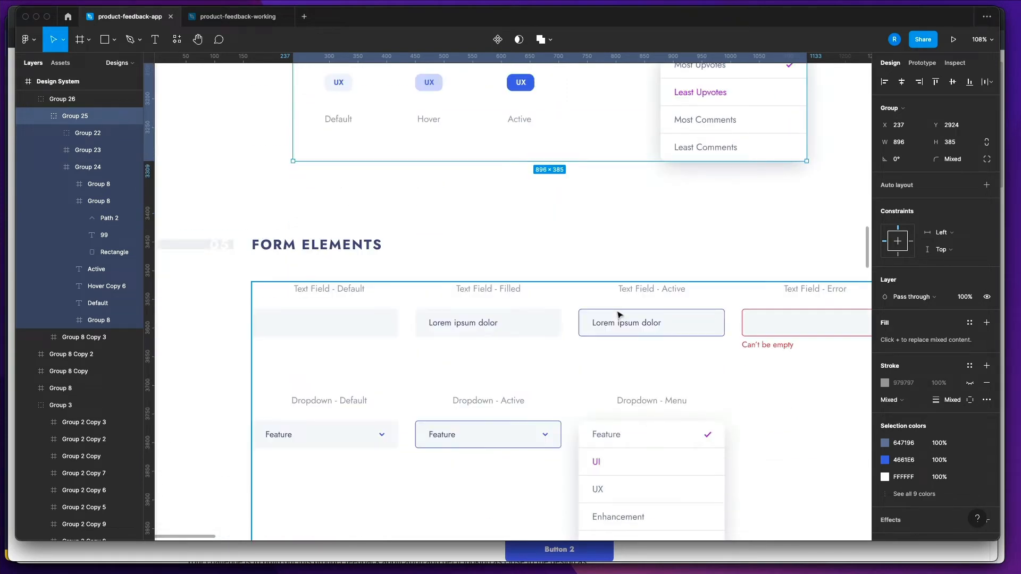
scroll(620, 318, down, 3)
scroll(618, 315, up, 4)
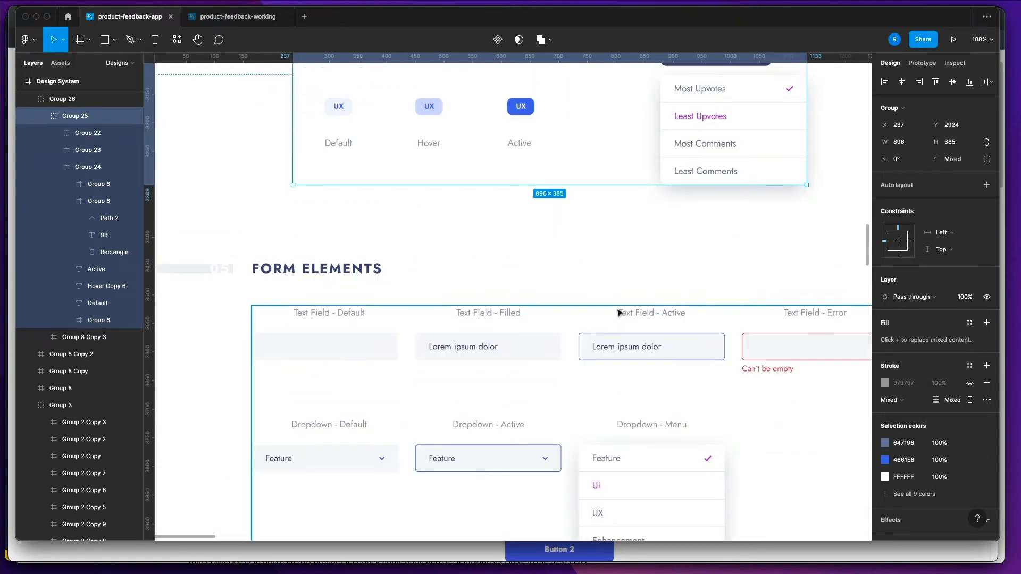
scroll(618, 313, down, 1)
scroll(618, 312, up, 5)
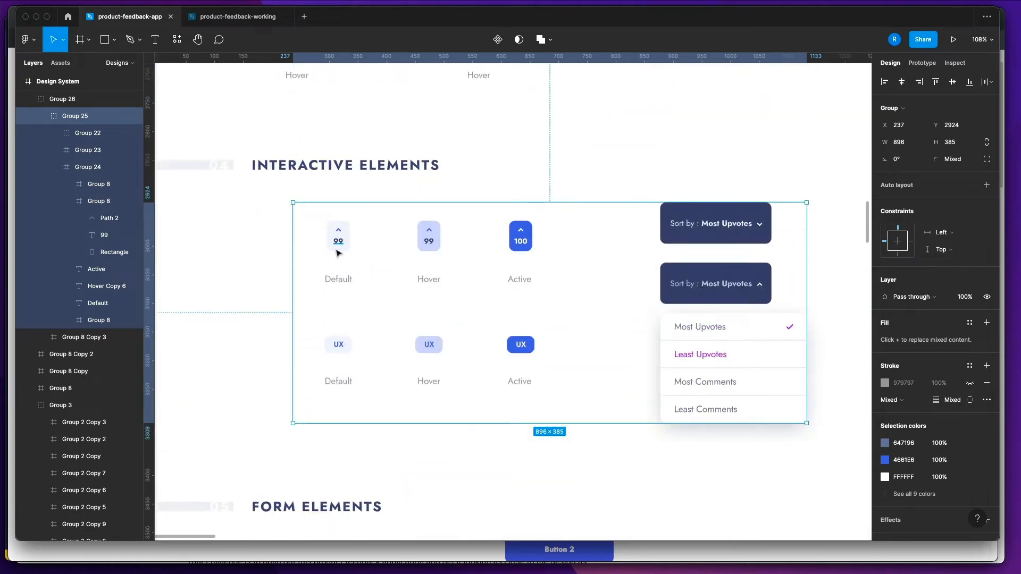
- Switch to the Webflow Designer and collapse the expanded sections of the Style page's element tree
key(super+Tab)
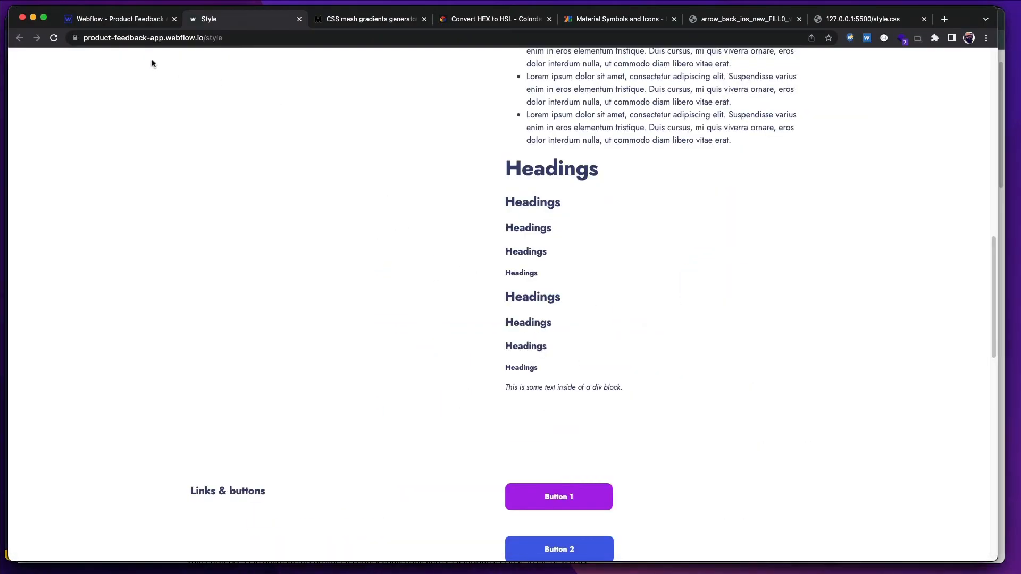
click(152, 21)
scroll(454, 250, down, 10)
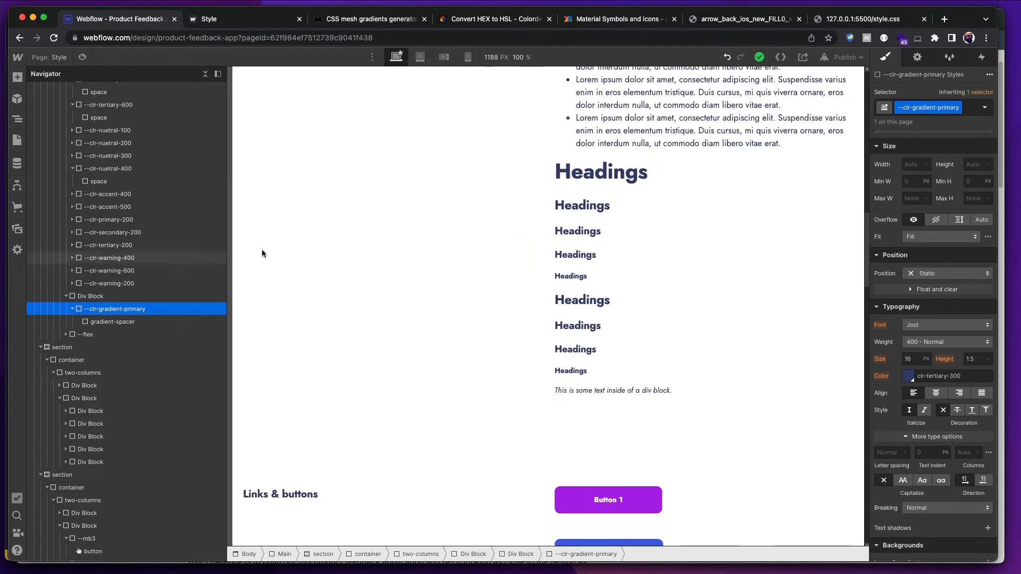
scroll(262, 253, down, 15)
scroll(281, 251, up, 6)
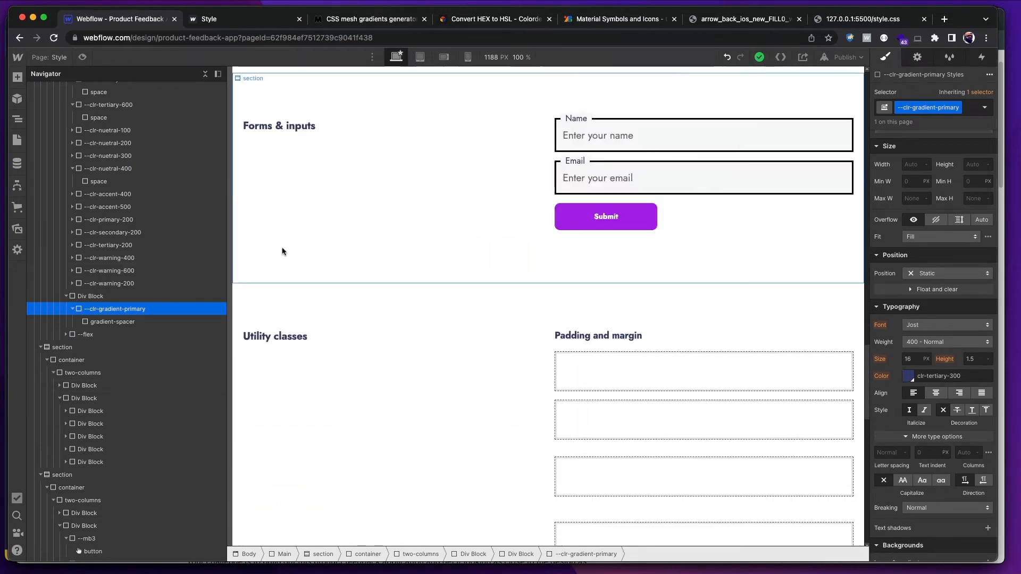
scroll(282, 251, up, 5)
scroll(118, 219, up, 5)
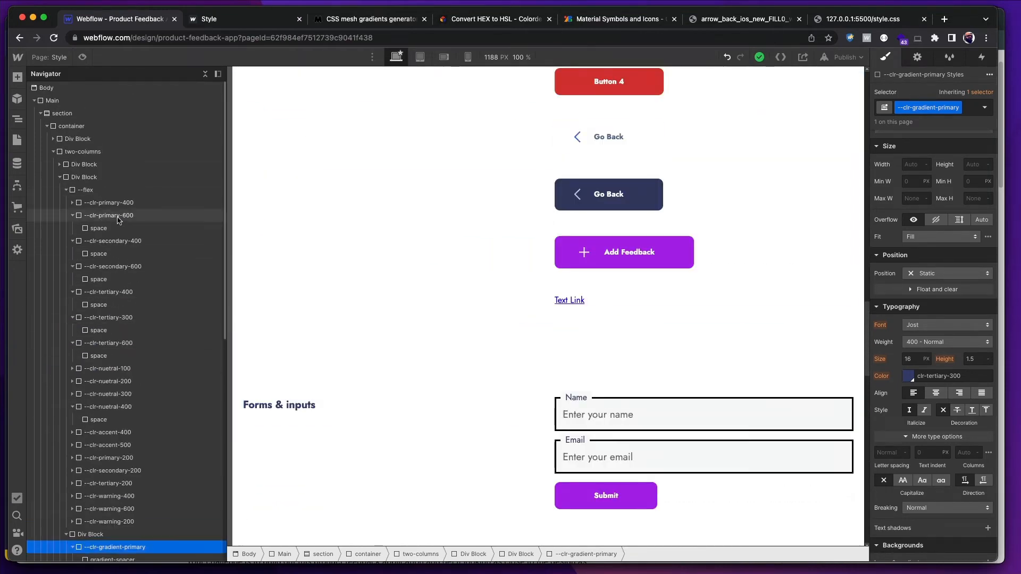
click(40, 113)
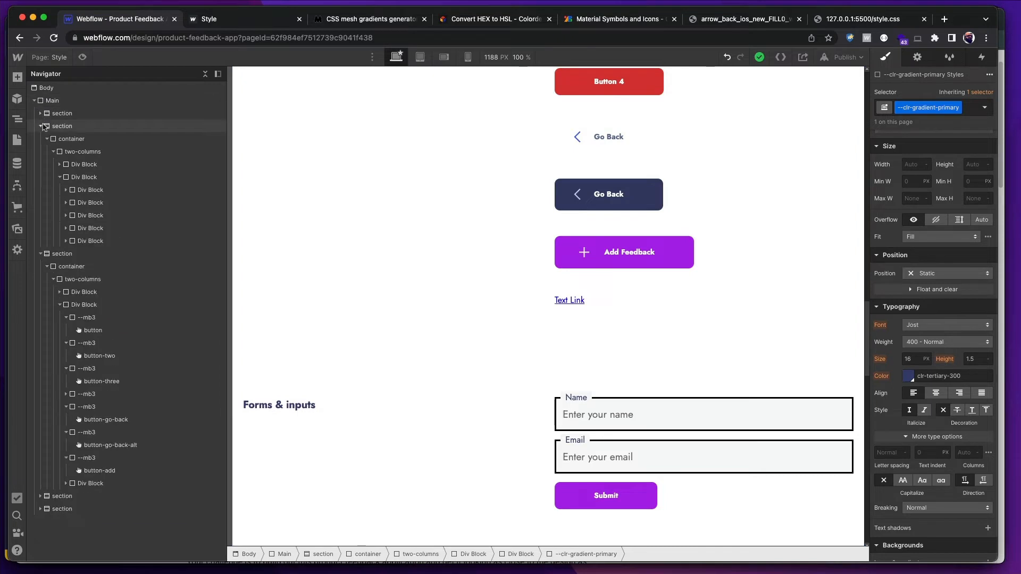
click(41, 126)
click(41, 139)
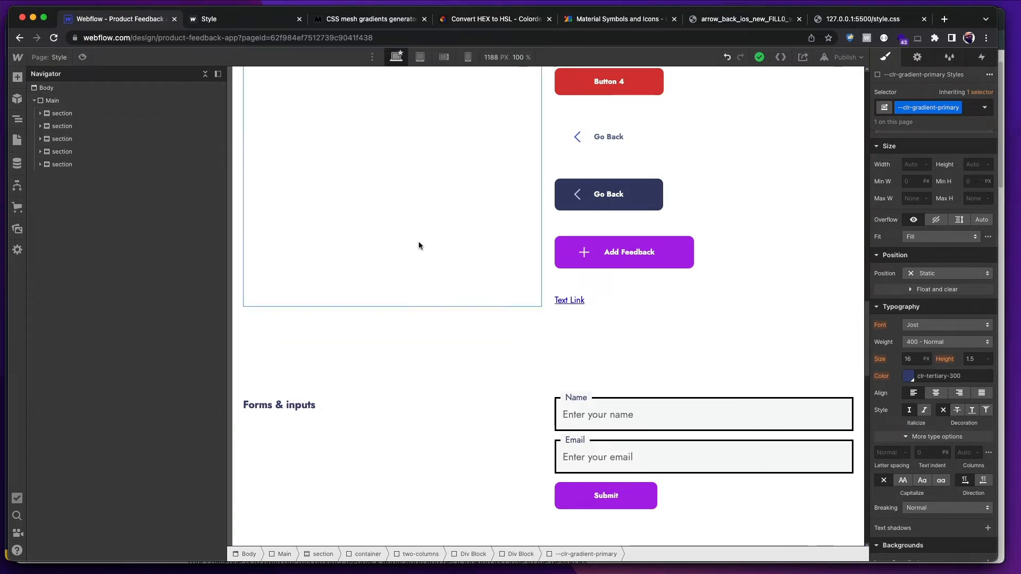
- Duplicate the Forms & inputs section on the Style page, above the Utility classes section
scroll(418, 246, down, 1)
click(128, 164)
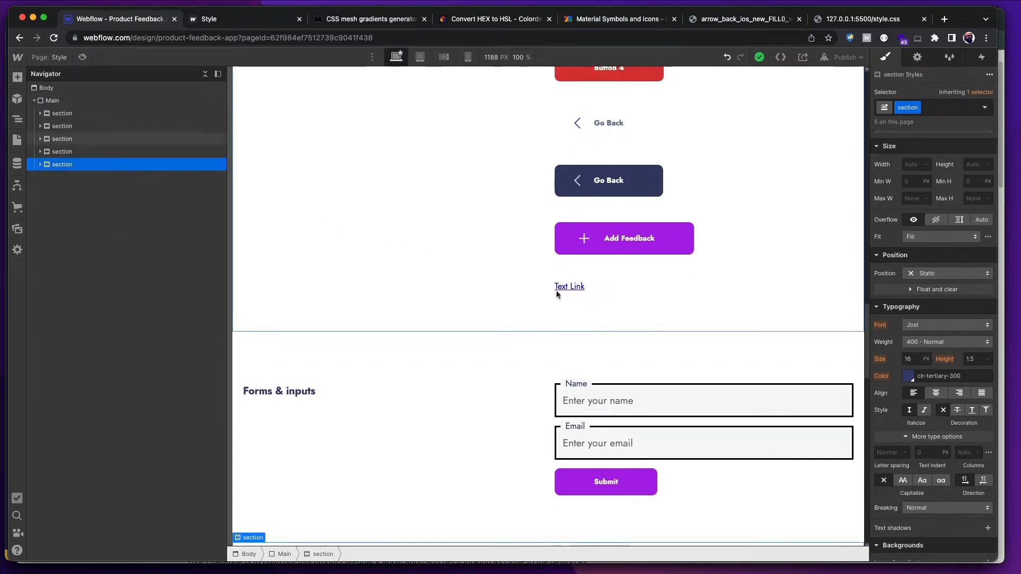
scroll(557, 294, up, 1)
click(402, 349)
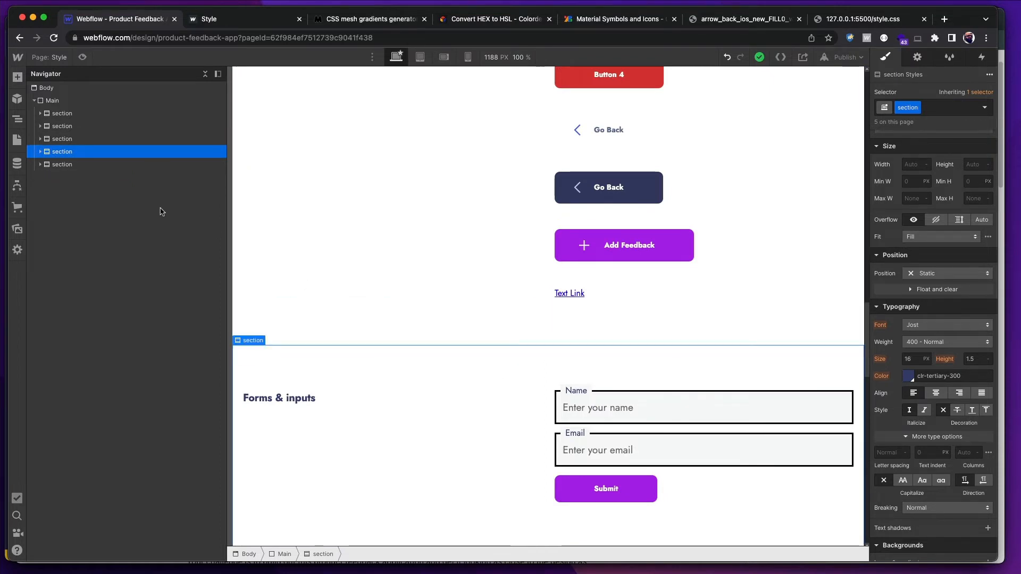
scroll(412, 241, down, 8)
scroll(413, 241, up, 5)
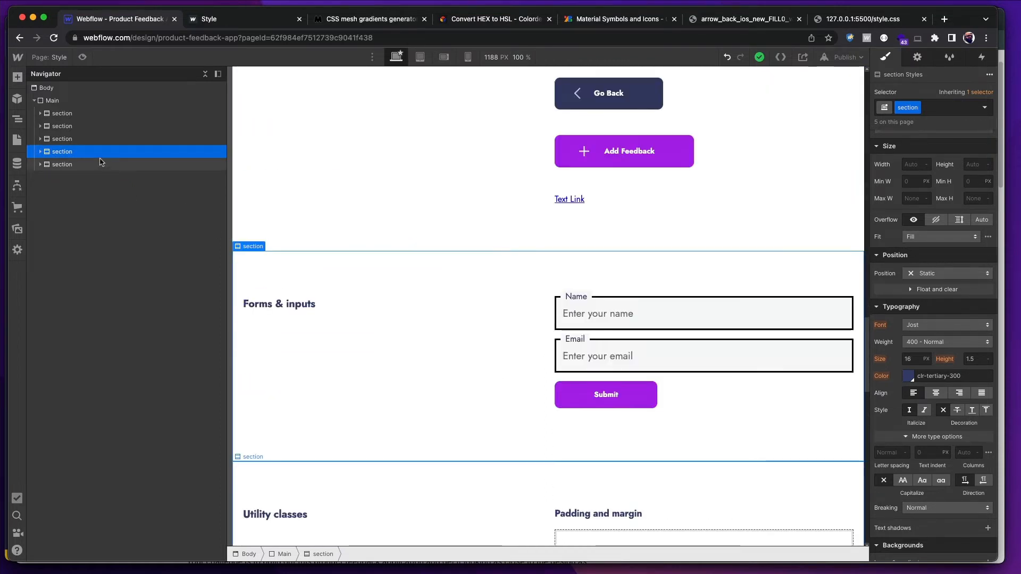
key(ctrl+z)
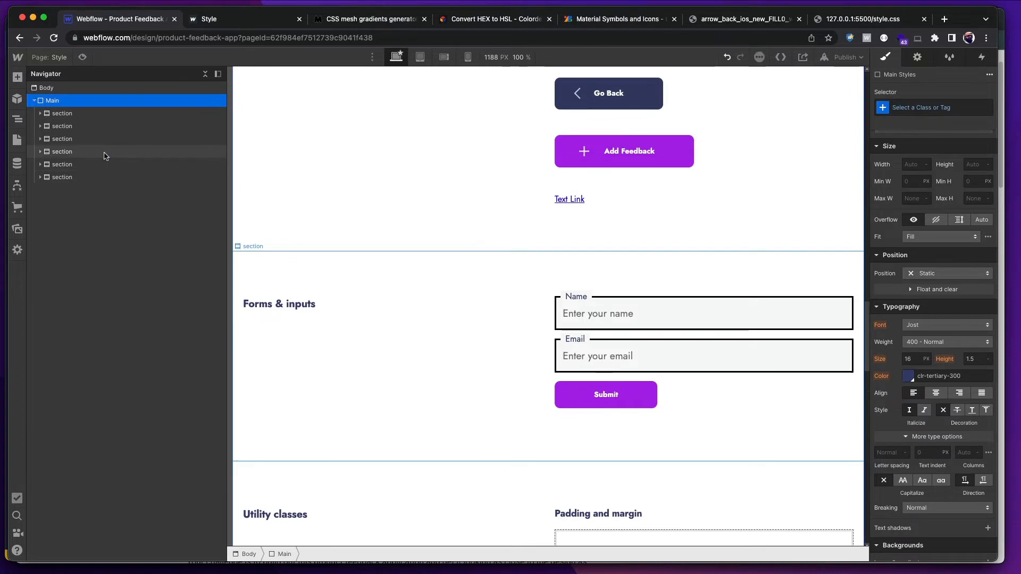
- Change the duplicated section's heading to "Interactive elements", checking the wording against the Figma design
click(112, 166)
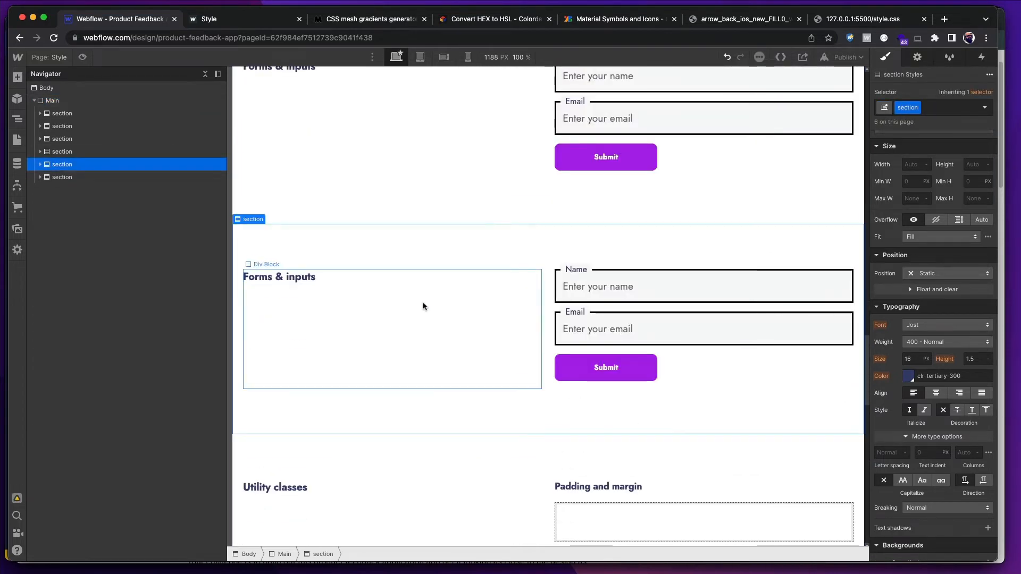
double_click(323, 278)
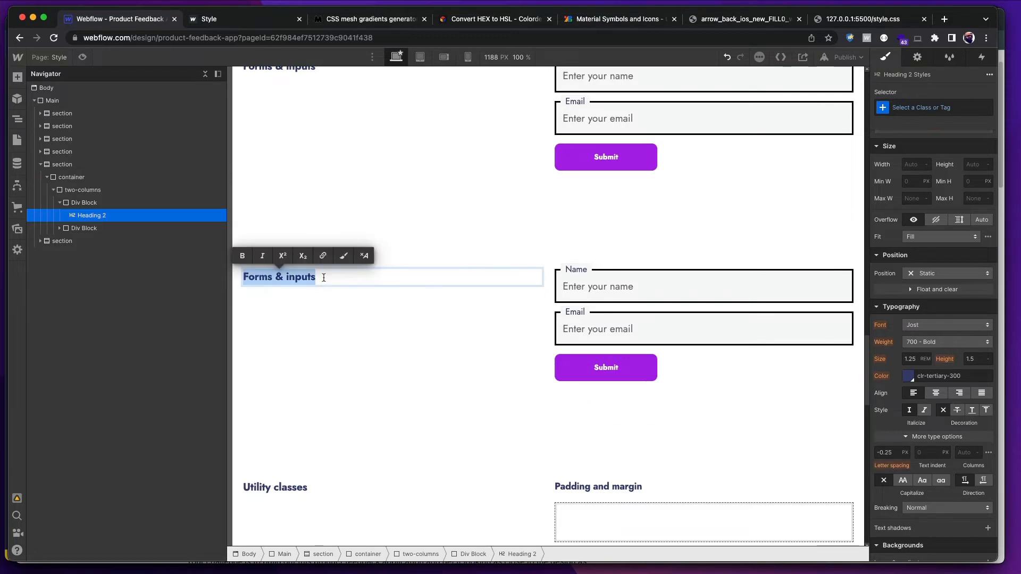
key(super+Tab)
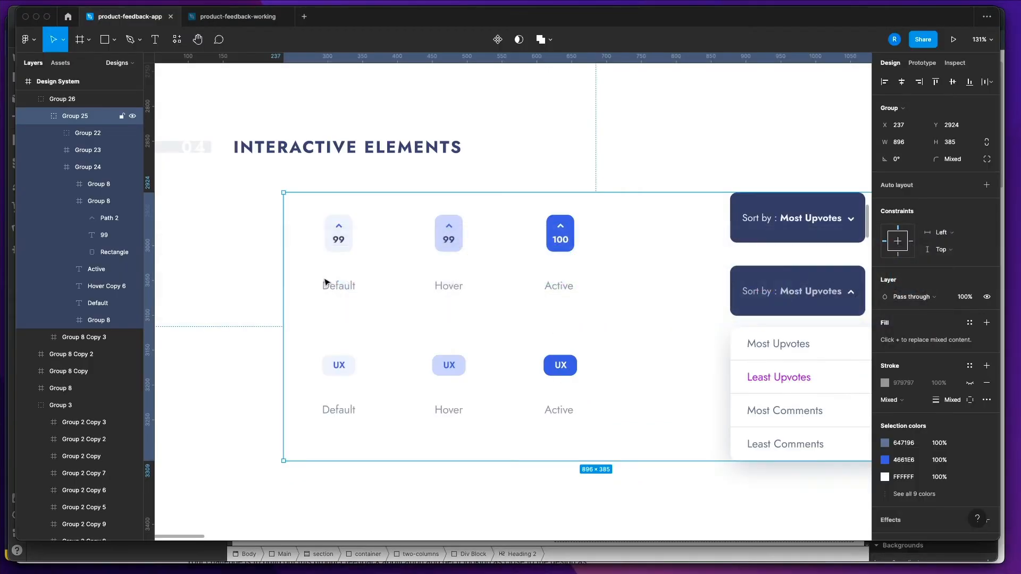
key(super+Tab)
text(Int)
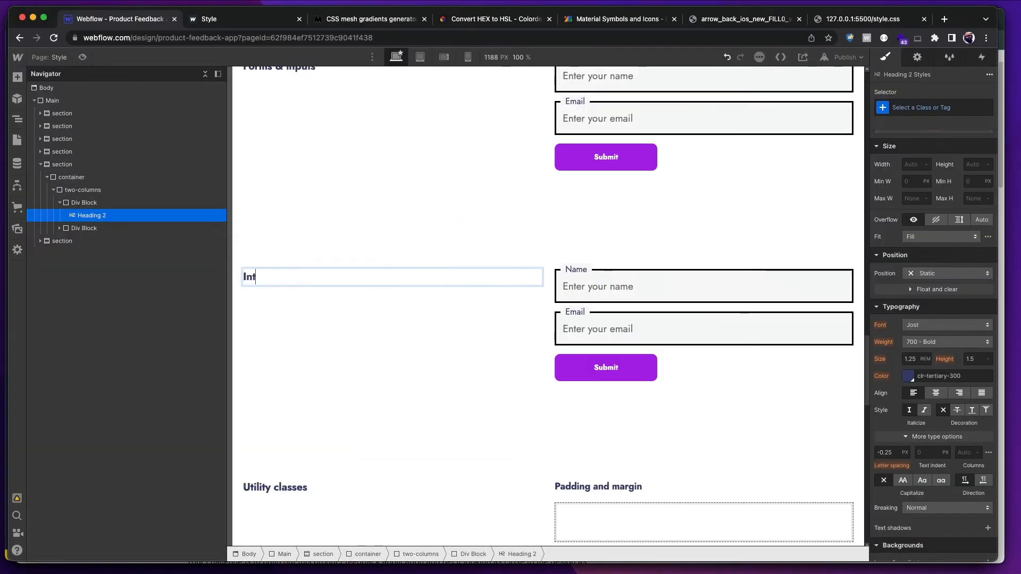
text(eractivee)
key(BackSpace)
key(BackSpace)
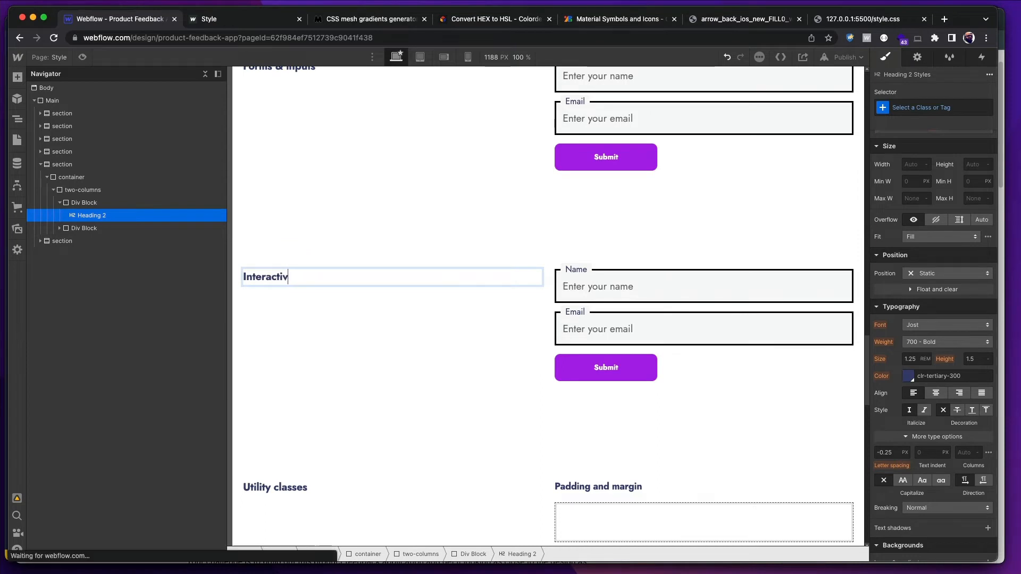
text(e Eleme)
key(BackSpace)
key(BackSpace)
key(BackSpace)
key(BackSpace)
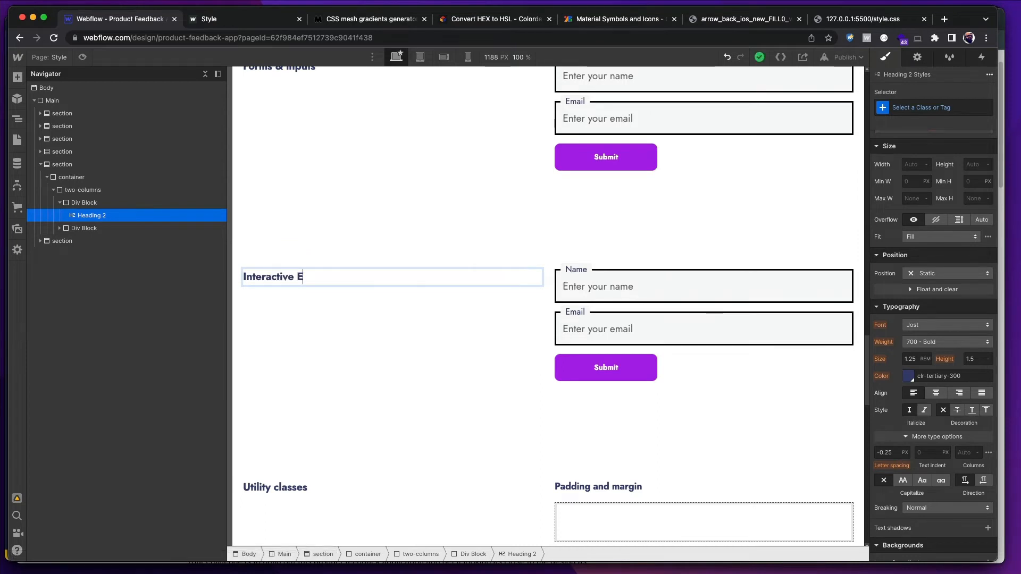
key(BackSpace)
text(elemem)
key(BackSpace)
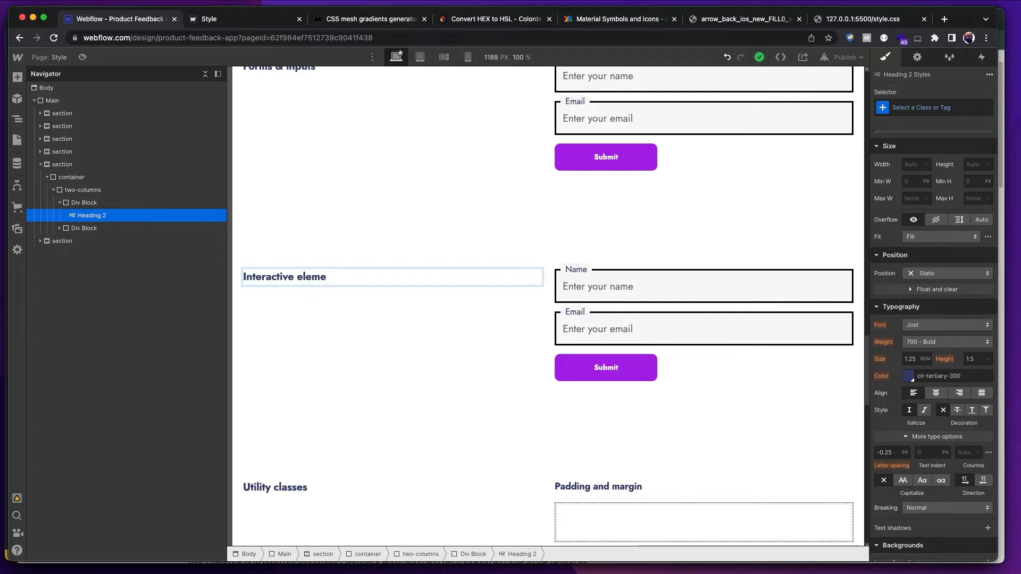
text(nts)
- Delete the whole form block from the Interactive elements section, keeping its empty column div
click(794, 295)
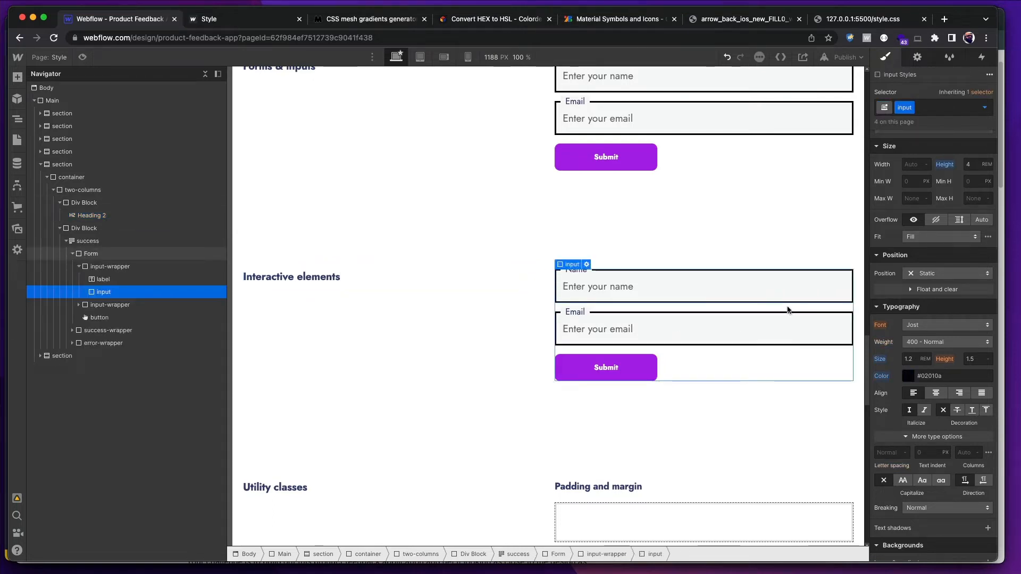
key(Left)
key(Left)
key(Left)
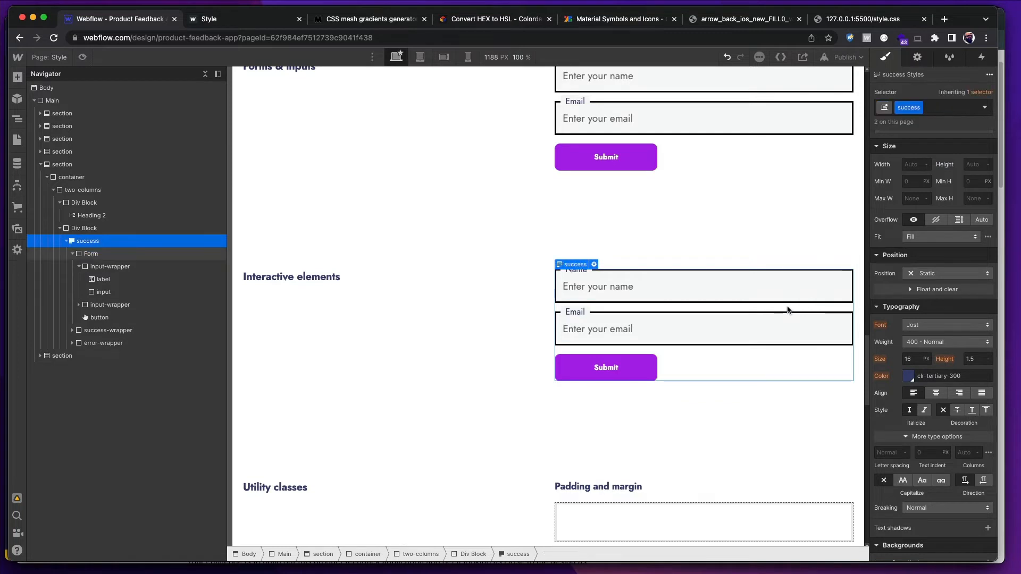
key(Delete)
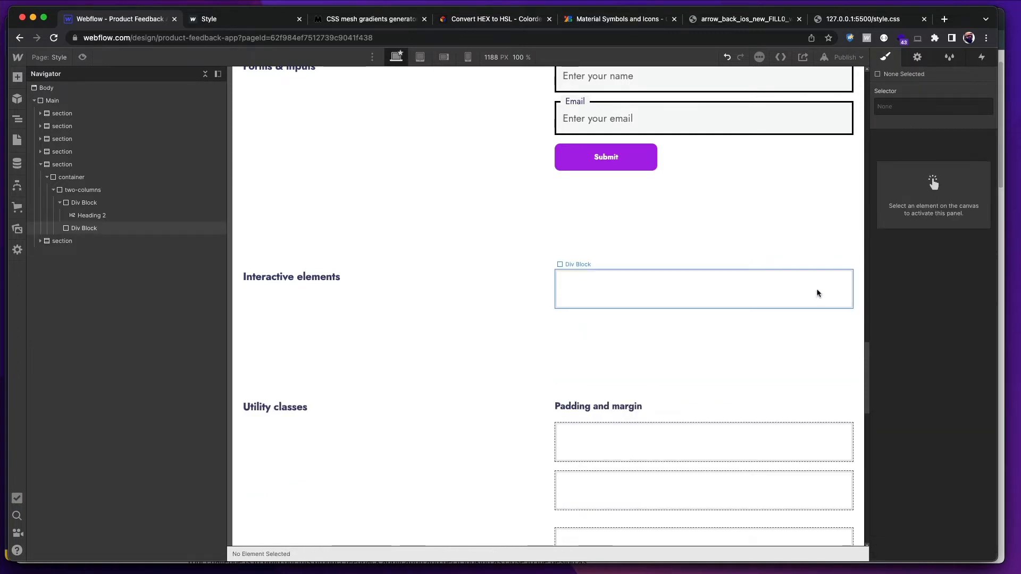
- Add a Div Block inside the empty second column of the Interactive elements section
click(803, 290)
key(super+k)
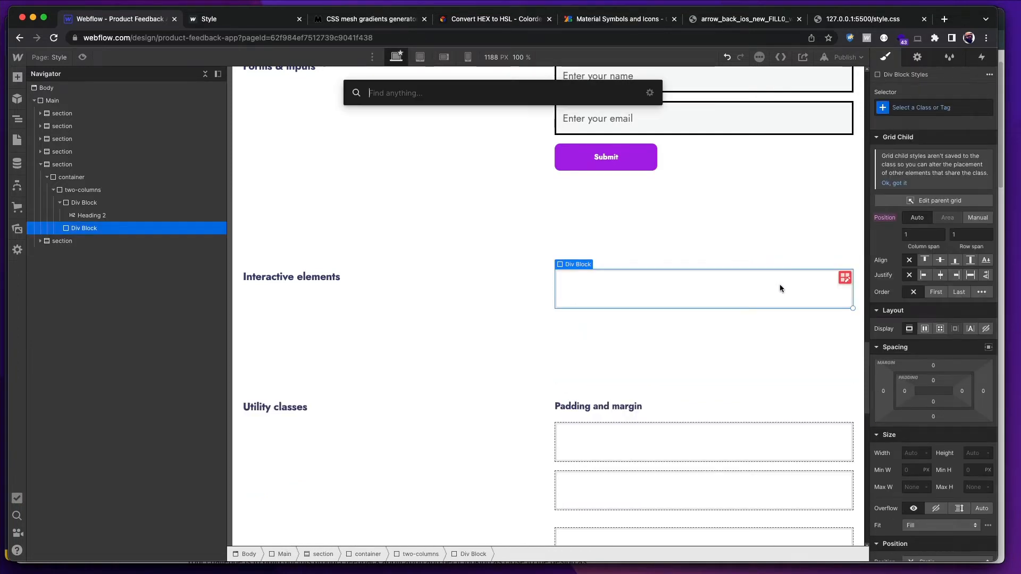
text(di)
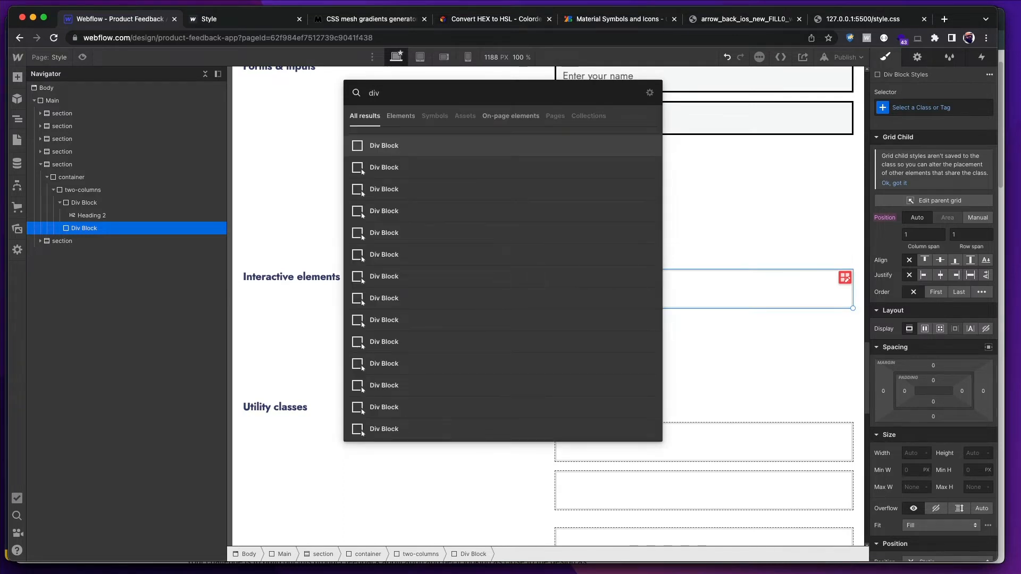
text(v)
key(Return)
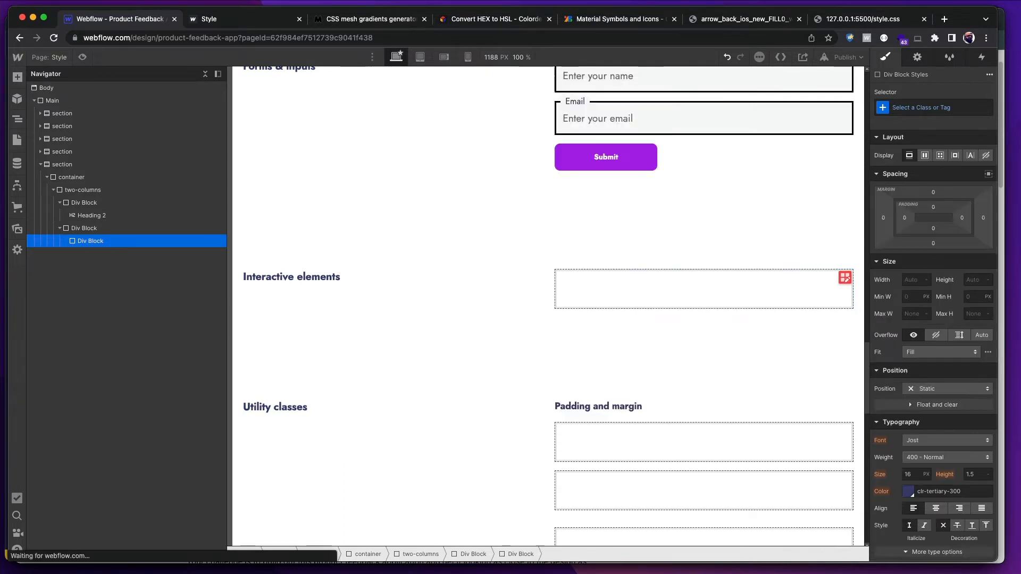
- Assign the existing class --mb1 to the new div block in the Interactive elements section
key(super+Return)
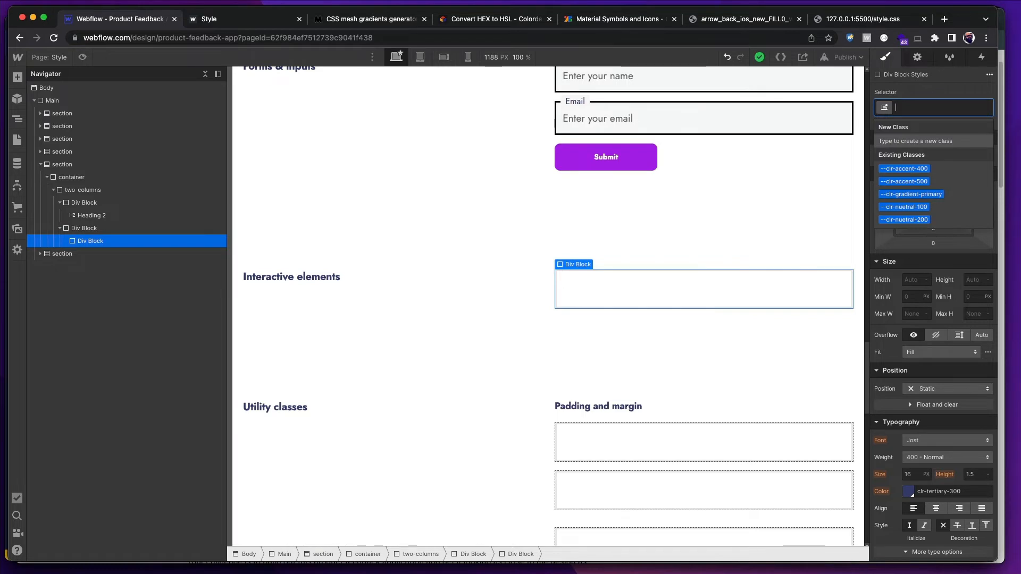
text(--mb)
key(Down)
key(Down)
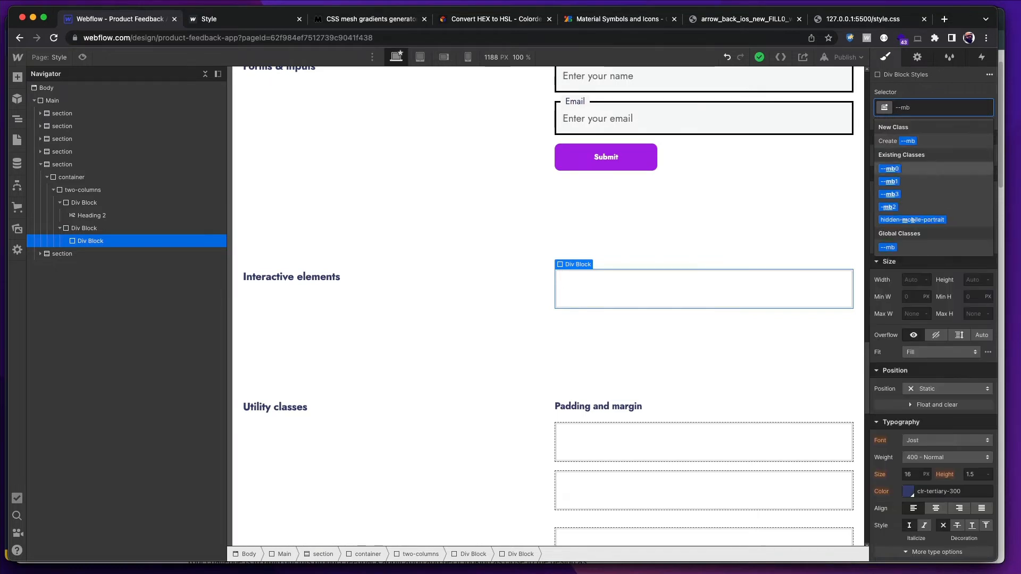
key(Return)
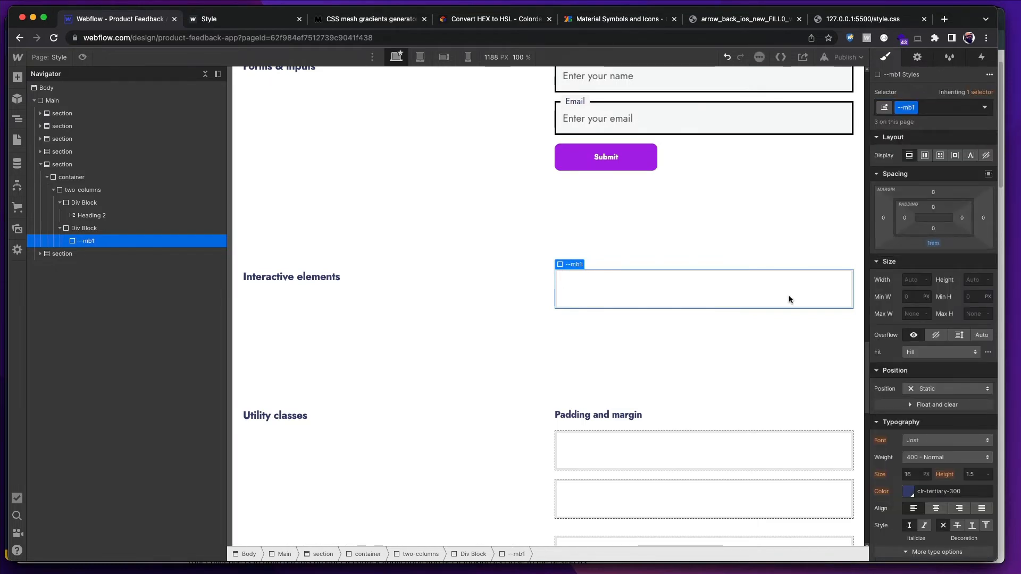
- Add a Div Block inside the --mb1 block of the Interactive elements section and give it the new class upvote-wrapper
key(super+e)
text(div)
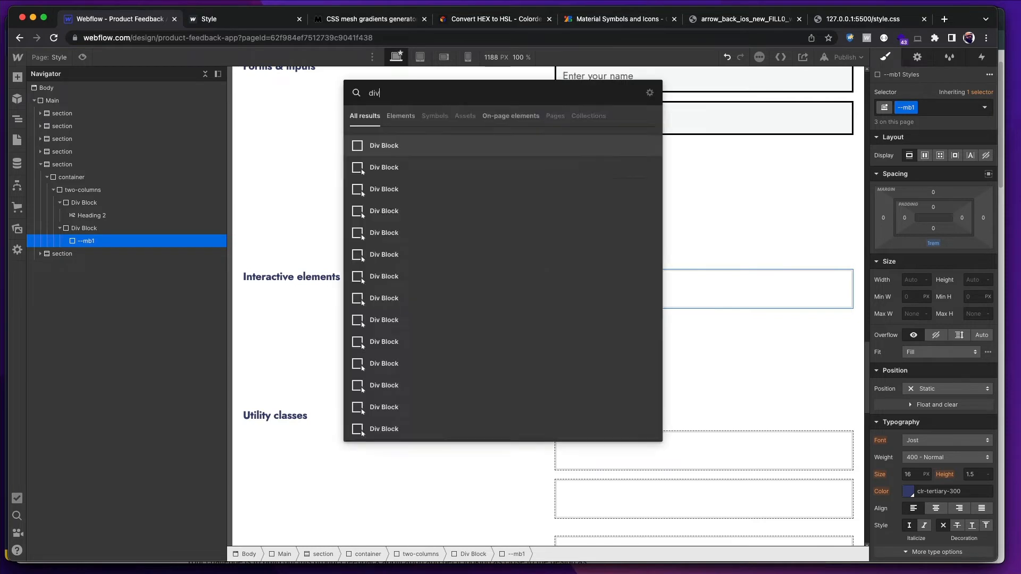
key(Return)
key(super+Return)
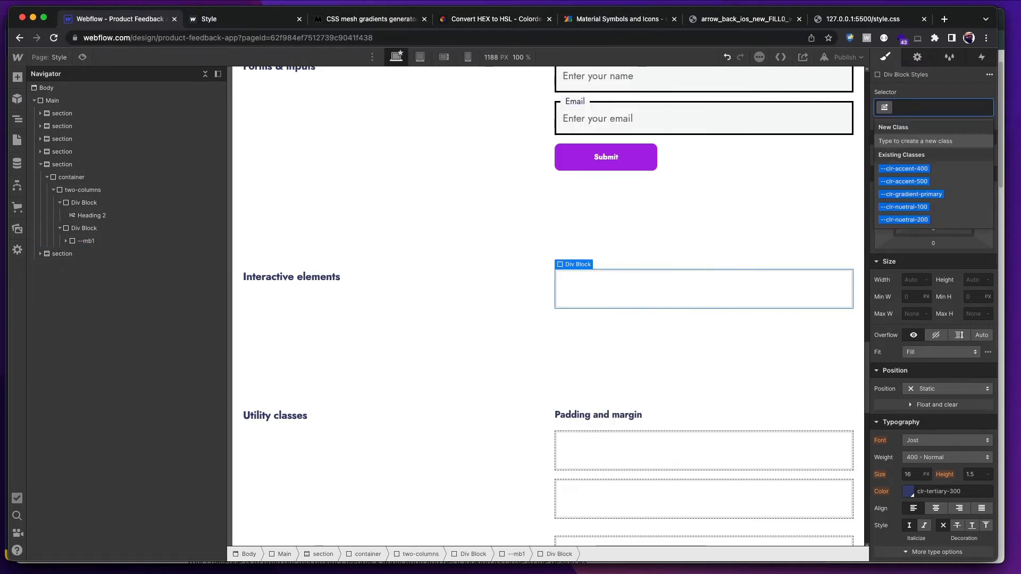
key(super+Tab)
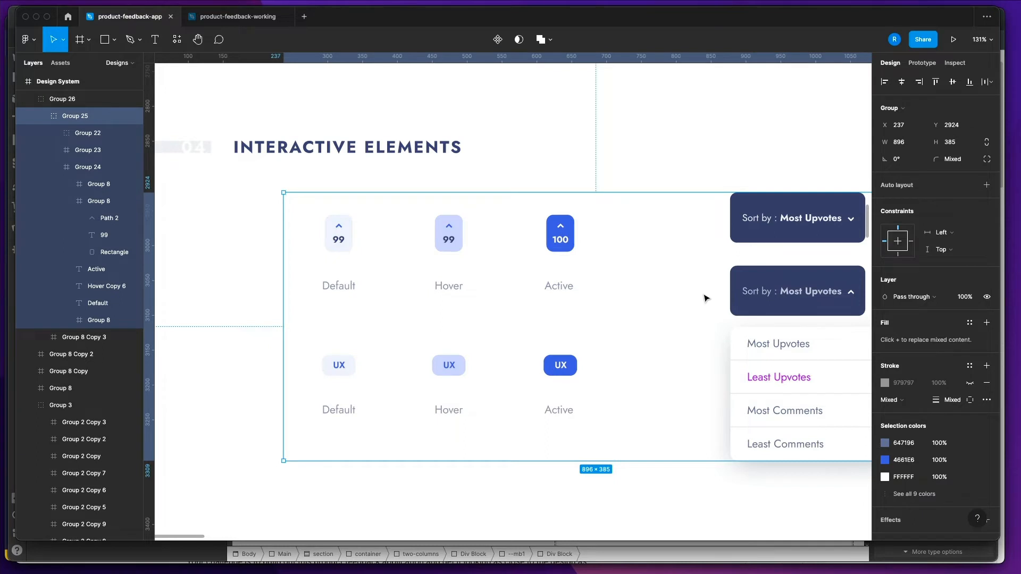
key(super+Tab)
key(super+Return)
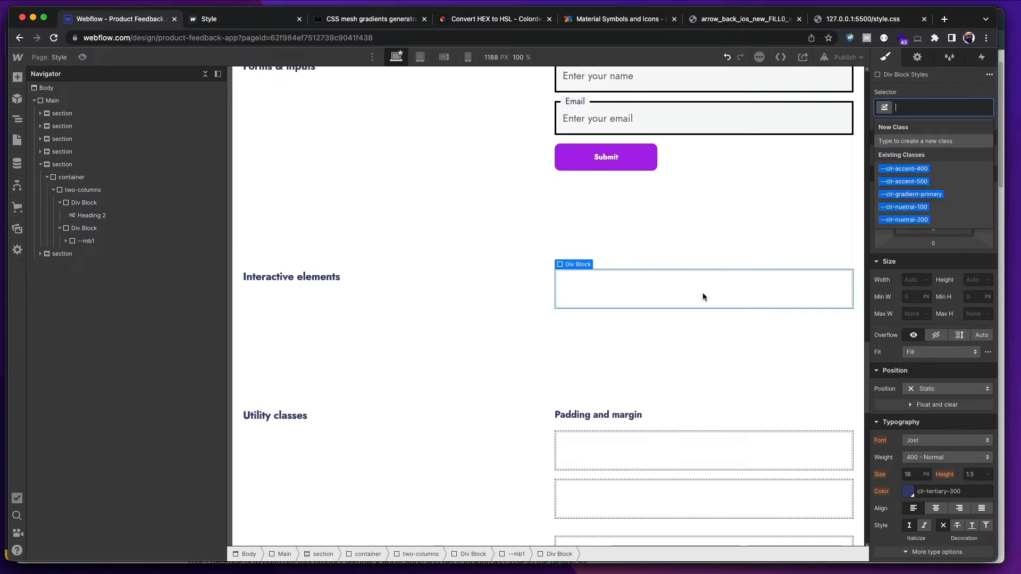
text(upvot)
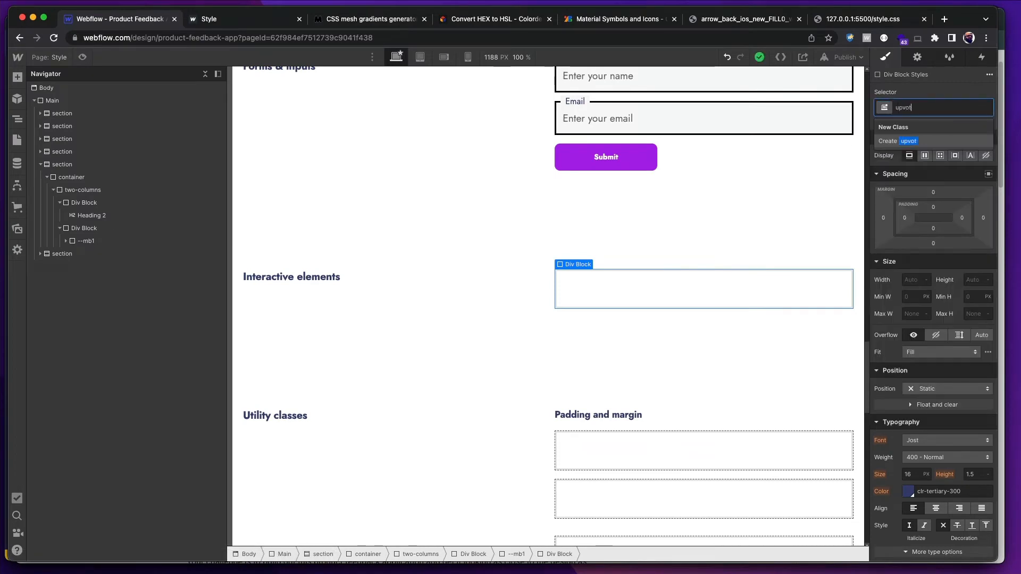
text(e-wrapper)
key(Return)
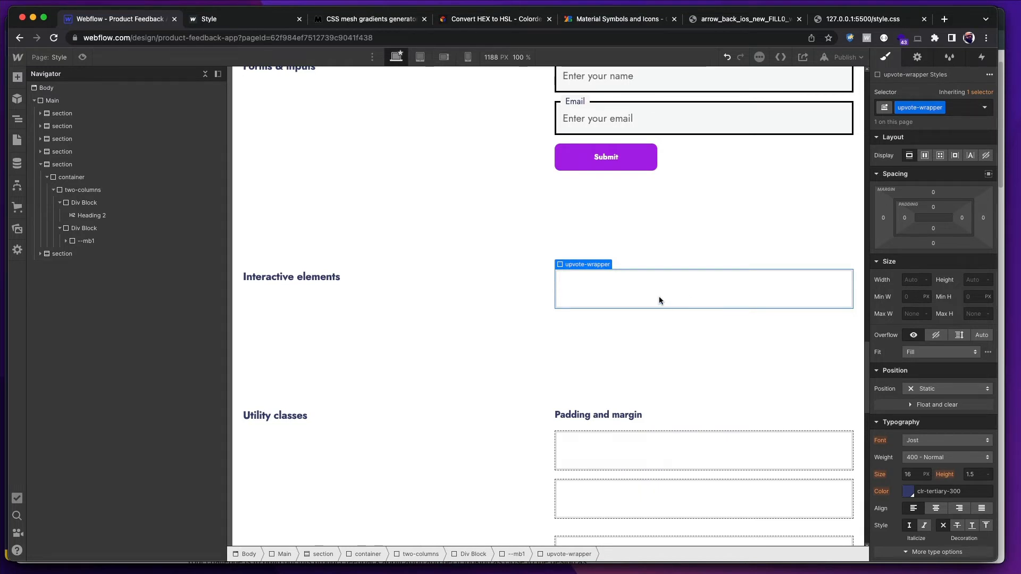
- Open office-hunt.webflow.io in a new browser tab, try the first entry's vote control several times, and return to the Webflow project
key(super+Tab)
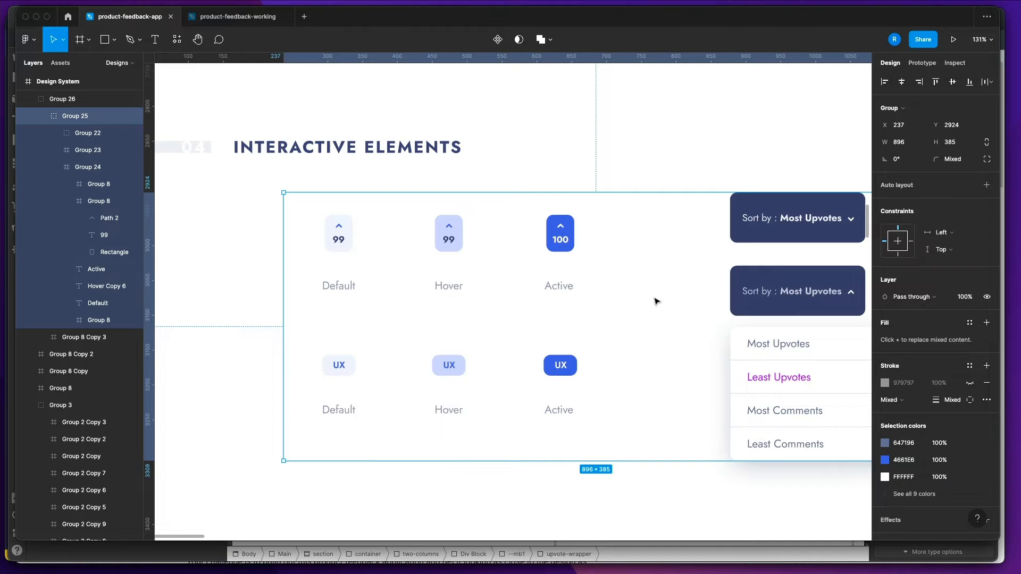
key(super+Tab)
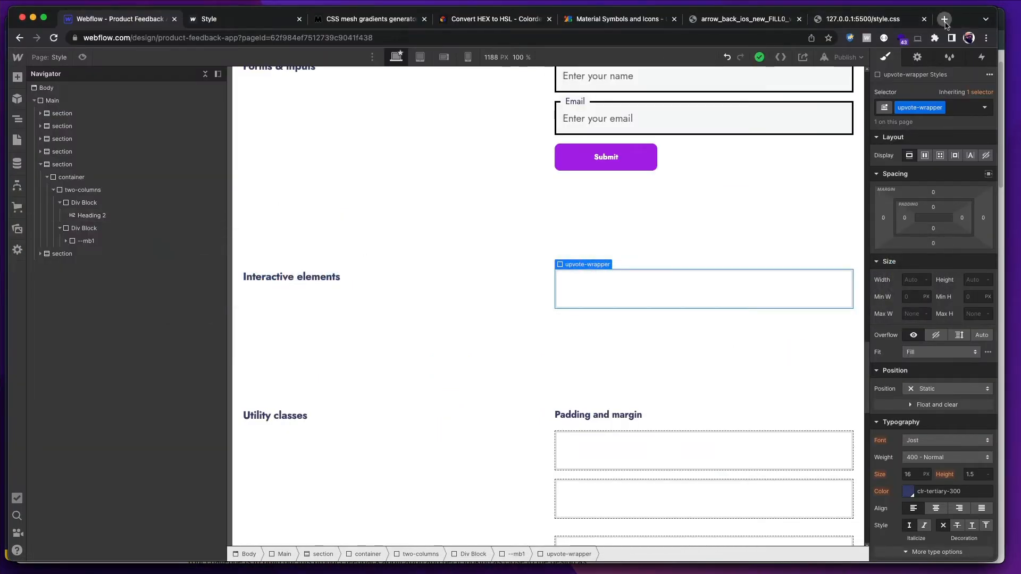
click(945, 20)
text(offi)
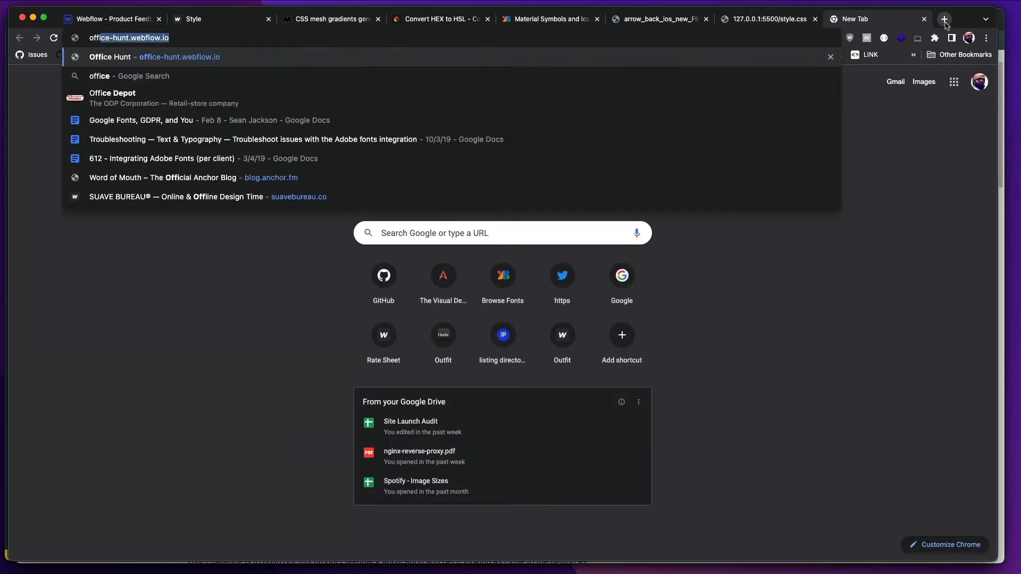
key(Return)
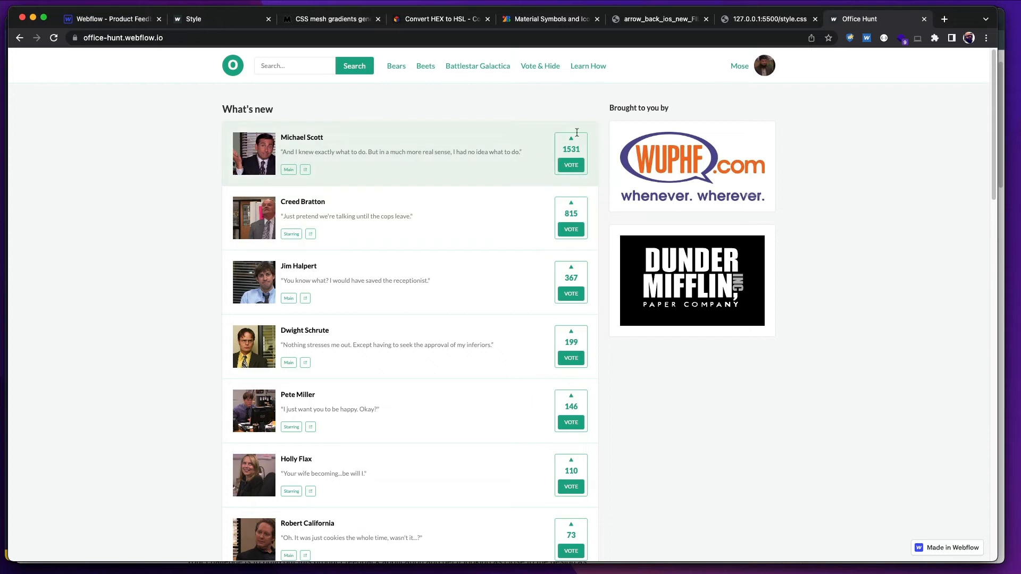
click(565, 165)
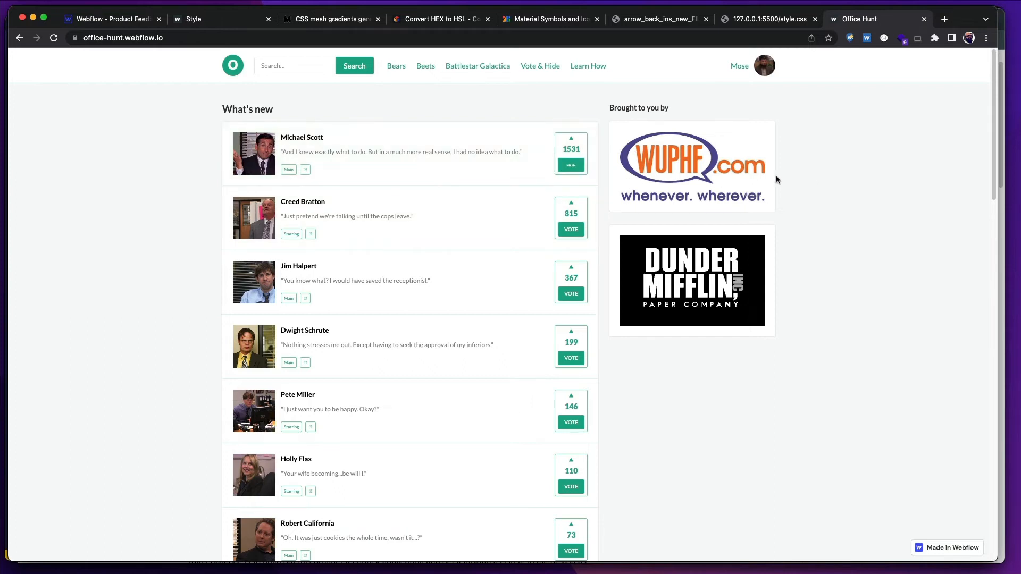
click(577, 170)
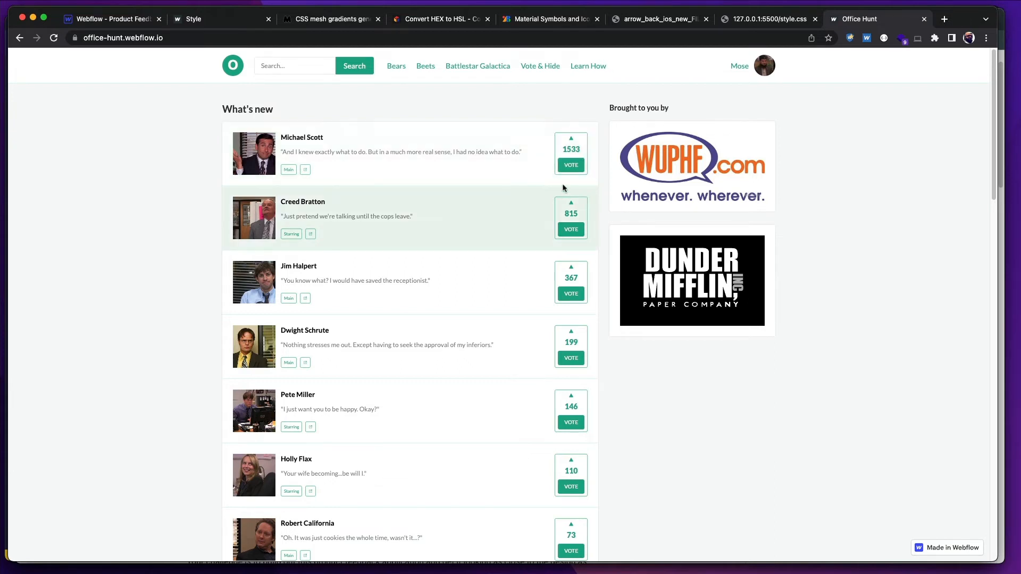
click(578, 173)
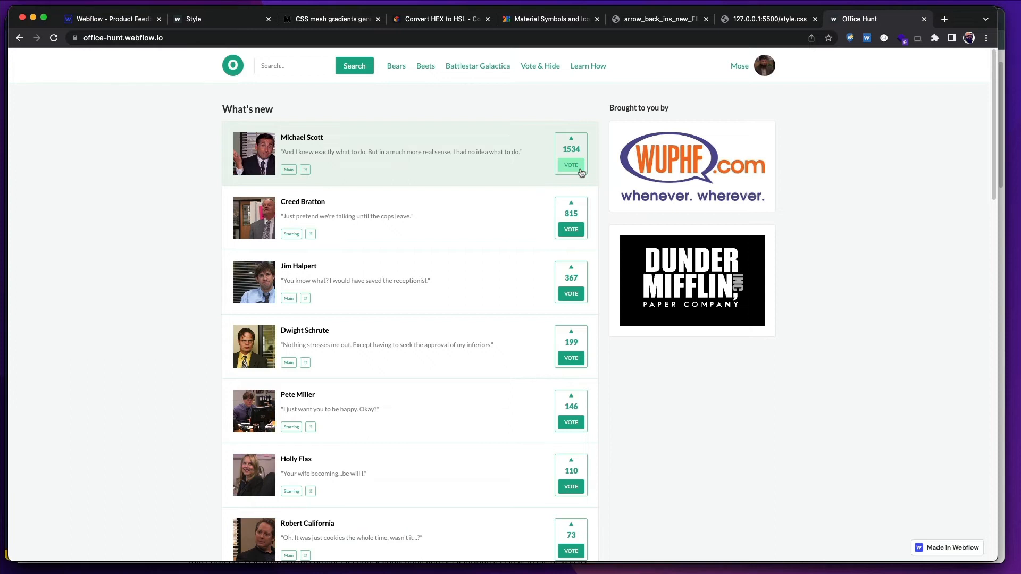
click(581, 171)
click(140, 19)
- Check the default upvote element in the Figma design and add a Button inside the upvote-wrapper block in Webflow
key(super+Tab)
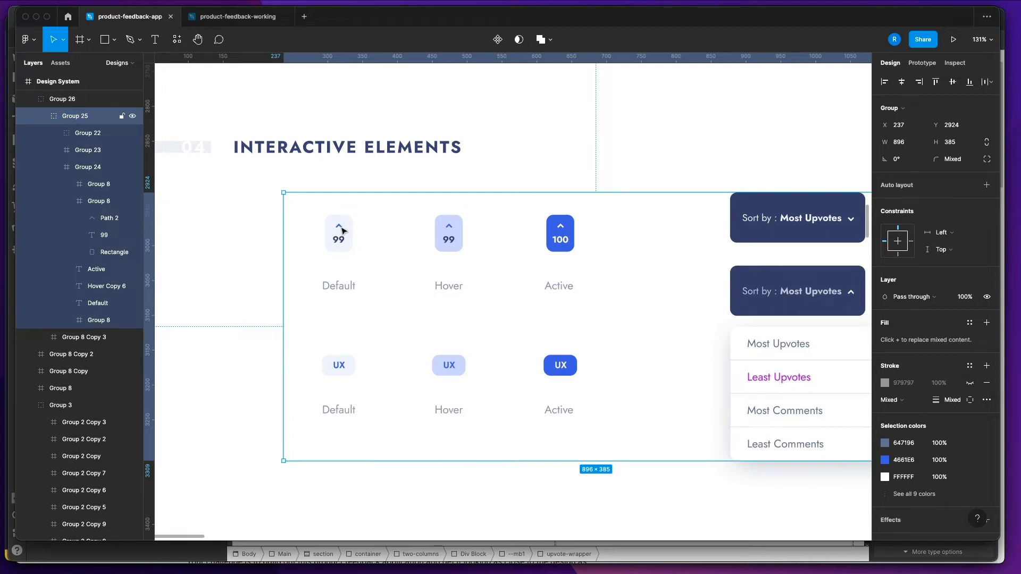
scroll(348, 243, up, 5)
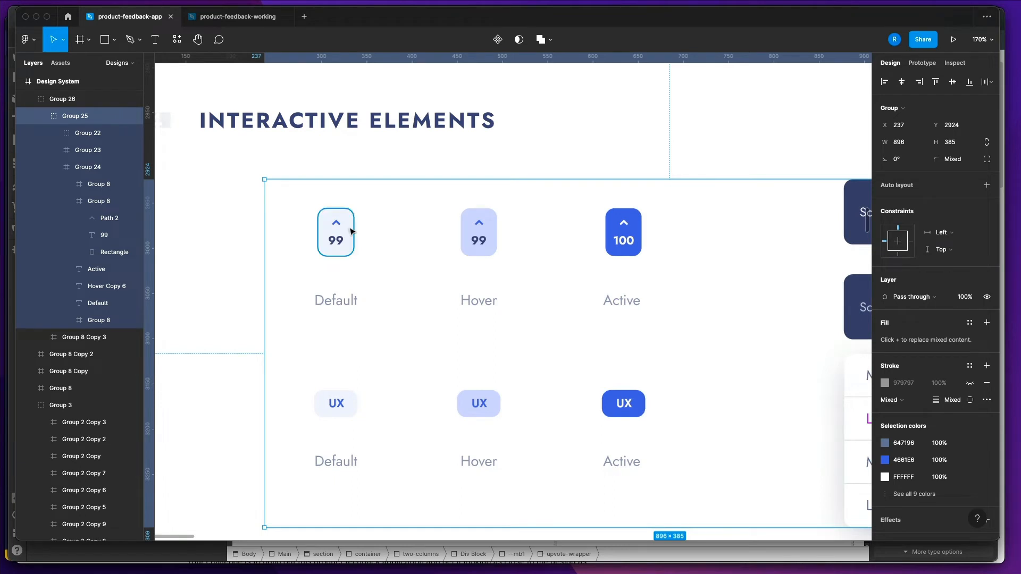
key(super+Tab)
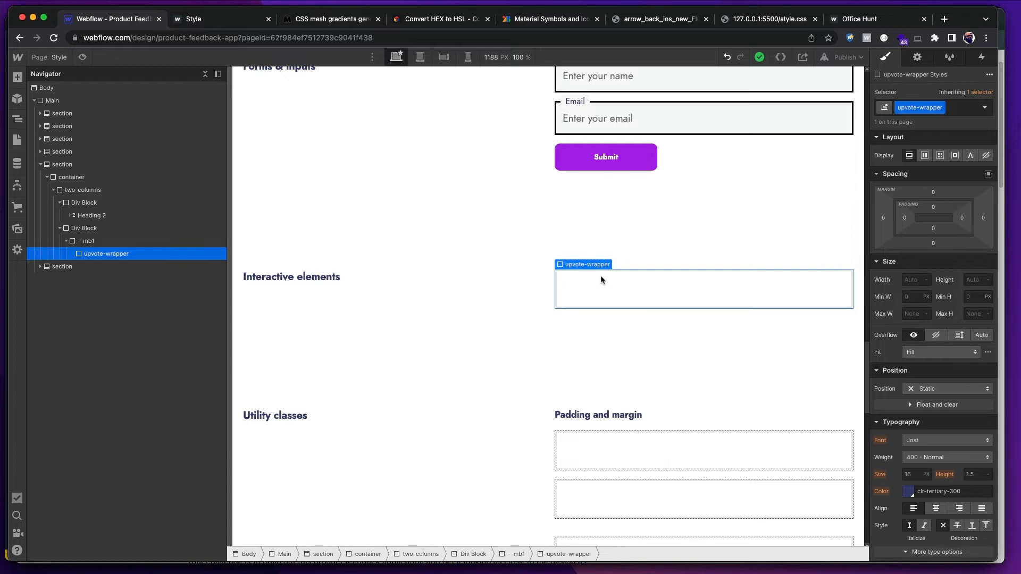
key(super+e)
text(bu)
key(Return)
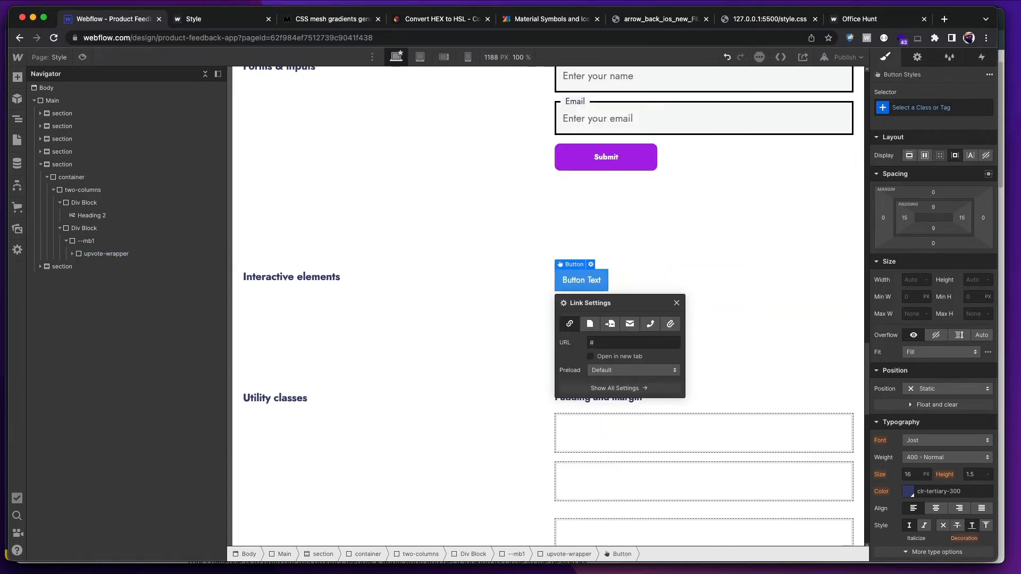
- Inspect the default upvote number's text layer in Figma, and give the new Webflow button the new class button-upvote
key(super+Tab)
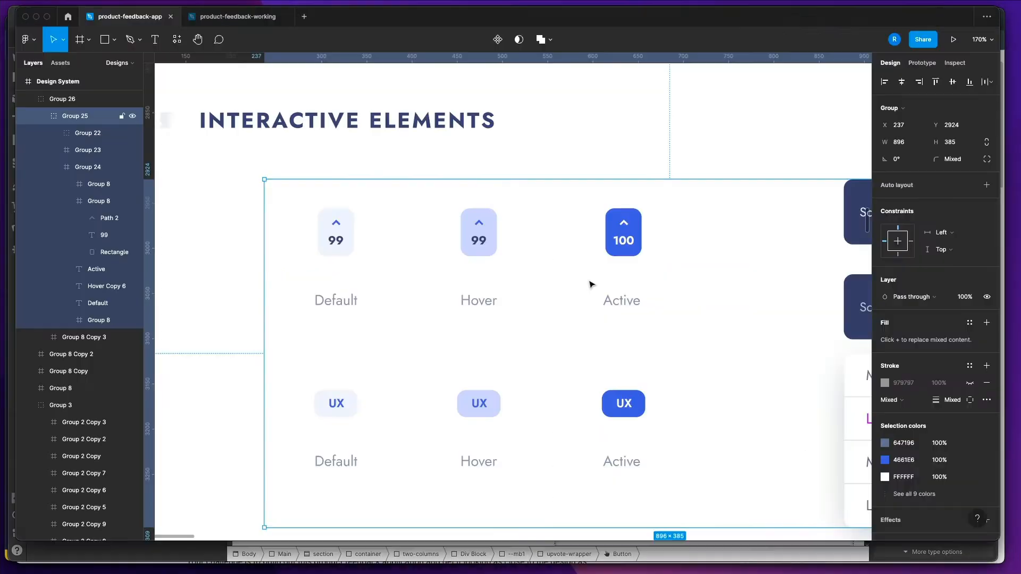
key(super+Tab)
key(super+Tab)
click(335, 242)
double_click(336, 244)
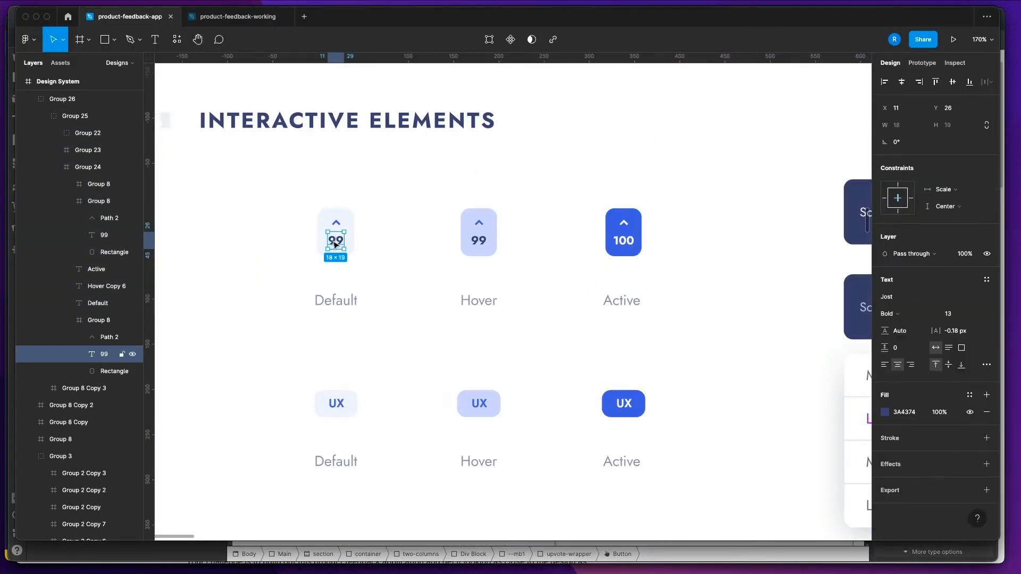
key(super+Tab)
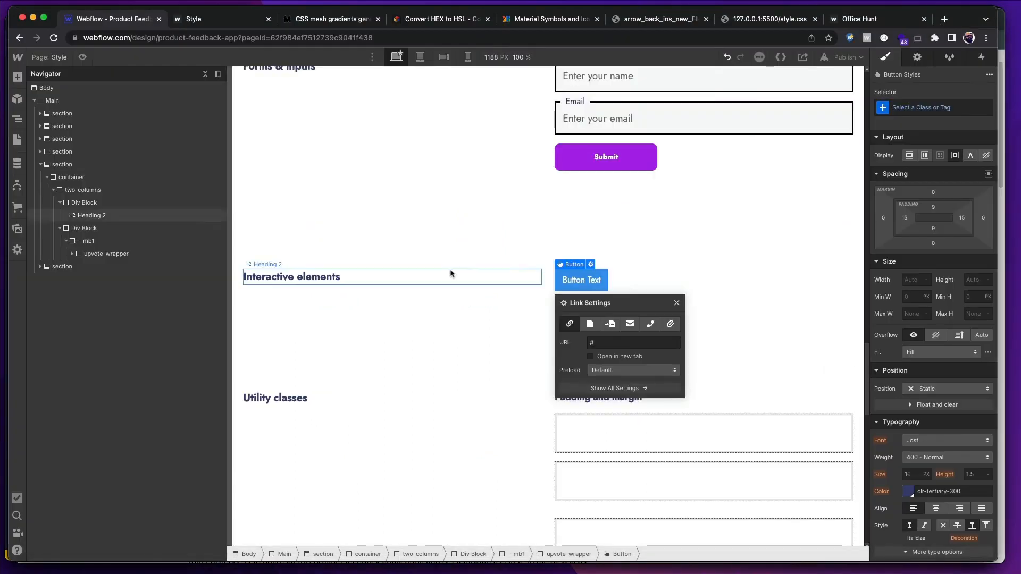
click(900, 109)
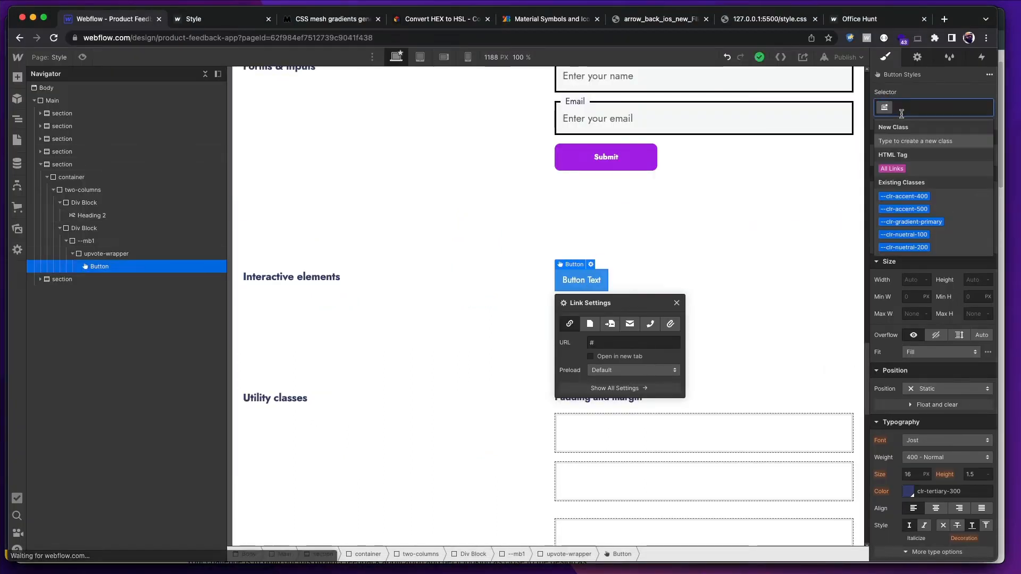
text(buttpn)
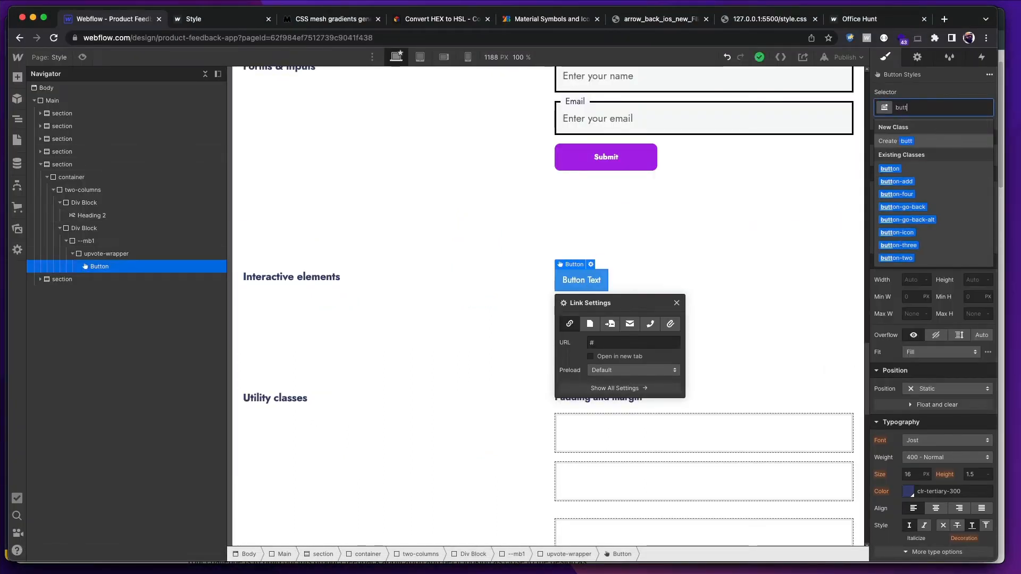
key(BackSpace)
text(on=)
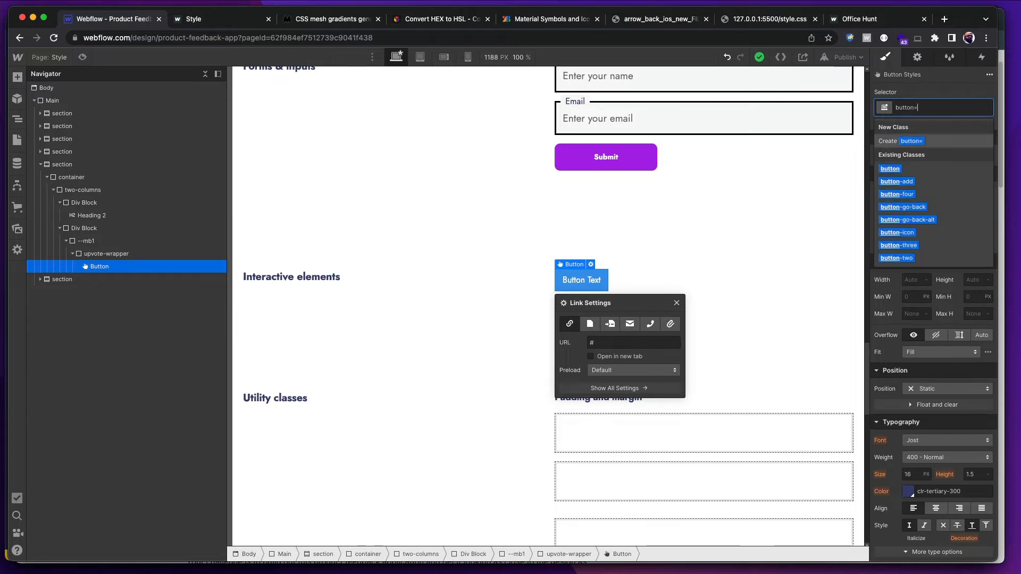
key(BackSpace)
text(-upvote)
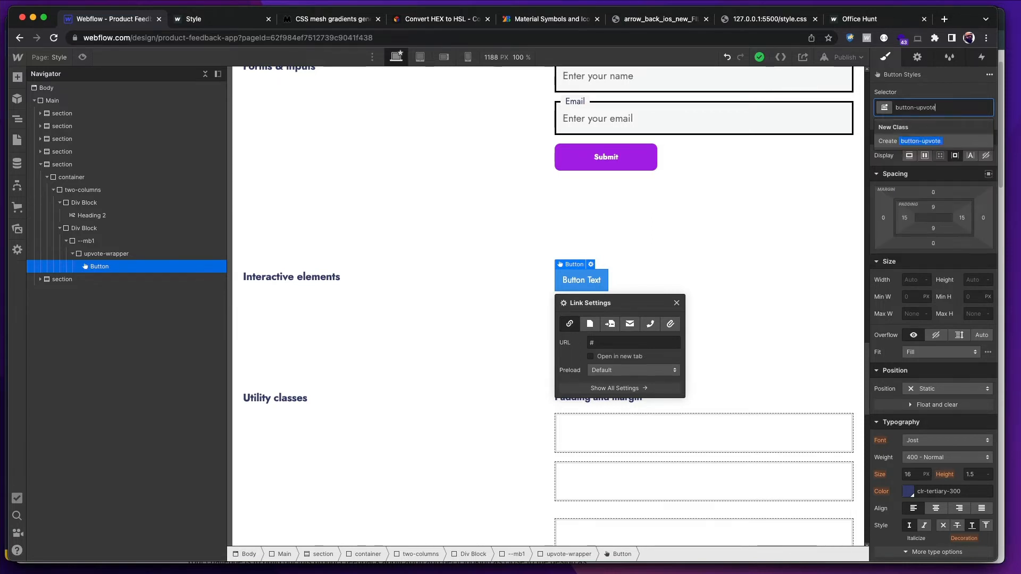
key(Return)
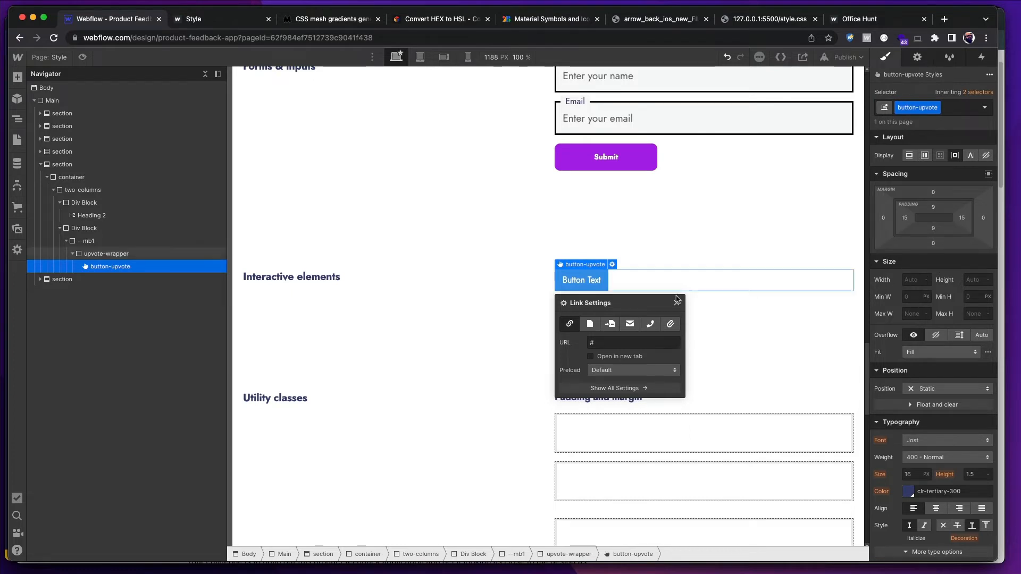
- Change the text of the button-upvote button to 99
double_click(576, 281)
text(90)
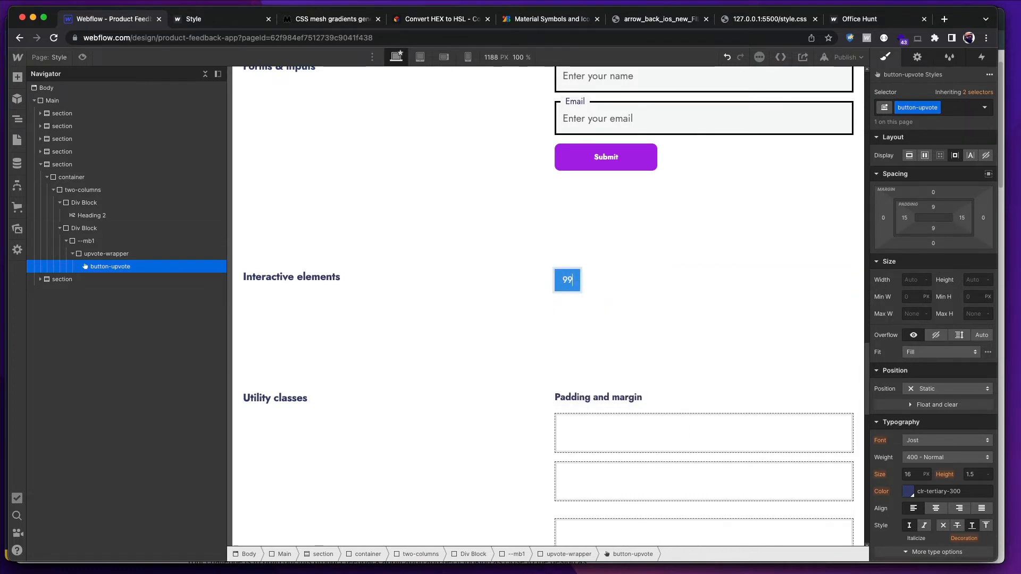
click(578, 282)
- Check the corner radius of the default upvote rectangle in Figma and set the button-upvote border radius to 1rem
key(super+Tab)
key(Escape)
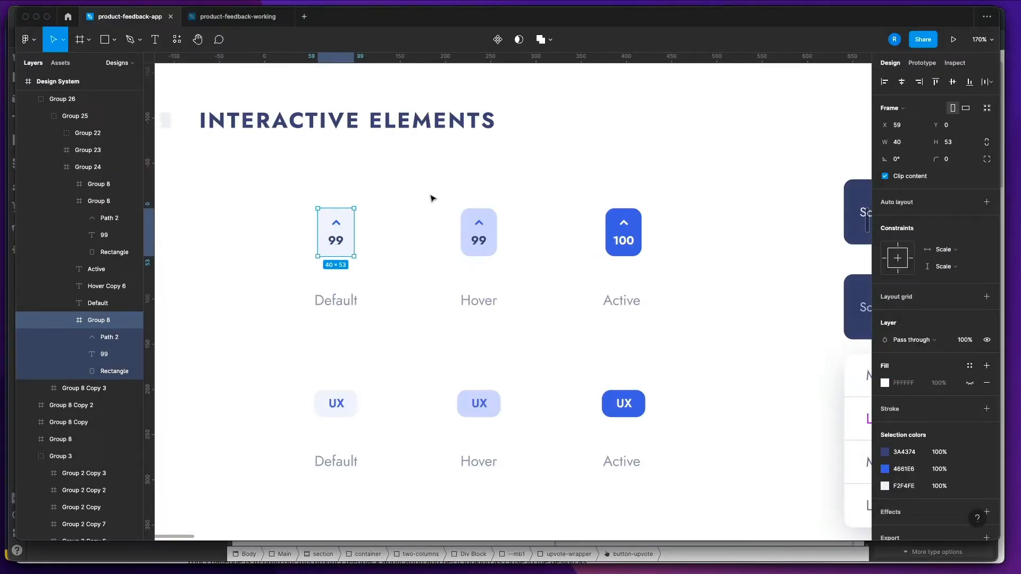
click(112, 370)
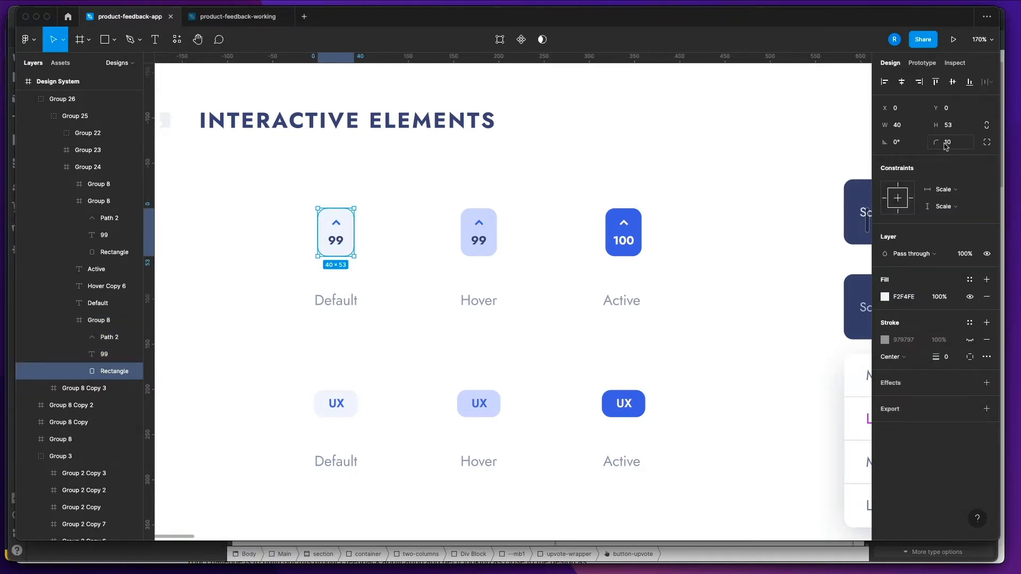
key(super+Tab)
scroll(952, 290, down, 5)
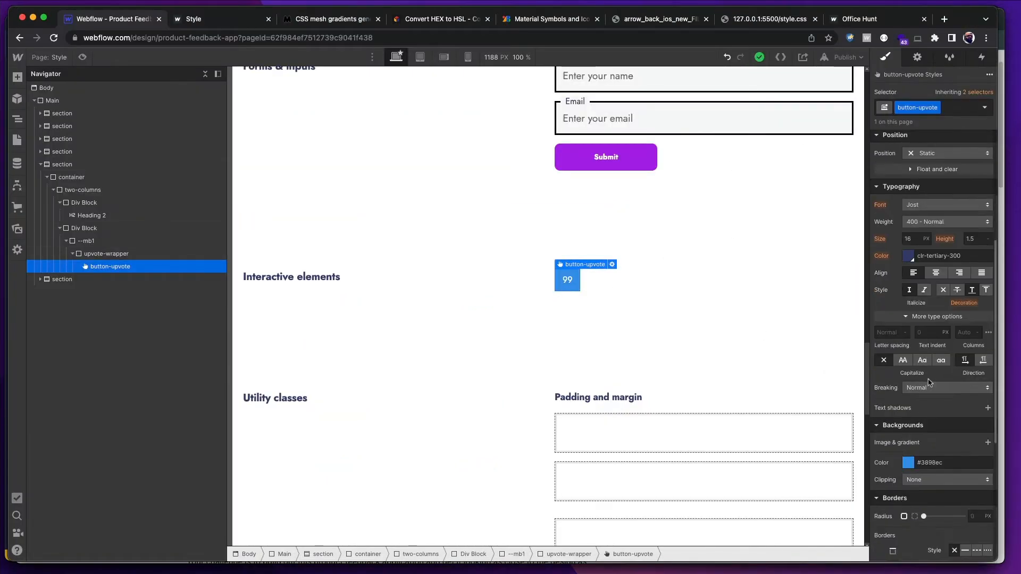
scroll(955, 382, down, 2)
click(971, 431)
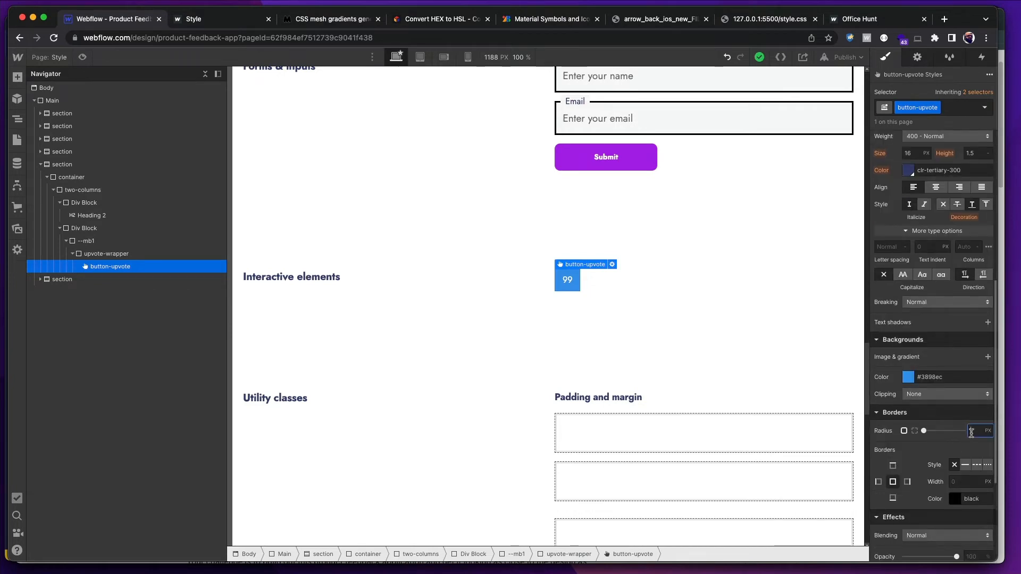
text(1rem)
key(Return)
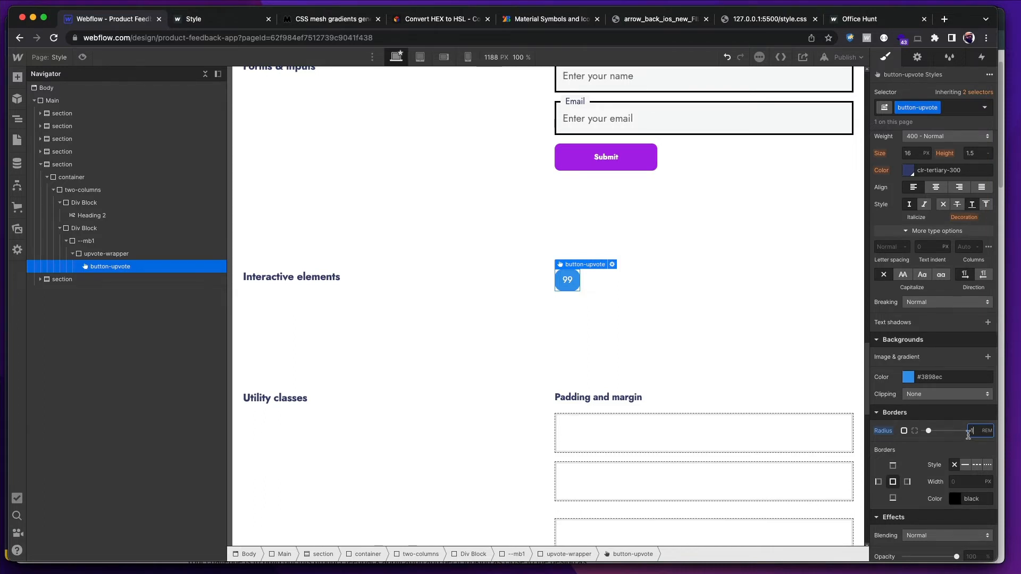
- Search the web in a new browser window for a pixels to rem calculator and open the NekoCalc PX to REM converter
key(super+n)
text(pi)
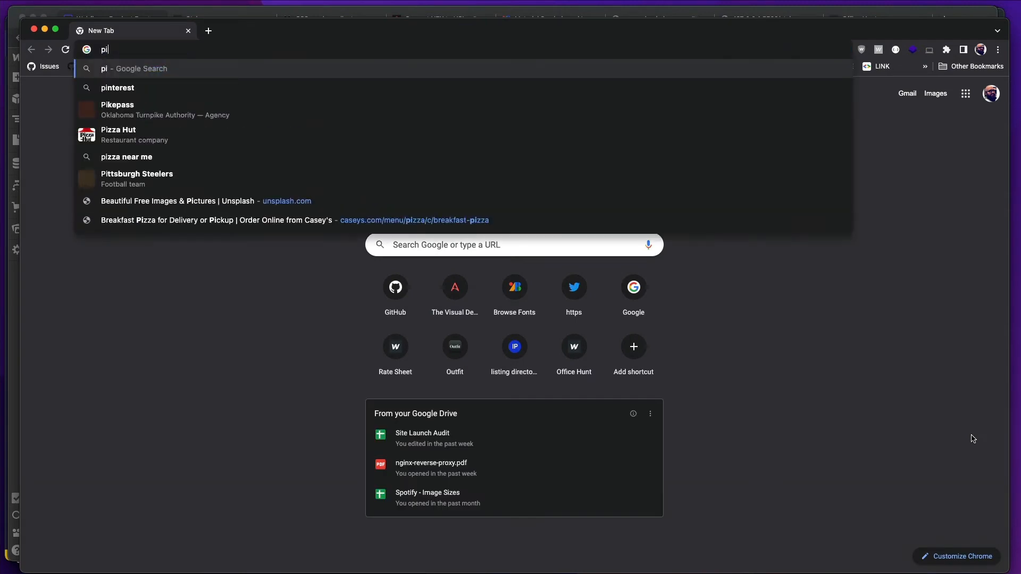
text(xels)
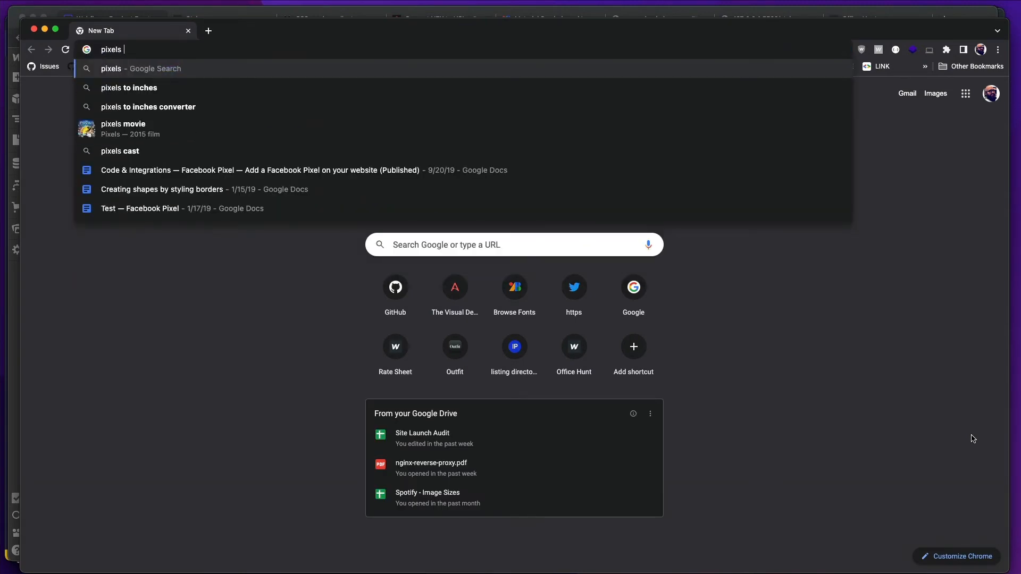
text( to rem cal)
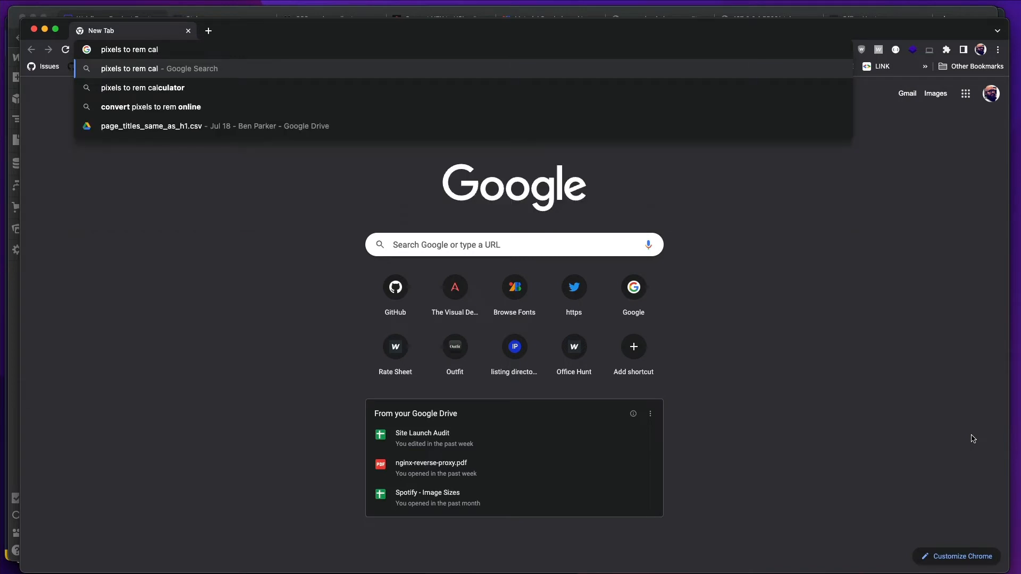
key(Down)
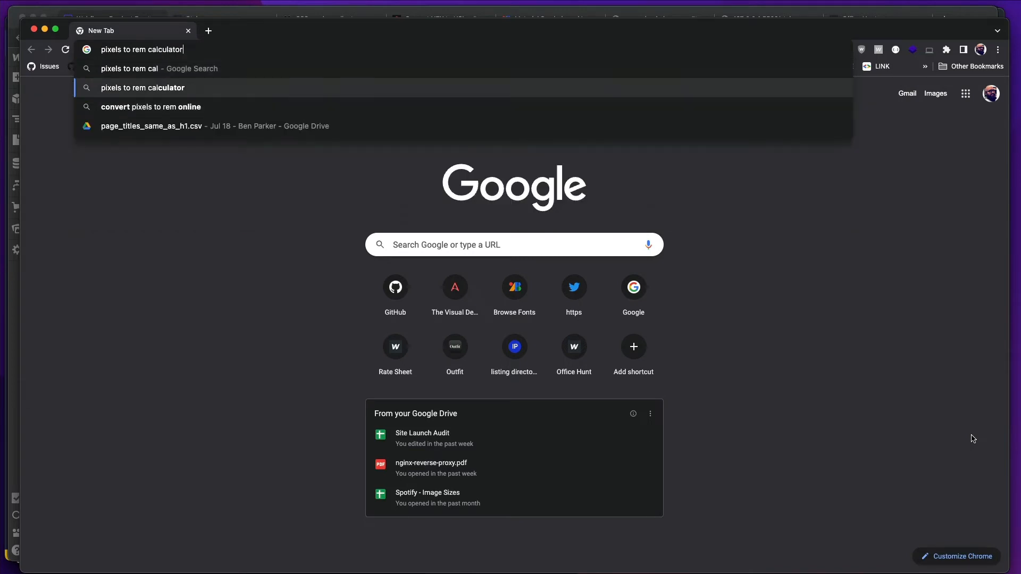
key(Return)
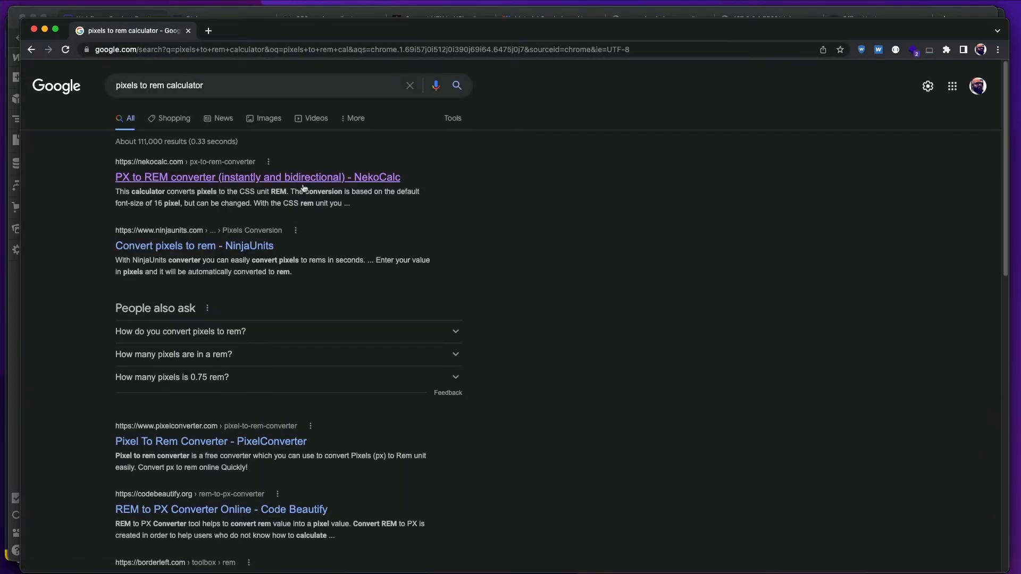
click(306, 186)
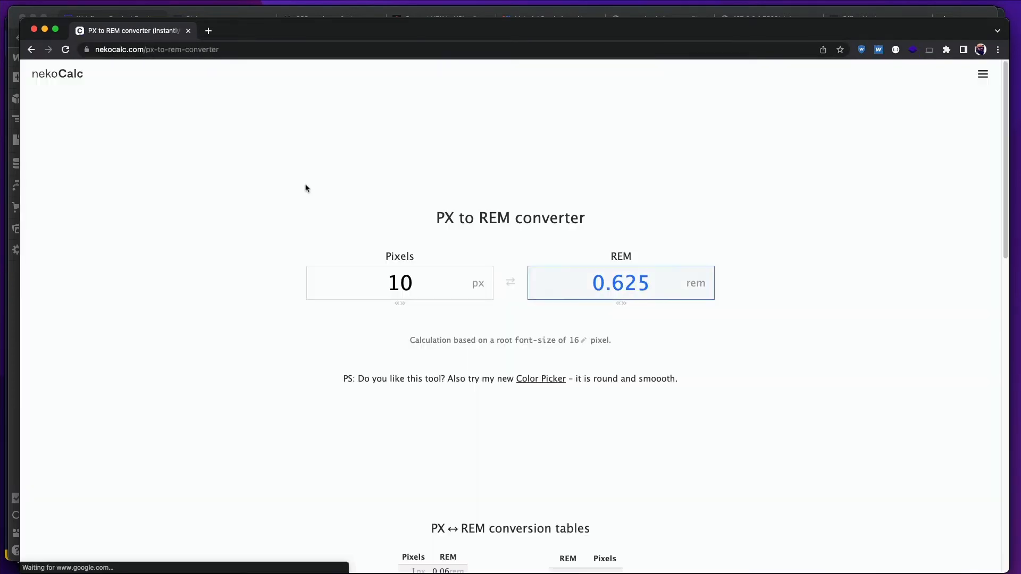
- Look up the rem equivalent of the 10 px corner radius and set the button-upvote border radius to 0.625rem in Webflow
double_click(607, 278)
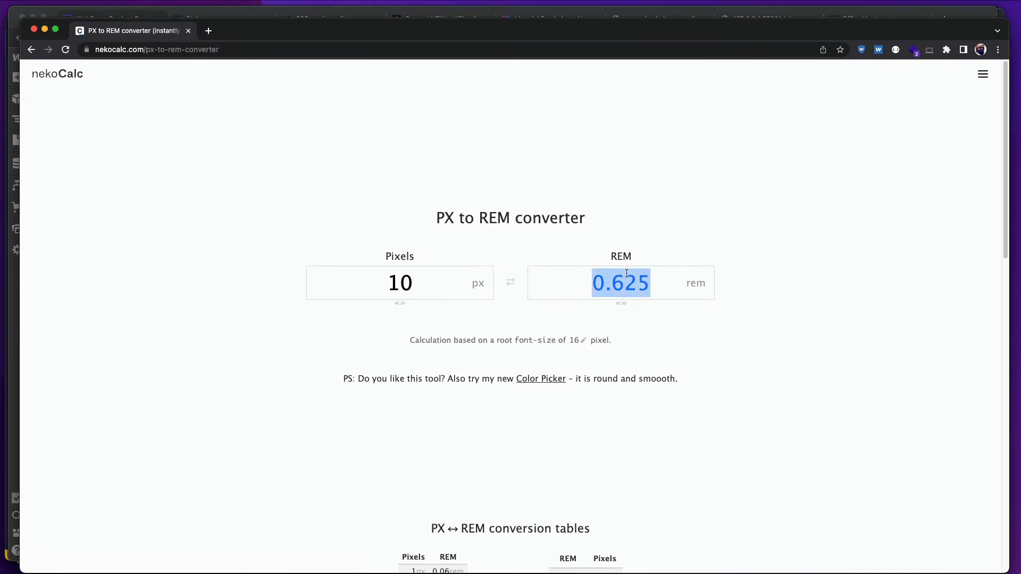
key(super+Tab)
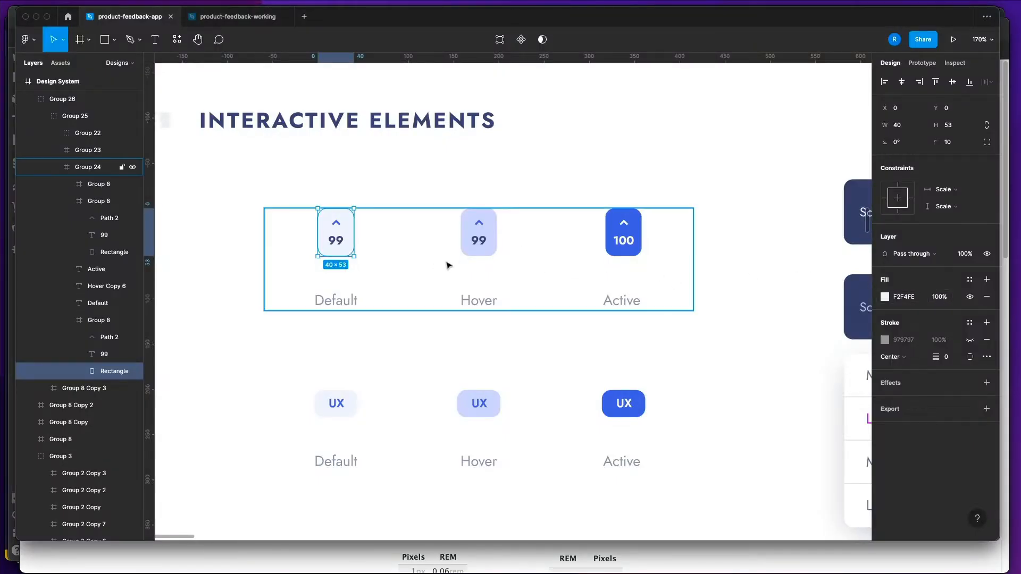
key(super+Tab)
click(284, 280)
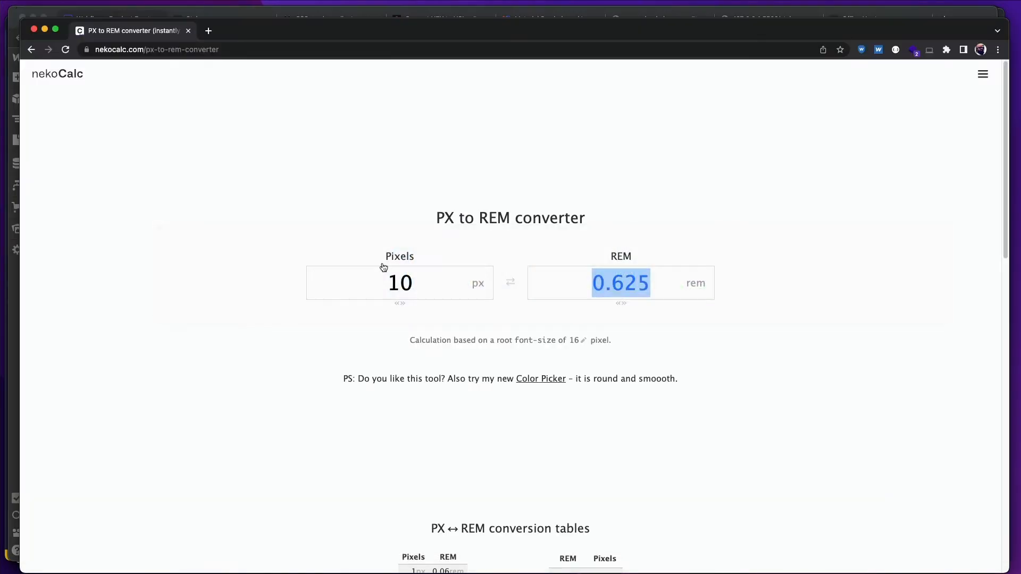
key(super+grave)
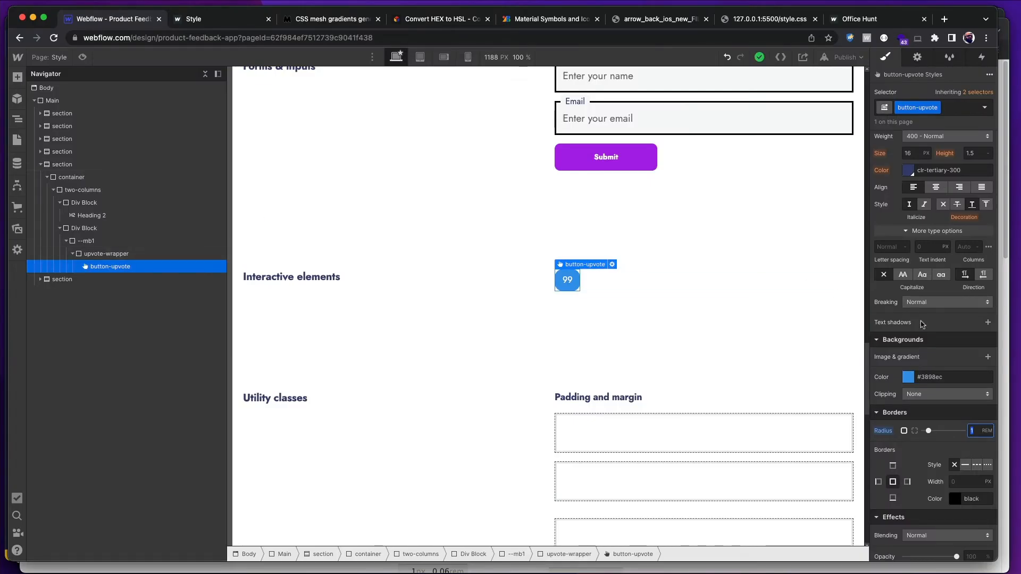
text(325)
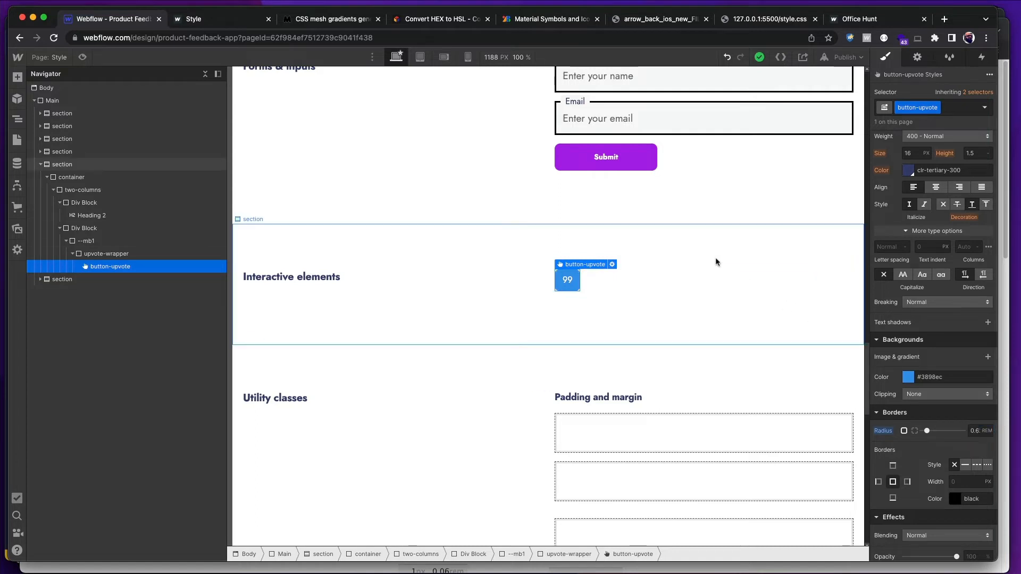
click(691, 271)
click(573, 281)
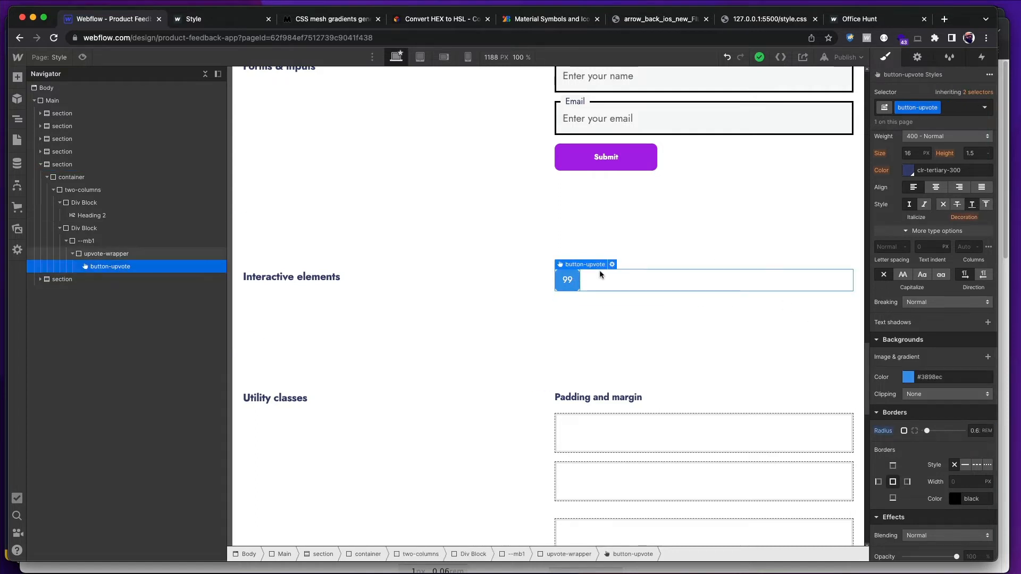
- Examine the arrow and number in the default, hover and active upvote elements in the Figma design
key(super+Tab)
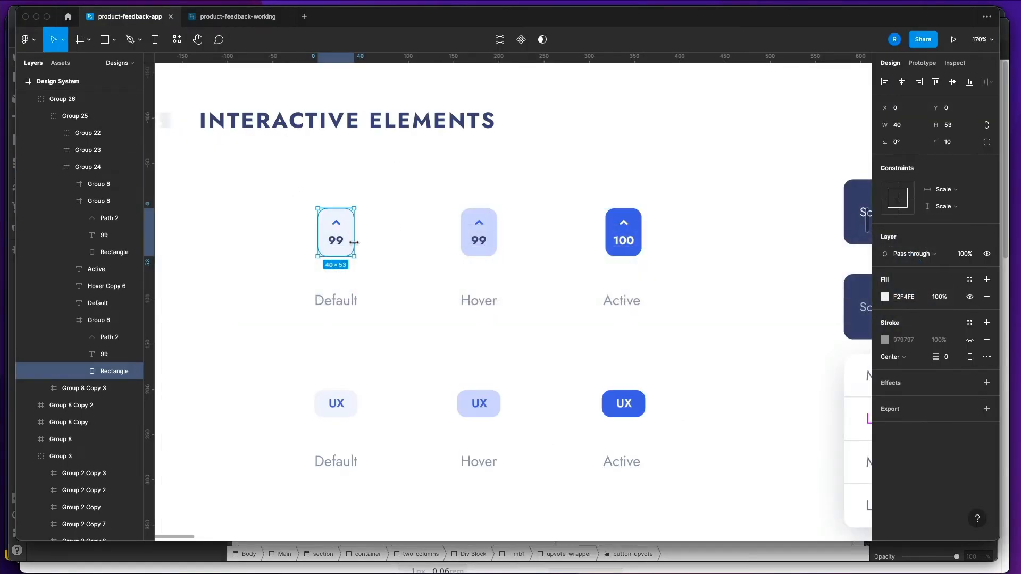
scroll(315, 236, up, 5)
scroll(315, 236, up, 2)
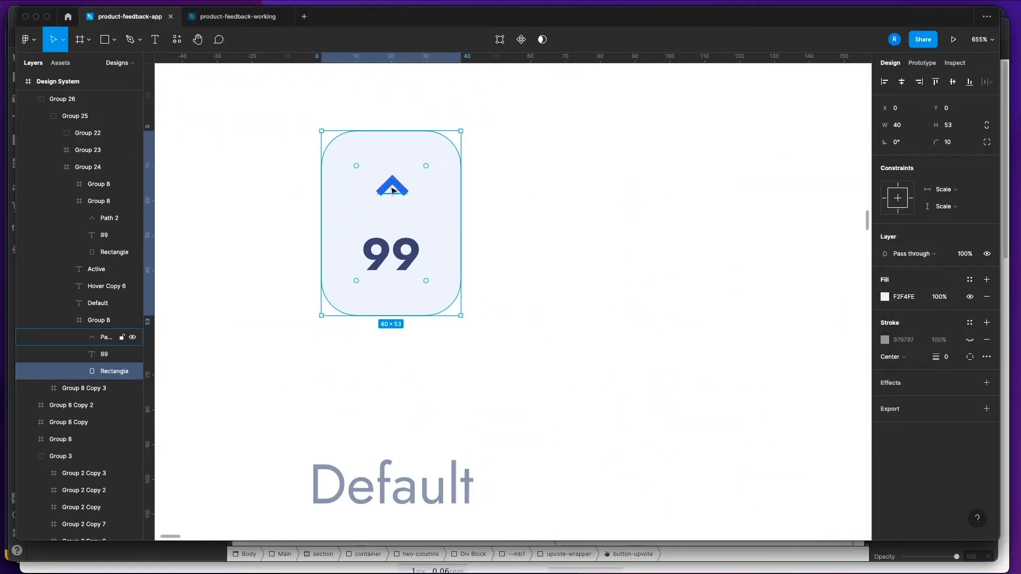
scroll(417, 234, down, 2)
scroll(426, 228, right, 10)
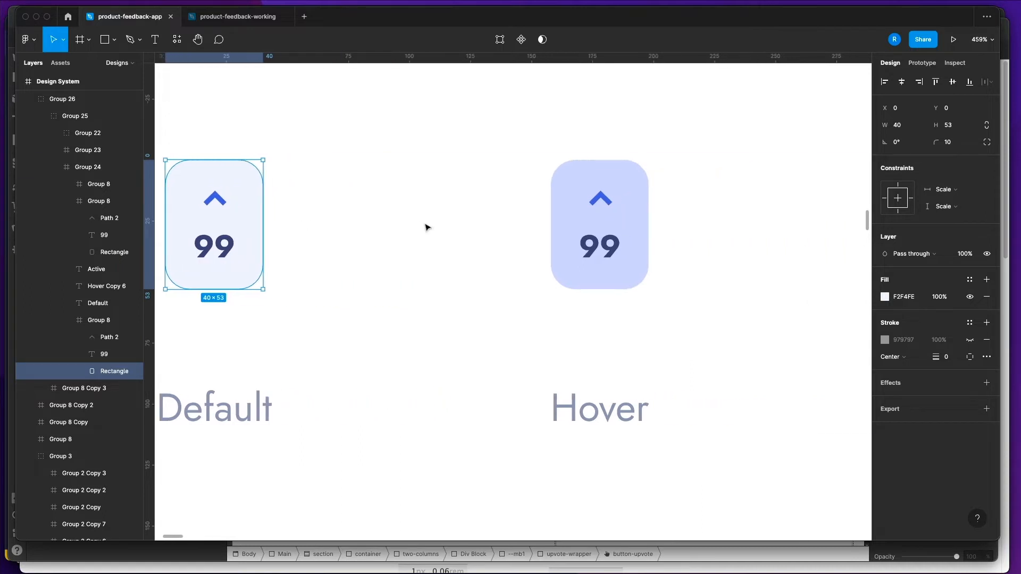
scroll(426, 227, left, 8)
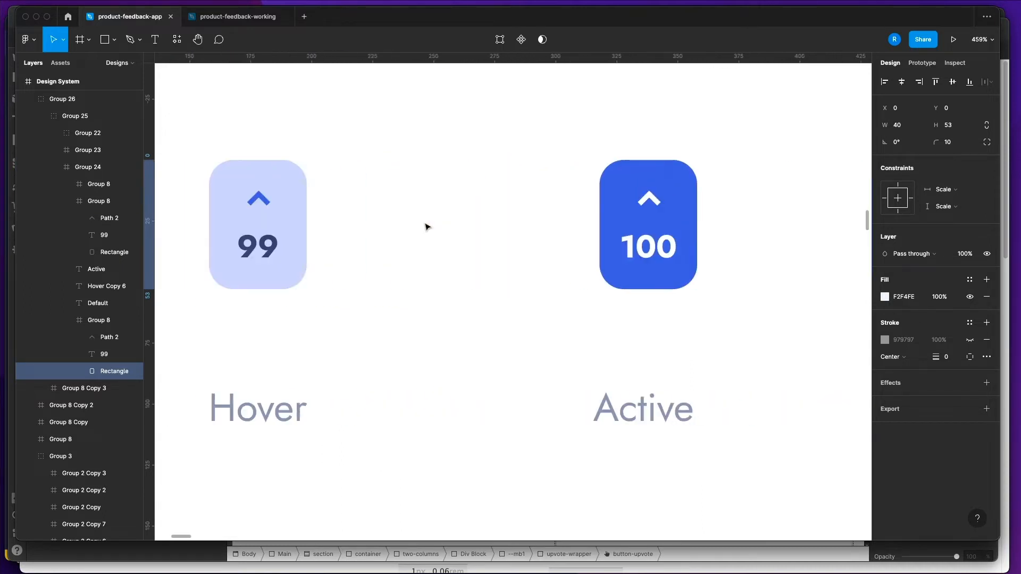
scroll(608, 226, right, 6)
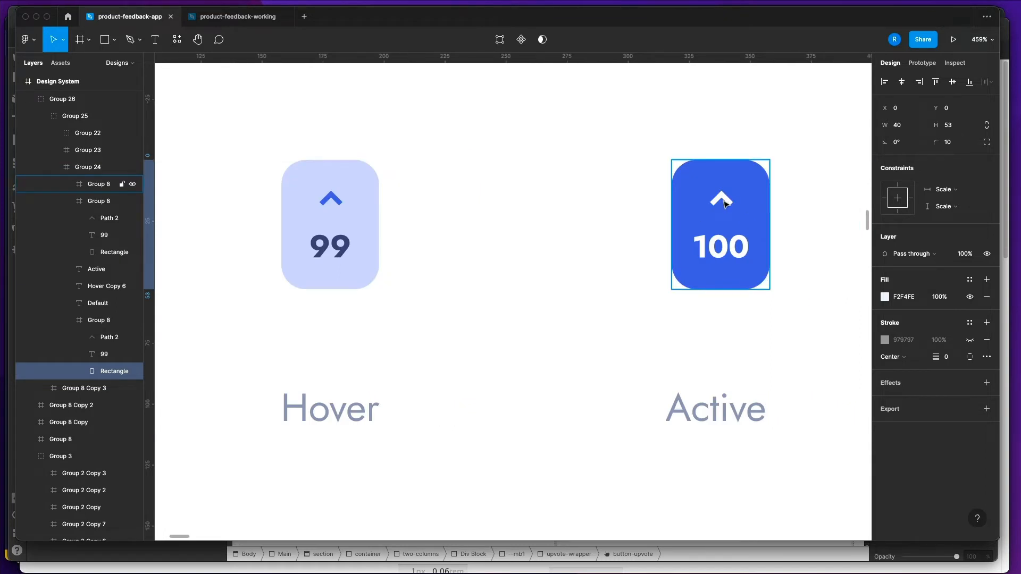
scroll(718, 207, left, 8)
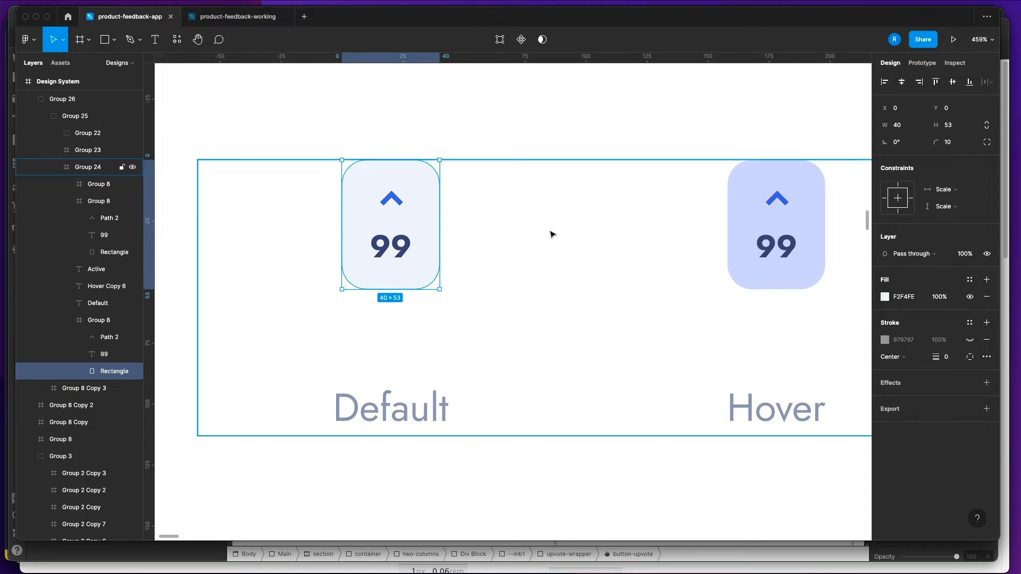
scroll(551, 232, right, 7)
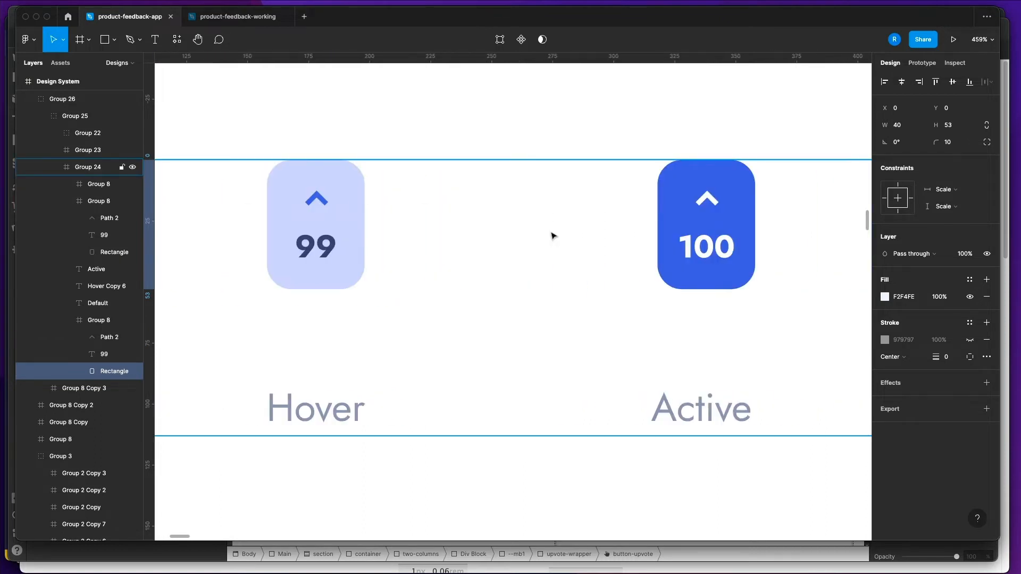
scroll(551, 236, left, 4)
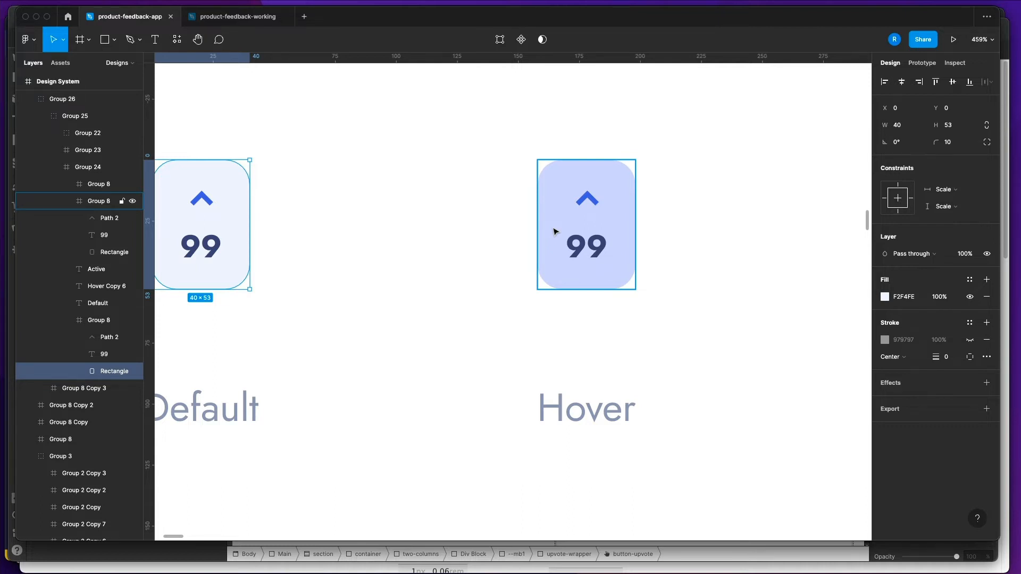
- Compare the button-upvote button in Webflow with the default upvote element in the Figma design
key(super+Tab)
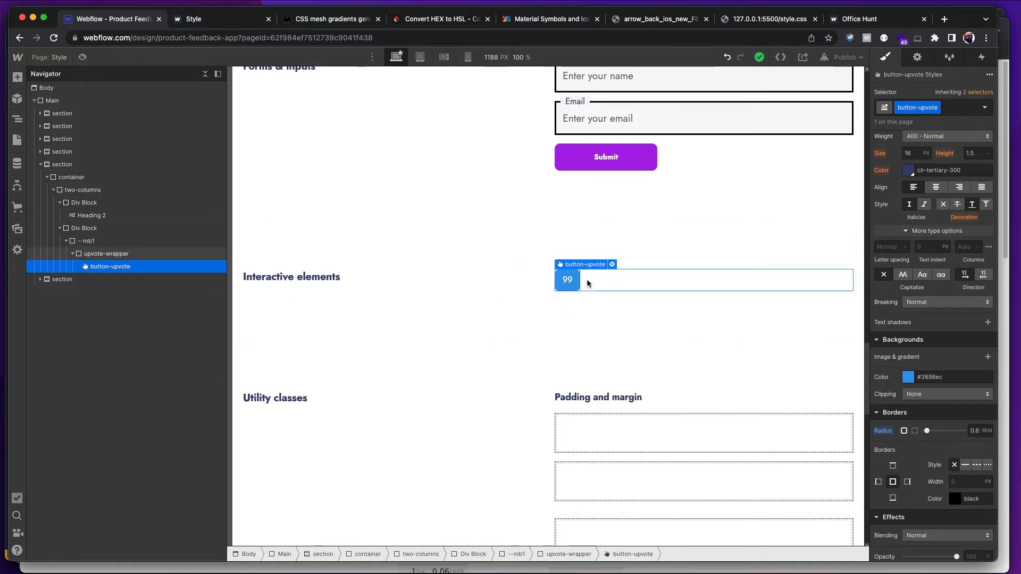
key(super+Tab)
key(super+Tab)
key(super+Tab)
key(super+Tab)
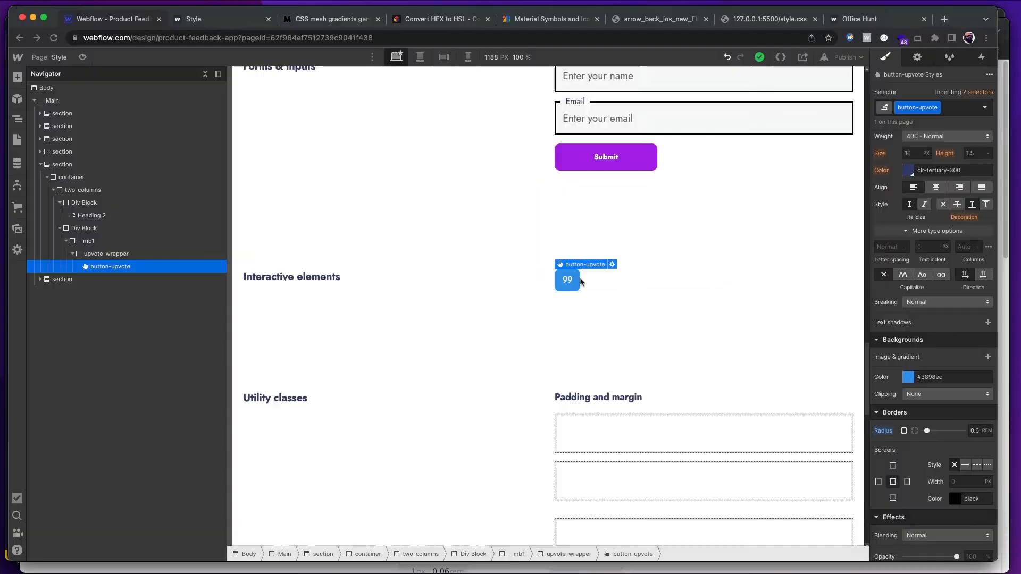
key(super+Tab)
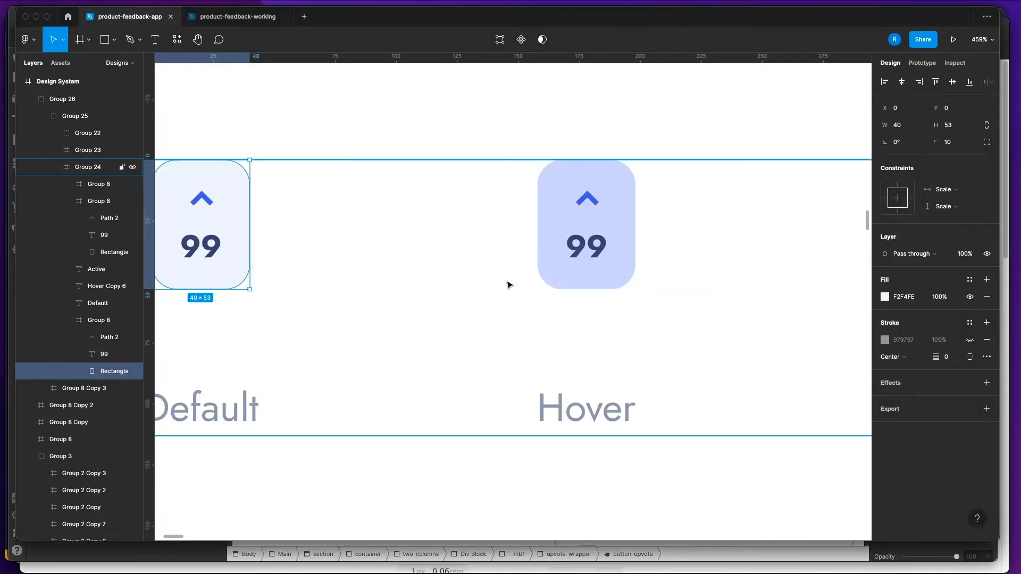
scroll(508, 285, left, 10)
scroll(508, 285, right, 2)
scroll(508, 285, right, 5)
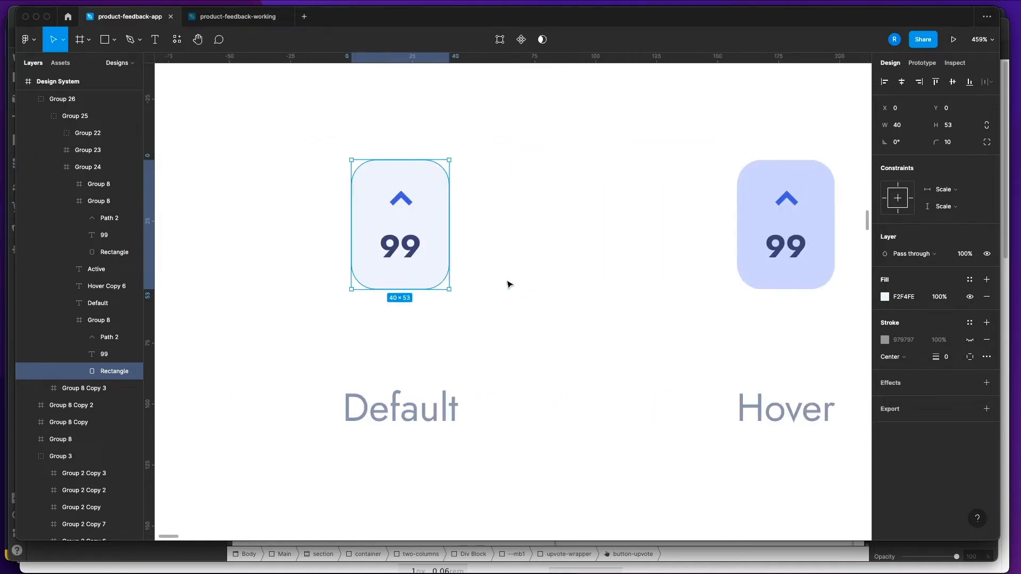
key(super+Tab)
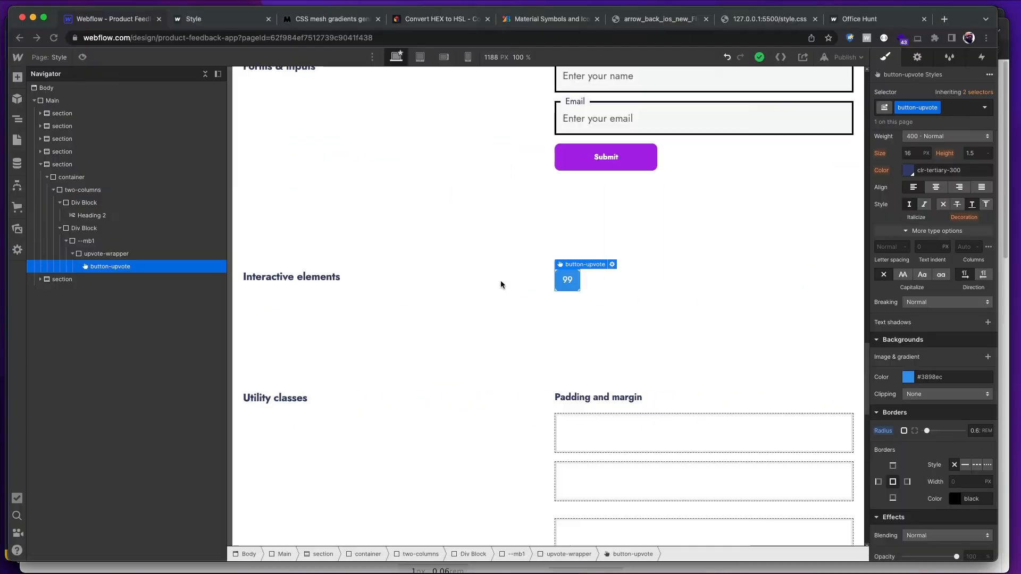
key(super+Tab)
key(super+Tab)
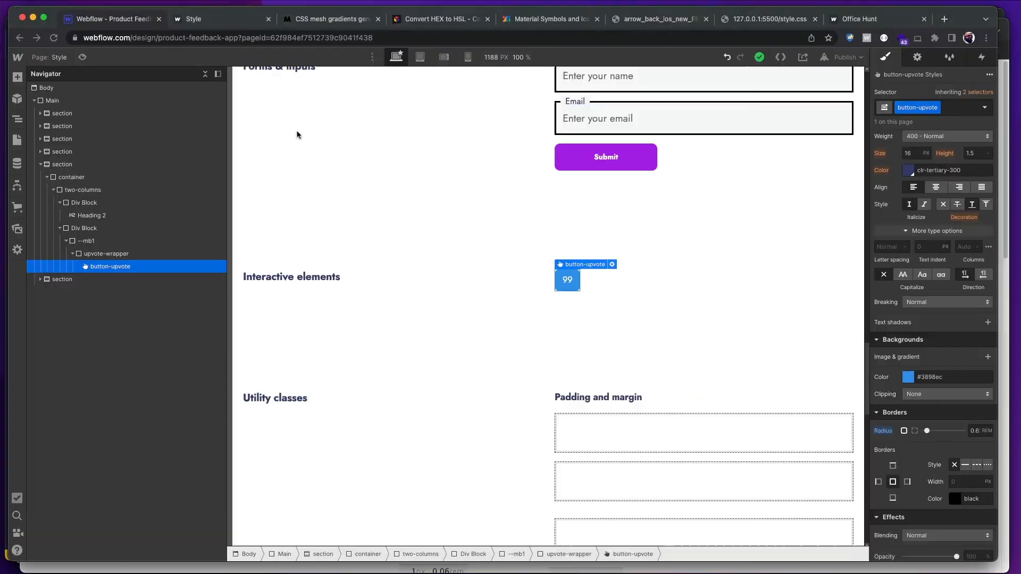
- Switch to the Google Fonts icons page and search the Material Symbols for arrow up
click(552, 20)
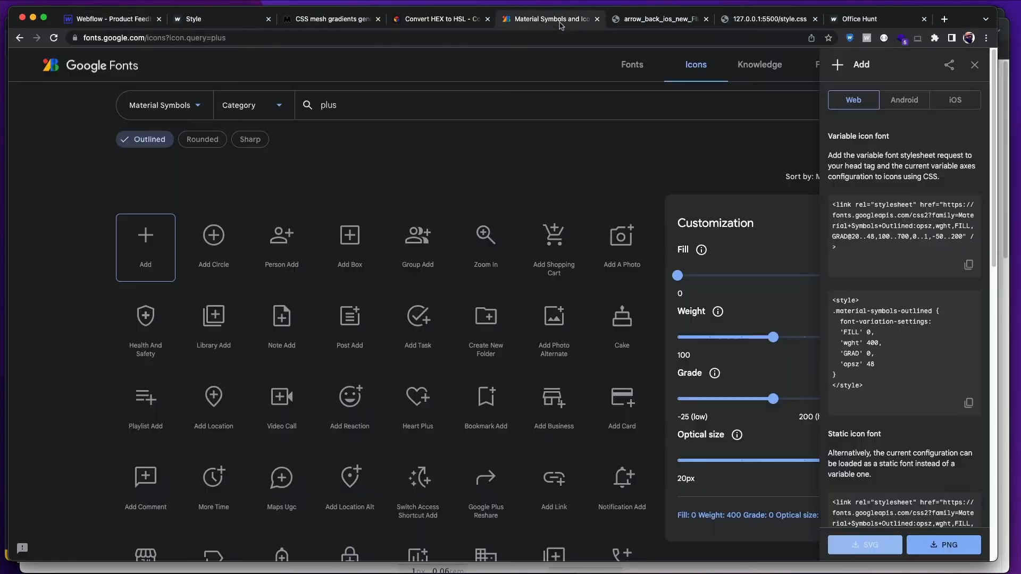
triple_click(380, 111)
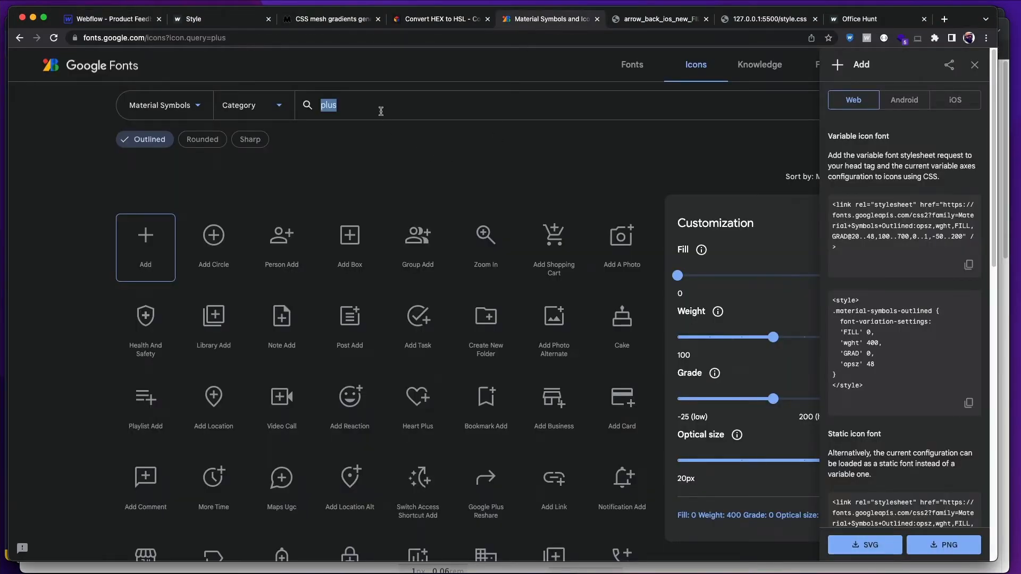
text(up arrow)
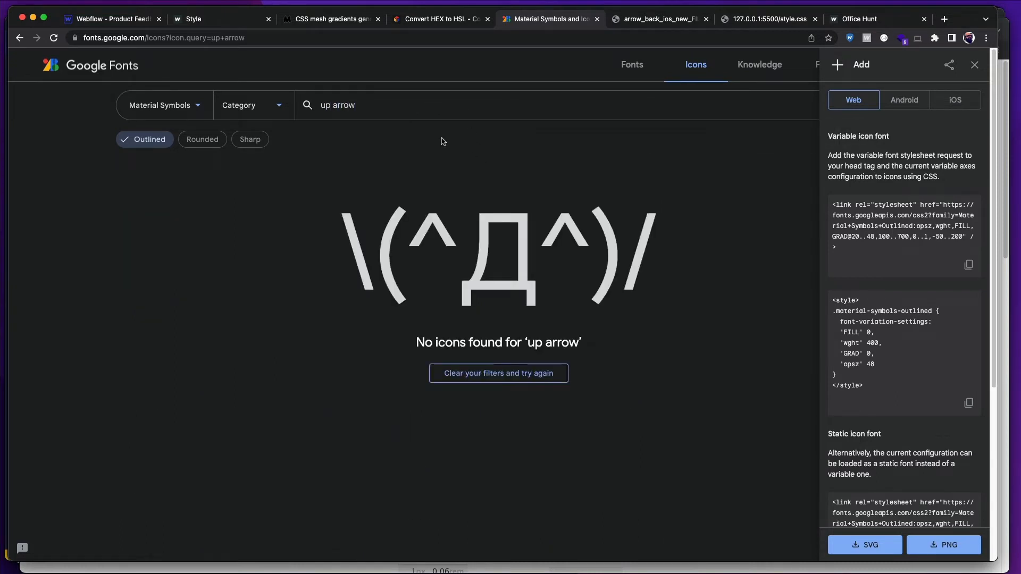
double_click(339, 108)
key(BackSpace)
key(BackSpace)
key(BackSpace)
key(BackSpace)
text(arrow ui)
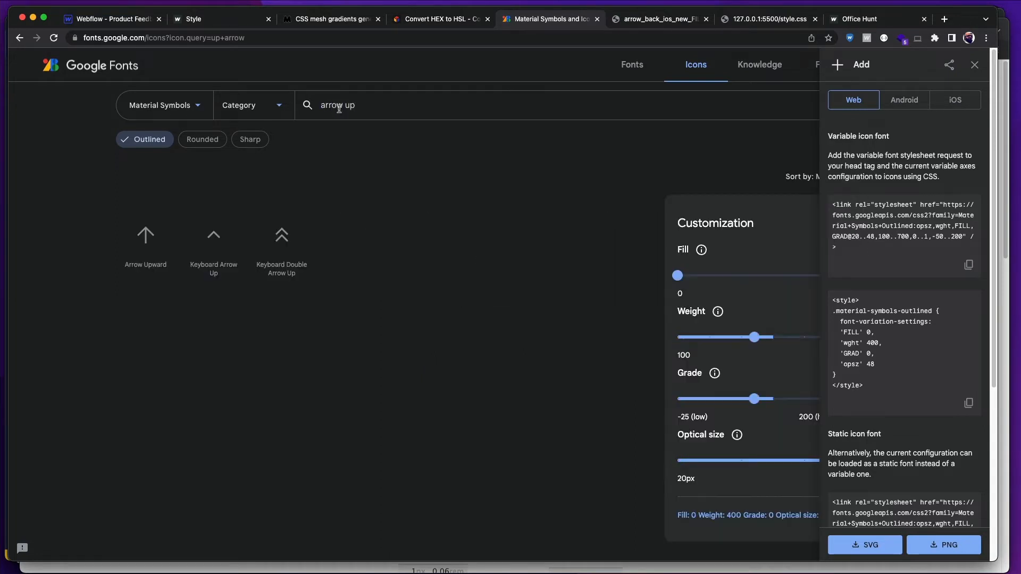
- Select the Keyboard Arrow Up icon and download it as an SVG
click(210, 243)
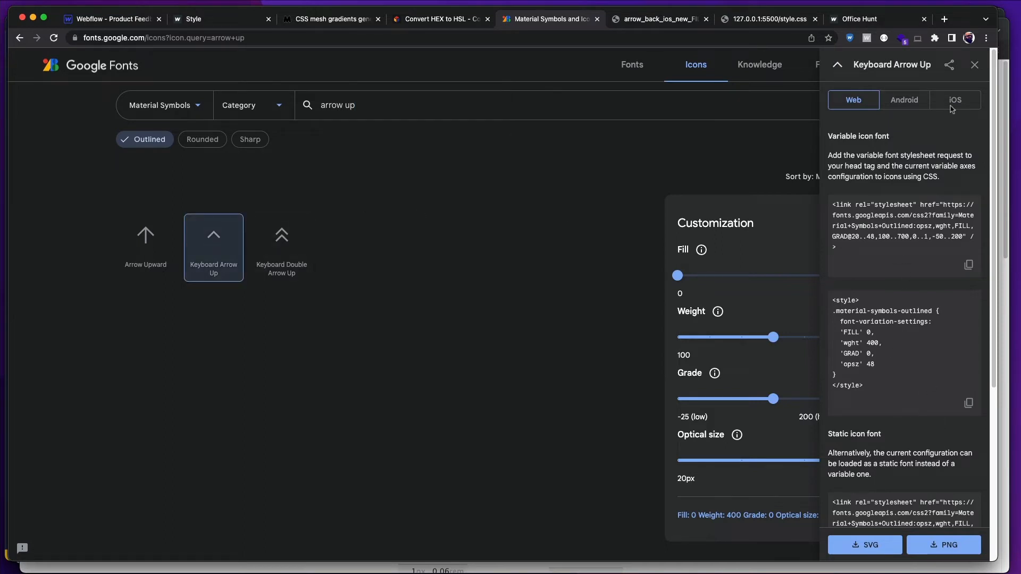
click(975, 64)
click(215, 249)
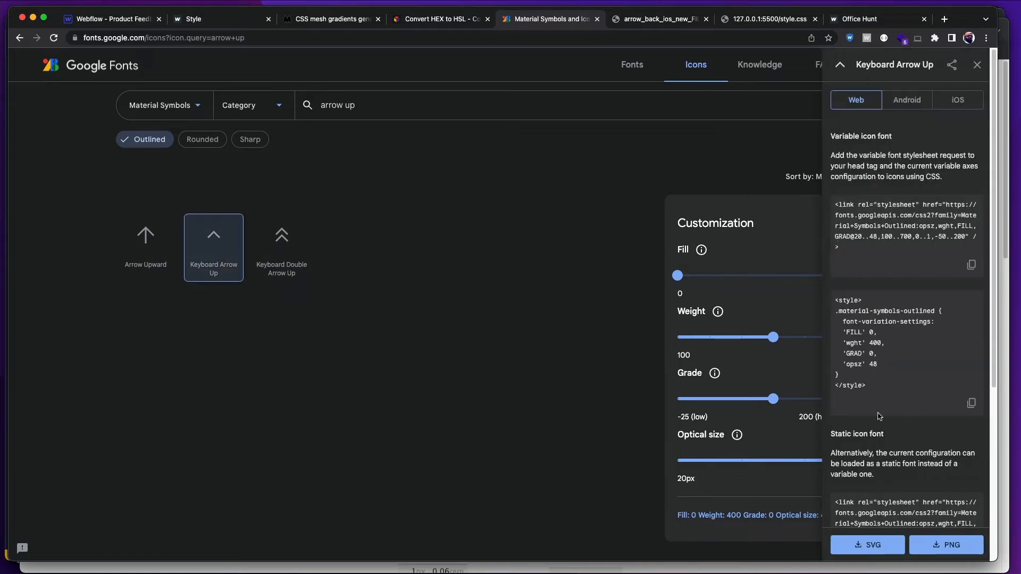
click(888, 547)
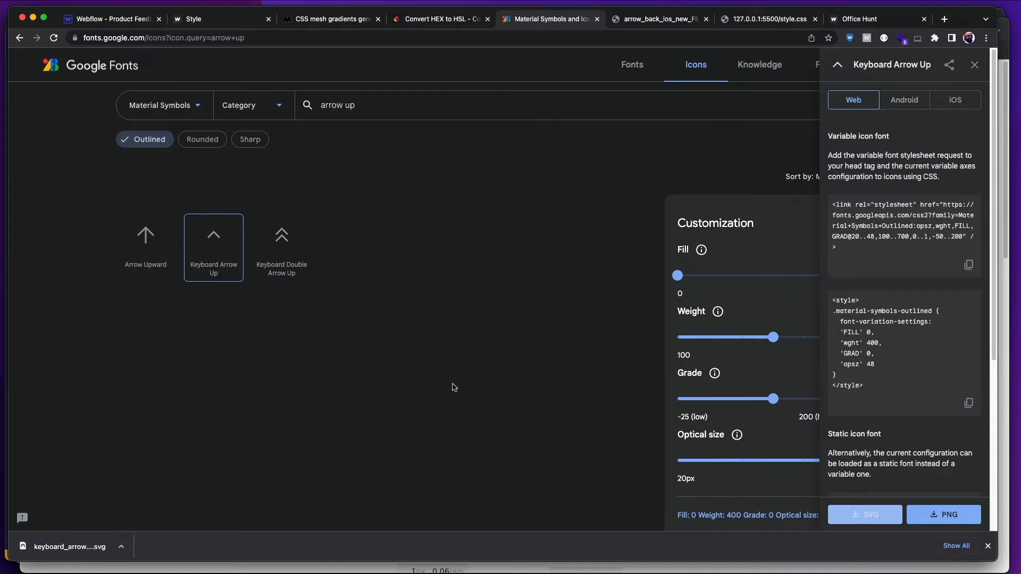
- Switch to the Figma design system and compare the arrow and number colors across the default, hover and active upvote elements
key(super+Tab)
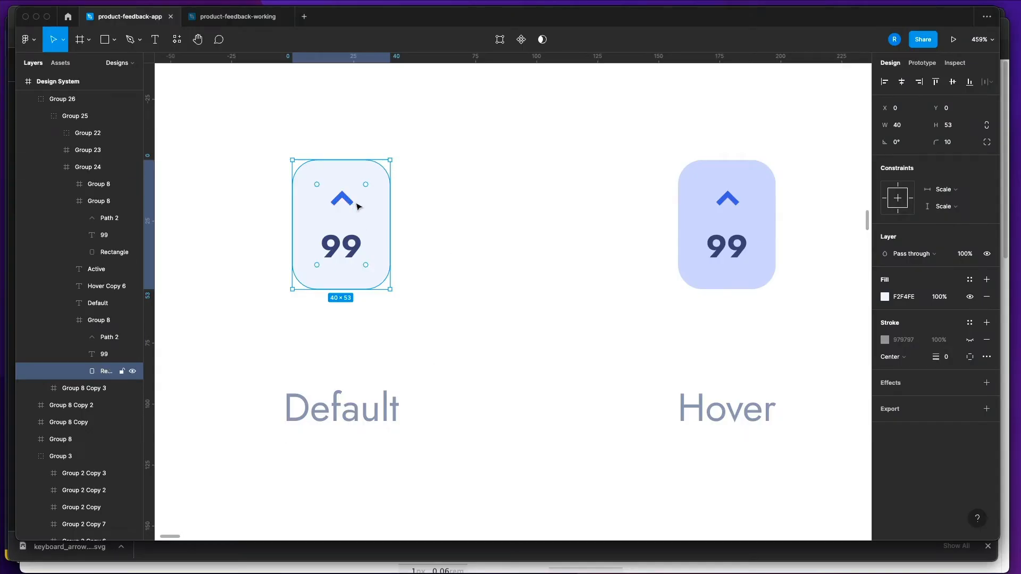
scroll(359, 268, down, 10)
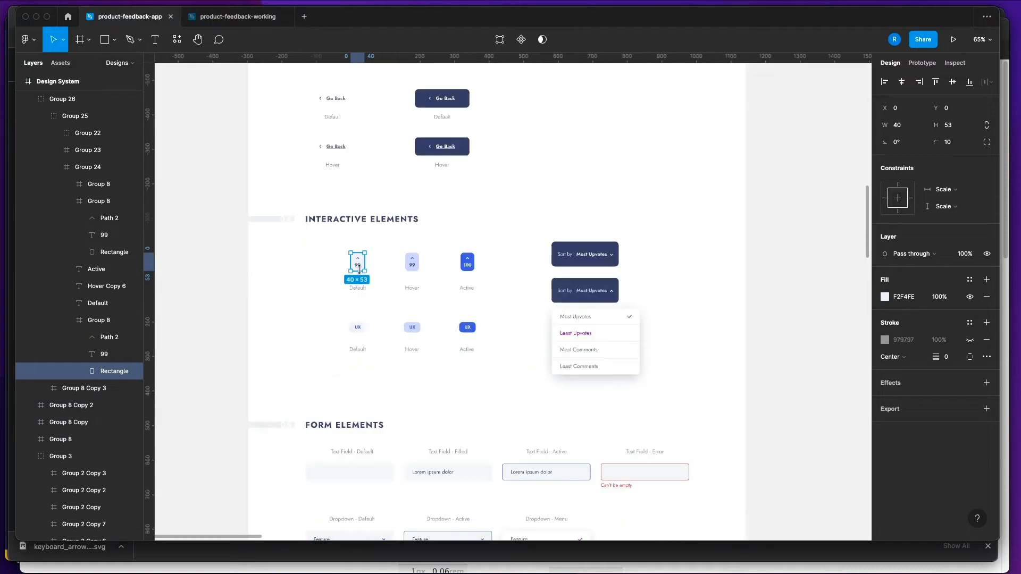
scroll(360, 269, up, 5)
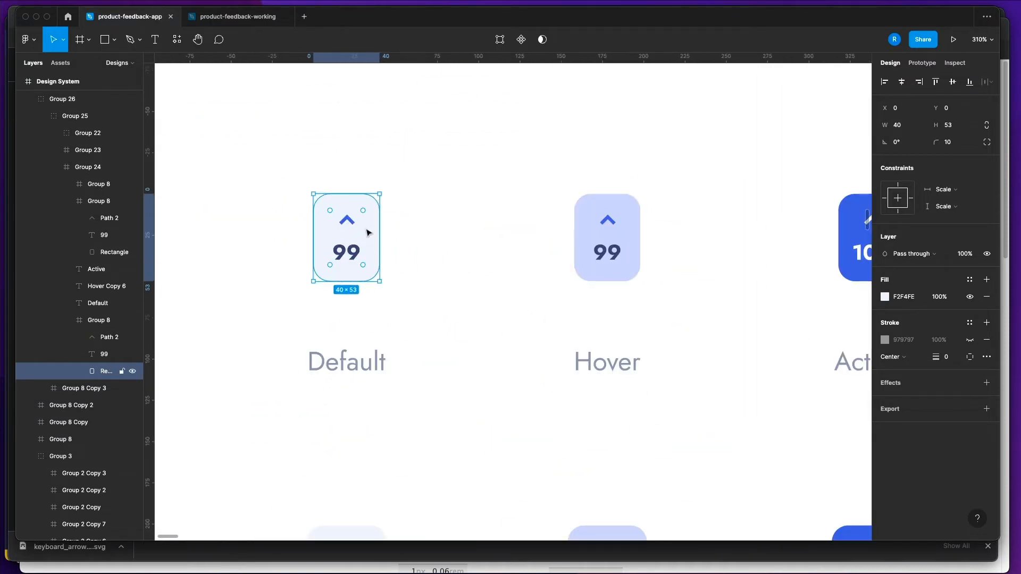
scroll(681, 264, right, 4)
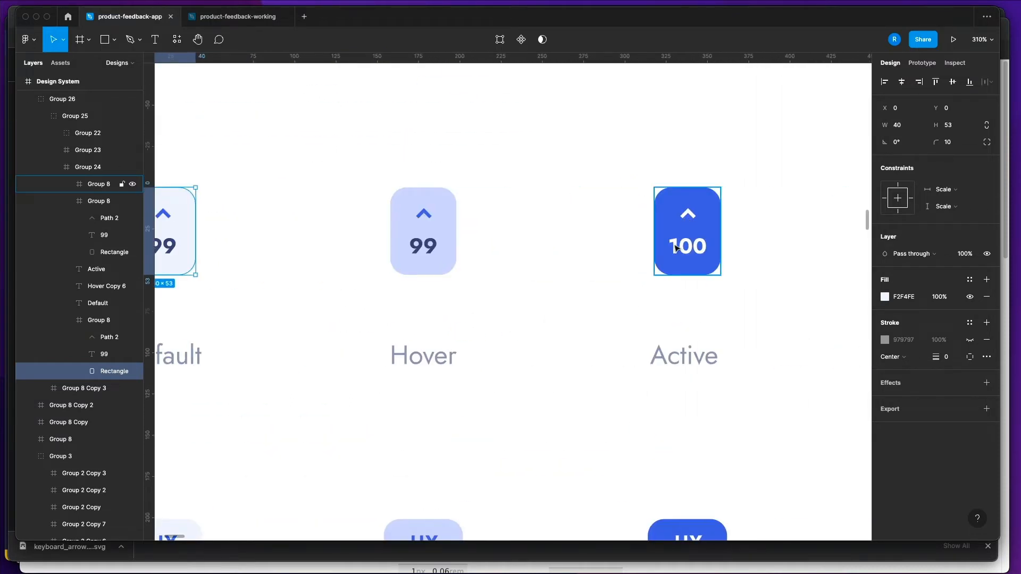
scroll(675, 248, left, 4)
- Switch to the Webflow style guide and identify the color swatches that match the blue and white upvote arrows
key(super+Tab)
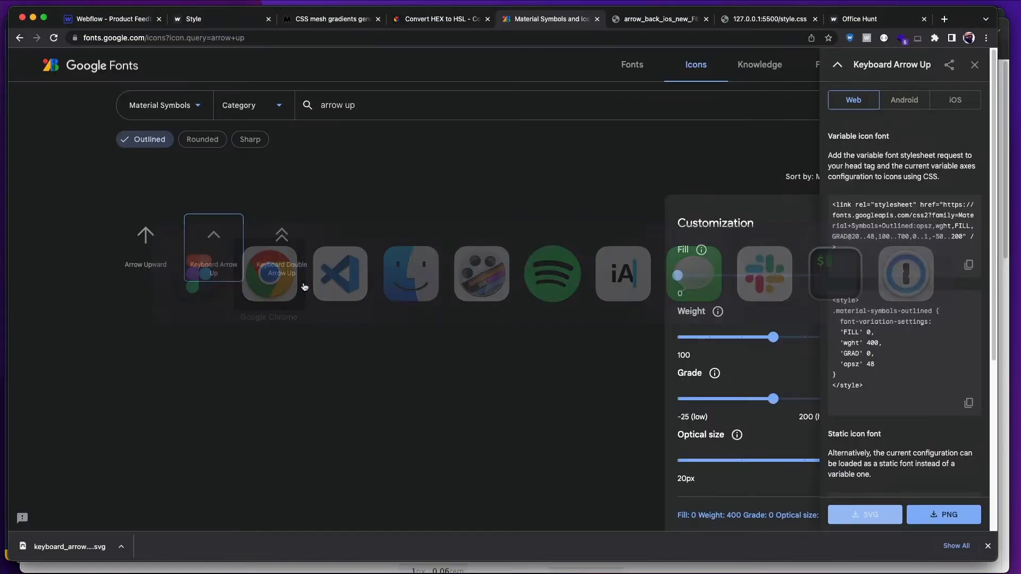
click(114, 18)
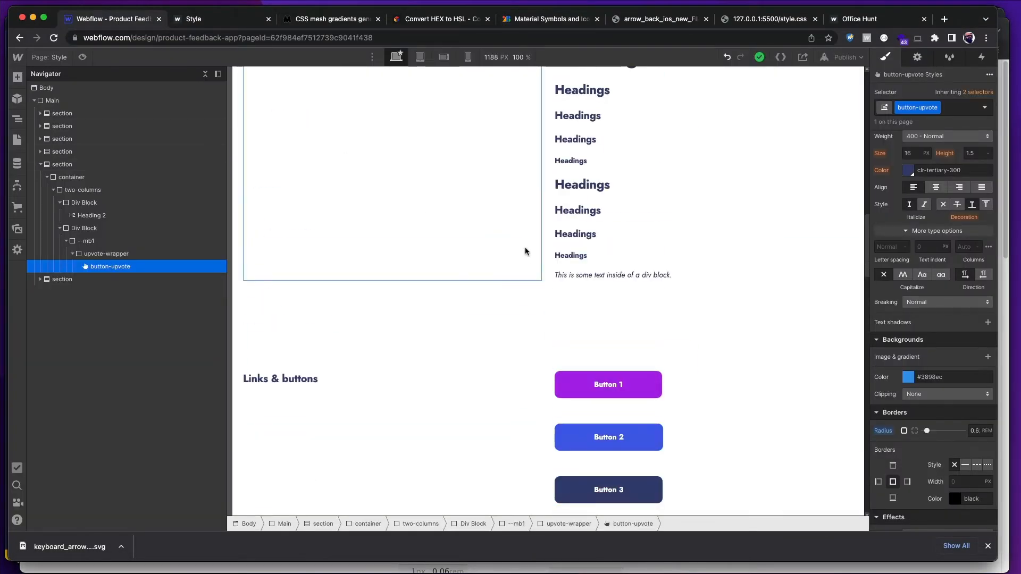
scroll(525, 251, up, 15)
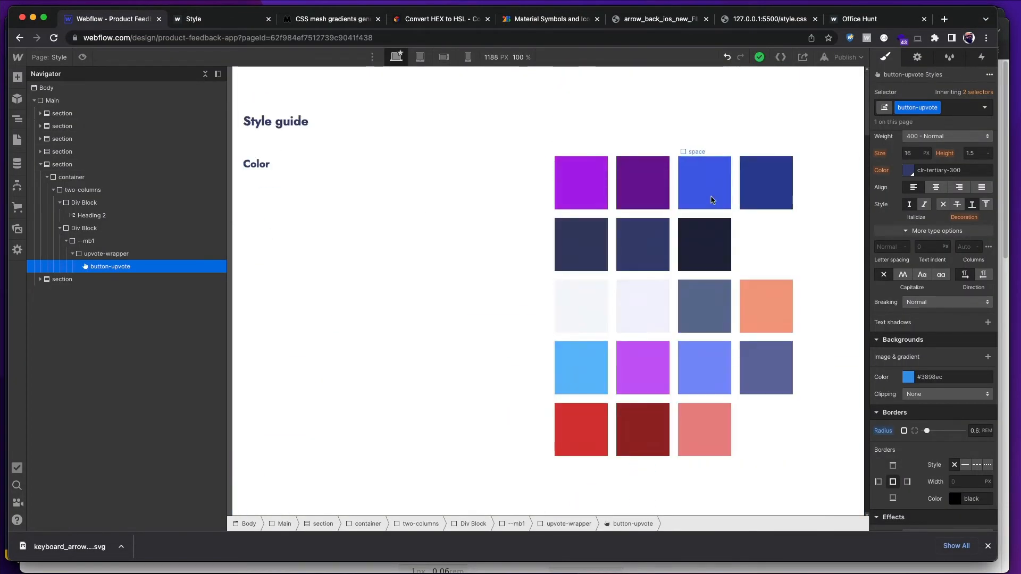
click(712, 200)
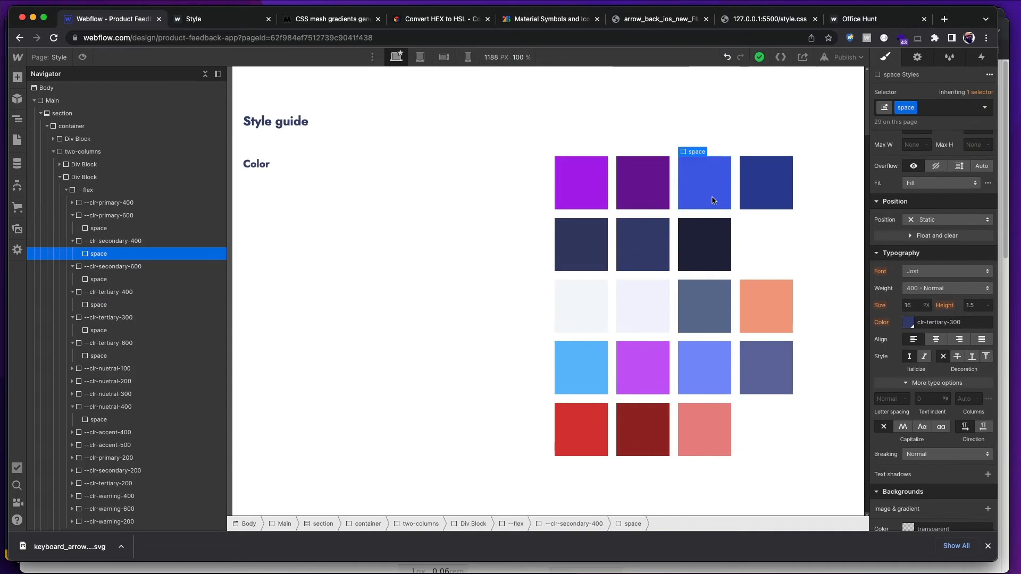
click(767, 231)
click(769, 231)
scroll(769, 231, down, 12)
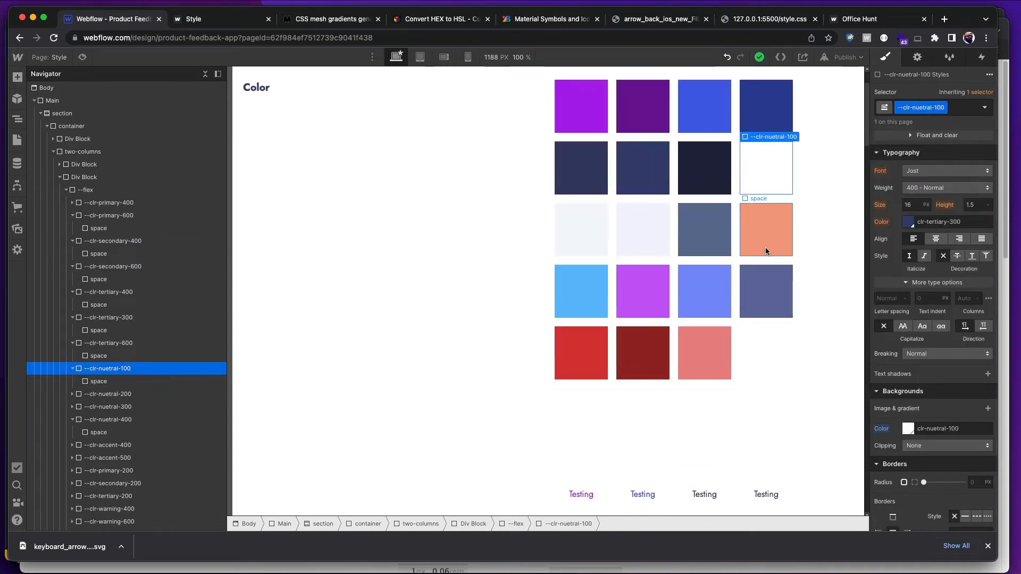
- Switch to the product-feedback-working file in Figma and place the downloaded keyboard_arrow_up SVG beside the add symbol on the canvas
key(super+Tab)
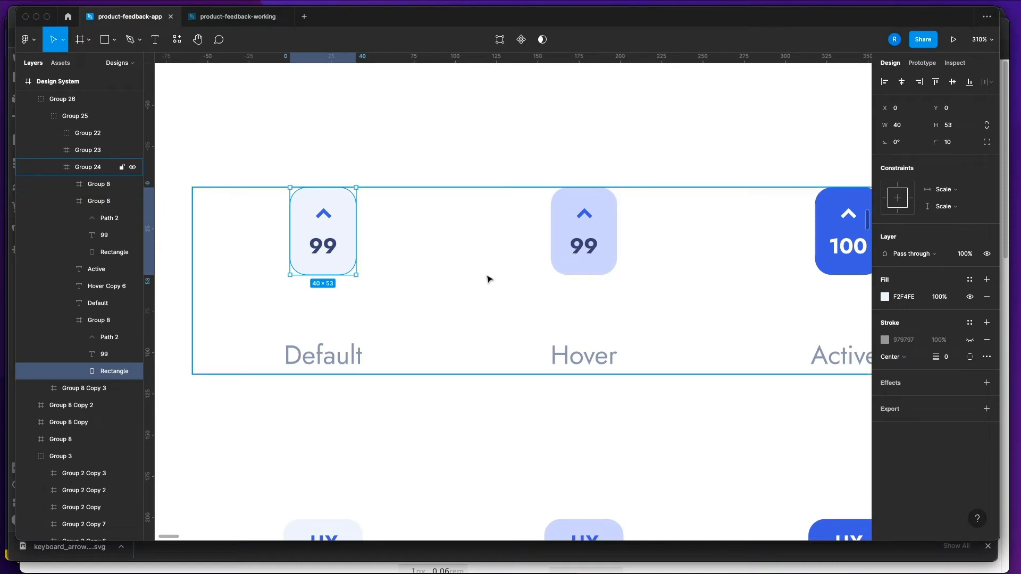
click(255, 21)
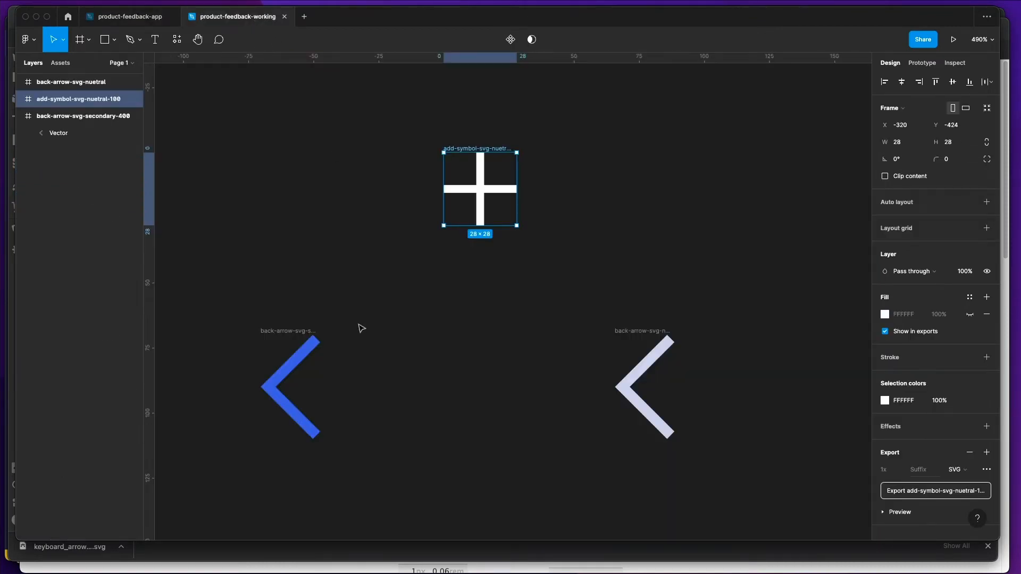
key(super+Tab)
key(super+Tab)
key(super+Tab)
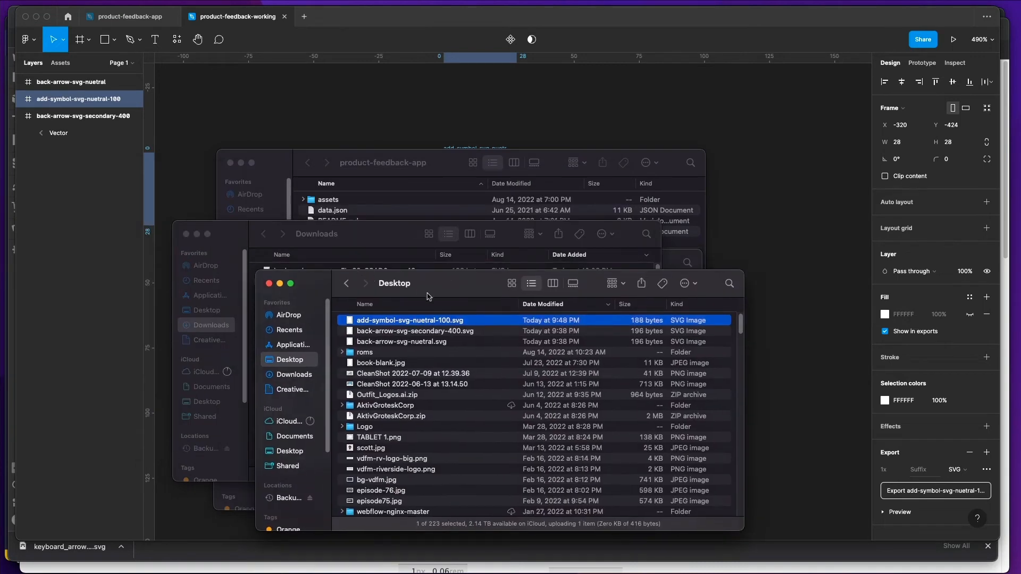
drag(426, 296, 415, 323)
click(377, 275)
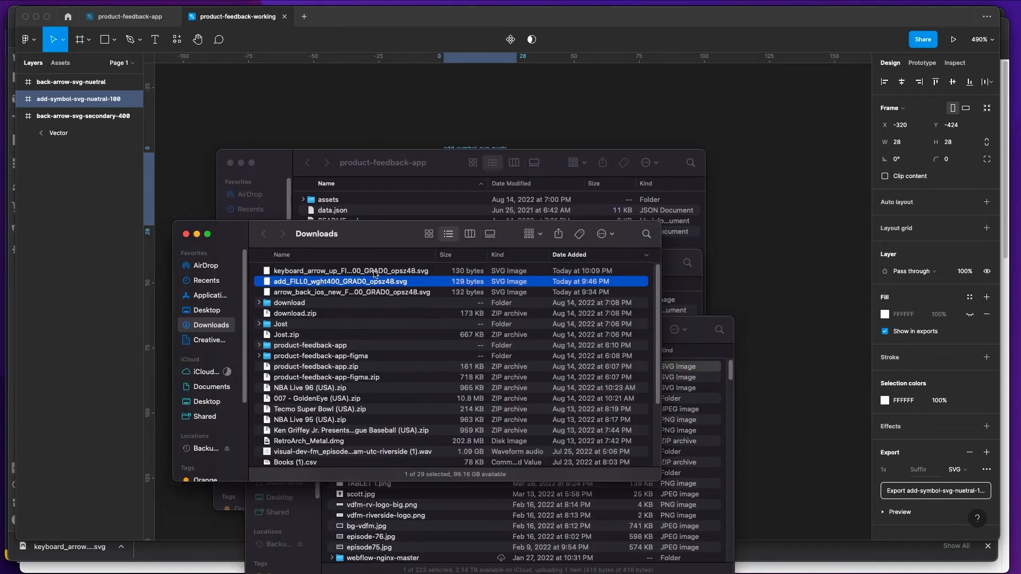
drag(377, 272, 781, 130)
click(794, 257)
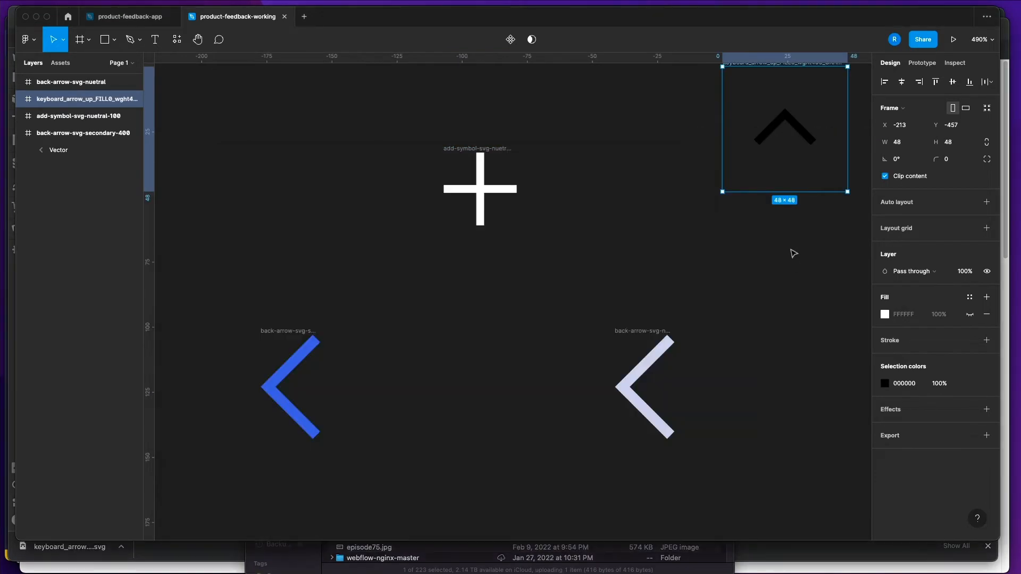
- Ungroup the imported up arrow's frame and place a duplicate of the arrow vector beside the original
key(super+shift+g)
click(755, 281)
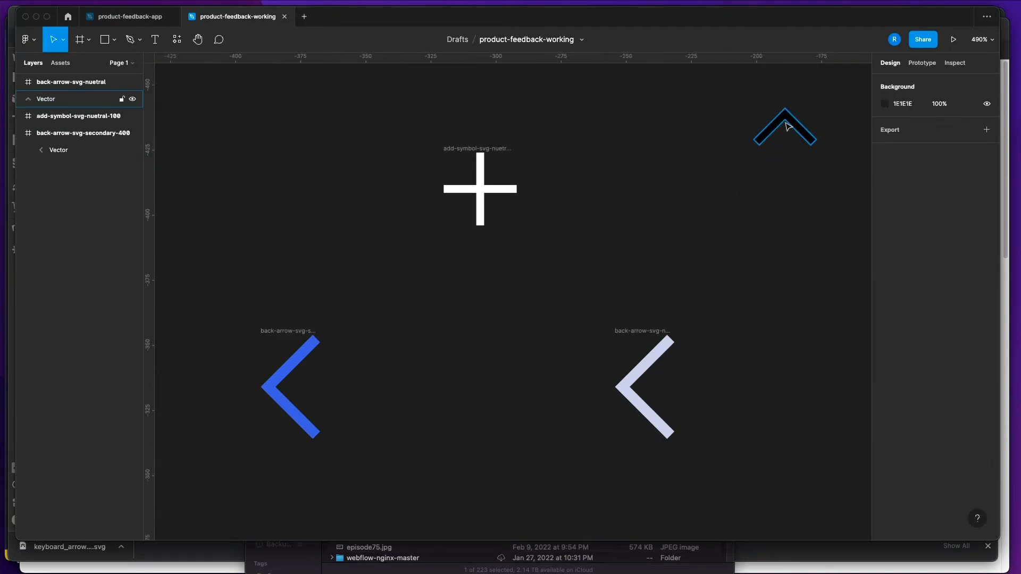
click(785, 121)
scroll(758, 272, down, 1)
scroll(758, 272, right, 5)
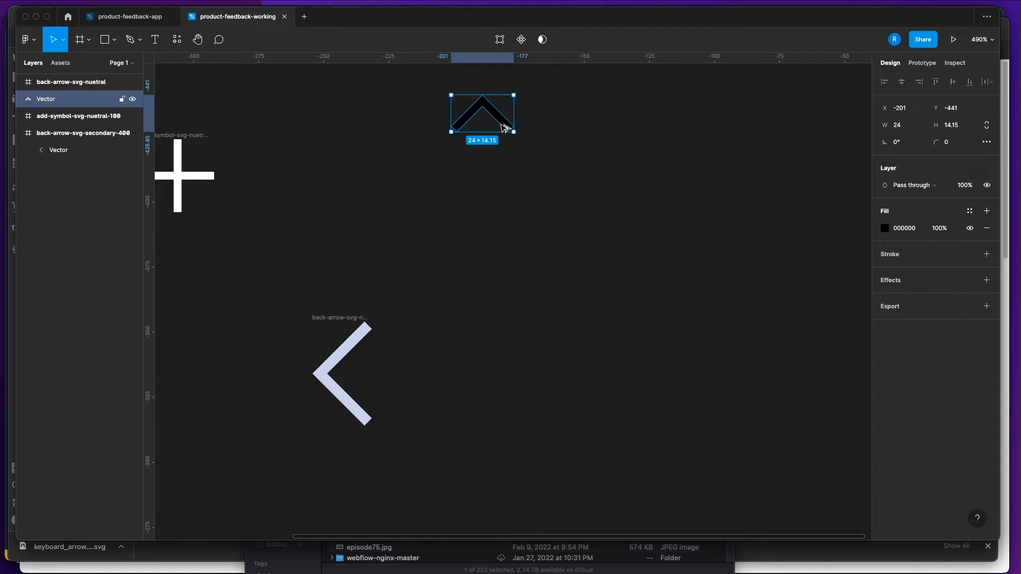
drag(504, 125, 654, 130)
click(654, 193)
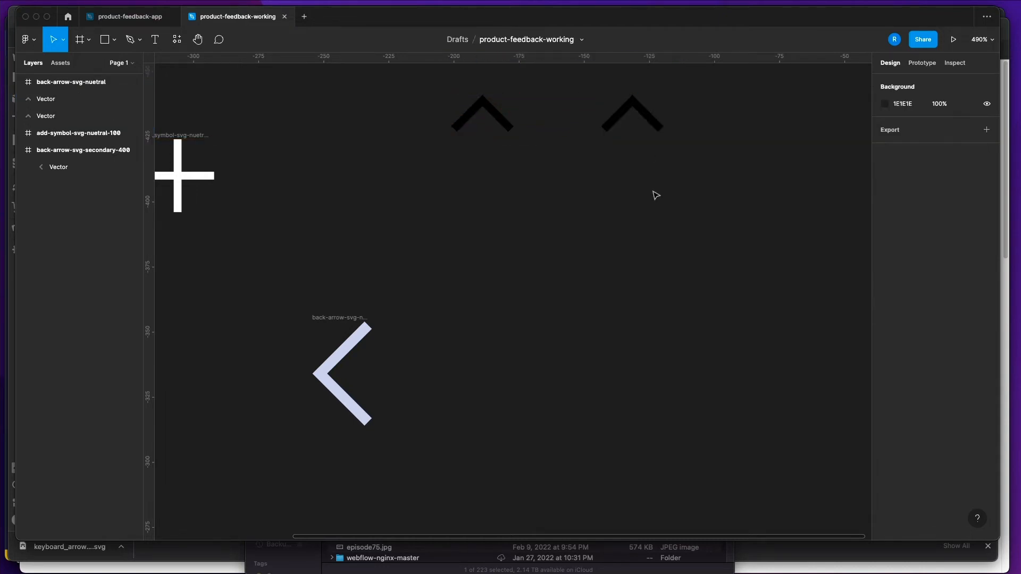
- Set the duplicated up arrow's fill color to FFFFFF
click(630, 122)
click(898, 232)
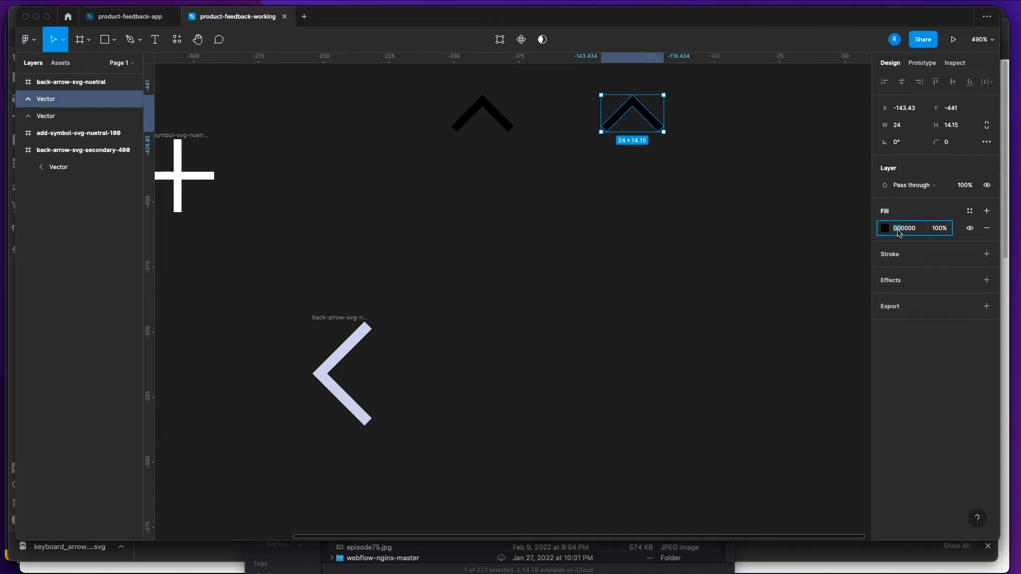
key(BackSpace)
text(FFFFFF)
key(Return)
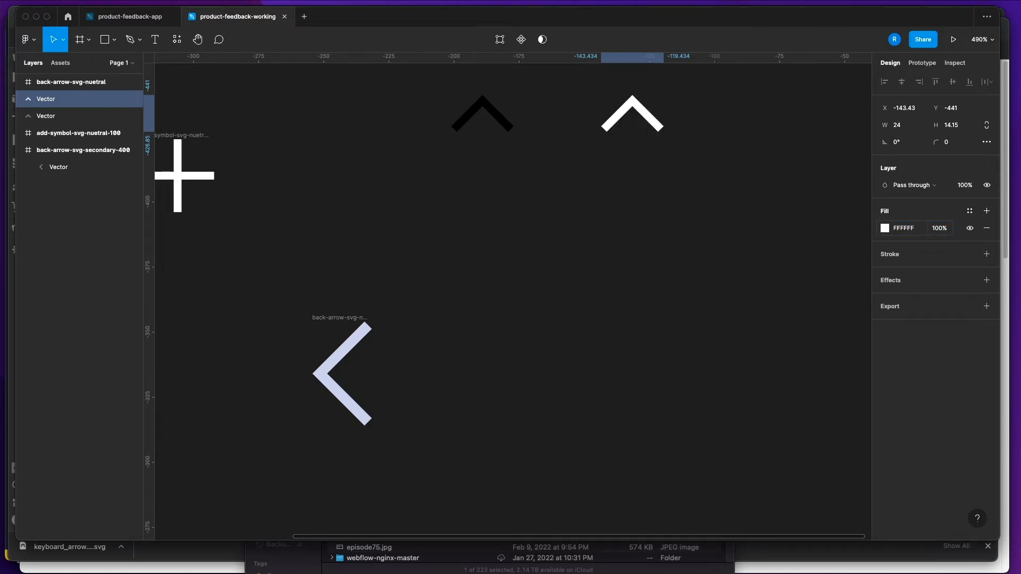
- Switch to Webflow and copy the hex value of Button 2's clr-secondary-400 background color
key(super+Tab)
key(super+Tab)
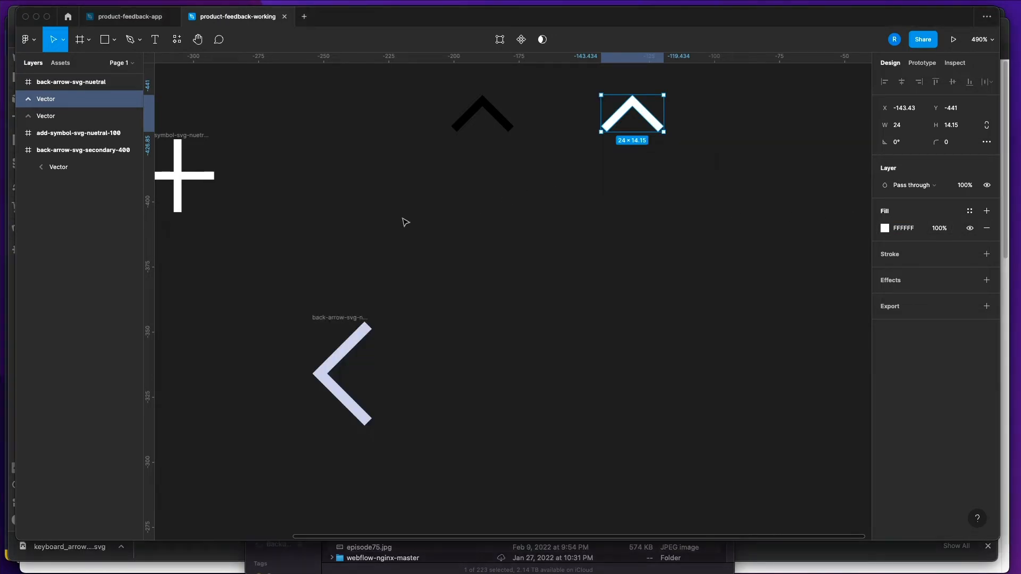
key(super+Tab)
click(344, 275)
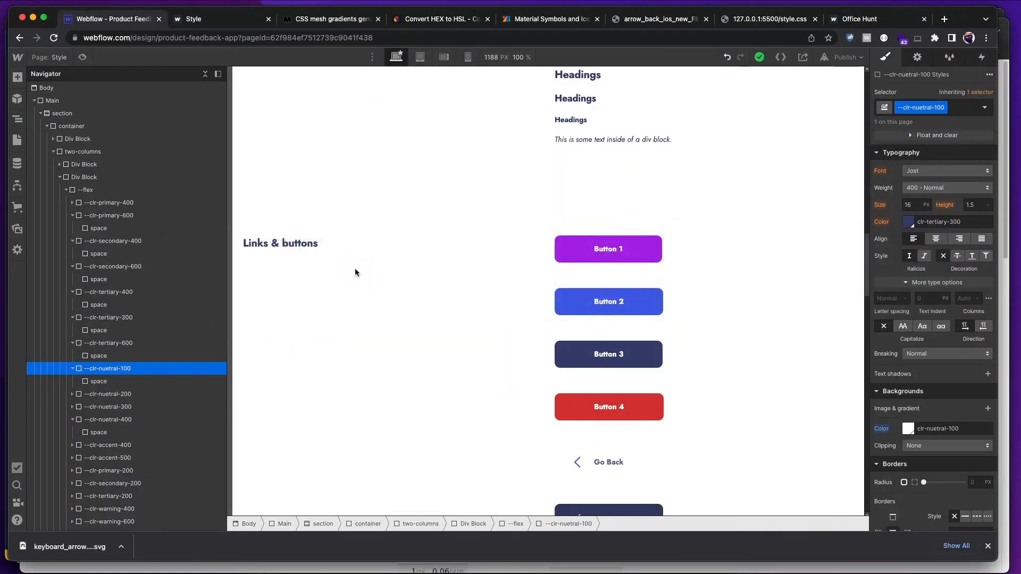
click(637, 297)
click(908, 376)
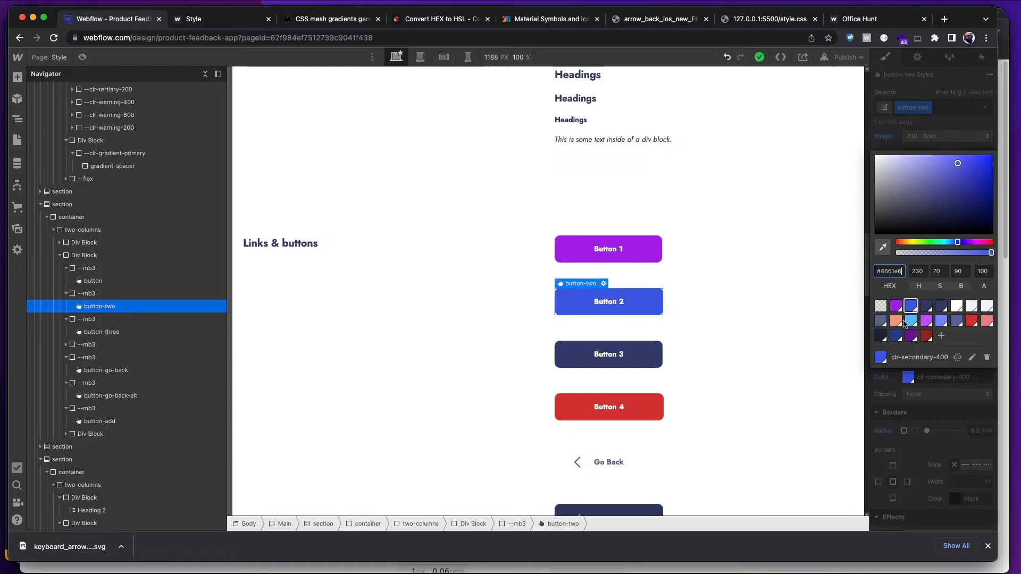
double_click(893, 271)
key(super+c)
- Switch back to Figma and set the original black up arrow's fill to the copied color 4661E6
key(super+Tab)
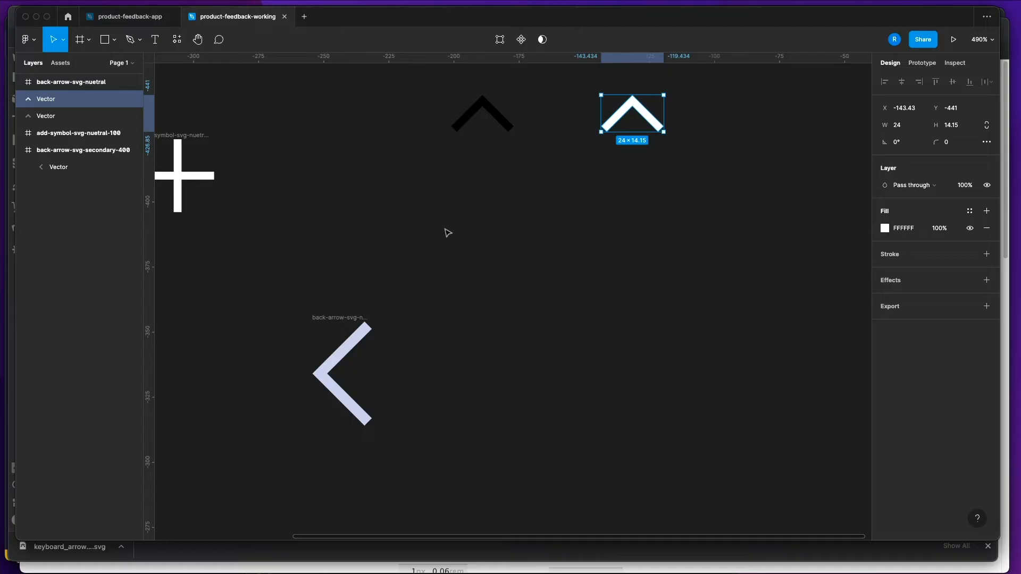
click(500, 123)
click(909, 229)
key(super+v)
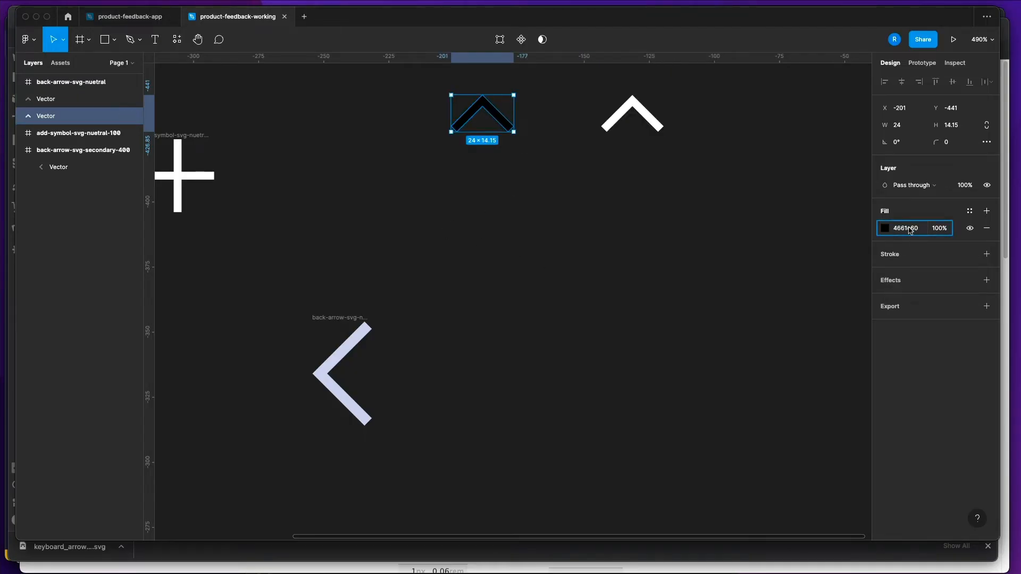
key(Return)
click(753, 242)
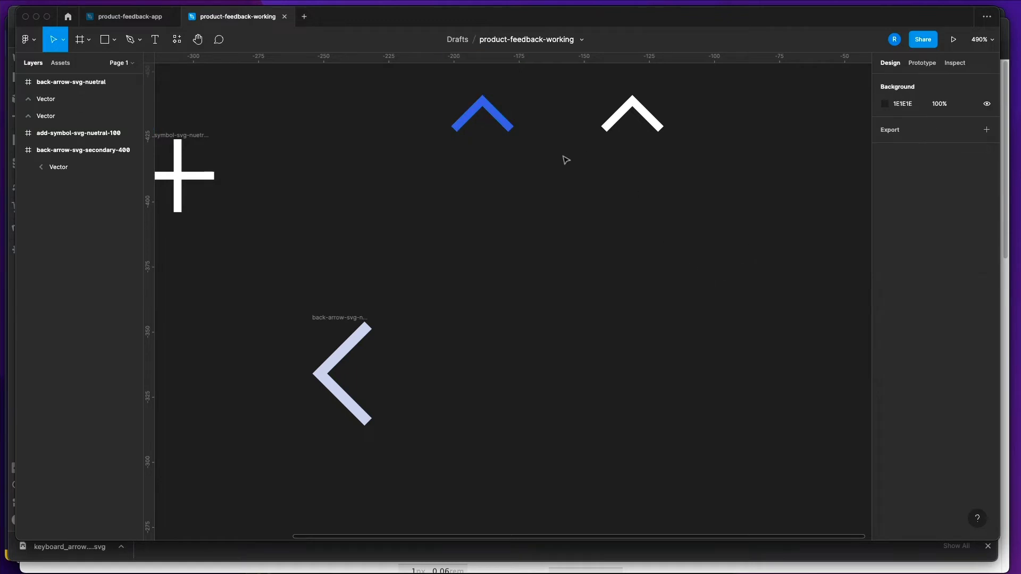
- Wrap the blue up arrow and the white up arrow each in a frame of its own
click(507, 127)
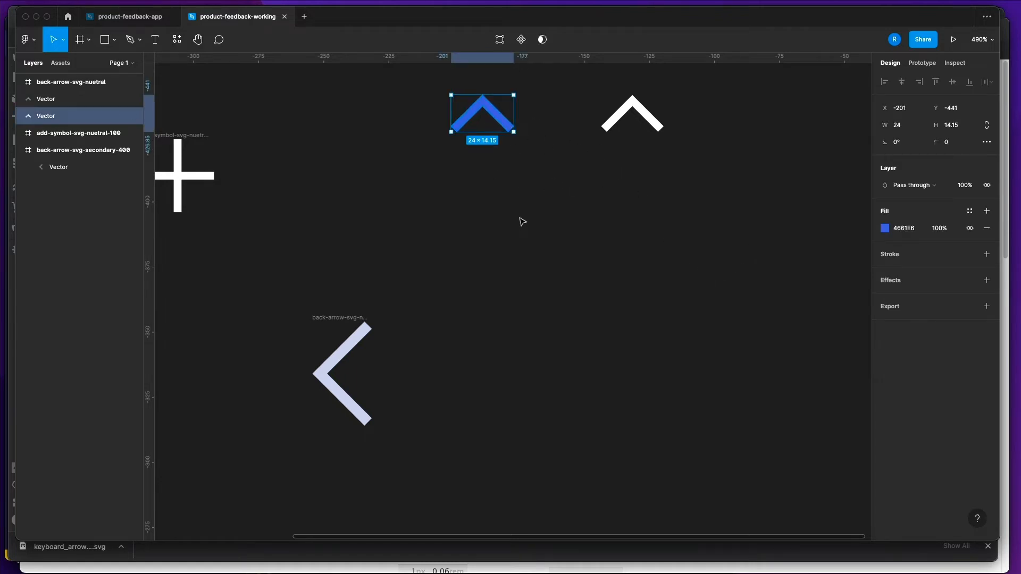
key(super+alt+g)
click(632, 114)
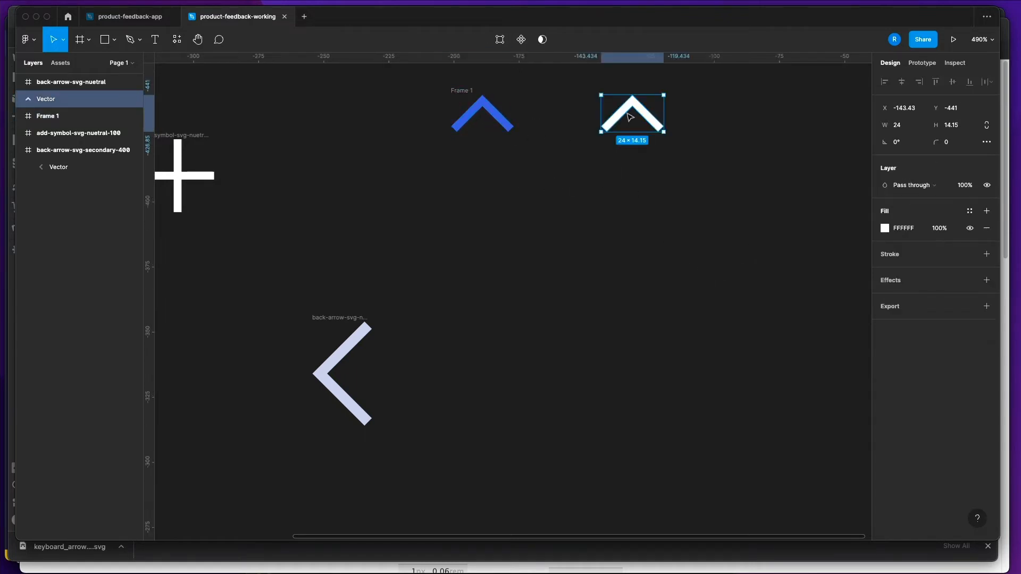
key(super+alt+g)
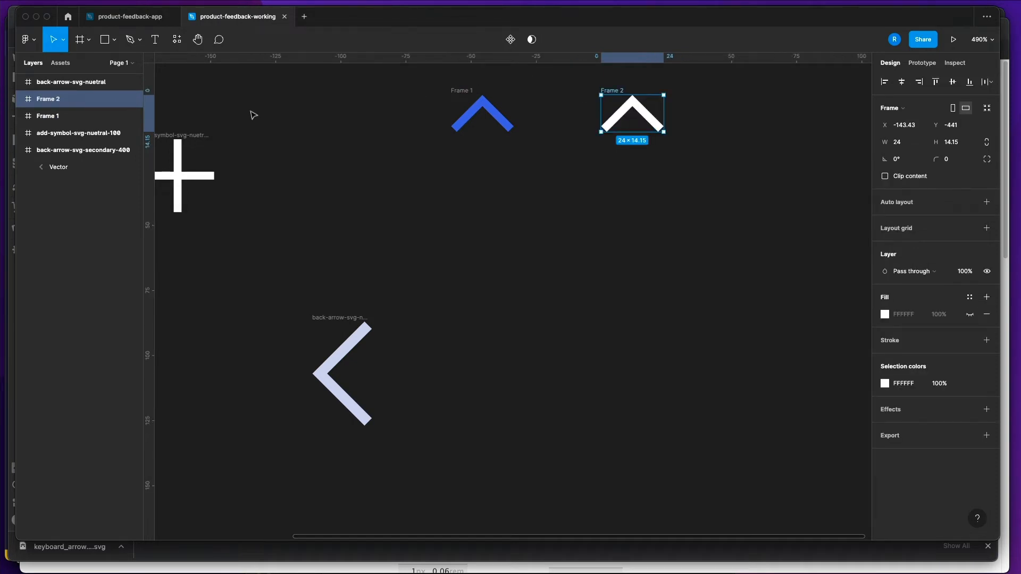
- Rename the white arrow's frame up-arrow-nuetral-100 and the blue arrow's frame up-arrow-secondary-400
double_click(60, 101)
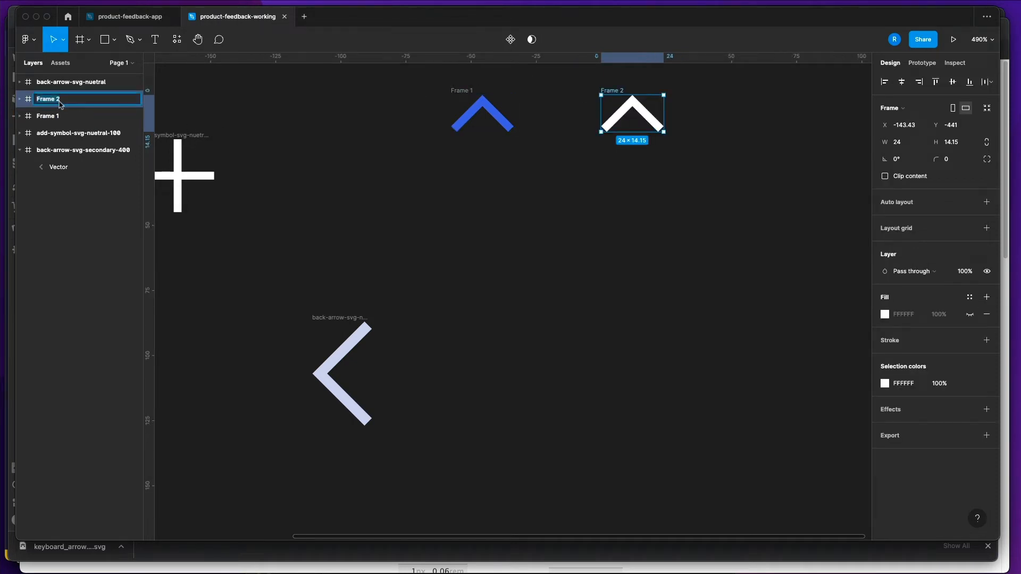
text(up-arrow-nuetral-100)
key(Return)
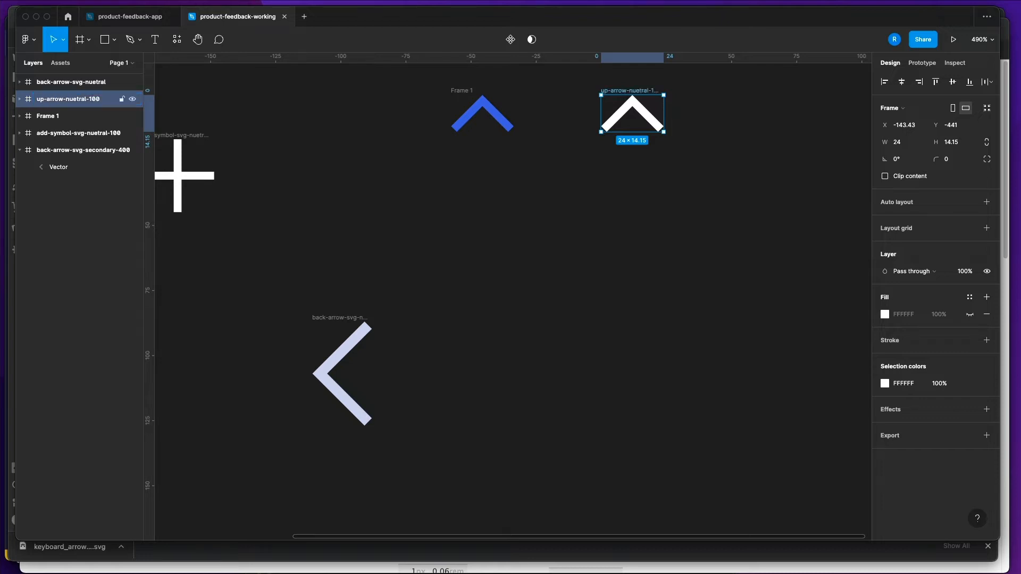
click(505, 119)
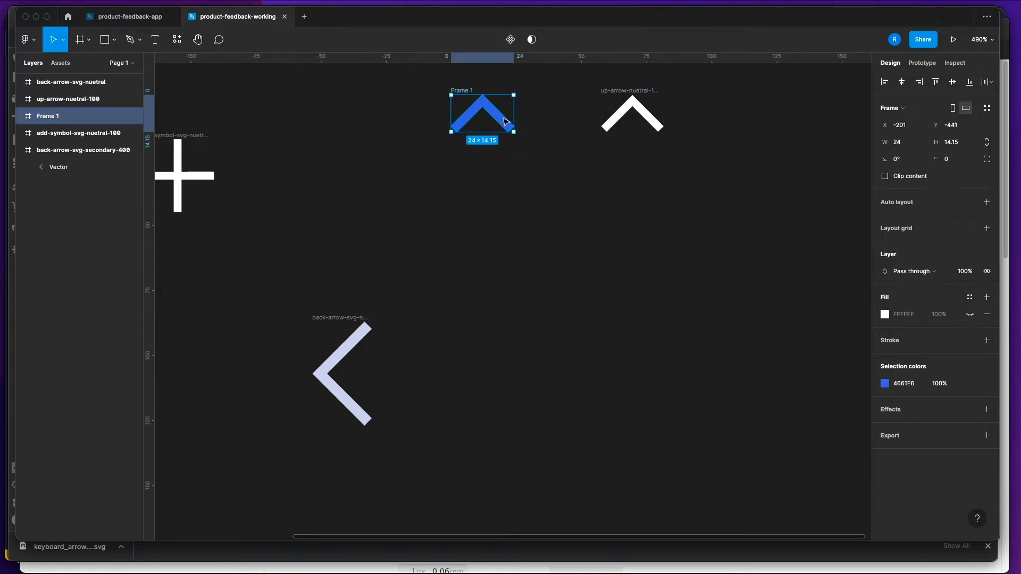
double_click(45, 117)
text(up-arrow-secondary-400)
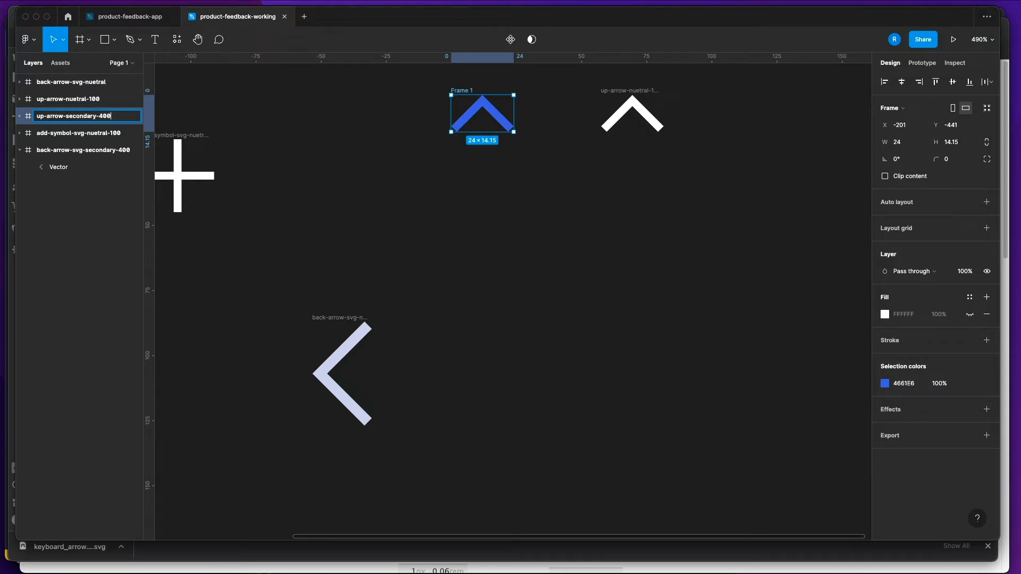
key(Return)
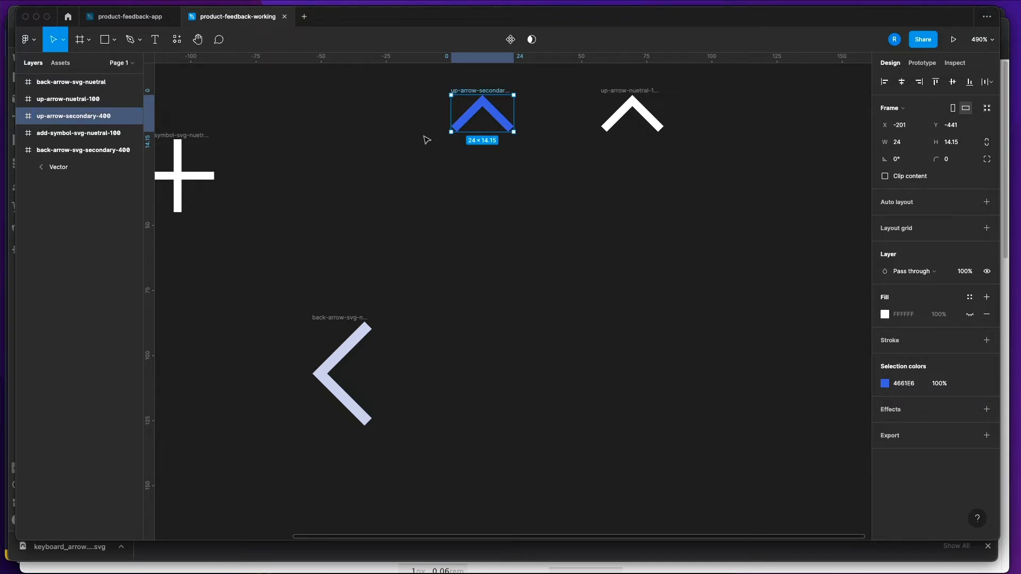
- Export the up-arrow-secondary-400 frame as an SVG file and save it to the Desktop
click(986, 436)
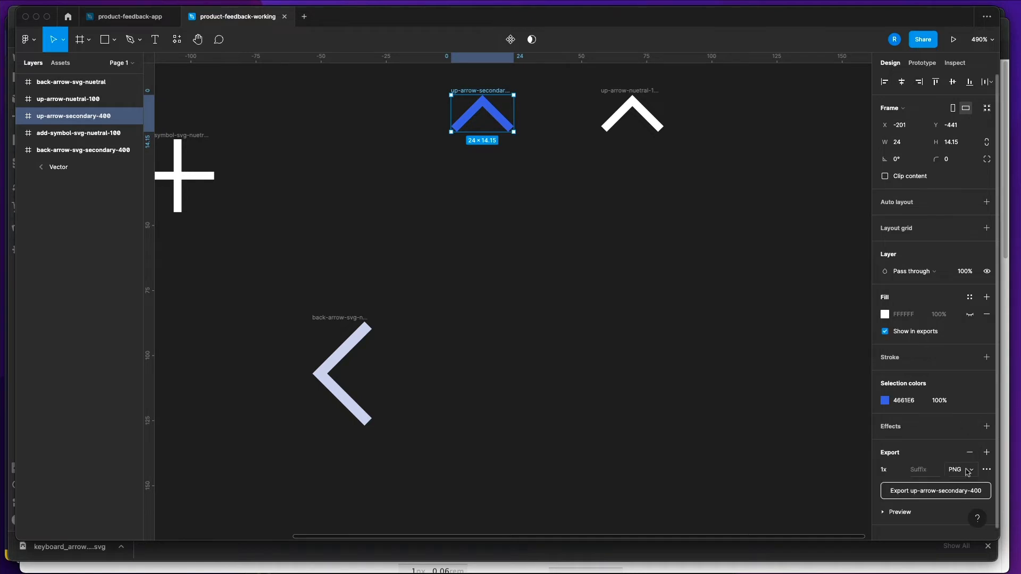
click(966, 470)
click(967, 494)
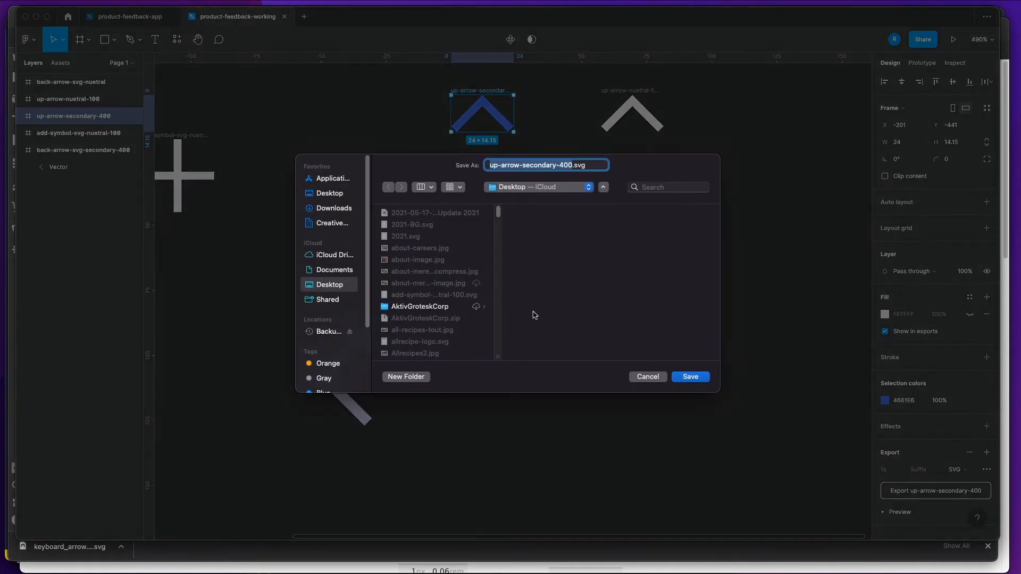
click(673, 380)
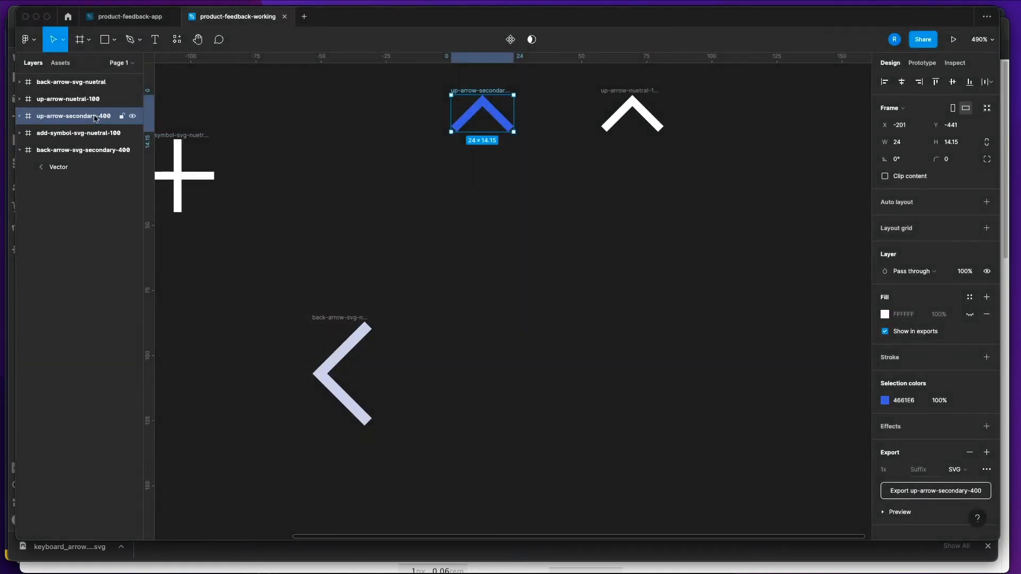
- Export the up-arrow-nuetral-100 frame as an SVG file and save it to the Desktop
click(101, 104)
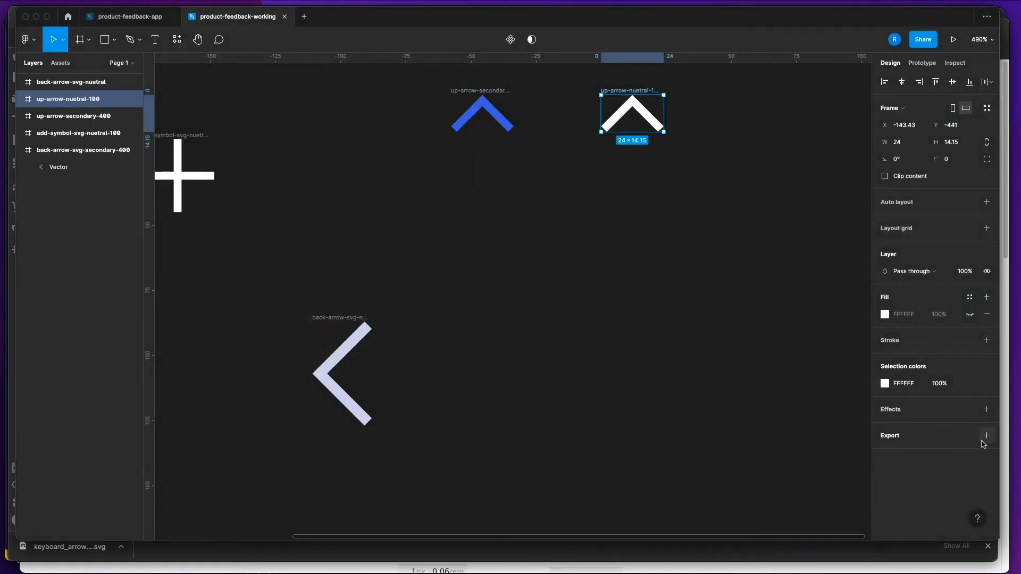
click(970, 472)
click(969, 494)
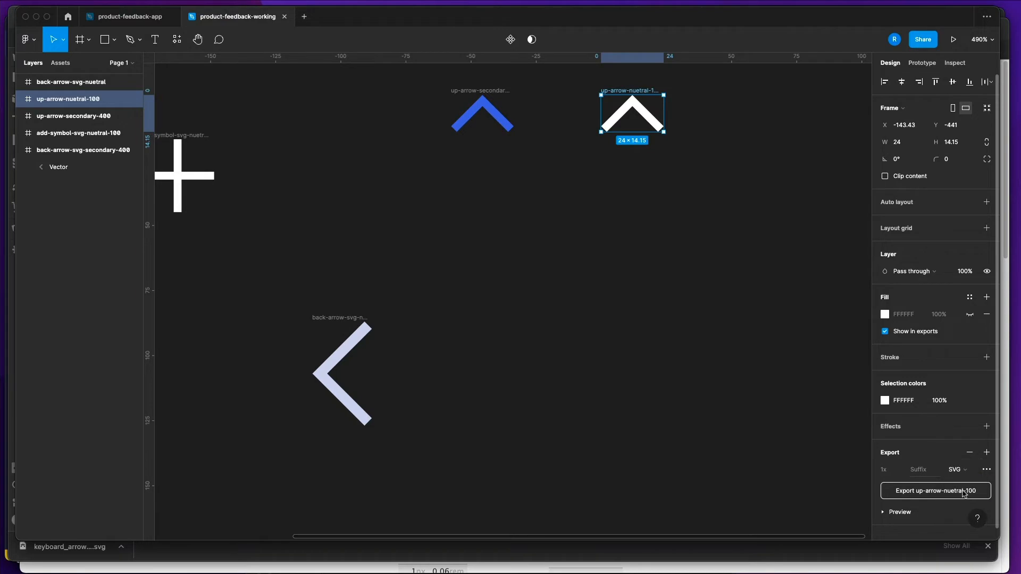
click(925, 496)
click(691, 378)
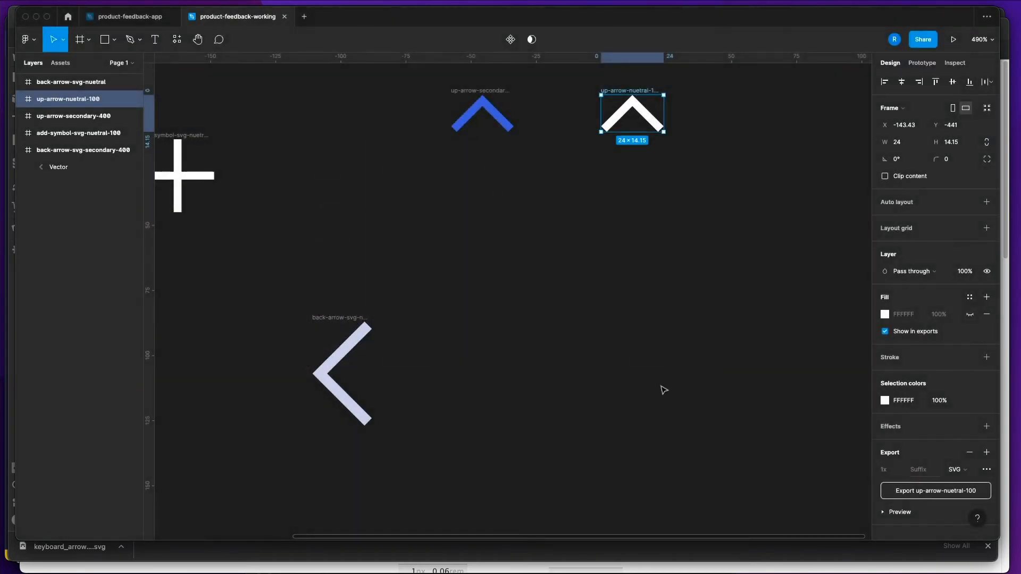
- Switch to Webflow and upload up-arrow-nuetral-100.svg and up-arrow-secondary-400.svg from the Desktop folder into the site's assets
key(super+Tab)
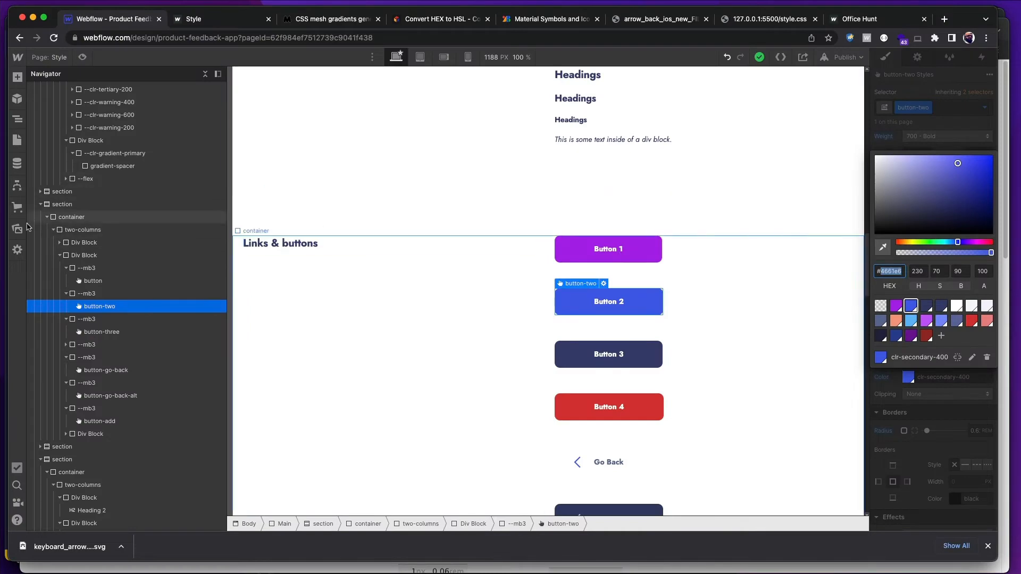
key(j)
key(super+Tab)
key(super+Tab)
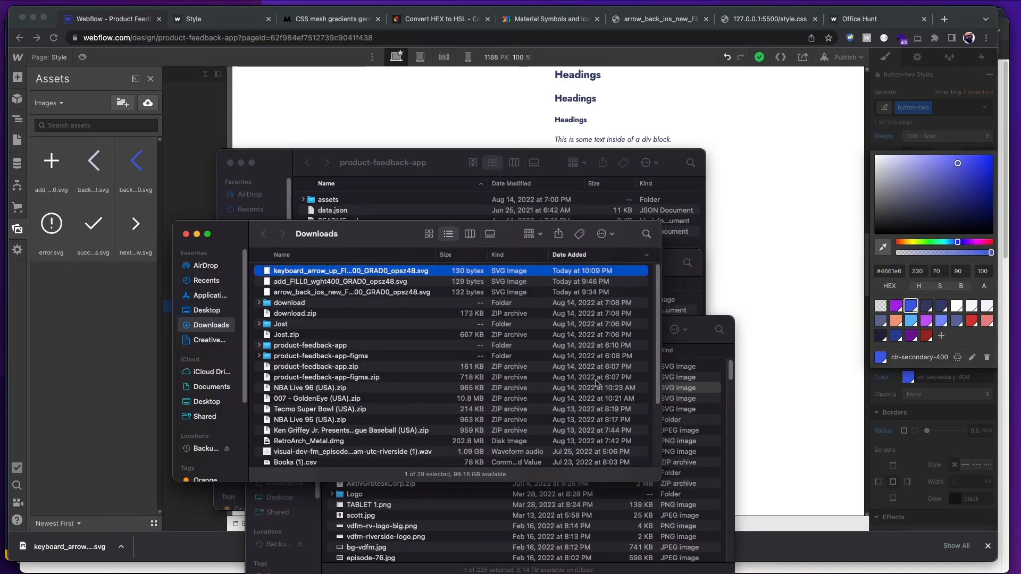
click(671, 276)
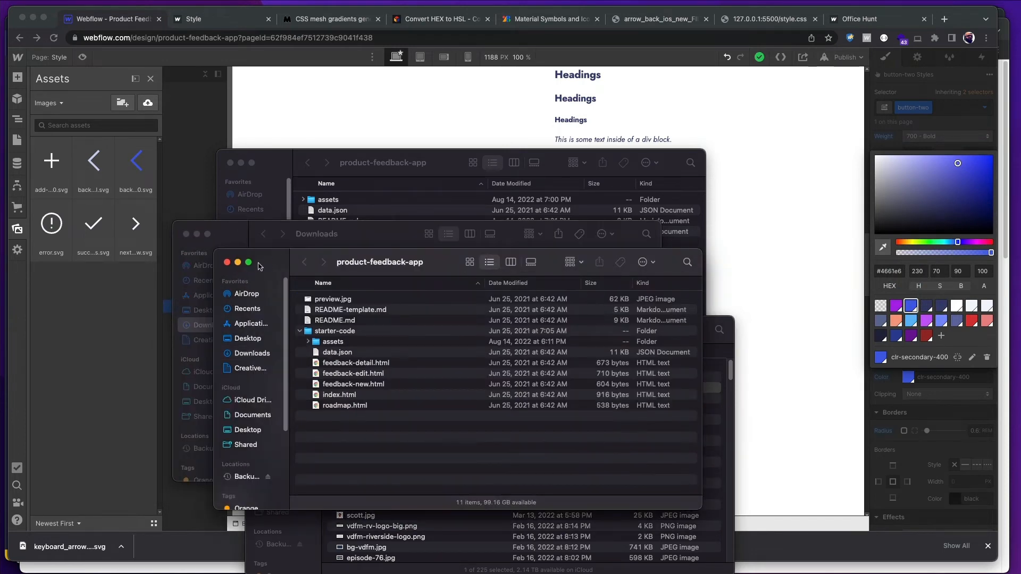
click(227, 262)
click(710, 318)
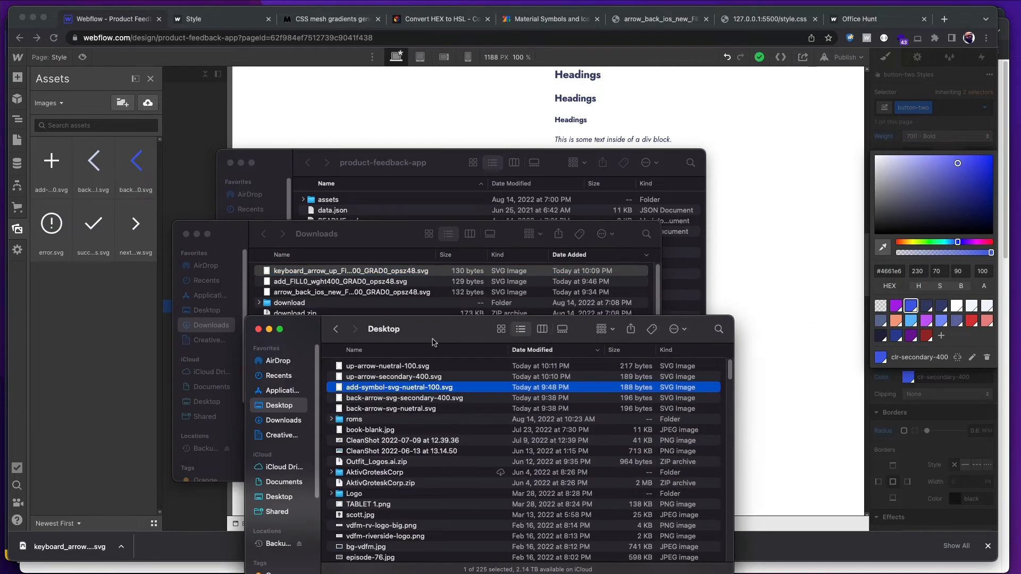
click(373, 368)
shift+click(380, 379)
drag(381, 379, 164, 313)
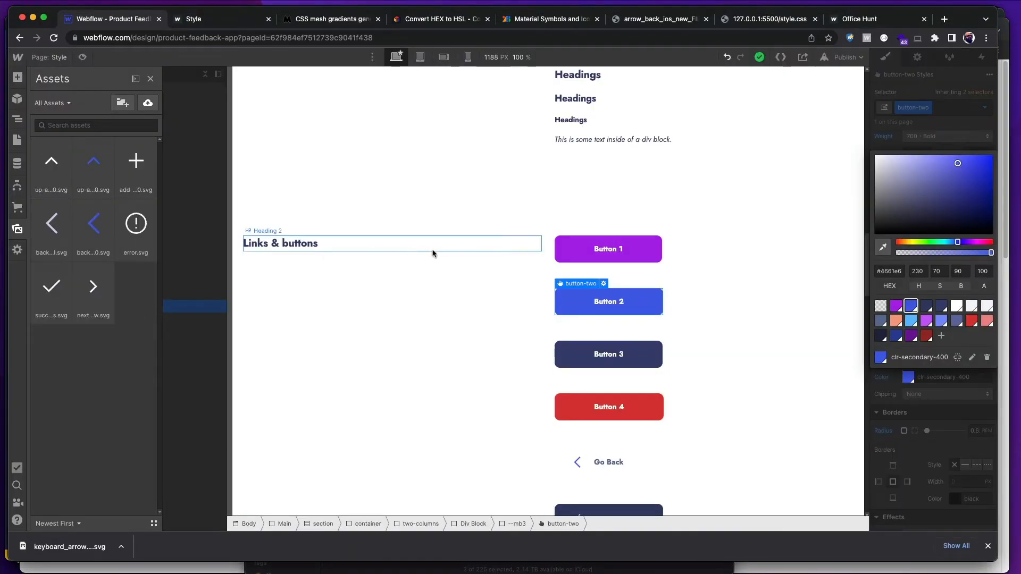
- Examine the padding of the upvote button and of the dark Go Back button for comparison
click(432, 248)
scroll(545, 336, down, 6)
scroll(543, 338, up, 2)
scroll(543, 338, down, 8)
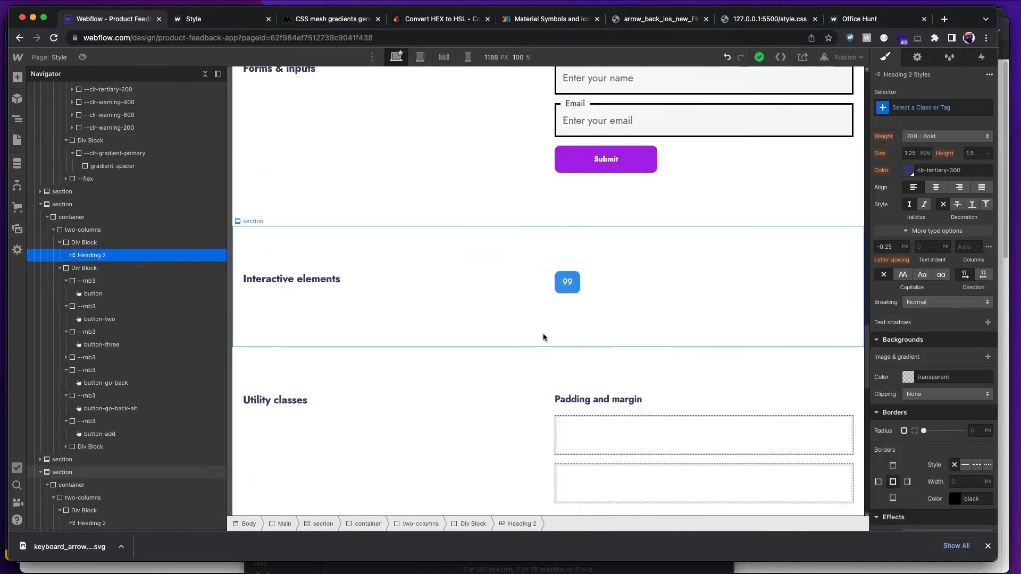
click(565, 284)
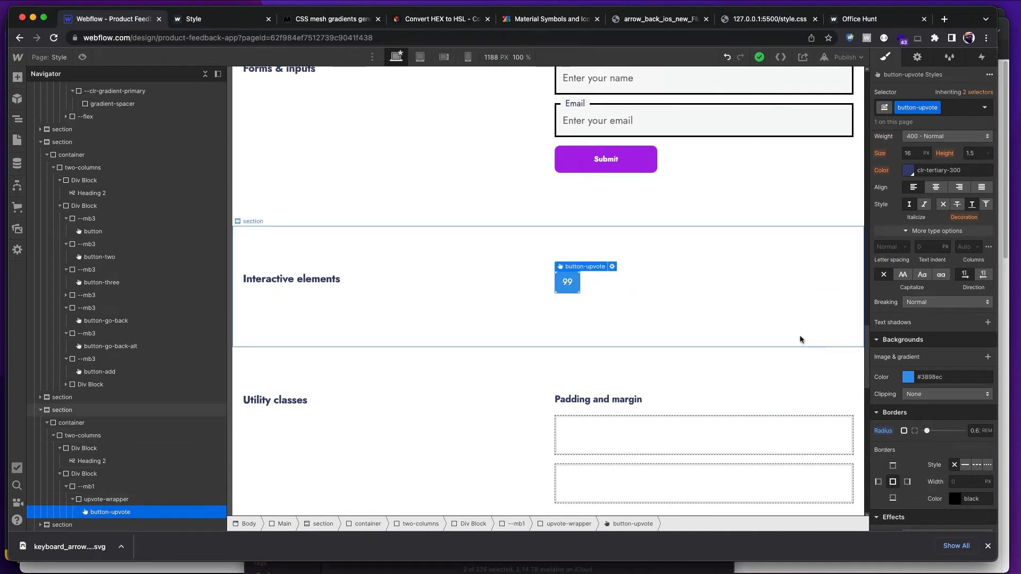
scroll(925, 298, up, 6)
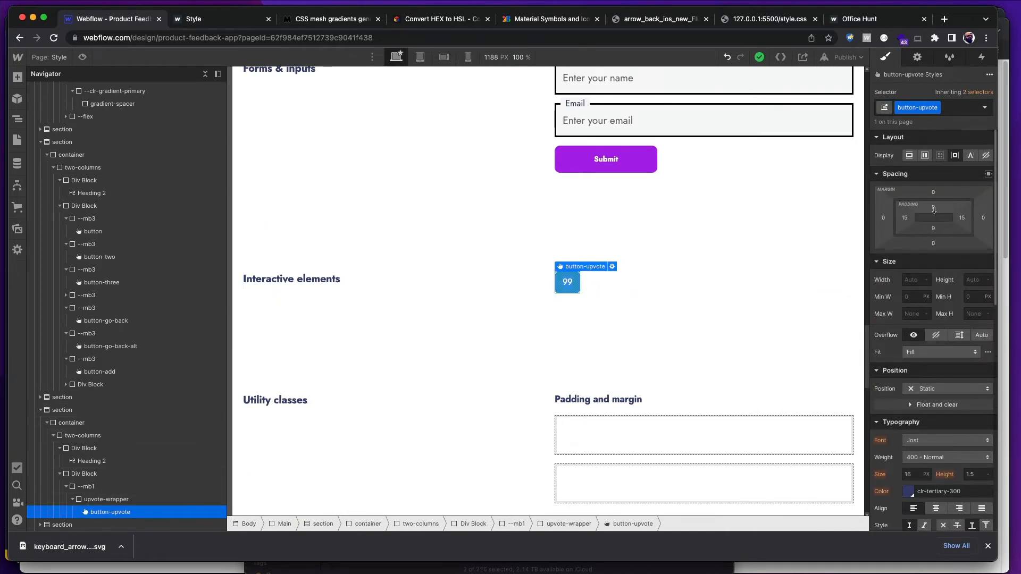
scroll(785, 289, up, 6)
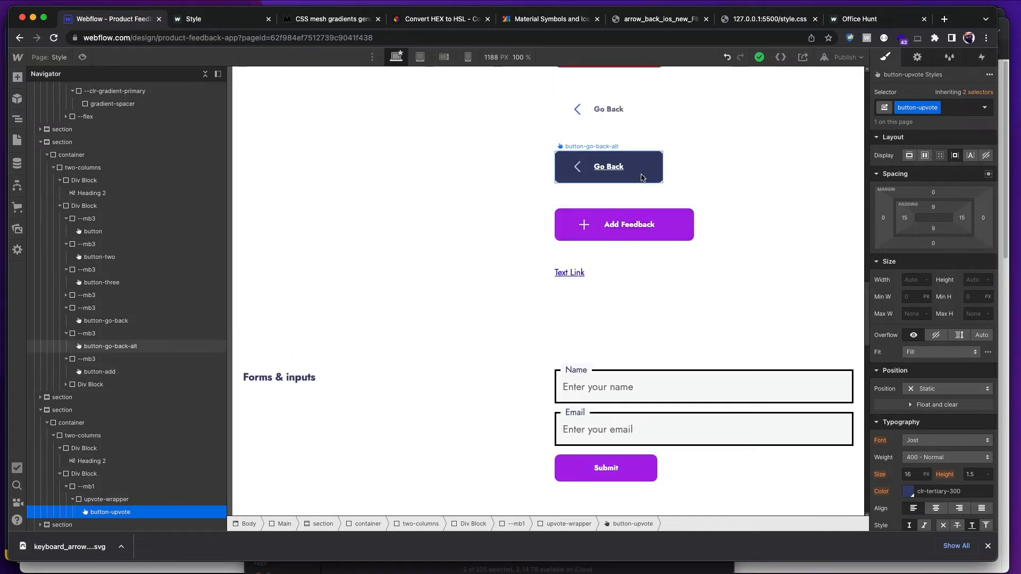
click(642, 177)
scroll(663, 247, down, 5)
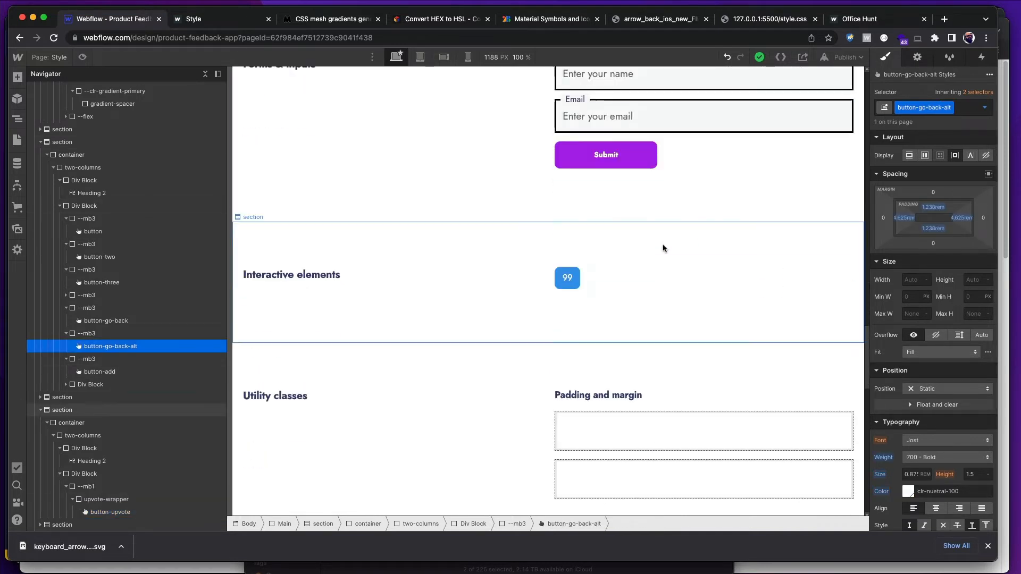
- Set the upvote button's left and right padding to 1rem
click(570, 278)
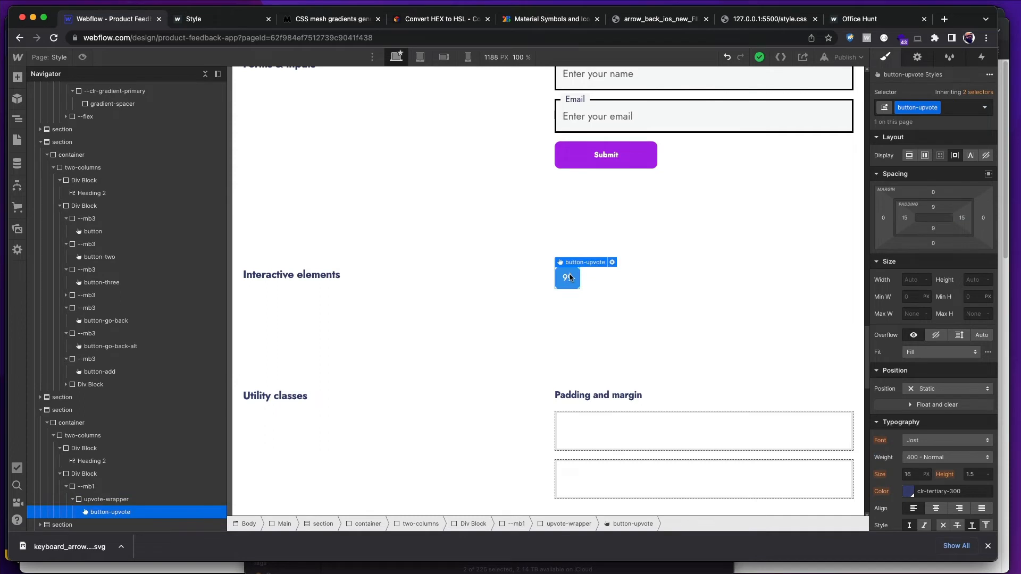
click(903, 219)
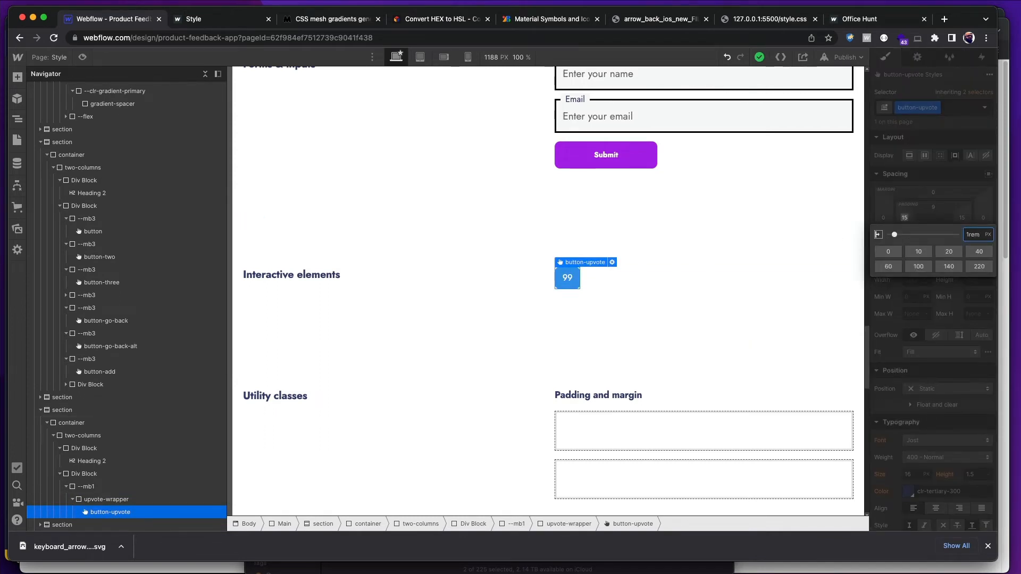
key(Return)
click(960, 218)
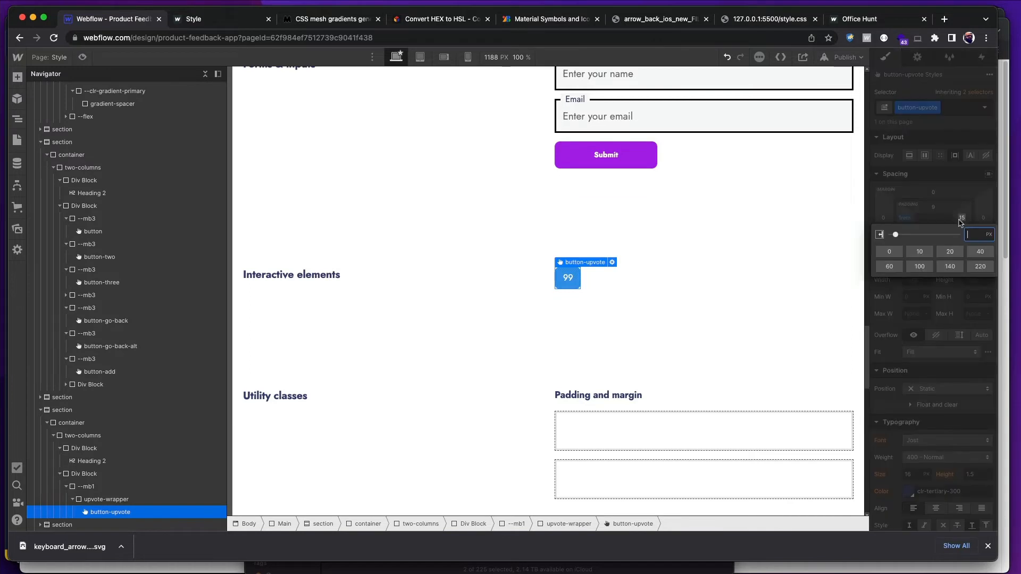
text(1rem)
key(Return)
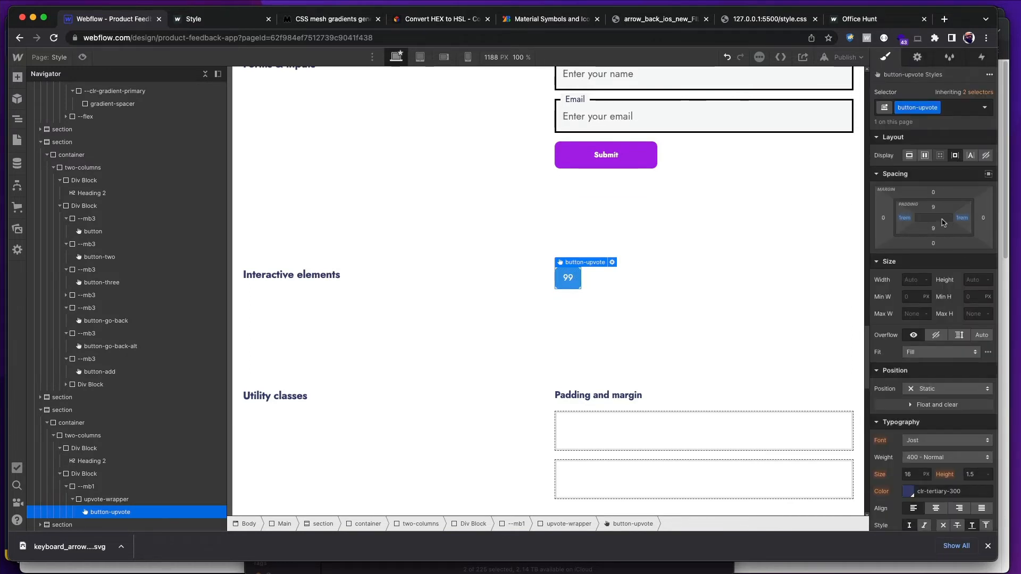
- Switch to the PX to REM converter, convert 9 px to rem and copy the result
key(super+grave)
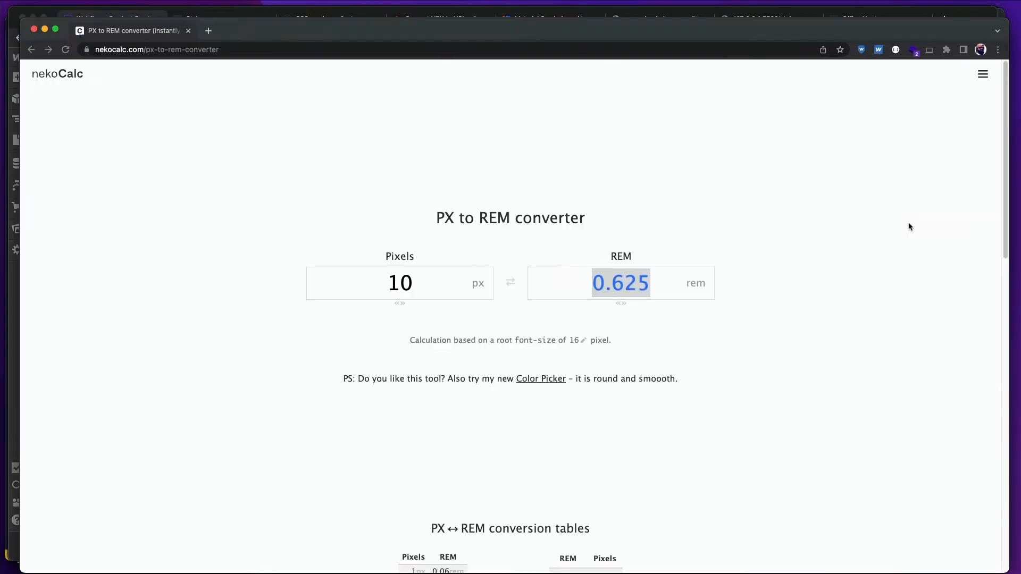
double_click(445, 274)
text(9)
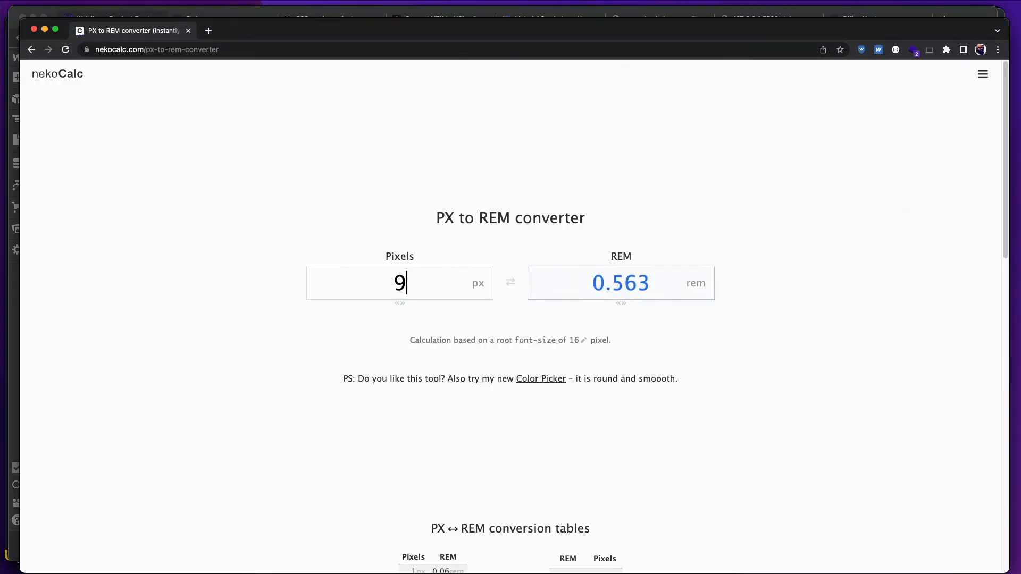
double_click(622, 281)
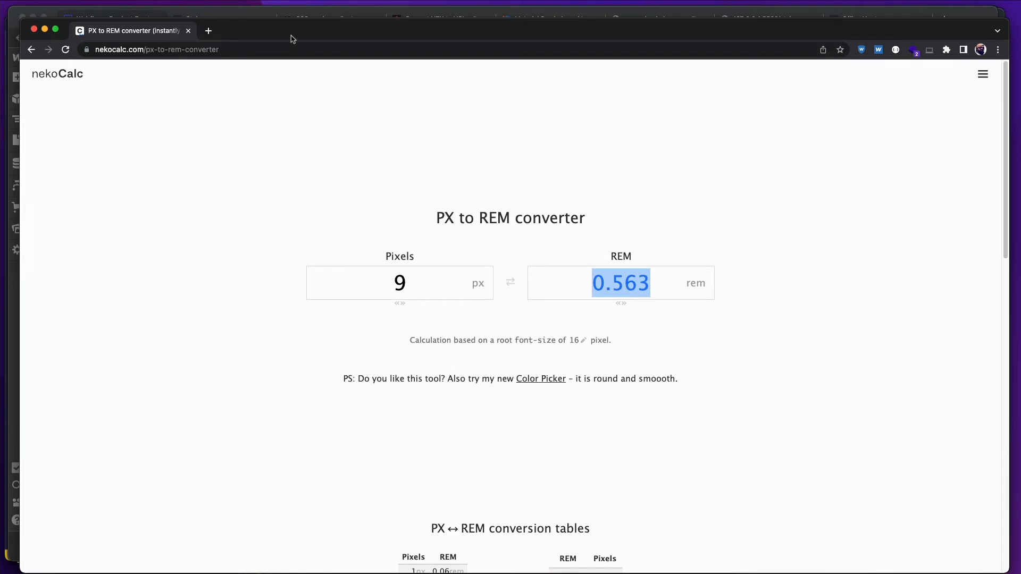
drag(1005, 96, 399, 96)
drag(250, 35, 0, 69)
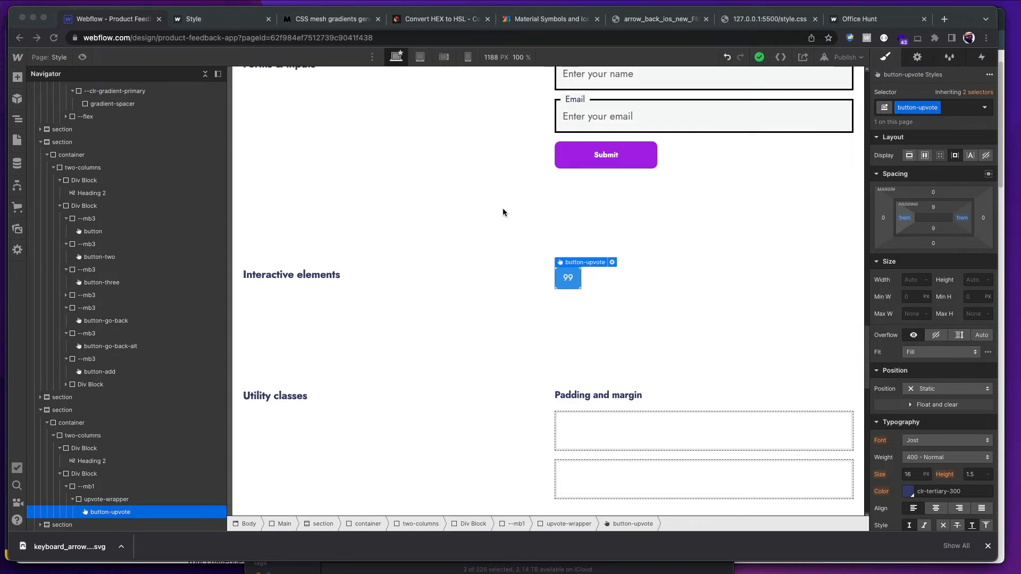
- In Webflow, set the upvote button's bottom and top padding to 0.563rem, and increase the top padding to 2.163rem
click(932, 230)
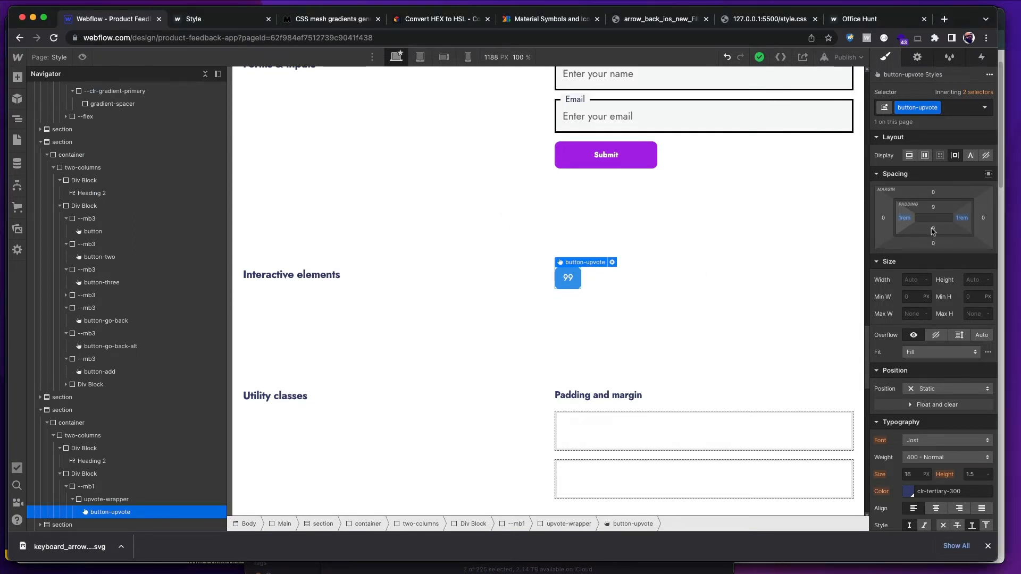
click(932, 229)
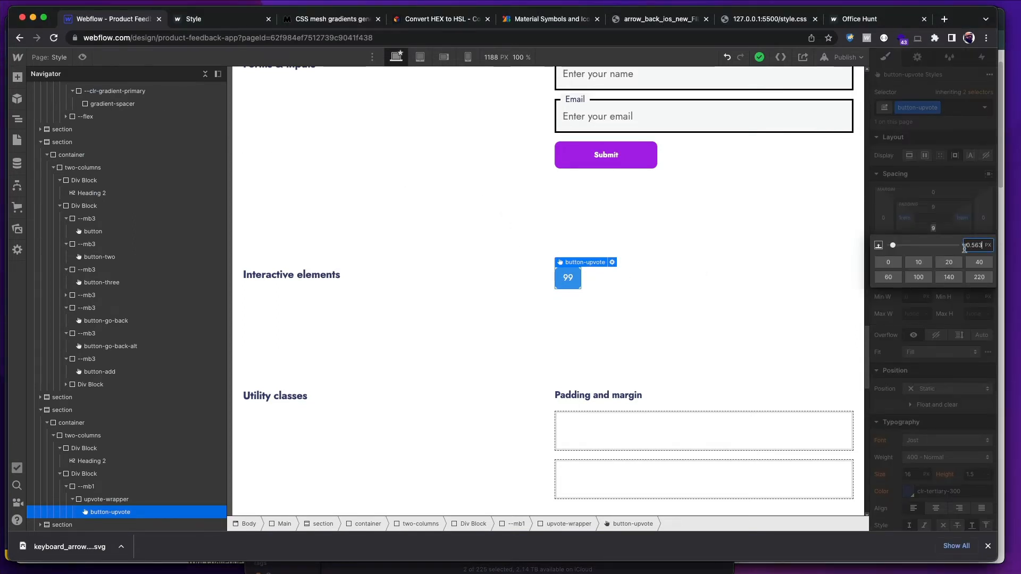
text(rem)
key(Return)
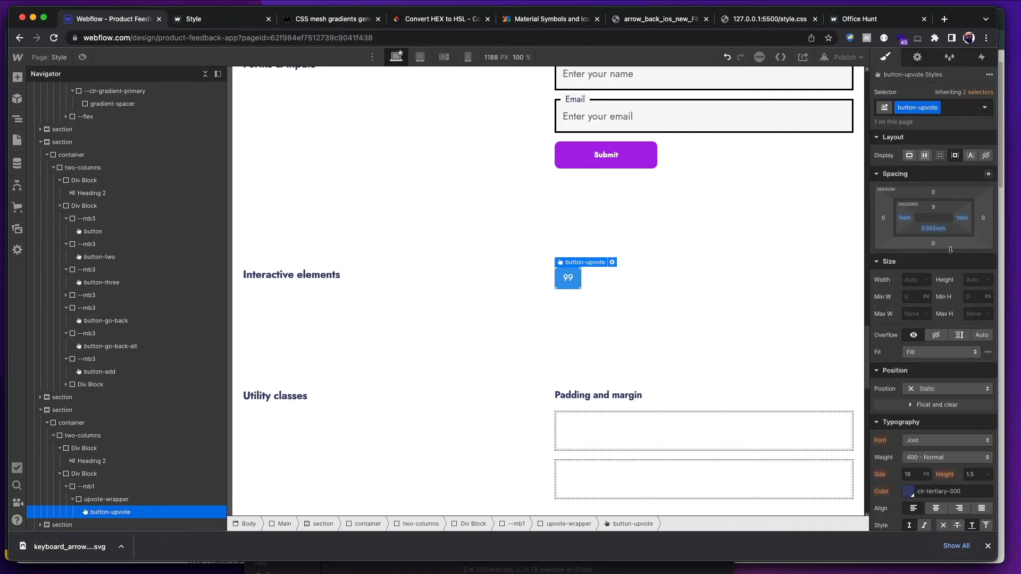
click(930, 210)
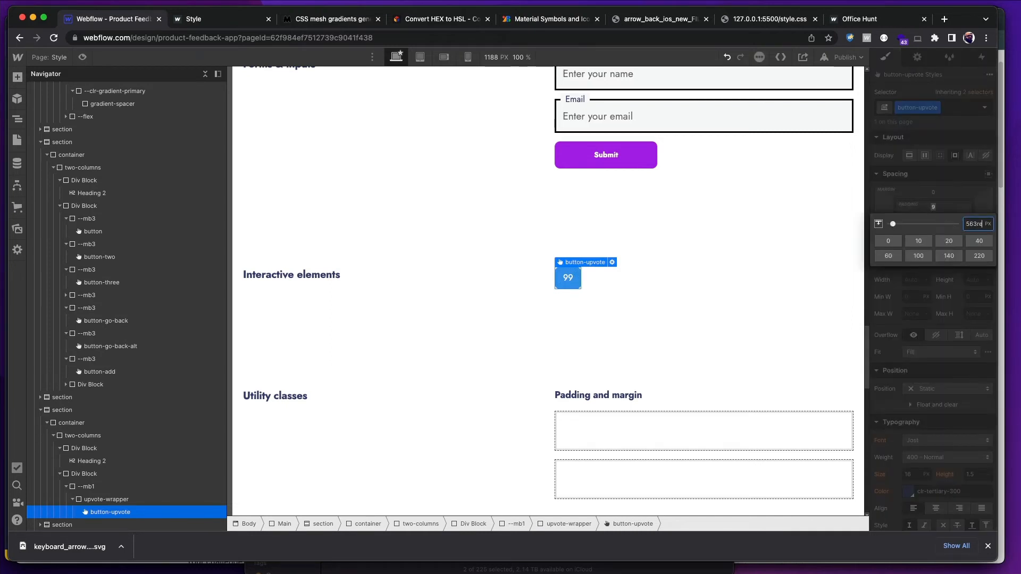
text(0.563re)
key(Return)
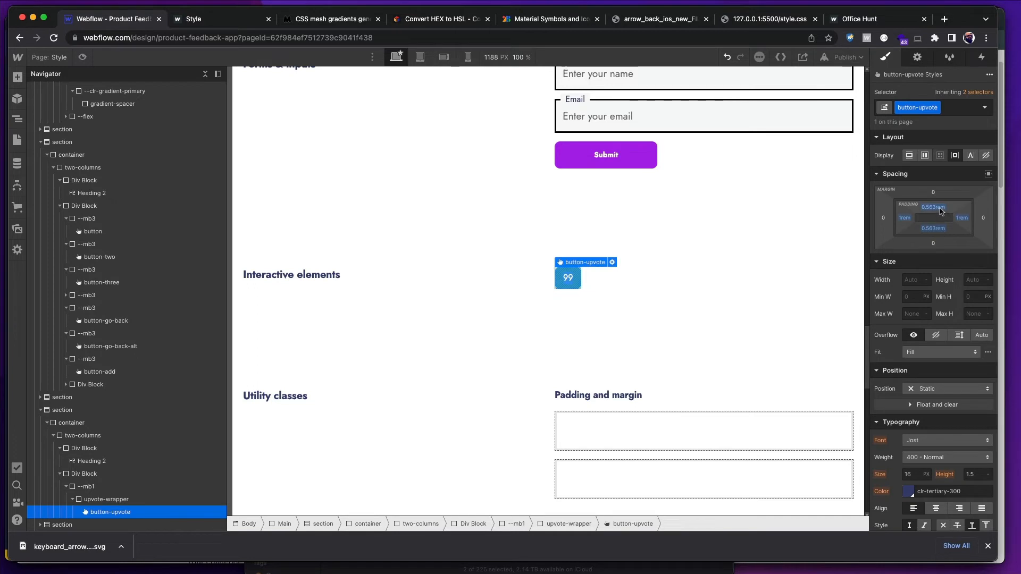
drag(940, 211, 941, 218)
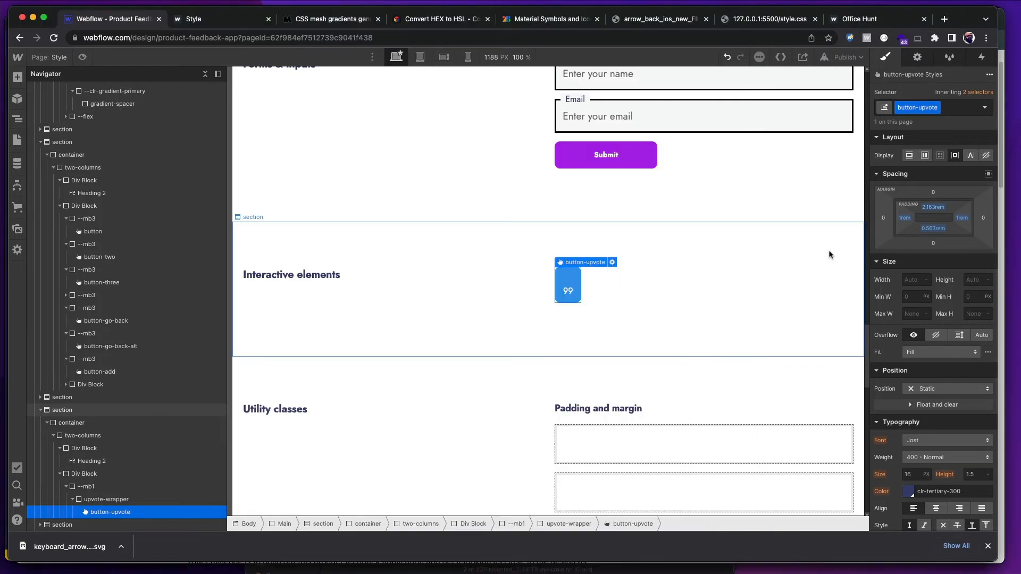
- Switch to the product-feedback-app design in Figma and copy the fill hex value of the default upvote button's rectangle
key(super+Tab)
key(super+Tab)
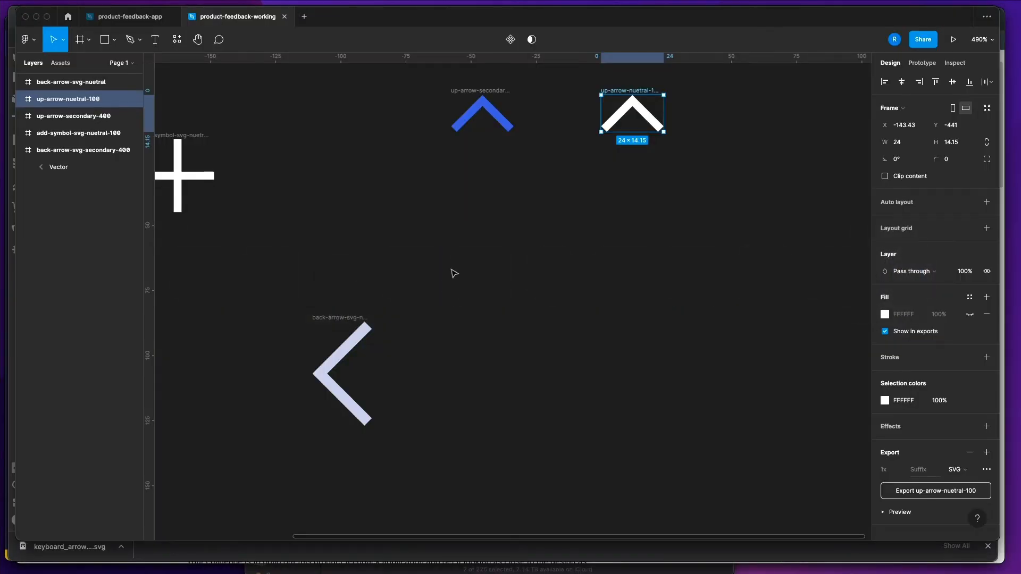
click(130, 16)
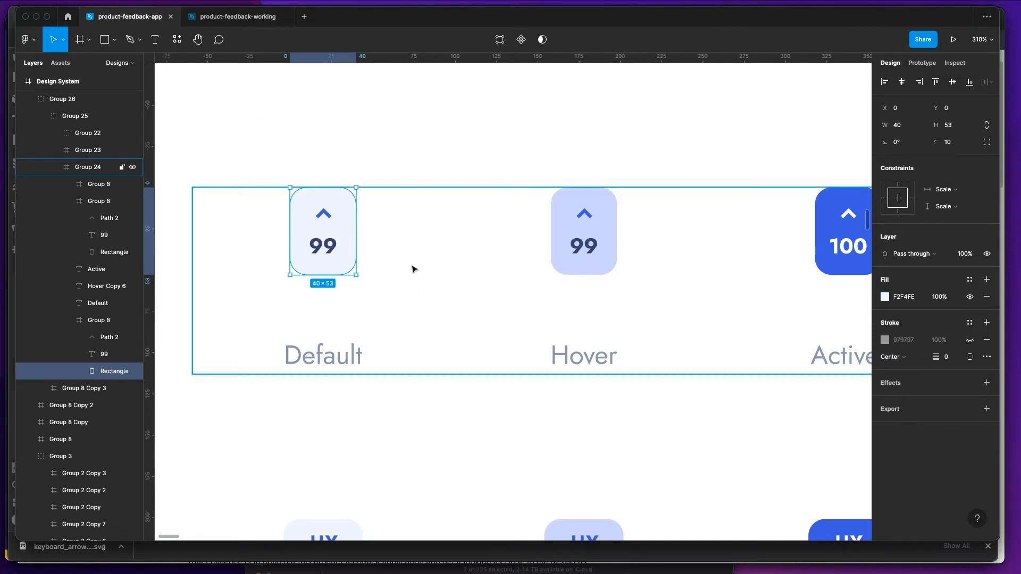
double_click(353, 246)
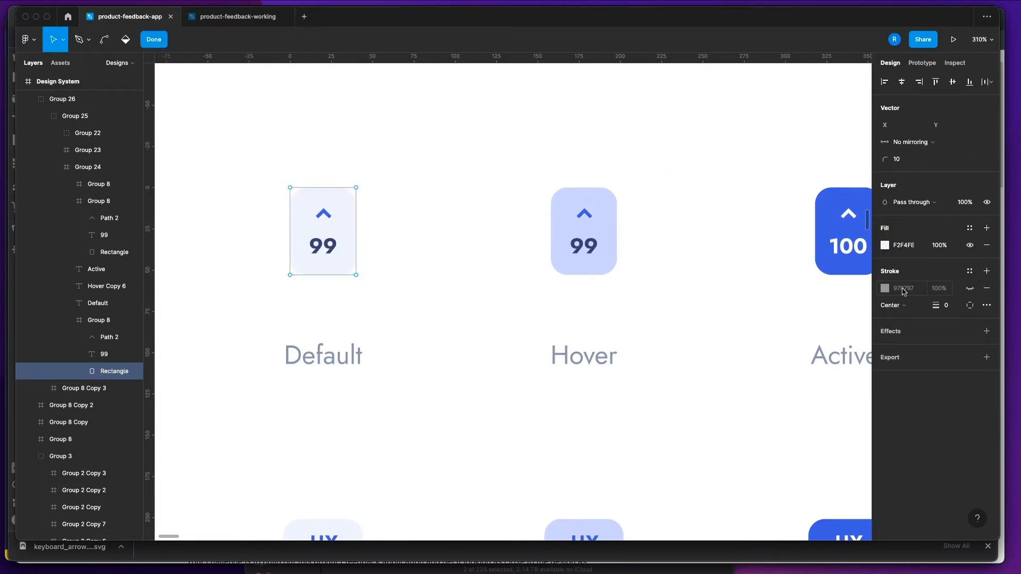
click(902, 291)
click(904, 247)
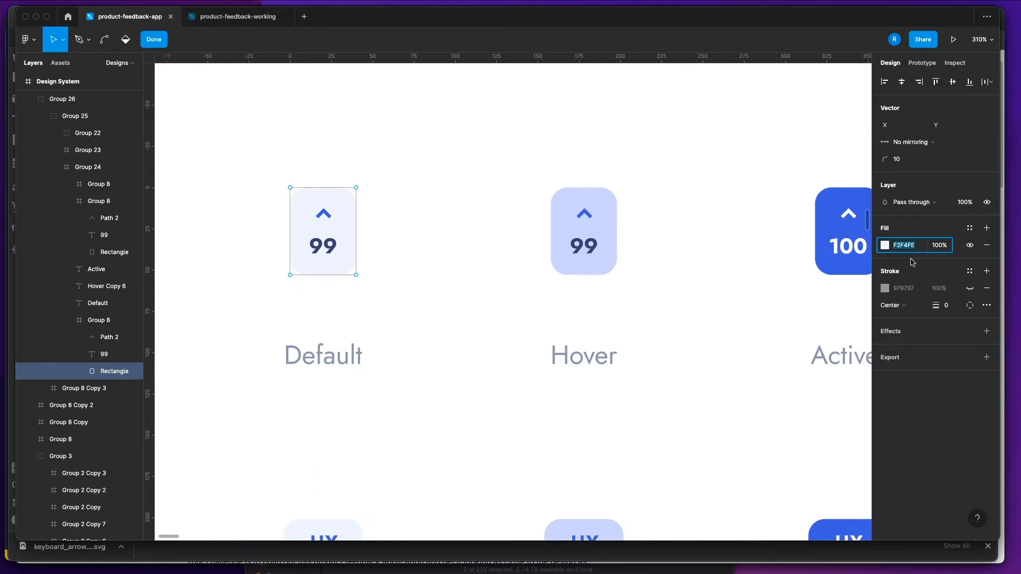
- Switch to Webflow and check the background color of the --clr-nuetral-200 swatch in the style guide's color section
key(super+Tab)
scroll(650, 209, up, 20)
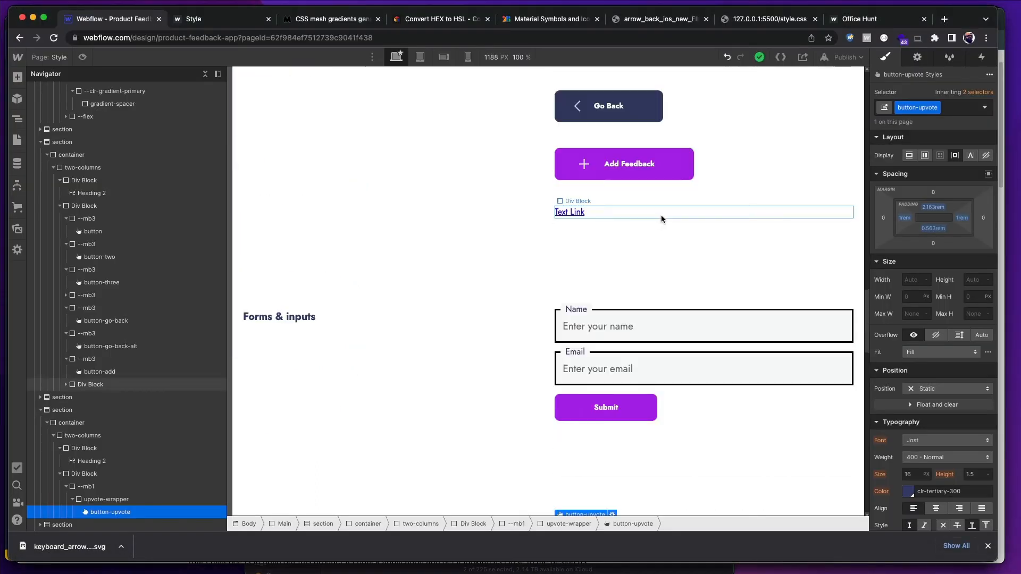
scroll(662, 219, up, 5)
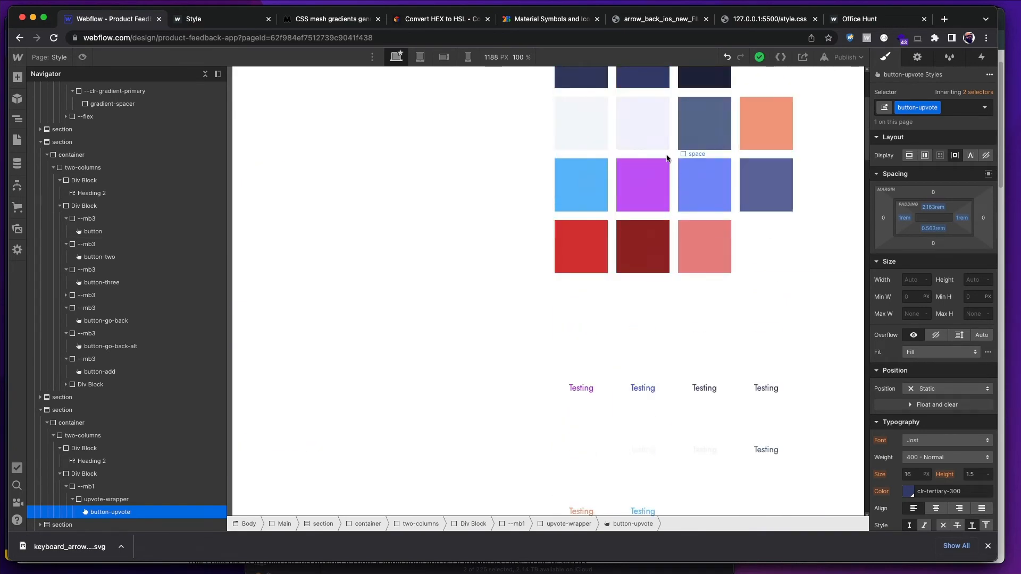
click(588, 131)
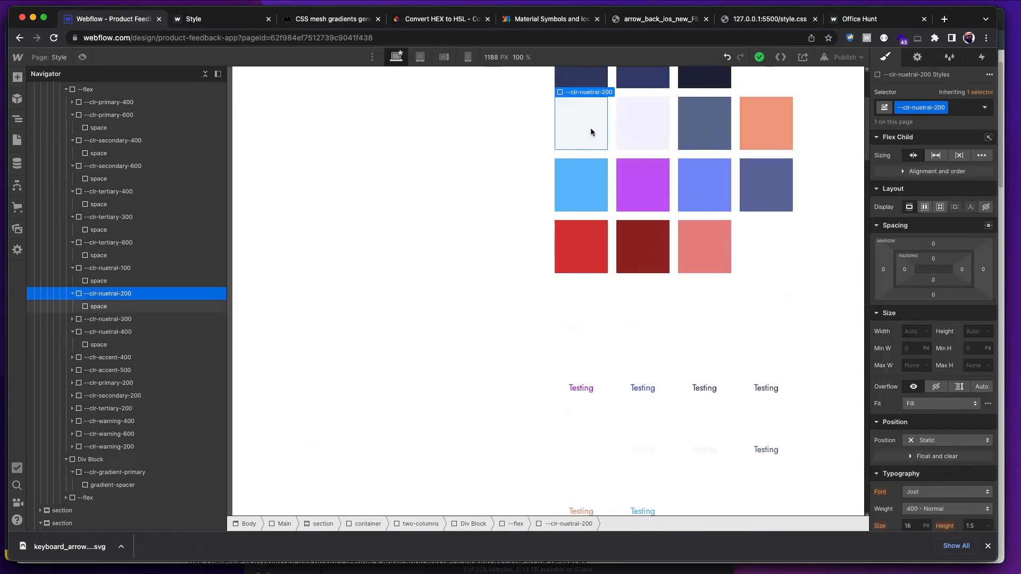
key(Up)
scroll(906, 425, down, 3)
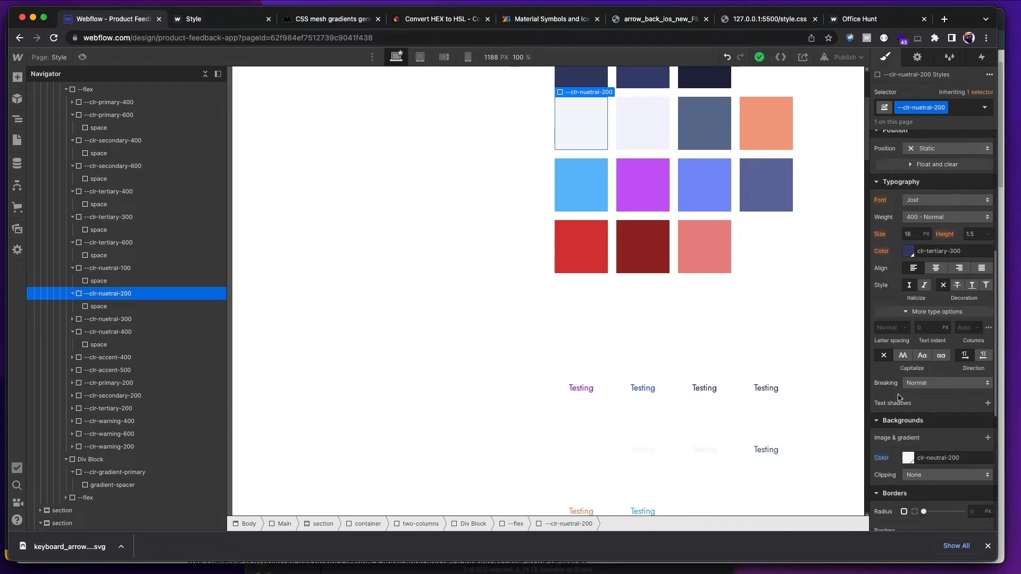
click(907, 399)
click(806, 296)
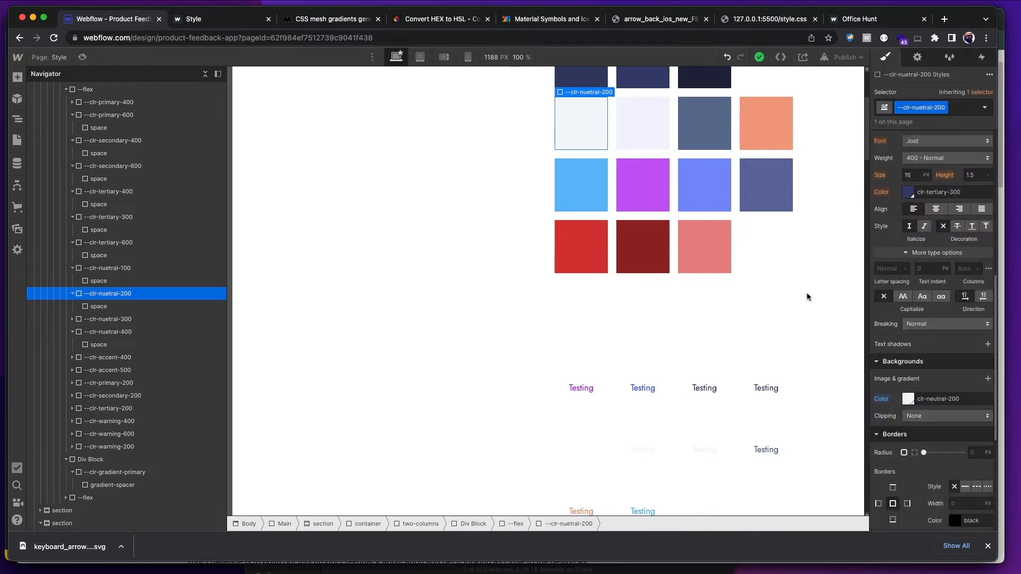
- Check the --clr-nuetral-300 swatch's background hex value and compare it with the default upvote button's fill in Figma
click(656, 154)
key(Up)
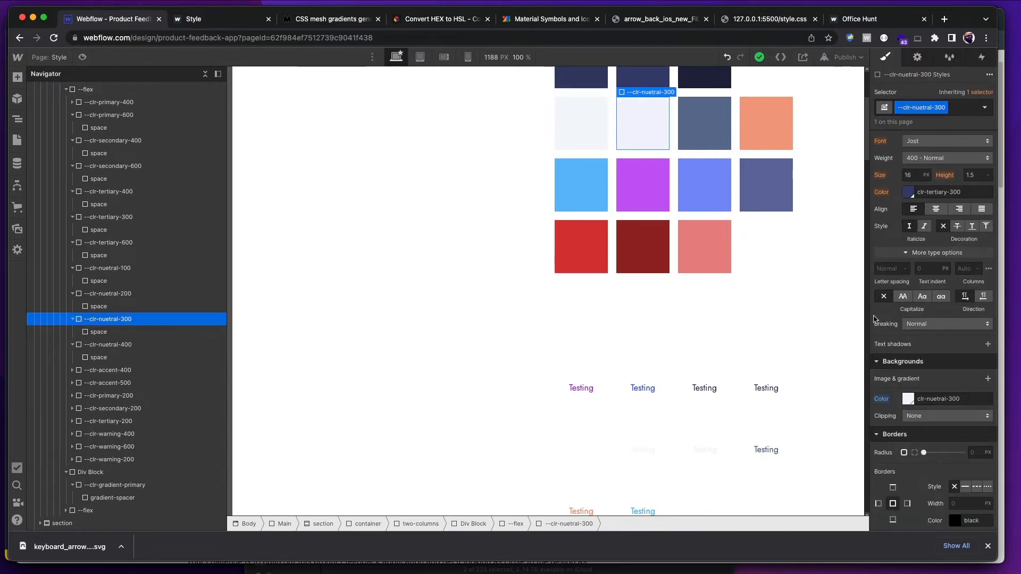
click(907, 398)
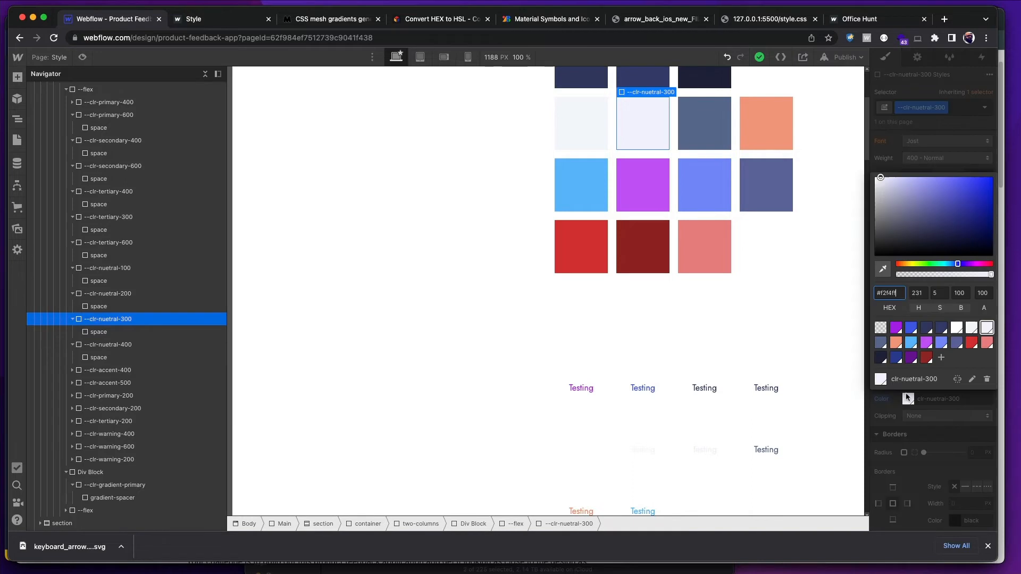
click(924, 427)
scroll(771, 249, up, 3)
click(754, 216)
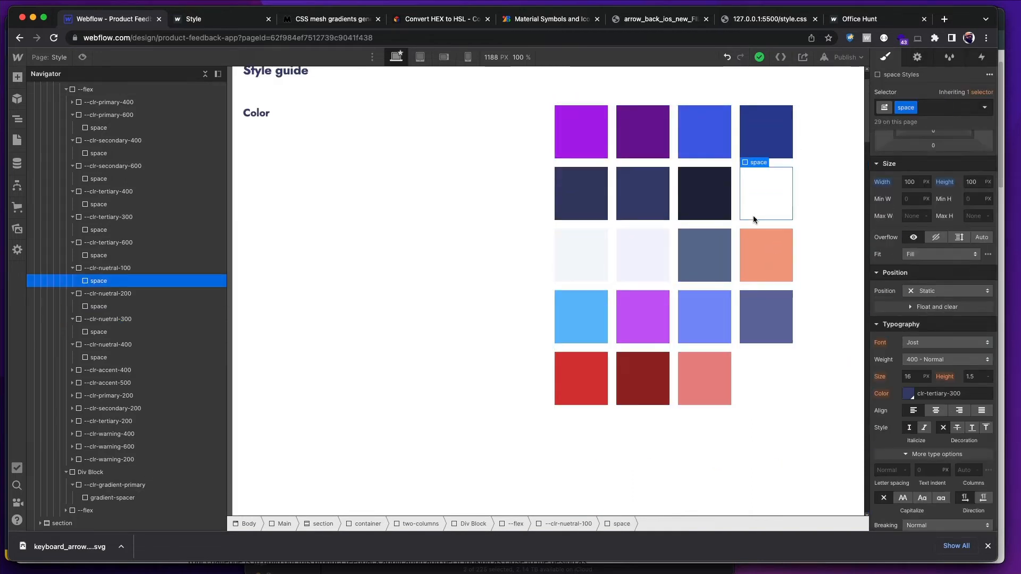
click(643, 266)
key(Up)
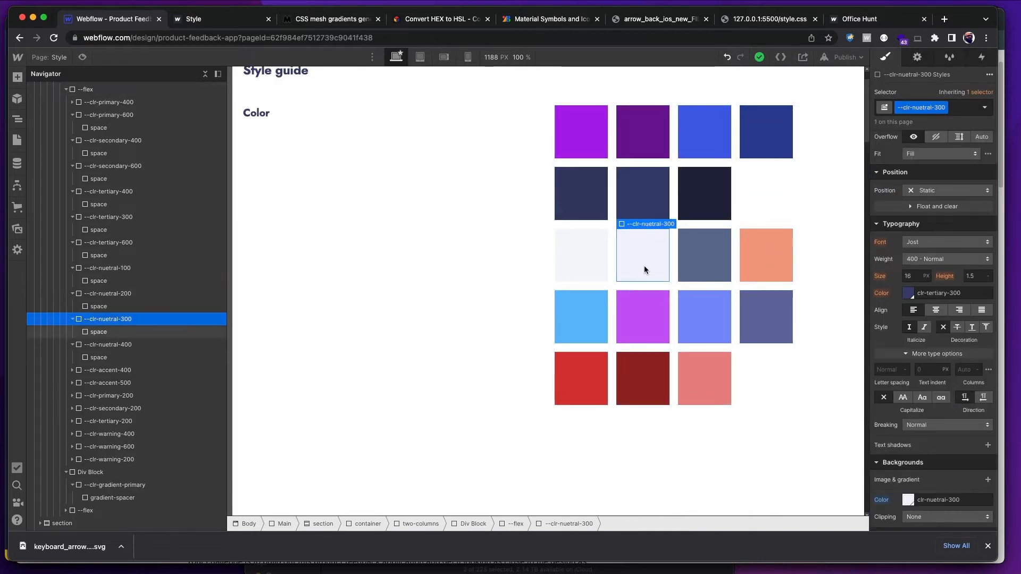
key(super+Tab)
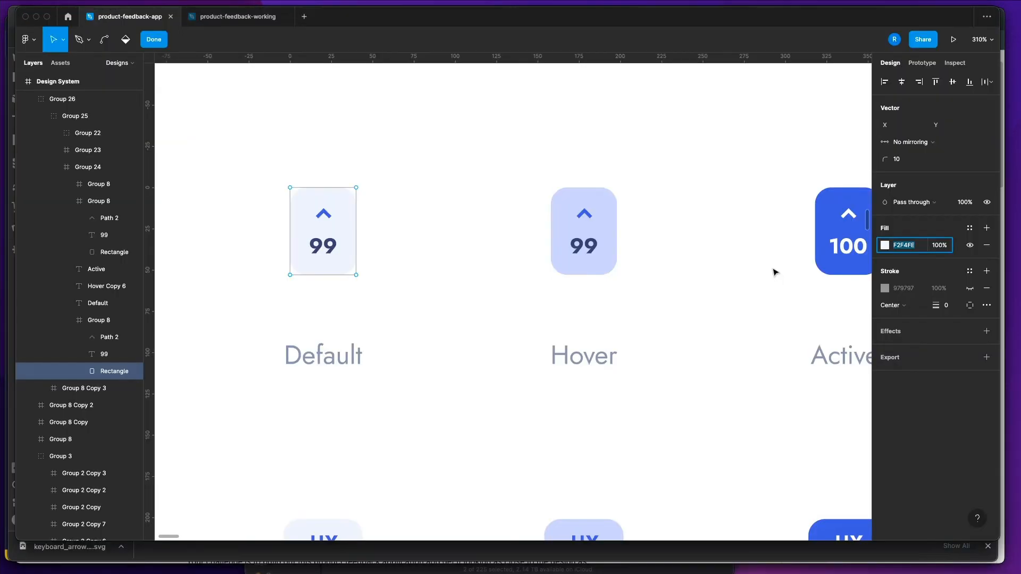
key(super+Tab)
key(super+Tab)
key(super+Tab)
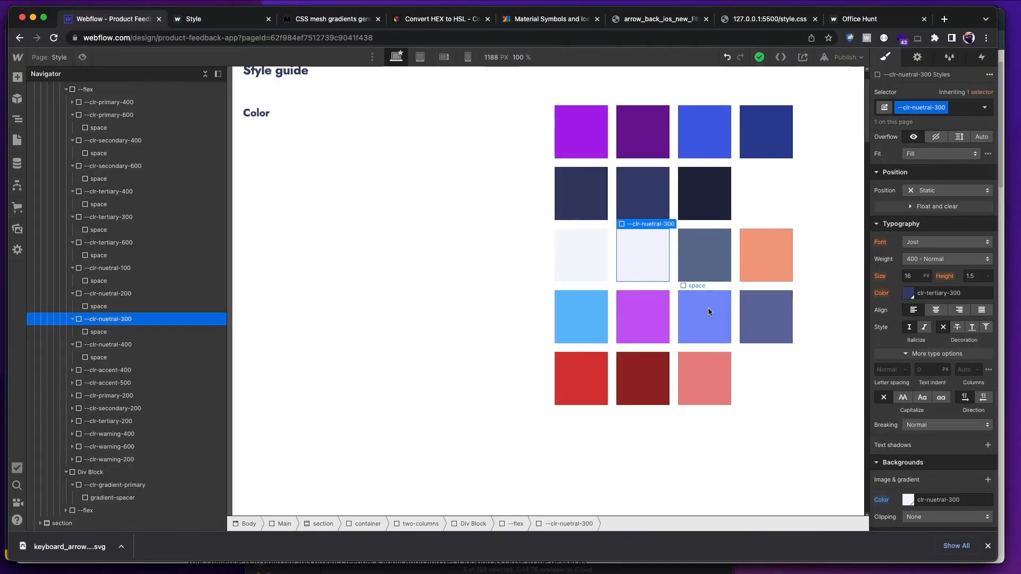
- Set the upvote button's background color to the clr-nuetral-300 swatch
scroll(707, 311, down, 20)
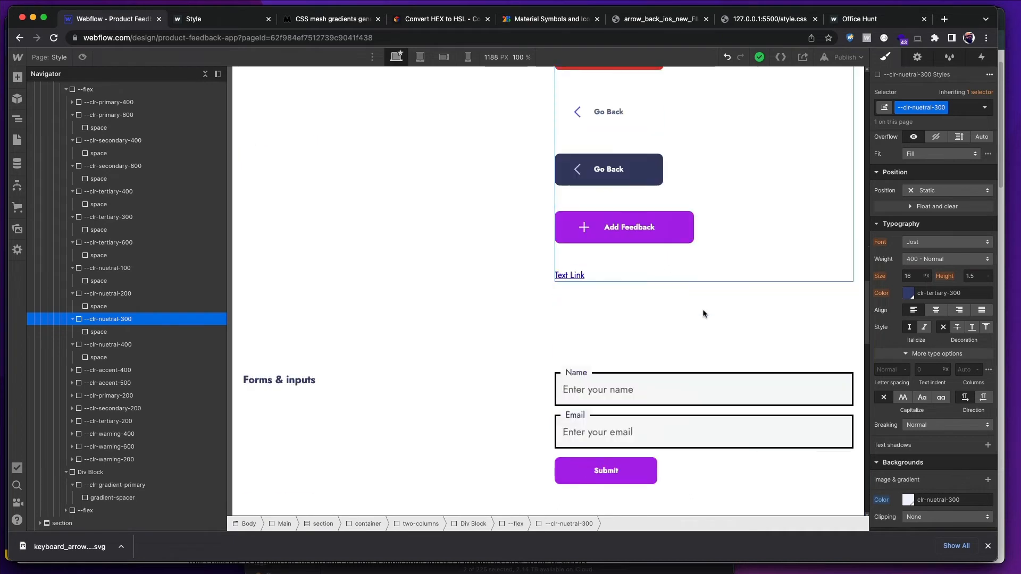
scroll(703, 314, down, 6)
click(568, 280)
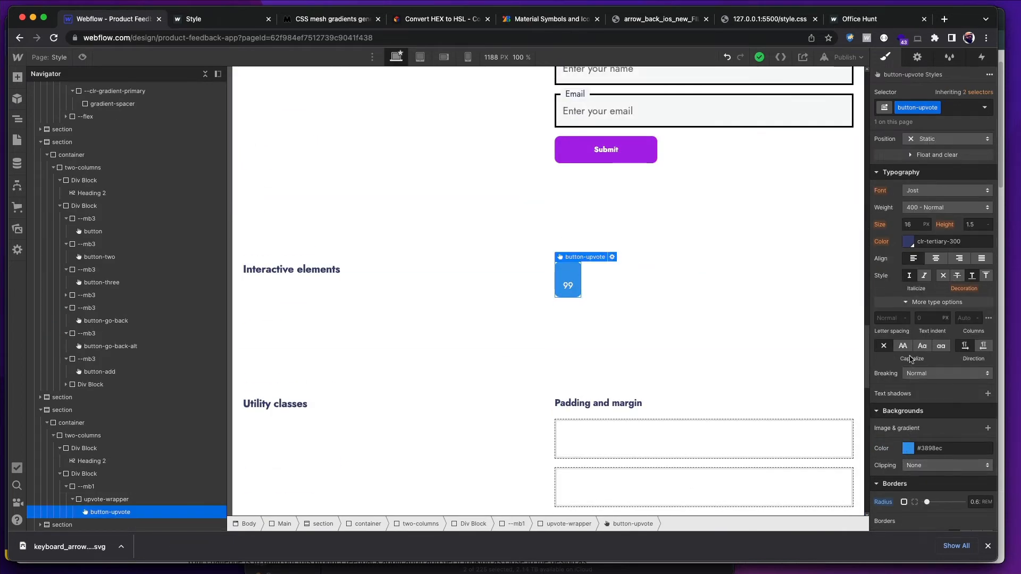
click(911, 448)
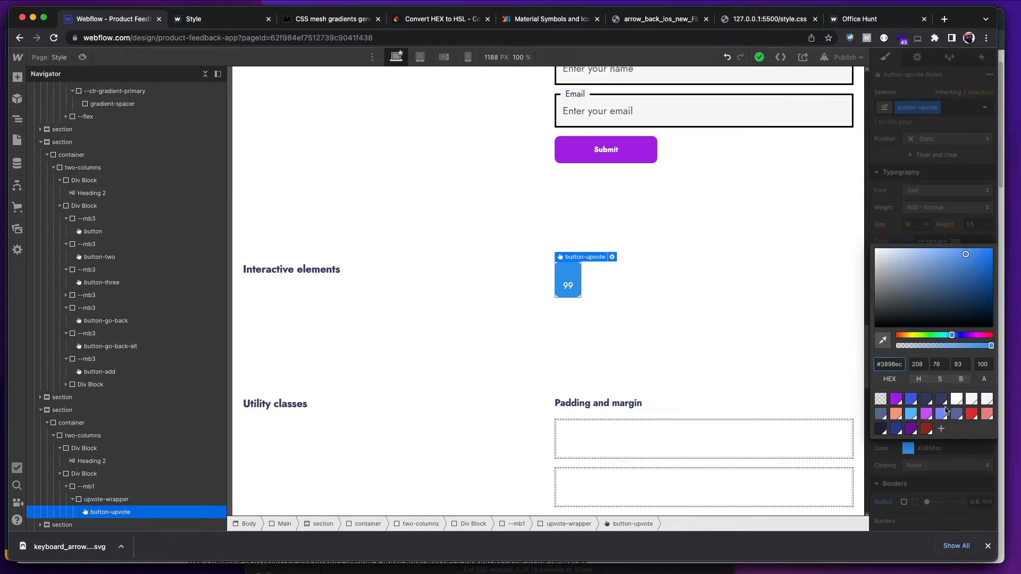
click(981, 399)
click(951, 198)
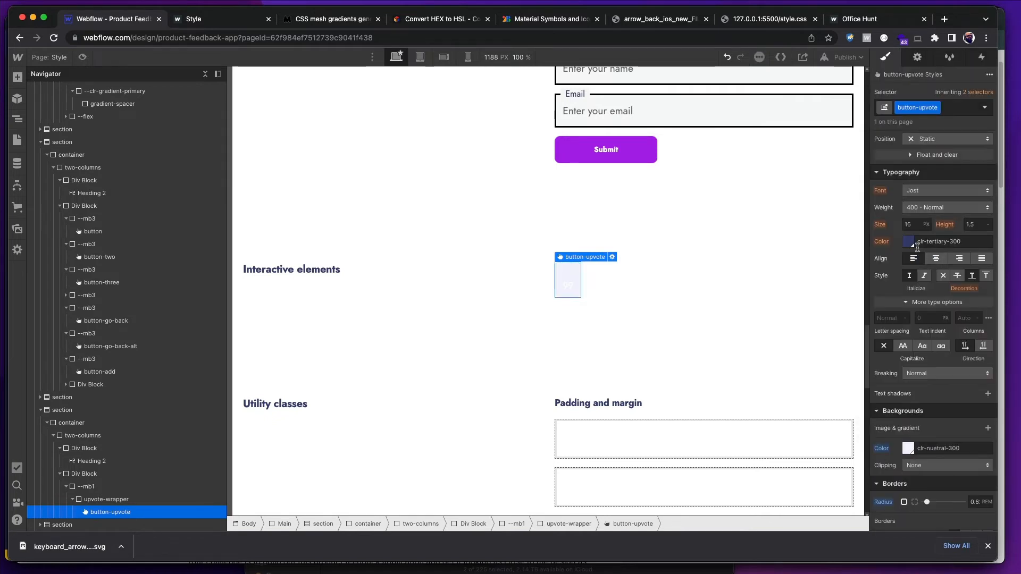
- Set the upvote button's text color to clr-tertiary-400 and its font weight to 700 - Bold, checking against the Figma design
key(super+Tab)
key(super+Tab)
click(908, 242)
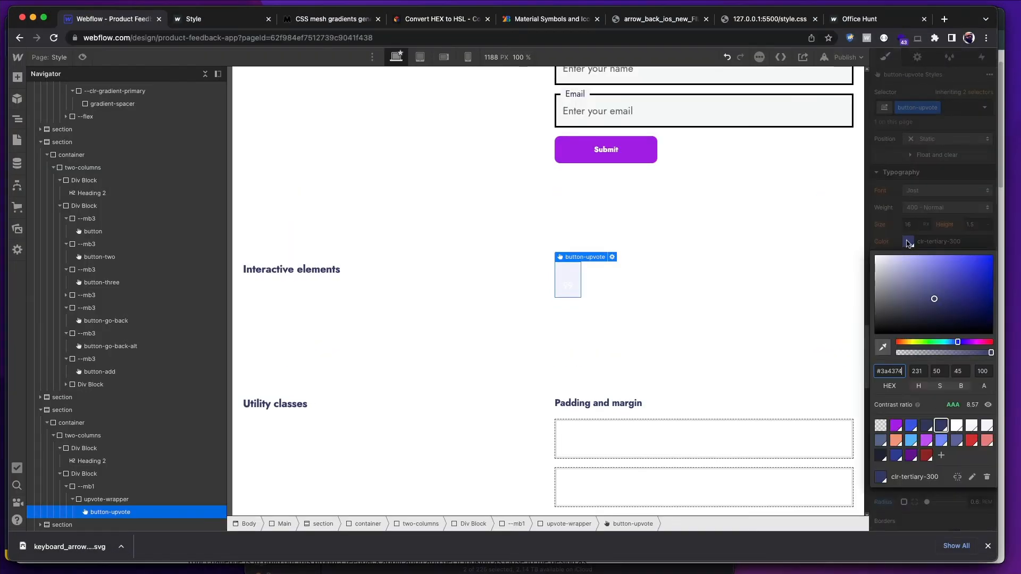
click(926, 426)
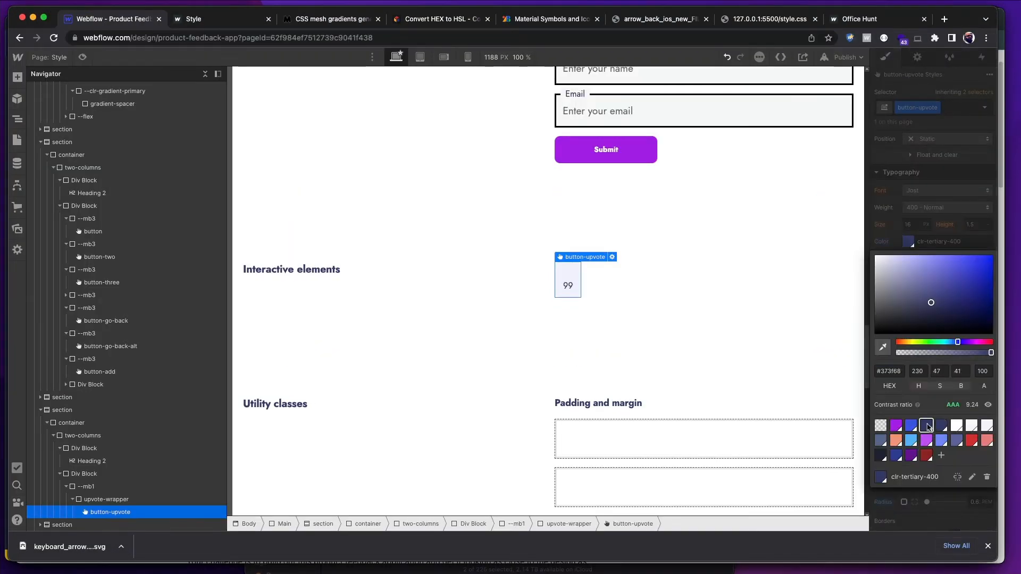
click(956, 492)
click(916, 211)
click(919, 246)
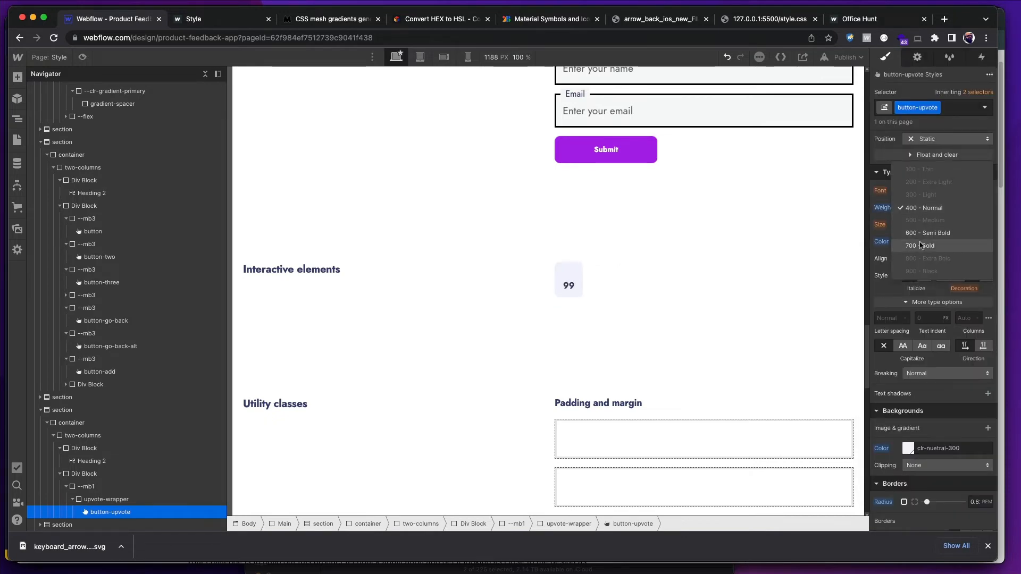
key(super+Tab)
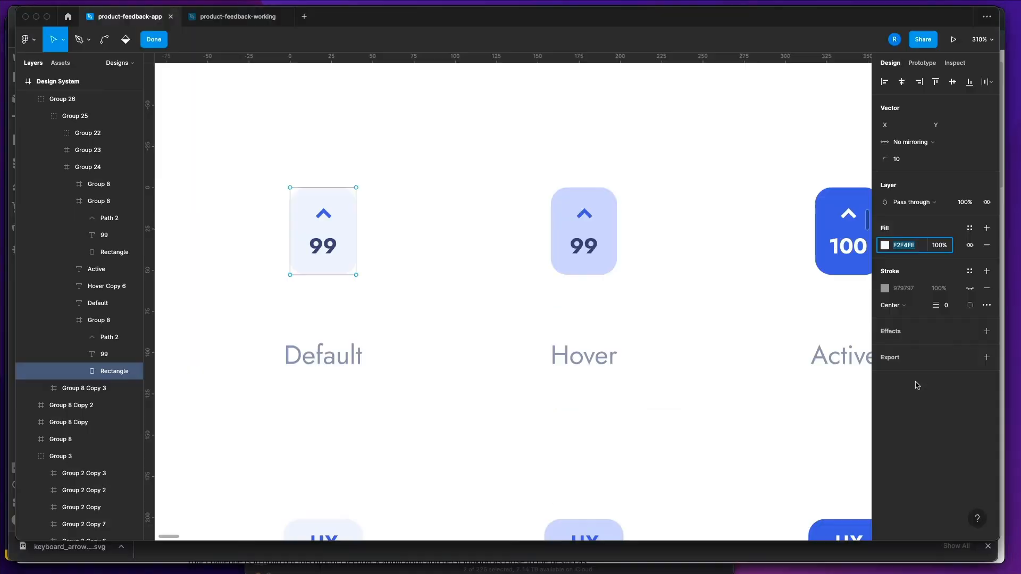
key(super+Tab)
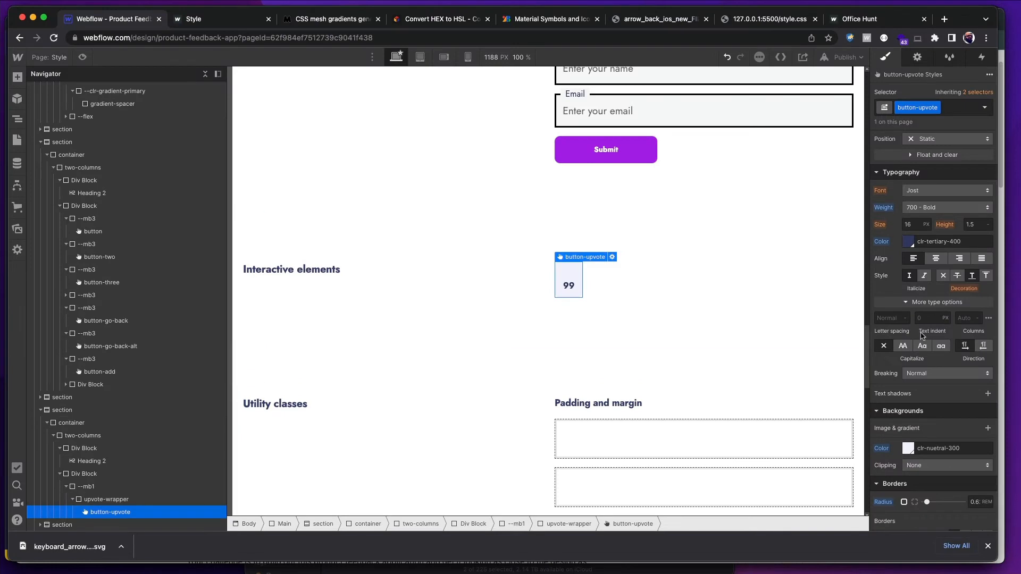
- Add up-arrow-secondary-400.svg as the upvote button's background image, without tiling and positioned at the top center
click(986, 429)
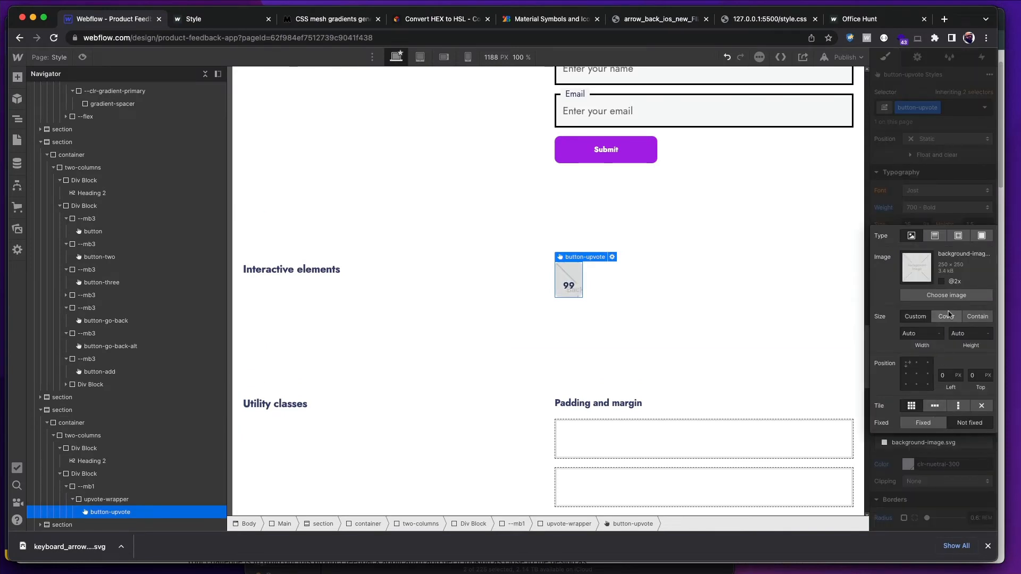
click(946, 295)
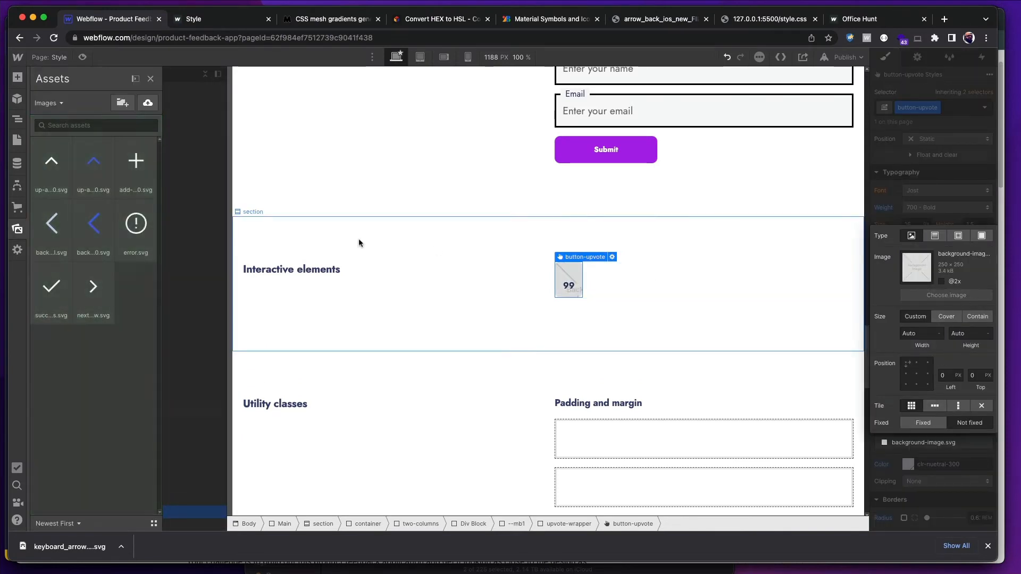
click(93, 165)
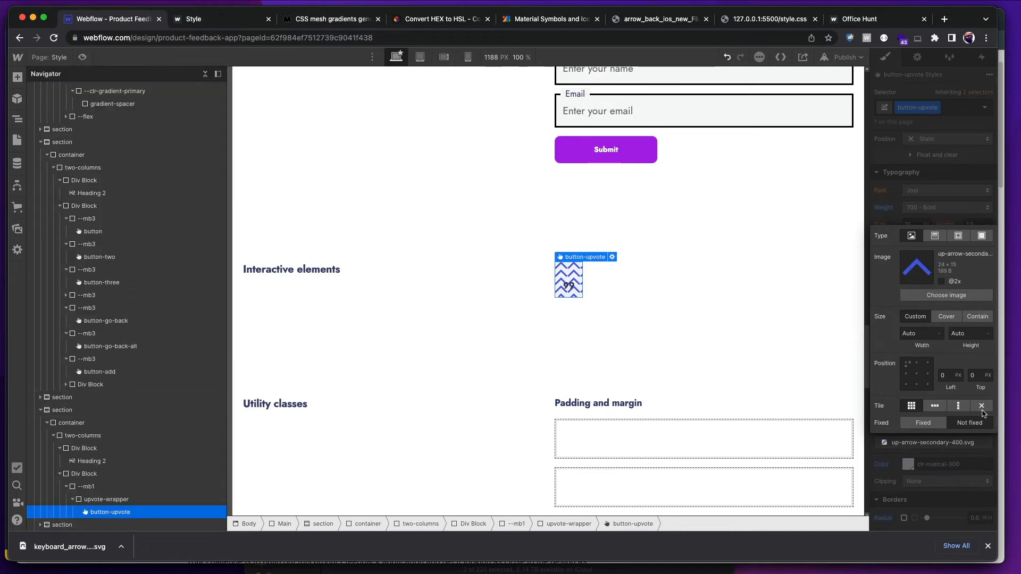
click(981, 407)
click(916, 364)
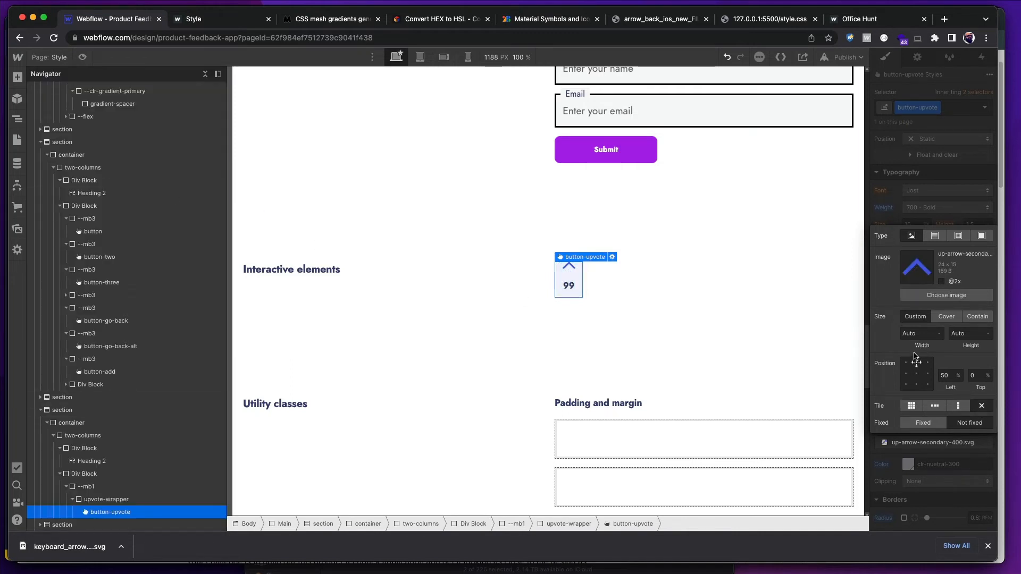
- Set the arrow background image's width to 1 rem and its top position to 20%
click(915, 334)
text(1)
click(974, 376)
text(20)
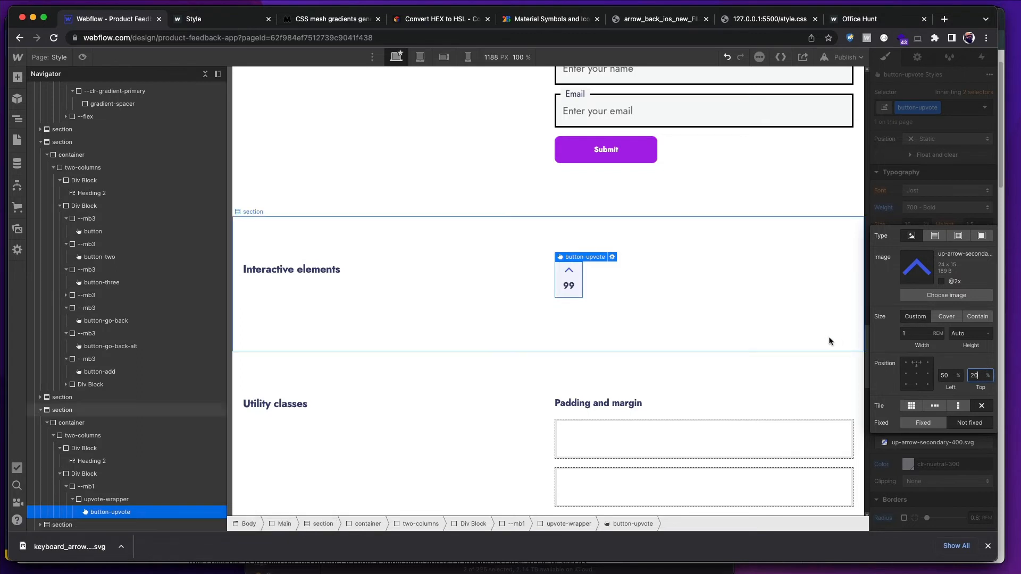
click(812, 331)
- Compare the Webflow upvote button with the default state in the Figma design at 100% zoom
key(super+Tab)
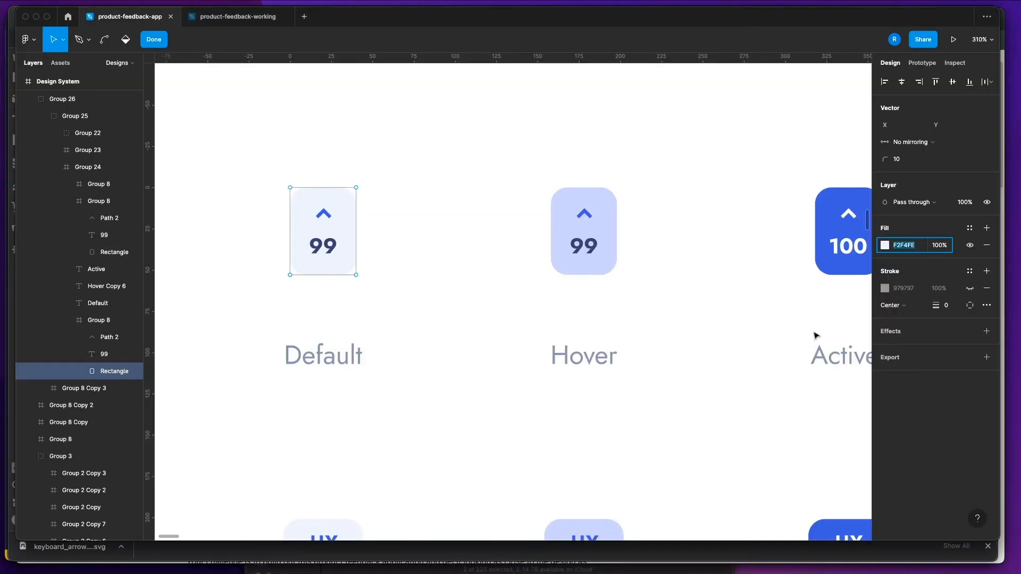
key(shift+0)
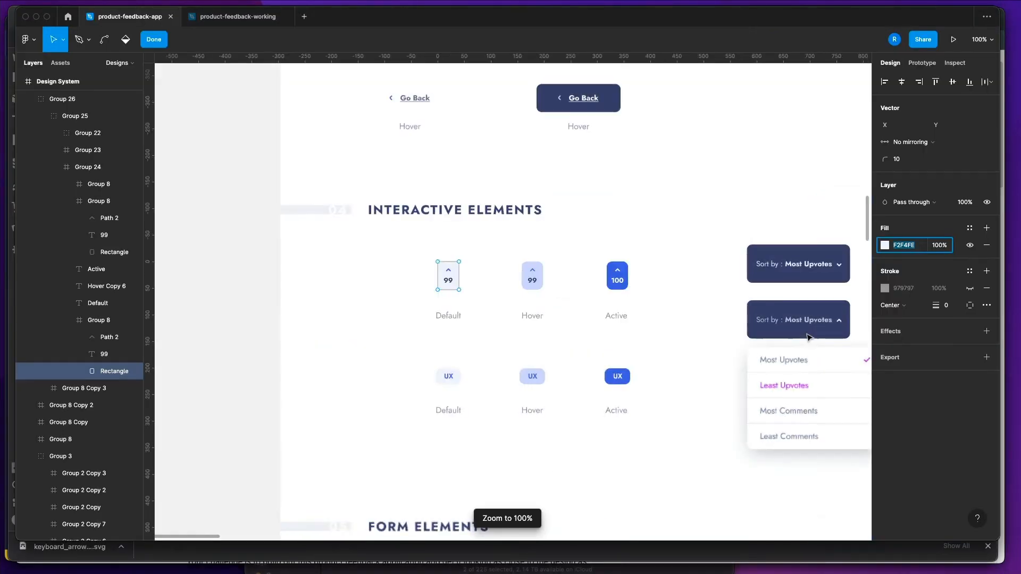
key(super+Tab)
key(super+Tab)
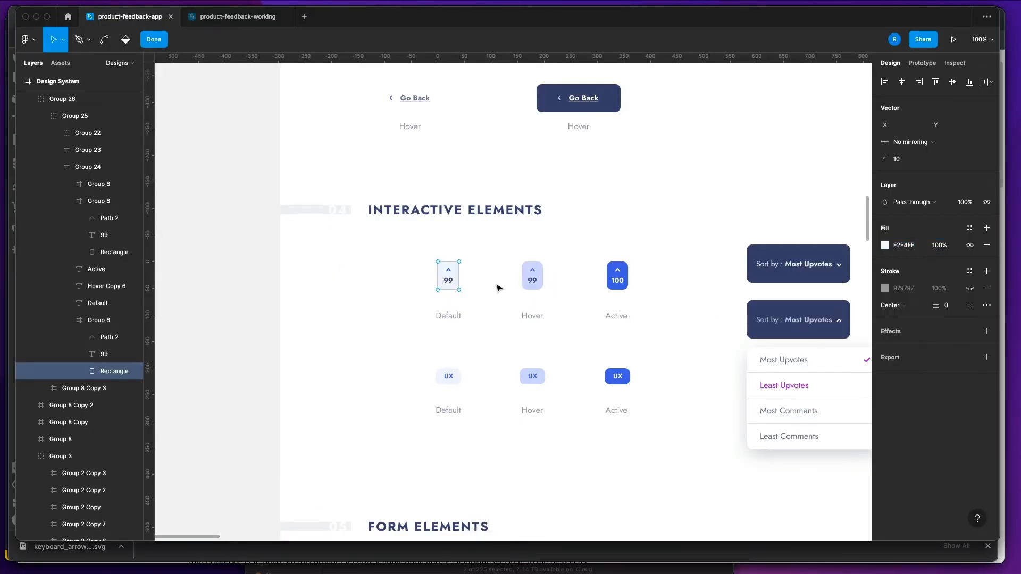
key(Escape)
key(Escape)
key(Escape)
click(347, 290)
key(super+Tab)
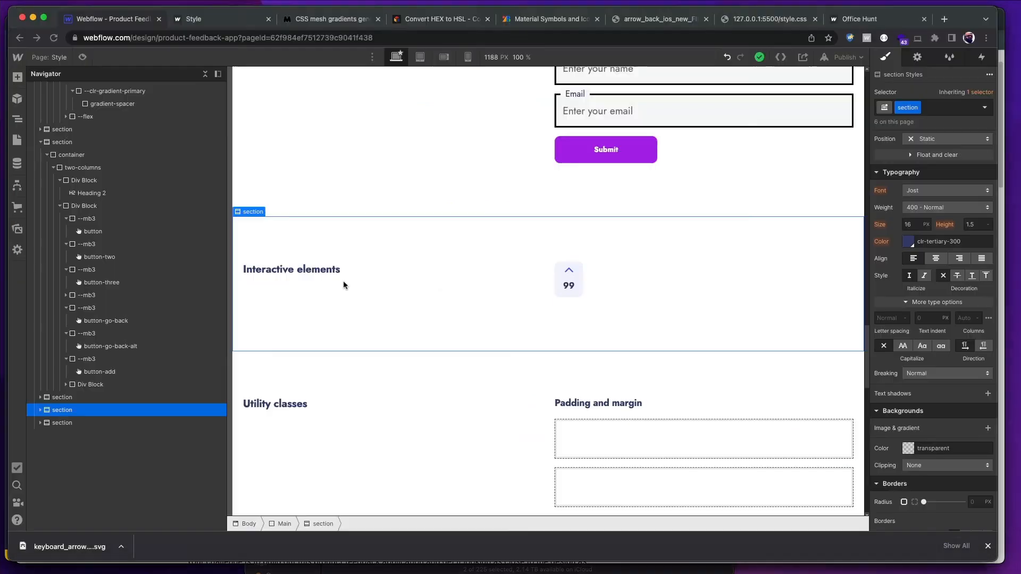
key(super+Tab)
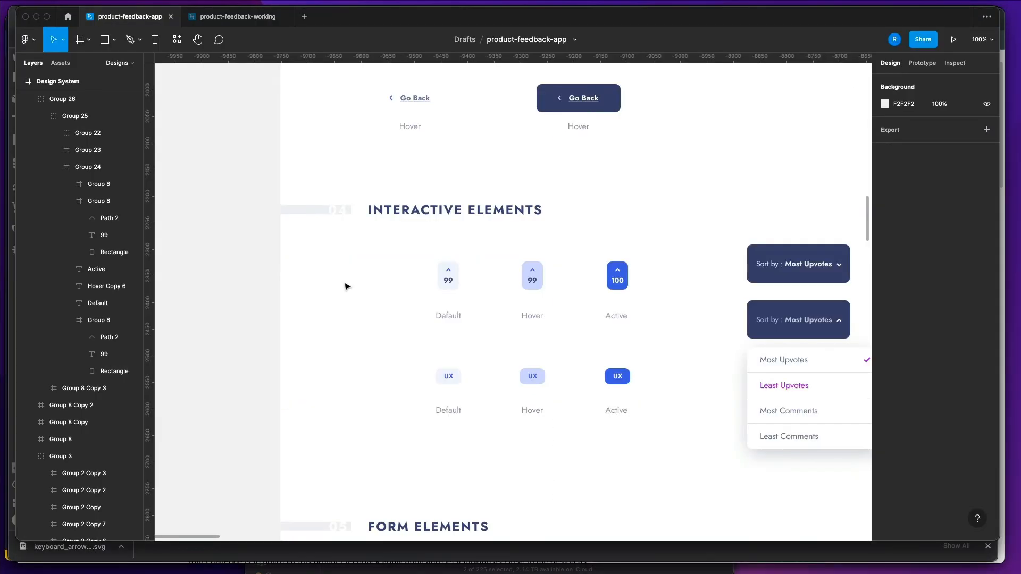
key(super+Tab)
- Increase the upvote button's top padding to 2.563rem
click(569, 280)
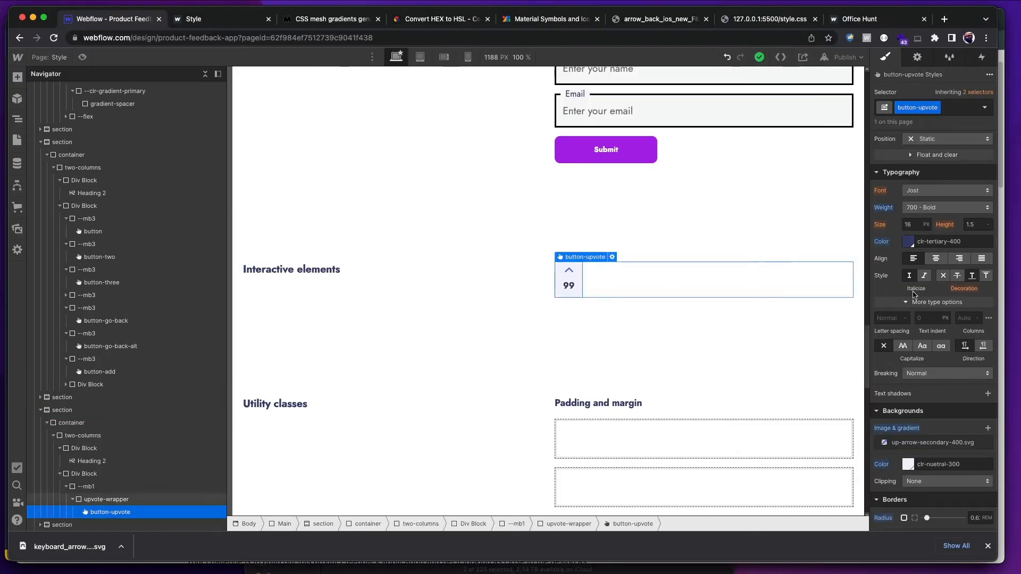
scroll(913, 294, up, 5)
drag(937, 201, 938, 204)
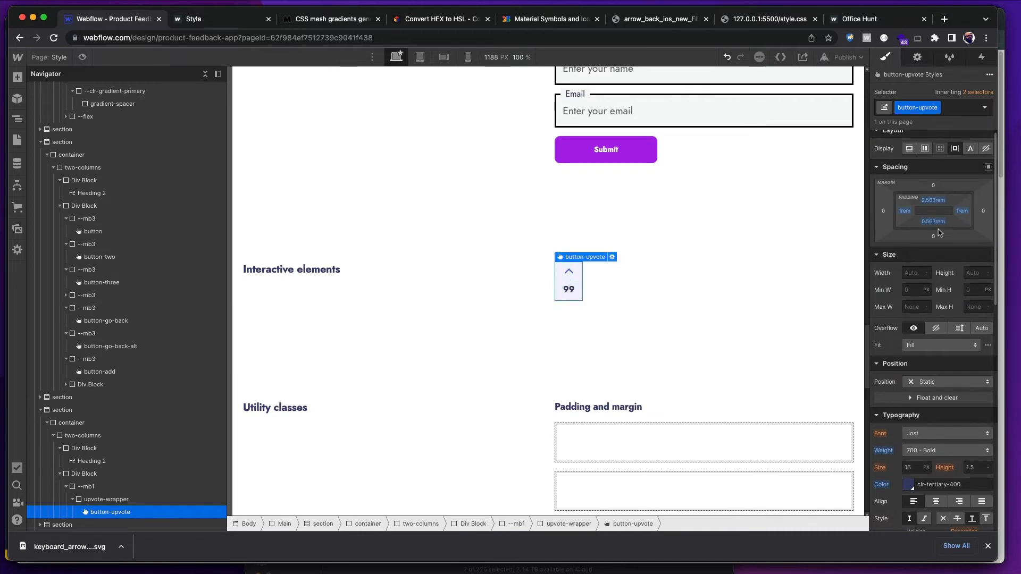
- Increase the top position percentage of the upvote button's arrow background image so the arrow sits slightly lower
scroll(938, 325, down, 5)
scroll(928, 345, down, 3)
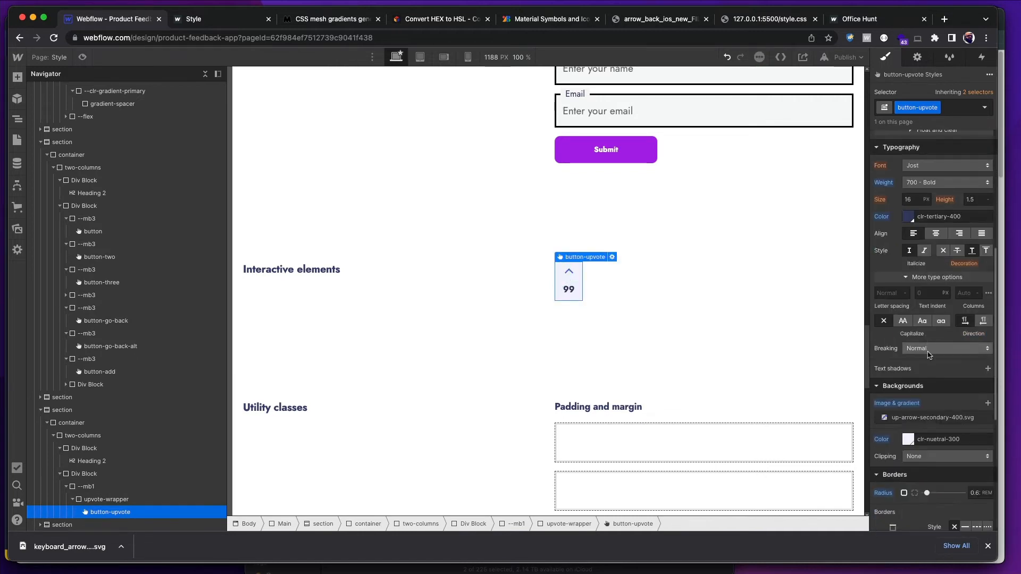
click(922, 420)
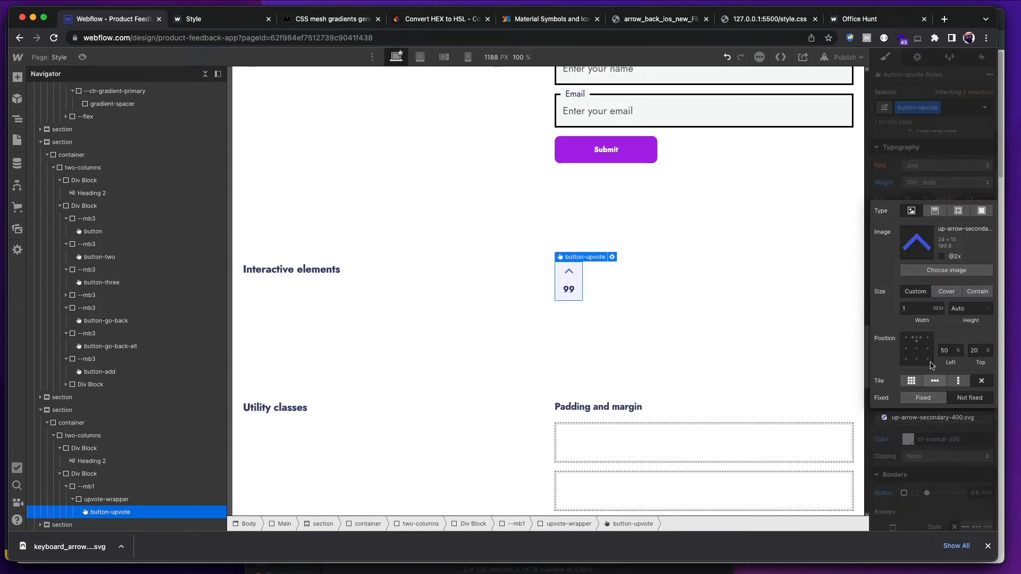
click(973, 350)
key(shift+Up)
key(shift+Up)
click(796, 349)
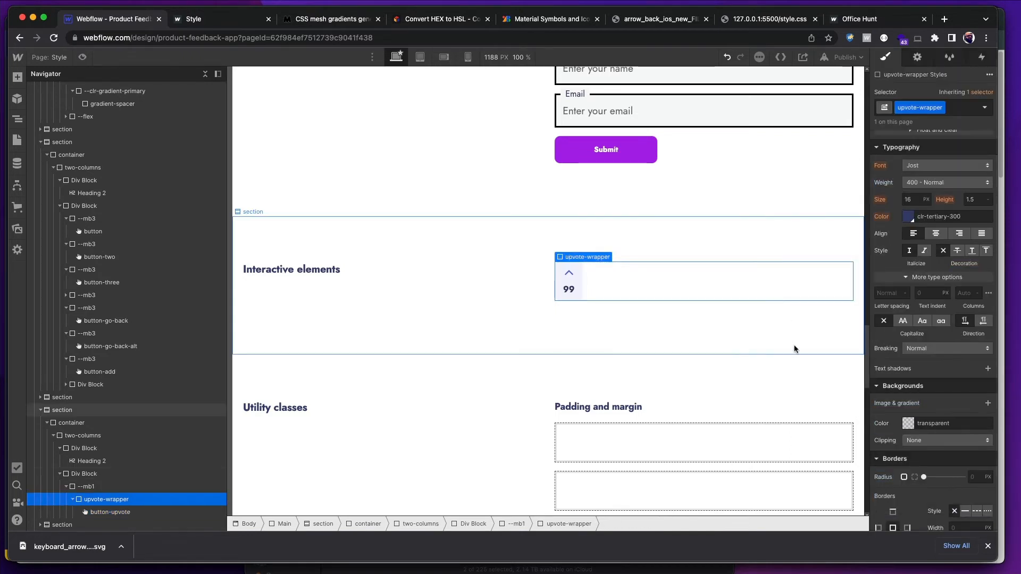
- Select the upvote button in the Interactive elements section and switch its styling to the Hover state
key(super+Tab)
key(super+Tab)
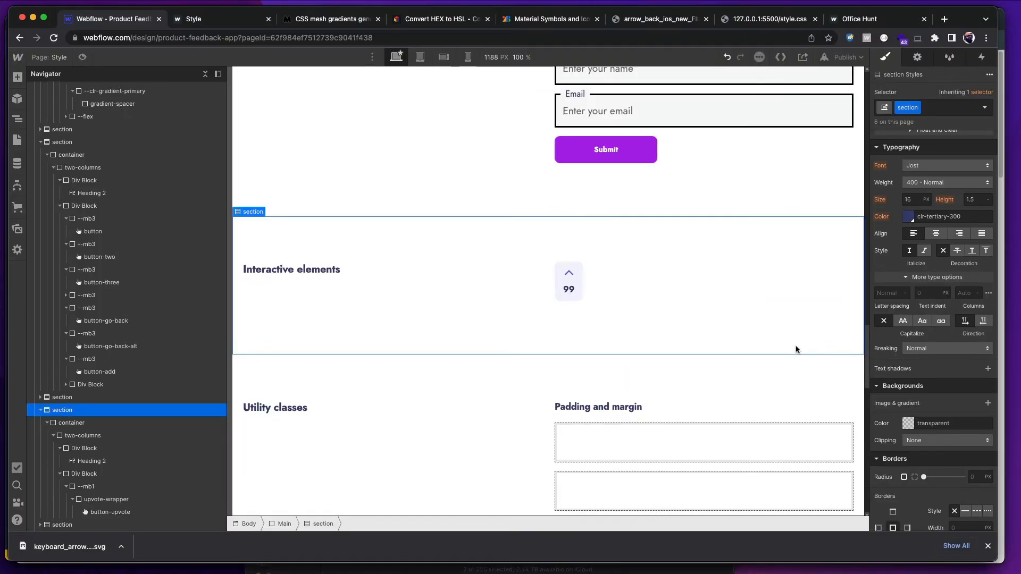
click(576, 287)
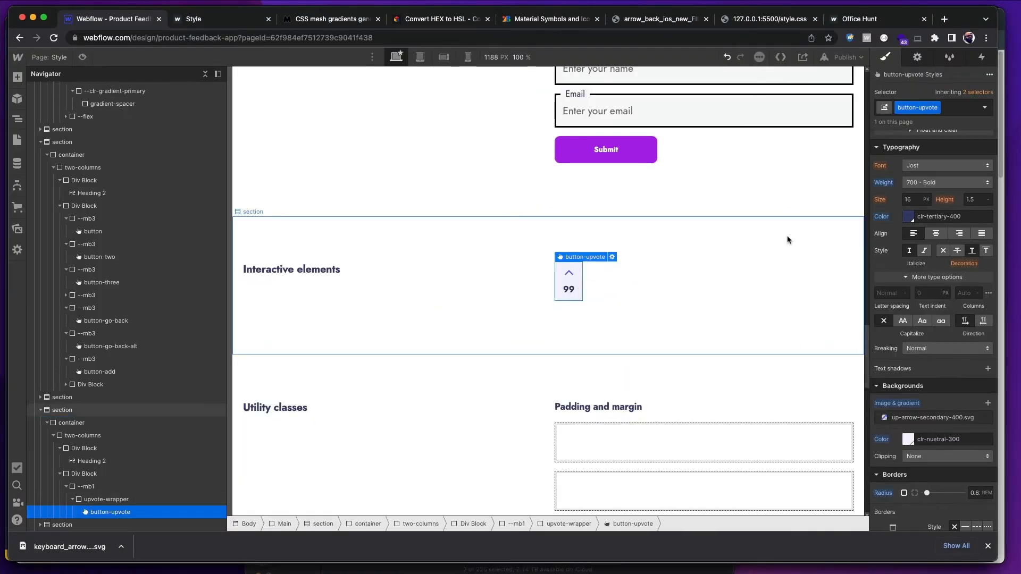
click(983, 108)
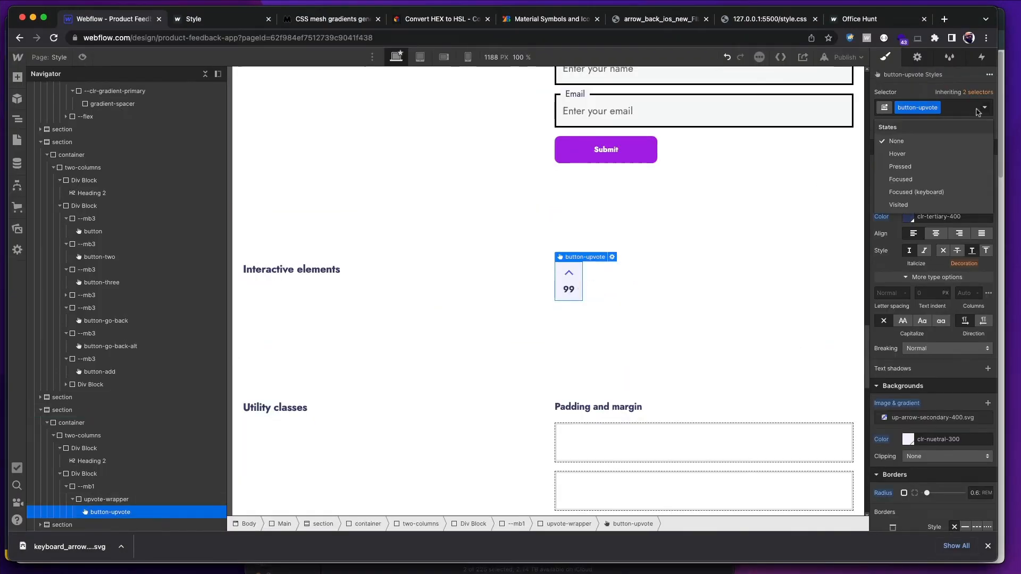
click(950, 155)
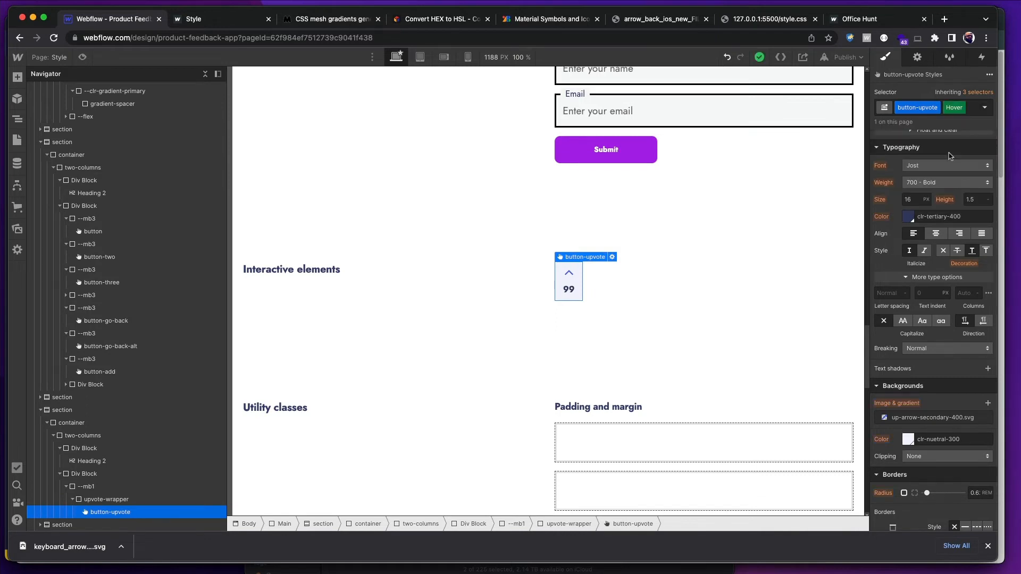
- Compare the hover-state upvote button in the Figma design with the color swatches in the Webflow style guide
key(super+Tab)
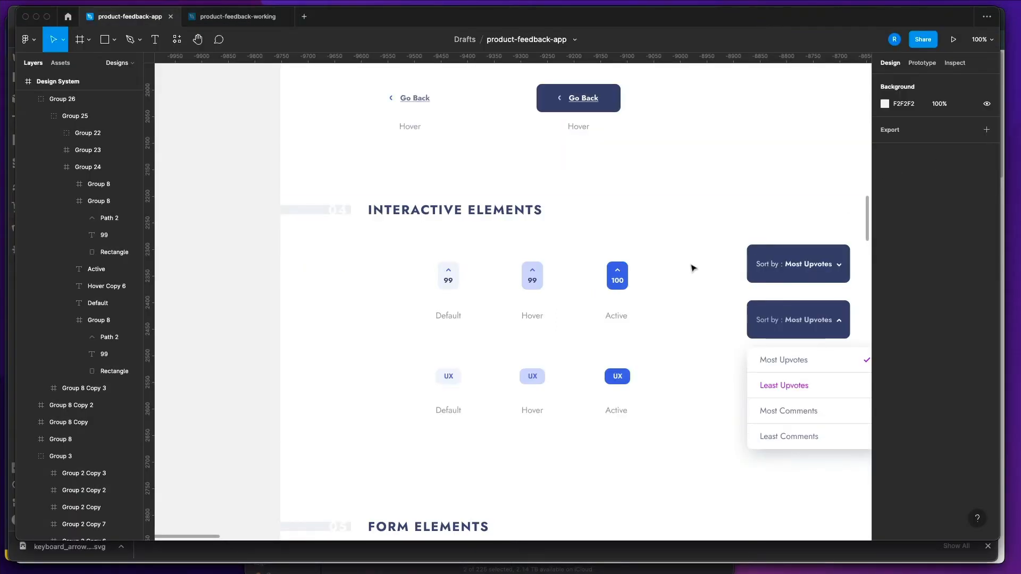
click(535, 273)
key(super+Tab)
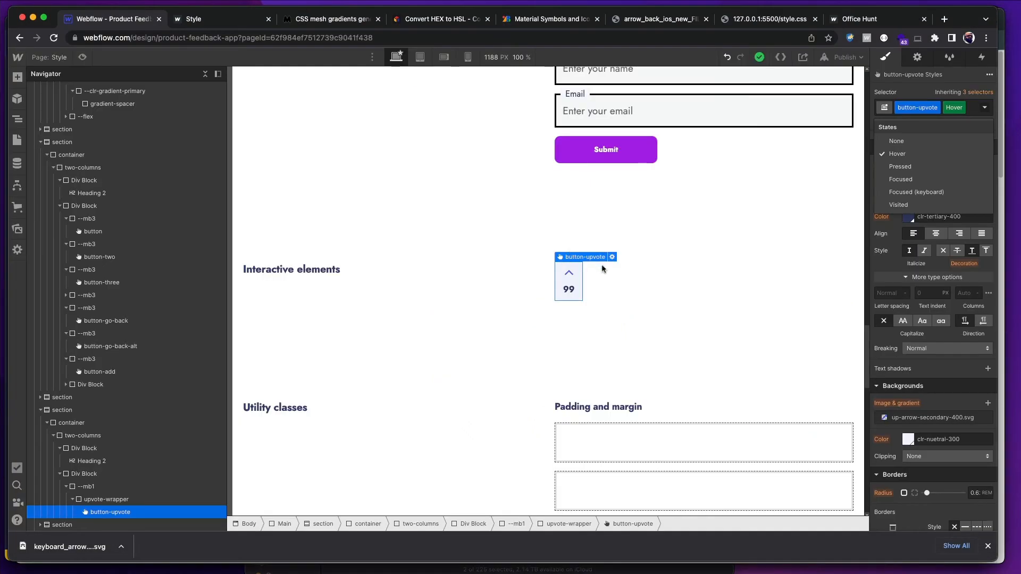
scroll(736, 283, up, 20)
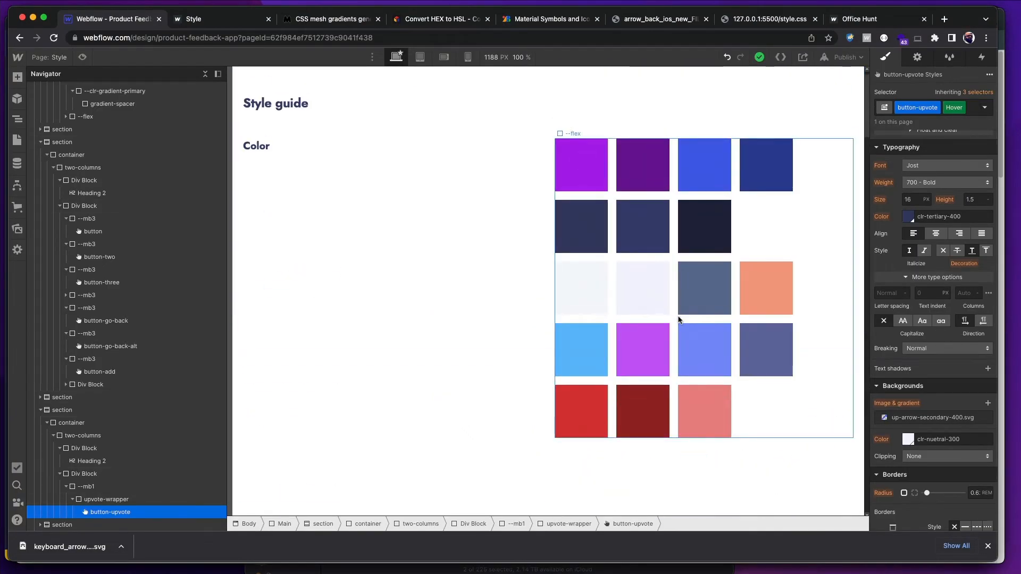
key(super+Tab)
key(super+Tab)
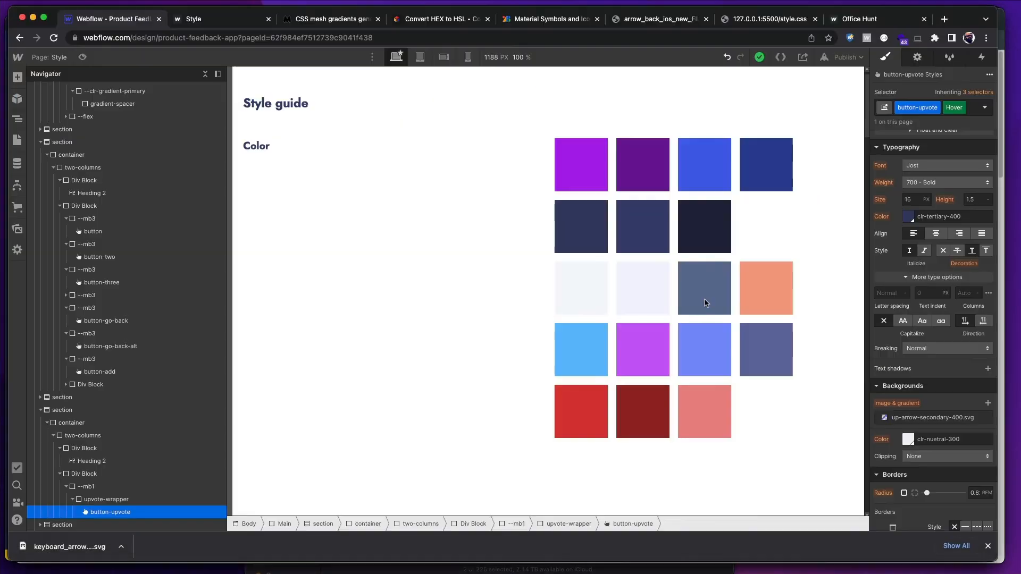
key(super+Tab)
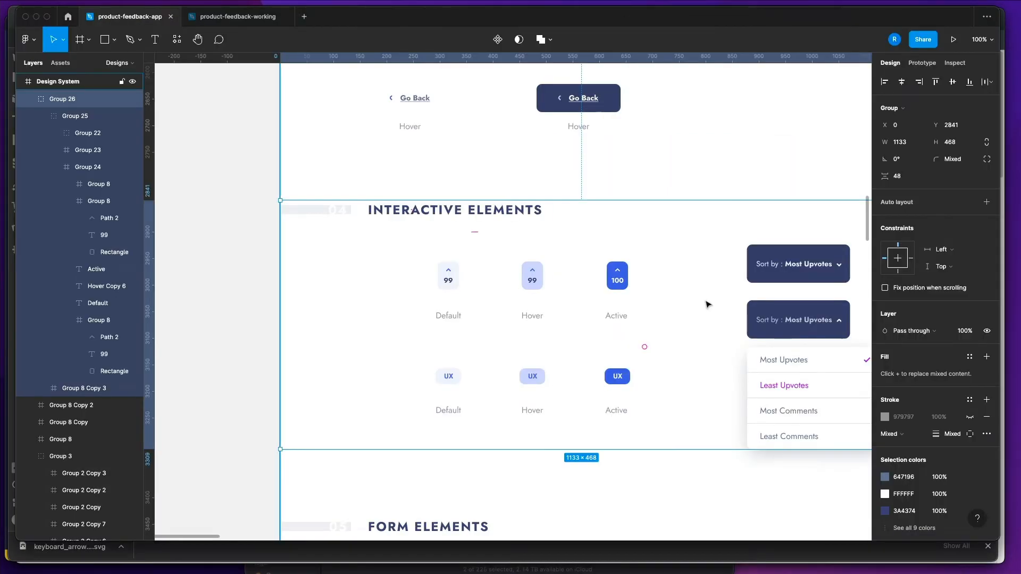
key(super+Tab)
key(super+Tab)
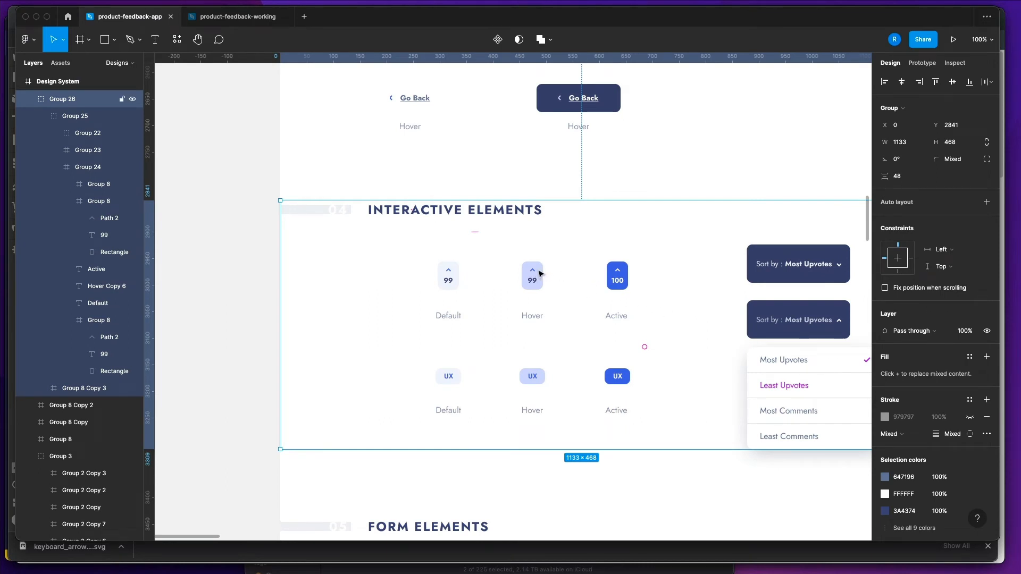
- Inspect the fill color of the hover-state upvote button's background rectangle in Figma, then return to the Webflow color swatches
double_click(538, 273)
double_click(539, 273)
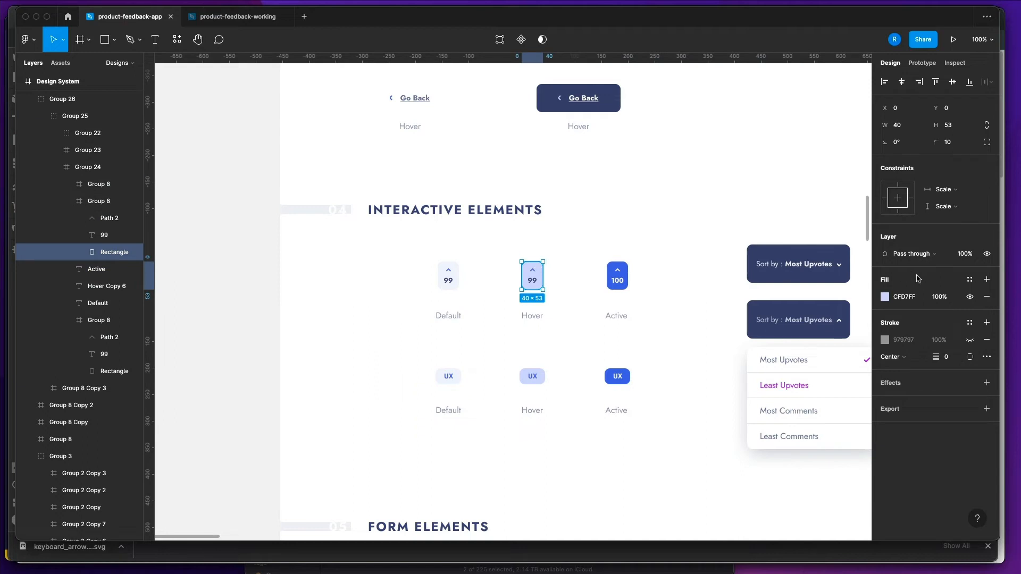
click(905, 301)
key(super+Tab)
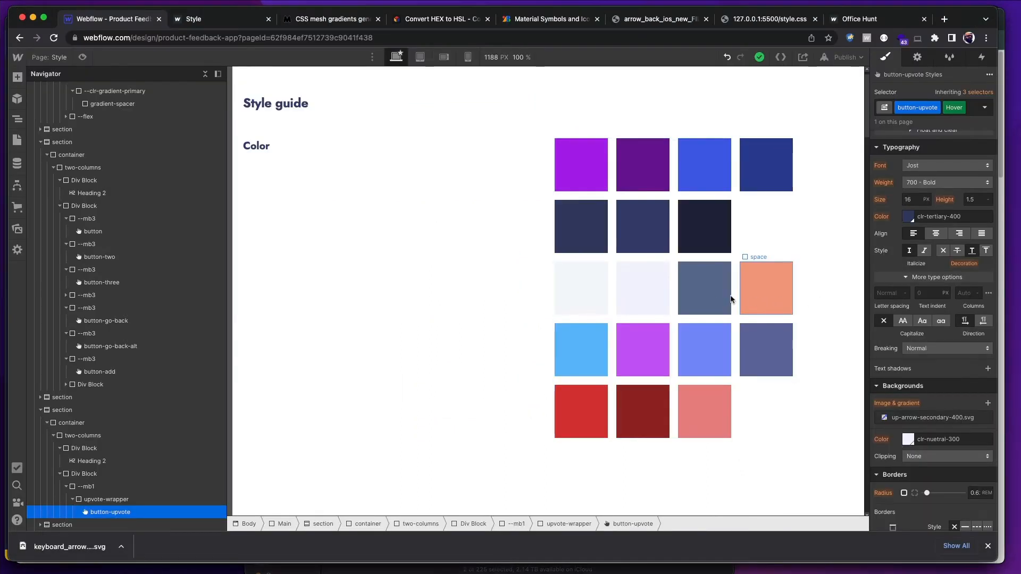
key(super+Tab)
key(super+Tab)
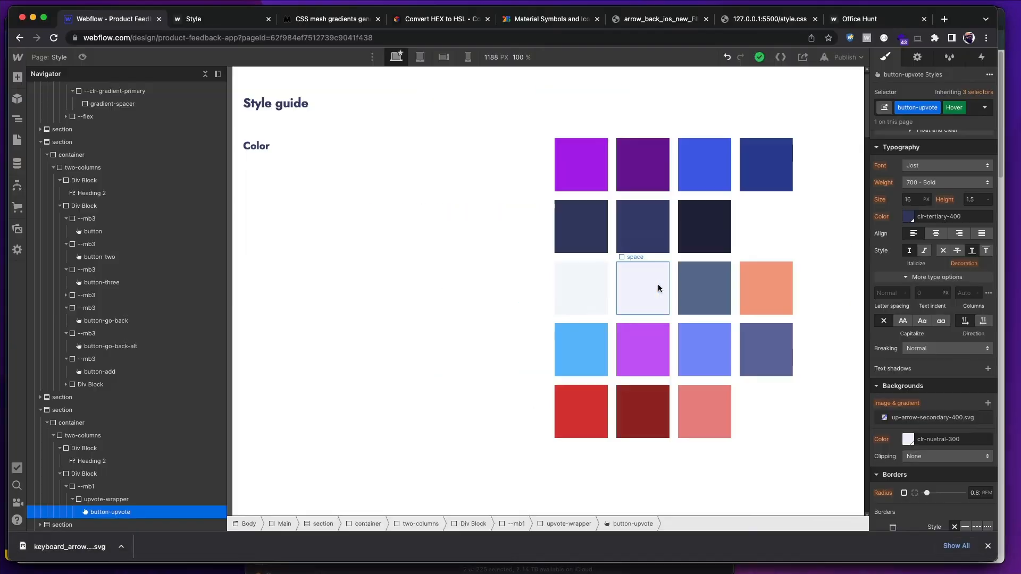
- Check the --clr-nuetral-300 and --clr-nuetral-400 swatches in Webflow against the Figma hover fill
click(657, 283)
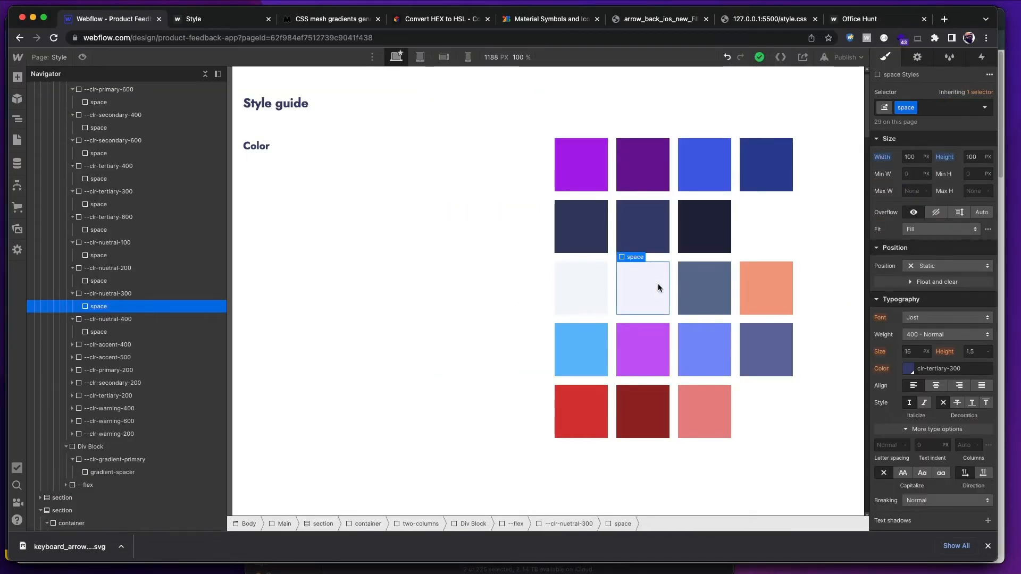
click(718, 276)
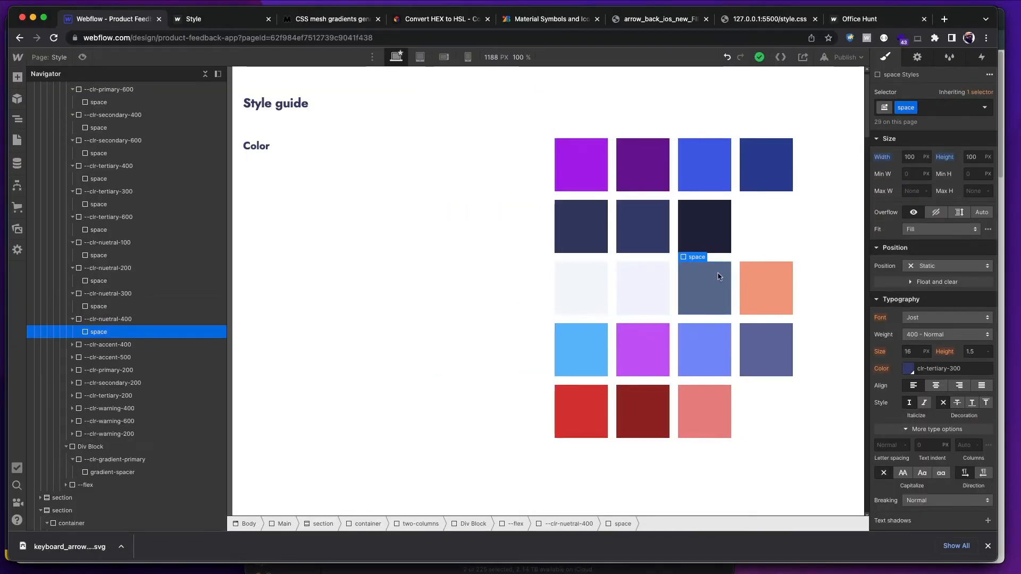
key(Escape)
click(907, 474)
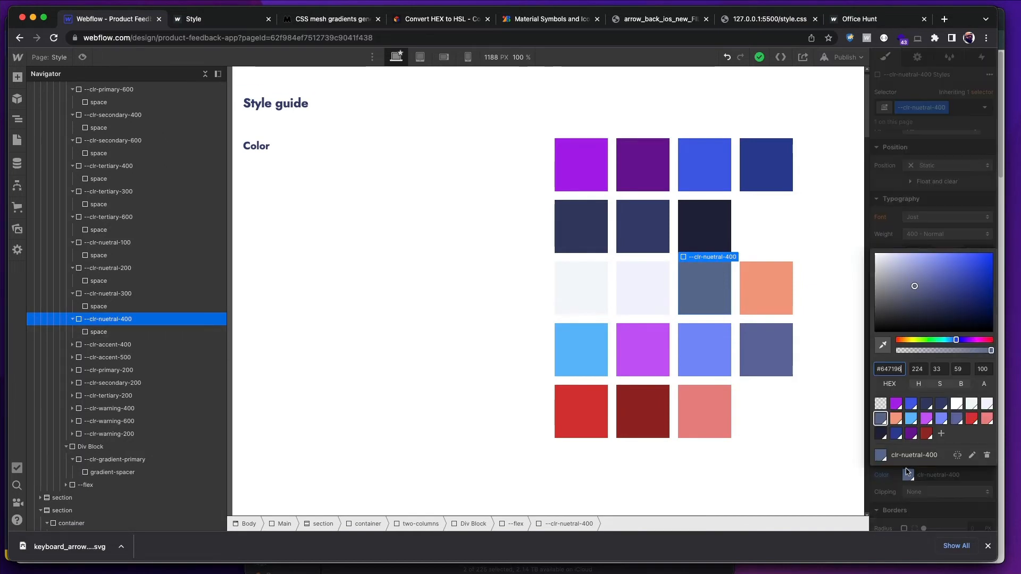
key(Escape)
key(super+Tab)
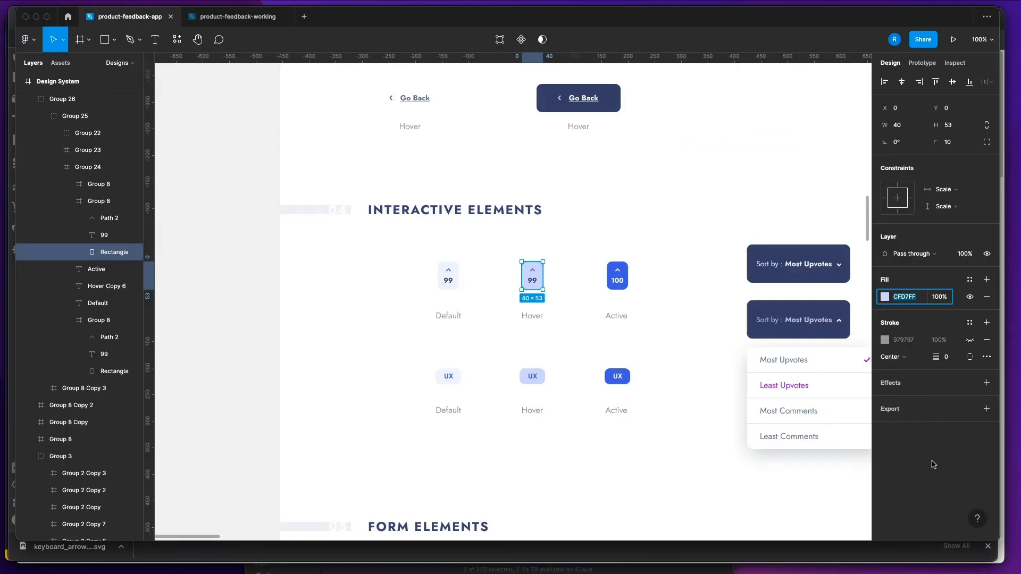
key(super+Tab)
key(super+Tab)
key(super+Tab)
- Set the upvote button's Hover state background color to the clr-nuetral-400 swatch
scroll(765, 367, down, 15)
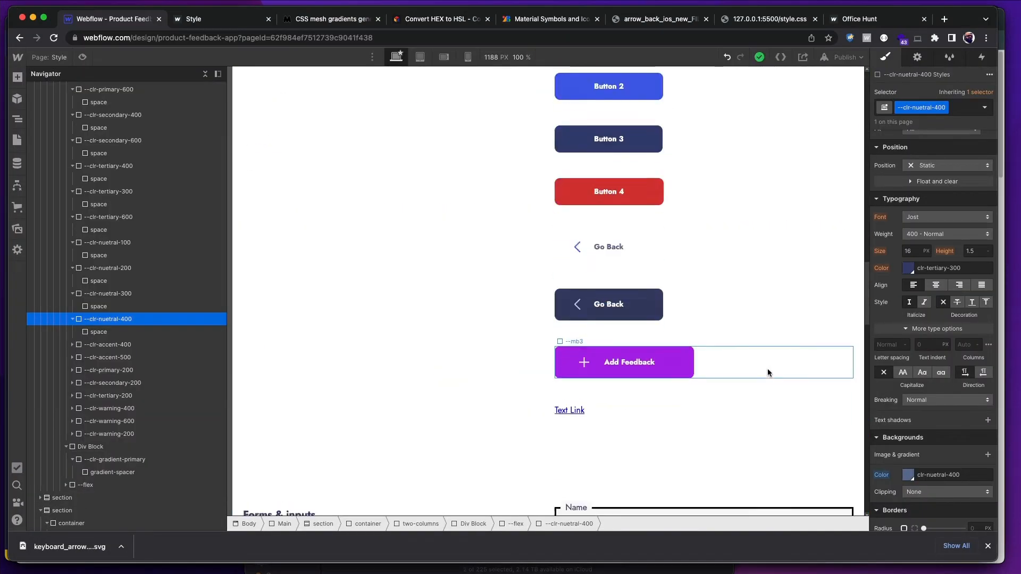
scroll(768, 368, up, 3)
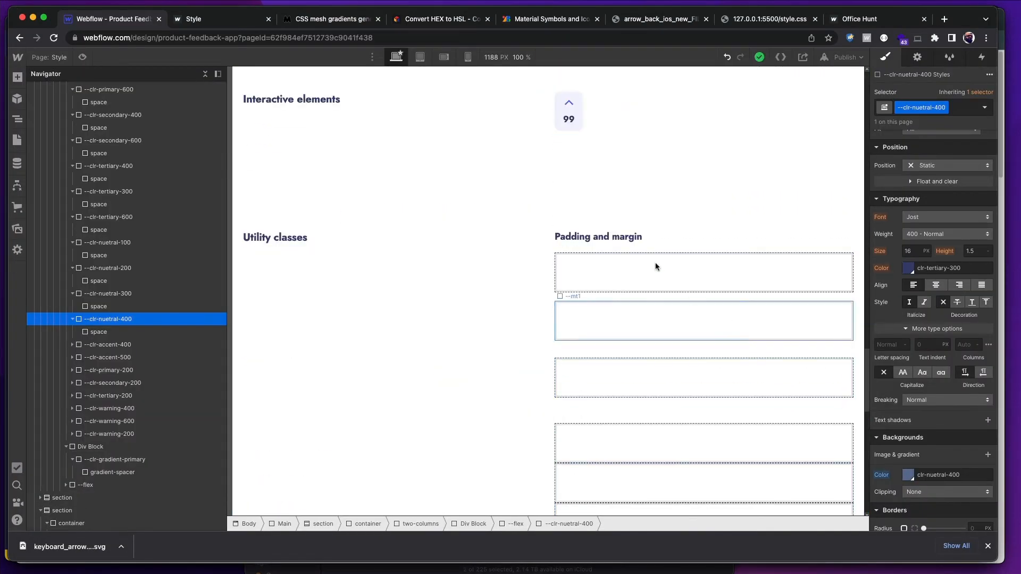
click(579, 110)
click(984, 108)
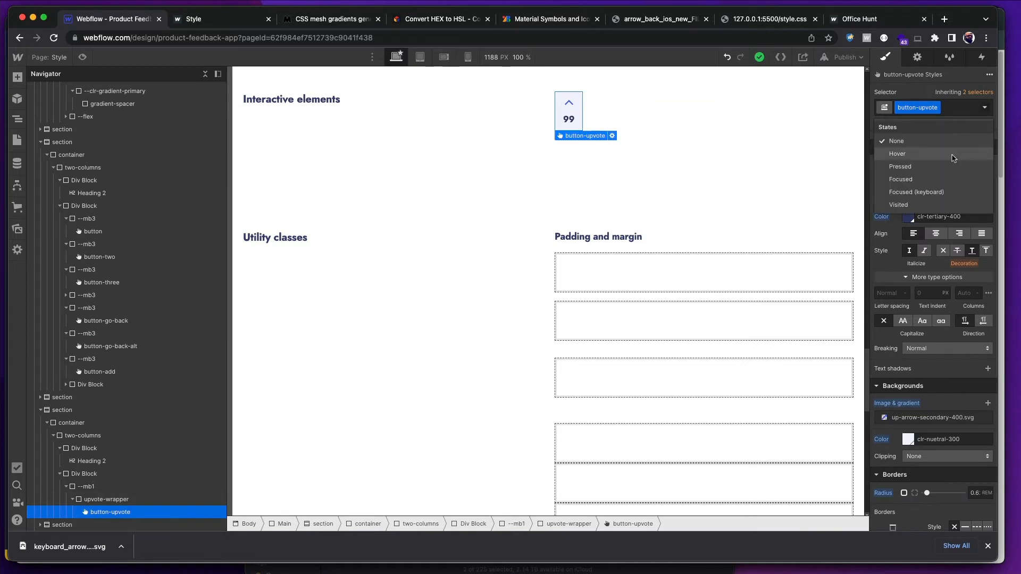
click(950, 160)
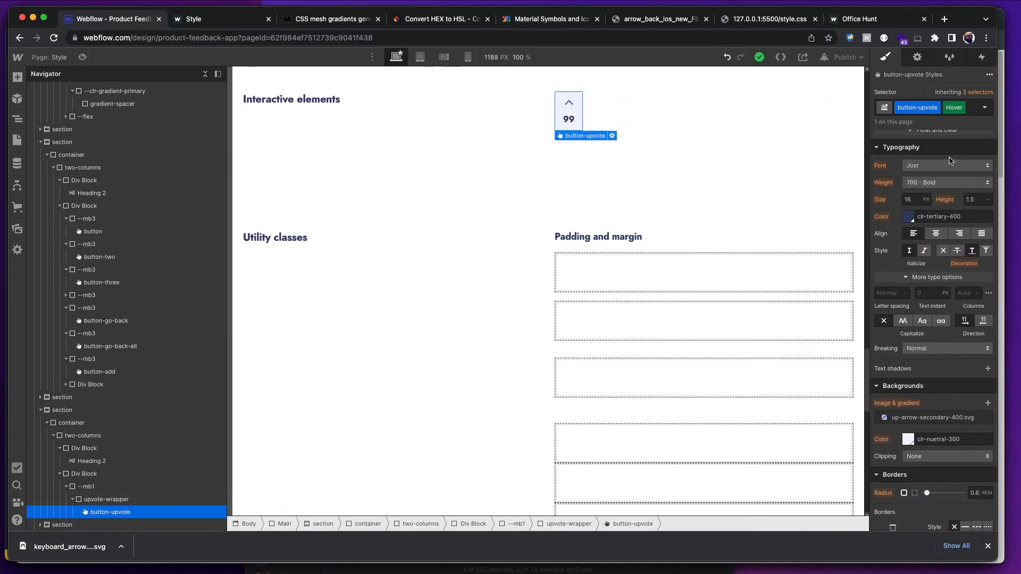
click(908, 439)
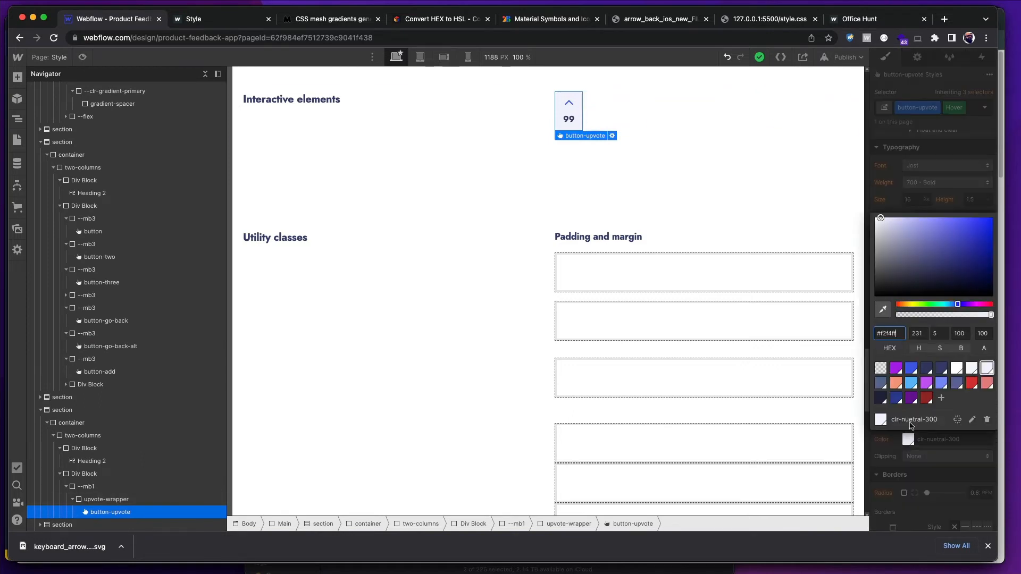
click(880, 383)
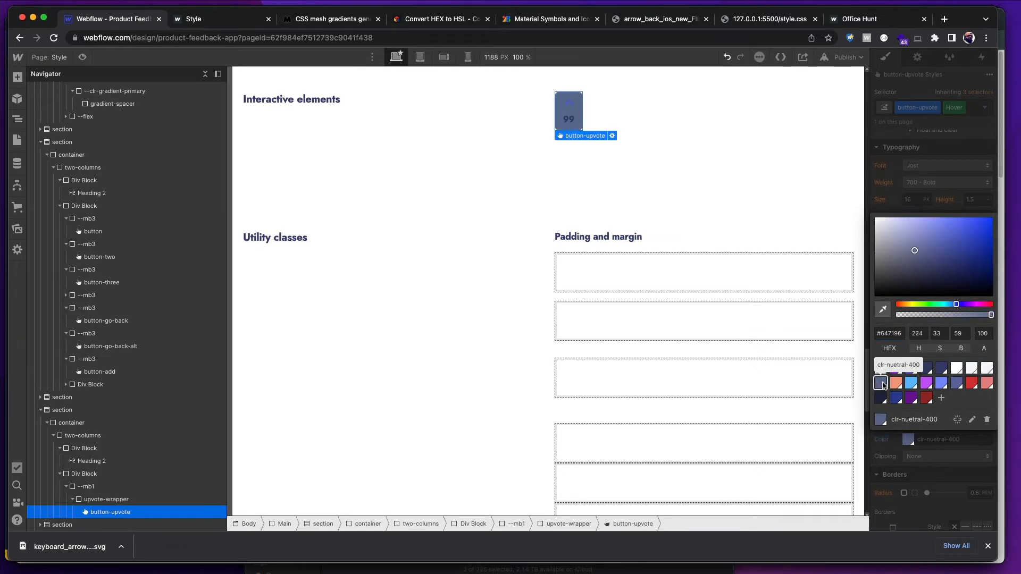
- Compare the upvote button's new hover background with the hover rectangle's fill in Figma
key(super+Tab)
key(super+Tab)
key(super+Tab)
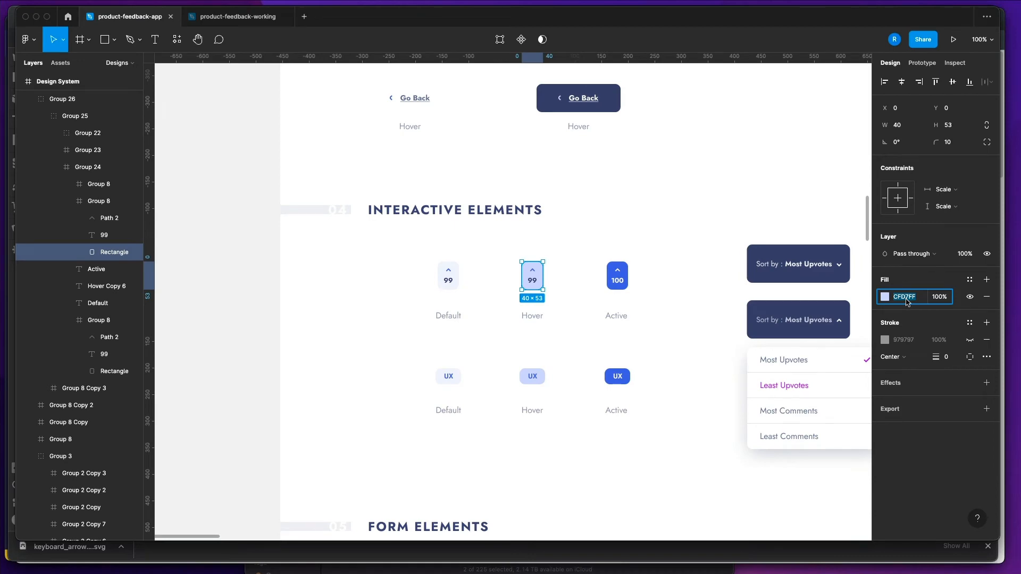
key(super+Tab)
key(Escape)
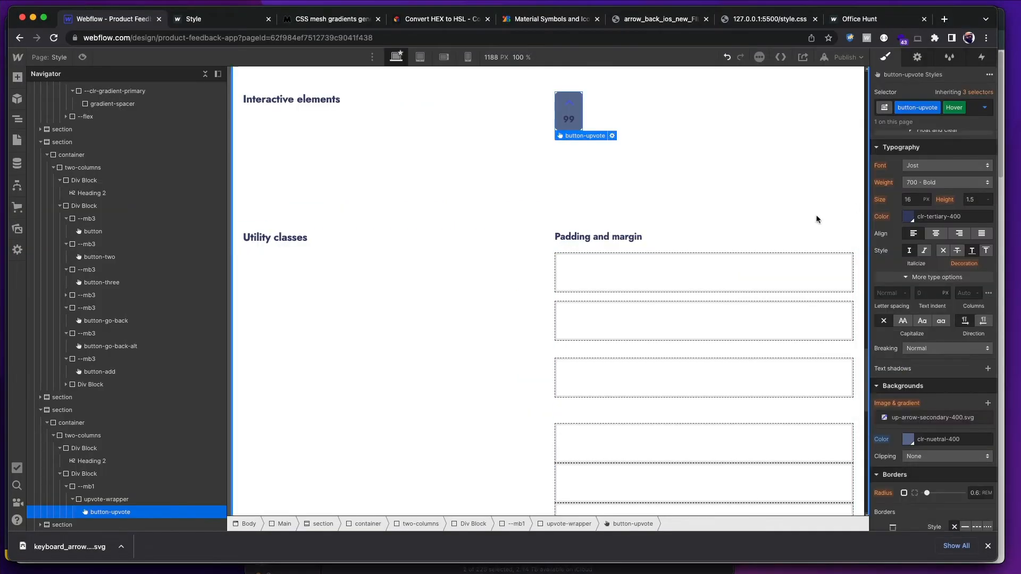
- Select the --clr-nuetral-400 swatch block and collapse the --clr-nuetral-200, 300 and 400 blocks in the element tree
scroll(732, 247, up, 5)
scroll(731, 247, up, 20)
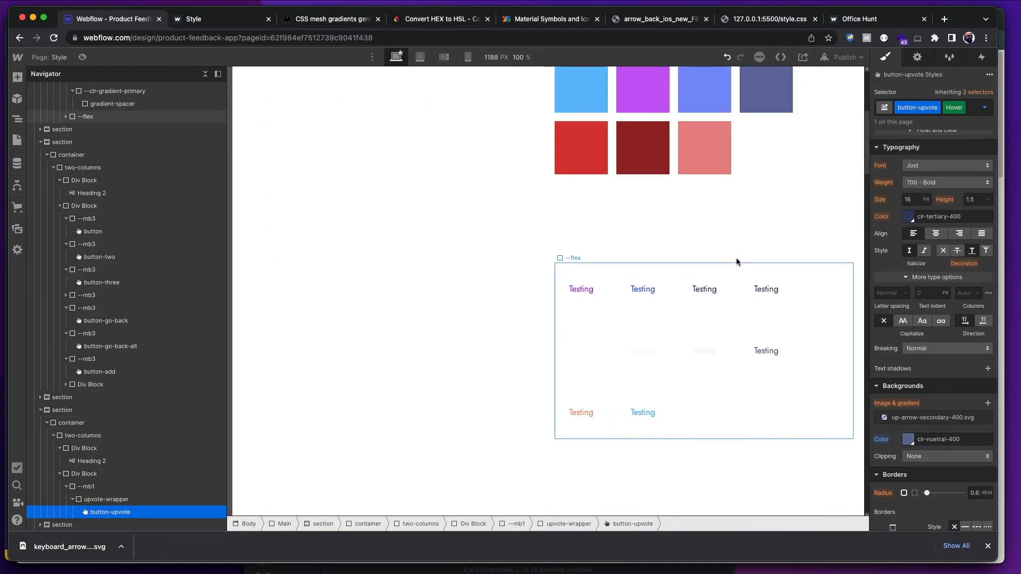
scroll(733, 256, up, 3)
click(597, 275)
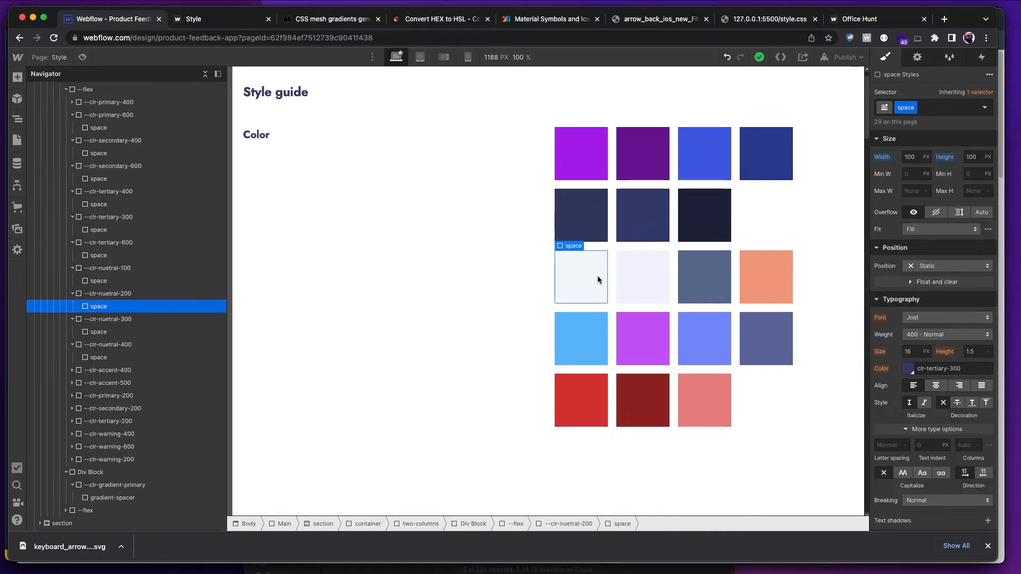
key(Right)
key(Right)
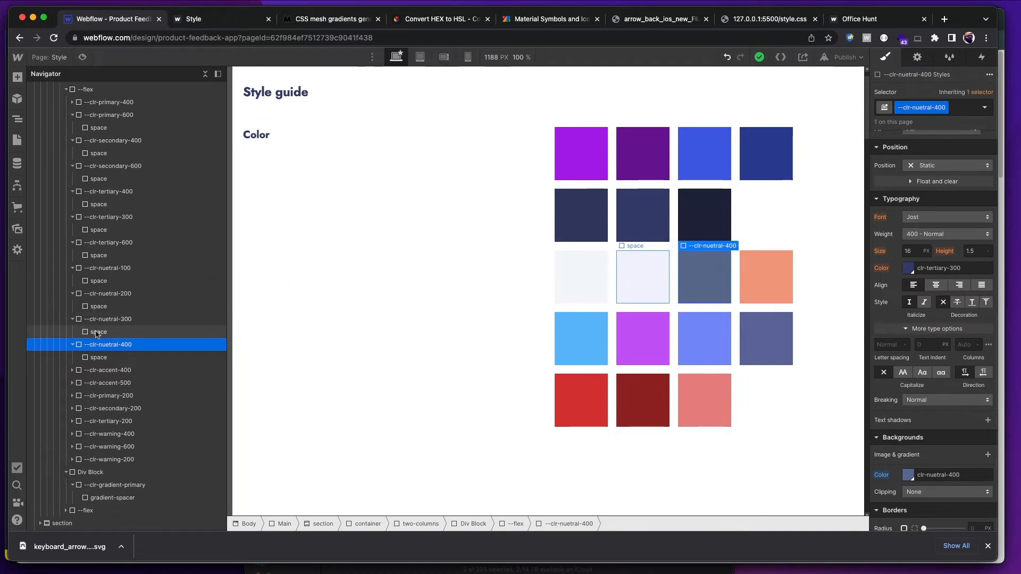
click(73, 345)
click(72, 319)
click(72, 294)
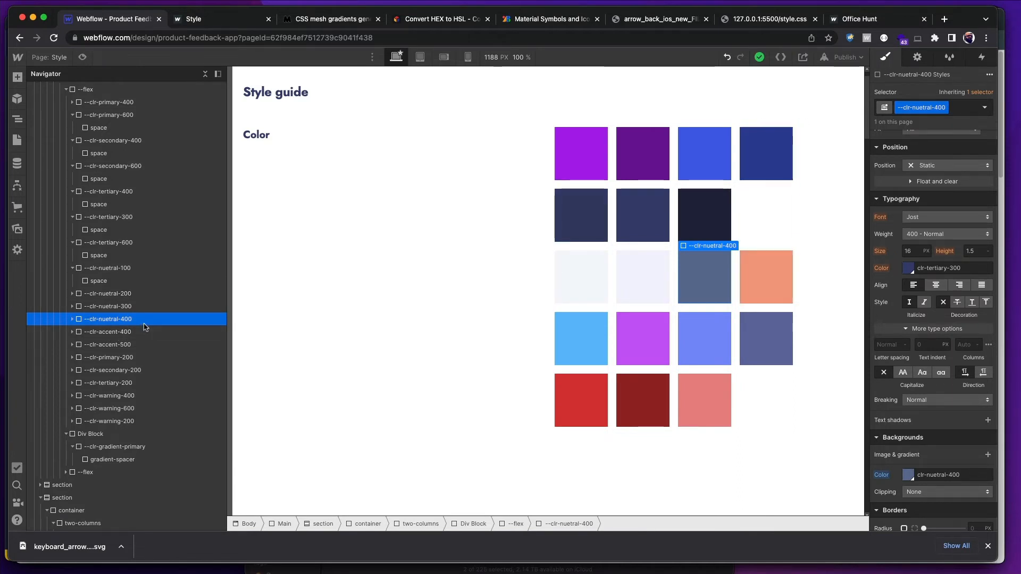
- Paste a copy of the --clr-nuetral-400 swatch into the color grid and place it directly after the original
key(Up)
key(super+v)
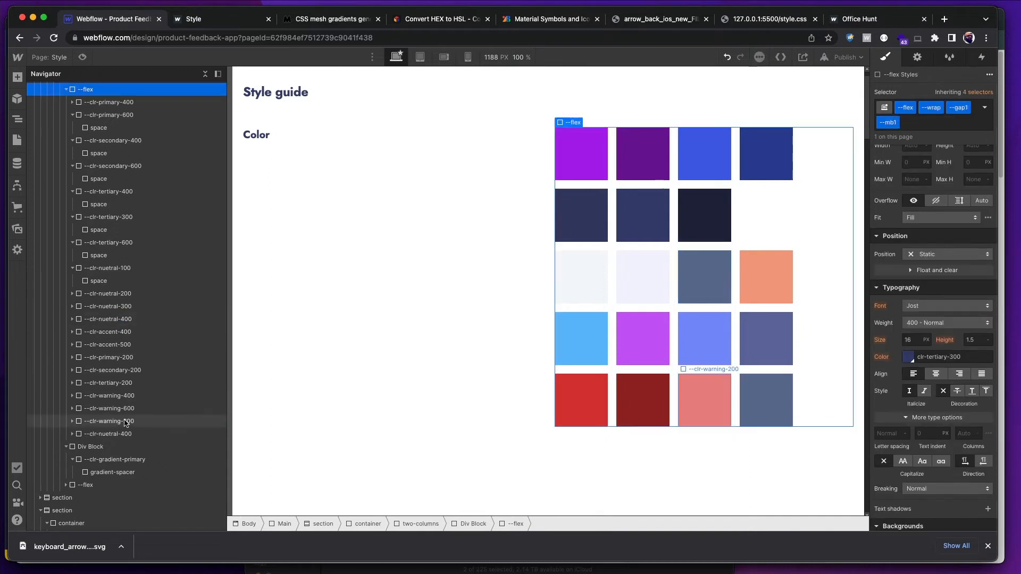
drag(122, 434, 121, 333)
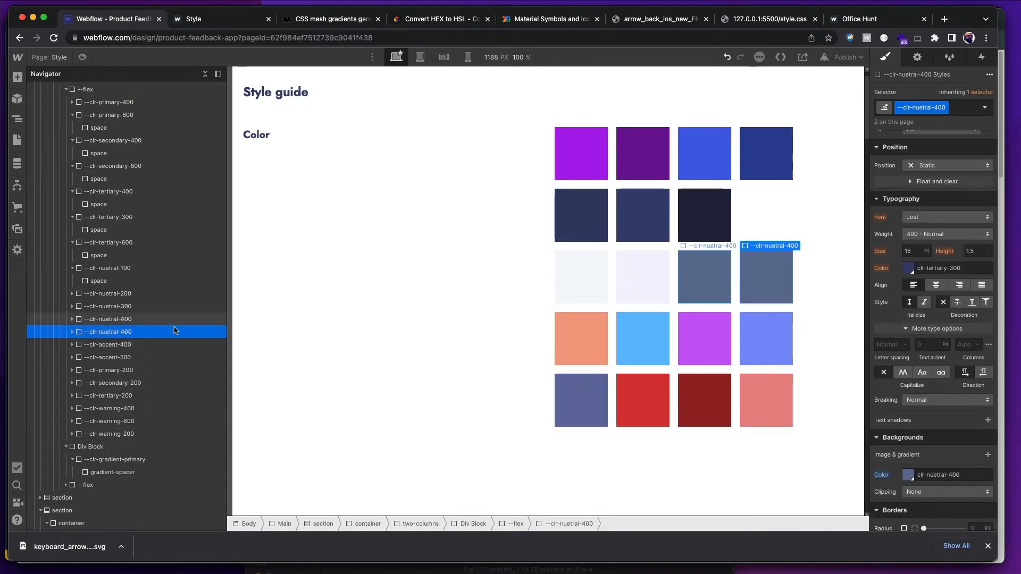
- Duplicate the class on the copied --clr-nuetral-400 swatch and name the new class --clr-nuetral-600
click(134, 320)
click(135, 332)
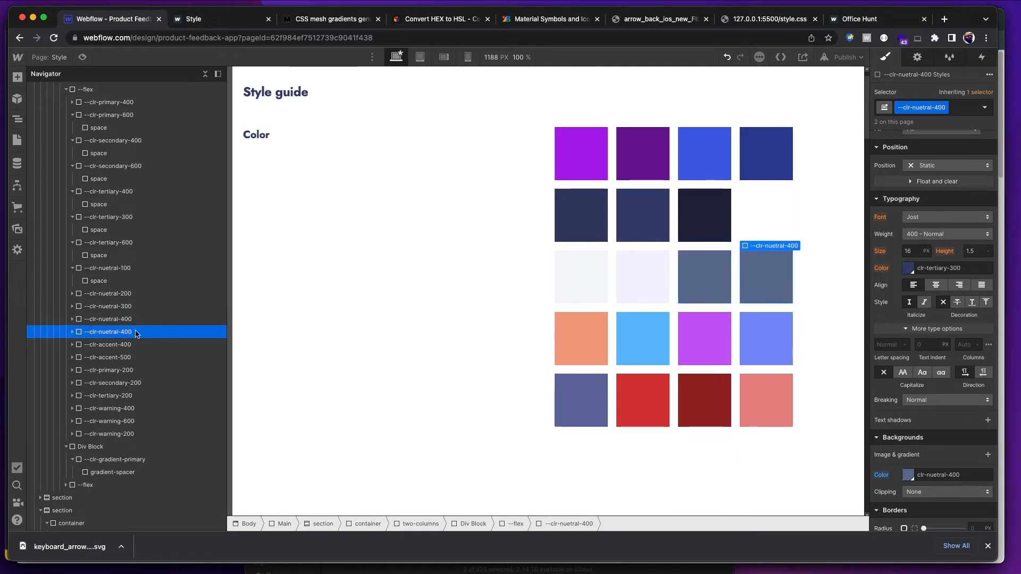
click(943, 108)
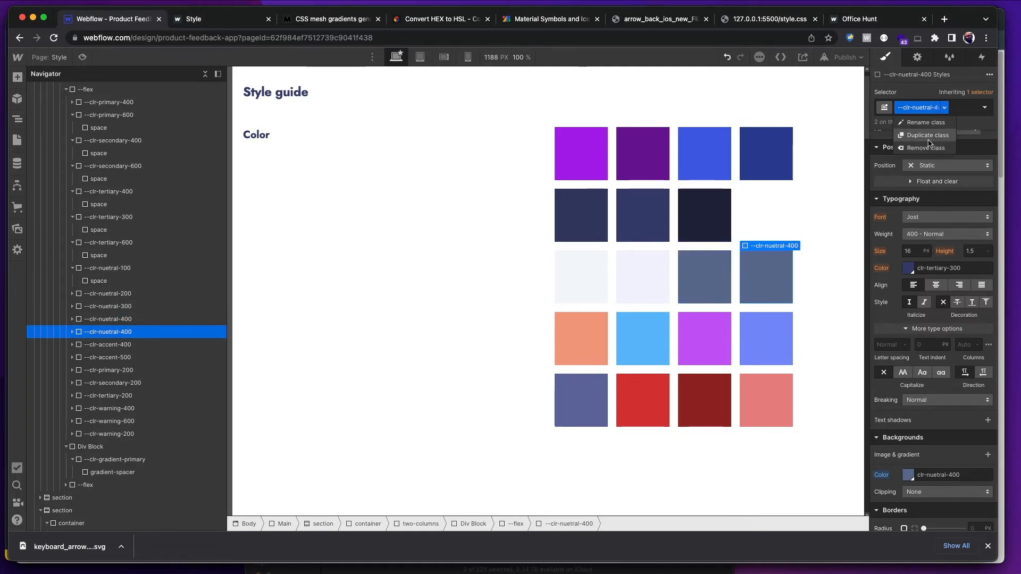
click(932, 136)
key(BackSpace)
key(BackSpace)
key(BackSpace)
key(BackSpace)
key(BackSpace)
key(BackSpace)
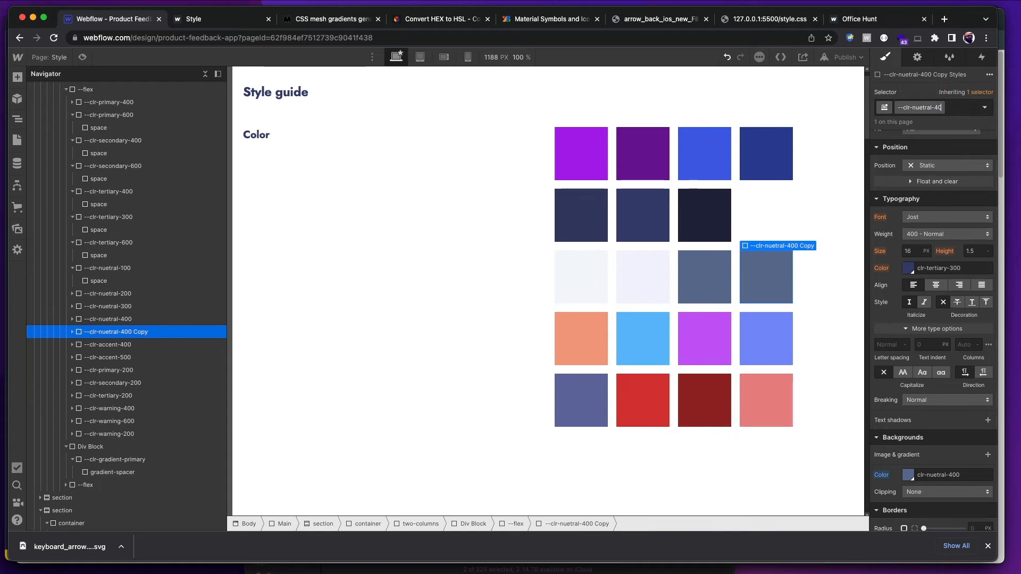
key(BackSpace)
text(600)
key(Return)
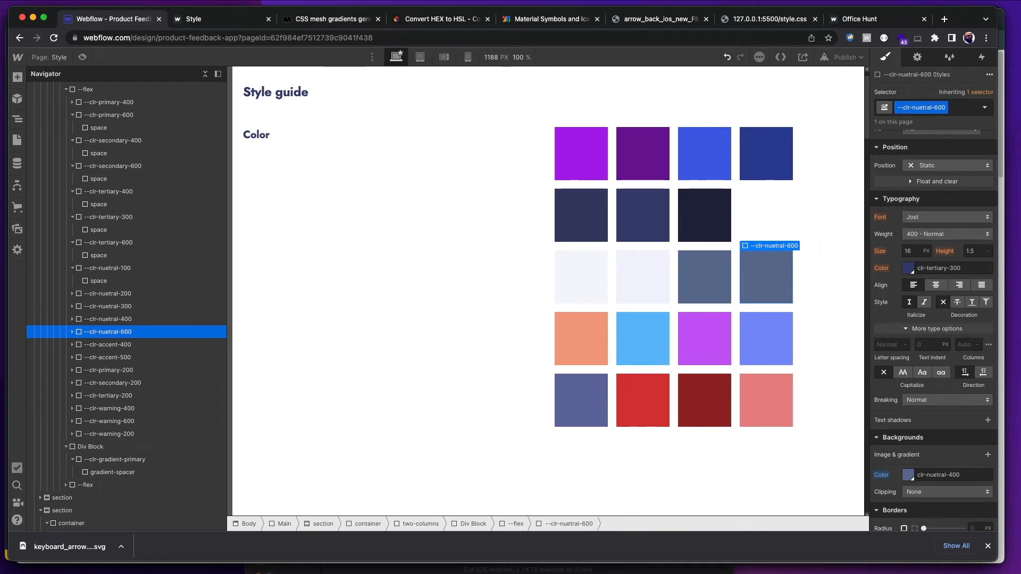
- Set the background color of the --clr-nuetral-400 swatch block to #cfd7ff
click(710, 262)
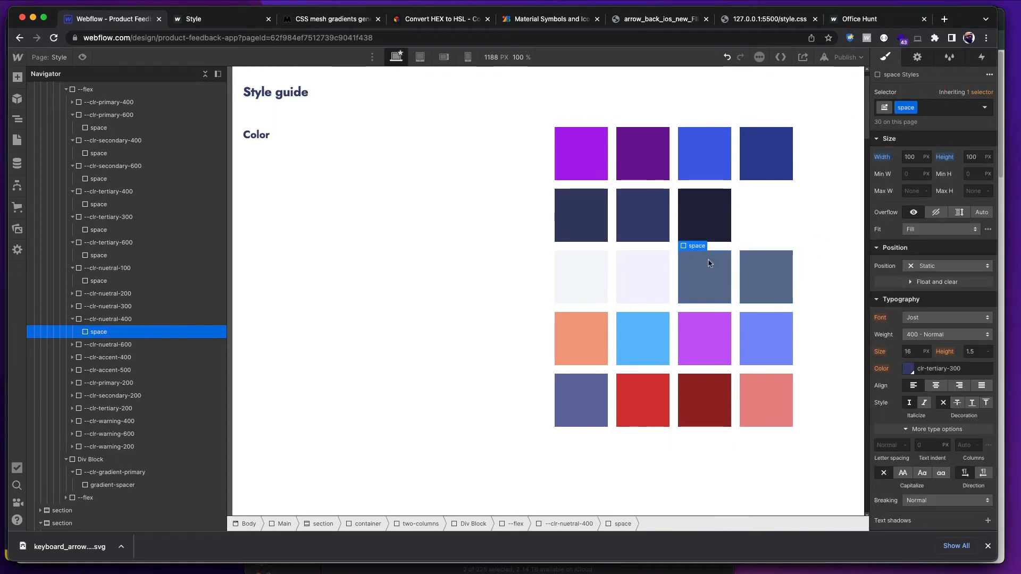
click(710, 263)
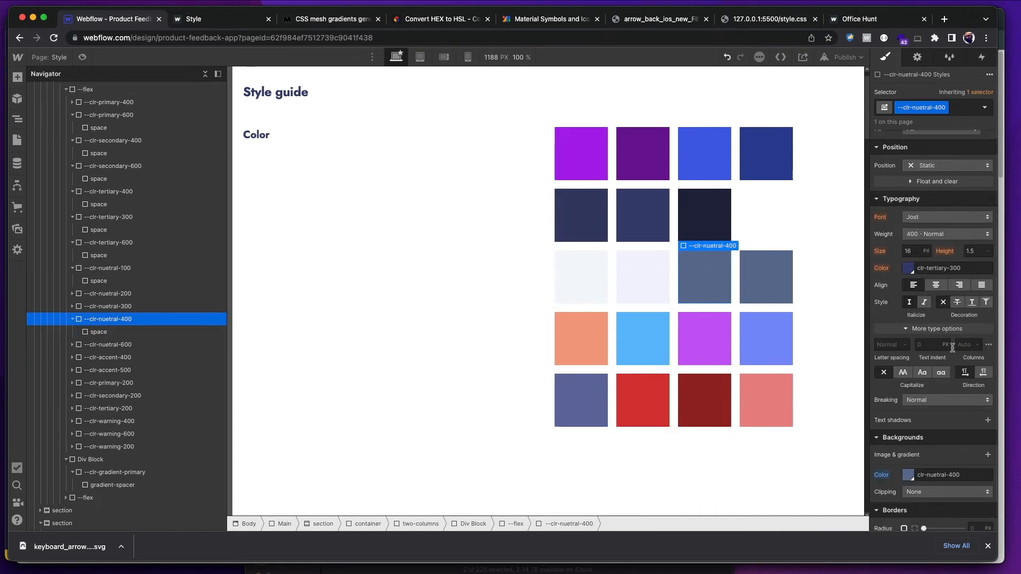
scroll(927, 342, down, 3)
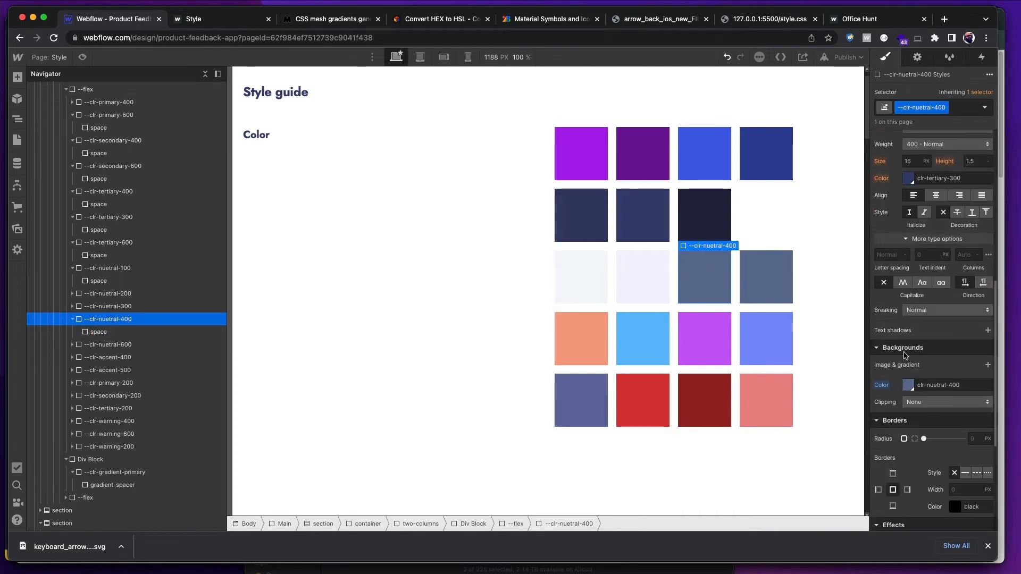
click(907, 386)
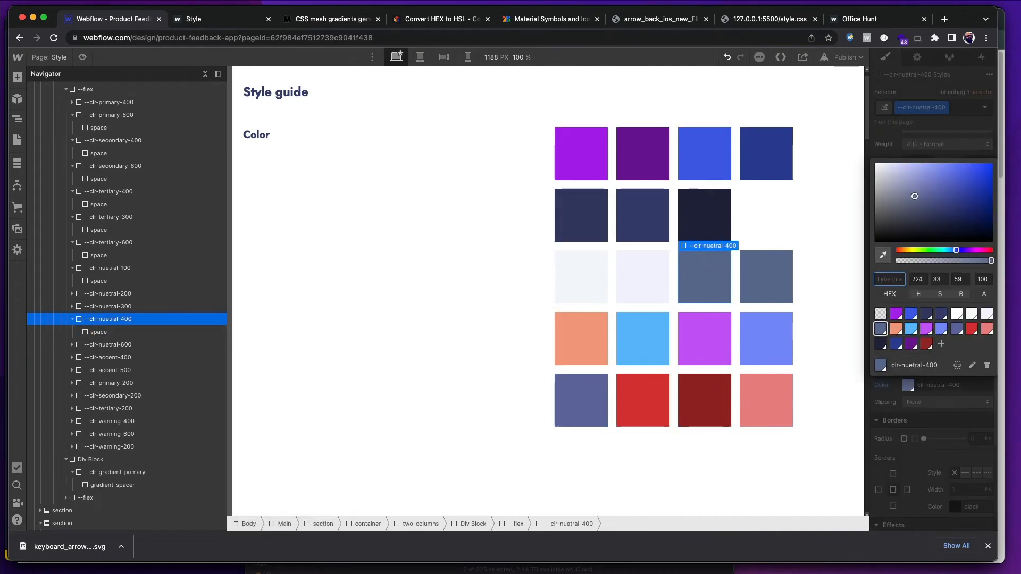
key(shift+super+v)
key(Return)
key(Return)
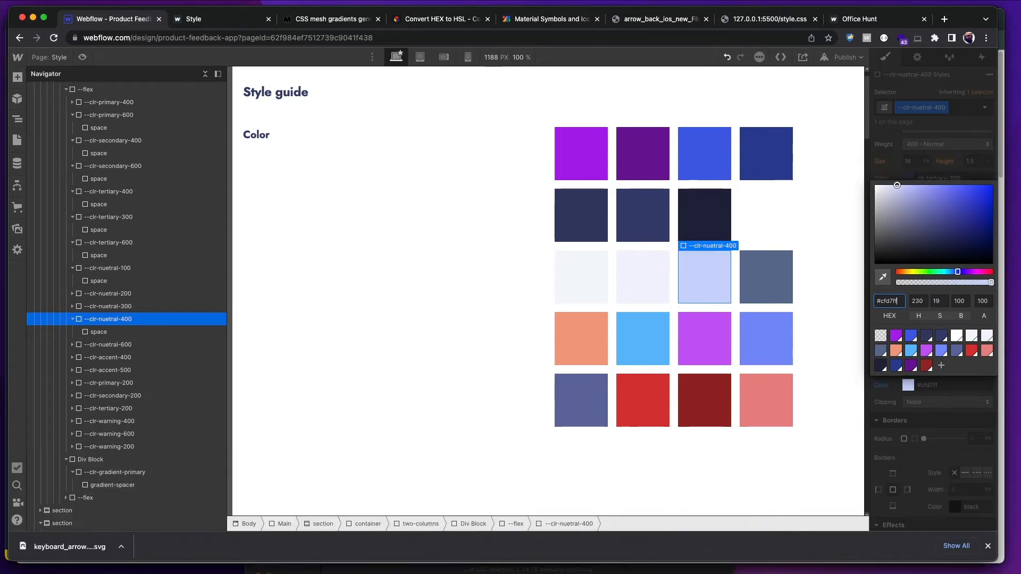
- Save the --clr-nuetral-400 block's background color as a global swatch named clr-nuetral-400
click(937, 368)
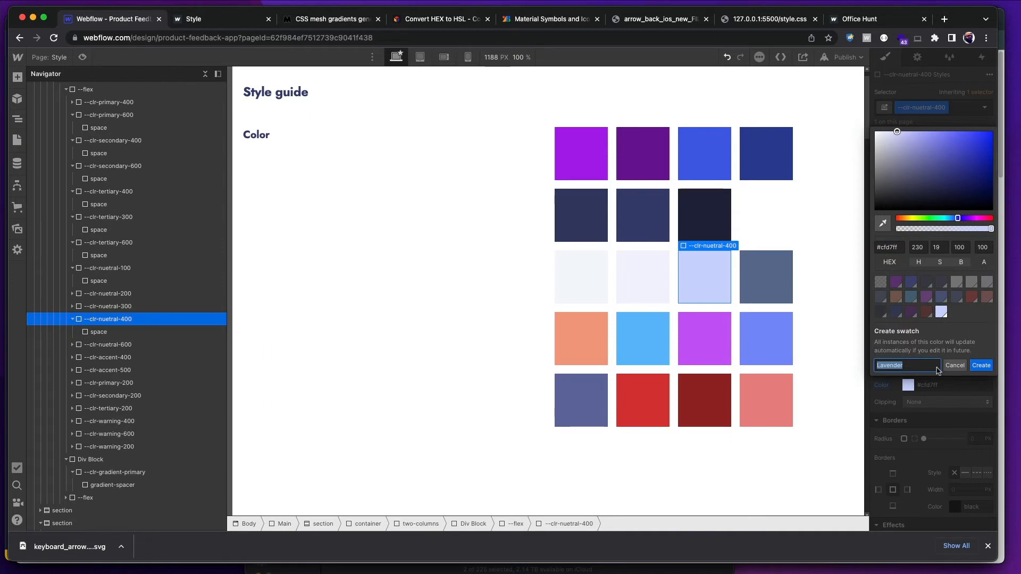
text(clr-)
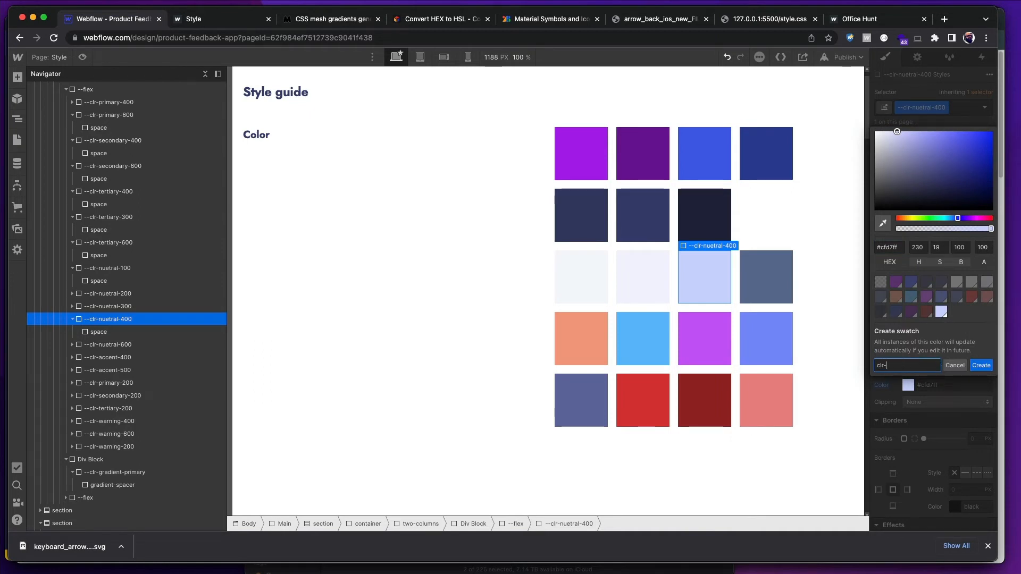
text(nurt)
text(etral-400)
key(Return)
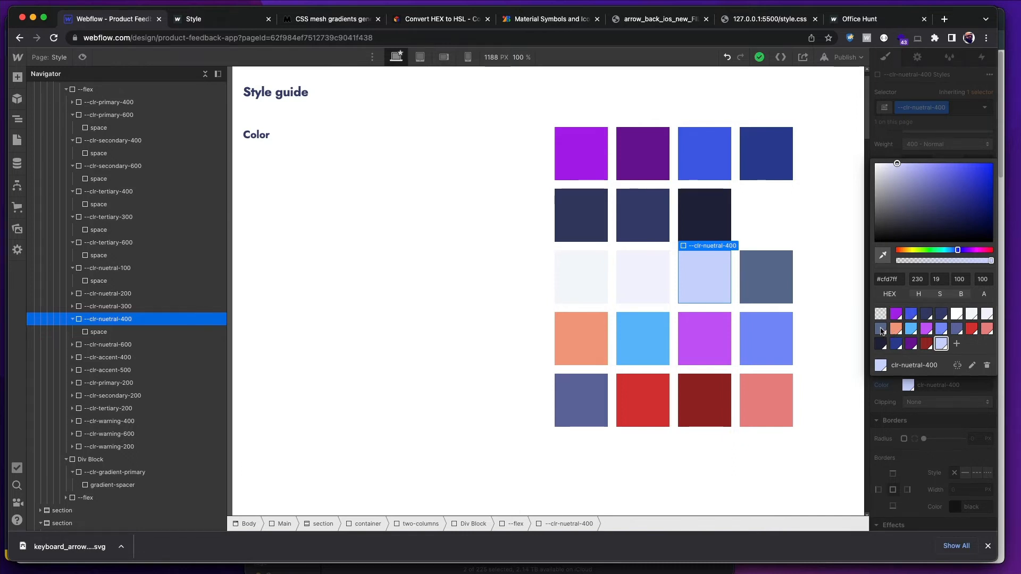
- Select the --clr-nuetral-600 block and rename its background color's global swatch to clr-nuetral-500
click(771, 277)
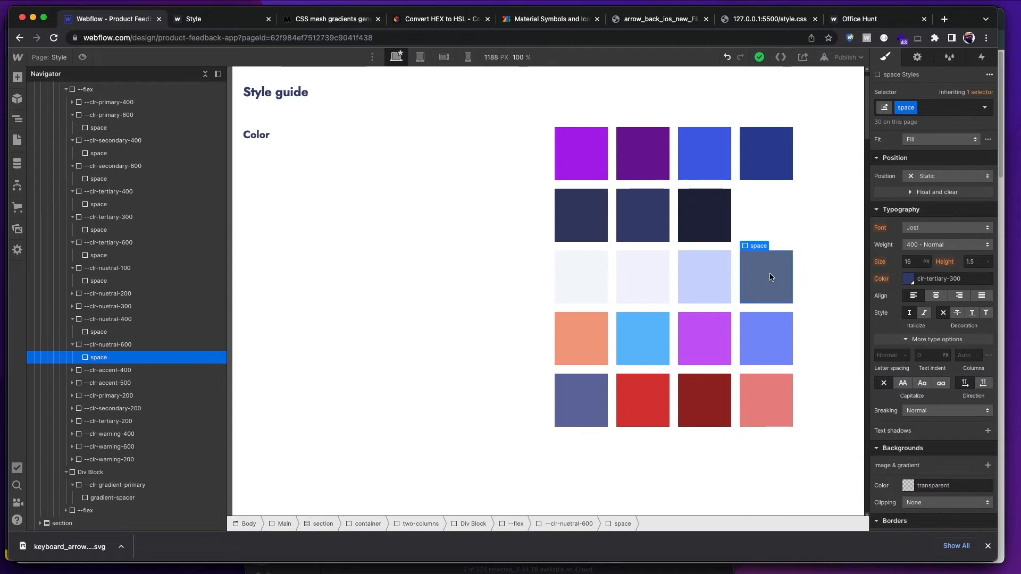
click(770, 278)
click(907, 386)
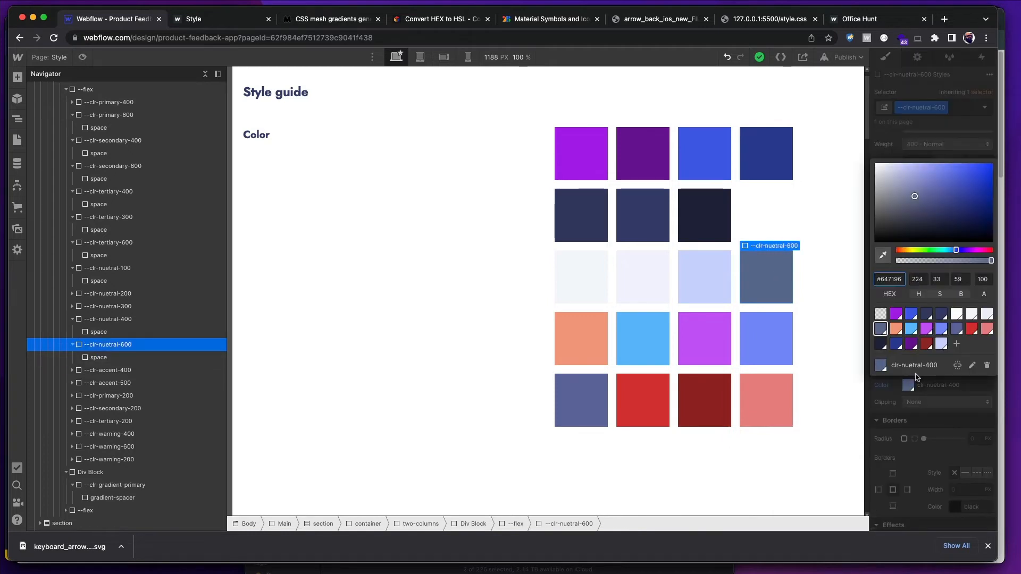
click(972, 366)
click(910, 366)
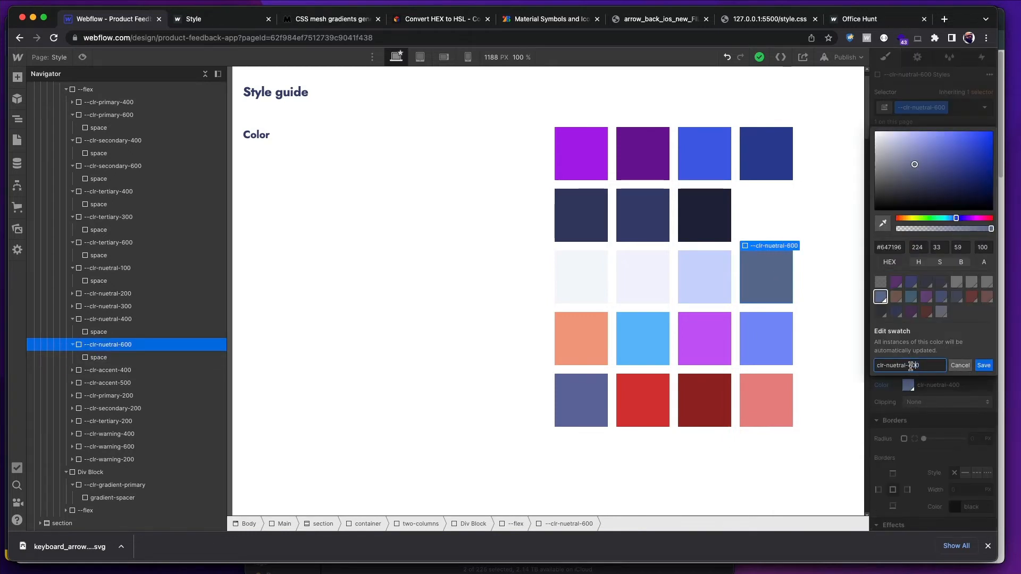
key(Left)
key(Return)
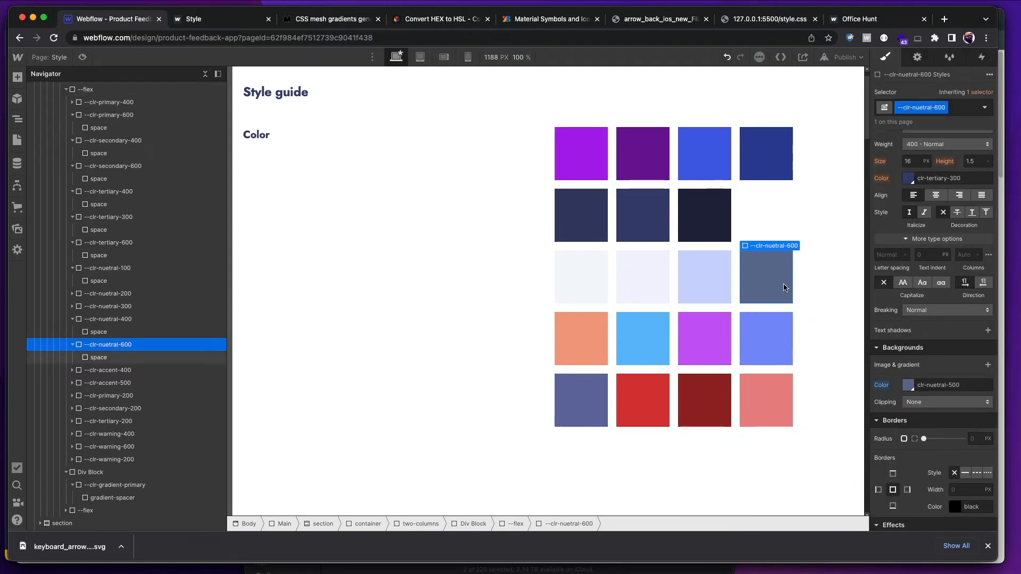
- Rename the global swatch behind the --clr-nuetral-600 block's background to clr-nuetral-600
click(908, 385)
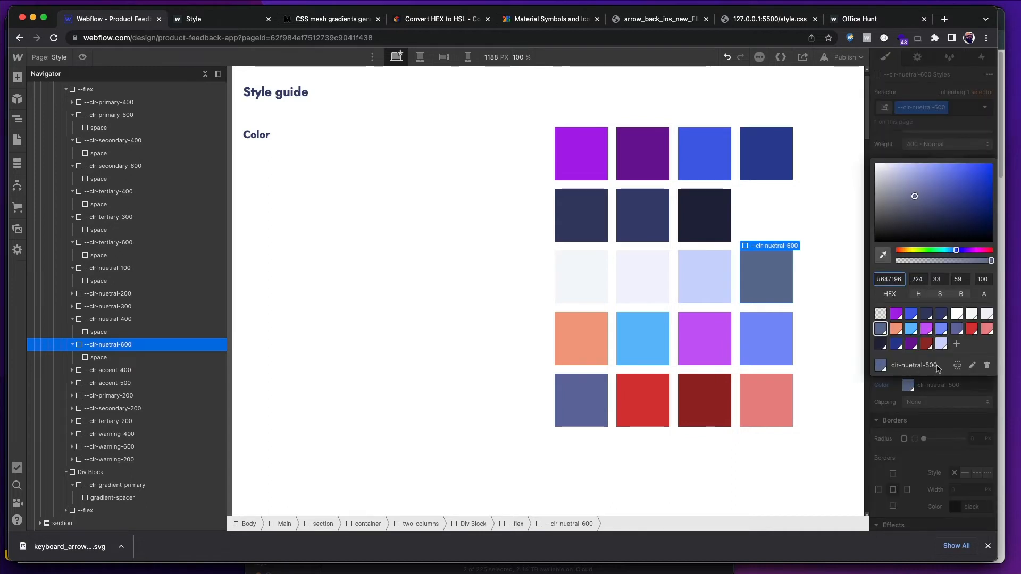
click(969, 365)
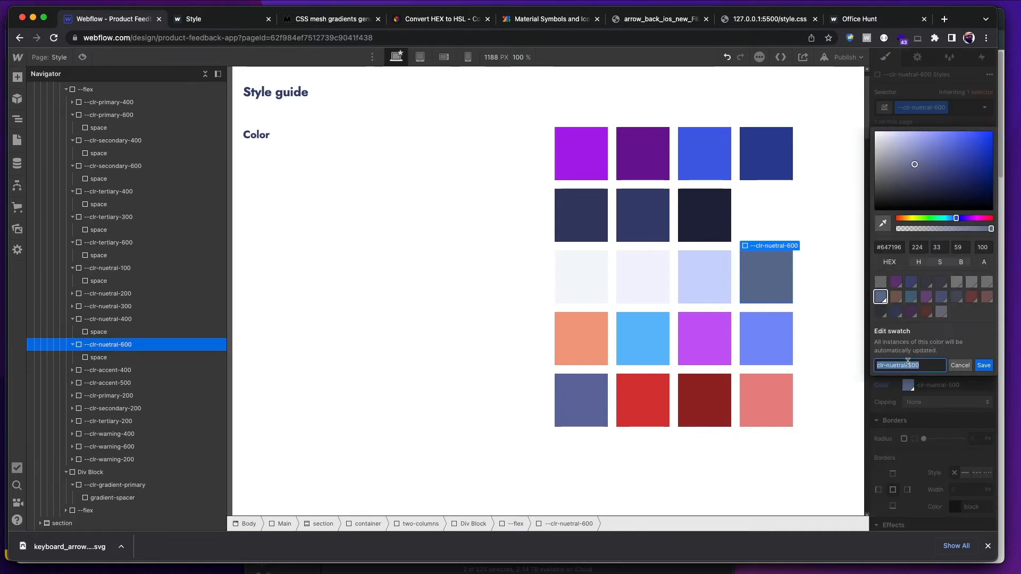
click(911, 366)
key(BackSpace)
text(6)
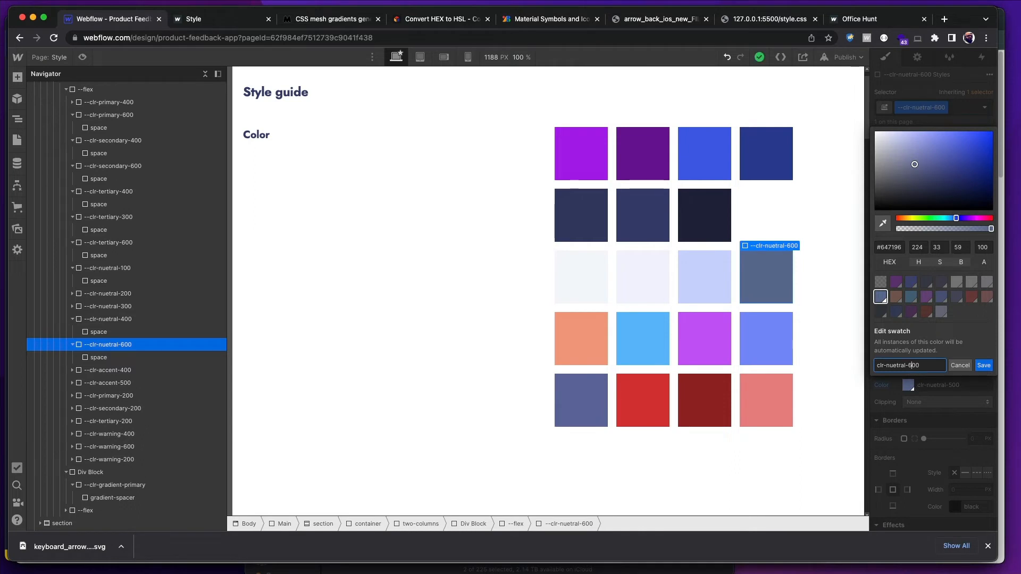
key(Return)
click(926, 387)
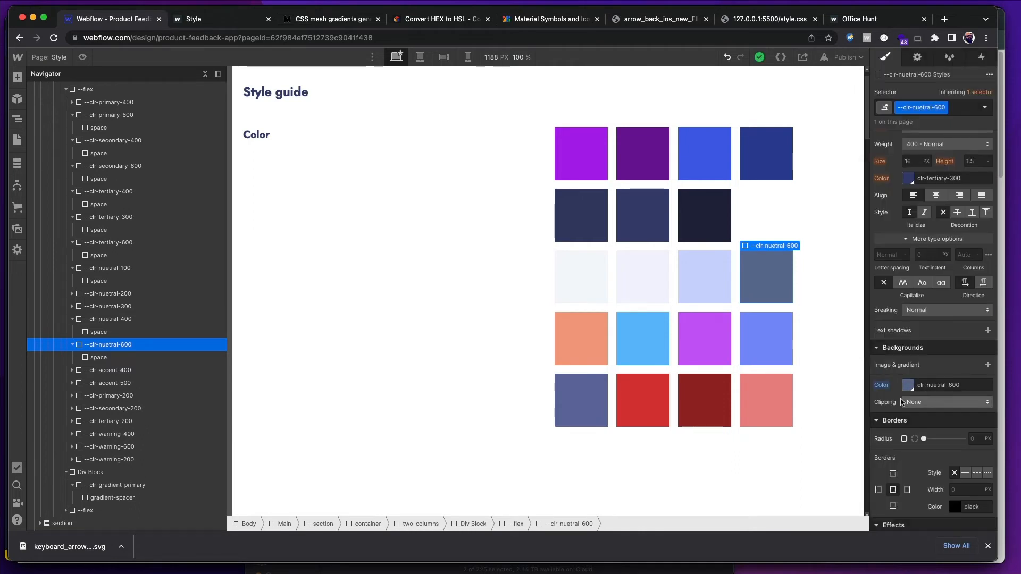
- Set the upvote button's Hover background to the clr-nuetral-400 swatch and compare it with the hover design in Figma
click(701, 291)
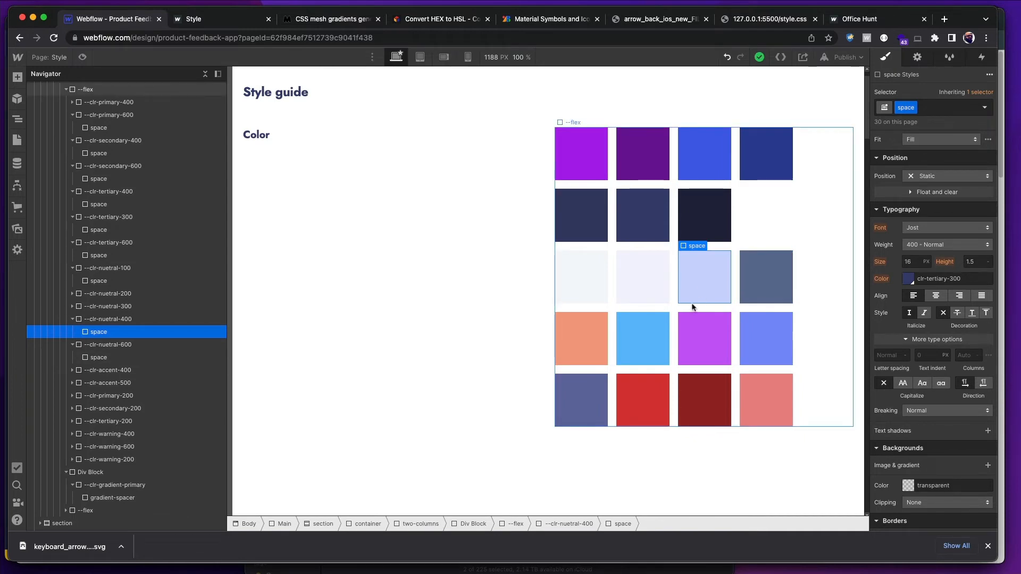
scroll(693, 306, down, 20)
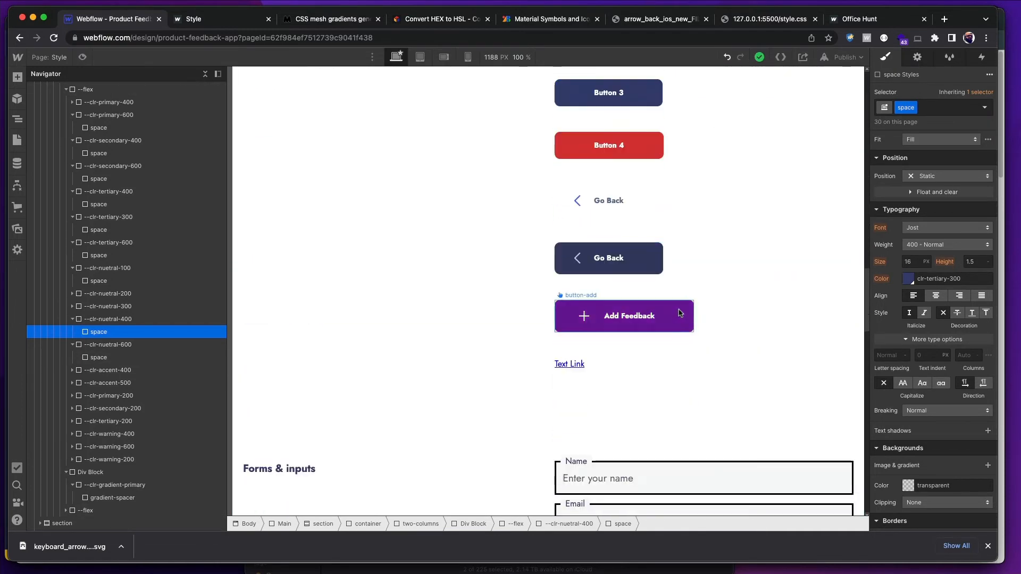
scroll(680, 313, down, 5)
click(568, 430)
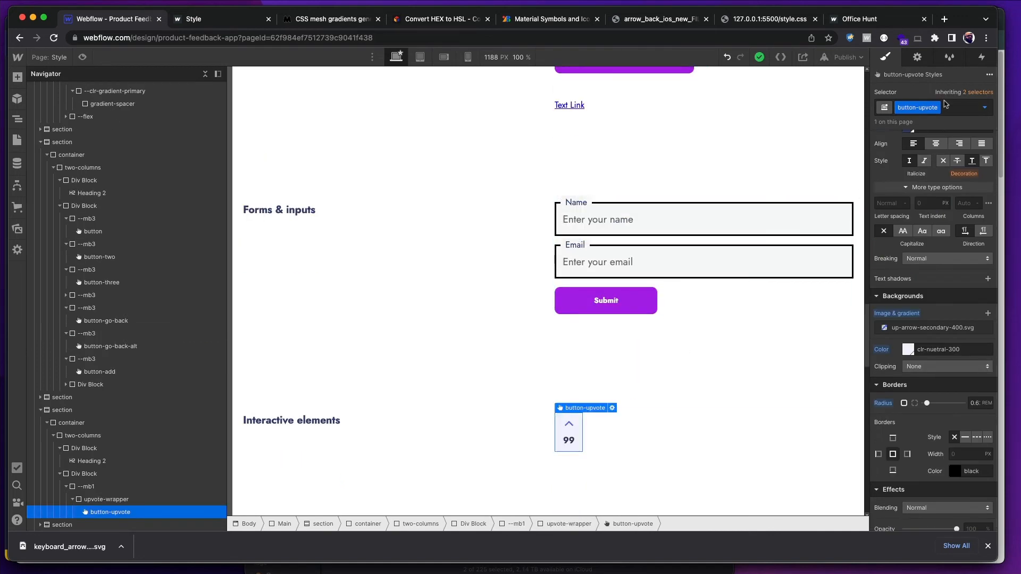
click(984, 107)
click(946, 155)
scroll(938, 240, down, 5)
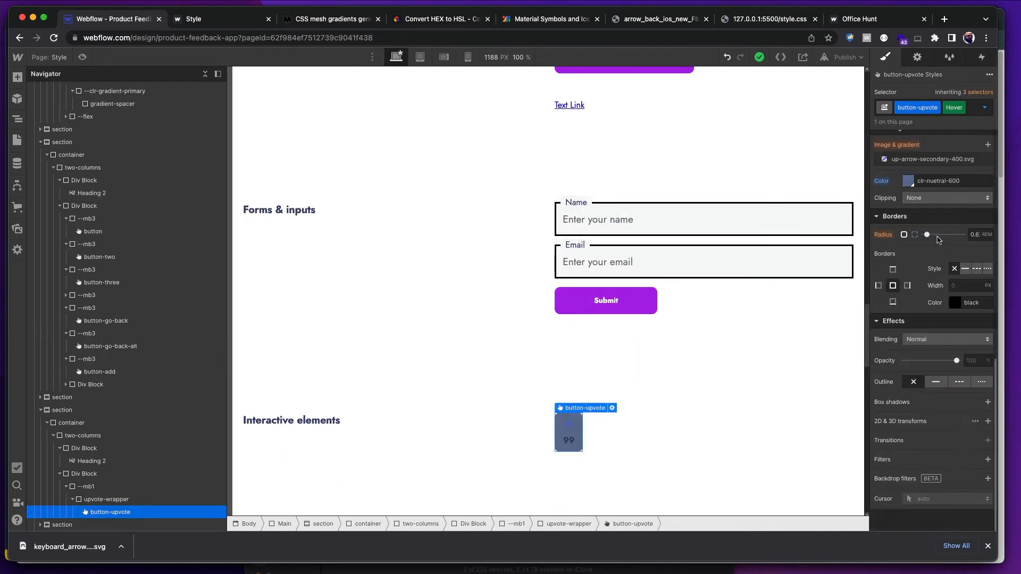
click(908, 181)
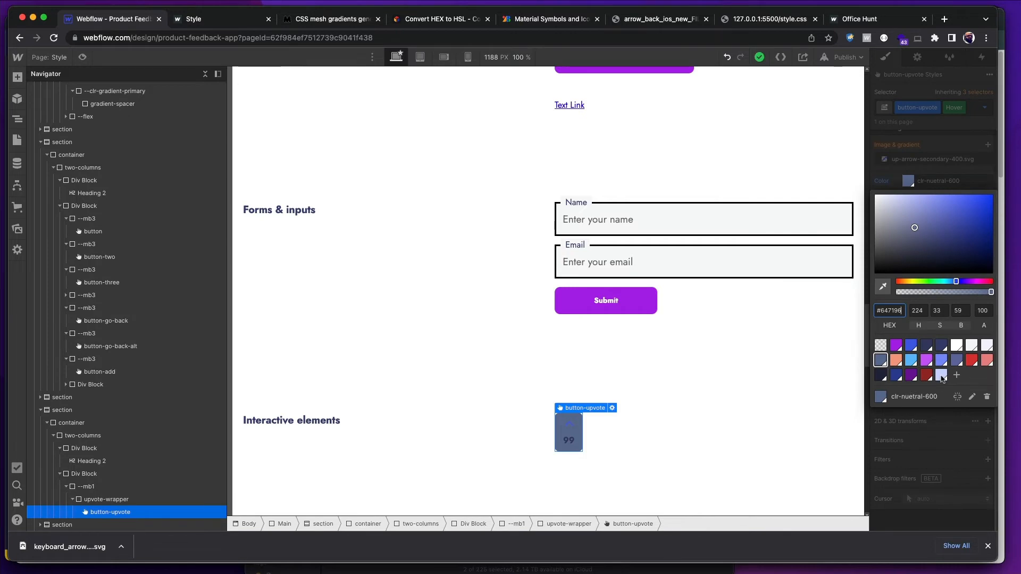
click(941, 377)
key(super+Tab)
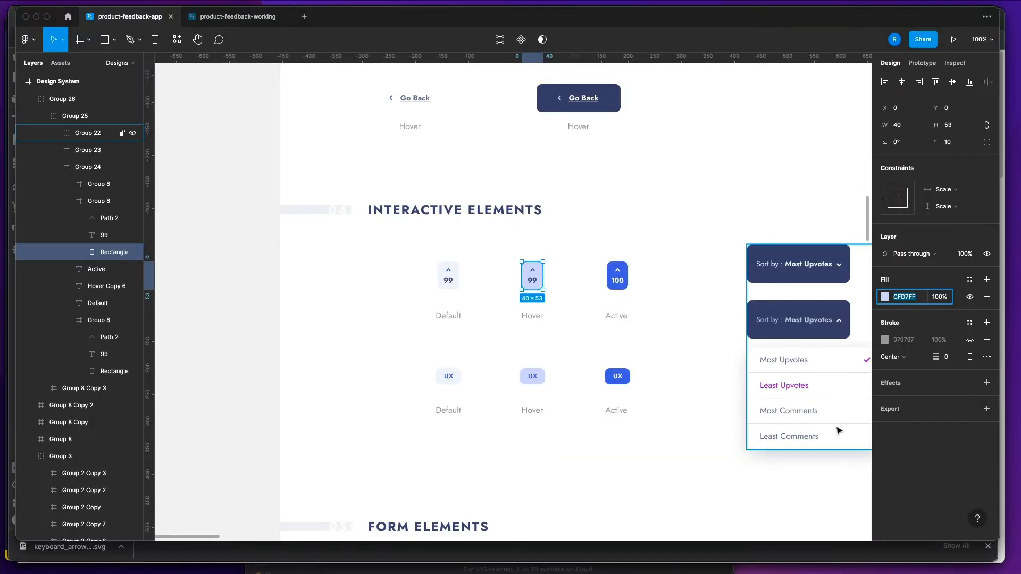
key(super+Tab)
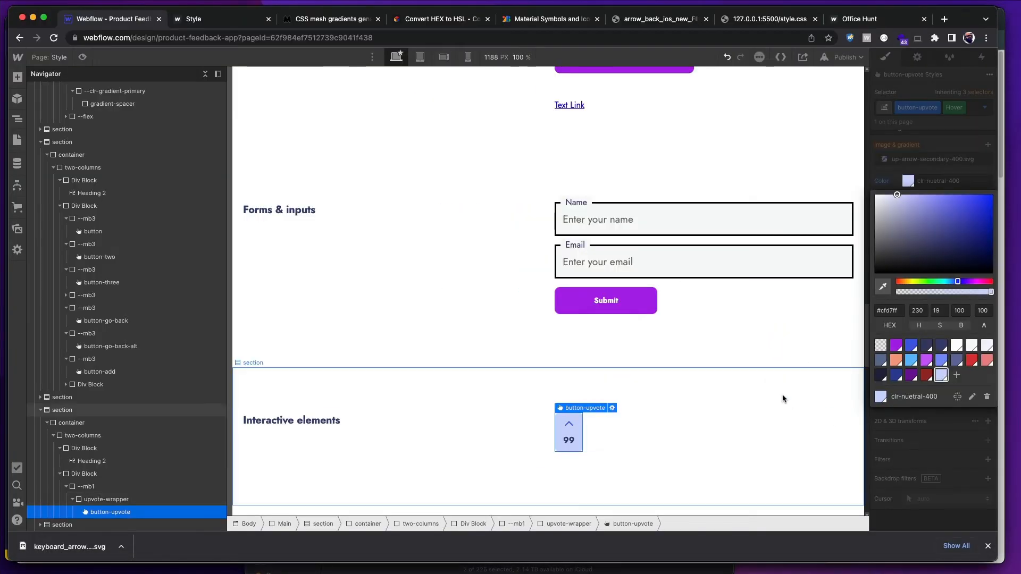
click(782, 394)
- Set the upvote button's background color in the Pressed state to the clr-secondary-400 swatch
click(568, 432)
click(984, 108)
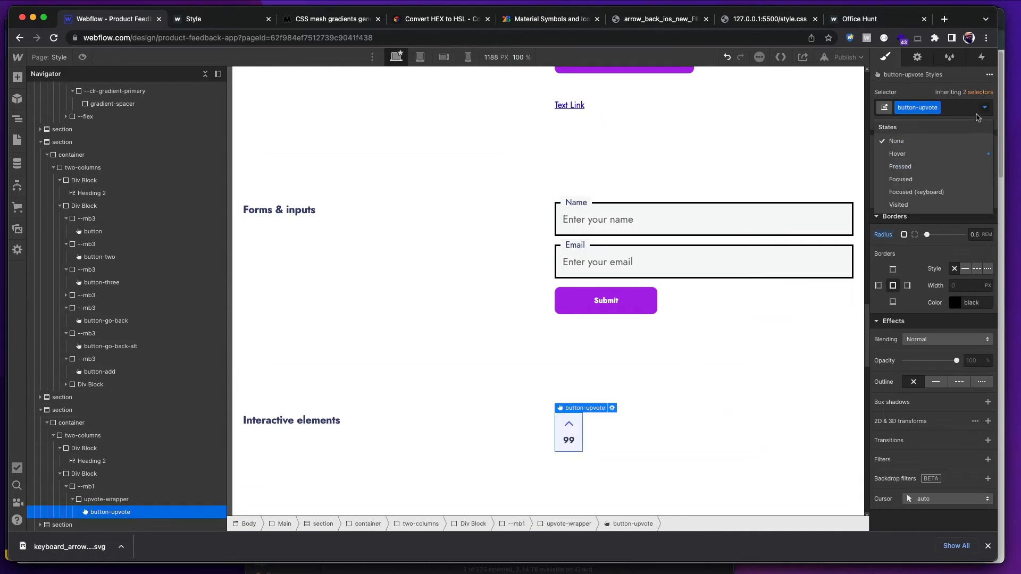
click(928, 167)
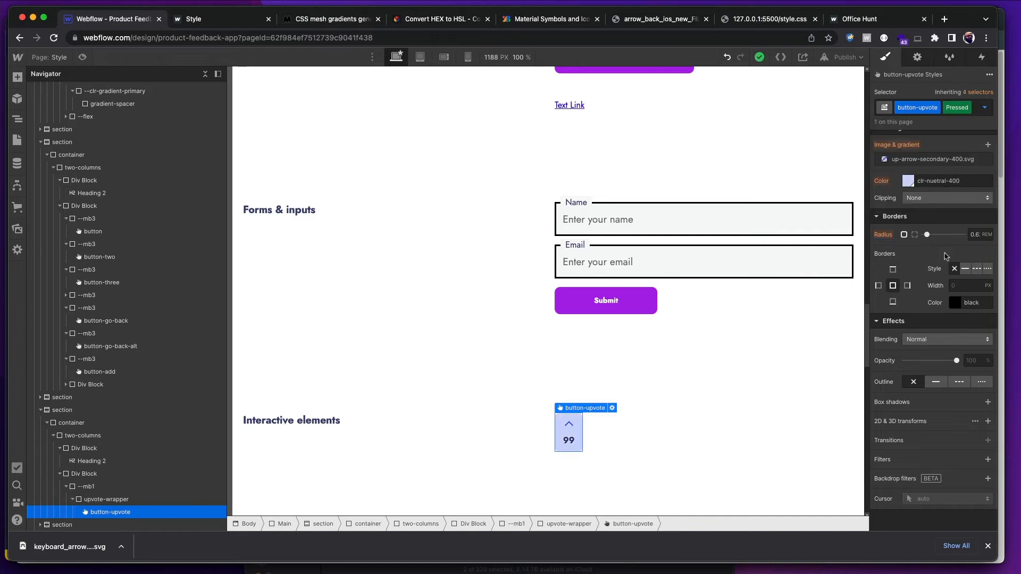
click(908, 182)
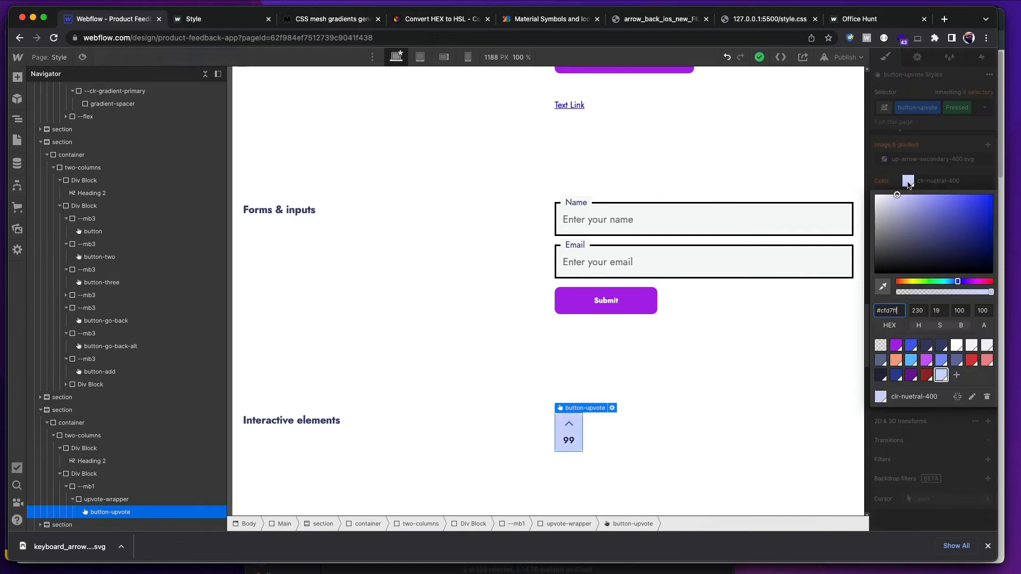
click(911, 346)
- Set the upvote button's text color in the Pressed state to the clr-nuetral-100 swatch
scroll(921, 427, up, 5)
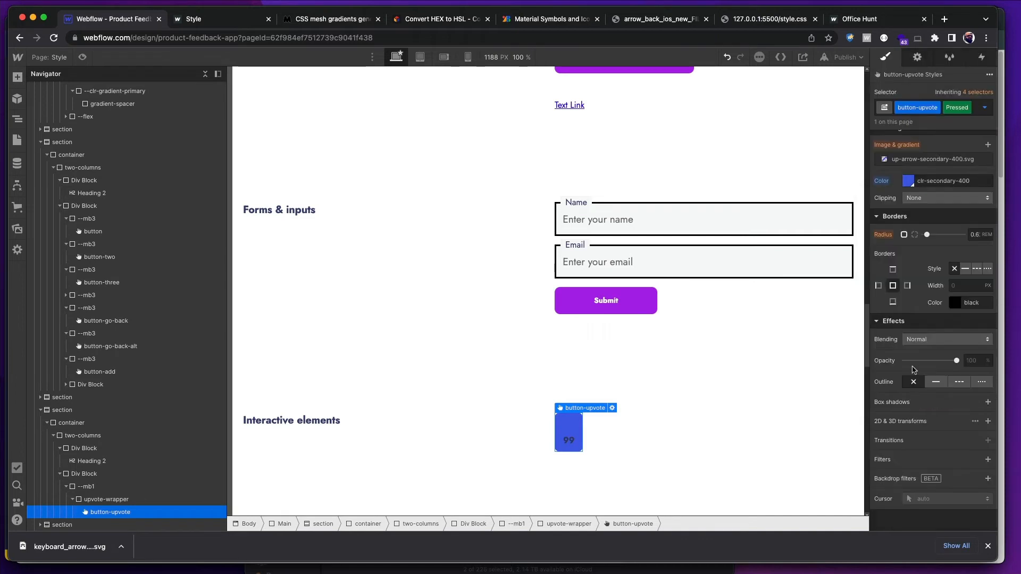
click(908, 177)
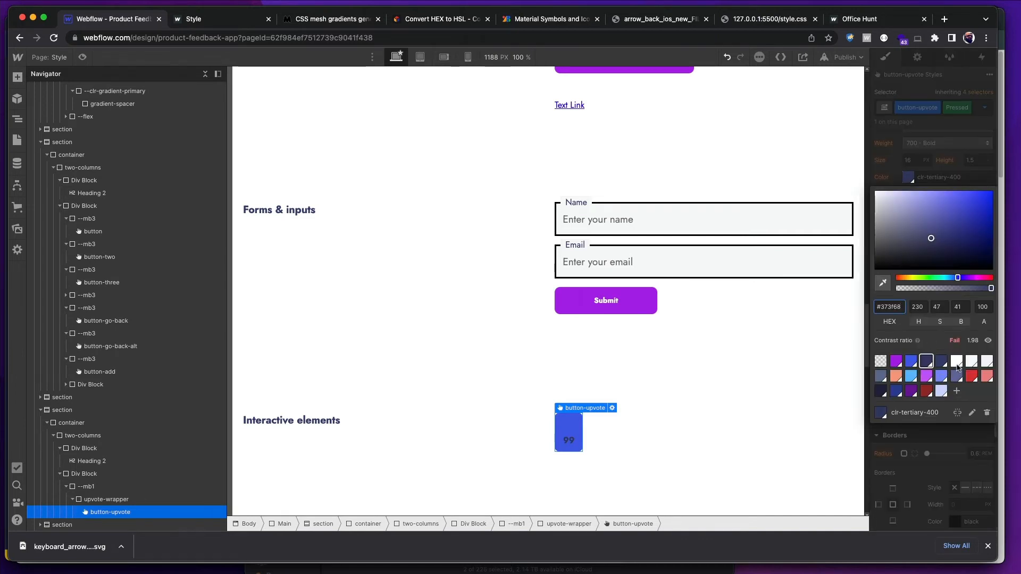
click(955, 362)
click(941, 462)
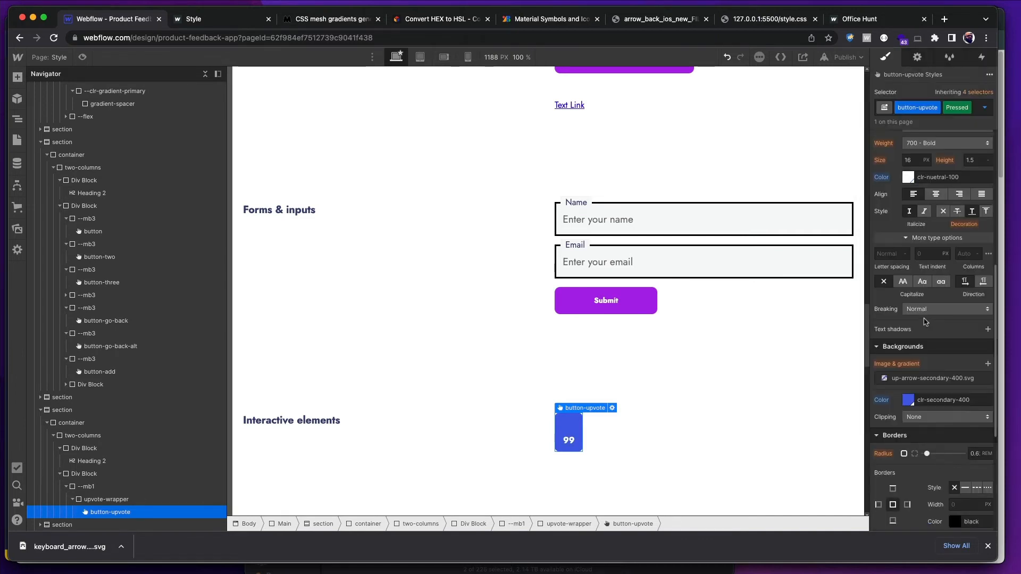
- Replace the upvote button's background image in the Pressed state with up-arrow-nuetral-100.svg
click(942, 378)
click(945, 231)
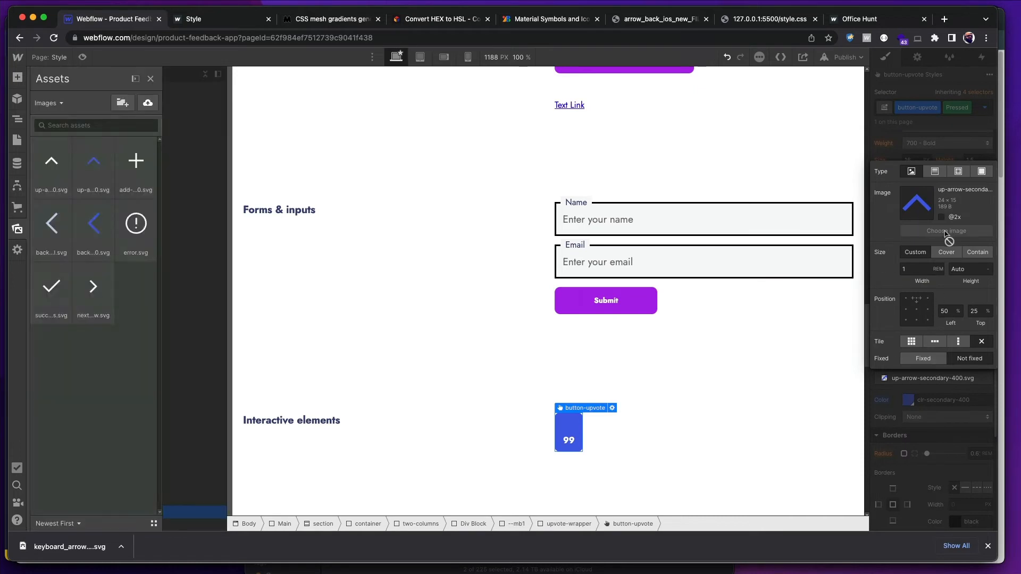
click(52, 165)
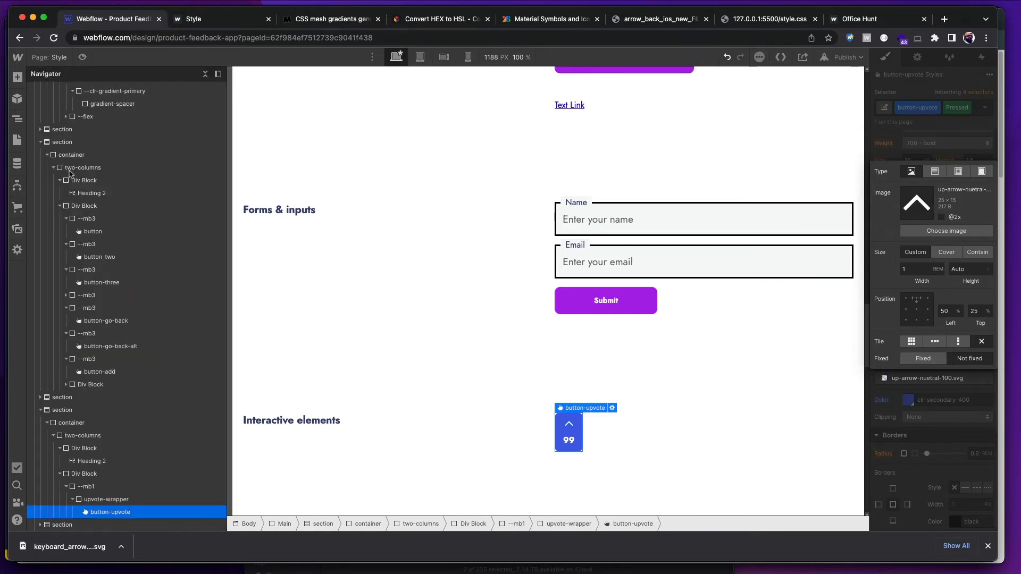
click(841, 360)
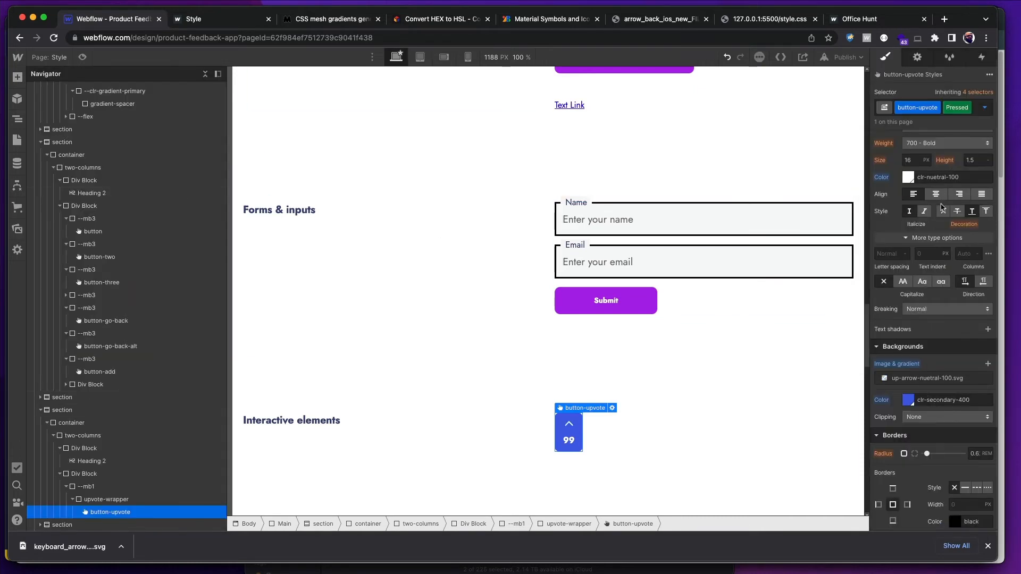
- Set the upvote button's background color in the Focused state to the clr-secondary-400 swatch
click(984, 108)
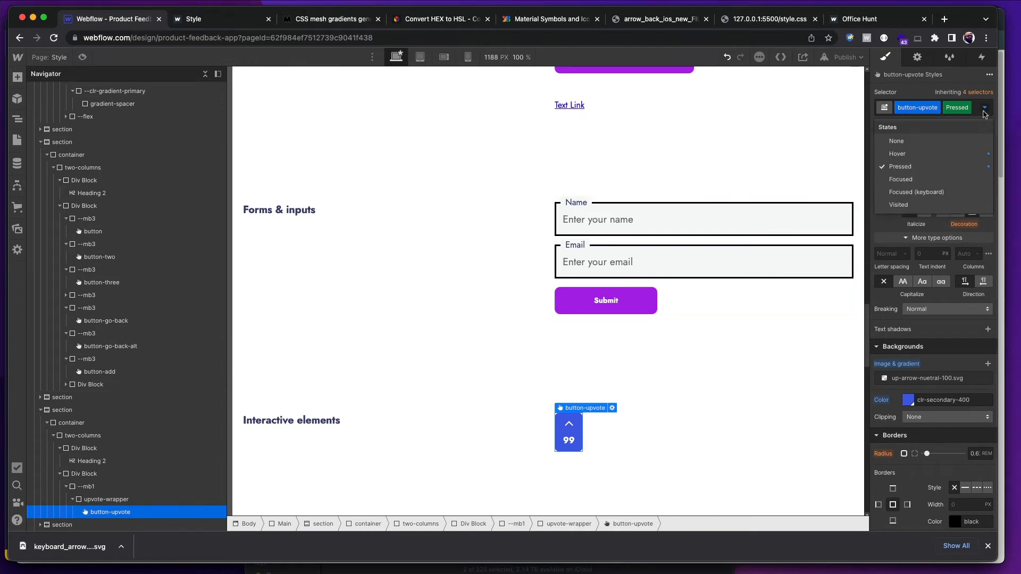
click(951, 179)
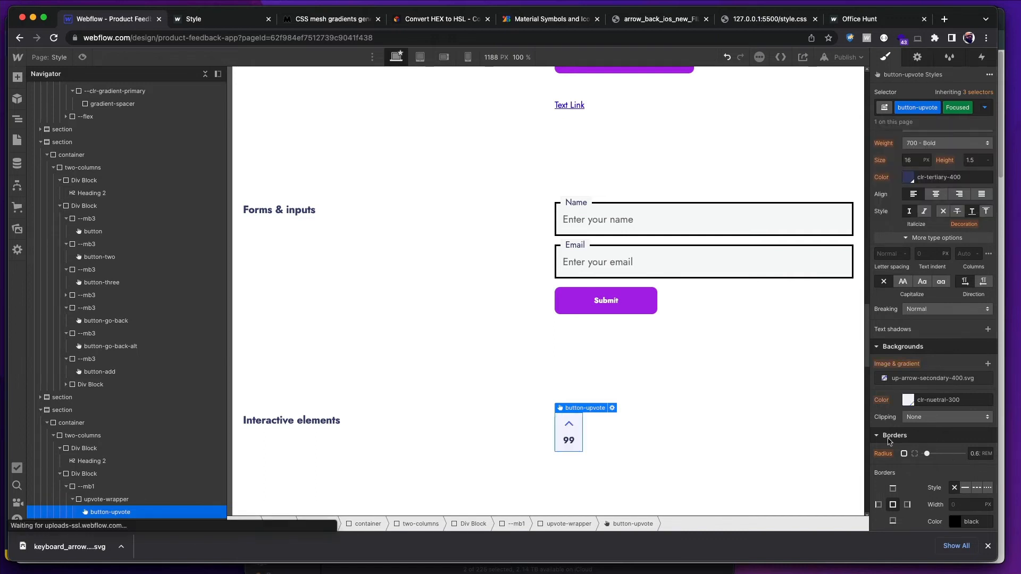
click(901, 402)
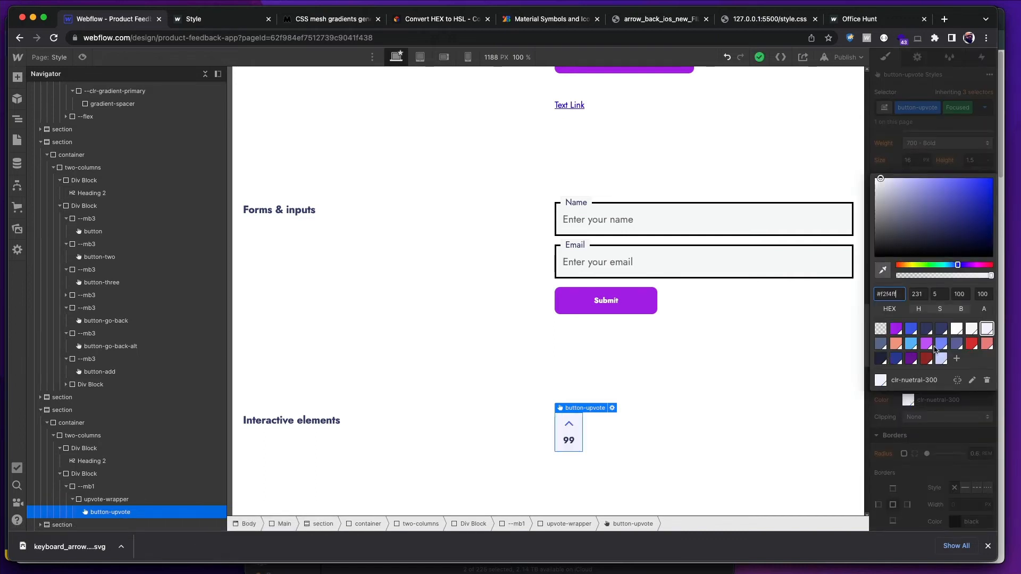
click(908, 333)
click(932, 468)
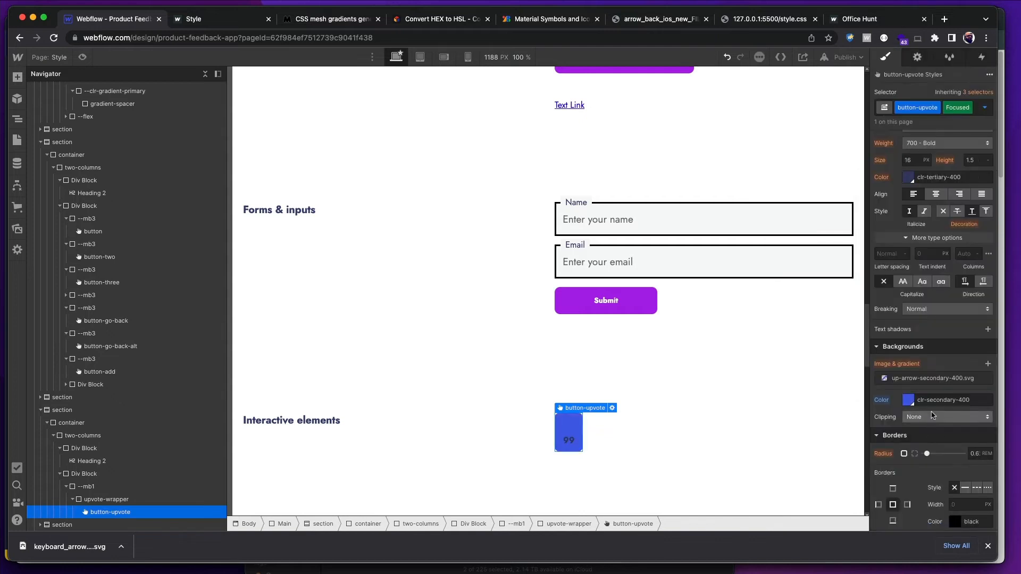
- Set the upvote button's text color in the Focused state to the clr-nuetral-100 swatch
scroll(923, 317, up, 5)
click(909, 311)
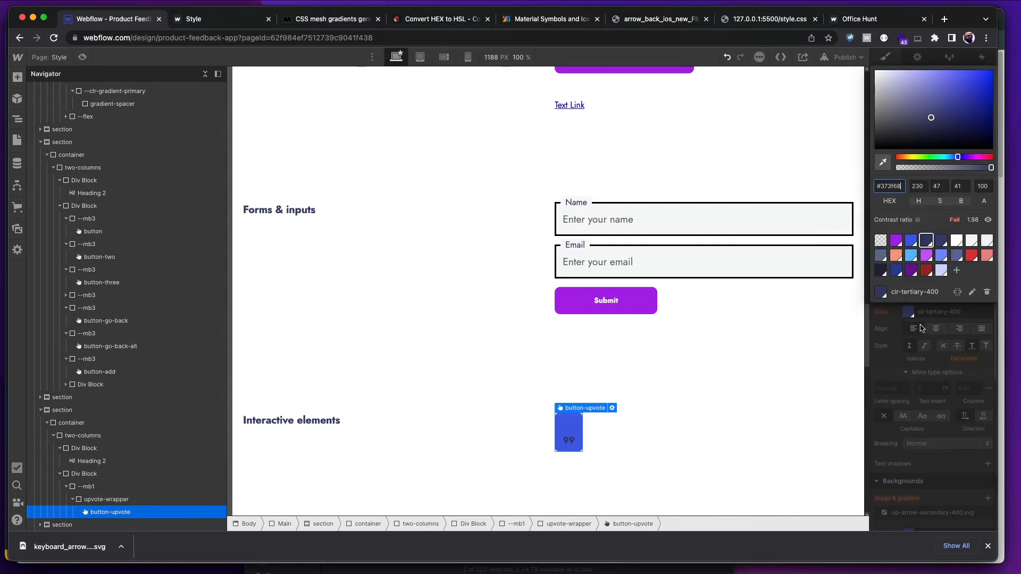
click(956, 241)
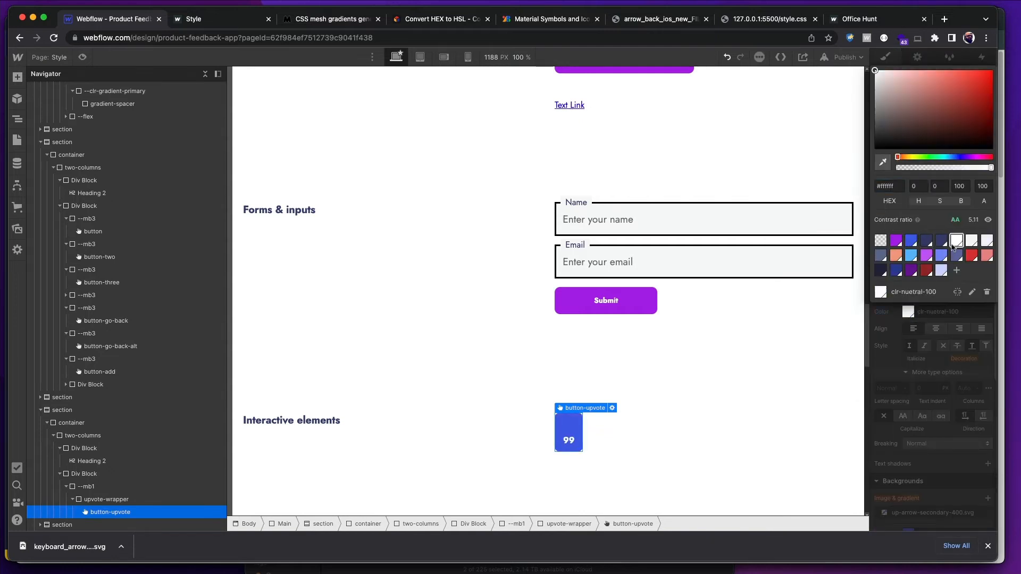
click(933, 370)
- Replace the upvote button's background image in the Focused state with up-arrow-nuetral-100.svg
scroll(915, 348, down, 1)
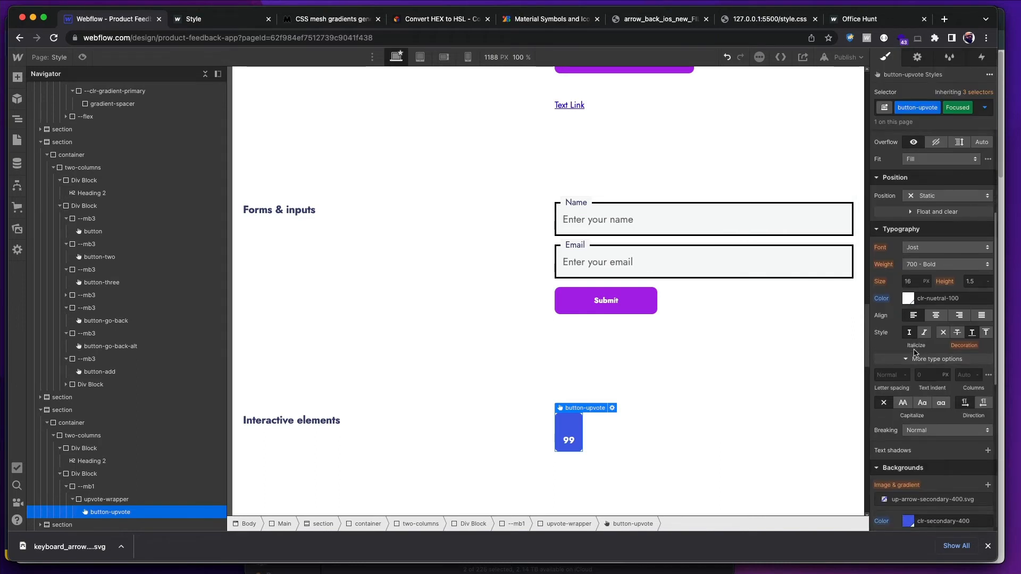
scroll(923, 326, down, 5)
click(932, 367)
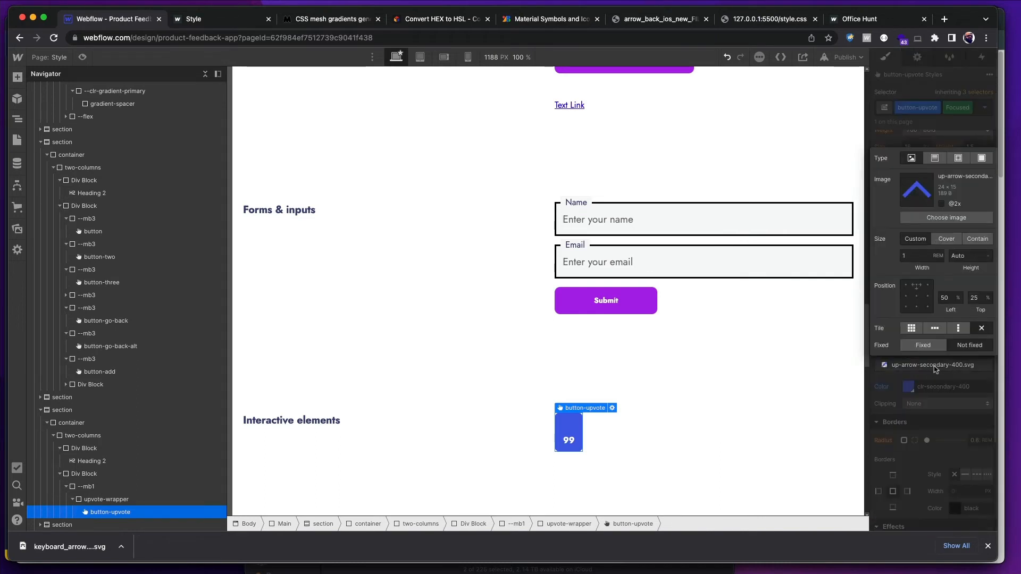
click(951, 214)
click(91, 162)
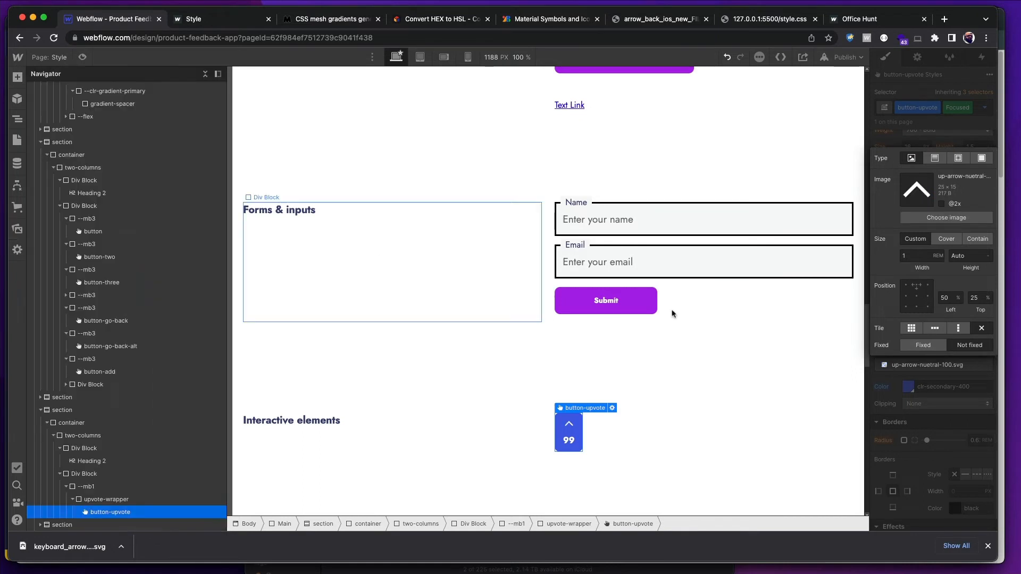
click(917, 370)
- Set the upvote button's background color in the Focused (keyboard) state to the clr-secondary-400 swatch
click(984, 108)
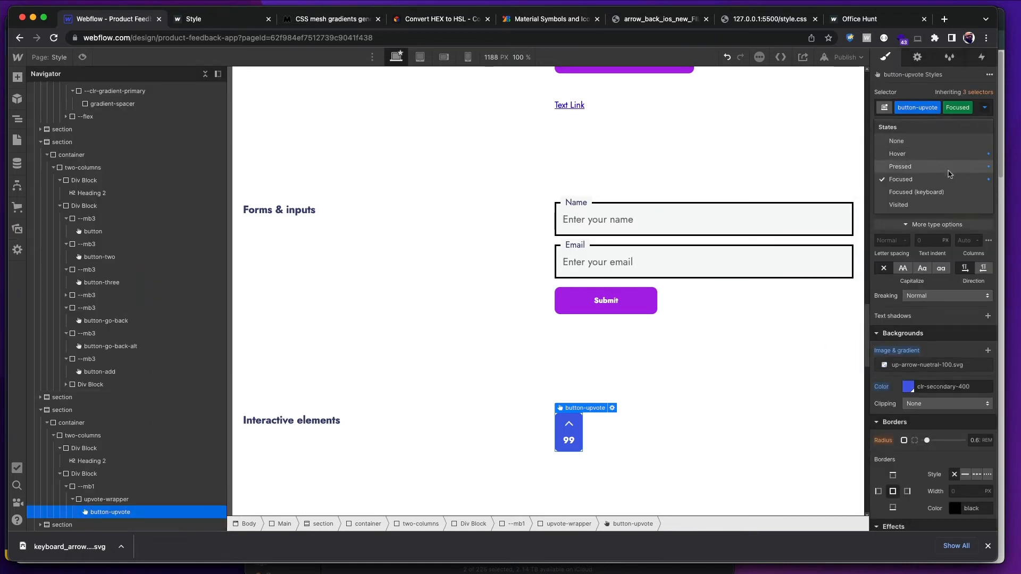
click(943, 193)
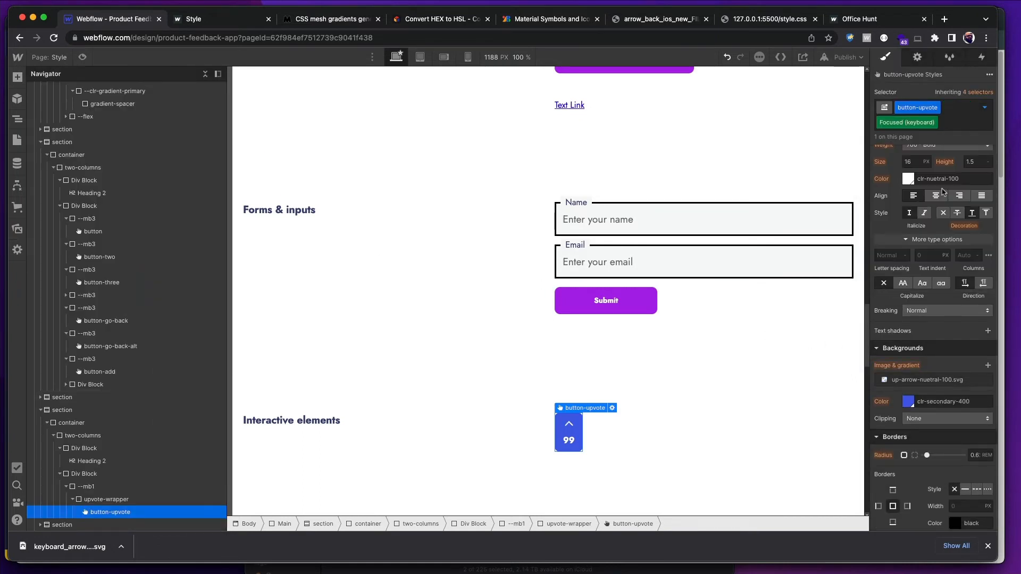
click(906, 402)
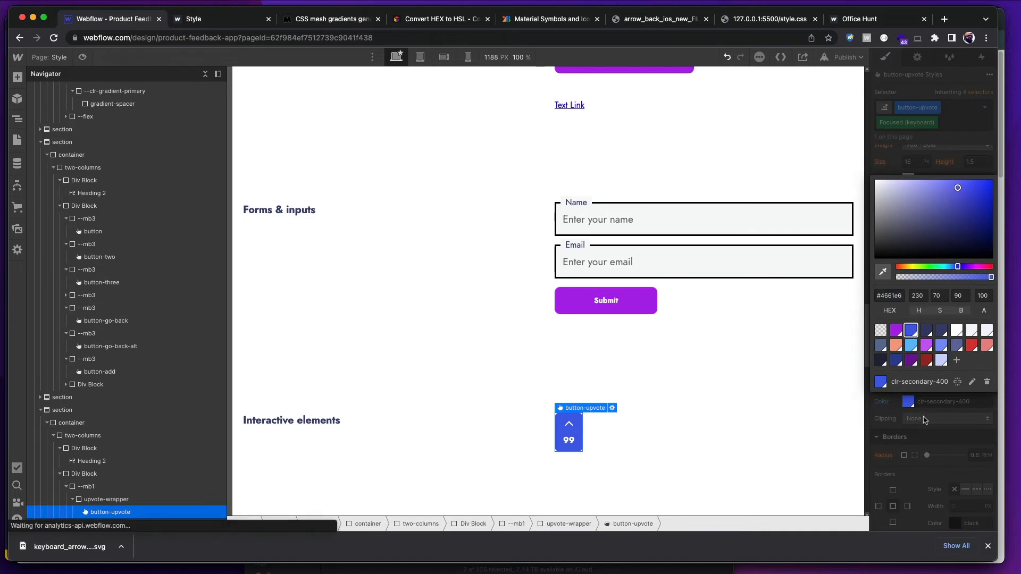
key(Escape)
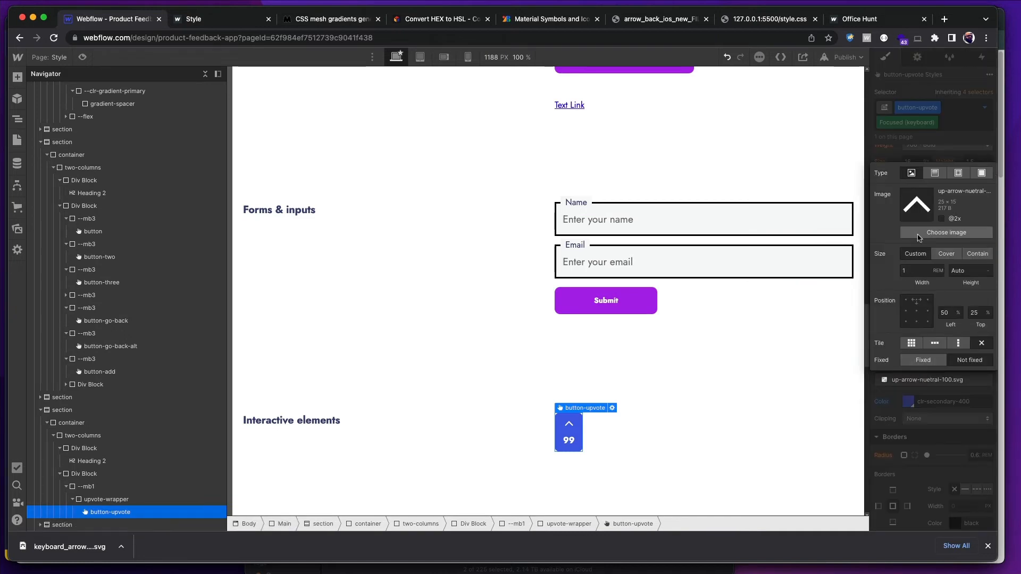
- Set the upvote button's background image in the Focused (keyboard) state to up-arrow-nuetral-100.svg
click(936, 380)
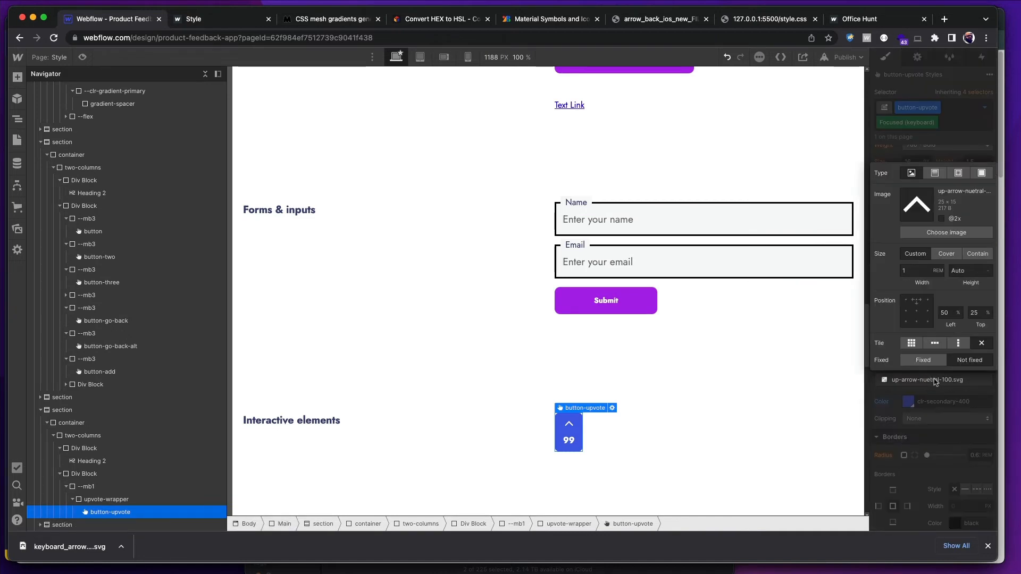
click(946, 232)
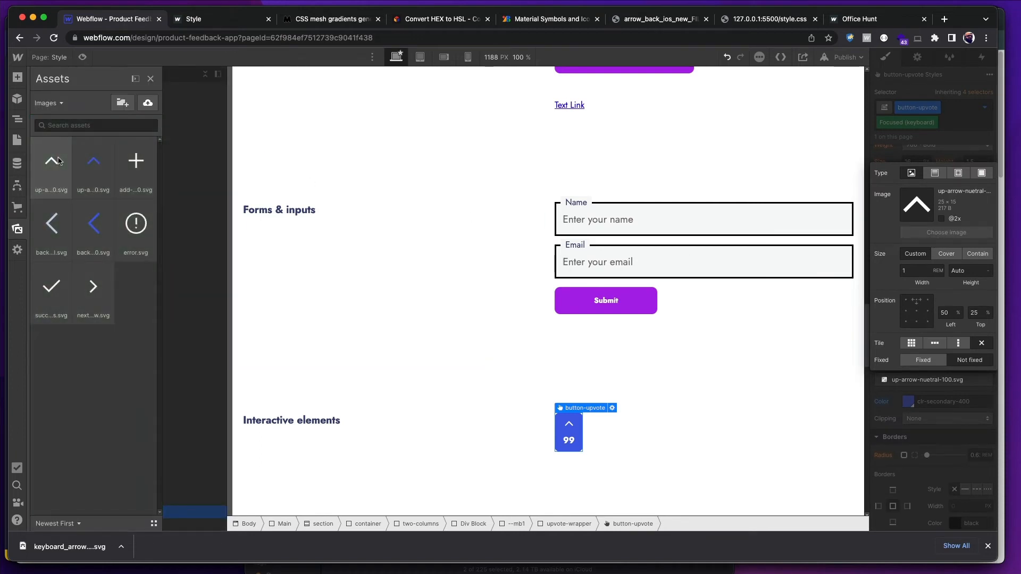
click(50, 160)
click(897, 431)
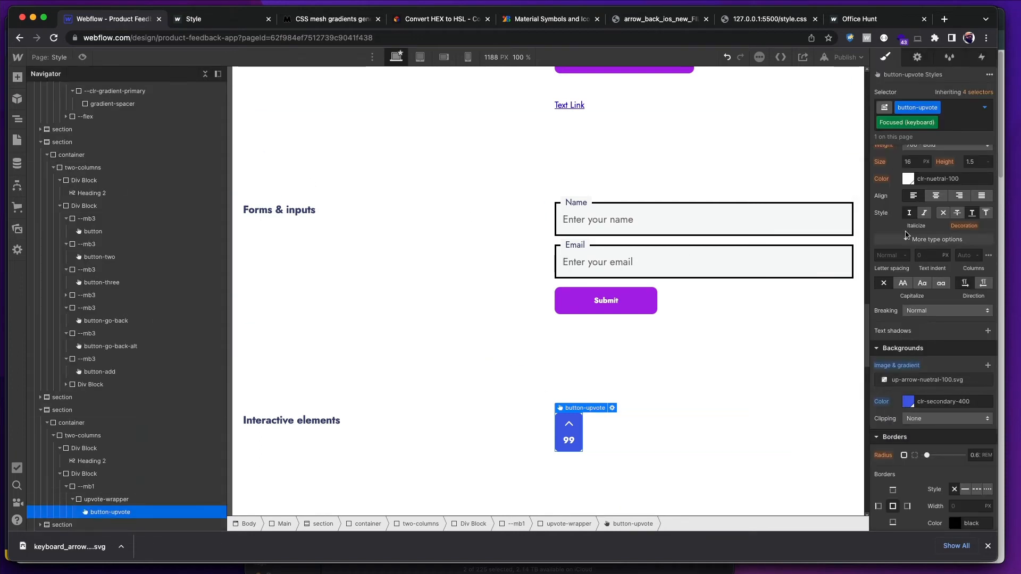
- Set the upvote button's text color in the Focused (keyboard) state to the clr-nuetral-100 swatch
click(907, 181)
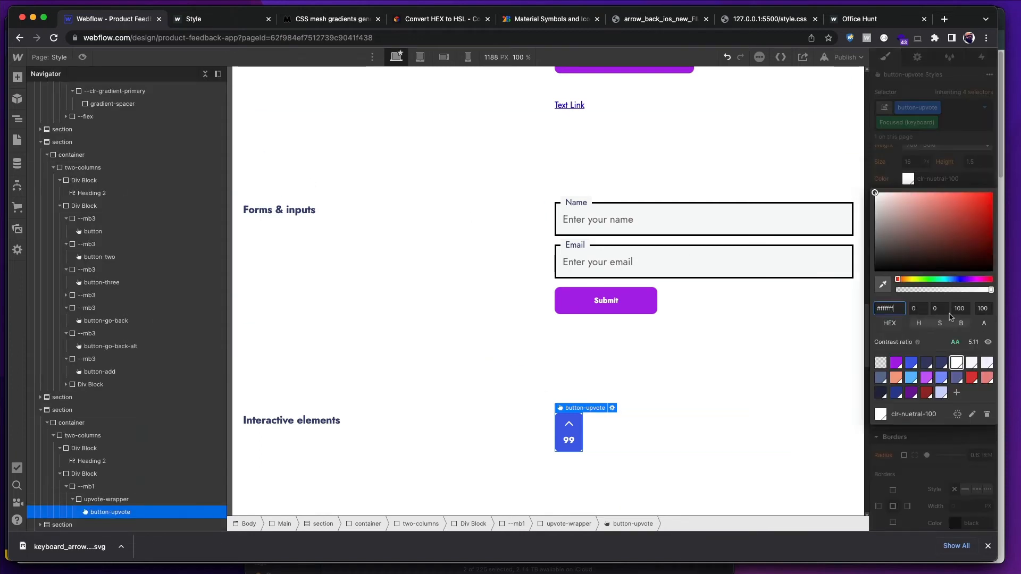
click(951, 454)
scroll(948, 446, up, 3)
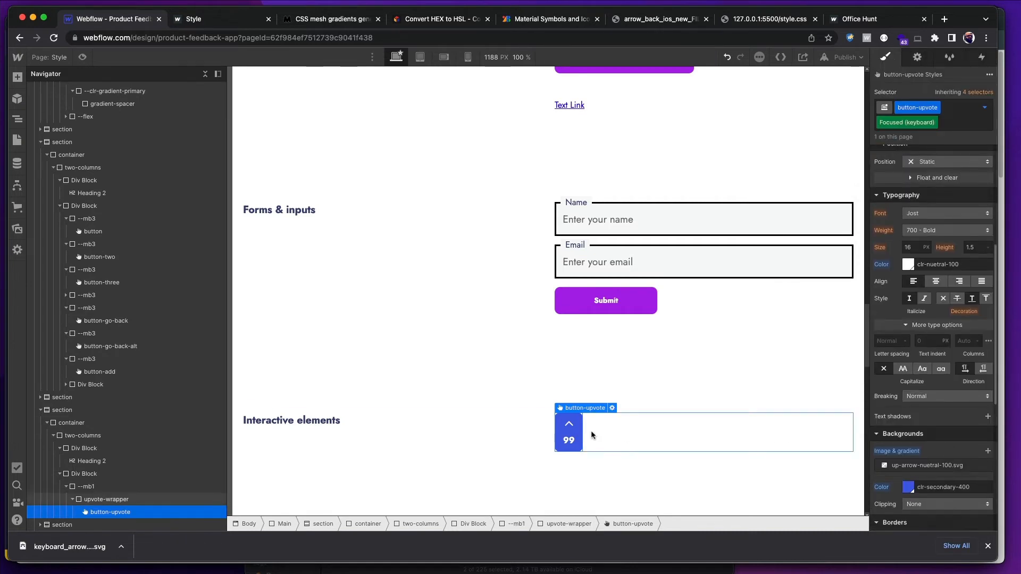
- Return the upvote button to its default state and check its interactive states in preview mode
click(640, 425)
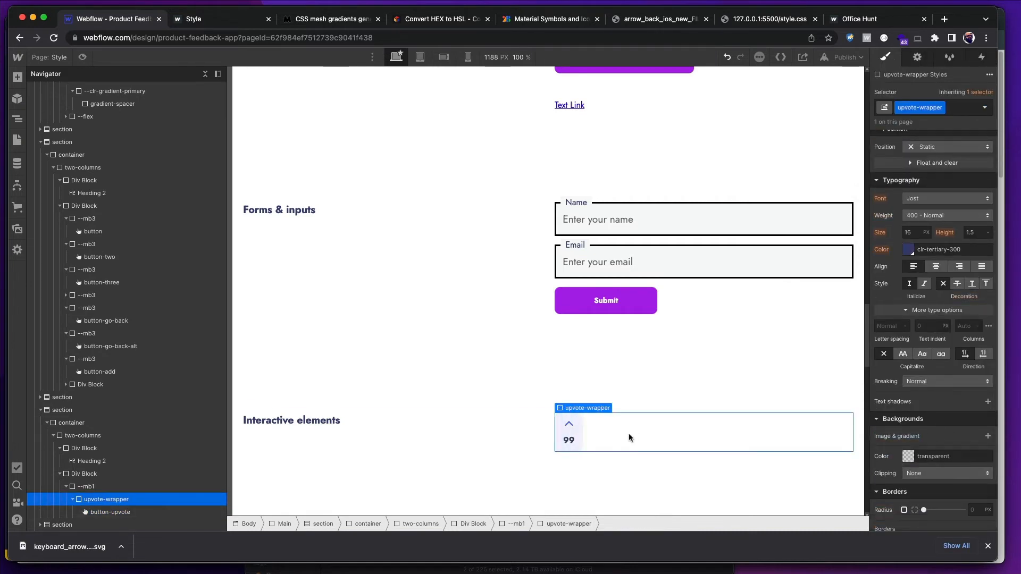
click(572, 440)
click(621, 428)
click(578, 431)
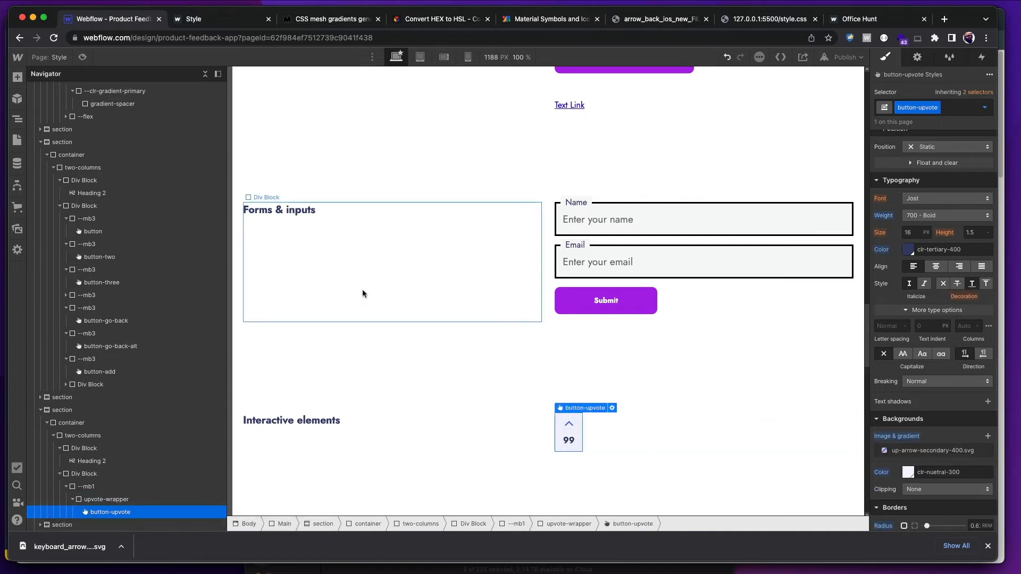
click(83, 57)
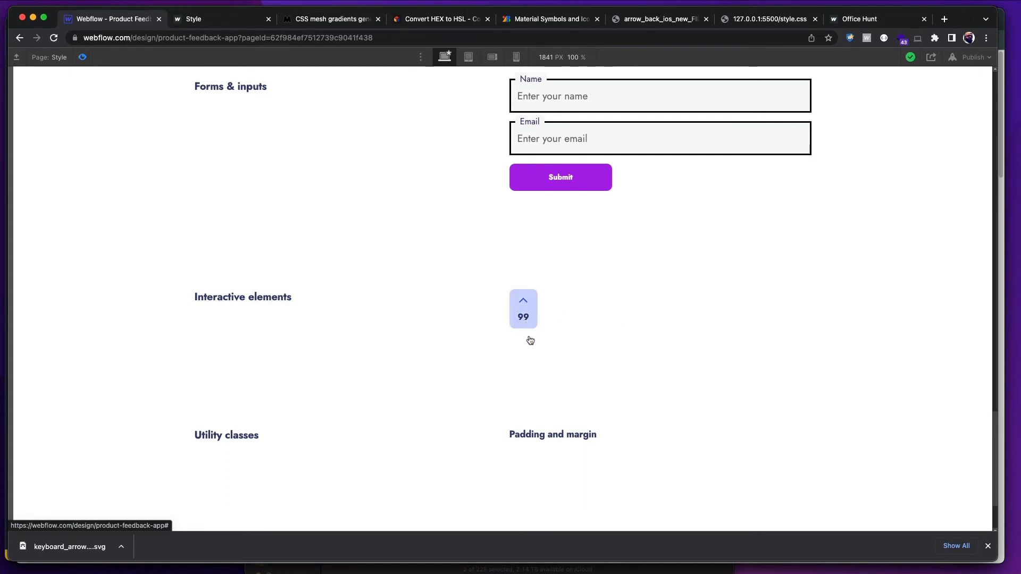
click(83, 57)
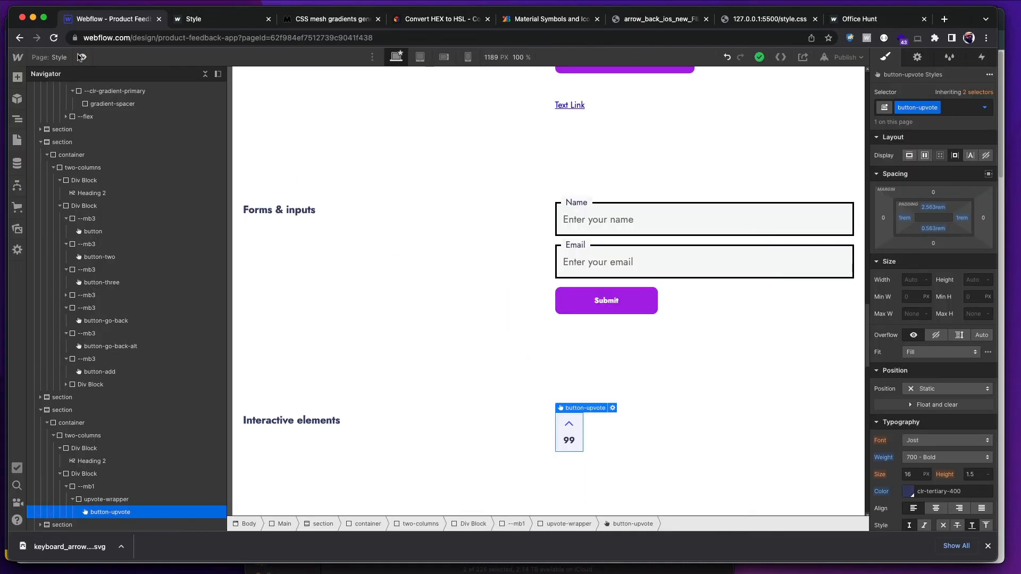
- Change the upvote button's label text to 1,000
double_click(575, 441)
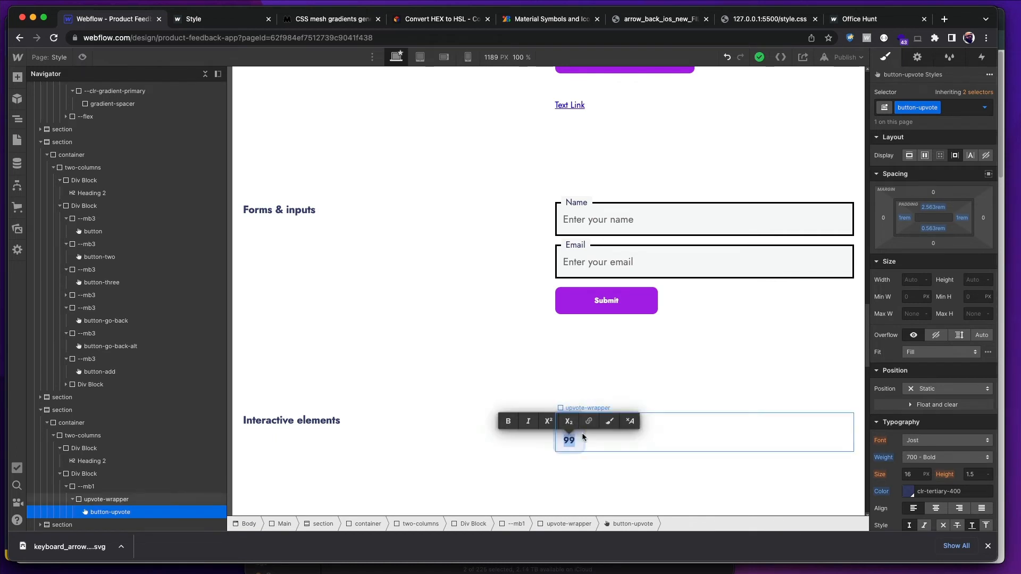
text(1,000)
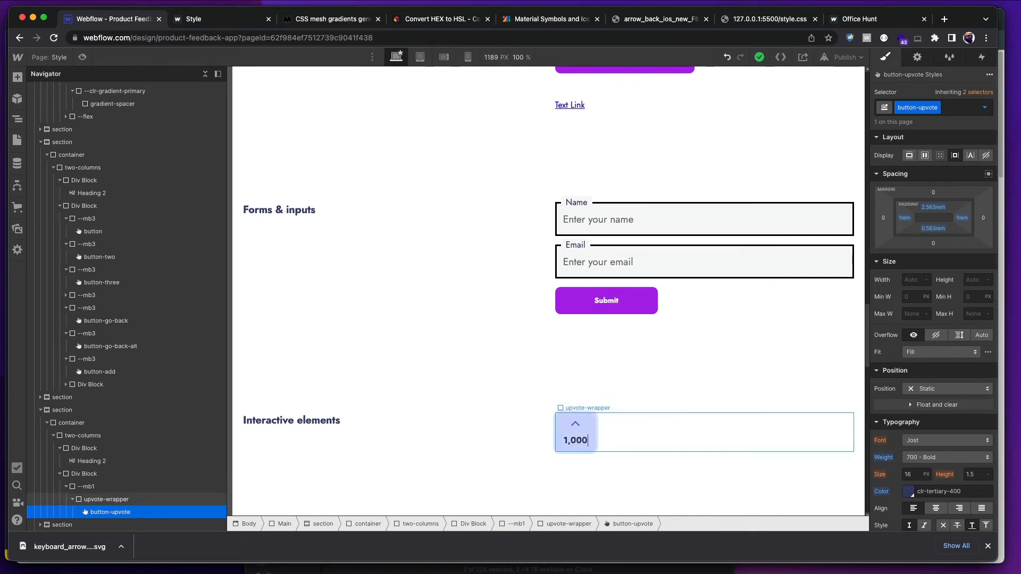
key(Escape)
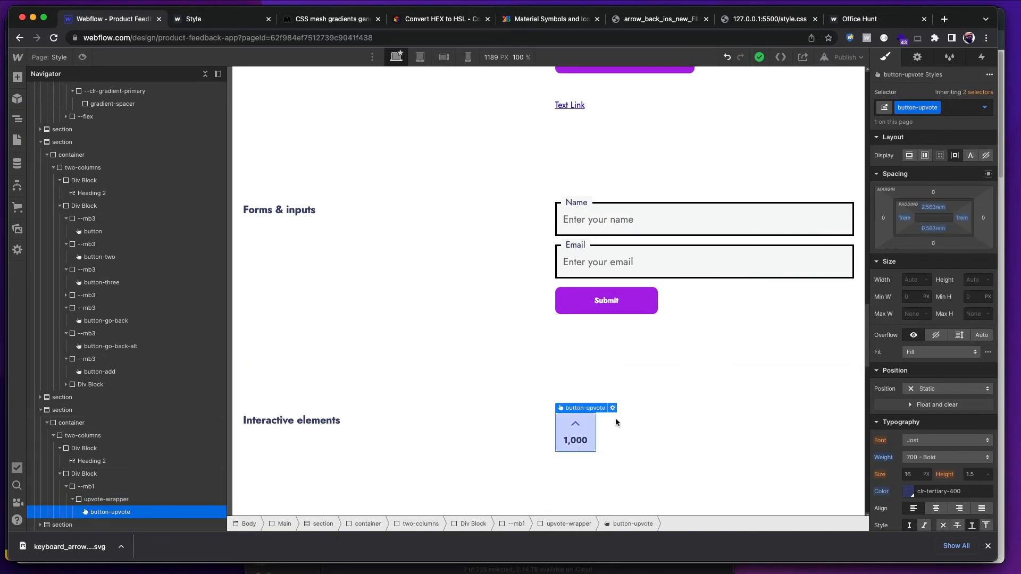
- Inspect the hover upvote label's type size in Figma and set the upvote button's font size in Webflow to 0.813 rem
key(super+Tab)
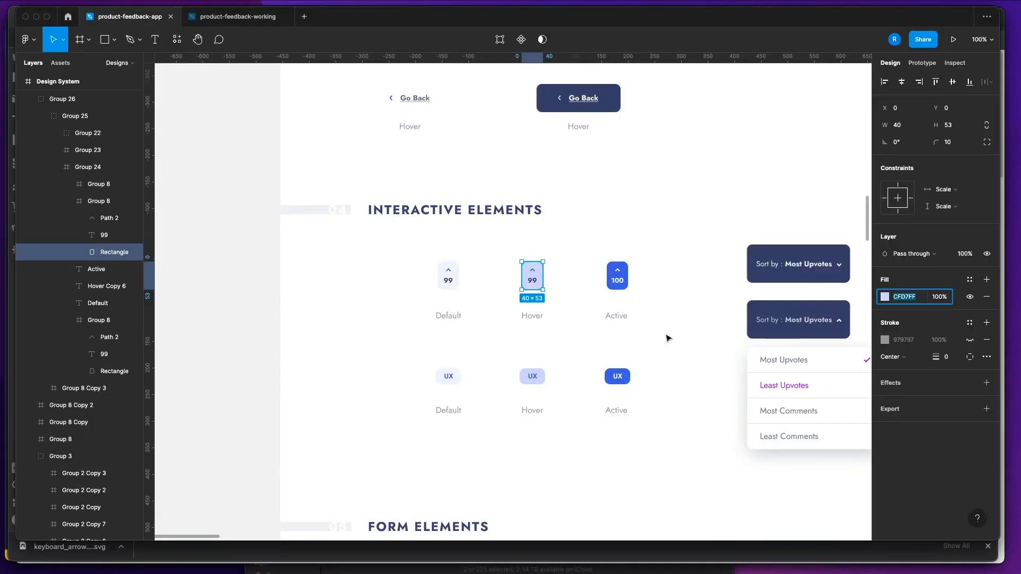
click(533, 281)
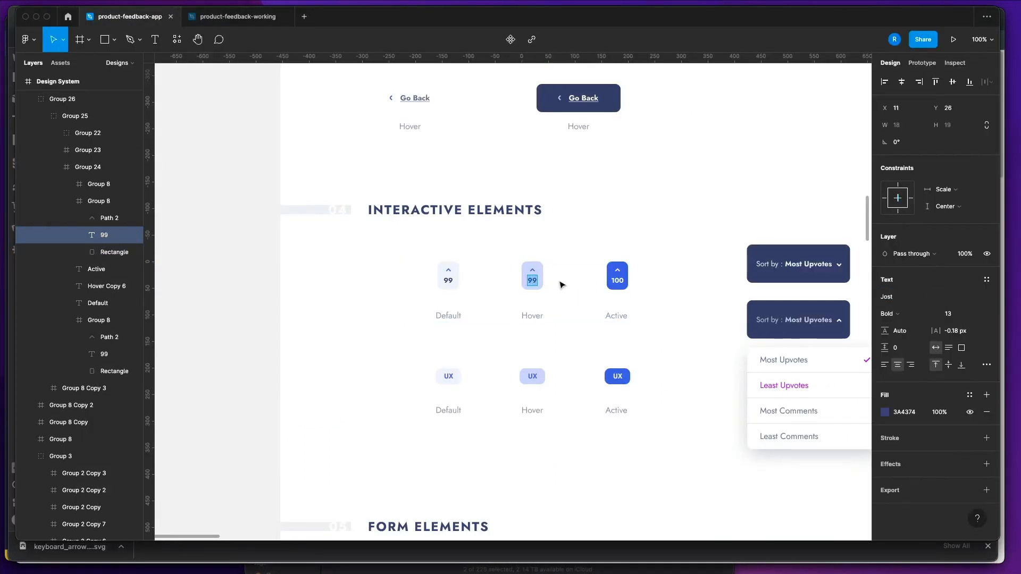
key(Escape)
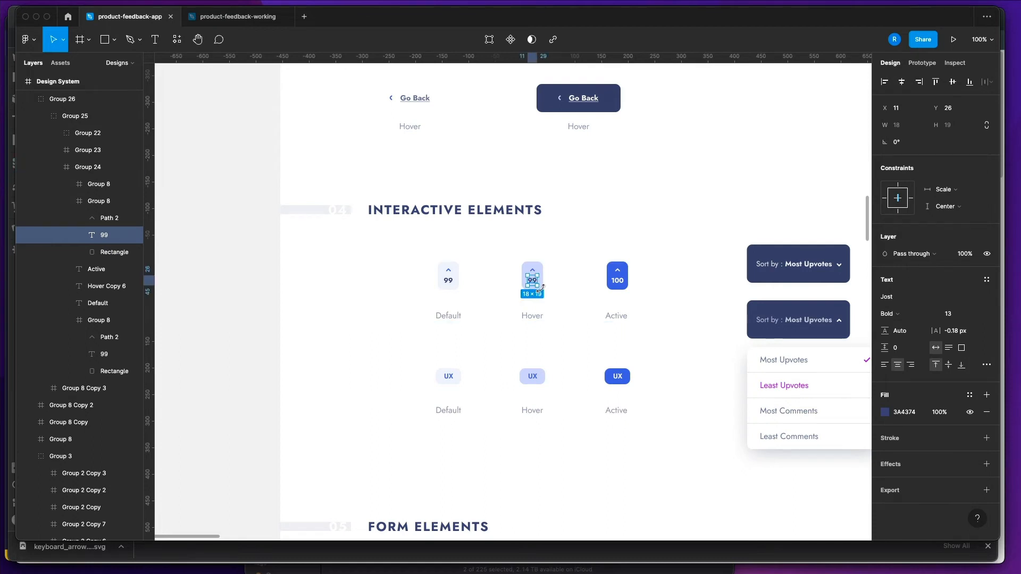
key(super+Tab)
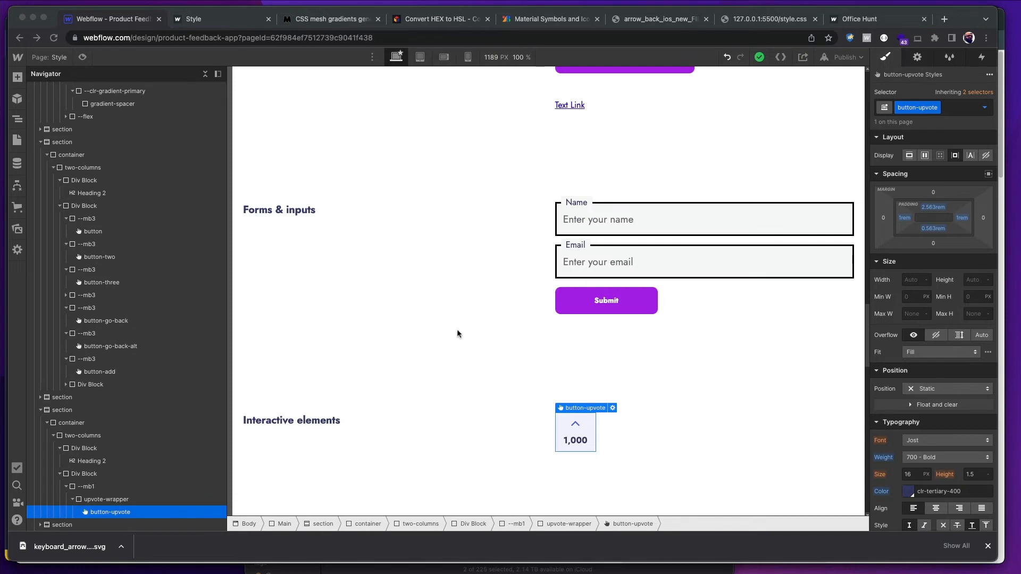
click(913, 473)
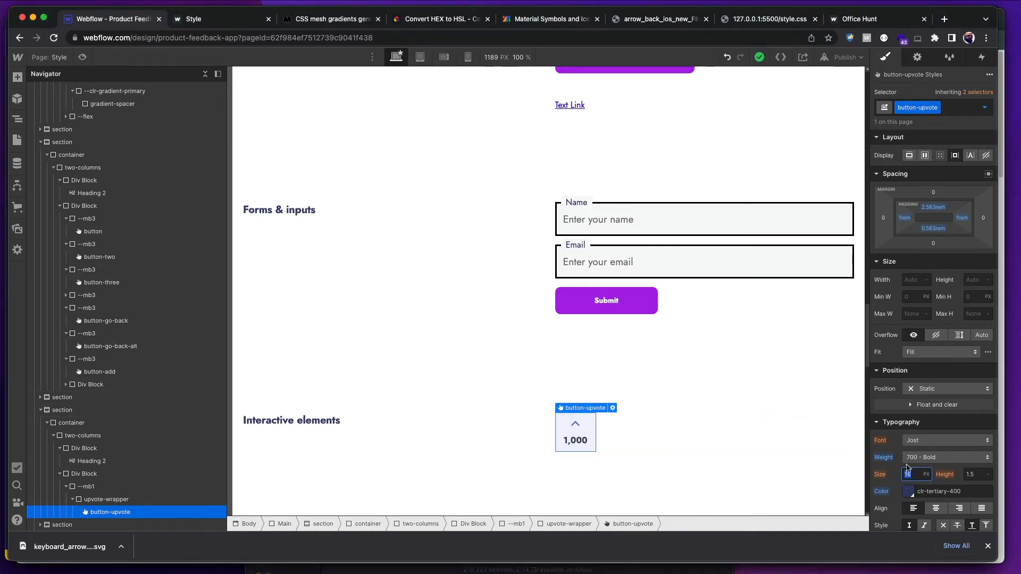
text(.813)
click(617, 420)
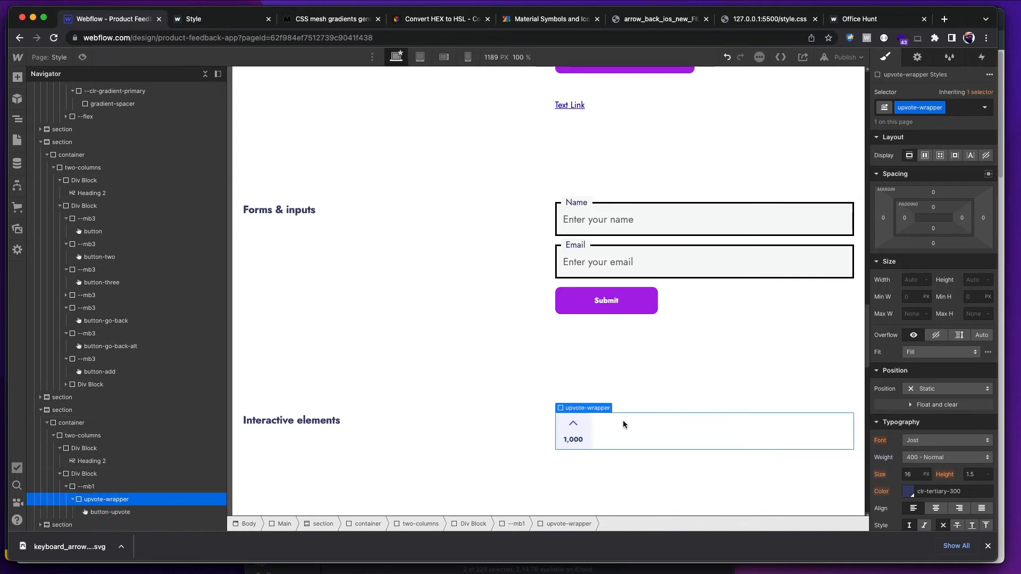
- Set the upvote button's width to 65 px
click(573, 434)
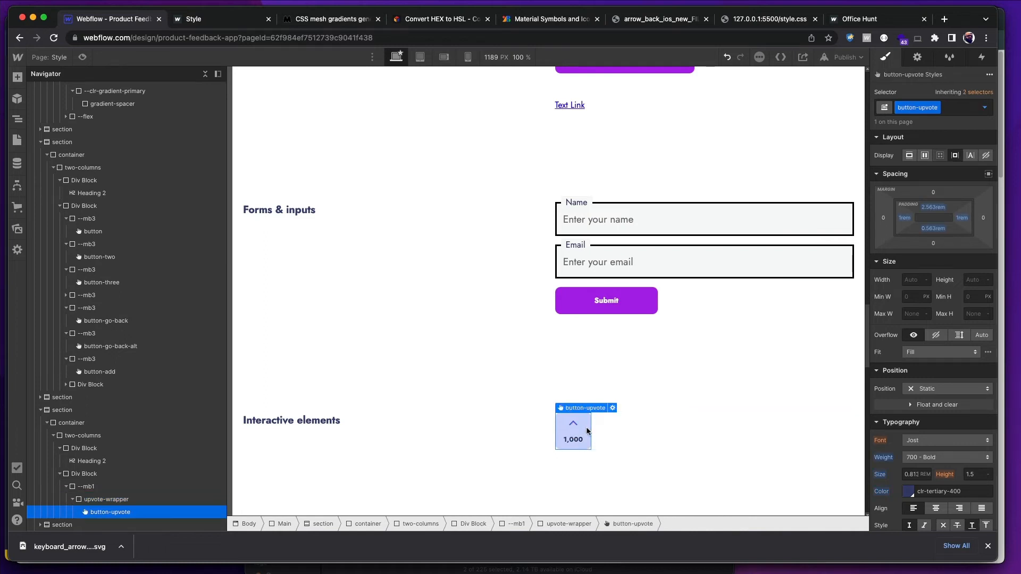
click(911, 278)
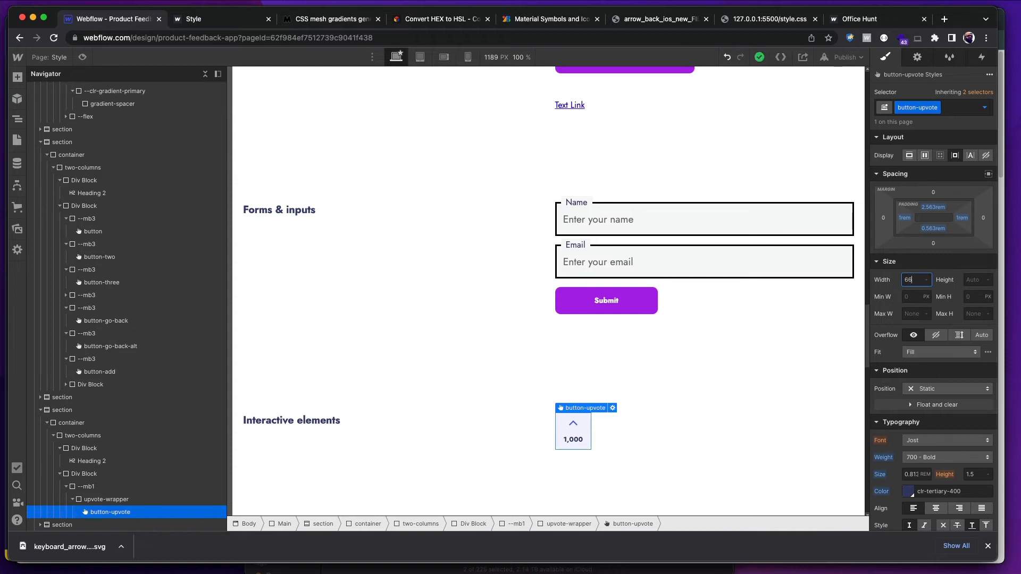
key(Return)
- Set the upvote button's width to 4 rem
key(super+Tab)
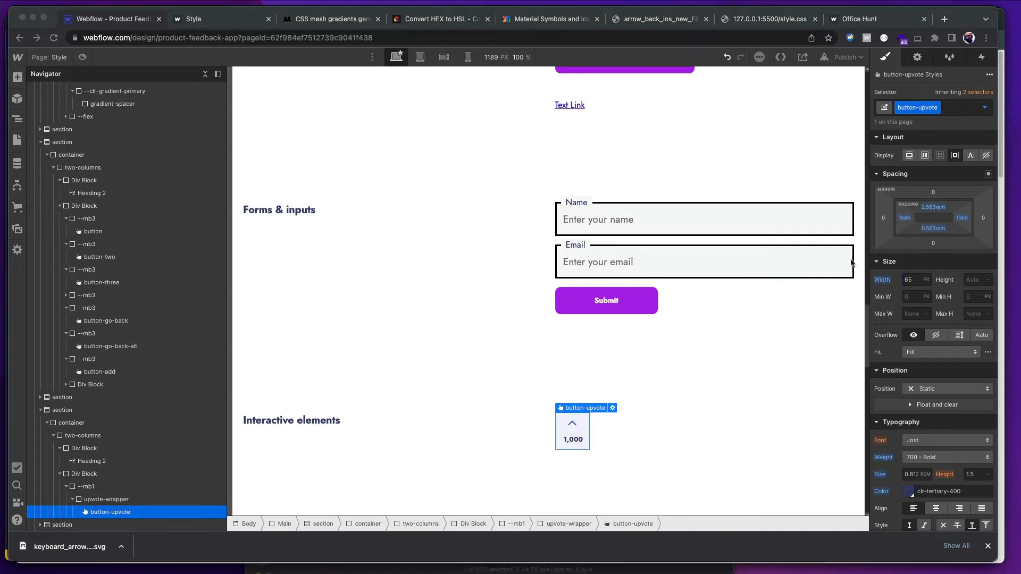
click(908, 281)
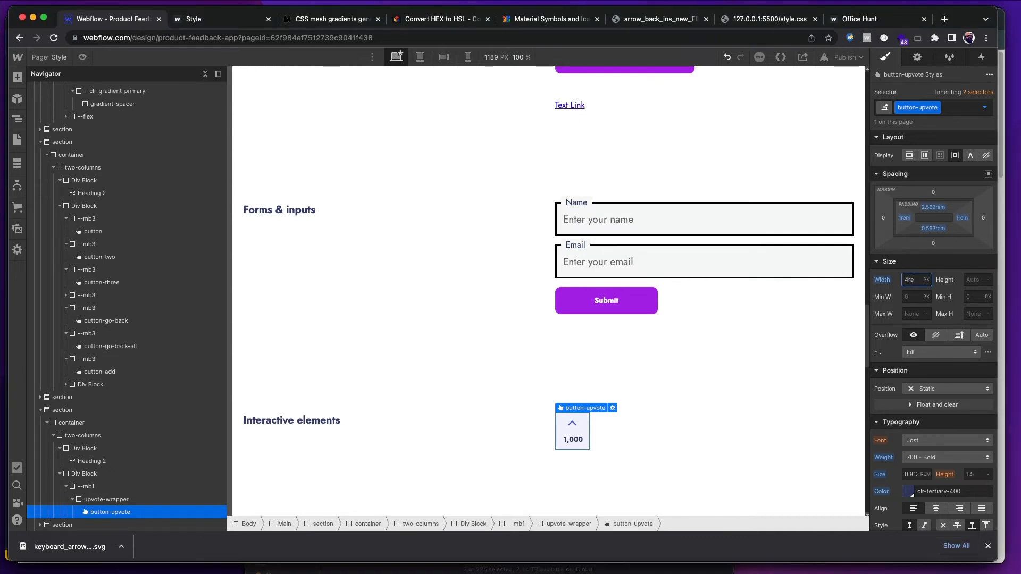
click(737, 407)
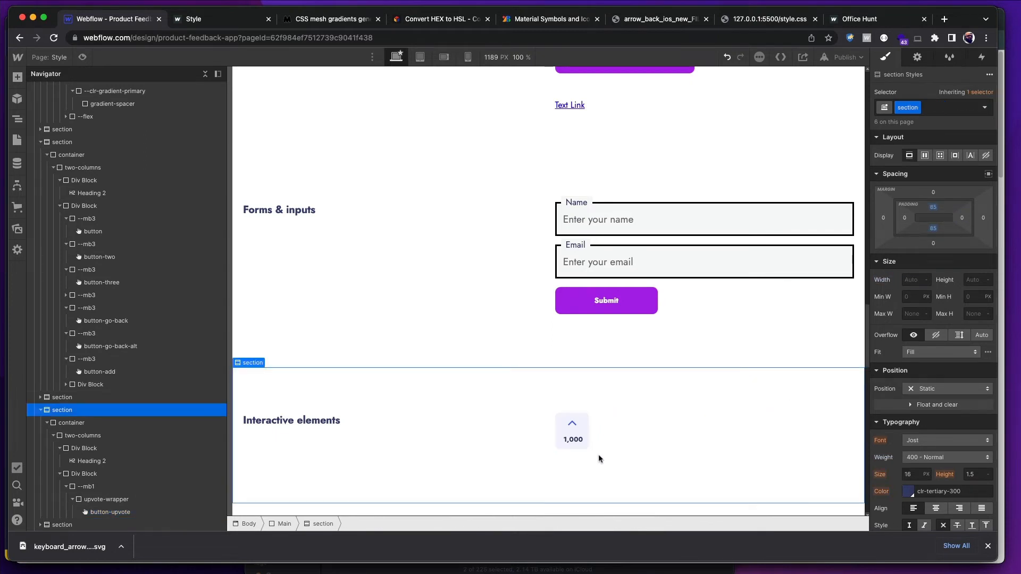
- Change the upvote button's label to 99 and center-align its text
click(635, 431)
double_click(570, 437)
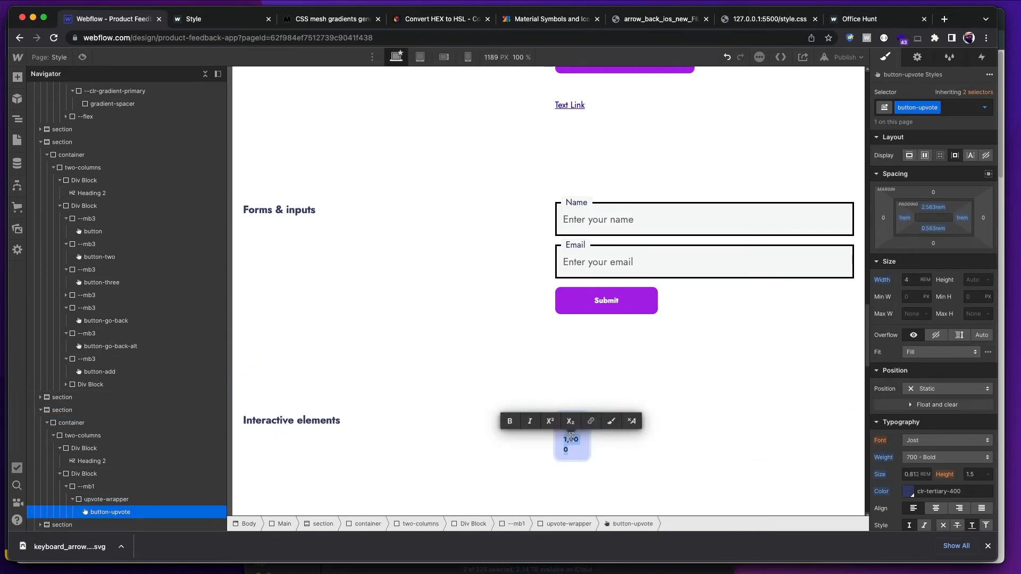
text(99)
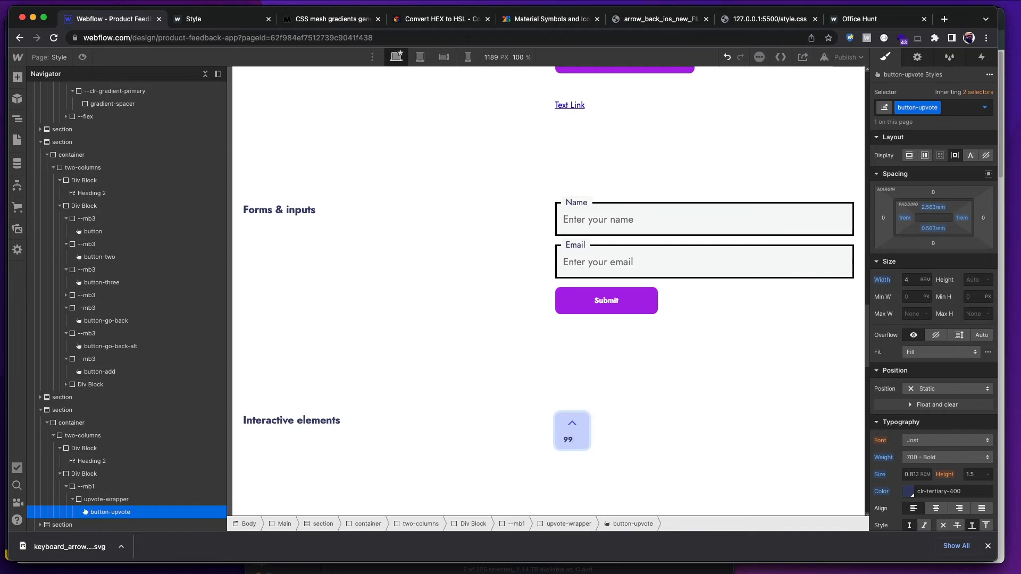
click(620, 428)
click(567, 438)
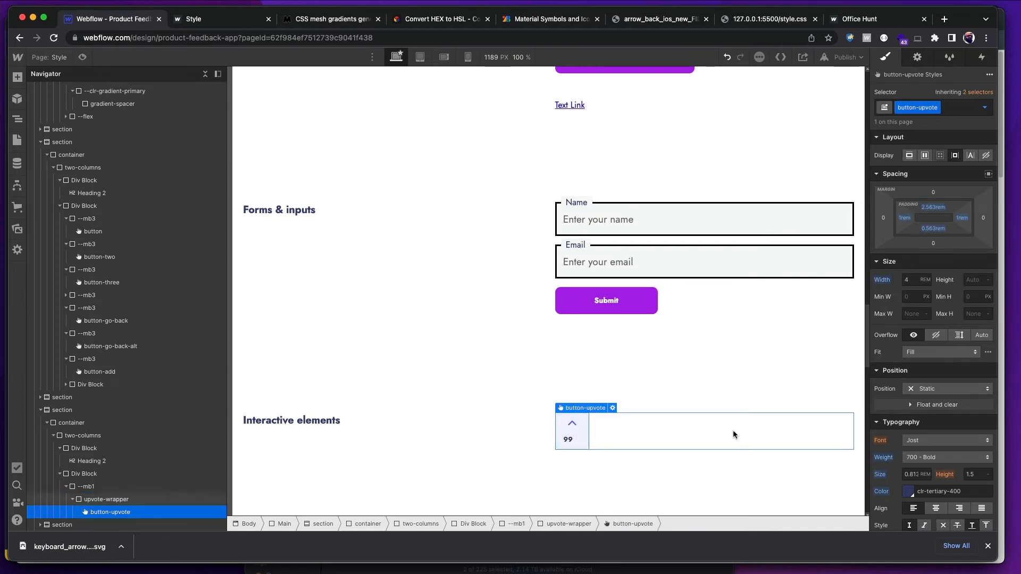
click(934, 510)
click(744, 433)
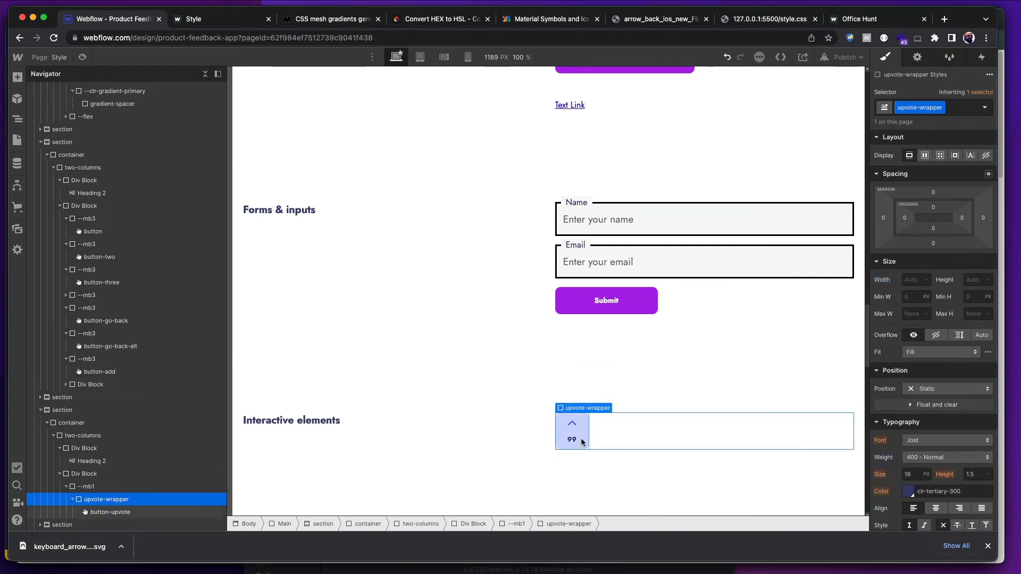
click(641, 397)
- Try the label 1,000 on the upvote button to check how it fits the set width
click(584, 439)
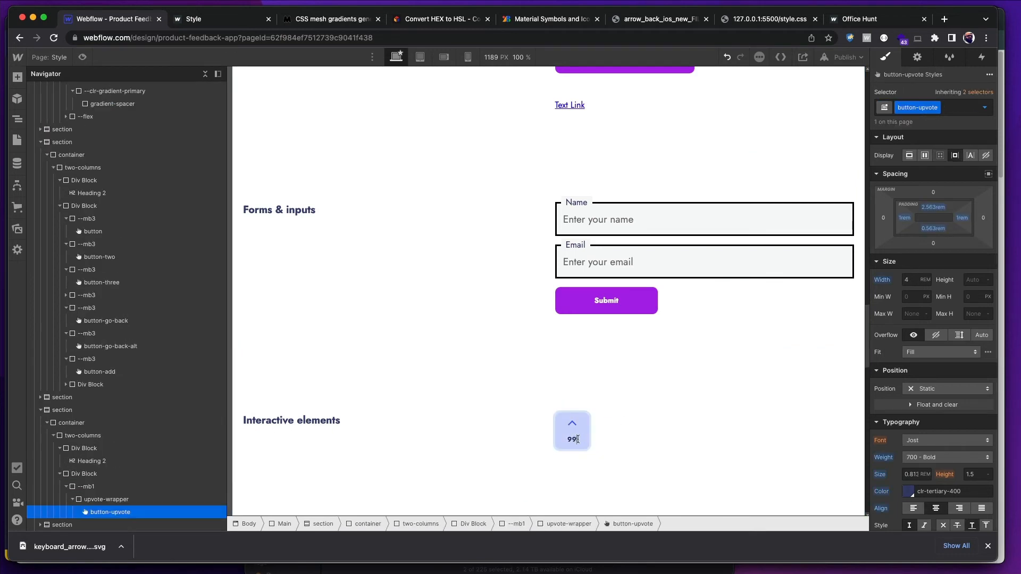
double_click(573, 438)
text(1,000)
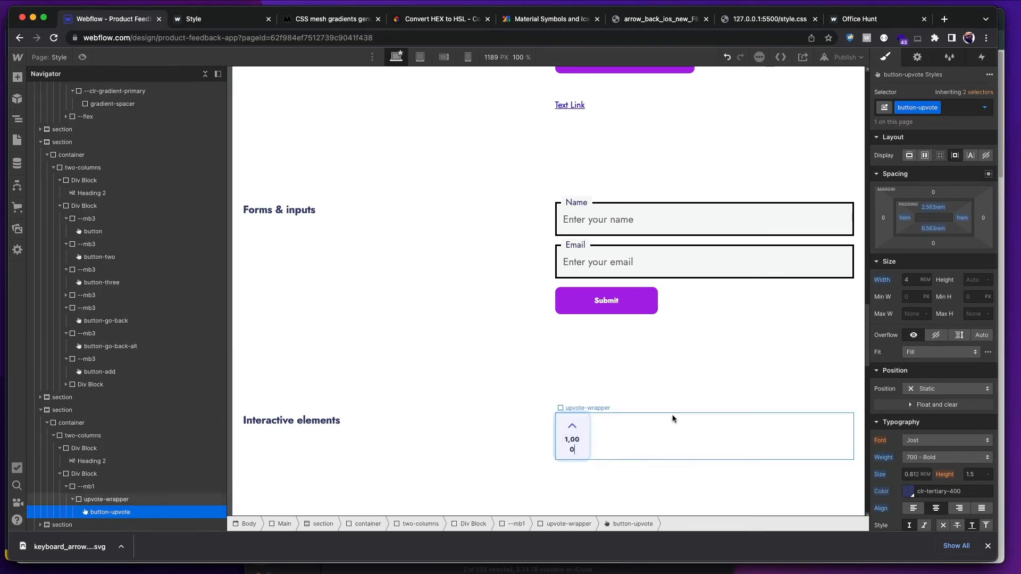
click(603, 427)
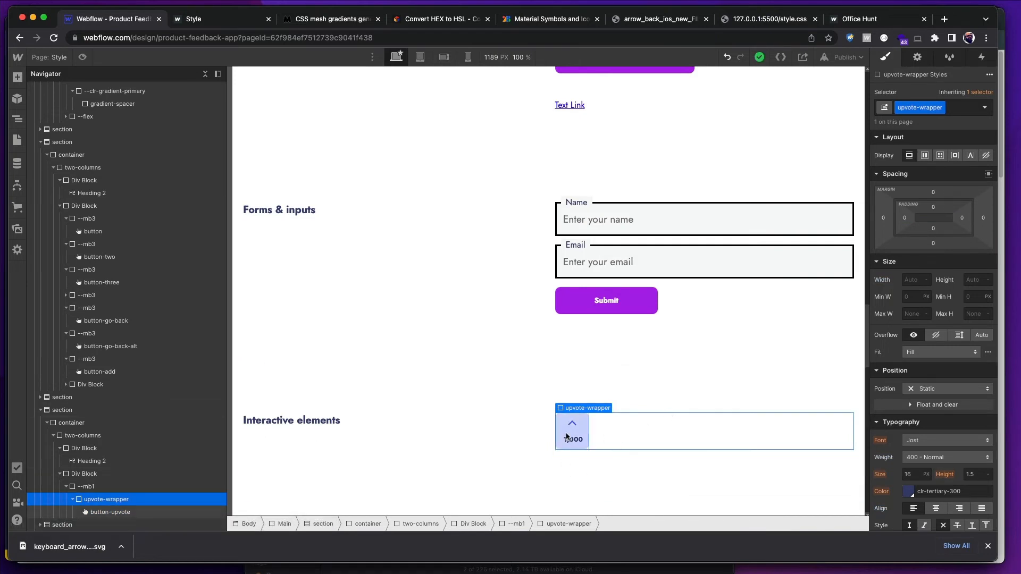
click(582, 434)
click(620, 442)
click(690, 495)
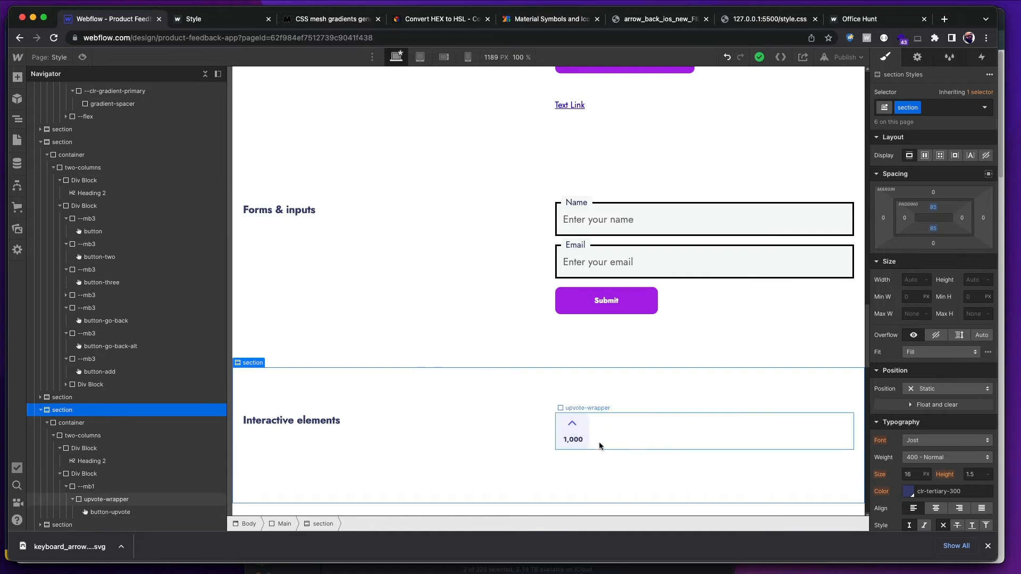
- Change the upvote button's label back to 99 to match the Figma design
key(super+Tab)
click(561, 295)
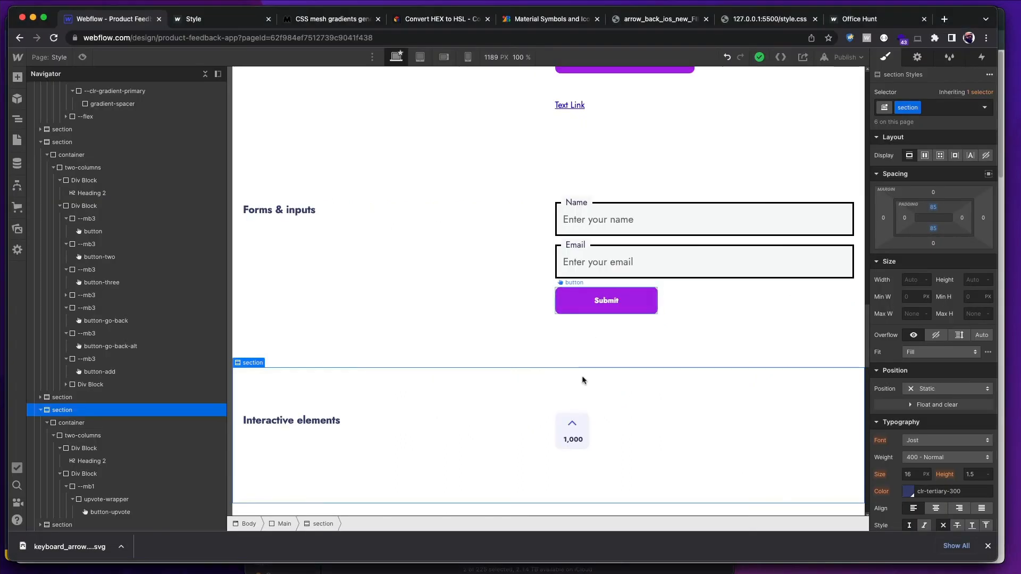
key(super+Tab)
click(570, 439)
double_click(570, 439)
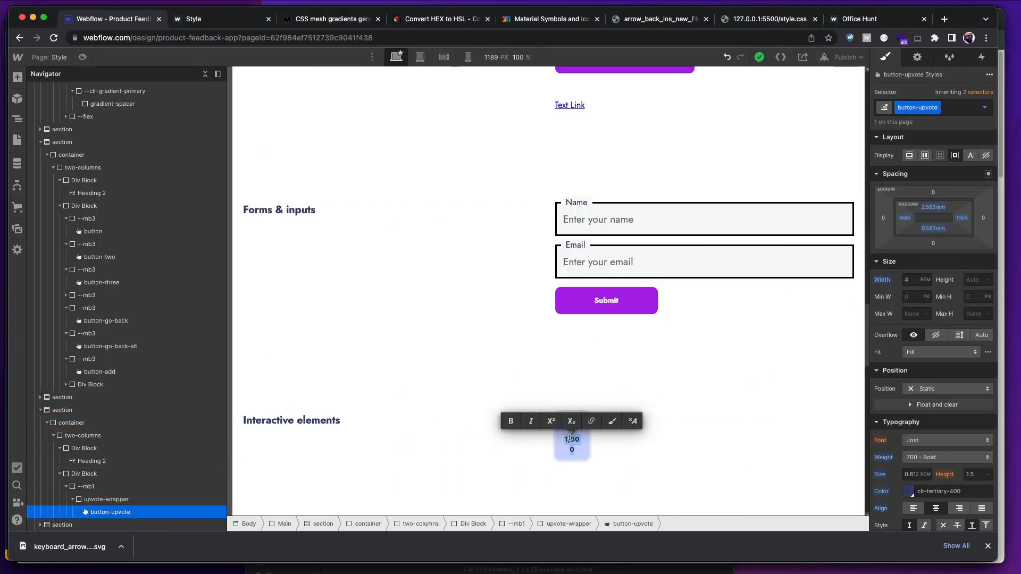
text(99)
key(Escape)
click(707, 422)
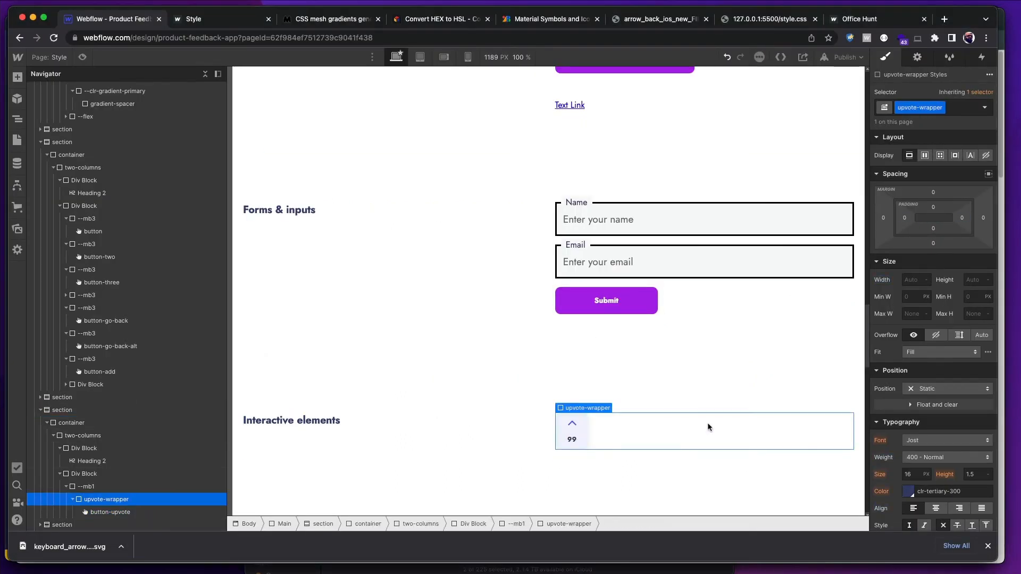
click(629, 374)
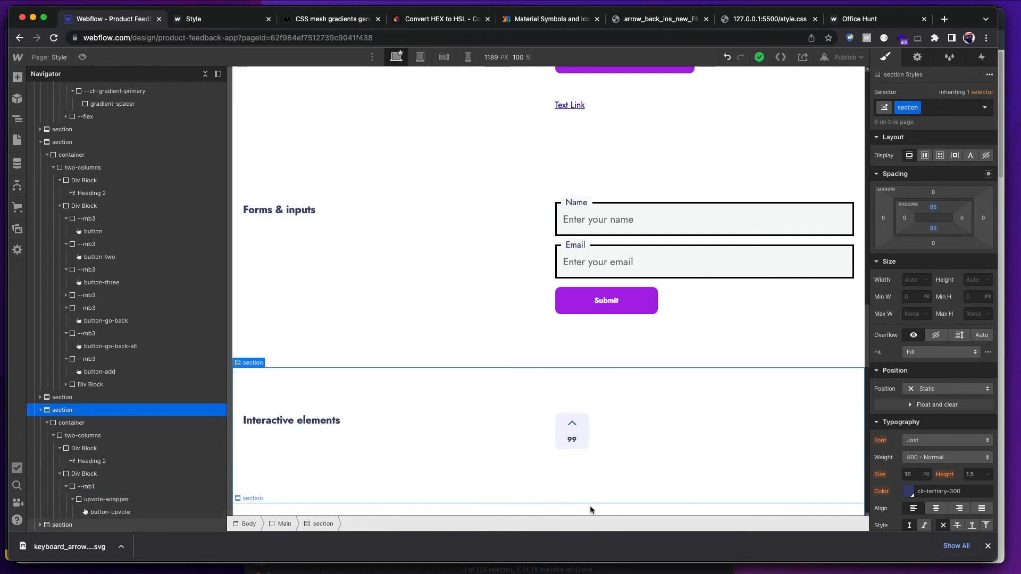
- Compare the Webflow upvote button with its Figma states, and examine its use in Figma's Desktop - Suggestions - Active screen
key(super+Tab)
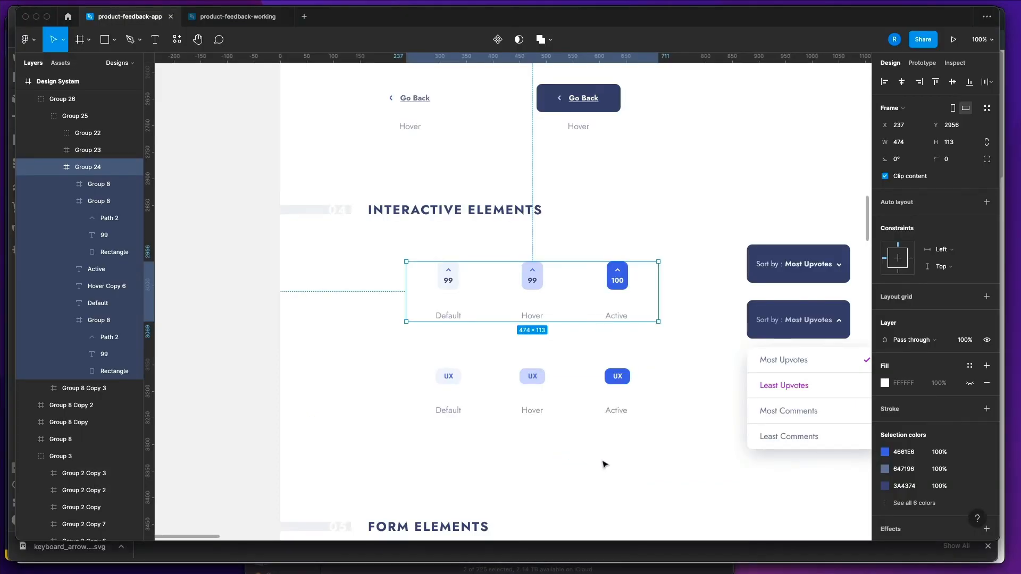
key(super+Tab)
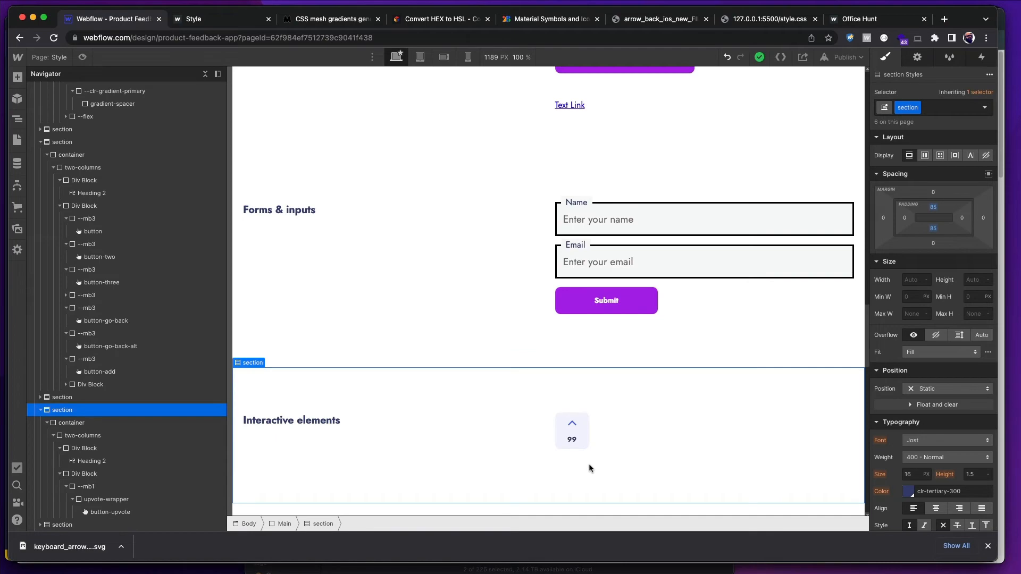
key(super+Tab)
key(super+Tab)
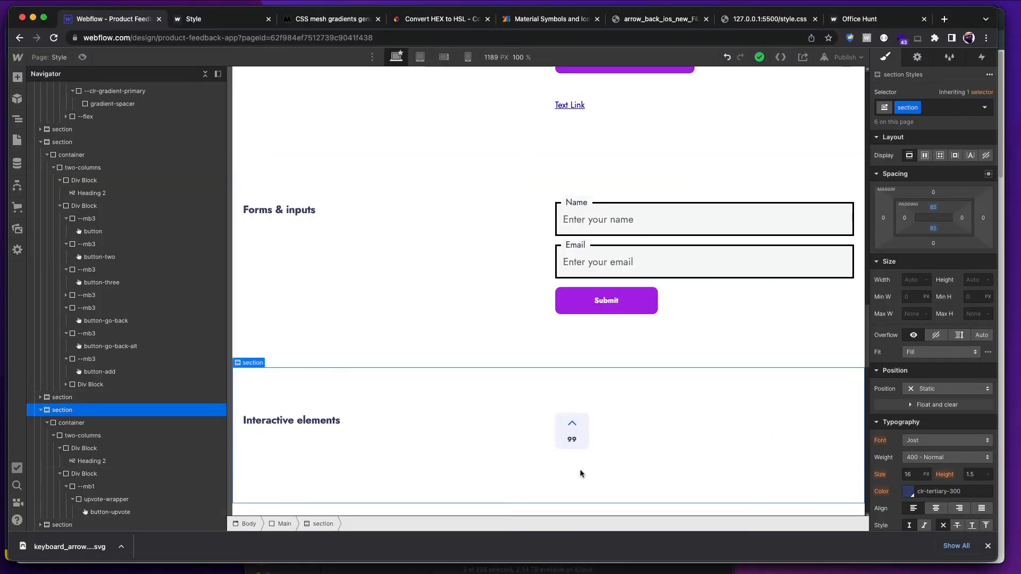
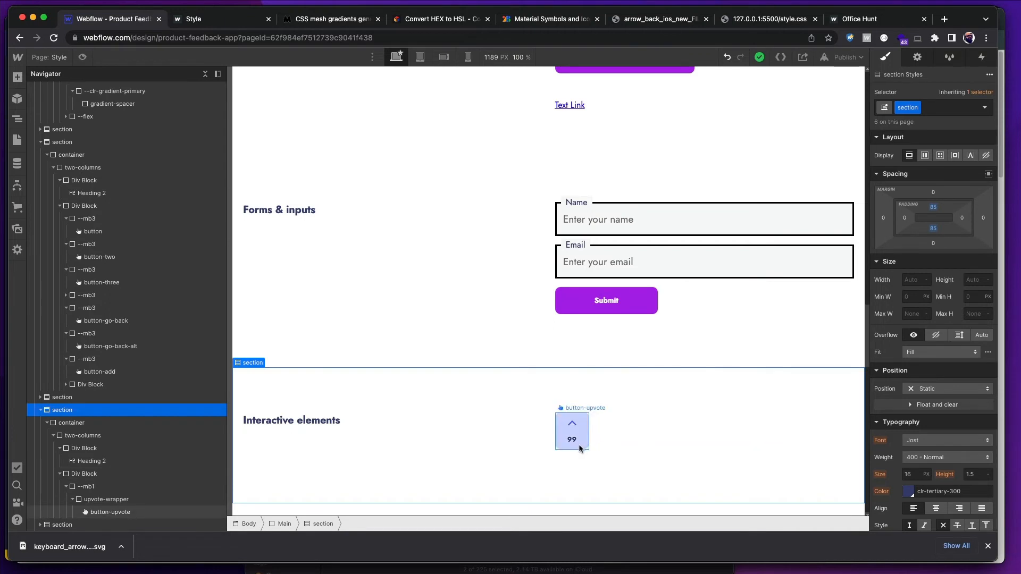
key(super+Tab)
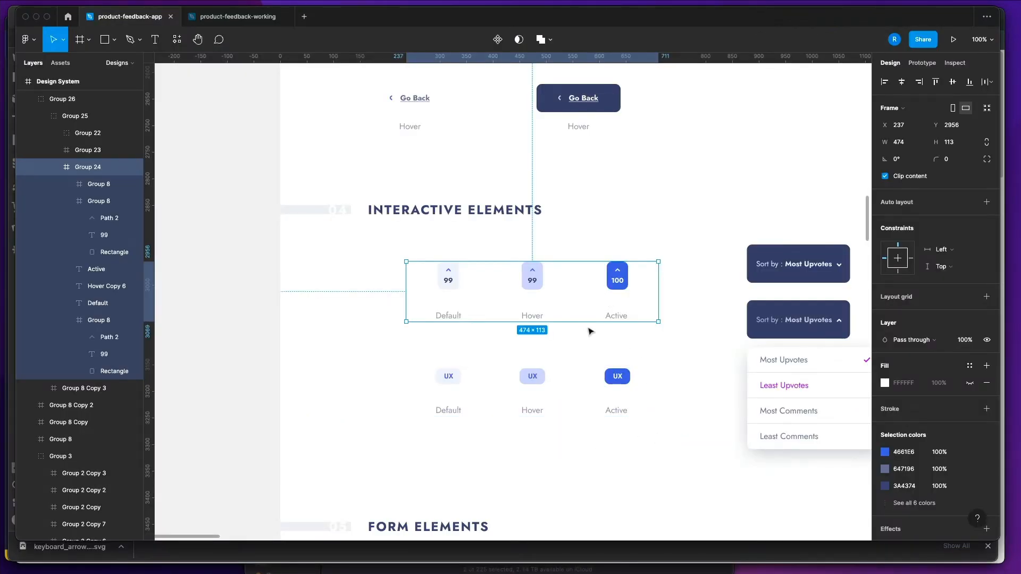
scroll(590, 332, down, 1)
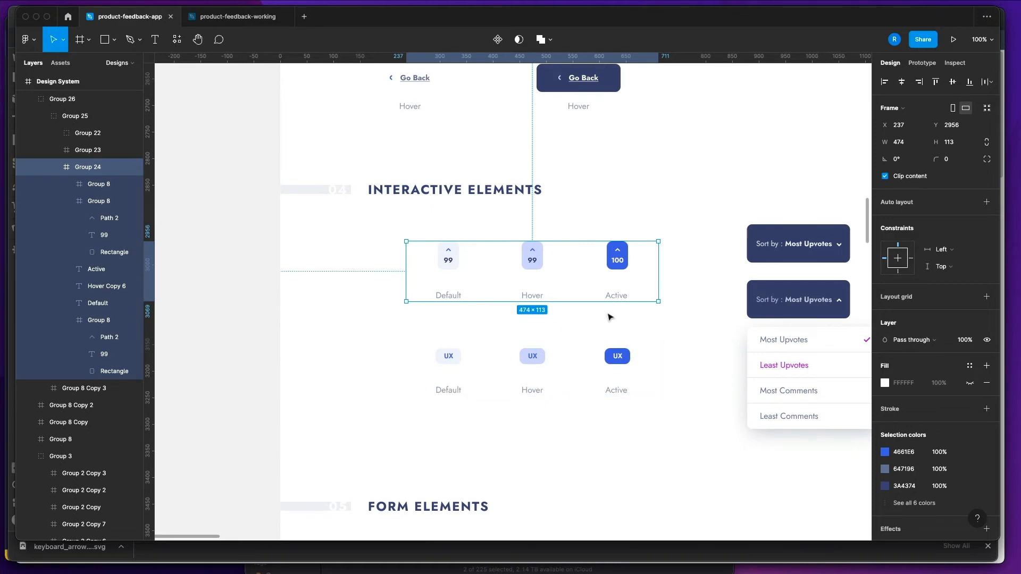
scroll(611, 314, down, 5)
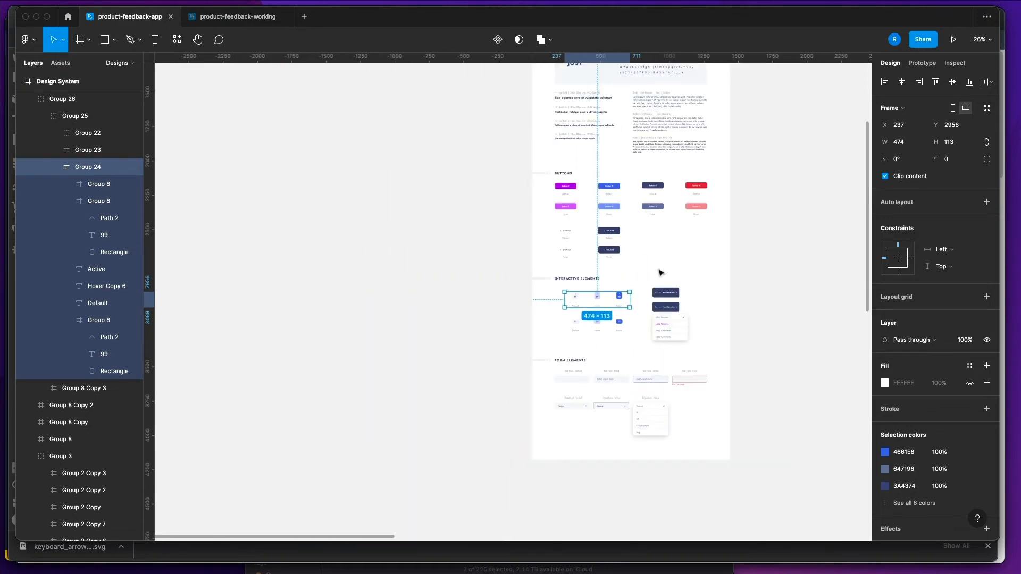
scroll(590, 332, right, 5)
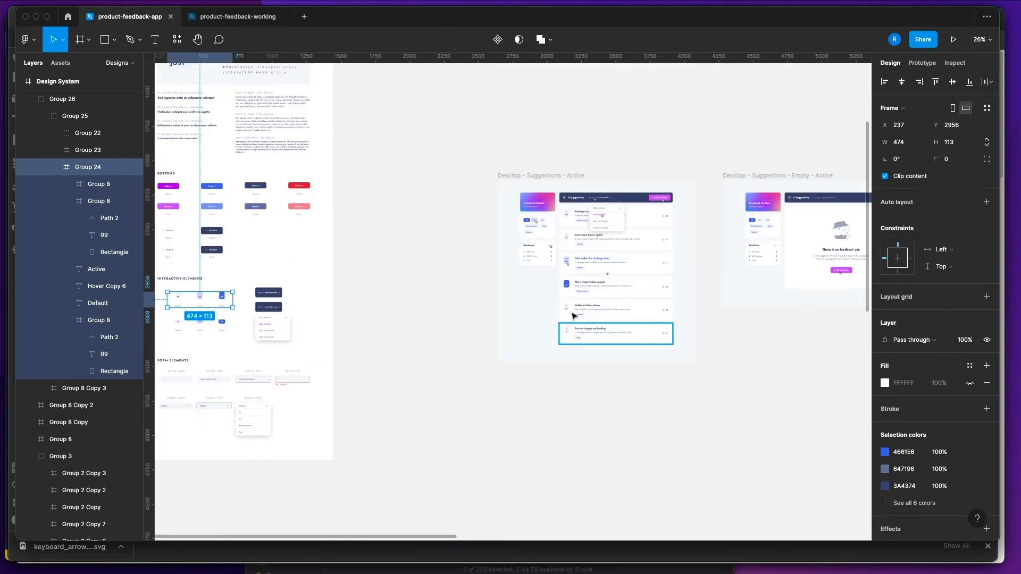
- Examine the upvote, tag and sort dropdown states under Interactive Elements in the design system
scroll(573, 316, up, 5)
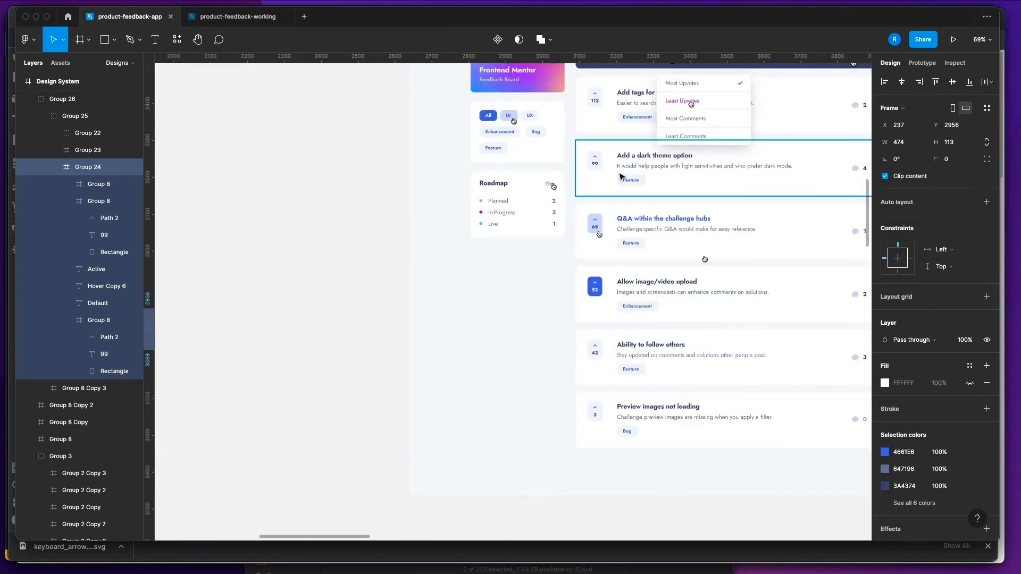
scroll(510, 316, left, 10)
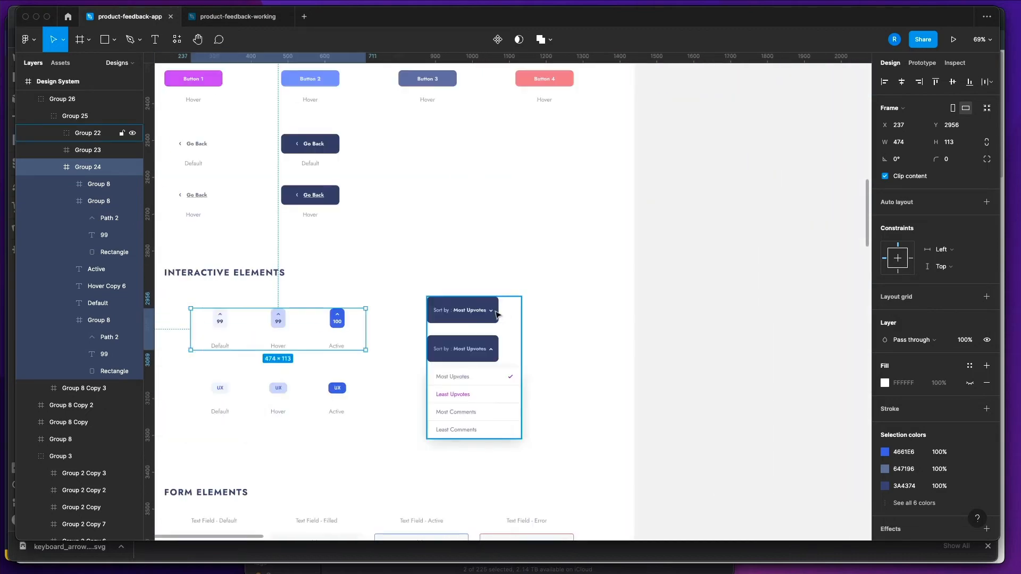
scroll(452, 321, left, 1)
scroll(297, 347, left, 2)
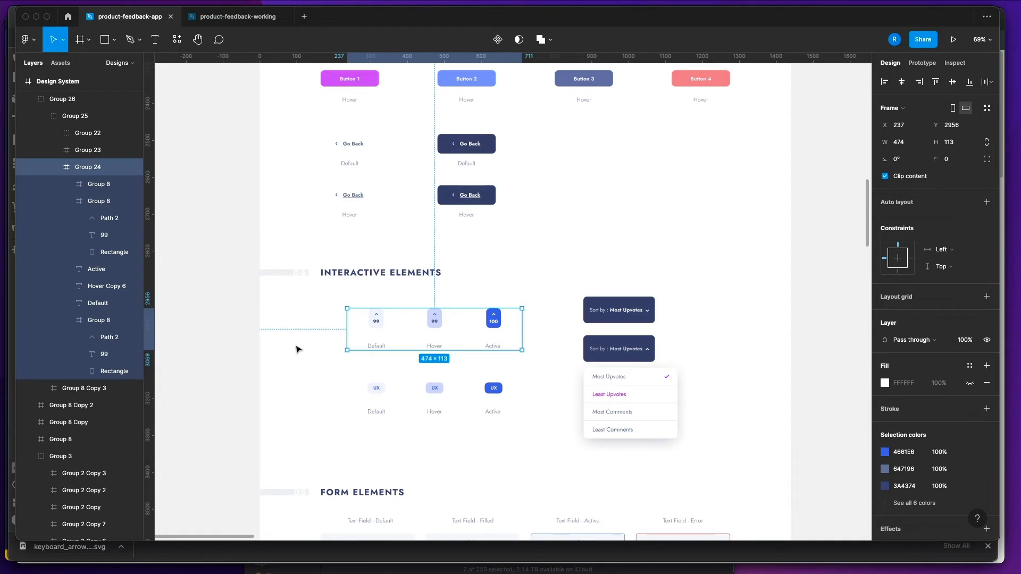
scroll(297, 349, up, 4)
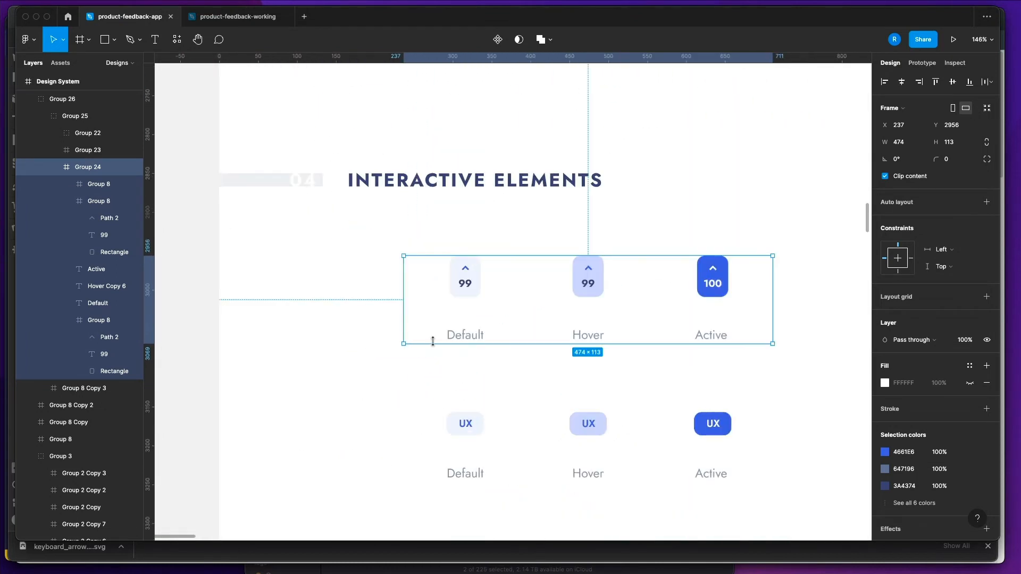
scroll(432, 341, right, 8)
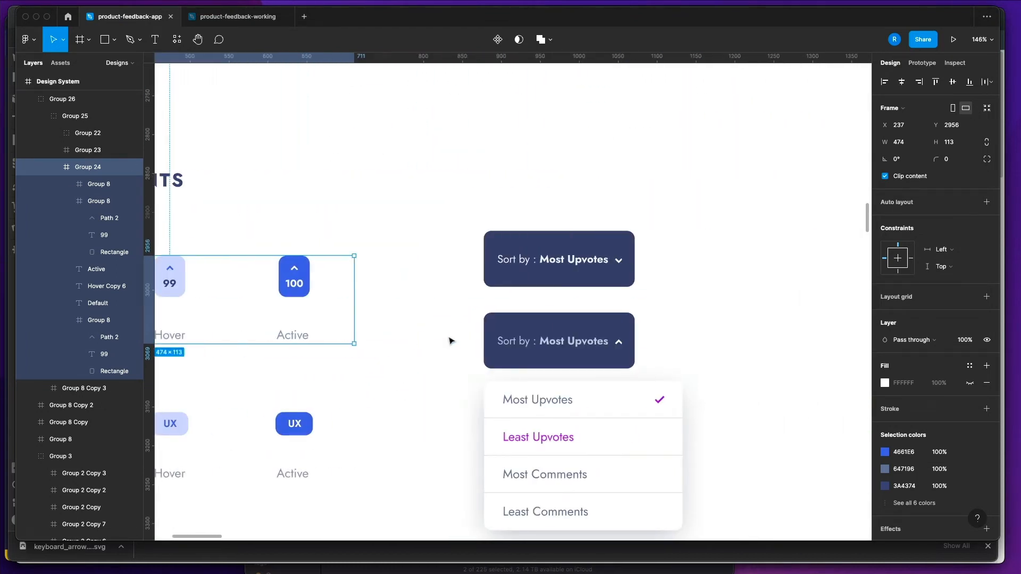
scroll(450, 340, left, 6)
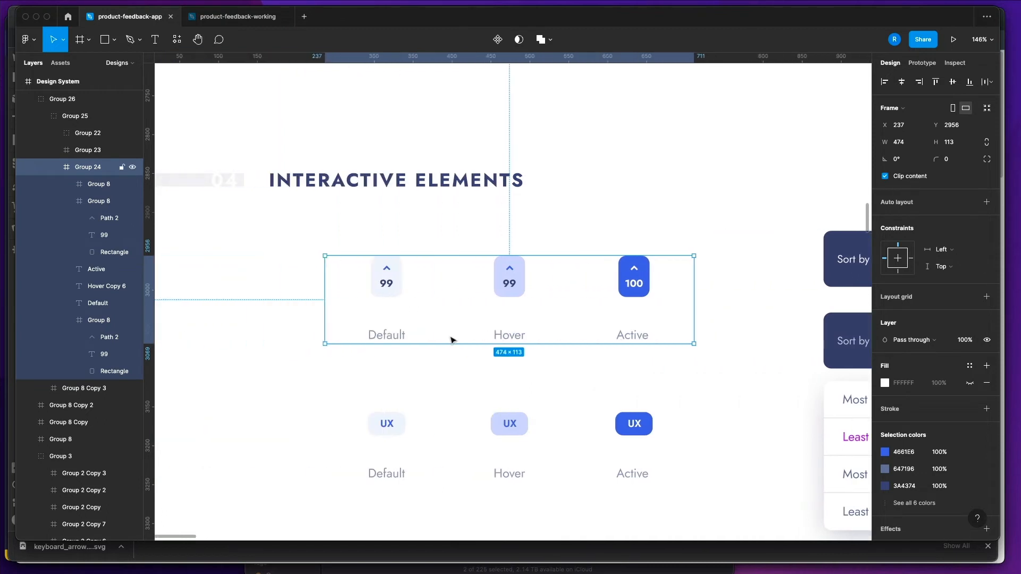
- Switch to Webflow, move button-upvote out of upvote-wrapper directly into its --mb1 div, and delete the empty wrapper
key(super+Tab)
scroll(581, 285, down, 5)
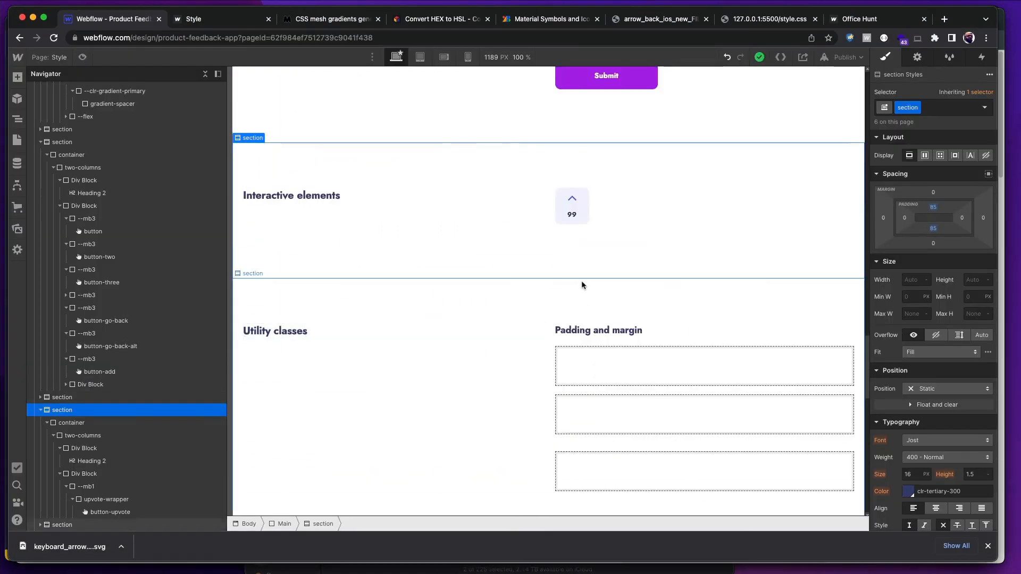
click(641, 215)
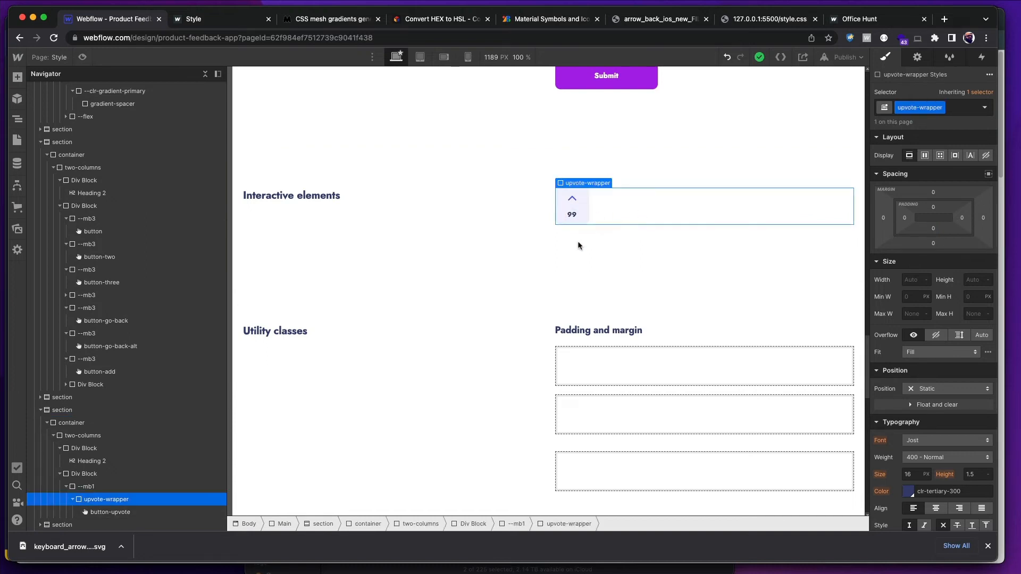
drag(110, 511, 101, 488)
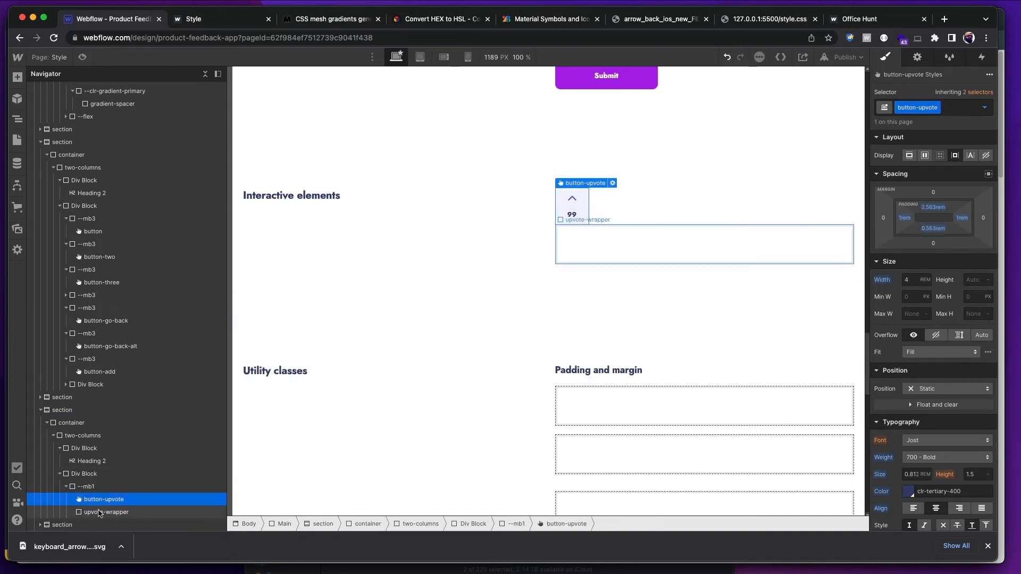
click(110, 511)
key(Delete)
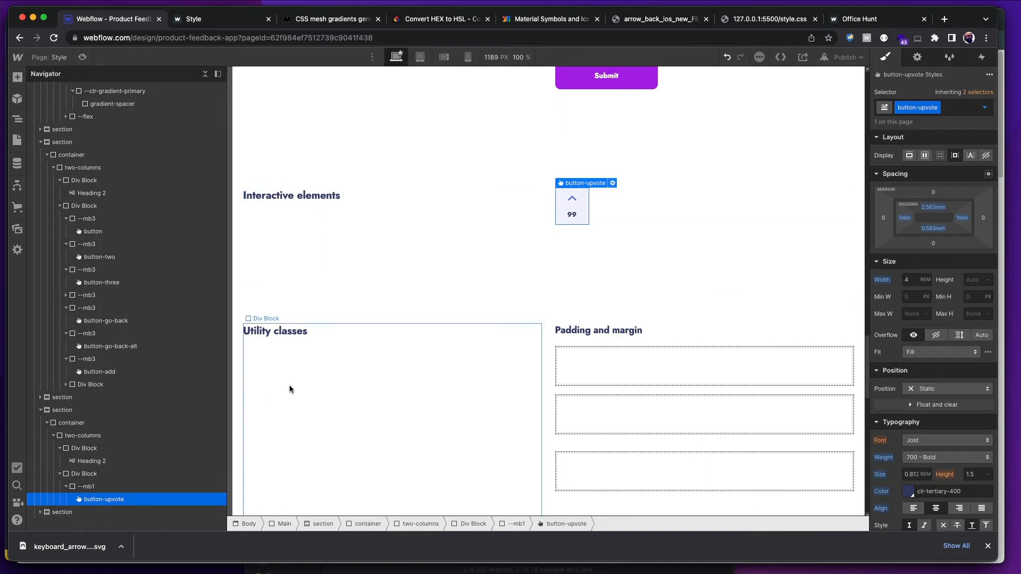
- Clean up the project's styles by removing all unused classes
click(949, 57)
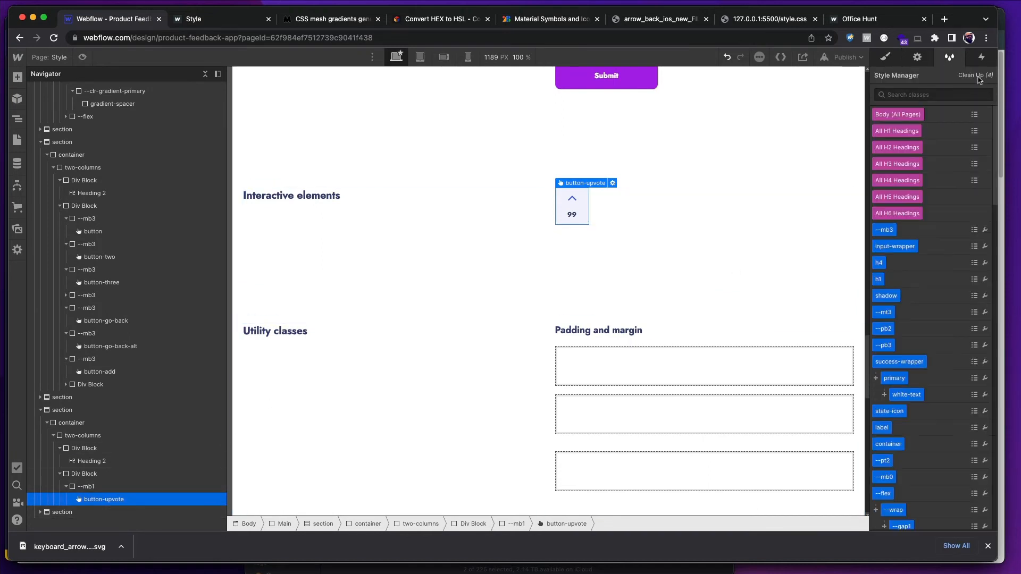
click(975, 75)
click(891, 211)
- Review the style page's colour swatches and inspect the styles of the --clr-gradient-primary block
scroll(724, 324, up, 20)
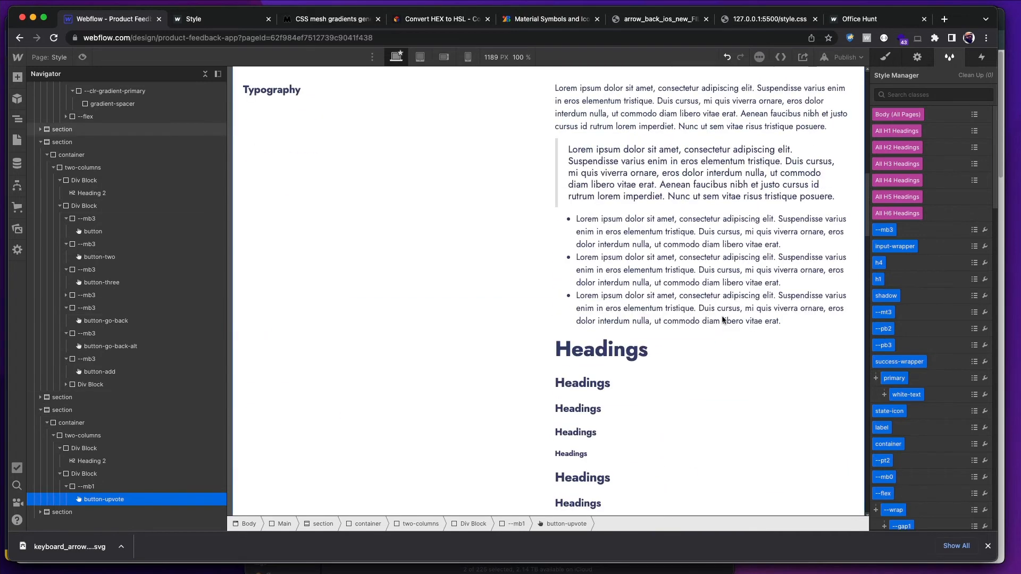
scroll(723, 319, up, 5)
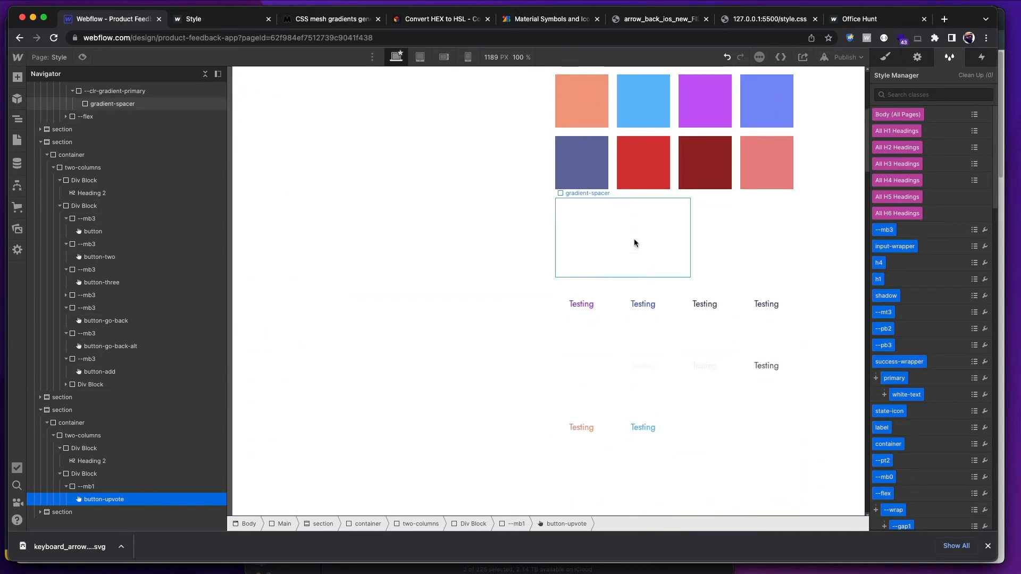
click(716, 237)
click(716, 237)
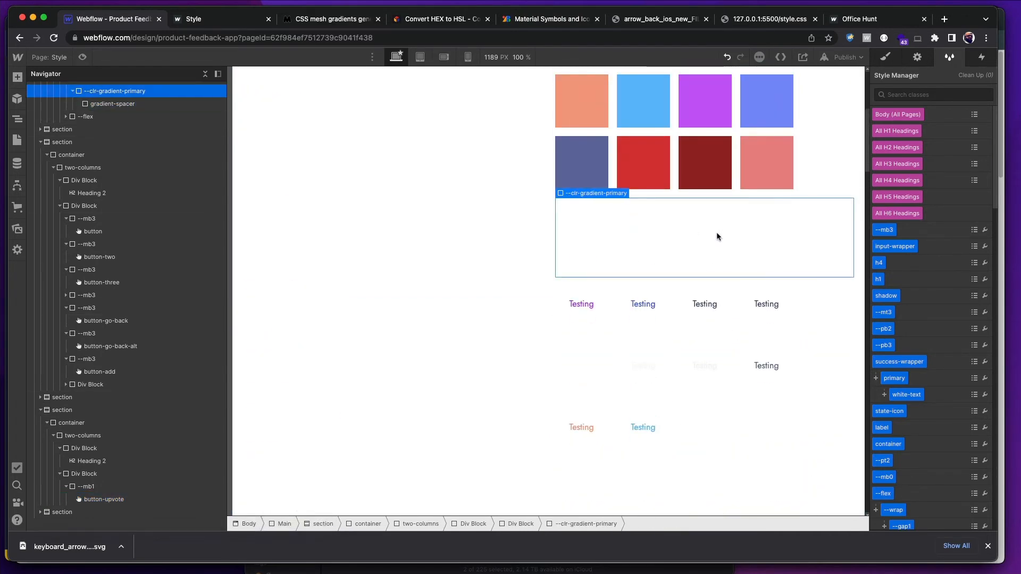
key(s)
scroll(716, 380, down, 15)
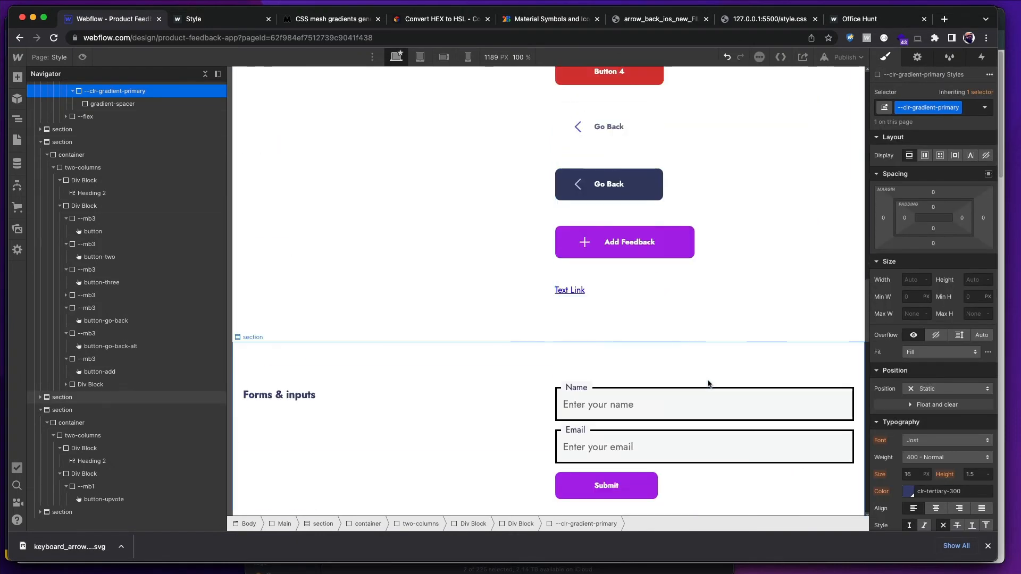
scroll(707, 381, down, 6)
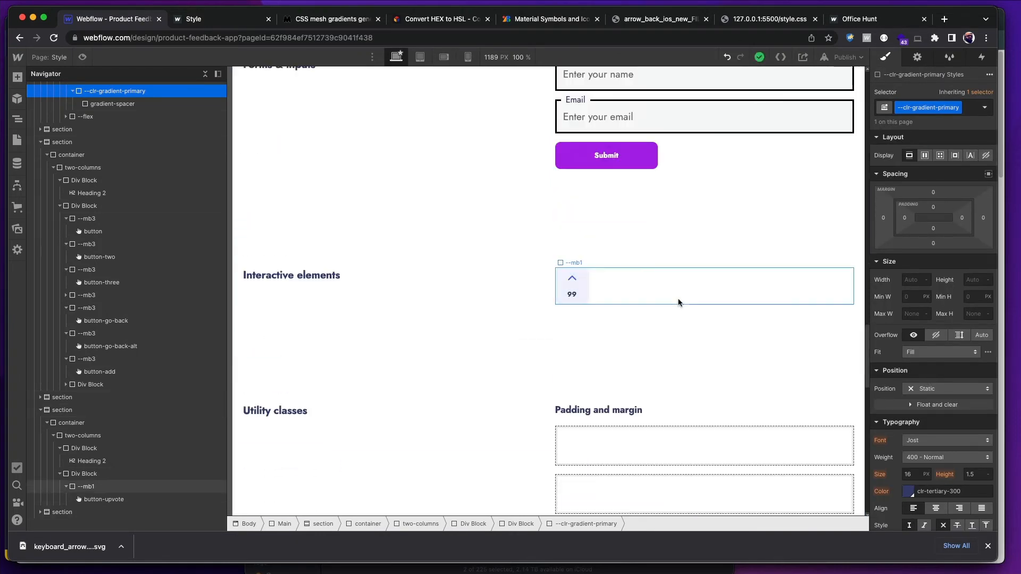
- Switch to Figma and inspect the group of UX tag states under Interactive Elements
key(super+Tab)
scroll(388, 345, down, 3)
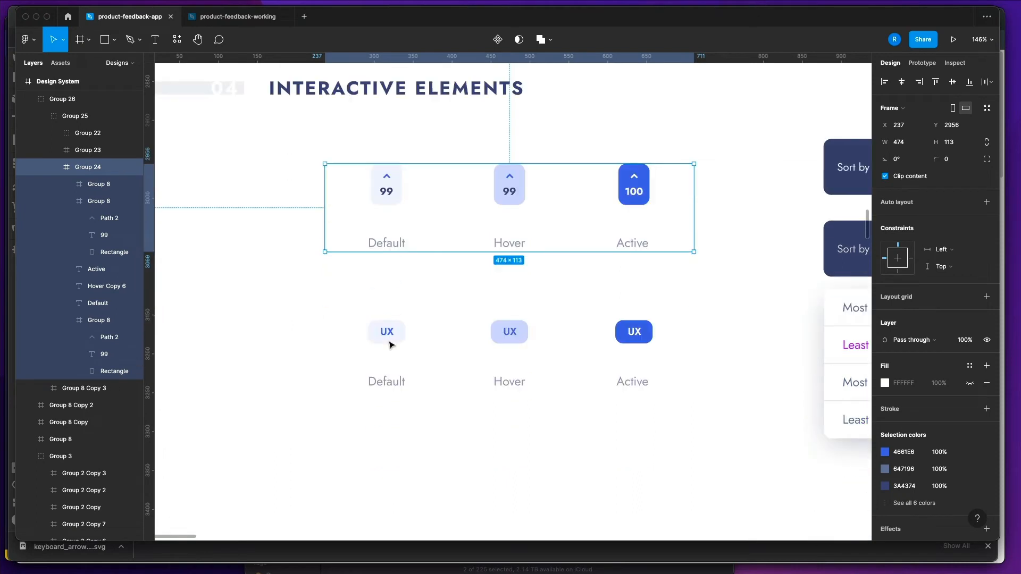
click(395, 343)
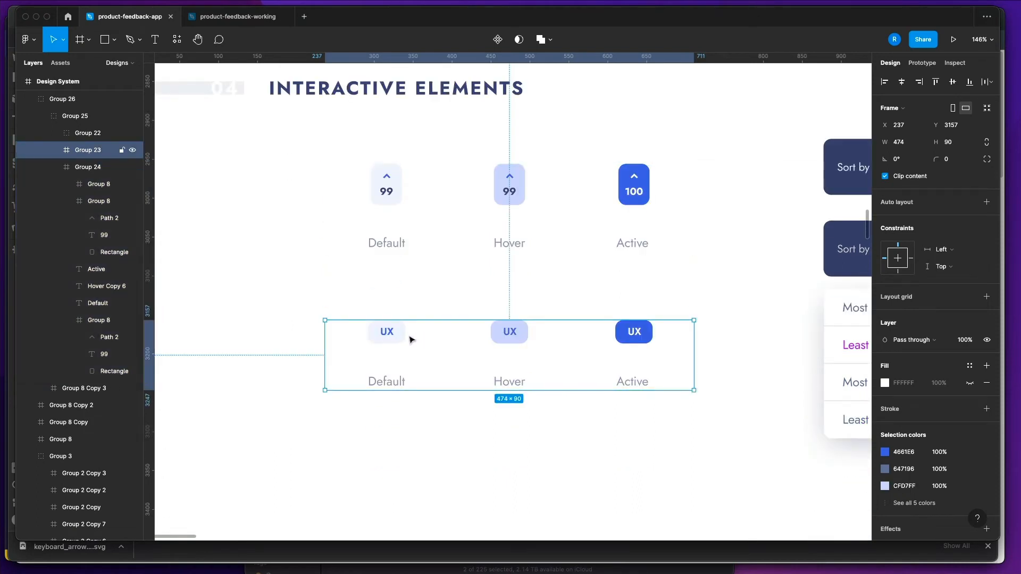
- Switch back to Webflow and add a Div Block below the upvote button in the Interactive elements content column
key(super+Tab)
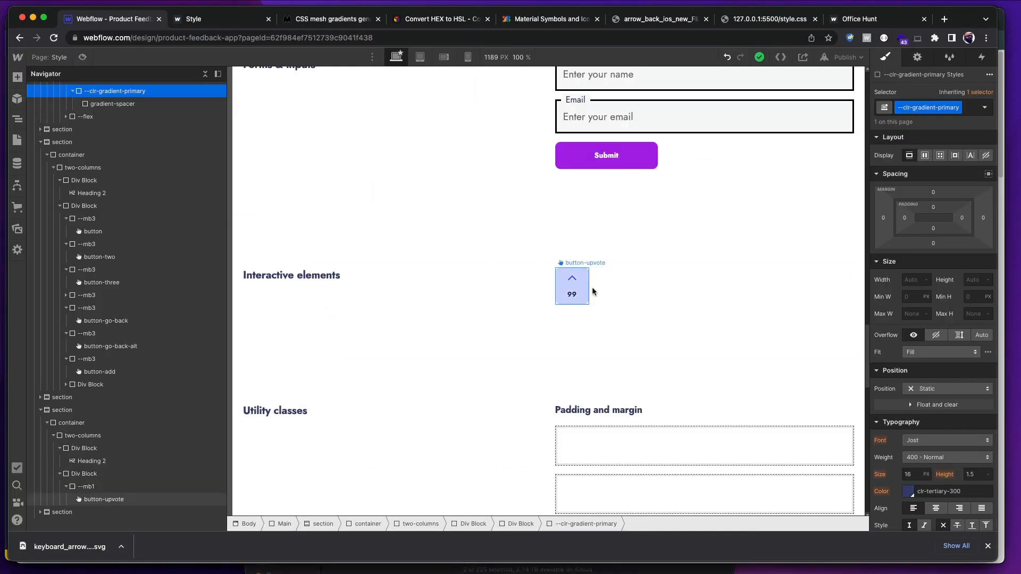
click(581, 290)
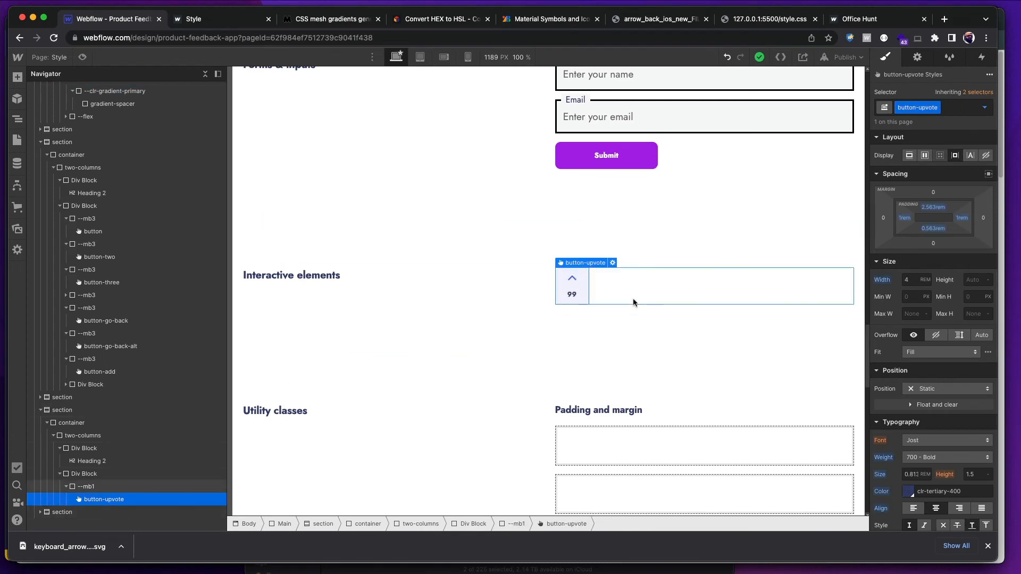
click(633, 301)
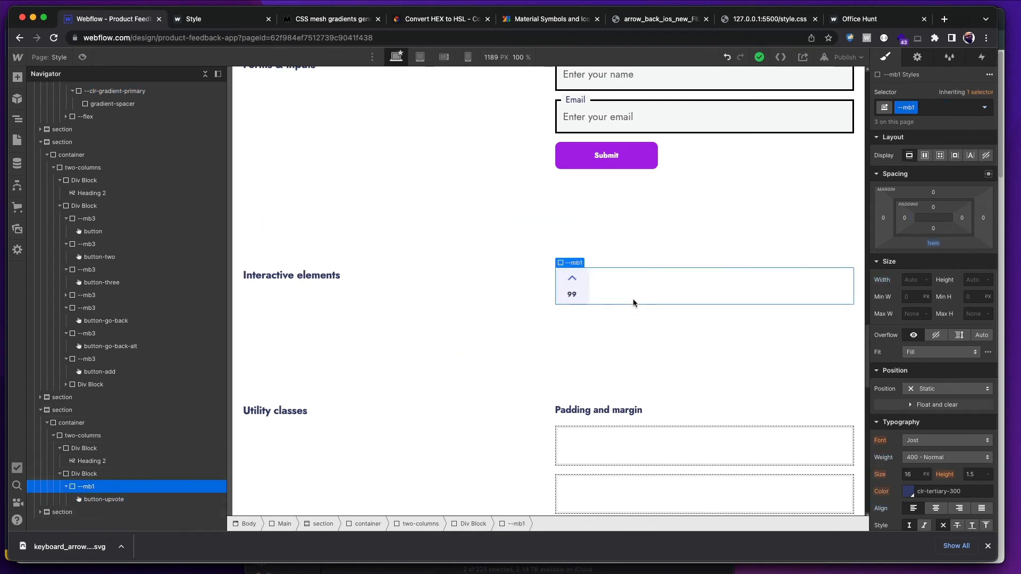
click(633, 302)
key(super+e)
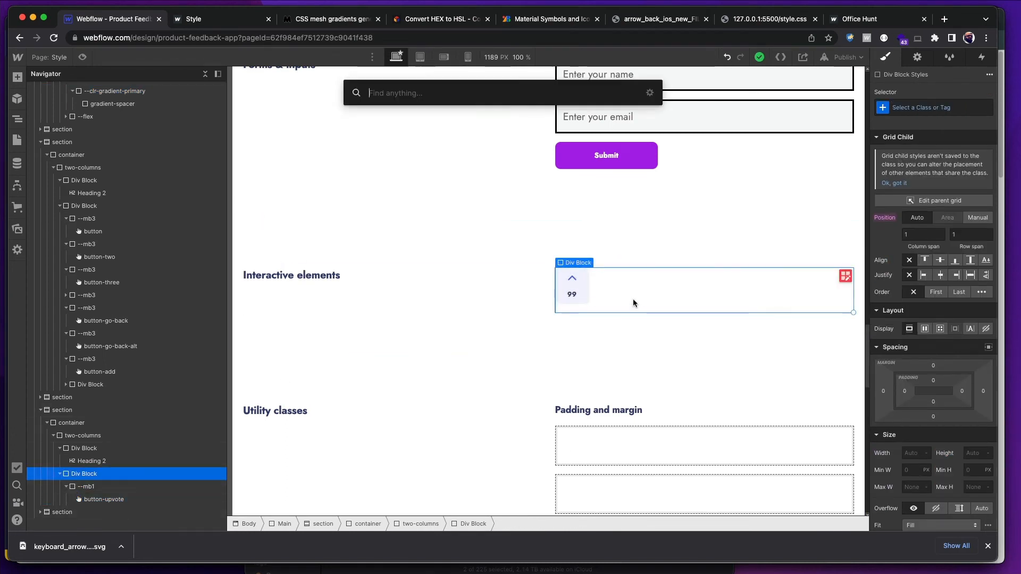
text(d)
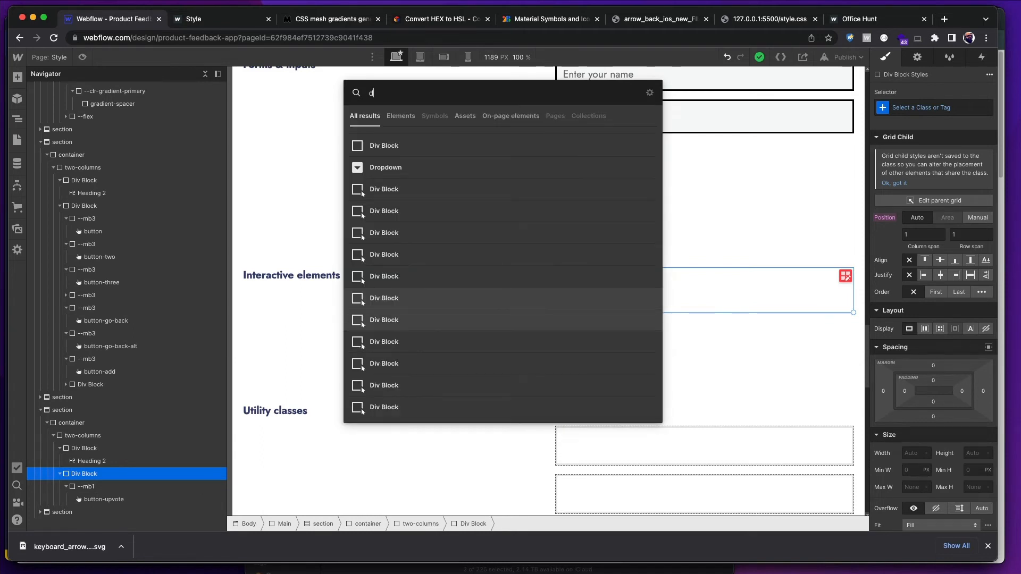
key(Return)
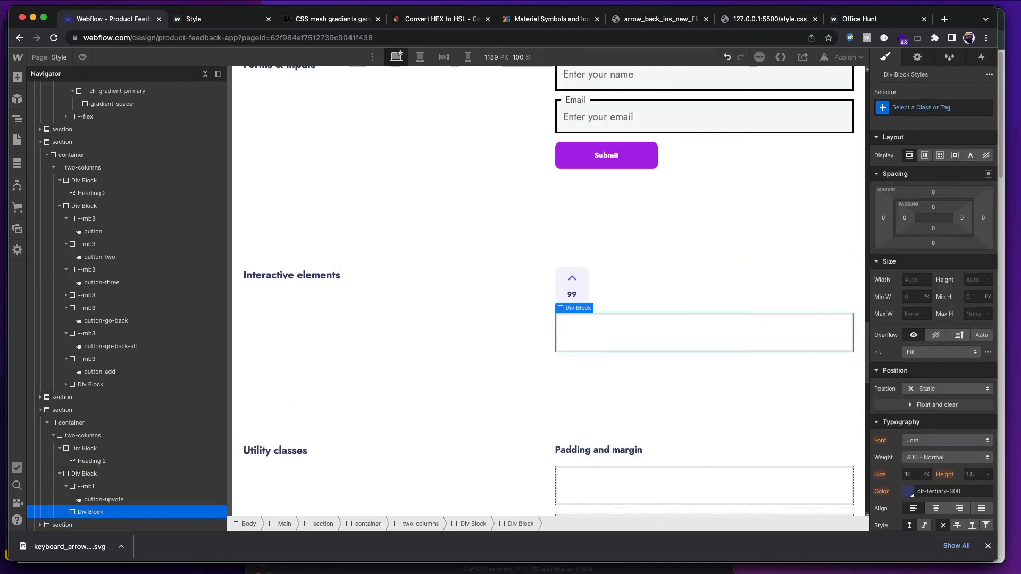
- Apply the existing --mb1 class to the empty Div Block below the upvote button
key(super+Return)
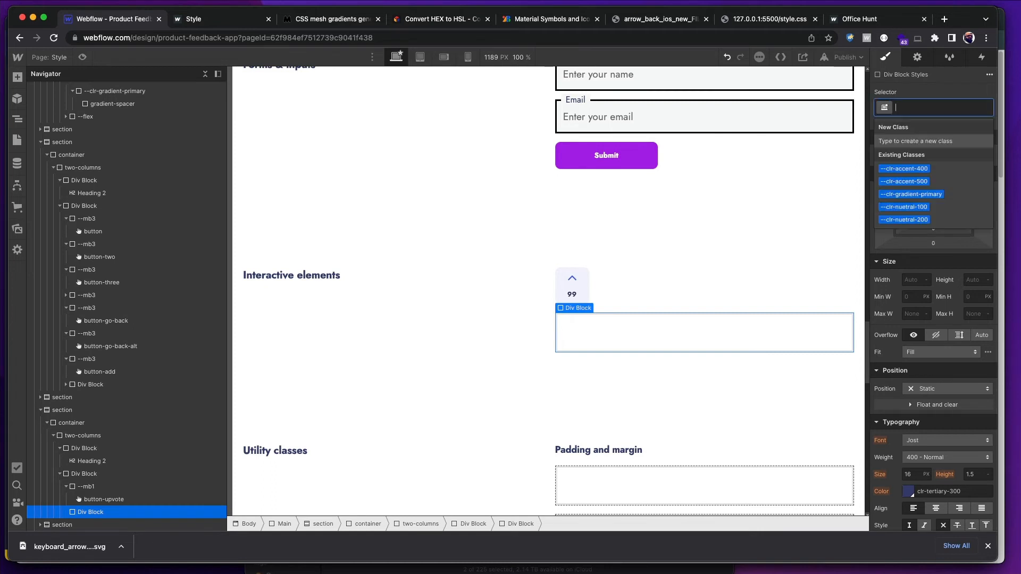
text(--m)
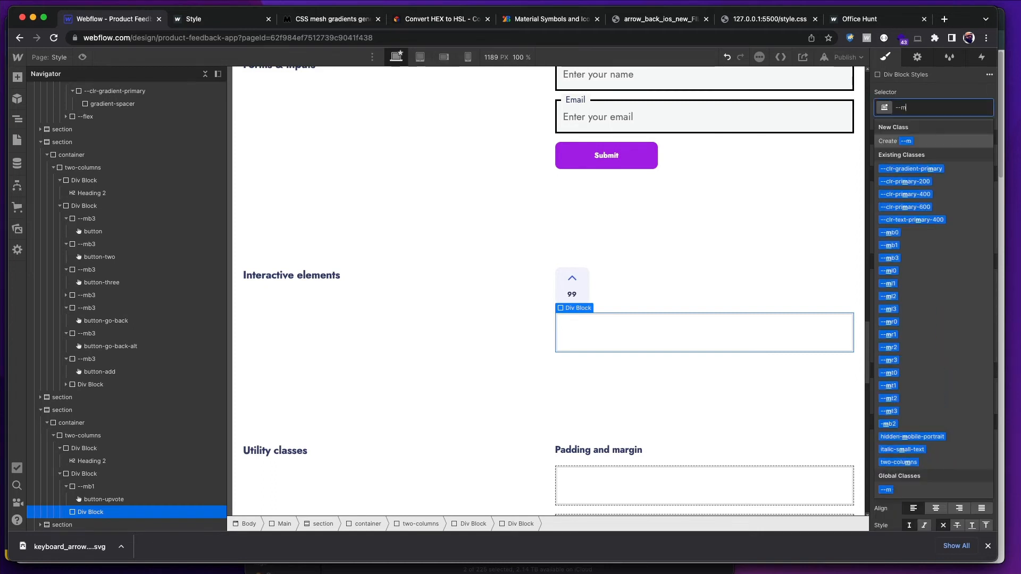
key(Down)
key(Down)
key(Down)
key(Down)
key(Down)
key(Down)
key(Down)
key(Return)
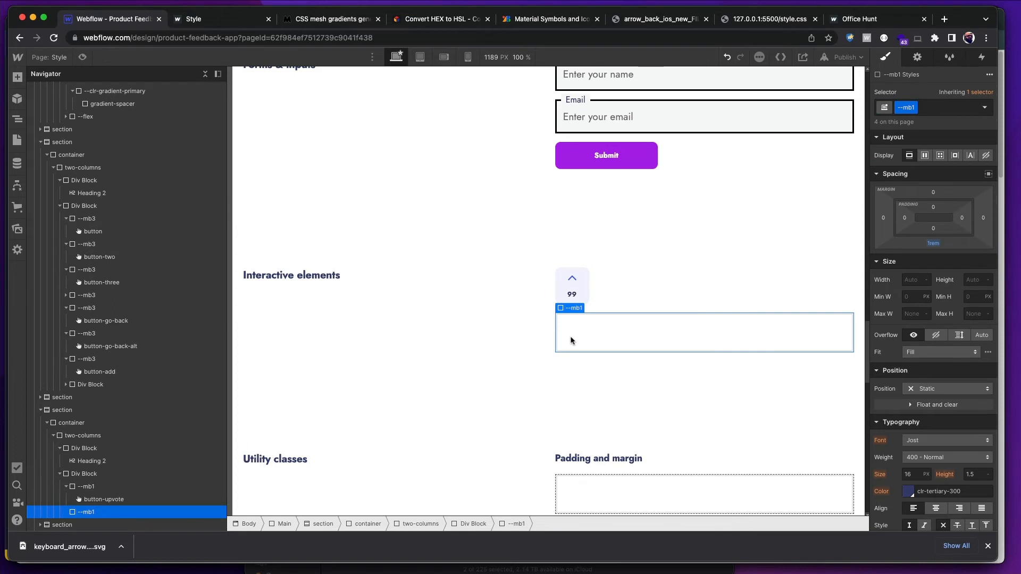
- Insert a Link Block inside the empty --mb1 div, keeping its default link settings
key(super+k)
text(lin)
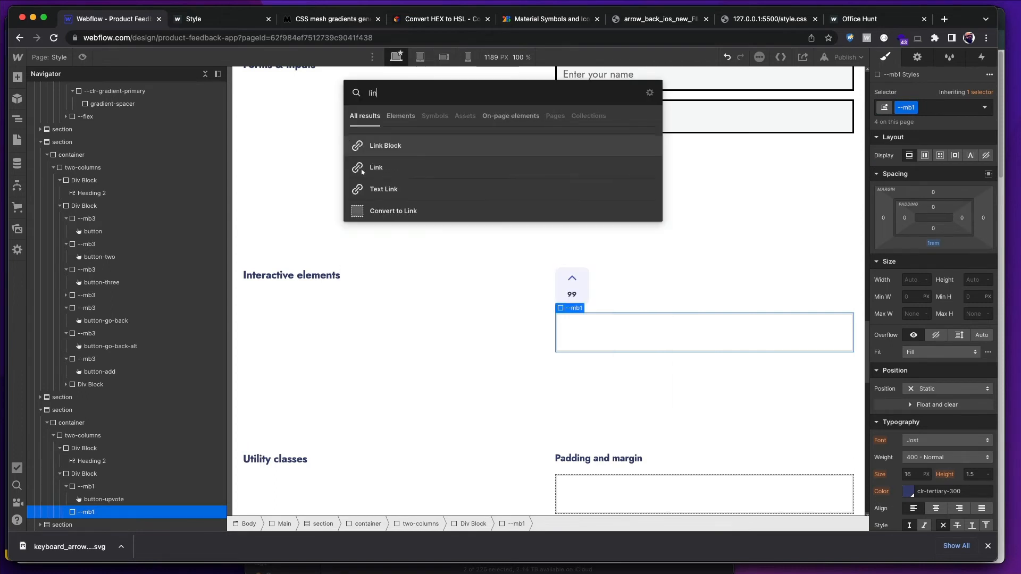
key(Return)
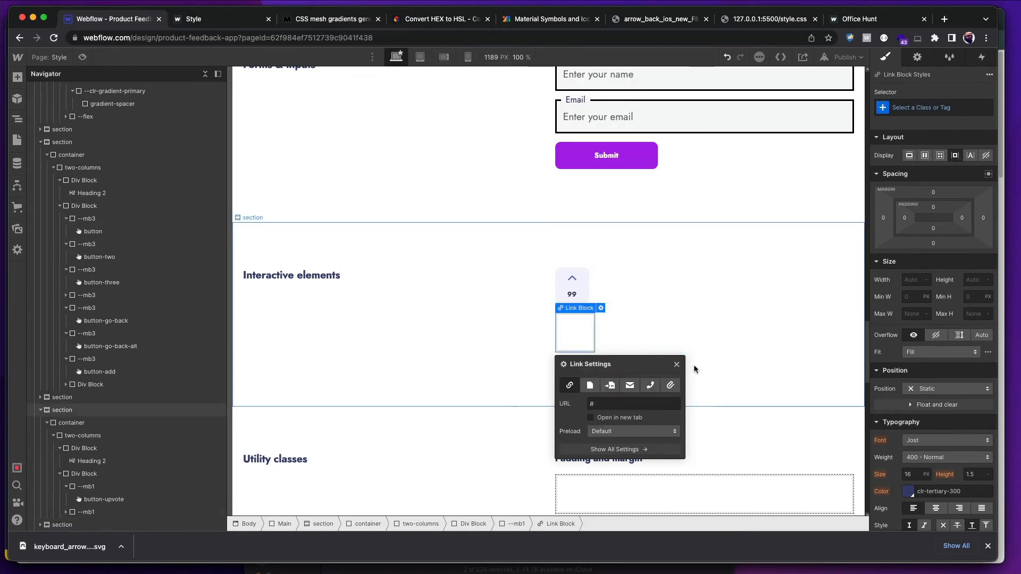
click(676, 367)
click(697, 346)
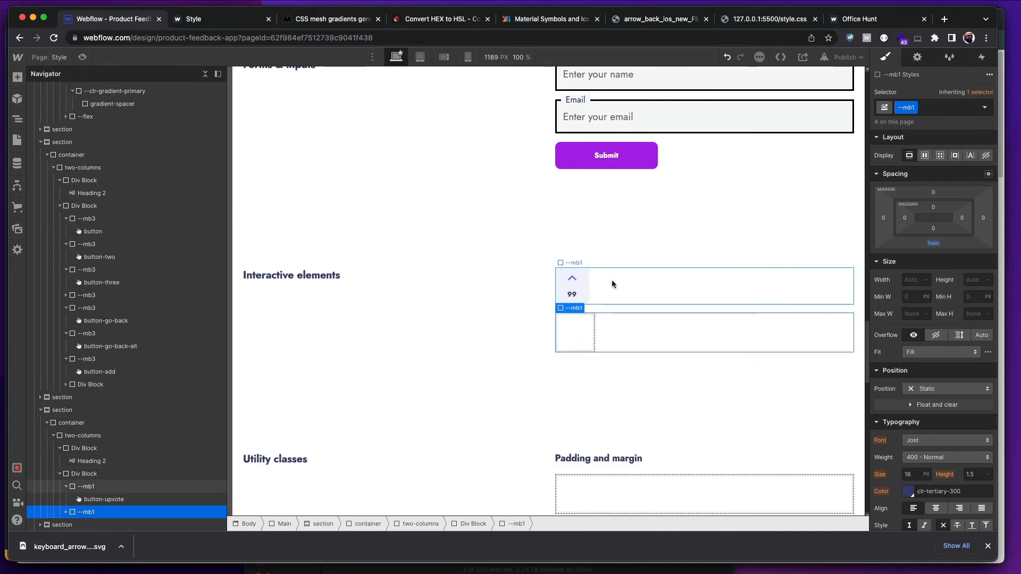
- Switch to Figma and review the design system's colors, typography, buttons and interactive elements
key(super+Tab)
scroll(457, 256, down, 5)
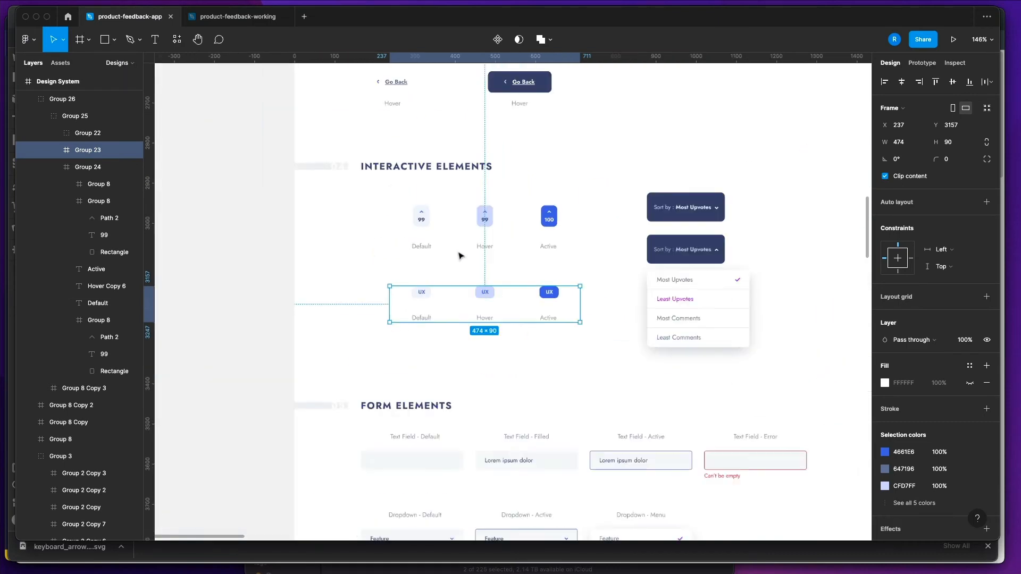
scroll(516, 255, up, 10)
scroll(522, 289, down, 10)
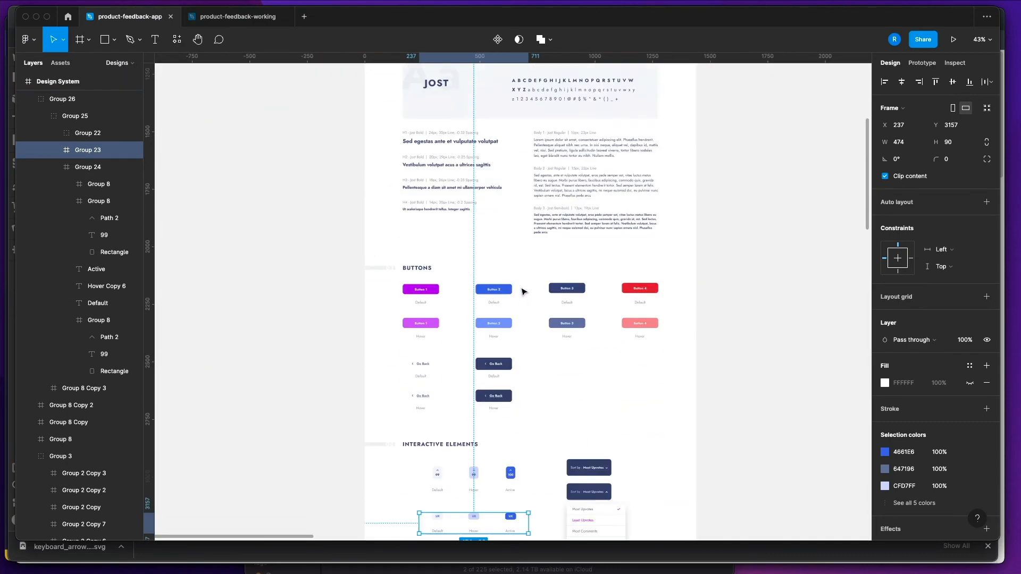
scroll(542, 229, up, 10)
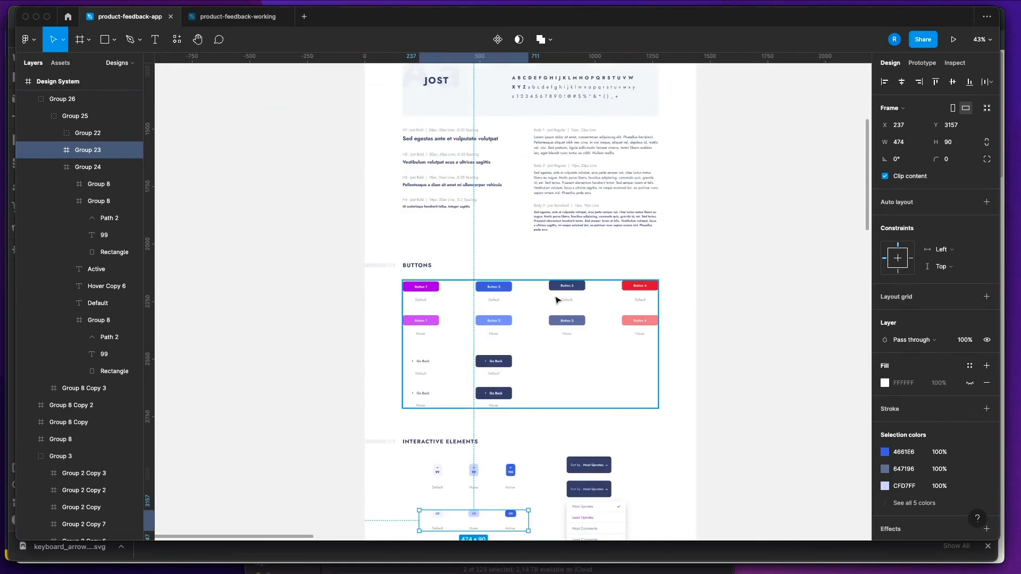
scroll(567, 313, up, 3)
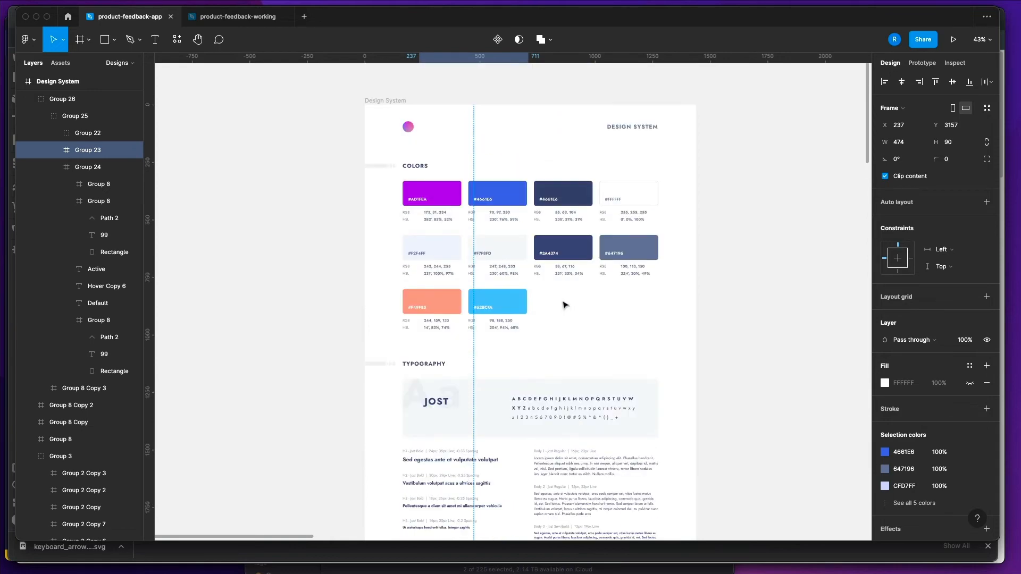
scroll(565, 302, down, 10)
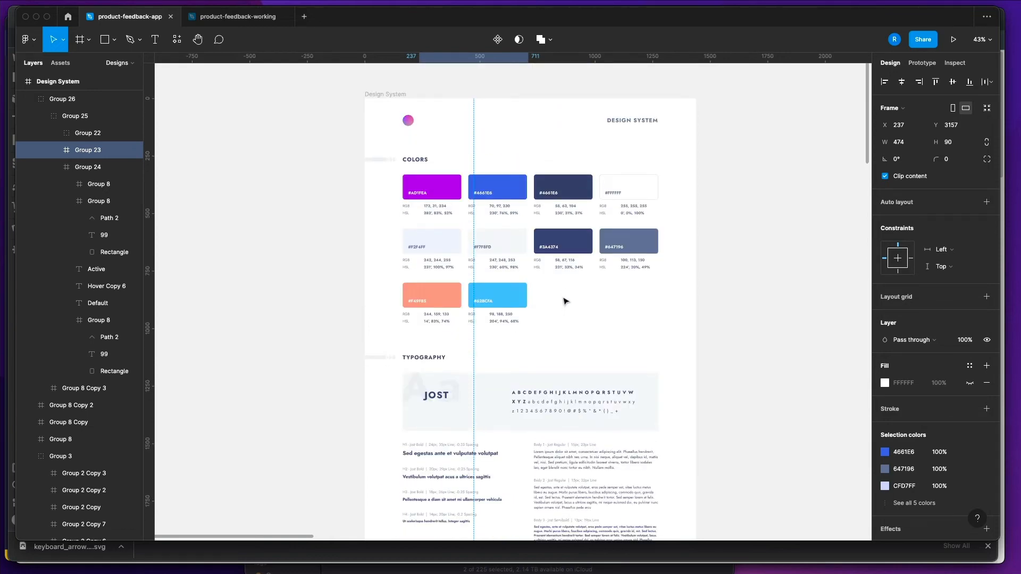
- Compare the Webflow style page's colors and forms with the Figma design system, and examine the UX tag states up close in Figma
scroll(564, 299, down, 4)
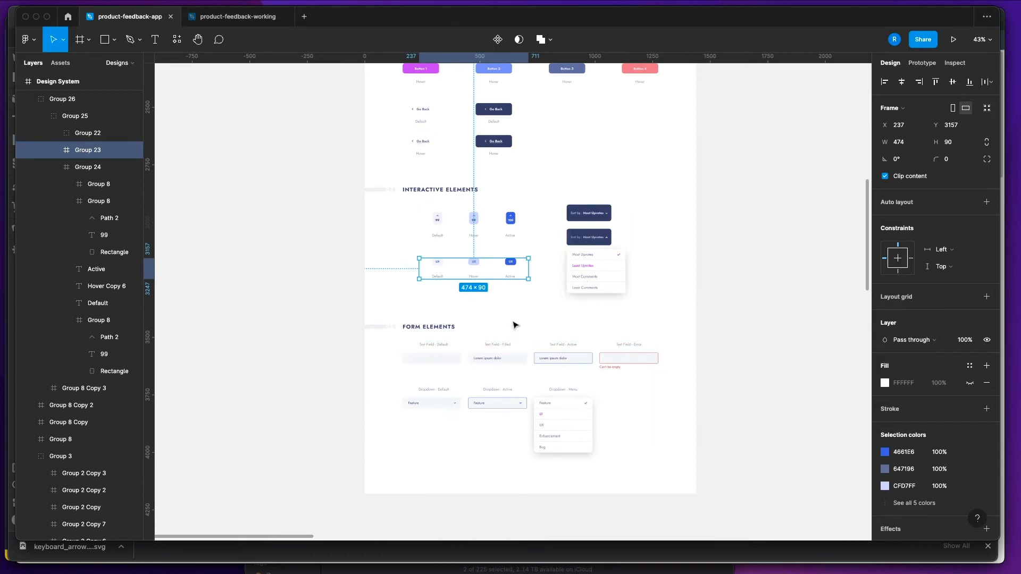
key(super+Tab)
scroll(582, 287, up, 15)
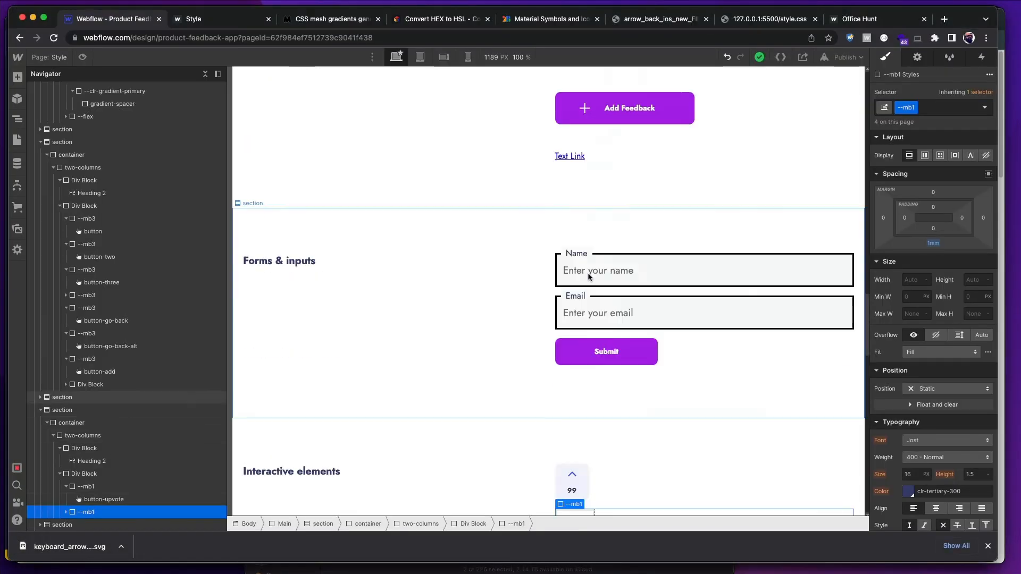
scroll(582, 276, up, 10)
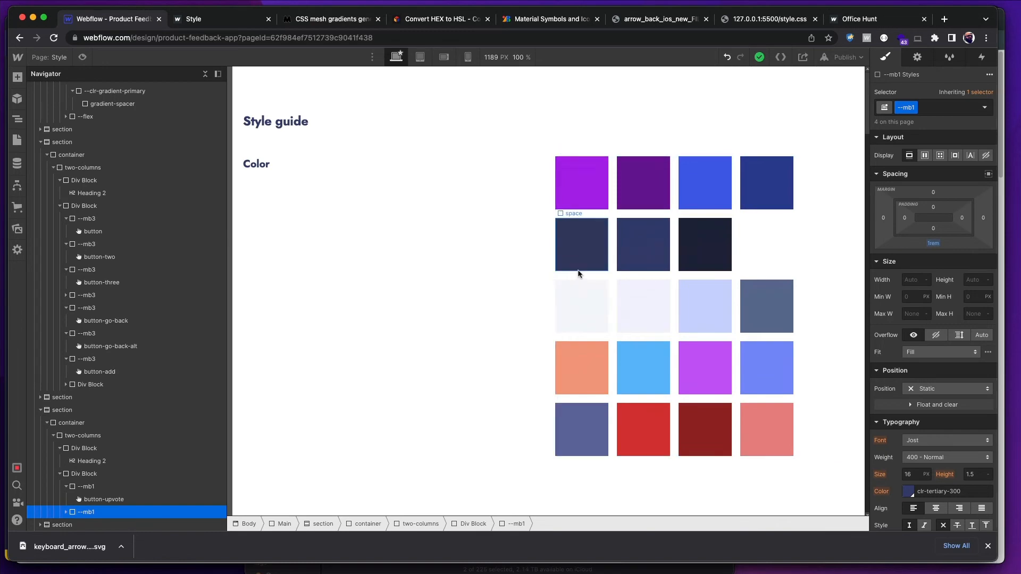
scroll(577, 275, down, 15)
scroll(575, 275, down, 15)
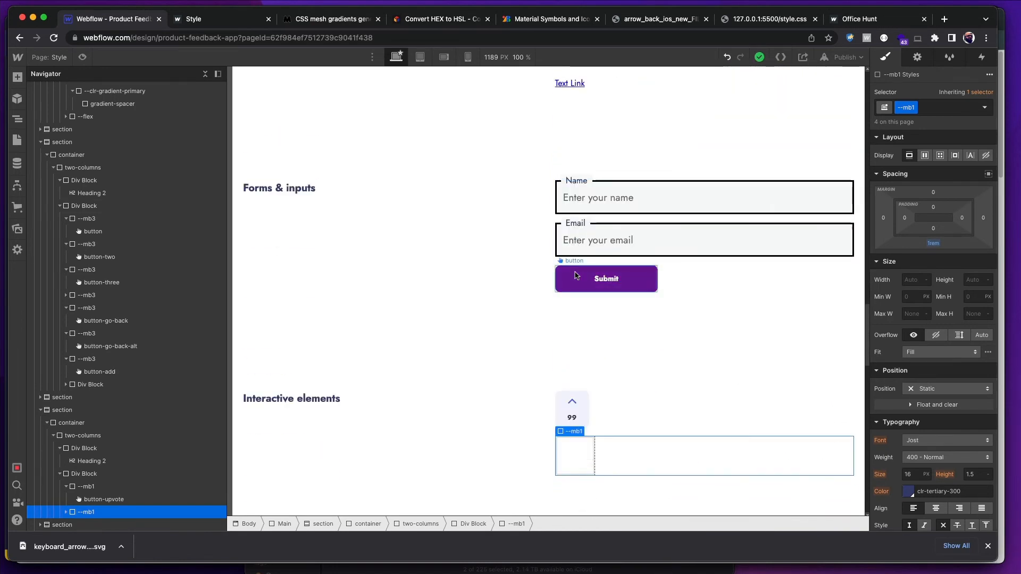
key(super+Tab)
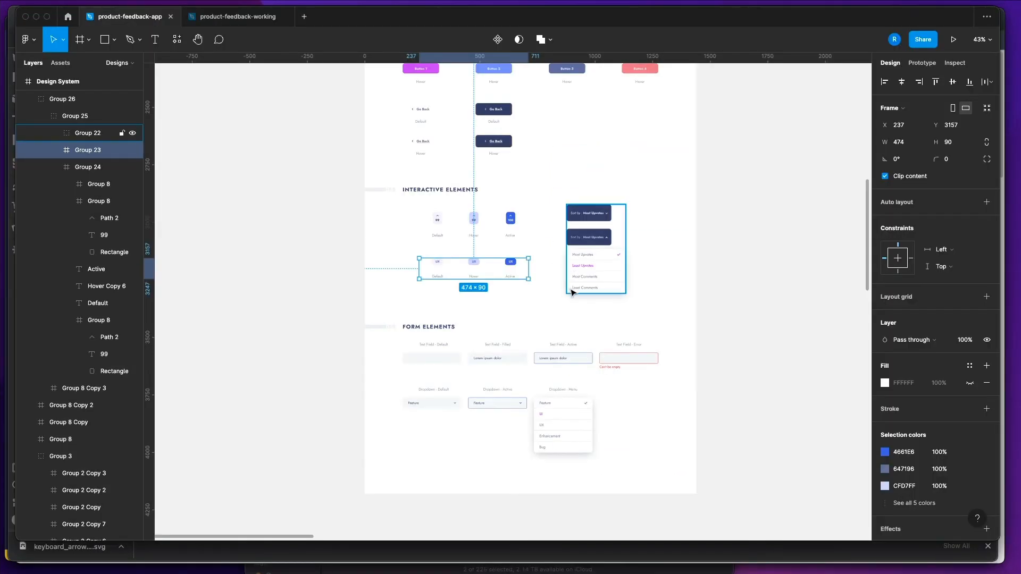
scroll(455, 286, up, 5)
scroll(455, 286, down, 3)
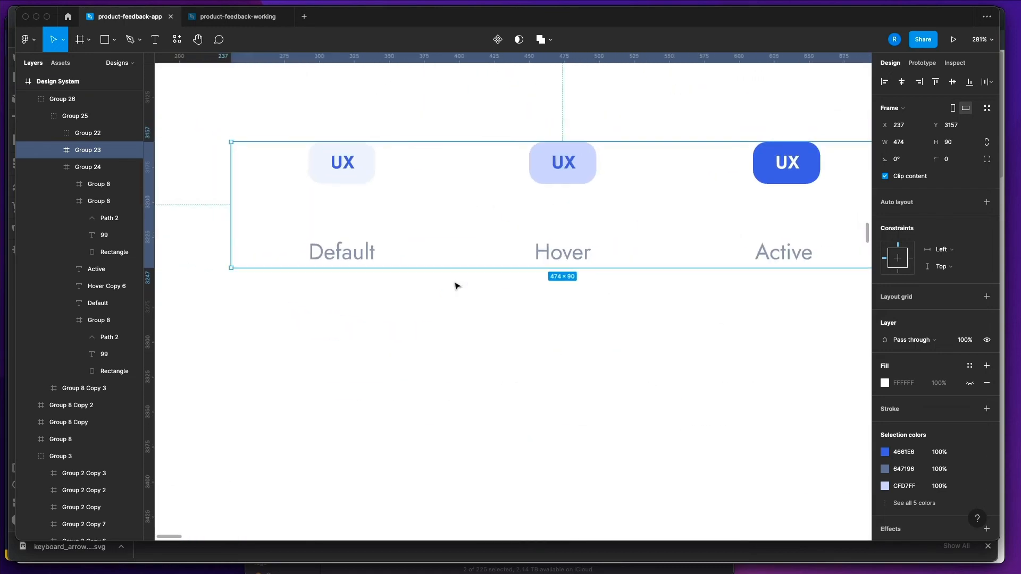
- Switch back to Webflow and insert a Text Block inside the empty Link Block below the upvote button
key(super+Tab)
key(super+Tab)
key(super+Tab)
click(574, 141)
double_click(577, 142)
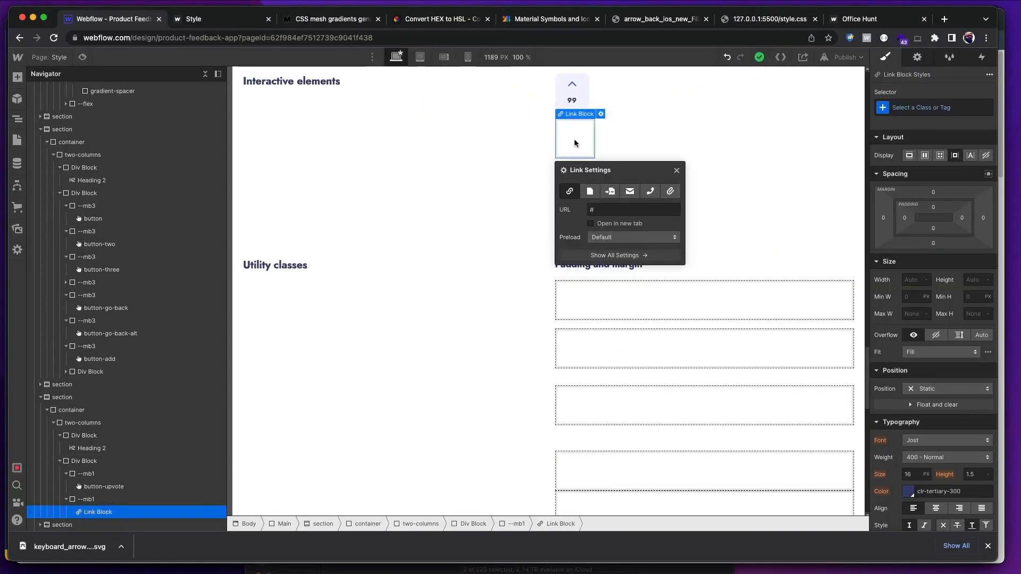
key(super+e)
text(texd)
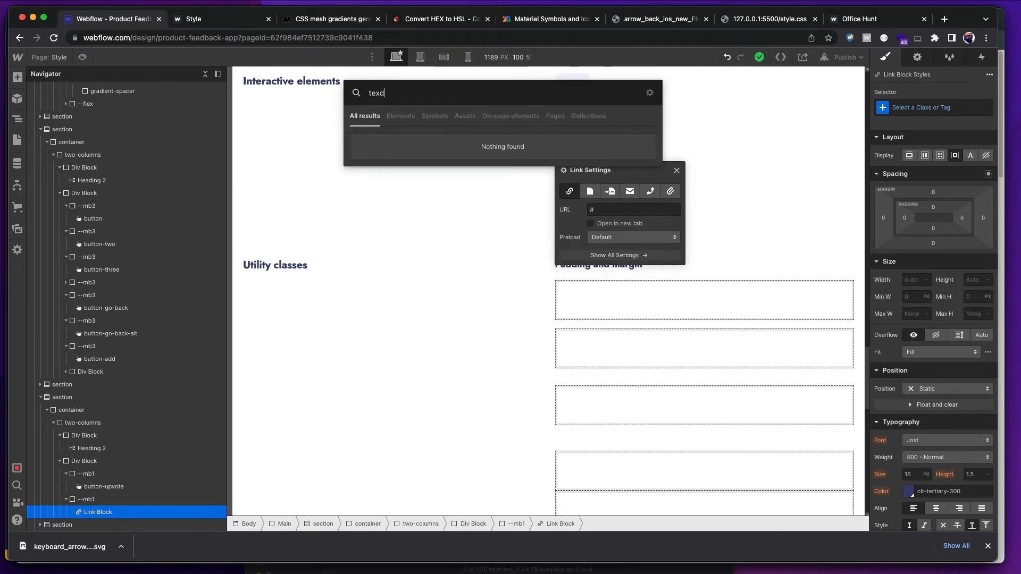
key(BackSpace)
key(Down)
key(Return)
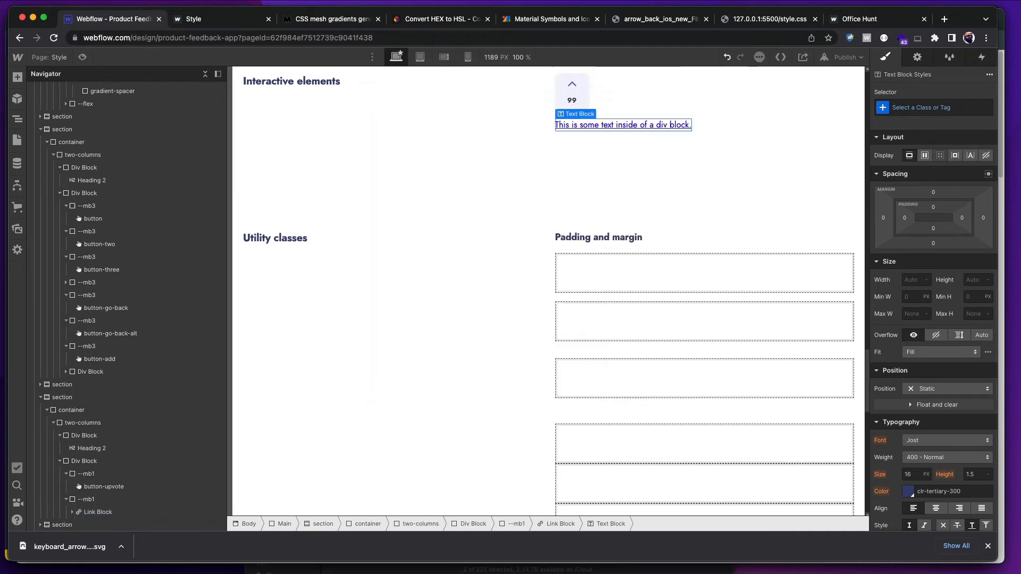
- Replace the new Text Block's placeholder text with "UX" and finish with its parent Link Block selected
double_click(619, 126)
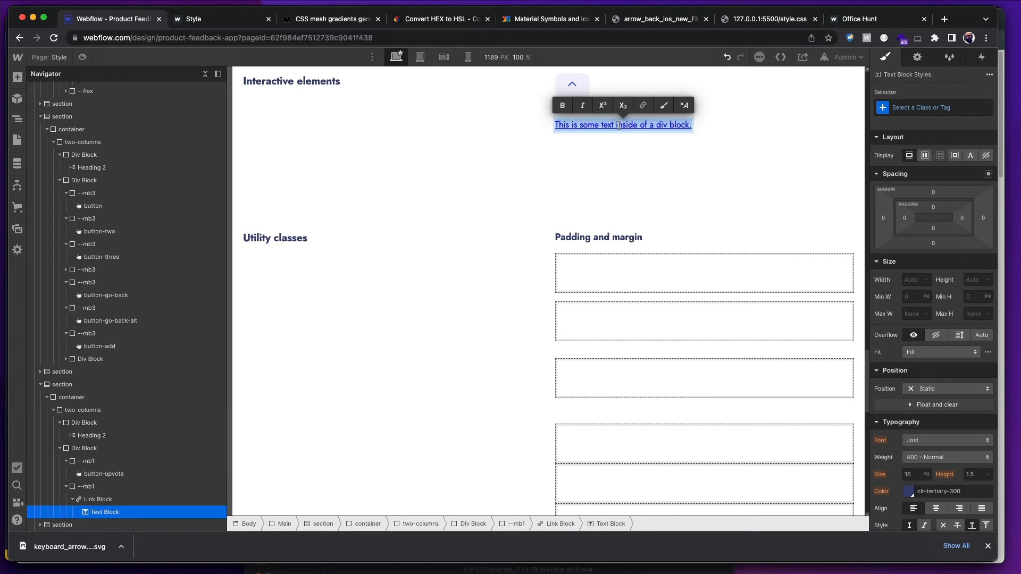
text(UX)
key(Escape)
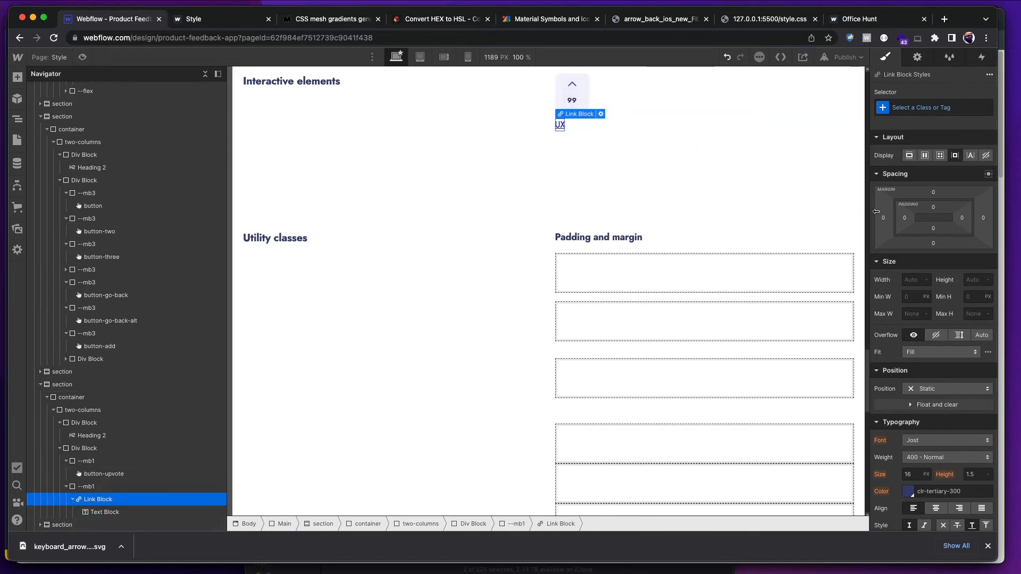
- Check the default UX tag's spacing in Figma, and set the Webflow Link Block's left and right padding to 1rem
key(super+Tab)
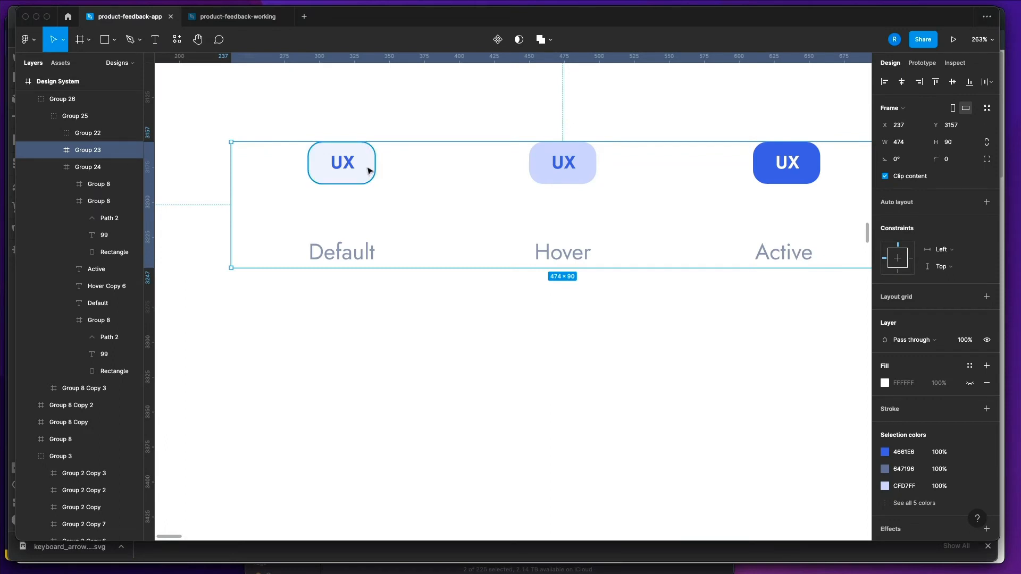
key(alt)
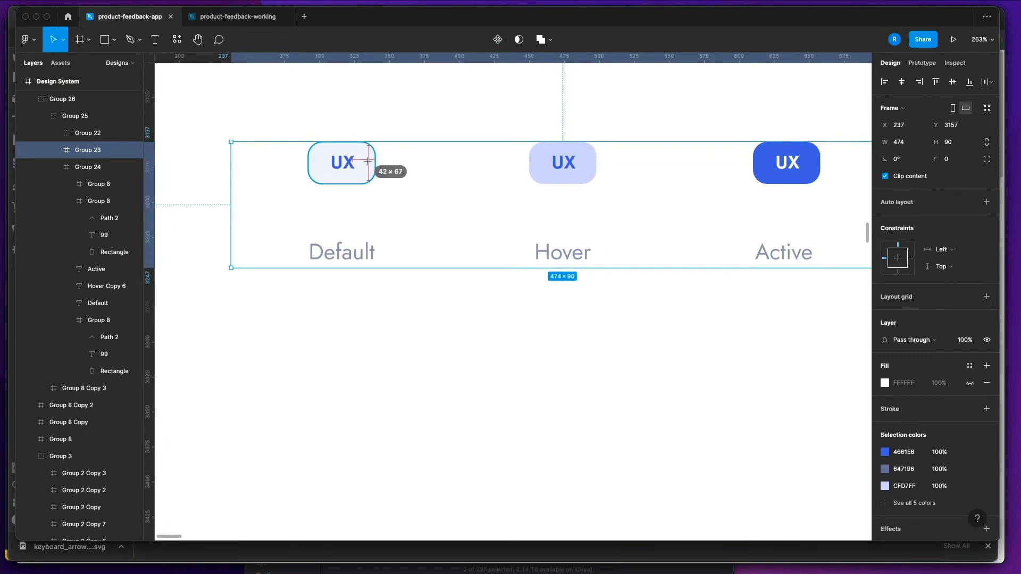
key(shift+0)
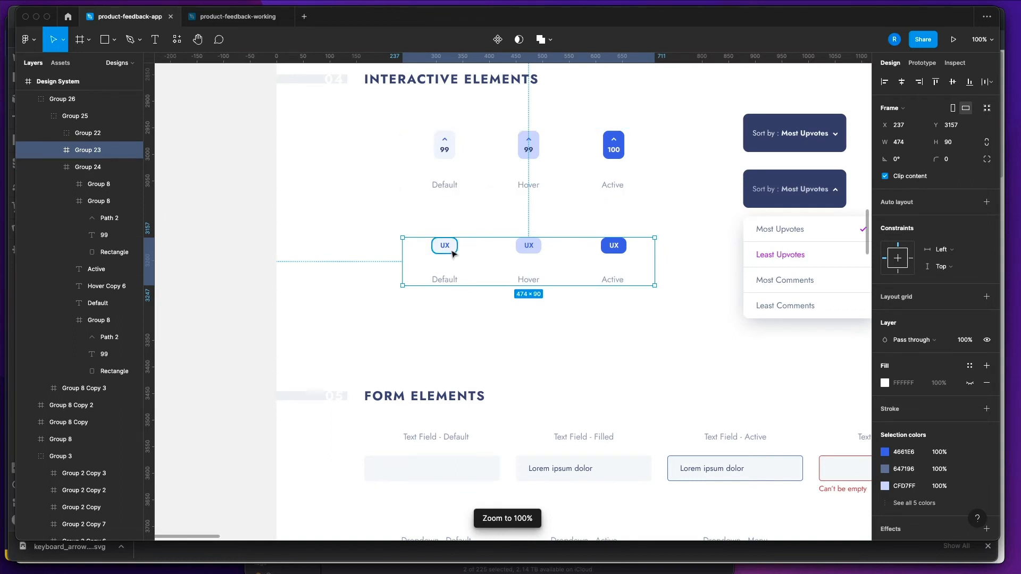
key(alt)
key(super+Tab)
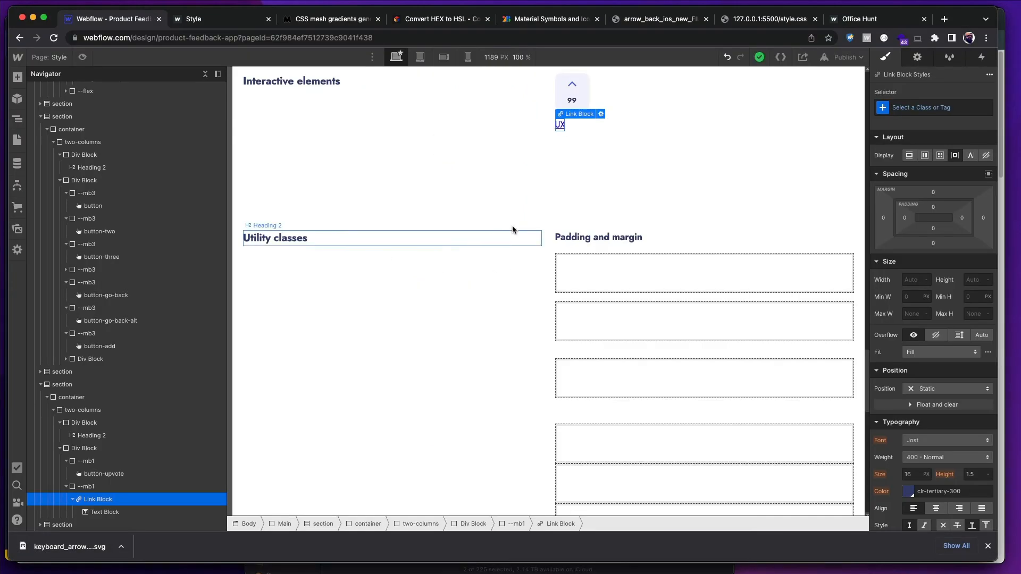
click(903, 219)
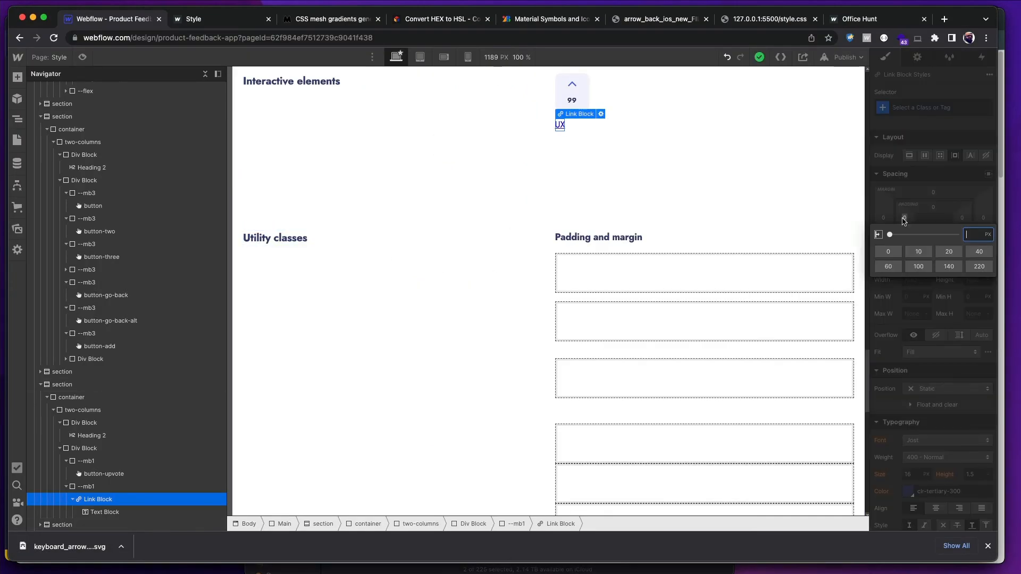
text(1rem)
key(Return)
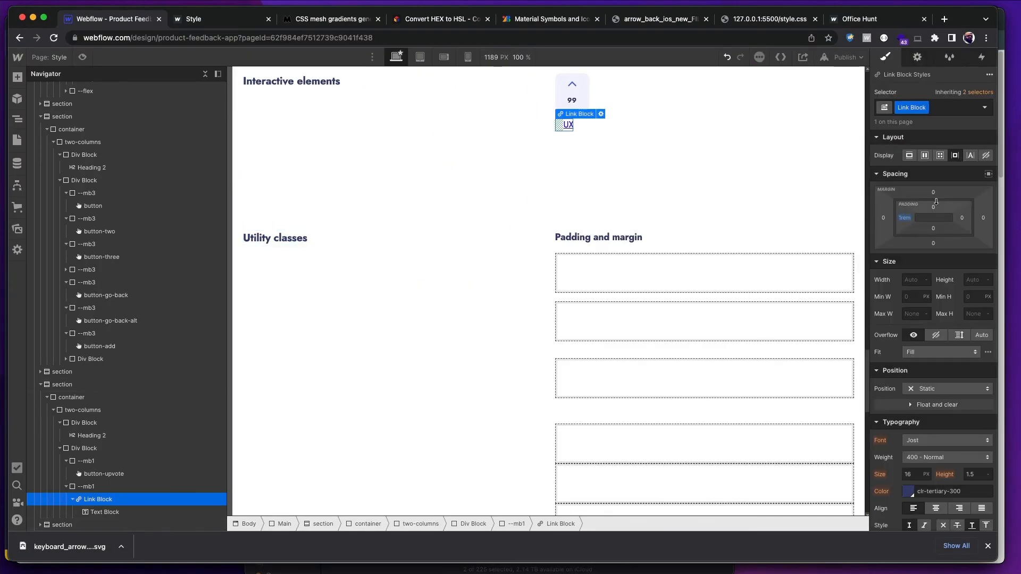
click(961, 218)
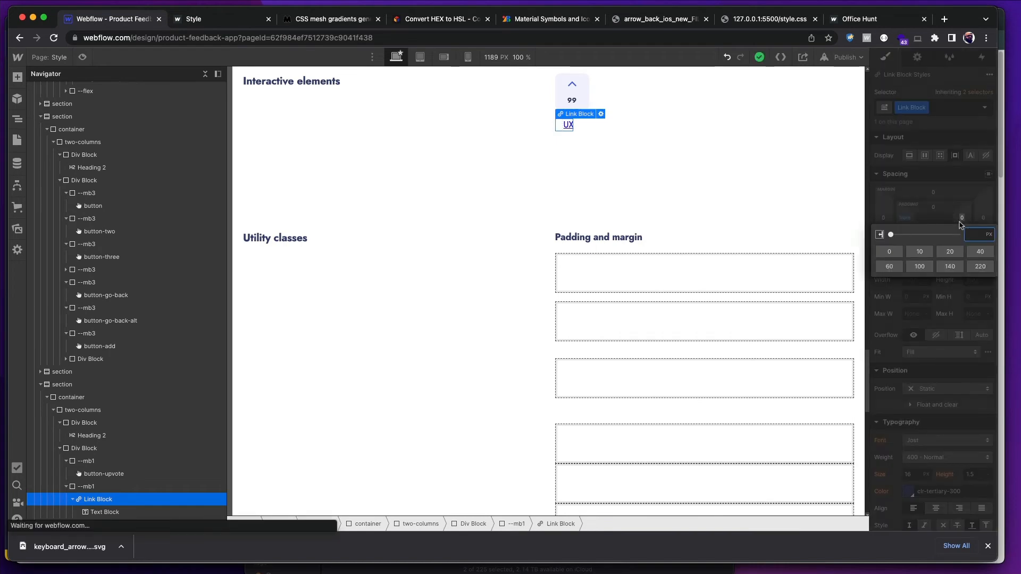
text(1rem)
key(Return)
- Consult the Figma UX tag again and set the Webflow Link Block's bottom and top padding to 0.625rem
key(super+Tab)
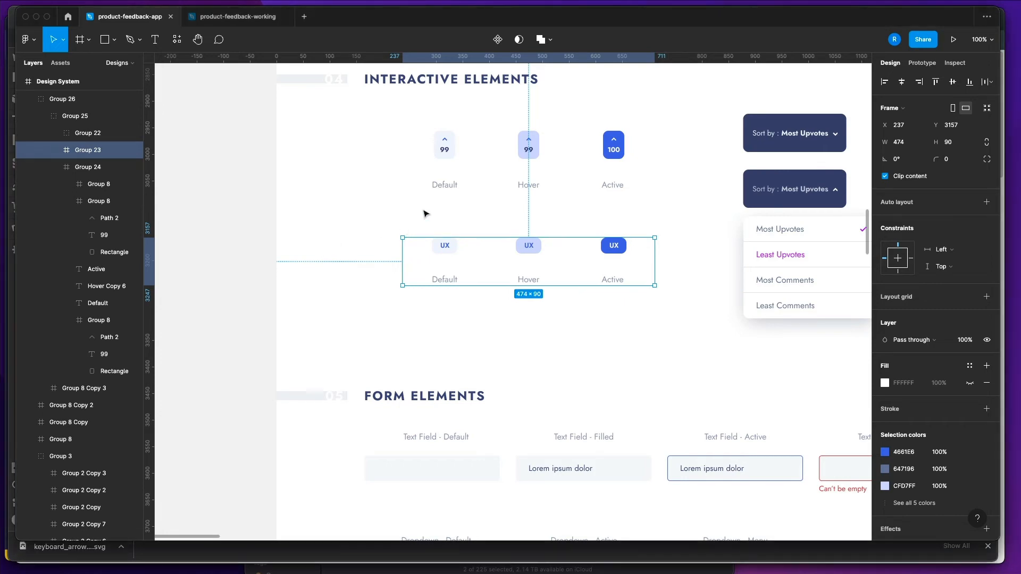
key(super+Tab)
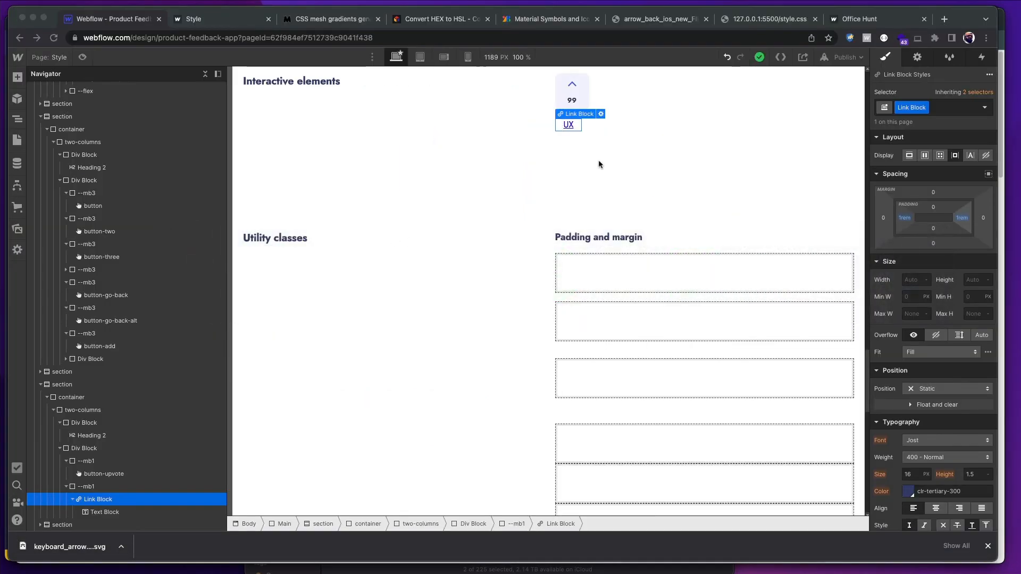
click(933, 229)
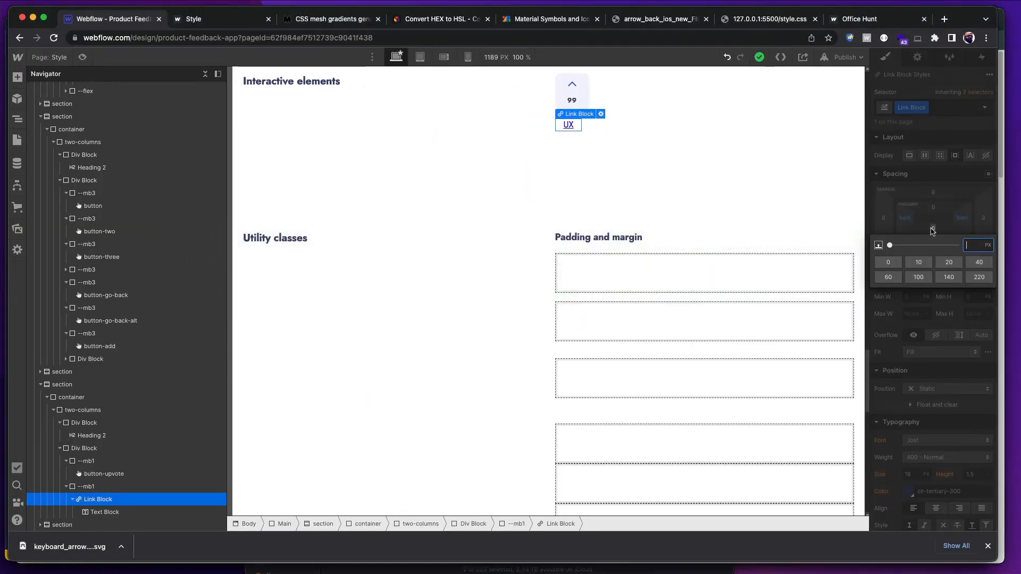
text(.625rem)
key(Return)
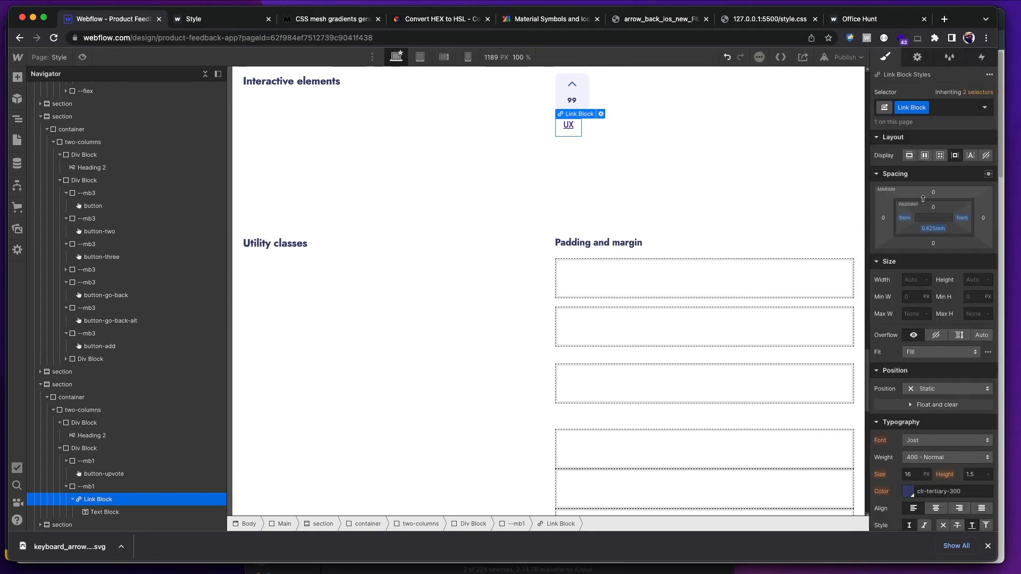
click(933, 207)
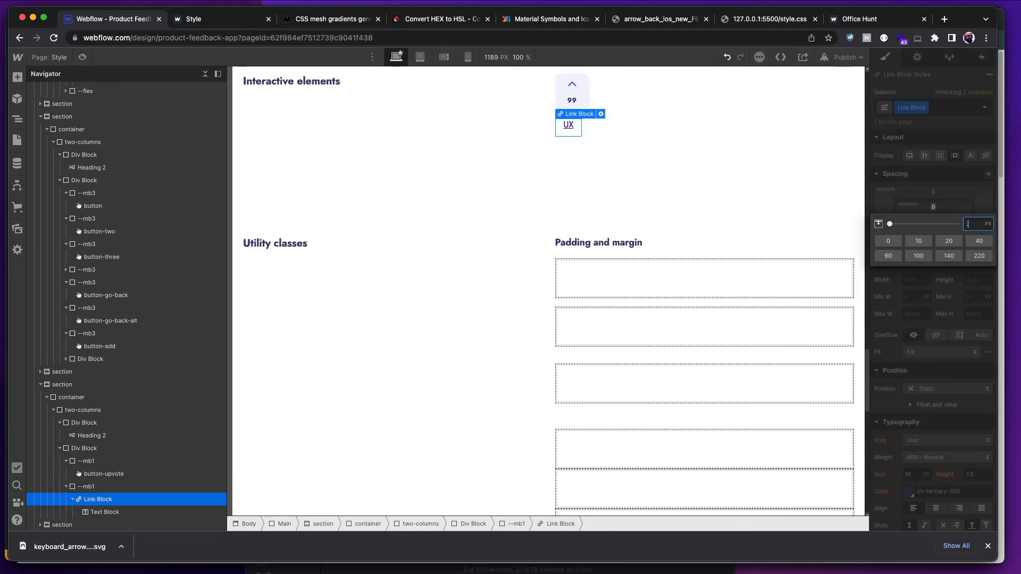
text(.623)
key(Return)
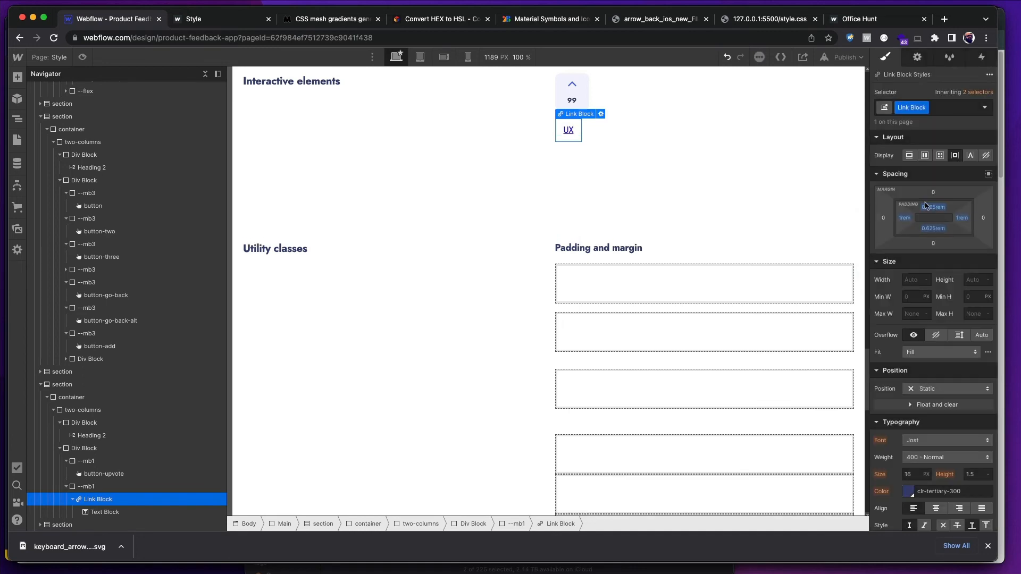
- Set the UX Link Block's border radius to .625rem
scroll(939, 276, down, 3)
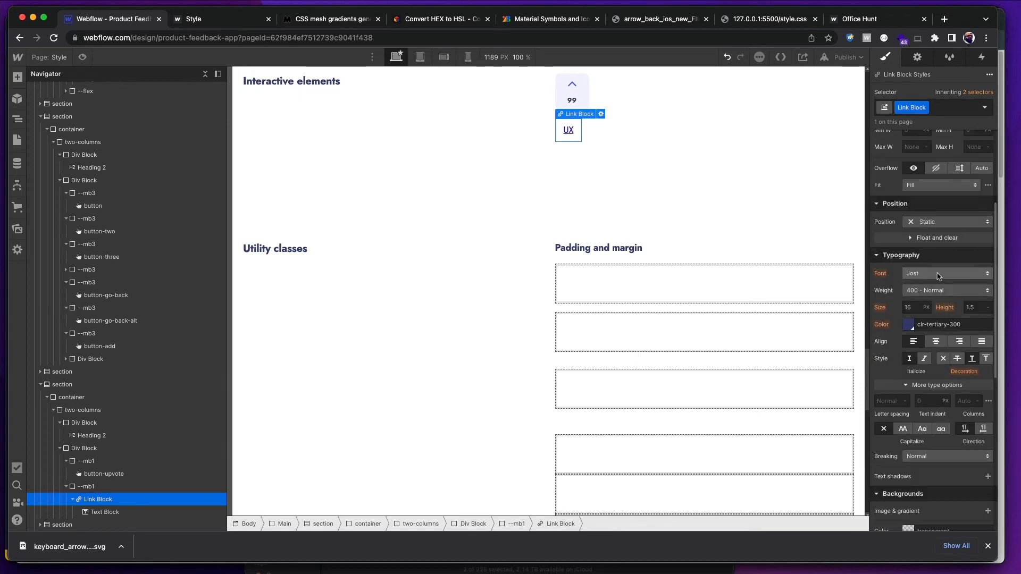
scroll(939, 275, down, 4)
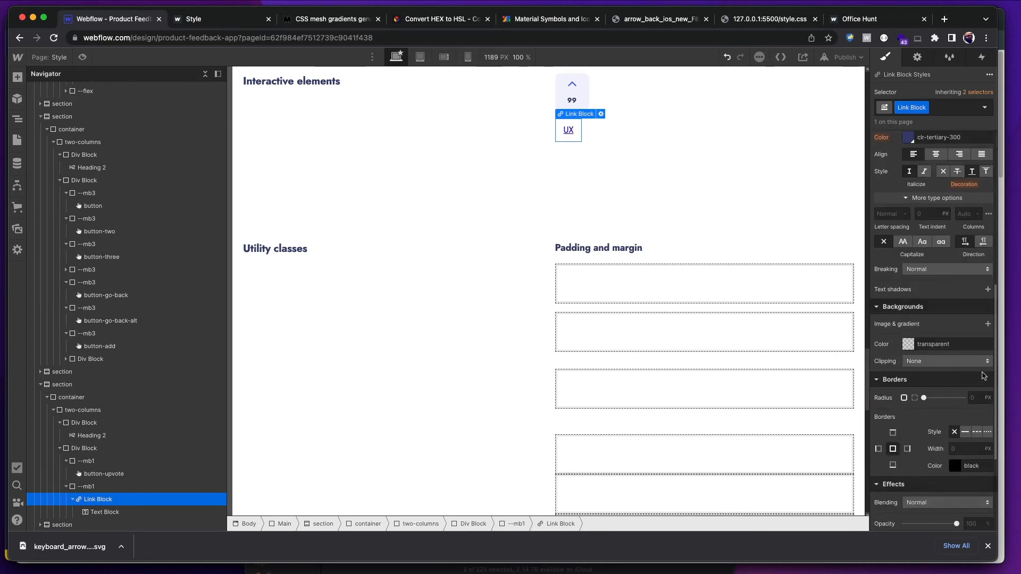
click(975, 404)
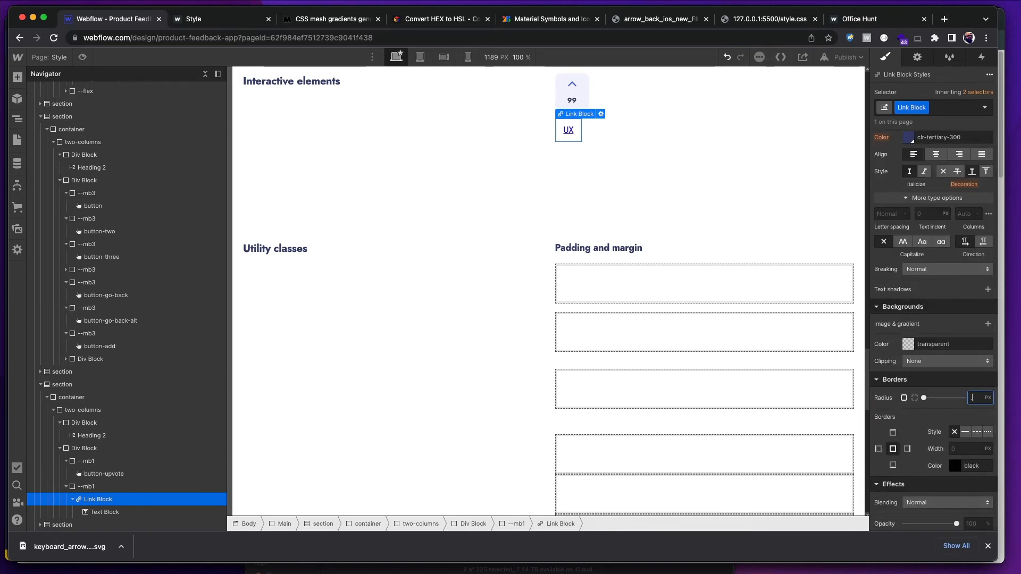
text(.62)
text(5rem)
key(Return)
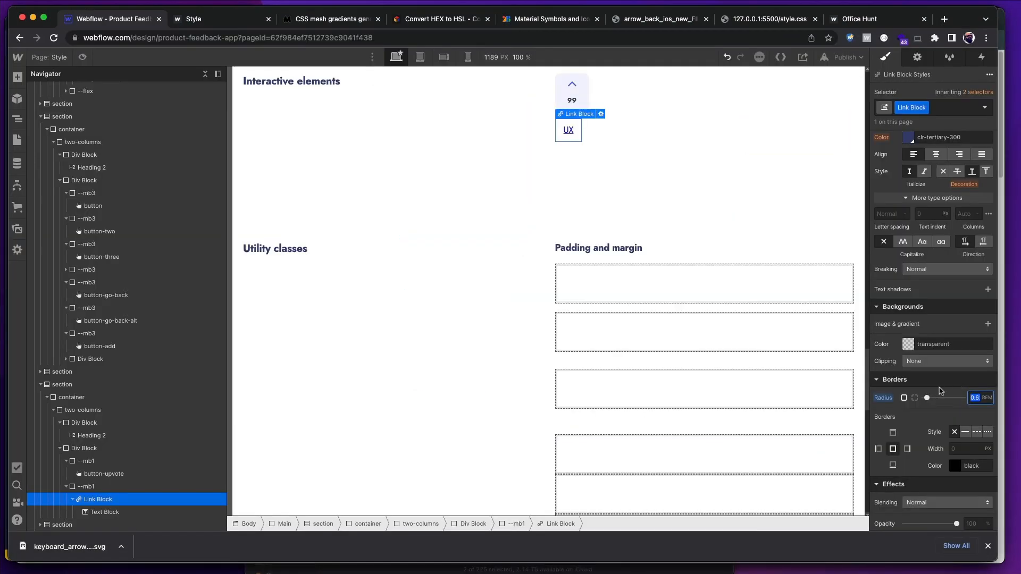
- Check the upvote button's background styling and set the UX Link Block's background color to the clr-nuetral-400 swatch
click(577, 101)
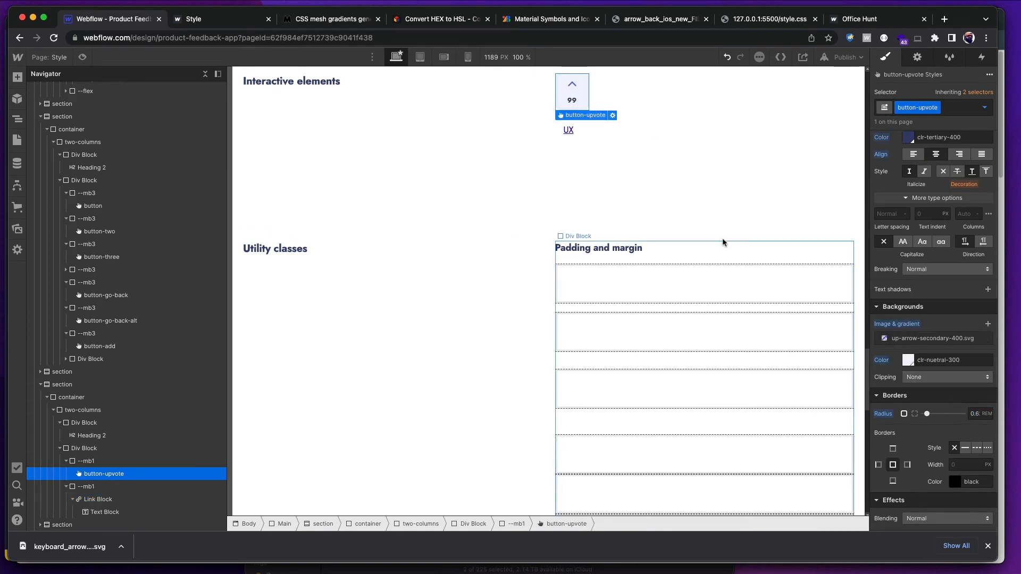
click(569, 132)
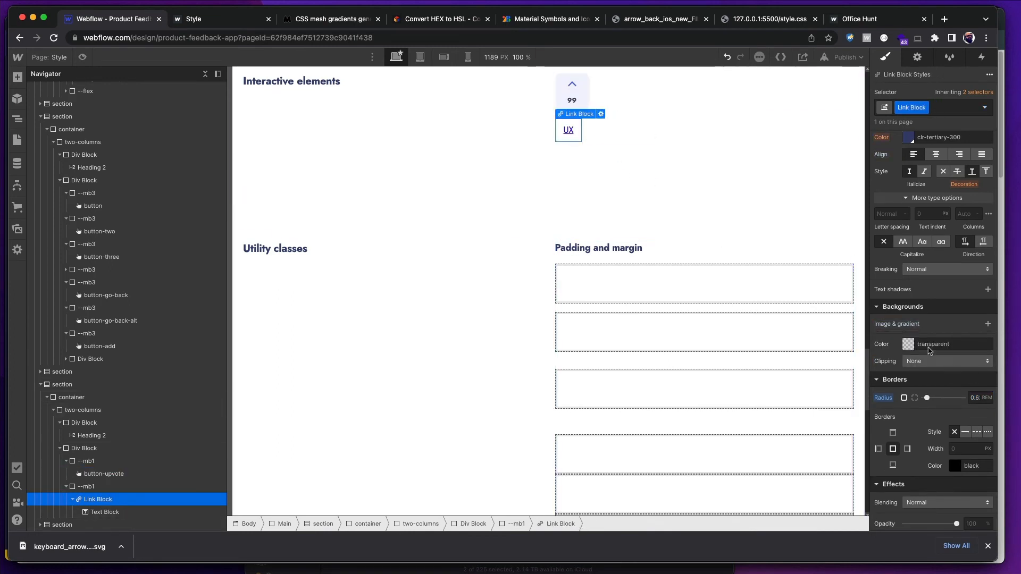
click(908, 343)
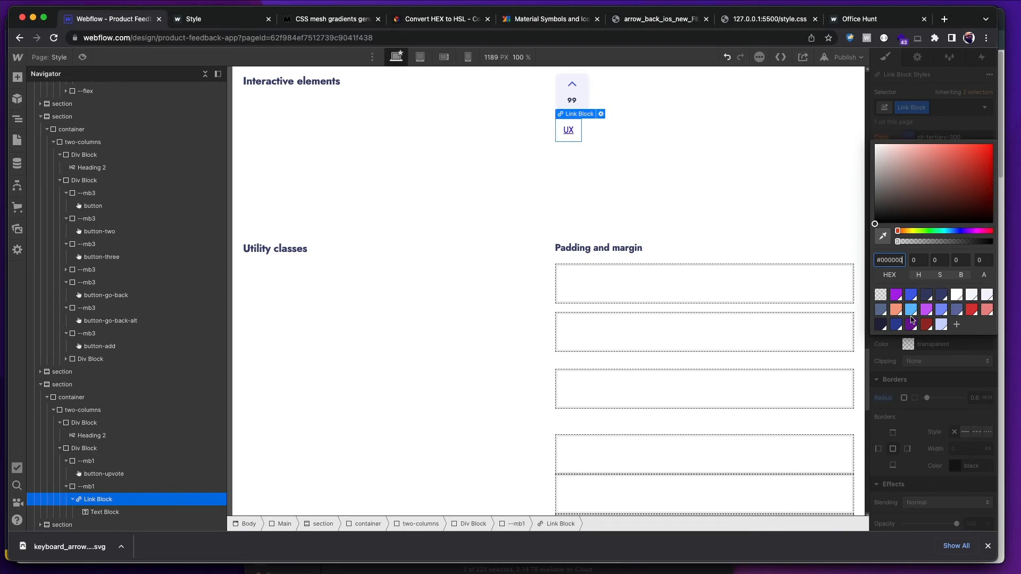
click(940, 324)
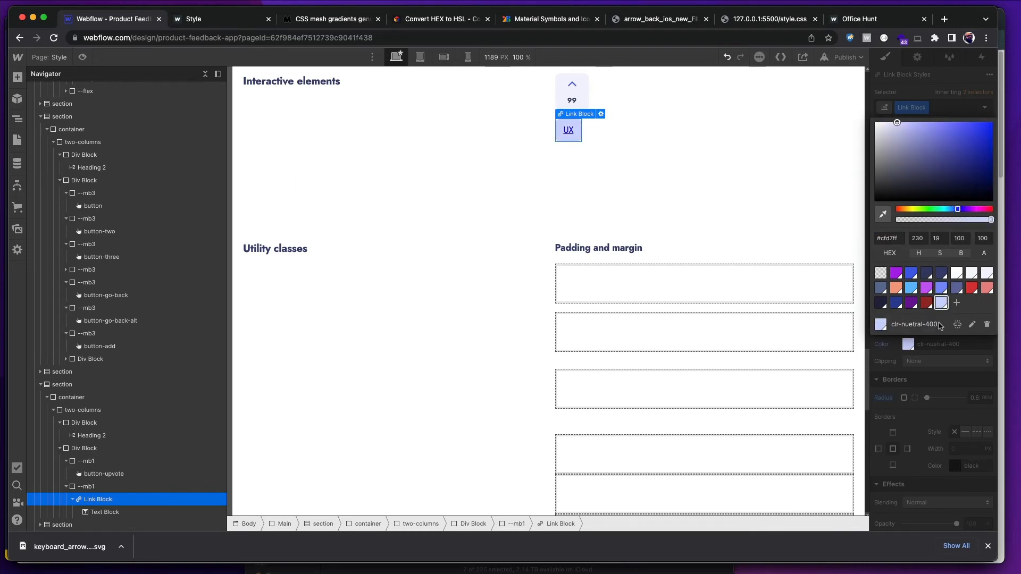
click(959, 400)
- Compare the UX tag with Figma, set the Webflow Link Block's text color to the clr-secondary-400 swatch, and remove its underline
scroll(952, 392, up, 3)
click(911, 255)
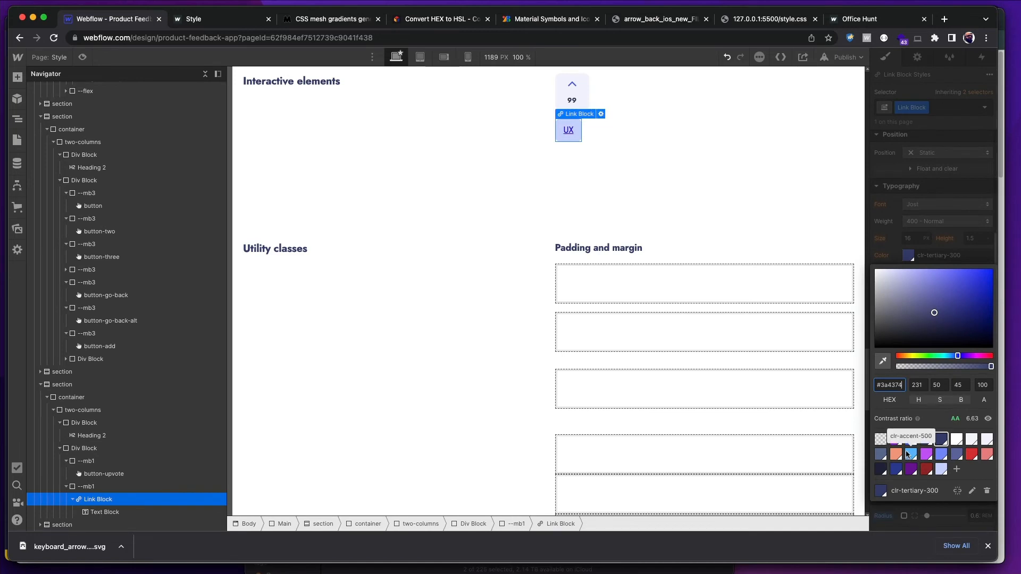
key(super+Tab)
key(super+Tab)
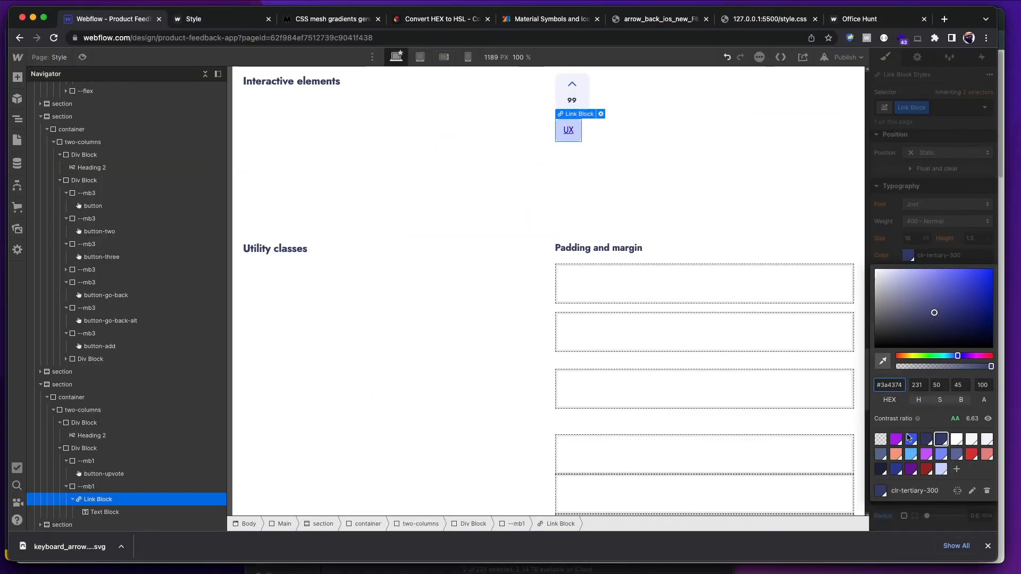
key(super+Tab)
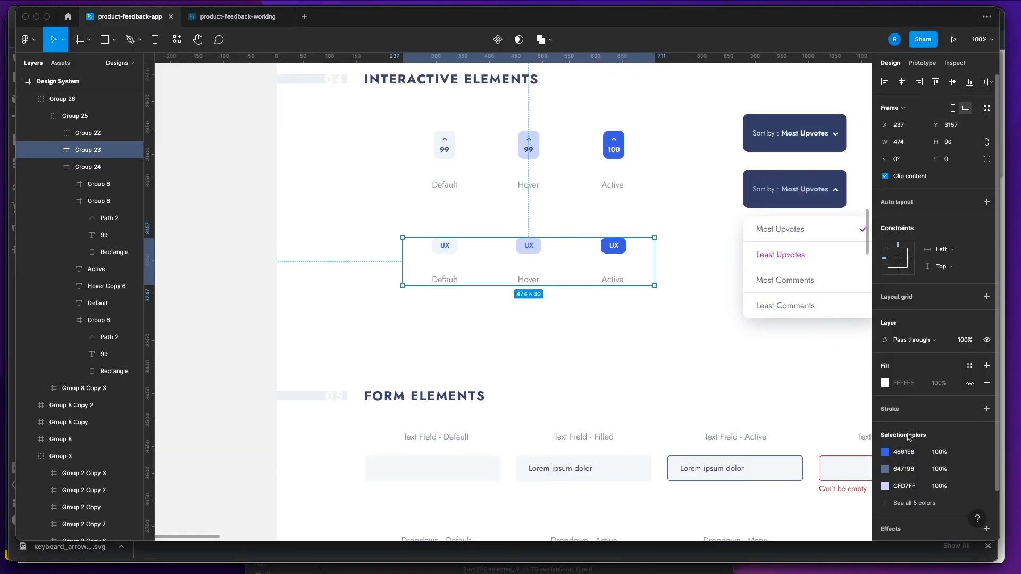
key(super+Tab)
click(945, 258)
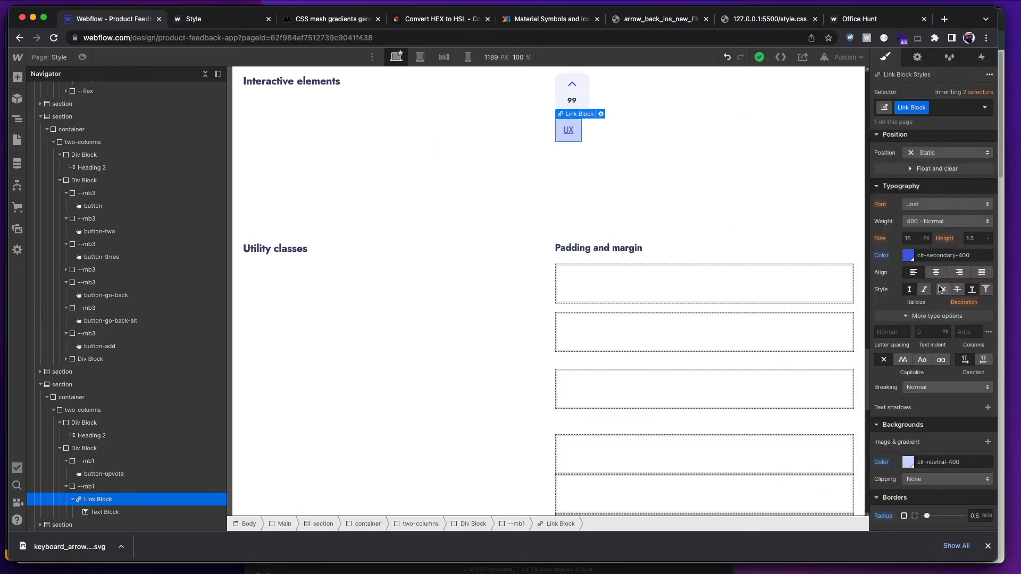
- Compare the UX tag's lettering with the Figma design and set the Link Block's font weight to 600 - Semi Bold
click(928, 222)
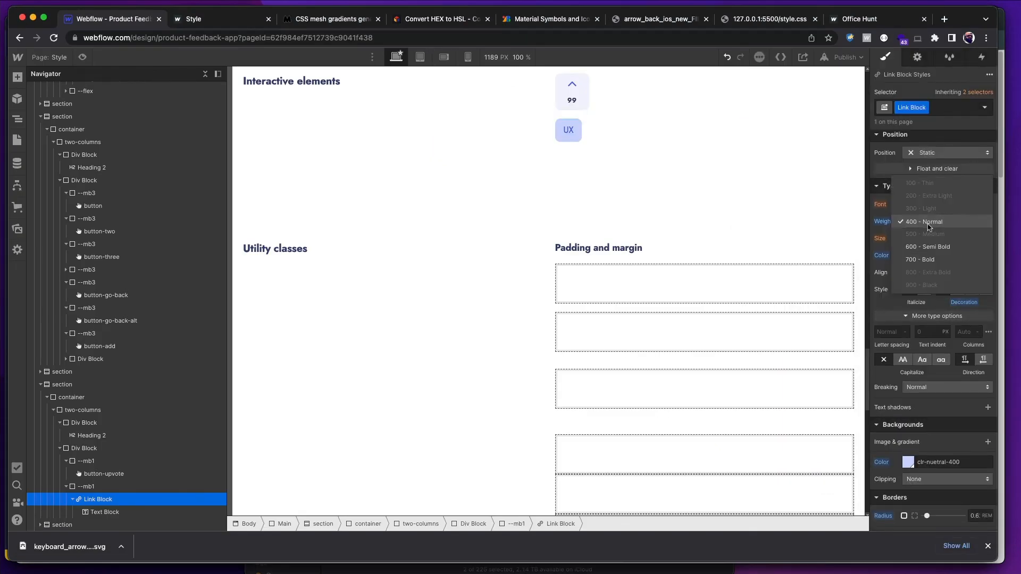
click(930, 260)
key(super+Tab)
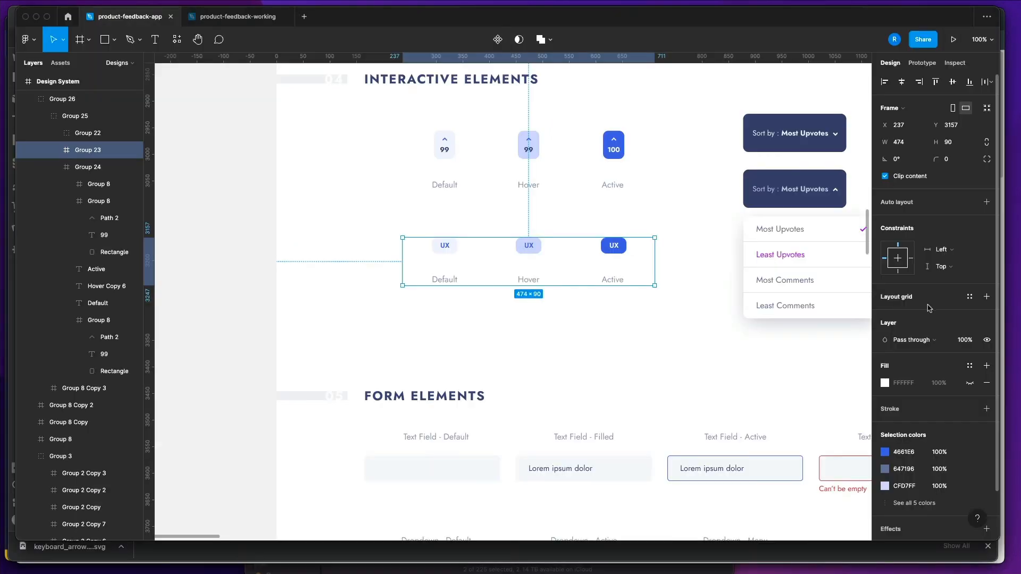
key(super+Tab)
click(927, 222)
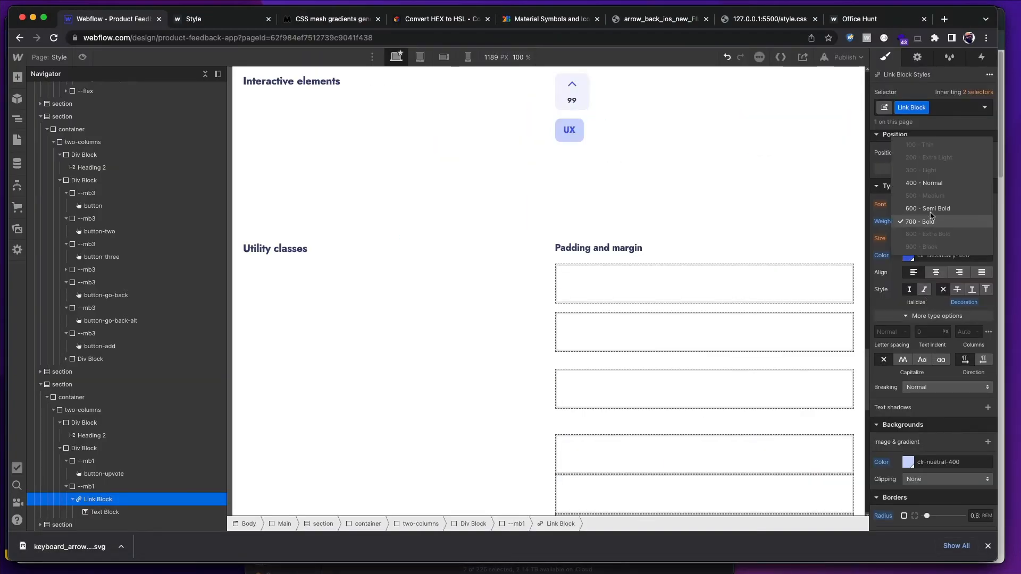
click(926, 209)
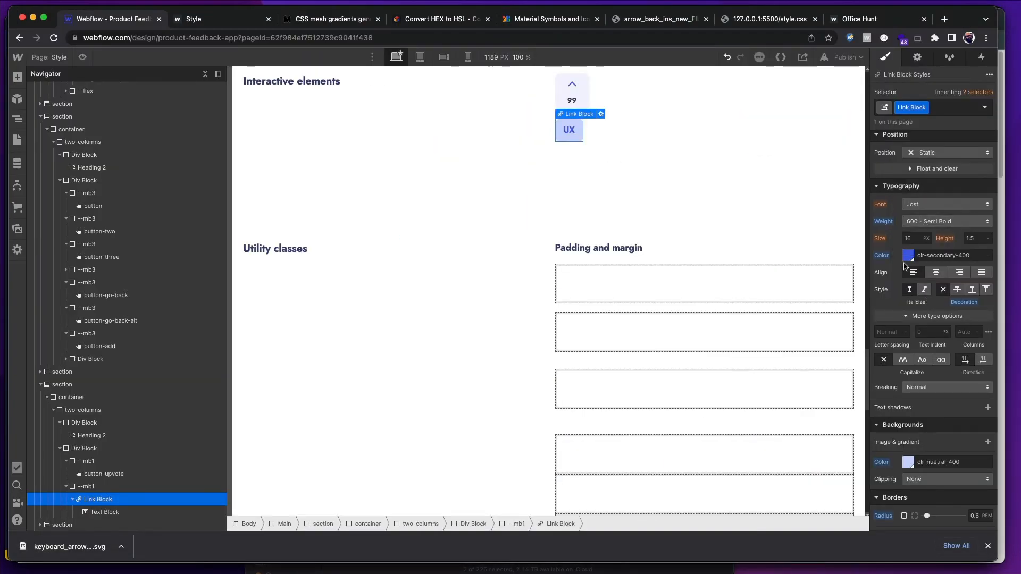
- Inspect the default UX tag's text properties in Figma, and set the Webflow Link Block's font size to .8125rem
key(super+Tab)
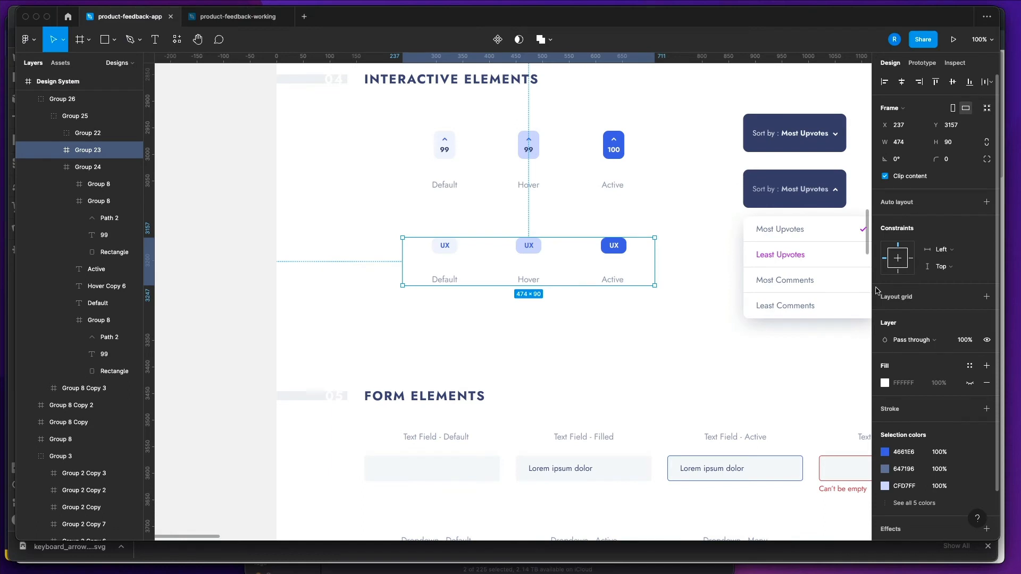
click(446, 247)
click(446, 247)
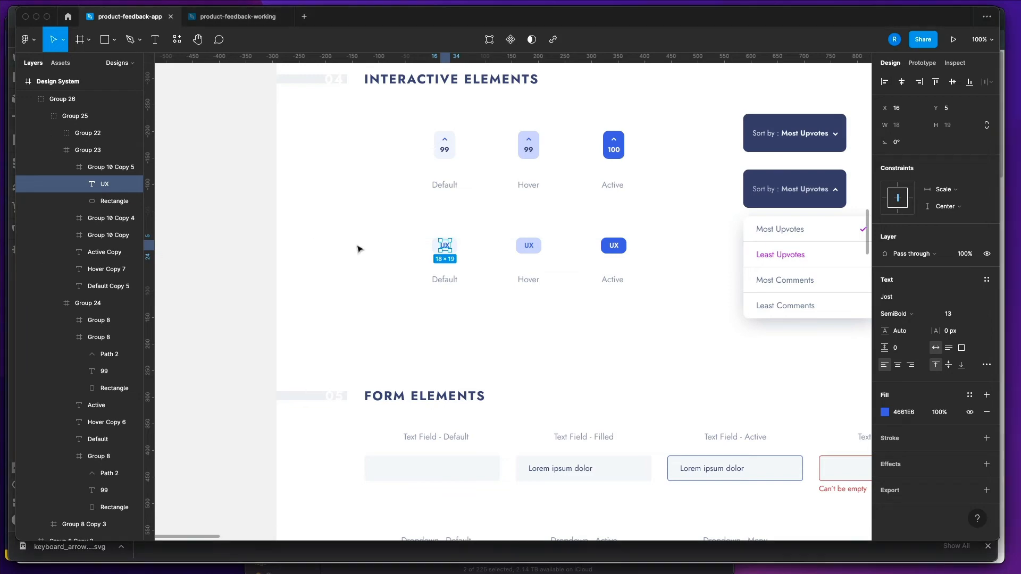
key(super+Tab)
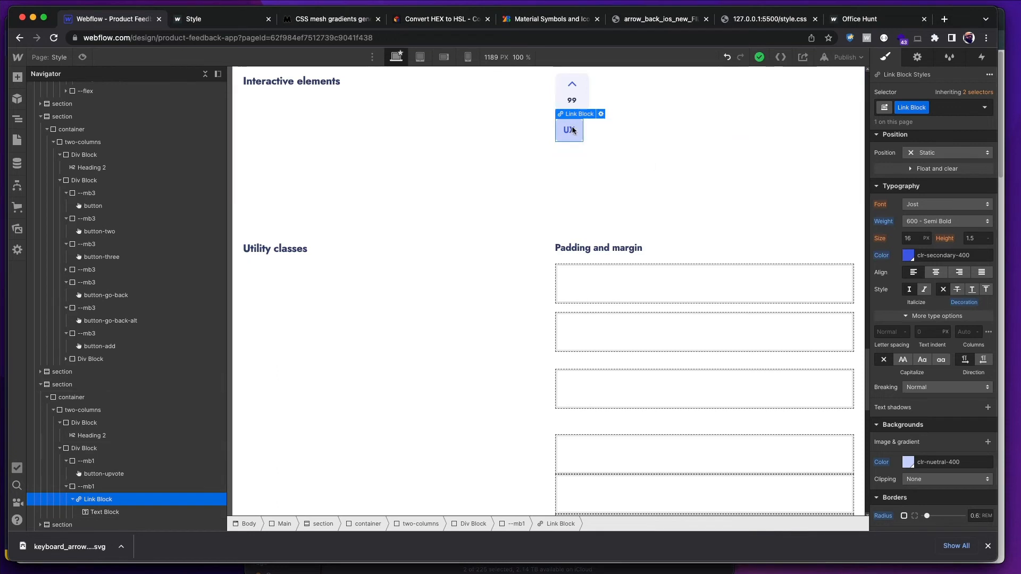
click(913, 241)
text(.8125rem)
key(Return)
click(635, 113)
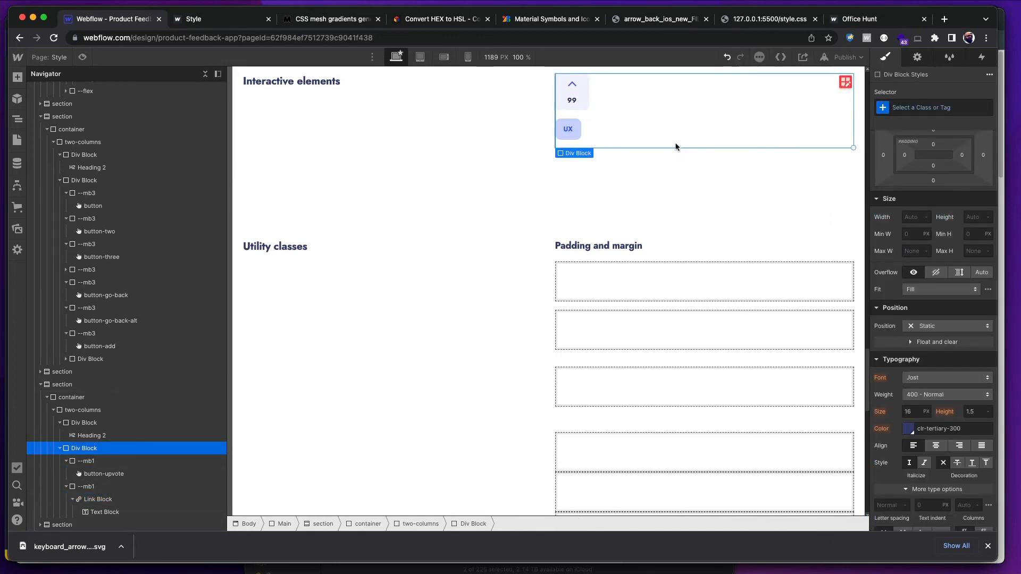
- Compare the UX tag with Figma and the upvote button, and set the Link Block's background color to the clr-nuetral-300 swatch
key(super+Tab)
click(631, 212)
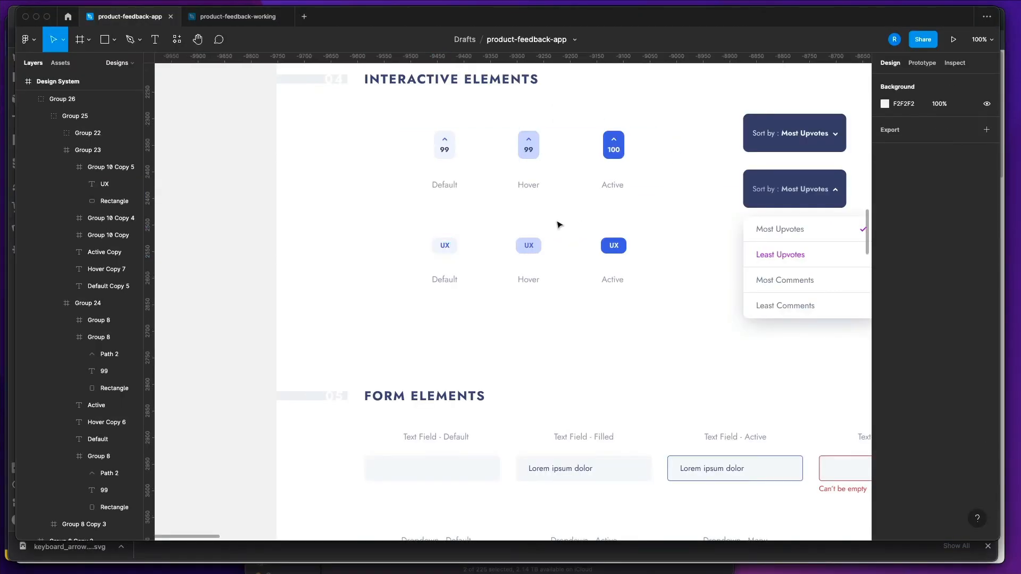
key(super+Tab)
click(575, 139)
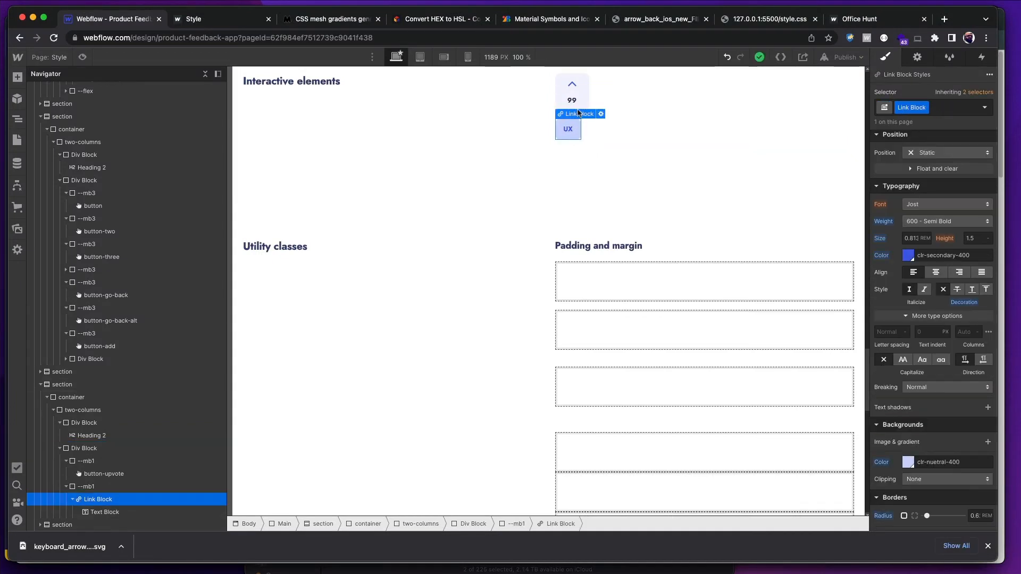
click(581, 102)
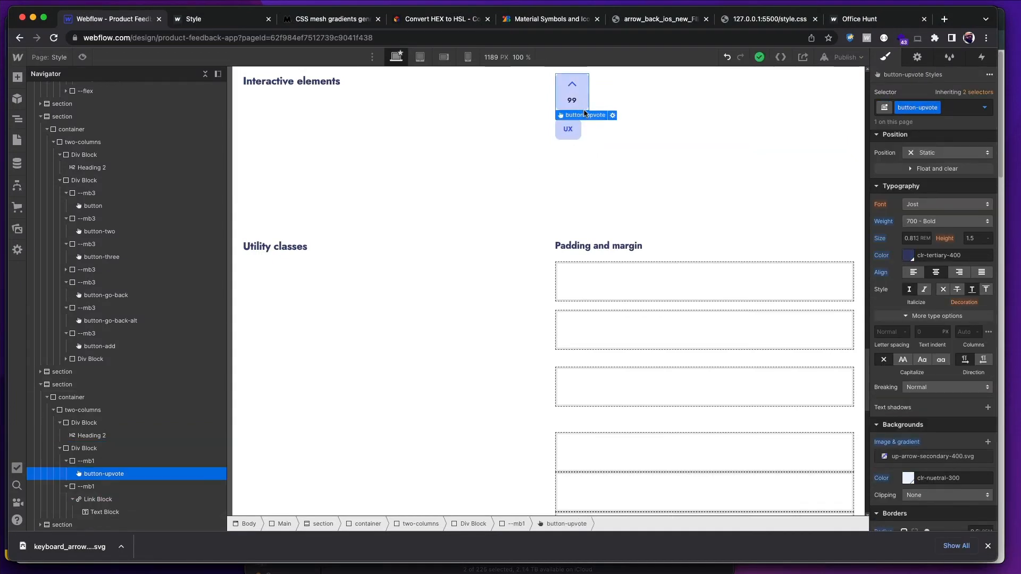
click(576, 127)
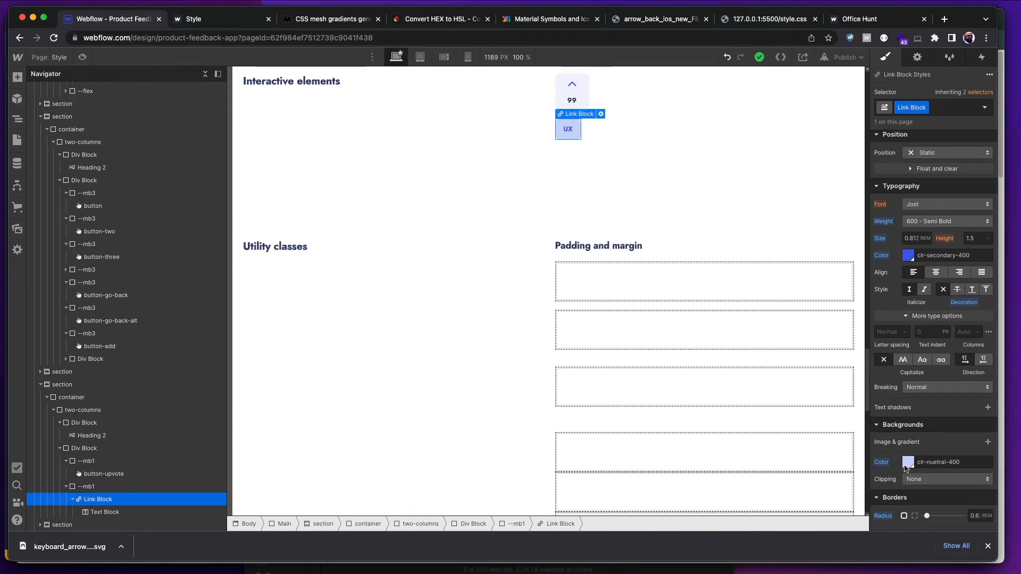
click(908, 462)
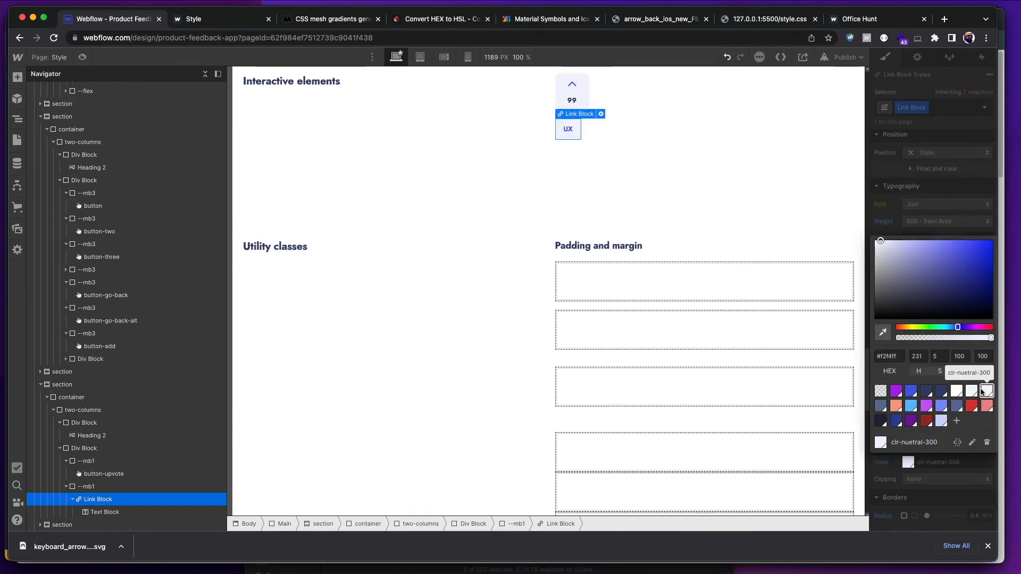
click(717, 193)
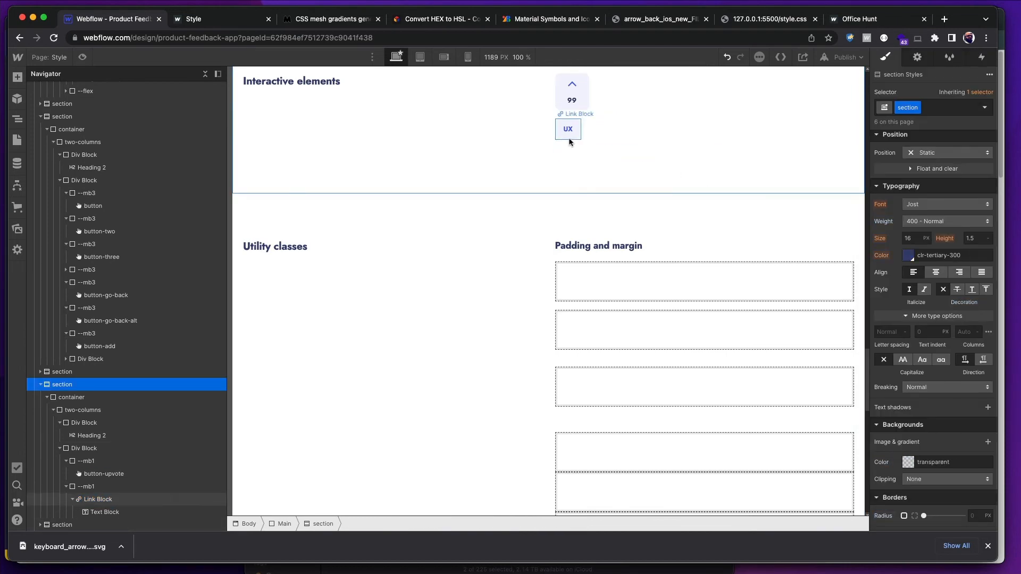
- Check the hover UX tag in Figma, and set the Link Block's Hover state background color to the clr-nuetral-400 swatch
key(super+Tab)
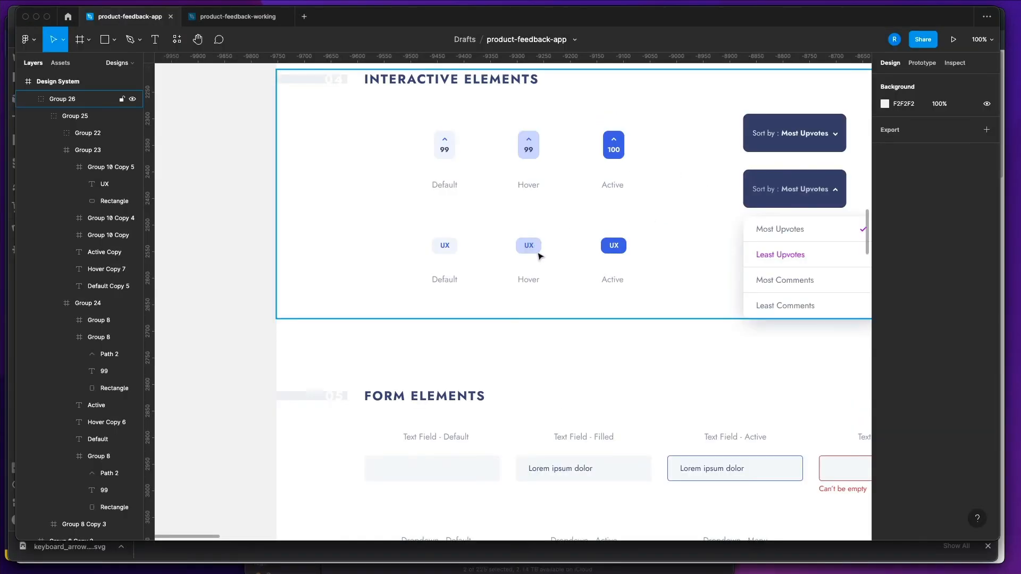
key(super+Tab)
click(572, 129)
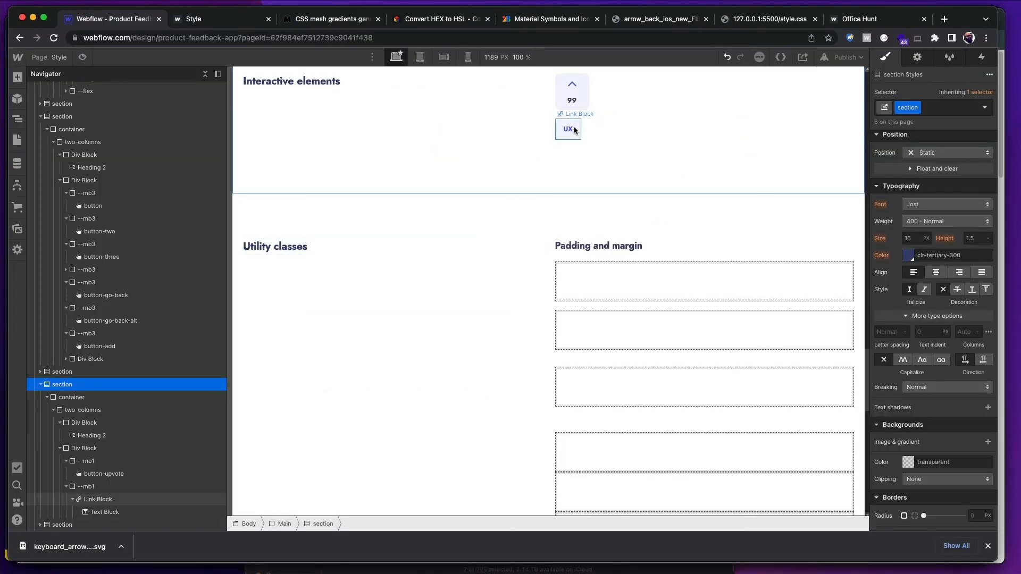
click(982, 109)
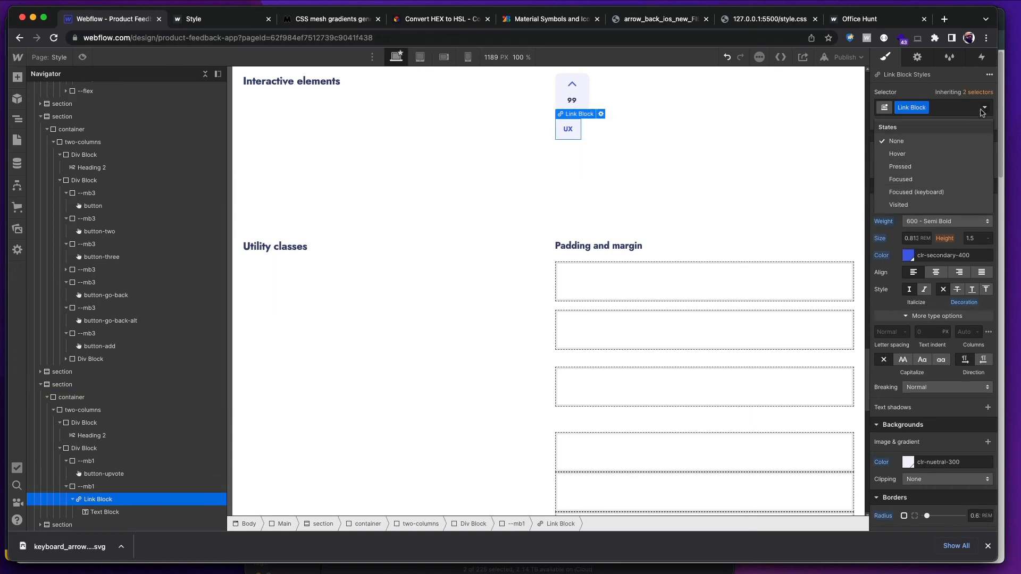
click(952, 154)
click(910, 465)
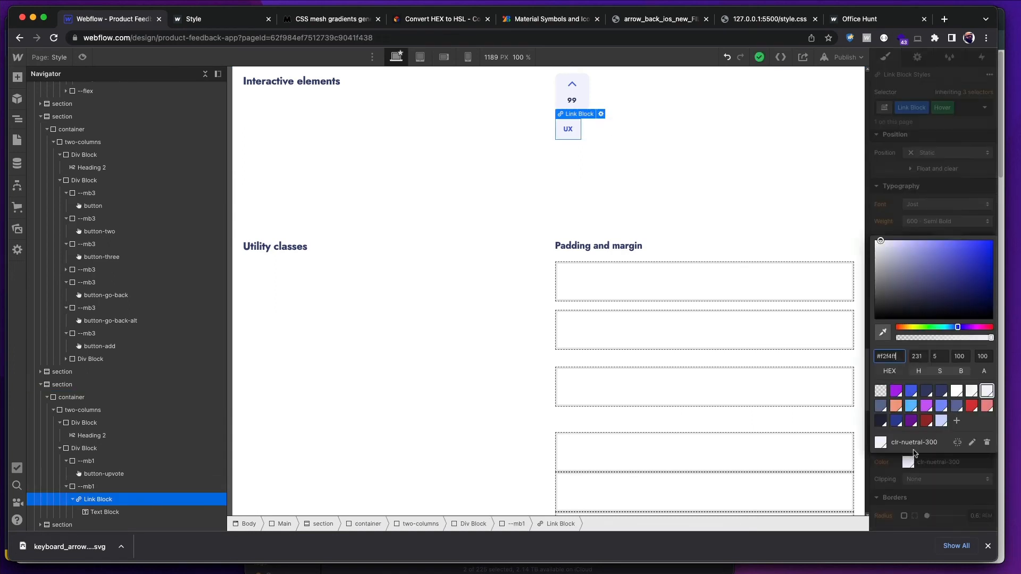
click(940, 421)
key(super+Tab)
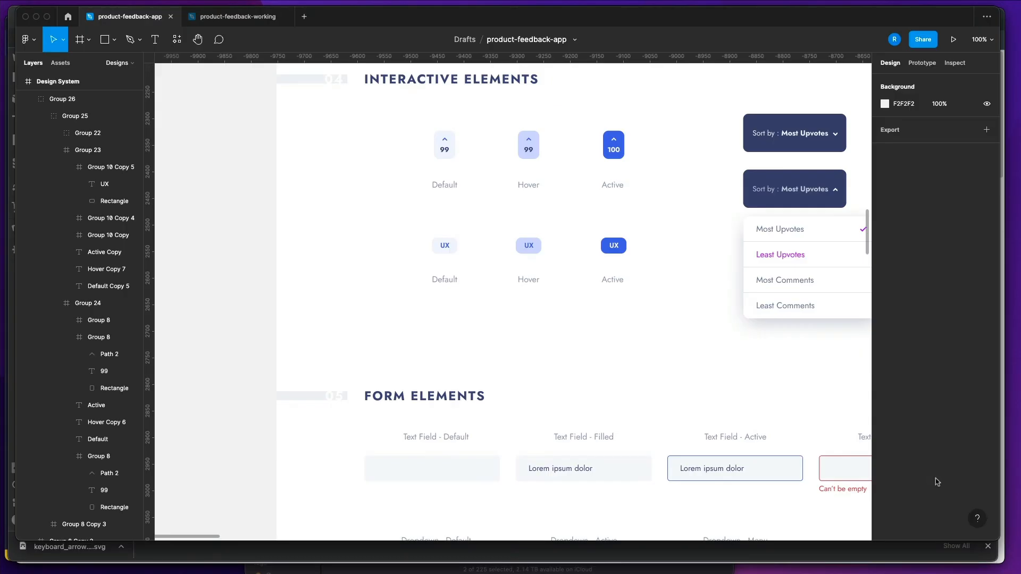
key(super+Tab)
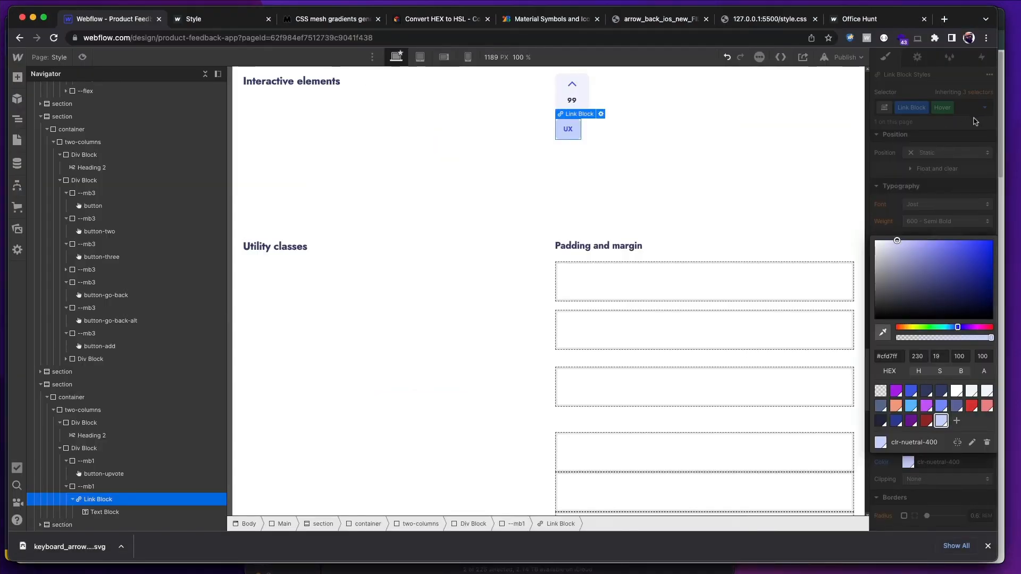
click(950, 132)
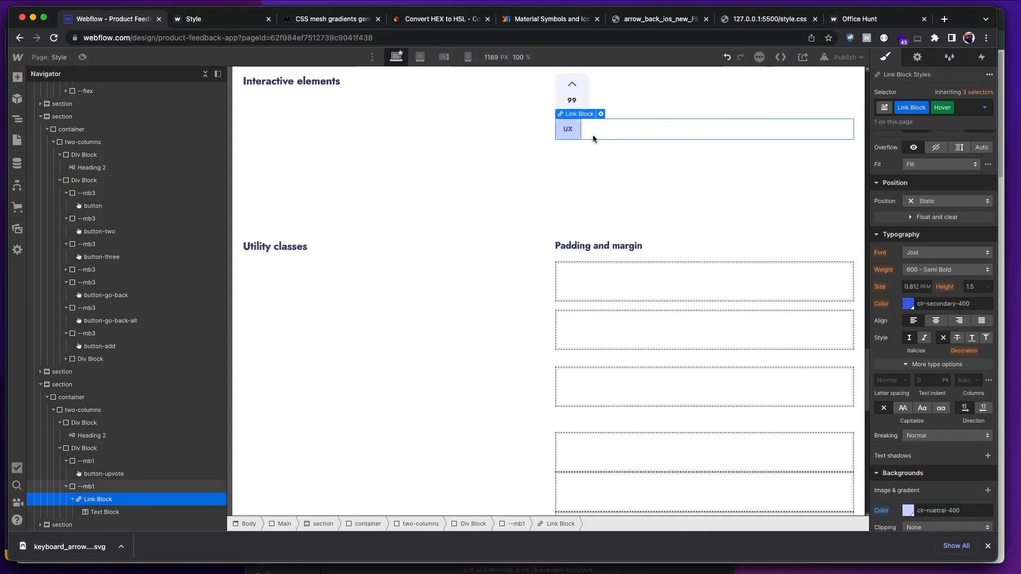
- Rename the UX tag's Link Block class to --link-tags
click(576, 136)
click(924, 107)
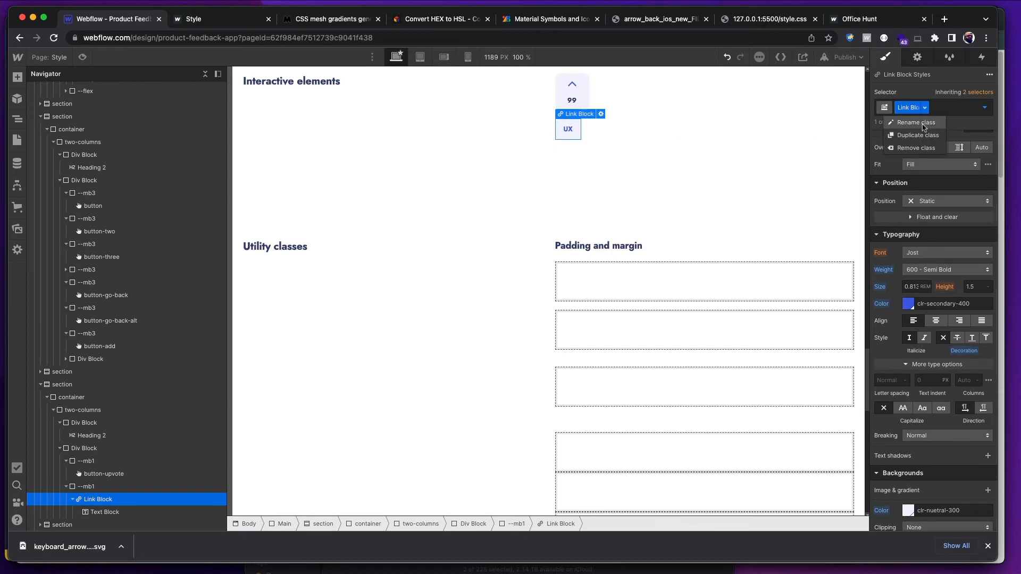
click(923, 124)
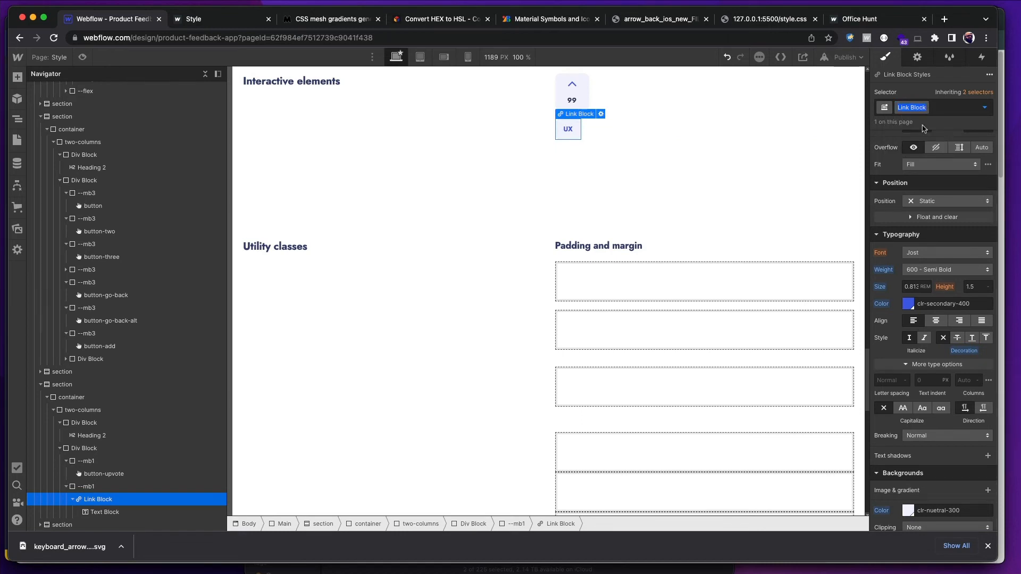
key(BackSpace)
text(--)
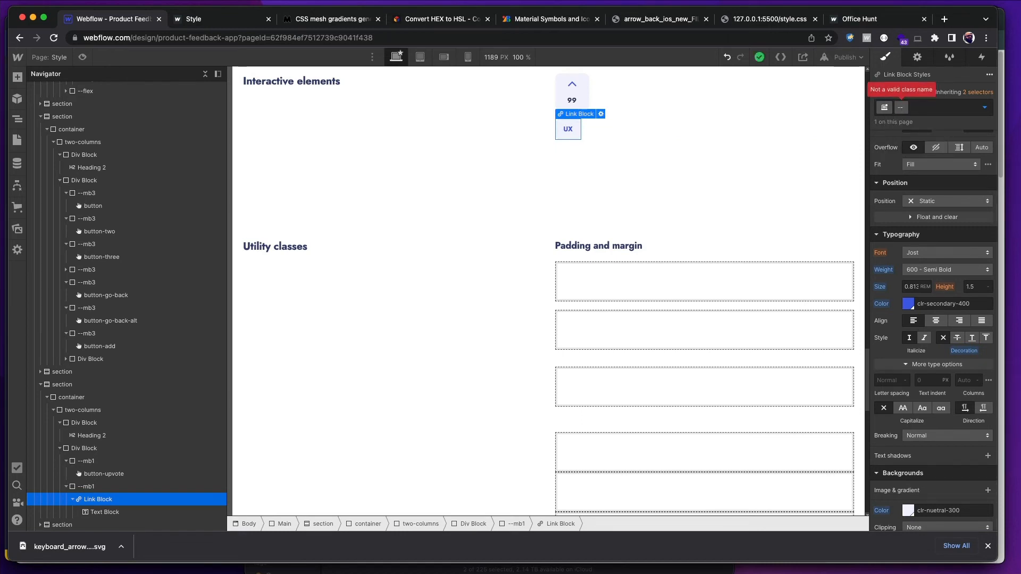
text(link-tage)
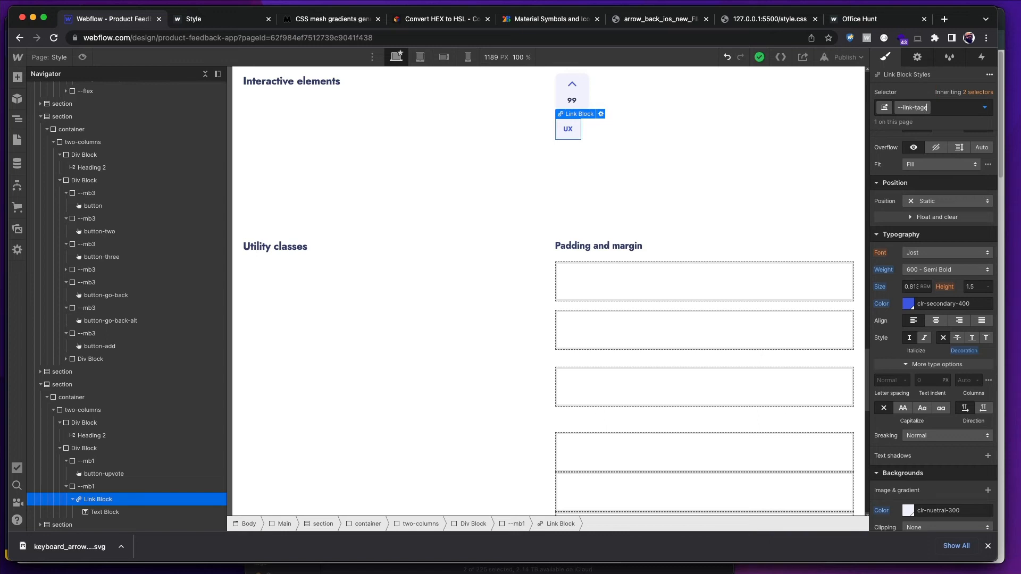
key(Return)
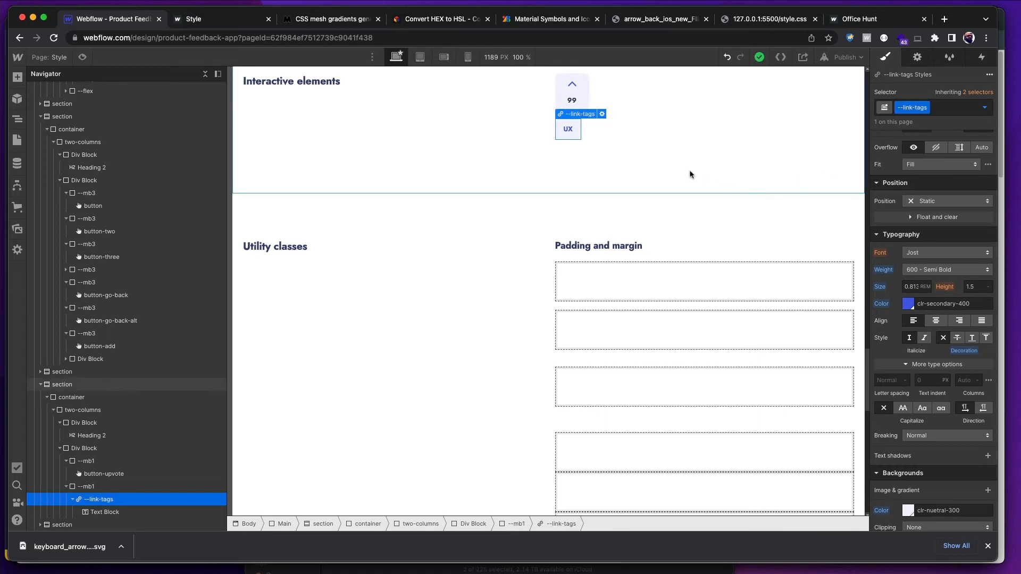
click(648, 156)
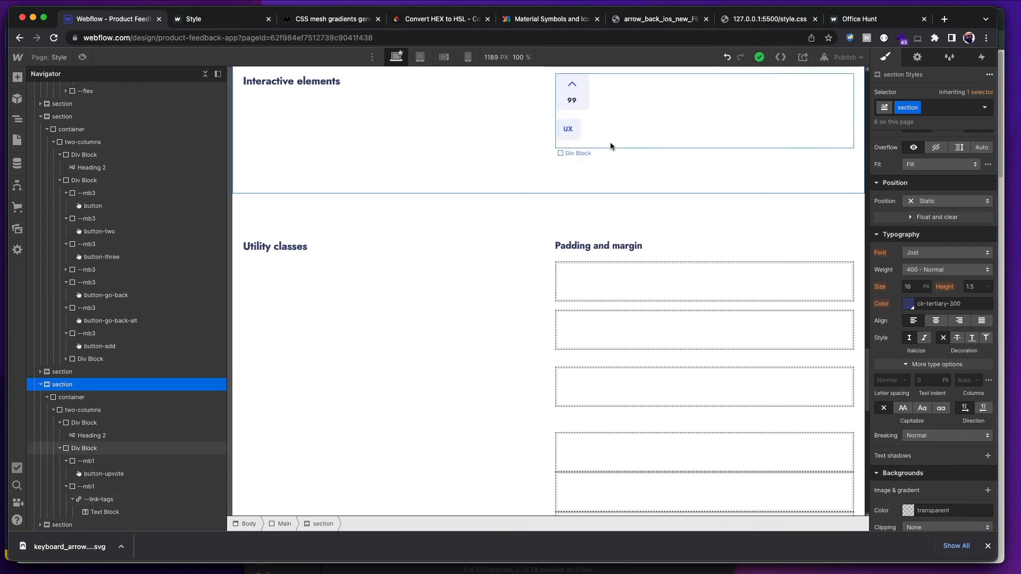
- Check the active UX tag in Figma, and set the --link-tags Focused state background color to the clr-secondary-400 swatch
click(572, 133)
key(super+Tab)
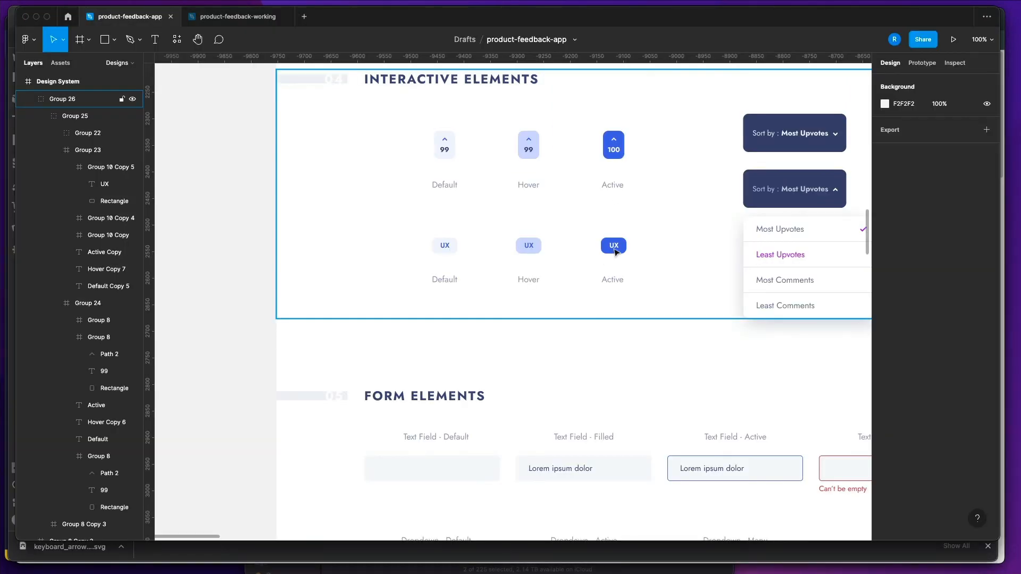
key(super+Tab)
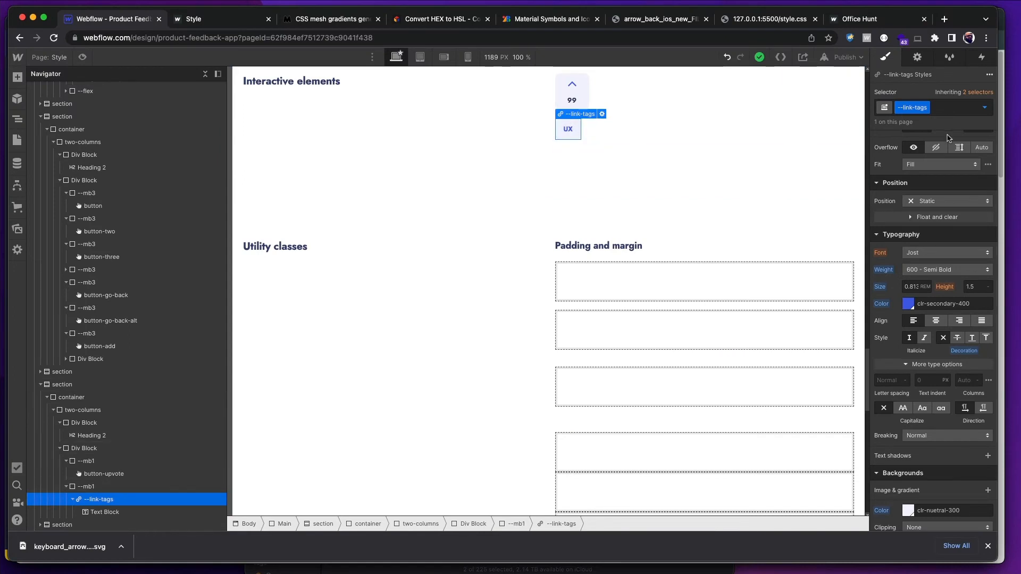
click(985, 108)
click(949, 180)
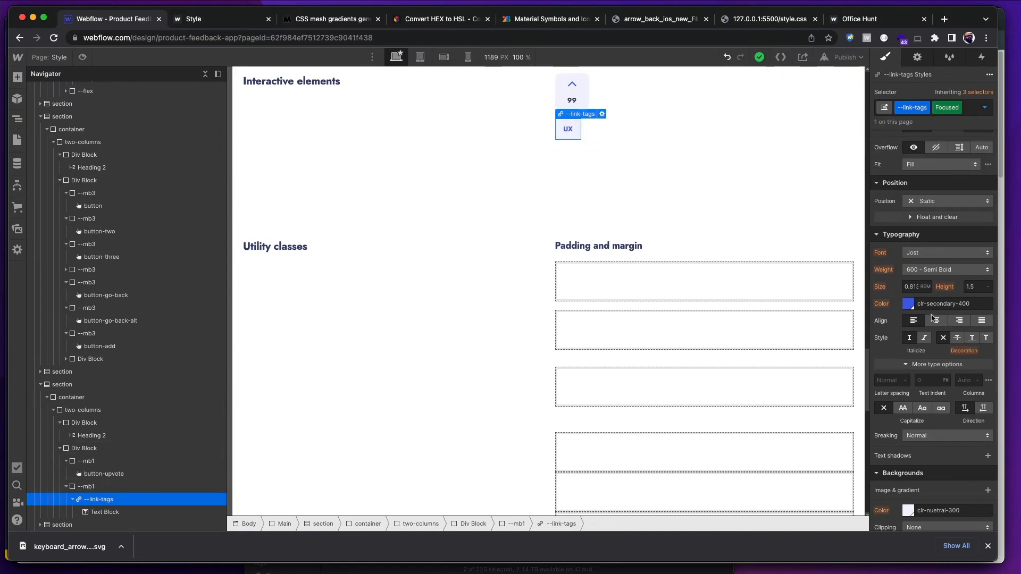
scroll(908, 319, down, 5)
click(907, 396)
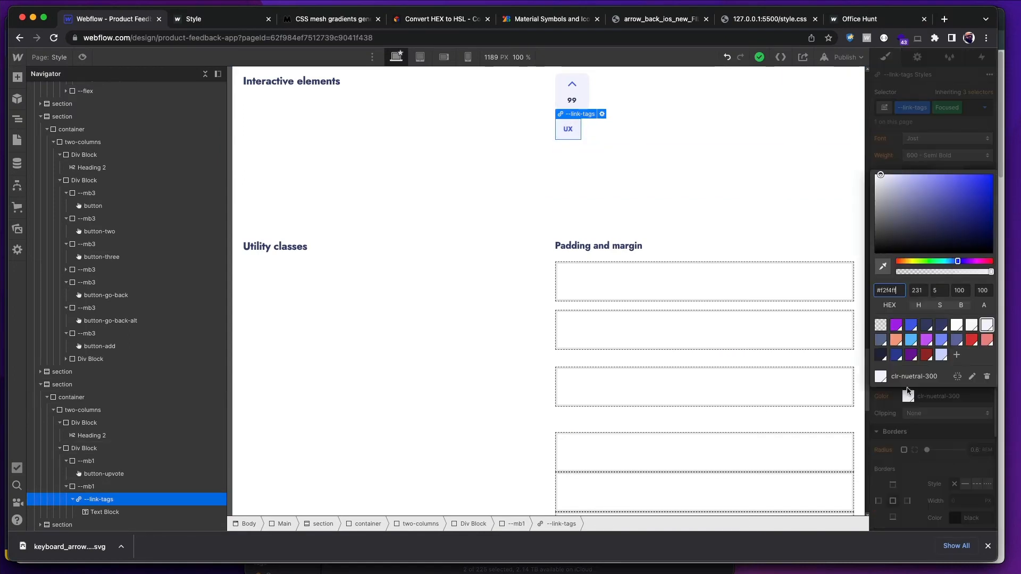
click(910, 326)
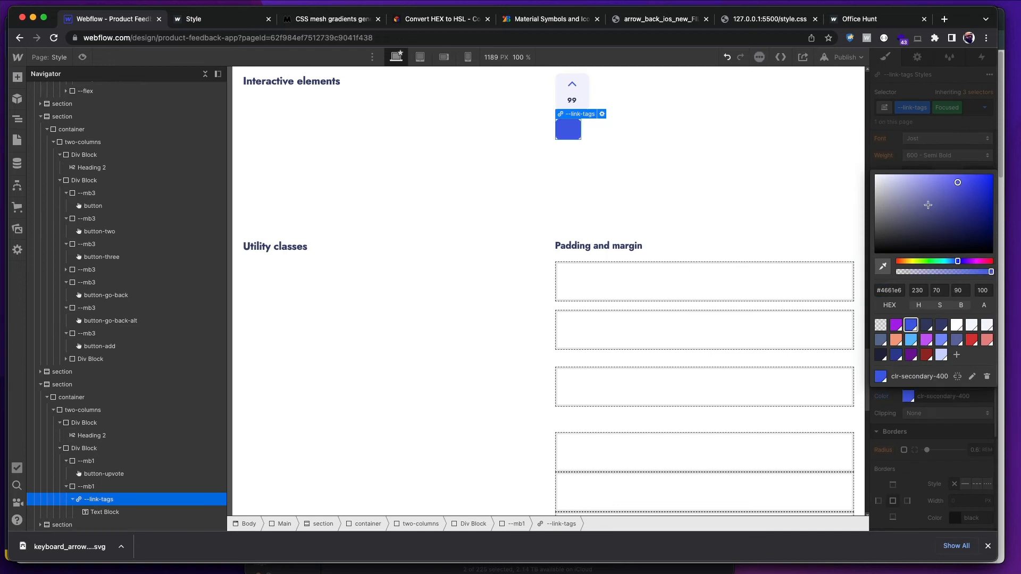
- Set the --link-tags Focused state text color to the clr-nuetral-100 swatch
click(914, 169)
click(908, 190)
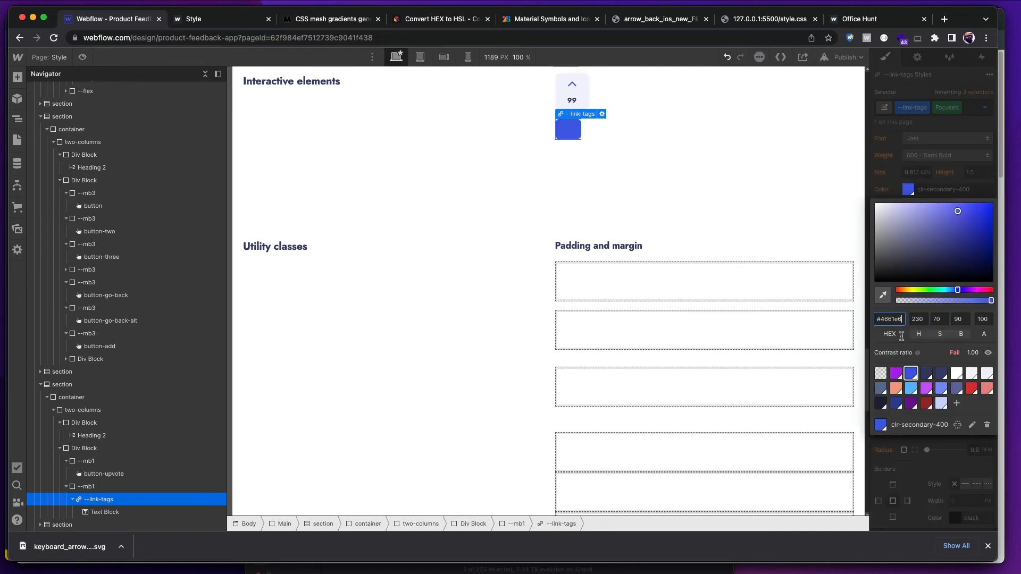
click(956, 374)
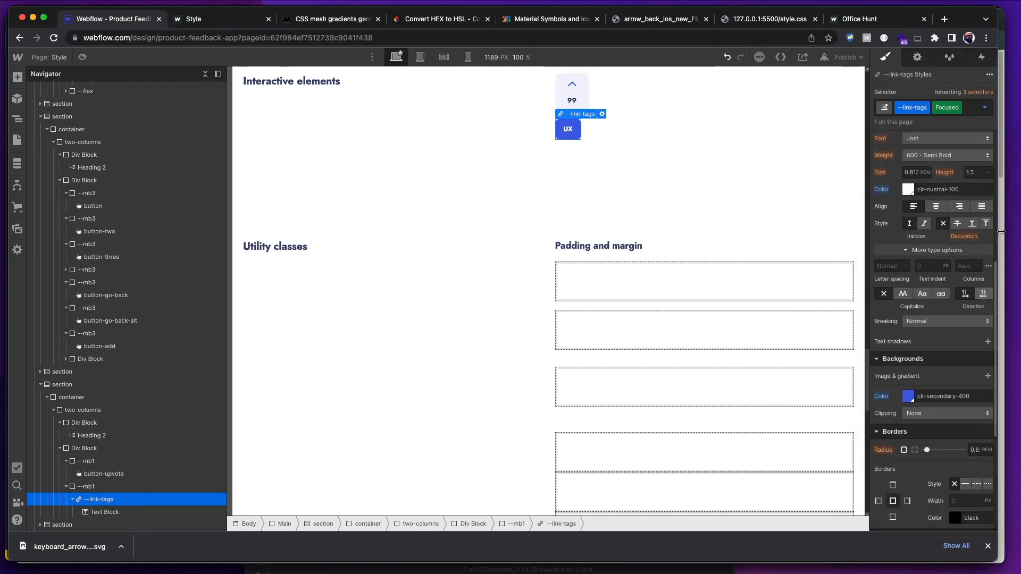
click(966, 492)
- Give the --link-tags Focused (keyboard) state a clr-secondary-400 background and clr-nuetral-100 text color
click(979, 107)
click(954, 189)
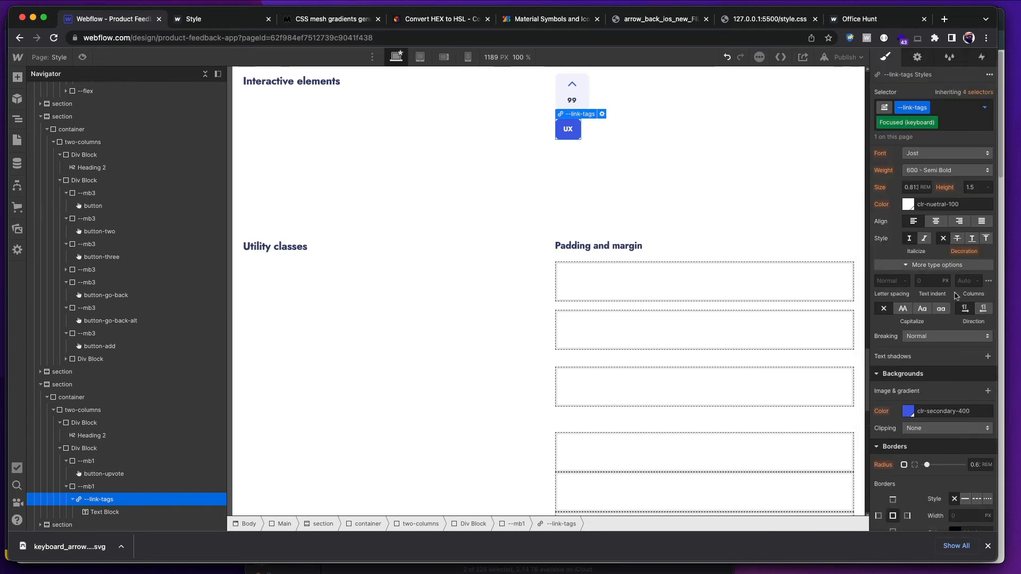
click(907, 411)
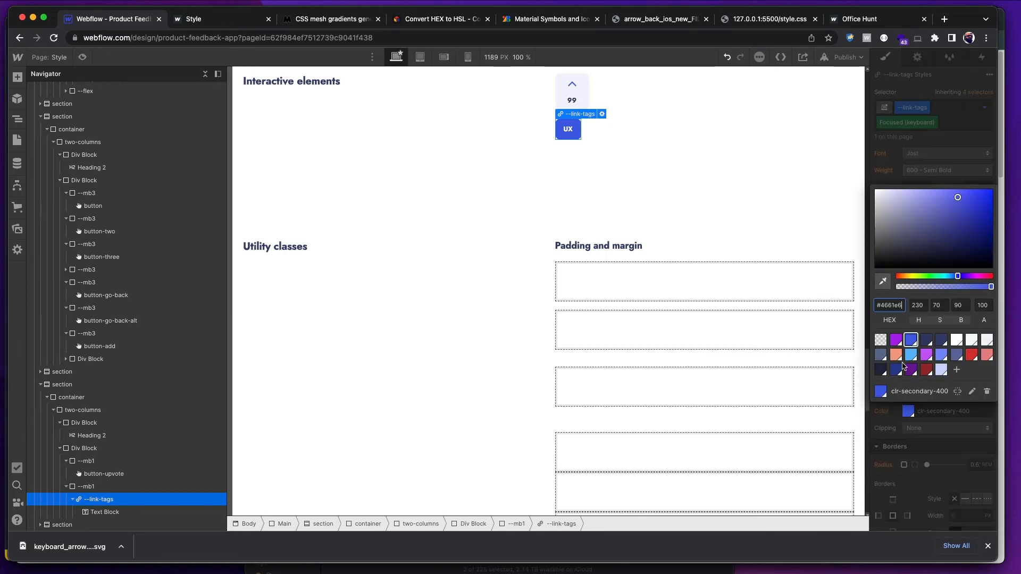
click(915, 173)
click(907, 204)
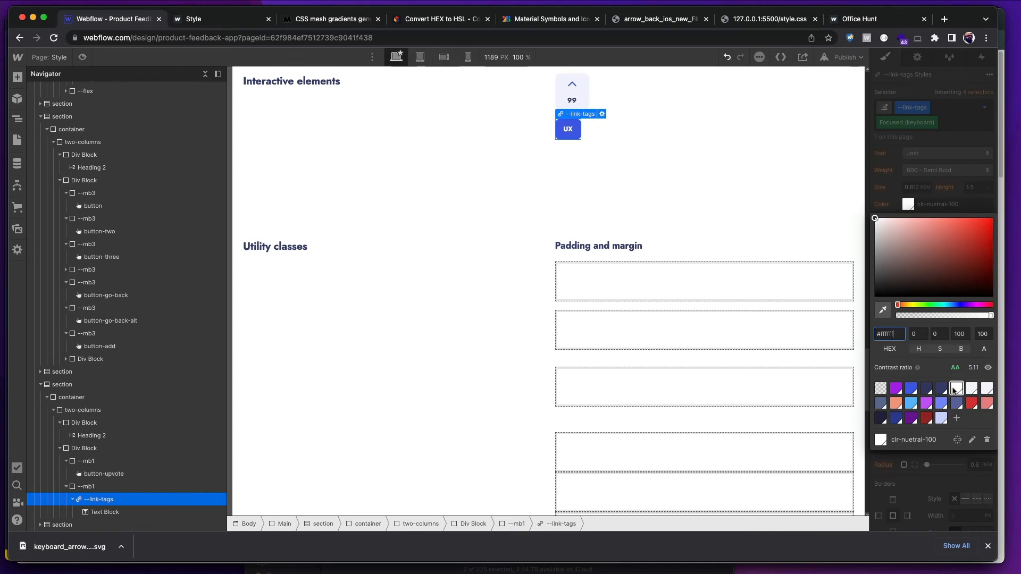
click(944, 159)
- Give the --link-tags Pressed state a clr-secondary-400 background and clr-nuetral-100 text color
click(981, 112)
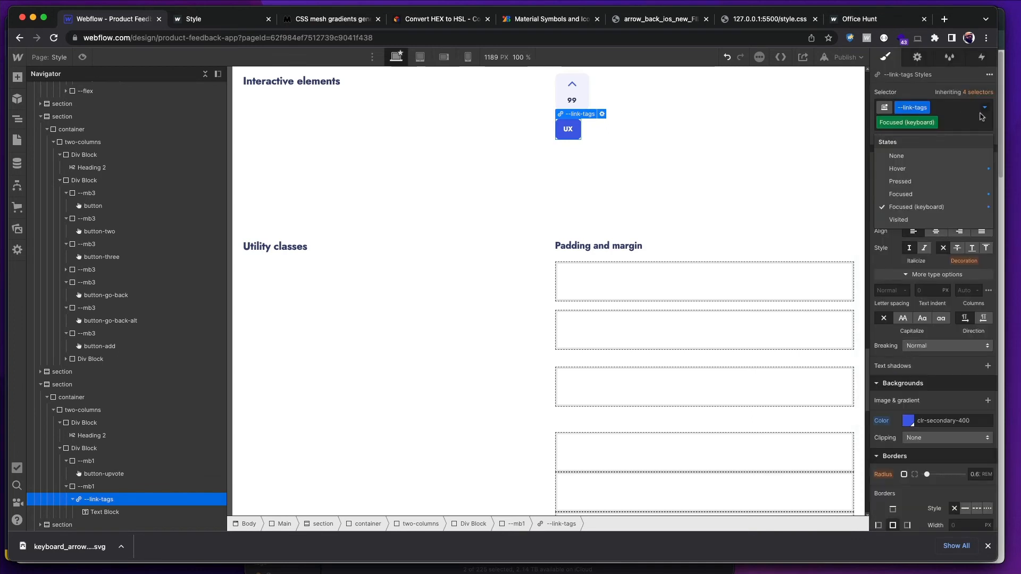
click(924, 182)
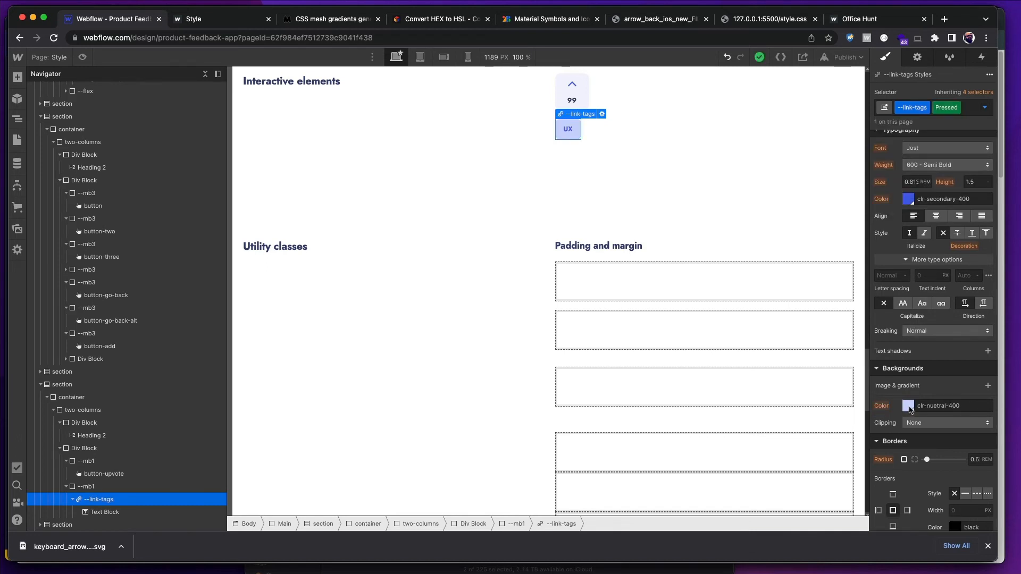
click(909, 407)
click(910, 336)
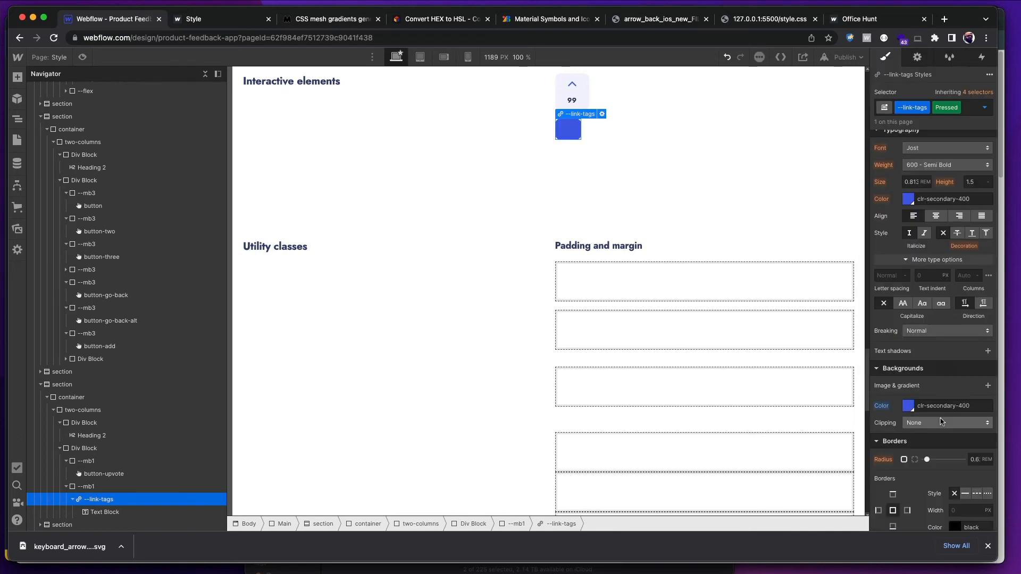
click(907, 204)
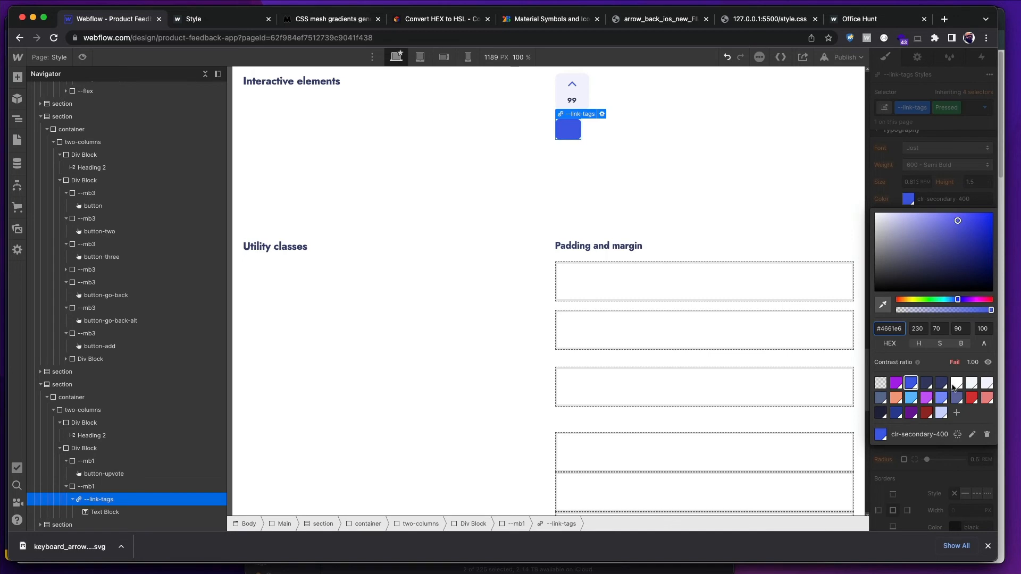
click(953, 391)
click(722, 239)
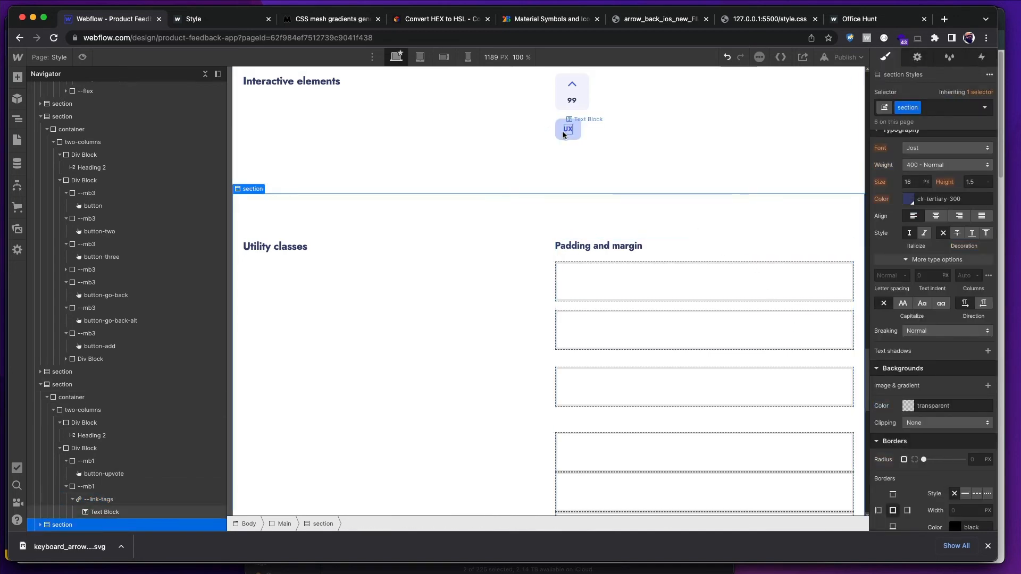
- Preview the page to test the interaction states of the UX tag and upvote button, and return to editing
key(super+shift+p)
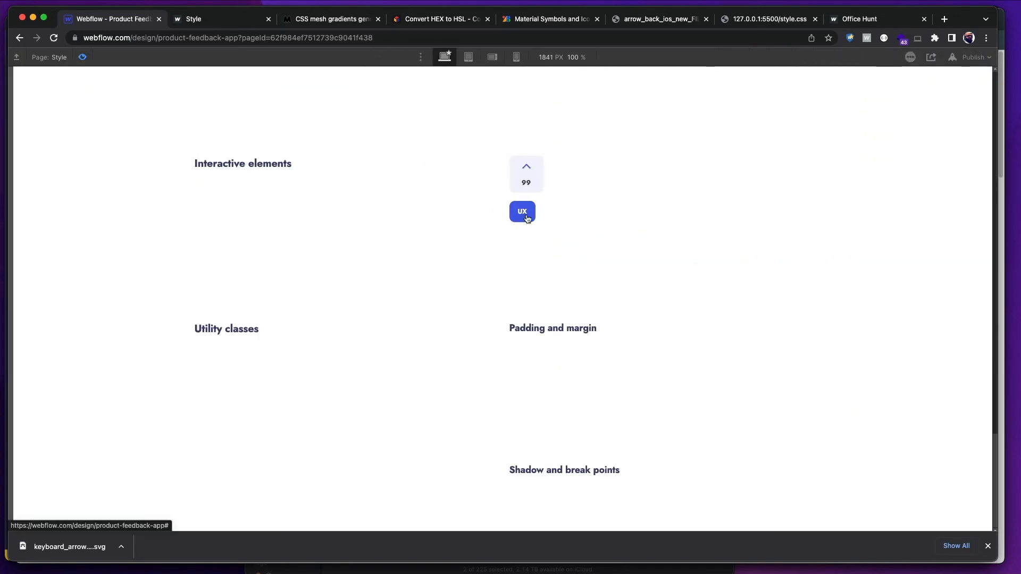
click(84, 57)
click(83, 58)
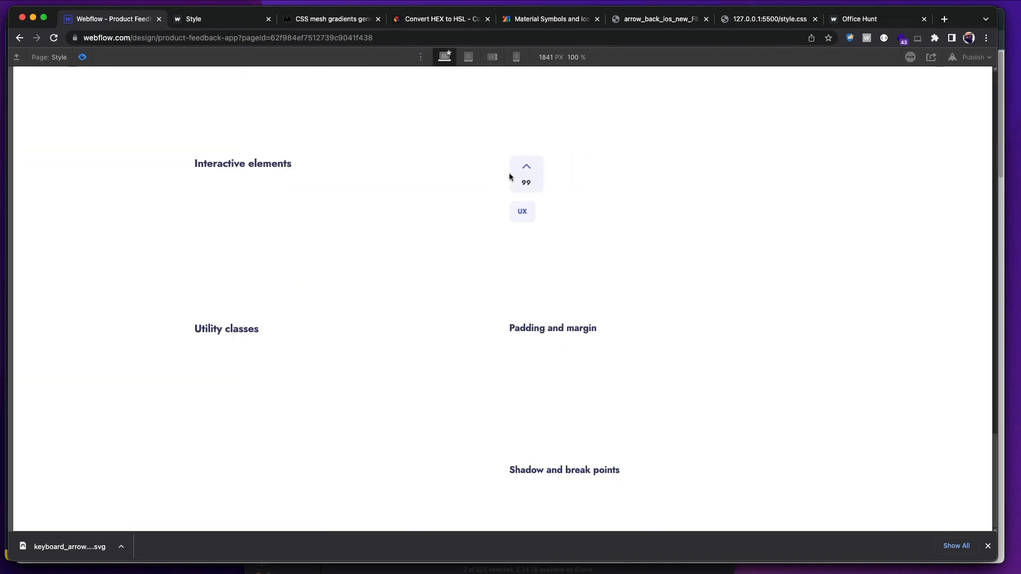
click(526, 175)
key(super+shift+p)
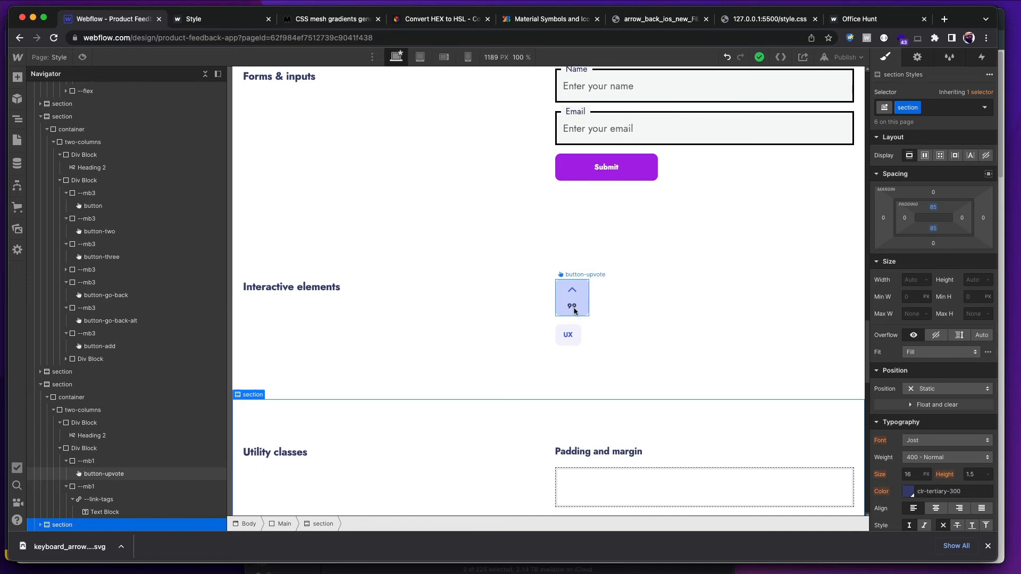
click(658, 291)
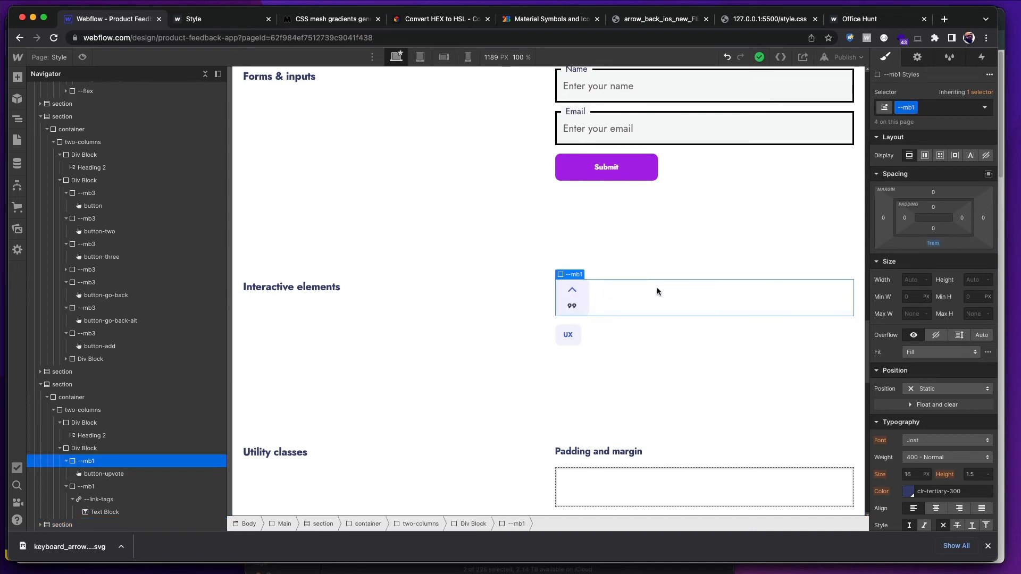
click(599, 266)
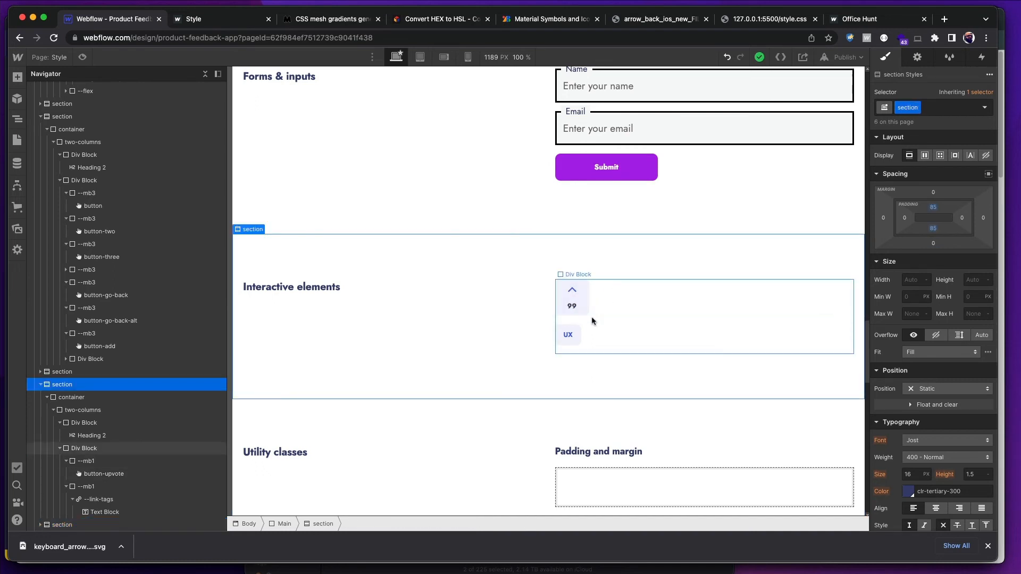
scroll(691, 281, down, 5)
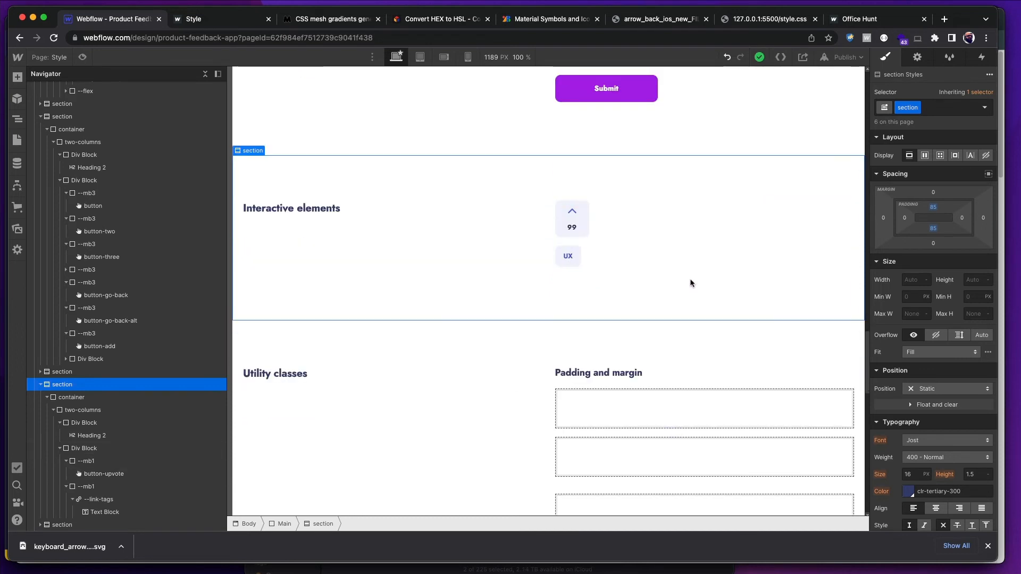
scroll(688, 283, down, 4)
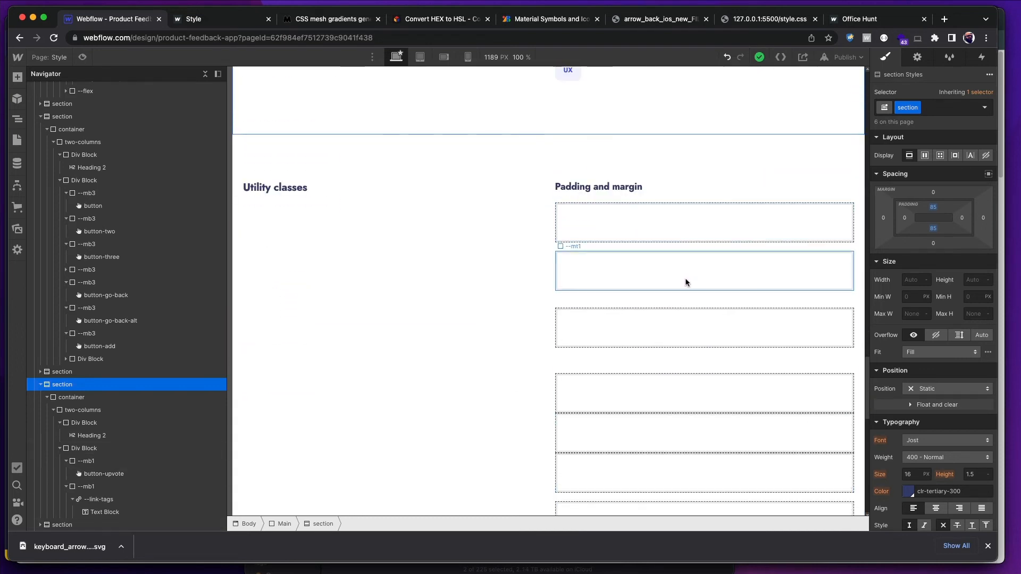
scroll(677, 269, up, 7)
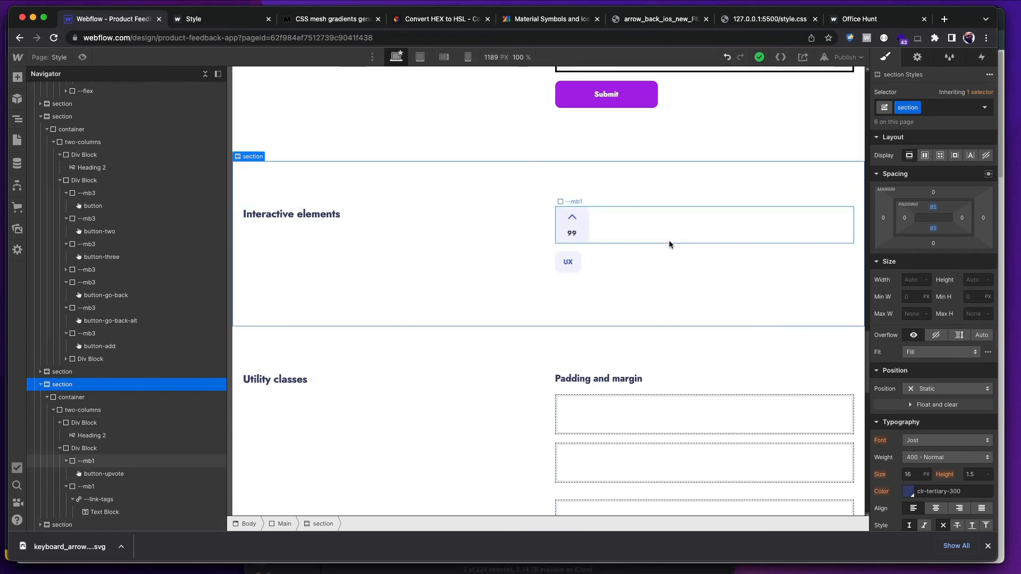
- Set the button-upvote font size to 1rem
click(579, 237)
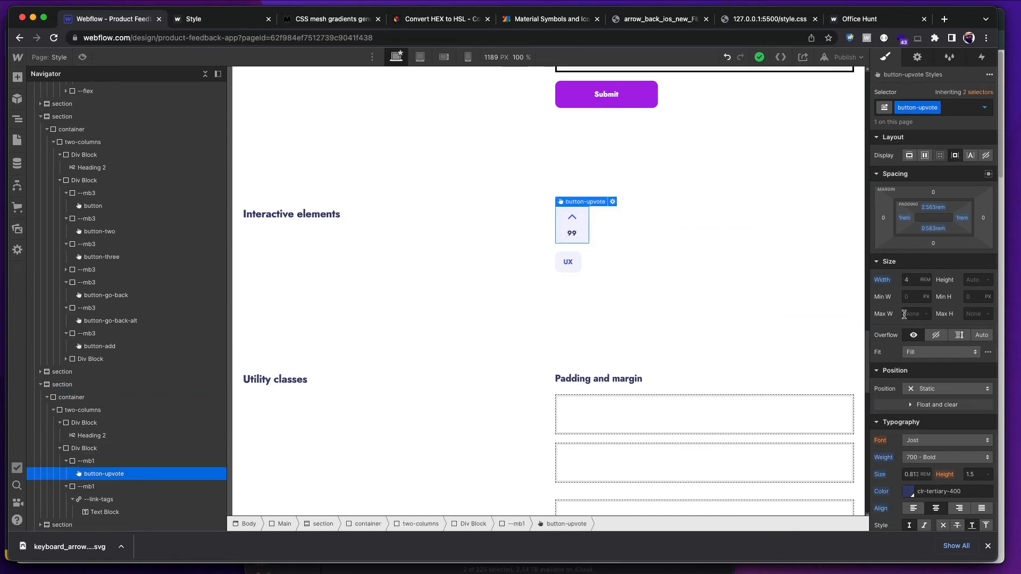
click(912, 474)
text(1)
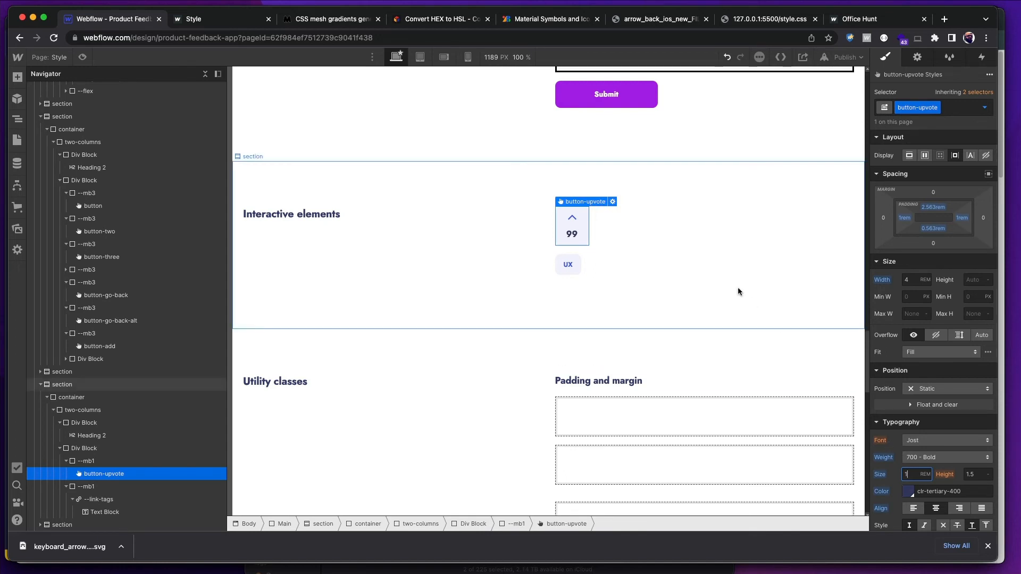
- Replace the upvote button's count text with 1,000 to test a longer number
click(572, 234)
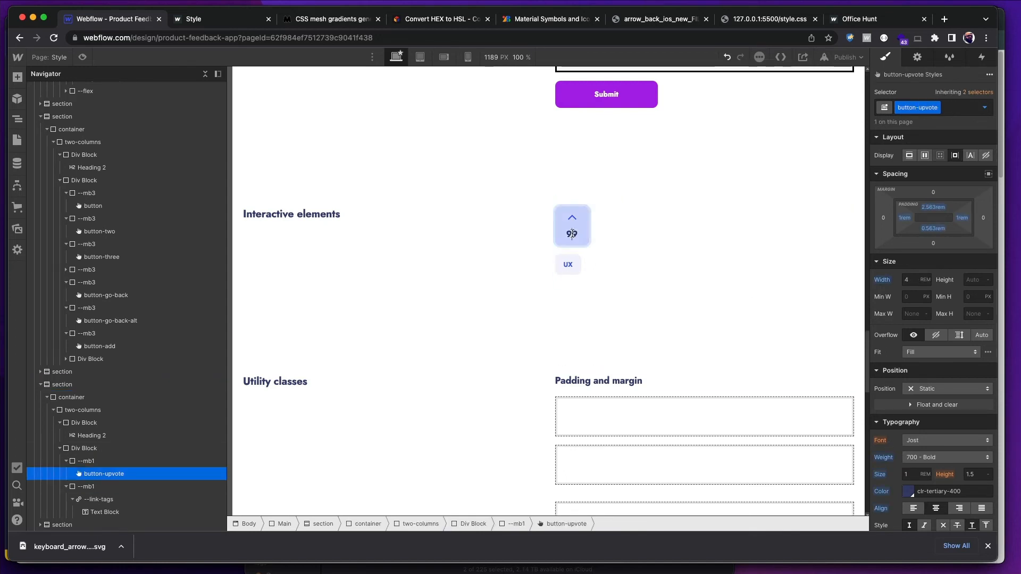
double_click(572, 233)
text(1,000)
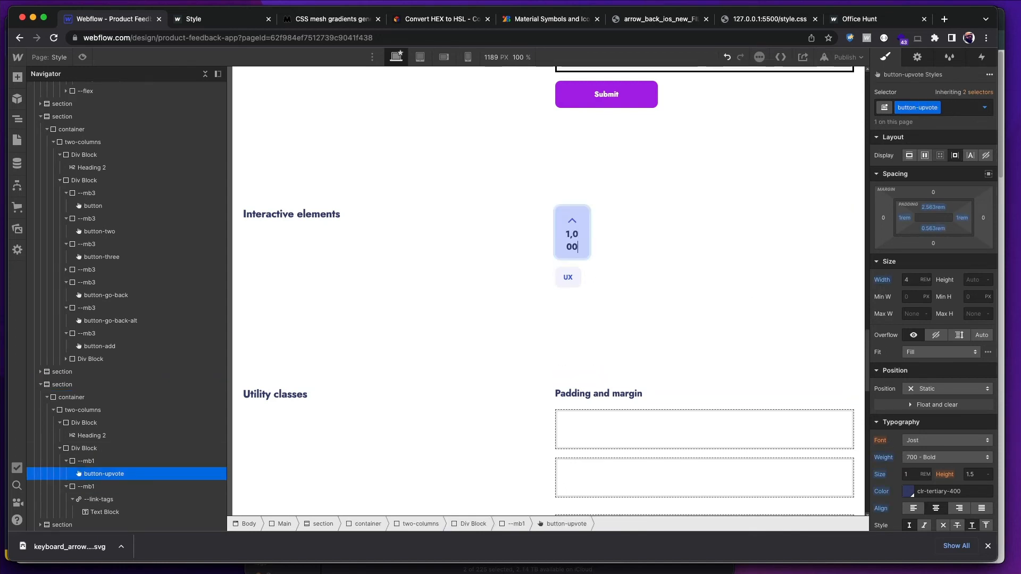
key(Escape)
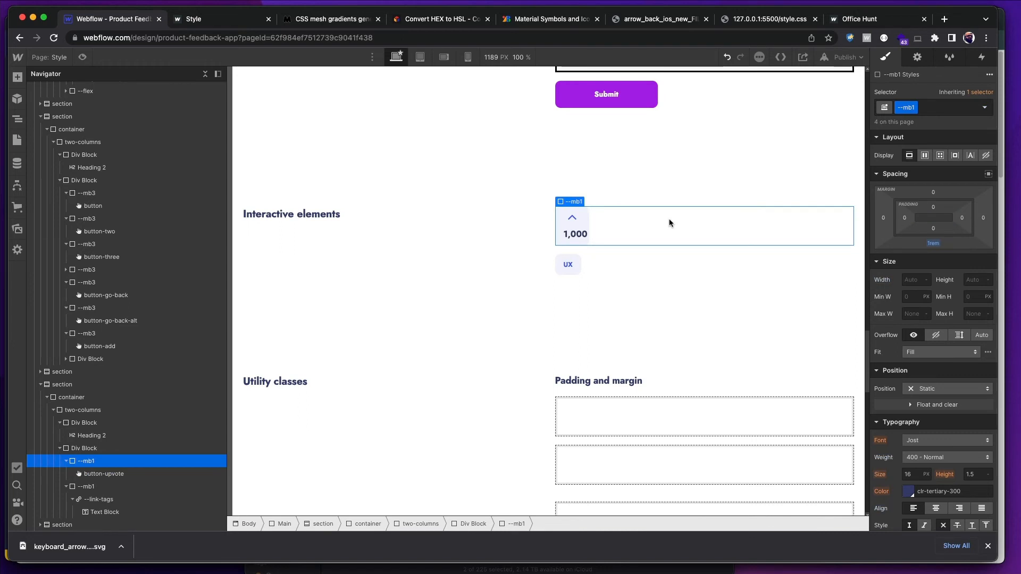
- Set the left and right padding of button-upvote to 0.5rem
click(577, 235)
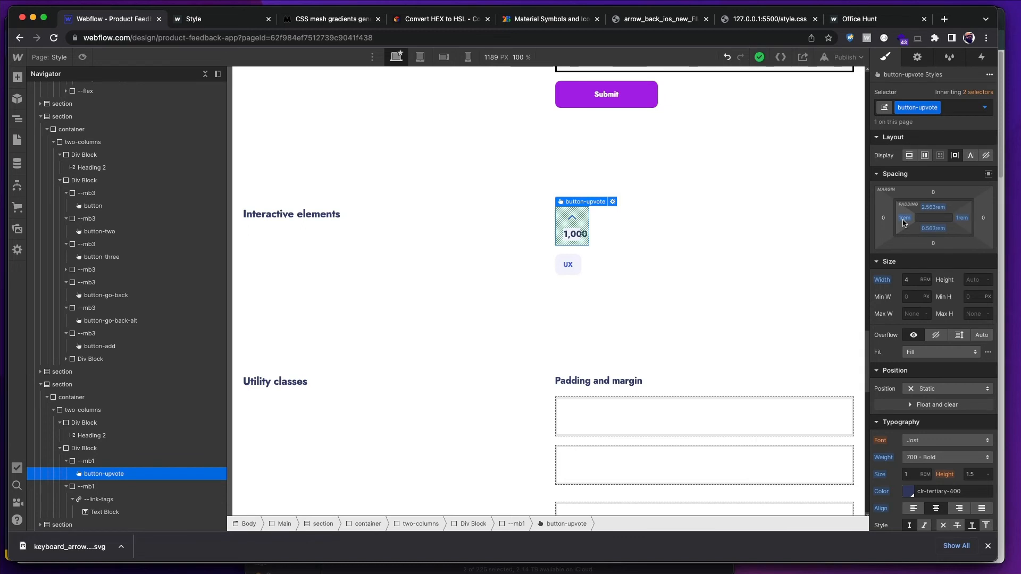
drag(903, 219, 901, 220)
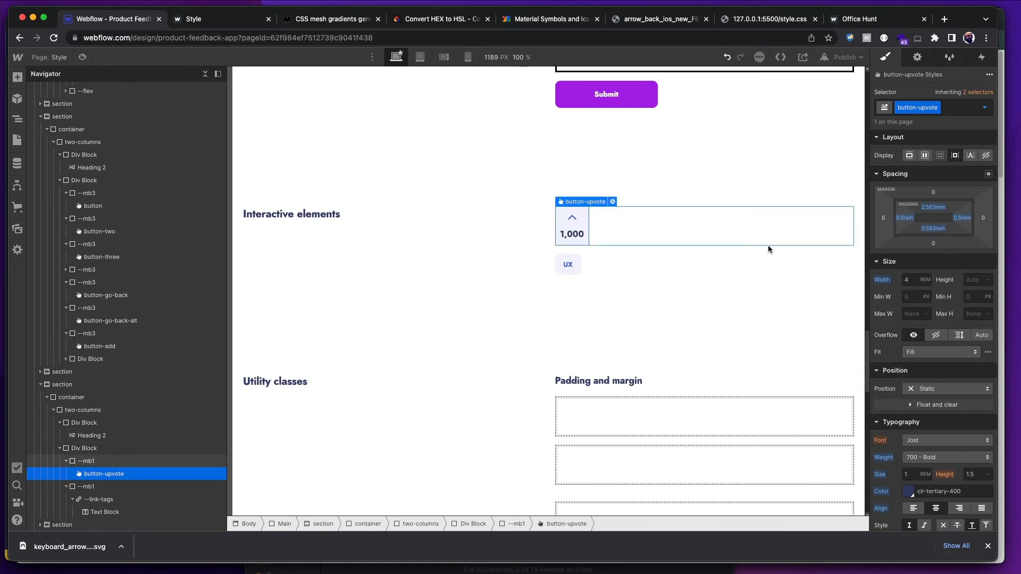
click(768, 243)
- Change the upvote button's count text back to 99 and leave text editing
double_click(573, 233)
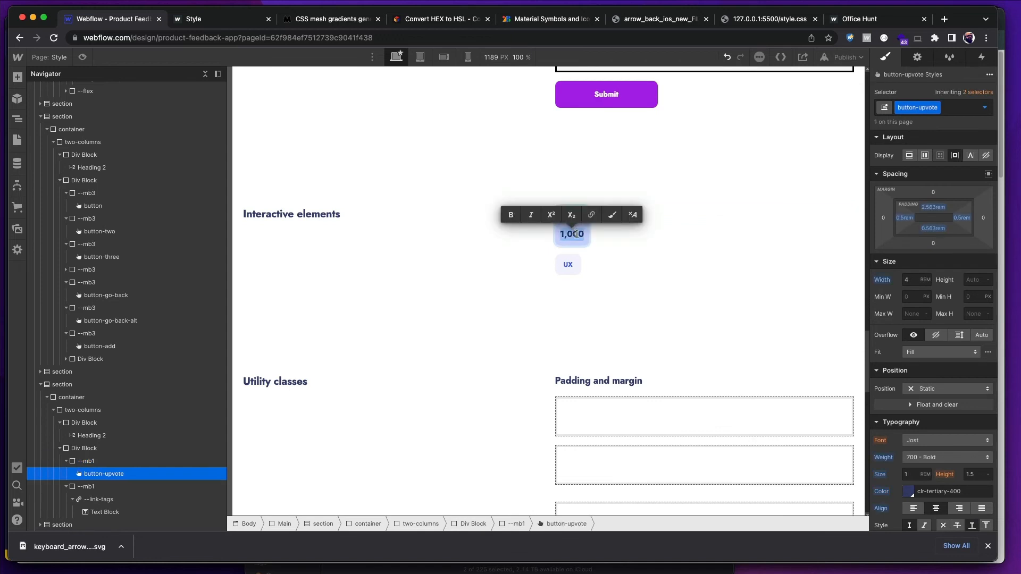
text(99)
click(630, 207)
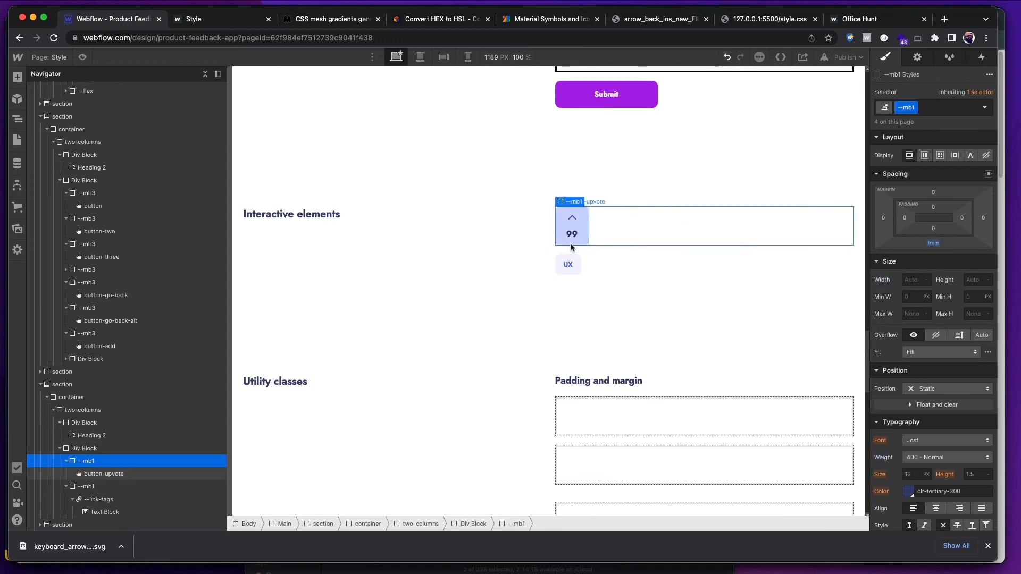
click(635, 272)
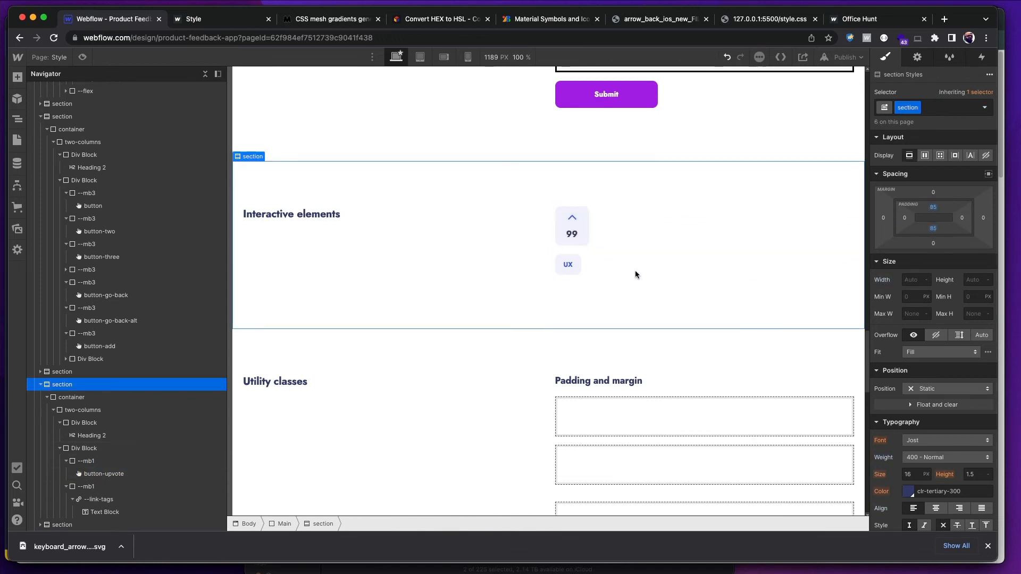
click(655, 240)
click(673, 311)
- Switch to Figma and examine the interactive and form element designs, especially the two Sort by dropdowns and their open menu
scroll(644, 308, down, 1)
scroll(640, 298, up, 3)
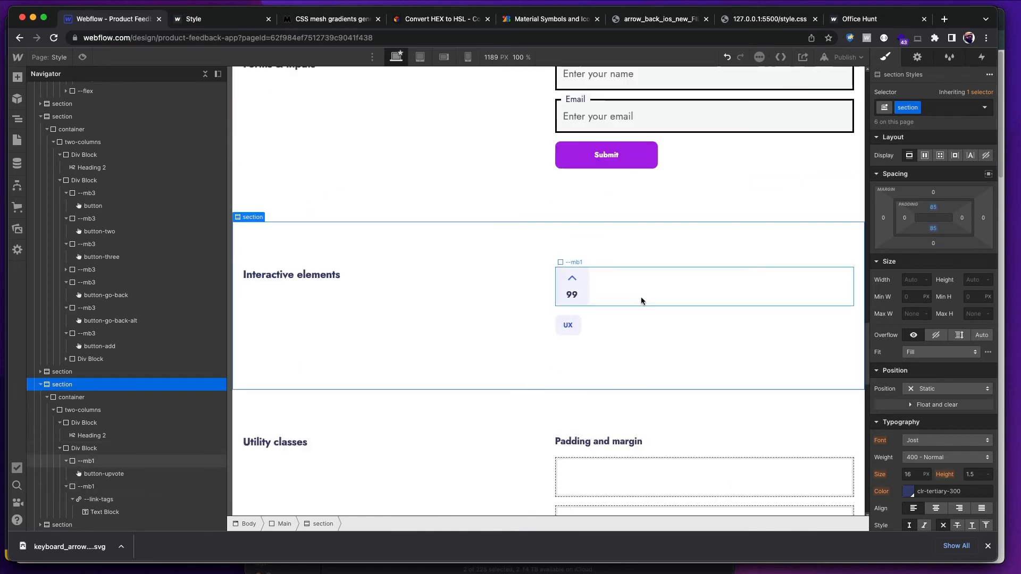
key(super+Tab)
scroll(495, 287, down, 1)
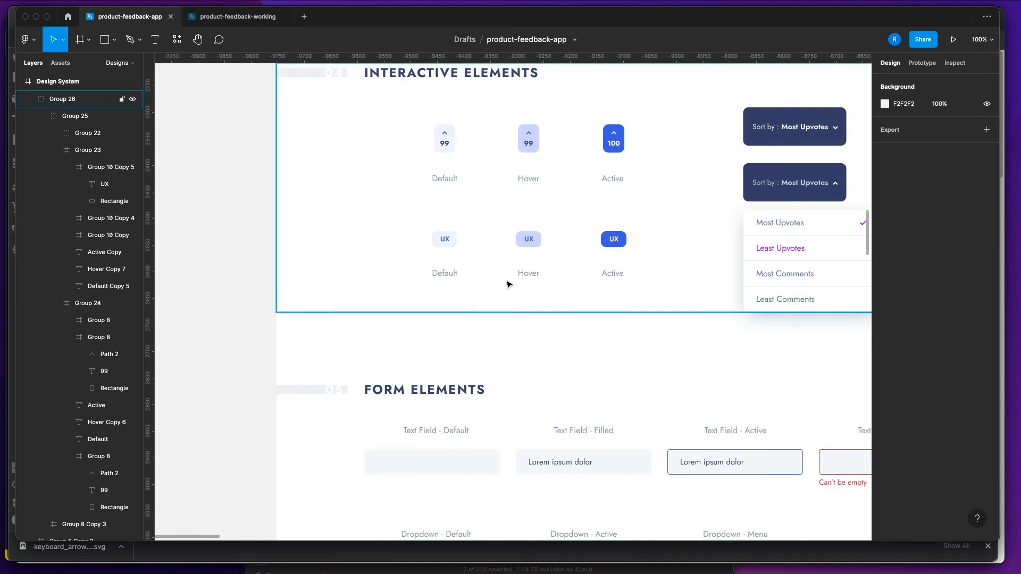
scroll(507, 285, right, 4)
scroll(524, 237, right, 1)
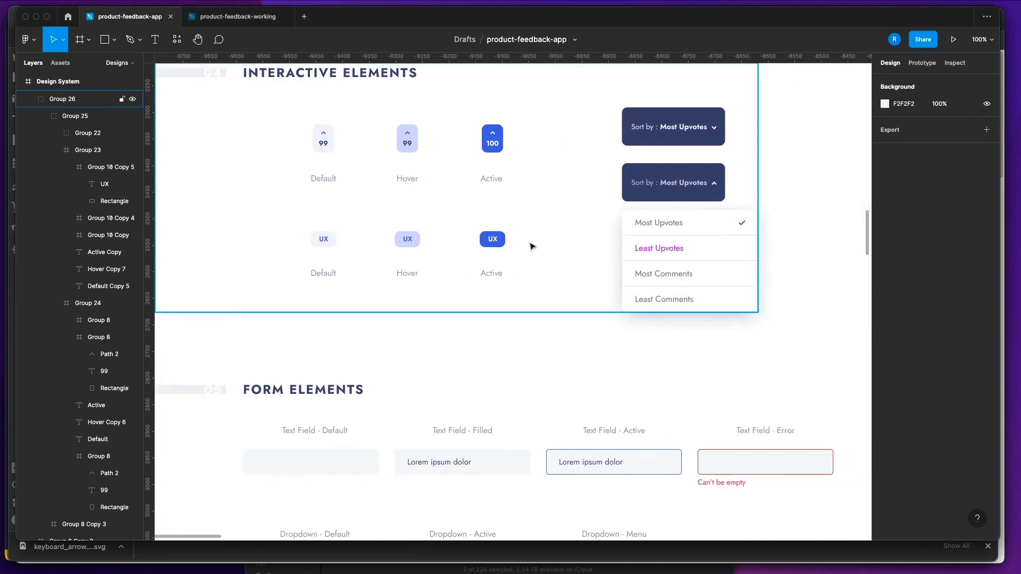
scroll(650, 162, down, 5)
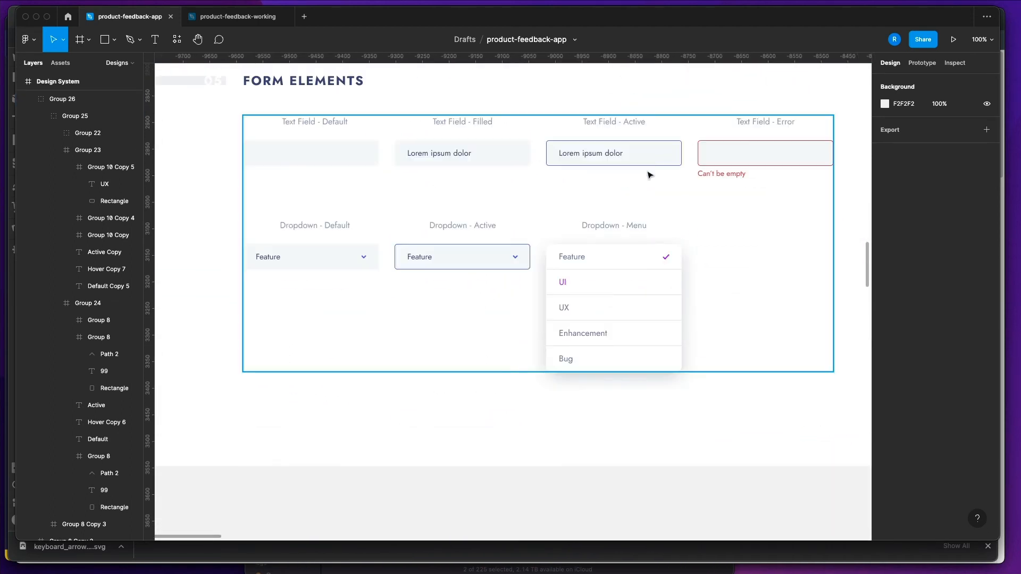
scroll(605, 274, up, 7)
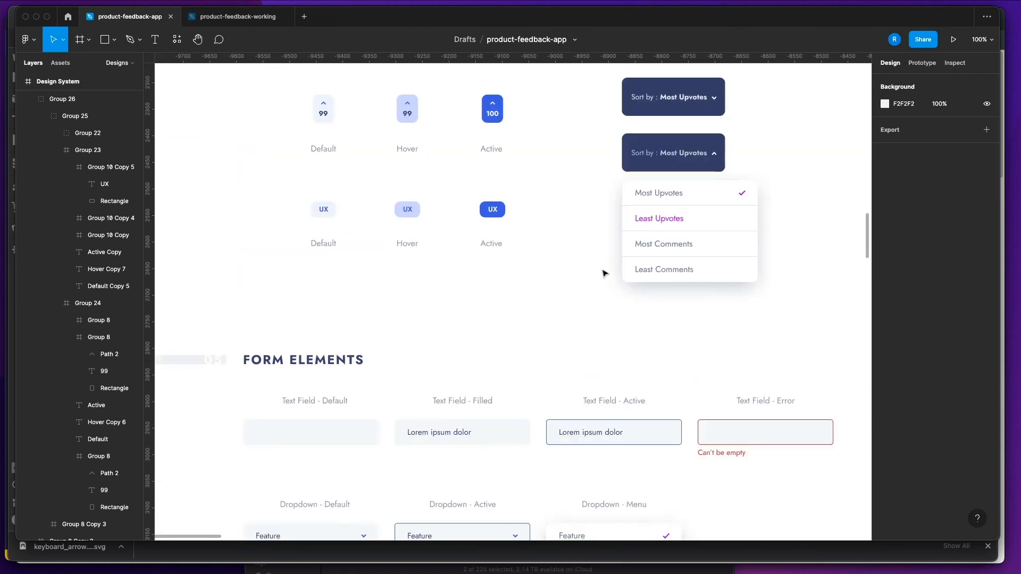
scroll(672, 282, down, 1)
scroll(680, 287, down, 7)
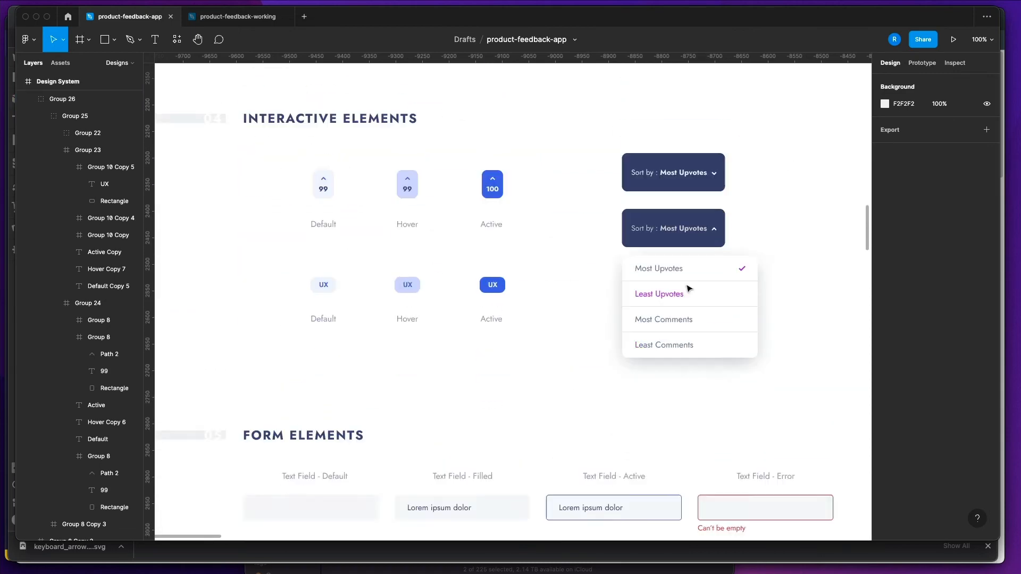
scroll(687, 285, up, 7)
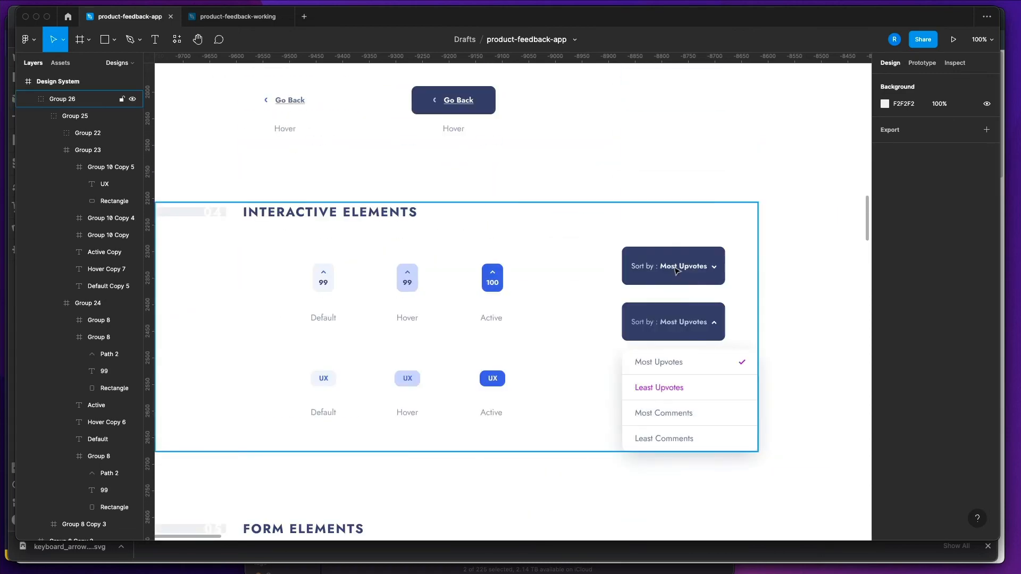
- Switch back to Webflow and duplicate the --mb1 wrapper that holds the UX tag under Interactive elements
key(super+Tab)
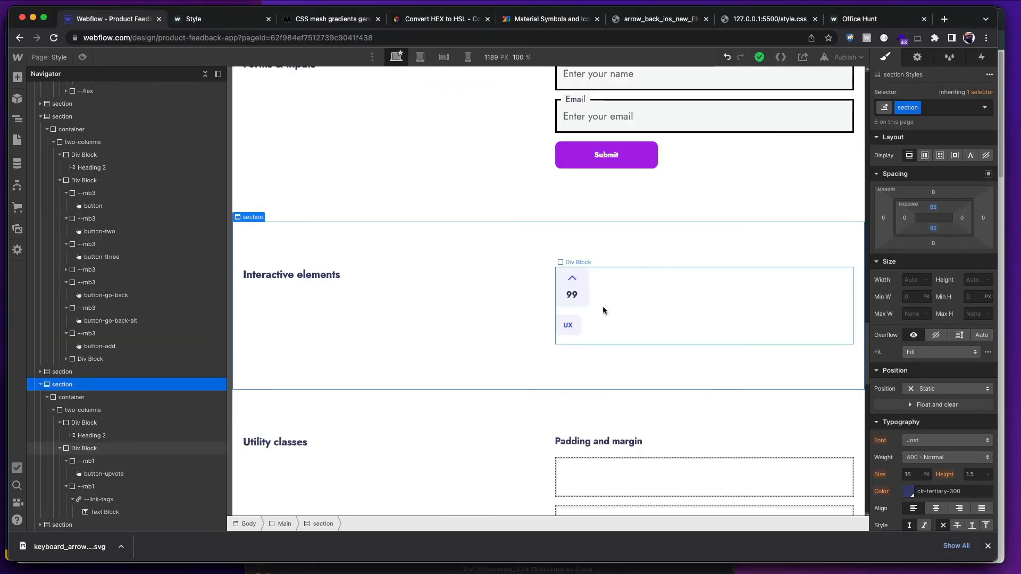
click(608, 331)
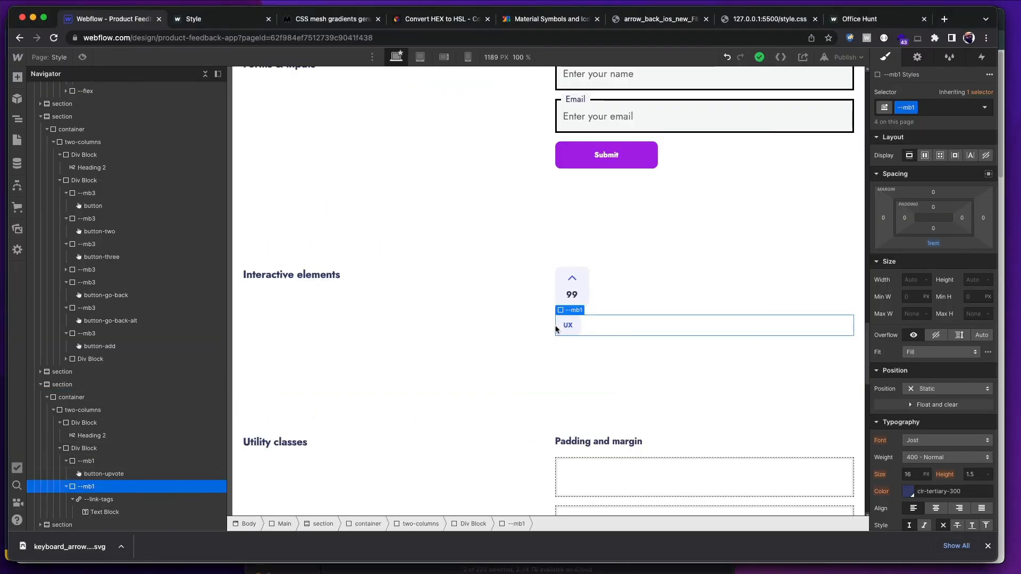
click(66, 487)
click(66, 461)
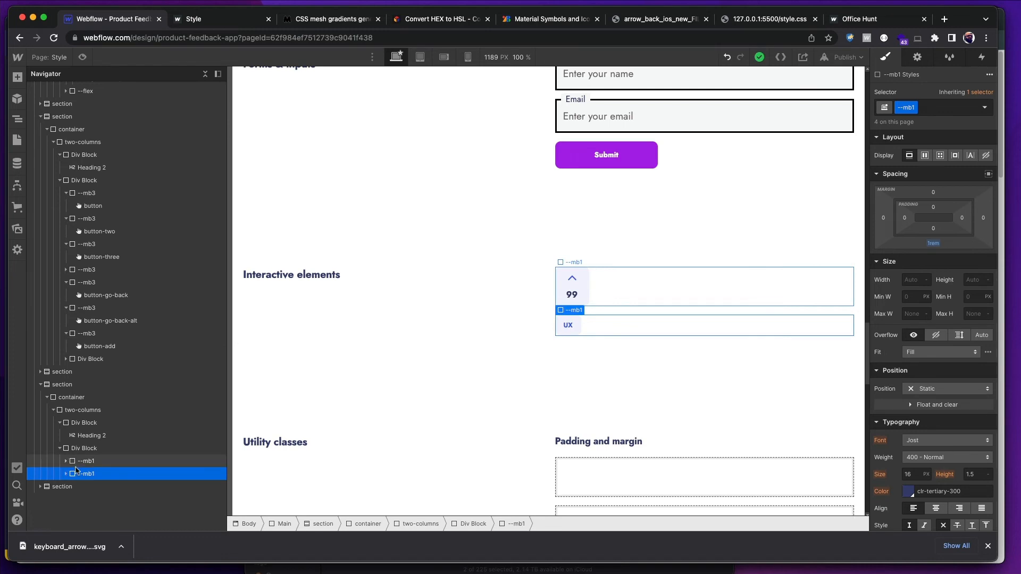
key(super+d)
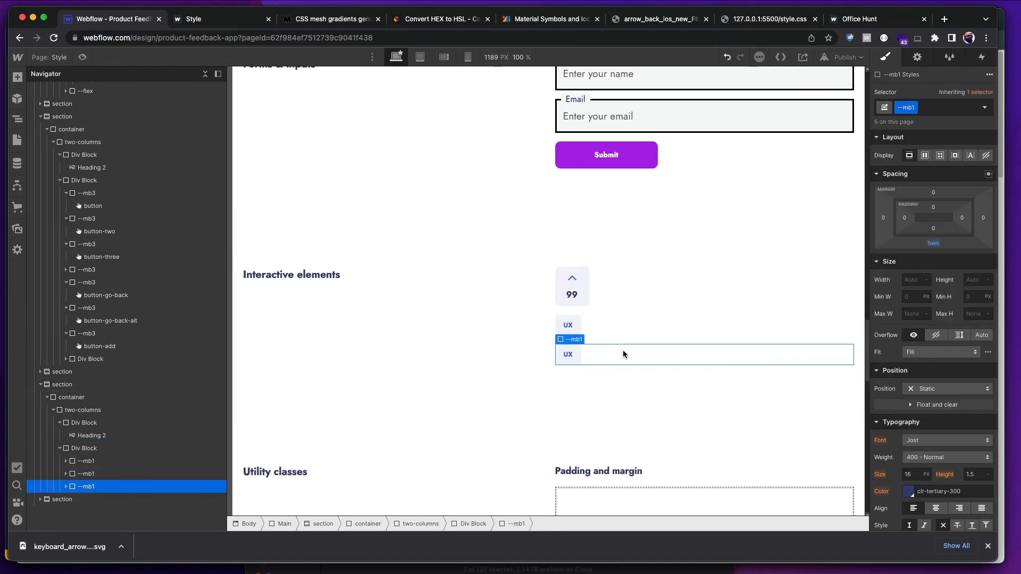
- Add a Dropdown element to the duplicated --mb1 wrapper and delete the copied UX tag from it
click(66, 486)
key(super+e)
text(drop)
key(Return)
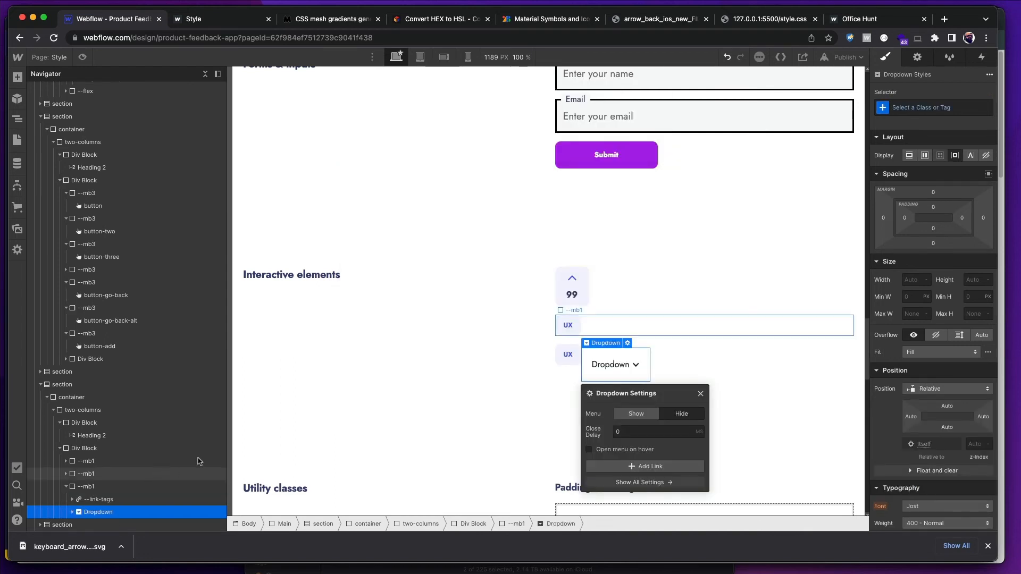
click(562, 364)
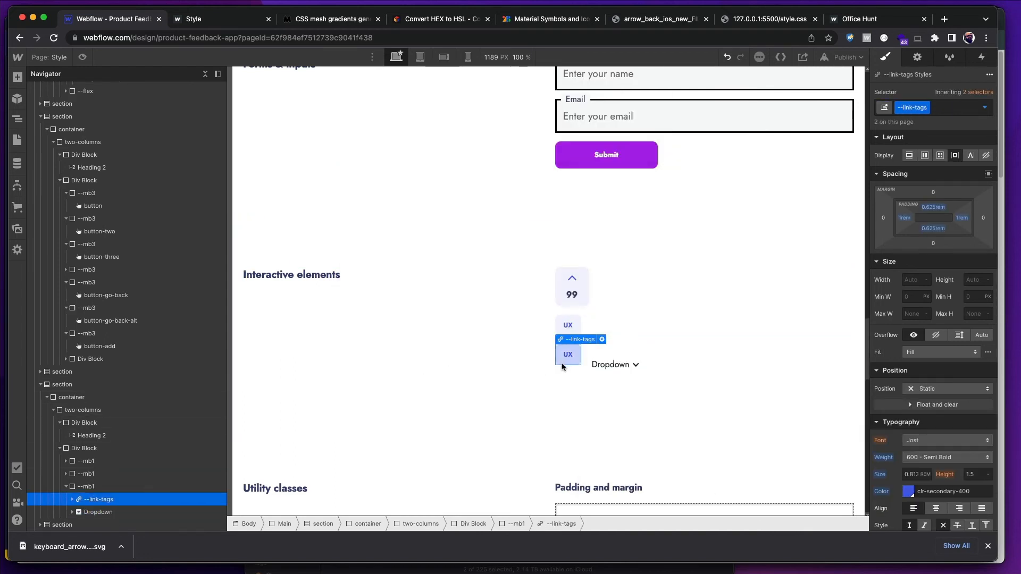
key(Delete)
- Check the Sort by design in Figma and give the new Dropdown element the class --dropdown
key(super+Tab)
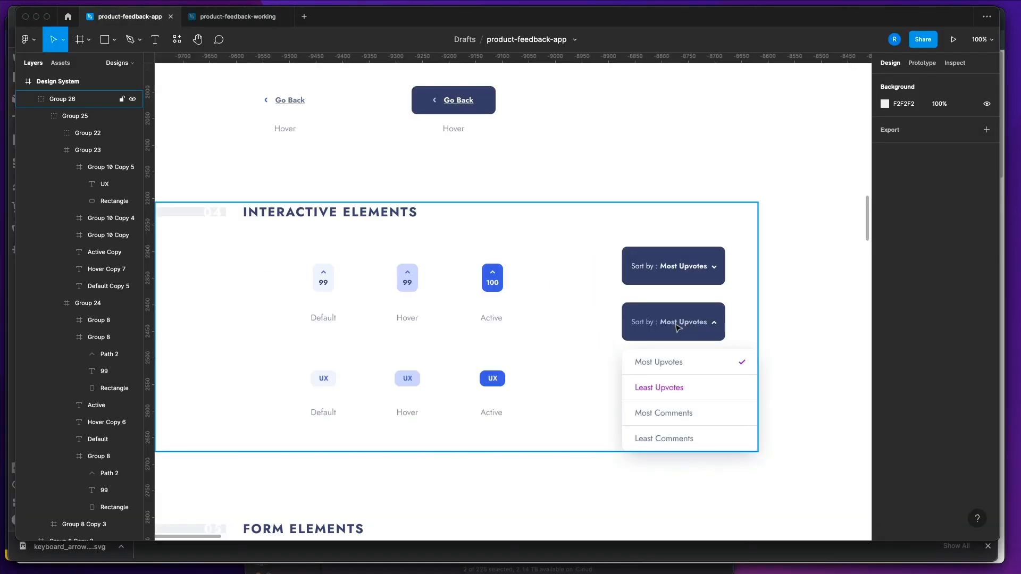
key(super+Tab)
click(907, 109)
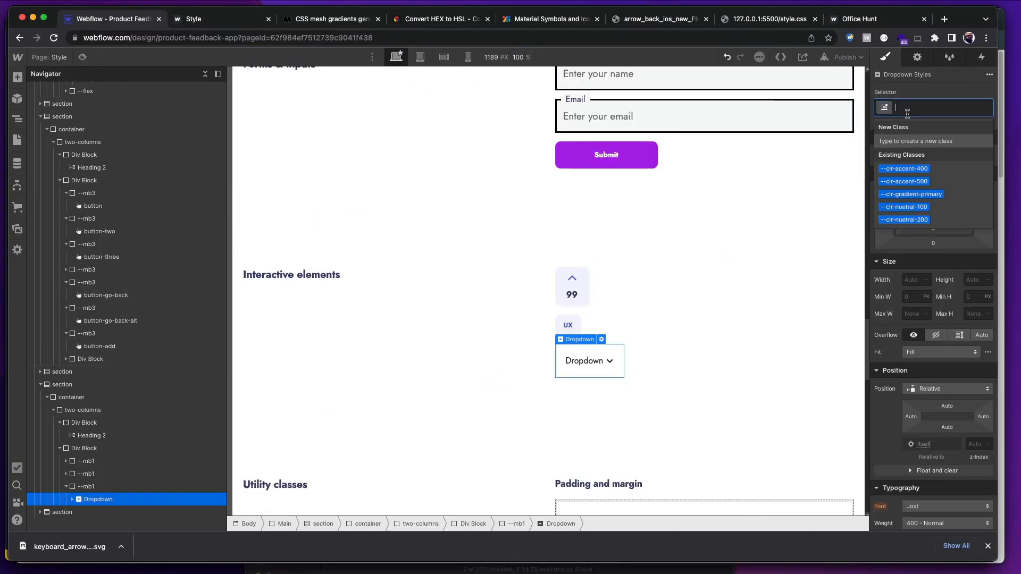
text(--dropdo)
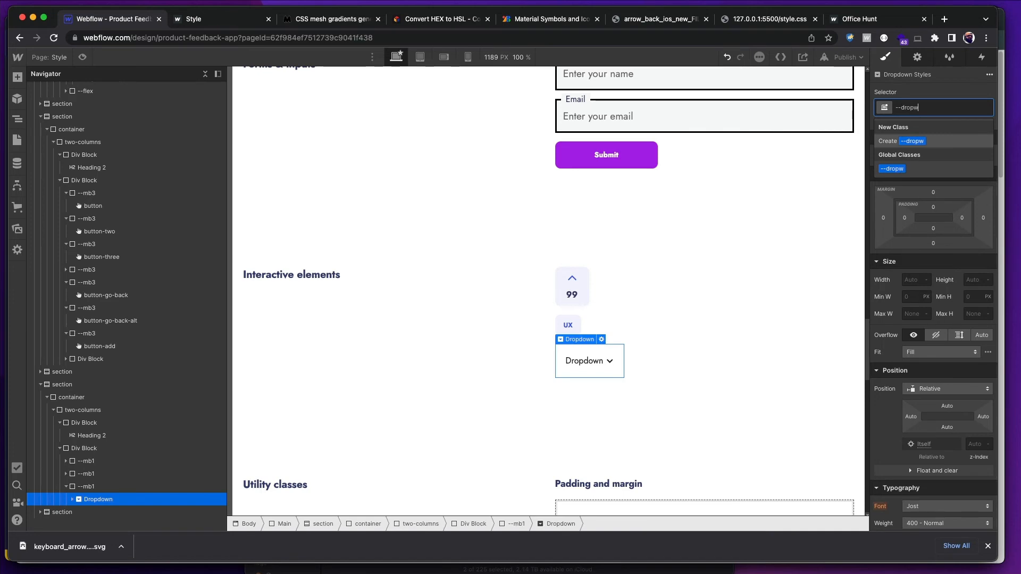
text(wn)
key(Return)
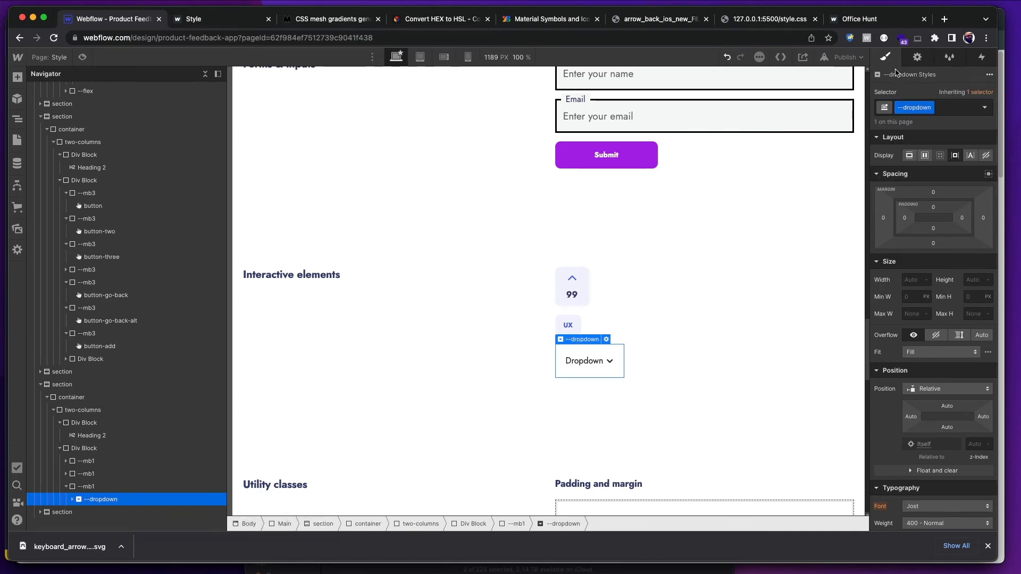
- Set the background colour of --dropdown to the clr-tertiary-400 swatch
key(super+Tab)
key(super+Tab)
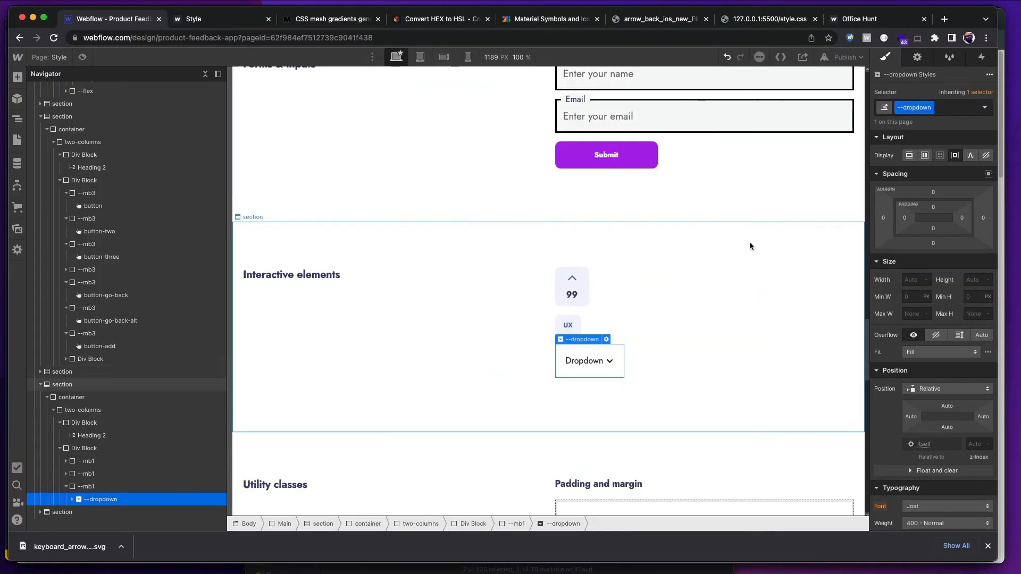
scroll(885, 340, down, 10)
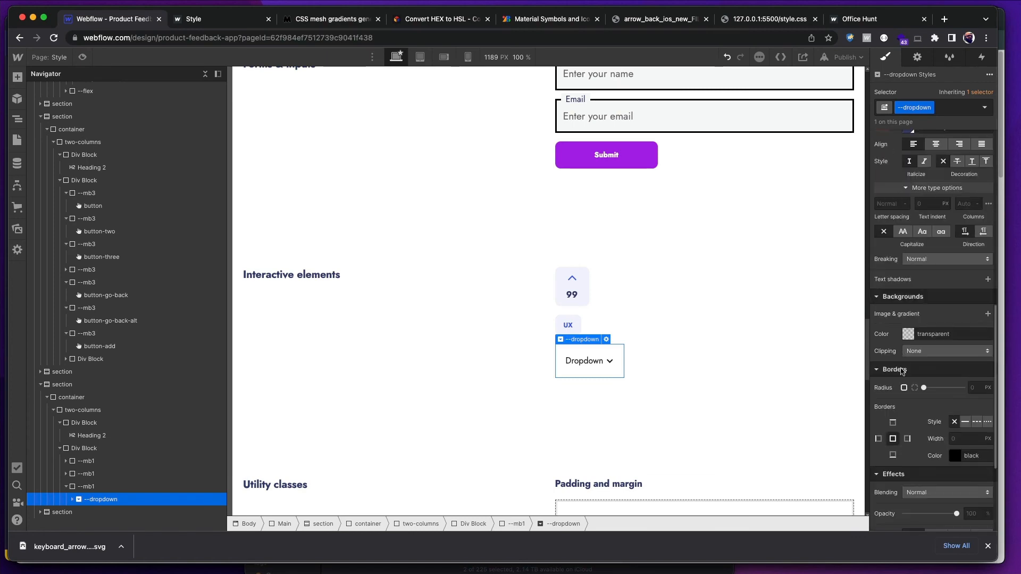
click(907, 335)
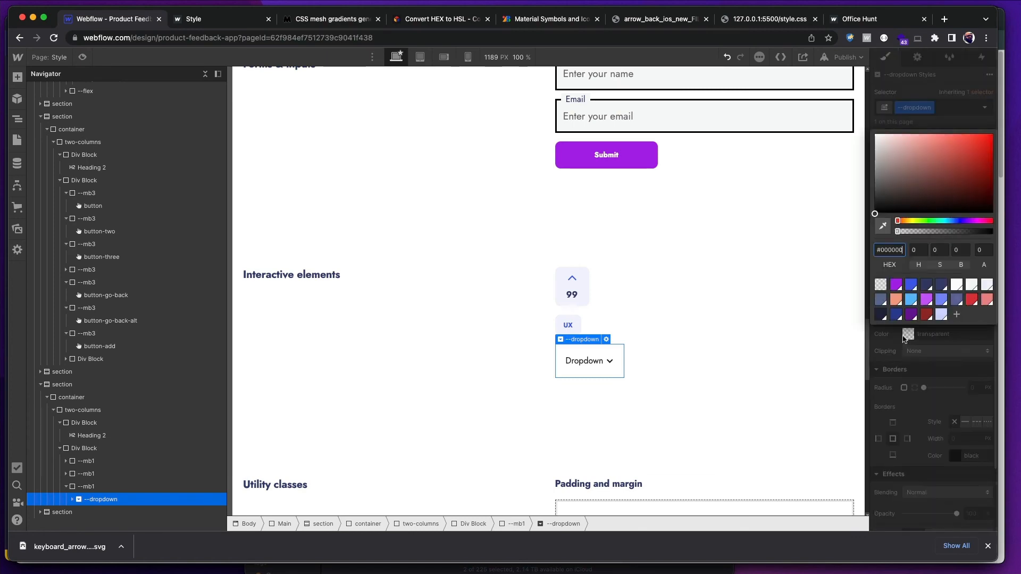
click(926, 288)
- Switch to Figma and inspect the text styles and fill colour of the closed Sort by dropdown's label
key(super+Tab)
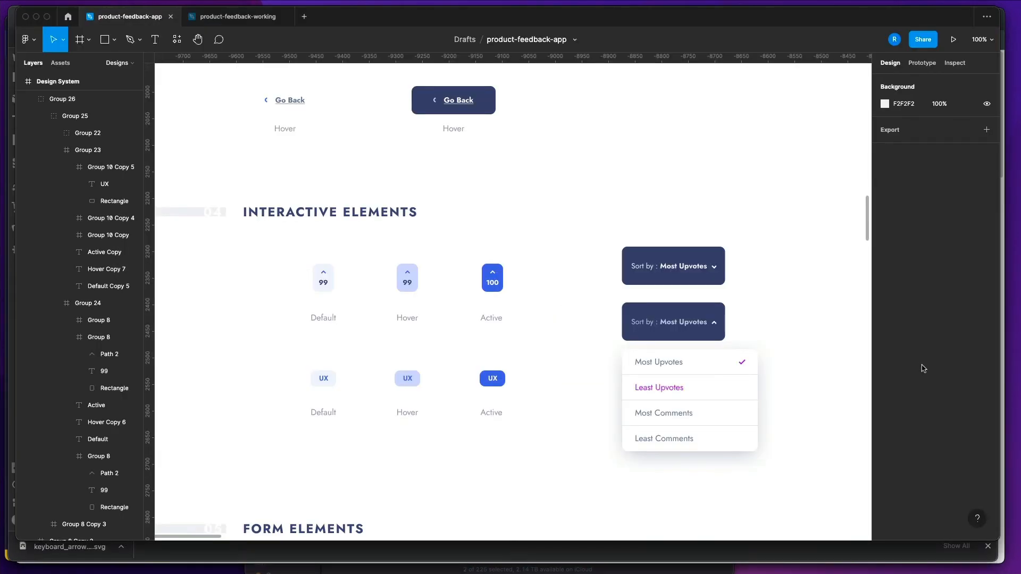
click(689, 316)
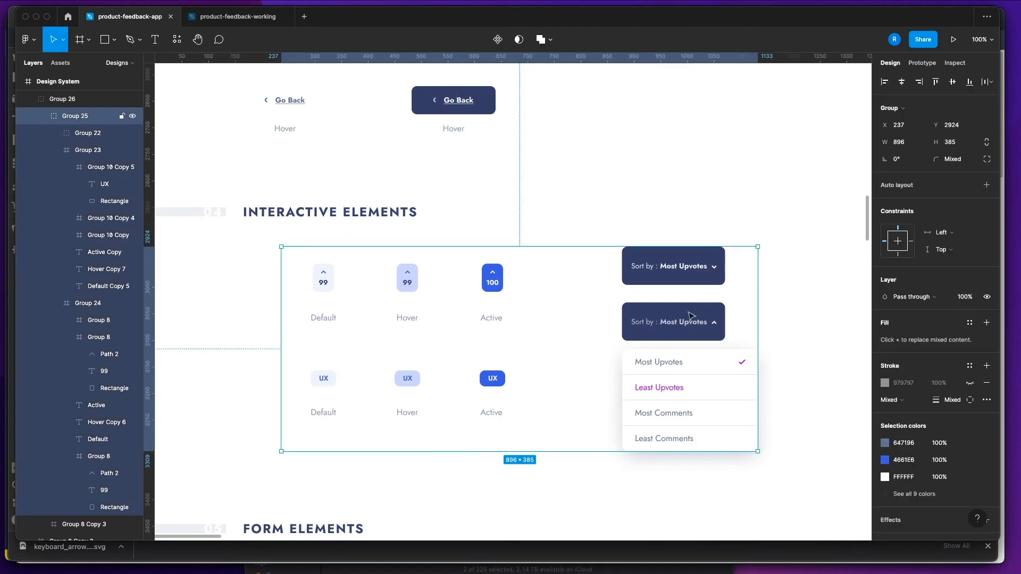
double_click(690, 271)
double_click(689, 271)
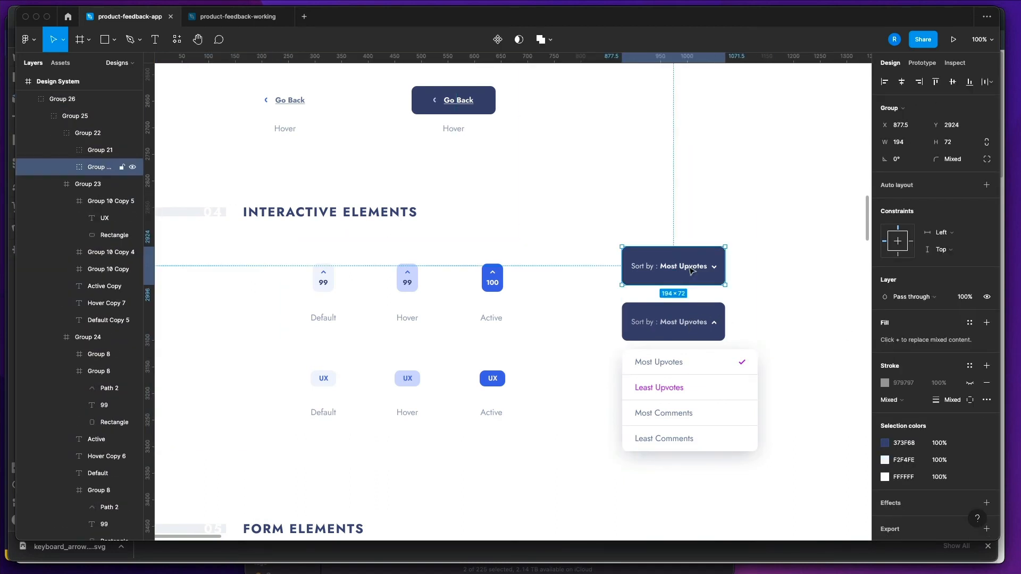
double_click(689, 270)
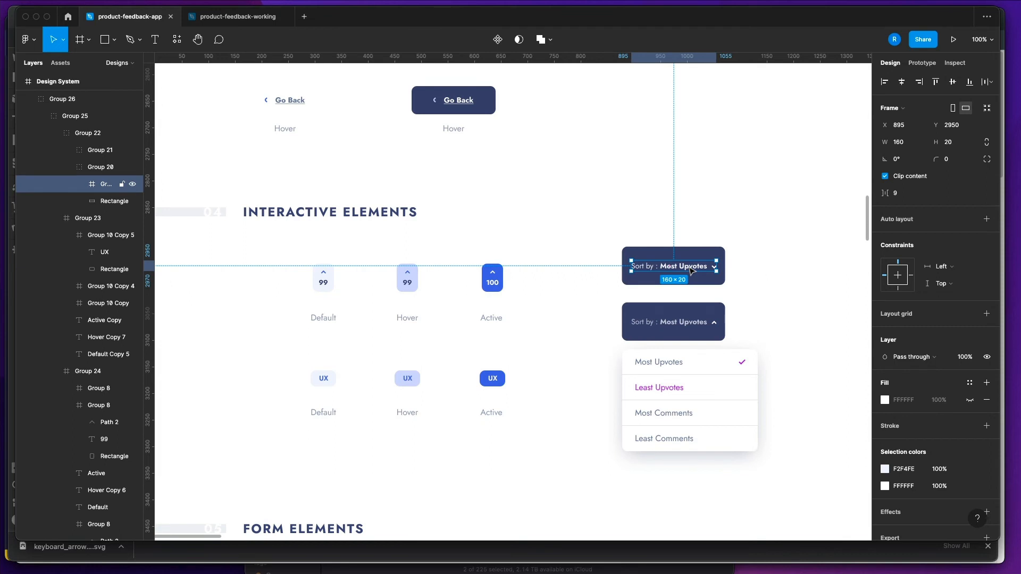
double_click(690, 270)
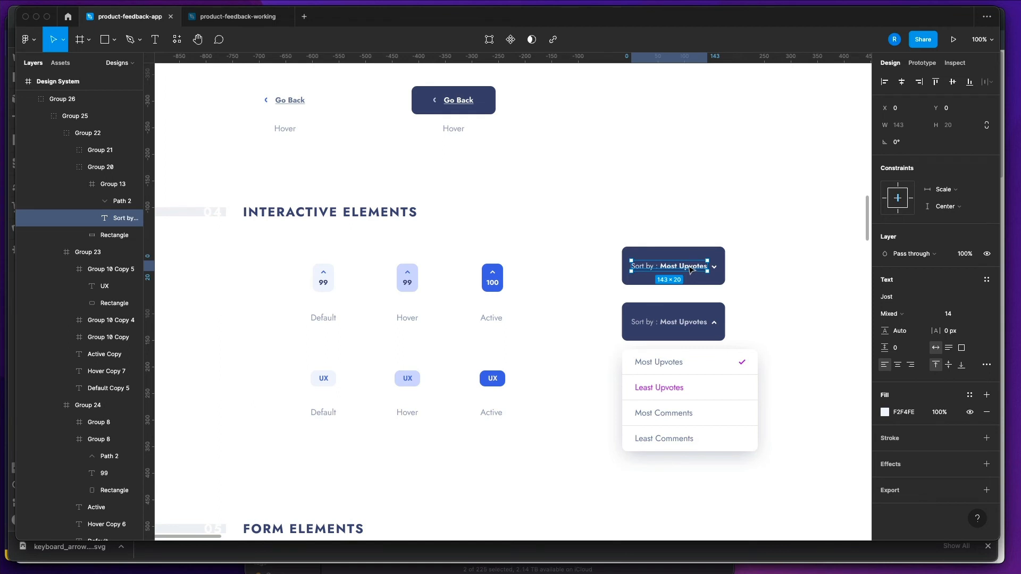
double_click(688, 265)
click(666, 262)
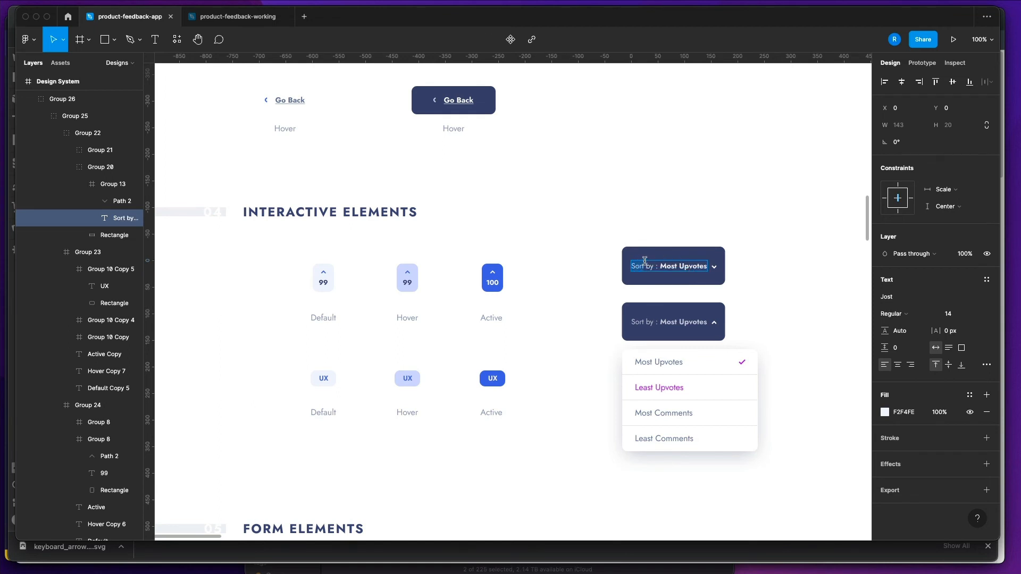
- Switch back to Webflow, try clr-nuetral-300 as the --dropdown background colour and compare it with the Figma design
key(super+Tab)
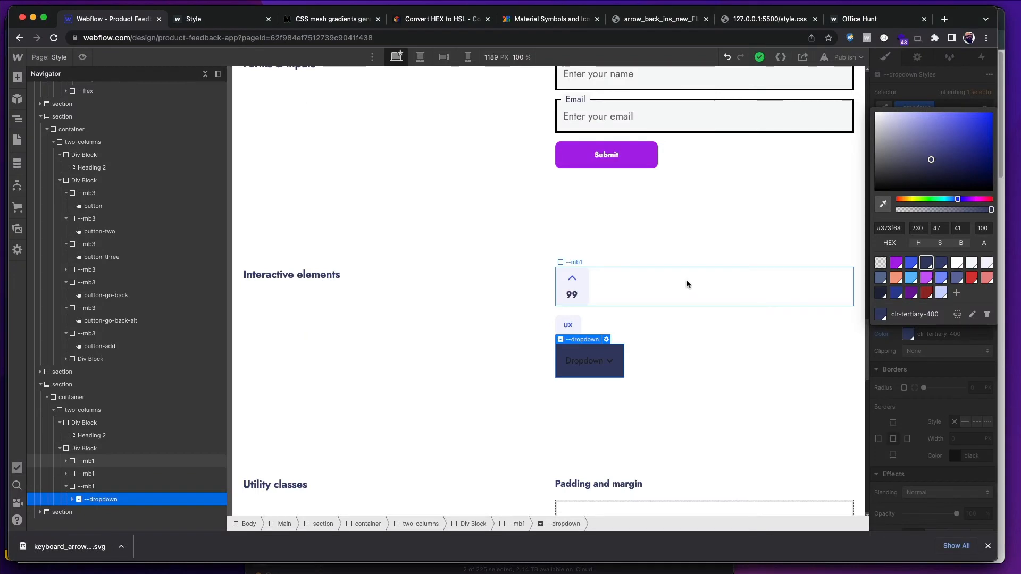
click(966, 267)
click(980, 267)
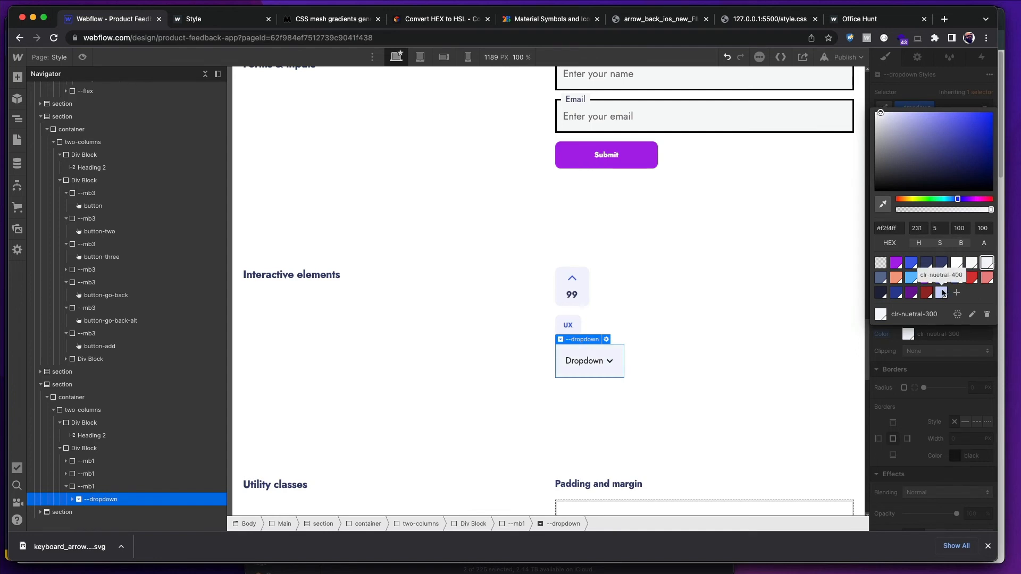
click(965, 266)
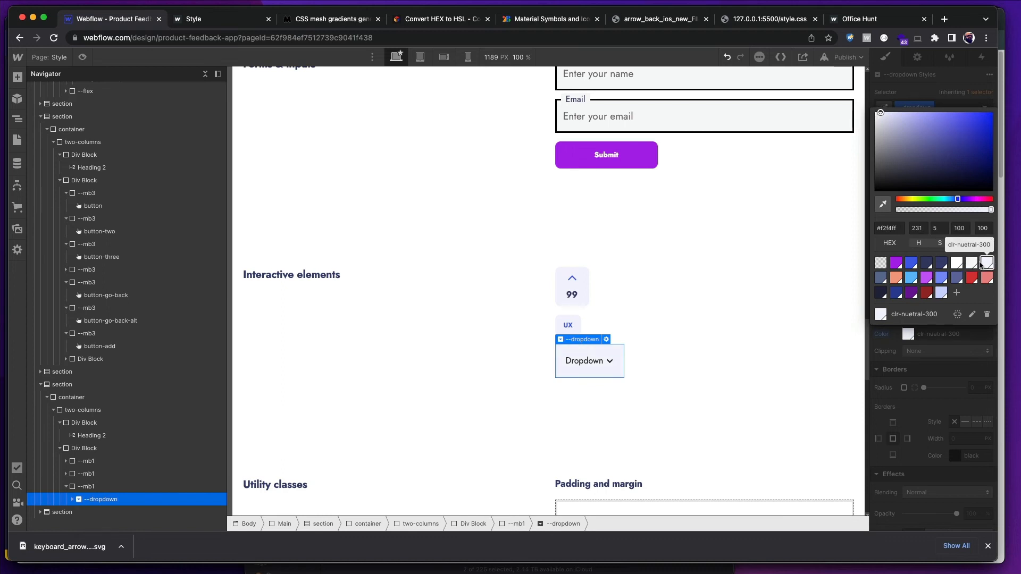
key(super+Tab)
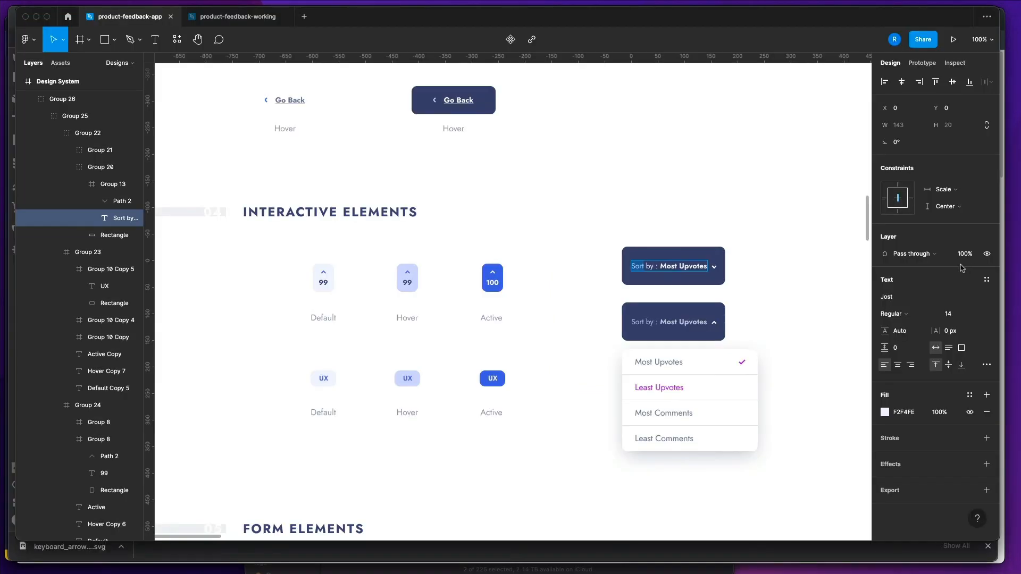
key(super+Tab)
click(614, 359)
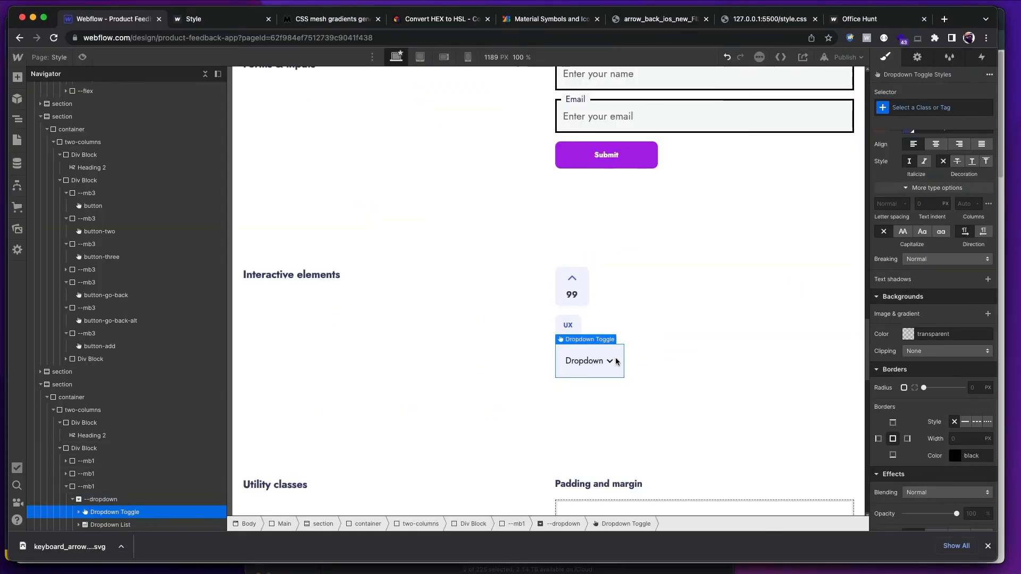
click(907, 334)
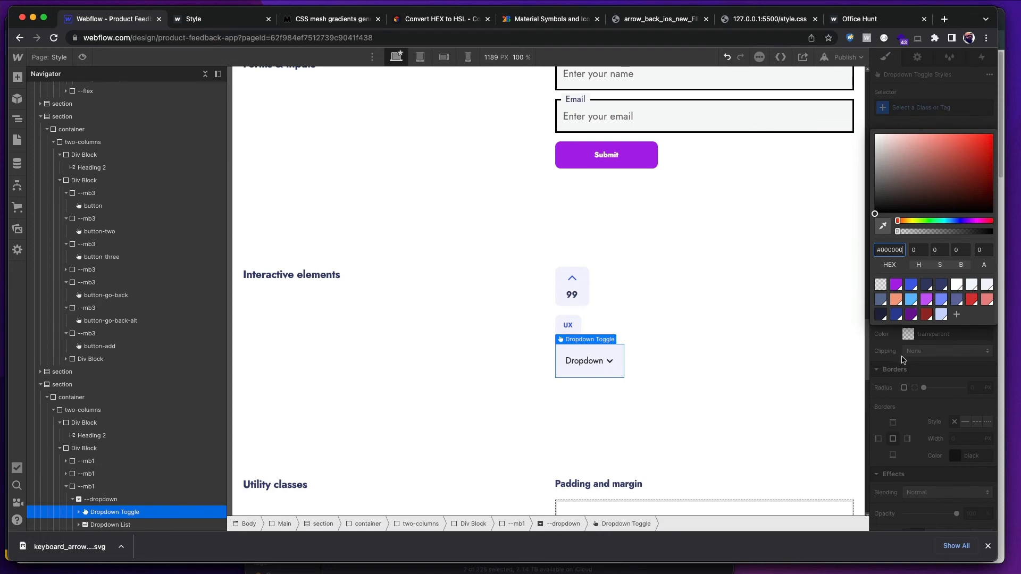
click(678, 374)
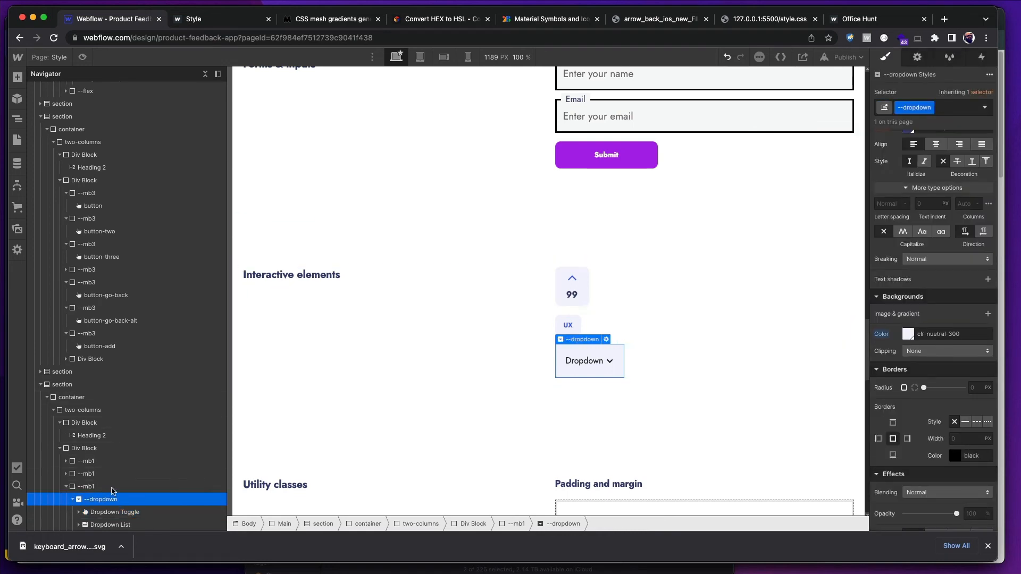
- Restore the --dropdown background colour to clr-tertiary-400 and close the colour picker
click(907, 334)
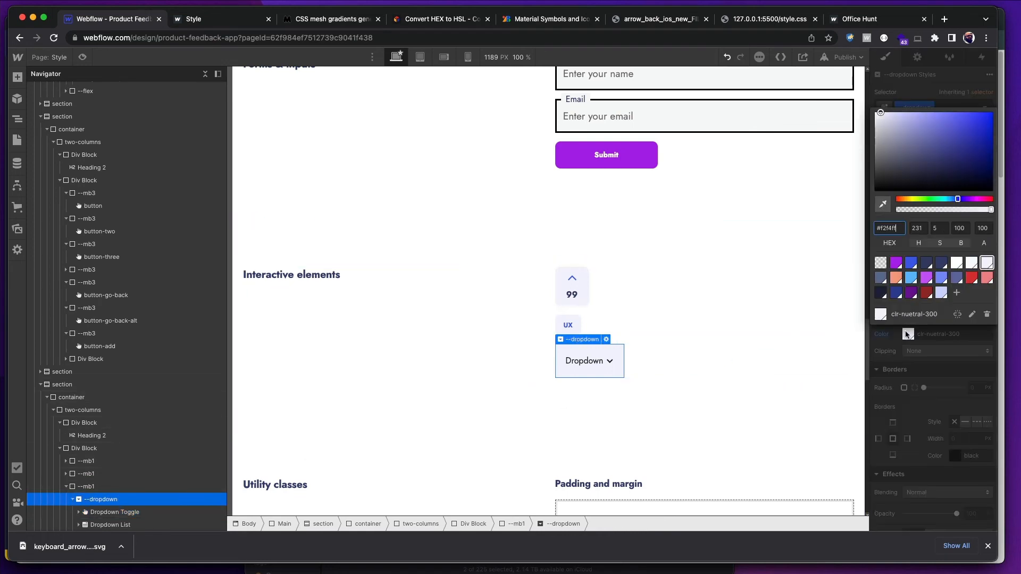
click(920, 269)
key(Escape)
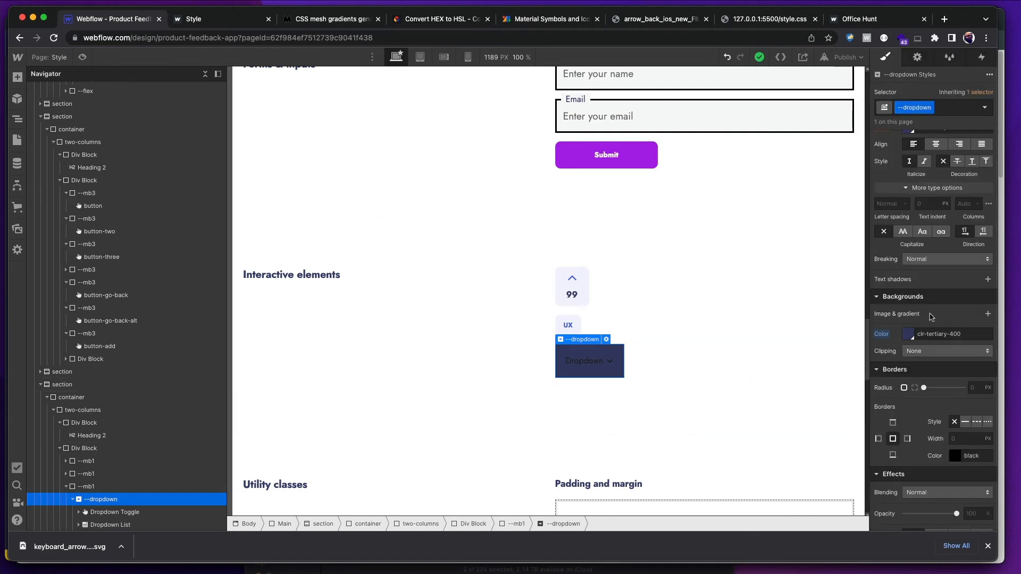
- Set the text colour of --dropdown to the clr-nuetral-300 swatch
scroll(916, 240, up, 3)
click(908, 264)
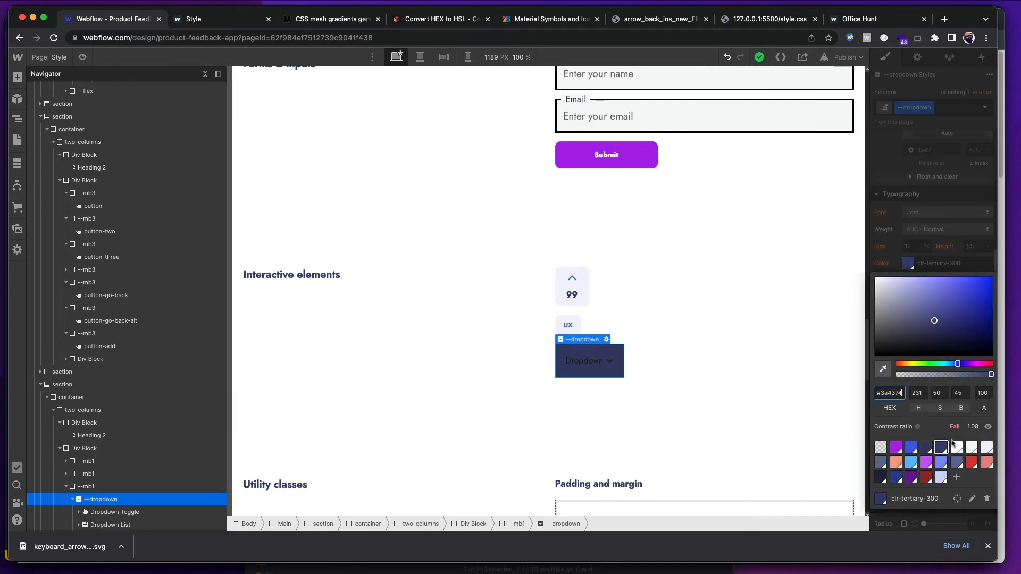
click(987, 447)
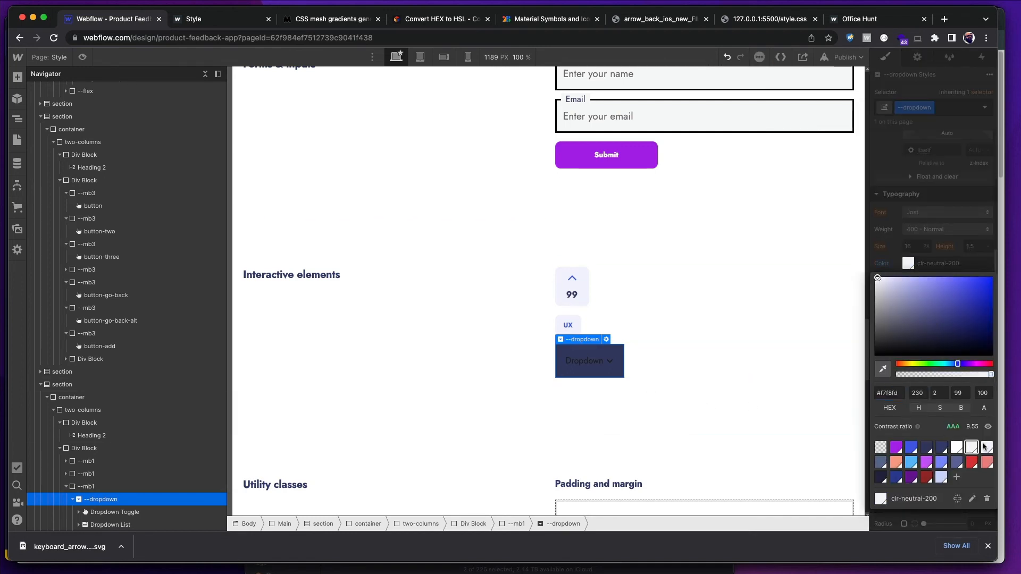
click(889, 271)
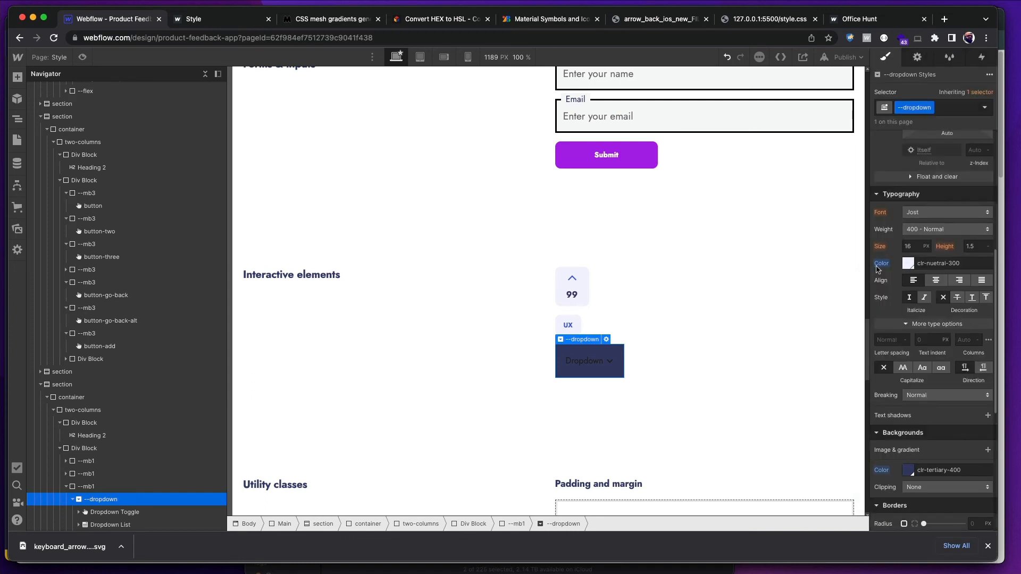
- Give the Dropdown Toggle the class --dd-toggle and set its text colour to the clr-neutral-200 swatch
click(133, 512)
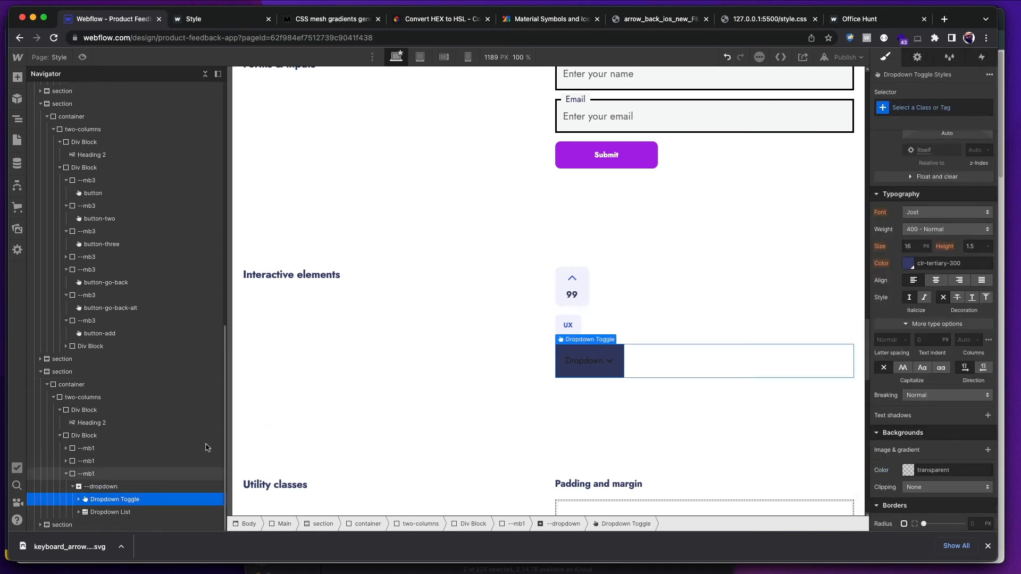
click(904, 109)
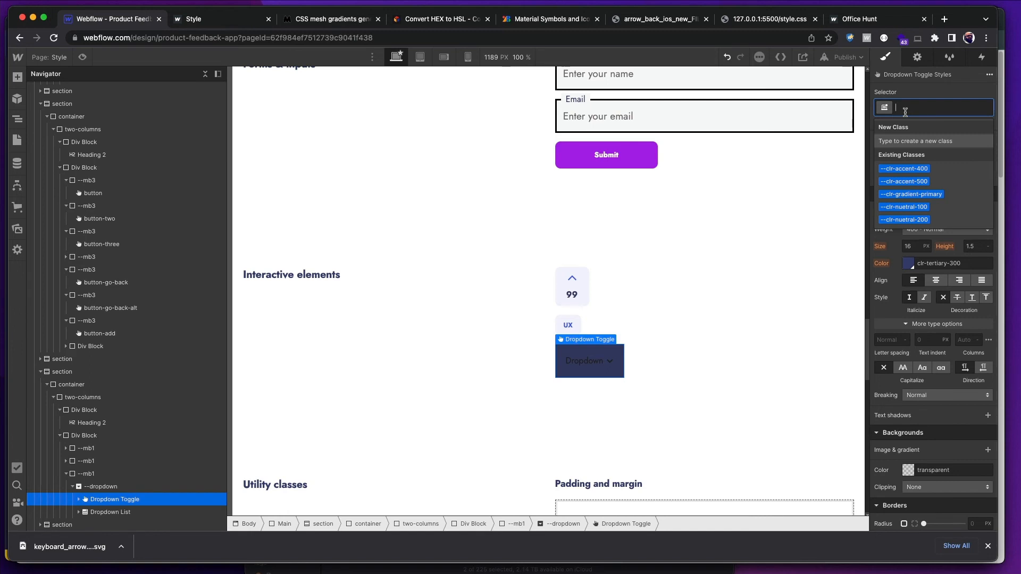
text(--d)
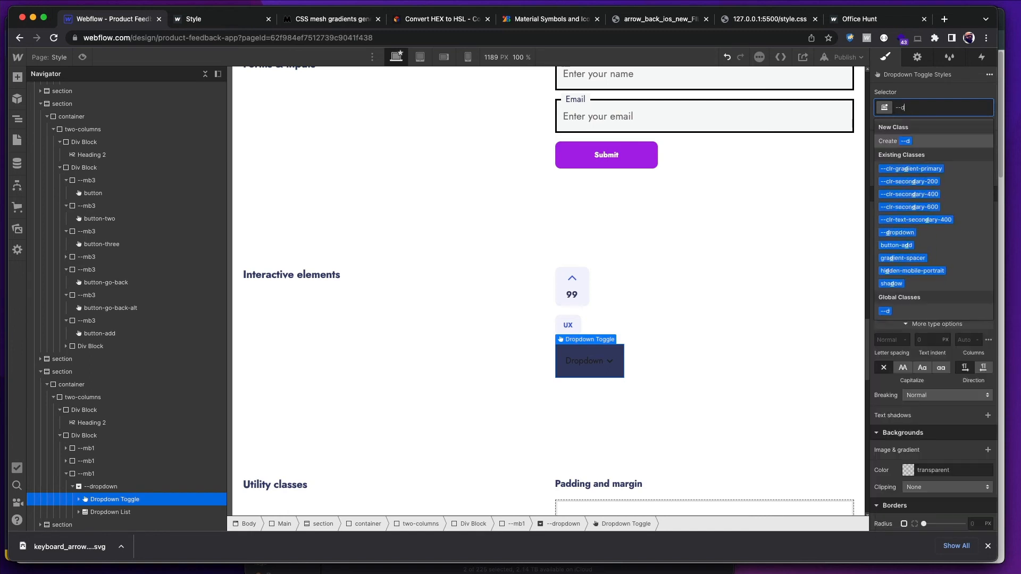
text(d-toggle)
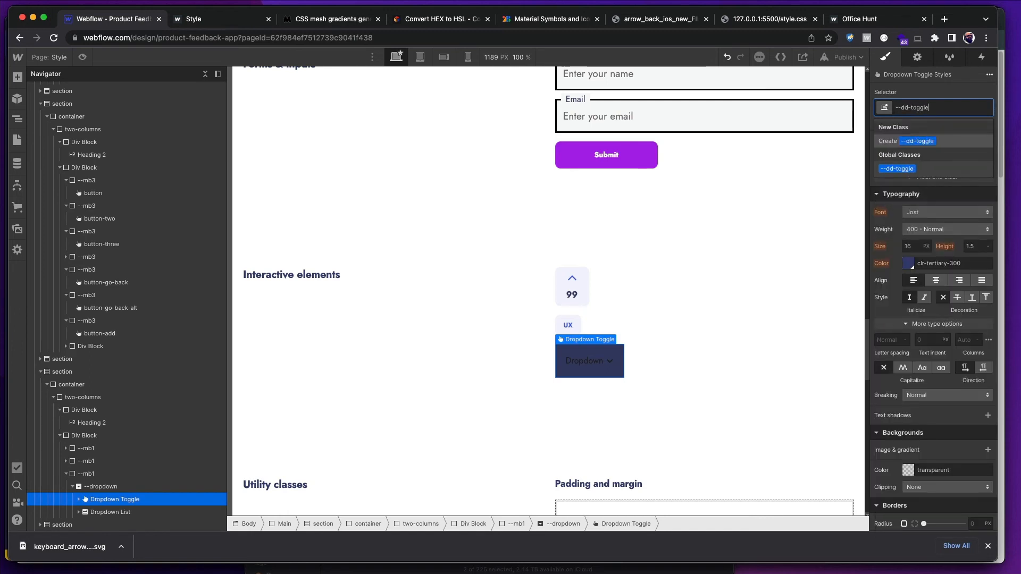
key(Return)
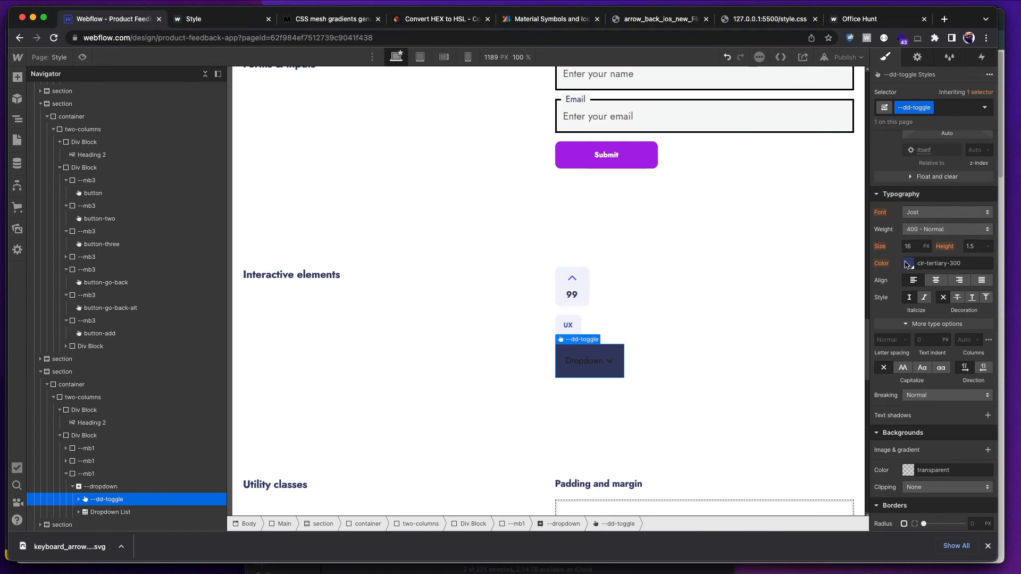
click(907, 264)
click(971, 447)
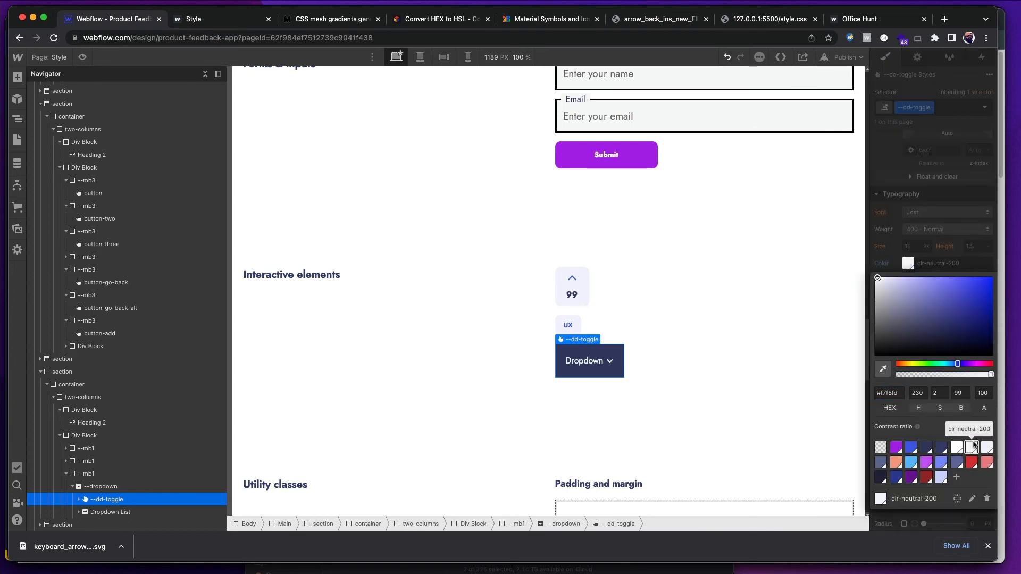
- Check the label wording in Figma and replace the toggle's text in Webflow with "Sort by: Most upvotes"
key(super+Tab)
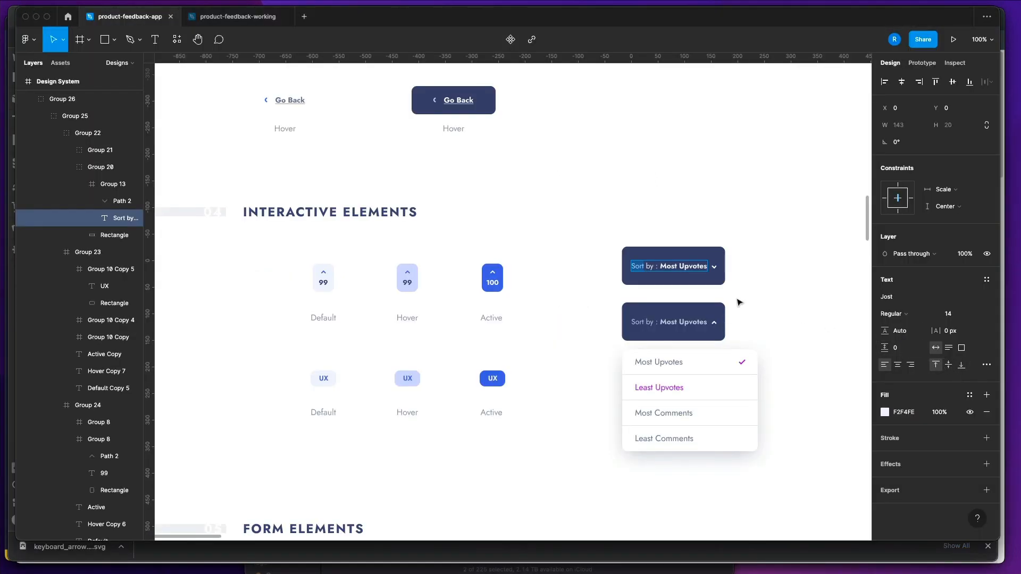
key(super+Tab)
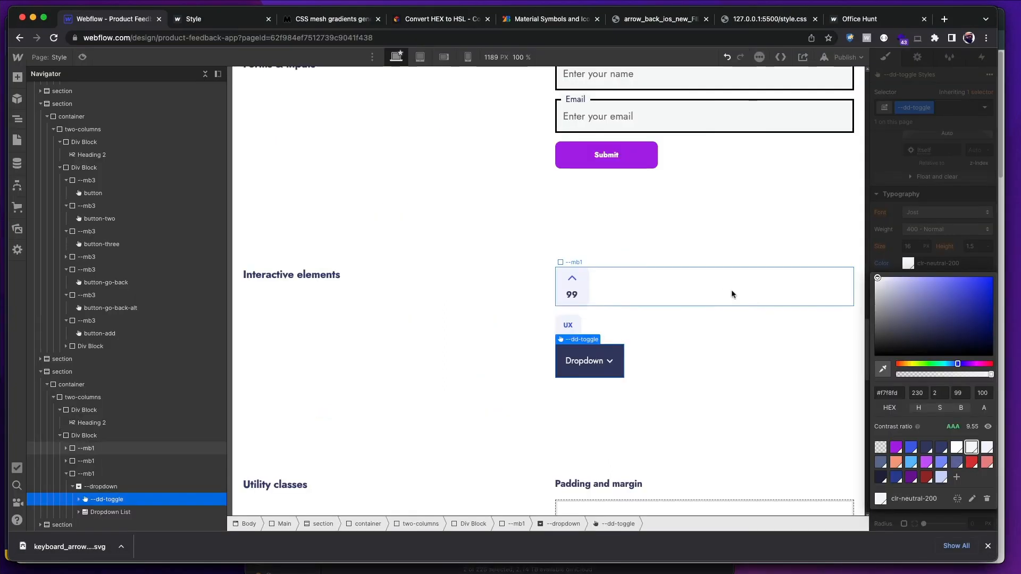
double_click(575, 362)
text(Sort)
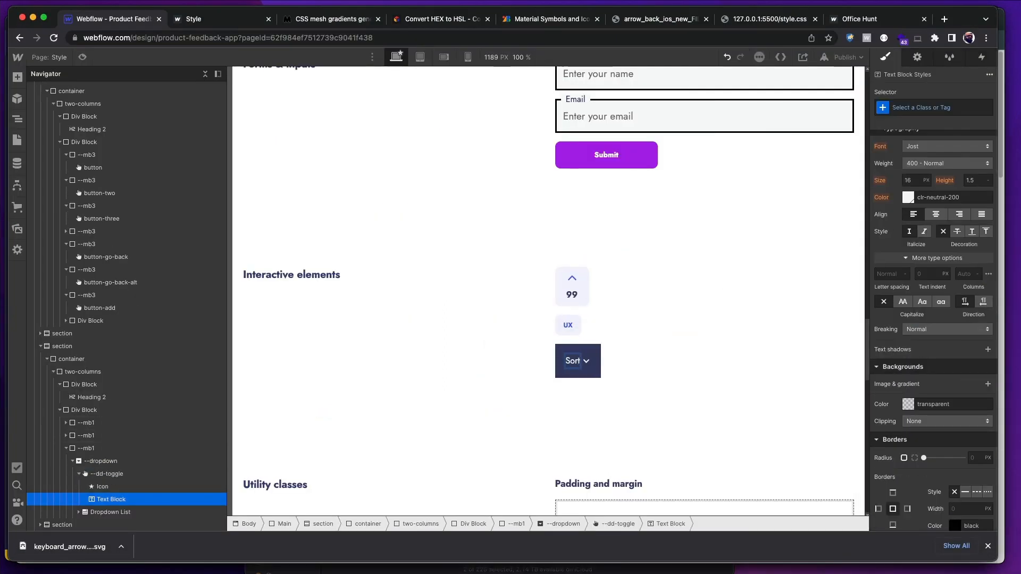
text( by: Mos)
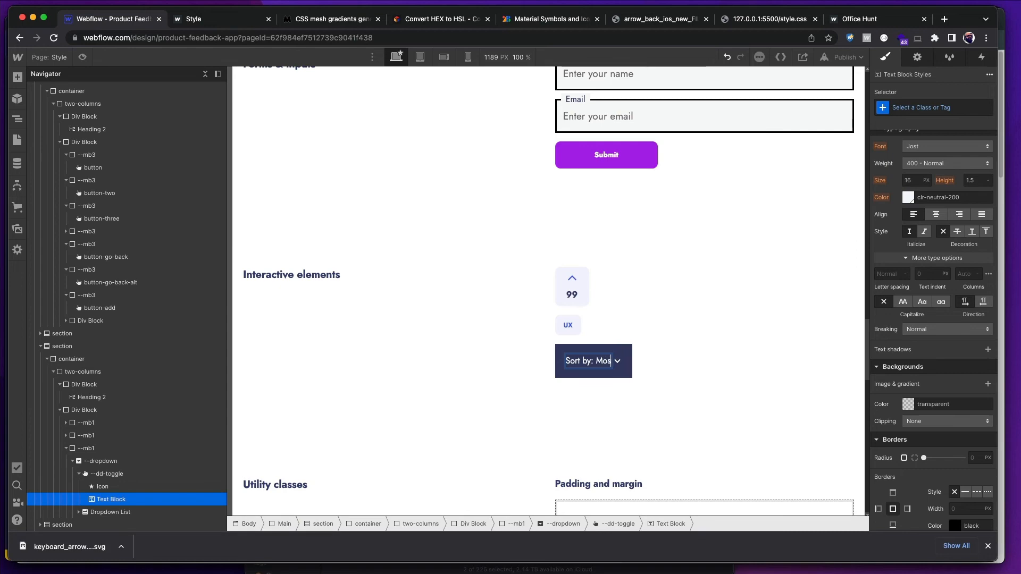
text(t)
key(super+Tab)
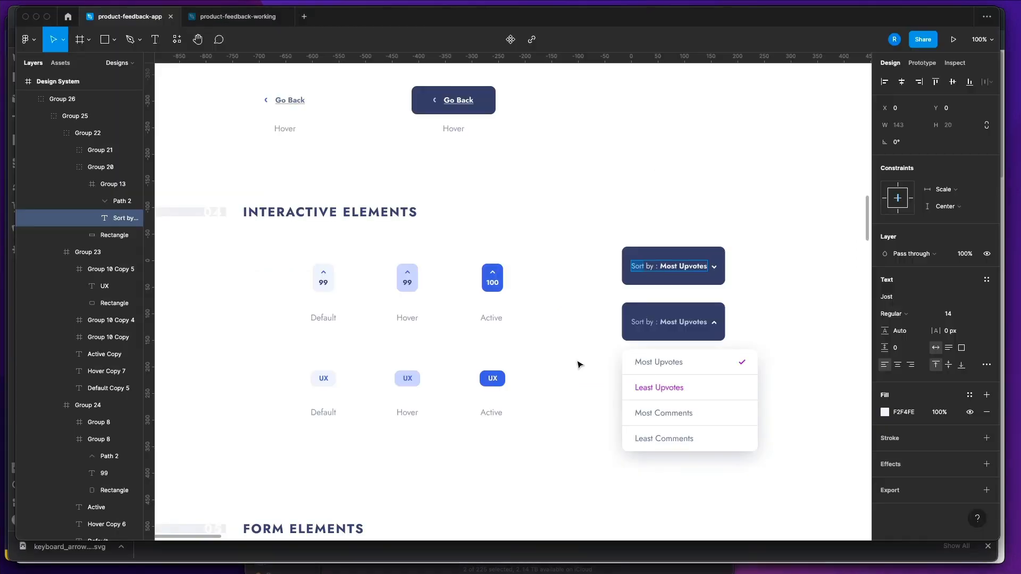
key(super+Tab)
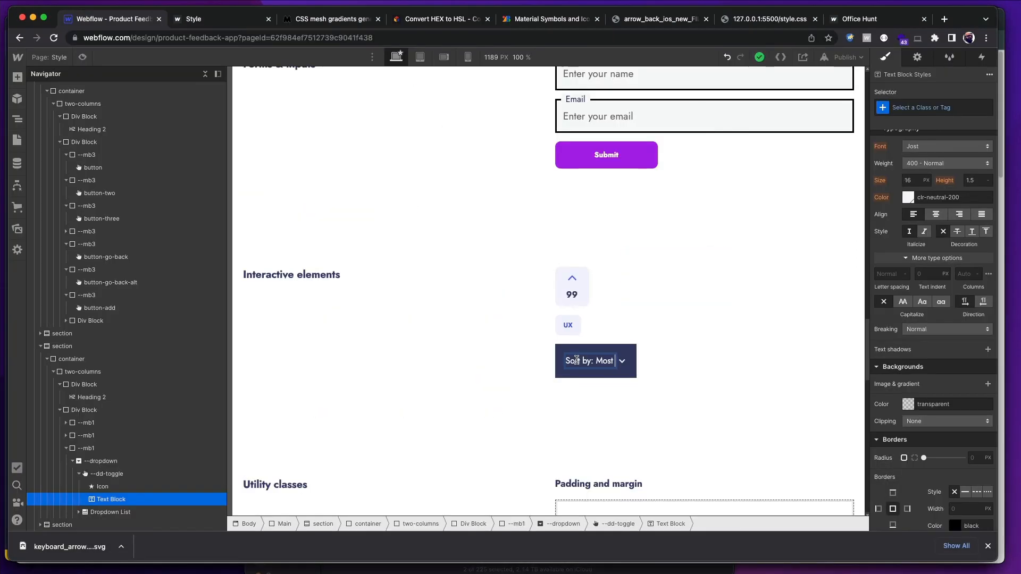
text(upvotes)
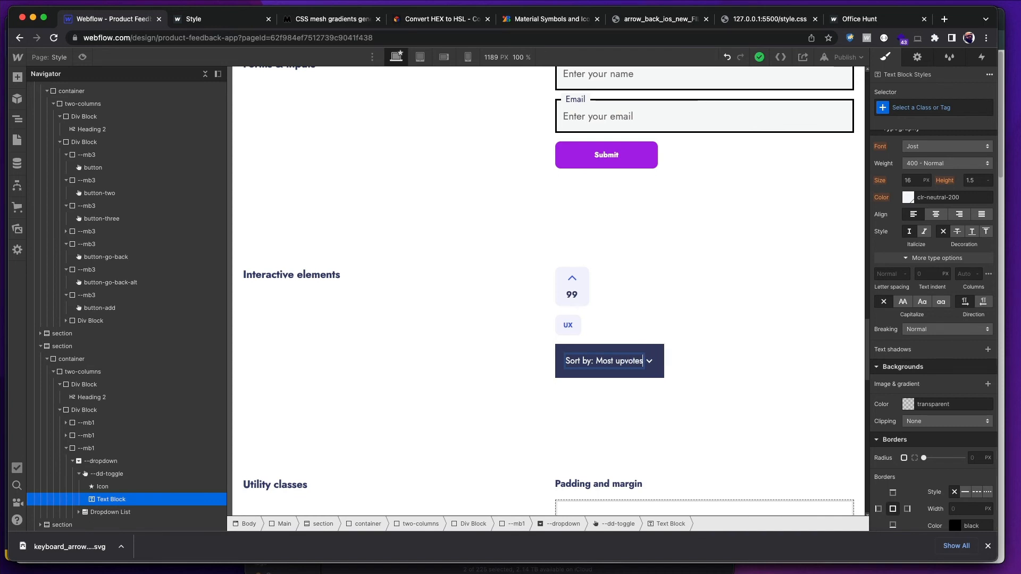
click(655, 354)
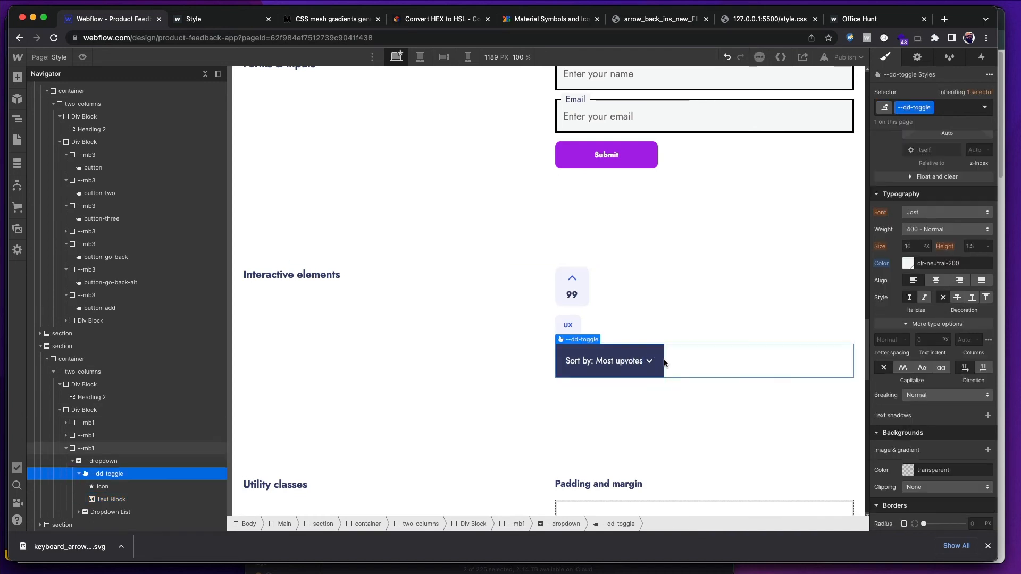
- Wrap "Sort by:" in the toggle label in a text span and give the span the class --light-text
click(583, 364)
click(583, 363)
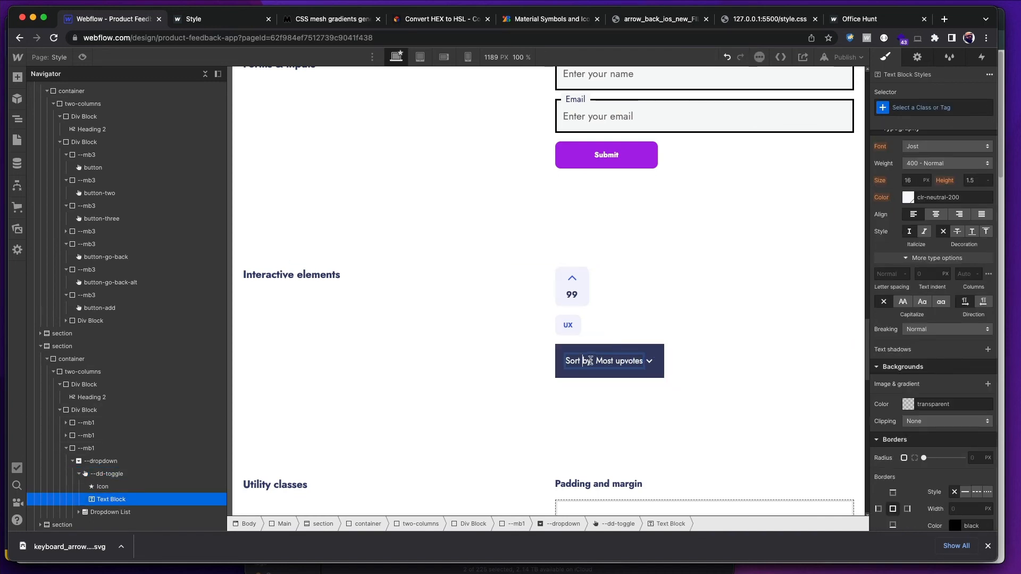
key(super+Tab)
key(super+Tab)
drag(592, 362, 565, 362)
click(619, 342)
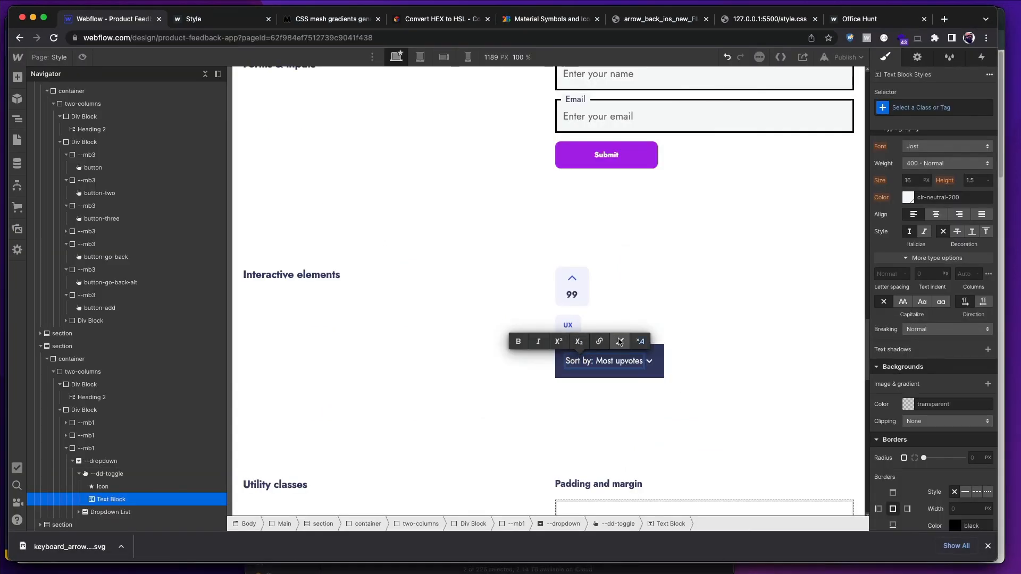
click(911, 108)
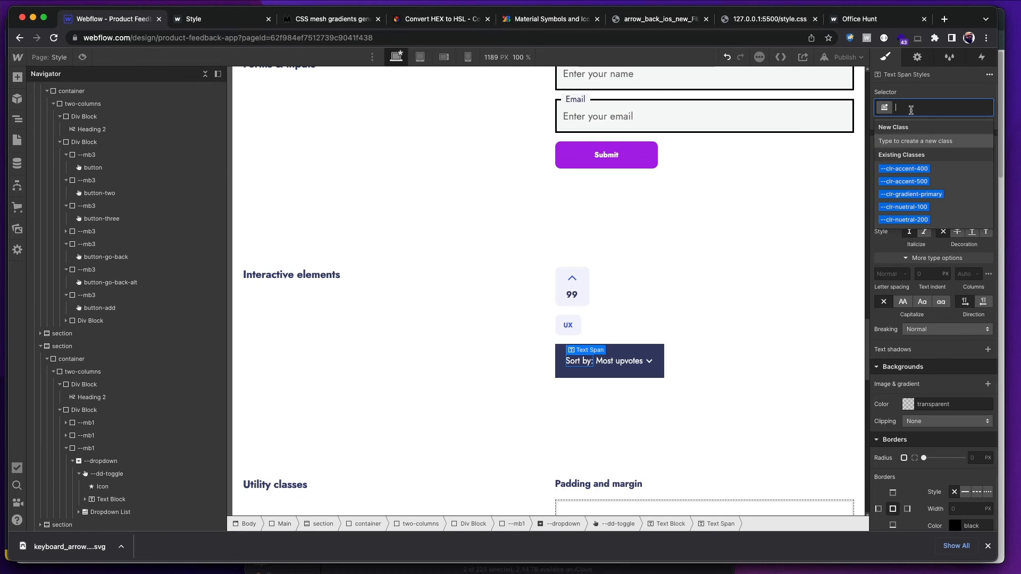
text(--light)
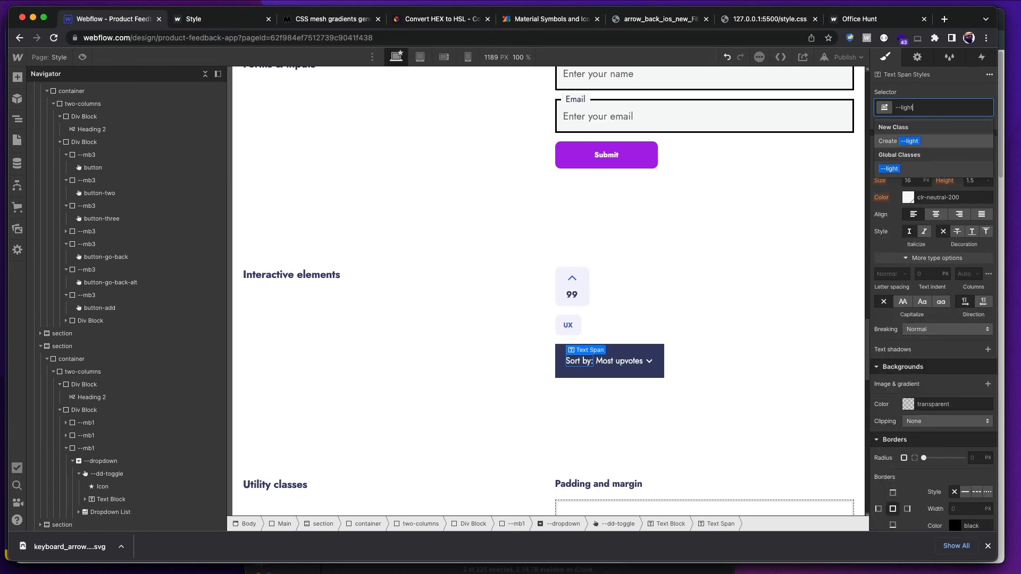
text(-text)
key(Return)
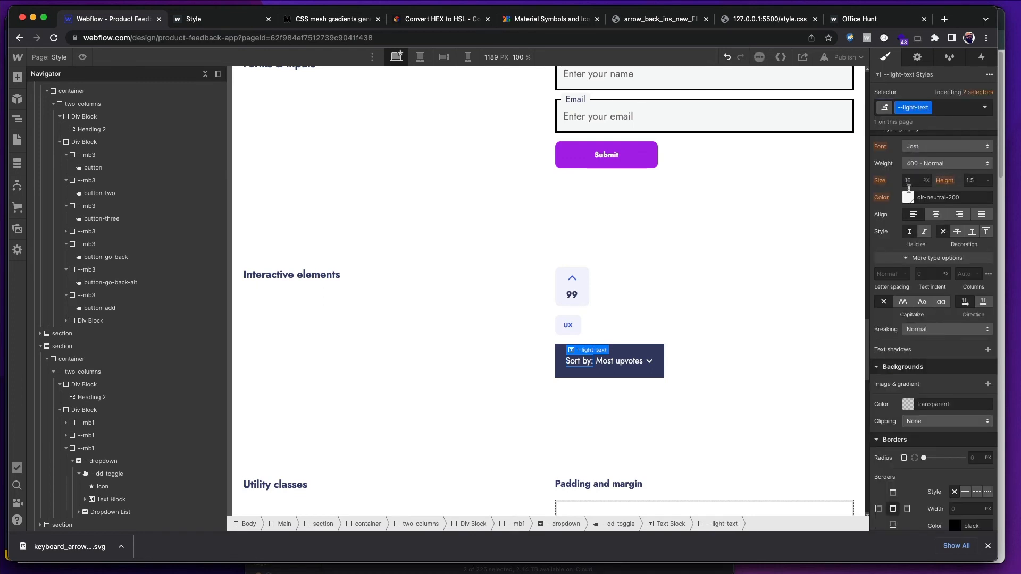
- Set the font weight of the --light-text span to 400 - Normal
scroll(906, 218, up, 2)
click(912, 205)
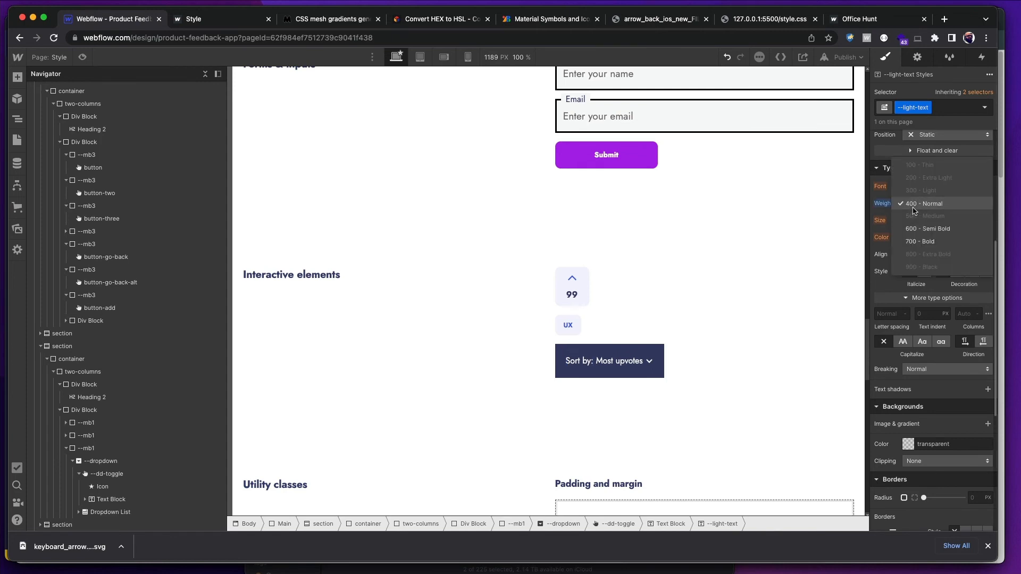
click(916, 208)
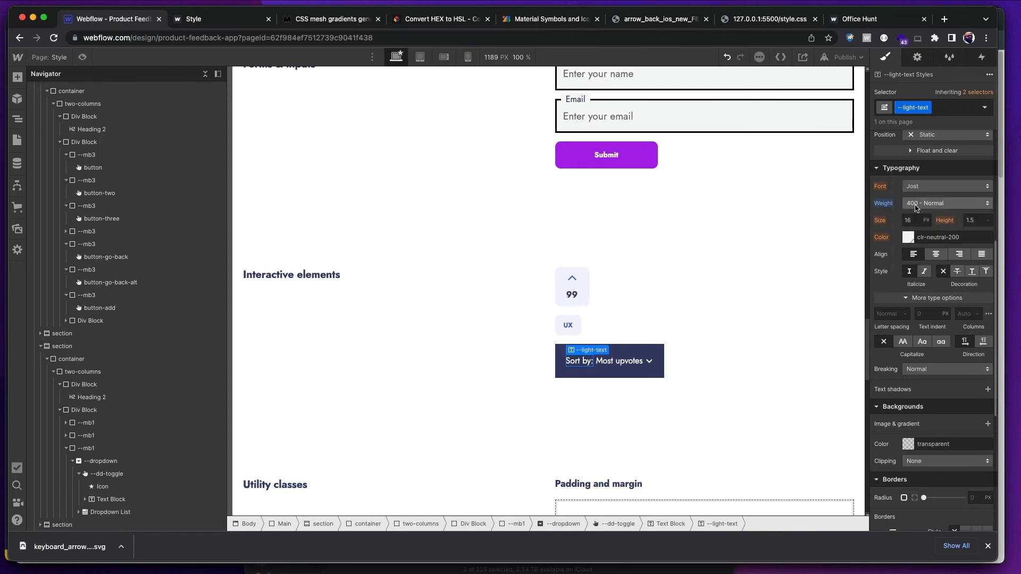
- Set the font weight of the toggle label's text block to 600 - Semi Bold
click(619, 366)
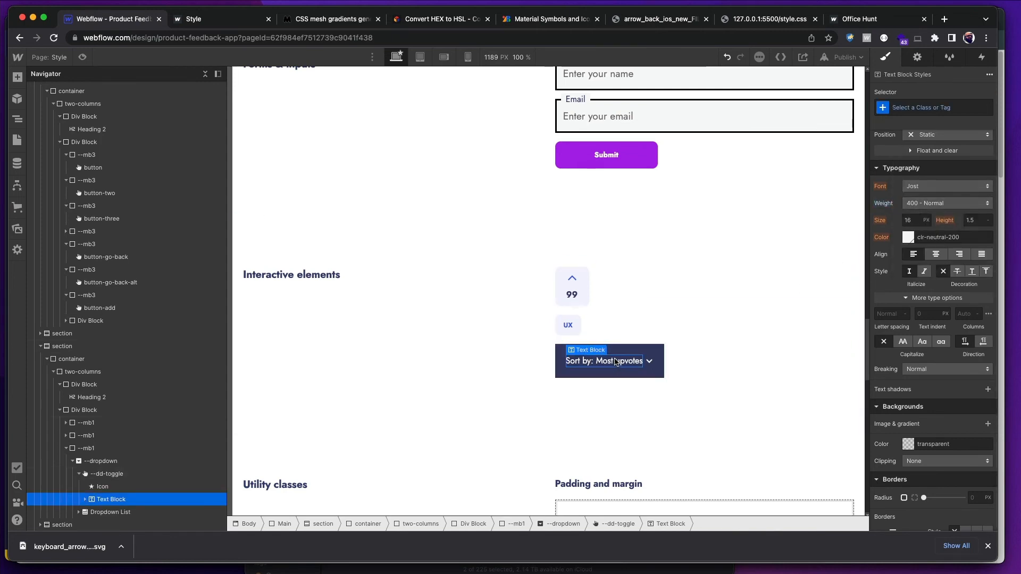
double_click(615, 362)
key(Escape)
click(922, 204)
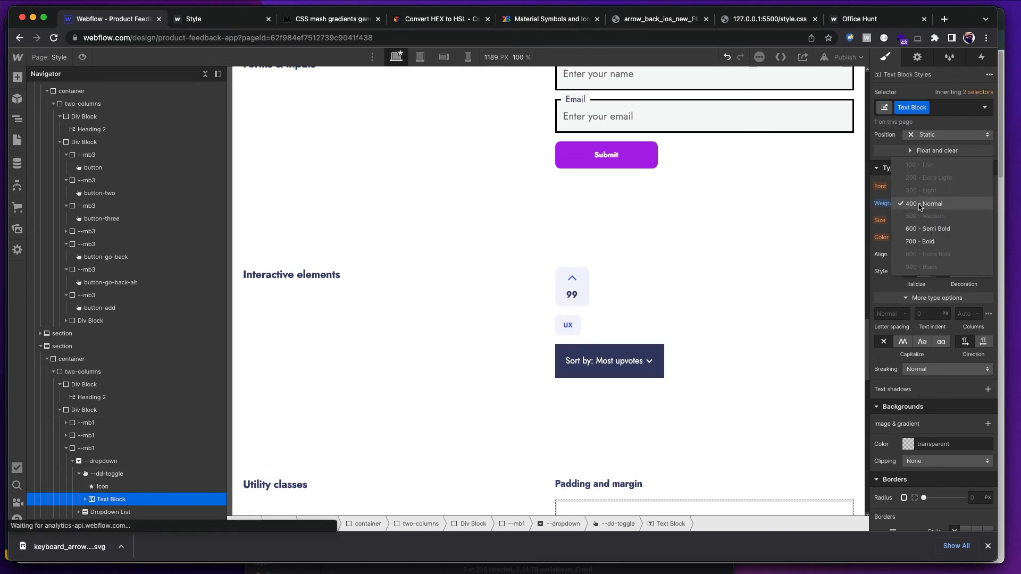
click(927, 228)
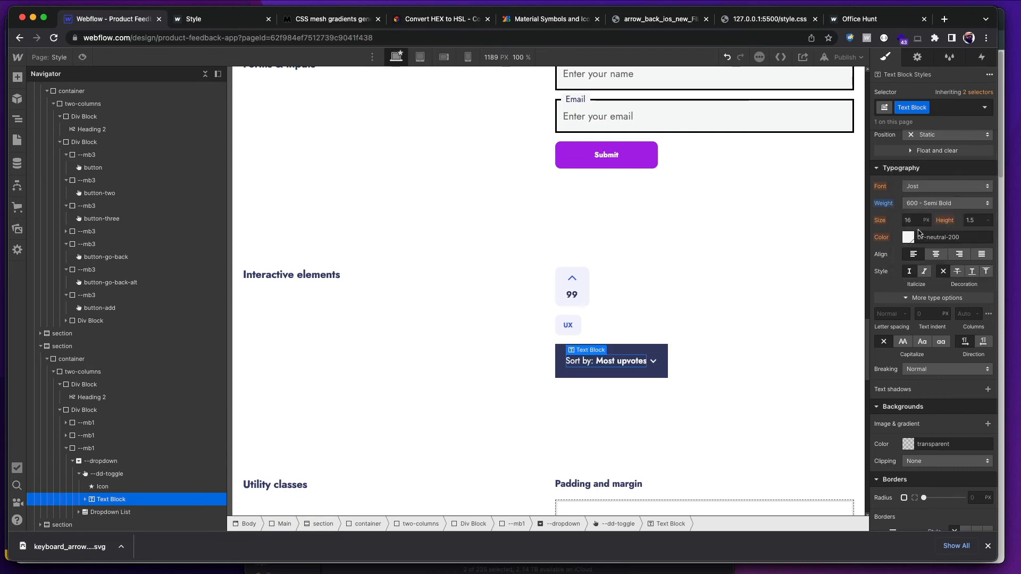
- Switch to Figma and examine the typography specifications and the text style of the closed dropdown's "Sort by" part
key(super+Tab)
key(Escape)
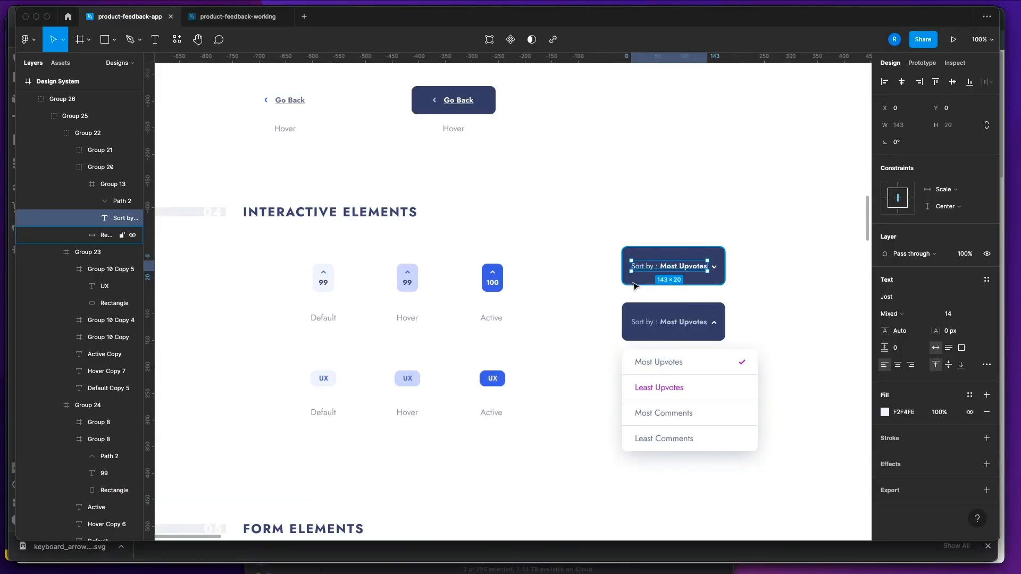
scroll(635, 286, down, 8)
scroll(632, 282, up, 5)
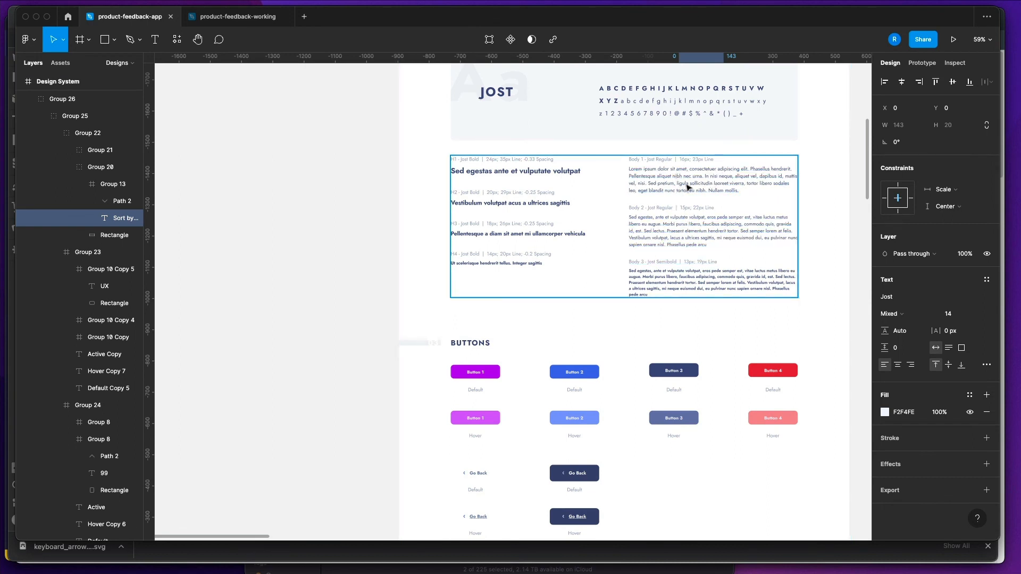
scroll(703, 275, down, 10)
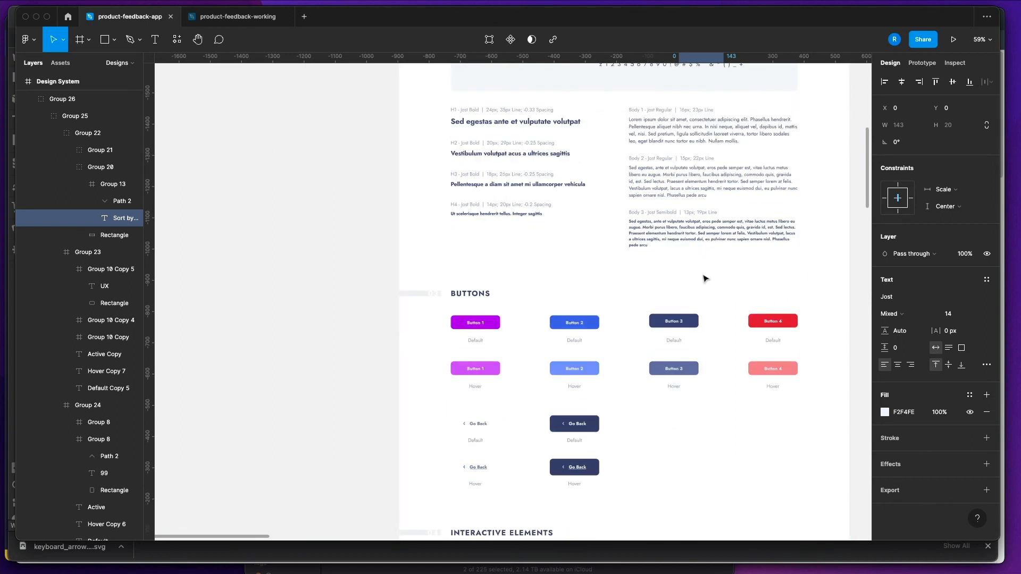
scroll(703, 326, up, 5)
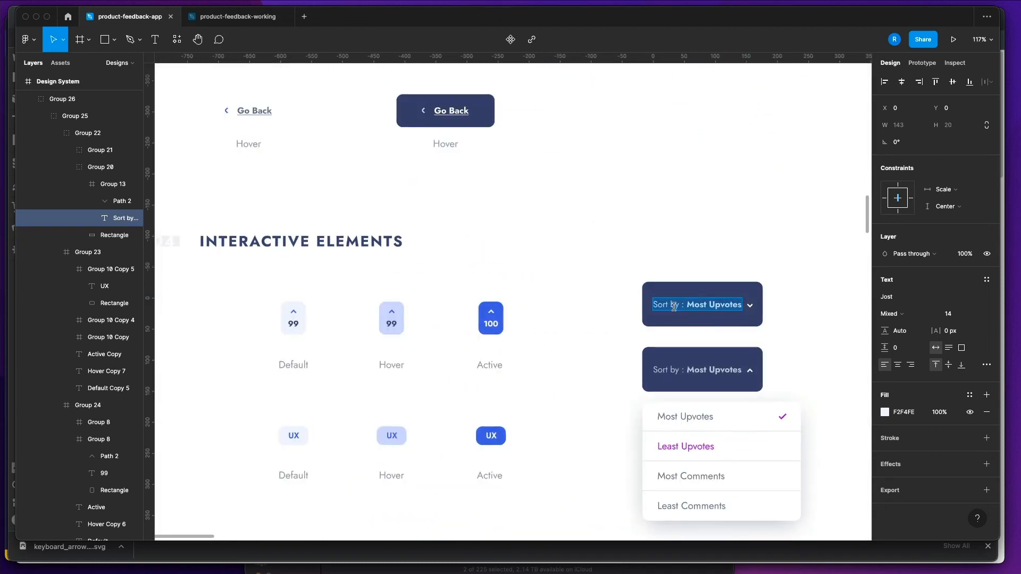
click(673, 306)
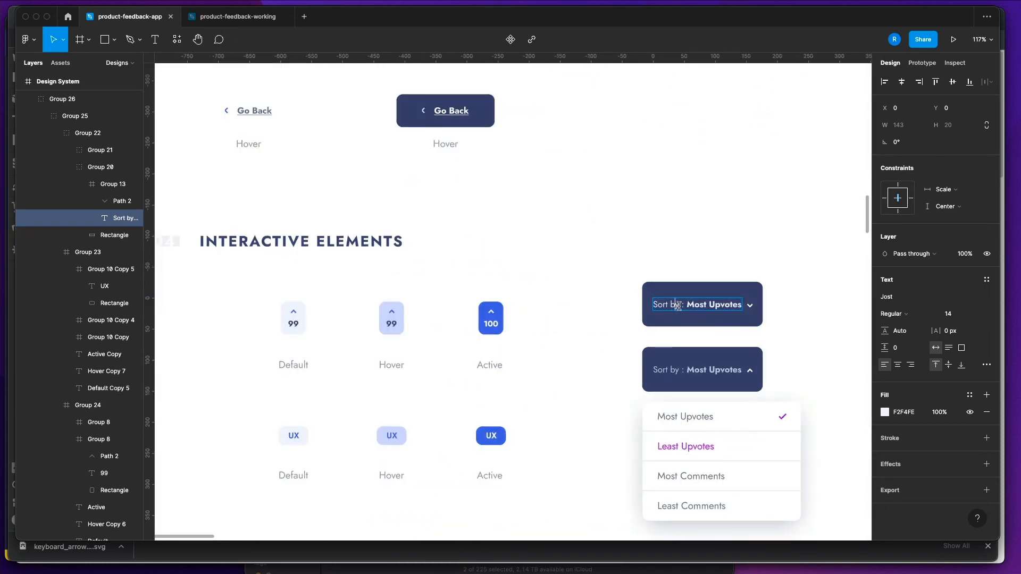
- Switch back to Webflow and set the border radius of the --dd-toggle element to 0.8 rem
key(super+Tab)
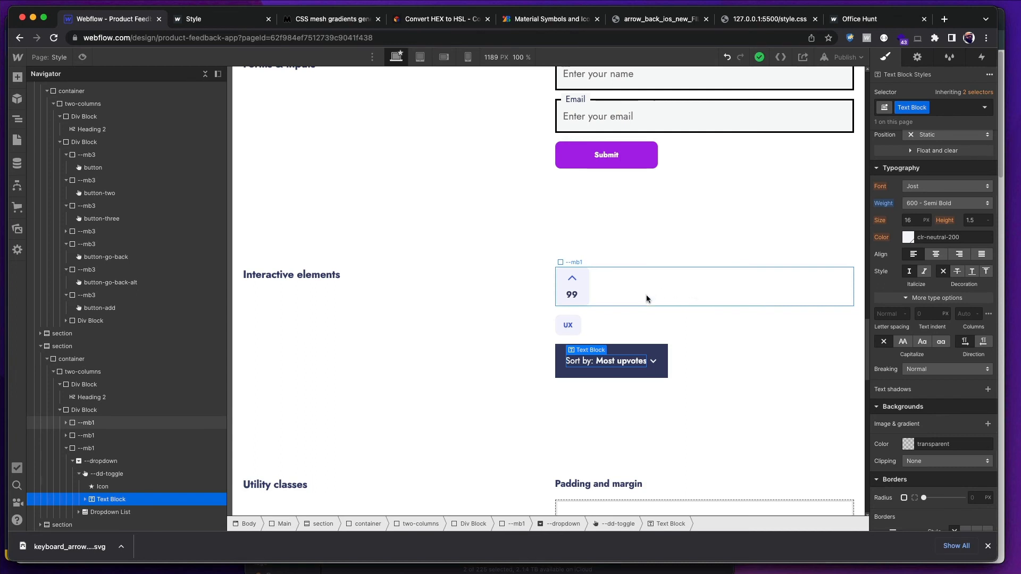
click(643, 390)
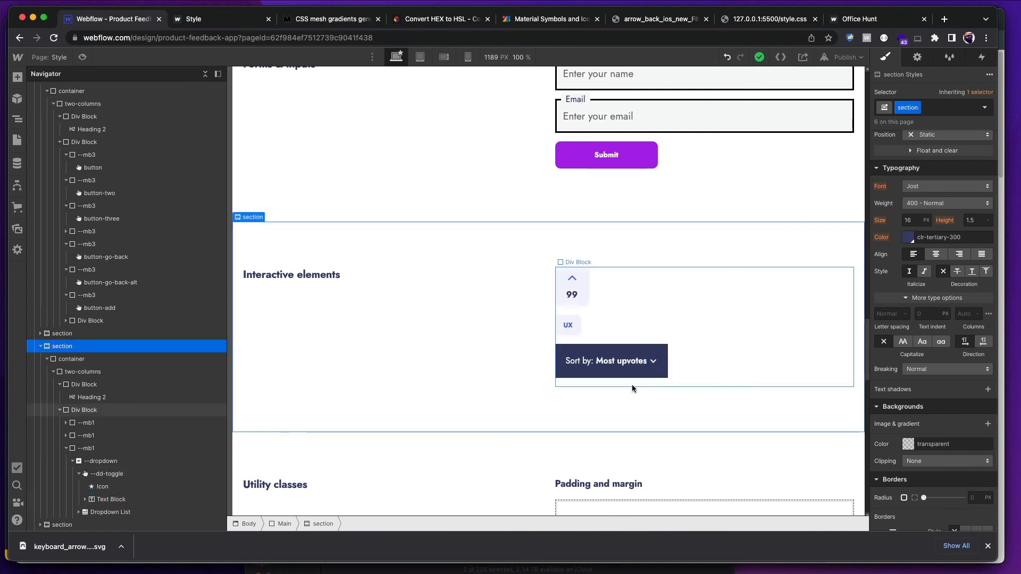
click(655, 372)
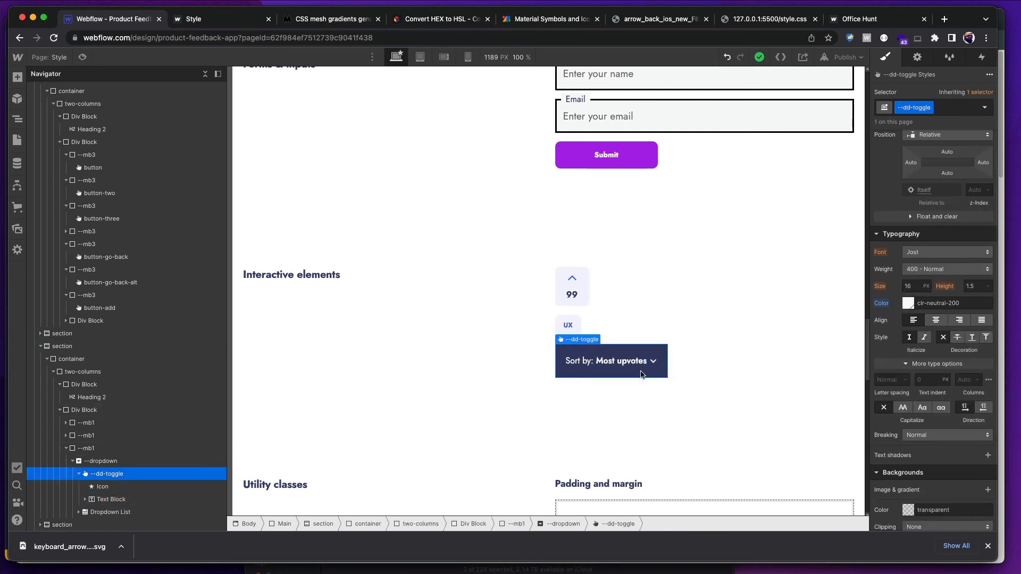
key(super+Tab)
key(super+Tab)
scroll(941, 334, down, 3)
scroll(942, 334, down, 5)
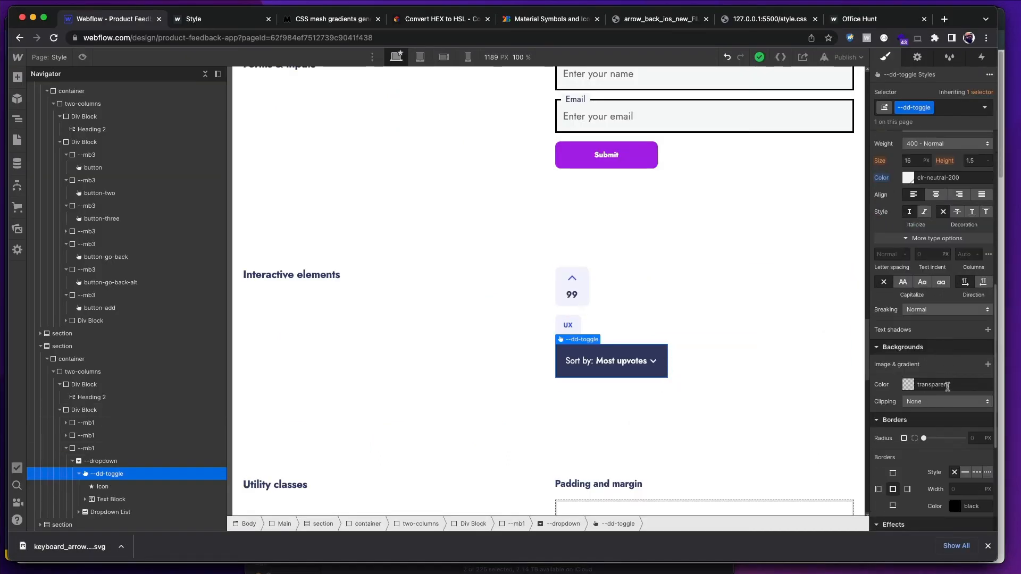
click(976, 404)
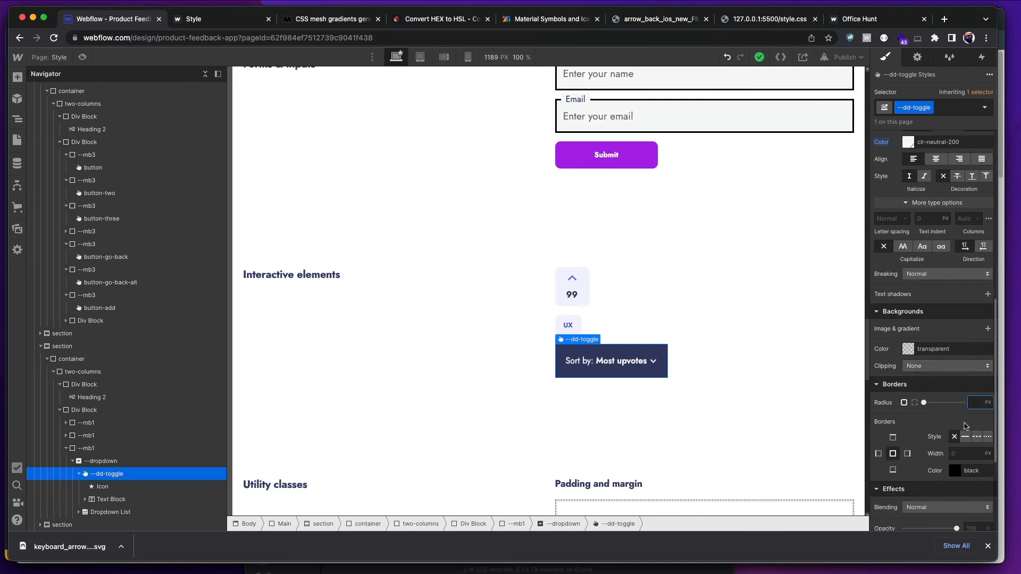
text(.8)
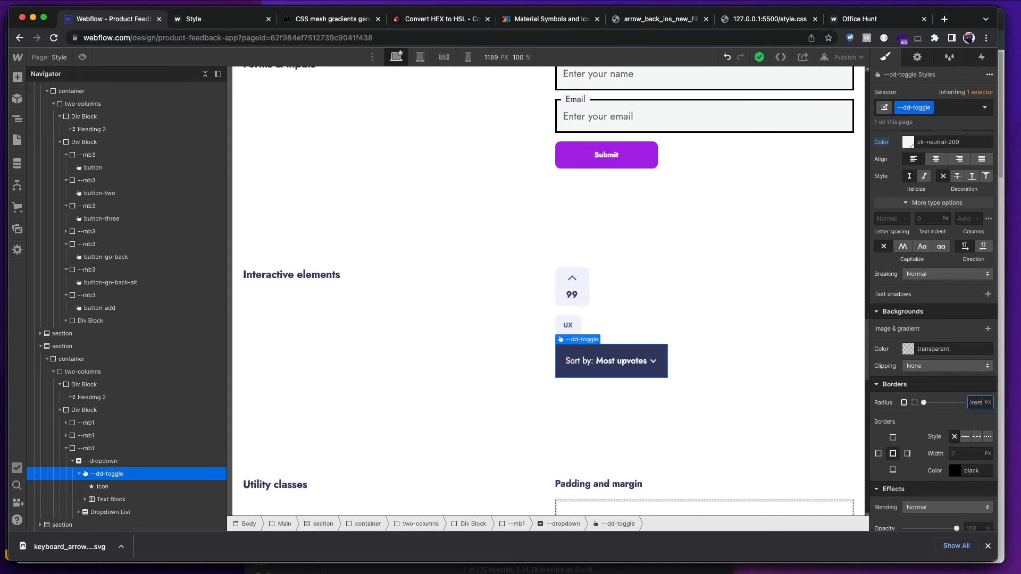
text(rem)
key(Return)
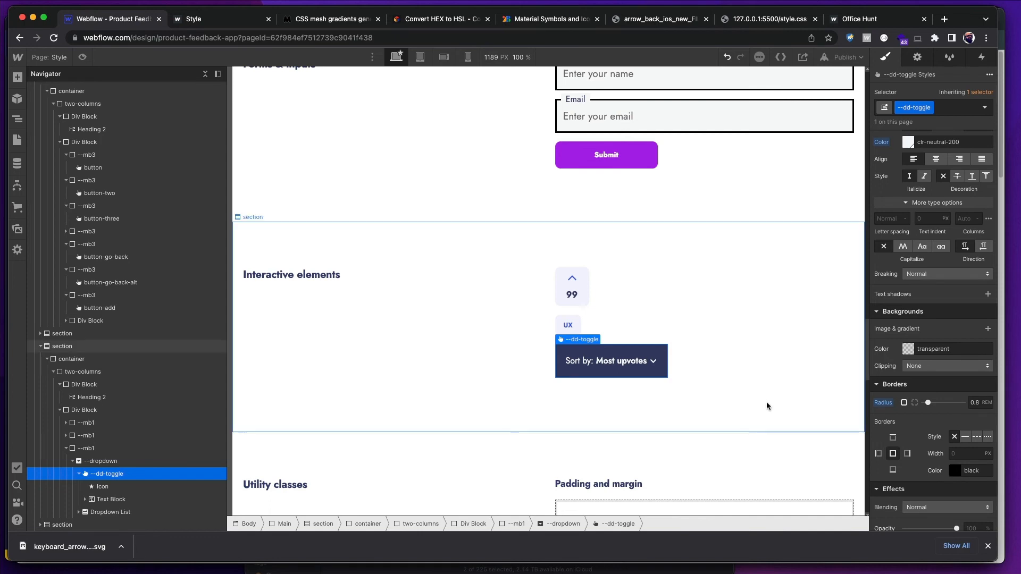
- Set the border radius of the parent --dropdown element to .813rem
click(653, 361)
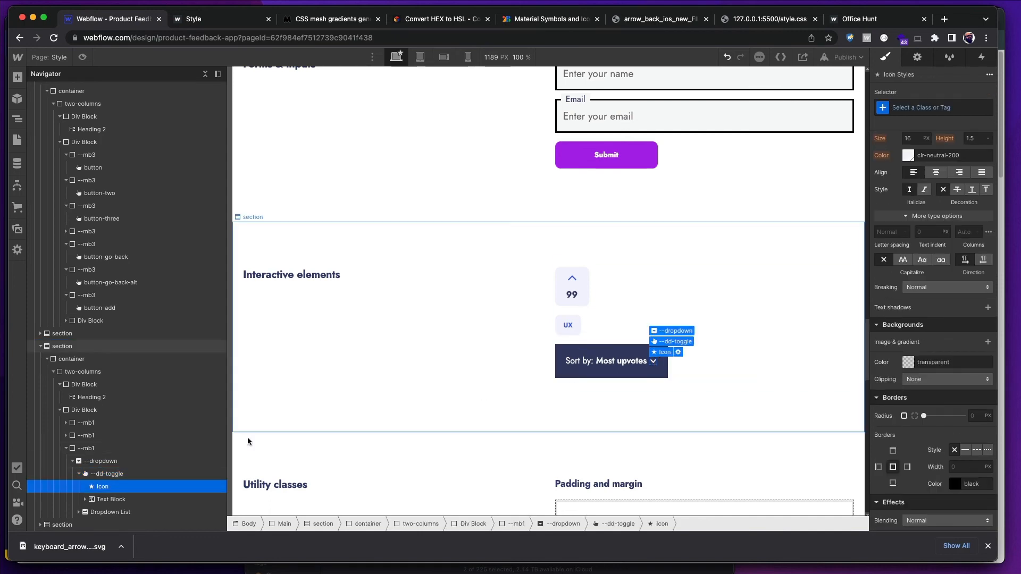
click(143, 472)
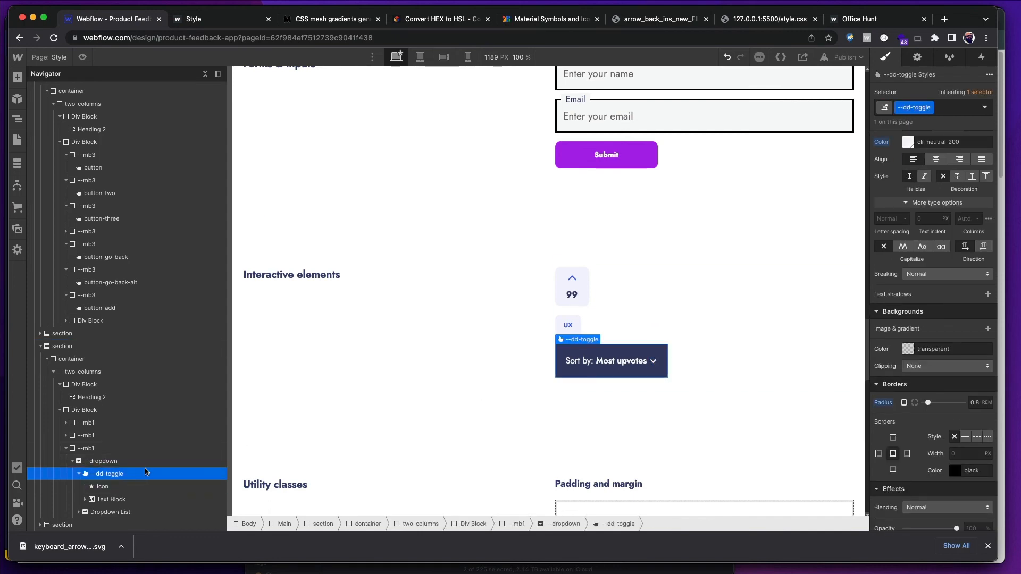
click(143, 460)
click(975, 401)
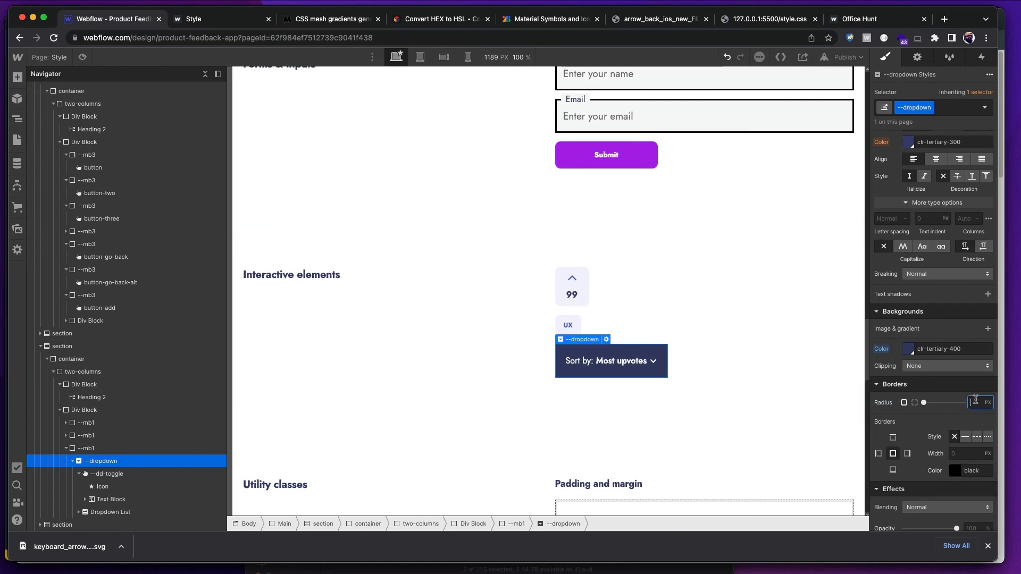
text(.813rem)
key(Return)
click(831, 368)
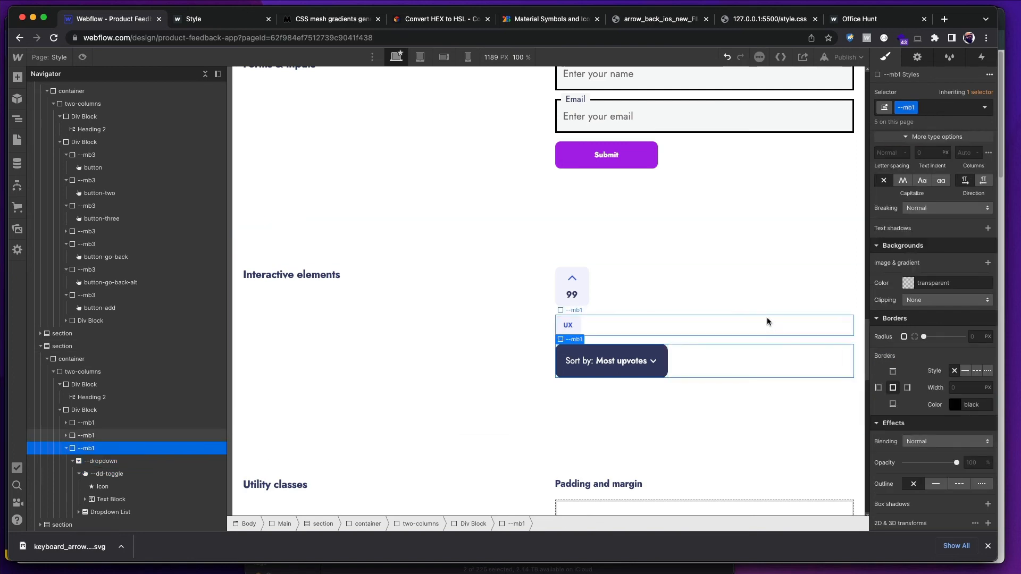
key(super+Tab)
key(super+Tab)
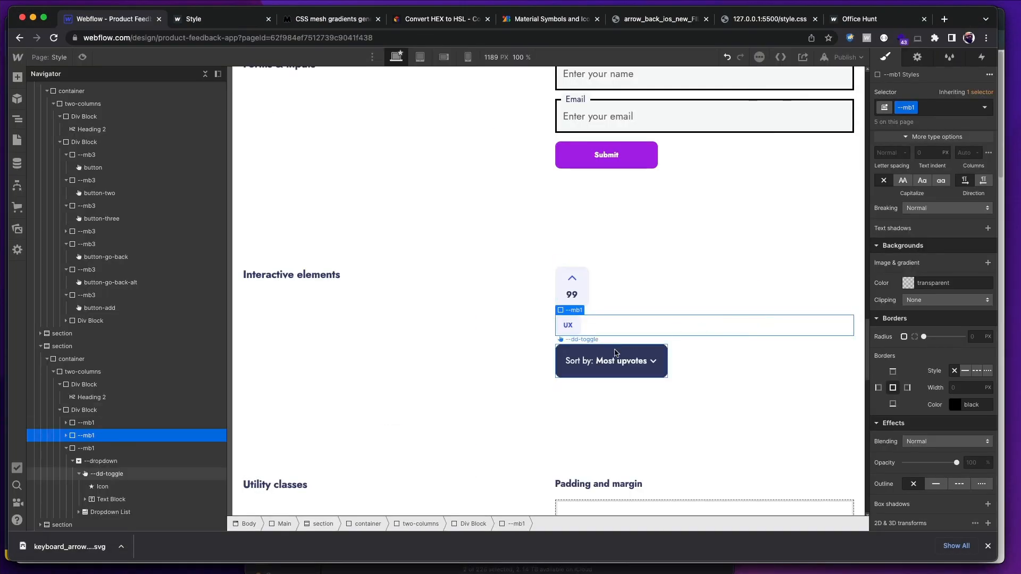
- Set the left padding of the --dd-toggle element to 2 rem and its right padding to 3 rem
click(617, 353)
scroll(959, 301, up, 3)
scroll(958, 302, up, 2)
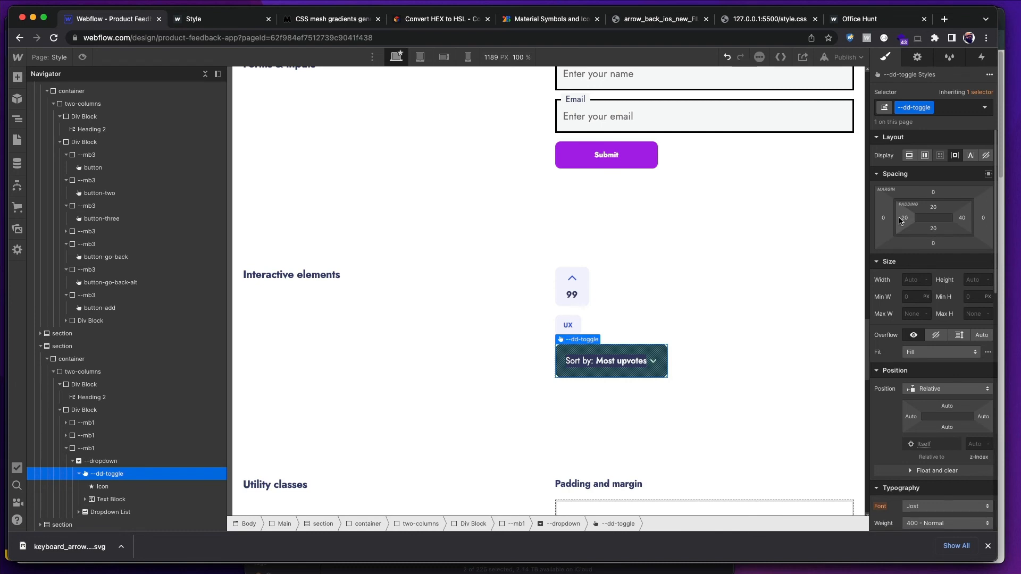
click(903, 218)
text(2r)
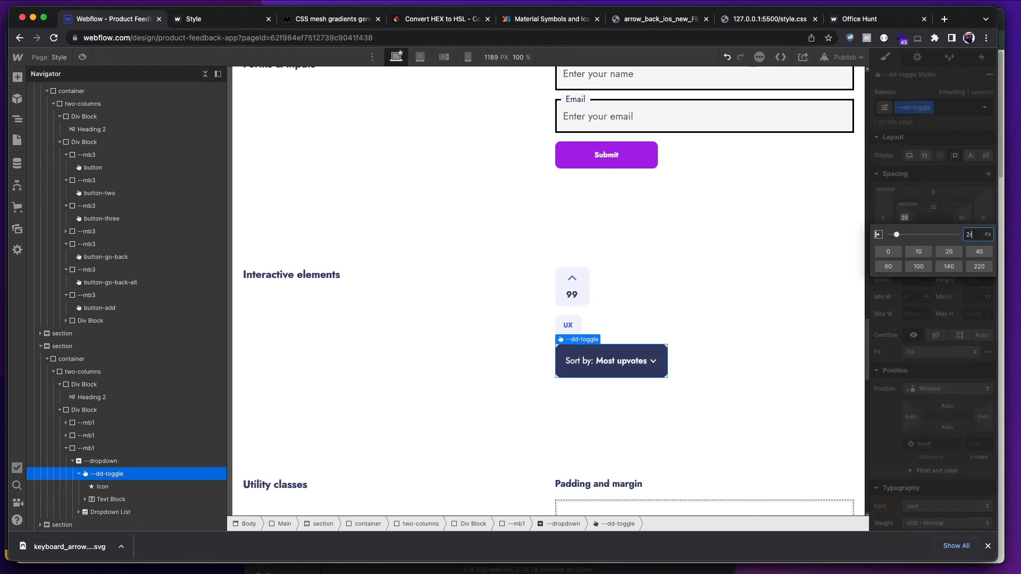
text(em)
key(Return)
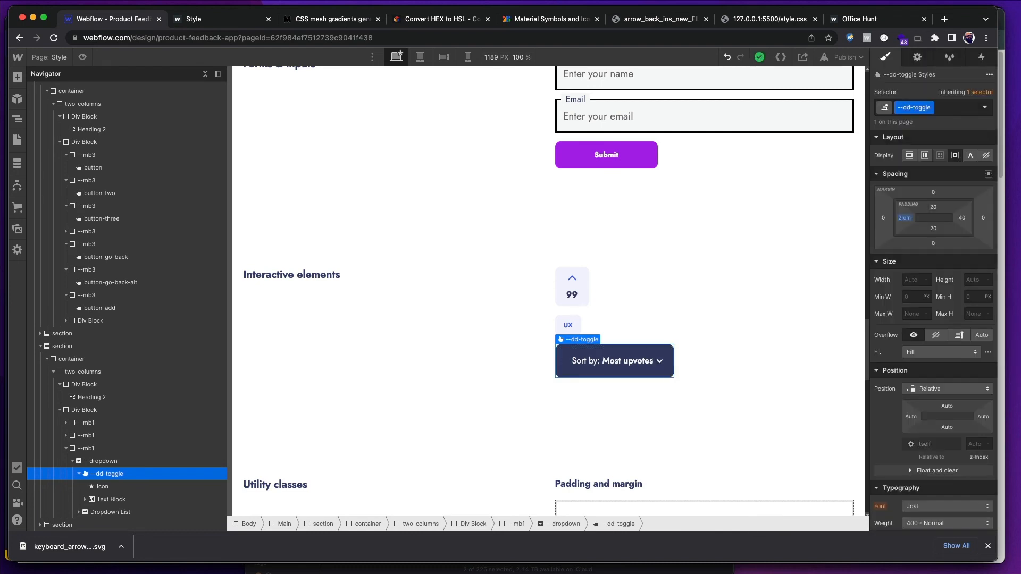
click(962, 218)
text(2rem)
key(Return)
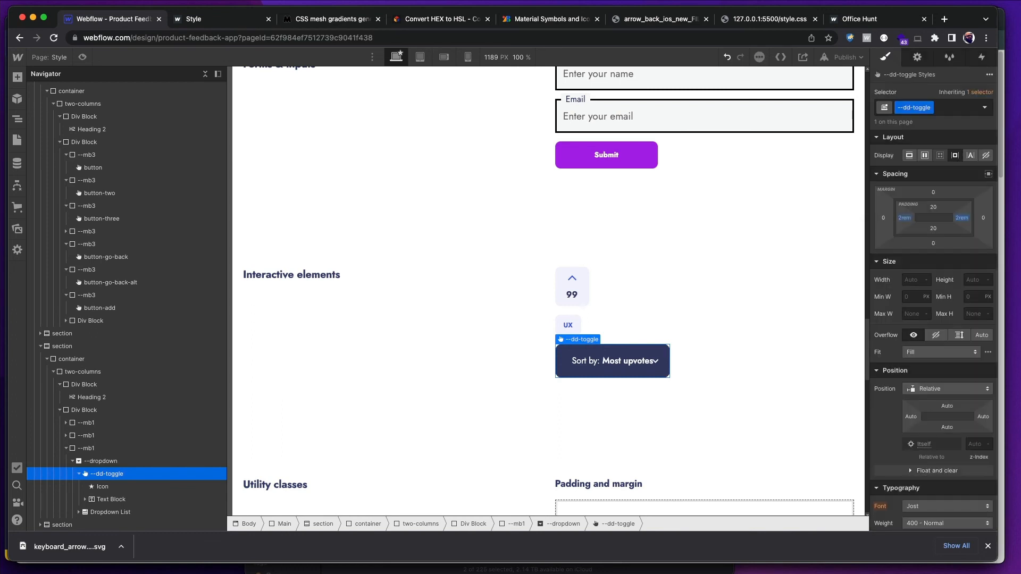
drag(963, 221, 957, 219)
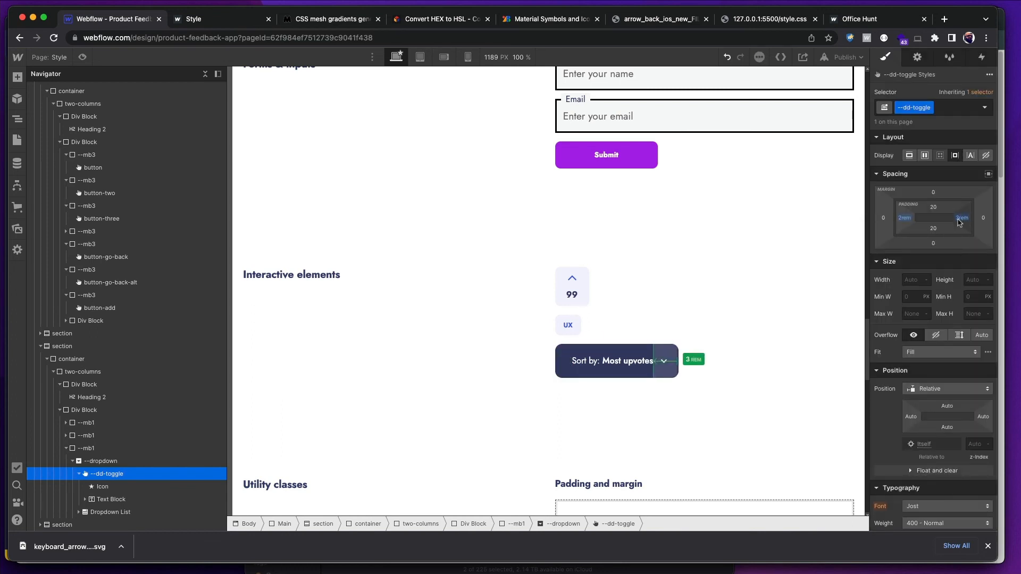
- Check the closed dropdown in Figma and set the Webflow toggle's top and bottom padding to 2.2 rem
key(super+Tab)
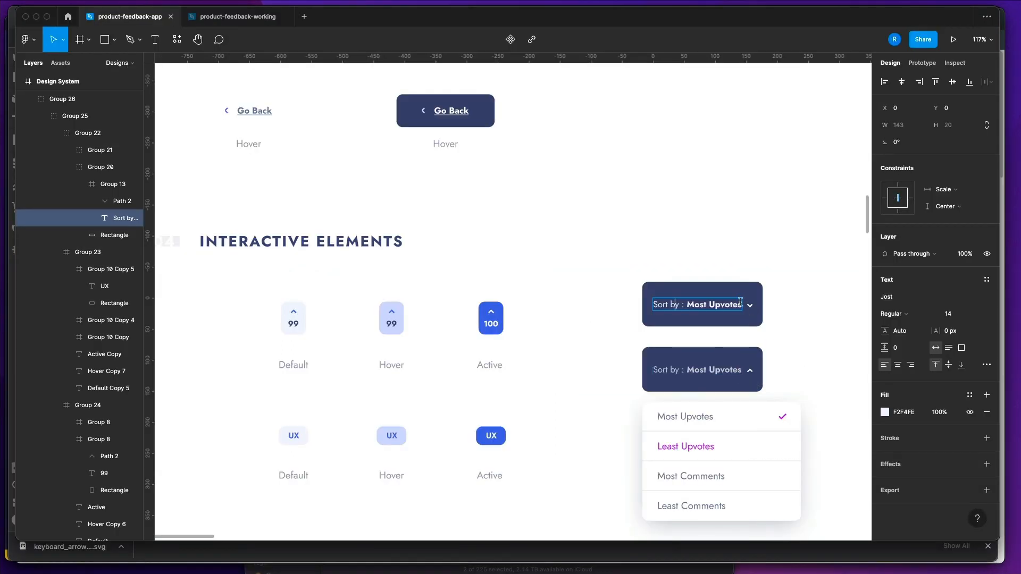
click(770, 274)
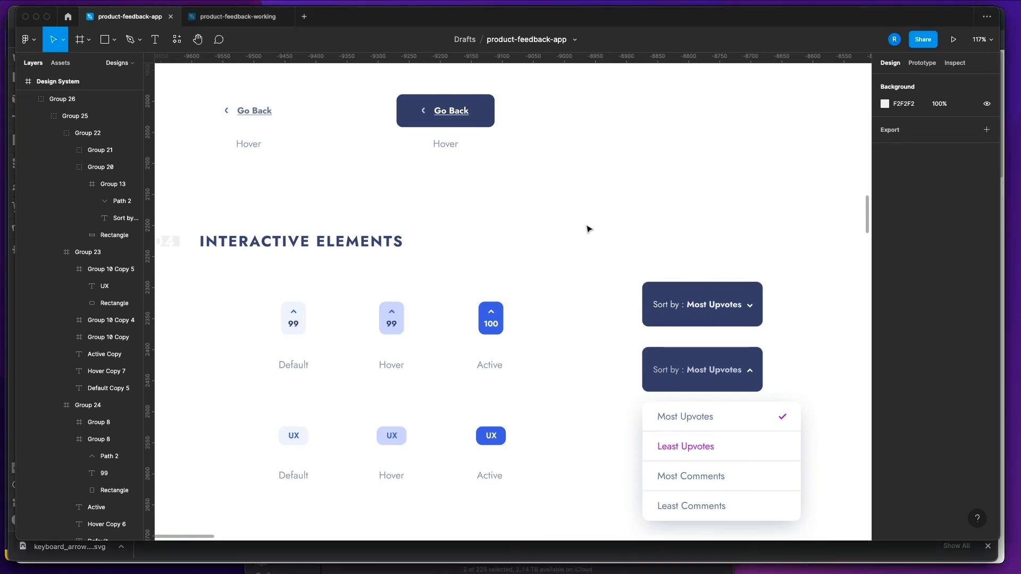
key(super+Tab)
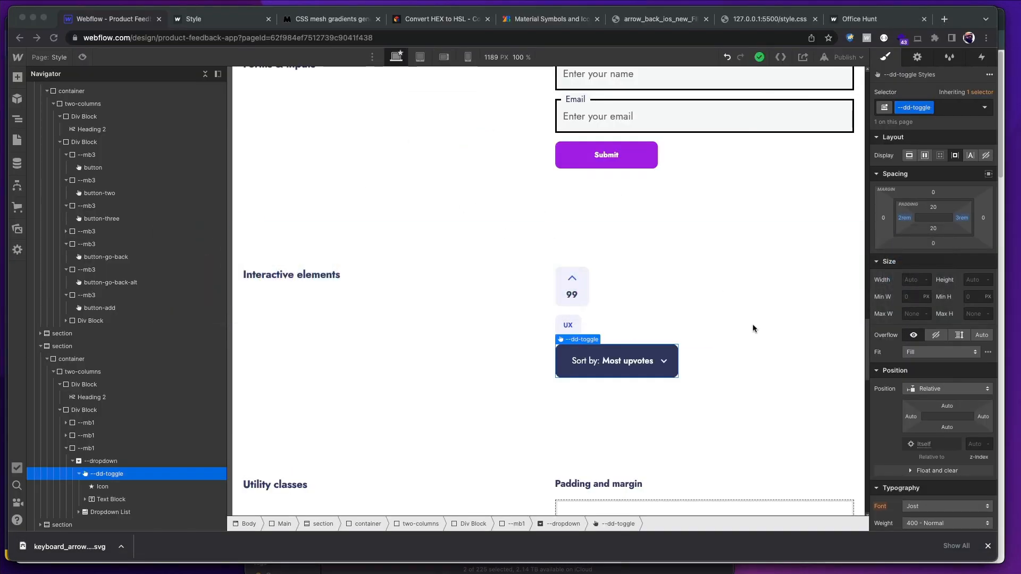
click(932, 229)
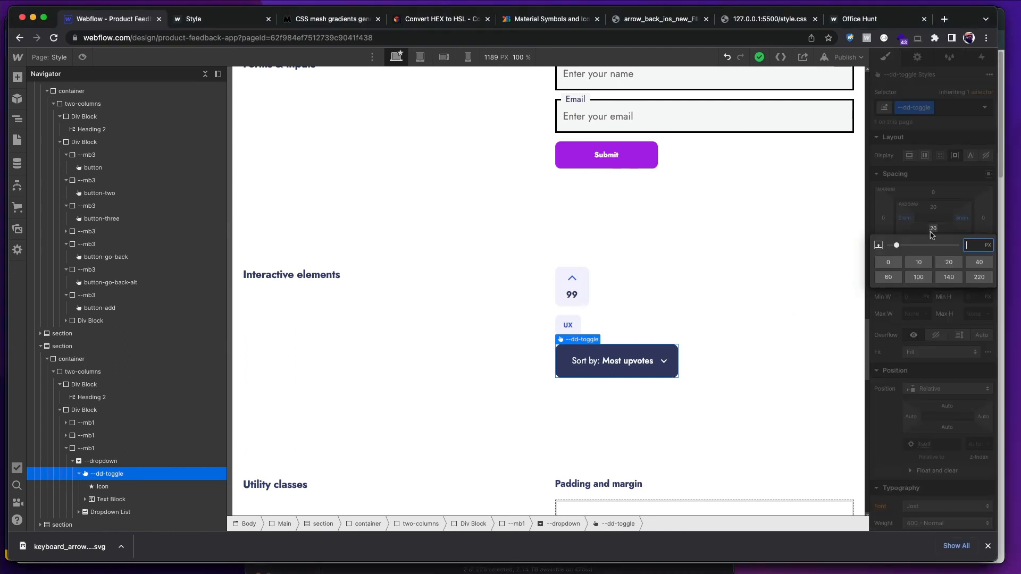
text(2.2rem)
key(Return)
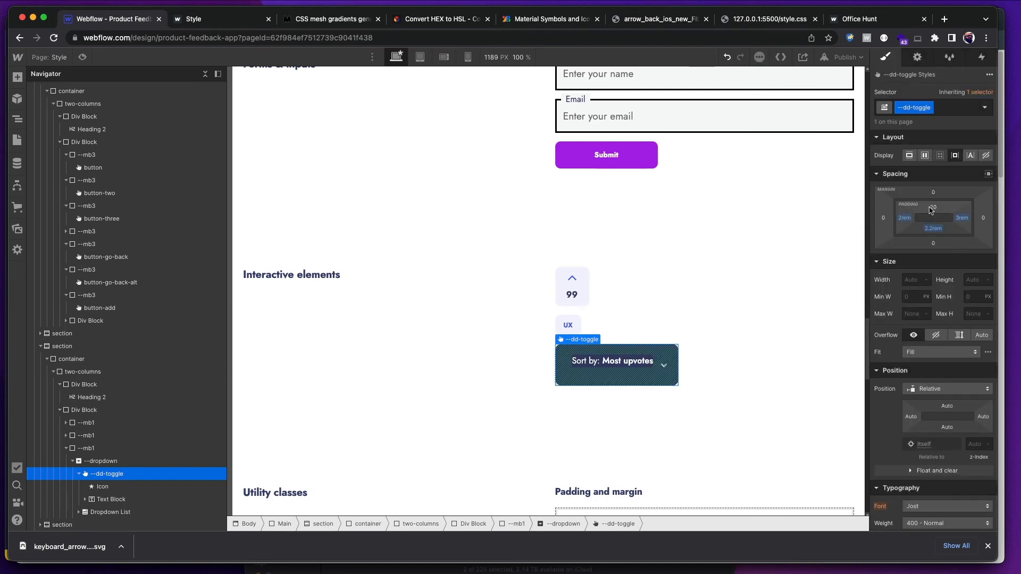
click(932, 208)
text(2)
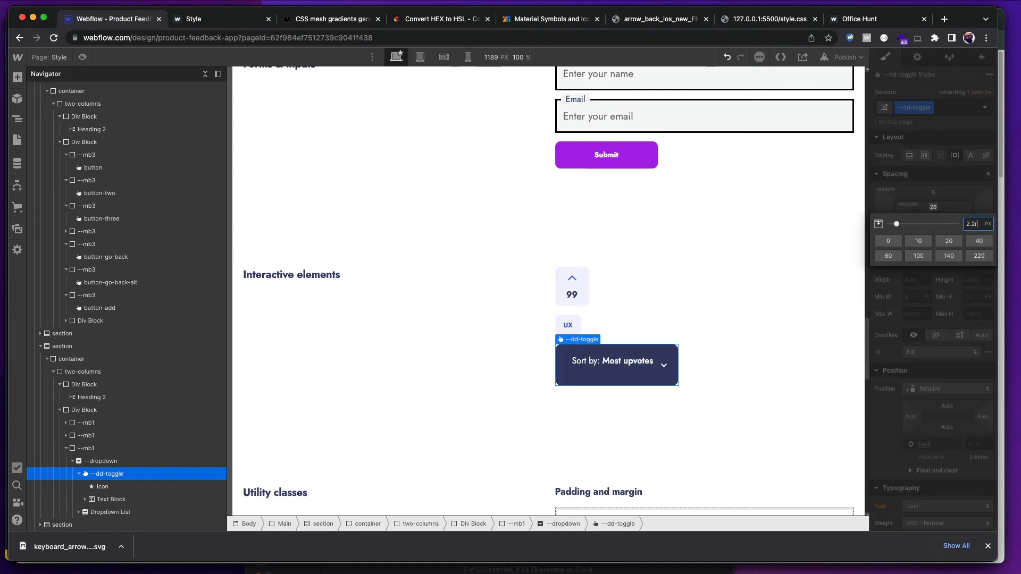
text(.2)
key(Return)
click(720, 358)
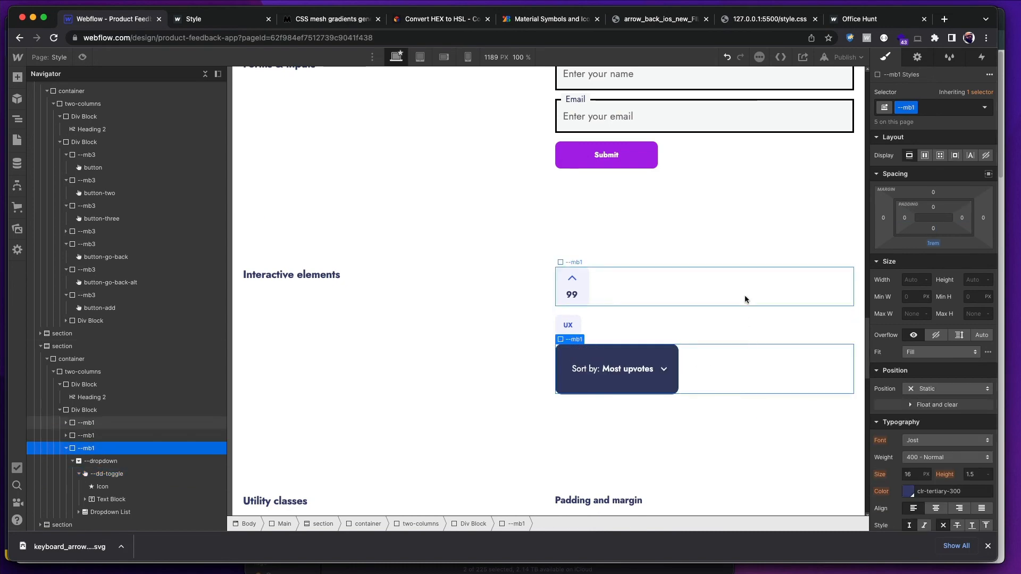
- Set the toggle's top and bottom padding to 2 rem and compare the dropdown with the Figma design
key(super+Tab)
key(super+Tab)
key(super+Tab)
key(super+Tab)
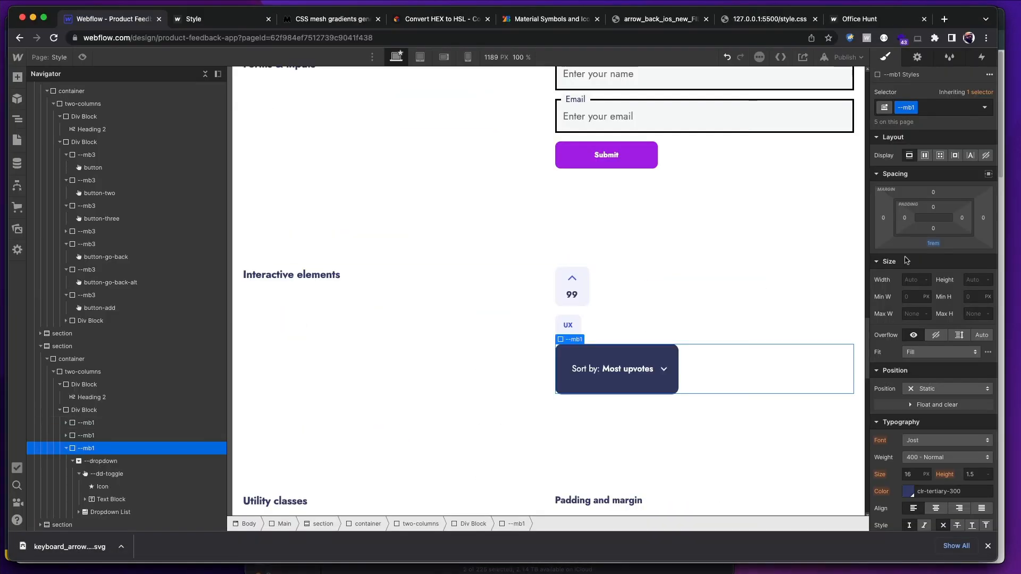
click(664, 354)
drag(936, 229, 936, 227)
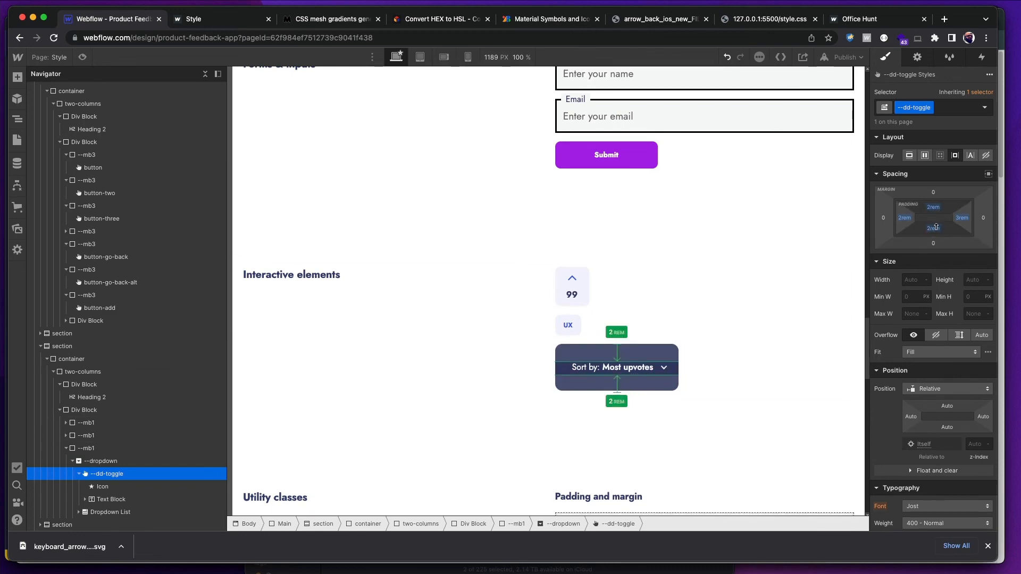
click(794, 375)
key(super+Tab)
key(super+Tab)
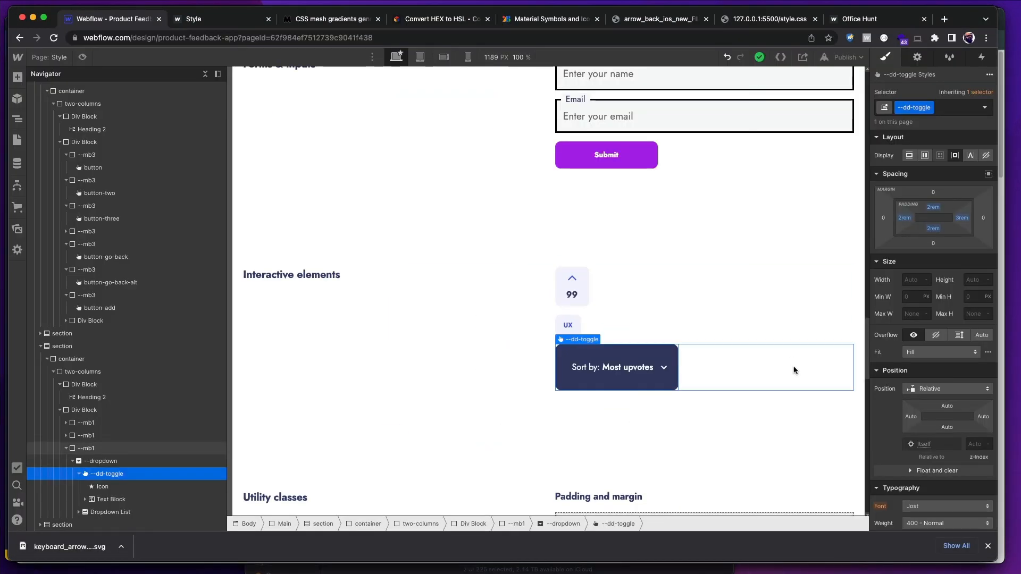
click(763, 426)
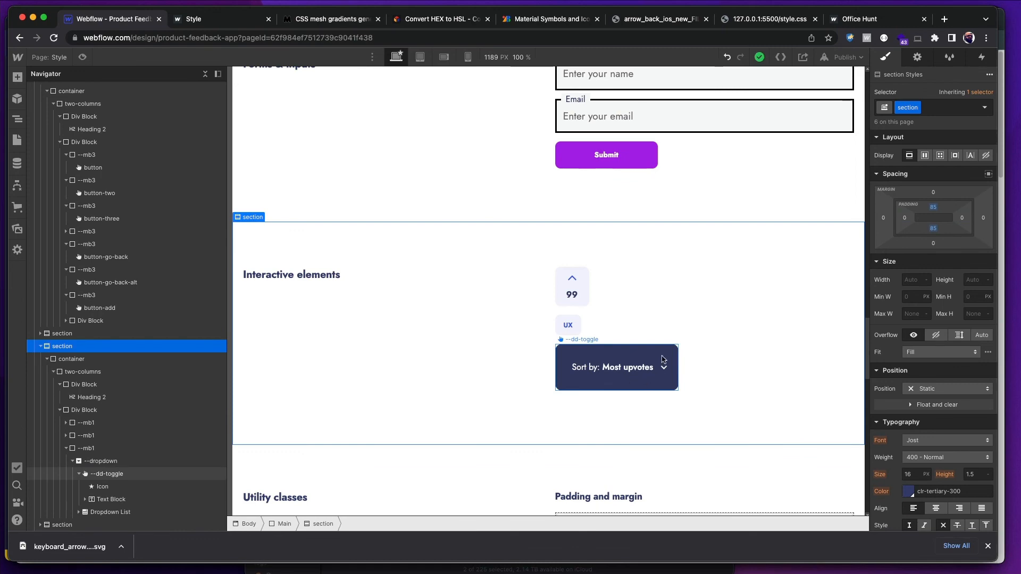
key(super+Tab)
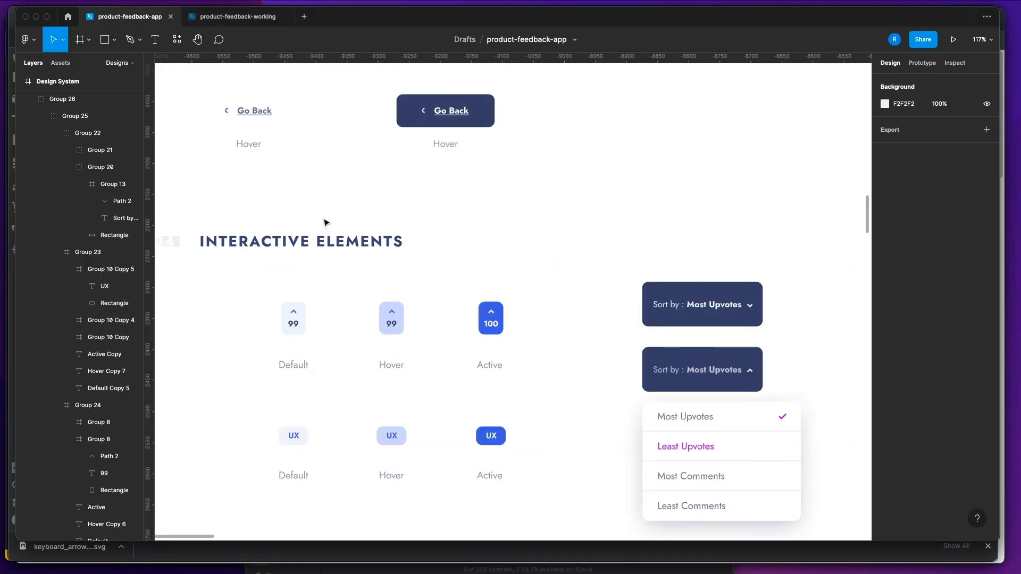
key(super+Tab)
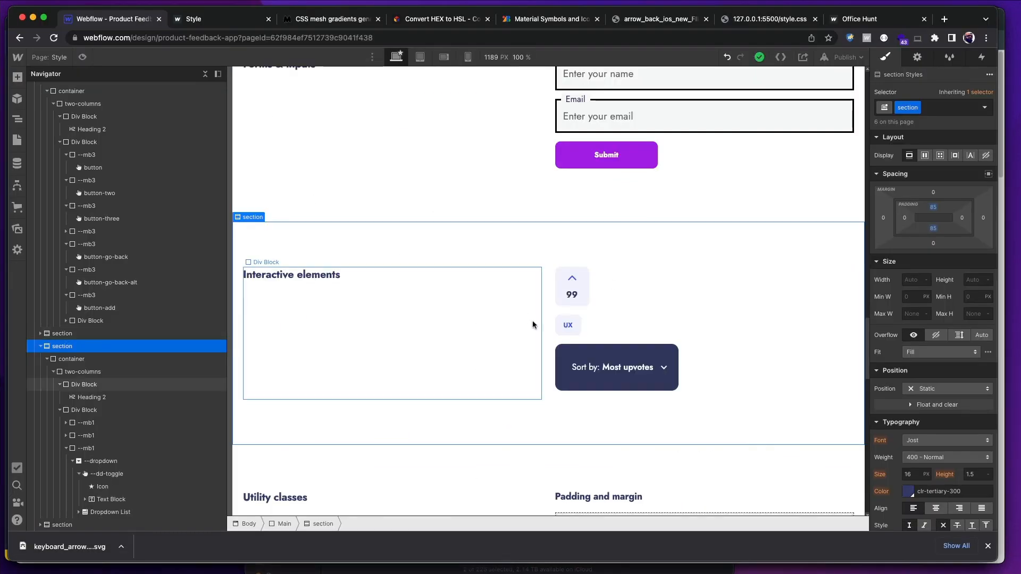
- Select the --dropdown element and set its menu to Show in the dropdown settings
click(588, 363)
click(917, 56)
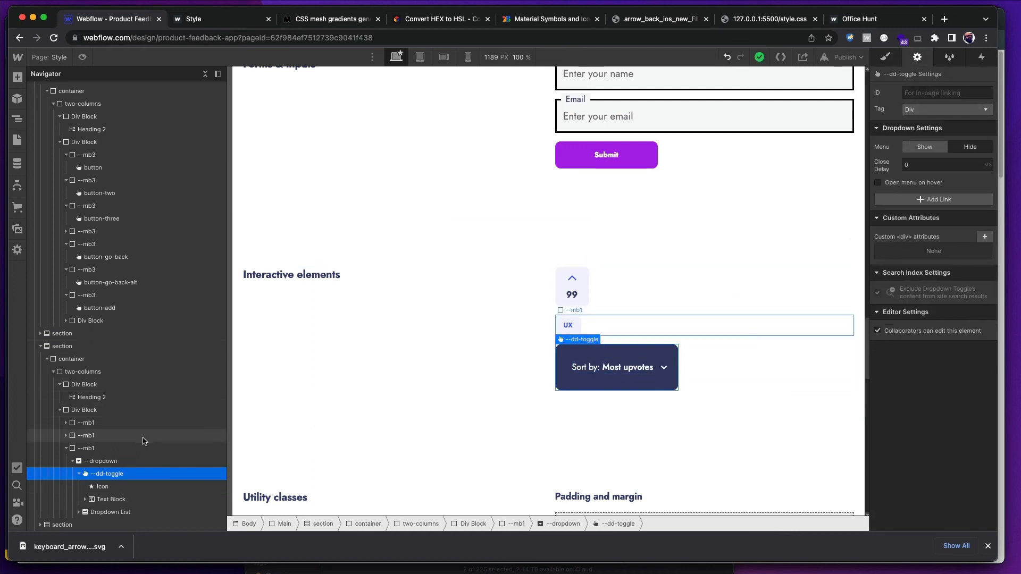
key(Up)
click(925, 129)
scroll(727, 289, down, 3)
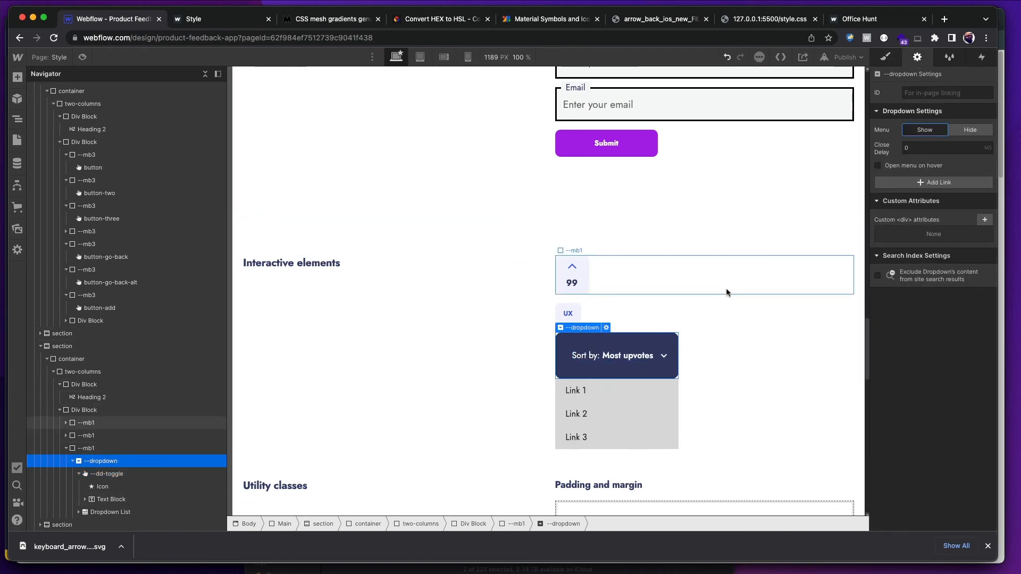
- Inspect the styles of the dropdown's toggle and arrow icon and compare the open dropdown with the Figma design
click(886, 57)
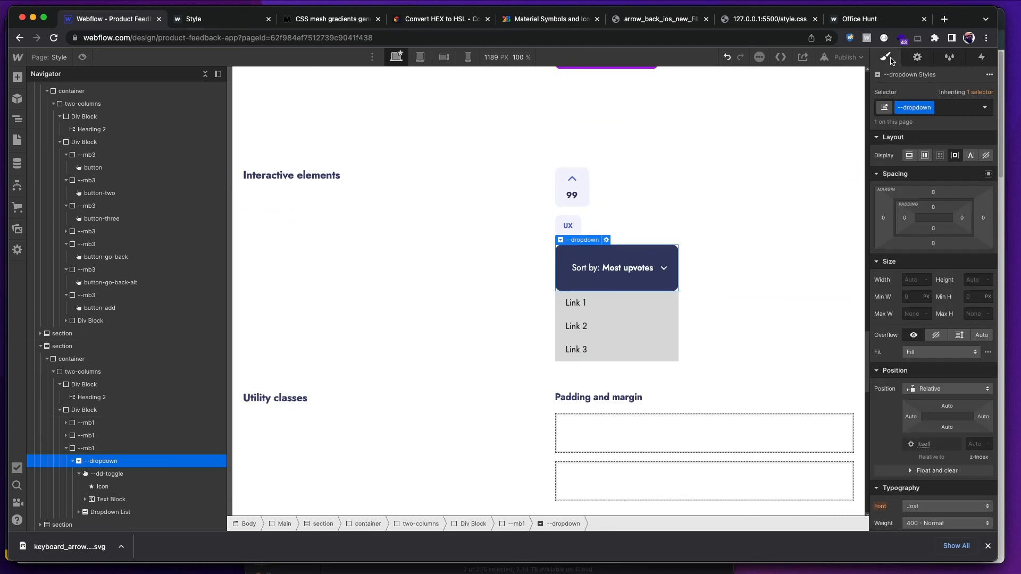
click(670, 261)
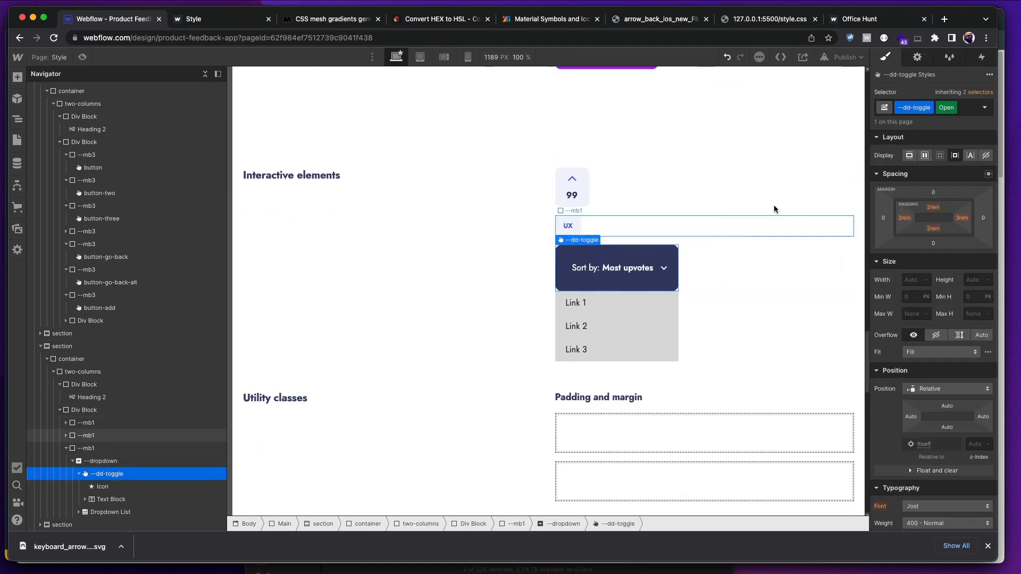
click(664, 269)
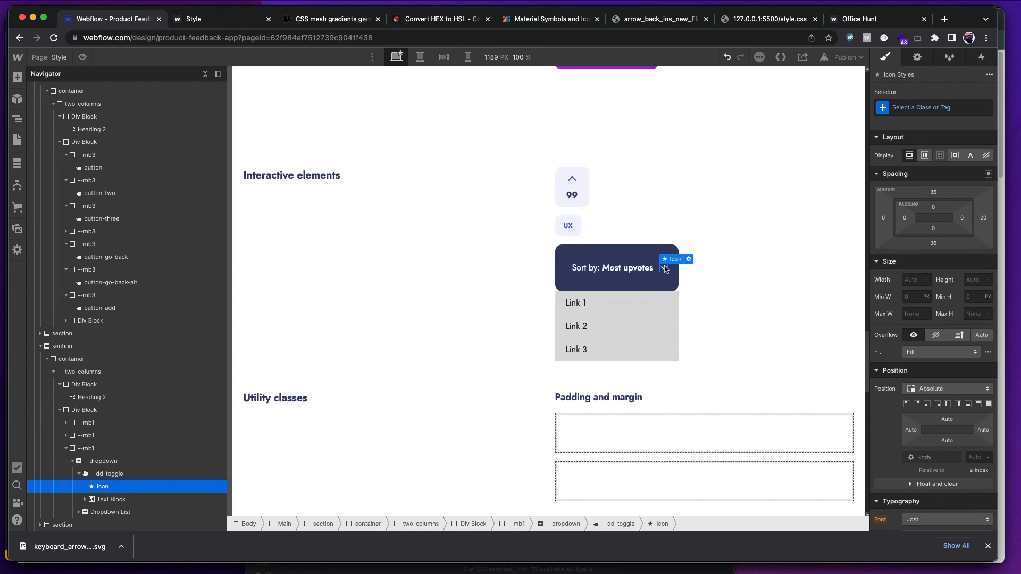
click(641, 260)
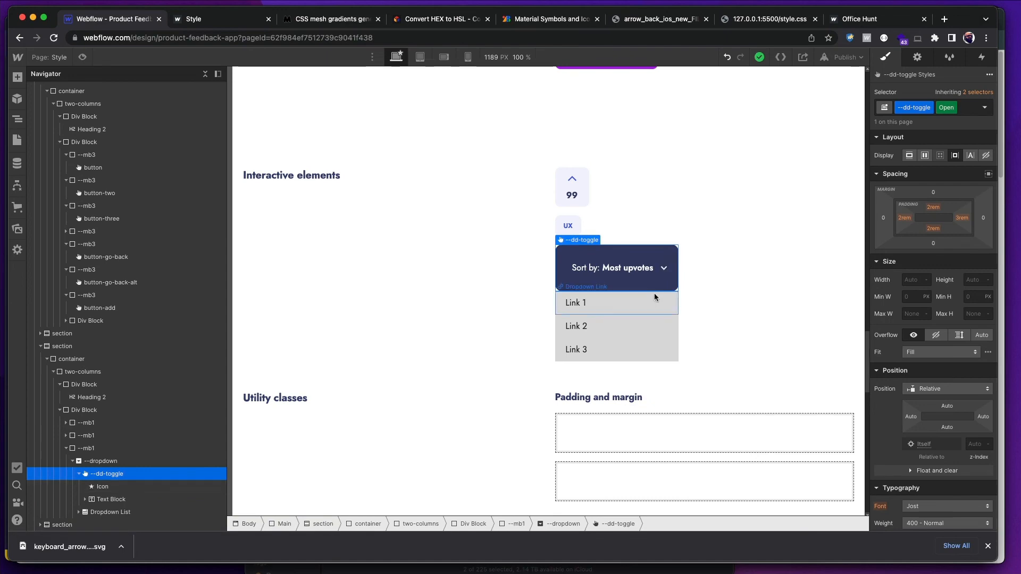
key(super+Tab)
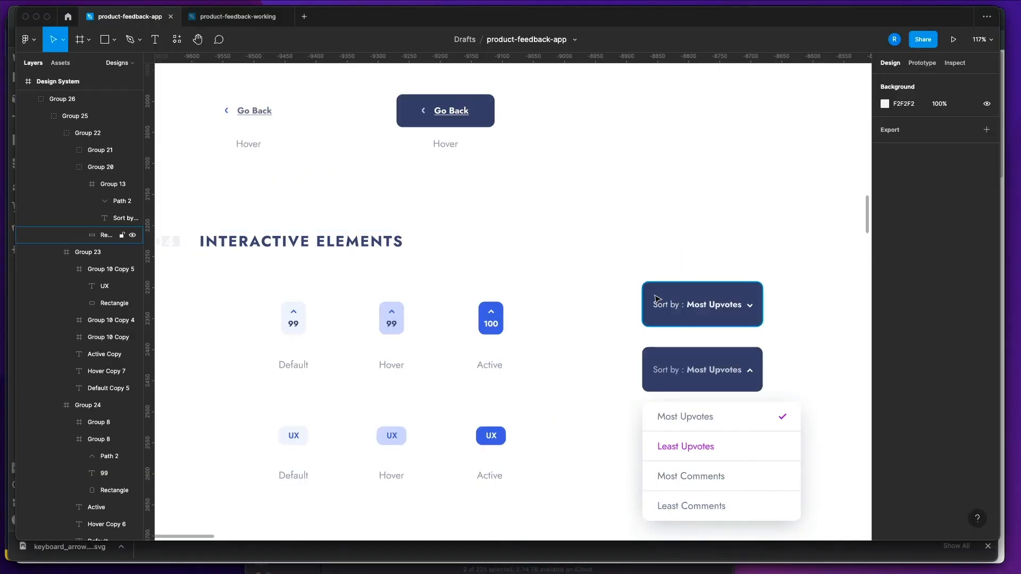
key(super+Tab)
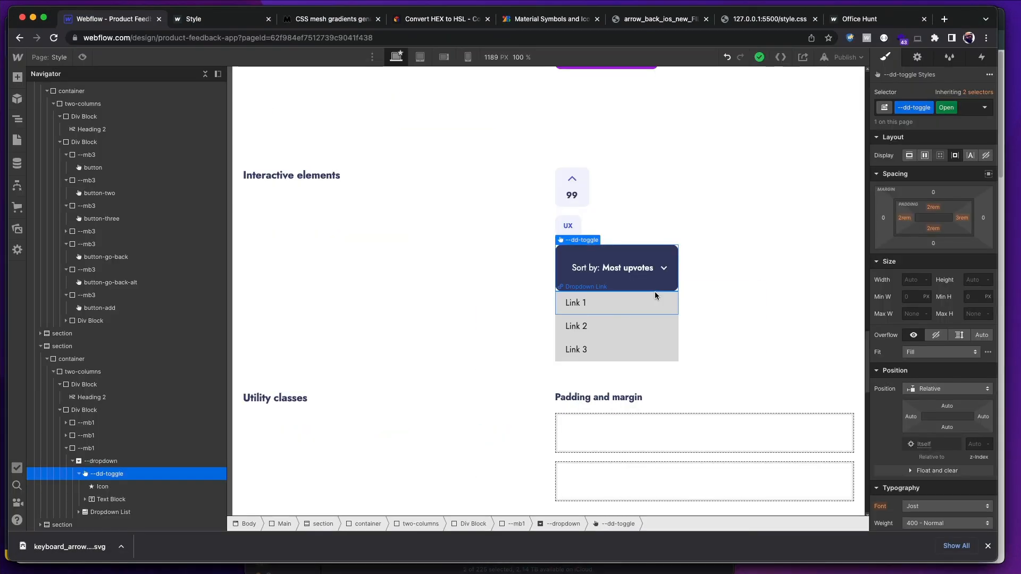
- Select the Dropdown List that holds the three links and give it the new class --dd-list
click(653, 295)
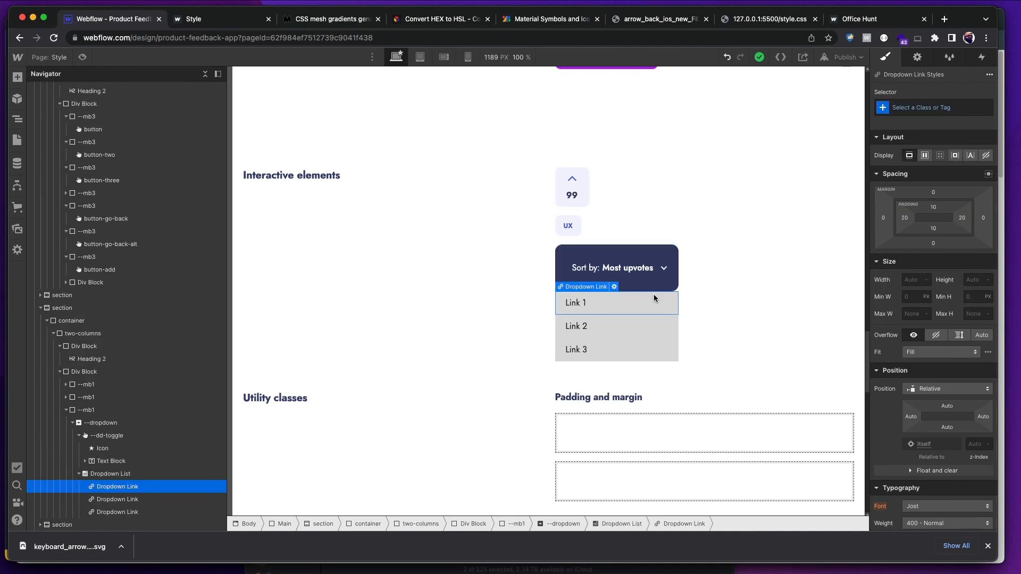
key(super+Return)
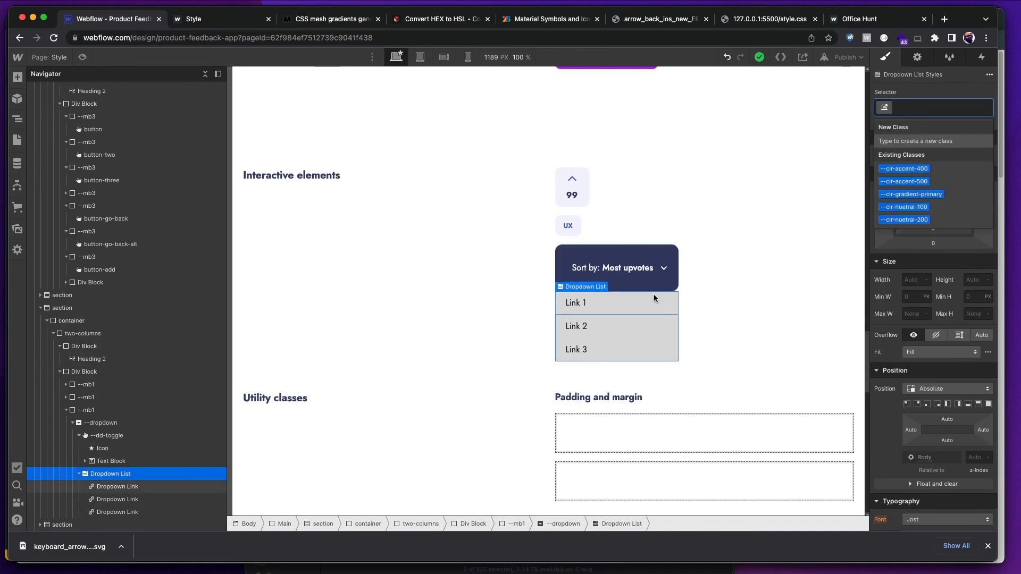
text(--dd-list)
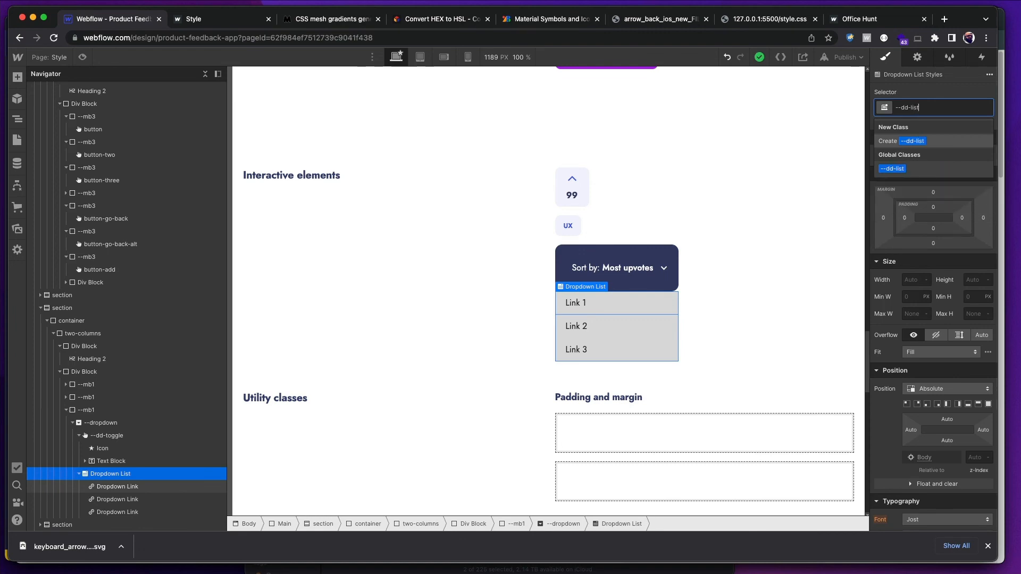
key(Return)
- Check the open menu in Figma and add the shadow combo class to the --dd-list element in Webflow
key(super+Tab)
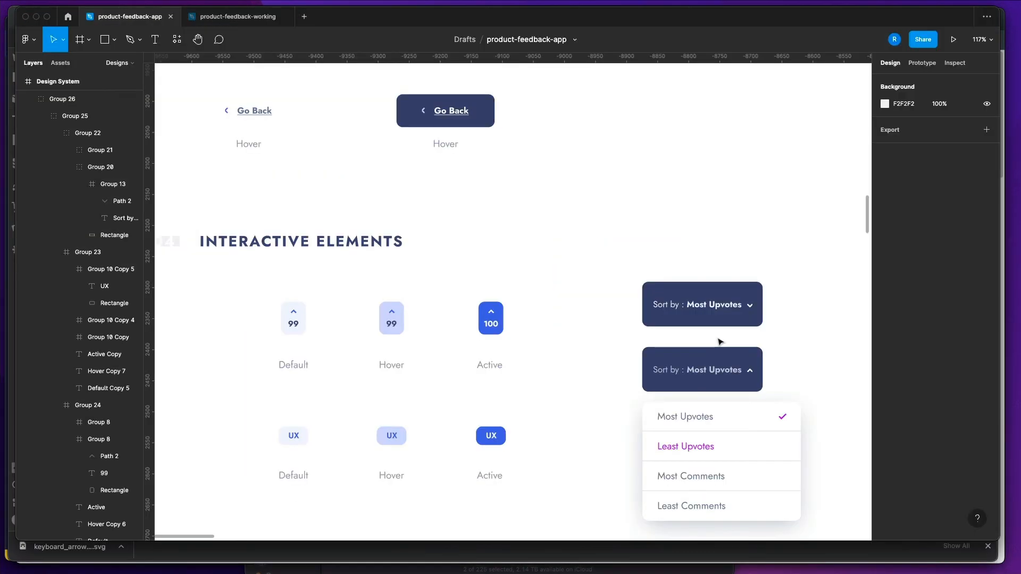
key(super+Tab)
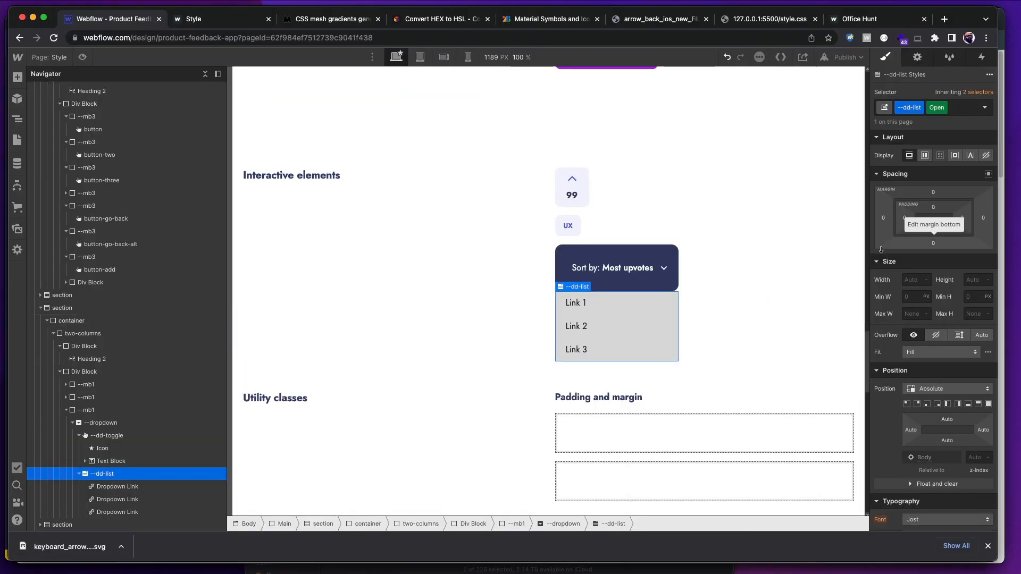
key(super+Return)
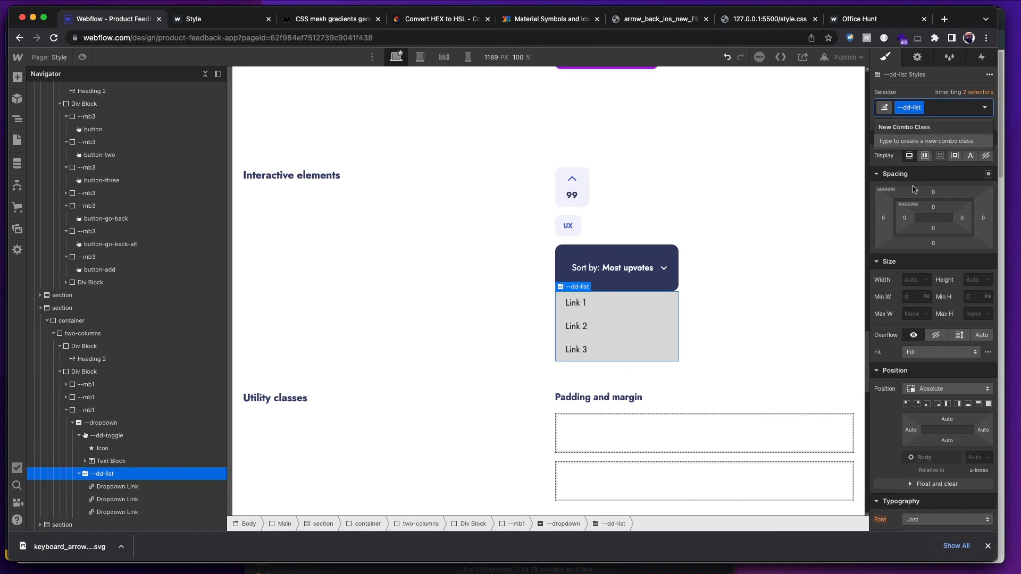
key(Return)
key(super+Tab)
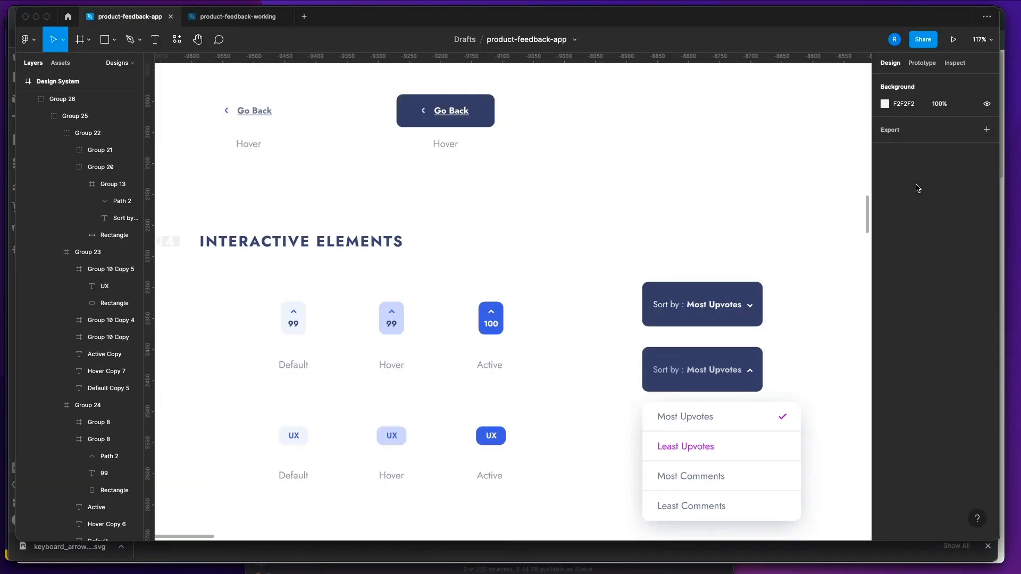
key(super+Tab)
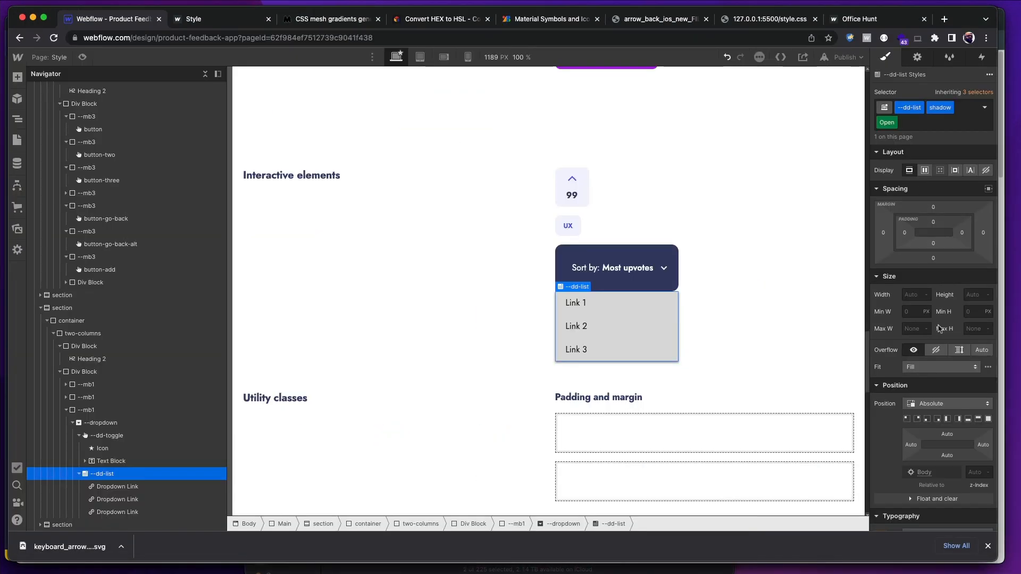
- Set the border radius of the --dd-list element to 0.8 rem
scroll(943, 335, down, 4)
scroll(942, 335, down, 5)
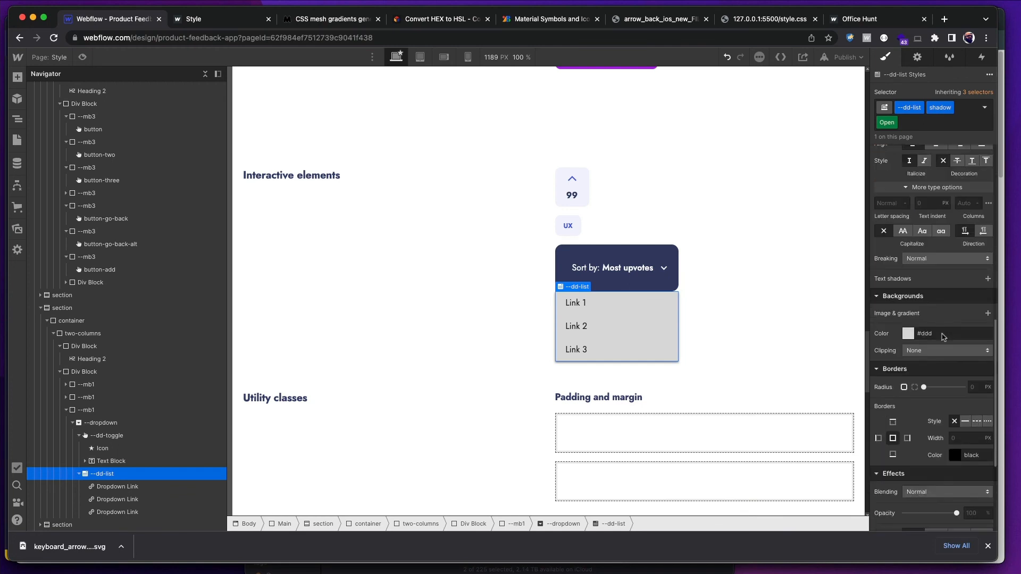
click(975, 385)
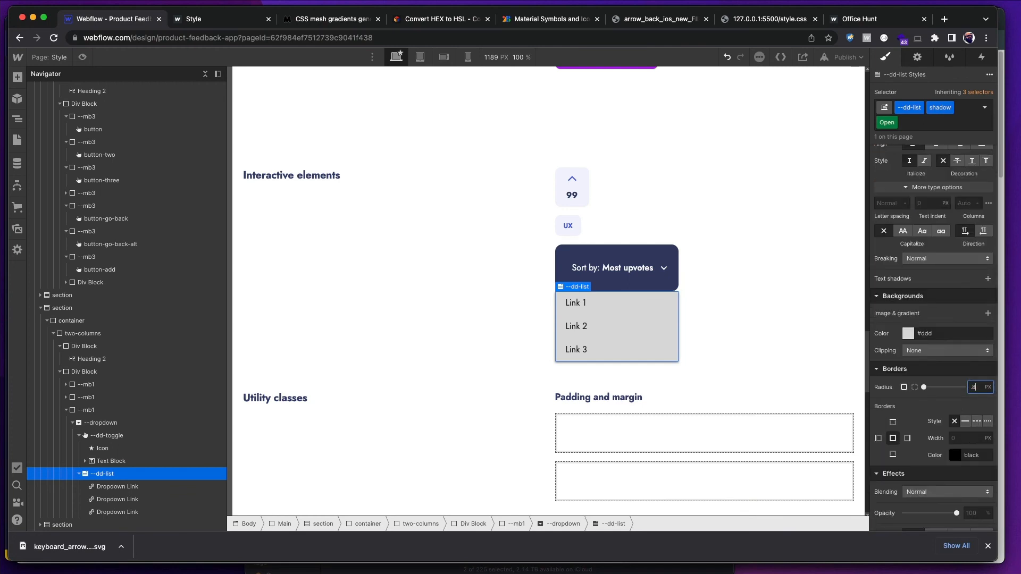
text(1rem)
key(Return)
scroll(947, 378, up, 5)
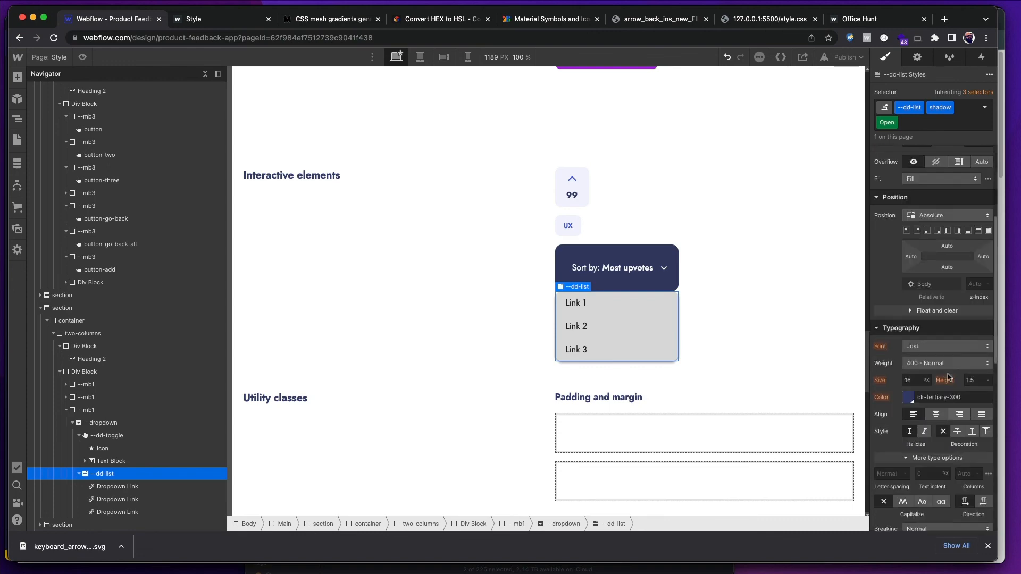
scroll(947, 377, up, 1)
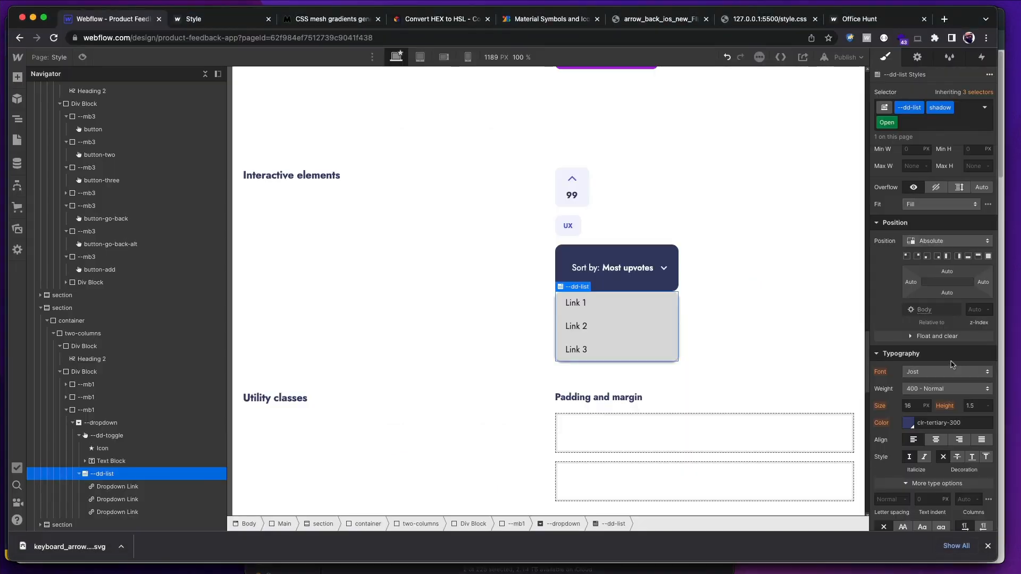
scroll(947, 376, up, 6)
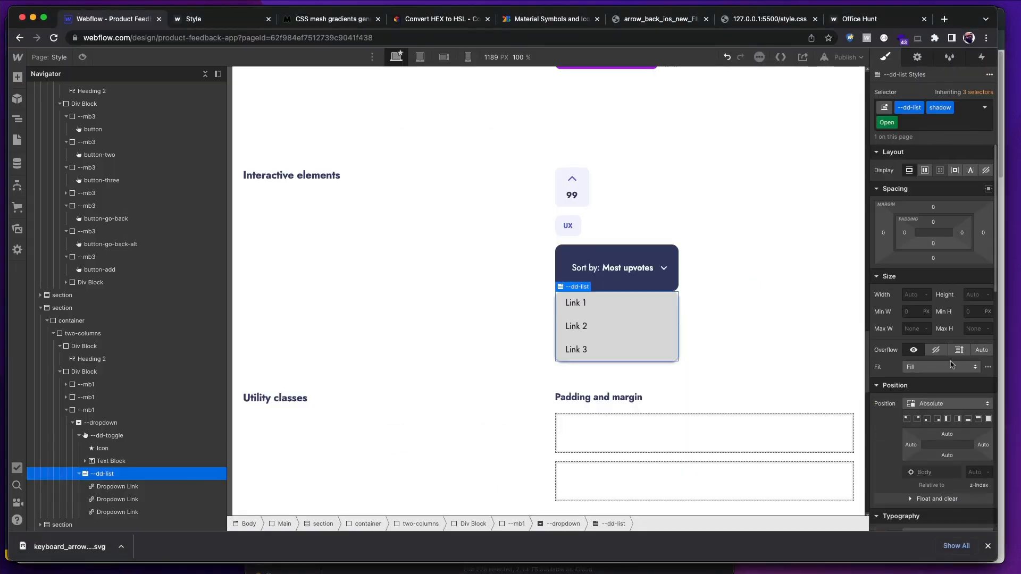
- Set the dropdown list's background color to the white clr-nuetral-100 swatch and compare it with the Figma menu
scroll(951, 365, down, 7)
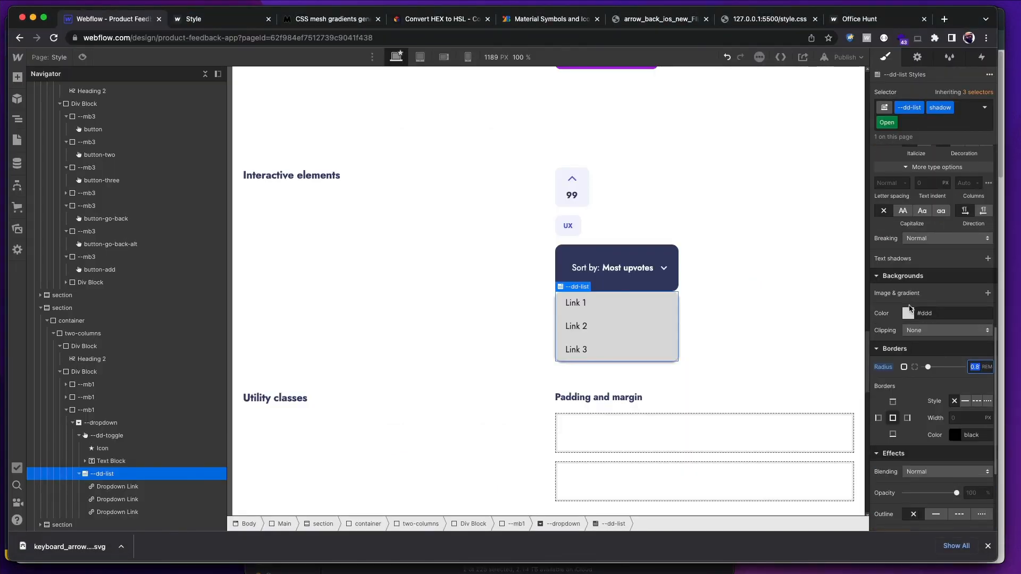
click(906, 314)
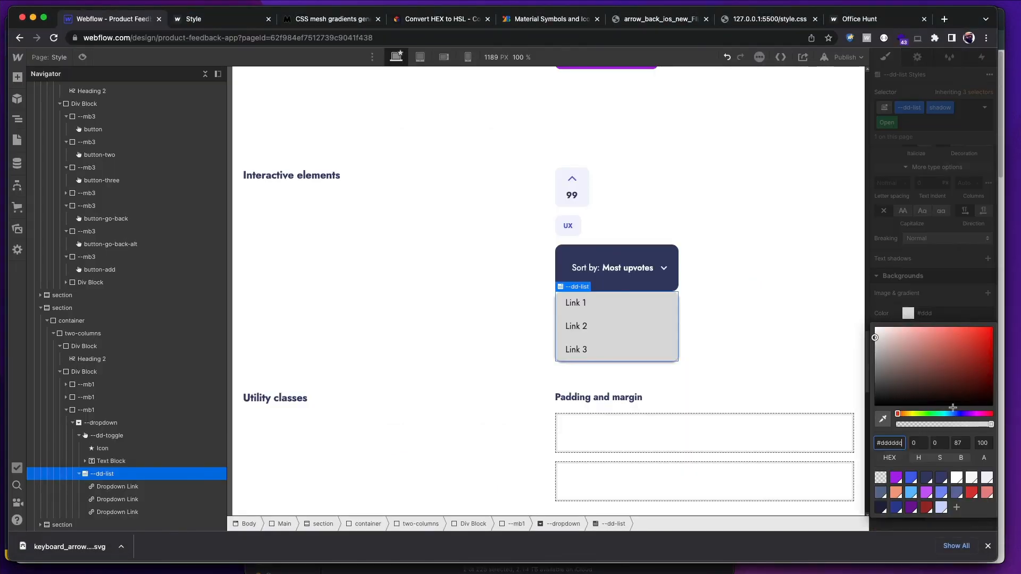
click(955, 478)
key(super+Tab)
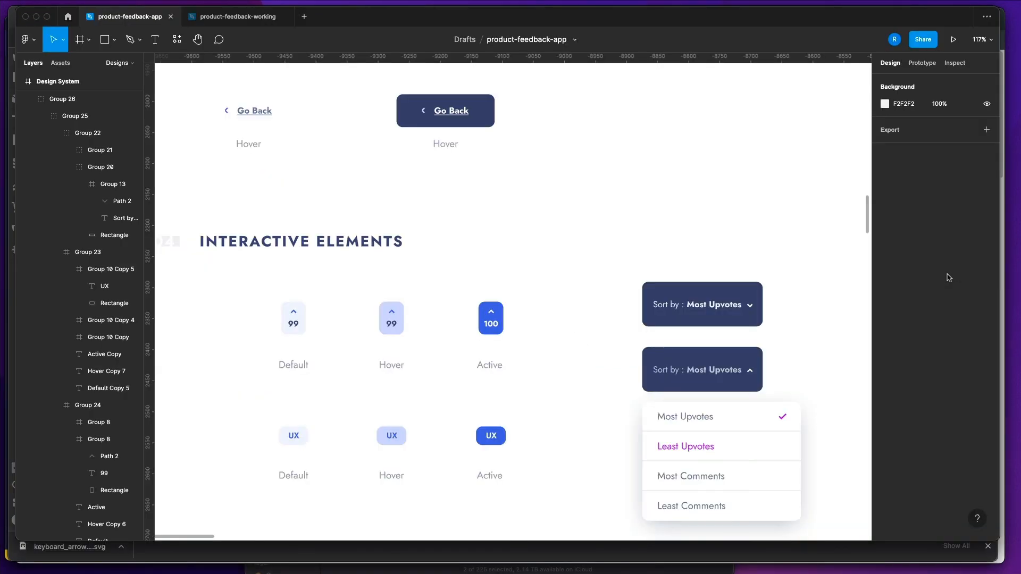
key(super+Tab)
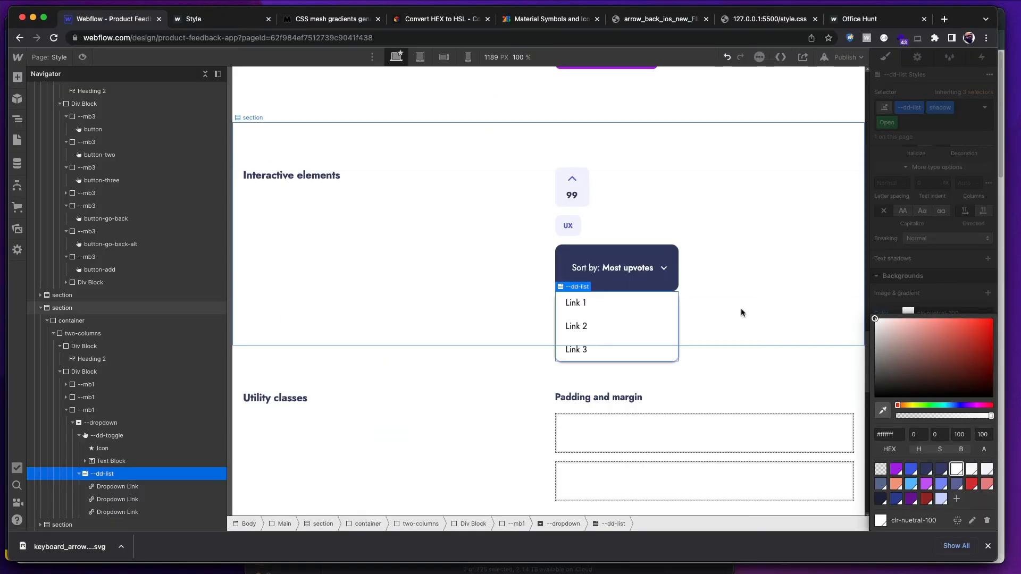
- Check the menu options in Figma and give the Link 1 dropdown link the new class --dd-link
key(super+Tab)
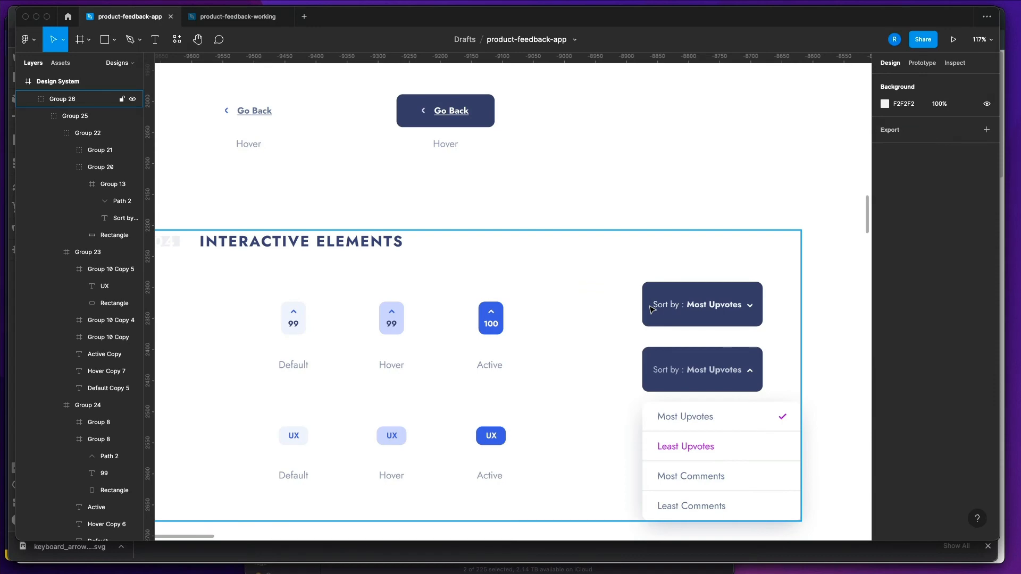
key(super+Tab)
click(911, 108)
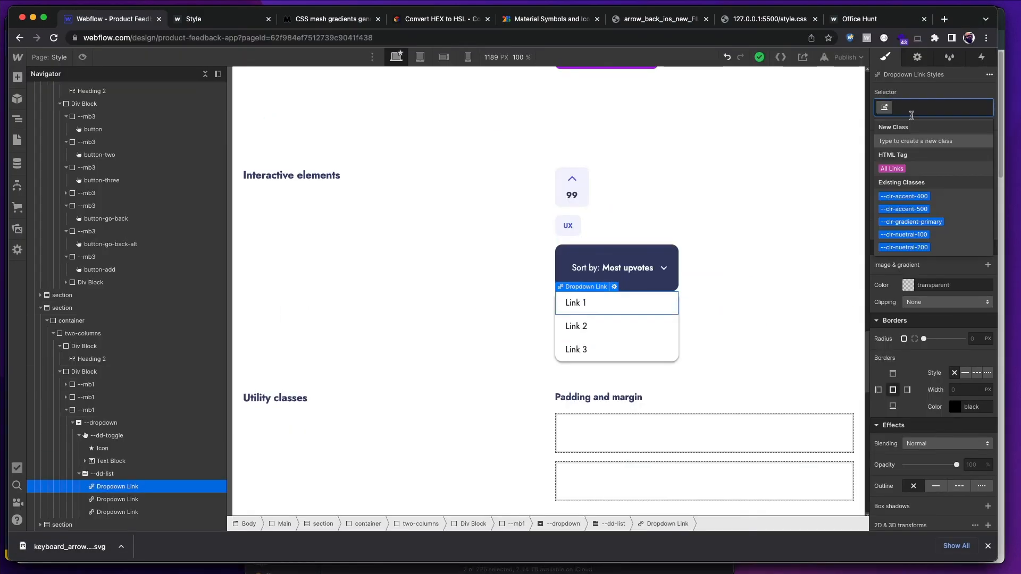
text(--dd-link)
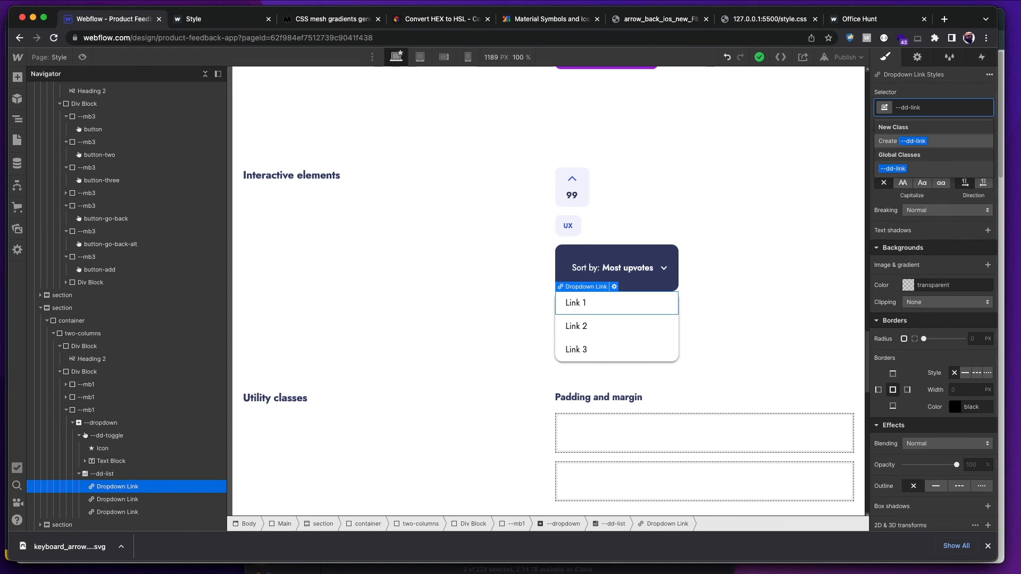
key(Return)
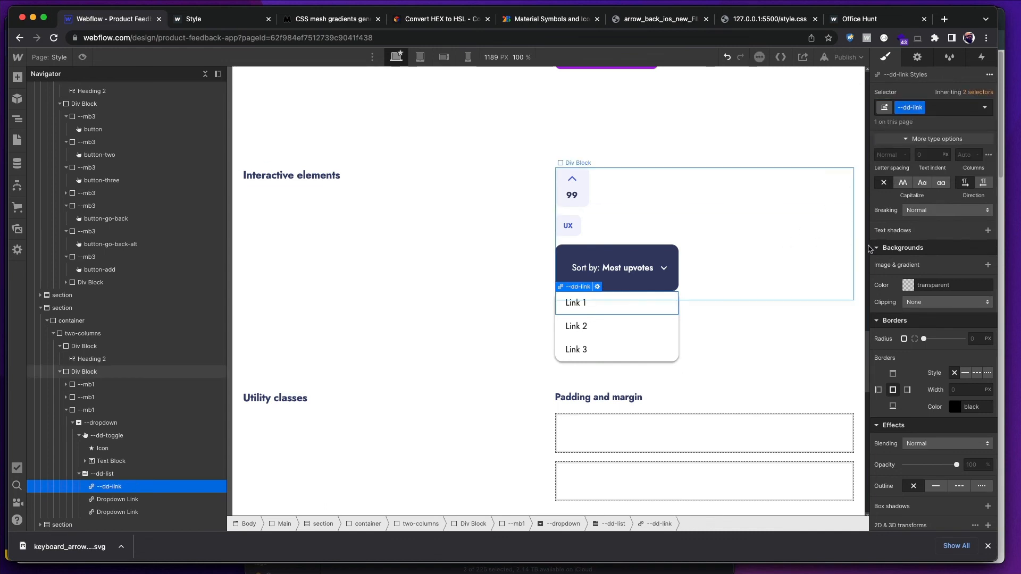
- In Figma, drill into the open dropdown menu to the Most Upvotes option and examine its text color
key(super+Tab)
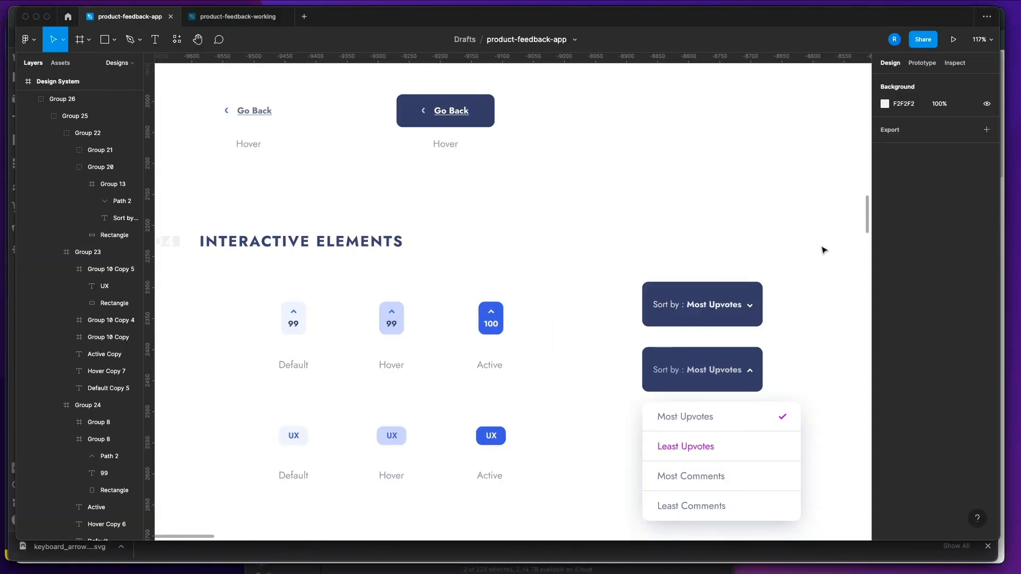
key(super+Tab)
key(super+Tab)
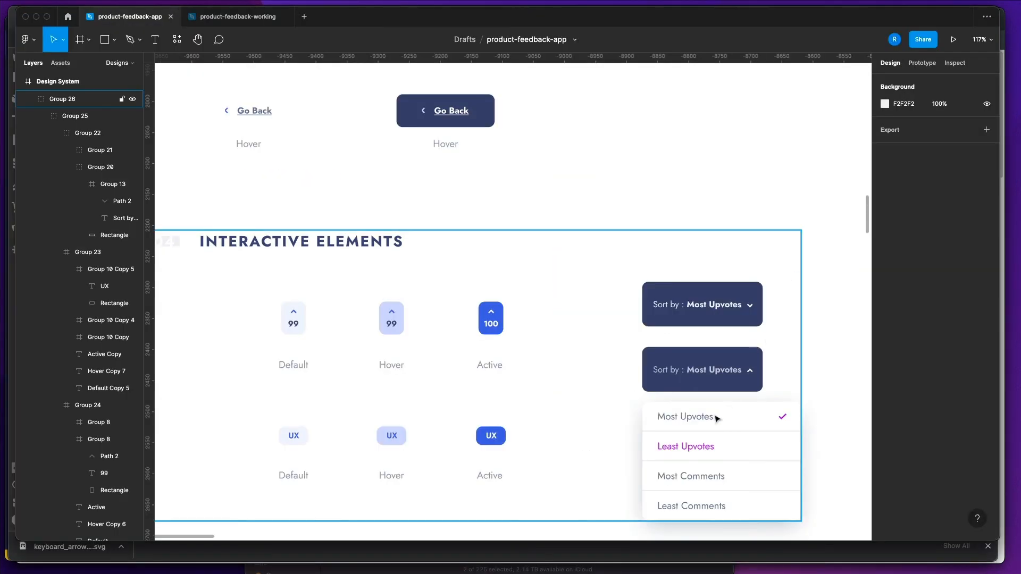
click(701, 422)
double_click(699, 421)
double_click(699, 421)
double_click(698, 420)
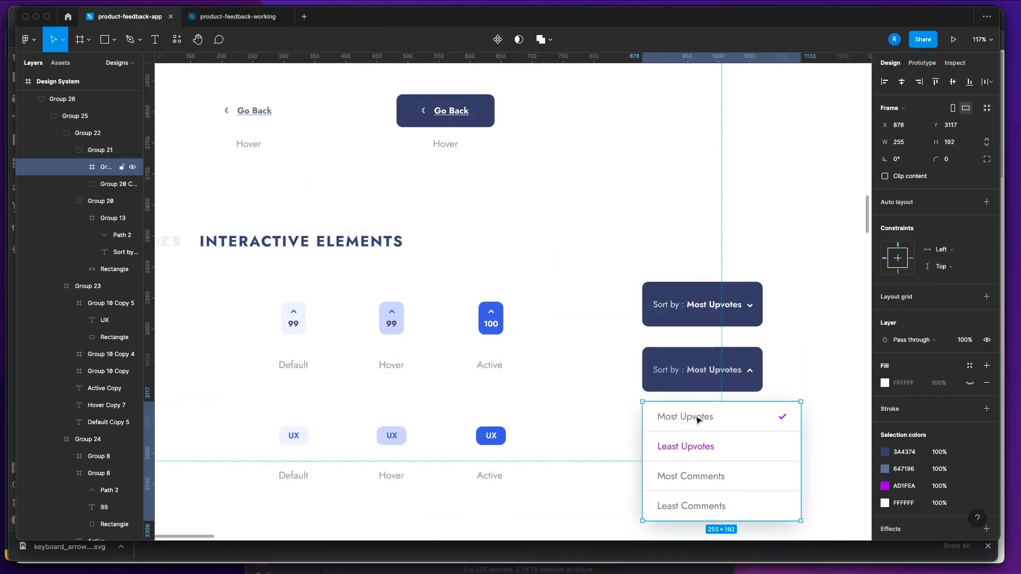
double_click(698, 420)
key(super+Tab)
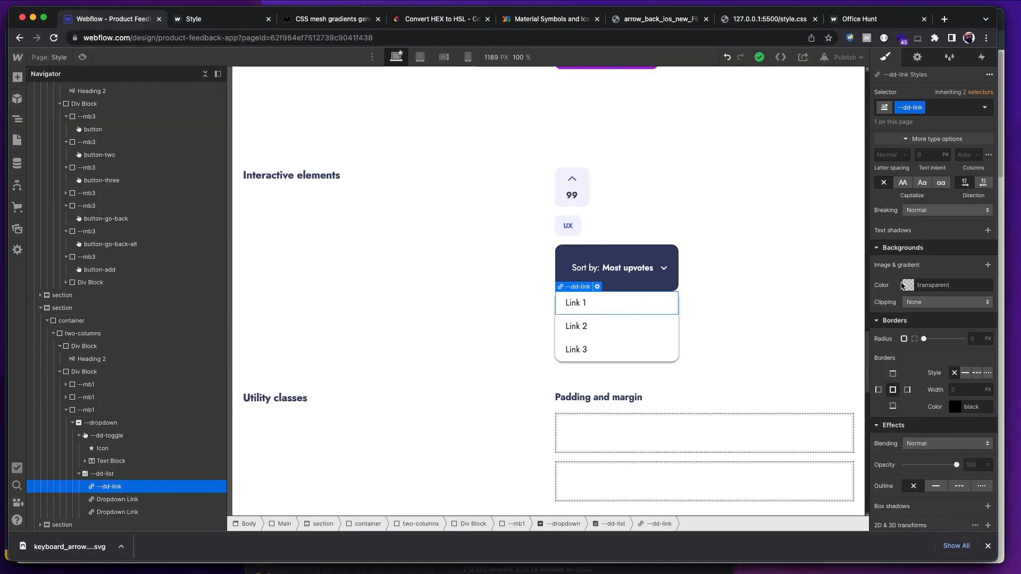
- Set the text color of the --dd-link class to the clr-nuetral-600 swatch, then select the Link 2 dropdown link
scroll(902, 286, up, 4)
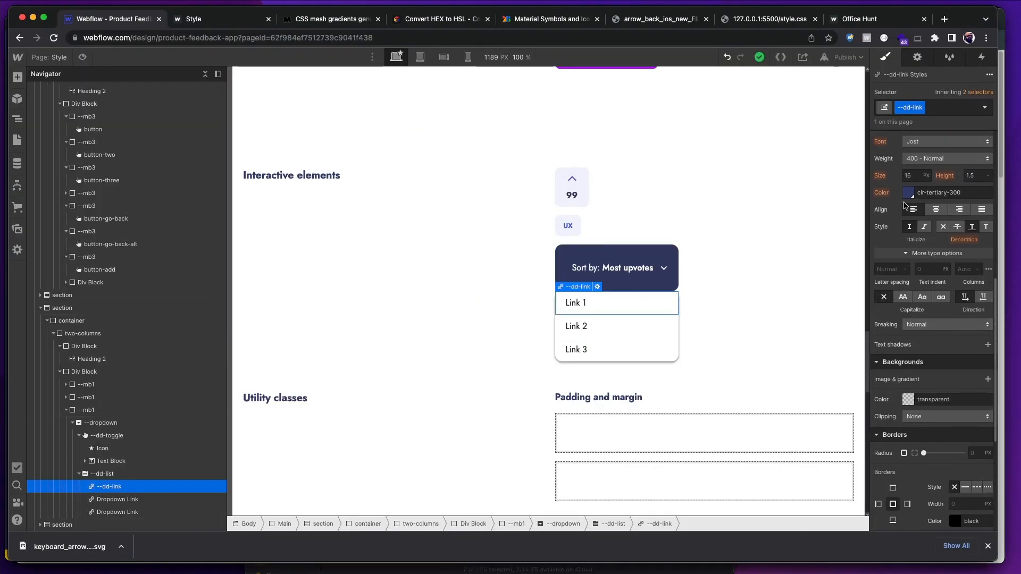
click(907, 192)
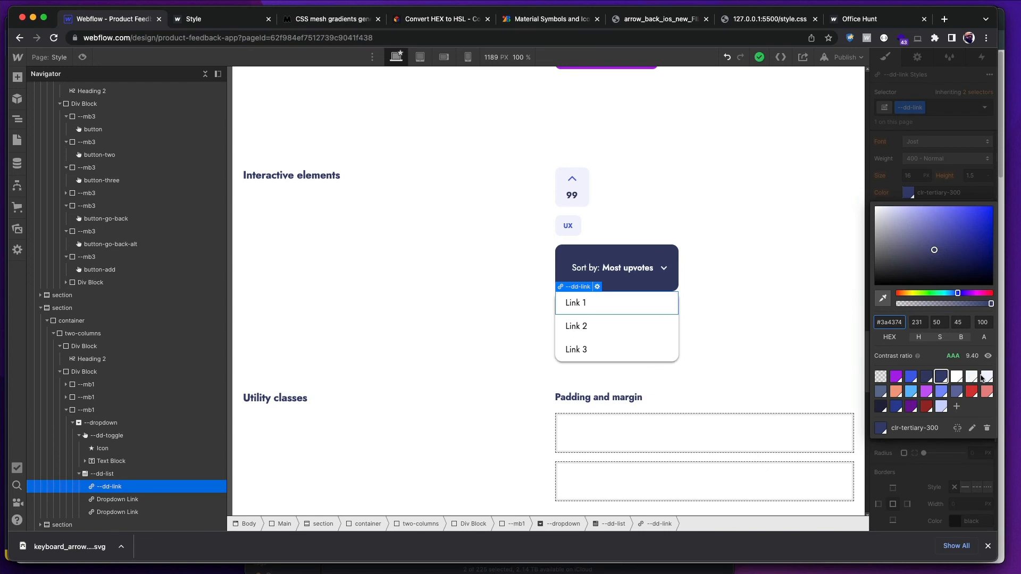
click(878, 391)
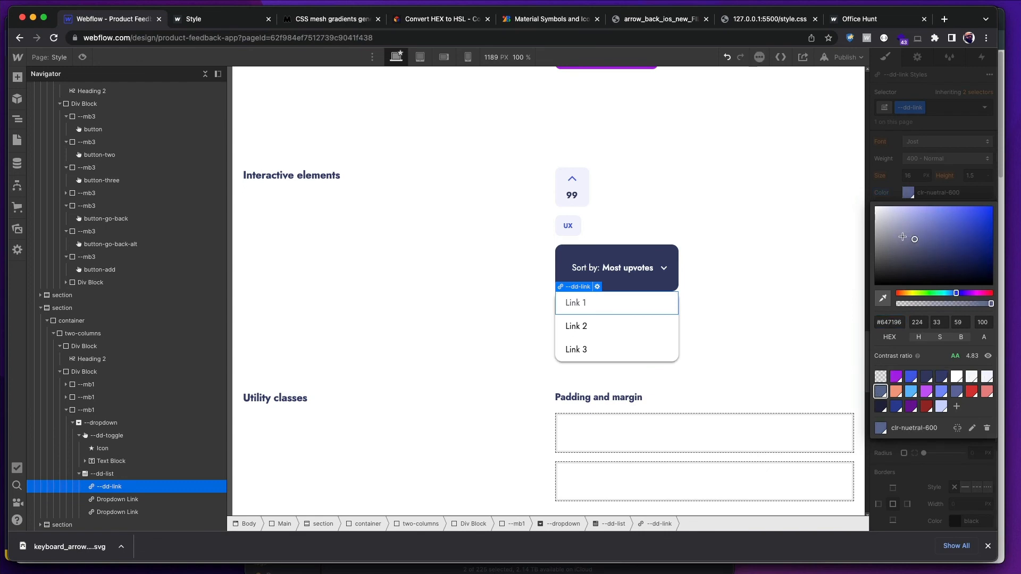
click(907, 196)
click(677, 325)
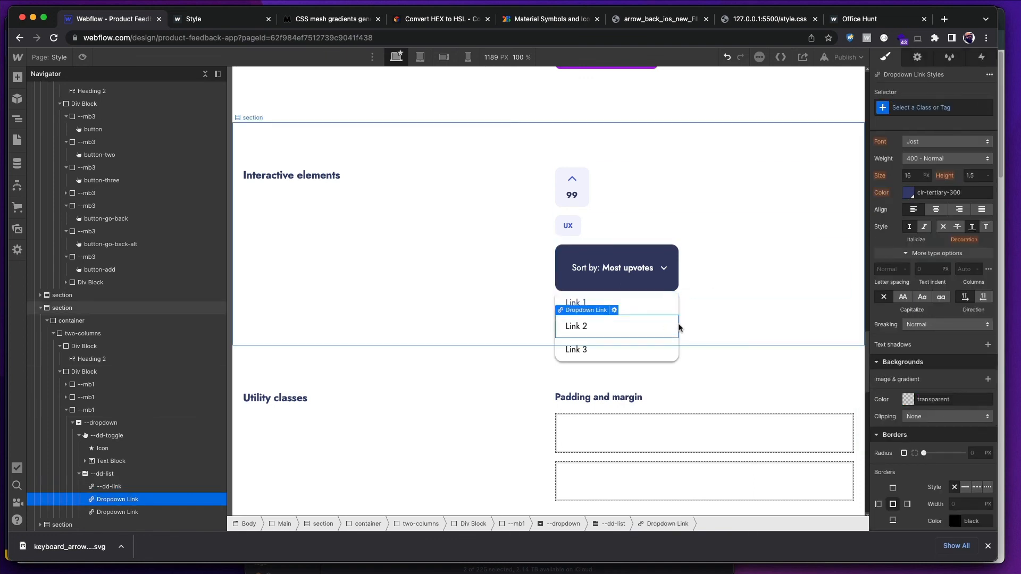
- Apply the existing --dd-link class to the Link 2 and Link 3 dropdown links
key(super+Return)
text(-)
key(BackSpace)
text(--dd)
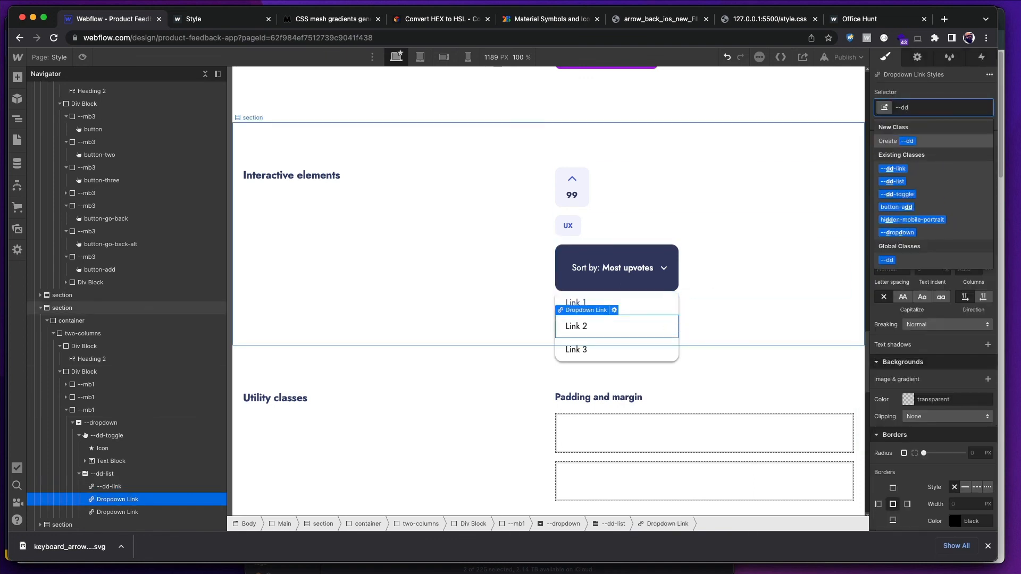
key(Down)
key(Return)
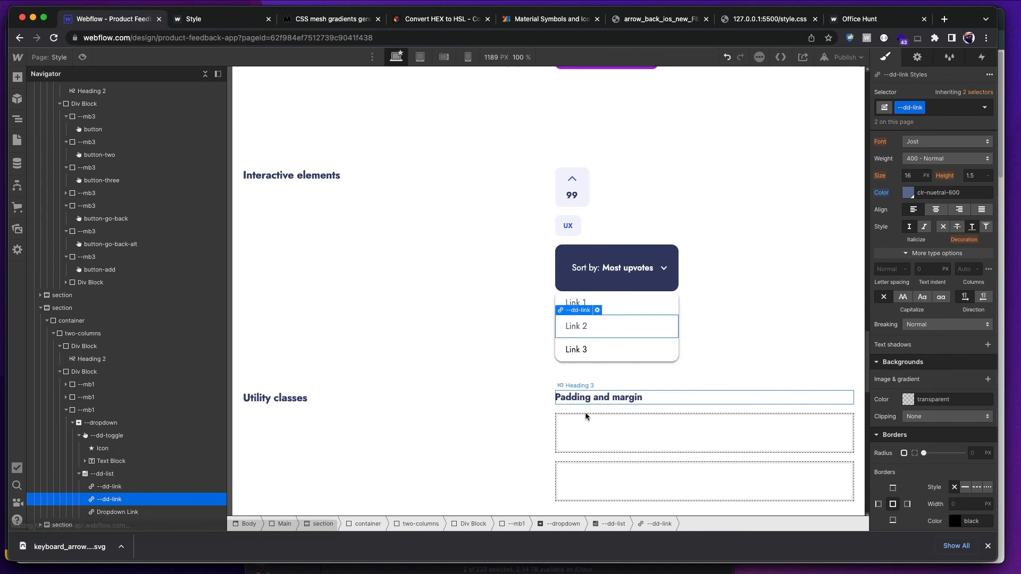
click(638, 349)
key(super+Return)
text(--dd)
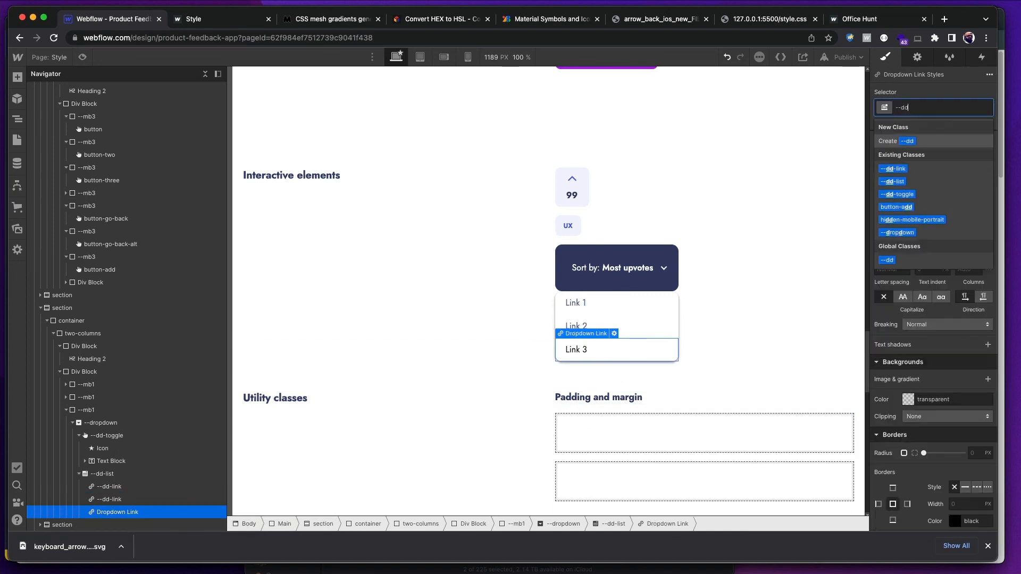
key(Down)
key(Return)
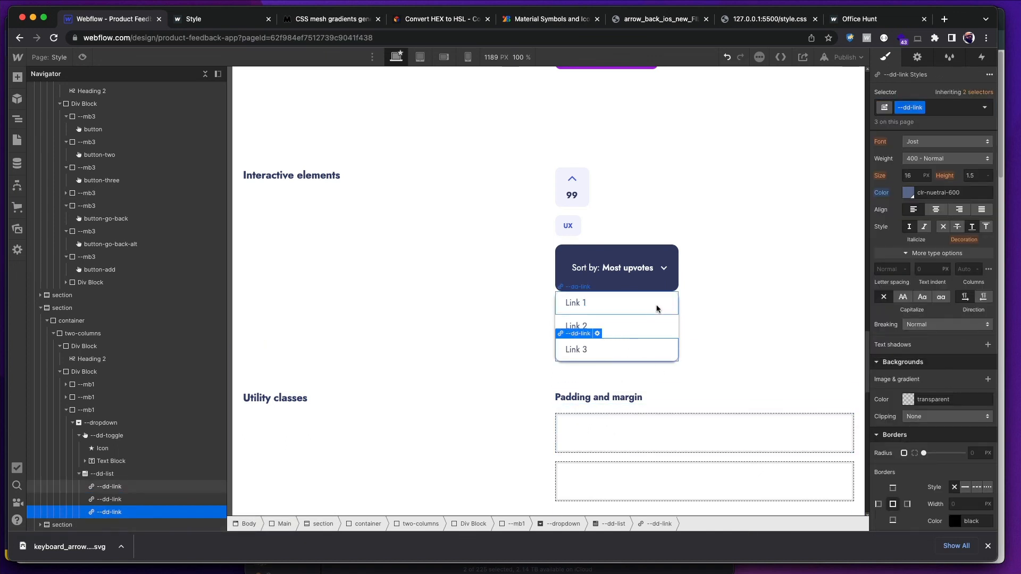
- Check the menu's divider lines in Figma and give the --dd-link class a solid 1 px bottom border
key(super+Tab)
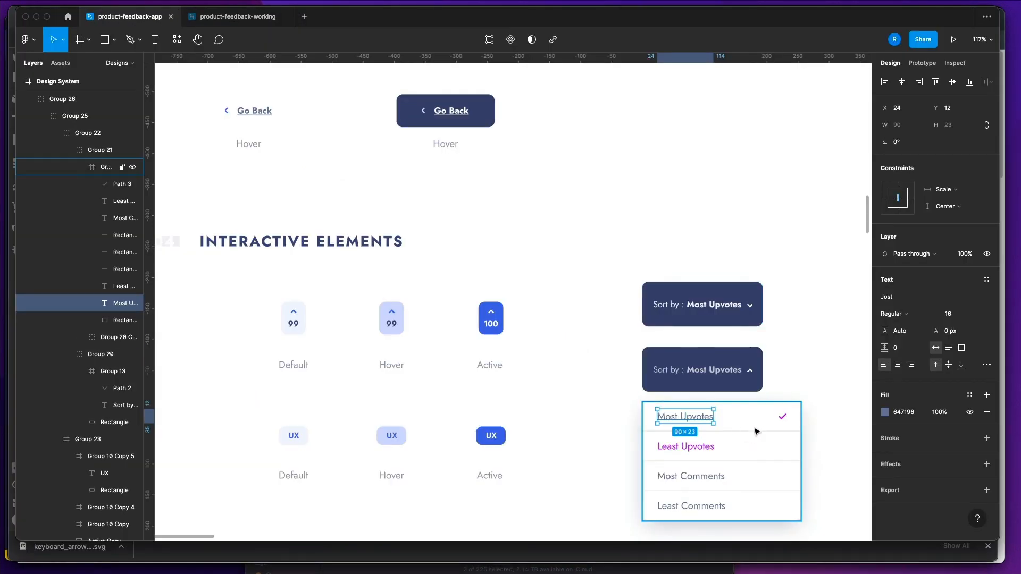
key(super+Tab)
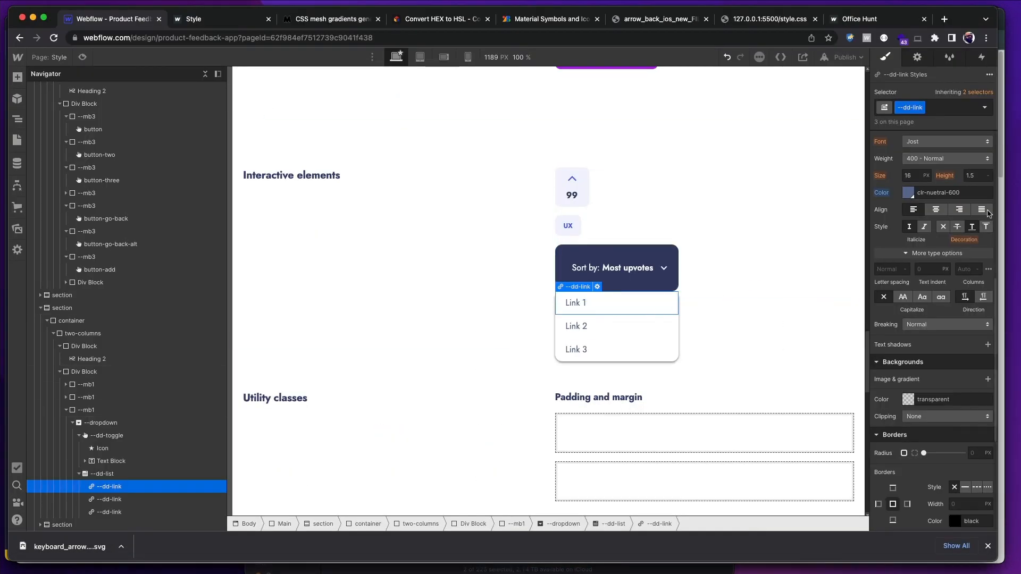
scroll(894, 264, down, 5)
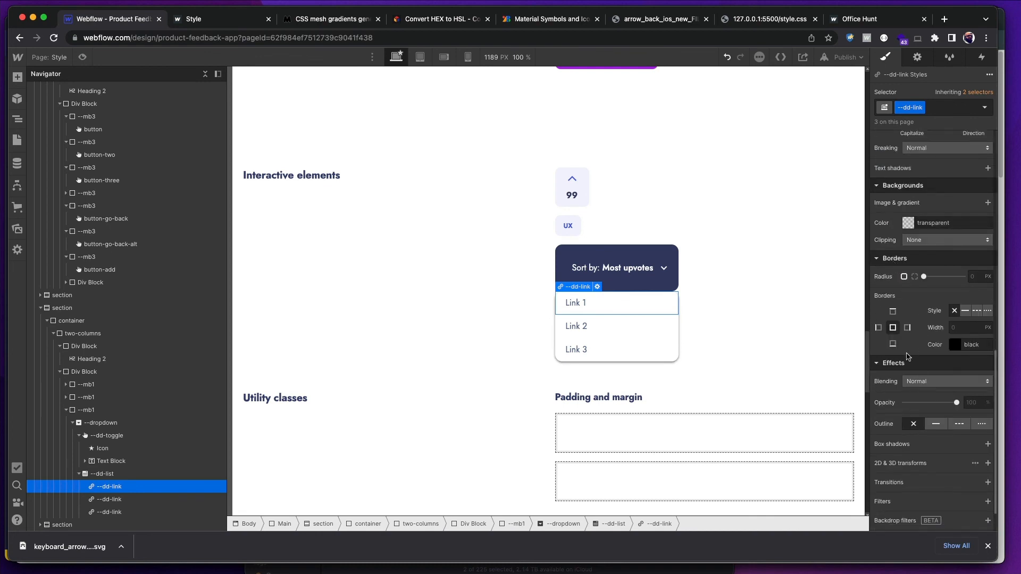
click(892, 344)
click(965, 311)
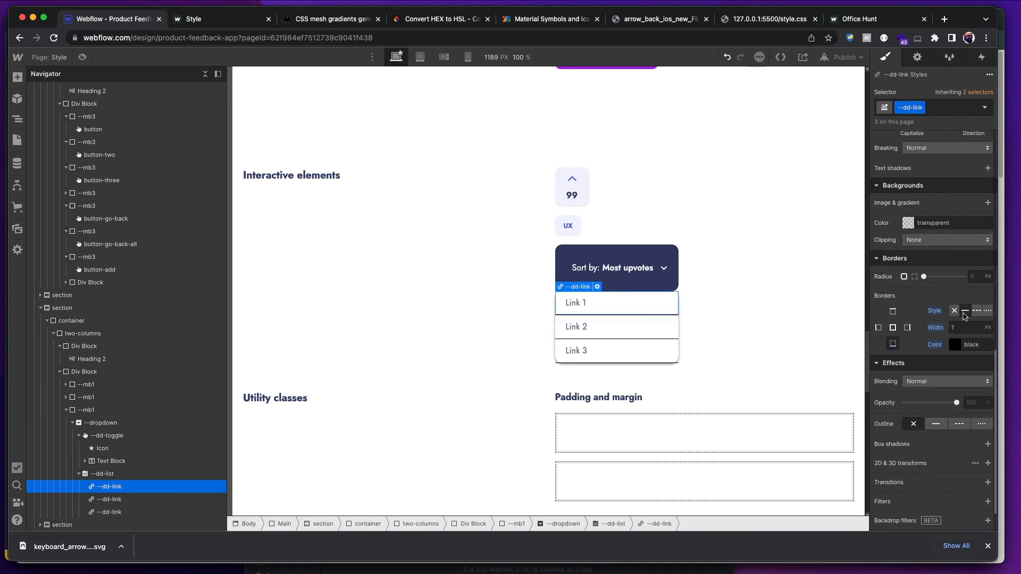
- Set the --dd-link bottom border color to the clr-nuetral-600 color at 20% opacity
click(952, 347)
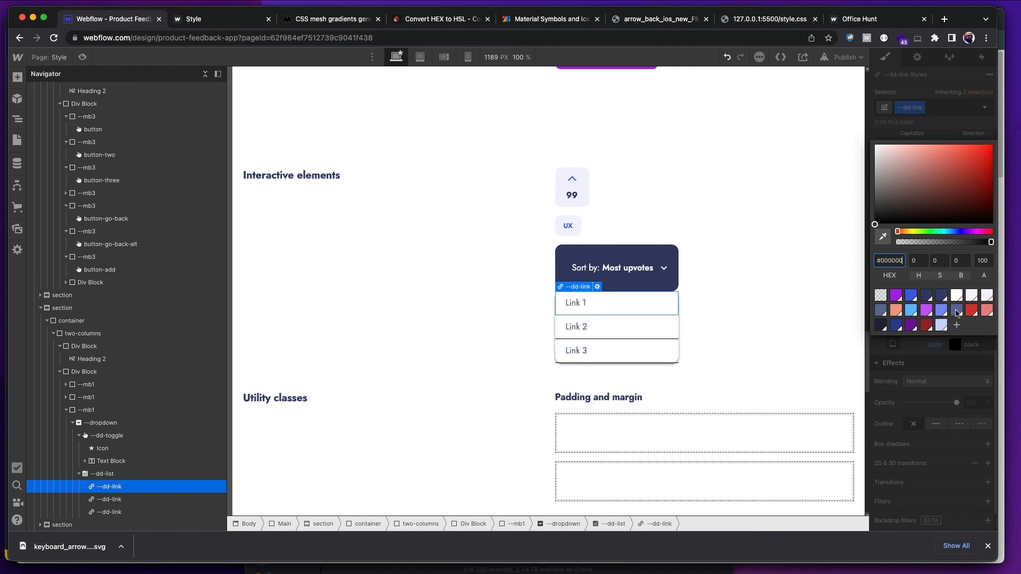
click(881, 312)
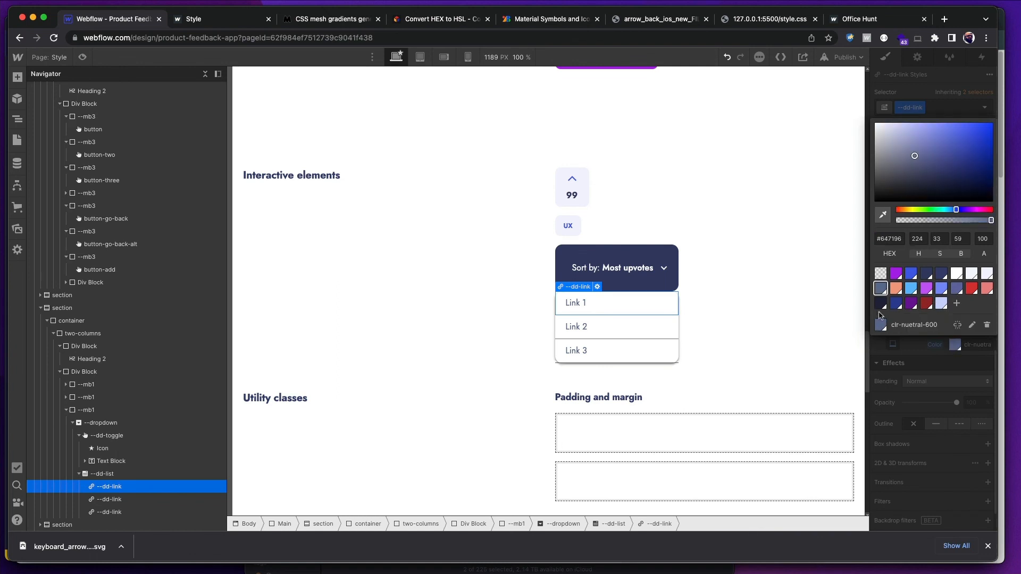
click(982, 277)
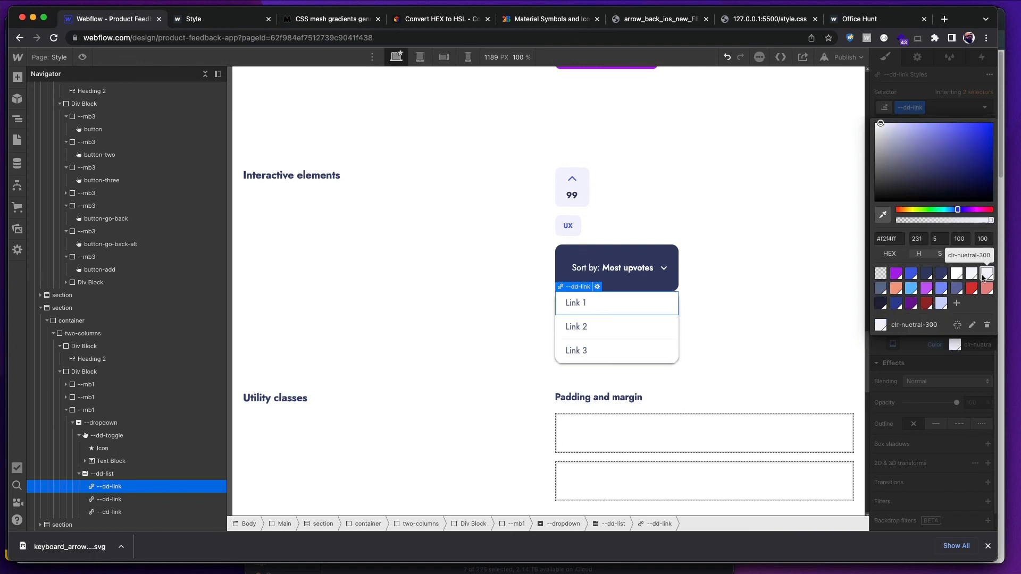
click(880, 288)
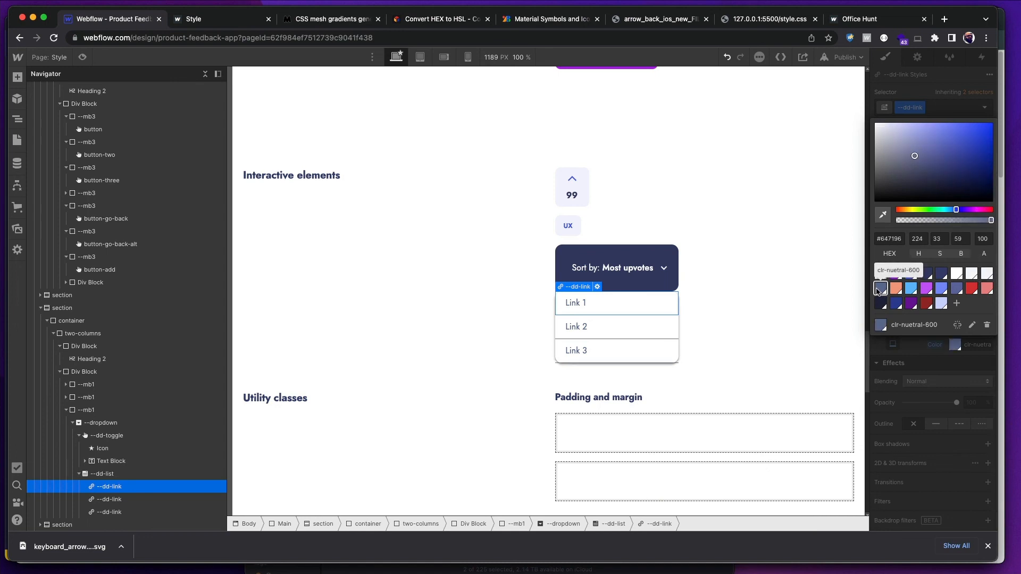
drag(987, 221, 908, 234)
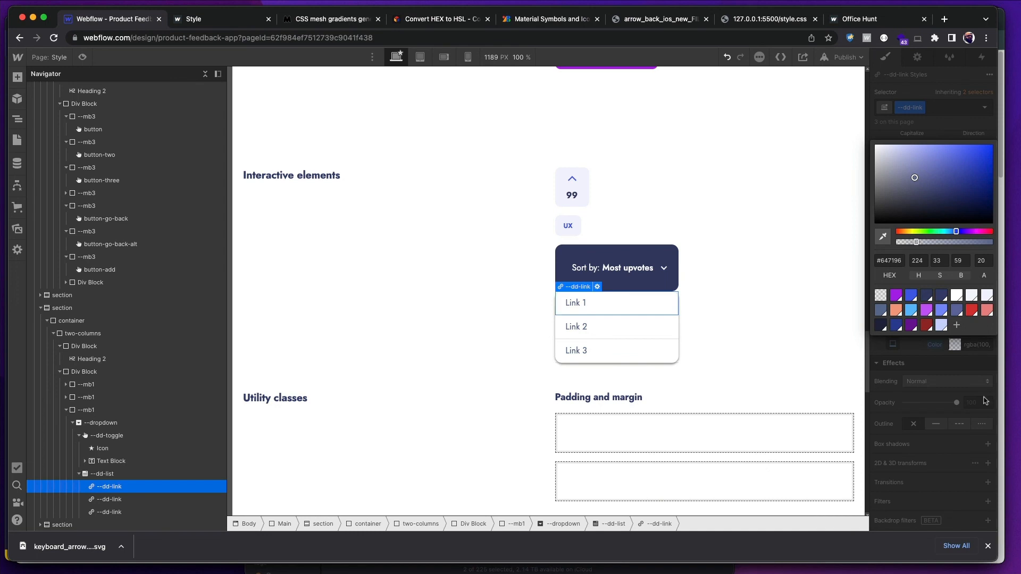
click(709, 392)
- Add the combo class "last" to the Link 3 dropdown link and remove its bottom border
click(667, 351)
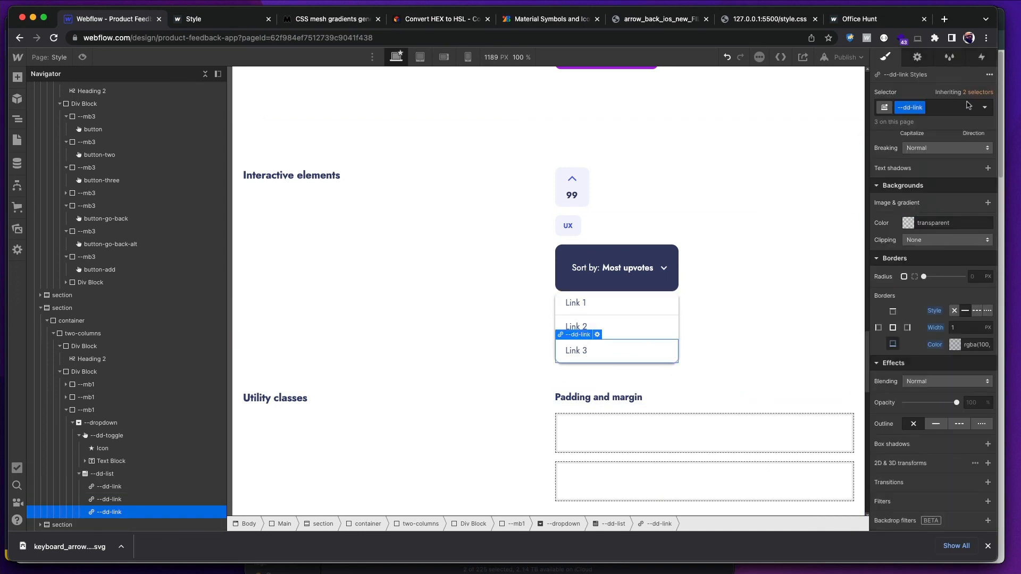
click(978, 108)
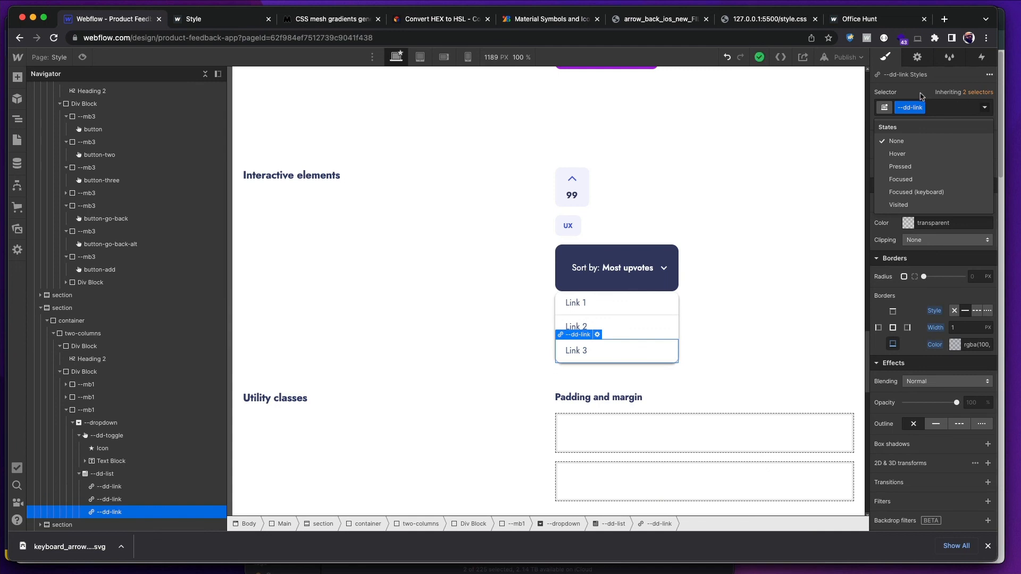
click(927, 112)
click(934, 110)
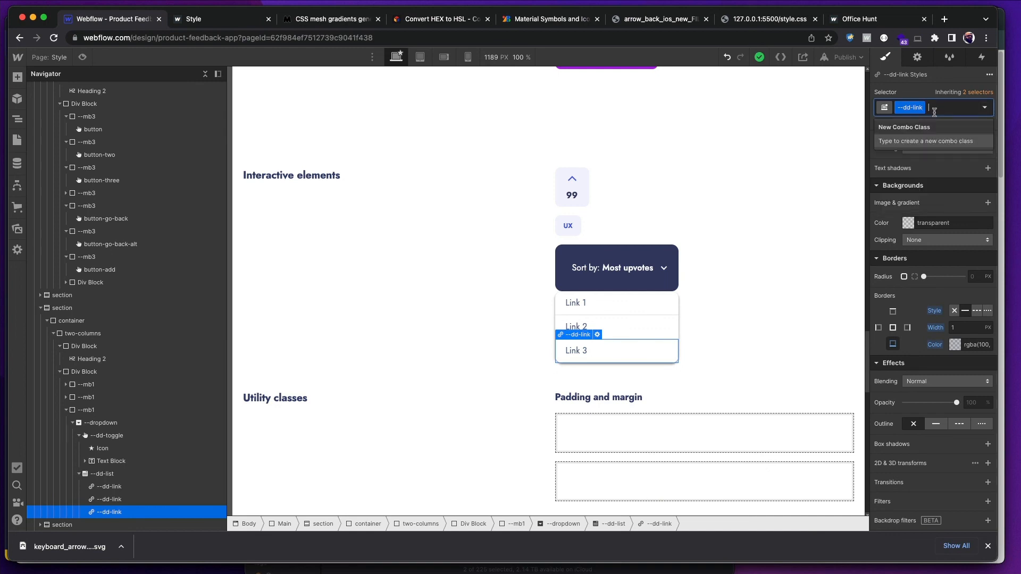
text(last)
key(Return)
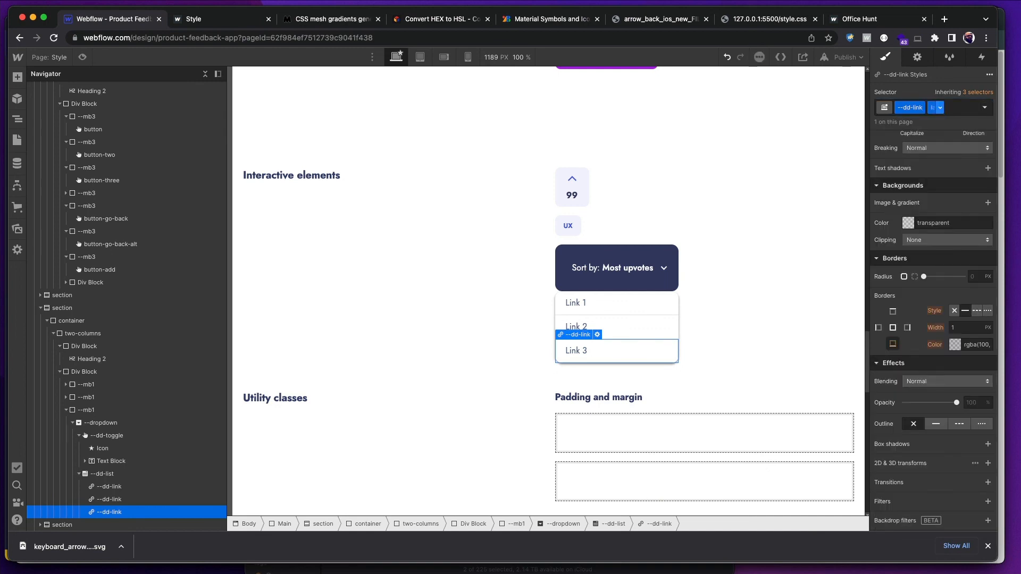
click(953, 311)
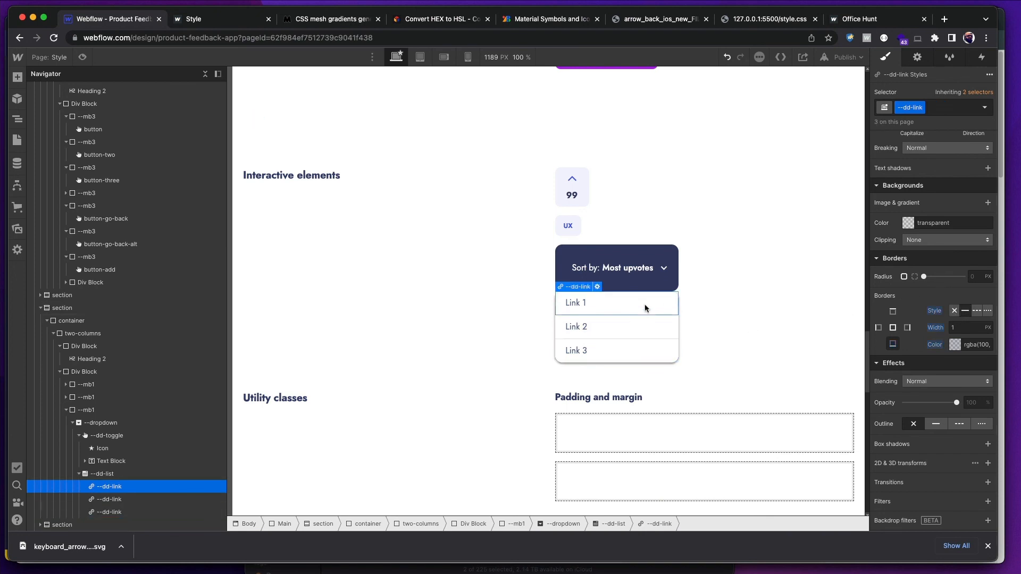
- Check the highlighted menu option in Figma and set the --dd-link hover state's text color to the clr-primary-400 swatch
key(super+Tab)
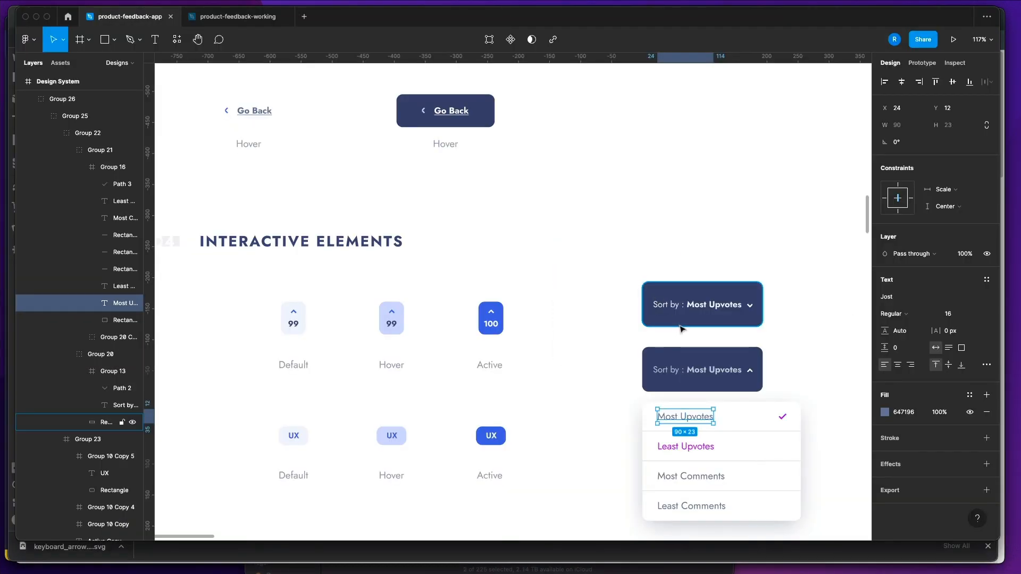
scroll(680, 323, down, 3)
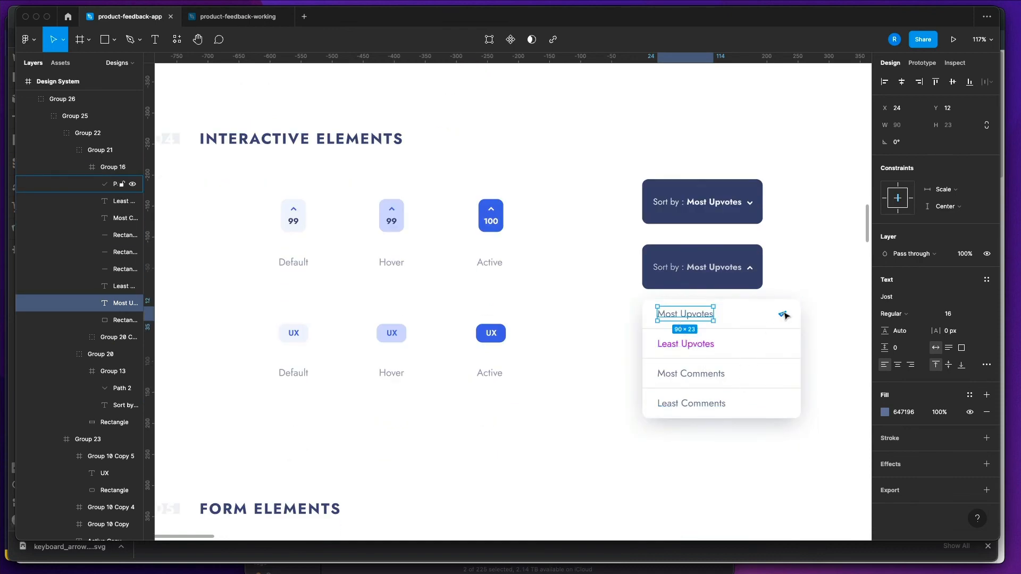
key(super+Tab)
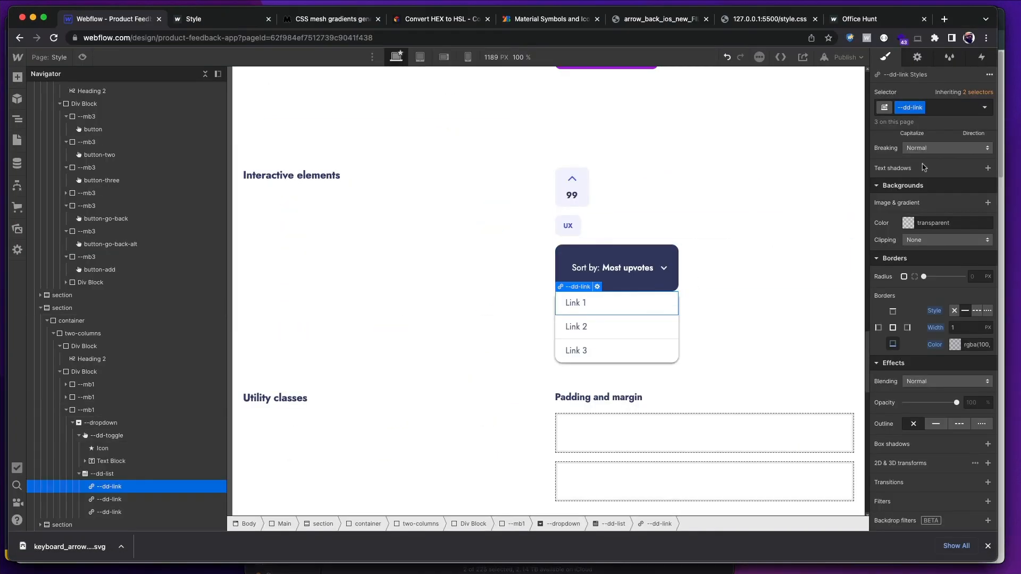
click(984, 107)
click(903, 150)
scroll(930, 282, up, 5)
click(907, 250)
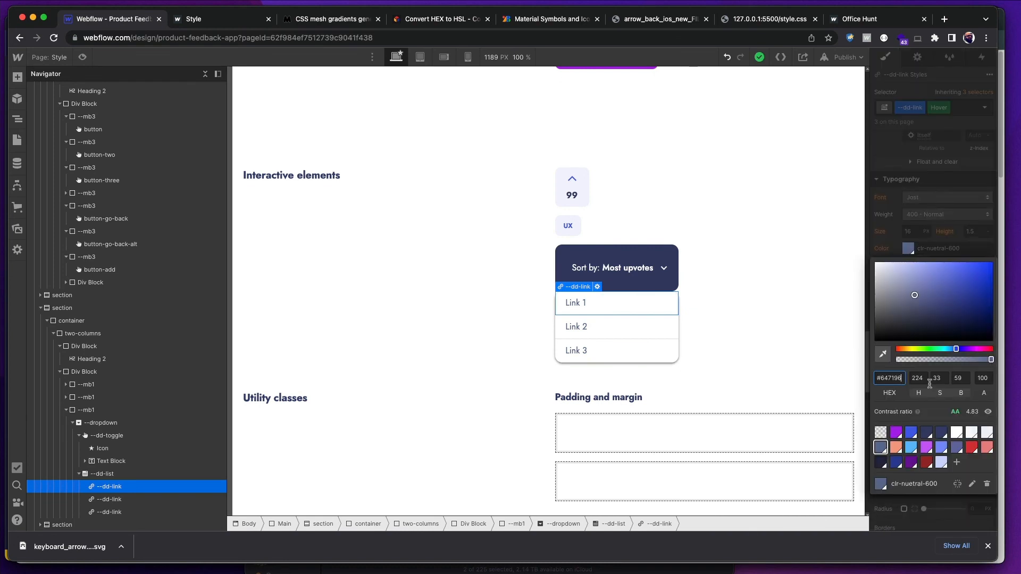
click(896, 432)
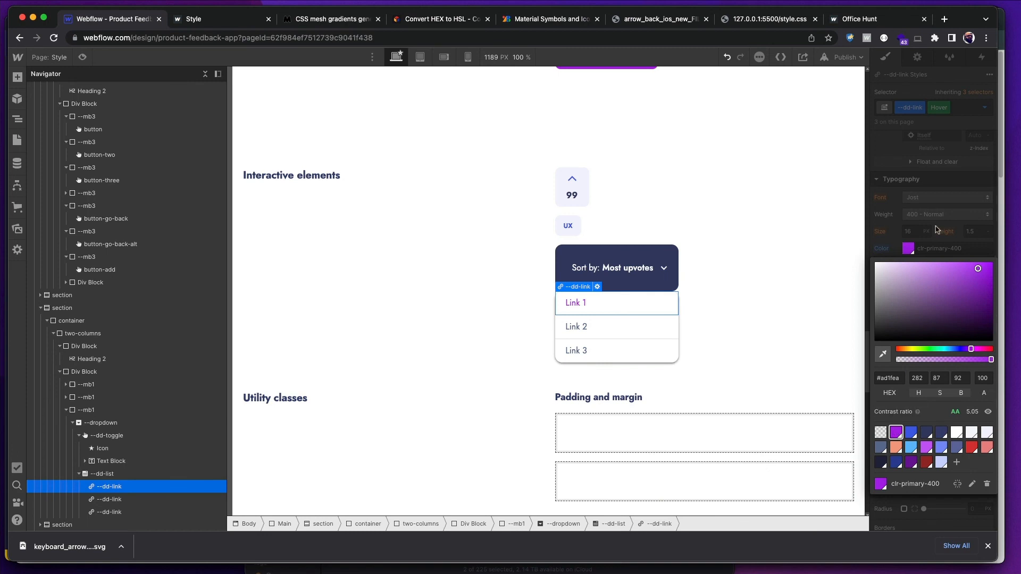
click(644, 328)
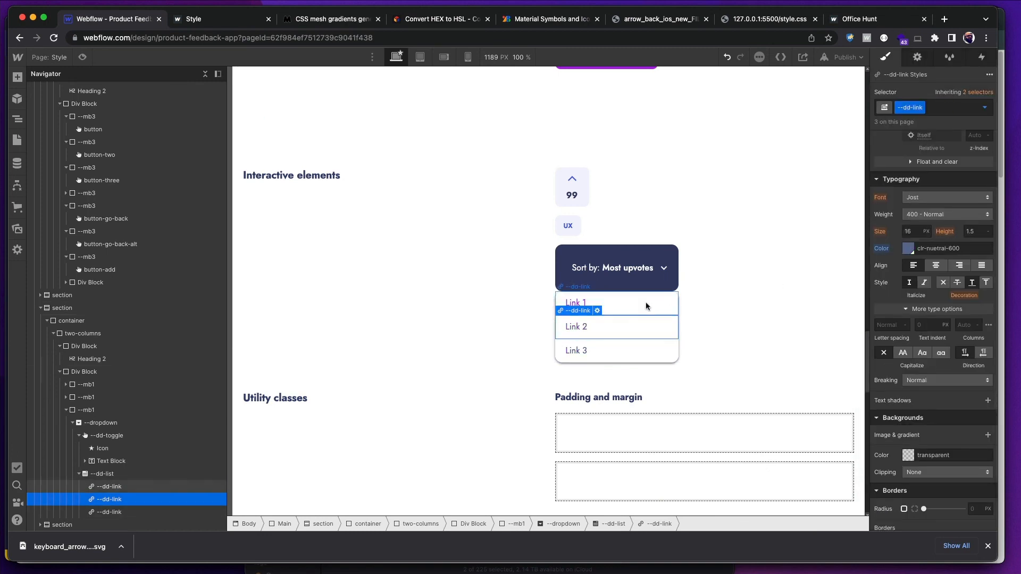
- Compare with the Figma menu once more, then hide the open menu in the --dd-toggle's dropdown settings
key(super+Tab)
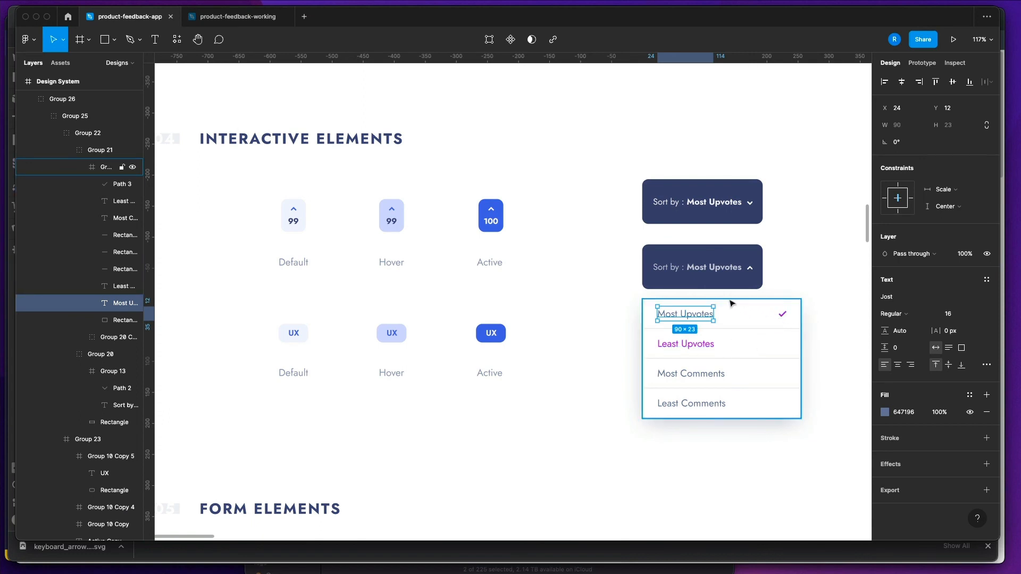
key(super+Tab)
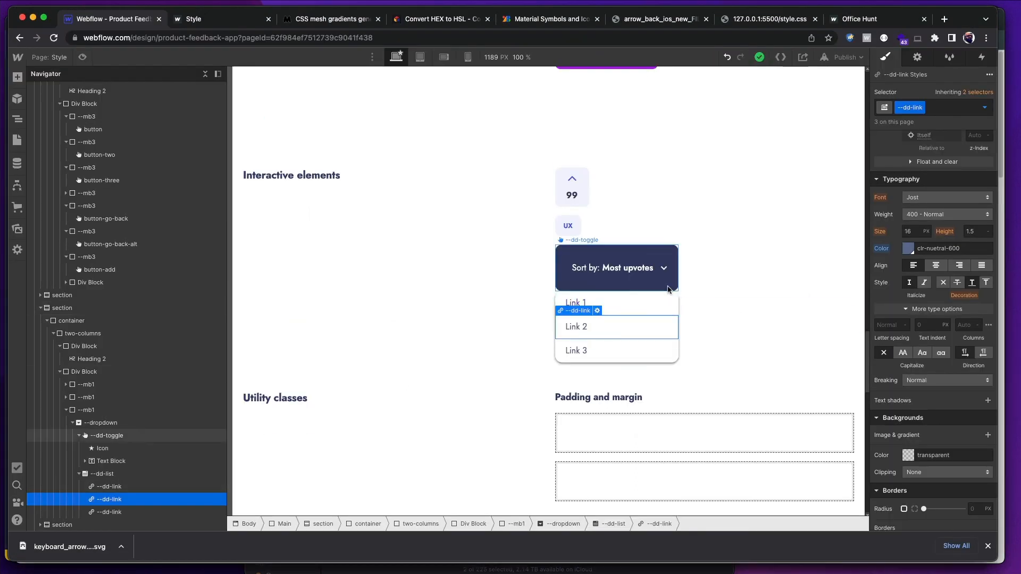
click(668, 285)
click(917, 56)
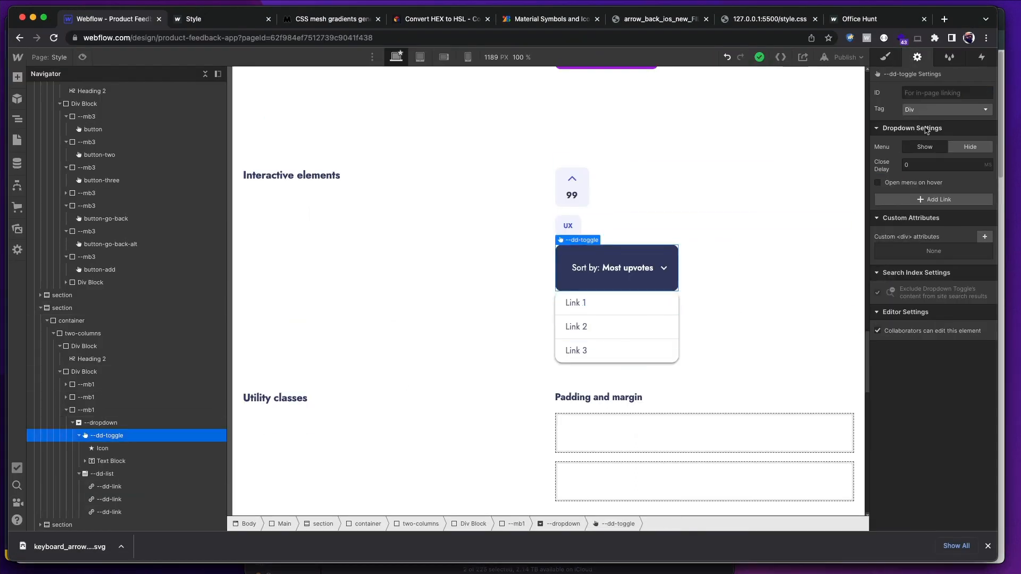
click(969, 146)
- Preview the page, dismiss the browser's download bar, and test opening and closing the Sort by dropdown
click(82, 57)
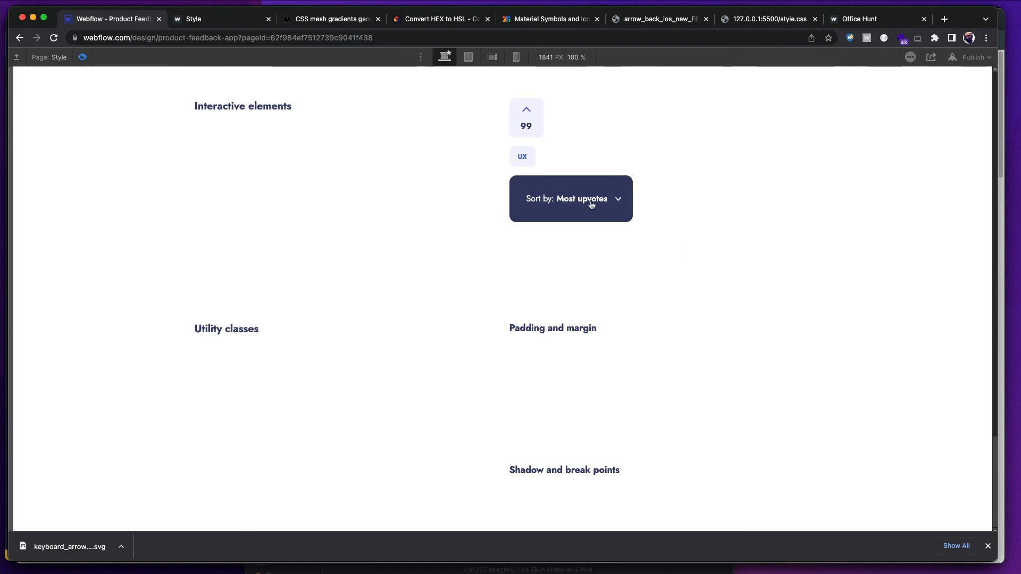
click(596, 211)
double_click(596, 211)
click(596, 211)
click(596, 211)
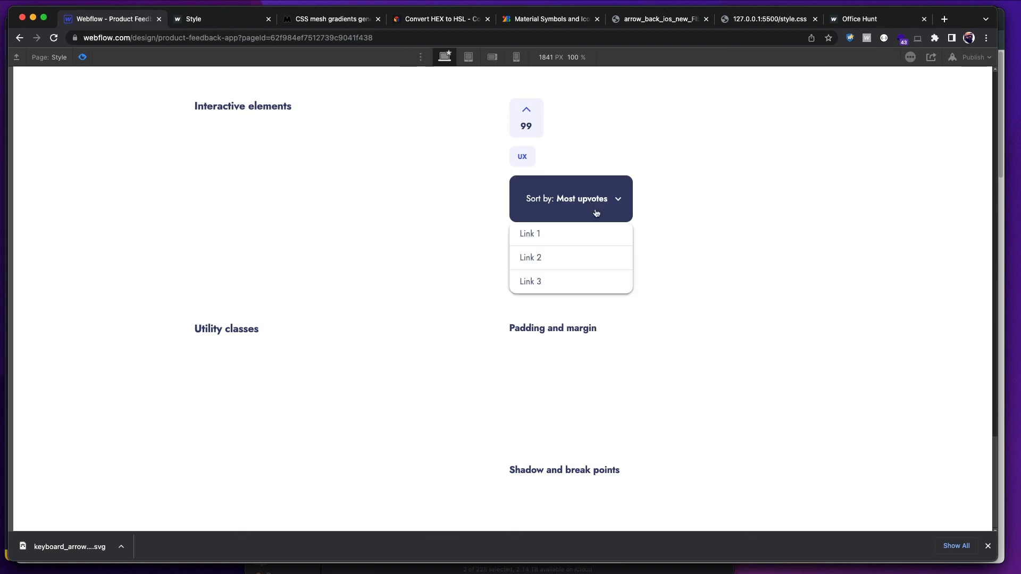
click(597, 212)
click(987, 546)
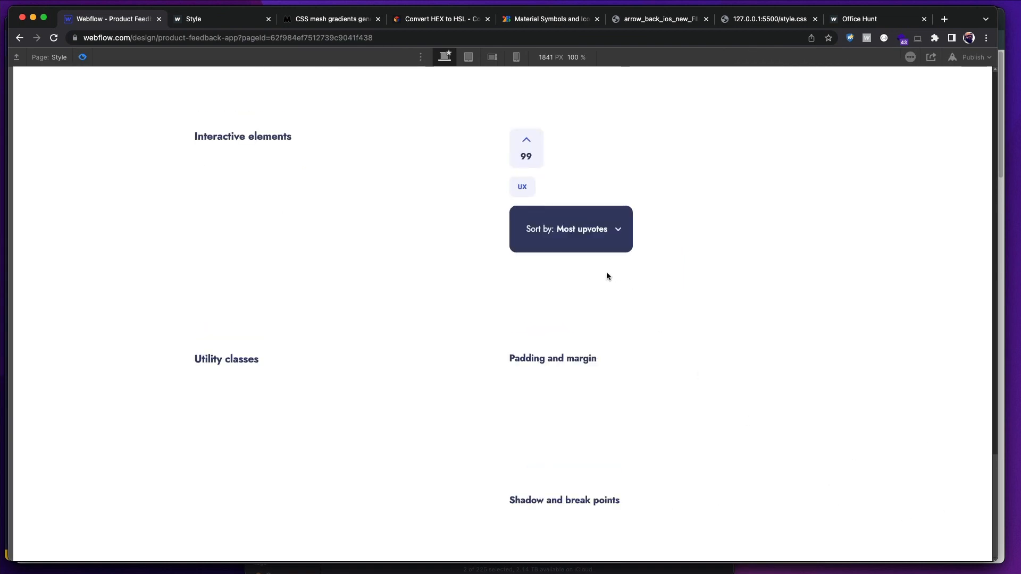
click(586, 249)
click(627, 272)
- Review the buttons, forms and color sections of the style guide in the preview, then return to the designer
scroll(627, 272, up, 3)
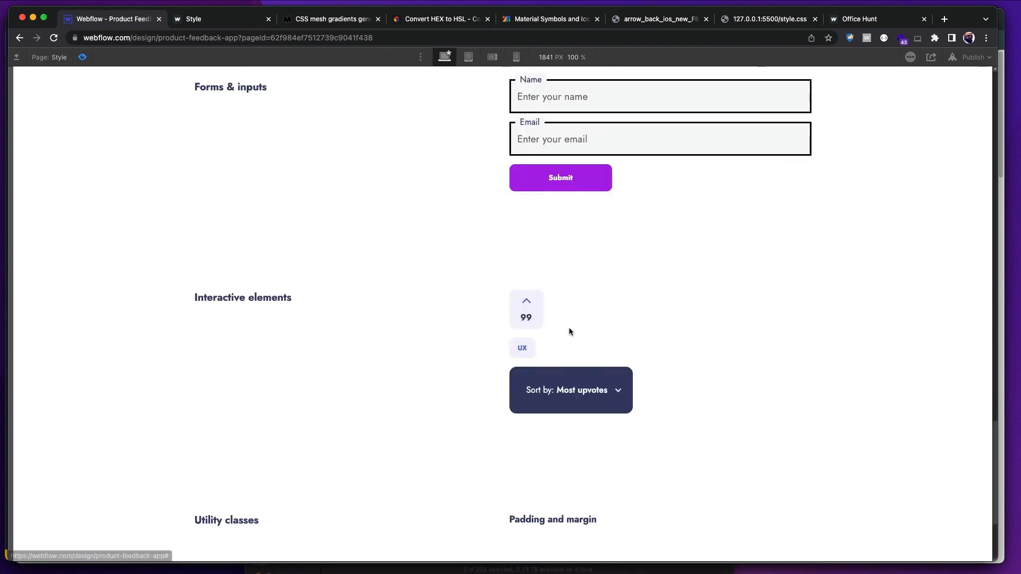
scroll(569, 330, up, 10)
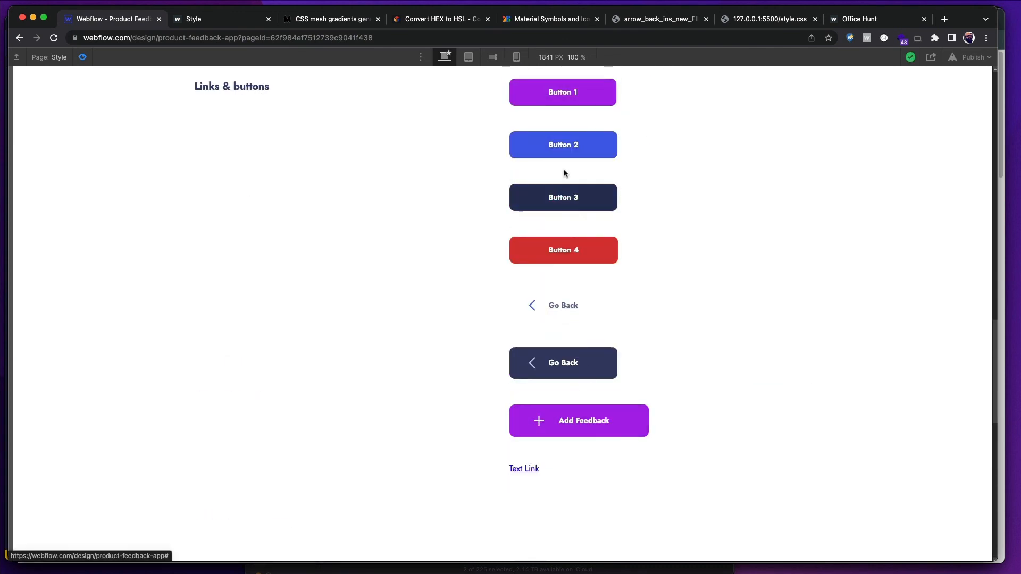
scroll(572, 282, up, 12)
scroll(573, 290, down, 20)
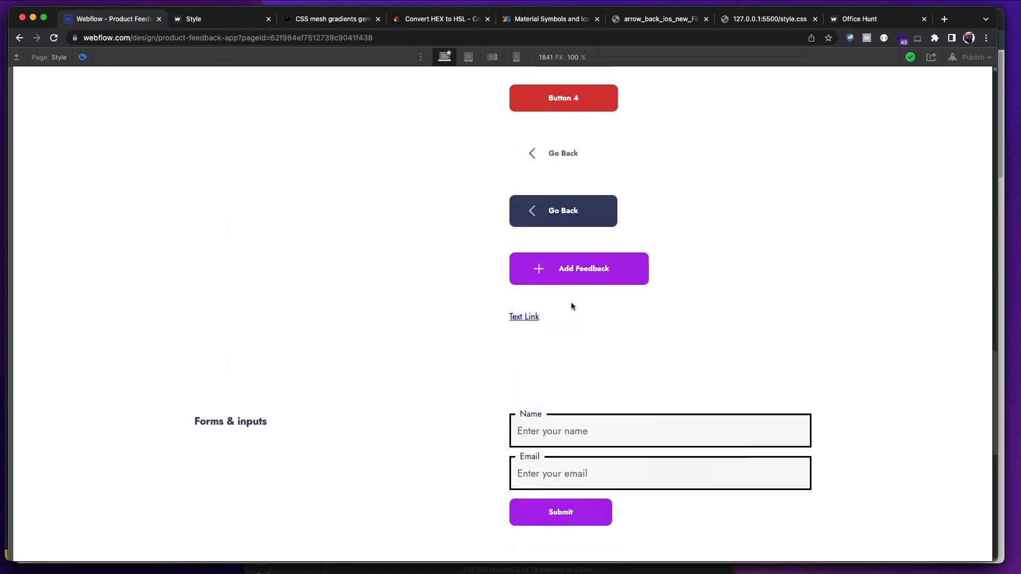
scroll(572, 300, up, 7)
scroll(572, 301, up, 20)
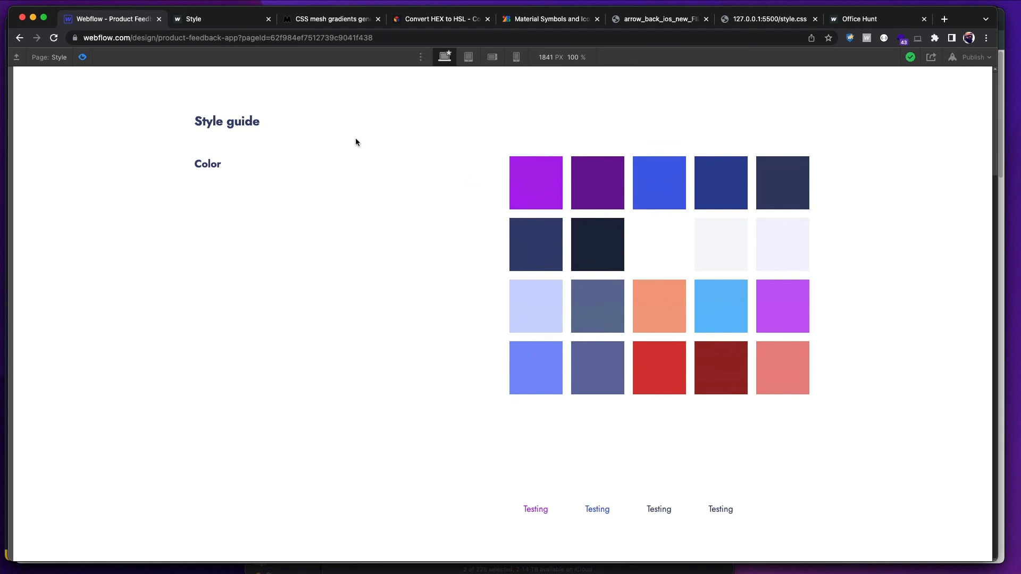
click(84, 58)
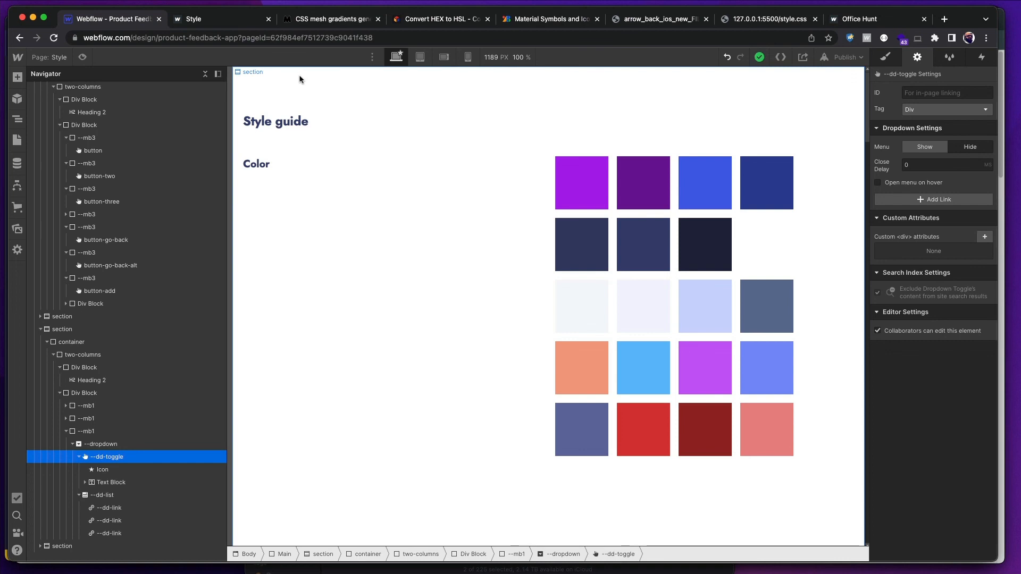
- Close the Office Hunt browser tab, switch to VS Code and stop the Live Server running on port 5500
click(919, 23)
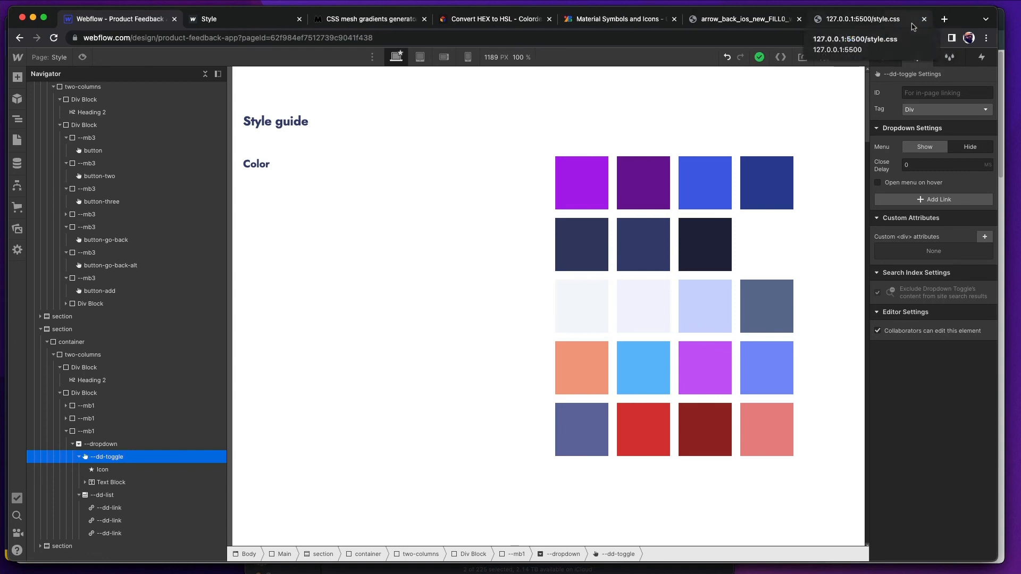
click(911, 24)
key(super+Tab)
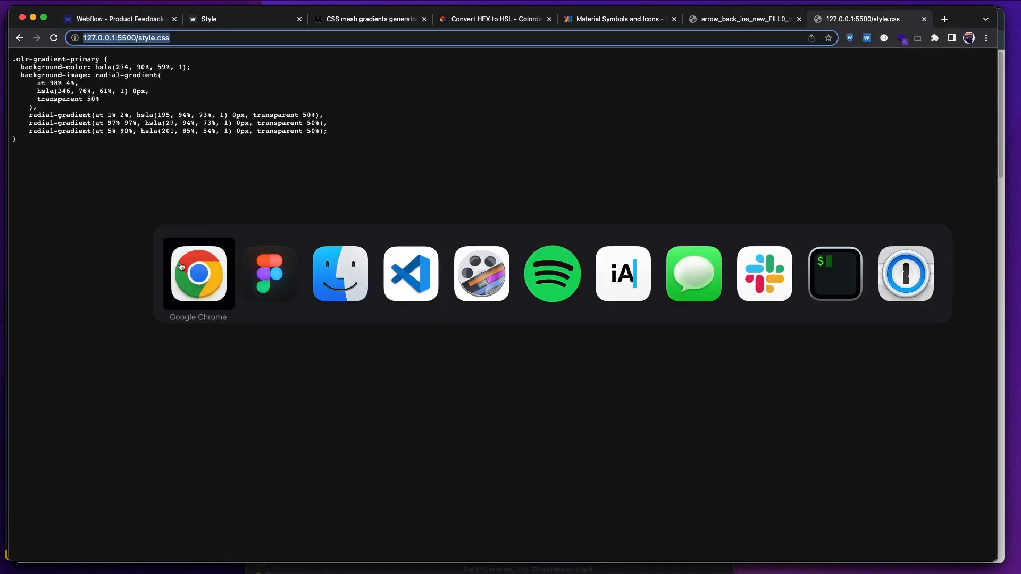
key(super+Tab)
key(super+Tab)
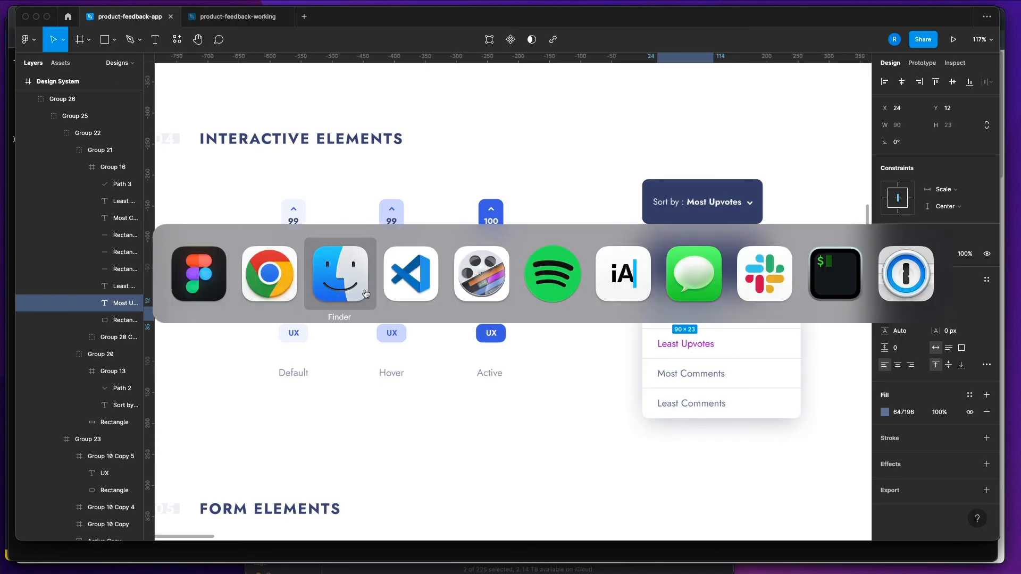
key(super+Tab)
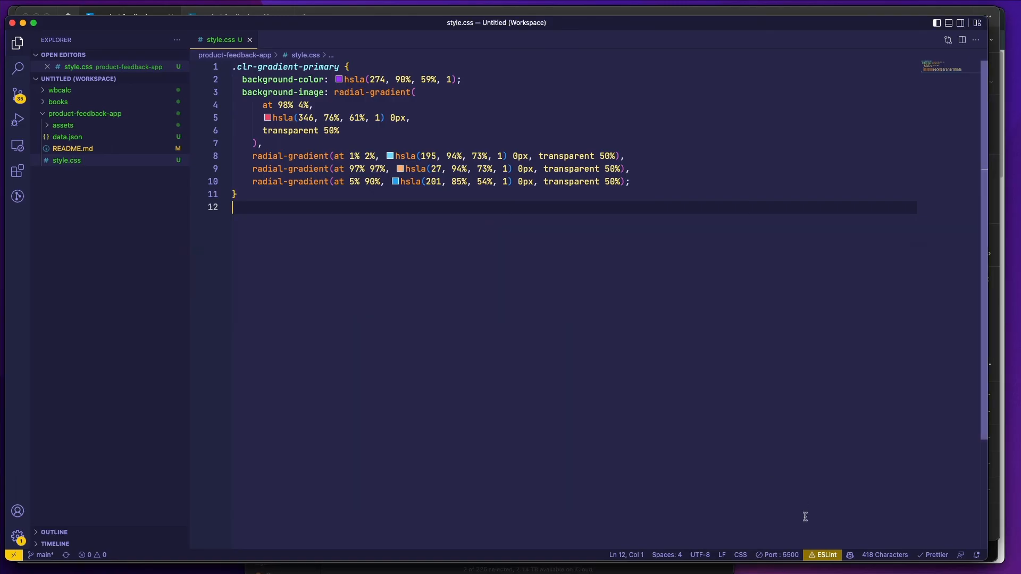
click(769, 555)
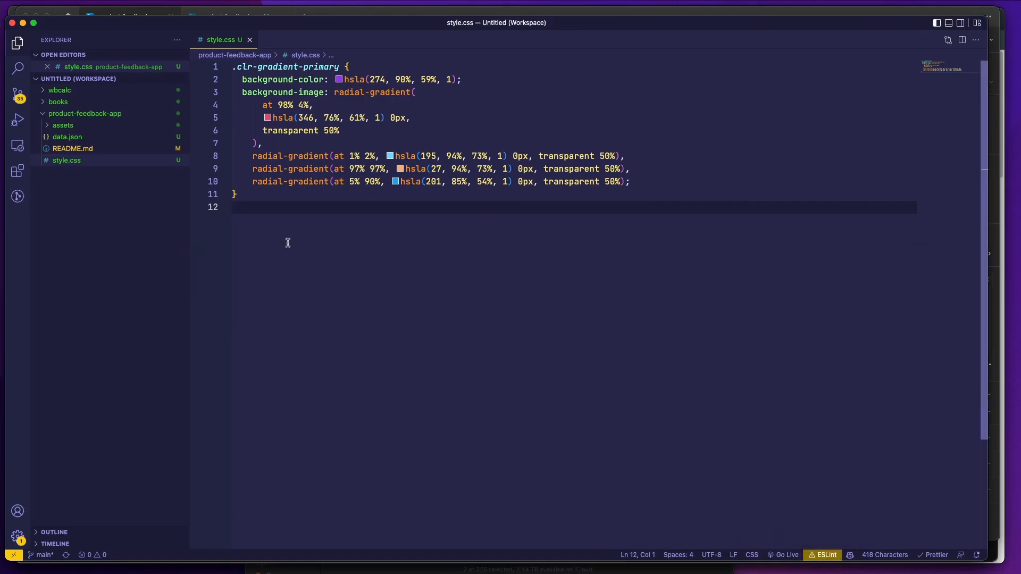
- Switch to Chrome and check the gradient area in the color section of the published Style page
key(super+Tab)
key(super+Tab)
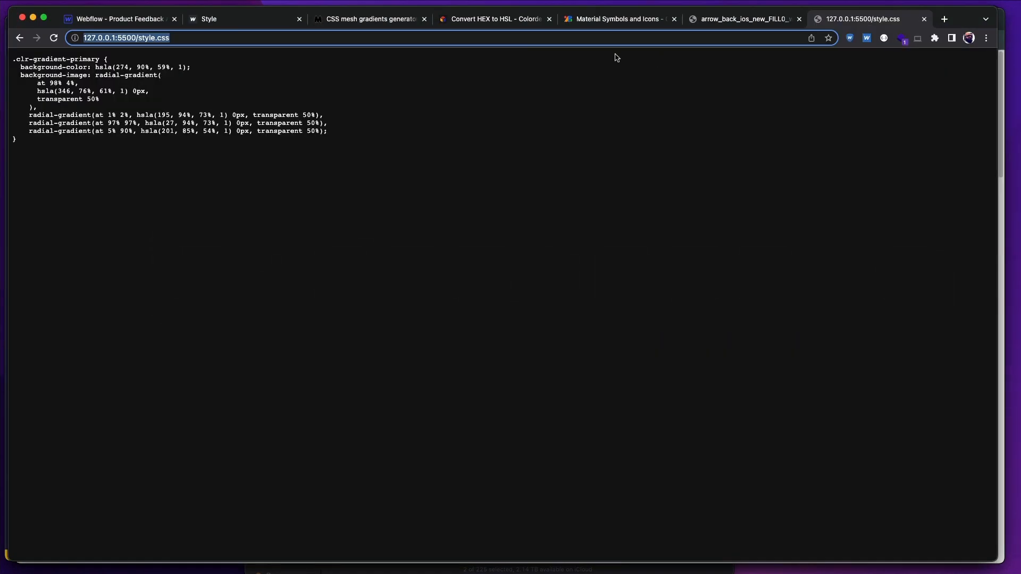
click(240, 21)
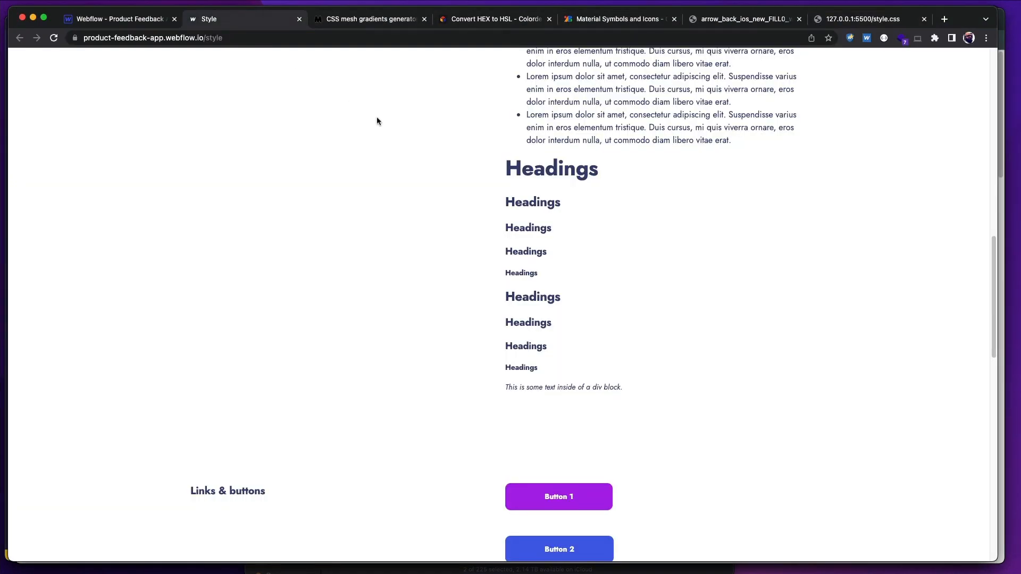
scroll(459, 250, up, 5)
scroll(459, 249, up, 8)
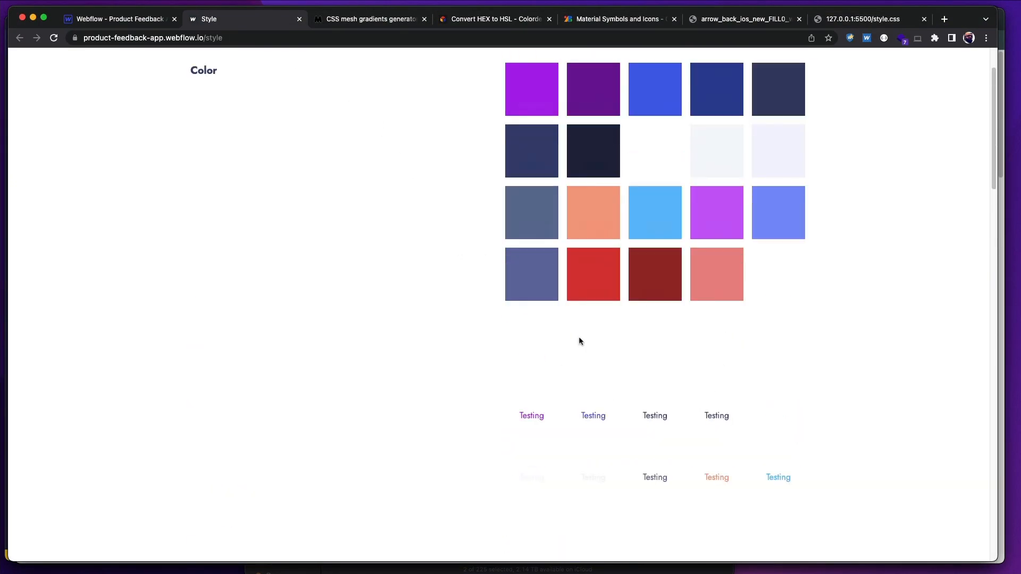
- Restart the Live Server in VS Code to check the gradient on the published Style page in Chrome, and stop the server again
key(super+Tab)
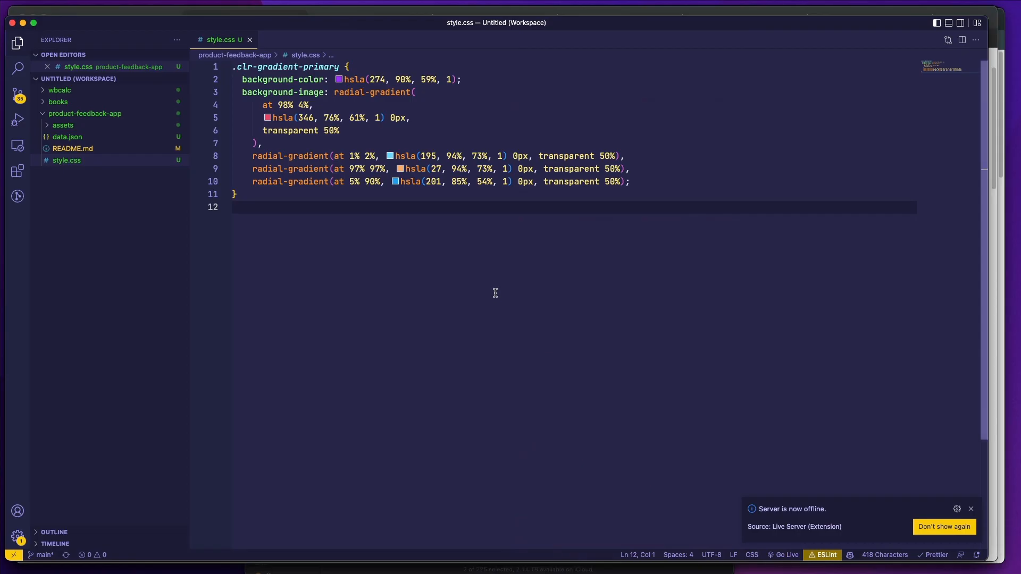
click(787, 553)
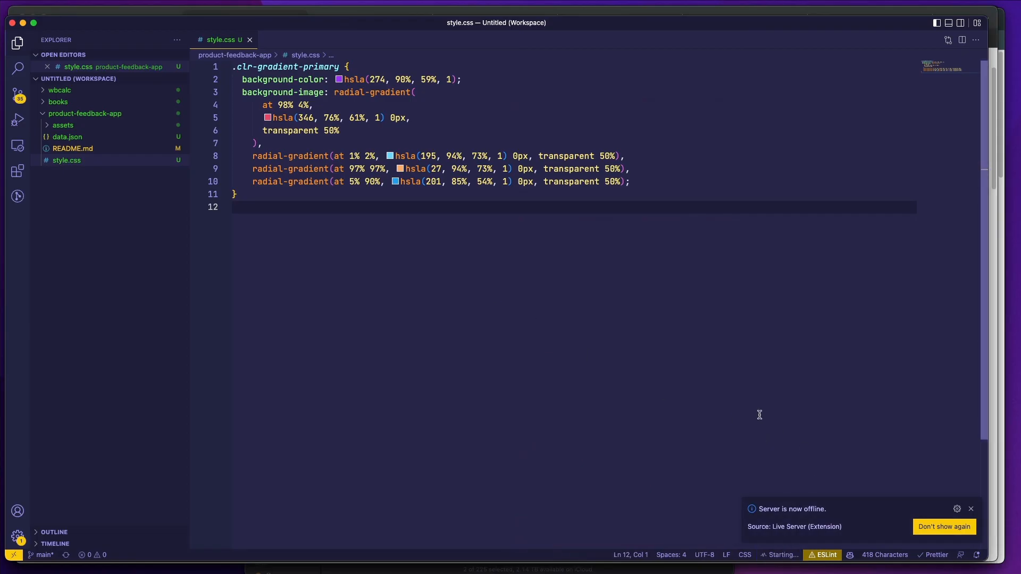
key(super+Tab)
key(super+Tab)
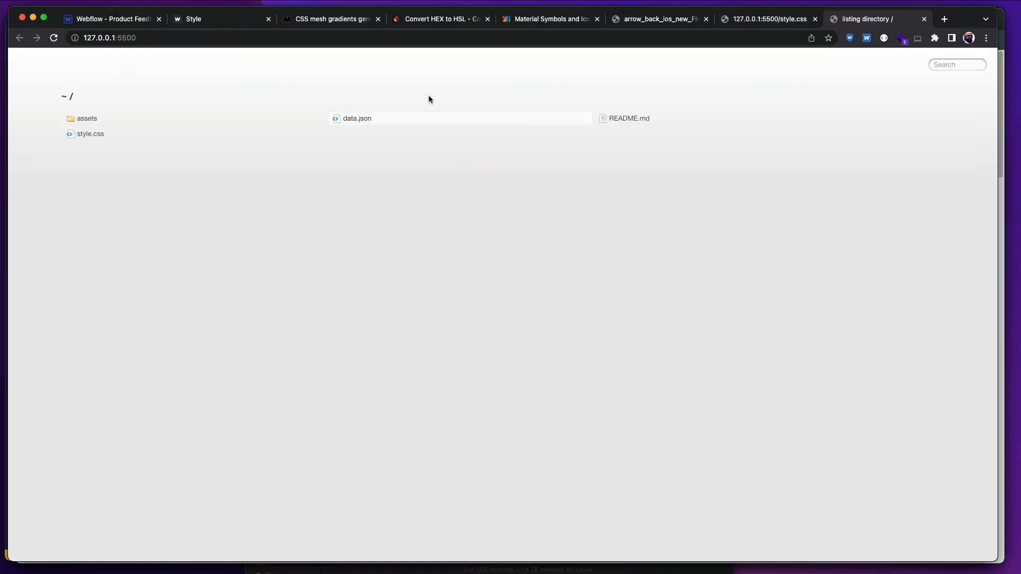
click(239, 19)
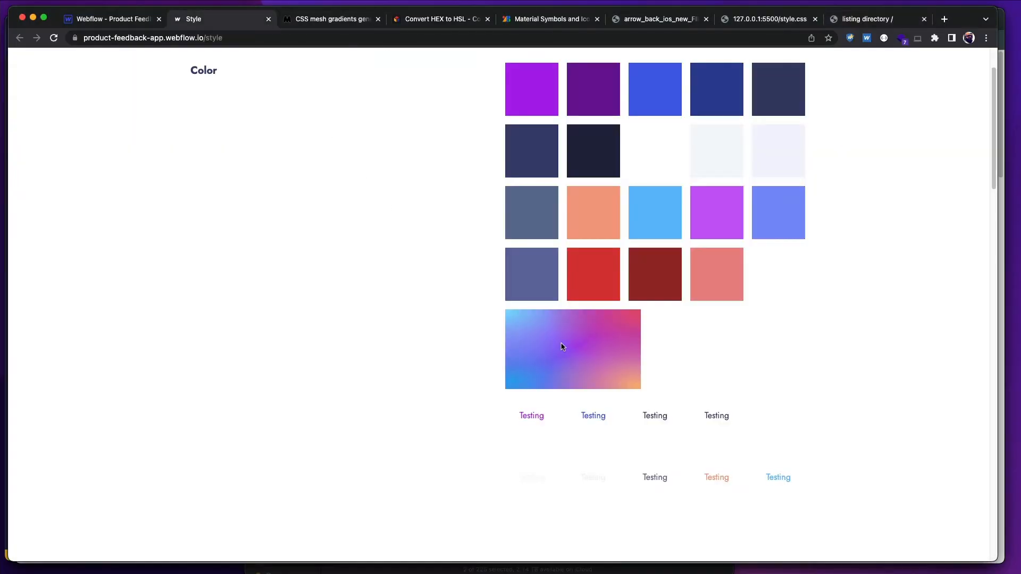
key(super+Tab)
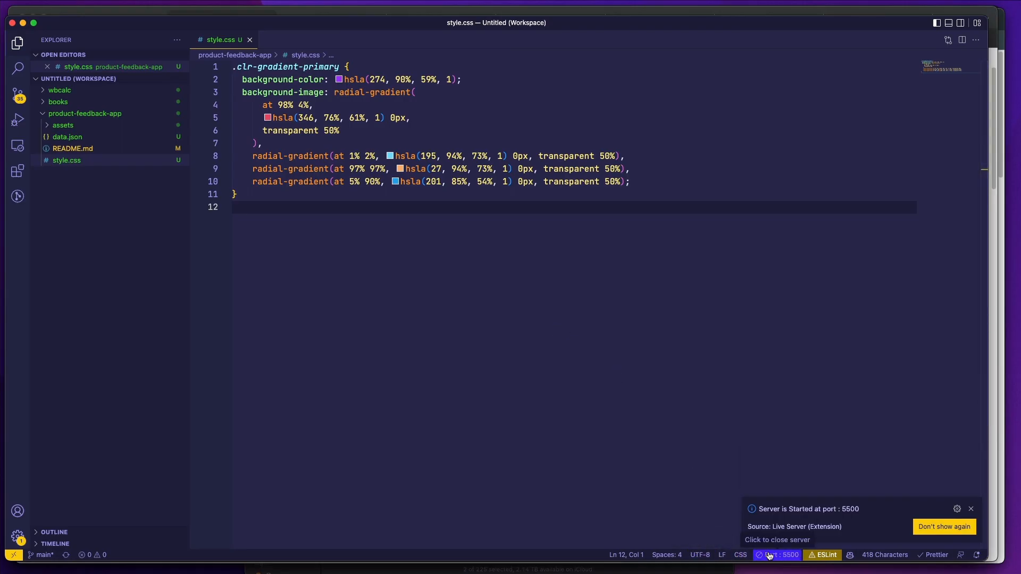
click(769, 556)
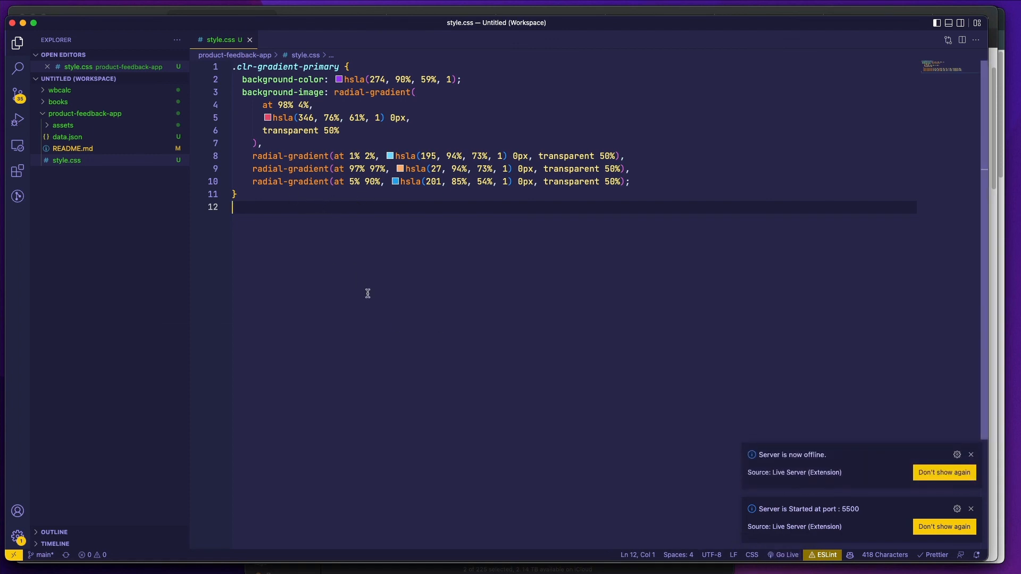
- Examine the list of pending changes in the product-feedback-app repository in source control
key(super+Tab)
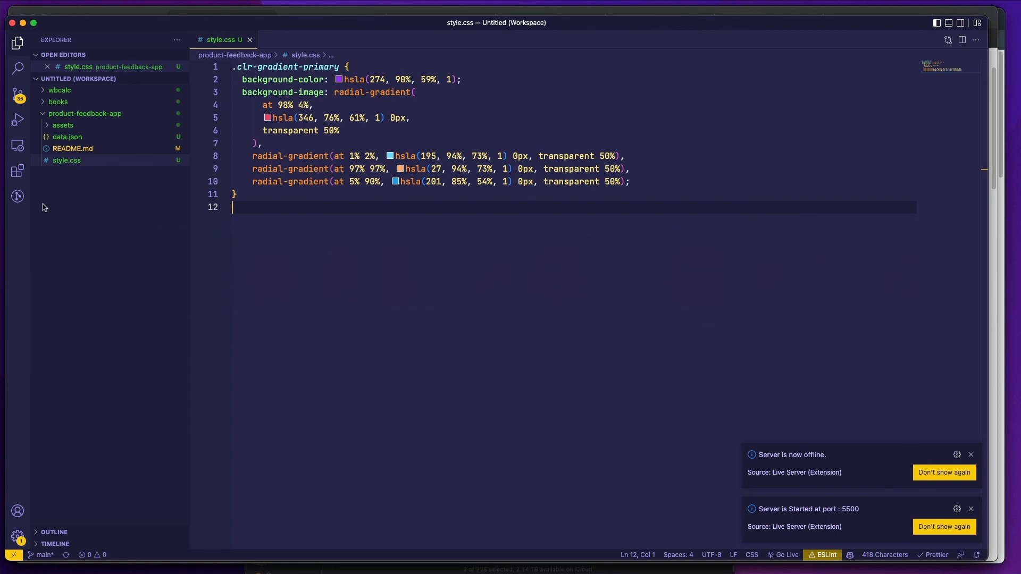
key(ctrl+shift+g)
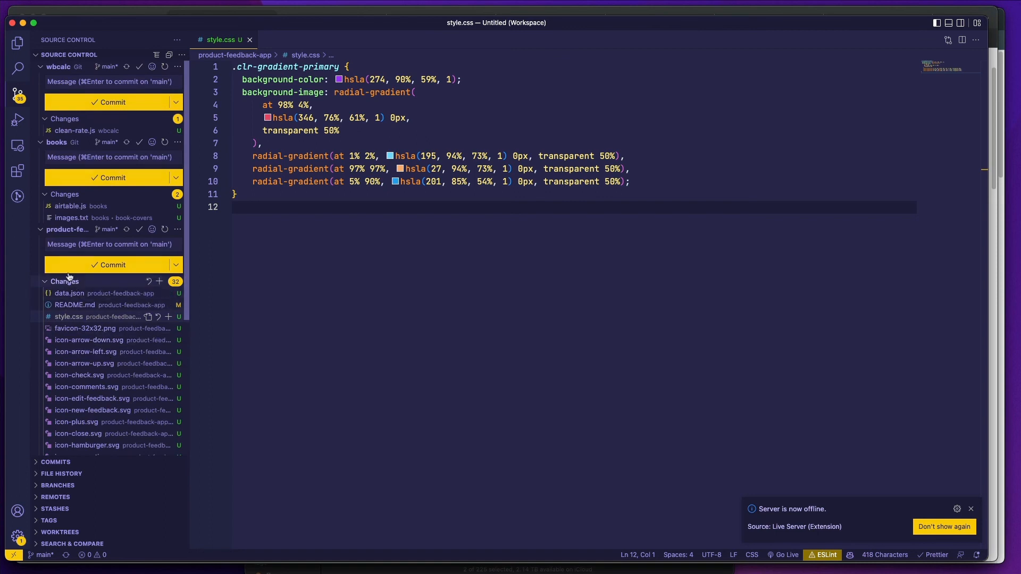
click(41, 230)
click(41, 230)
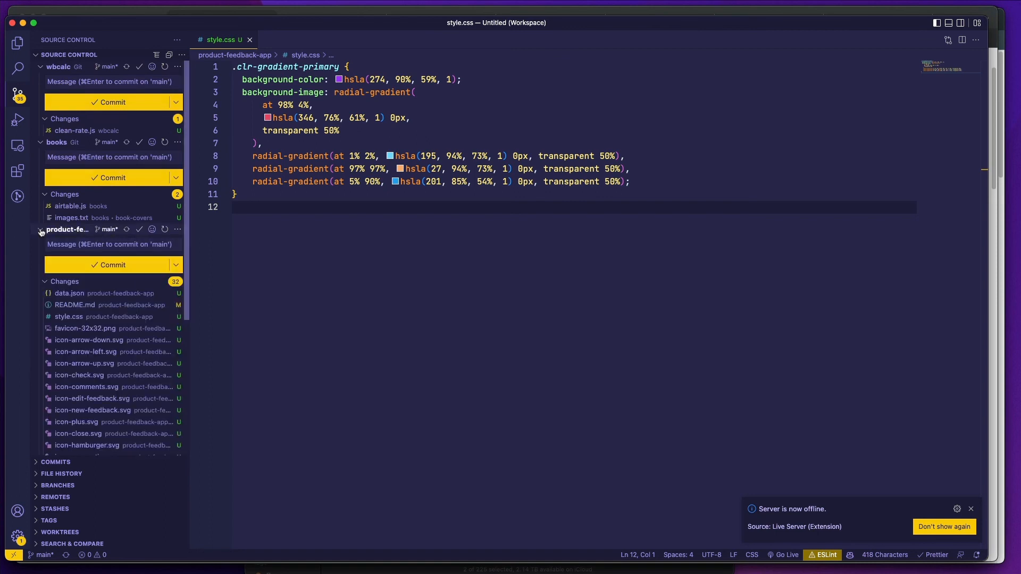
click(96, 245)
click(44, 285)
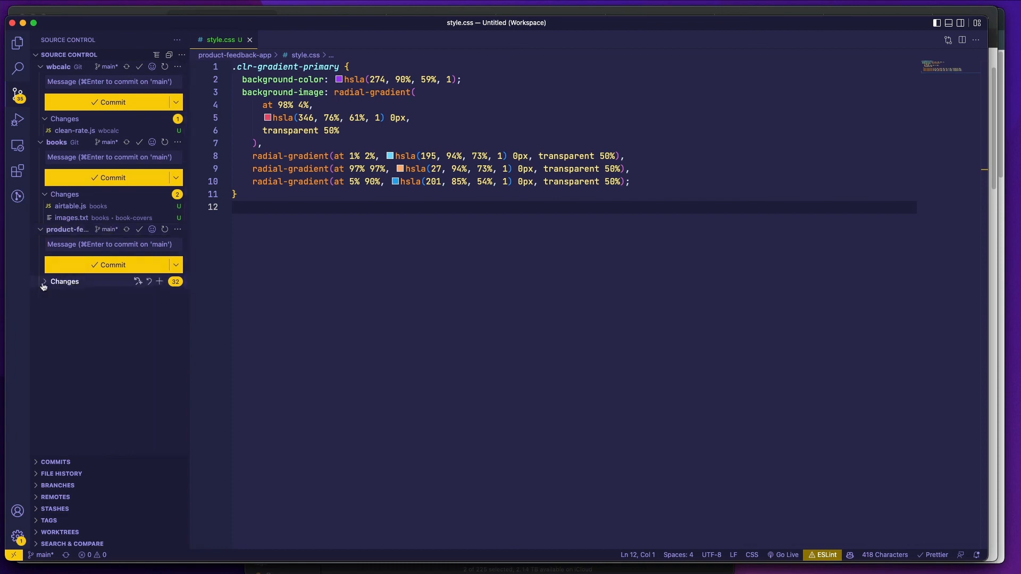
click(43, 283)
scroll(71, 387, down, 5)
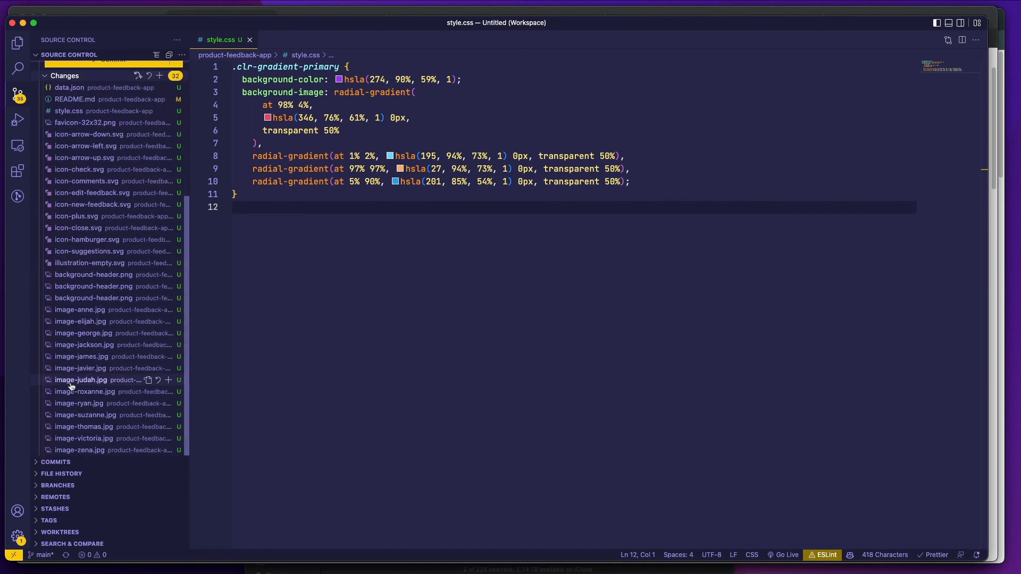
scroll(71, 387, up, 5)
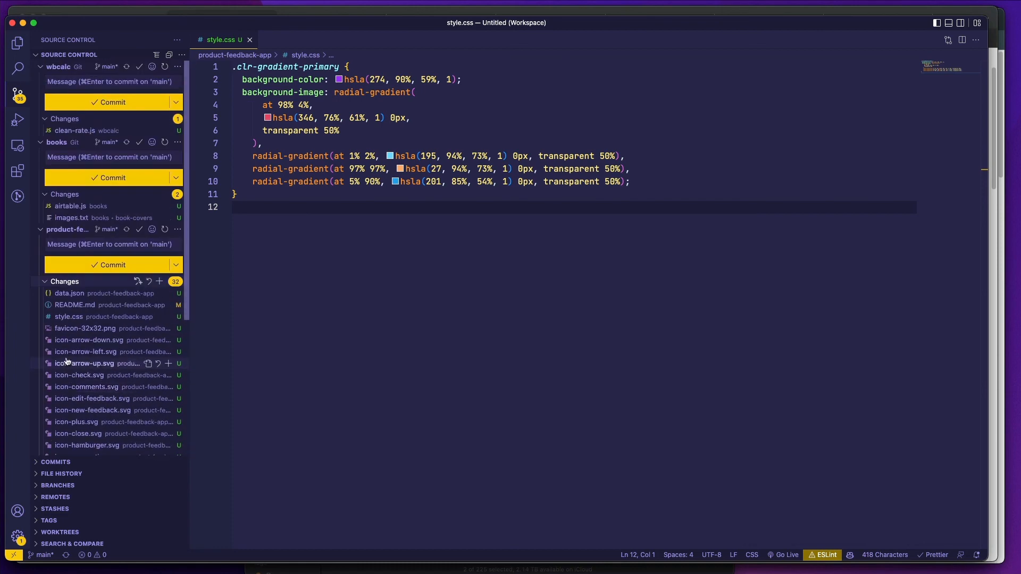
click(44, 283)
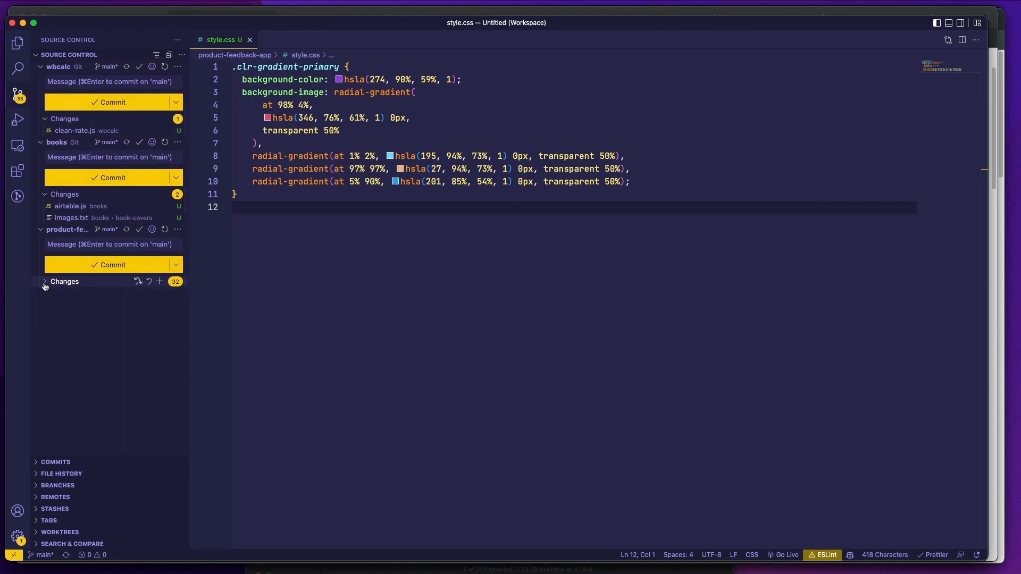
- Commit the product-feedback-app changes with the message "adding assets and css" and sync them to the remote
click(99, 244)
text(adding assets and css)
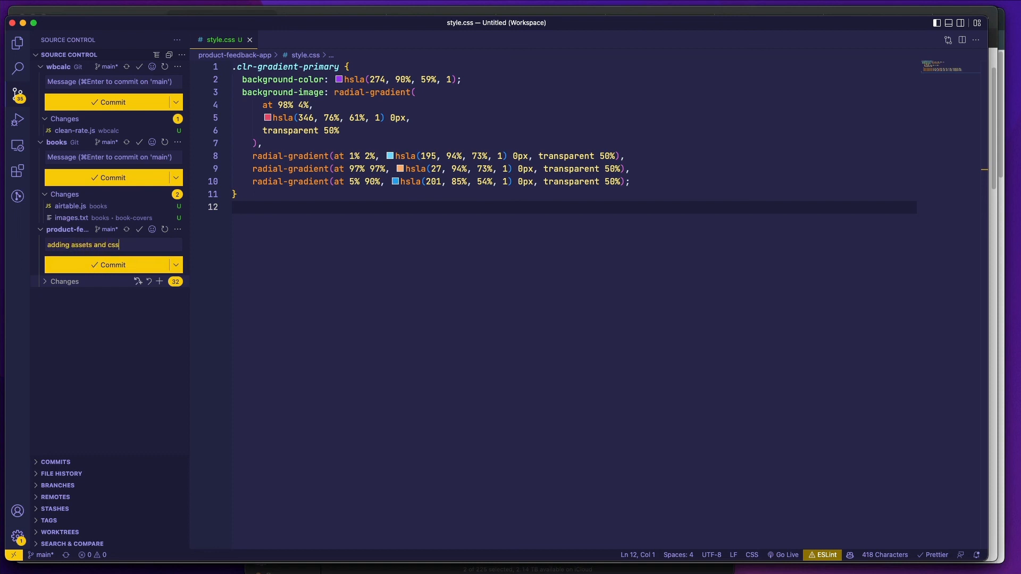
click(114, 266)
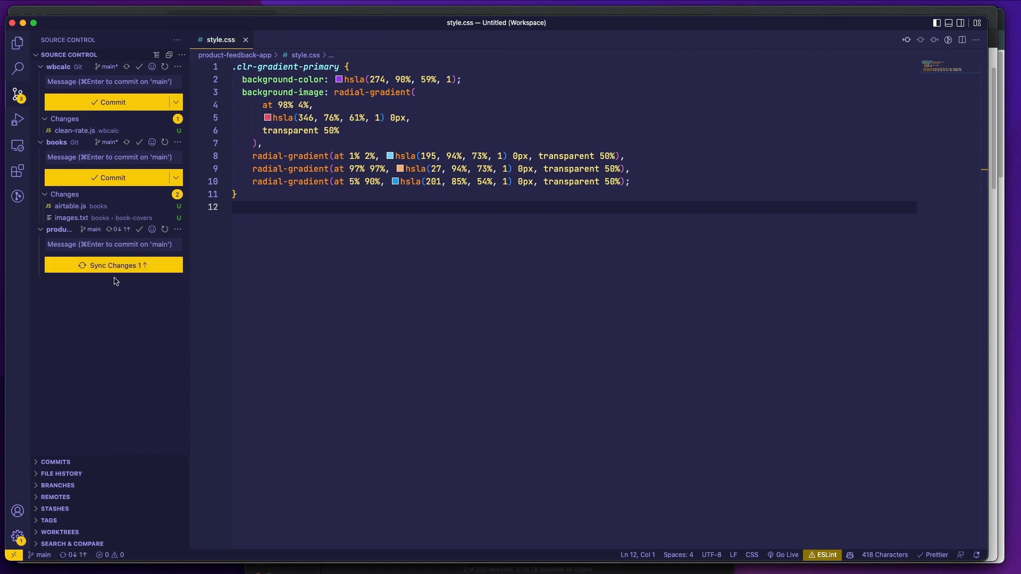
click(115, 270)
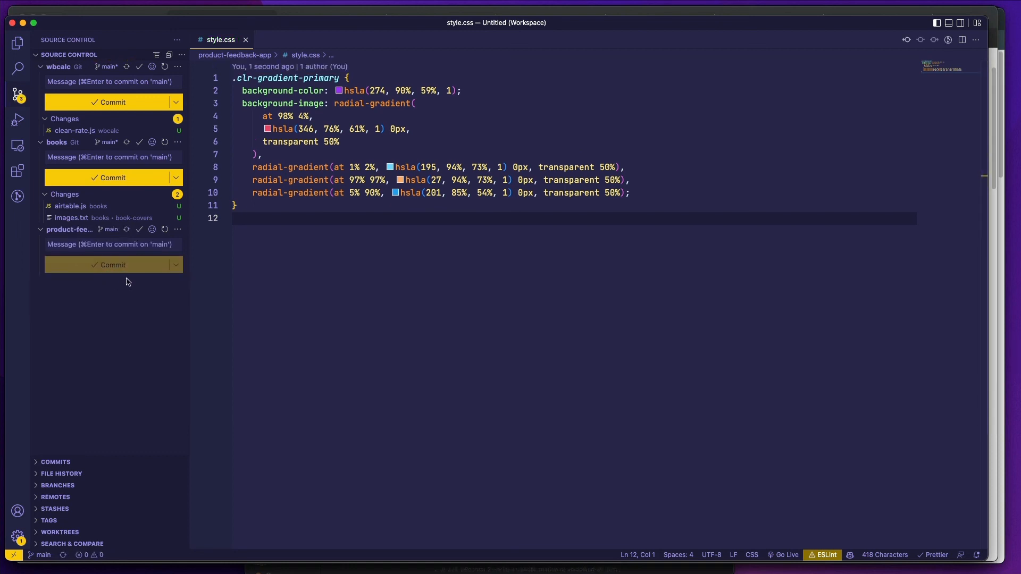
- Switch to Chrome and load GitHub in the local directory listing tab
key(super+Tab)
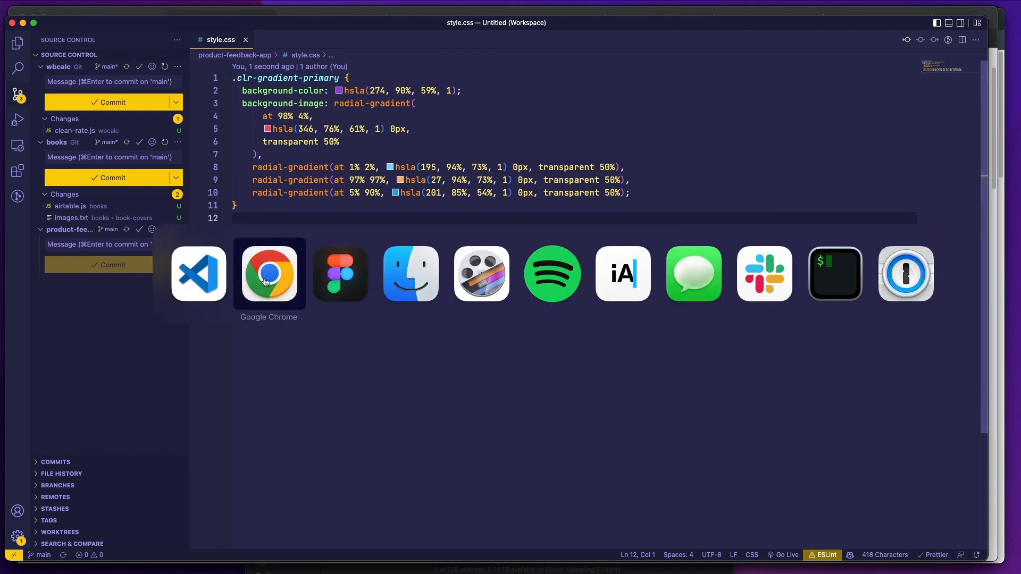
click(872, 19)
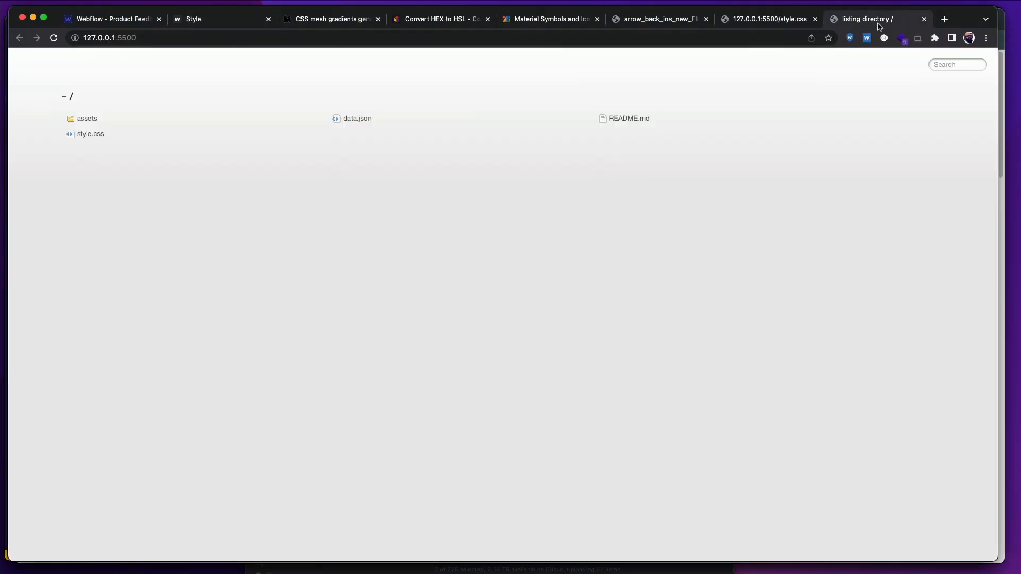
click(740, 39)
text(gith)
key(Return)
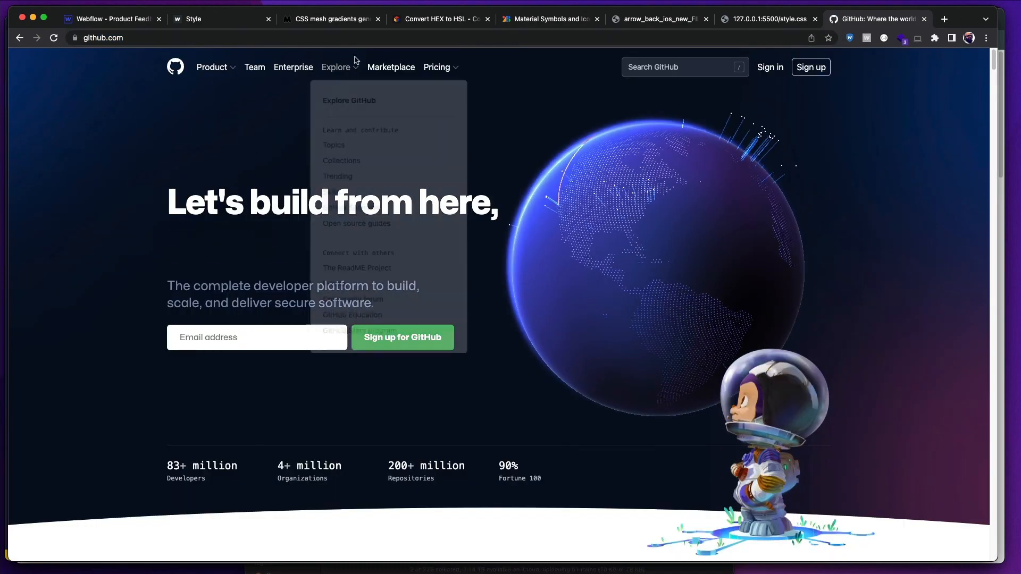
- Open GitHub in a new tab of the signed-in browser window and find the product-feedback-app repository by searching for "feed"
key(super+grave)
click(203, 20)
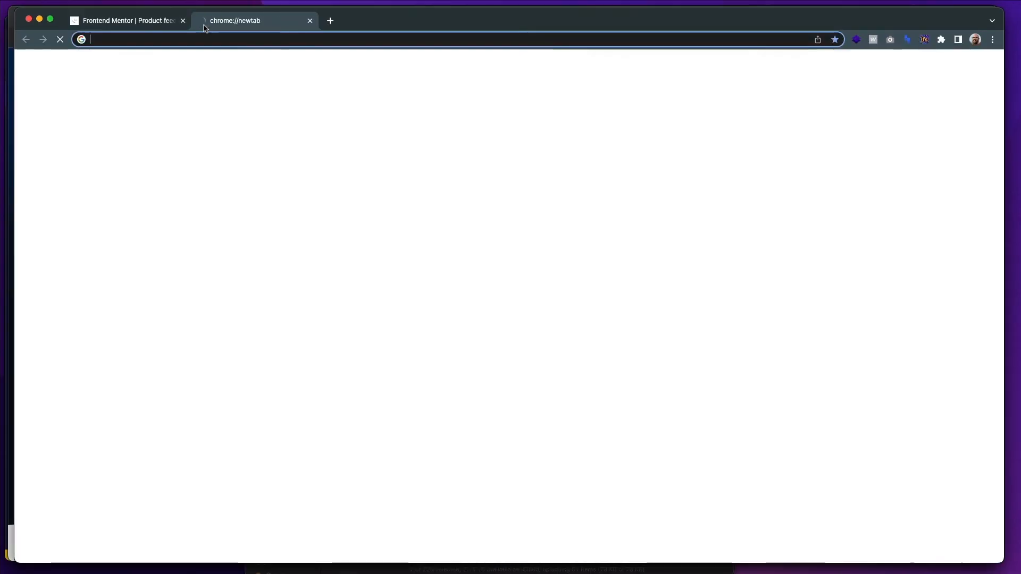
text(gi)
key(Return)
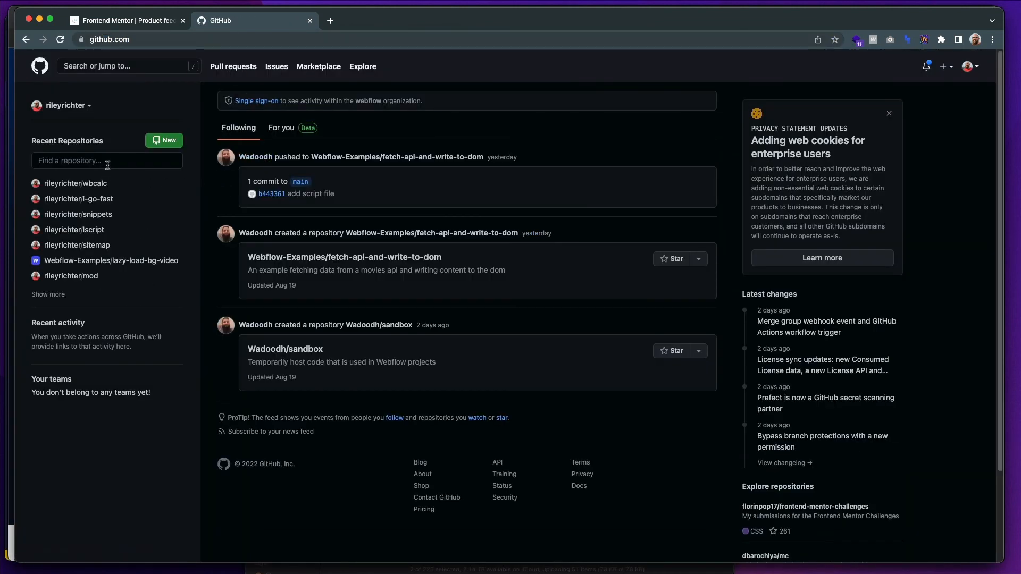
click(106, 163)
text(feed)
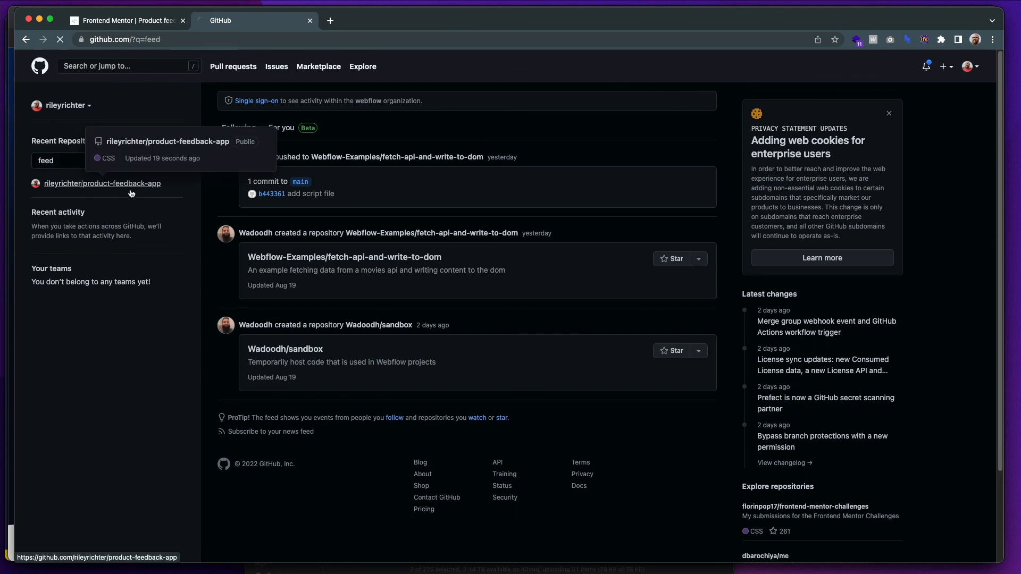
click(130, 189)
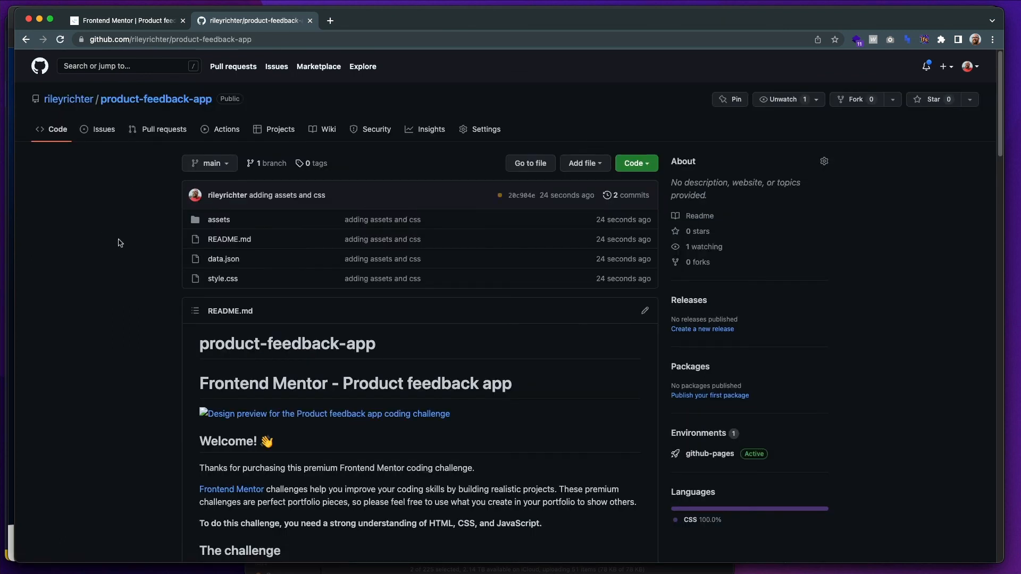
- Examine the pushed style.css file and read through the README on the product-feedback-app repository page
click(232, 280)
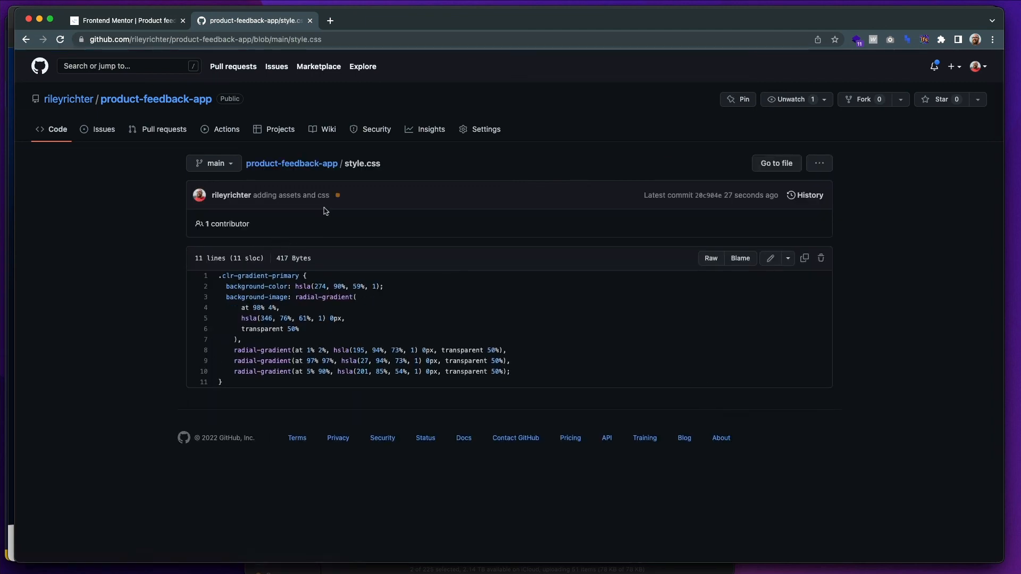
click(316, 165)
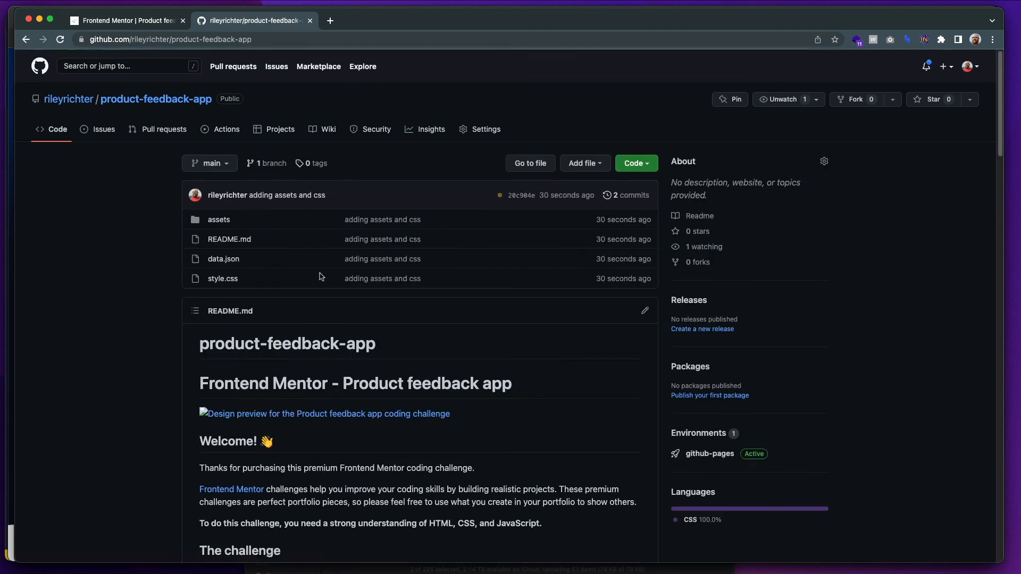
scroll(321, 277, down, 1)
scroll(317, 272, down, 10)
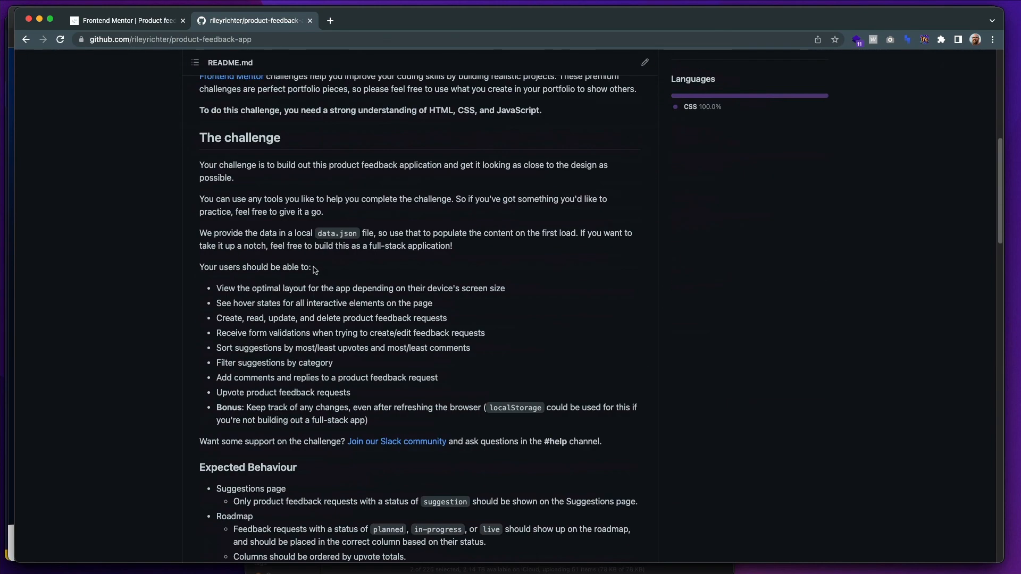
scroll(314, 267, up, 7)
scroll(314, 268, up, 5)
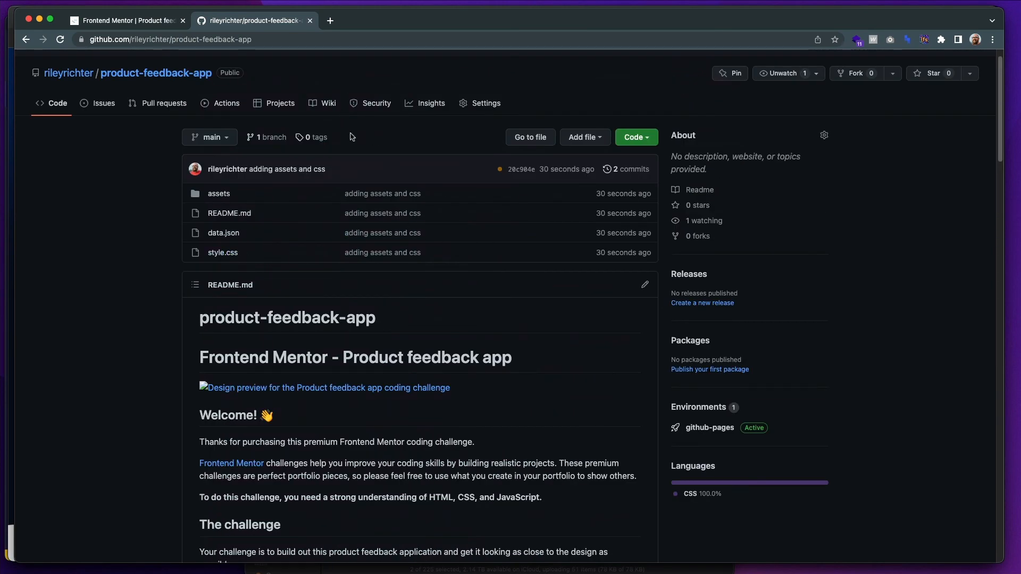
- Switch to Figma and examine the sort dropdown menu and the Form Elements section of the product-feedback-app design system
key(super+Tab)
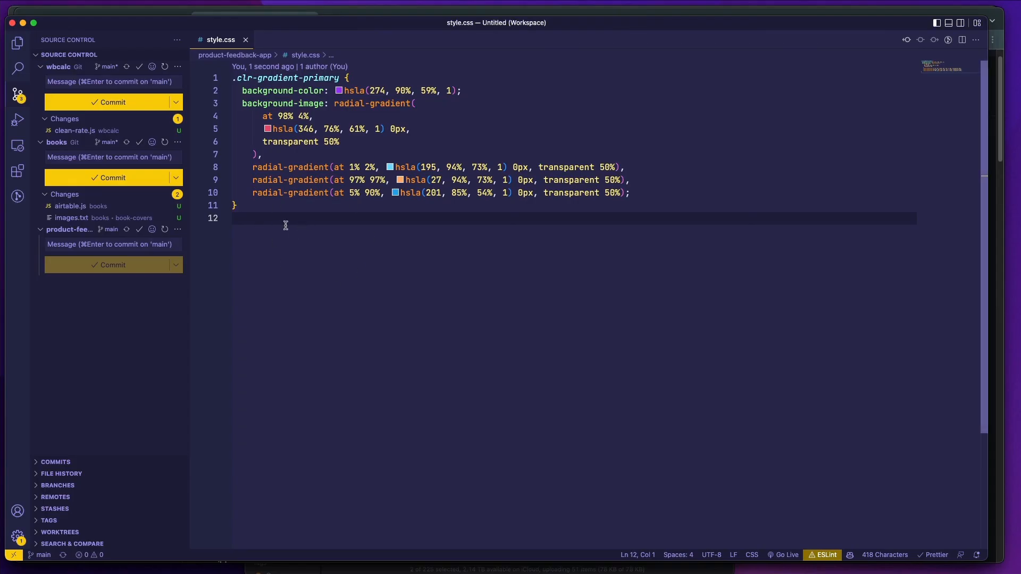
key(super+Tab)
key(super+Tab)
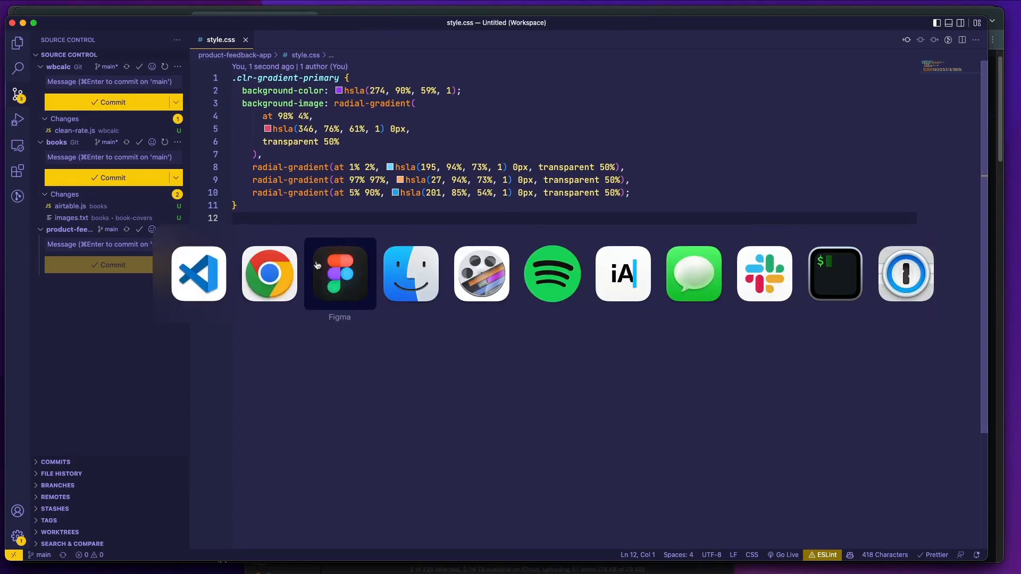
scroll(435, 247, up, 5)
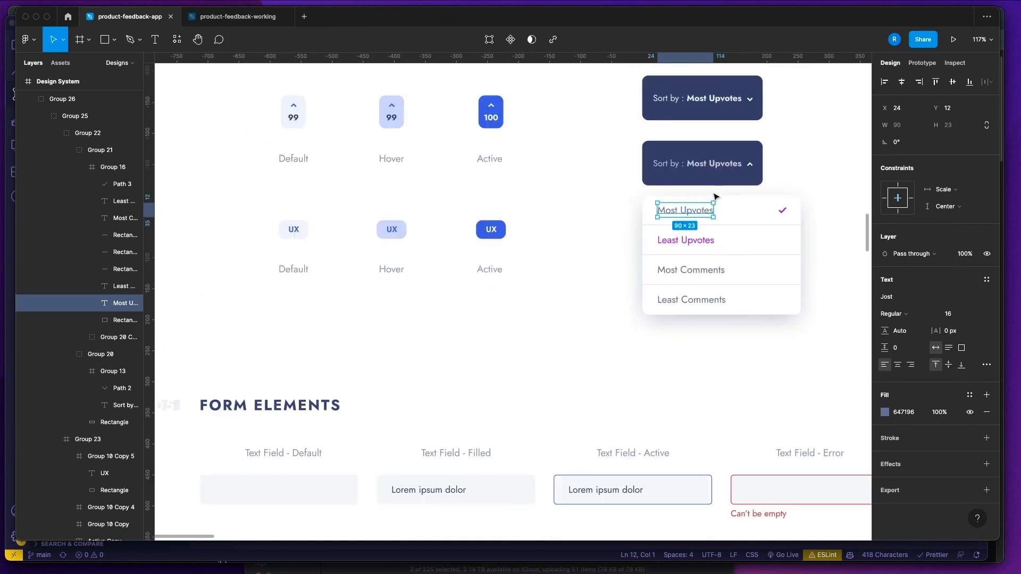
scroll(715, 197, down, 1)
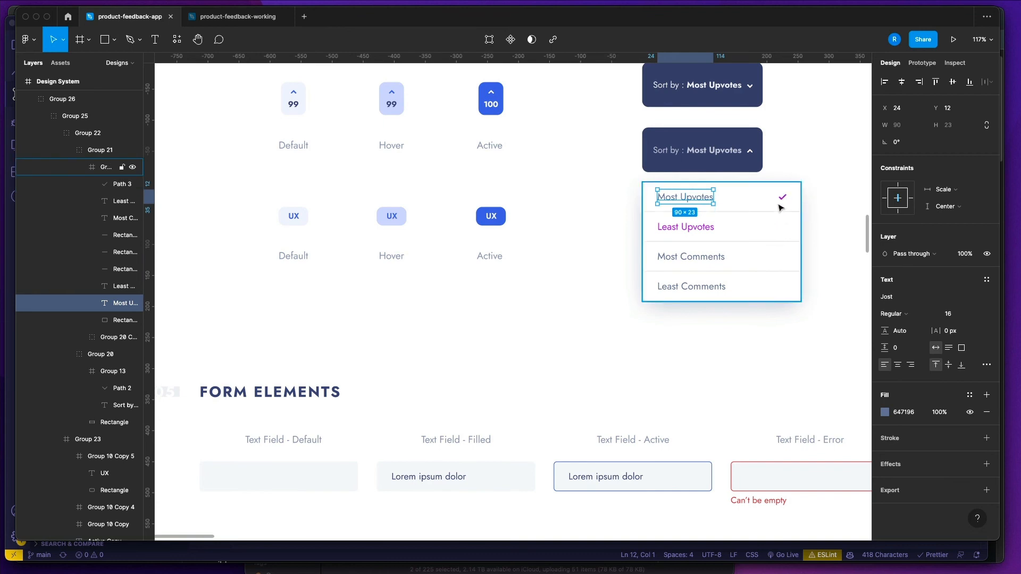
click(770, 208)
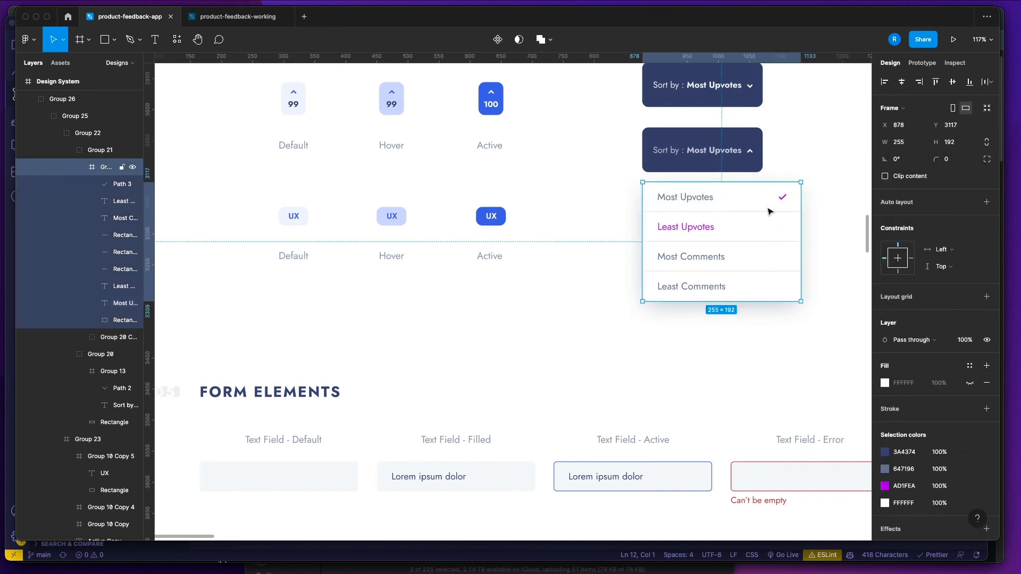
scroll(768, 211, down, 5)
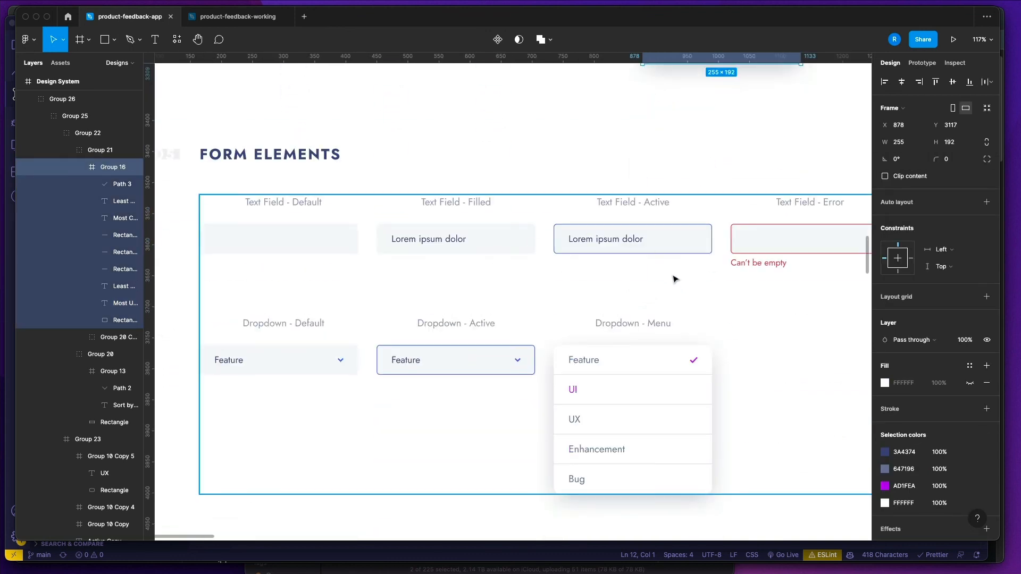
- Switch to Visual Studio Code and review style.css alongside the product-feedback-app project files
key(super+Tab)
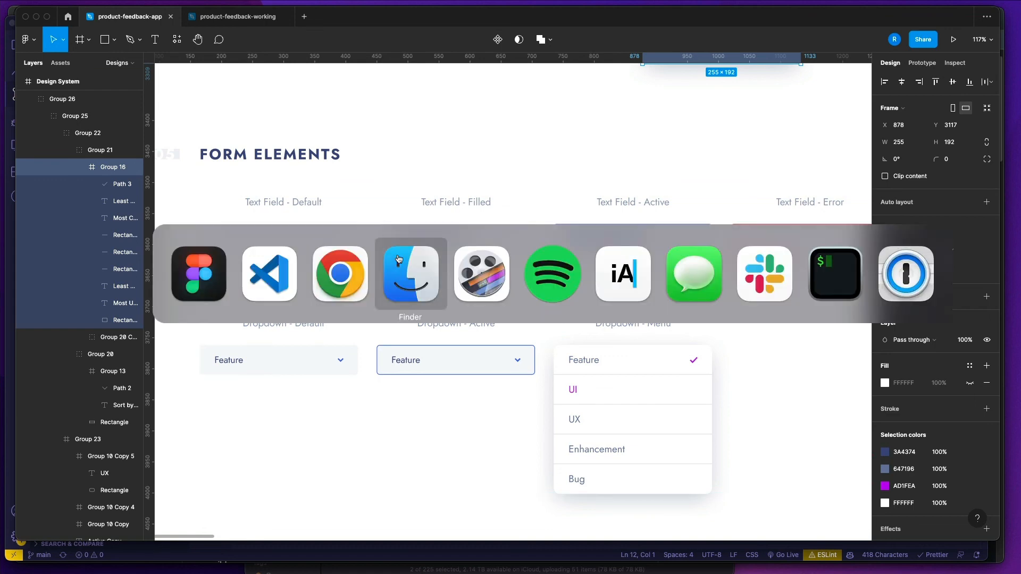
key(Left)
key(Left)
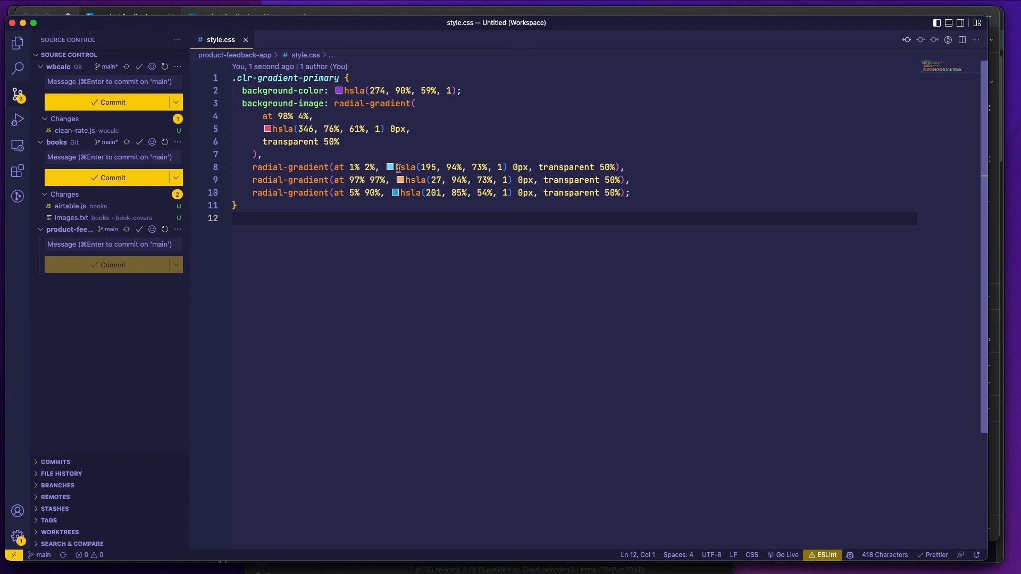
scroll(343, 226, down, 2)
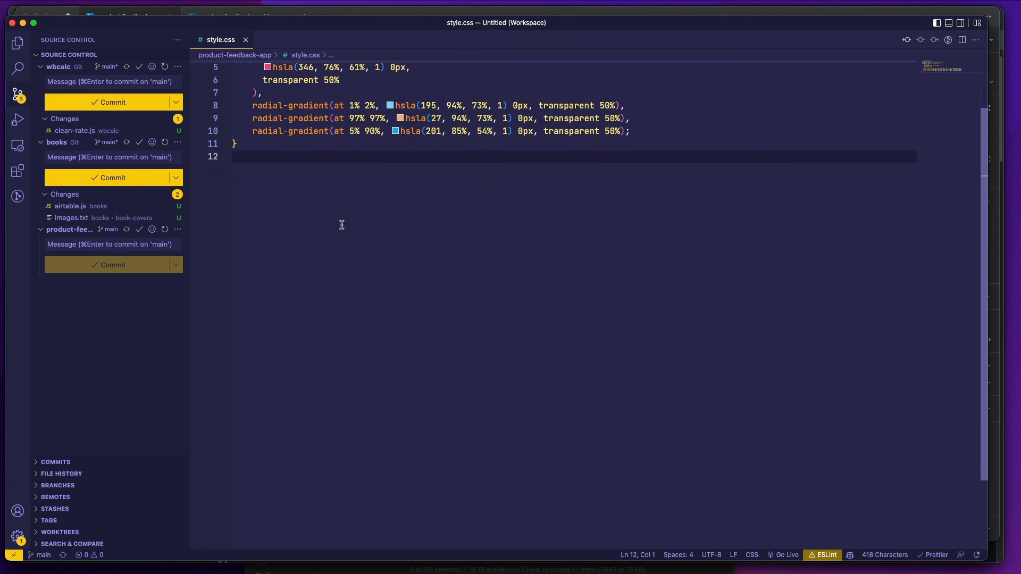
scroll(319, 223, up, 2)
click(17, 48)
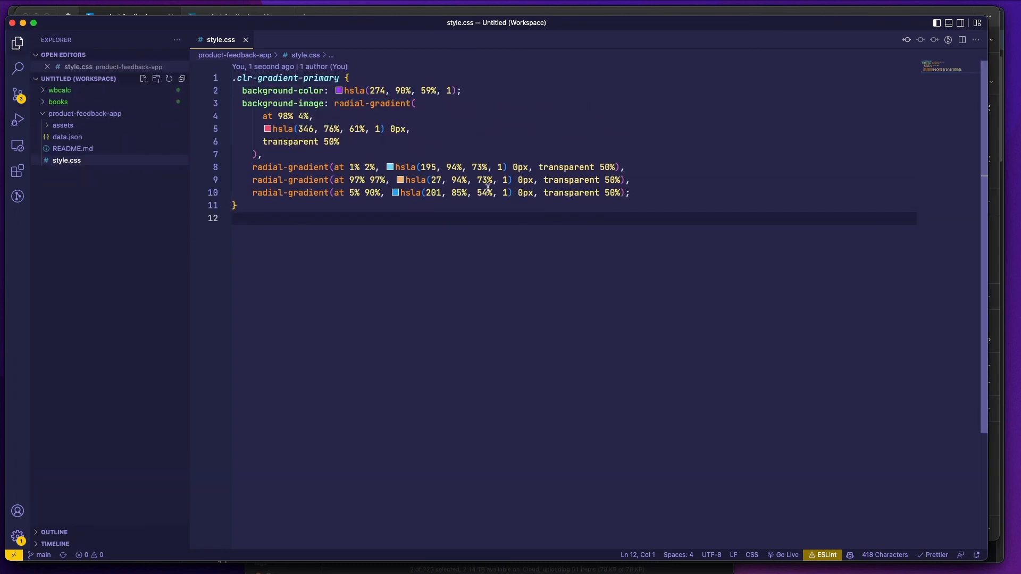
key(super+a)
- Switch back to Figma and examine the Desktop - Suggestions page designs, including their empty and active states
key(super+Tab)
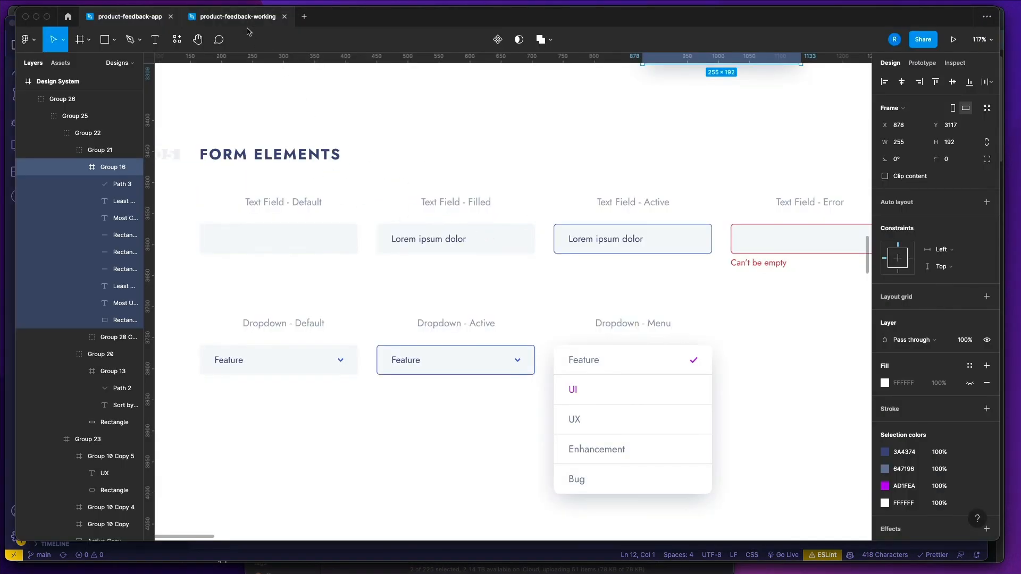
key(super+Tab)
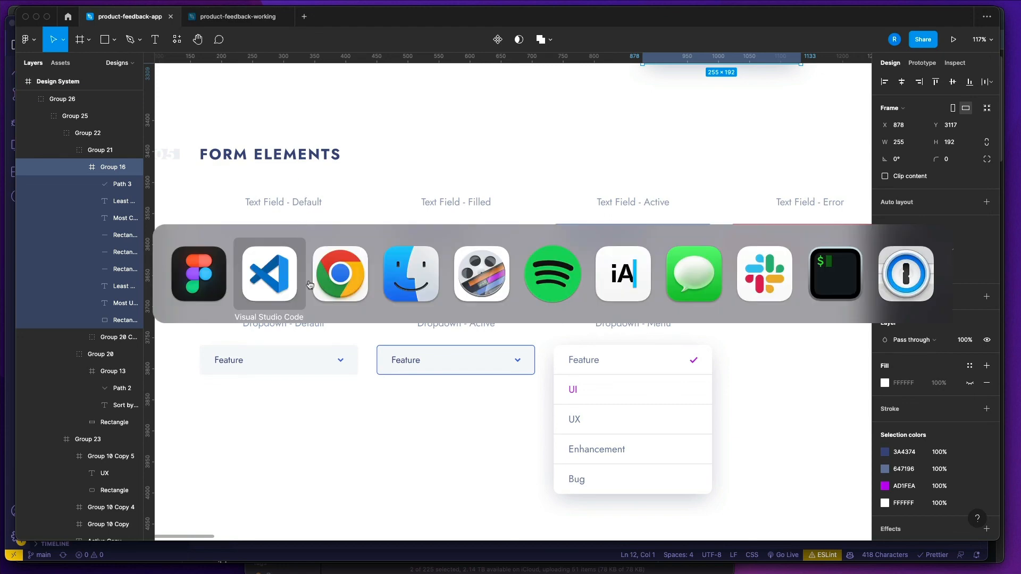
key(super+shift+Tab)
scroll(396, 201, down, 5)
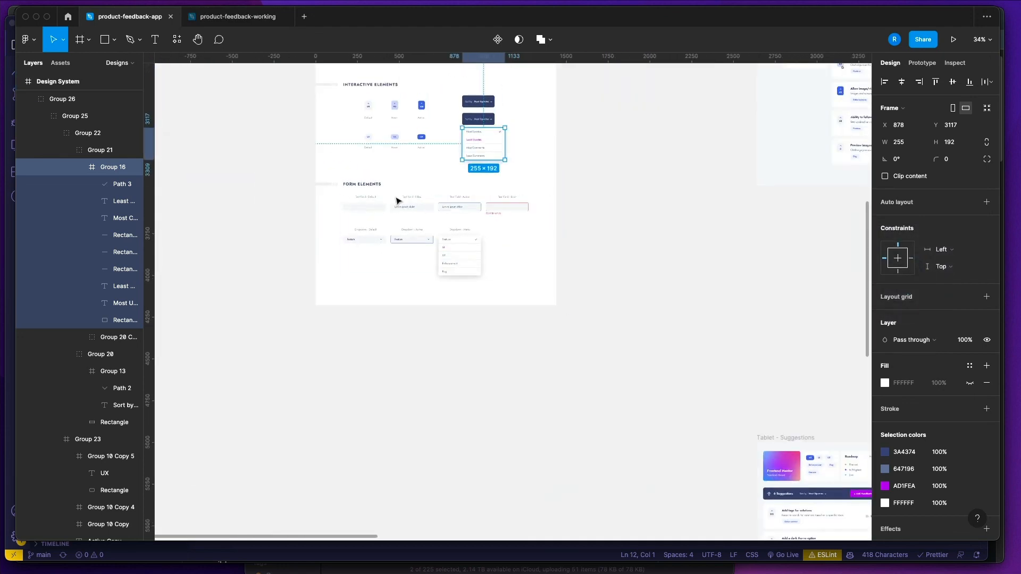
scroll(396, 201, right, 5)
scroll(469, 205, up, 5)
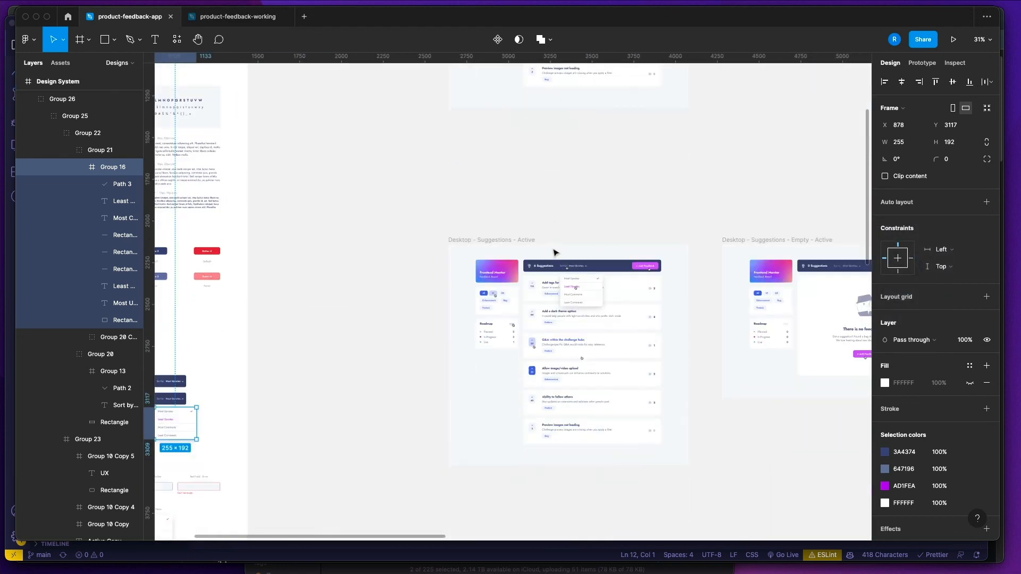
scroll(555, 252, up, 5)
scroll(478, 255, right, 5)
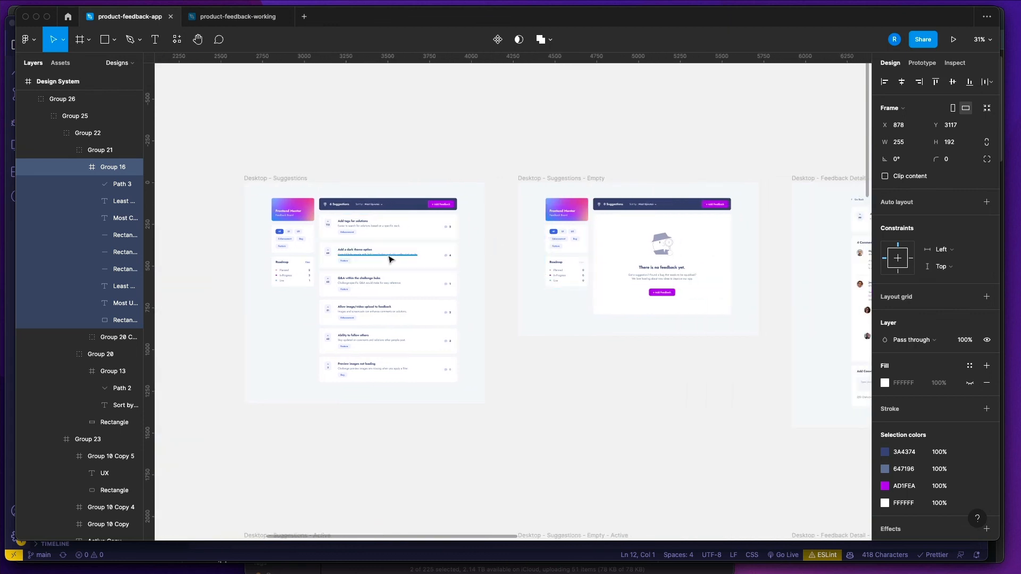
scroll(389, 259, up, 4)
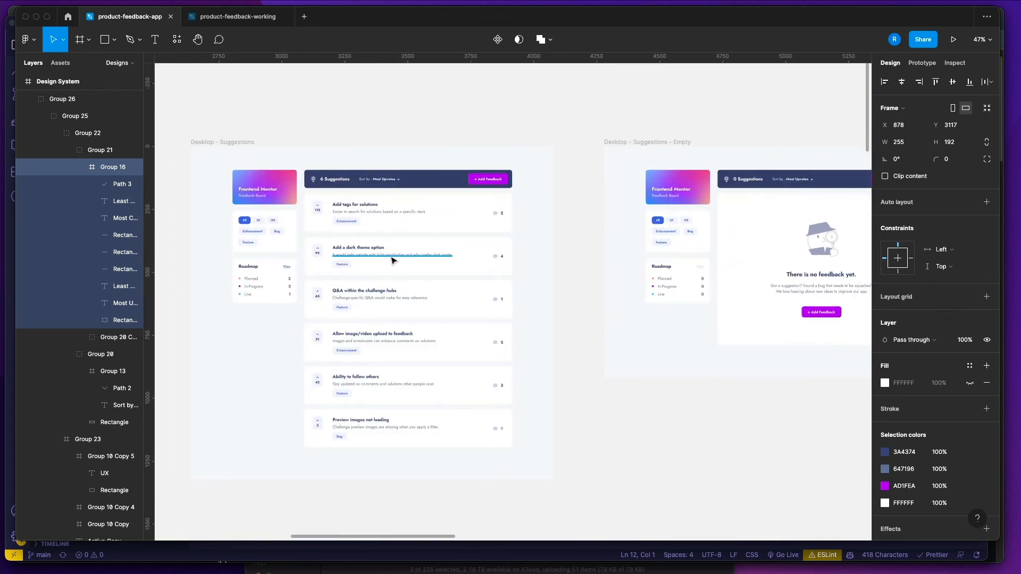
scroll(392, 260, up, 2)
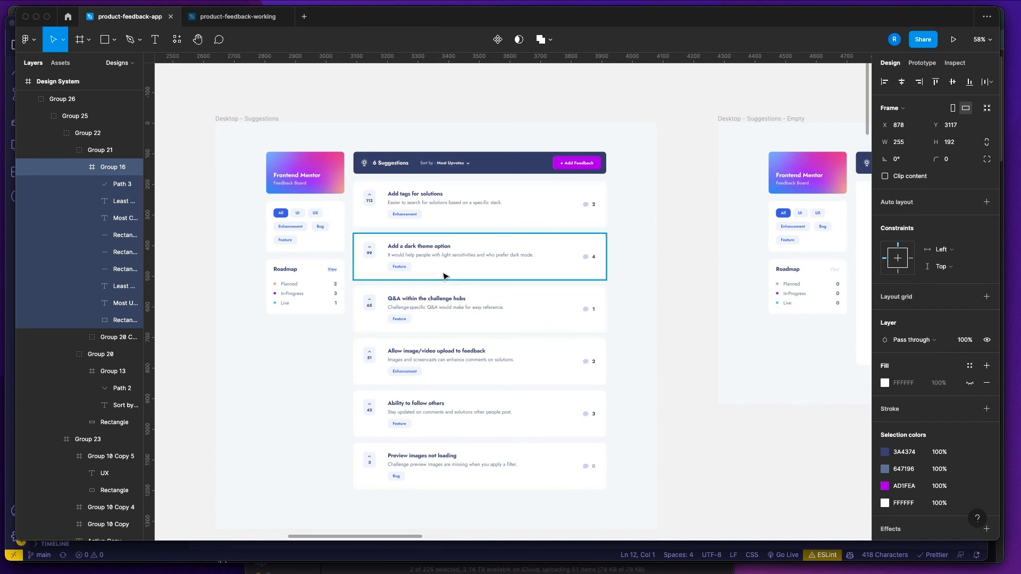
scroll(446, 276, down, 2)
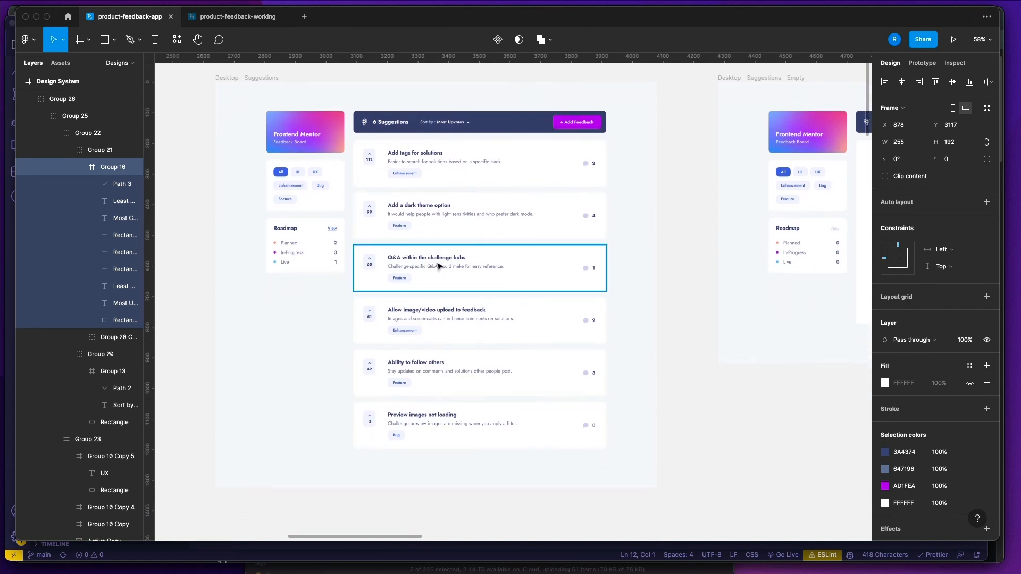
scroll(436, 263, down, 5)
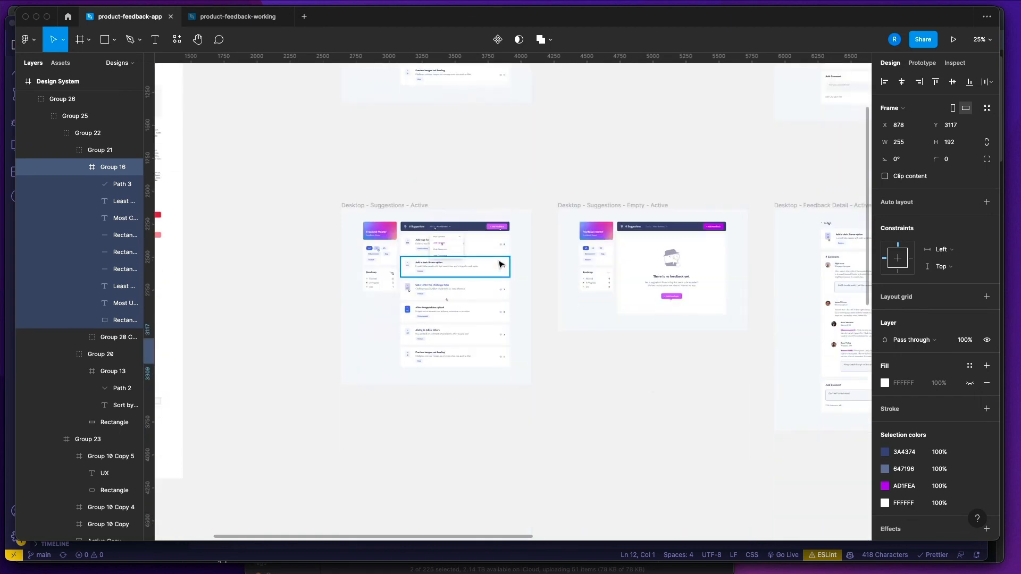
scroll(426, 249, left, 2)
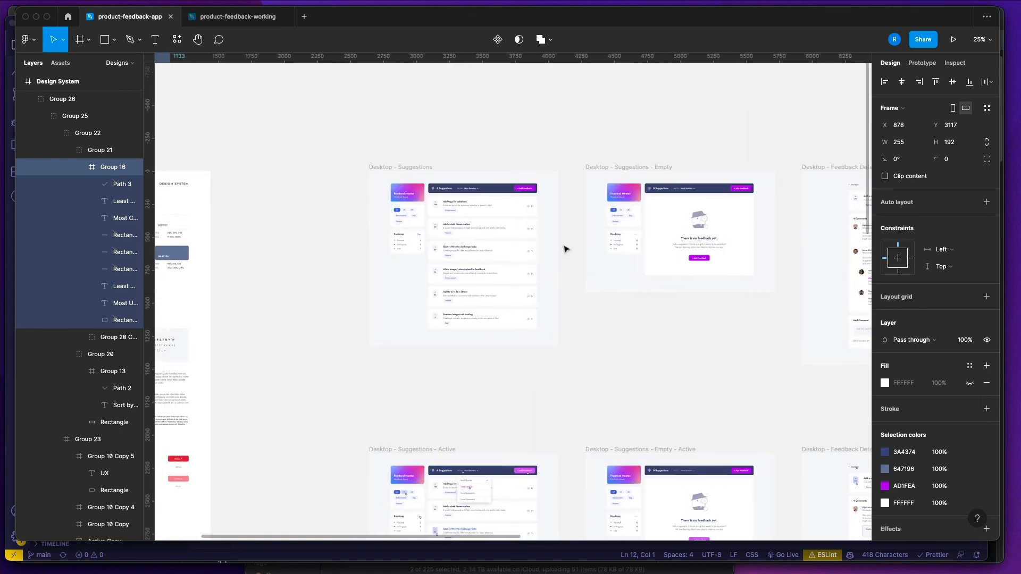
scroll(559, 247, left, 3)
scroll(555, 245, right, 5)
scroll(416, 245, up, 3)
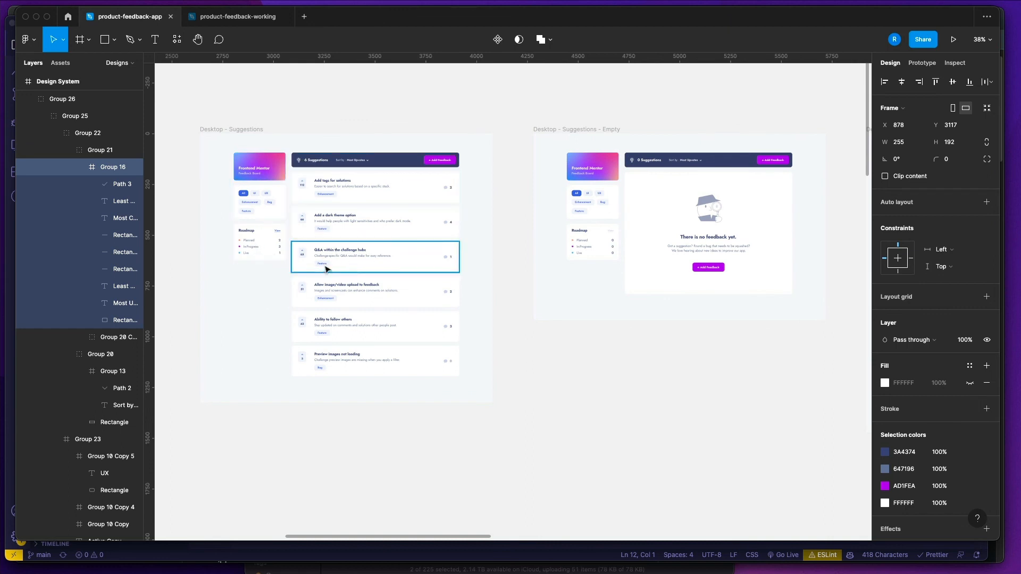
scroll(400, 268, down, 2)
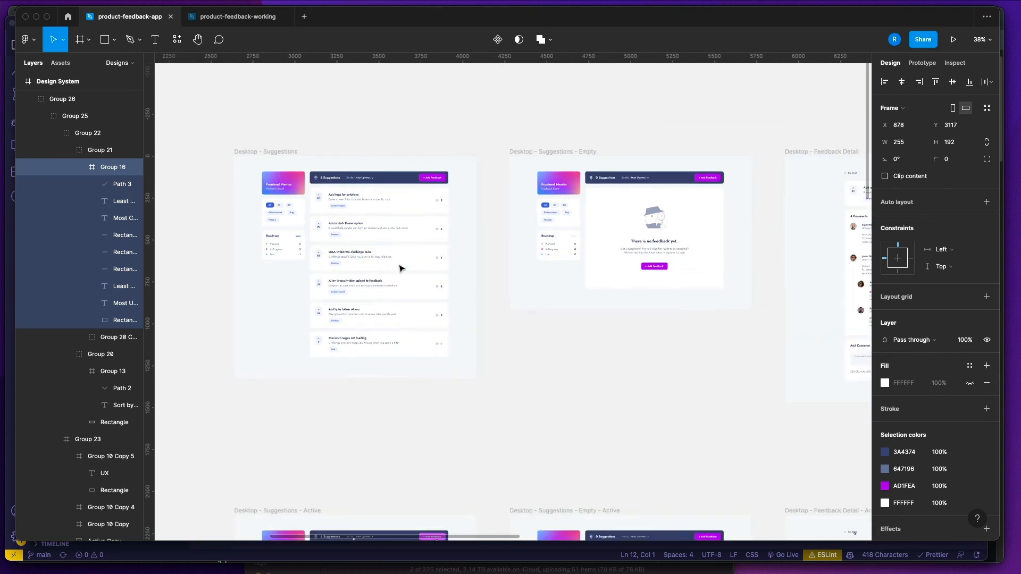